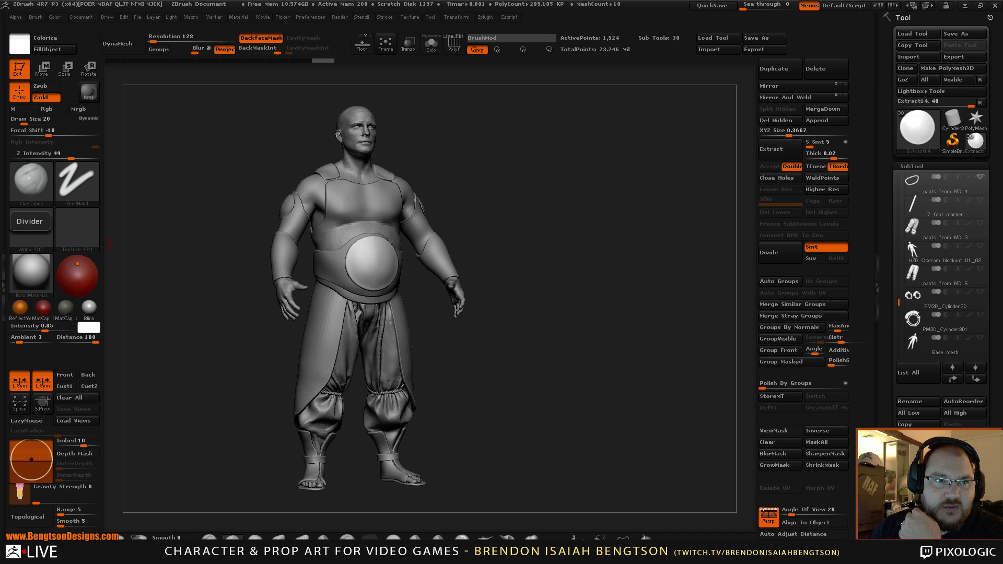
Switch to Firefox, enlarge the window to study the Horizon: Zero Dawn concept art on ArtStation, and return to ZBrush.
{"action": "key", "text": "alt+Tab"}
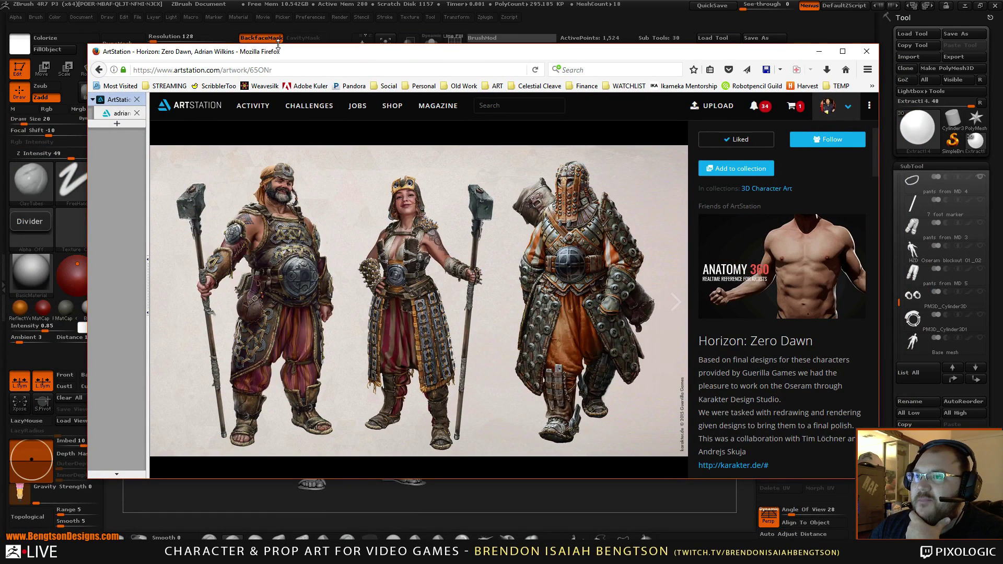
{"action": "left_click_drag", "start_coordinate": [281, 53], "coordinate": [249, 31]}
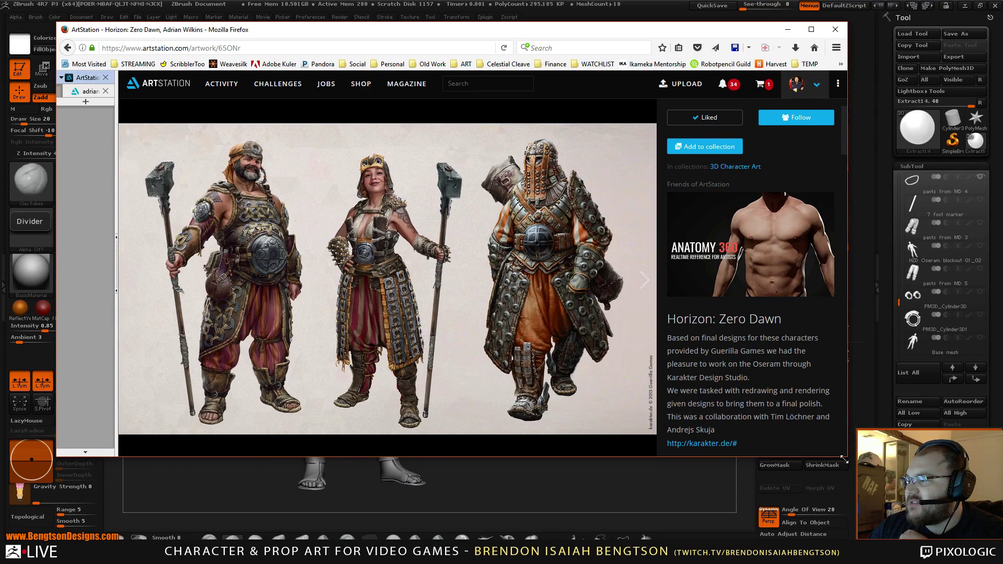
{"action": "left_click_drag", "start_coordinate": [845, 457], "coordinate": [942, 533]}
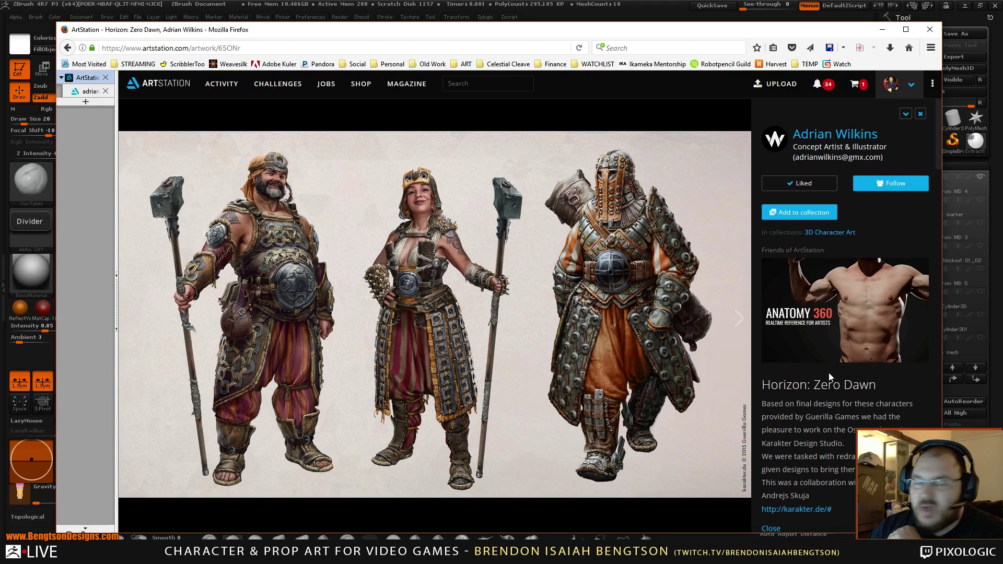
{"action": "scroll", "coordinate": [829, 372], "scroll_direction": "down", "scroll_amount": 2}
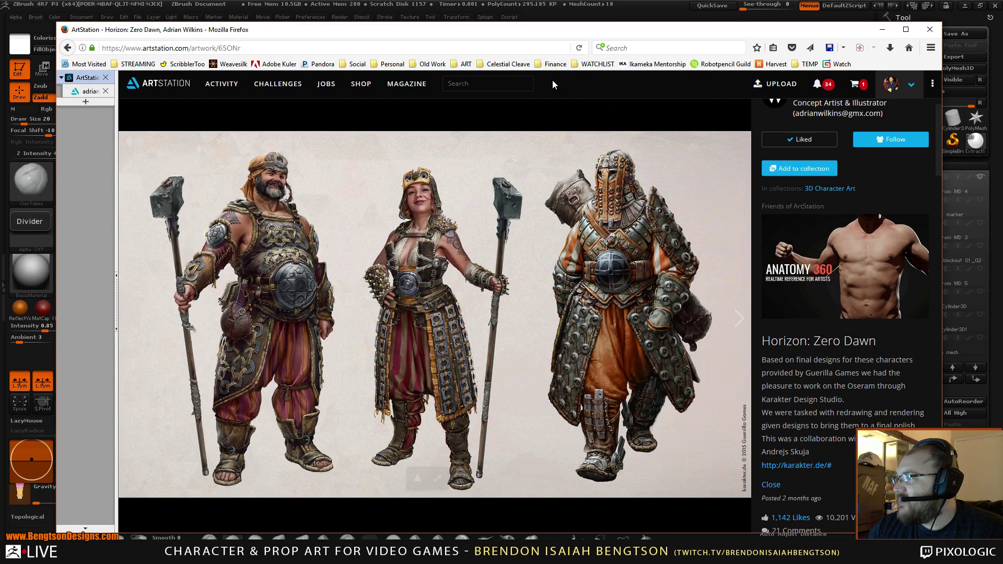
{"action": "mouse_move", "coordinate": [619, 38]}
{"action": "left_mouse_down"}
{"action": "mouse_move", "coordinate": [0, 29]}
{"action": "mouse_move", "coordinate": [0, 56]}
{"action": "left_mouse_up"}
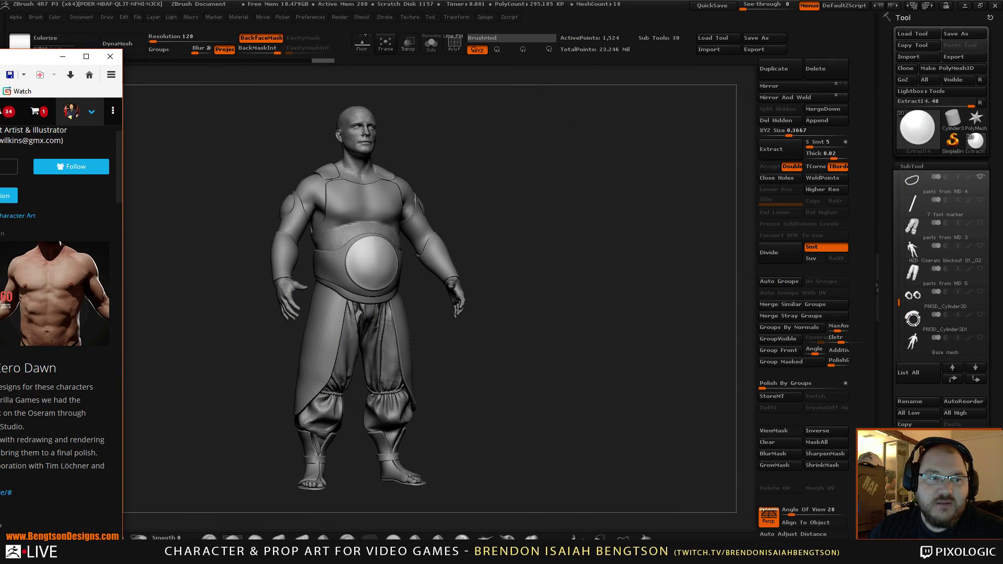
{"action": "left_click", "coordinate": [125, 244]}
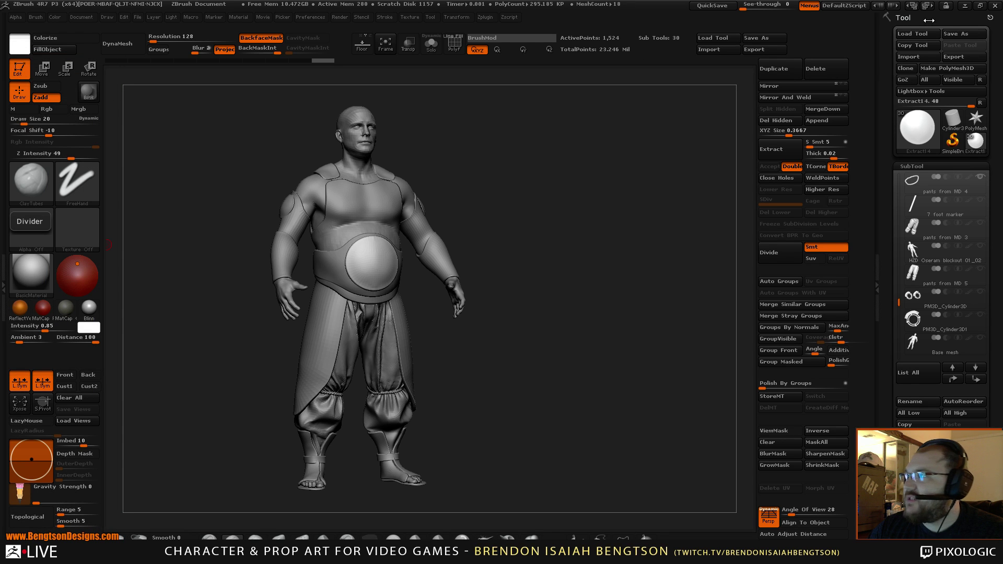
Set the interface see-through to 60 to compare the figure with the warrior reference image behind it, and restore it to 0.
{"action": "left_click_drag", "start_coordinate": [745, 11], "coordinate": [774, 16]}
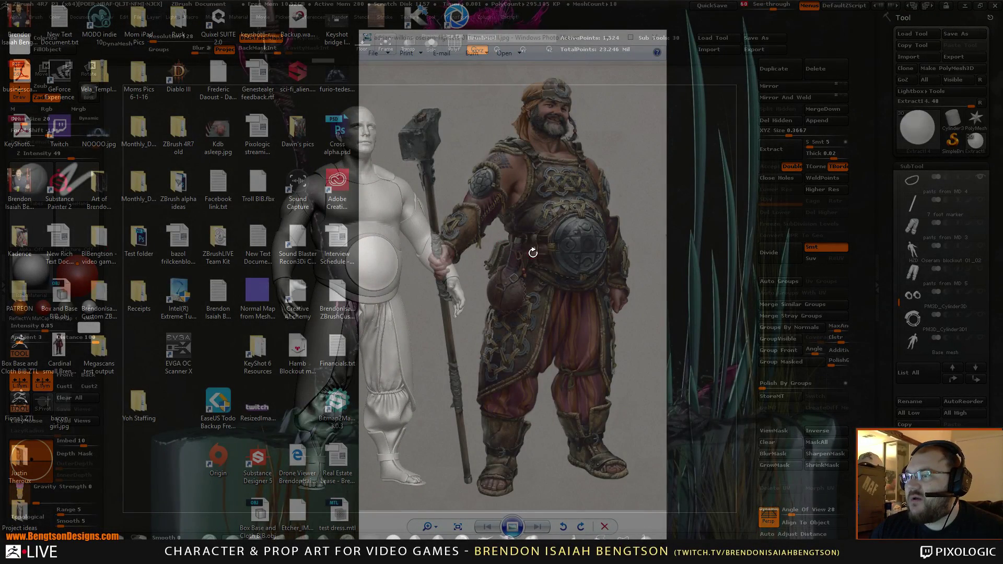
{"action": "left_click_drag", "start_coordinate": [533, 251], "coordinate": [520, 227]}
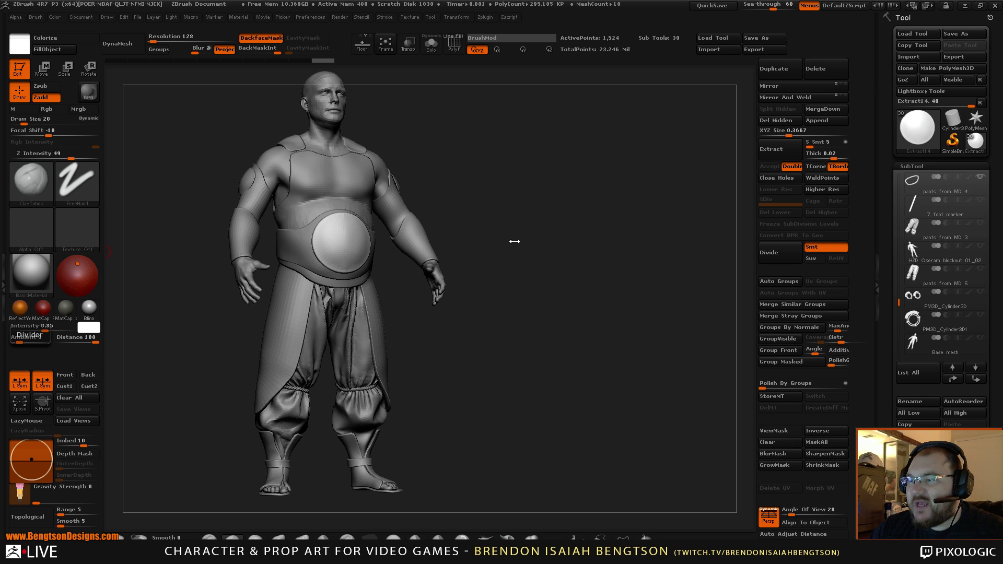
{"action": "left_click", "coordinate": [548, 274]}
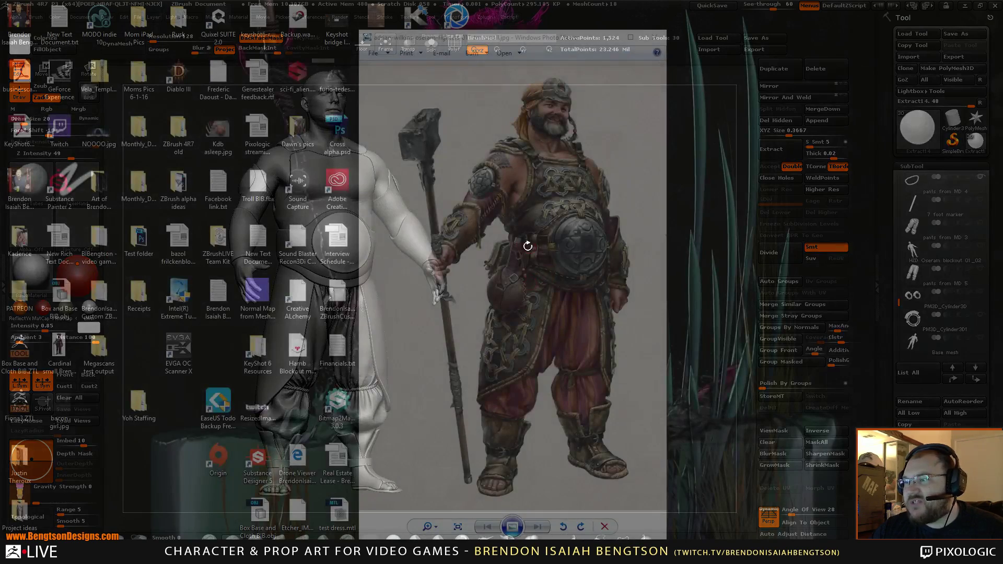
{"action": "left_click_drag", "start_coordinate": [568, 245], "coordinate": [596, 247]}
{"action": "left_click_drag", "start_coordinate": [774, 5], "coordinate": [737, 6]}
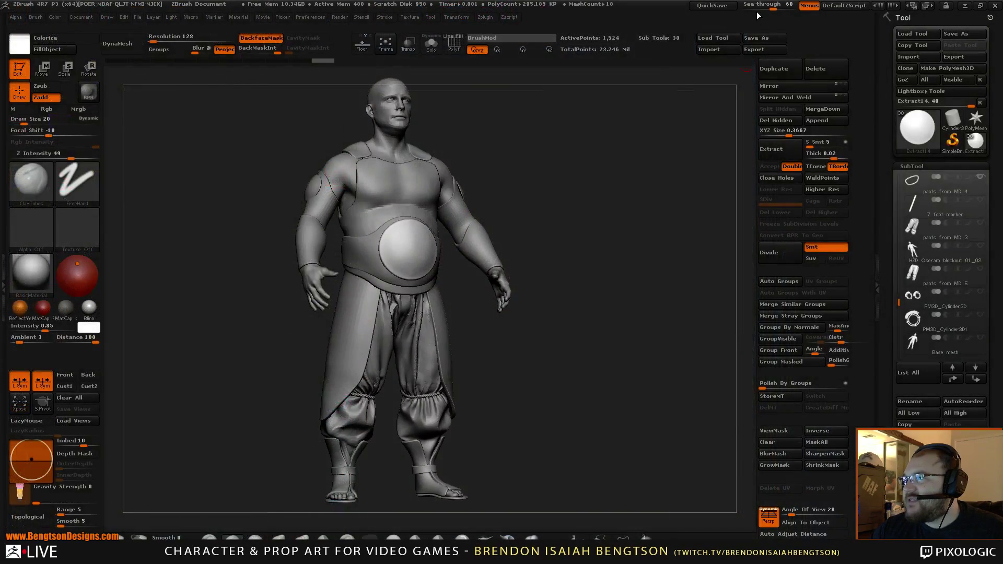
Show the MaleBaseMesh subtool beside the clothed figure and fit both figures in a front view.
{"action": "left_click_drag", "start_coordinate": [615, 281], "coordinate": [668, 276], "text": "alt"}
{"action": "left_click_drag", "start_coordinate": [667, 277], "coordinate": [645, 305]}
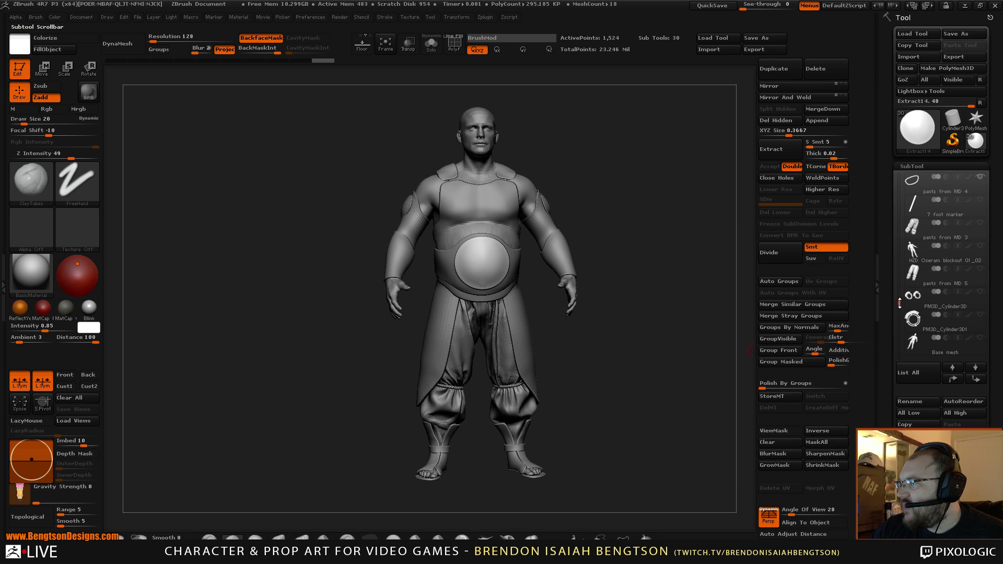
{"action": "mouse_move", "coordinate": [899, 303]}
{"action": "left_mouse_down"}
{"action": "mouse_move", "coordinate": [904, 330]}
{"action": "mouse_move", "coordinate": [906, 319]}
{"action": "left_mouse_up"}
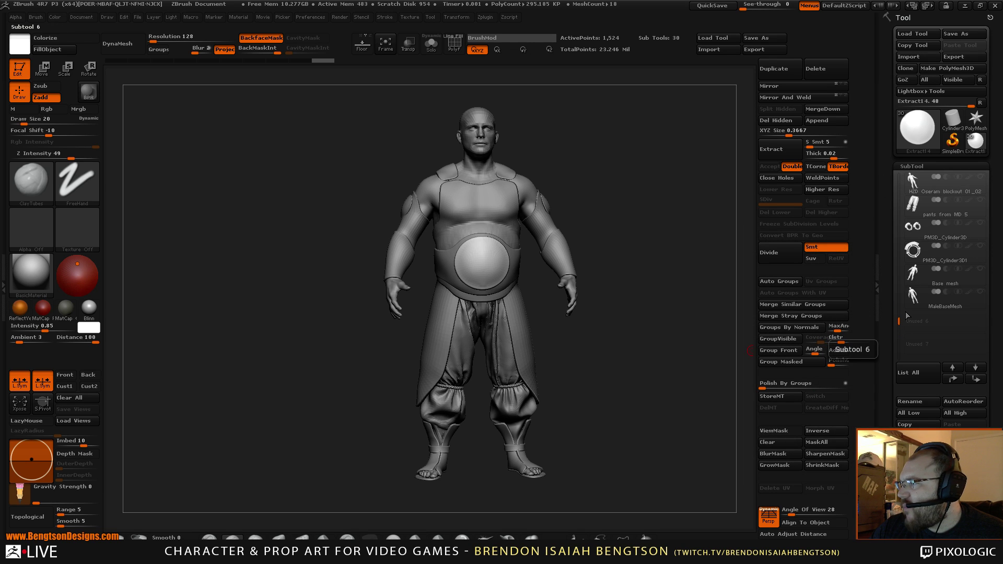
{"action": "mouse_move", "coordinate": [980, 294]}
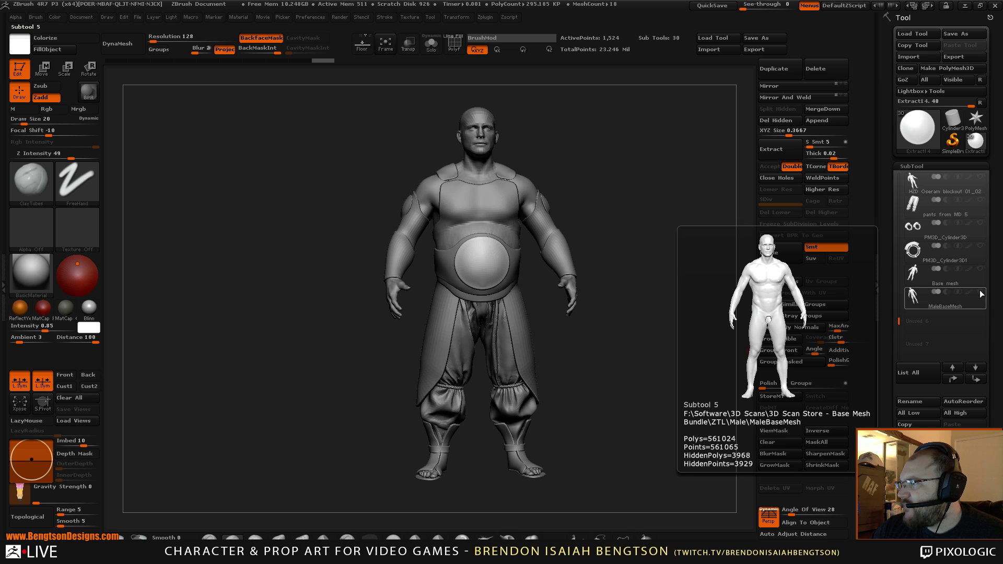
{"action": "left_click", "coordinate": [980, 292]}
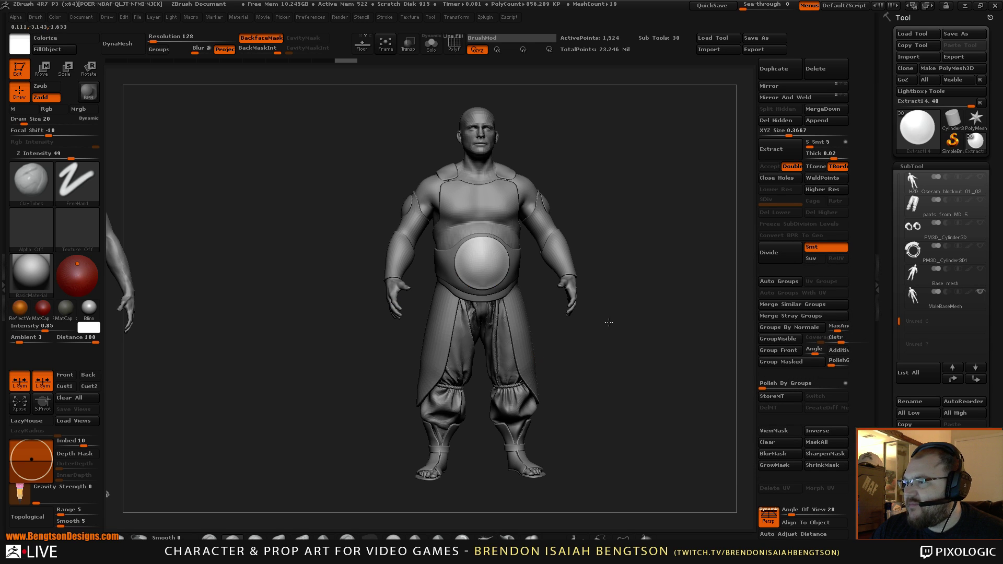
{"action": "left_click_drag", "start_coordinate": [560, 348], "coordinate": [603, 278], "text": "alt"}
{"action": "left_click_drag", "start_coordinate": [616, 316], "coordinate": [634, 323], "text": "alt"}
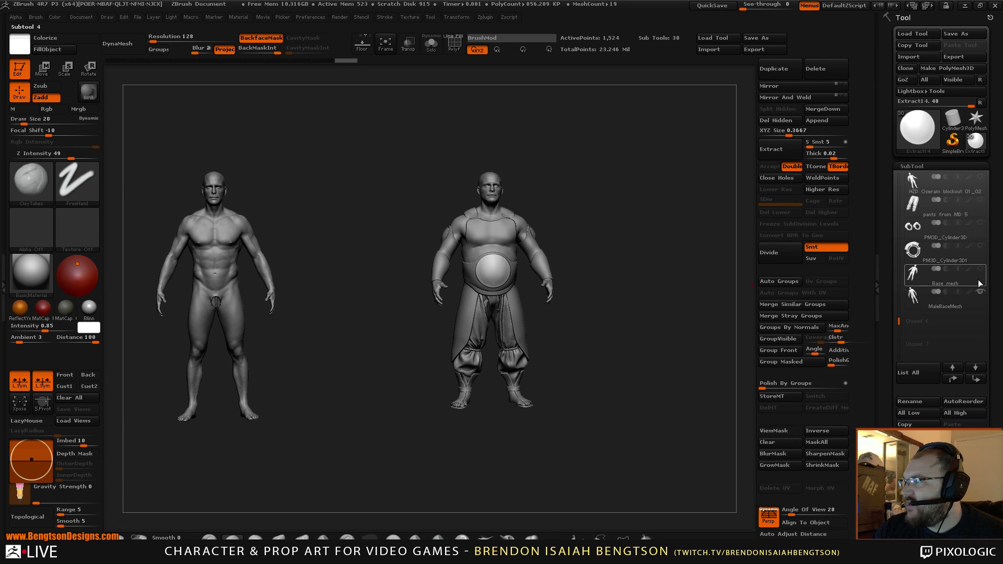
Show the Base mesh subtool and compare the three figures' proportions from slightly different angles.
{"action": "mouse_move", "coordinate": [932, 279]}
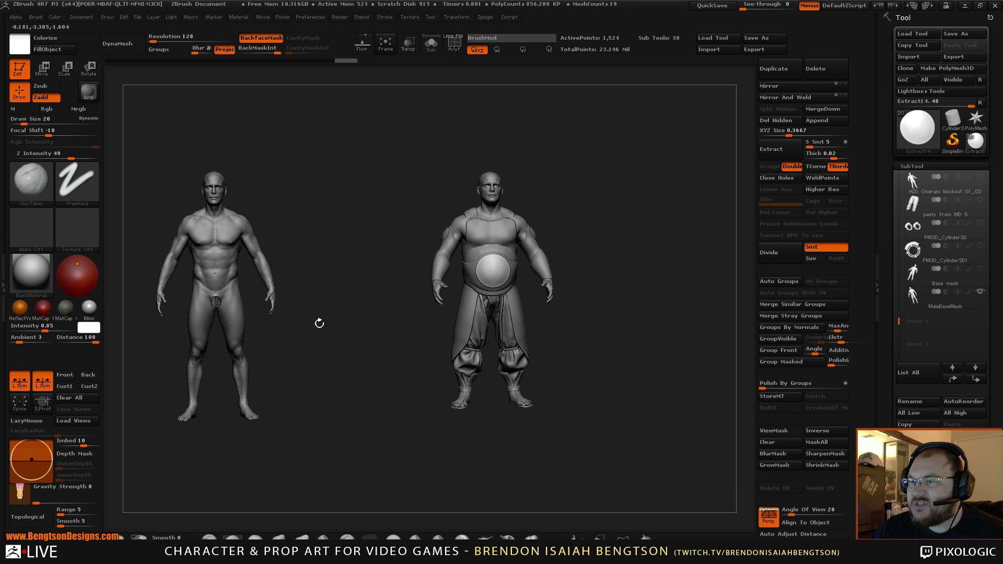
{"action": "left_click_drag", "start_coordinate": [320, 320], "coordinate": [450, 177], "text": "alt"}
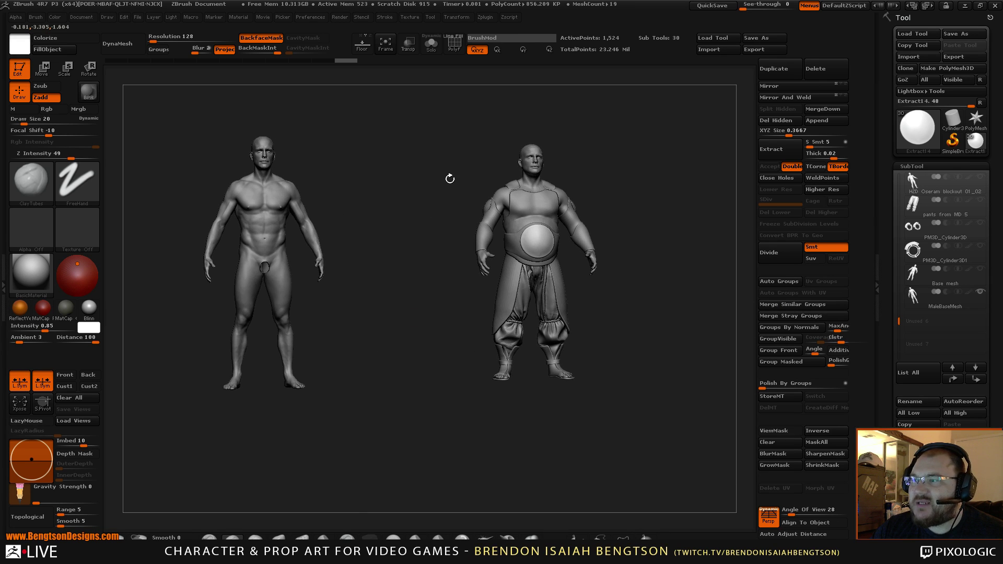
{"action": "left_click", "coordinate": [981, 270]}
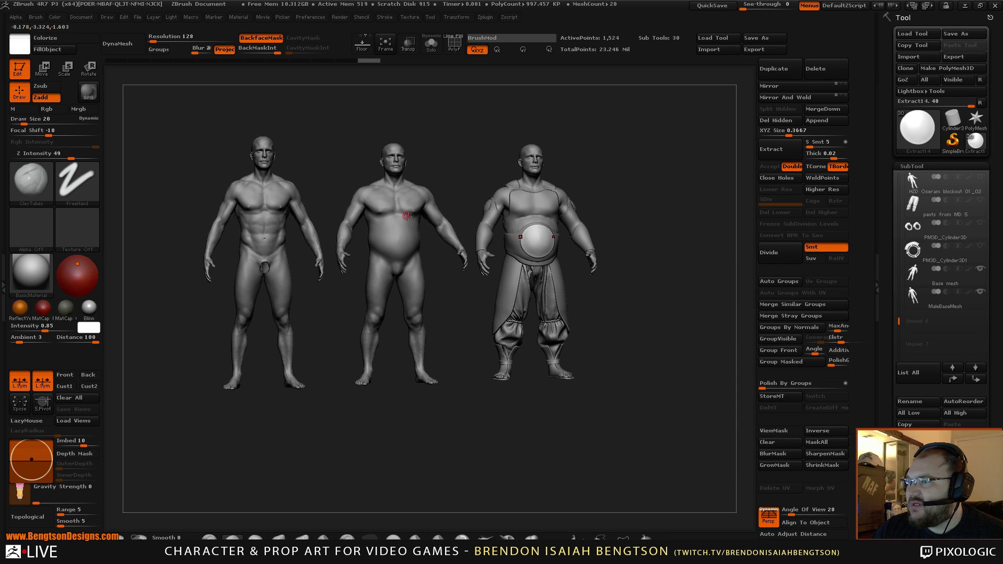
{"action": "left_click_drag", "start_coordinate": [479, 308], "coordinate": [458, 308]}
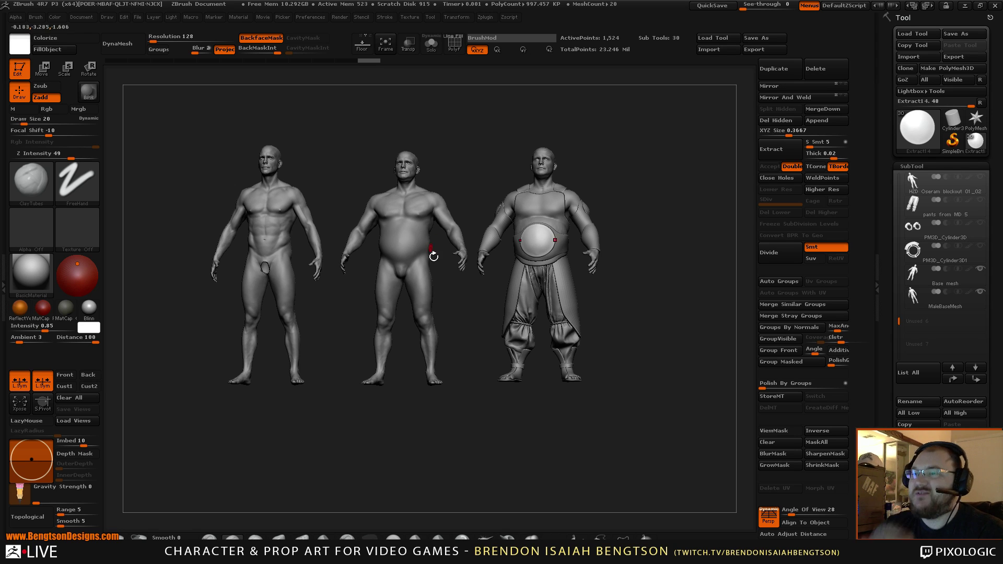
{"action": "left_click_drag", "start_coordinate": [491, 279], "coordinate": [302, 260]}
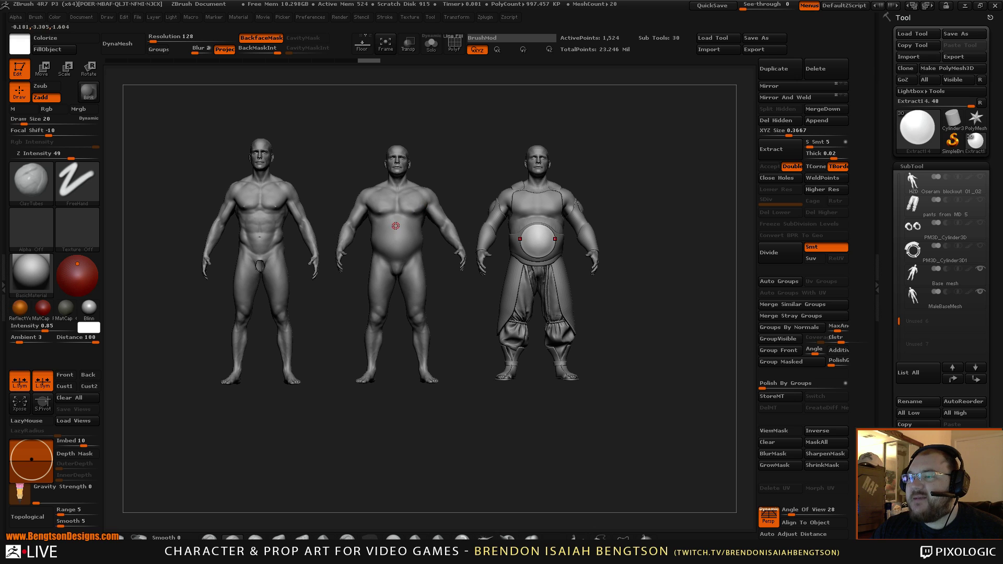
{"action": "mouse_move", "coordinate": [616, 285]}
{"action": "left_mouse_down"}
{"action": "mouse_move", "coordinate": [619, 303]}
{"action": "mouse_move", "coordinate": [624, 293]}
{"action": "left_mouse_up"}
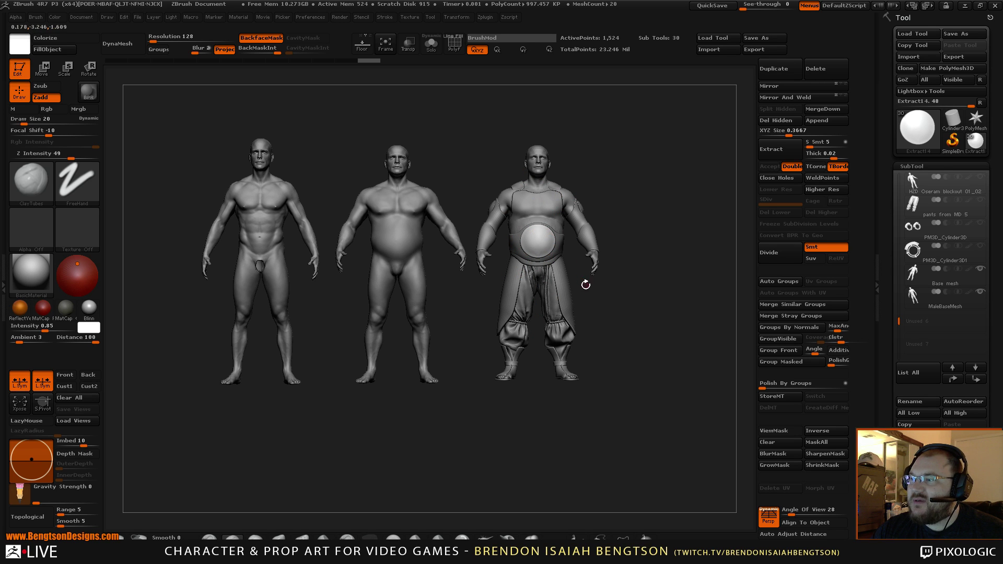
{"action": "left_click_drag", "start_coordinate": [647, 320], "coordinate": [652, 332]}
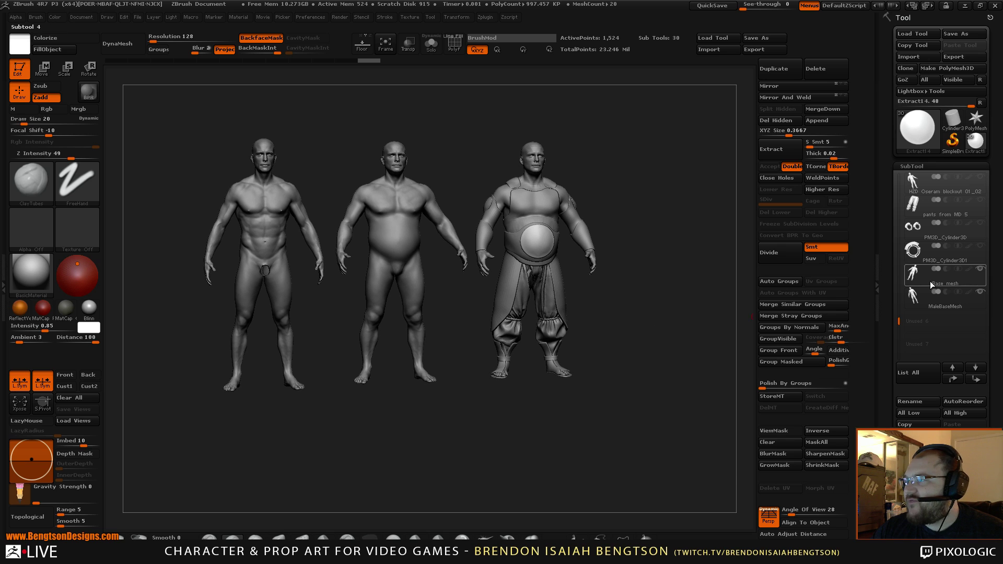
Hide the Base mesh and MaleBaseMesh subtools and frame the clothed figure on its own.
{"action": "left_click", "coordinate": [980, 269]}
{"action": "left_click", "coordinate": [980, 292]}
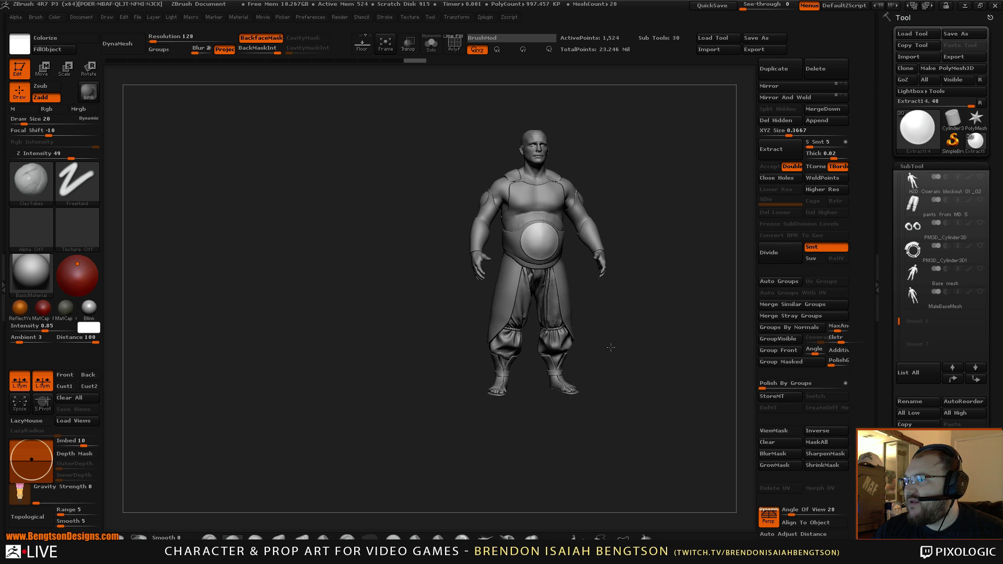
{"action": "key", "text": "f"}
{"action": "left_click_drag", "start_coordinate": [651, 345], "coordinate": [623, 351]}
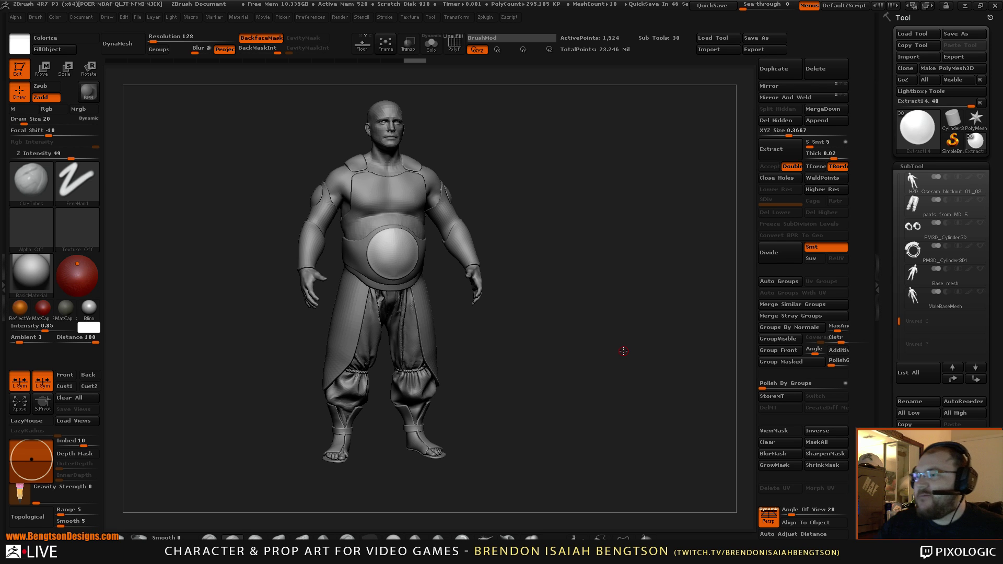
Make the Base mesh subtool visible again and frame it together with the clothed figure.
{"action": "left_click", "coordinate": [979, 269]}
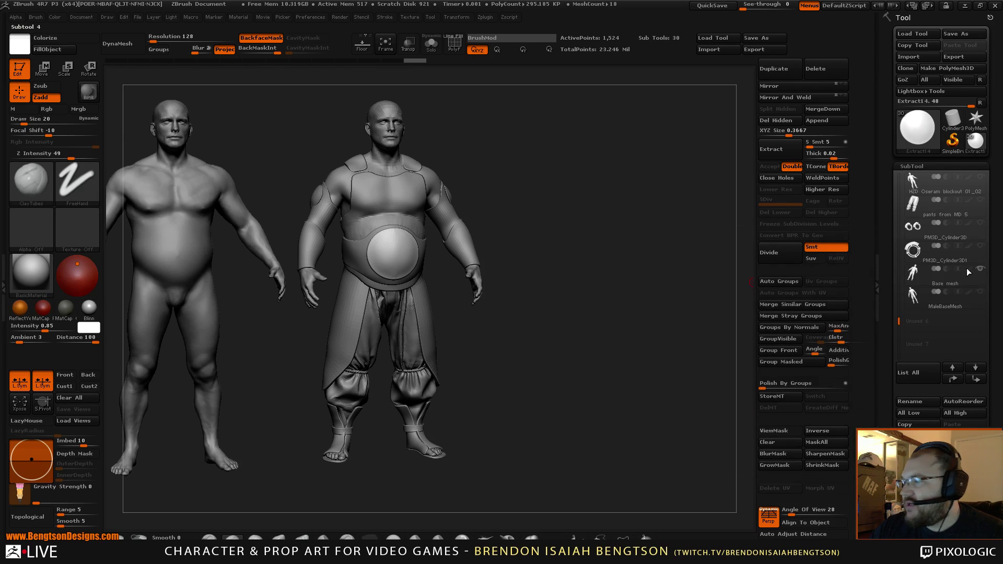
{"action": "key", "text": "f"}
{"action": "left_click_drag", "start_coordinate": [554, 393], "coordinate": [559, 389]}
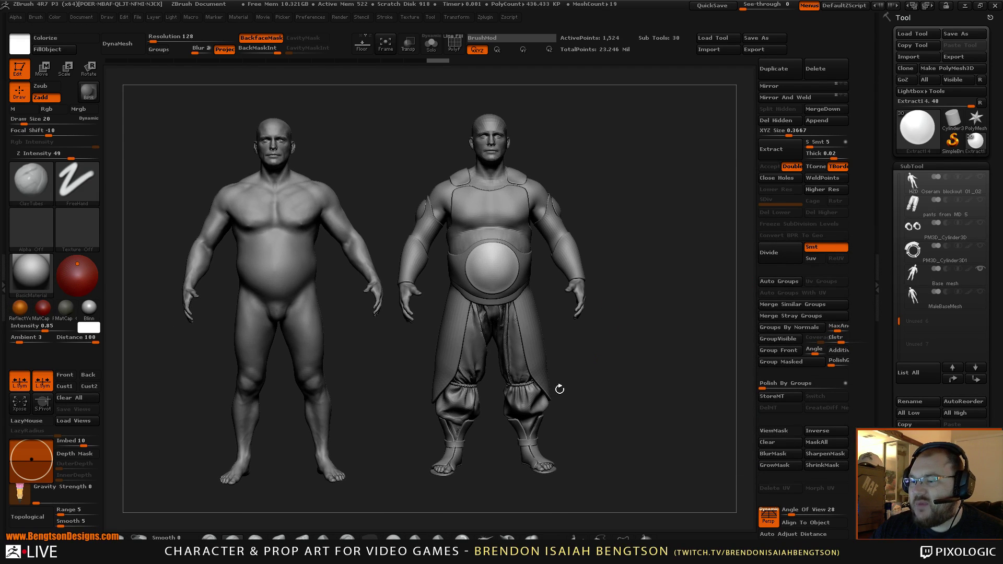
Switch to Marvelous Designer and examine the pants on the avatar and their 2D pattern pieces.
{"action": "key", "text": "alt+Tab"}
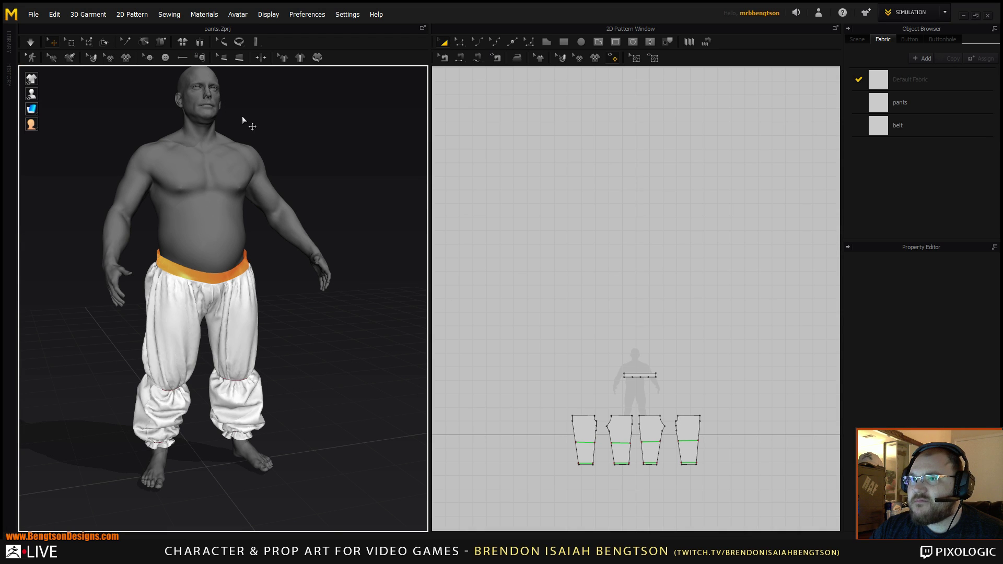
{"action": "right_click_drag", "start_coordinate": [219, 218], "coordinate": [335, 396]}
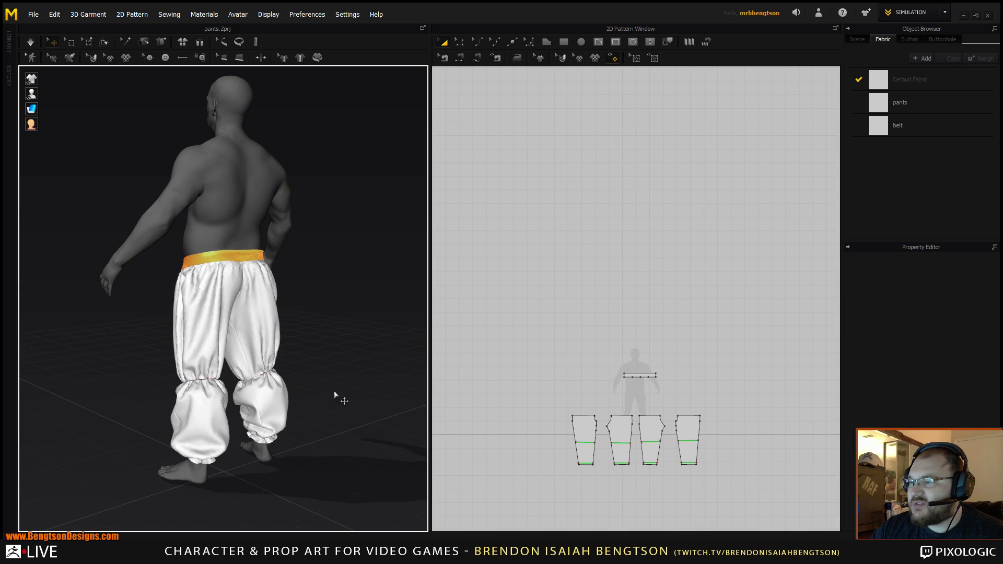
{"action": "scroll", "coordinate": [694, 437], "scroll_direction": "up", "scroll_amount": 3}
{"action": "scroll", "coordinate": [679, 432], "scroll_direction": "up", "scroll_amount": 3}
{"action": "right_click_drag", "start_coordinate": [646, 362], "coordinate": [745, 233]}
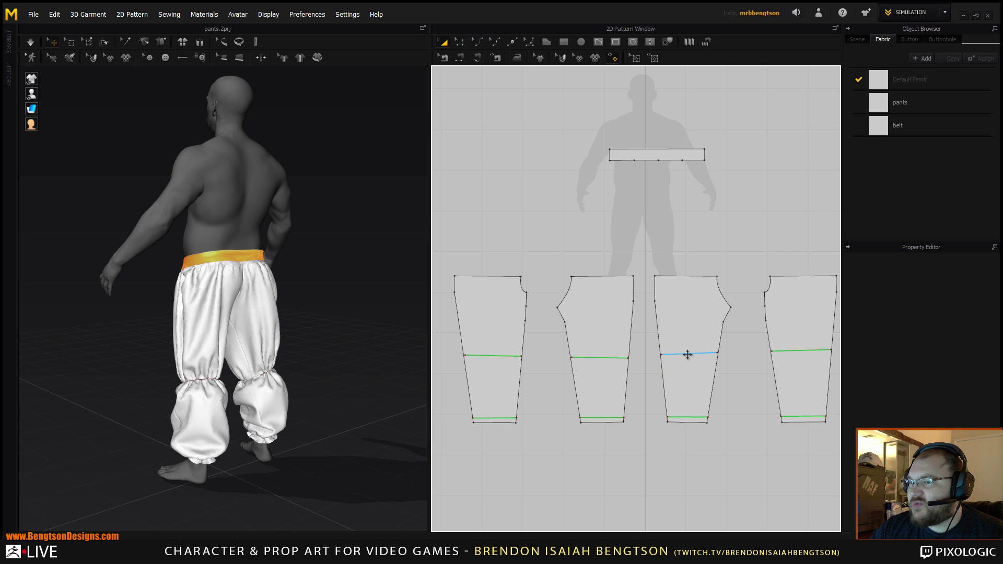
Inspect the gathered pants and waistband on the avatar from the front, side and back.
{"action": "right_click_drag", "start_coordinate": [263, 369], "coordinate": [522, 338]}
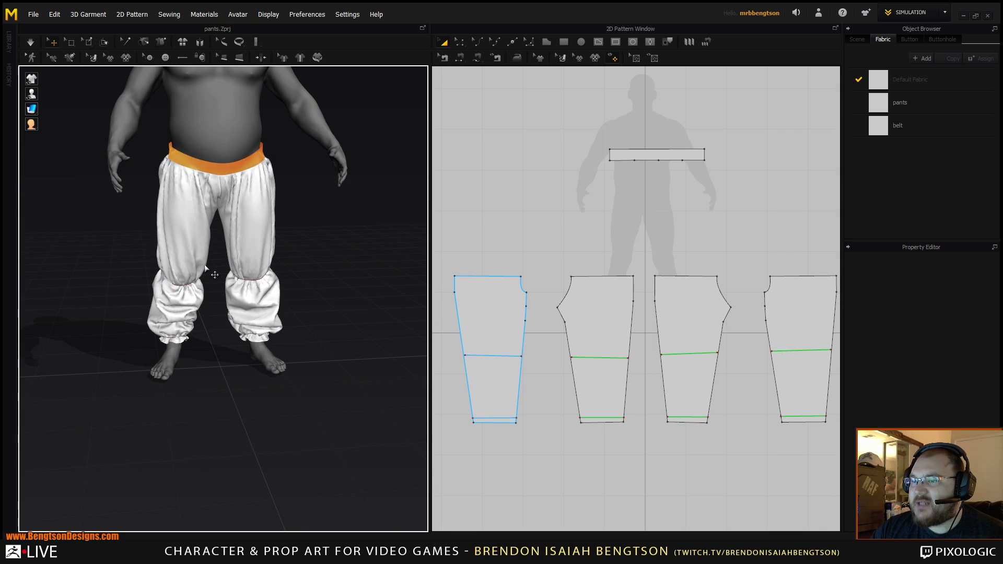
{"action": "scroll", "coordinate": [252, 295], "scroll_direction": "down", "scroll_amount": 3}
{"action": "right_click_drag", "start_coordinate": [252, 296], "coordinate": [204, 371]}
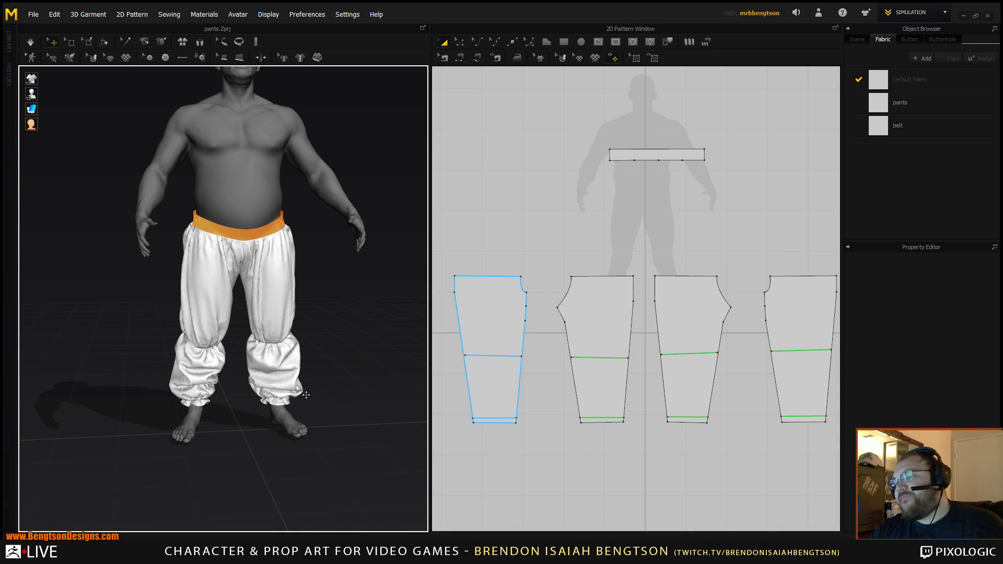
{"action": "left_click", "coordinate": [520, 441]}
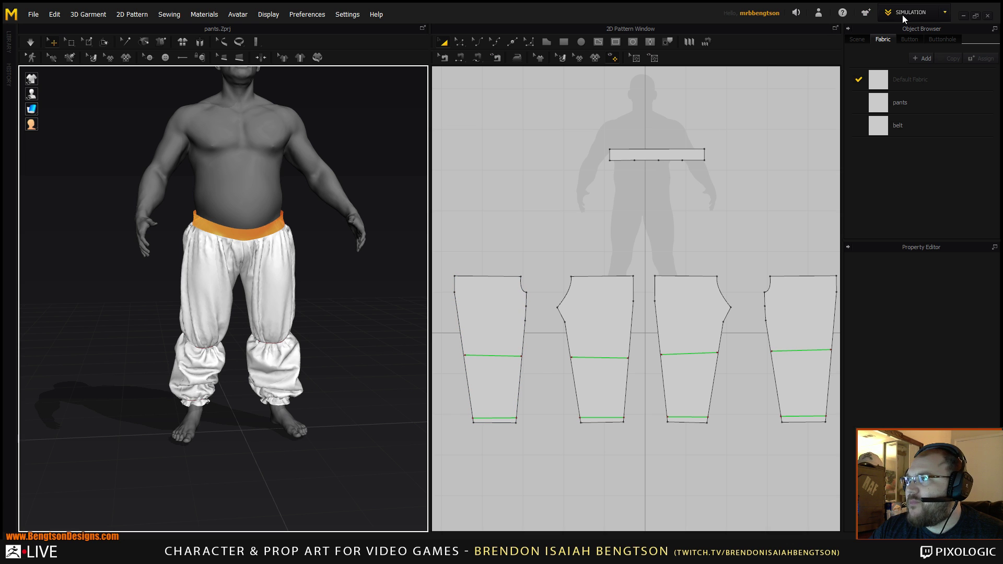
{"action": "right_click_drag", "start_coordinate": [298, 309], "coordinate": [320, 320]}
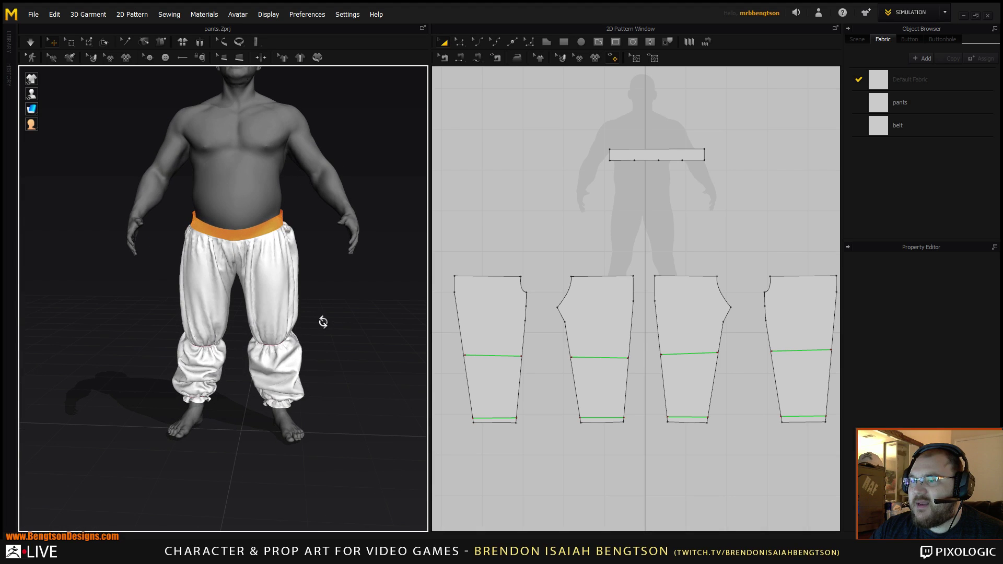
{"action": "right_click_drag", "start_coordinate": [389, 320], "coordinate": [243, 314]}
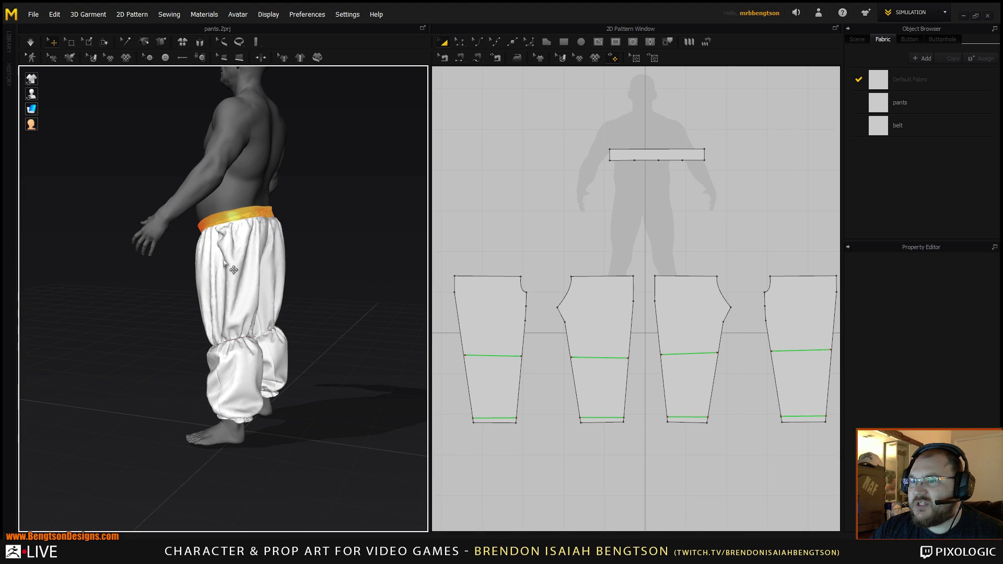
{"action": "mouse_move", "coordinate": [230, 253]}
{"action": "right_mouse_down"}
{"action": "mouse_move", "coordinate": [312, 289]}
{"action": "mouse_move", "coordinate": [223, 238]}
{"action": "right_mouse_up"}
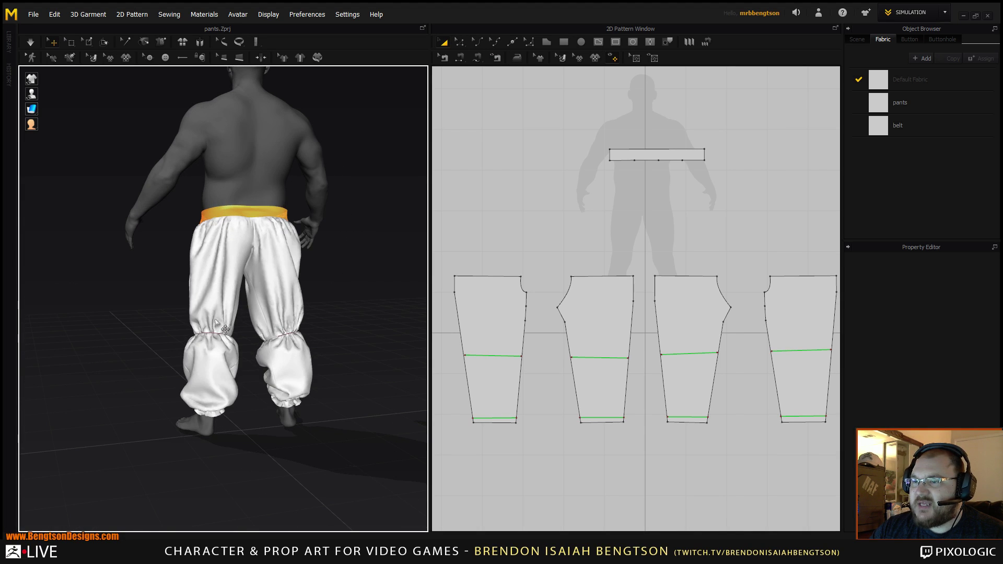
Look over the simulated pants on the avatar from the back around to the front.
{"action": "right_click_drag", "start_coordinate": [223, 326], "coordinate": [236, 251]}
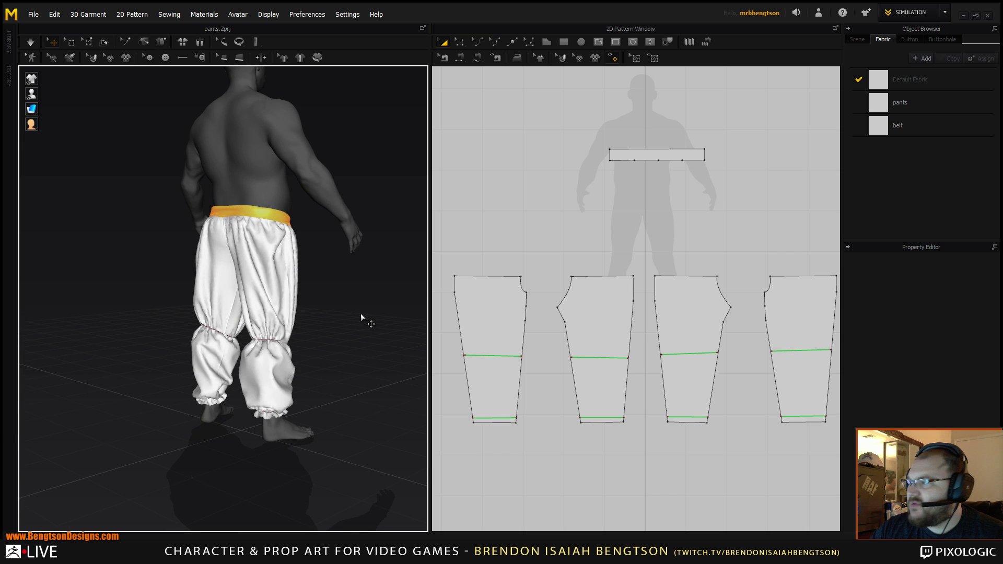
{"action": "right_click_drag", "start_coordinate": [376, 340], "coordinate": [179, 338]}
{"action": "right_click_drag", "start_coordinate": [198, 341], "coordinate": [228, 265]}
{"action": "mouse_move", "coordinate": [331, 265]}
{"action": "right_mouse_down"}
{"action": "mouse_move", "coordinate": [400, 269]}
{"action": "mouse_move", "coordinate": [343, 264]}
{"action": "right_mouse_up"}
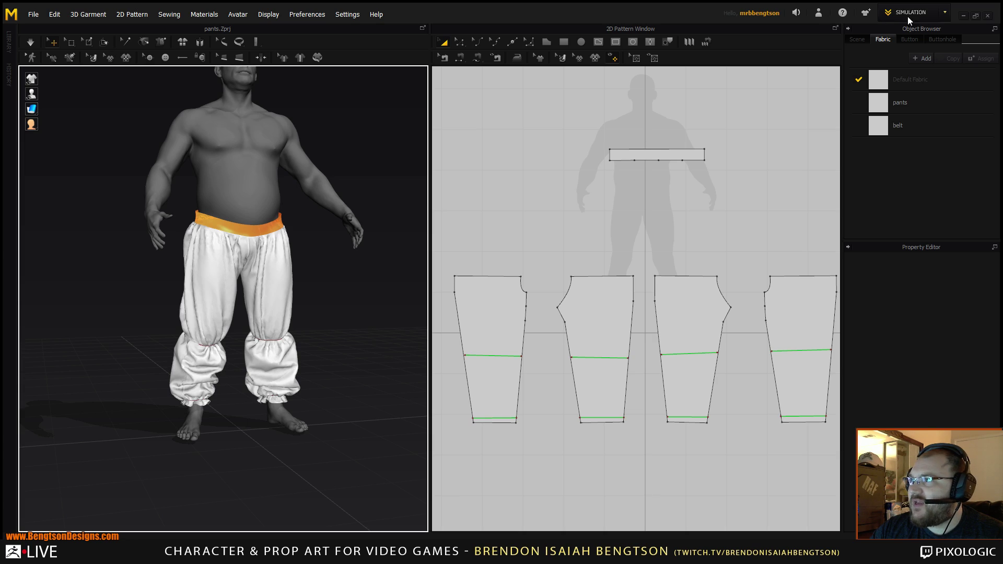
Switch to ZBrush, try a see-through window transparency of 100 and reset it to 0.
{"action": "left_click", "coordinate": [962, 16]}
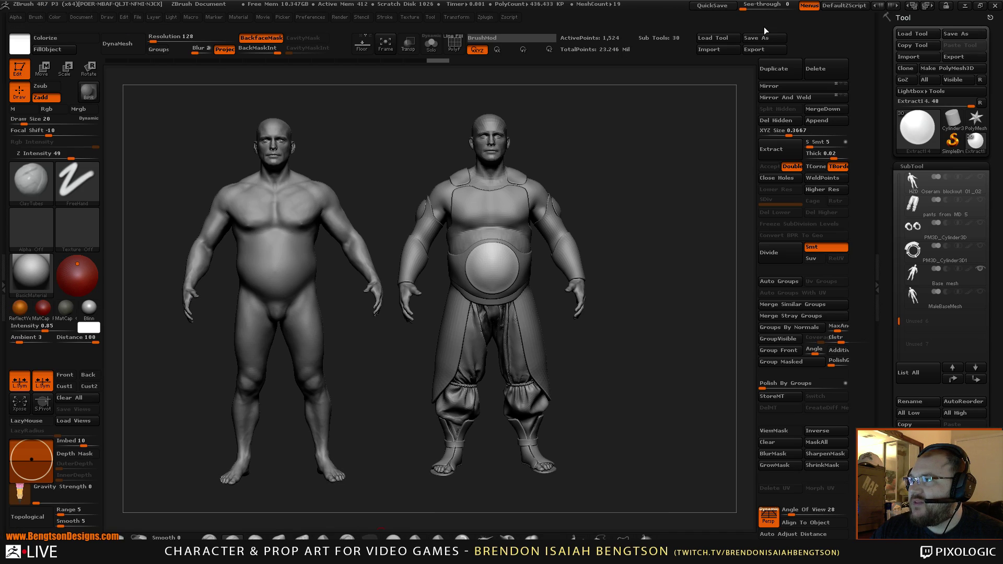
{"action": "left_click_drag", "start_coordinate": [766, 6], "coordinate": [800, 11]}
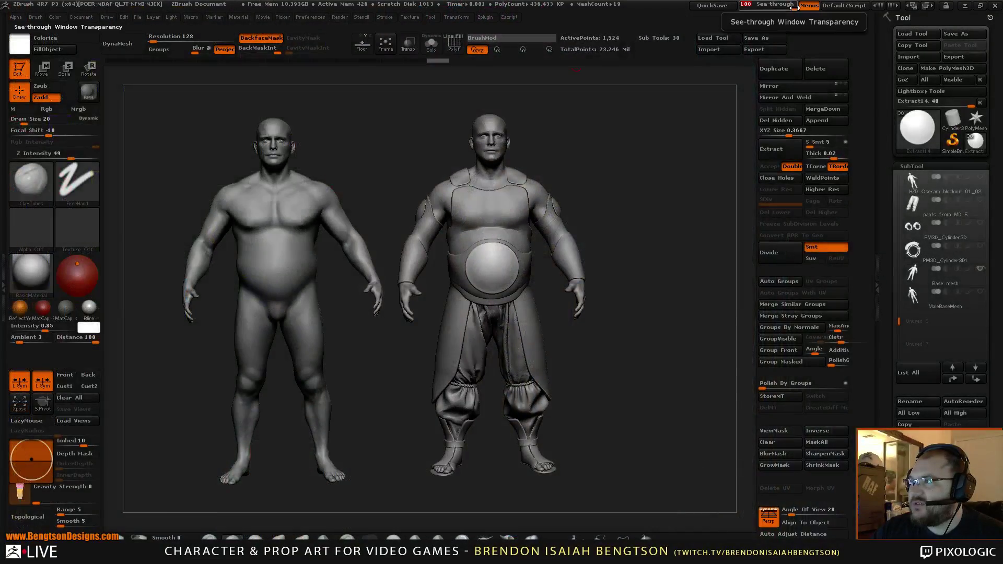
{"action": "mouse_move", "coordinate": [747, 9]}
{"action": "left_mouse_down"}
{"action": "mouse_move", "coordinate": [758, 9]}
{"action": "mouse_move", "coordinate": [742, 9]}
{"action": "left_mouse_up"}
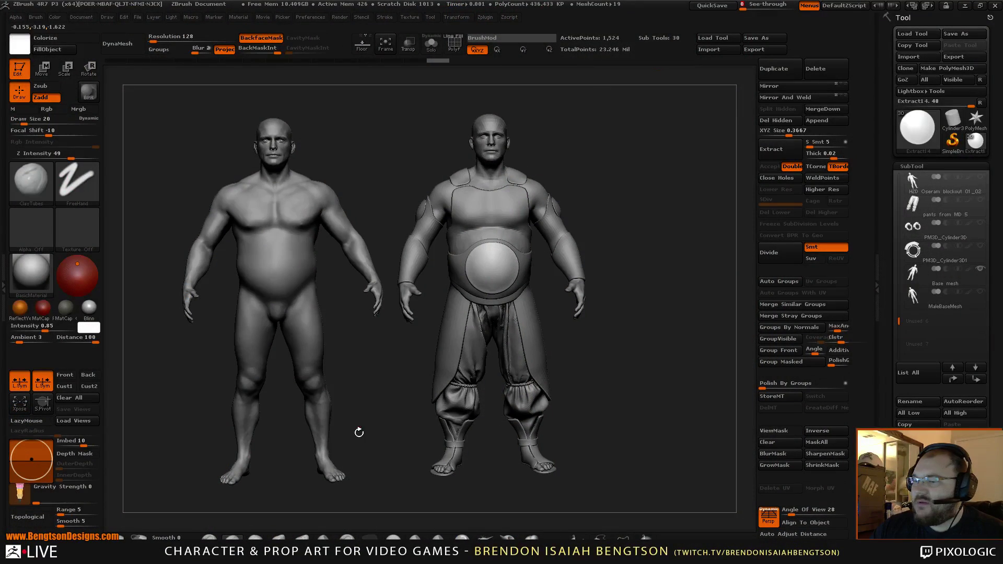
Switch to Marvelous Designer and frame the whole avatar wearing the pants from the front.
{"action": "key", "text": "alt+Tab"}
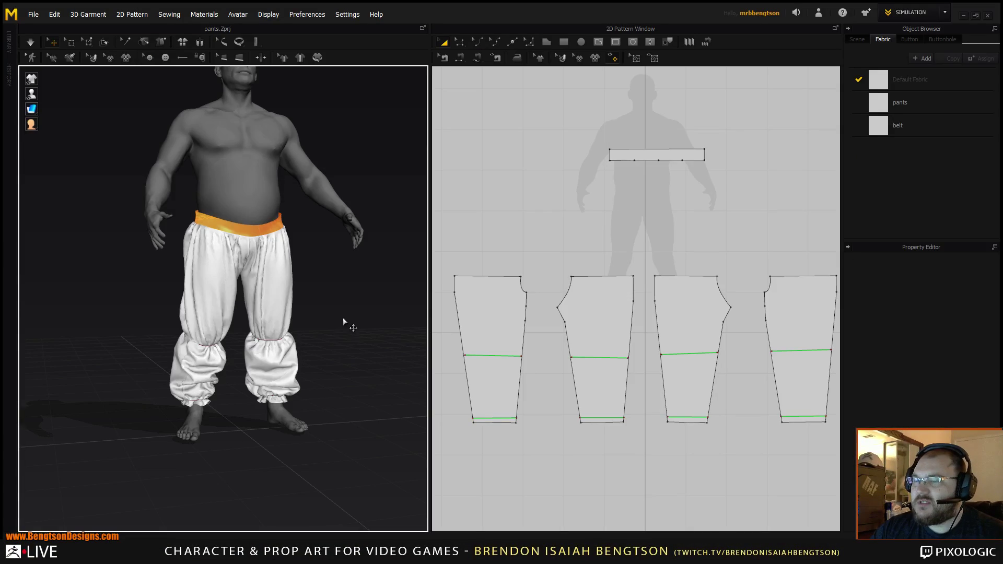
{"action": "scroll", "coordinate": [349, 344], "scroll_direction": "up", "scroll_amount": 5}
{"action": "scroll", "coordinate": [353, 366], "scroll_direction": "down", "scroll_amount": 5}
{"action": "right_click_drag", "start_coordinate": [358, 399], "coordinate": [339, 391]}
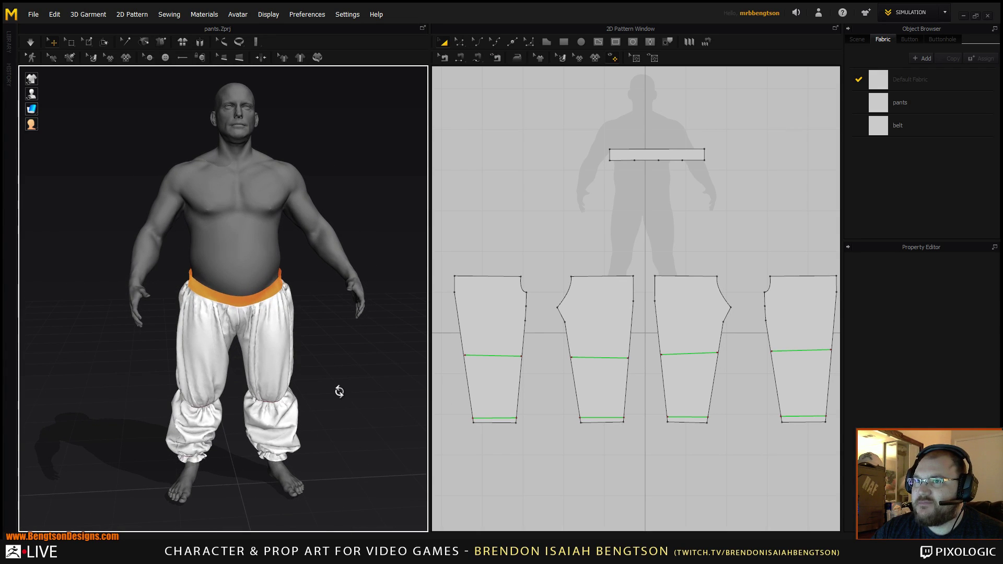
Switch to ZBrush, hide the Base mesh subtool and examine the clothed figure's upper body.
{"action": "left_click", "coordinate": [962, 16]}
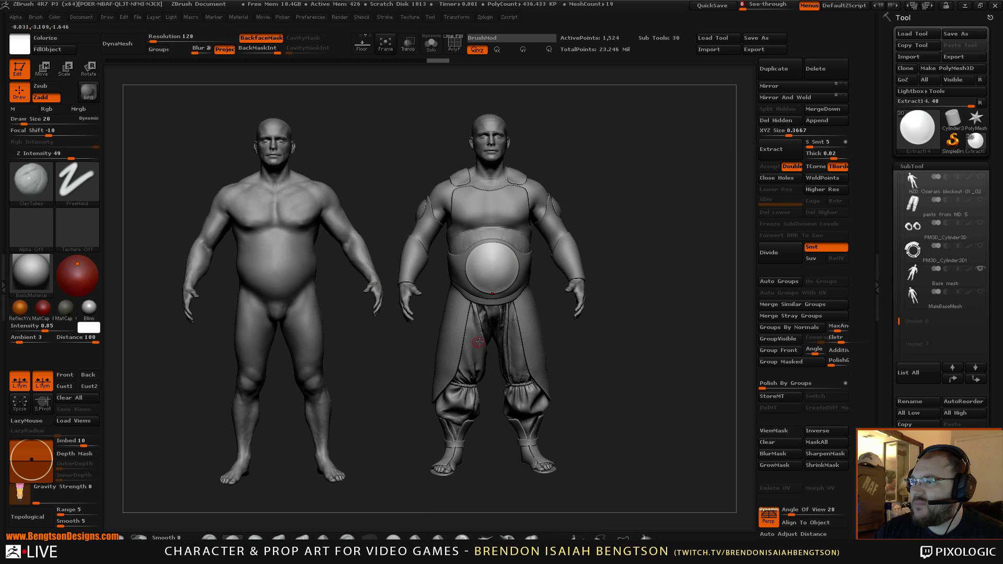
{"action": "left_click", "coordinate": [981, 269]}
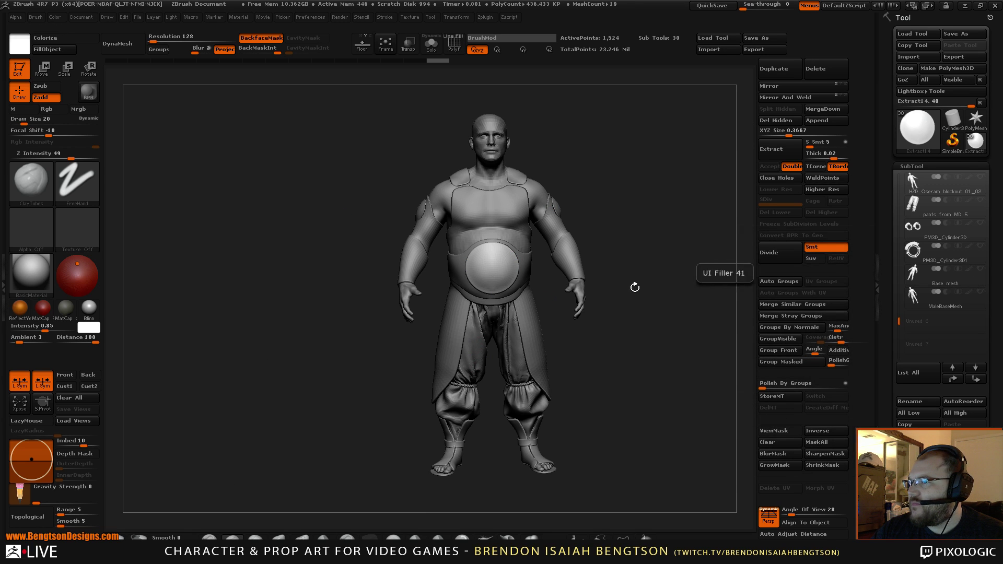
{"action": "left_click_drag", "start_coordinate": [633, 287], "coordinate": [538, 436]}
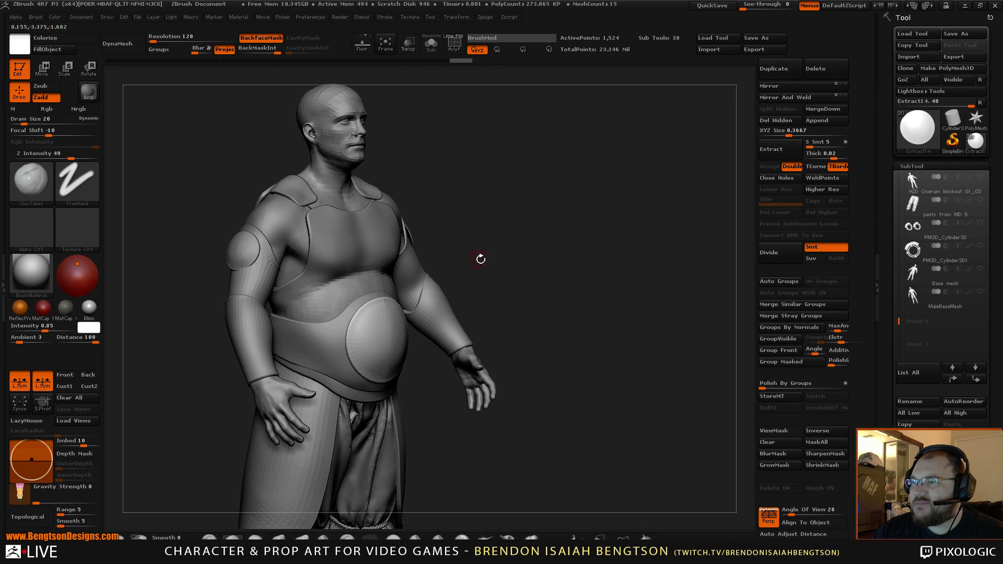
{"action": "left_click_drag", "start_coordinate": [479, 258], "coordinate": [565, 294]}
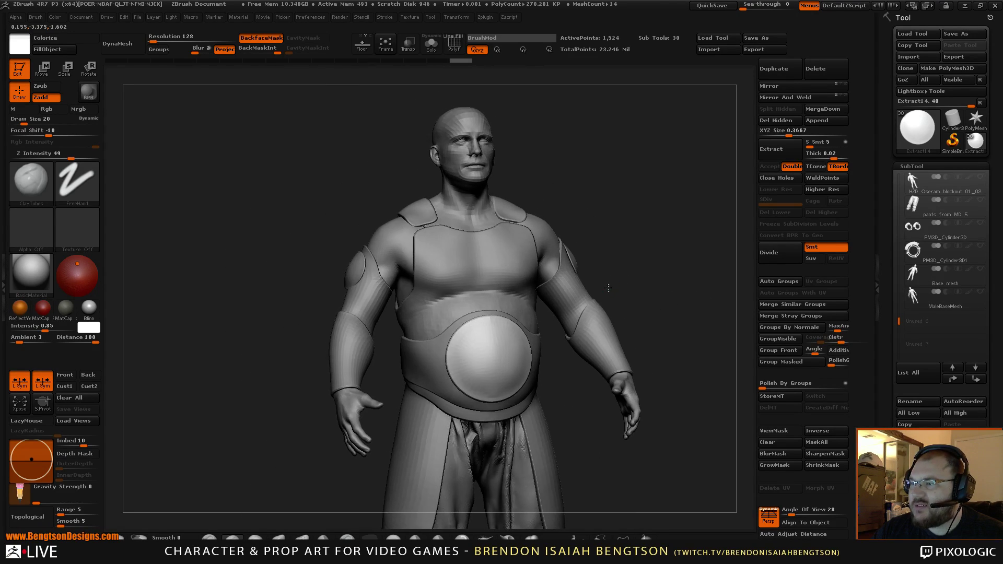
Select the upper-arm sleeve subtool and view the clothed figure down to the feet.
{"action": "left_click", "coordinate": [564, 294], "text": "alt"}
{"action": "left_click_drag", "start_coordinate": [686, 289], "coordinate": [555, 372], "text": "alt"}
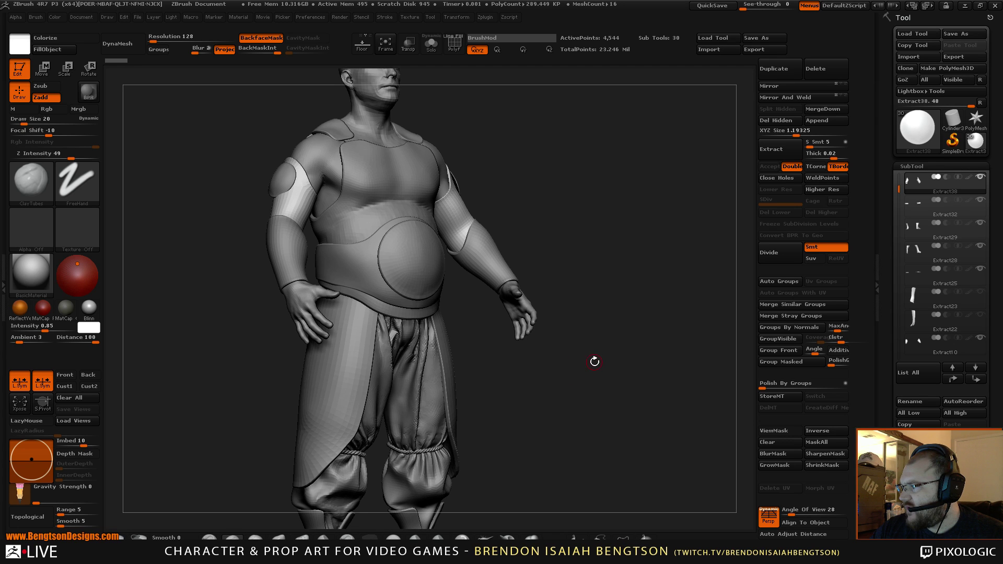
{"action": "left_click_drag", "start_coordinate": [594, 362], "coordinate": [658, 372]}
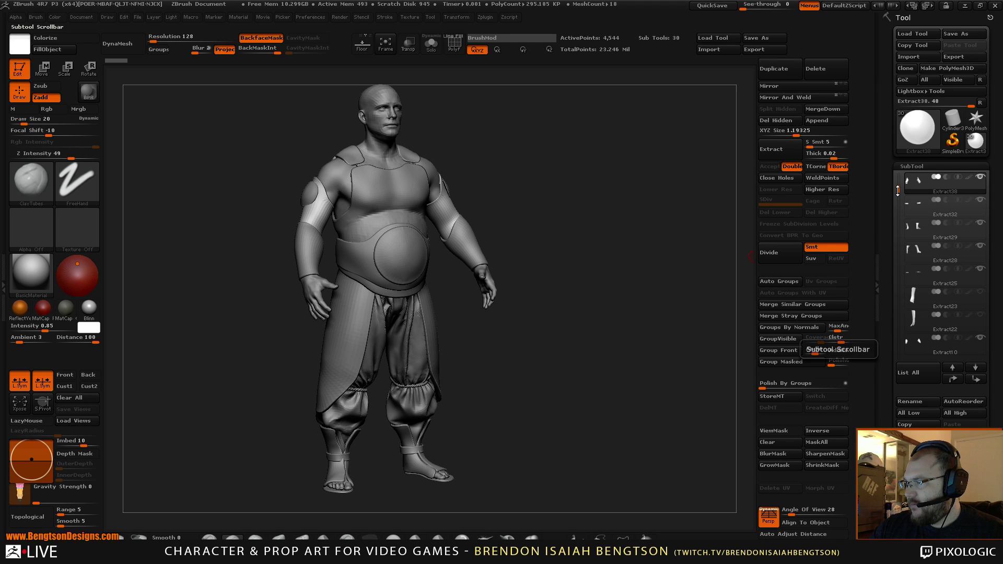
Select the pants from MD 4 subtool and make the Base mesh subtool visible, framing it beside the clothed figure.
{"action": "left_click_drag", "start_coordinate": [898, 191], "coordinate": [901, 317]}
{"action": "left_click", "coordinate": [911, 274]}
{"action": "left_click", "coordinate": [981, 292]}
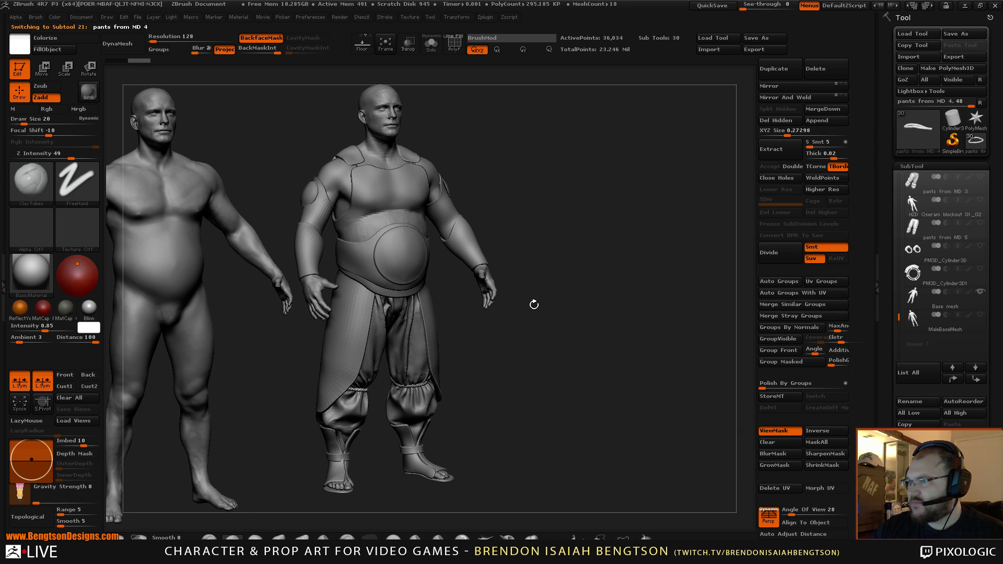
{"action": "left_click_drag", "start_coordinate": [529, 353], "coordinate": [700, 385], "text": "alt"}
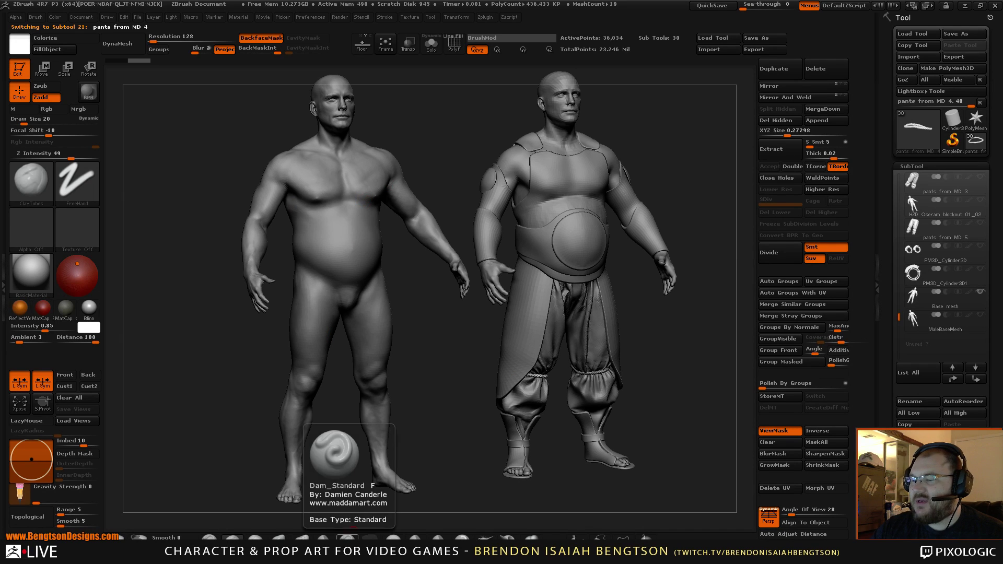
Switch to Marvelous Designer, review the options for importing an OBJ as an avatar and cancel the import.
{"action": "key", "text": "alt+Tab"}
{"action": "left_click", "coordinate": [34, 15]}
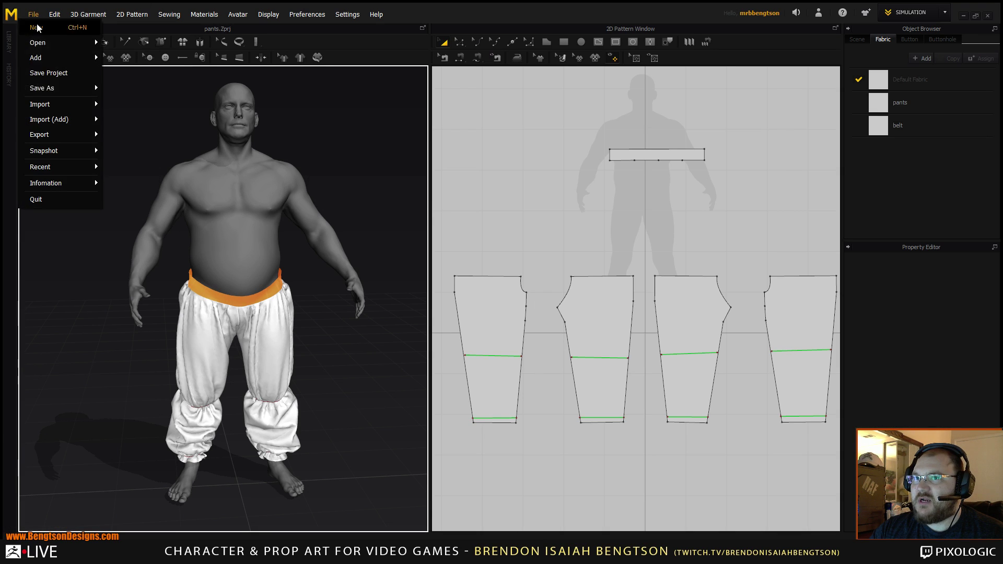
{"action": "mouse_move", "coordinate": [48, 104]}
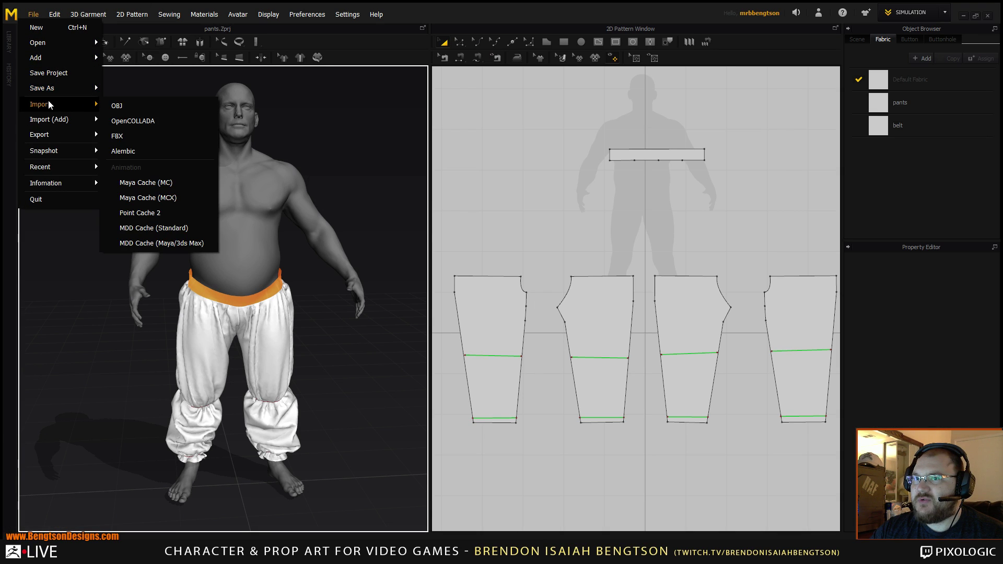
{"action": "left_click", "coordinate": [117, 105]}
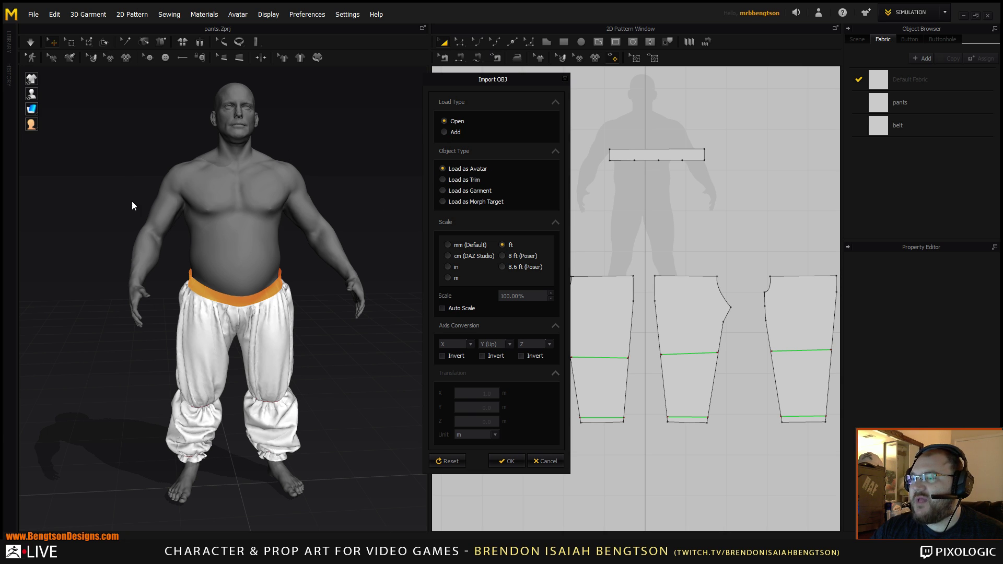
{"action": "left_click", "coordinate": [541, 461]}
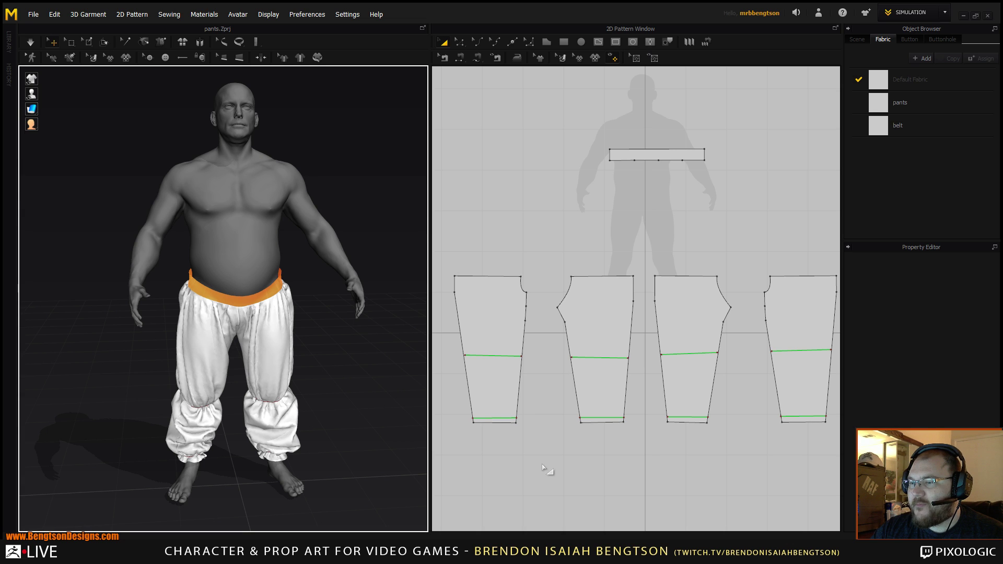
Switch to ZBrush, hide the Base mesh subtool again and inspect the clothed figure's armor from several angles.
{"action": "left_click", "coordinate": [963, 16]}
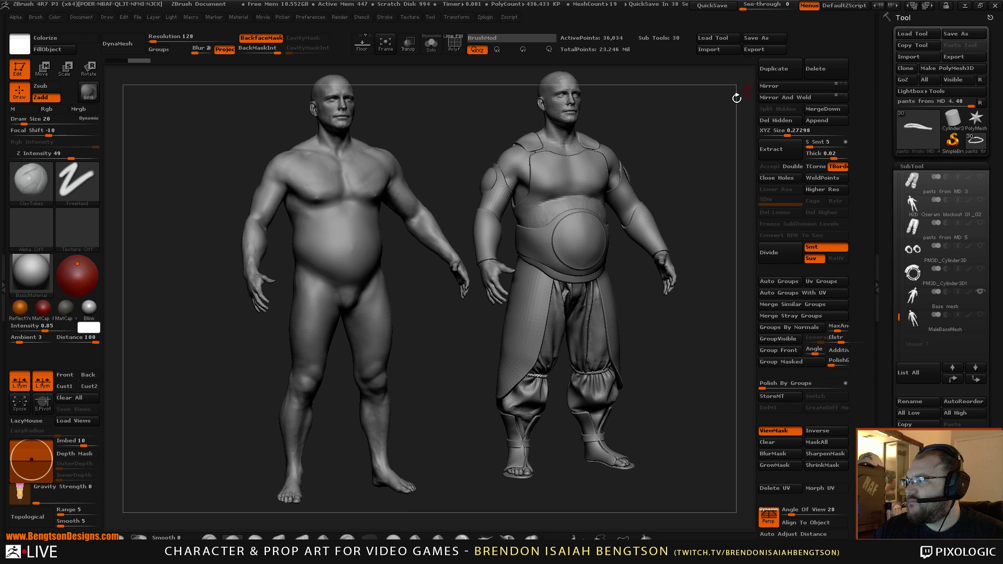
{"action": "left_click_drag", "start_coordinate": [636, 373], "coordinate": [549, 404]}
{"action": "left_click", "coordinate": [981, 293]}
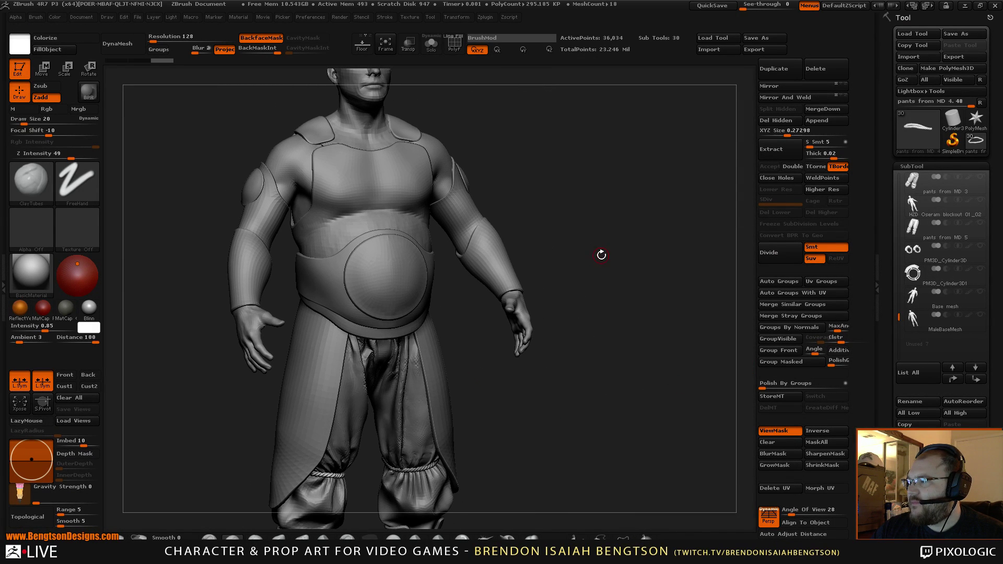
{"action": "left_click_drag", "start_coordinate": [600, 253], "coordinate": [583, 294]}
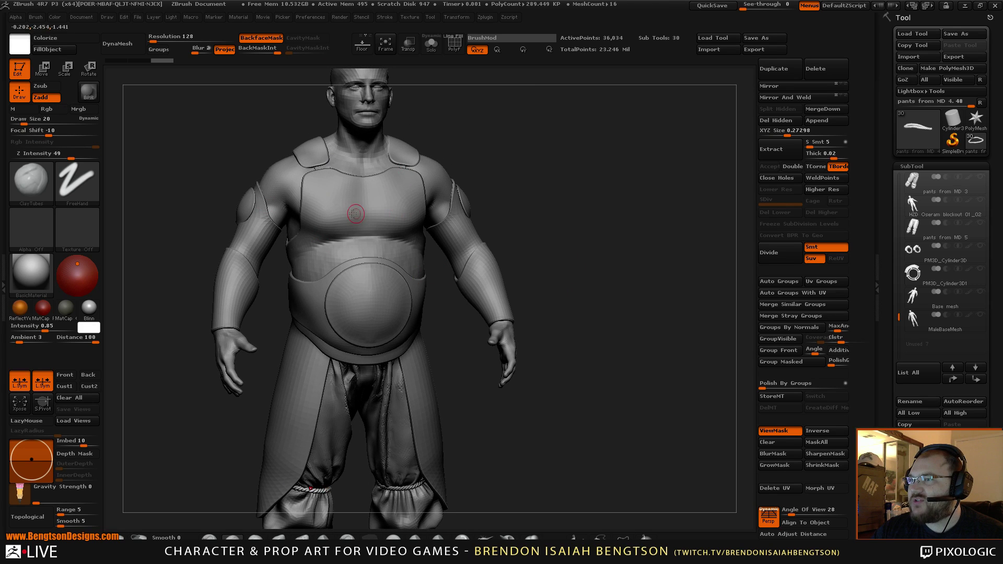
{"action": "mouse_move", "coordinate": [577, 235]}
{"action": "left_mouse_down"}
{"action": "mouse_move", "coordinate": [569, 163]}
{"action": "mouse_move", "coordinate": [560, 235]}
{"action": "left_mouse_up"}
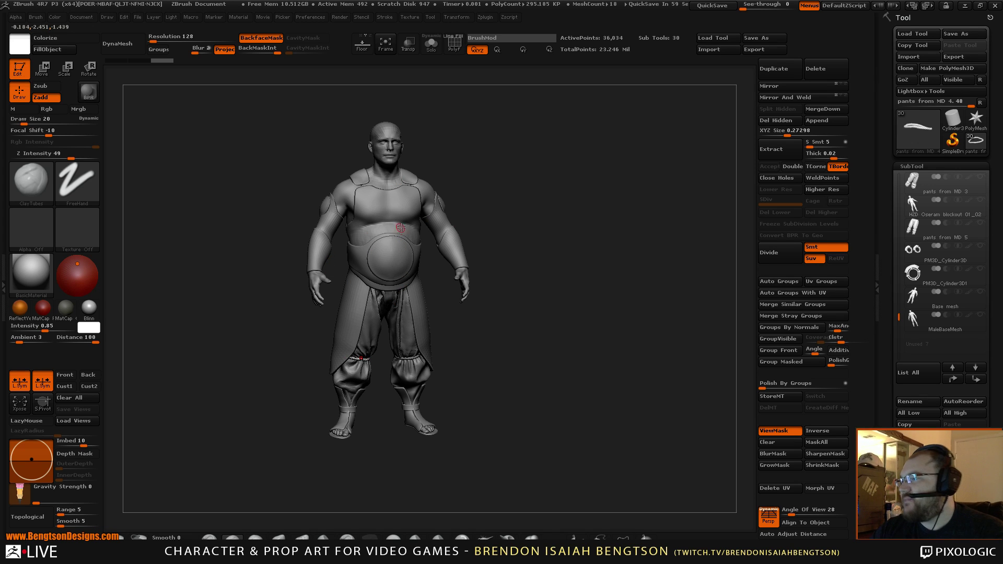
{"action": "left_click_drag", "start_coordinate": [535, 269], "coordinate": [577, 297]}
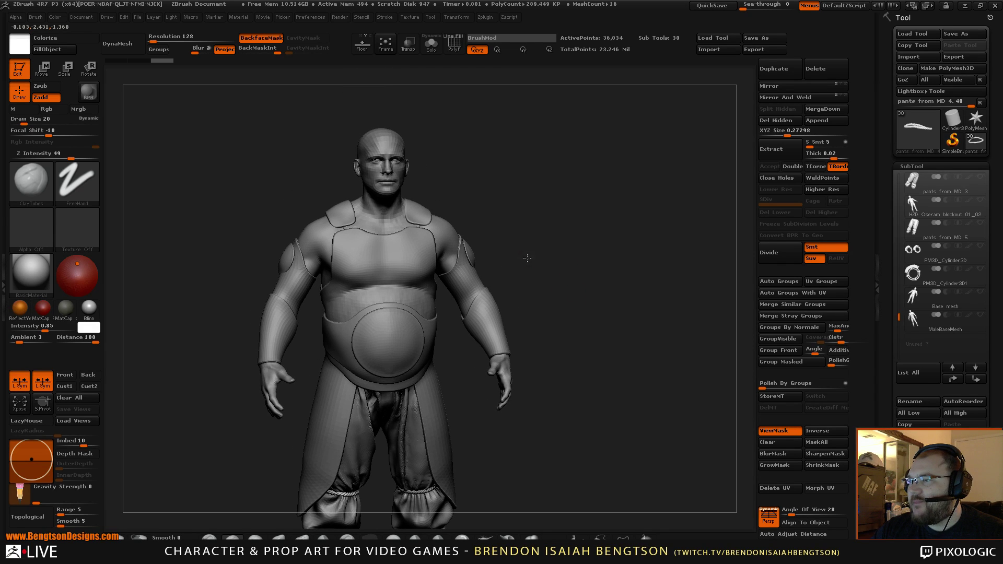
{"action": "left_click_drag", "start_coordinate": [527, 258], "coordinate": [284, 286]}
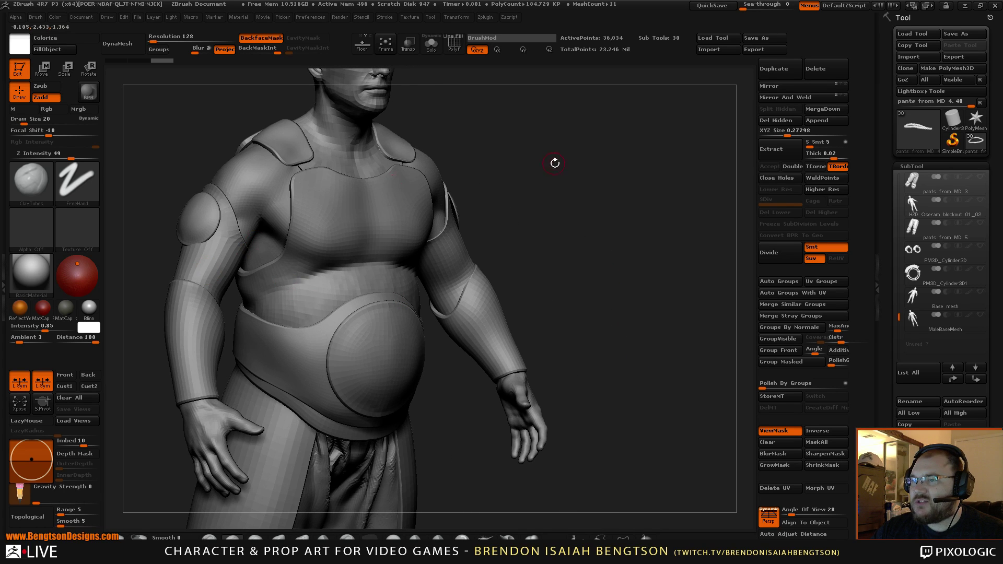
{"action": "left_click_drag", "start_coordinate": [555, 163], "coordinate": [648, 195]}
Select the upper-arm sleeves, switch to the HZD Oseram blockout 01_01 body subtool and isolate the body with Solo.
{"action": "left_click", "coordinate": [352, 284], "text": "alt"}
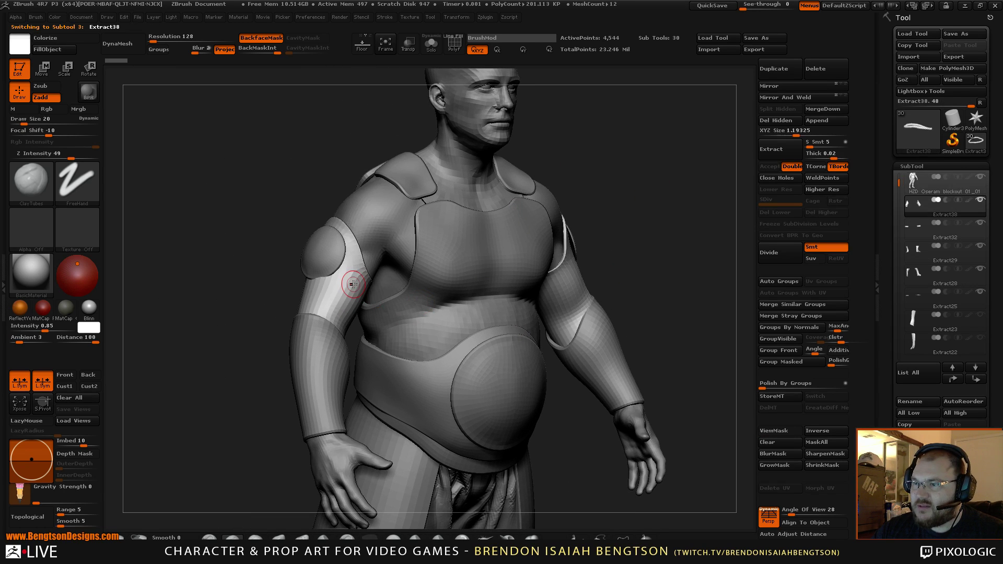
{"action": "left_click_drag", "start_coordinate": [662, 229], "coordinate": [657, 259], "text": "alt"}
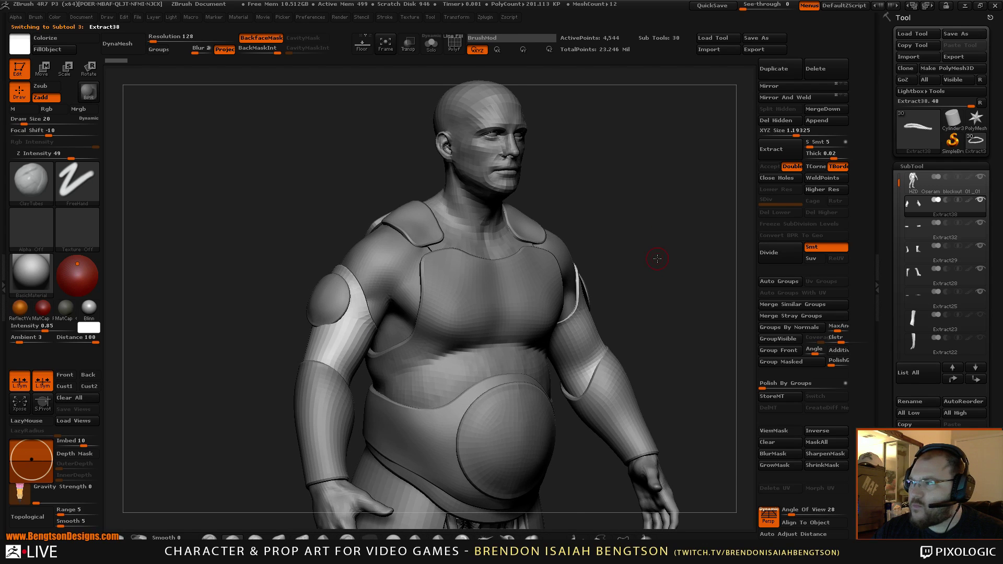
{"action": "left_click", "coordinate": [930, 188]}
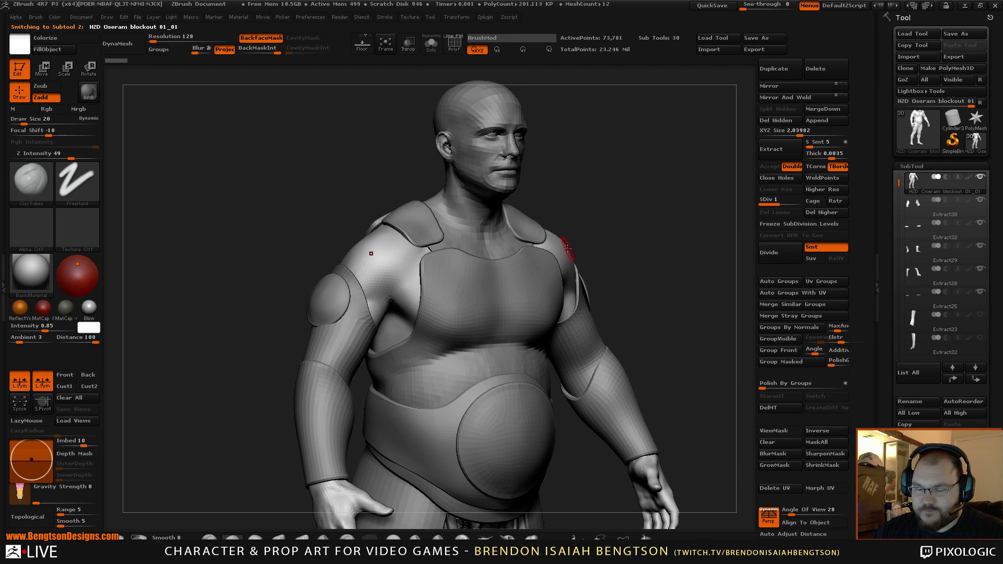
{"action": "key", "text": "ctrl+shift+s"}
{"action": "left_click_drag", "start_coordinate": [567, 250], "coordinate": [543, 249]}
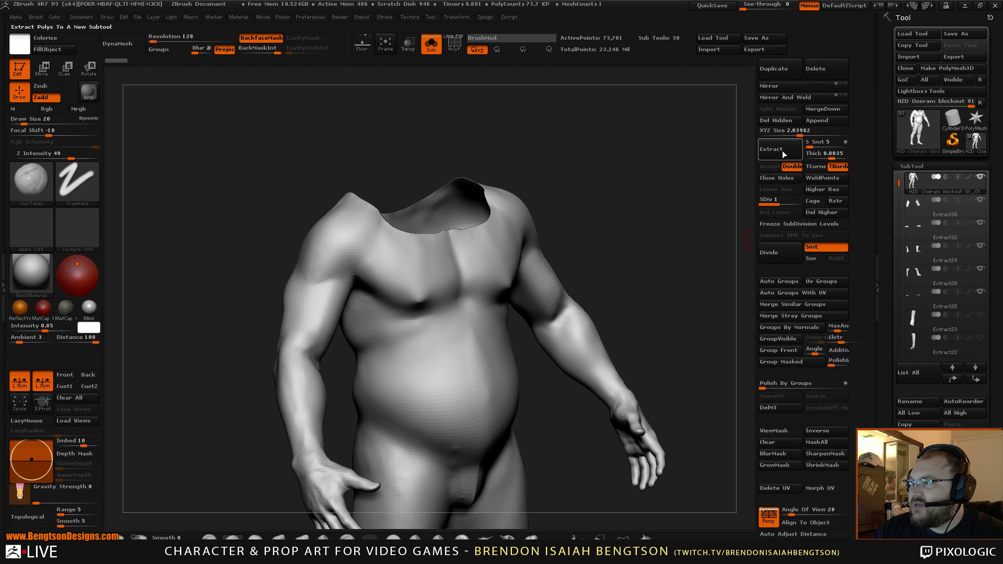
Isolate the Extract38 upper-arm sleeves and turn on PolyFrame to examine their topology and polygroups.
{"action": "left_click", "coordinate": [910, 208]}
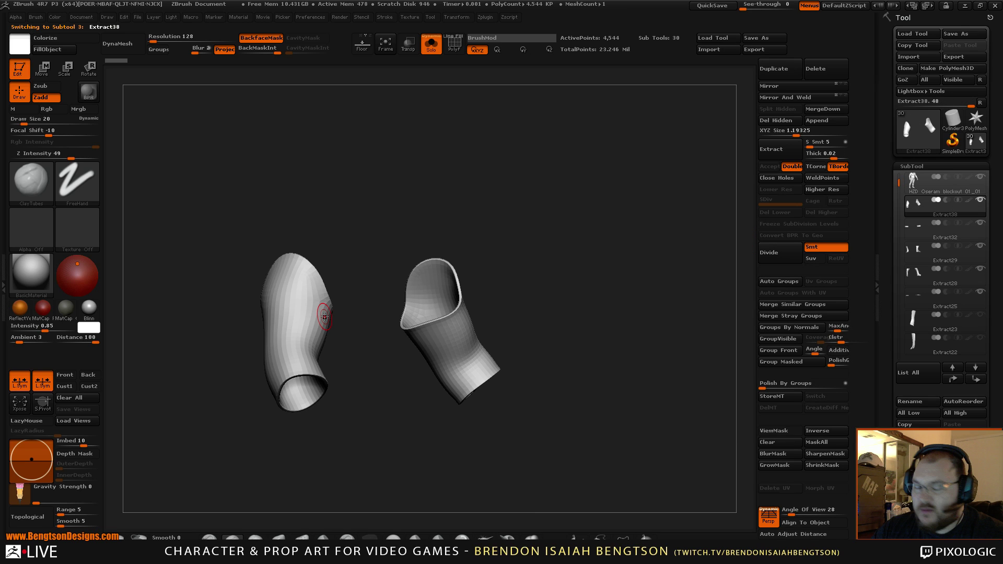
{"action": "key", "text": "shift+f"}
{"action": "left_click_drag", "start_coordinate": [366, 335], "coordinate": [464, 243]}
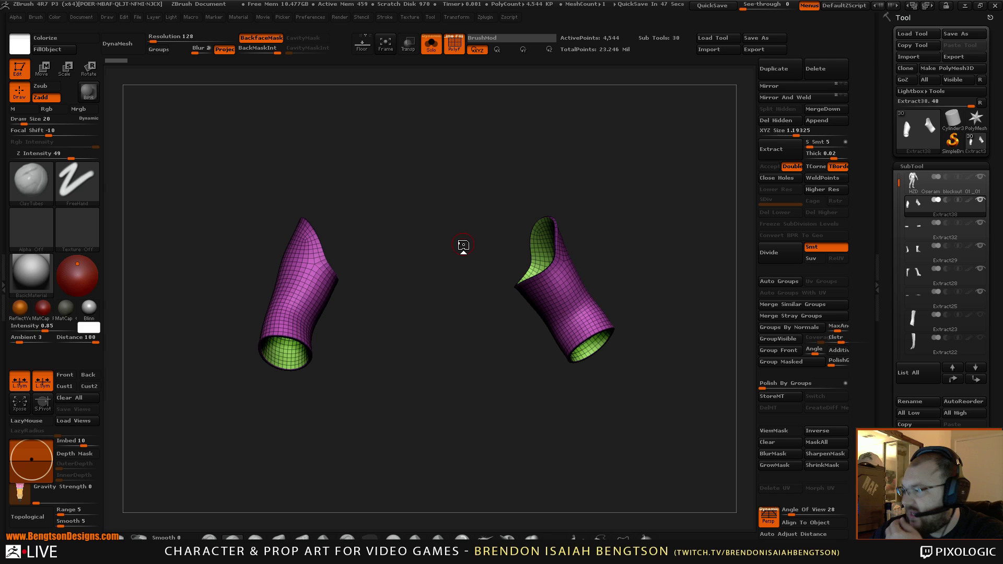
Turn off Solo and inspect the wireframed upper-arm sleeves together with the rest of the clothed figure.
{"action": "key", "text": "space"}
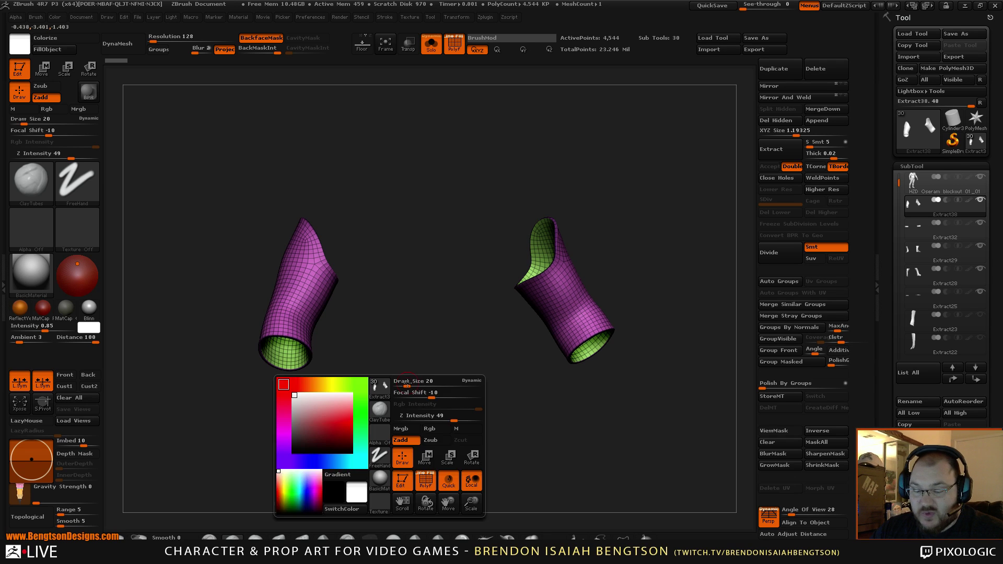
{"action": "key", "text": "alt+s"}
{"action": "left_click_drag", "start_coordinate": [677, 239], "coordinate": [588, 255]}
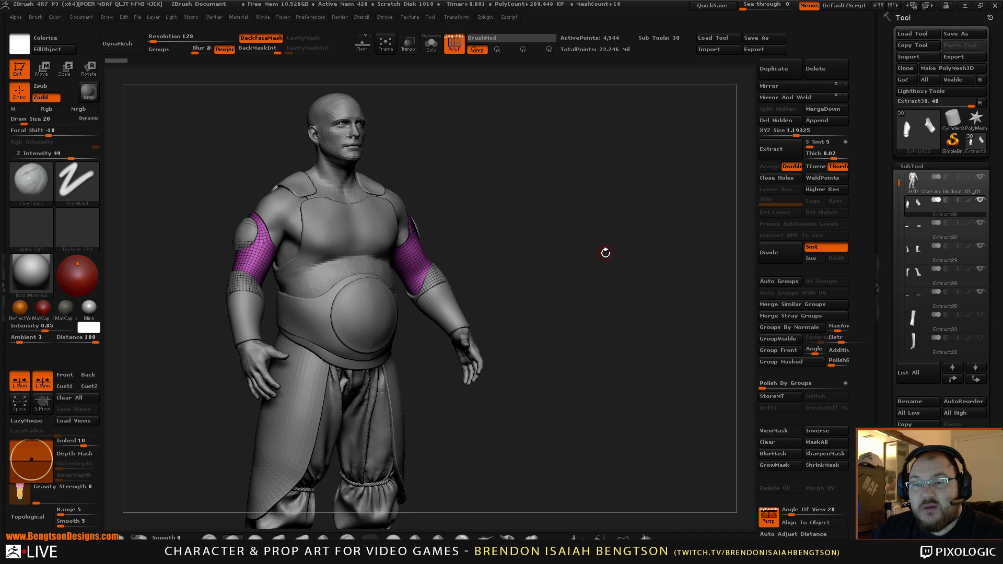
{"action": "mouse_move", "coordinate": [603, 257]}
{"action": "left_mouse_down"}
{"action": "mouse_move", "coordinate": [618, 258]}
{"action": "mouse_move", "coordinate": [604, 263]}
{"action": "left_mouse_up"}
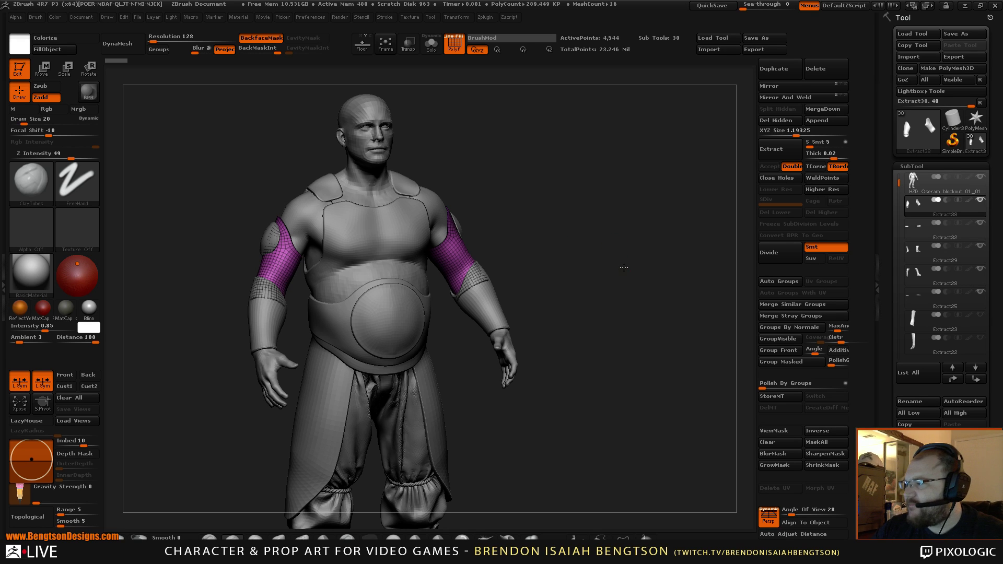
{"action": "left_click_drag", "start_coordinate": [623, 268], "coordinate": [591, 239]}
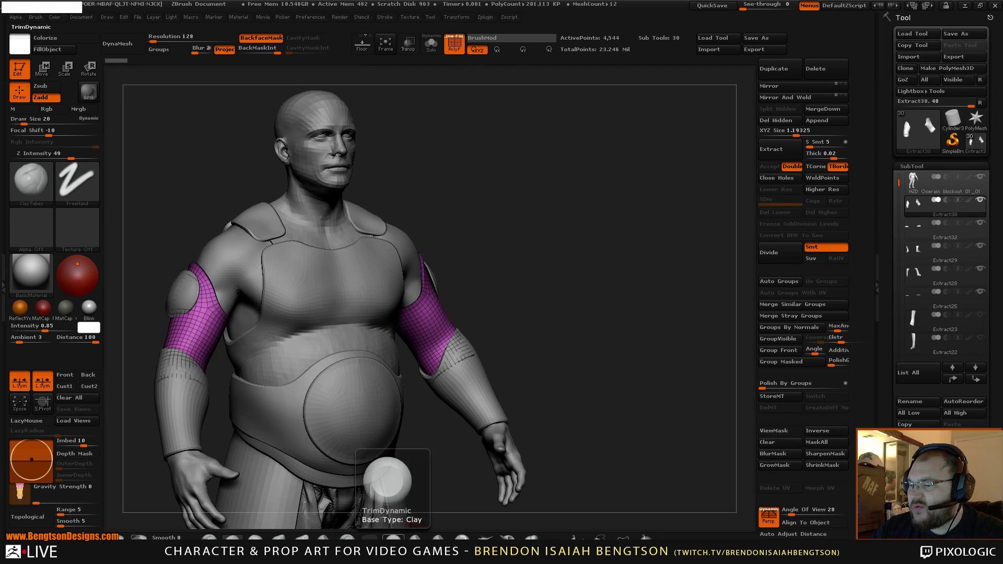
Switch to Marvelous Designer, review the load type and scale options for importing an OBJ as an avatar, and cancel the import.
{"action": "key", "text": "alt+Tab"}
{"action": "left_click", "coordinate": [33, 14]}
{"action": "mouse_move", "coordinate": [68, 104]}
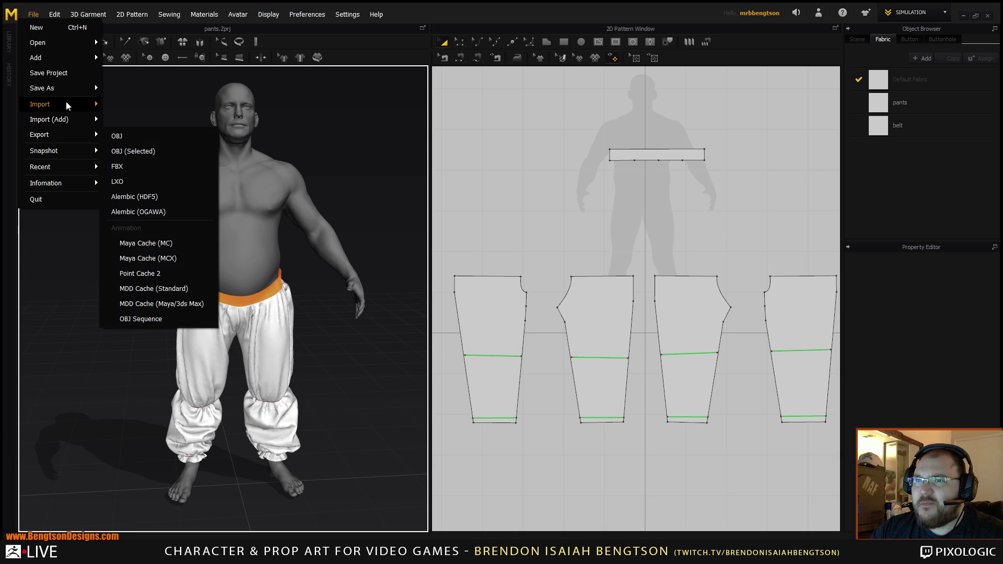
{"action": "left_click", "coordinate": [115, 107]}
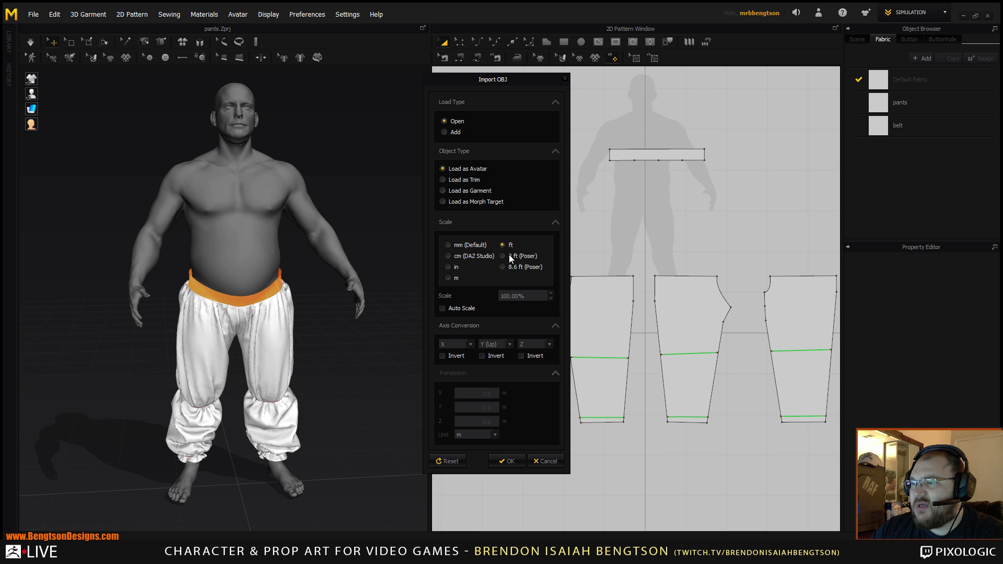
{"action": "left_click", "coordinate": [546, 462]}
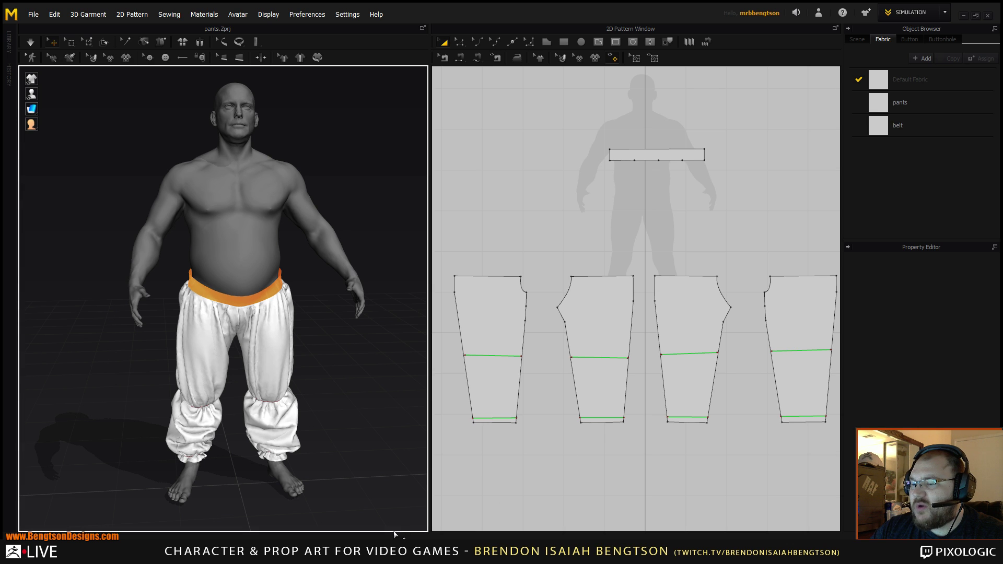
Switch to ZBrush, show the 7 foot marker subtool and compare the figure's height against it from several angles.
{"action": "key", "text": "alt+Tab"}
{"action": "left_click_drag", "start_coordinate": [653, 332], "coordinate": [710, 308]}
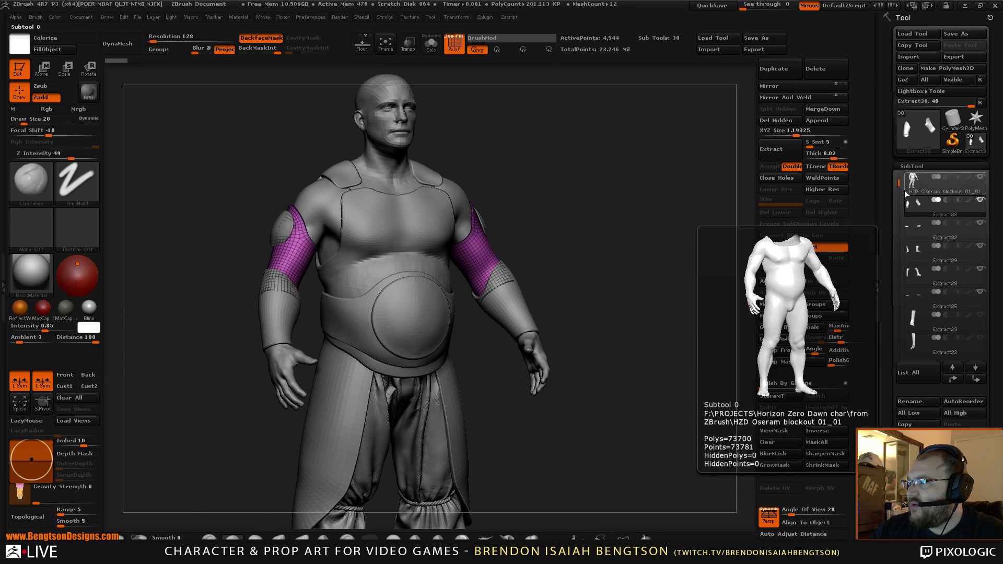
{"action": "left_click_drag", "start_coordinate": [899, 182], "coordinate": [908, 286]}
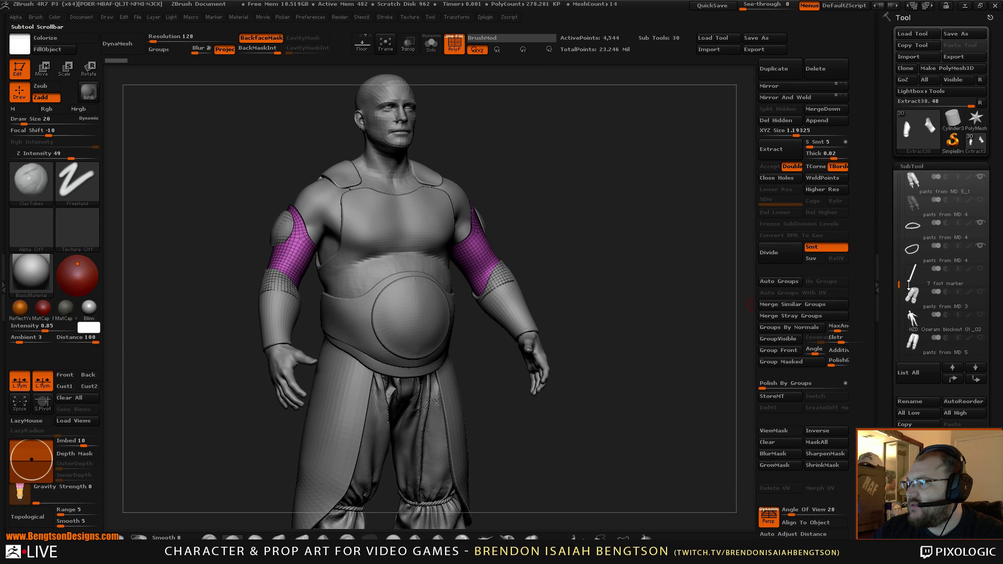
{"action": "left_click", "coordinate": [980, 269]}
{"action": "key", "text": "f"}
{"action": "mouse_move", "coordinate": [635, 238]}
{"action": "left_mouse_down"}
{"action": "mouse_move", "coordinate": [595, 227]}
{"action": "mouse_move", "coordinate": [506, 239]}
{"action": "mouse_move", "coordinate": [557, 237]}
{"action": "left_mouse_up"}
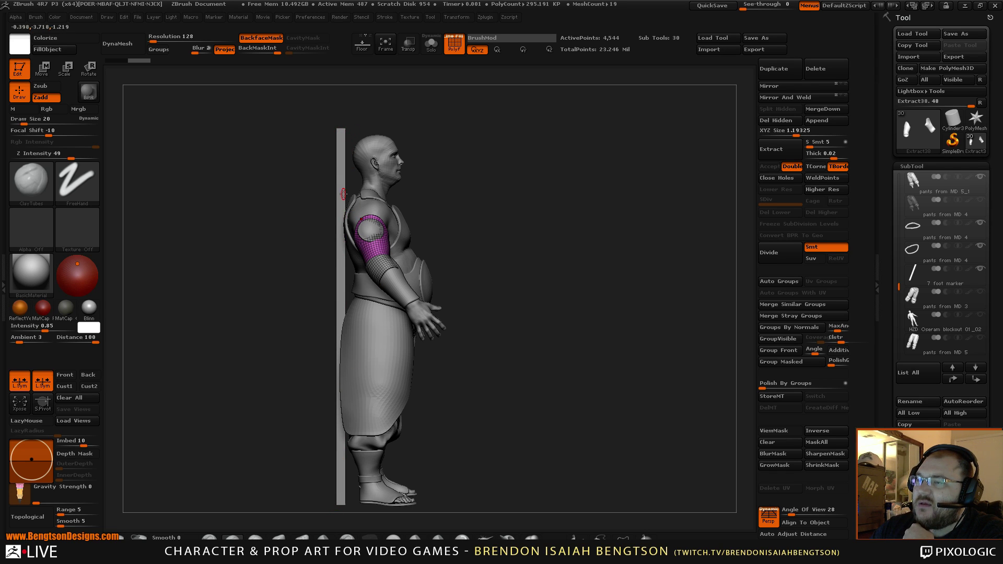
{"action": "left_click_drag", "start_coordinate": [479, 227], "coordinate": [469, 289]}
{"action": "left_click_drag", "start_coordinate": [554, 283], "coordinate": [464, 309]}
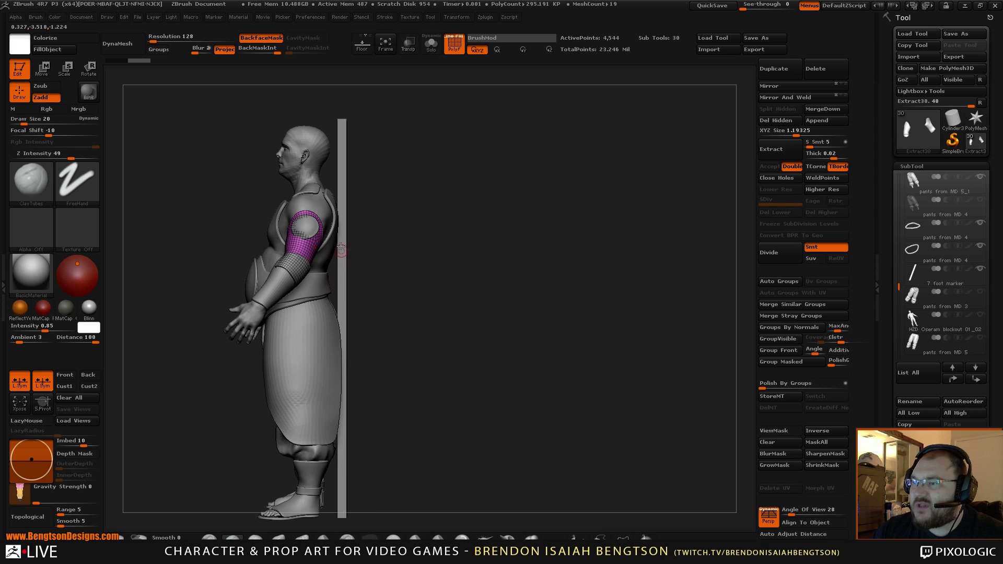
{"action": "left_click_drag", "start_coordinate": [413, 268], "coordinate": [595, 283]}
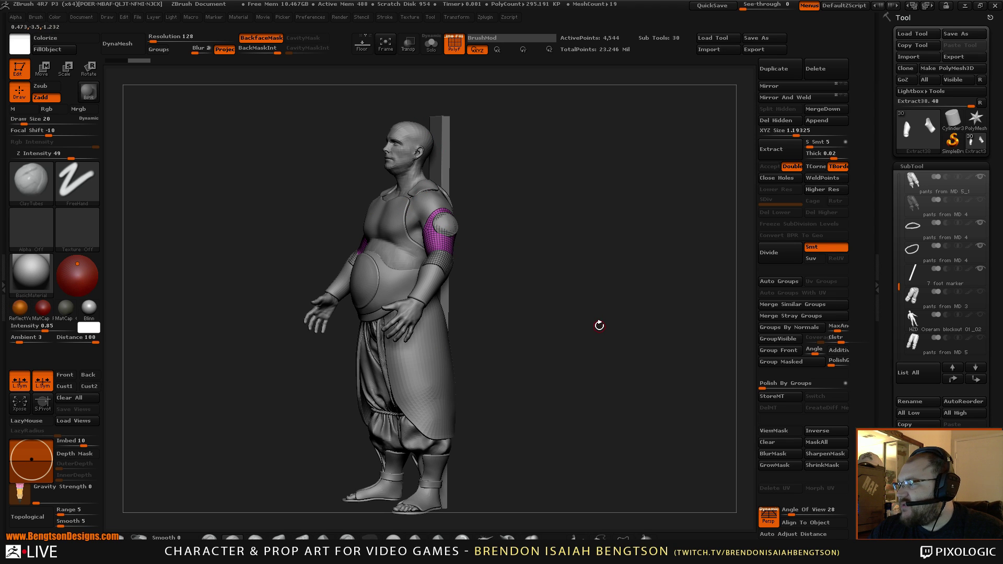
{"action": "left_click_drag", "start_coordinate": [600, 325], "coordinate": [621, 315]}
{"action": "left_click", "coordinate": [394, 552]}
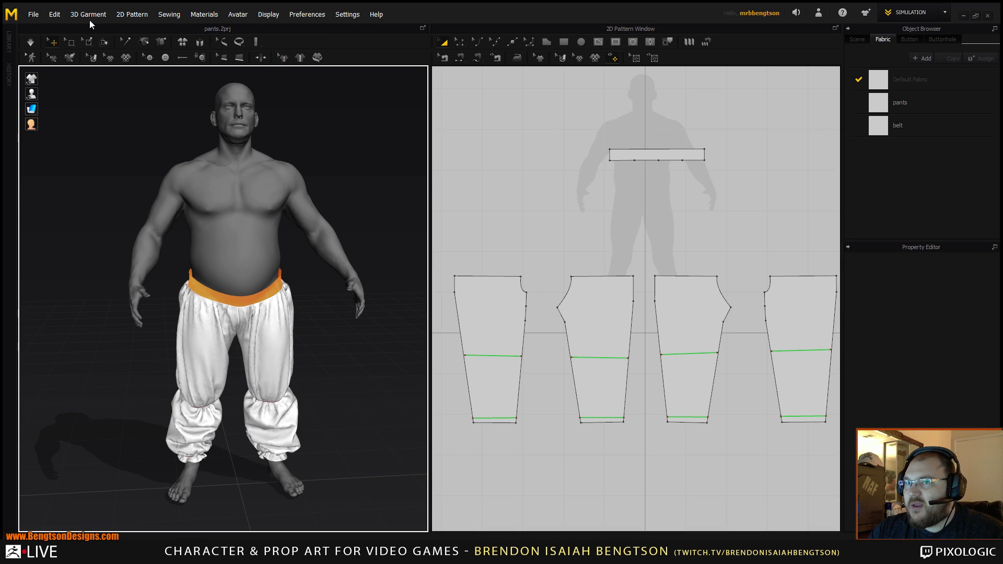
{"action": "left_click", "coordinate": [33, 14]}
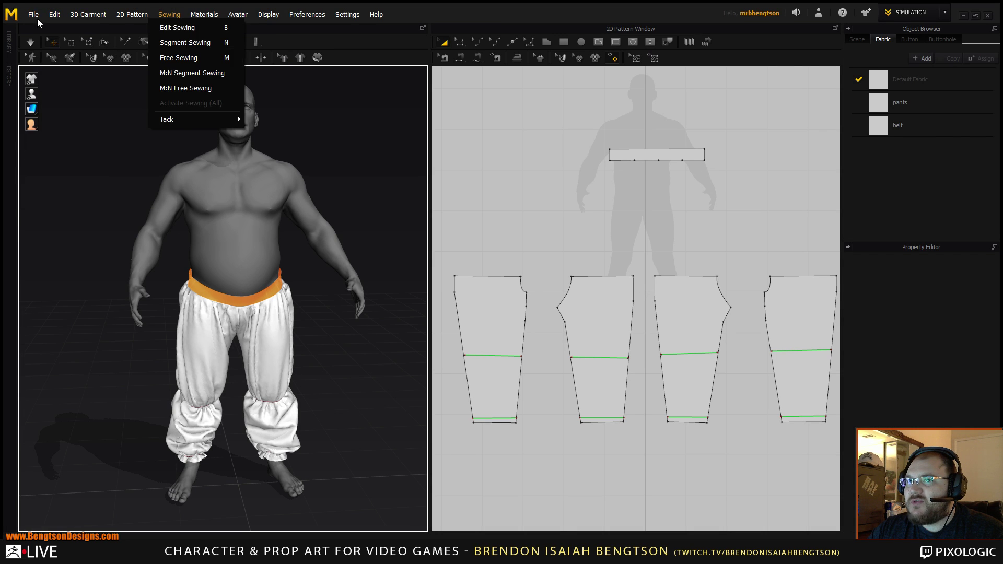
{"action": "left_click", "coordinate": [964, 14]}
{"action": "key", "text": "space"}
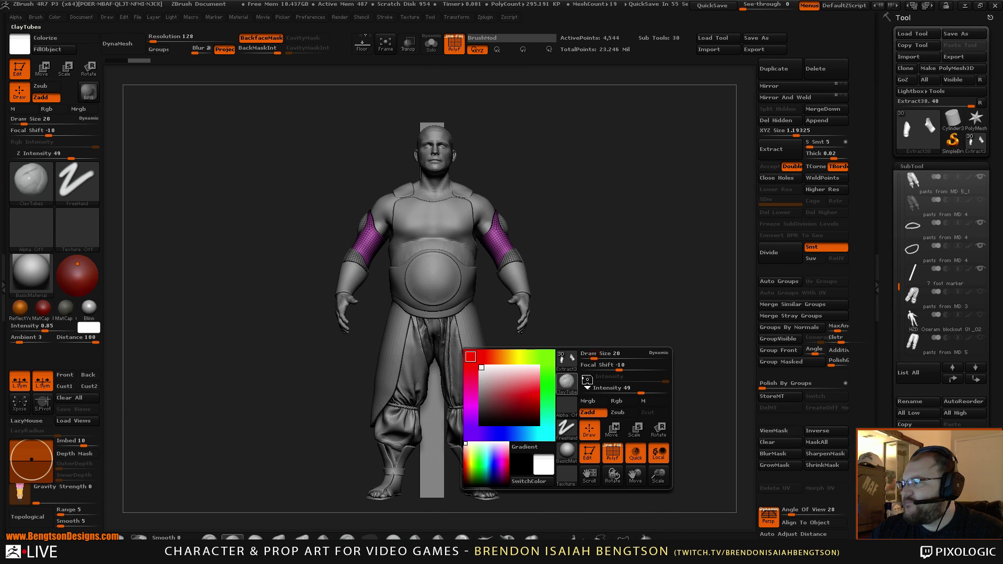
{"action": "key", "text": "b"}
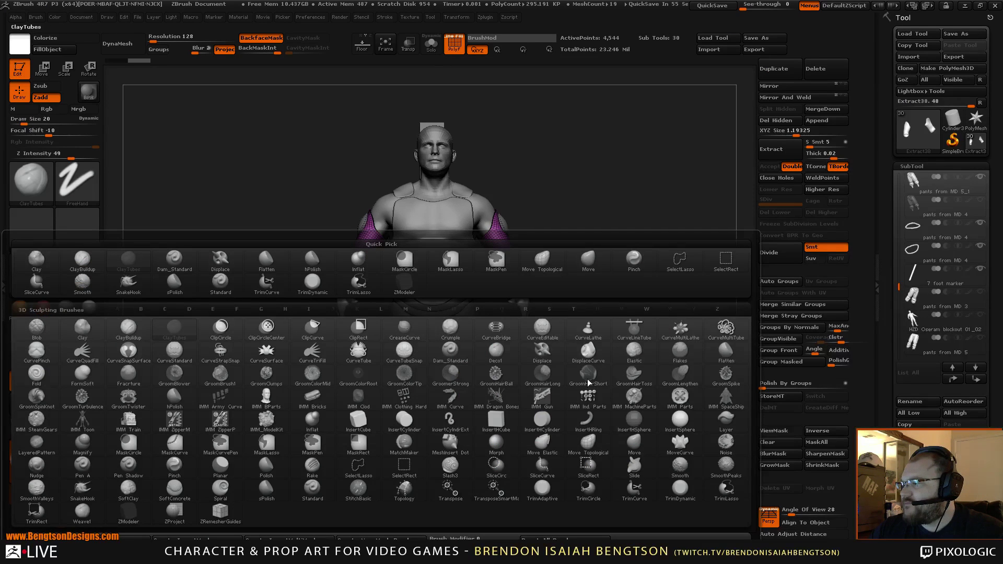
{"action": "left_click", "coordinate": [551, 183]}
Inspect the figure beside the 7 foot marker once more and hide the marker subtool.
{"action": "left_click_drag", "start_coordinate": [578, 295], "coordinate": [599, 340]}
{"action": "left_click_drag", "start_coordinate": [608, 283], "coordinate": [593, 291]}
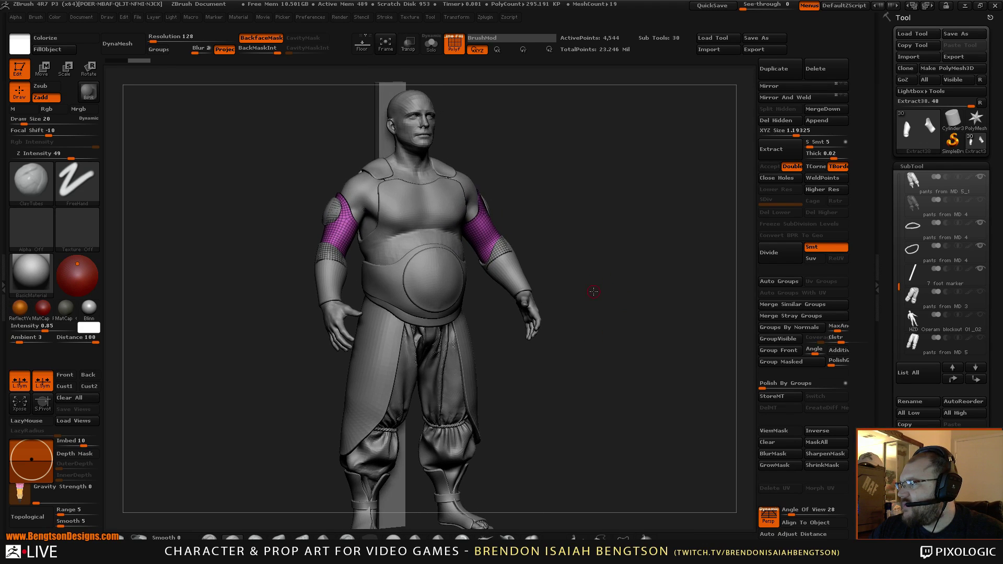
{"action": "left_click_drag", "start_coordinate": [614, 323], "coordinate": [591, 314]}
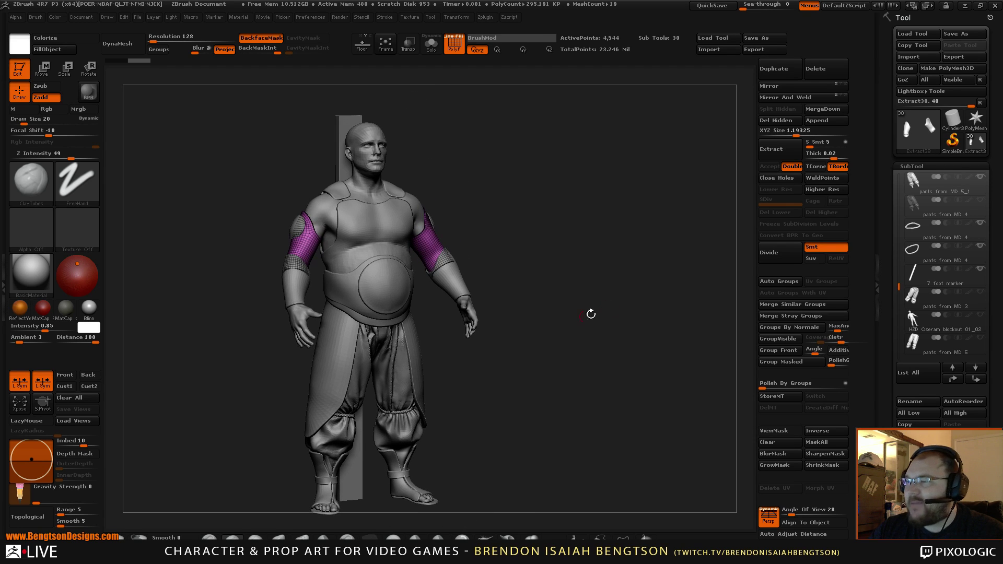
{"action": "left_click", "coordinate": [981, 269]}
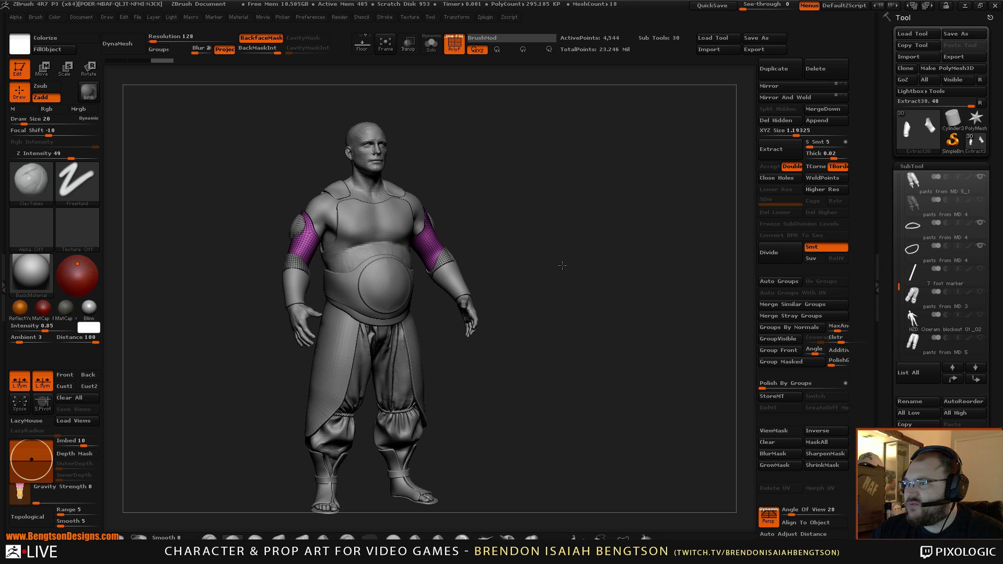
Hide the Extract13 shoulder discs and the Extract38 upper-arm sleeves, leaving the Extract1 chest armor selected.
{"action": "mouse_move", "coordinate": [622, 271]}
{"action": "left_mouse_down", "text": "alt"}
{"action": "mouse_move", "coordinate": [589, 372]}
{"action": "mouse_move", "coordinate": [621, 238]}
{"action": "mouse_move", "coordinate": [629, 239]}
{"action": "left_mouse_up", "text": "alt"}
{"action": "left_click", "coordinate": [230, 273], "text": "alt"}
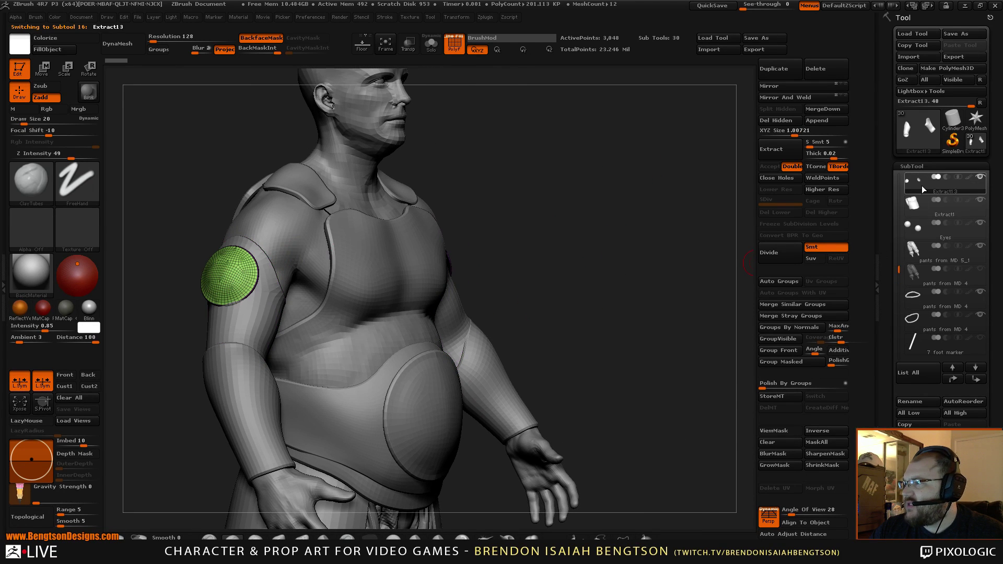
{"action": "mouse_move", "coordinate": [970, 188]}
{"action": "left_click", "coordinate": [913, 204]}
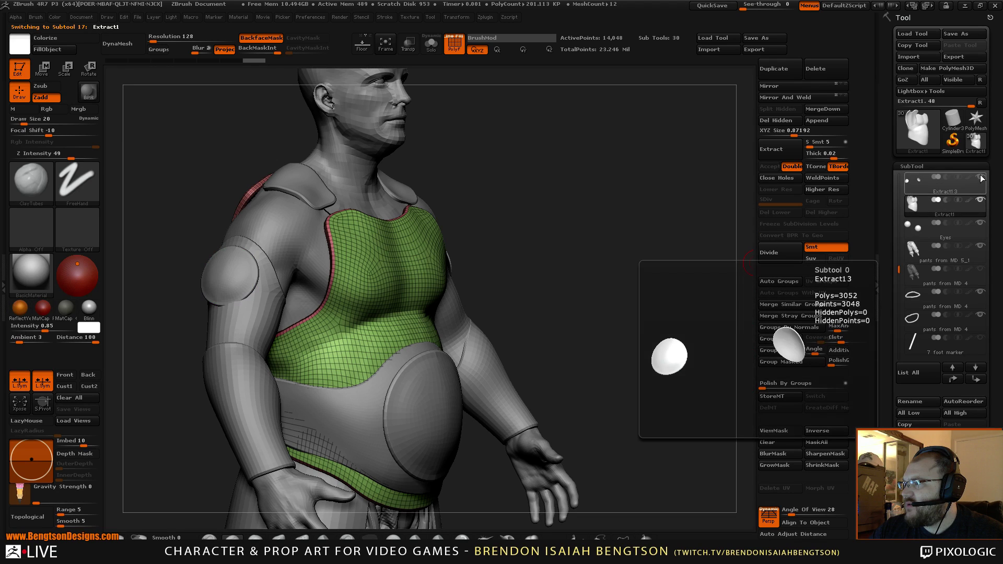
{"action": "left_click_drag", "start_coordinate": [899, 269], "coordinate": [898, 181]}
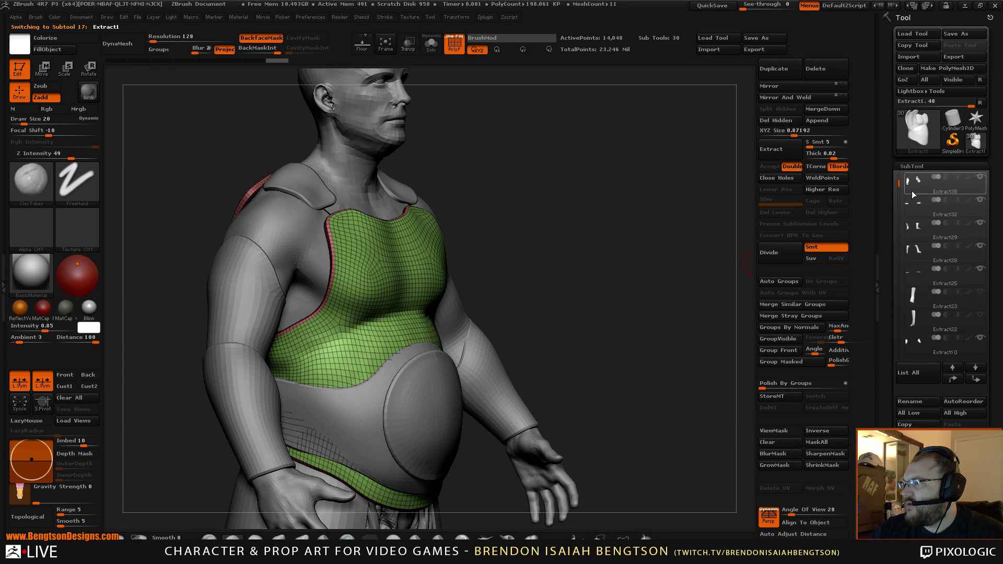
{"action": "mouse_move", "coordinate": [944, 181]}
{"action": "left_click_drag", "start_coordinate": [636, 239], "coordinate": [640, 245]}
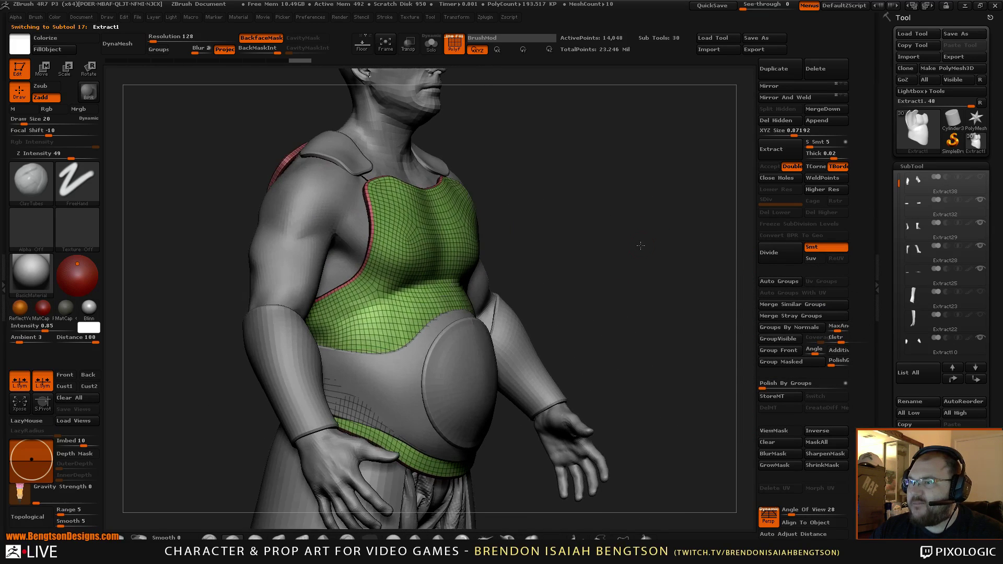
Select the HZD Oseram blockout 01_01 body subtool and turn off PolyFrame.
{"action": "left_click", "coordinate": [277, 220], "text": "alt"}
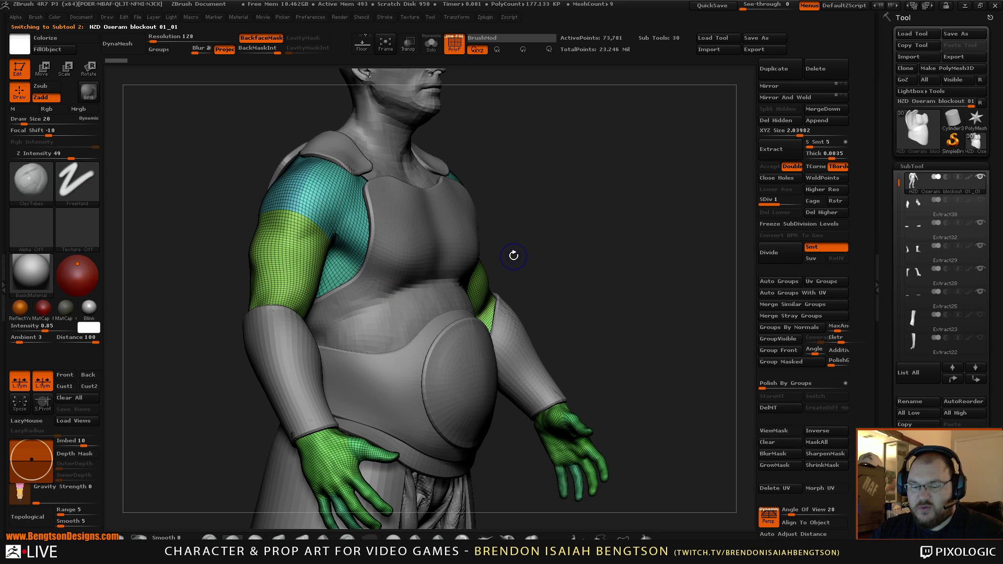
{"action": "key", "text": "shift+f"}
{"action": "left_click_drag", "start_coordinate": [512, 253], "coordinate": [589, 178]}
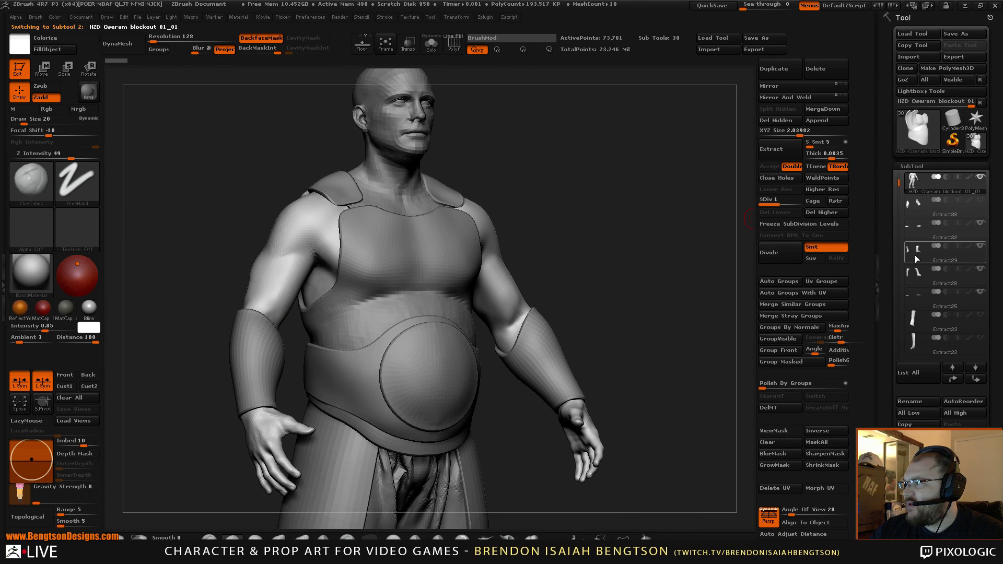
Hide the Extract10 forearm bracers and reselect the HZD Oseram blockout 01_01 body subtool.
{"action": "left_click", "coordinate": [261, 360], "text": "alt"}
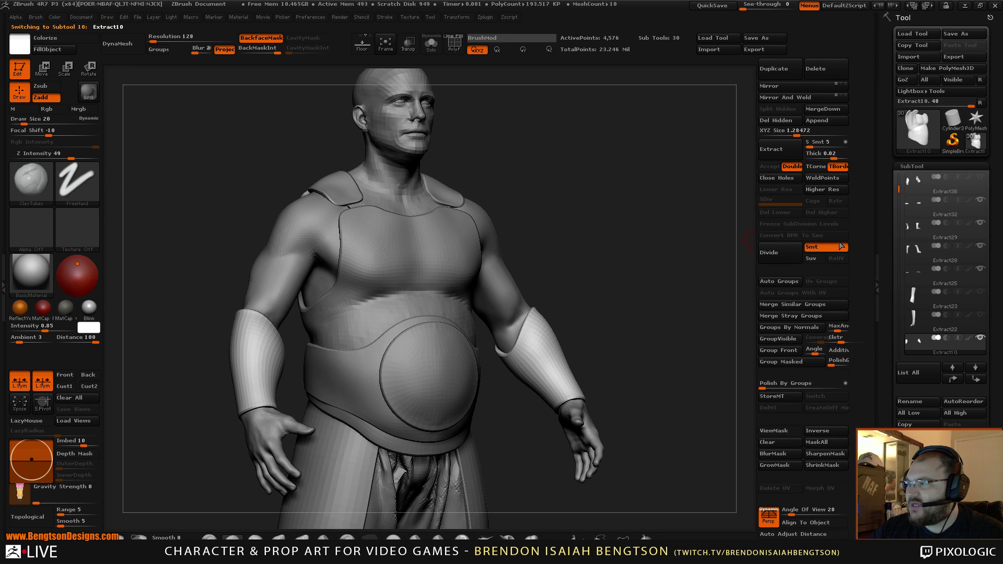
{"action": "left_click", "coordinate": [940, 250]}
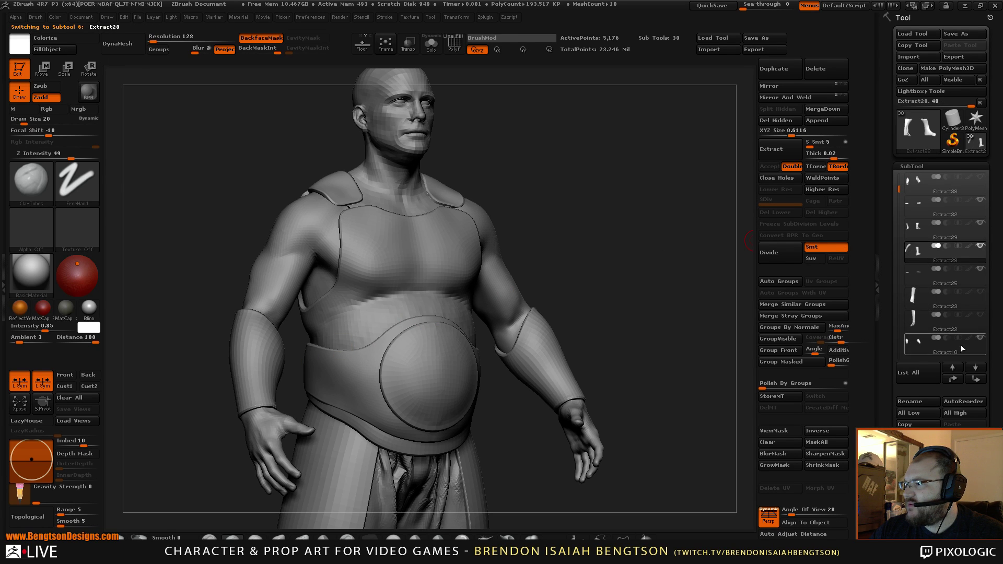
{"action": "left_click", "coordinate": [980, 338]}
{"action": "left_click", "coordinate": [285, 262], "text": "alt"}
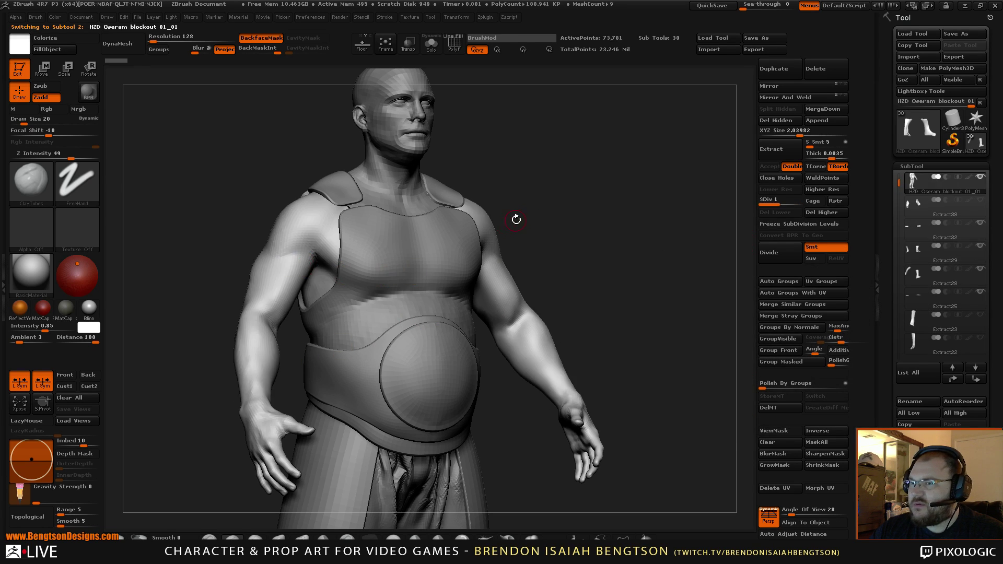
Paint a mask patch on the outer upper arm of the body and check its shape from the side.
{"action": "left_click_drag", "start_coordinate": [515, 217], "coordinate": [549, 228]}
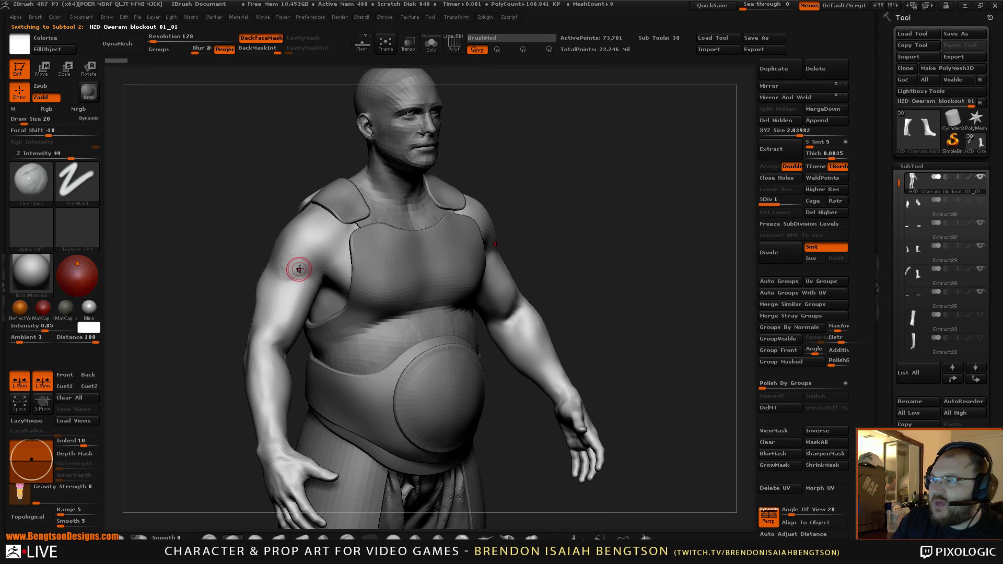
{"action": "left_click_drag", "start_coordinate": [569, 242], "coordinate": [602, 268]}
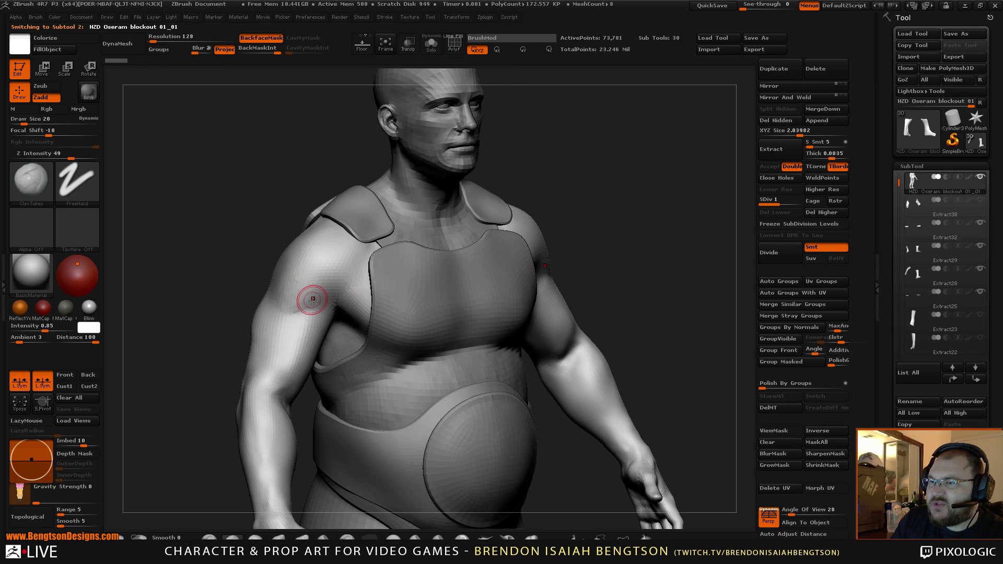
{"action": "key", "text": "ctrl"}
{"action": "mouse_move", "coordinate": [314, 315]}
{"action": "left_mouse_down", "text": "ctrl"}
{"action": "mouse_move", "coordinate": [298, 269]}
{"action": "mouse_move", "coordinate": [282, 314]}
{"action": "mouse_move", "coordinate": [305, 337]}
{"action": "left_mouse_up", "text": "ctrl"}
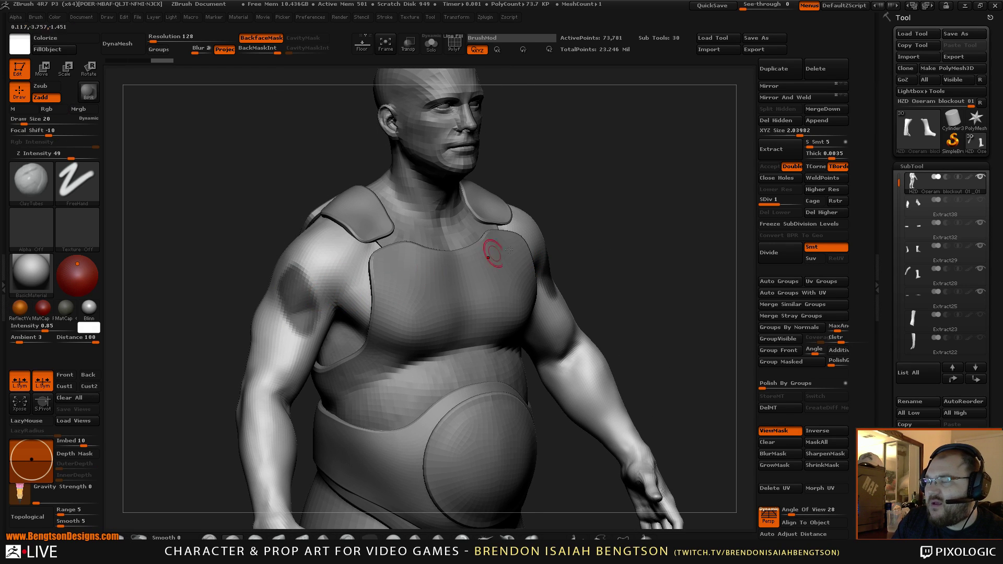
{"action": "mouse_move", "coordinate": [575, 238]}
{"action": "left_mouse_down"}
{"action": "mouse_move", "coordinate": [597, 218]}
{"action": "mouse_move", "coordinate": [647, 236]}
{"action": "mouse_move", "coordinate": [593, 278]}
{"action": "mouse_move", "coordinate": [572, 272]}
{"action": "mouse_move", "coordinate": [568, 247]}
{"action": "left_mouse_up"}
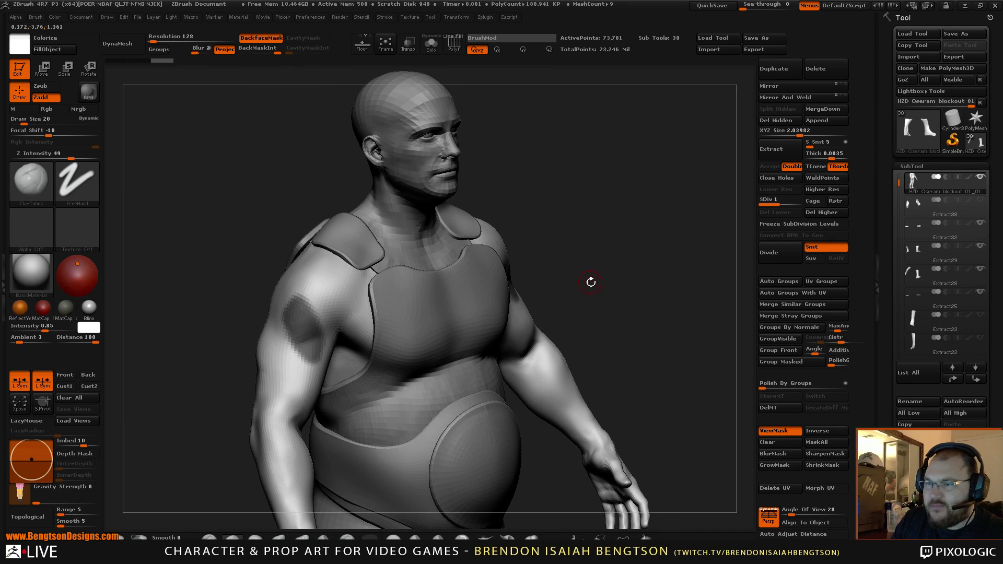
{"action": "left_click_drag", "start_coordinate": [591, 282], "coordinate": [554, 284]}
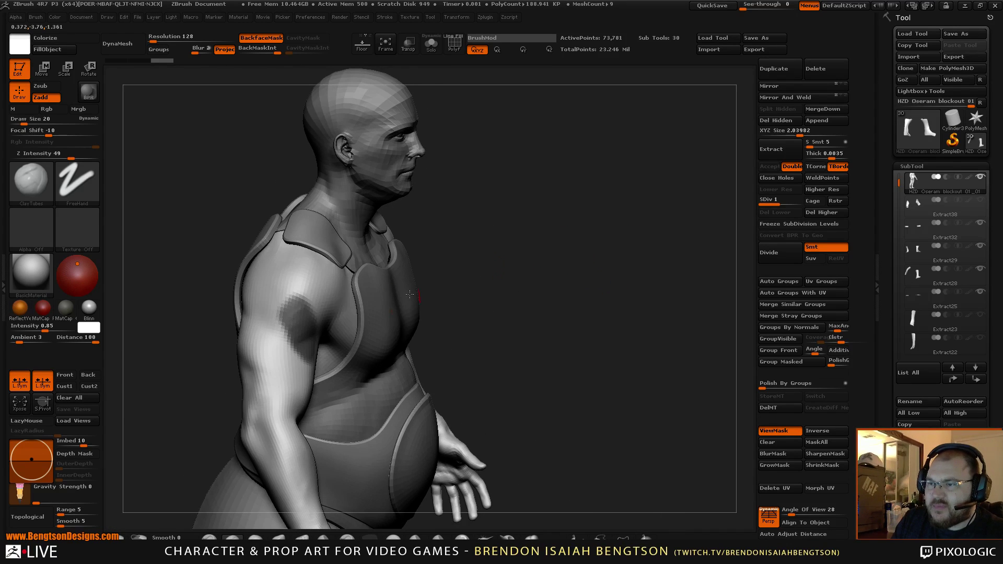
Try masking a patch on the round Extract14 belly plate and look closely at the plate's surface.
{"action": "left_click", "coordinate": [280, 310], "text": "alt"}
{"action": "mouse_move", "coordinate": [347, 358]}
{"action": "left_mouse_down"}
{"action": "mouse_move", "coordinate": [481, 460]}
{"action": "mouse_move", "coordinate": [450, 486]}
{"action": "mouse_move", "coordinate": [452, 443]}
{"action": "left_mouse_up"}
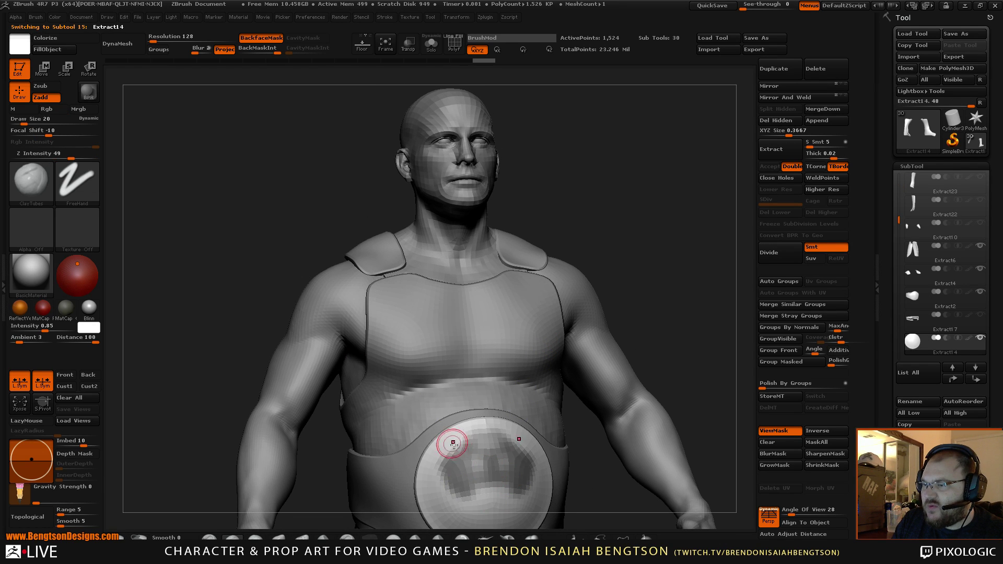
{"action": "left_click_drag", "start_coordinate": [632, 258], "coordinate": [459, 302]}
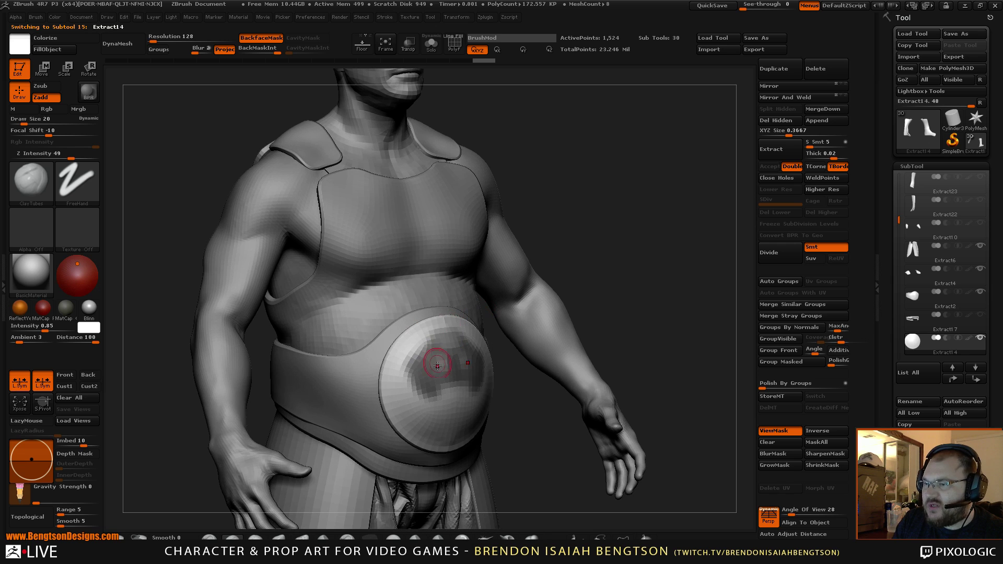
{"action": "key", "text": "ctrl+h"}
{"action": "left_click_drag", "start_coordinate": [564, 158], "coordinate": [571, 261], "text": "alt"}
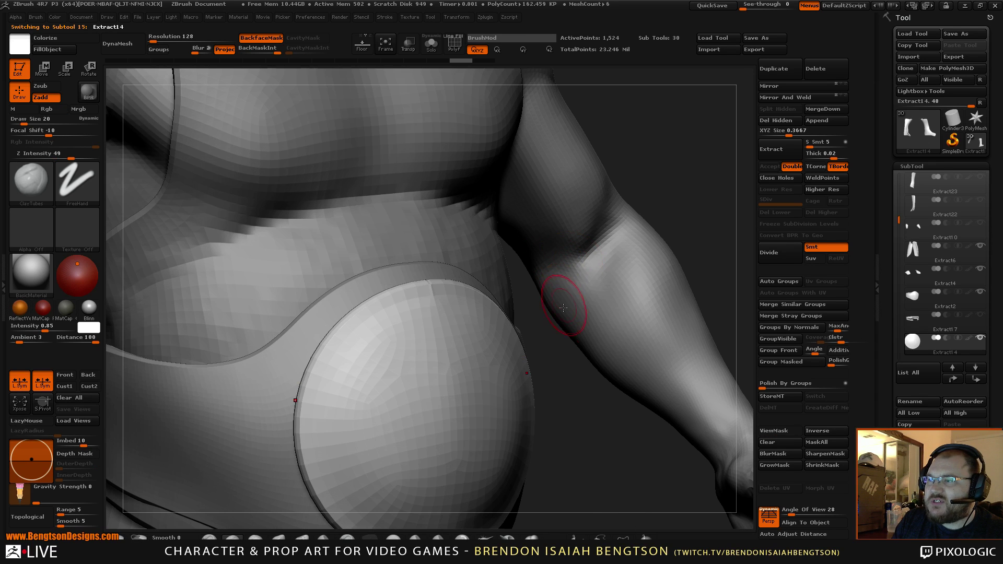
{"action": "left_click_drag", "start_coordinate": [563, 307], "coordinate": [332, 295], "text": "alt"}
Reselect the body subtool and increase See-through to compare the figure with the Oseram concept art behind the window.
{"action": "left_click", "coordinate": [393, 288], "text": "alt"}
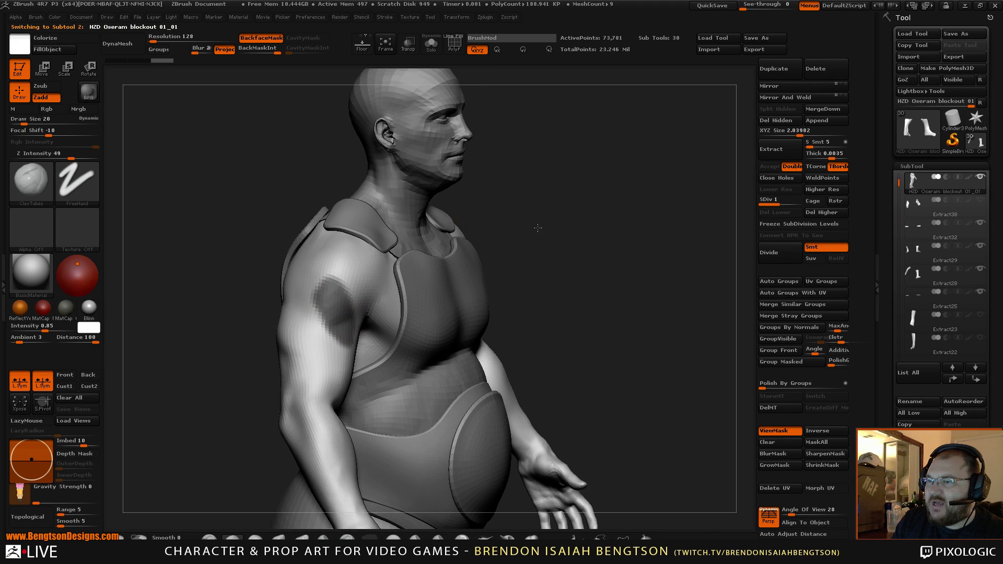
{"action": "left_click_drag", "start_coordinate": [538, 228], "coordinate": [721, 105]}
{"action": "left_click_drag", "start_coordinate": [746, 9], "coordinate": [756, 9]}
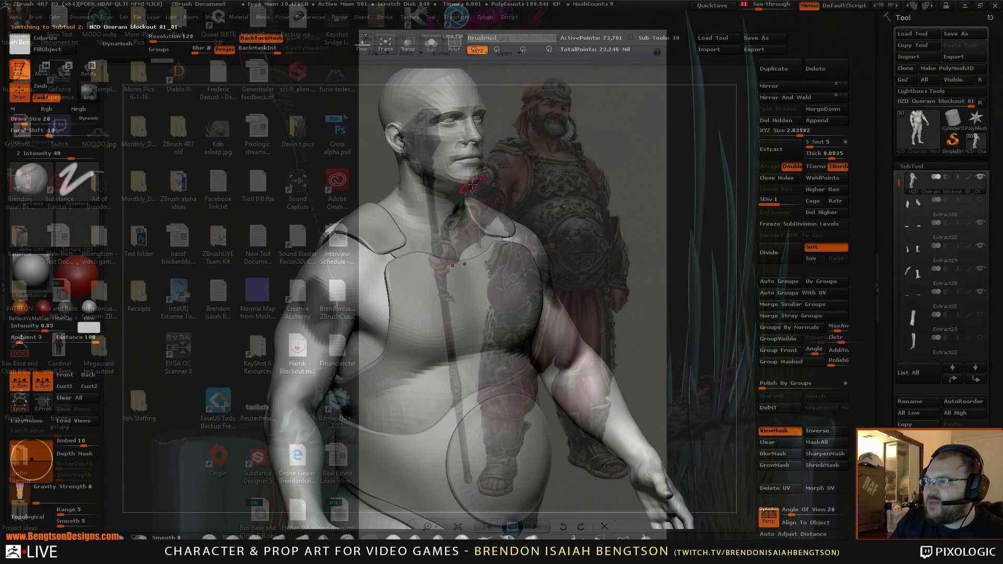
{"action": "left_click_drag", "start_coordinate": [523, 207], "coordinate": [478, 188]}
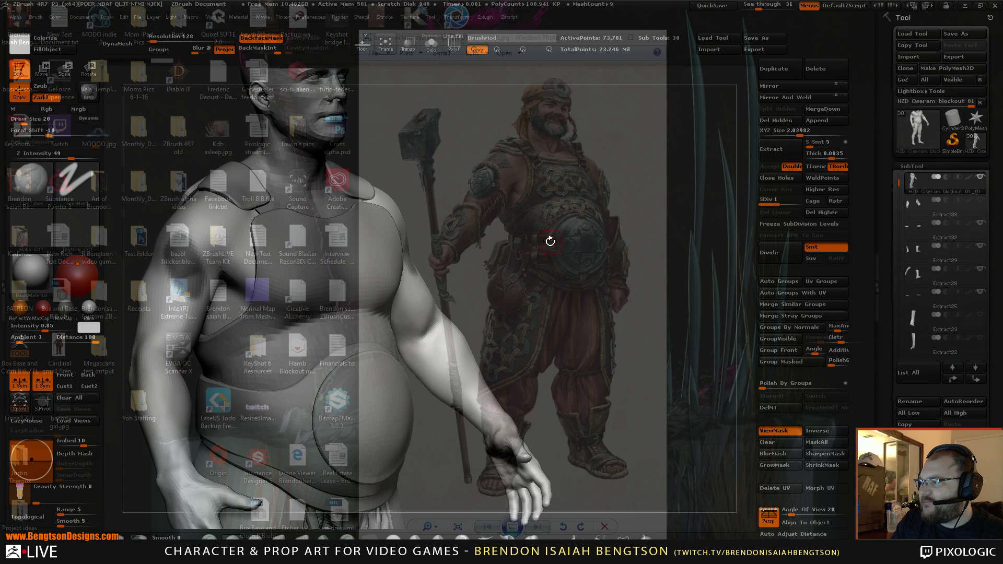
Set See-through back to 0 and widen the mask across the outer side of the body's upper arm.
{"action": "left_click_drag", "start_coordinate": [540, 218], "coordinate": [599, 103]}
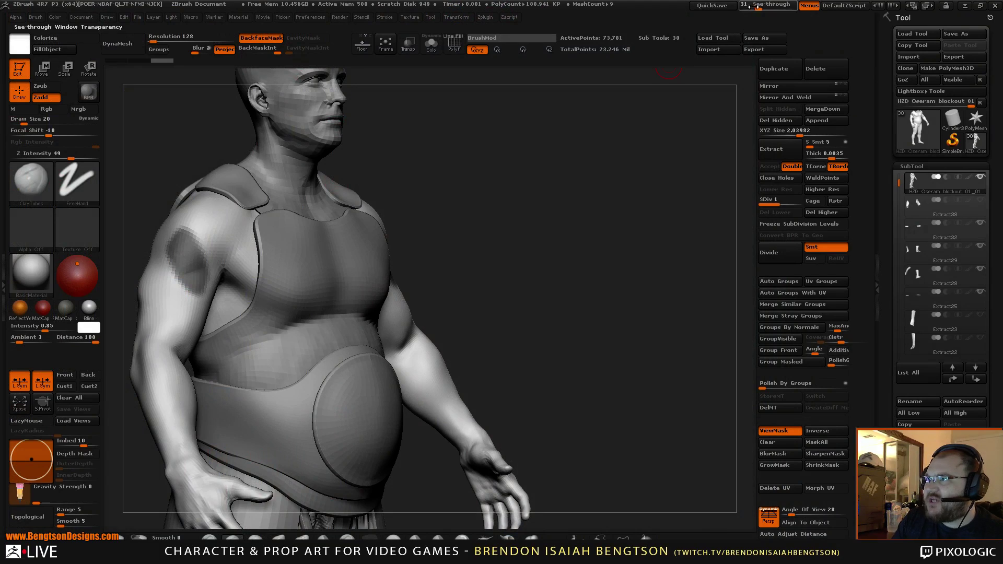
{"action": "left_click_drag", "start_coordinate": [767, 4], "coordinate": [739, 4]}
{"action": "mouse_move", "coordinate": [554, 149]}
{"action": "left_mouse_down"}
{"action": "mouse_move", "coordinate": [582, 240]}
{"action": "mouse_move", "coordinate": [418, 217]}
{"action": "left_mouse_up"}
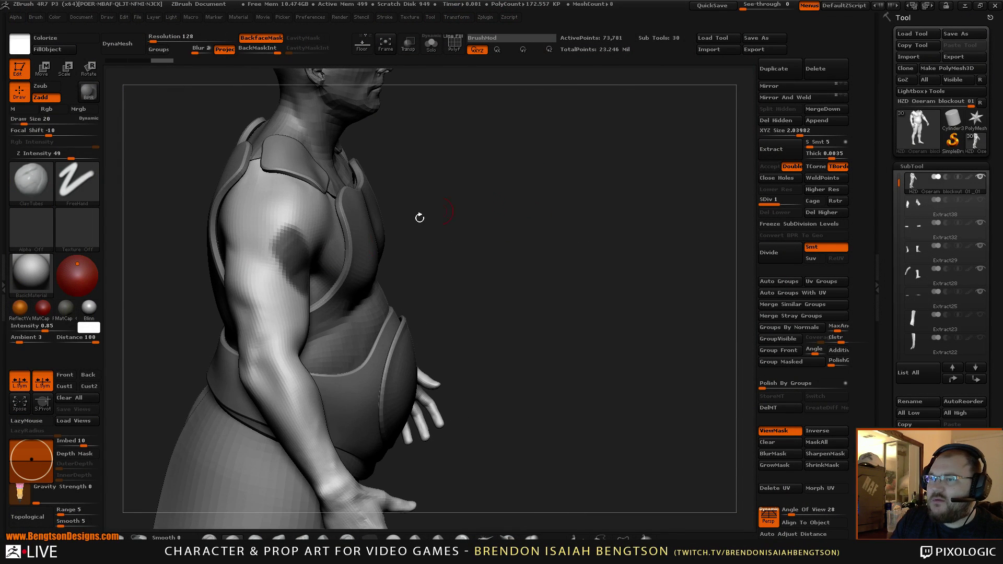
{"action": "mouse_move", "coordinate": [273, 242]}
{"action": "left_mouse_down", "text": "ctrl"}
{"action": "mouse_move", "coordinate": [263, 232]}
{"action": "mouse_move", "coordinate": [297, 241]}
{"action": "mouse_move", "coordinate": [245, 241]}
{"action": "mouse_move", "coordinate": [260, 239]}
{"action": "mouse_move", "coordinate": [246, 277]}
{"action": "mouse_move", "coordinate": [264, 251]}
{"action": "mouse_move", "coordinate": [266, 291]}
{"action": "left_mouse_up", "text": "ctrl"}
{"action": "key", "text": "space"}
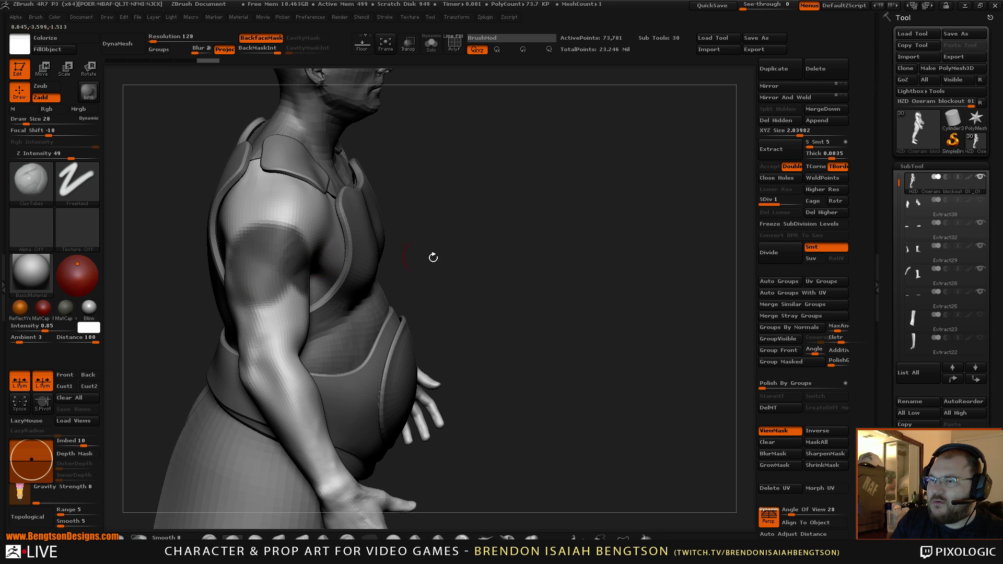
Extend the mask over the front of the upper arm toward the back of the arm.
{"action": "mouse_move", "coordinate": [432, 256]}
{"action": "left_mouse_down"}
{"action": "mouse_move", "coordinate": [325, 354]}
{"action": "mouse_move", "coordinate": [321, 377]}
{"action": "left_mouse_up"}
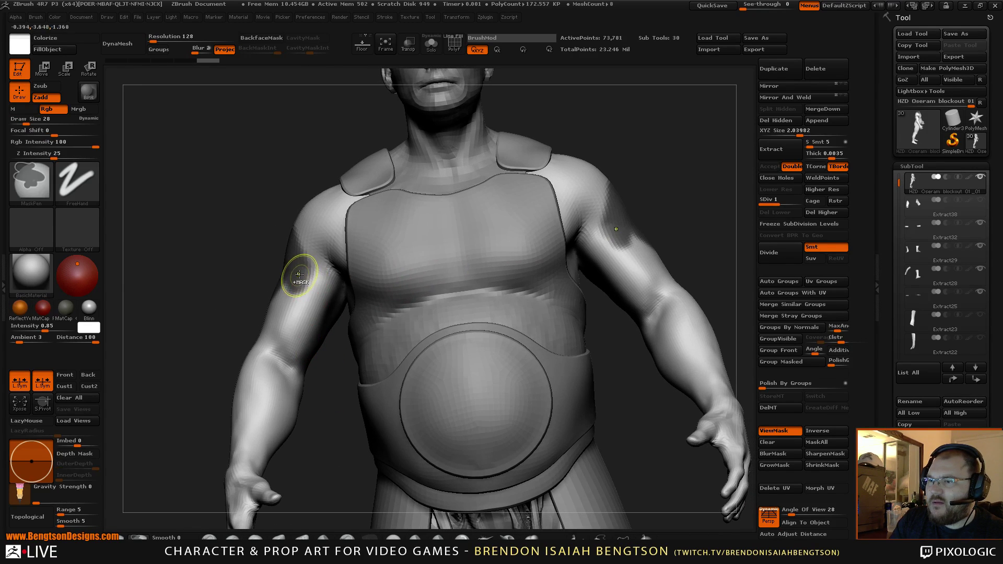
{"action": "mouse_move", "coordinate": [298, 273]}
{"action": "left_mouse_down", "text": "ctrl"}
{"action": "mouse_move", "coordinate": [300, 292]}
{"action": "mouse_move", "coordinate": [316, 301]}
{"action": "mouse_move", "coordinate": [311, 316]}
{"action": "mouse_move", "coordinate": [295, 305]}
{"action": "mouse_move", "coordinate": [318, 333]}
{"action": "mouse_move", "coordinate": [290, 330]}
{"action": "left_mouse_up", "text": "ctrl"}
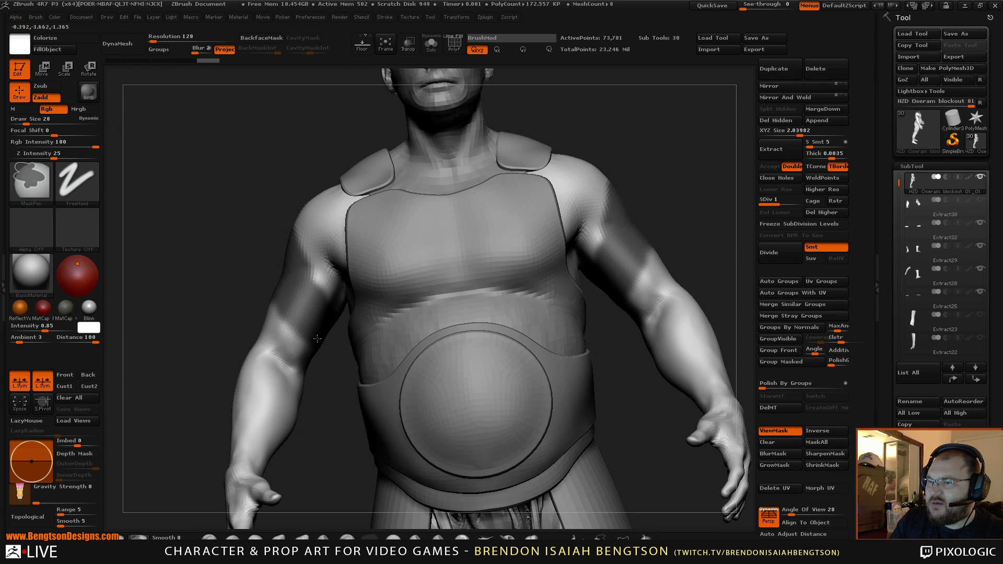
{"action": "left_click_drag", "start_coordinate": [225, 363], "coordinate": [437, 377]}
{"action": "key", "text": "ctrl"}
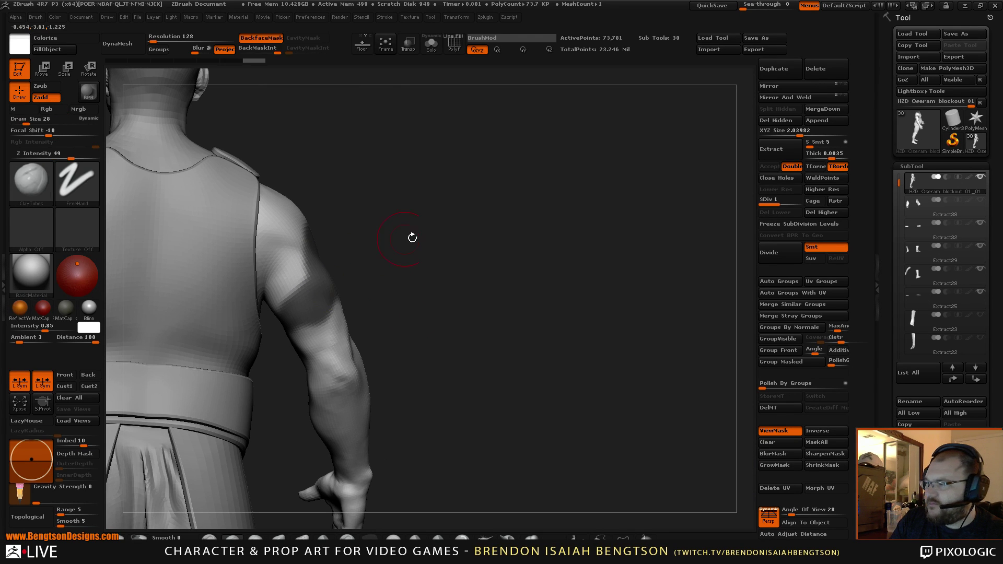
Wrap the mask around the back and underside of the upper arm and carry it onto the forearm.
{"action": "left_click_drag", "start_coordinate": [411, 236], "coordinate": [581, 225]}
{"action": "mouse_move", "coordinate": [579, 260]}
{"action": "left_mouse_down"}
{"action": "mouse_move", "coordinate": [611, 251]}
{"action": "mouse_move", "coordinate": [616, 262]}
{"action": "mouse_move", "coordinate": [611, 250]}
{"action": "mouse_move", "coordinate": [638, 242]}
{"action": "mouse_move", "coordinate": [638, 231]}
{"action": "mouse_move", "coordinate": [633, 190]}
{"action": "mouse_move", "coordinate": [575, 199]}
{"action": "left_mouse_up"}
{"action": "key", "text": "ctrl"}
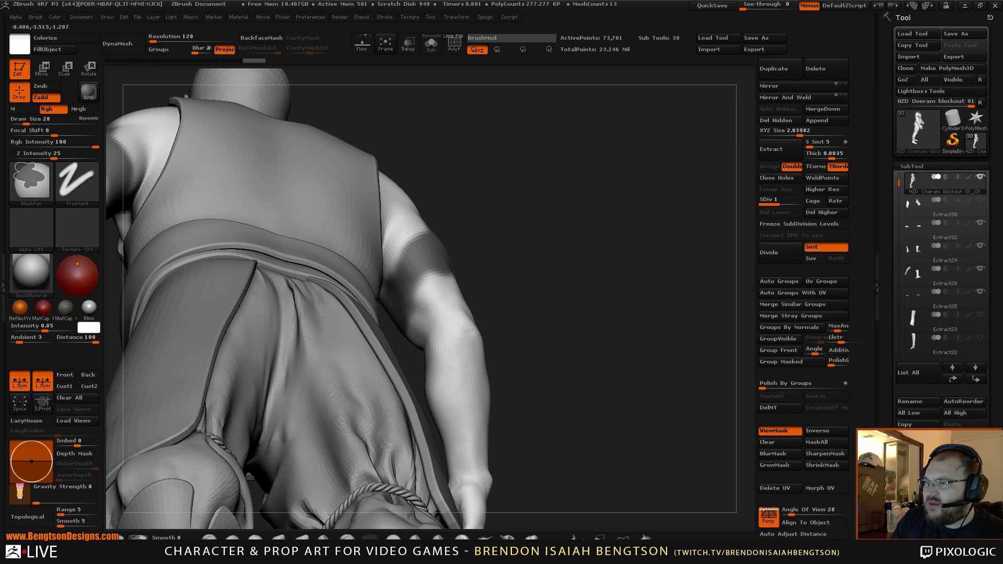
{"action": "mouse_move", "coordinate": [406, 268]}
{"action": "left_mouse_down", "text": "ctrl"}
{"action": "mouse_move", "coordinate": [428, 292]}
{"action": "mouse_move", "coordinate": [437, 279]}
{"action": "mouse_move", "coordinate": [420, 304]}
{"action": "left_mouse_up", "text": "ctrl"}
{"action": "mouse_move", "coordinate": [474, 246]}
{"action": "left_mouse_down"}
{"action": "mouse_move", "coordinate": [407, 209]}
{"action": "mouse_move", "coordinate": [405, 224]}
{"action": "mouse_move", "coordinate": [393, 175]}
{"action": "mouse_move", "coordinate": [392, 253]}
{"action": "left_mouse_up"}
{"action": "mouse_move", "coordinate": [358, 385]}
{"action": "left_mouse_down", "text": "ctrl"}
{"action": "mouse_move", "coordinate": [360, 401]}
{"action": "mouse_move", "coordinate": [388, 358]}
{"action": "left_mouse_up", "text": "ctrl"}
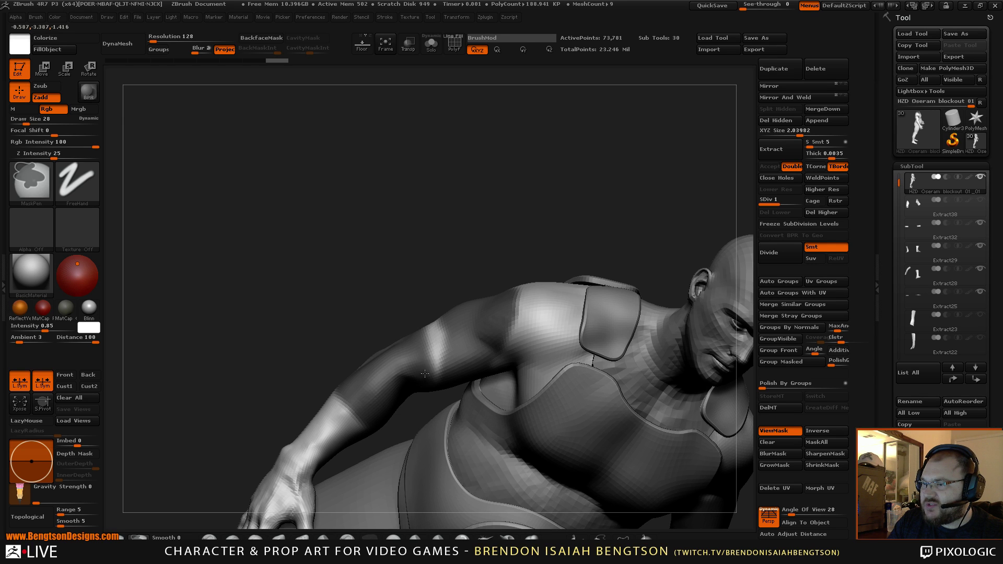
Fill the mask around the elbow and inner forearm to form a continuous sleeve from upper arm to mid-forearm.
{"action": "mouse_move", "coordinate": [425, 284]}
{"action": "left_mouse_down"}
{"action": "mouse_move", "coordinate": [419, 416]}
{"action": "mouse_move", "coordinate": [395, 452]}
{"action": "mouse_move", "coordinate": [366, 365]}
{"action": "mouse_move", "coordinate": [339, 334]}
{"action": "mouse_move", "coordinate": [344, 325]}
{"action": "mouse_move", "coordinate": [383, 332]}
{"action": "left_mouse_up"}
{"action": "mouse_move", "coordinate": [407, 366]}
{"action": "left_mouse_down", "text": "ctrl"}
{"action": "mouse_move", "coordinate": [426, 362]}
{"action": "mouse_move", "coordinate": [417, 475]}
{"action": "mouse_move", "coordinate": [400, 230]}
{"action": "mouse_move", "coordinate": [409, 227]}
{"action": "mouse_move", "coordinate": [395, 174]}
{"action": "mouse_move", "coordinate": [405, 204]}
{"action": "mouse_move", "coordinate": [400, 317]}
{"action": "left_mouse_up", "text": "ctrl"}
{"action": "key", "text": "ctrl"}
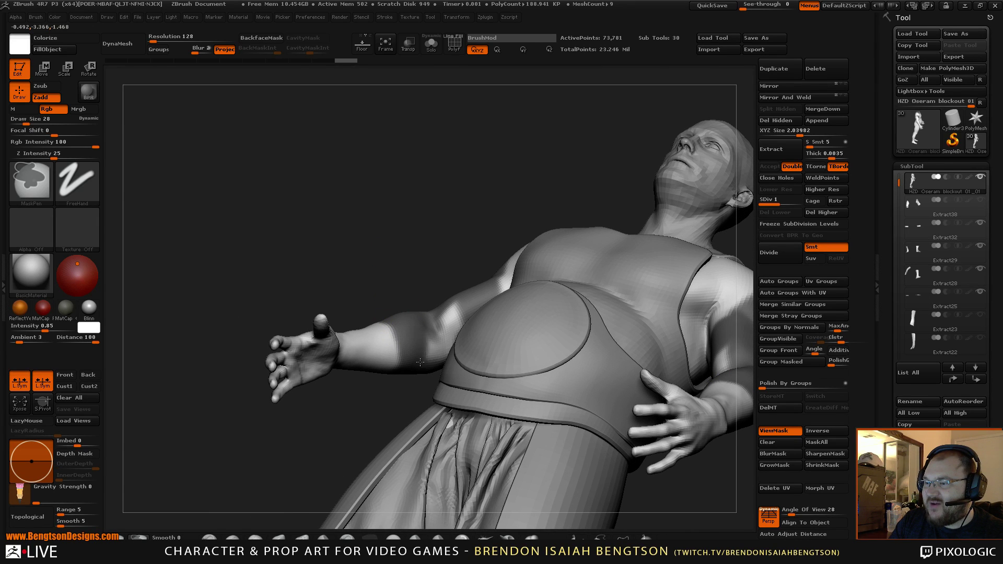
{"action": "left_click_drag", "start_coordinate": [420, 362], "coordinate": [431, 355], "text": "ctrl"}
{"action": "mouse_move", "coordinate": [412, 262]}
{"action": "left_mouse_down"}
{"action": "mouse_move", "coordinate": [419, 298]}
{"action": "mouse_move", "coordinate": [448, 332]}
{"action": "mouse_move", "coordinate": [383, 232]}
{"action": "mouse_move", "coordinate": [508, 331]}
{"action": "mouse_move", "coordinate": [569, 335]}
{"action": "left_mouse_up"}
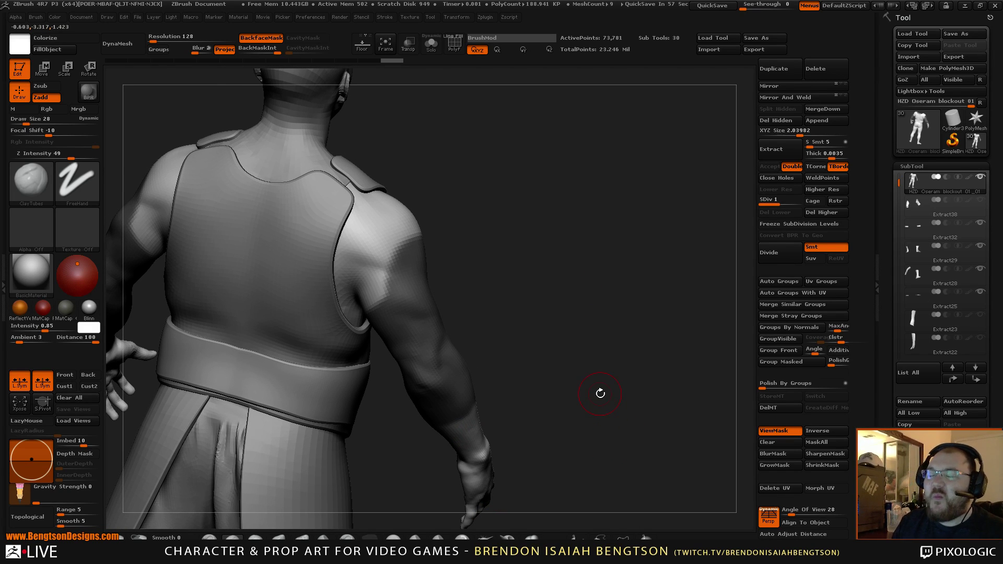
{"action": "left_click_drag", "start_coordinate": [600, 391], "coordinate": [329, 316]}
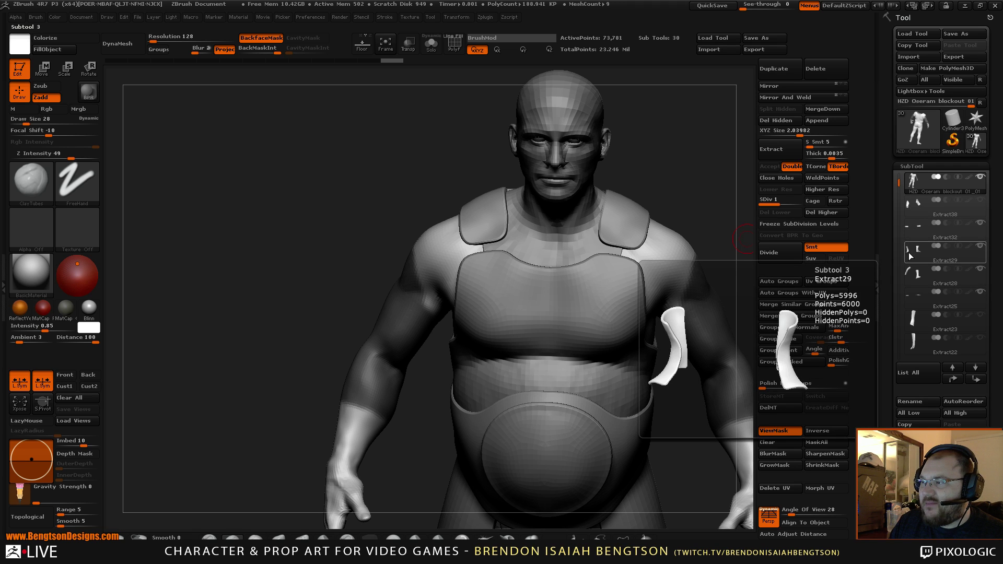
Check the sleeve-shaped arm mask from the front and side against the shoulder and chest armor.
{"action": "left_click_drag", "start_coordinate": [698, 174], "coordinate": [702, 263]}
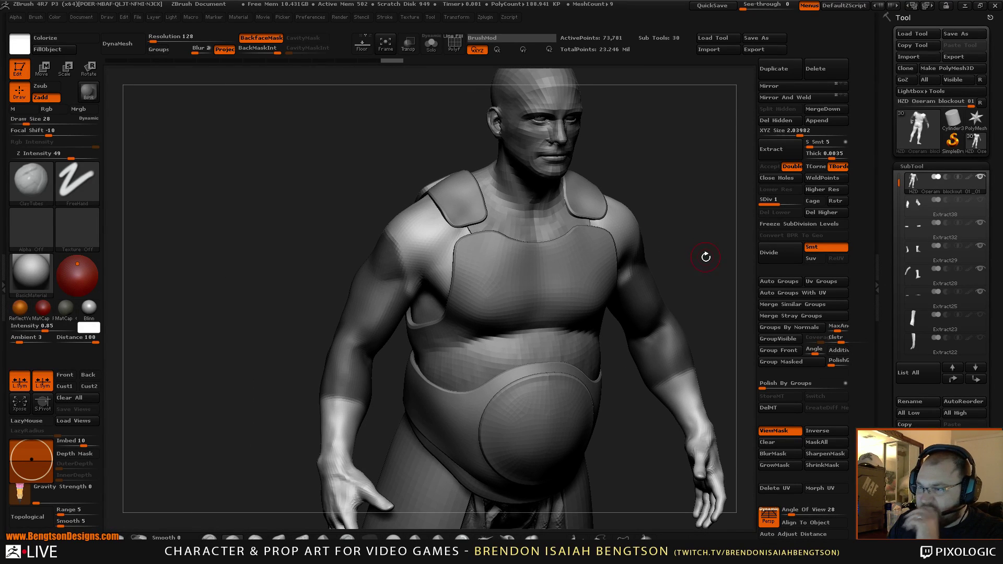
{"action": "mouse_move", "coordinate": [698, 224]}
{"action": "left_mouse_down"}
{"action": "mouse_move", "coordinate": [666, 274]}
{"action": "mouse_move", "coordinate": [655, 208]}
{"action": "mouse_move", "coordinate": [677, 219]}
{"action": "mouse_move", "coordinate": [678, 243]}
{"action": "mouse_move", "coordinate": [647, 226]}
{"action": "mouse_move", "coordinate": [678, 239]}
{"action": "mouse_move", "coordinate": [681, 269]}
{"action": "left_mouse_up"}
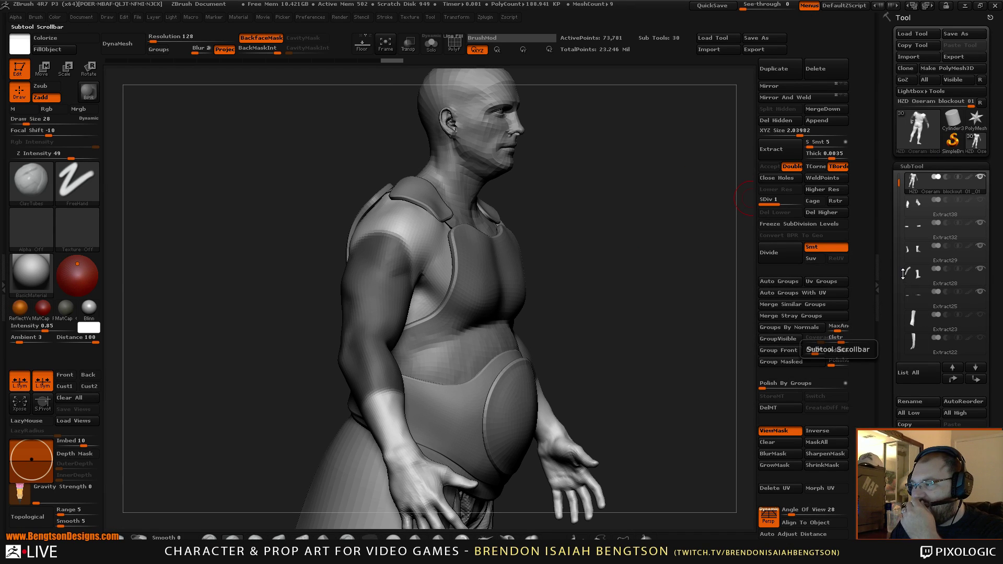
{"action": "mouse_move", "coordinate": [671, 297]}
{"action": "left_mouse_down"}
{"action": "mouse_move", "coordinate": [641, 277]}
{"action": "mouse_move", "coordinate": [647, 265]}
{"action": "mouse_move", "coordinate": [661, 303]}
{"action": "mouse_move", "coordinate": [670, 293]}
{"action": "mouse_move", "coordinate": [638, 287]}
{"action": "mouse_move", "coordinate": [684, 291]}
{"action": "mouse_move", "coordinate": [683, 318]}
{"action": "mouse_move", "coordinate": [698, 224]}
{"action": "left_mouse_up"}
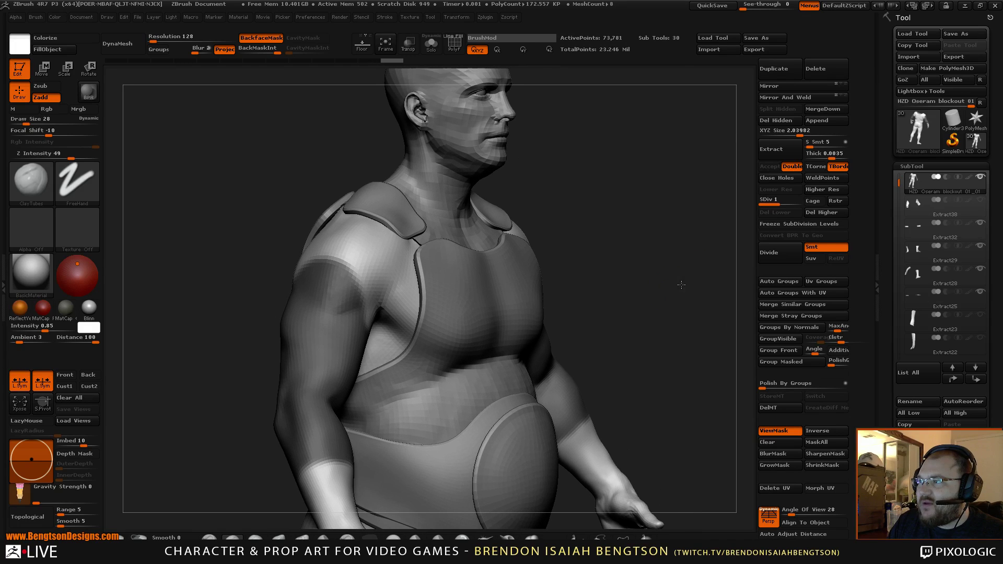
{"action": "left_click", "coordinate": [777, 155]}
{"action": "left_click", "coordinate": [769, 166]}
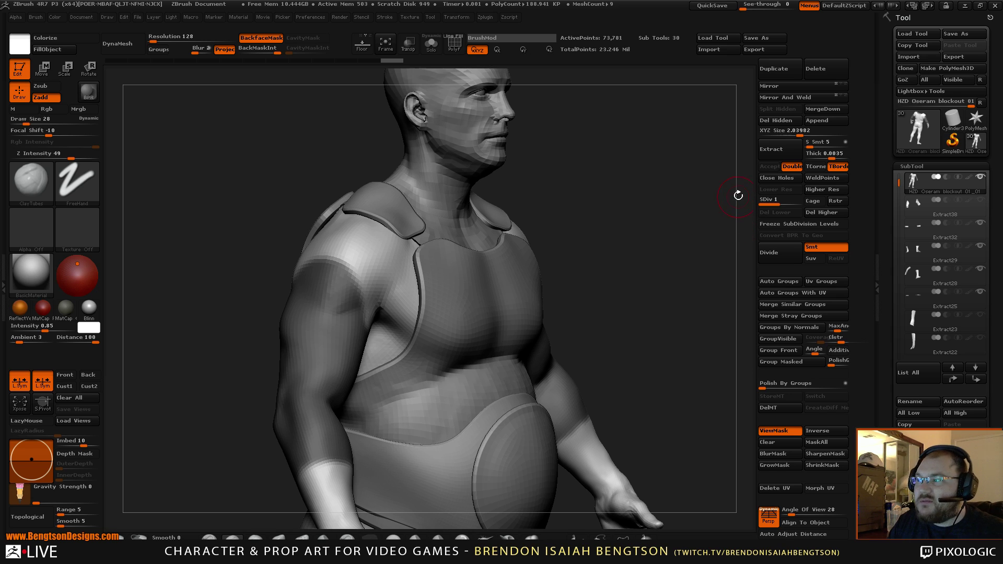
{"action": "mouse_move", "coordinate": [711, 218]}
{"action": "left_mouse_down"}
{"action": "mouse_move", "coordinate": [669, 290]}
{"action": "mouse_move", "coordinate": [673, 281]}
{"action": "left_mouse_up"}
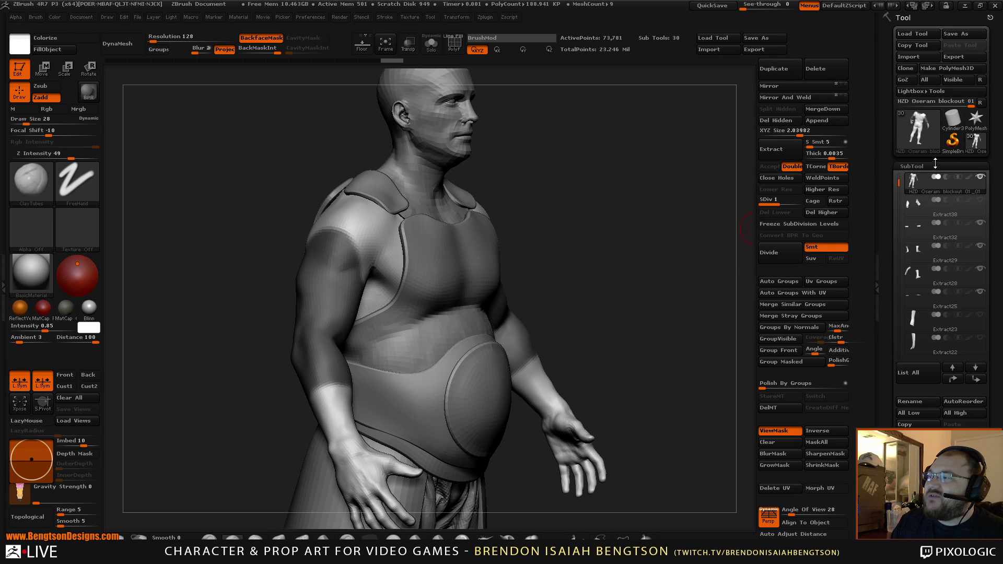
{"action": "scroll", "coordinate": [898, 261], "scroll_direction": "down", "scroll_amount": 5}
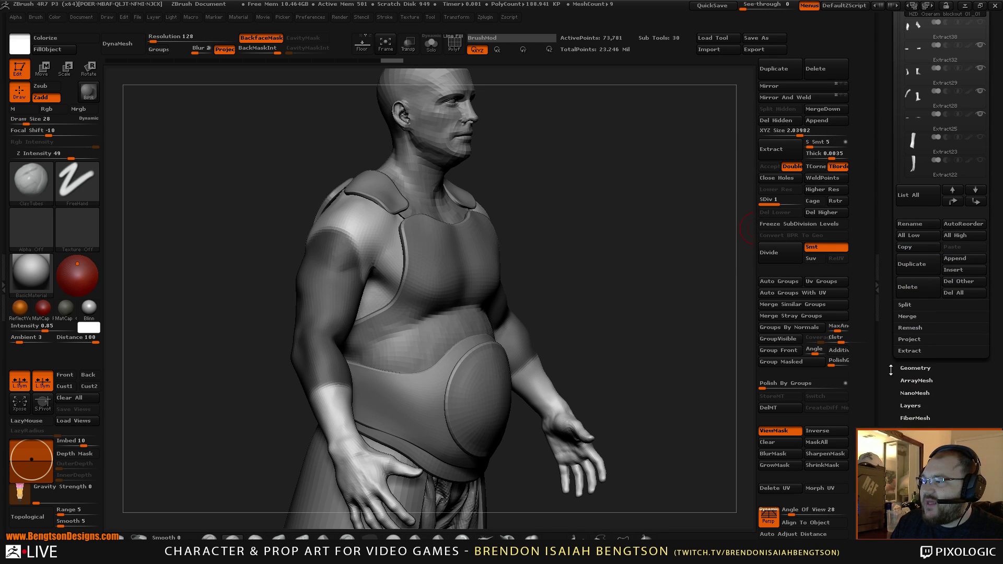
{"action": "scroll", "coordinate": [891, 370], "scroll_direction": "down", "scroll_amount": 5}
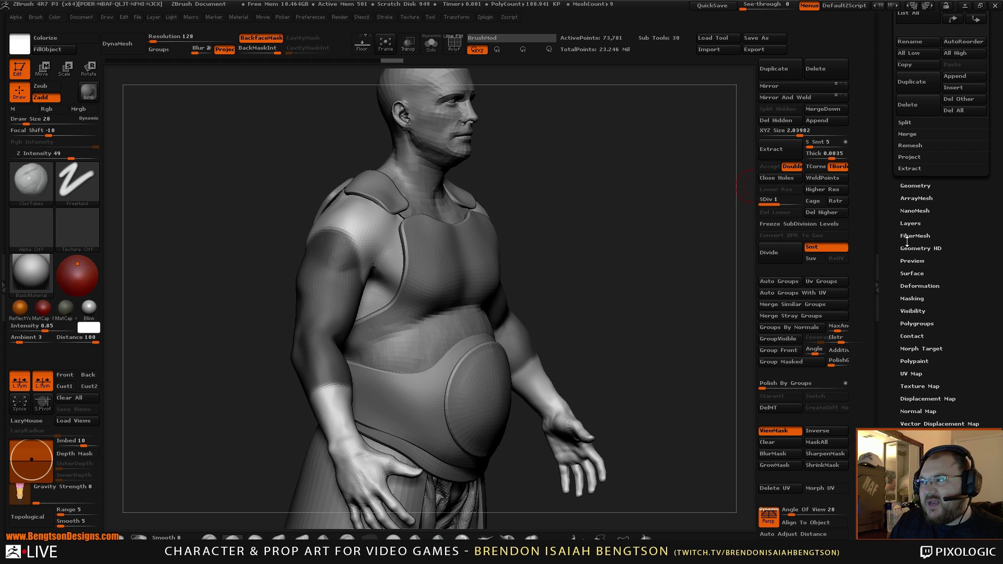
{"action": "scroll", "coordinate": [916, 222], "scroll_direction": "up", "scroll_amount": 5}
{"action": "scroll", "coordinate": [915, 218], "scroll_direction": "down", "scroll_amount": 5}
{"action": "scroll", "coordinate": [915, 225], "scroll_direction": "down", "scroll_amount": 1}
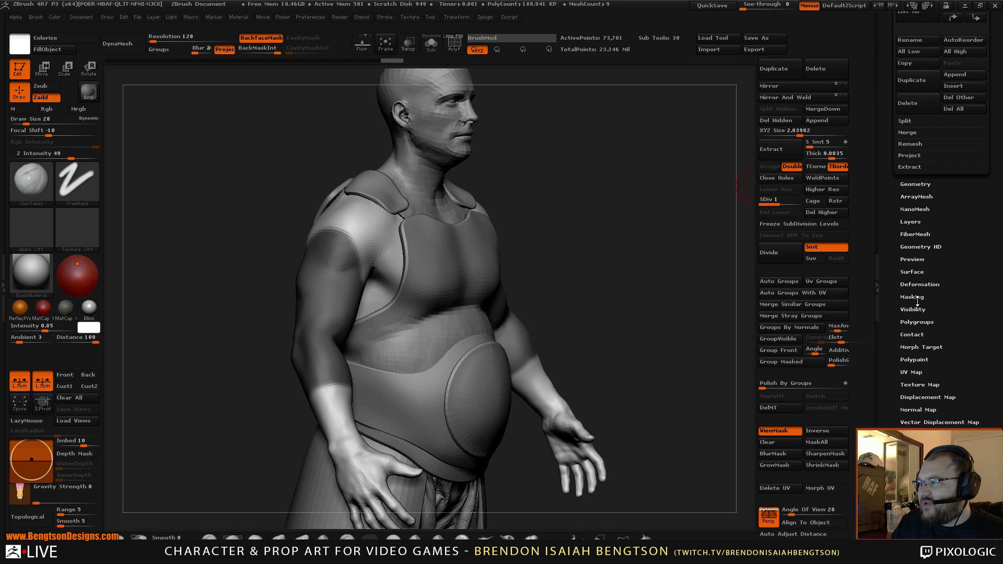
{"action": "scroll", "coordinate": [898, 238], "scroll_direction": "up", "scroll_amount": 5}
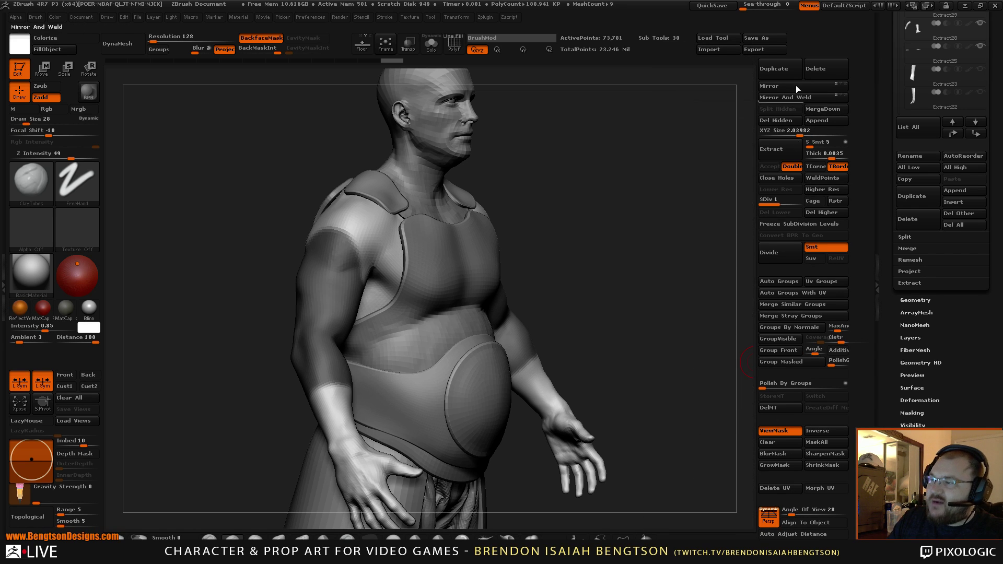
{"action": "mouse_move", "coordinate": [663, 298]}
{"action": "left_mouse_down"}
{"action": "mouse_move", "coordinate": [667, 314]}
{"action": "mouse_move", "coordinate": [648, 284]}
{"action": "left_mouse_up"}
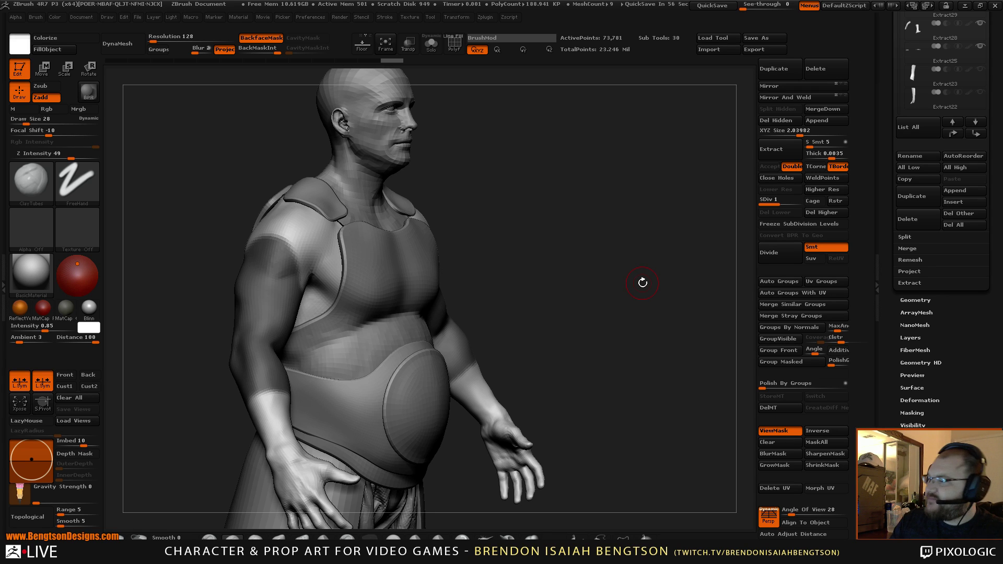
{"action": "left_click_drag", "start_coordinate": [609, 297], "coordinate": [586, 301]}
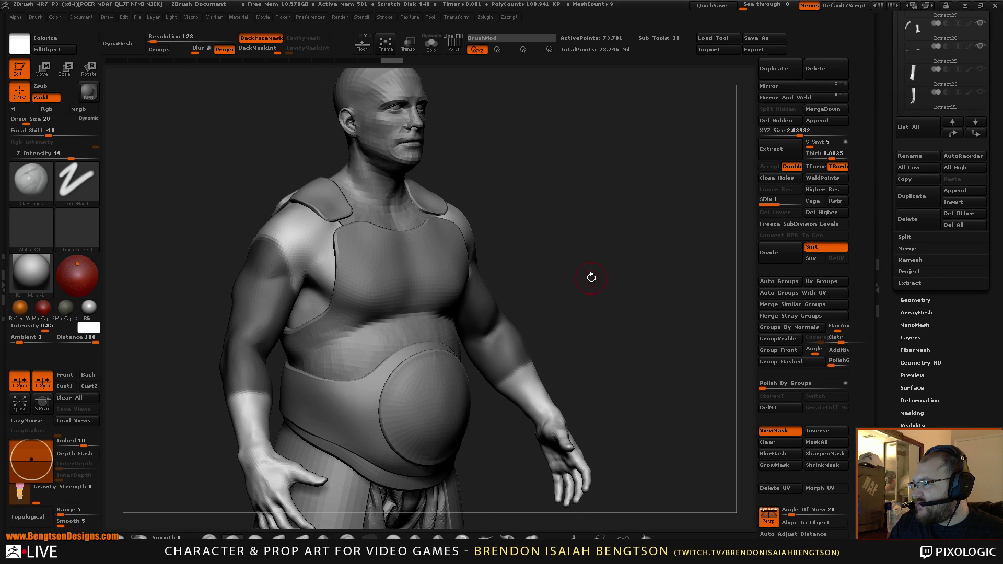
{"action": "left_click_drag", "start_coordinate": [585, 250], "coordinate": [594, 257]}
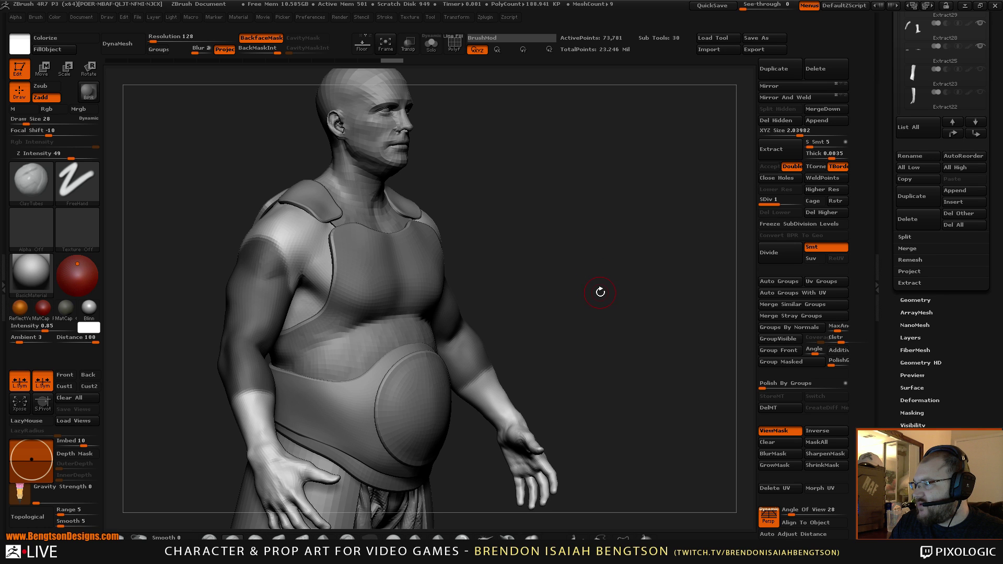
{"action": "mouse_move", "coordinate": [600, 295]}
{"action": "left_mouse_down"}
{"action": "mouse_move", "coordinate": [602, 308]}
{"action": "mouse_move", "coordinate": [596, 295]}
{"action": "mouse_move", "coordinate": [620, 266]}
{"action": "left_mouse_up"}
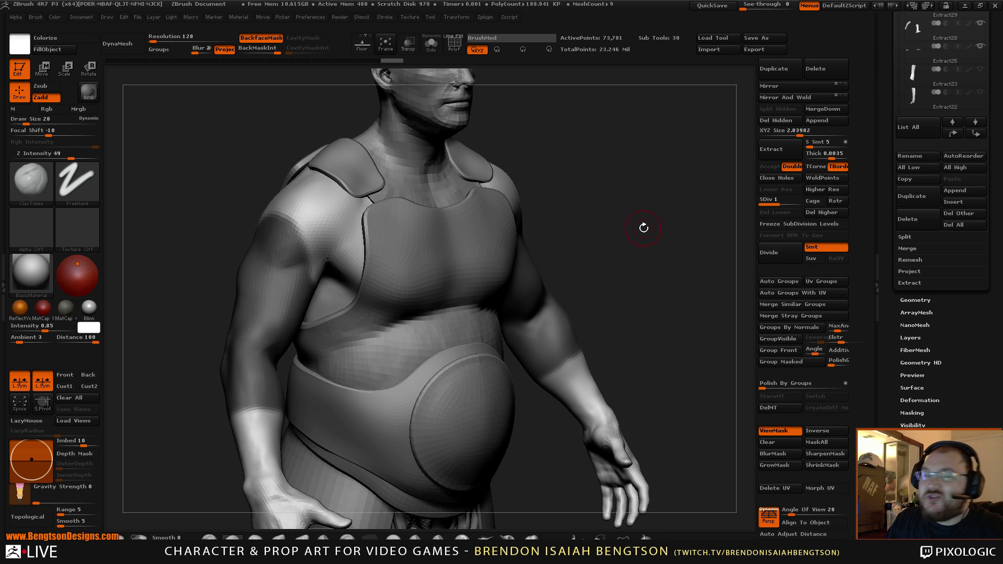
{"action": "left_click_drag", "start_coordinate": [659, 225], "coordinate": [643, 251]}
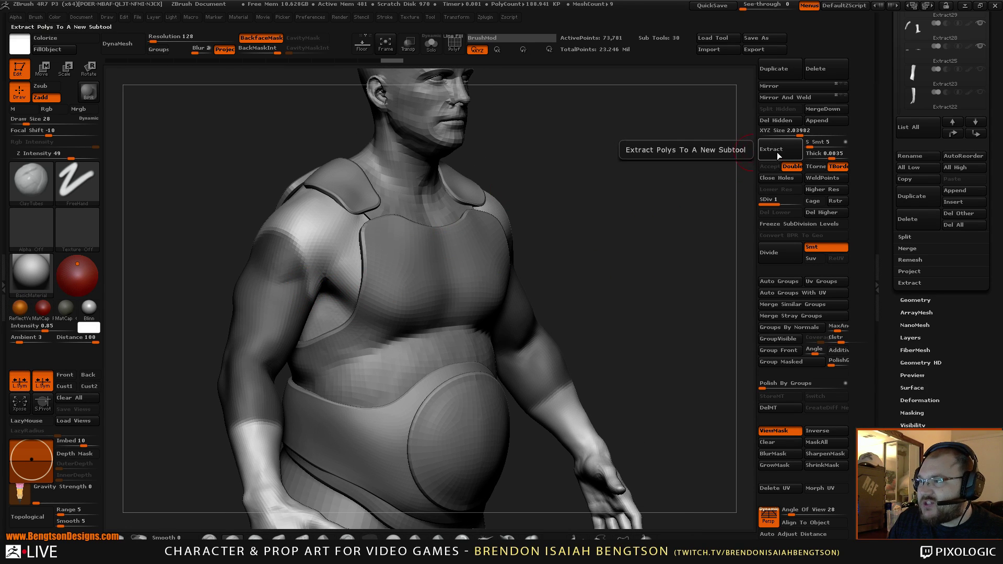
Look through the Geometry options, then return to the SubTool list.
{"action": "scroll", "coordinate": [896, 211], "scroll_direction": "down", "scroll_amount": 3}
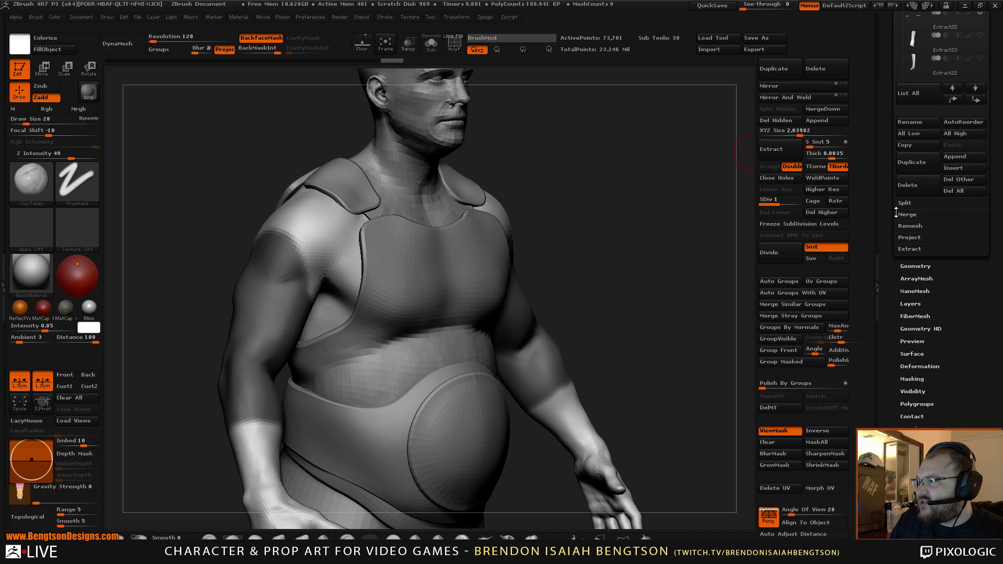
{"action": "left_click", "coordinate": [912, 265]}
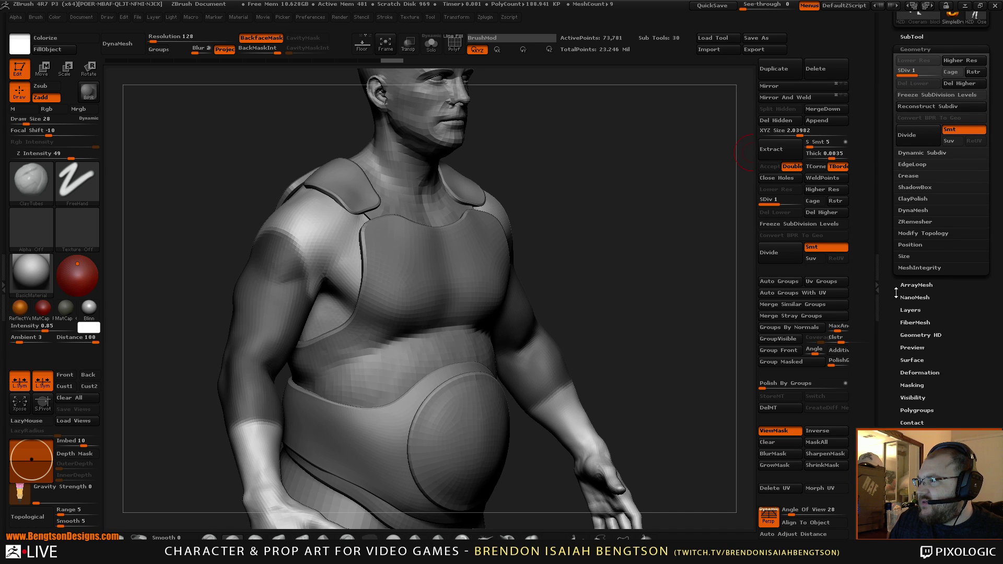
{"action": "left_click", "coordinate": [911, 87]}
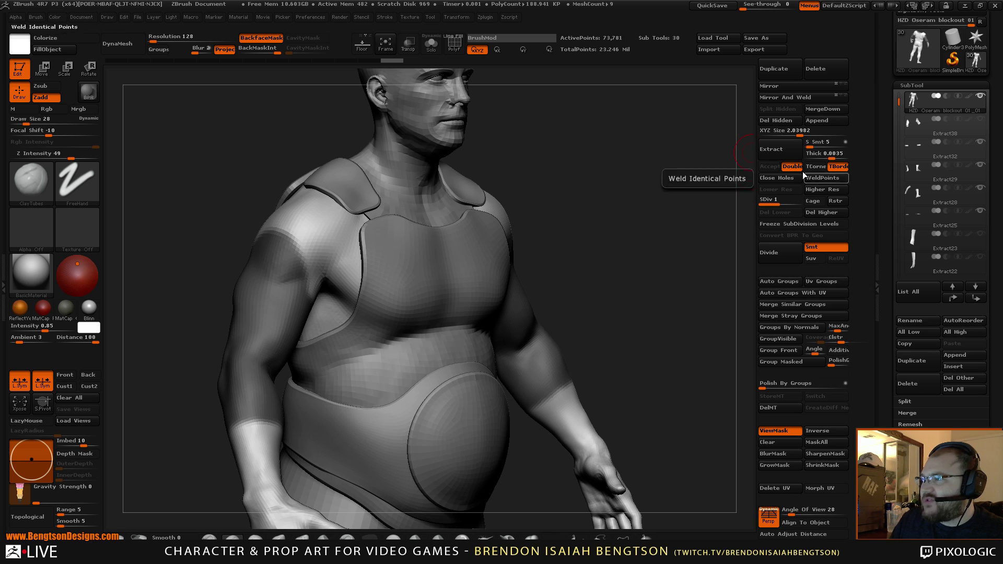
Extract the masked arm sleeves from the body with thickness 0.0035 and S Smt 5, and accept them as a new subtool.
{"action": "left_click", "coordinate": [768, 150]}
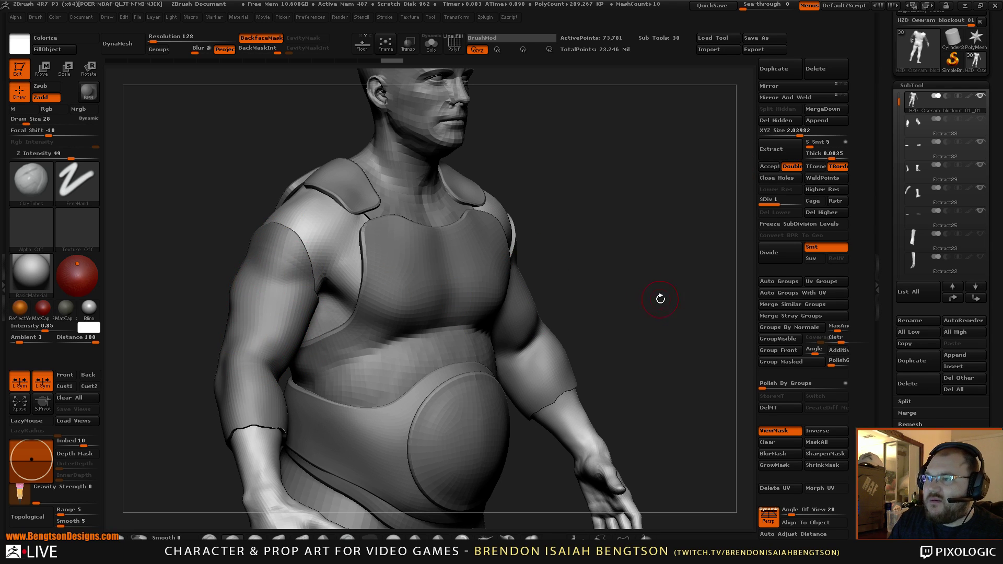
{"action": "left_click_drag", "start_coordinate": [660, 298], "coordinate": [651, 232]}
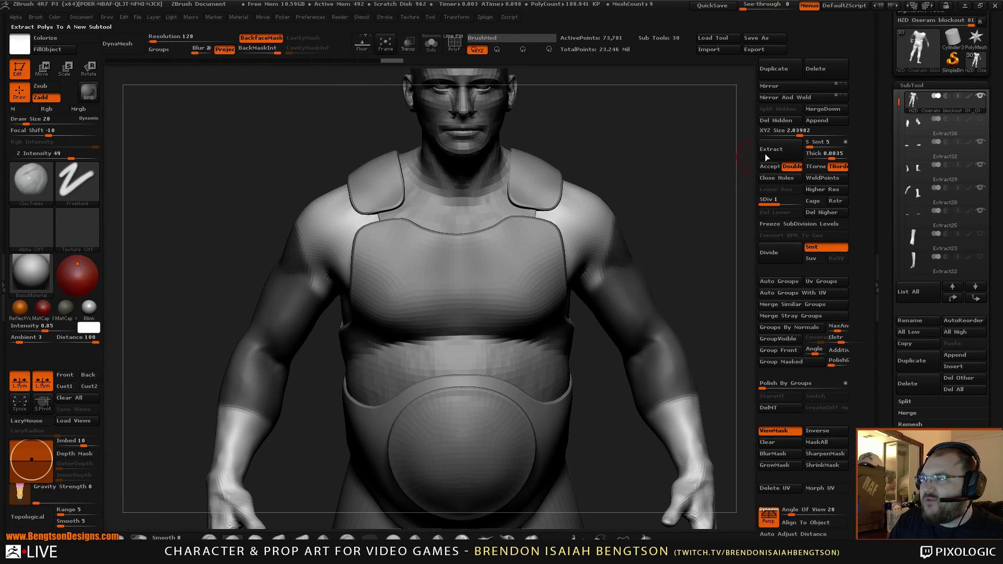
{"action": "left_click", "coordinate": [767, 156]}
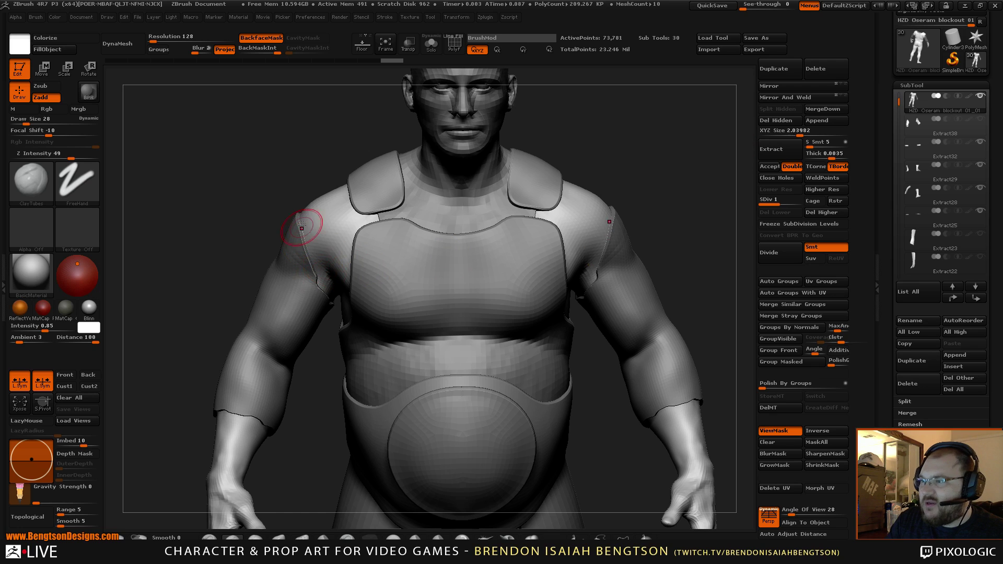
{"action": "mouse_move", "coordinate": [311, 173]}
{"action": "left_mouse_down"}
{"action": "mouse_move", "coordinate": [288, 194]}
{"action": "mouse_move", "coordinate": [286, 169]}
{"action": "mouse_move", "coordinate": [301, 186]}
{"action": "left_mouse_up"}
{"action": "left_click", "coordinate": [812, 141]}
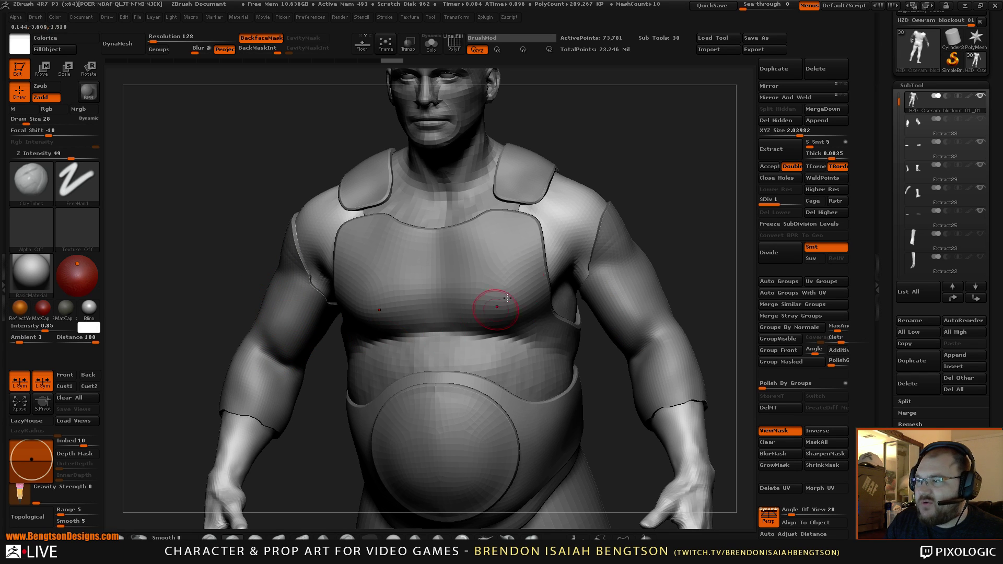
{"action": "left_click", "coordinate": [768, 166]}
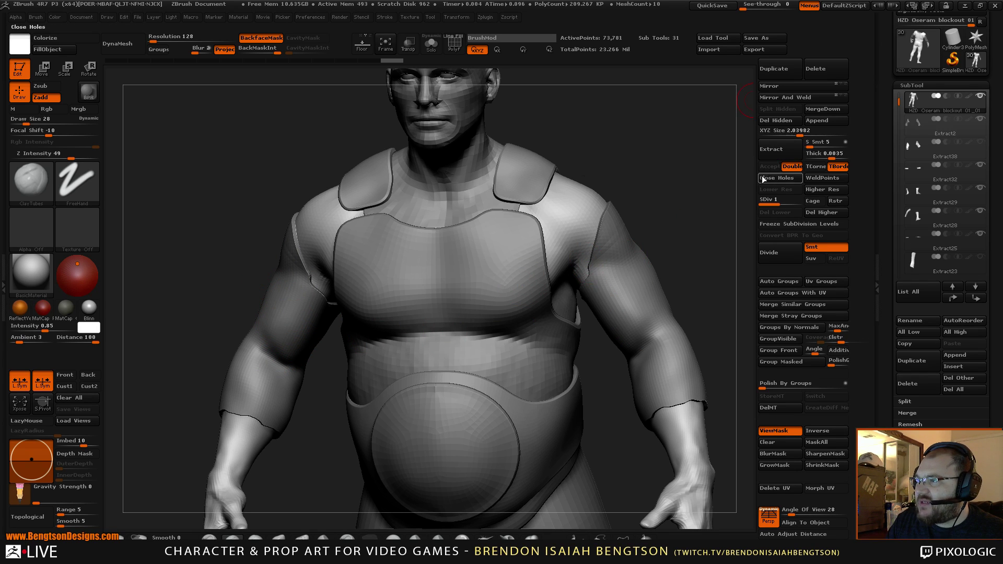
Select the newly extracted sleeves subtool and isolate it in Solo mode.
{"action": "left_click_drag", "start_coordinate": [683, 185], "coordinate": [736, 149]}
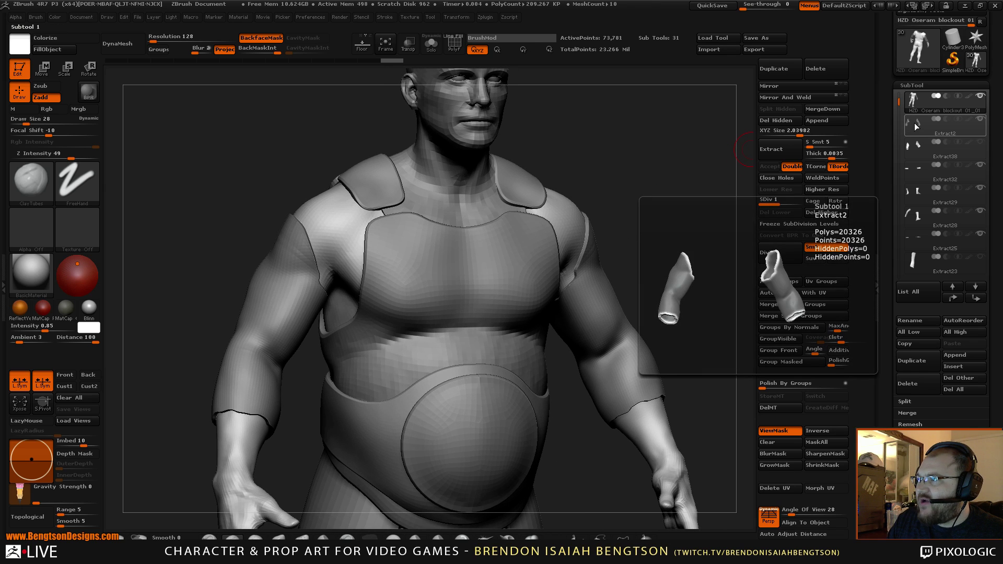
{"action": "left_click", "coordinate": [913, 124]}
{"action": "left_click_drag", "start_coordinate": [704, 214], "coordinate": [655, 267], "text": "alt"}
{"action": "key", "text": "ctrl+shift+f"}
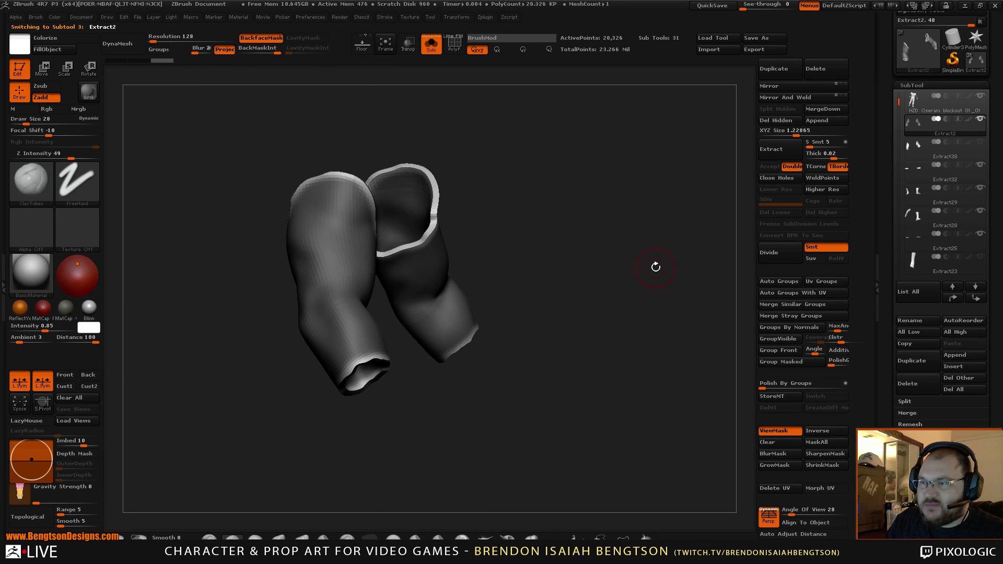
Display the wireframe and polygroups on the extracted sleeves and inspect the upper opening and arm surface.
{"action": "key", "text": "shift+f"}
{"action": "key", "text": "f"}
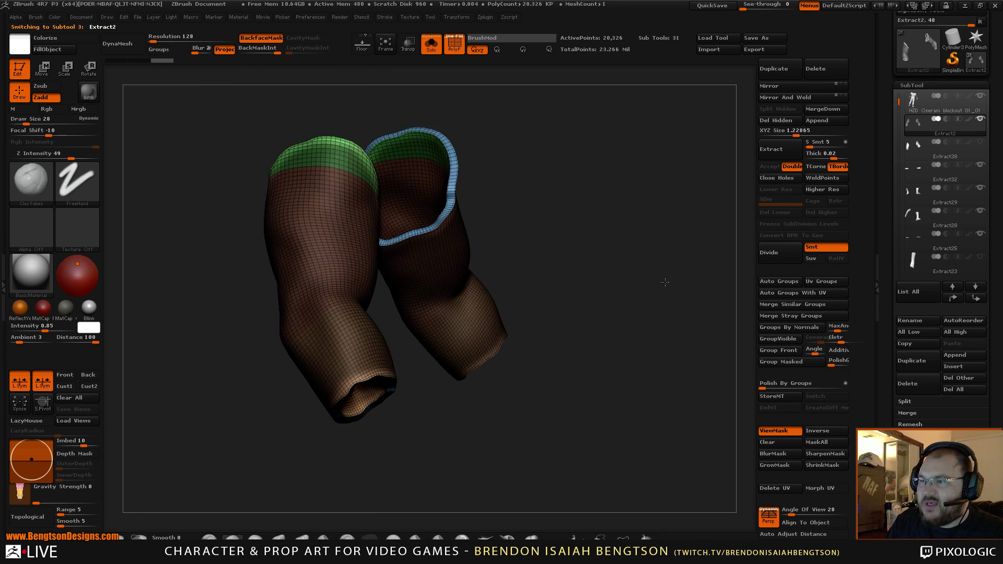
{"action": "left_click_drag", "start_coordinate": [668, 274], "coordinate": [653, 240]}
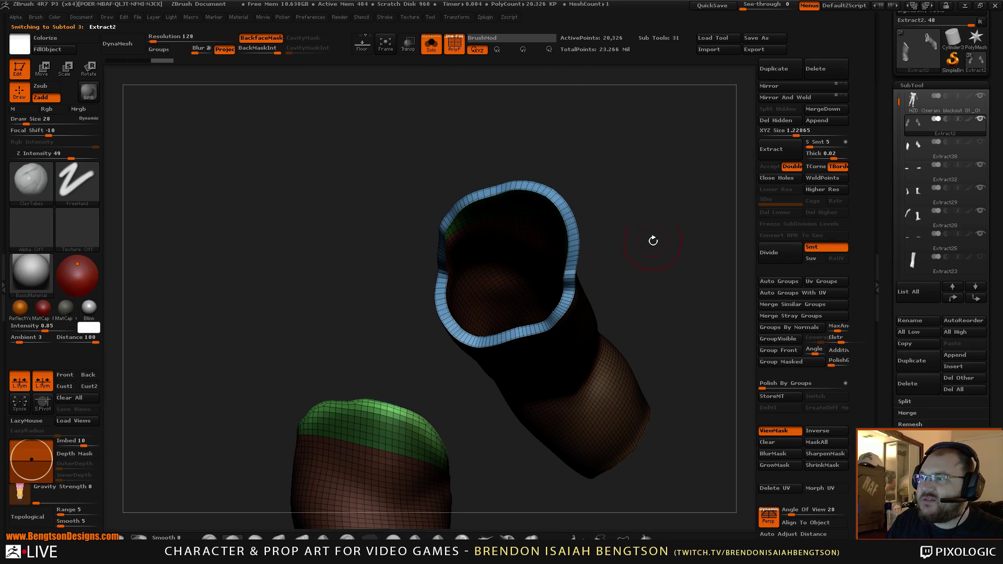
{"action": "left_click_drag", "start_coordinate": [644, 179], "coordinate": [500, 243]}
{"action": "left_click_drag", "start_coordinate": [376, 463], "coordinate": [573, 277]}
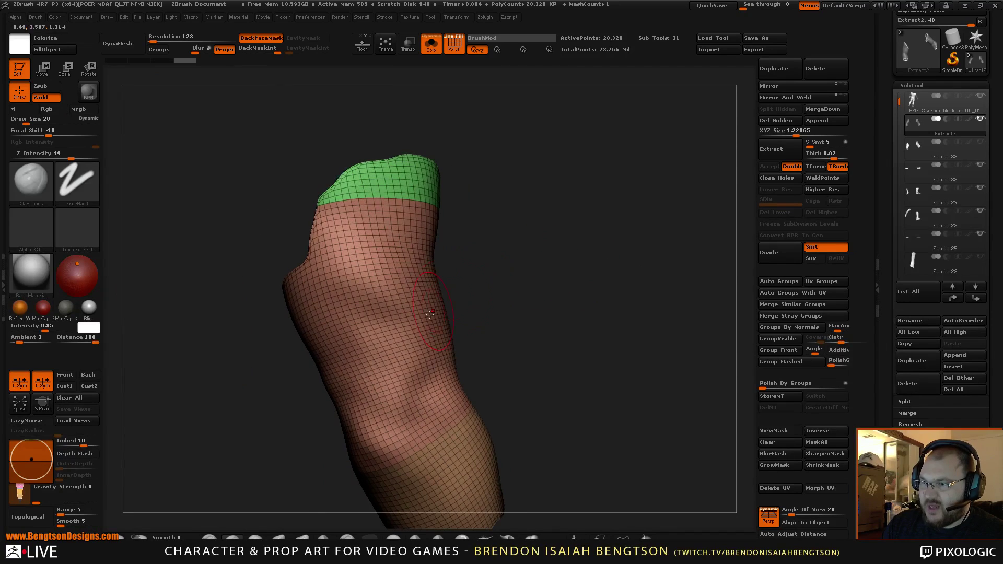
Isolate the sleeves' outer surface by hiding its polygroups and inverting the visibility, and delete the hidden inner and border polygons.
{"action": "left_click", "coordinate": [418, 340], "text": "ctrl+shift"}
{"action": "left_click", "coordinate": [408, 342], "text": "ctrl+shift"}
{"action": "left_click_drag", "start_coordinate": [413, 282], "coordinate": [506, 297]}
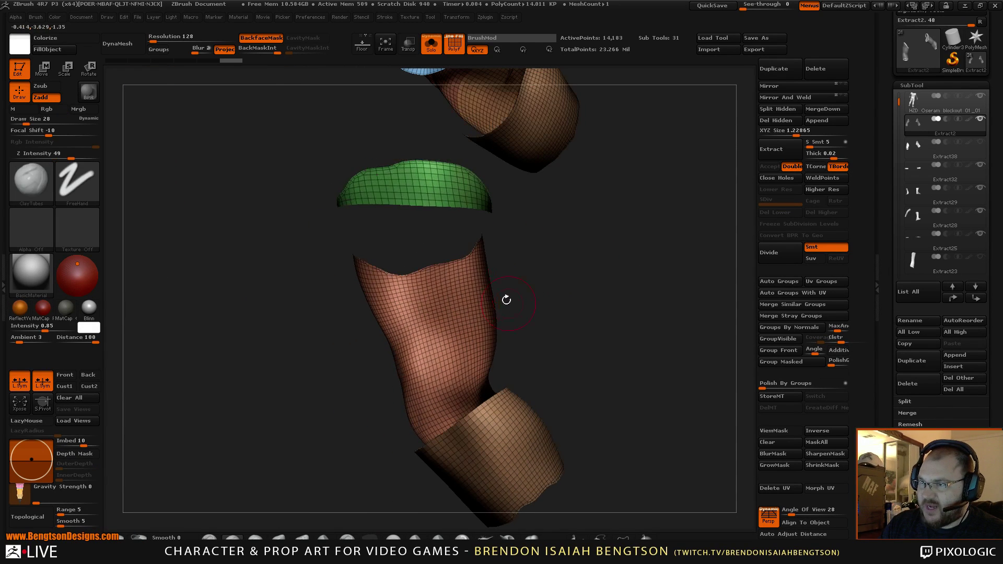
{"action": "left_click_drag", "start_coordinate": [366, 151], "coordinate": [497, 360], "text": "ctrl+shift"}
{"action": "left_click", "coordinate": [473, 198], "text": "ctrl+shift"}
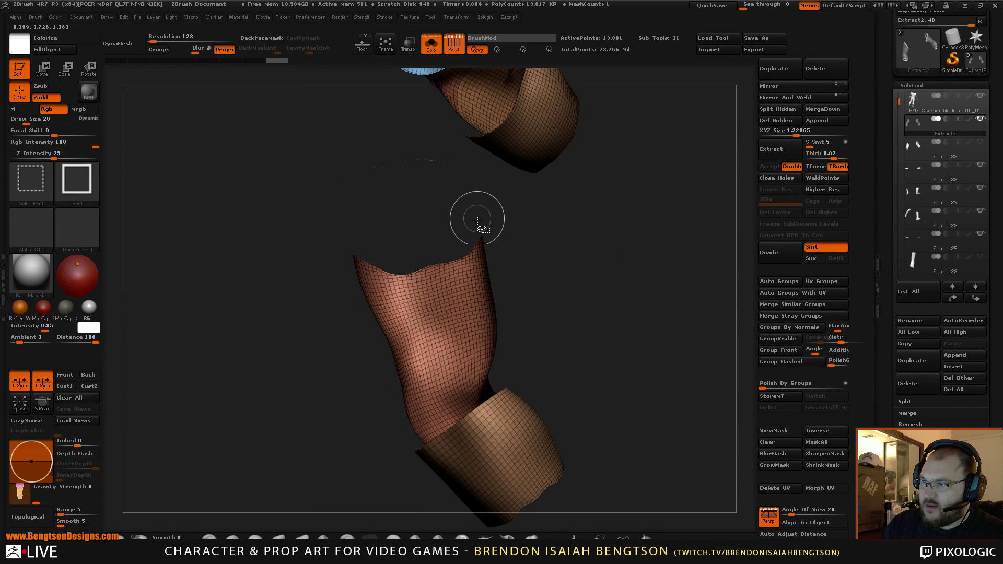
{"action": "left_click", "coordinate": [506, 446], "text": "ctrl+shift"}
{"action": "left_click_drag", "start_coordinate": [575, 367], "coordinate": [647, 181]}
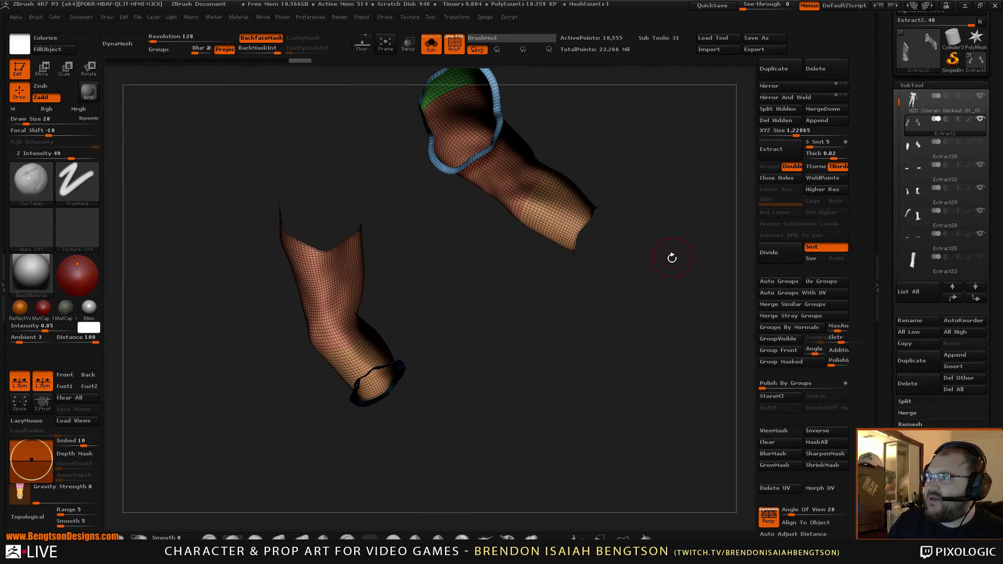
{"action": "left_click", "coordinate": [684, 285], "text": "ctrl+shift"}
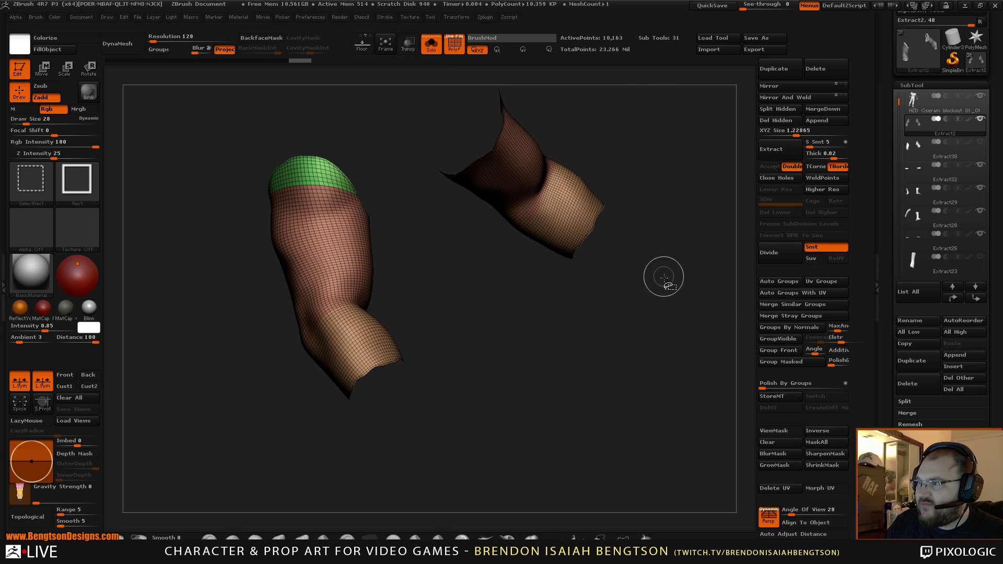
{"action": "left_click_drag", "start_coordinate": [690, 306], "coordinate": [739, 165]}
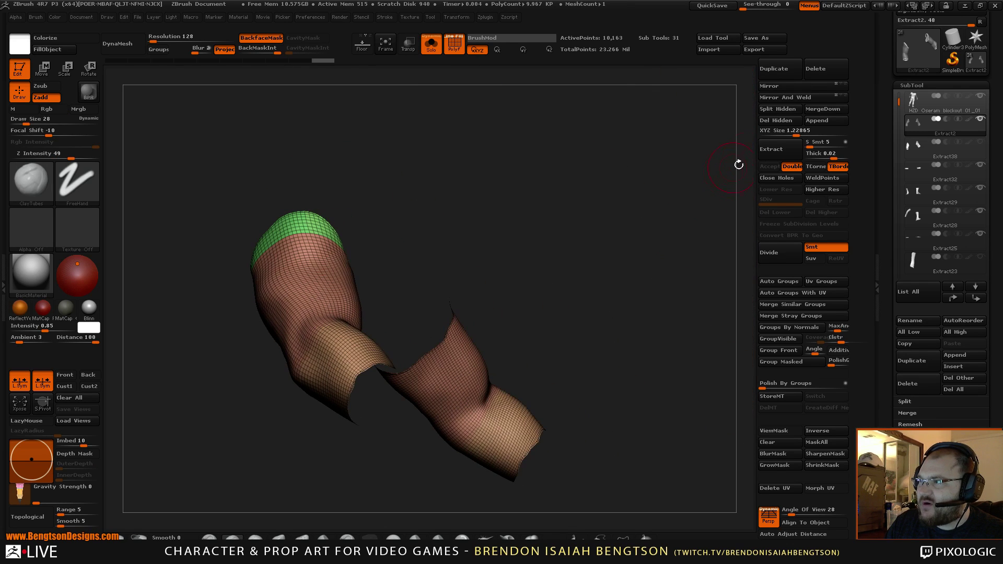
{"action": "left_click", "coordinate": [770, 122]}
{"action": "left_click_drag", "start_coordinate": [633, 335], "coordinate": [682, 308]}
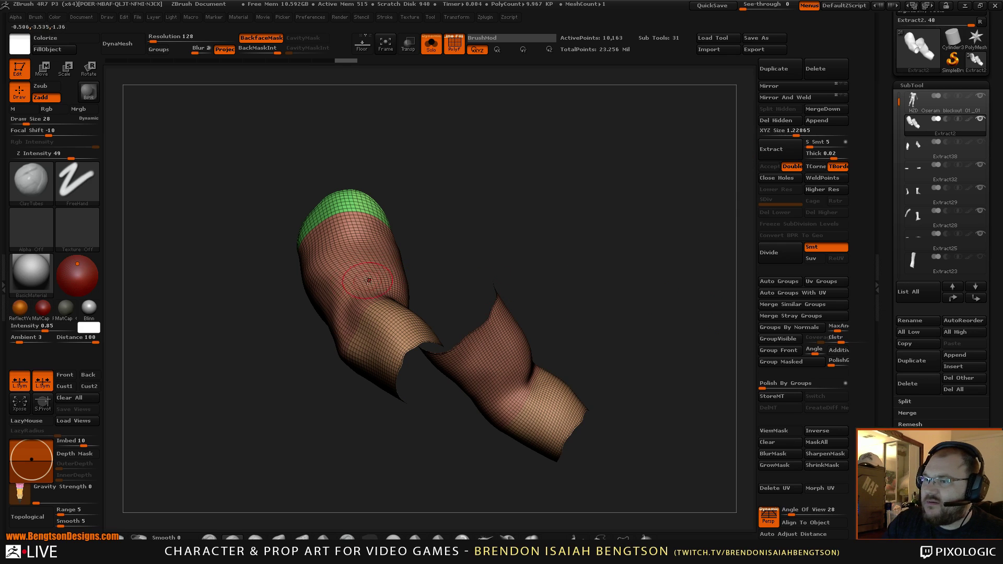
Combine all visible sleeve polygons into a single polygroup and look over the Polygroups options.
{"action": "left_click_drag", "start_coordinate": [570, 219], "coordinate": [674, 239]}
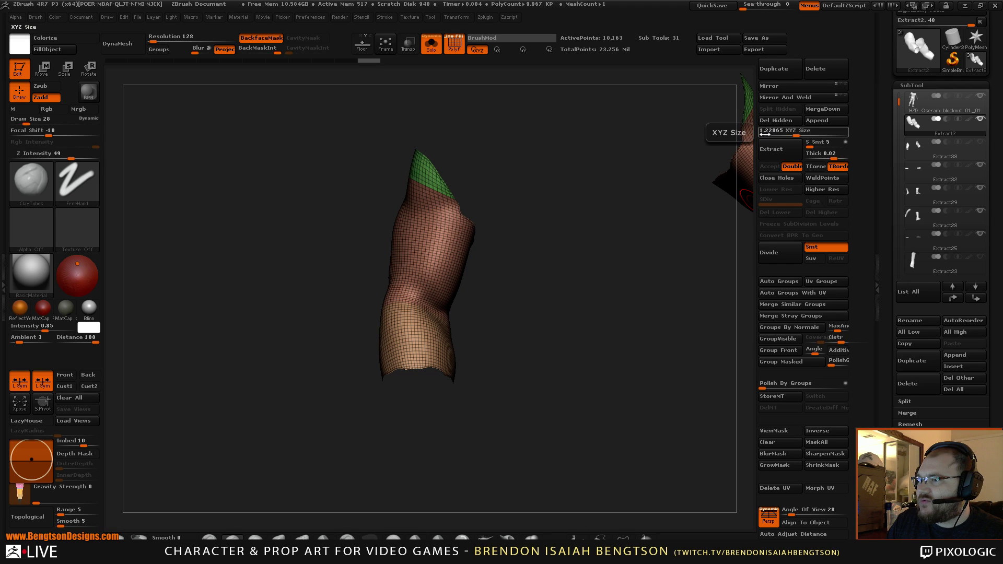
{"action": "left_click", "coordinate": [779, 338]}
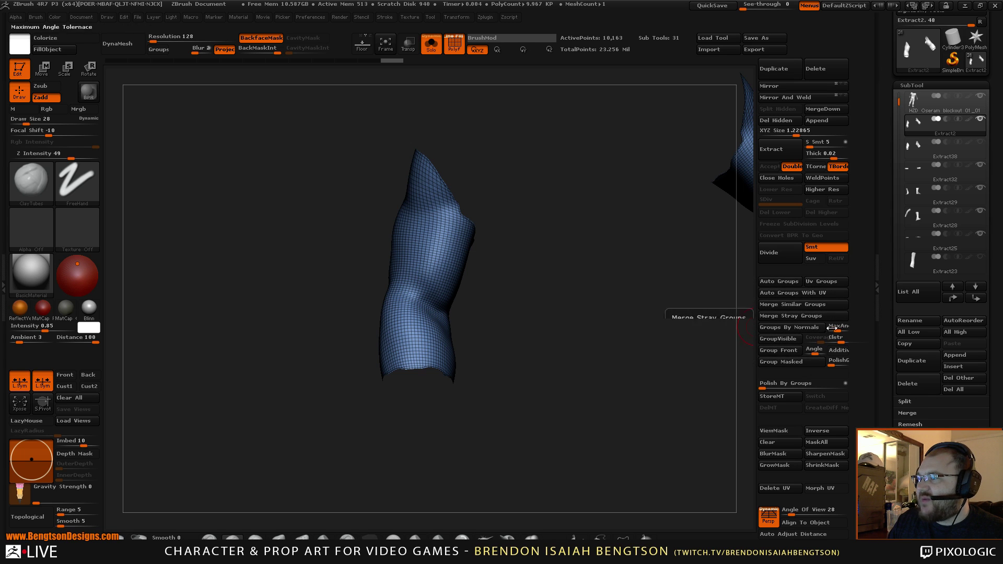
{"action": "scroll", "coordinate": [883, 410], "scroll_direction": "down", "scroll_amount": 6}
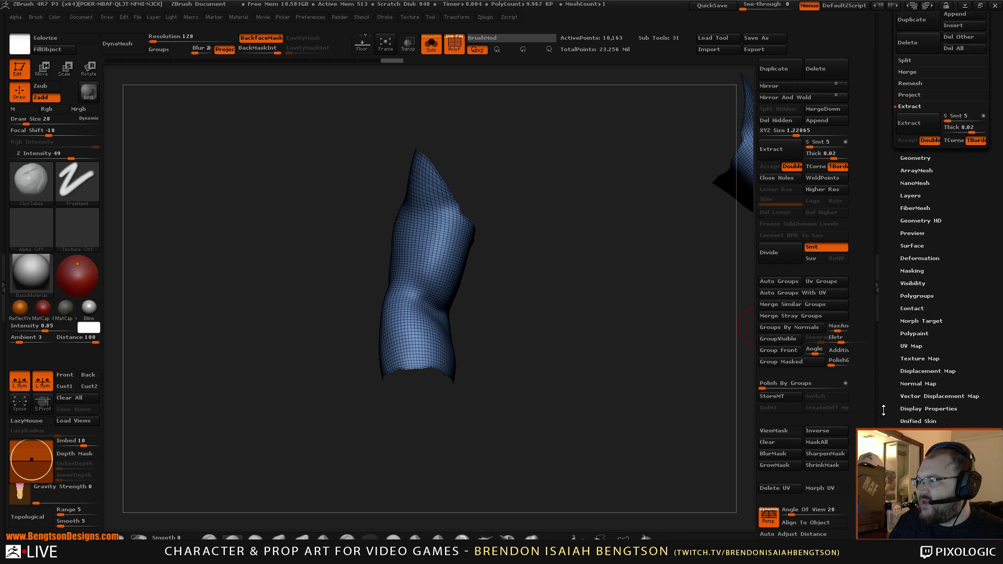
{"action": "scroll", "coordinate": [883, 410], "scroll_direction": "up", "scroll_amount": 1}
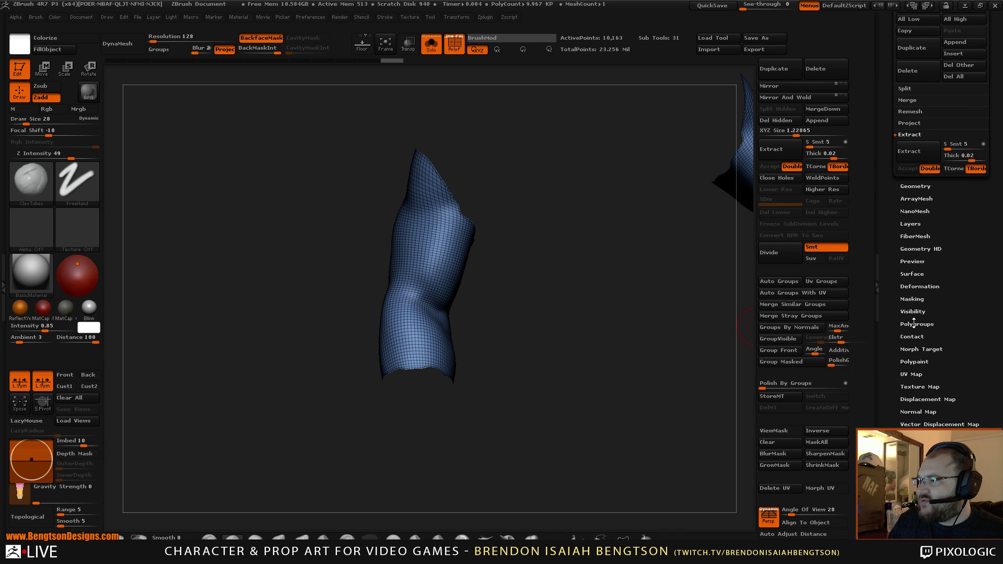
{"action": "left_click", "coordinate": [914, 325]}
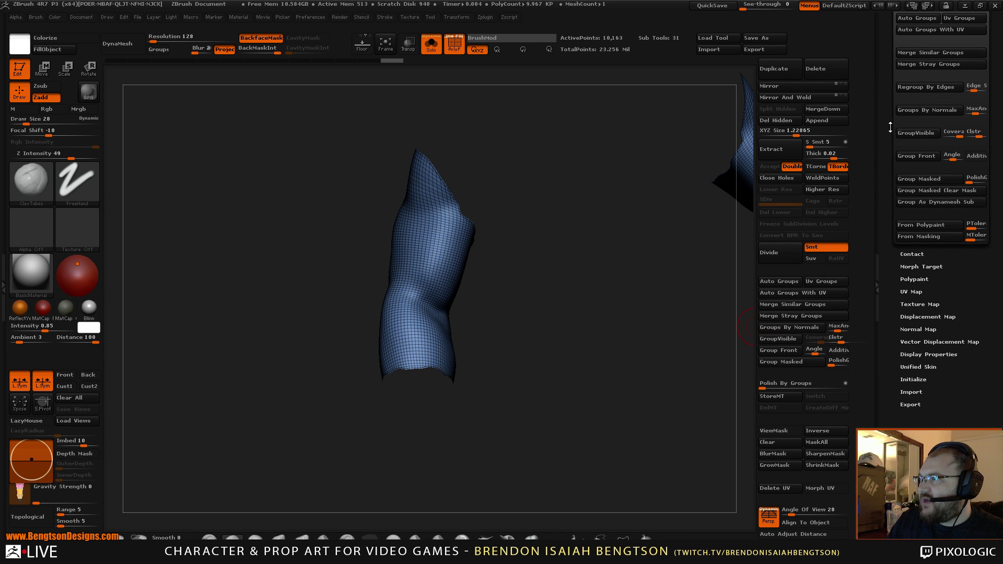
{"action": "scroll", "coordinate": [914, 131], "scroll_direction": "up", "scroll_amount": 2}
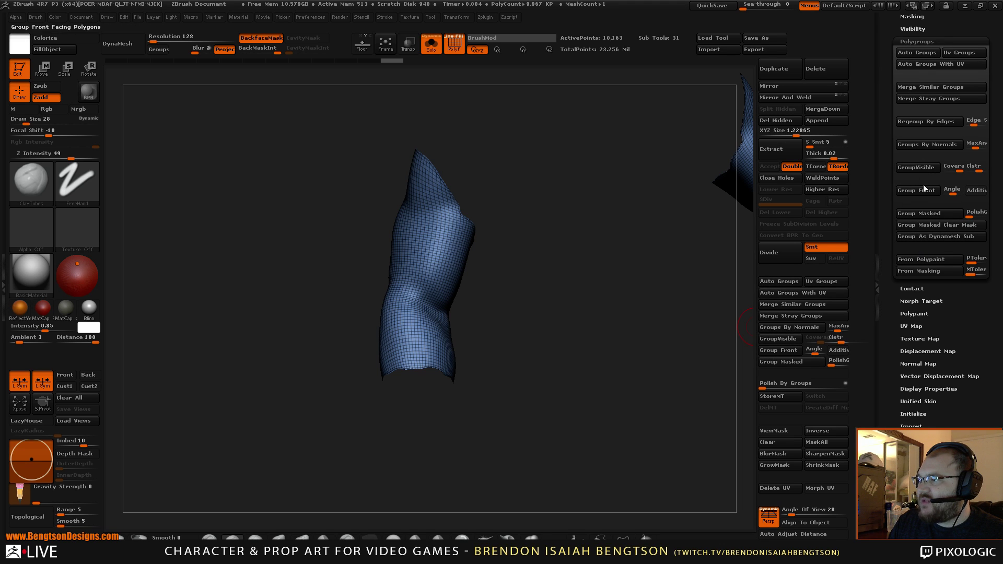
{"action": "left_click_drag", "start_coordinate": [586, 280], "coordinate": [364, 413]}
{"action": "left_click_drag", "start_coordinate": [427, 425], "coordinate": [583, 333]}
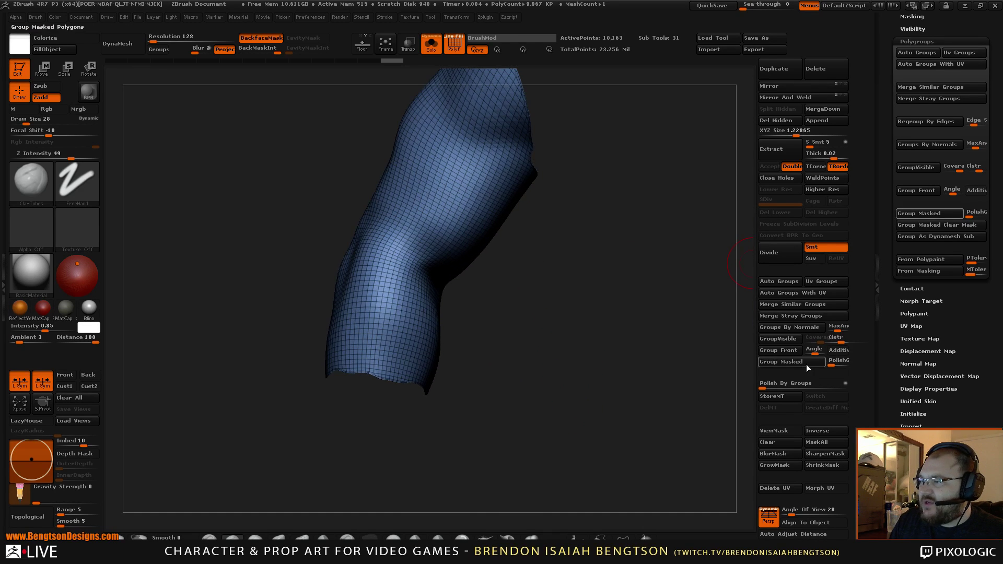
{"action": "left_click_drag", "start_coordinate": [733, 378], "coordinate": [662, 414]}
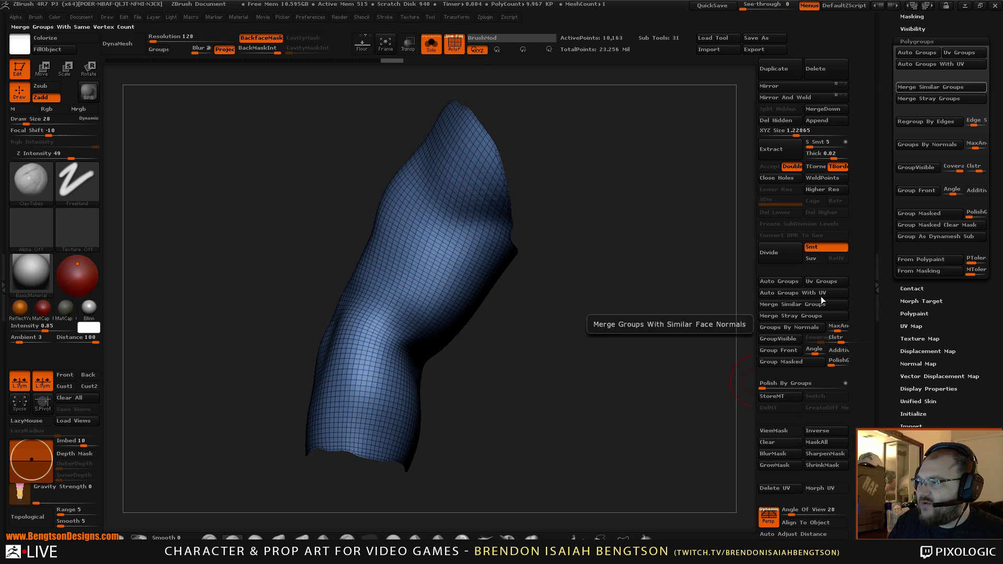
Smooth the sleeves' jagged open edges by applying Polish By Groups repeatedly.
{"action": "scroll", "coordinate": [917, 313], "scroll_direction": "up", "scroll_amount": 5}
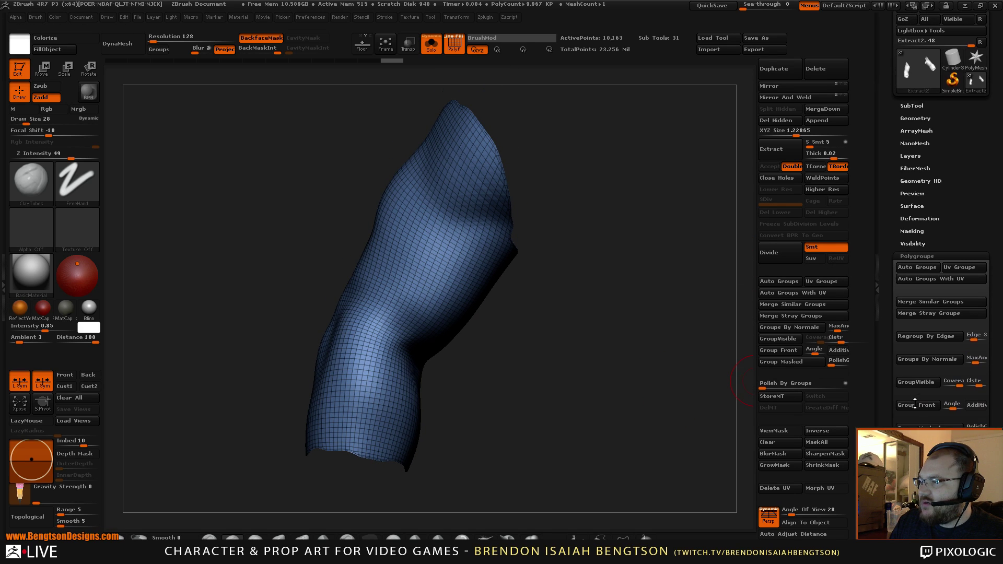
{"action": "left_click", "coordinate": [919, 213]}
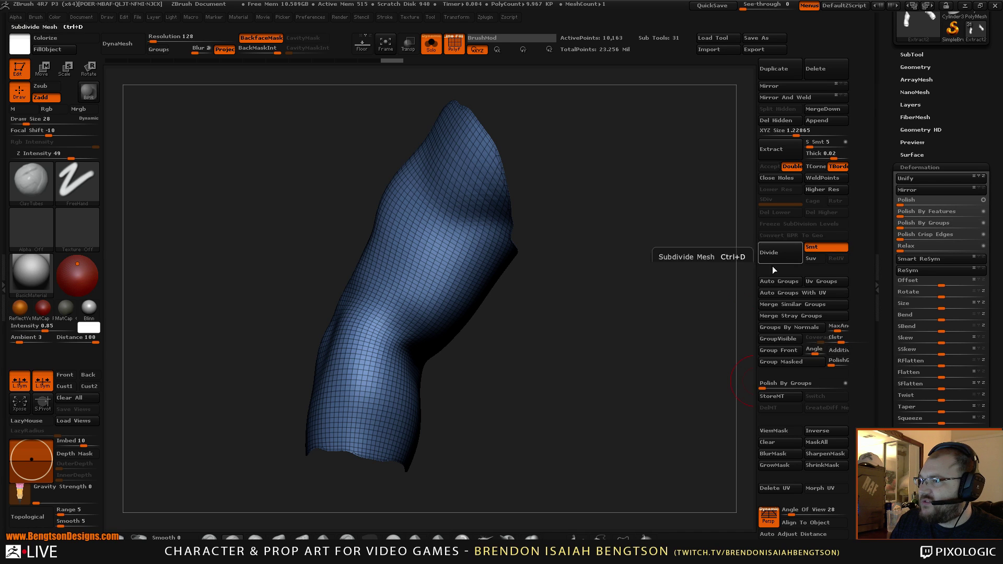
{"action": "left_click", "coordinate": [775, 382]}
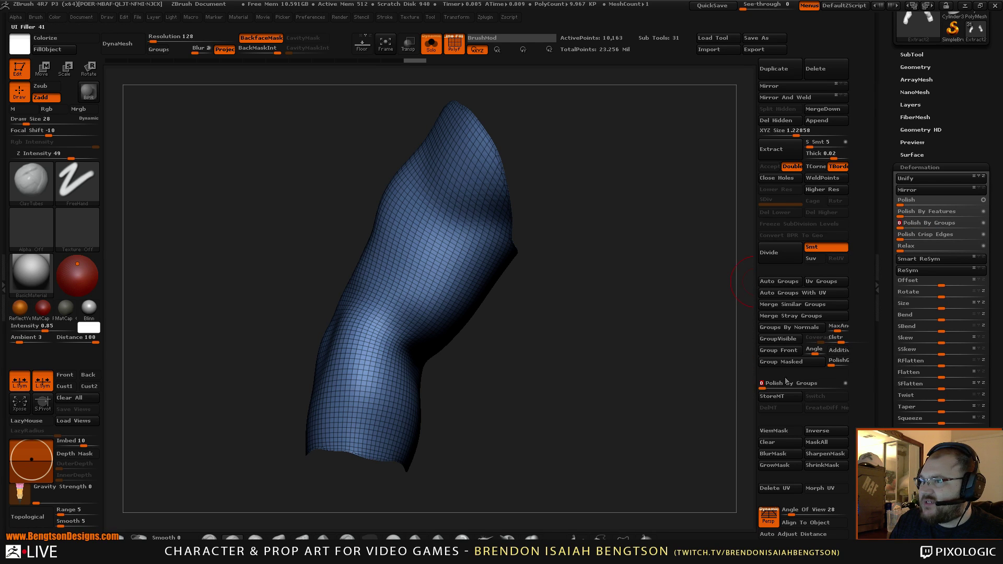
{"action": "left_click_drag", "start_coordinate": [775, 383], "coordinate": [810, 385]}
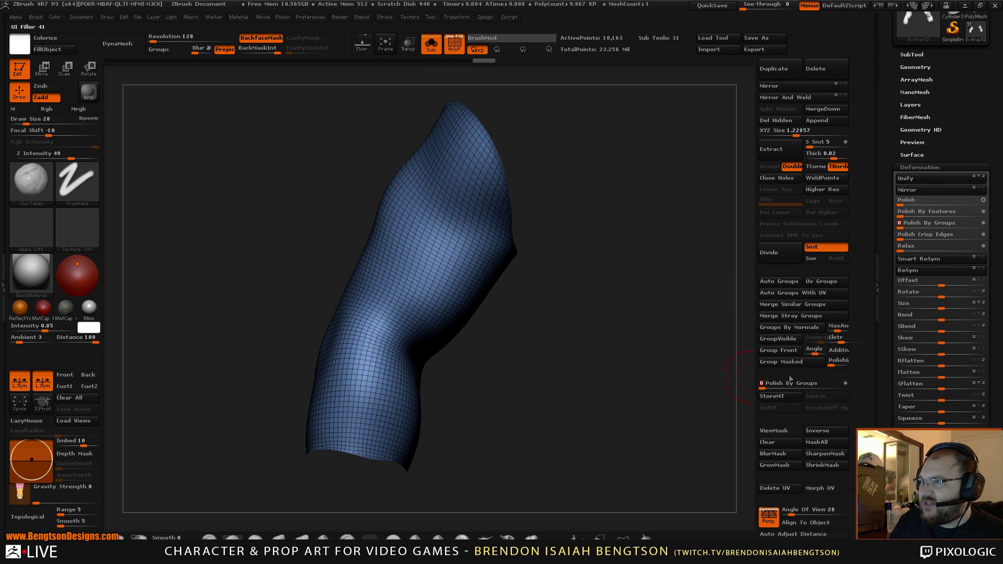
{"action": "mouse_move", "coordinate": [630, 364]}
{"action": "left_mouse_down"}
{"action": "mouse_move", "coordinate": [642, 369]}
{"action": "mouse_move", "coordinate": [630, 363]}
{"action": "mouse_move", "coordinate": [614, 418]}
{"action": "mouse_move", "coordinate": [649, 417]}
{"action": "mouse_move", "coordinate": [665, 436]}
{"action": "mouse_move", "coordinate": [580, 430]}
{"action": "mouse_move", "coordinate": [606, 355]}
{"action": "left_mouse_up"}
{"action": "left_click_drag", "start_coordinate": [710, 297], "coordinate": [329, 429]}
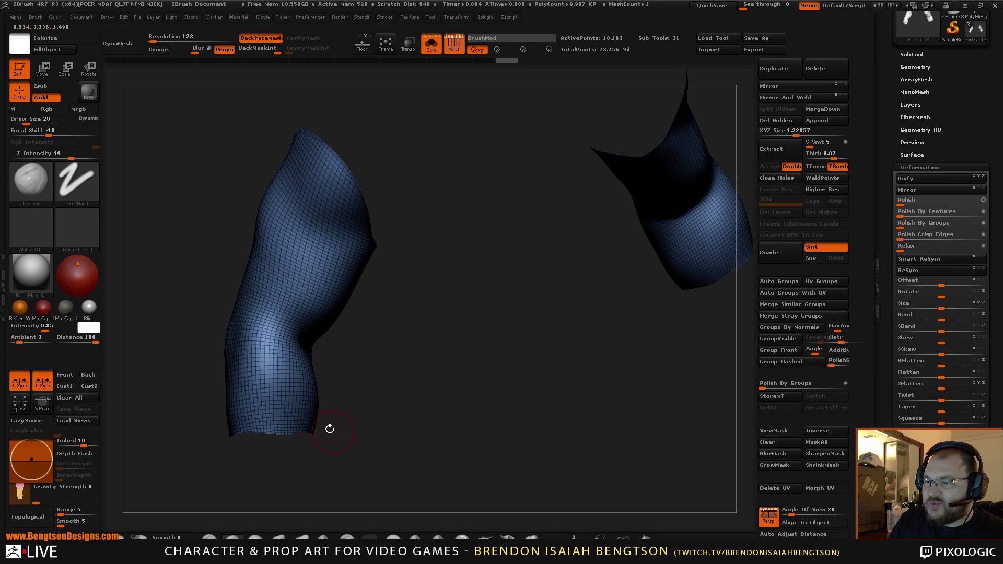
Remesh the sleeves with ZRemesher using a target polygon count of 5 and AdaptiveSize 20.
{"action": "left_click", "coordinate": [914, 66]}
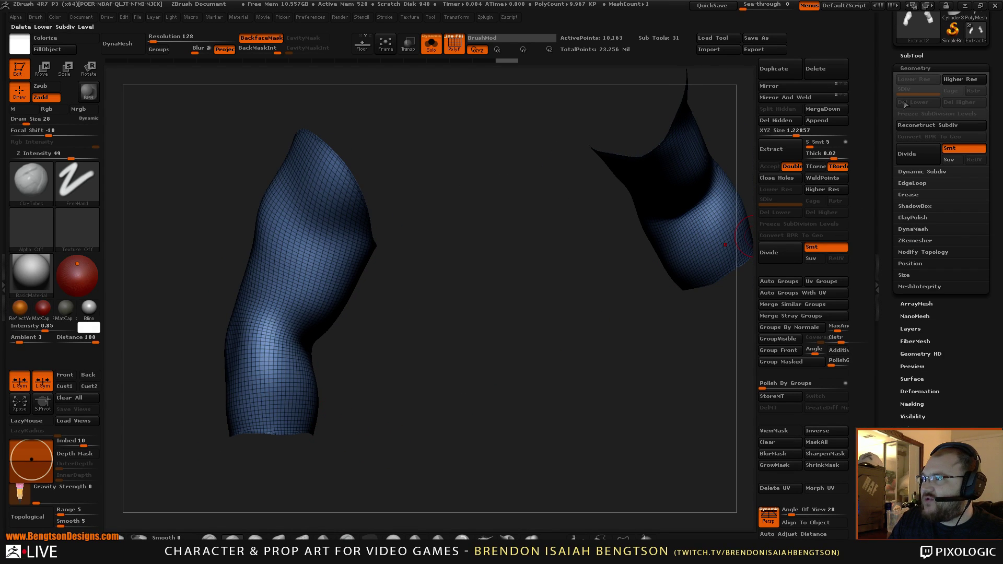
{"action": "left_click", "coordinate": [914, 240]}
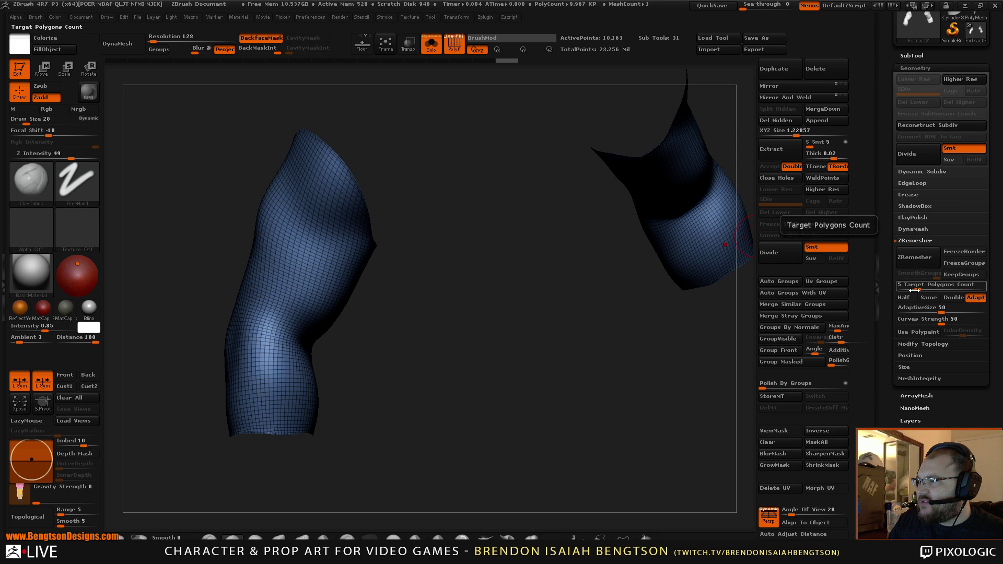
{"action": "mouse_move", "coordinate": [631, 387]}
{"action": "left_mouse_down"}
{"action": "mouse_move", "coordinate": [636, 409]}
{"action": "mouse_move", "coordinate": [691, 406]}
{"action": "mouse_move", "coordinate": [628, 398]}
{"action": "mouse_move", "coordinate": [641, 380]}
{"action": "left_mouse_up"}
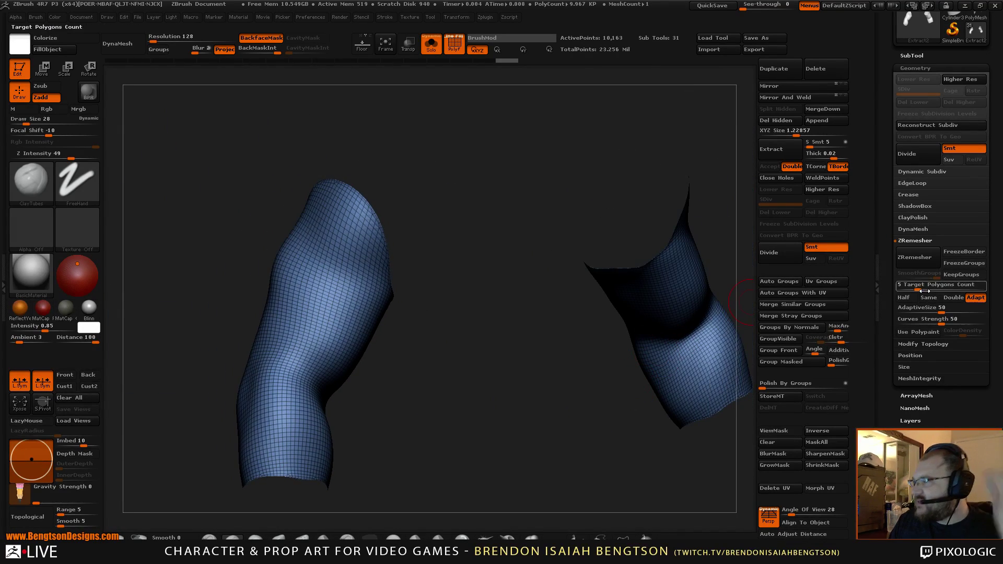
{"action": "left_click", "coordinate": [913, 310]}
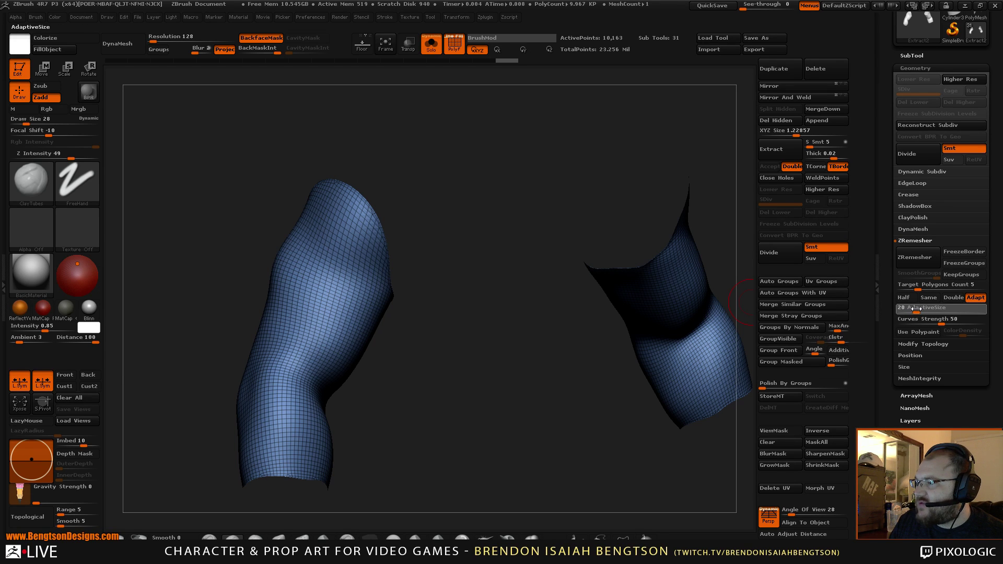
{"action": "left_click", "coordinate": [917, 260]}
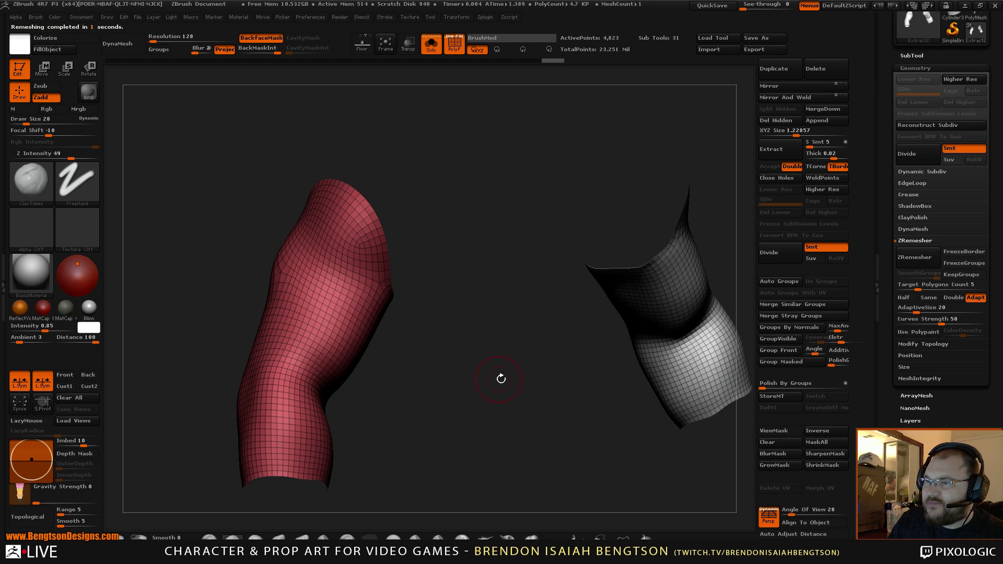
Inspect the remeshed sleeve topology and compare it with the character concept image through the see-through window.
{"action": "mouse_move", "coordinate": [523, 394]}
{"action": "left_mouse_down"}
{"action": "mouse_move", "coordinate": [544, 399]}
{"action": "mouse_move", "coordinate": [481, 363]}
{"action": "mouse_move", "coordinate": [600, 359]}
{"action": "mouse_move", "coordinate": [645, 345]}
{"action": "mouse_move", "coordinate": [575, 313]}
{"action": "mouse_move", "coordinate": [611, 334]}
{"action": "mouse_move", "coordinate": [601, 352]}
{"action": "mouse_move", "coordinate": [583, 336]}
{"action": "mouse_move", "coordinate": [580, 292]}
{"action": "mouse_move", "coordinate": [589, 359]}
{"action": "mouse_move", "coordinate": [571, 363]}
{"action": "mouse_move", "coordinate": [595, 384]}
{"action": "mouse_move", "coordinate": [522, 276]}
{"action": "mouse_move", "coordinate": [553, 215]}
{"action": "mouse_move", "coordinate": [486, 243]}
{"action": "left_mouse_up"}
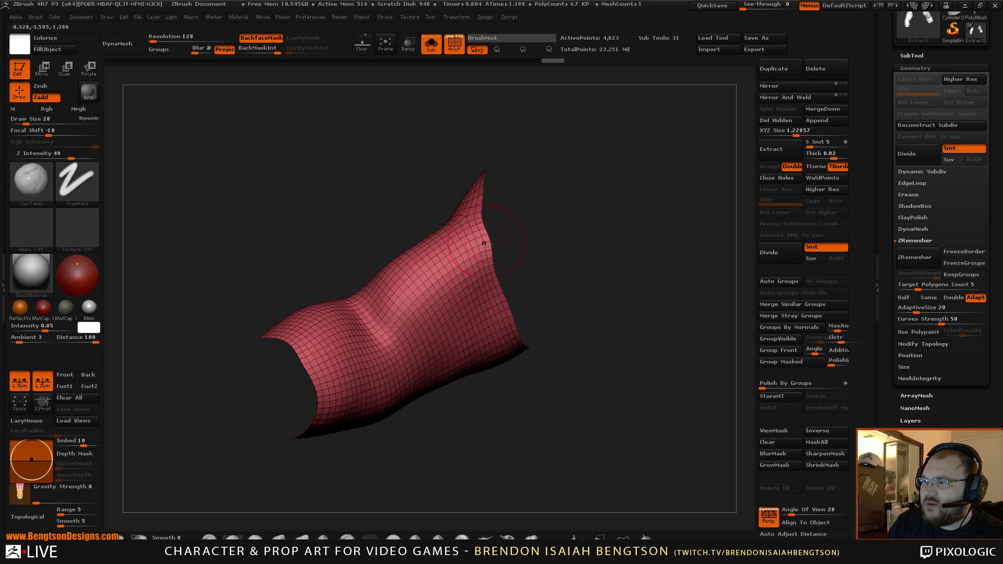
{"action": "left_click_drag", "start_coordinate": [510, 327], "coordinate": [344, 187]}
{"action": "left_click_drag", "start_coordinate": [539, 300], "coordinate": [519, 139]}
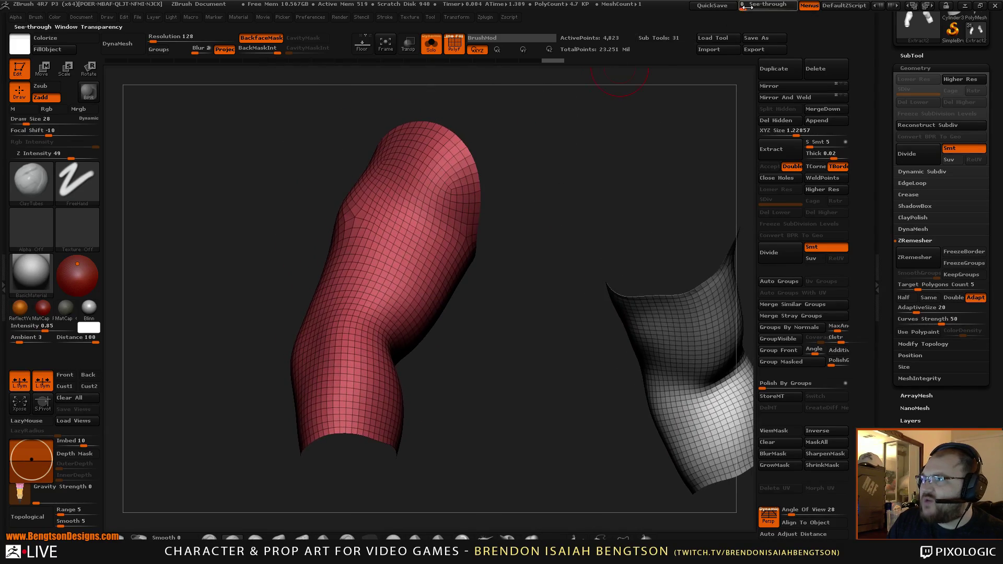
{"action": "left_click_drag", "start_coordinate": [742, 5], "coordinate": [774, 11]}
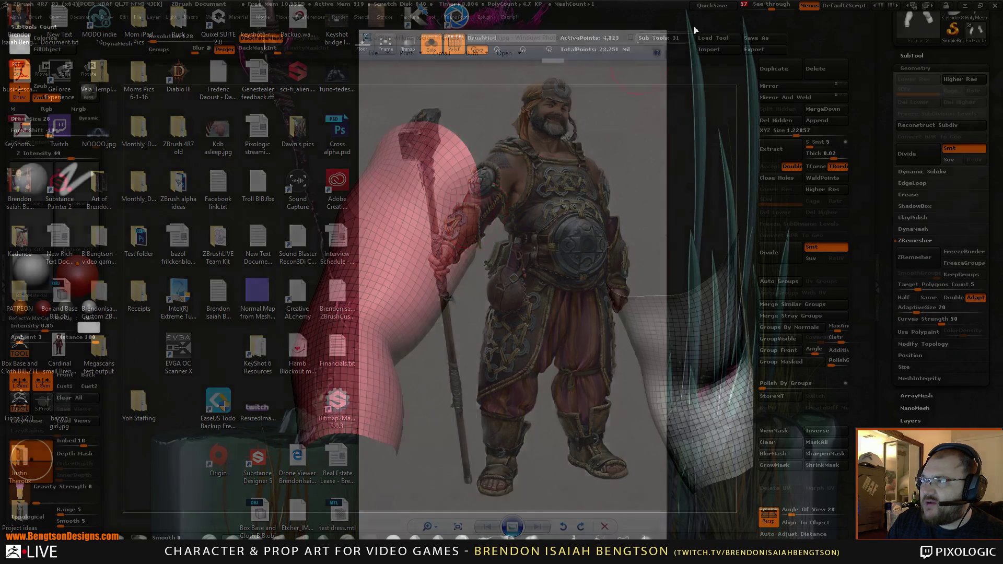
{"action": "left_click_drag", "start_coordinate": [772, 5], "coordinate": [738, 11]}
Leave Solo mode and check the sleeve's fit on the arm from the front and back of the body.
{"action": "left_click_drag", "start_coordinate": [483, 394], "coordinate": [528, 380]}
{"action": "key", "text": "alt+s"}
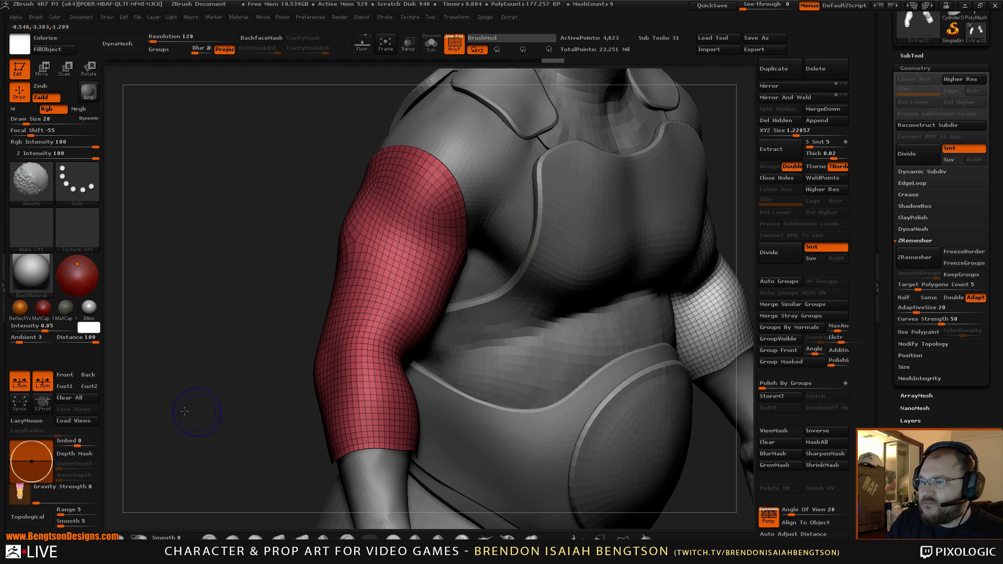
{"action": "left_click_drag", "start_coordinate": [197, 412], "coordinate": [293, 406], "text": "shift"}
{"action": "left_click_drag", "start_coordinate": [588, 296], "coordinate": [712, 246]}
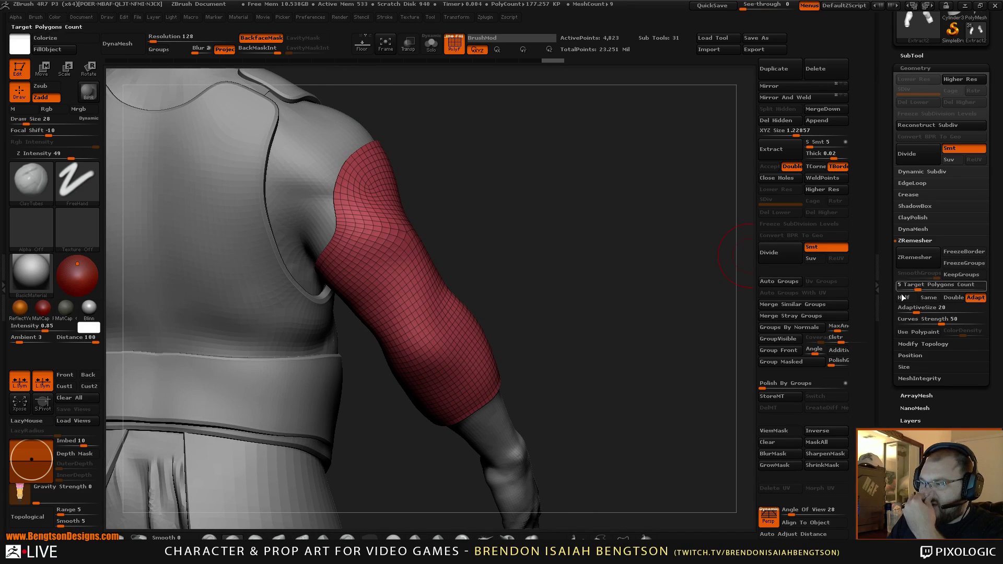
Read the ZRemesher help descriptions for Target Polygons Count, AdaptiveSize and Curves Strength.
{"action": "key", "text": "ctrl"}
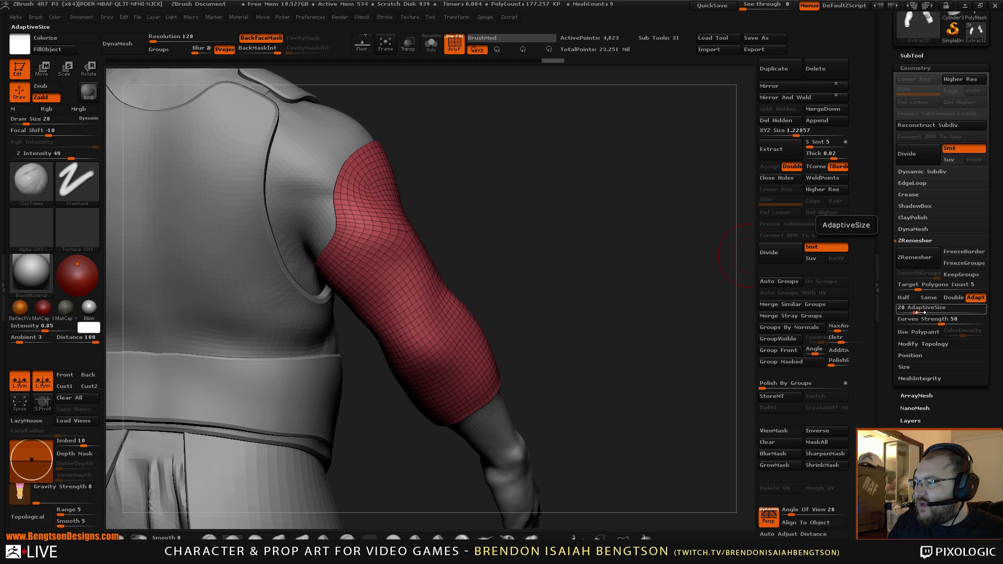
{"action": "key", "text": "ctrl"}
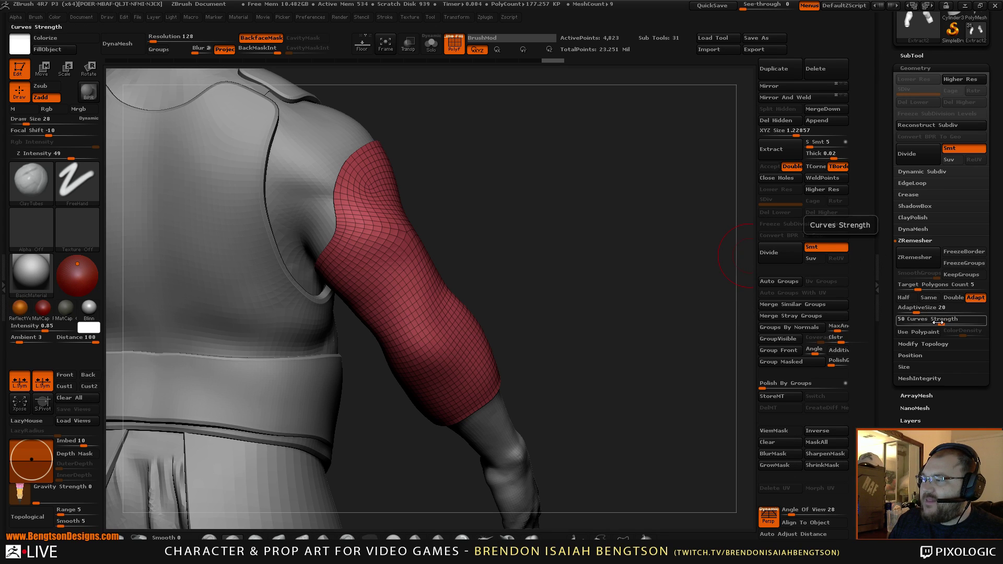
{"action": "key", "text": "ctrl"}
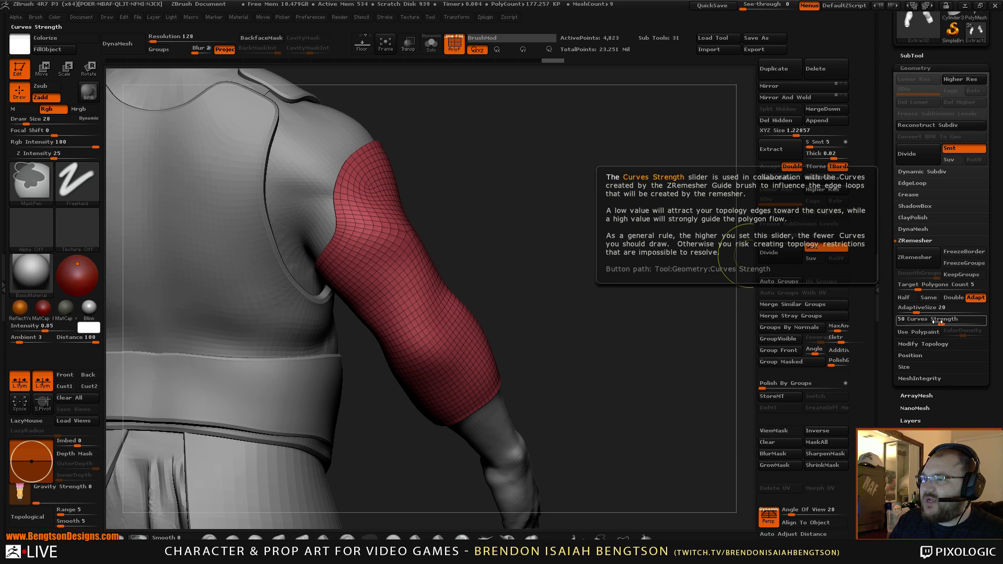
Lower ZRemesher's AdaptiveSize to 9, remesh the arm sleeves, and check the new topology around the arm.
{"action": "left_click_drag", "start_coordinate": [632, 315], "coordinate": [606, 173]}
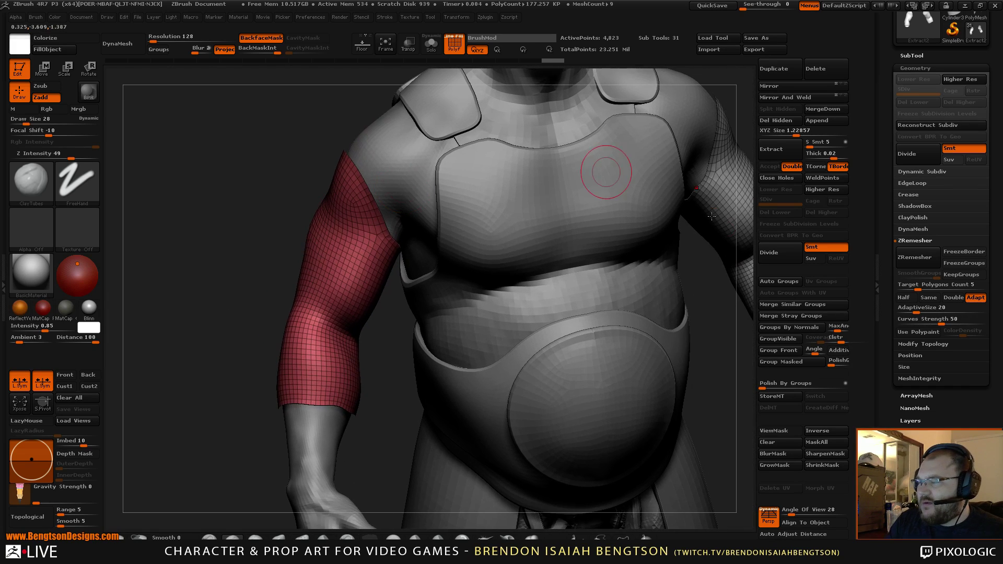
{"action": "mouse_move", "coordinate": [724, 326]}
{"action": "left_mouse_down", "text": "alt"}
{"action": "mouse_move", "coordinate": [668, 368]}
{"action": "mouse_move", "coordinate": [668, 405]}
{"action": "mouse_move", "coordinate": [741, 336]}
{"action": "left_mouse_up", "text": "alt"}
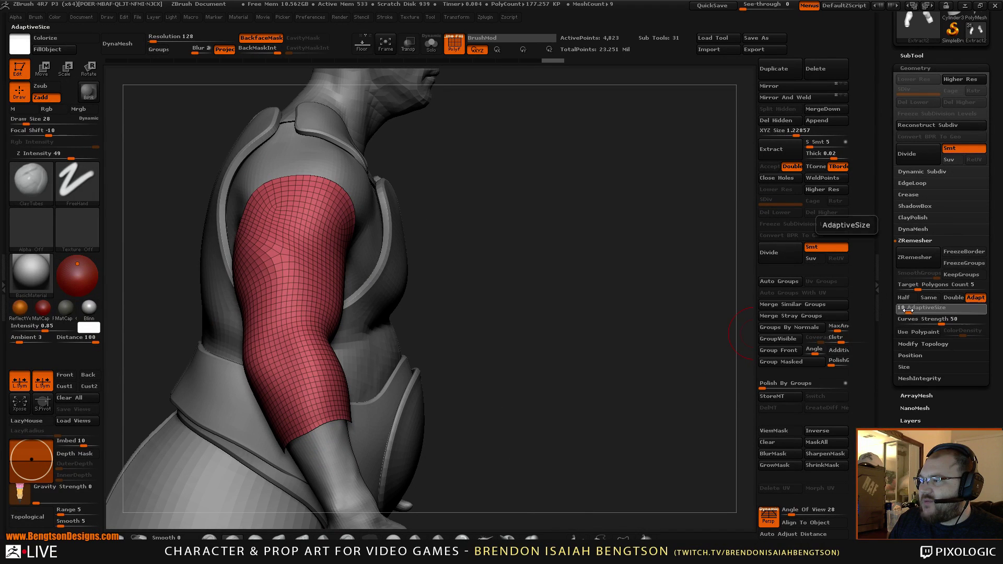
{"action": "left_click_drag", "start_coordinate": [915, 313], "coordinate": [904, 311]}
{"action": "left_click_drag", "start_coordinate": [470, 261], "coordinate": [259, 255]}
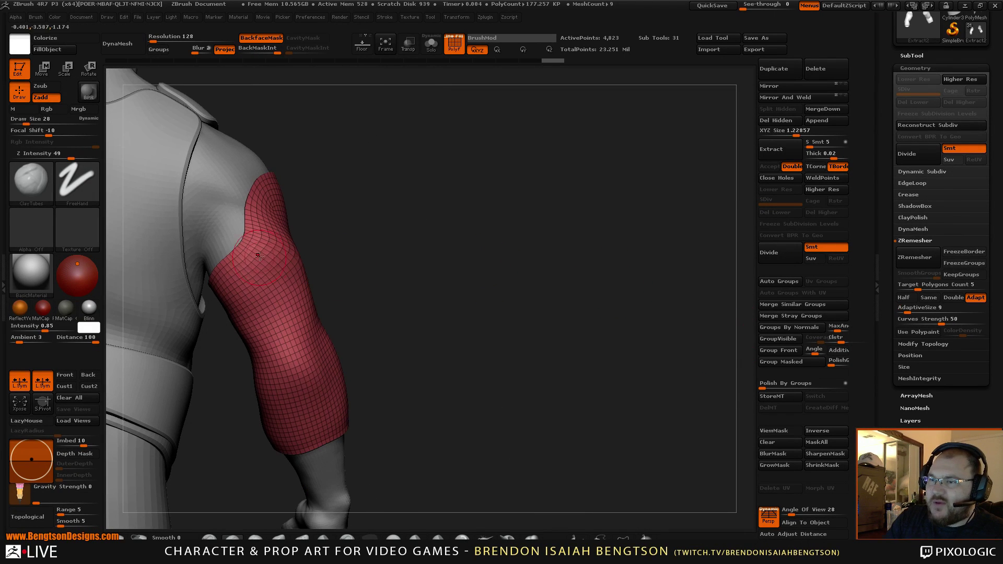
{"action": "left_click_drag", "start_coordinate": [453, 319], "coordinate": [535, 341]}
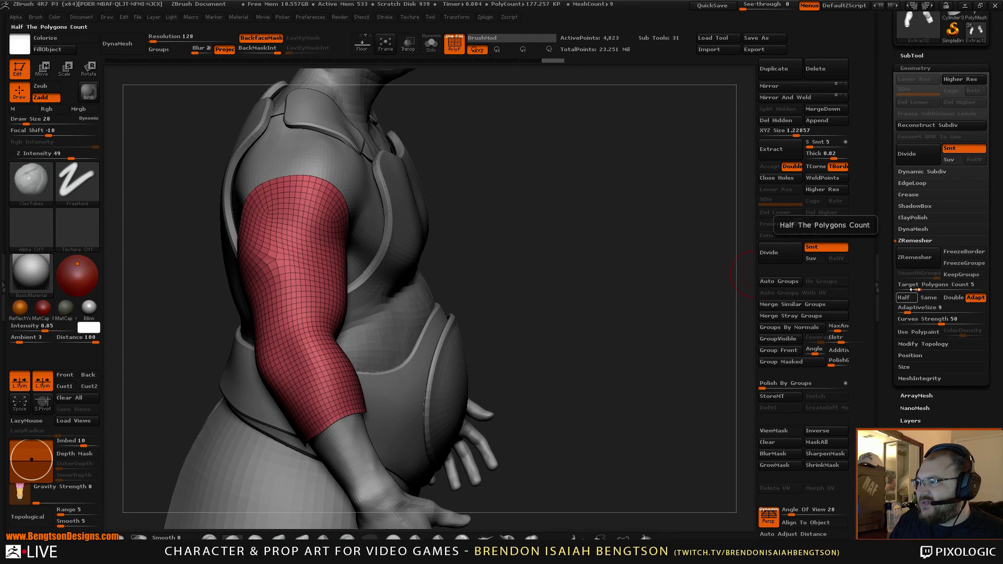
{"action": "left_click", "coordinate": [918, 258]}
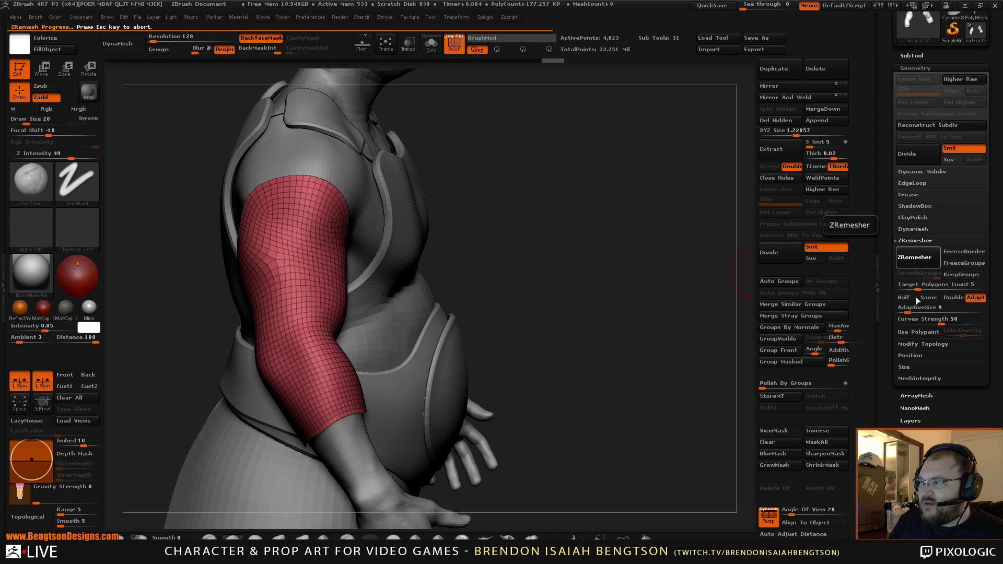
{"action": "left_click_drag", "start_coordinate": [575, 303], "coordinate": [606, 303]}
{"action": "left_click_drag", "start_coordinate": [324, 325], "coordinate": [730, 201], "text": "alt"}
{"action": "left_click_drag", "start_coordinate": [721, 269], "coordinate": [736, 216]}
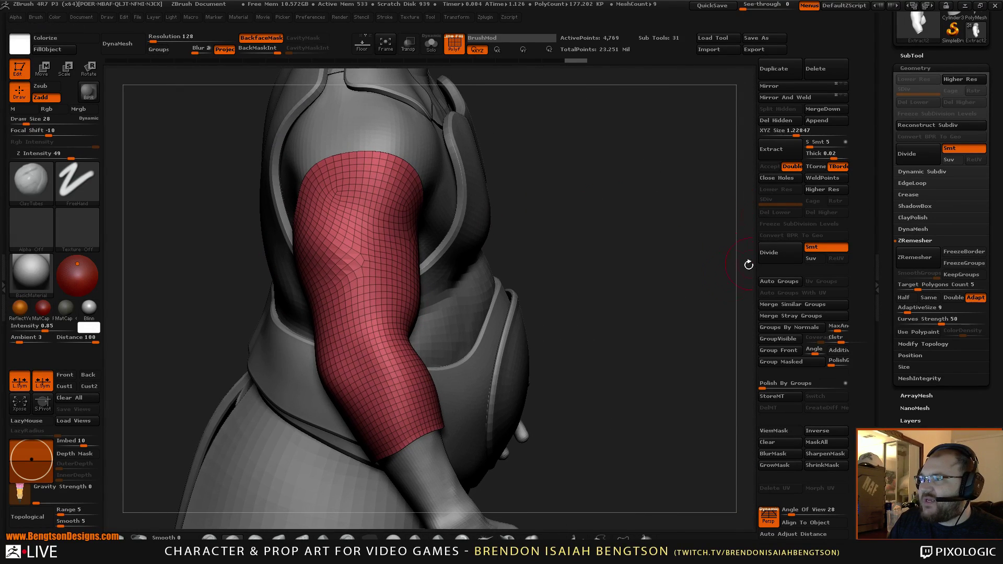
{"action": "left_click_drag", "start_coordinate": [748, 265], "coordinate": [757, 245]}
Set the Panel Loops Elevation to -100 and generate panel loops on the arm sleeves.
{"action": "left_click", "coordinate": [911, 183]}
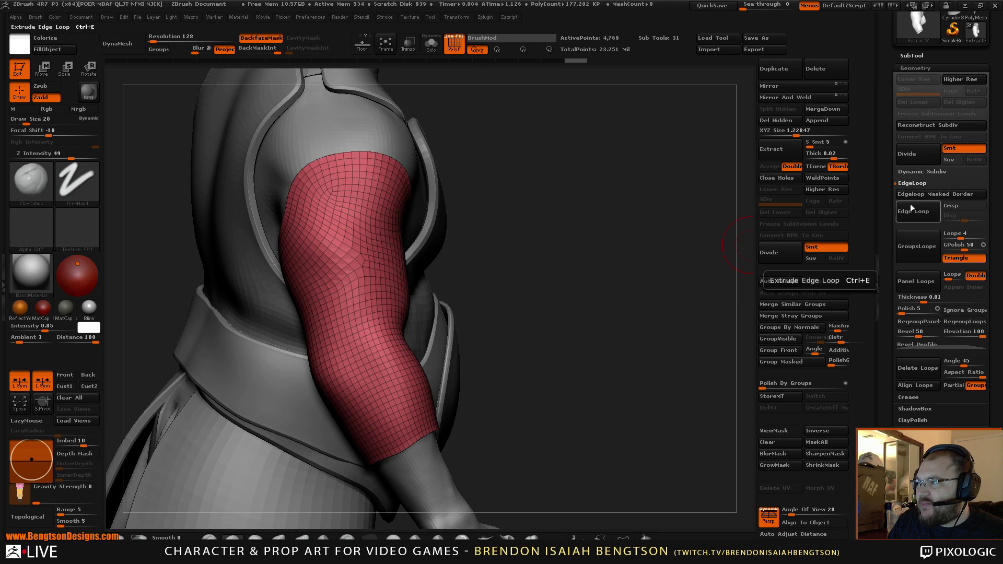
{"action": "mouse_move", "coordinate": [606, 289]}
{"action": "left_mouse_down"}
{"action": "mouse_move", "coordinate": [682, 336]}
{"action": "mouse_move", "coordinate": [632, 284]}
{"action": "mouse_move", "coordinate": [554, 245]}
{"action": "left_mouse_up"}
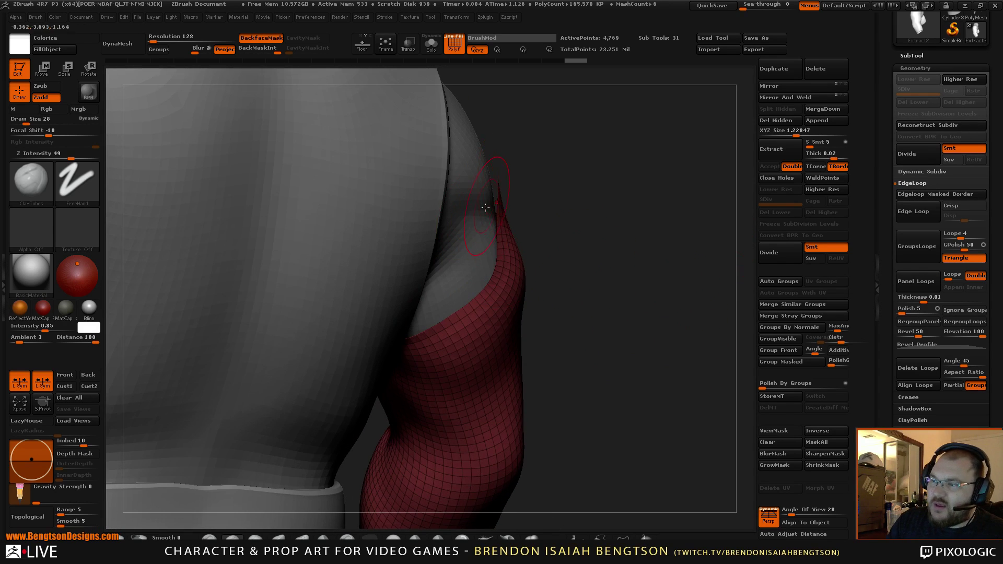
{"action": "left_click_drag", "start_coordinate": [522, 217], "coordinate": [726, 302]}
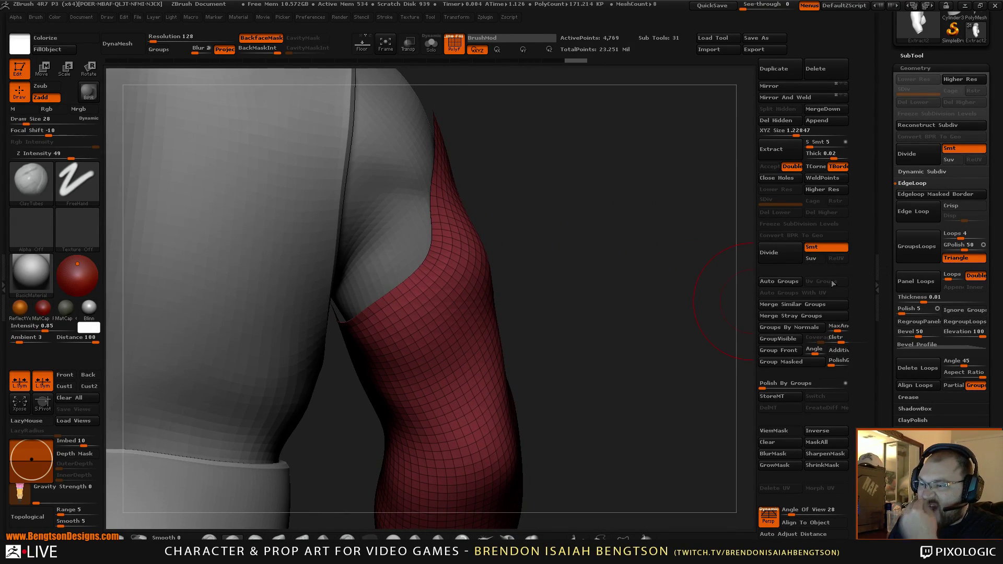
{"action": "left_click_drag", "start_coordinate": [637, 327], "coordinate": [732, 214]}
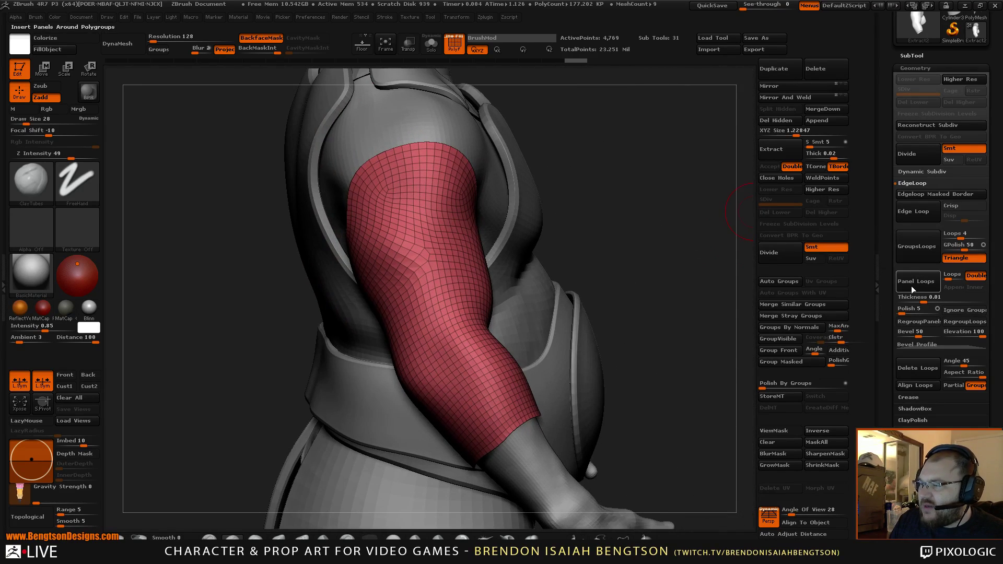
{"action": "left_click_drag", "start_coordinate": [686, 293], "coordinate": [767, 230]}
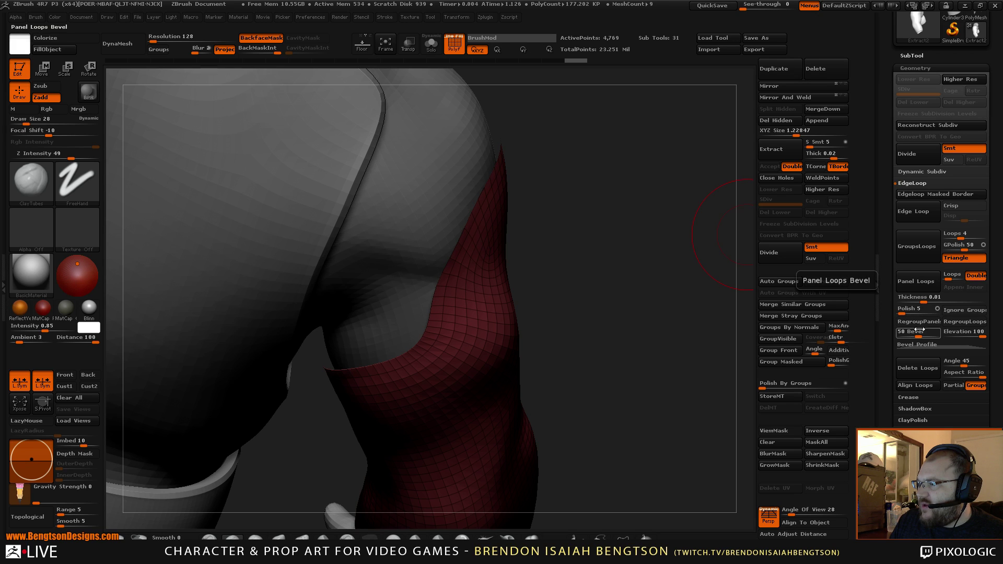
{"action": "left_click", "coordinate": [957, 333]}
{"action": "type", "text": "-100"}
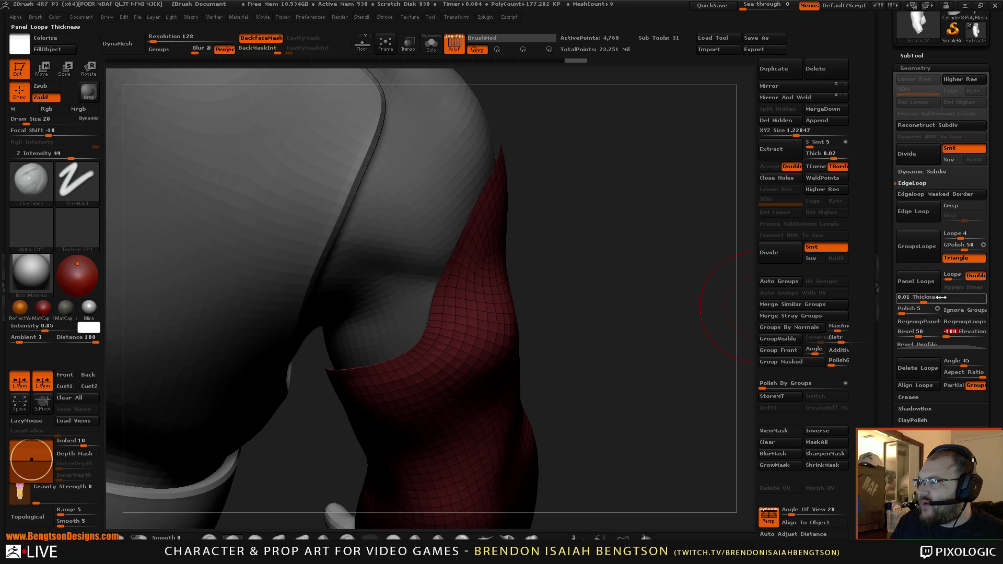
{"action": "left_click", "coordinate": [914, 282]}
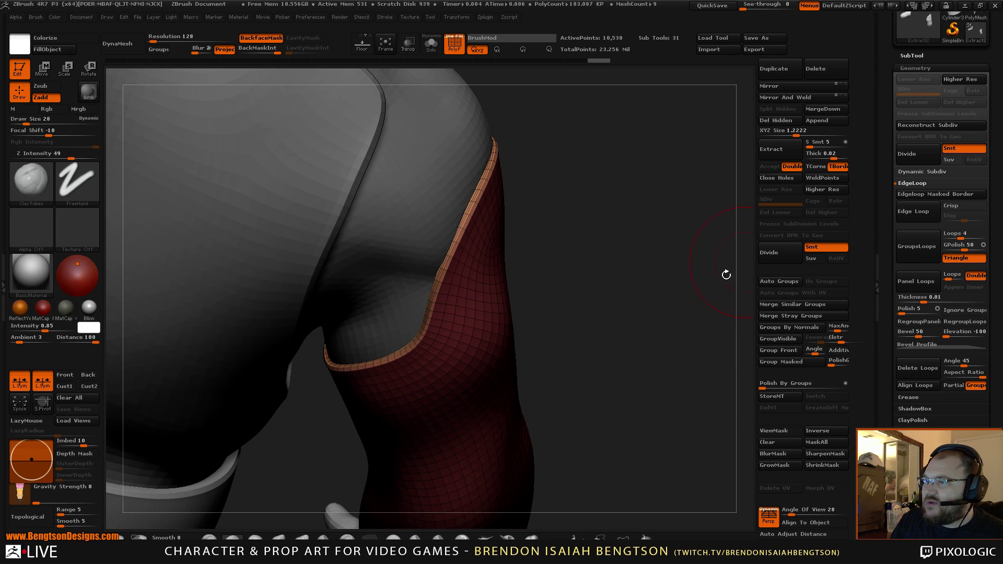
Isolate the sleeve subtool in Solo mode and undo its panel loops.
{"action": "mouse_move", "coordinate": [651, 352]}
{"action": "left_mouse_down"}
{"action": "mouse_move", "coordinate": [645, 313]}
{"action": "mouse_move", "coordinate": [611, 286]}
{"action": "mouse_move", "coordinate": [550, 278]}
{"action": "mouse_move", "coordinate": [486, 246]}
{"action": "mouse_move", "coordinate": [459, 287]}
{"action": "mouse_move", "coordinate": [475, 266]}
{"action": "mouse_move", "coordinate": [376, 215]}
{"action": "mouse_move", "coordinate": [524, 273]}
{"action": "mouse_move", "coordinate": [635, 358]}
{"action": "mouse_move", "coordinate": [677, 416]}
{"action": "mouse_move", "coordinate": [663, 342]}
{"action": "mouse_move", "coordinate": [691, 396]}
{"action": "mouse_move", "coordinate": [657, 328]}
{"action": "mouse_move", "coordinate": [651, 371]}
{"action": "left_mouse_up"}
{"action": "key", "text": "alt+s"}
{"action": "key", "text": "ctrl+z"}
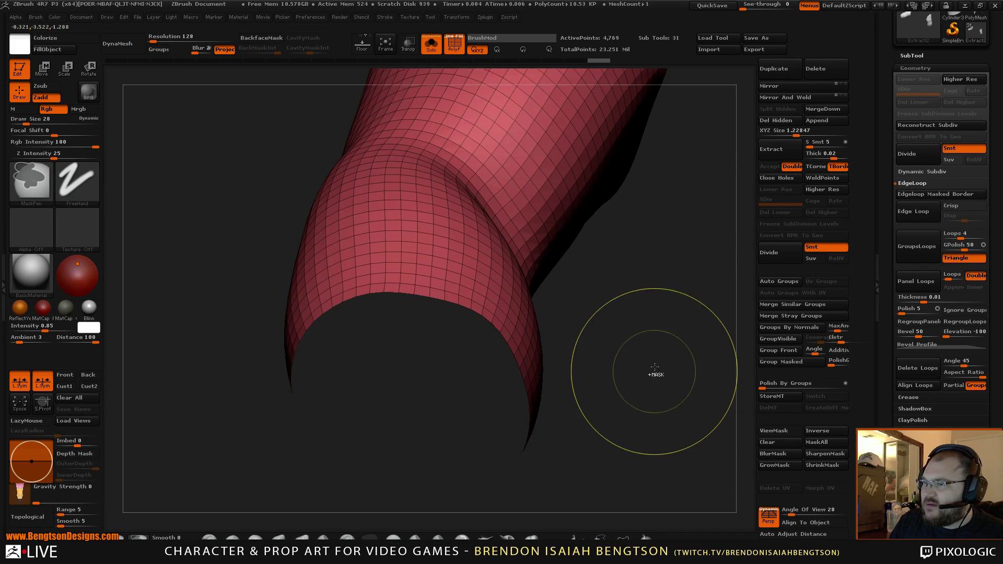
Set the Panel Loops Bevel to 17, generate the sleeve's panel loops again, and leave Solo mode.
{"action": "left_click_drag", "start_coordinate": [918, 332], "coordinate": [907, 334]}
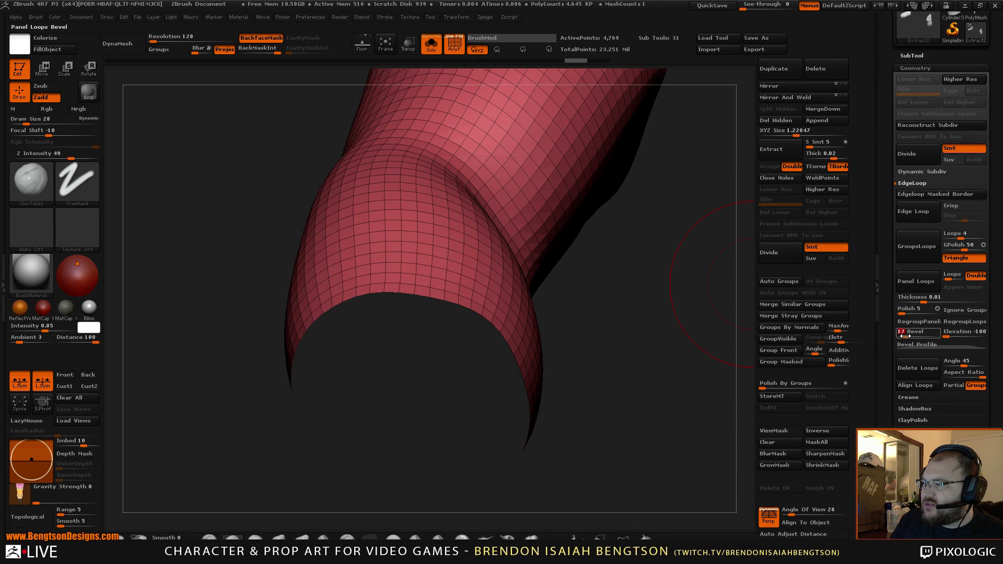
{"action": "left_click", "coordinate": [915, 281]}
{"action": "left_click_drag", "start_coordinate": [625, 405], "coordinate": [591, 362]}
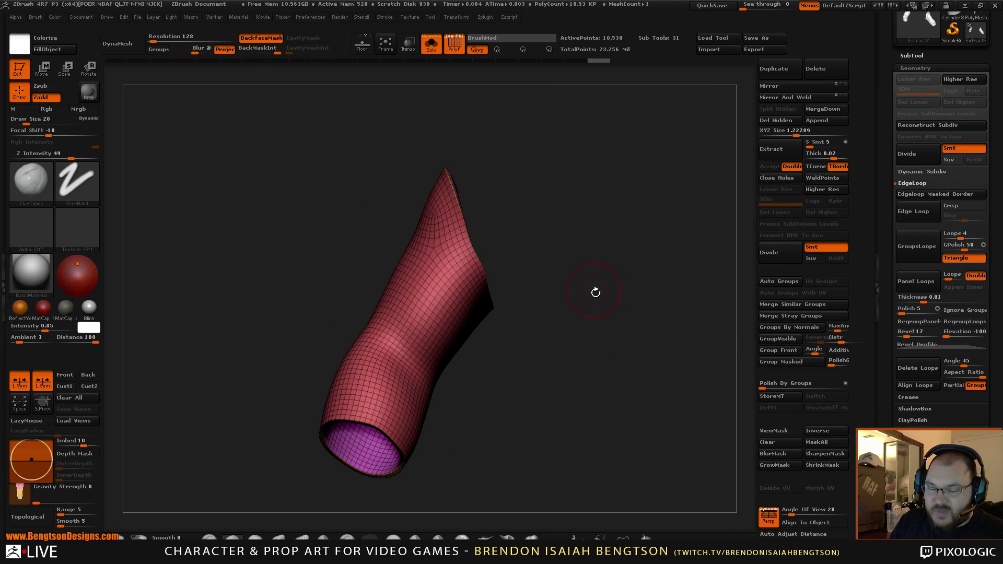
{"action": "key", "text": "ctrl+alt+shift+s"}
{"action": "key", "text": "f"}
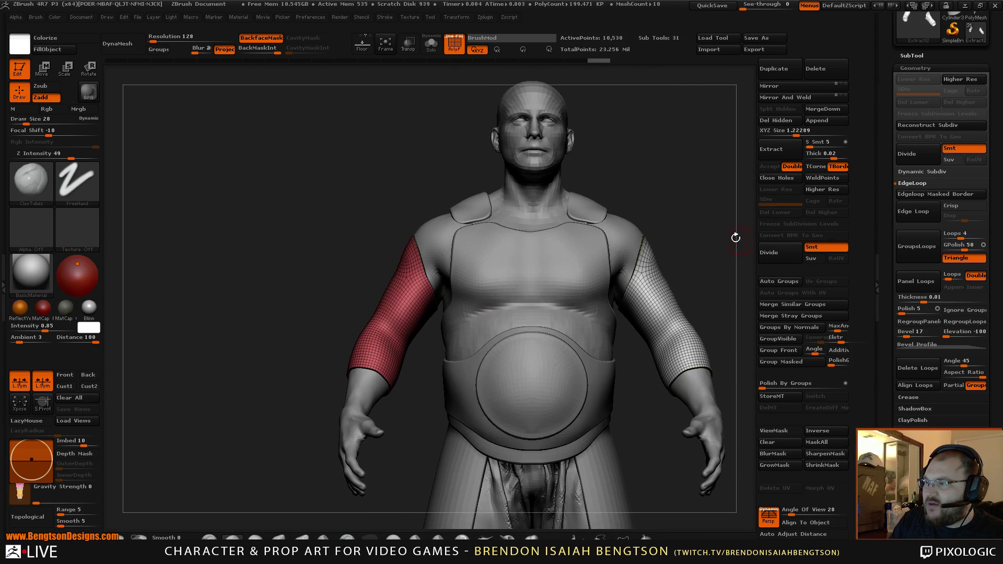
{"action": "left_click_drag", "start_coordinate": [640, 193], "coordinate": [672, 230]}
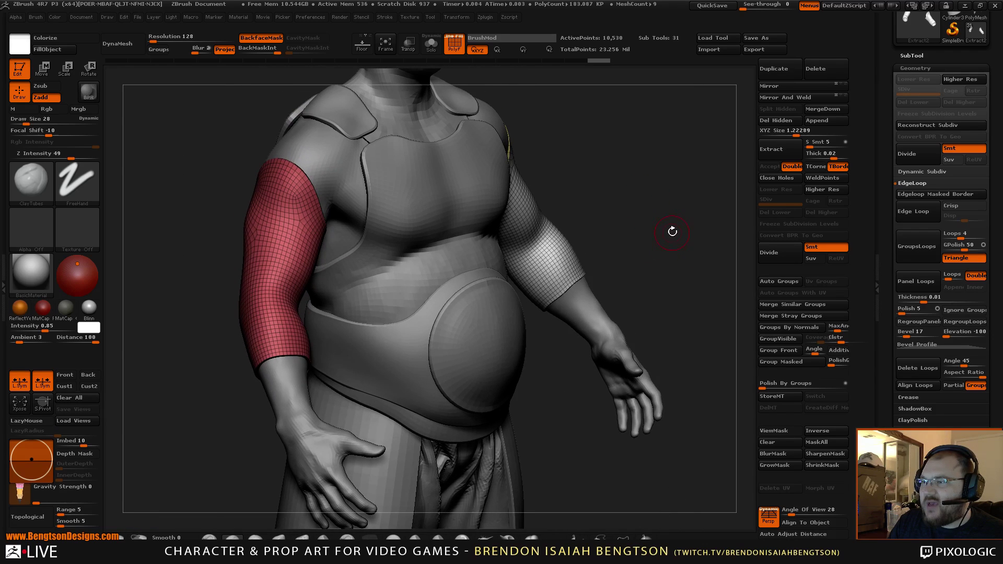
Make the hidden forearm bracers subtool Extract10 visible and view it on the whole character.
{"action": "left_click", "coordinate": [912, 59]}
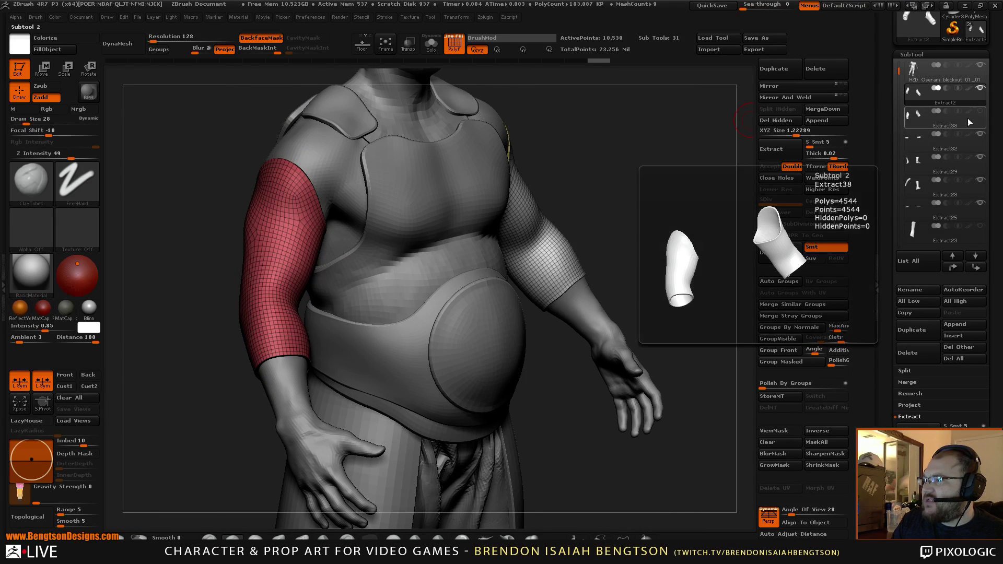
{"action": "left_click_drag", "start_coordinate": [899, 75], "coordinate": [902, 99]}
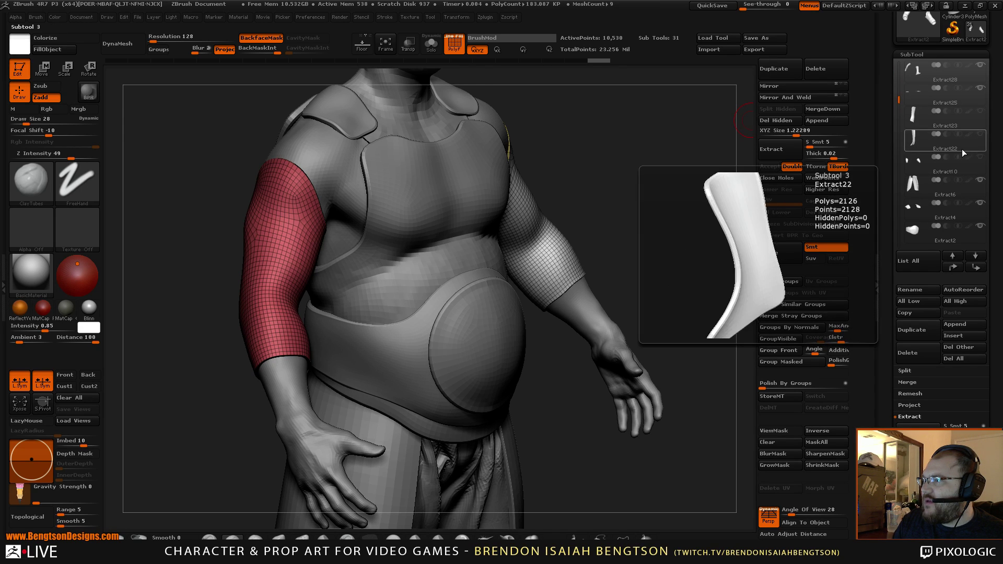
{"action": "mouse_move", "coordinate": [933, 165]}
{"action": "left_click", "coordinate": [979, 158]}
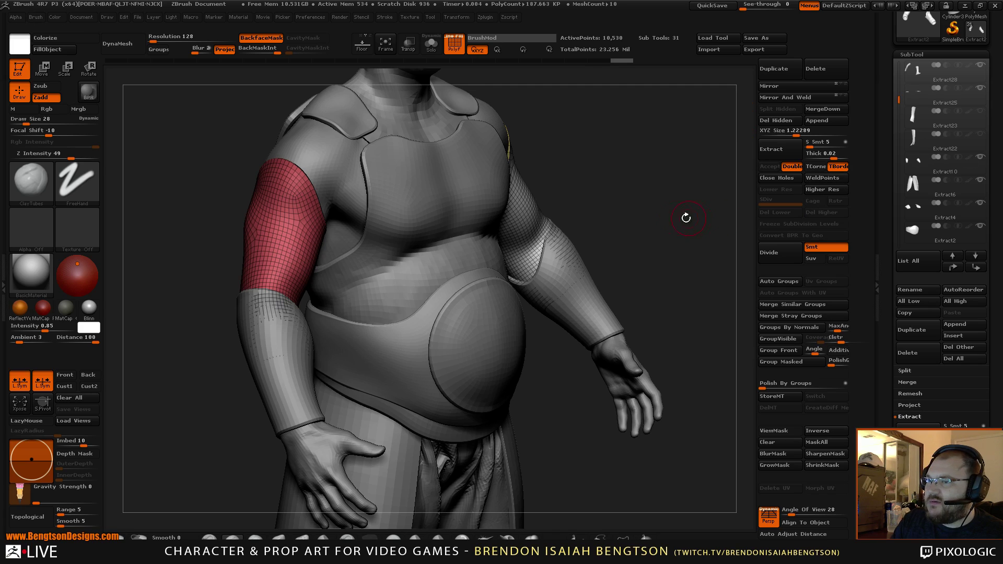
{"action": "left_click_drag", "start_coordinate": [685, 217], "coordinate": [683, 258]}
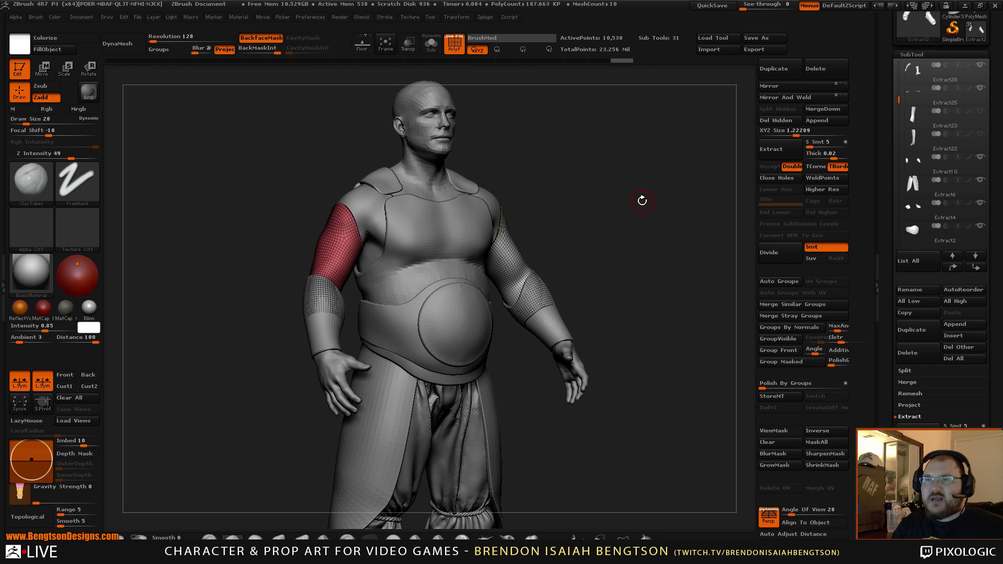
{"action": "mouse_move", "coordinate": [622, 256]}
{"action": "left_mouse_down"}
{"action": "mouse_move", "coordinate": [646, 262]}
{"action": "mouse_move", "coordinate": [630, 264]}
{"action": "mouse_move", "coordinate": [630, 241]}
{"action": "mouse_move", "coordinate": [612, 257]}
{"action": "left_mouse_up"}
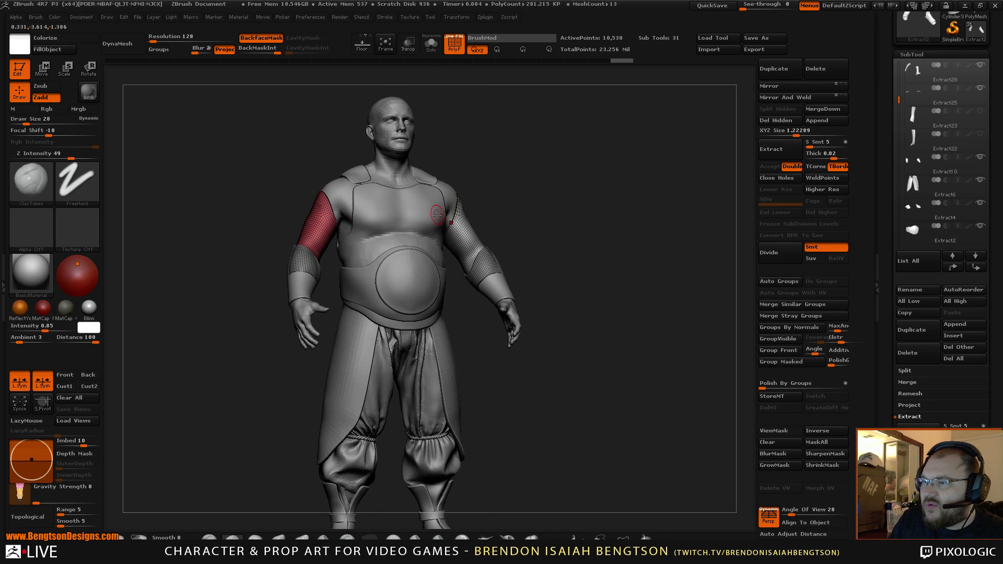
Set the brush Draw Size to 86 and compare the blockout with the concept image through the see-through window.
{"action": "key", "text": "space"}
{"action": "left_click_drag", "start_coordinate": [436, 214], "coordinate": [455, 214]}
{"action": "mouse_move", "coordinate": [624, 280]}
{"action": "left_mouse_down"}
{"action": "mouse_move", "coordinate": [606, 282]}
{"action": "mouse_move", "coordinate": [621, 292]}
{"action": "mouse_move", "coordinate": [610, 299]}
{"action": "mouse_move", "coordinate": [616, 279]}
{"action": "mouse_move", "coordinate": [605, 316]}
{"action": "left_mouse_up"}
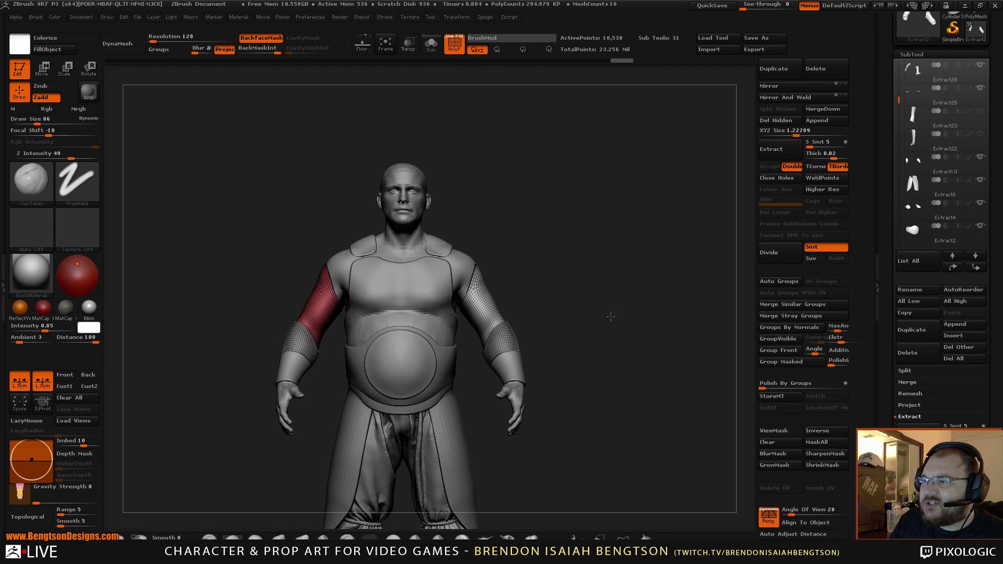
{"action": "left_click_drag", "start_coordinate": [753, 6], "coordinate": [761, 15]}
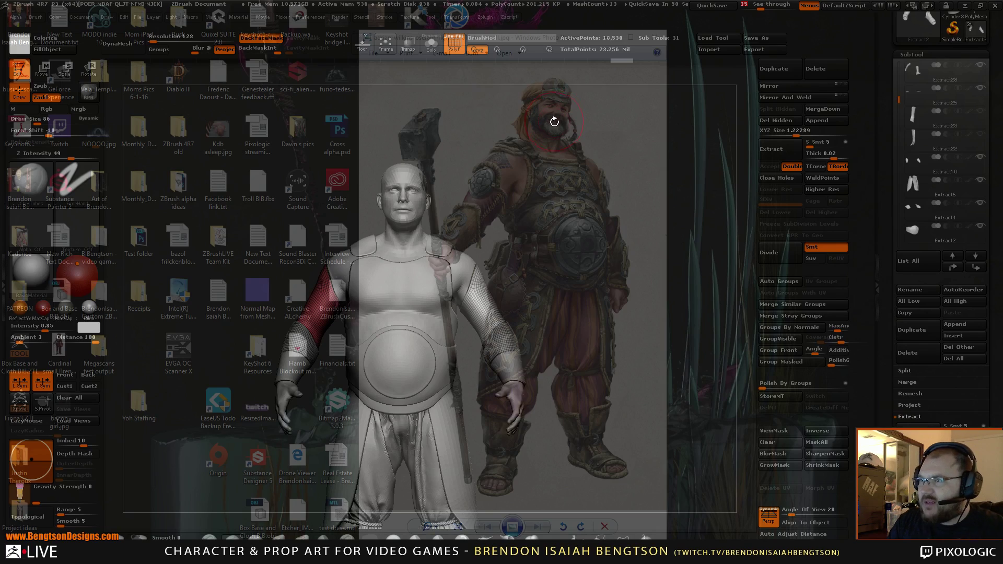
{"action": "left_click", "coordinate": [744, 4]}
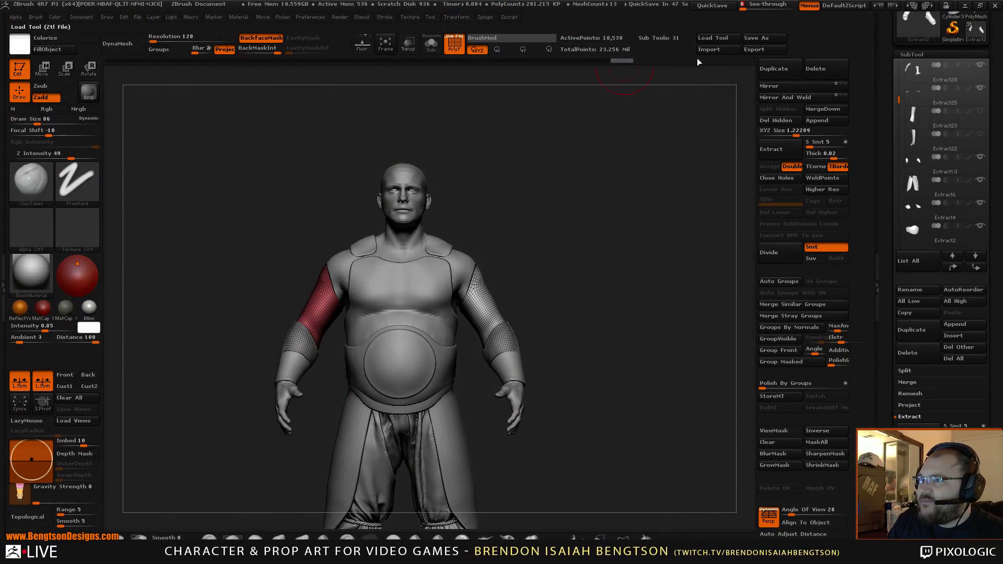
Select the pants subtool and review it with the surrounding leg pieces from the front and three-quarter angles.
{"action": "left_click_drag", "start_coordinate": [606, 183], "coordinate": [624, 196], "text": "alt"}
{"action": "left_click_drag", "start_coordinate": [657, 161], "coordinate": [621, 215], "text": "alt"}
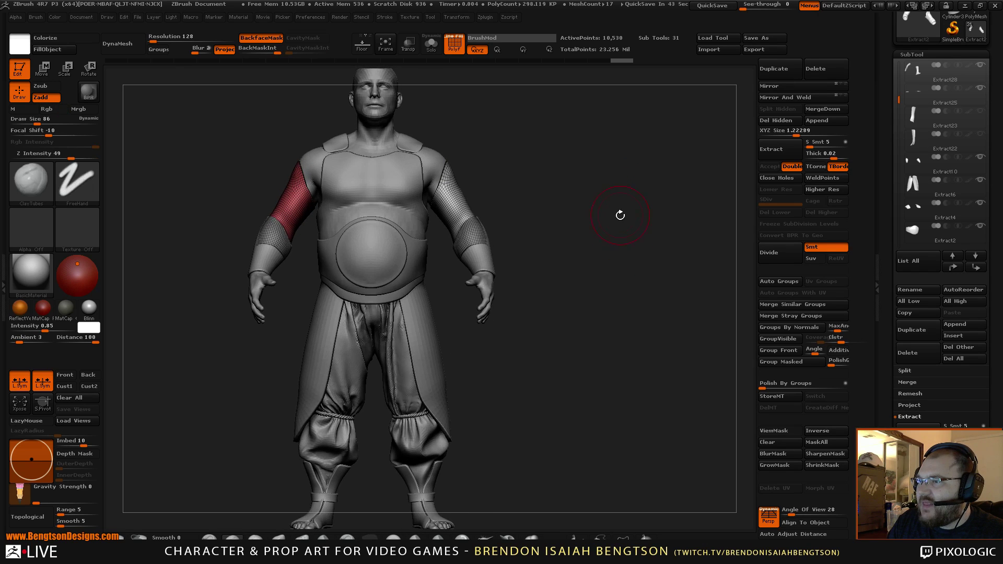
{"action": "left_click_drag", "start_coordinate": [621, 263], "coordinate": [642, 196], "text": "alt"}
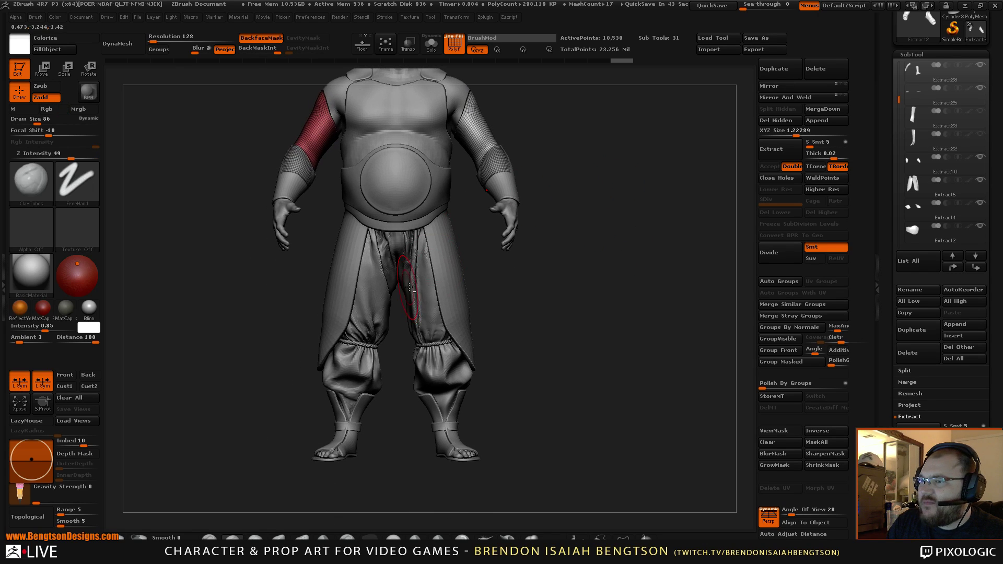
{"action": "left_click", "coordinate": [409, 287], "text": "alt"}
{"action": "left_click_drag", "start_coordinate": [548, 257], "coordinate": [586, 284]}
{"action": "key", "text": "f"}
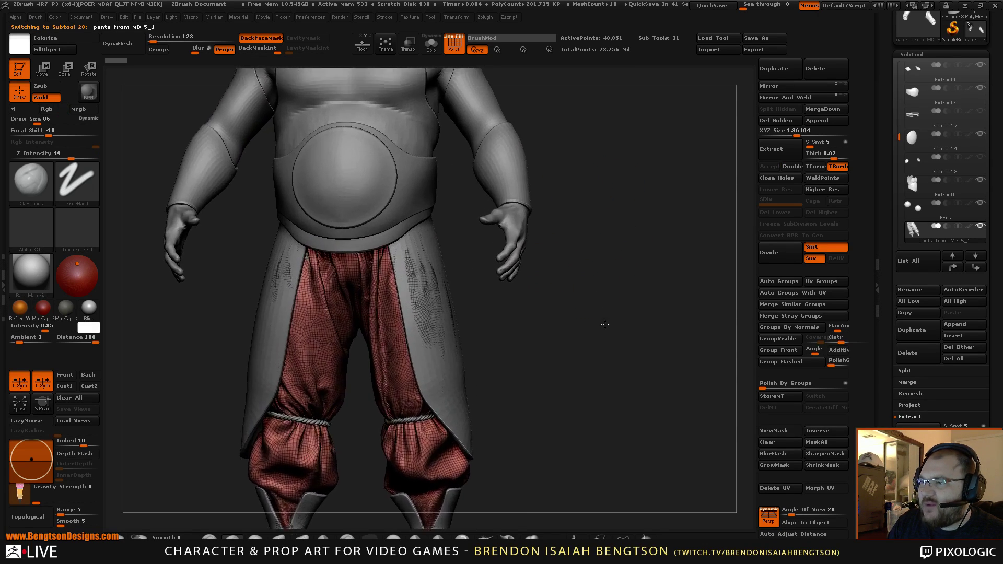
{"action": "mouse_move", "coordinate": [605, 324]}
{"action": "left_mouse_down", "text": "alt"}
{"action": "mouse_move", "coordinate": [627, 230]}
{"action": "mouse_move", "coordinate": [634, 238]}
{"action": "mouse_move", "coordinate": [609, 201]}
{"action": "mouse_move", "coordinate": [616, 267]}
{"action": "mouse_move", "coordinate": [584, 252]}
{"action": "mouse_move", "coordinate": [601, 268]}
{"action": "mouse_move", "coordinate": [593, 237]}
{"action": "mouse_move", "coordinate": [500, 288]}
{"action": "left_mouse_up", "text": "alt"}
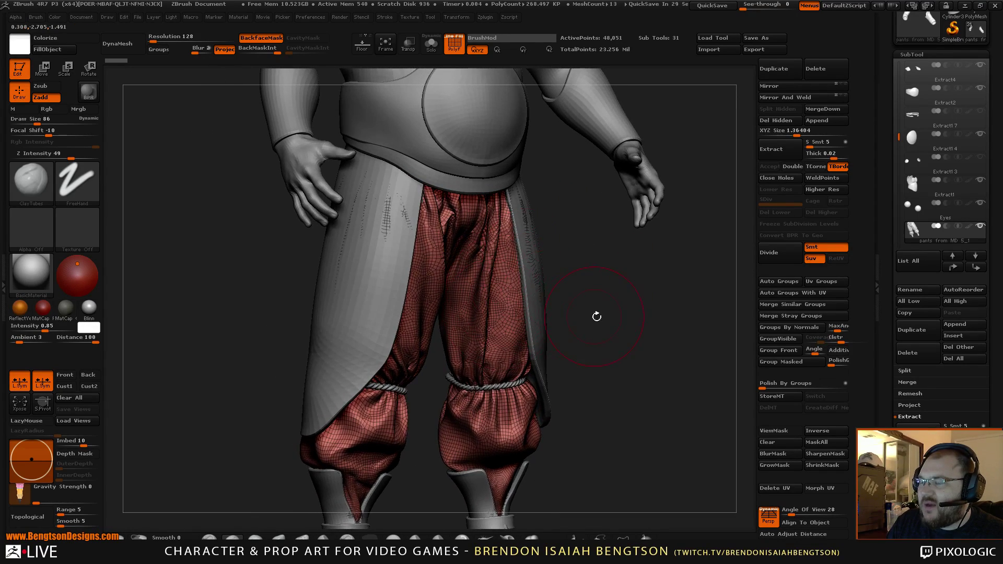
{"action": "left_click_drag", "start_coordinate": [596, 316], "coordinate": [593, 309]}
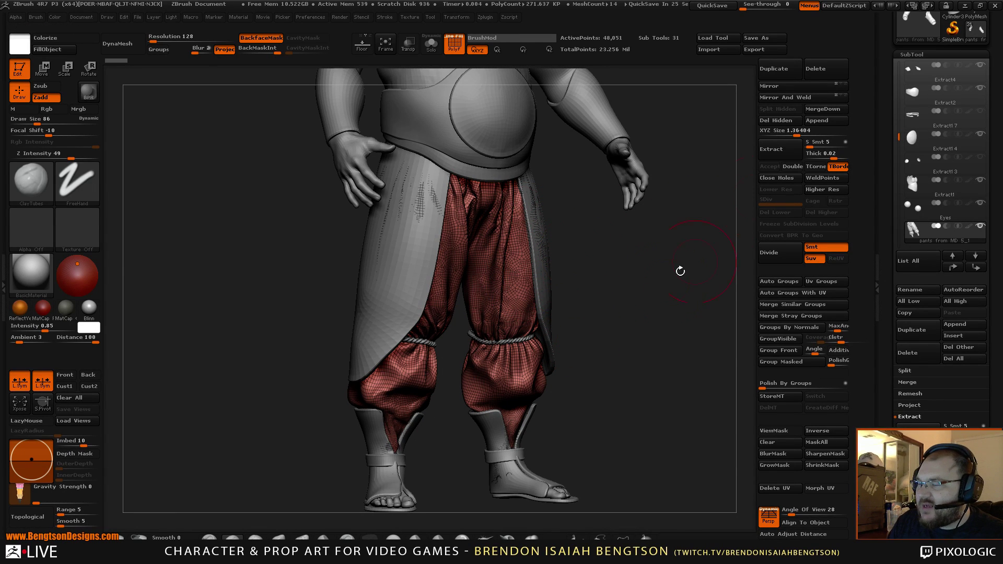
{"action": "left_click_drag", "start_coordinate": [632, 283], "coordinate": [592, 296]}
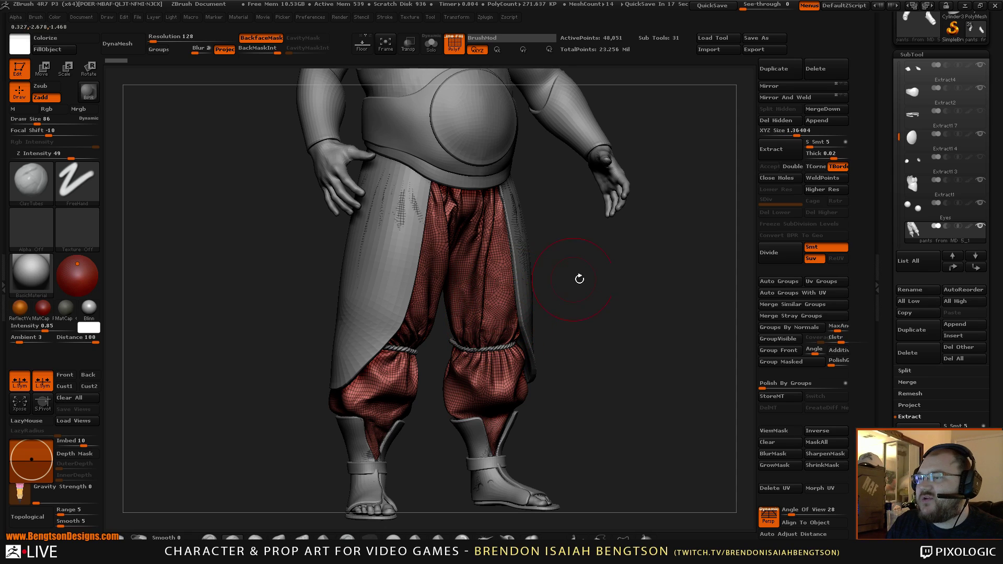
{"action": "left_click_drag", "start_coordinate": [605, 300], "coordinate": [548, 304]}
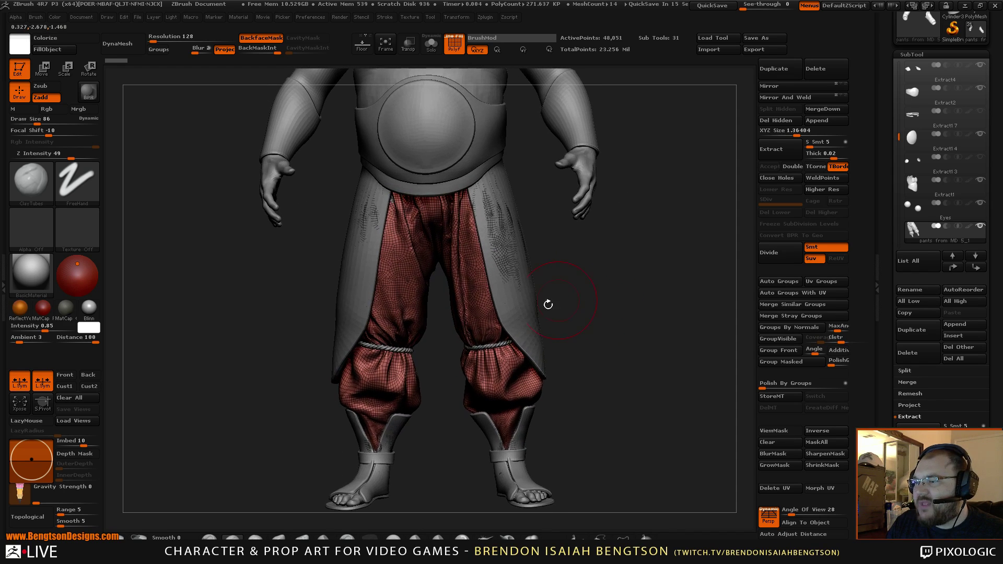
Return to the upper body and select the base body subtool HZD Oseram blockout 01_01.
{"action": "mouse_move", "coordinate": [591, 279]}
{"action": "left_mouse_down"}
{"action": "mouse_move", "coordinate": [587, 329]}
{"action": "mouse_move", "coordinate": [597, 246]}
{"action": "mouse_move", "coordinate": [617, 284]}
{"action": "mouse_move", "coordinate": [620, 258]}
{"action": "mouse_move", "coordinate": [580, 226]}
{"action": "mouse_move", "coordinate": [495, 201]}
{"action": "mouse_move", "coordinate": [537, 237]}
{"action": "mouse_move", "coordinate": [517, 214]}
{"action": "left_mouse_up"}
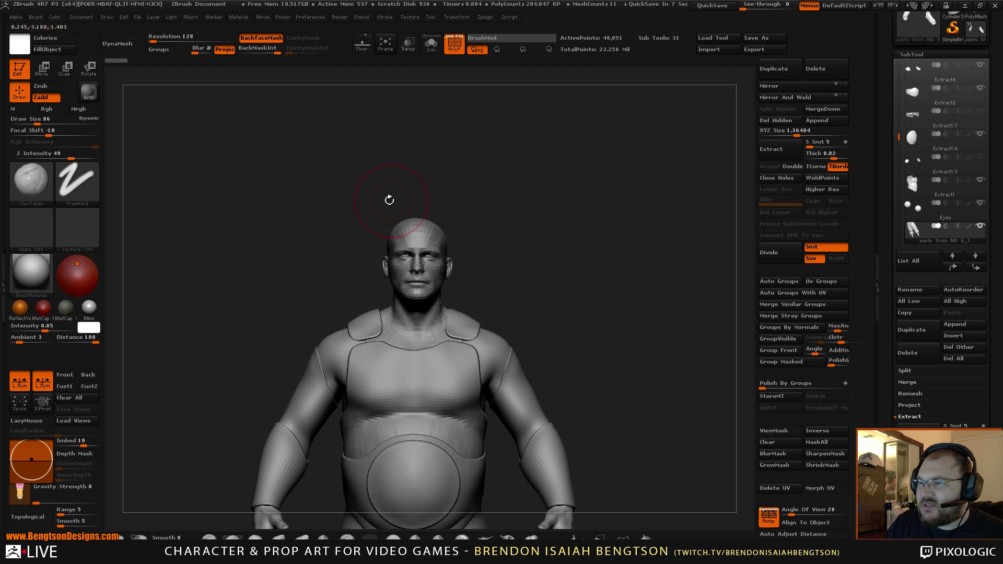
{"action": "mouse_move", "coordinate": [340, 174]}
{"action": "left_mouse_down", "text": "ctrl"}
{"action": "mouse_move", "coordinate": [376, 249]}
{"action": "mouse_move", "coordinate": [488, 303]}
{"action": "mouse_move", "coordinate": [537, 252]}
{"action": "mouse_move", "coordinate": [580, 287]}
{"action": "mouse_move", "coordinate": [541, 264]}
{"action": "mouse_move", "coordinate": [525, 268]}
{"action": "mouse_move", "coordinate": [560, 286]}
{"action": "mouse_move", "coordinate": [557, 259]}
{"action": "mouse_move", "coordinate": [569, 273]}
{"action": "mouse_move", "coordinate": [586, 256]}
{"action": "left_mouse_up", "text": "ctrl"}
{"action": "left_click", "coordinate": [491, 258], "text": "alt"}
{"action": "left_click", "coordinate": [548, 291], "text": "alt"}
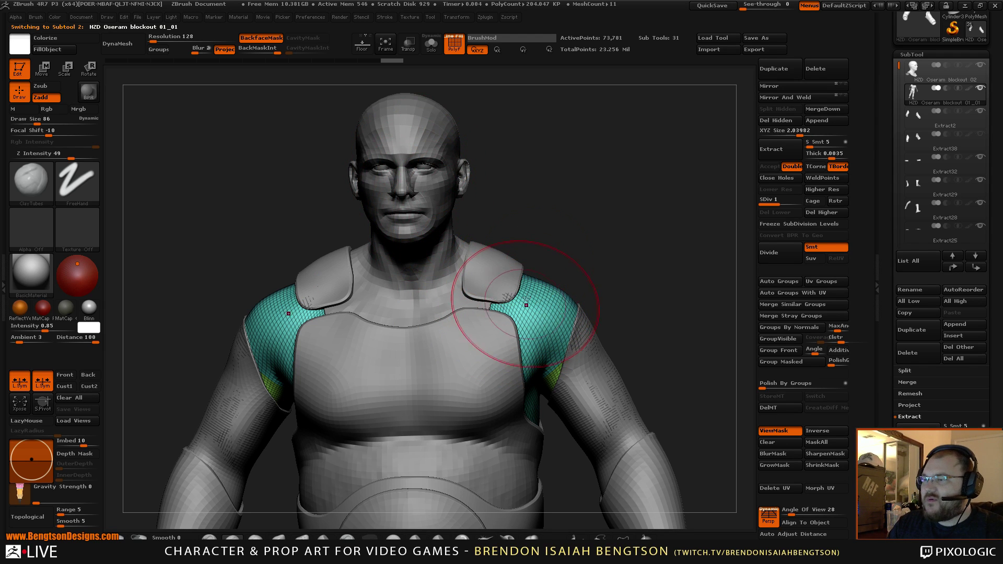
Select the head subtool HZD Oseram blockout 02, set it to subdivision level 4 and hide the polyframe.
{"action": "left_click_drag", "start_coordinate": [575, 277], "coordinate": [598, 297]}
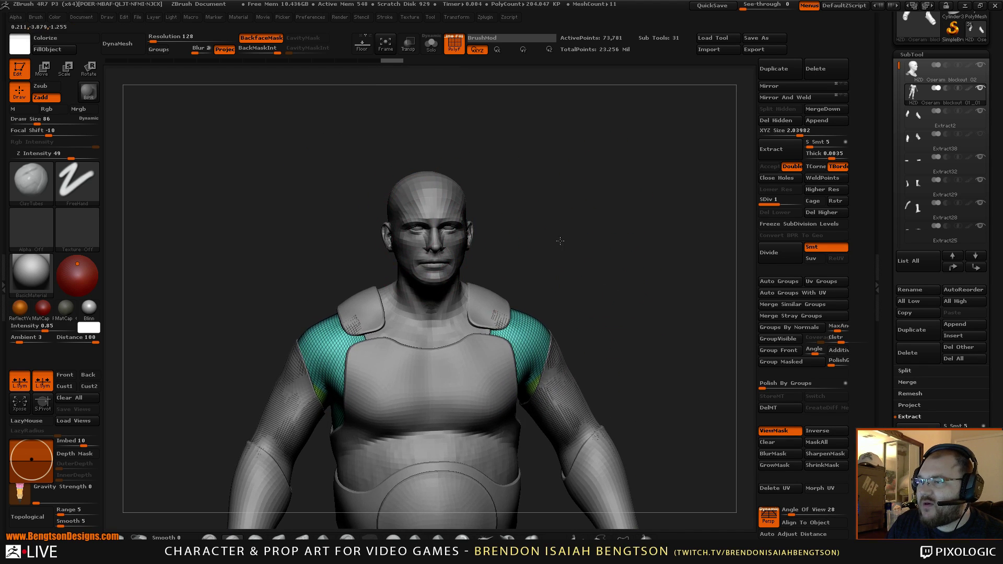
{"action": "left_click_drag", "start_coordinate": [559, 235], "coordinate": [554, 280], "text": "alt"}
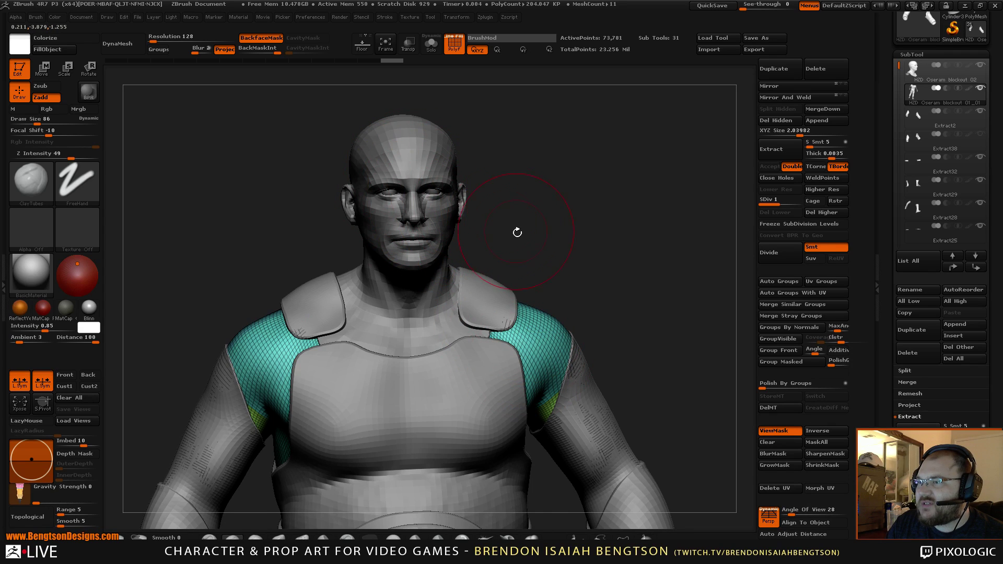
{"action": "left_click_drag", "start_coordinate": [517, 230], "coordinate": [511, 183]}
{"action": "left_click", "coordinate": [442, 295], "text": "alt"}
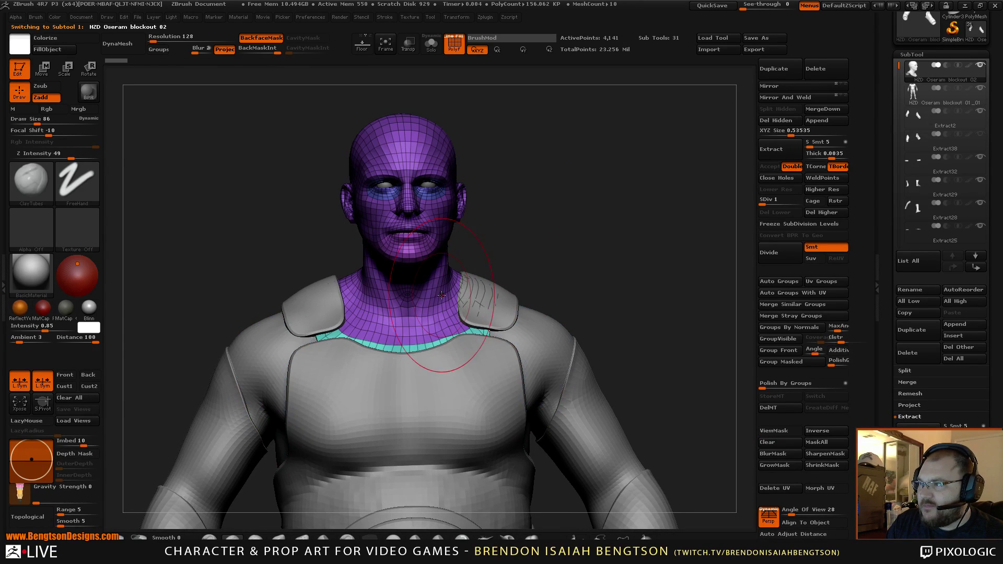
{"action": "left_click", "coordinate": [782, 199]}
{"action": "key", "text": "shift+f"}
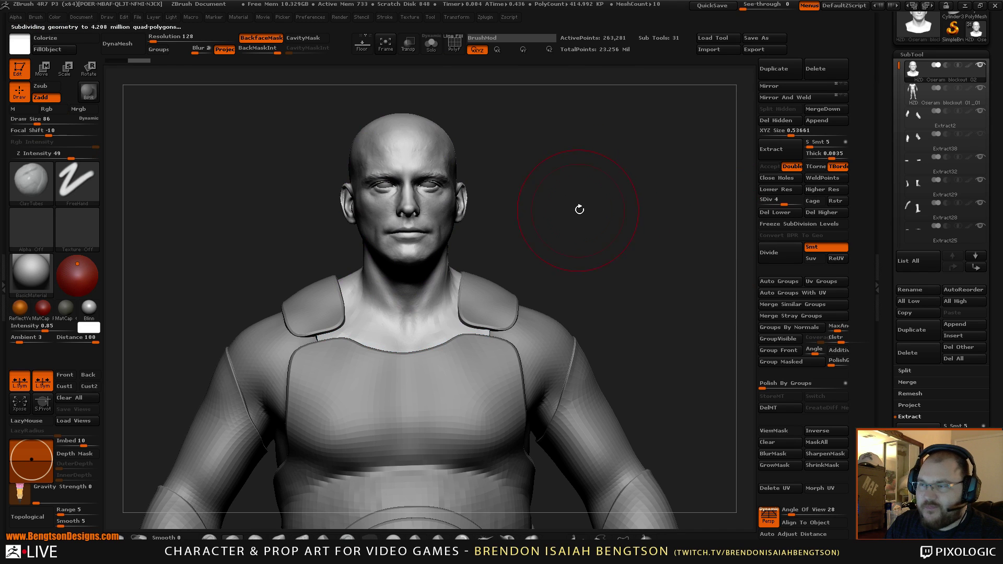
Return the head subtool to subdivision level 1 and view it from the front.
{"action": "left_click_drag", "start_coordinate": [580, 209], "coordinate": [611, 197]}
{"action": "left_click_drag", "start_coordinate": [773, 203], "coordinate": [613, 288]}
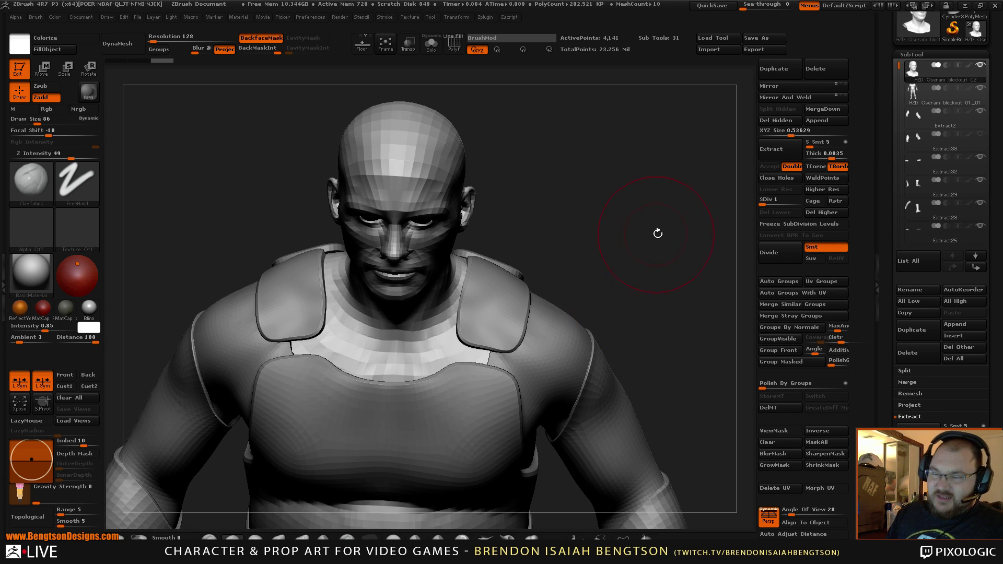
{"action": "left_click_drag", "start_coordinate": [663, 242], "coordinate": [618, 275]}
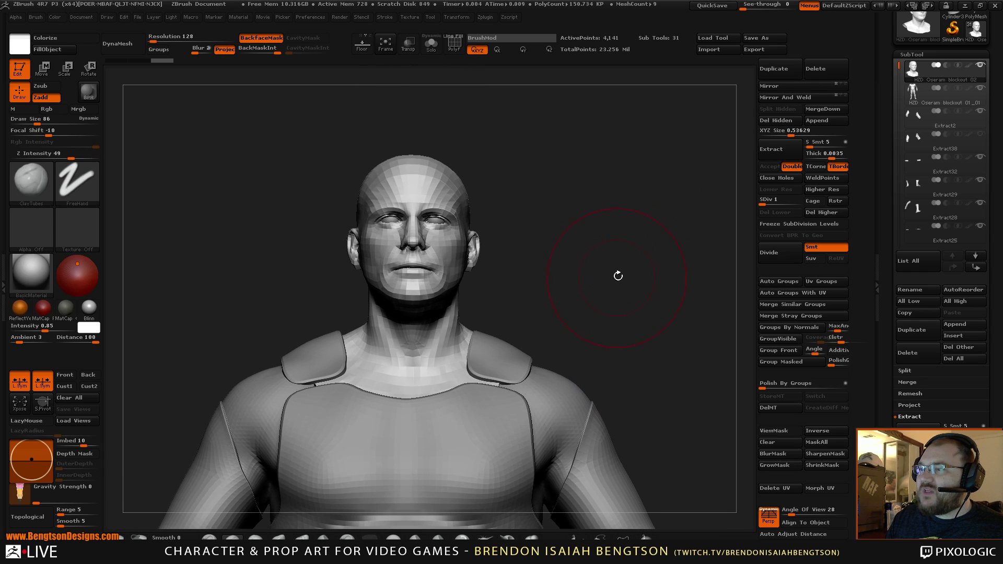
Mask the neck and collar area of the head subtool, leaving the head itself unmasked.
{"action": "mouse_move", "coordinate": [306, 137]}
{"action": "left_mouse_down", "text": "ctrl"}
{"action": "mouse_move", "coordinate": [500, 321]}
{"action": "mouse_move", "coordinate": [496, 307]}
{"action": "left_mouse_up", "text": "ctrl"}
{"action": "mouse_move", "coordinate": [543, 261]}
{"action": "left_mouse_down"}
{"action": "mouse_move", "coordinate": [600, 271]}
{"action": "mouse_move", "coordinate": [573, 293]}
{"action": "left_mouse_up"}
{"action": "left_click", "coordinate": [556, 351], "text": "ctrl"}
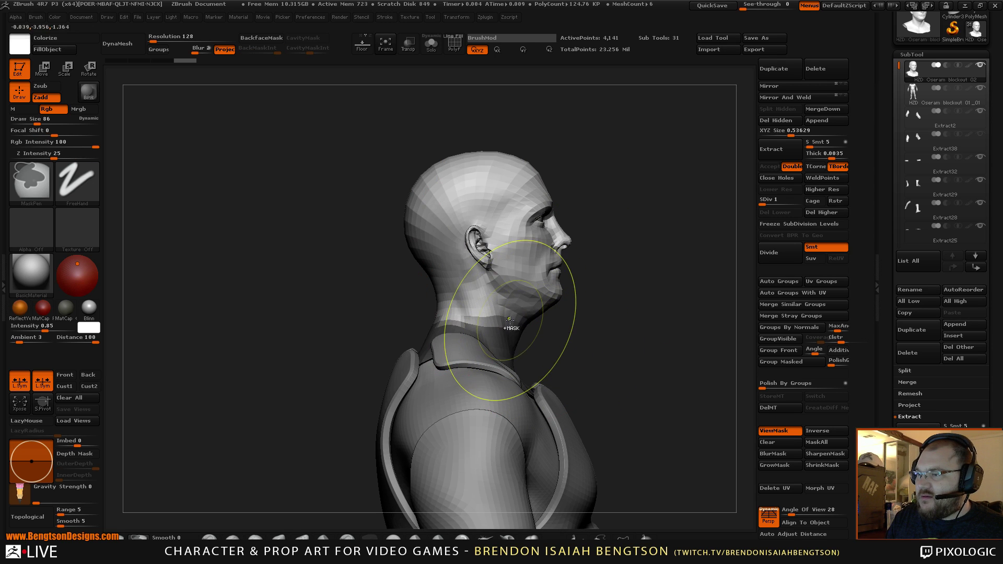
{"action": "mouse_move", "coordinate": [549, 326]}
{"action": "left_mouse_down"}
{"action": "mouse_move", "coordinate": [517, 316]}
{"action": "mouse_move", "coordinate": [551, 310]}
{"action": "left_mouse_up"}
Place a Scale transpose line from the chin to the crown and duplicate the head subtool.
{"action": "key", "text": "e"}
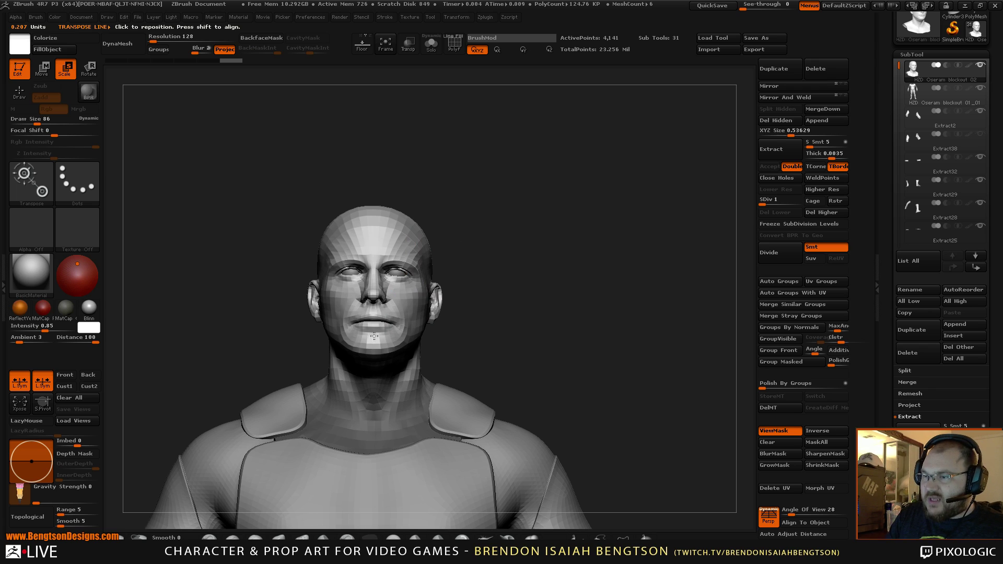
{"action": "left_click_drag", "start_coordinate": [372, 355], "coordinate": [374, 207]}
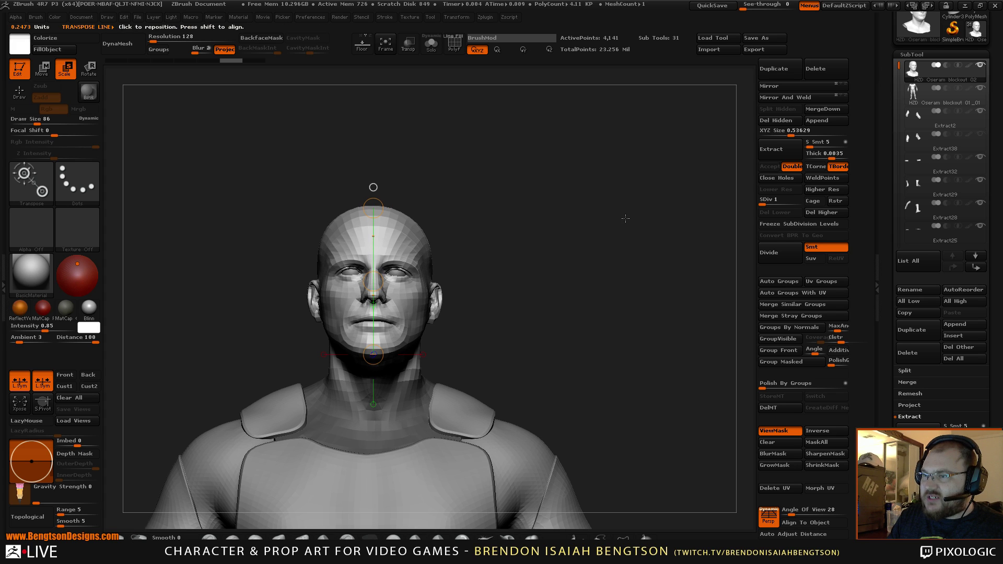
{"action": "left_click", "coordinate": [913, 330]}
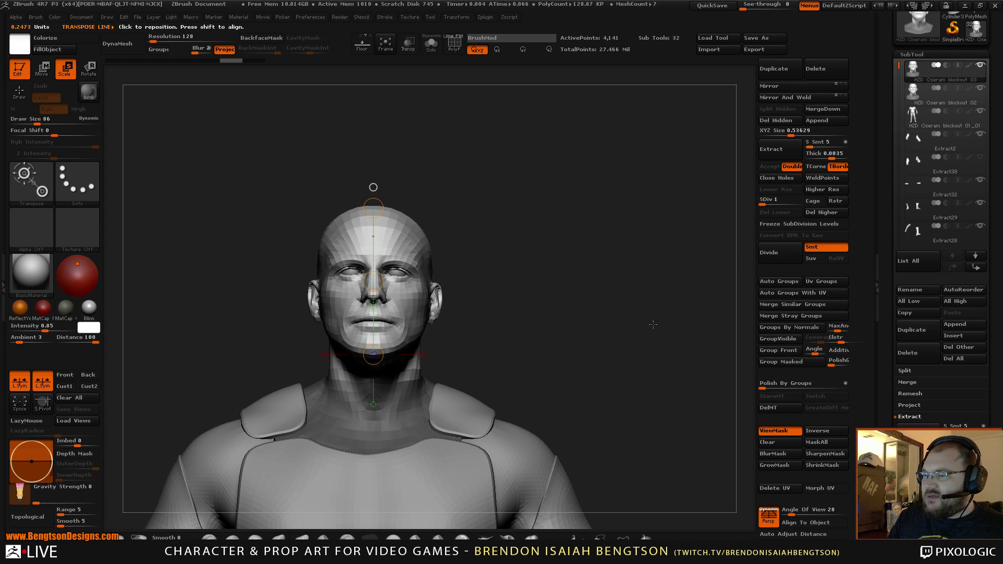
Scale the unmasked head up slightly from the chin, using transparency to compare it with the duplicate, and return to Draw mode.
{"action": "key", "text": "ctrl+shift+t"}
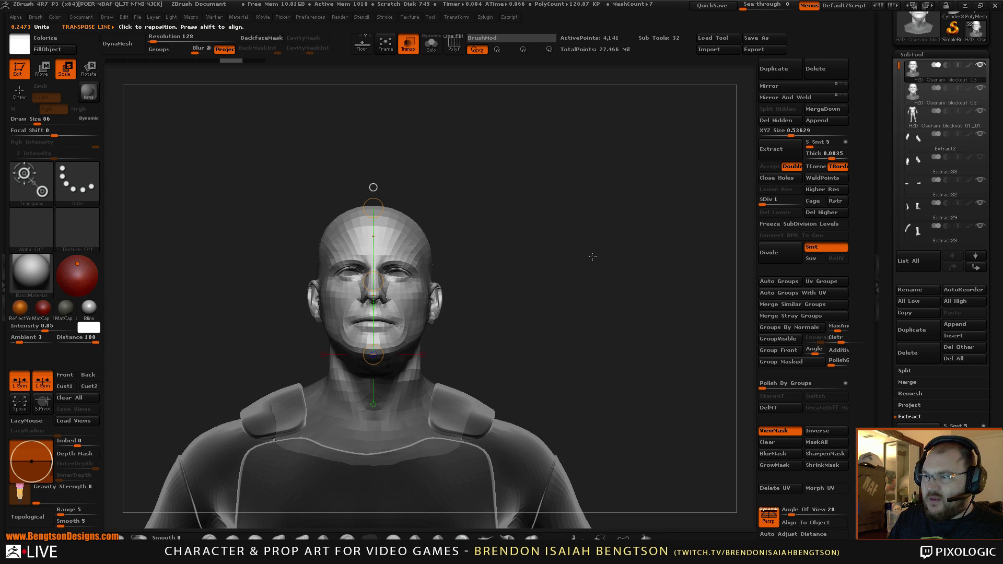
{"action": "key", "text": "f"}
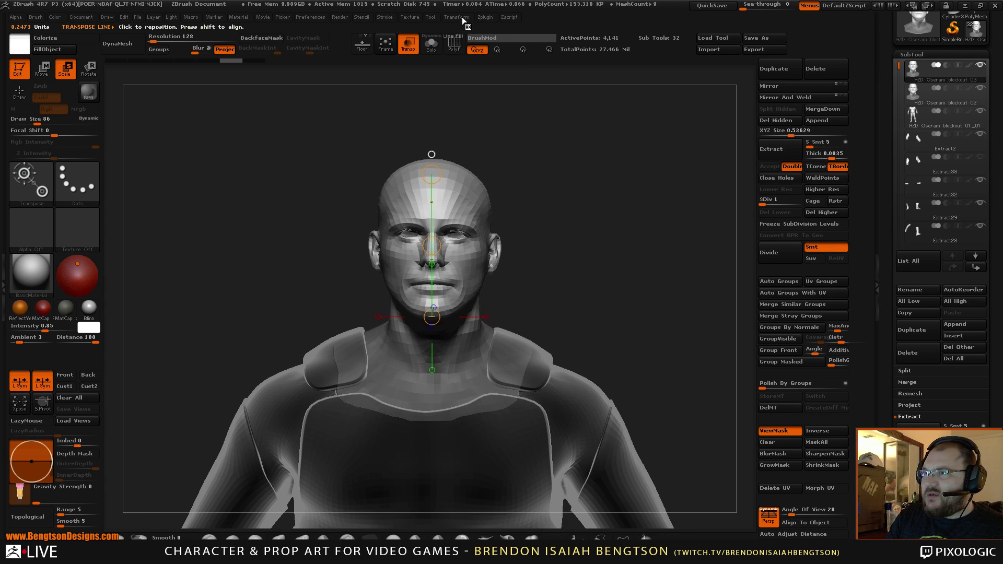
{"action": "left_click", "coordinate": [459, 17]}
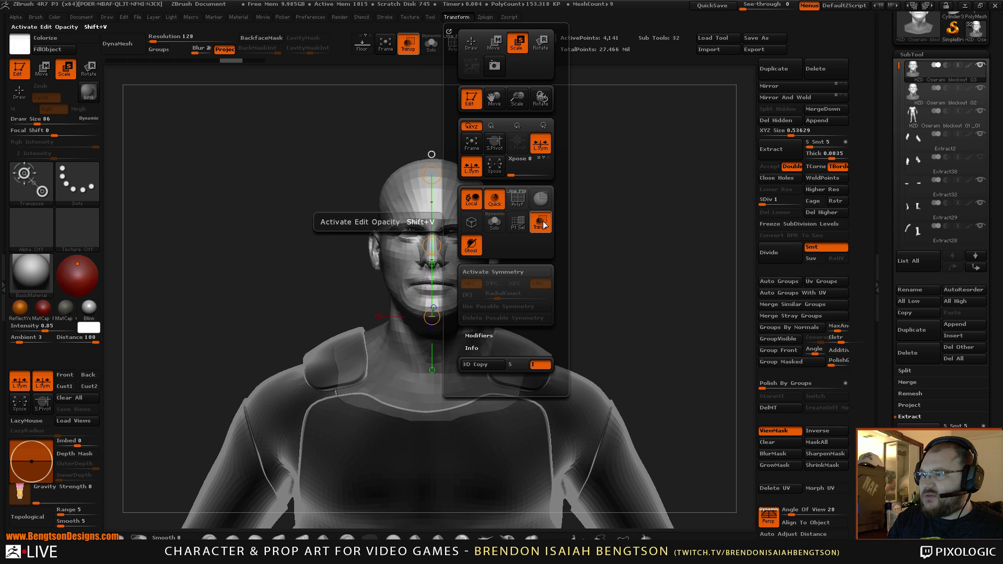
{"action": "left_click_drag", "start_coordinate": [590, 235], "coordinate": [544, 240]}
{"action": "left_click_drag", "start_coordinate": [432, 166], "coordinate": [432, 145]}
{"action": "mouse_move", "coordinate": [564, 241]}
{"action": "left_mouse_down"}
{"action": "mouse_move", "coordinate": [622, 265]}
{"action": "mouse_move", "coordinate": [613, 287]}
{"action": "mouse_move", "coordinate": [567, 267]}
{"action": "mouse_move", "coordinate": [592, 215]}
{"action": "mouse_move", "coordinate": [597, 250]}
{"action": "mouse_move", "coordinate": [614, 254]}
{"action": "mouse_move", "coordinate": [598, 262]}
{"action": "left_mouse_up"}
{"action": "key", "text": "q"}
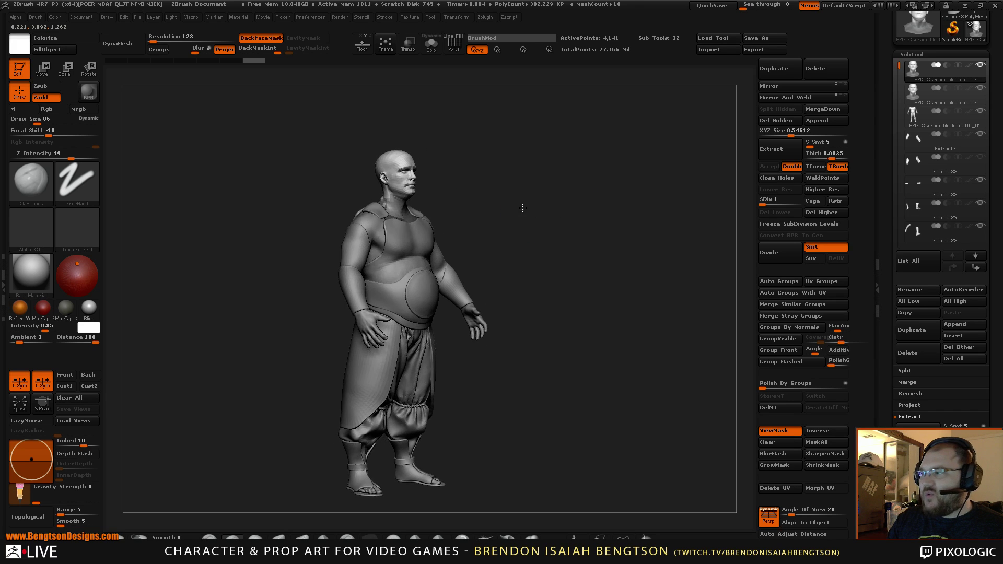
Hide the original head subtool HZD Oseram blockout 02 and clear the mask on the enlarged head.
{"action": "mouse_move", "coordinate": [551, 216]}
{"action": "left_mouse_down"}
{"action": "mouse_move", "coordinate": [550, 248]}
{"action": "mouse_move", "coordinate": [570, 229]}
{"action": "mouse_move", "coordinate": [569, 177]}
{"action": "mouse_move", "coordinate": [542, 170]}
{"action": "left_mouse_up"}
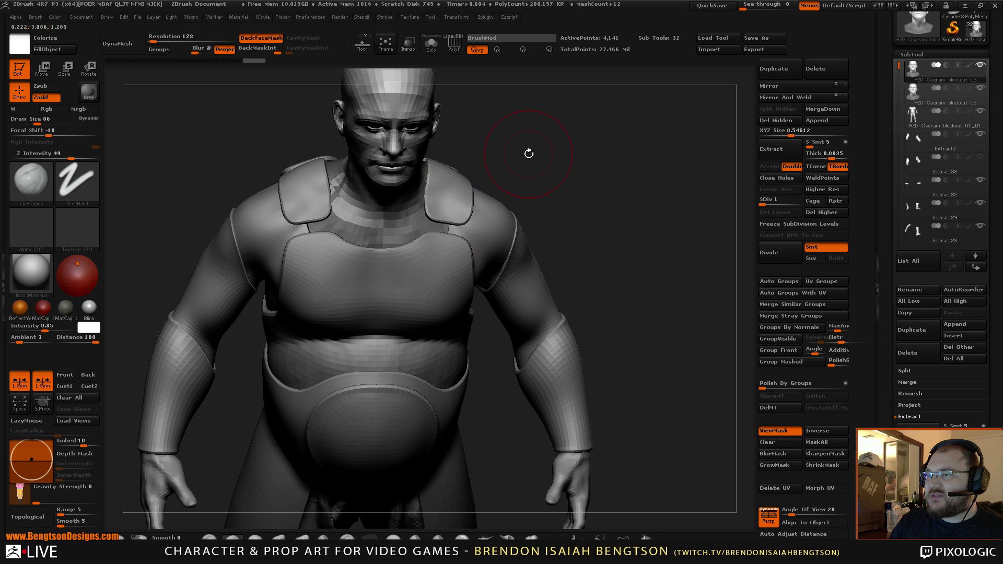
{"action": "left_click_drag", "start_coordinate": [528, 153], "coordinate": [511, 220]}
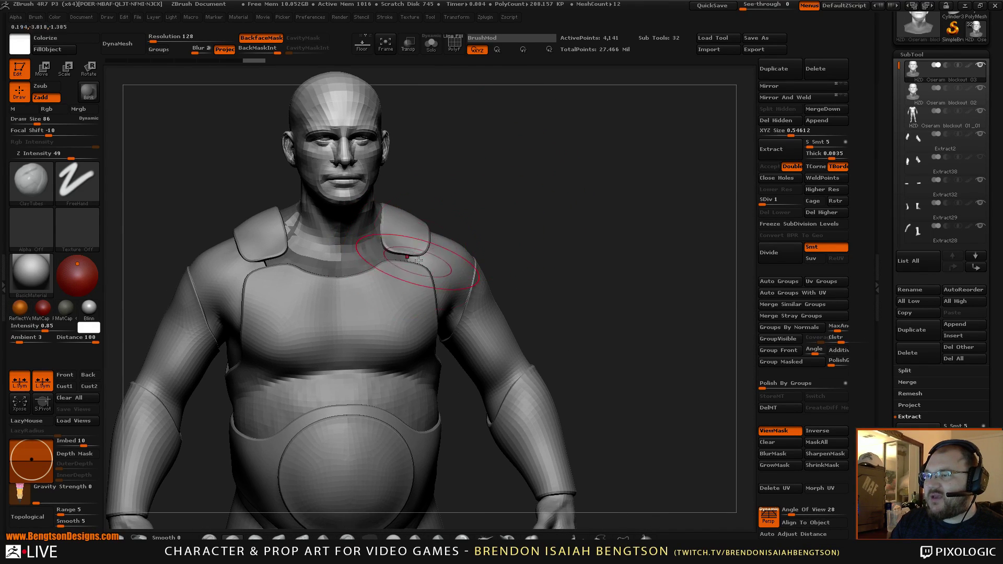
{"action": "left_click_drag", "start_coordinate": [887, 85], "coordinate": [887, 105]}
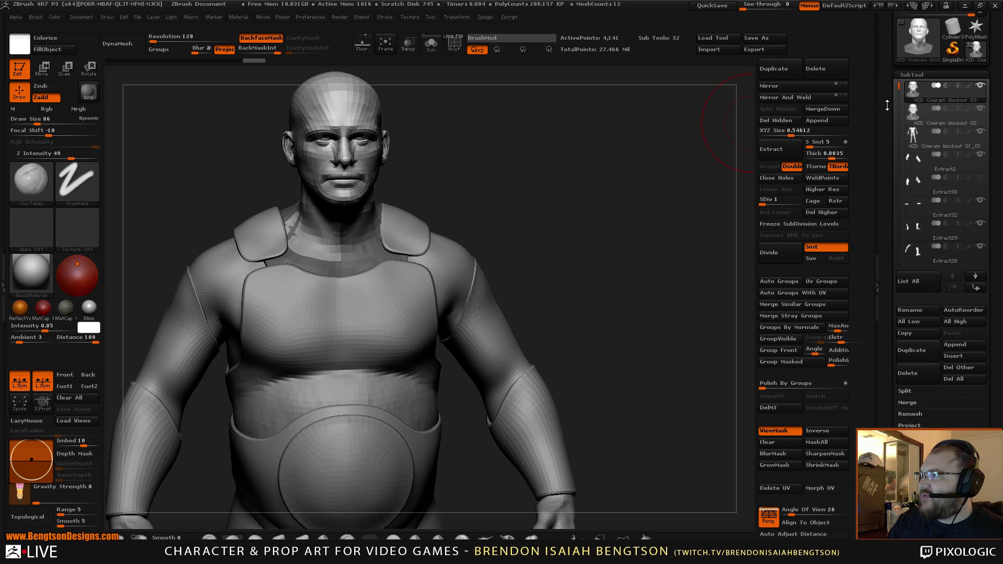
{"action": "left_click", "coordinate": [978, 108]}
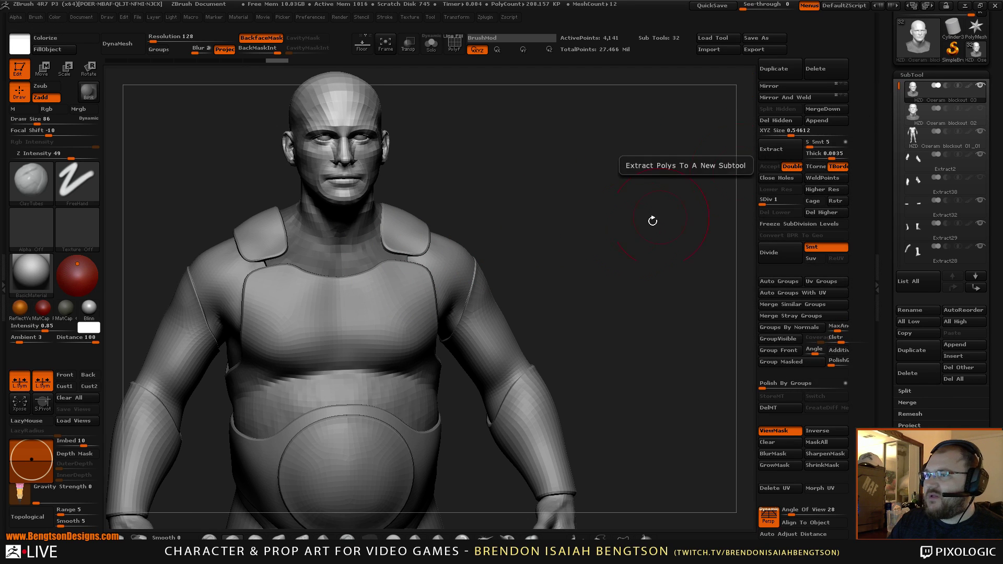
{"action": "left_click_drag", "start_coordinate": [653, 220], "coordinate": [627, 262], "text": "alt"}
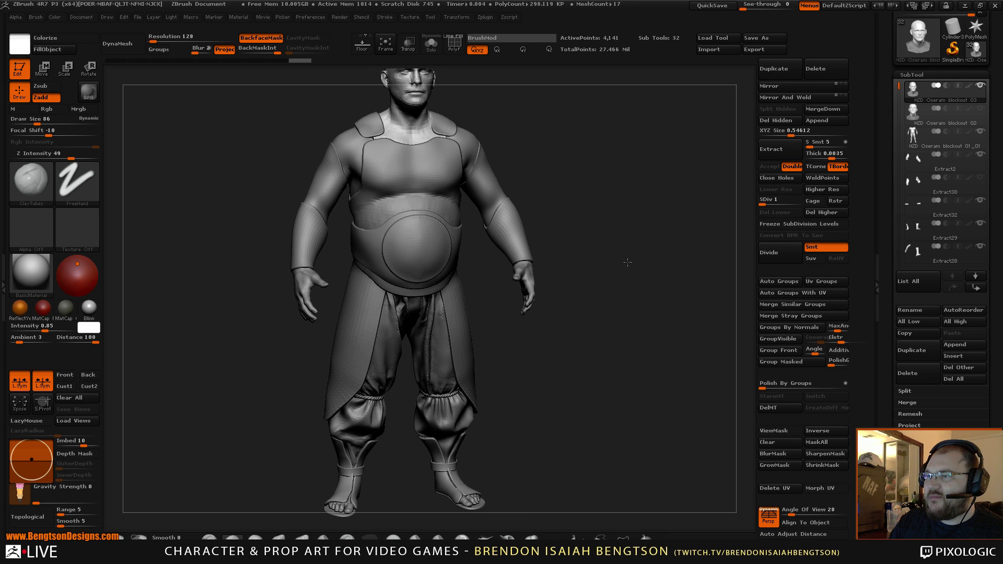
Make the hidden upper-arm disc subtool Extract13 visible and check the discs from the side and three-quarter view.
{"action": "left_click_drag", "start_coordinate": [627, 302], "coordinate": [627, 282]}
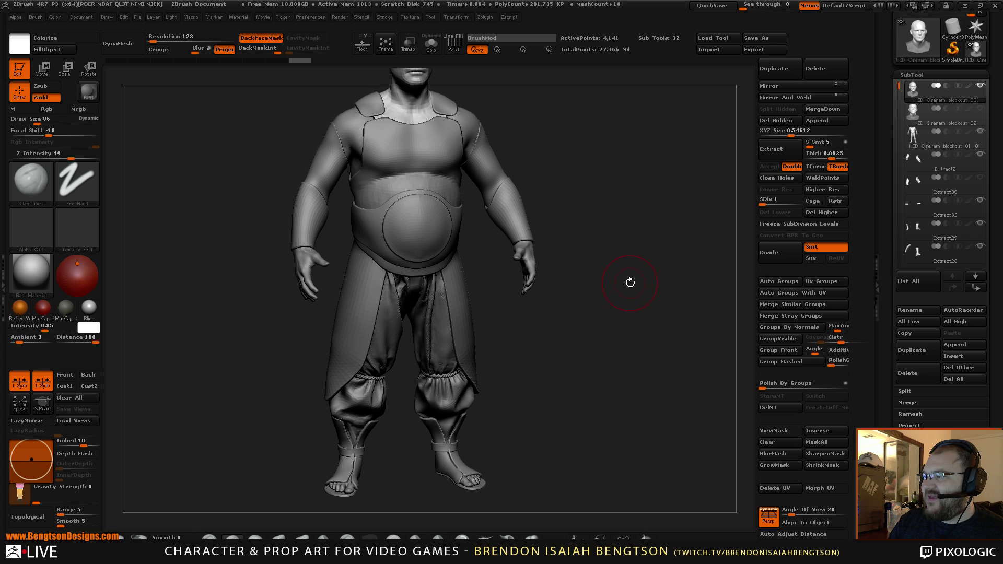
{"action": "left_click_drag", "start_coordinate": [632, 280], "coordinate": [678, 260]}
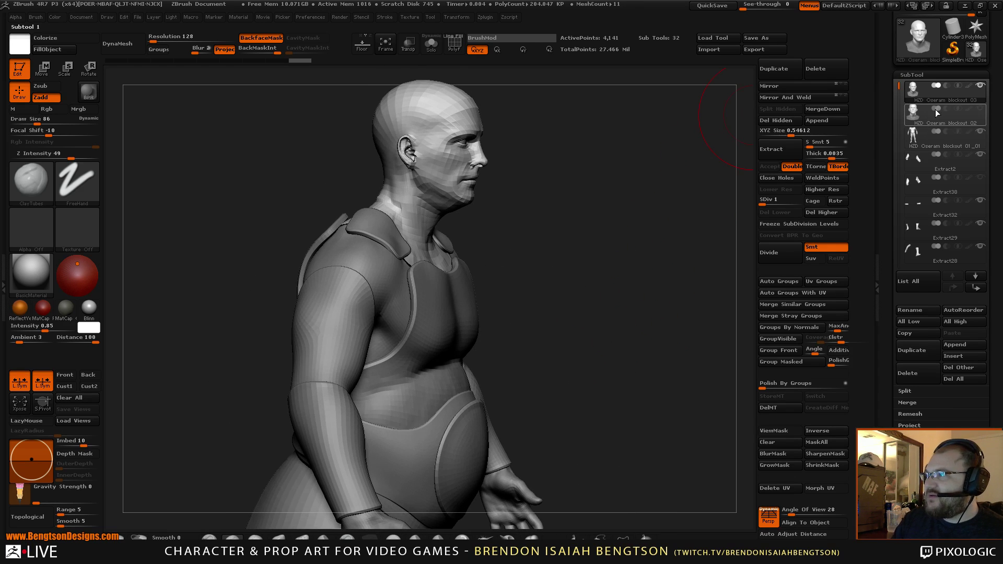
{"action": "left_click_drag", "start_coordinate": [899, 92], "coordinate": [901, 156]}
{"action": "mouse_move", "coordinate": [906, 178]}
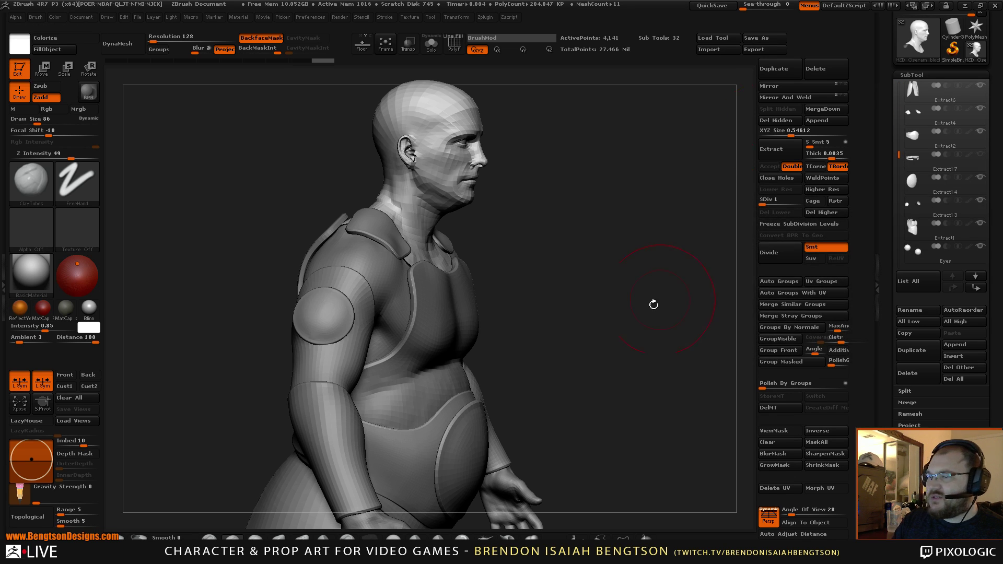
{"action": "mouse_move", "coordinate": [652, 304]}
{"action": "left_mouse_down"}
{"action": "mouse_move", "coordinate": [657, 310]}
{"action": "mouse_move", "coordinate": [481, 425]}
{"action": "left_mouse_up"}
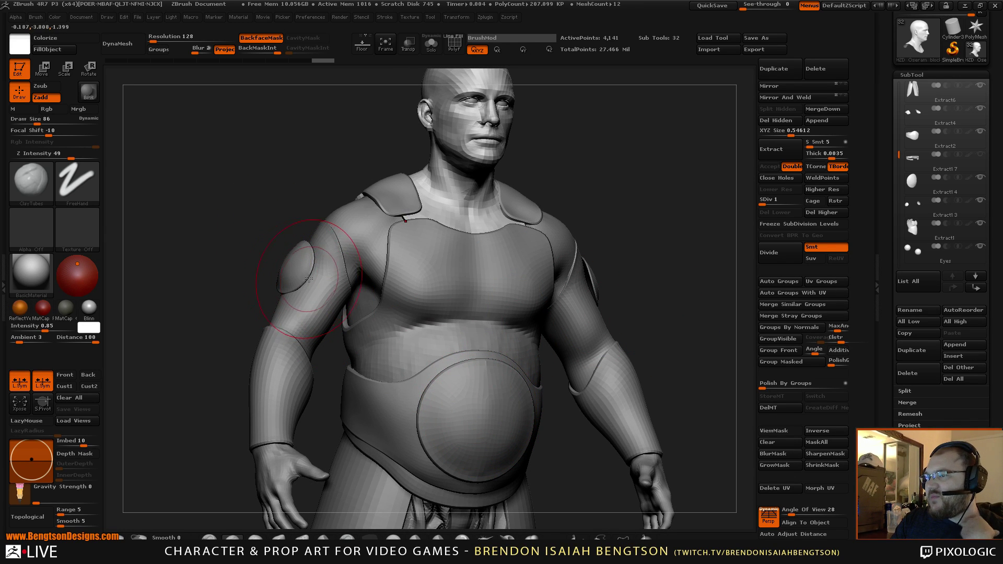
Choose the Move Topological brush and select the torso armor subtool Extract1.
{"action": "mouse_move", "coordinate": [556, 178]}
{"action": "left_mouse_down"}
{"action": "mouse_move", "coordinate": [680, 177]}
{"action": "mouse_move", "coordinate": [655, 260]}
{"action": "mouse_move", "coordinate": [715, 219]}
{"action": "mouse_move", "coordinate": [716, 209]}
{"action": "mouse_move", "coordinate": [651, 227]}
{"action": "mouse_move", "coordinate": [626, 269]}
{"action": "mouse_move", "coordinate": [594, 185]}
{"action": "mouse_move", "coordinate": [593, 223]}
{"action": "mouse_move", "coordinate": [585, 188]}
{"action": "left_mouse_up"}
{"action": "key", "text": "b"}
{"action": "key", "text": "m"}
{"action": "key", "text": "t"}
{"action": "left_click", "coordinate": [522, 230], "text": "alt"}
Set the see-through opacity to 35 to compare the blockout with the concept image, and restore it to 0.
{"action": "left_click_drag", "start_coordinate": [744, 8], "coordinate": [713, 32]}
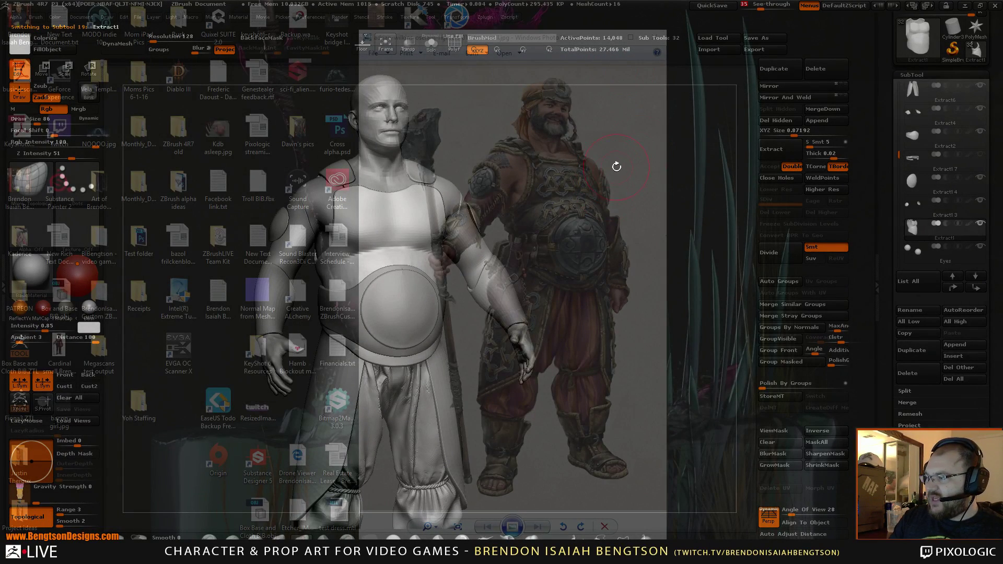
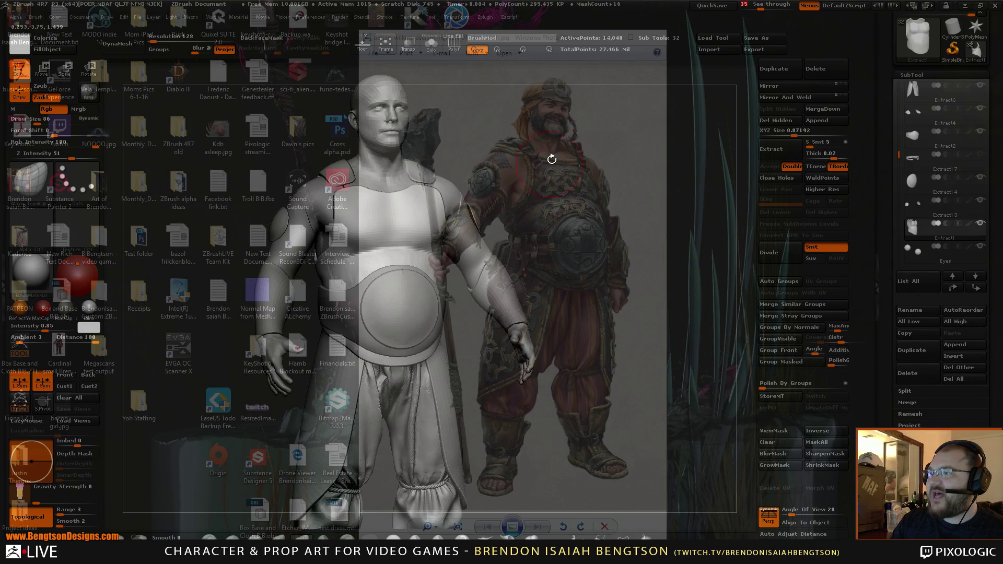
{"action": "left_click_drag", "start_coordinate": [759, 6], "coordinate": [717, 12]}
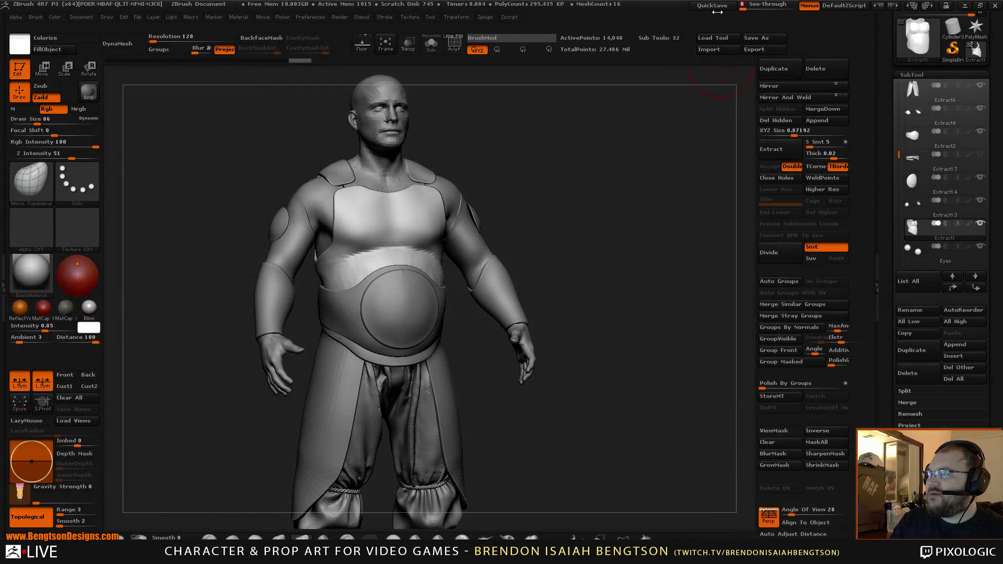
Open the Deformation settings for the torso armor and review the whole figure from the front.
{"action": "mouse_move", "coordinate": [623, 243]}
{"action": "left_mouse_down"}
{"action": "mouse_move", "coordinate": [647, 208]}
{"action": "mouse_move", "coordinate": [630, 215]}
{"action": "mouse_move", "coordinate": [634, 205]}
{"action": "left_mouse_up"}
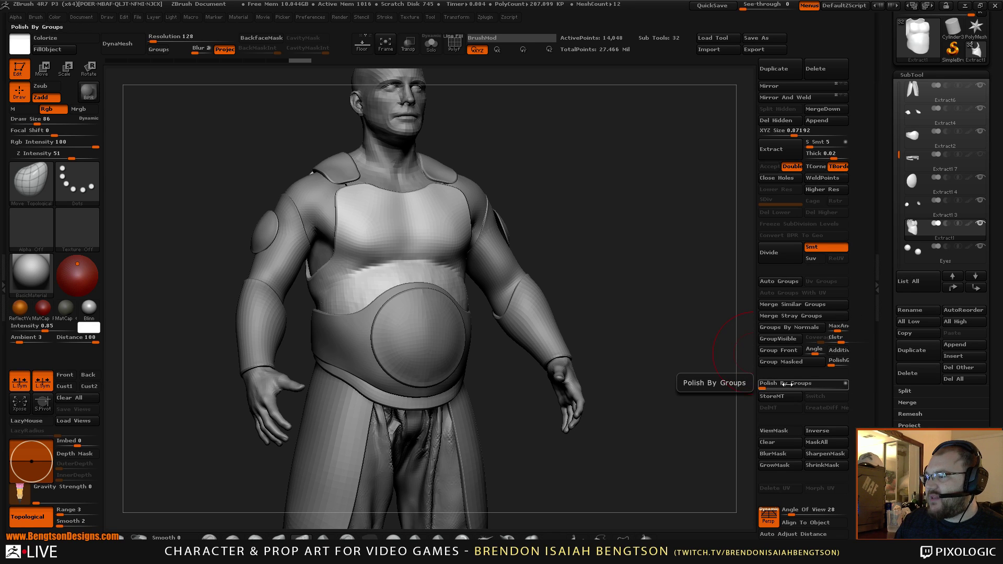
{"action": "scroll", "coordinate": [883, 351], "scroll_direction": "down", "scroll_amount": 2}
{"action": "scroll", "coordinate": [883, 351], "scroll_direction": "down", "scroll_amount": 5}
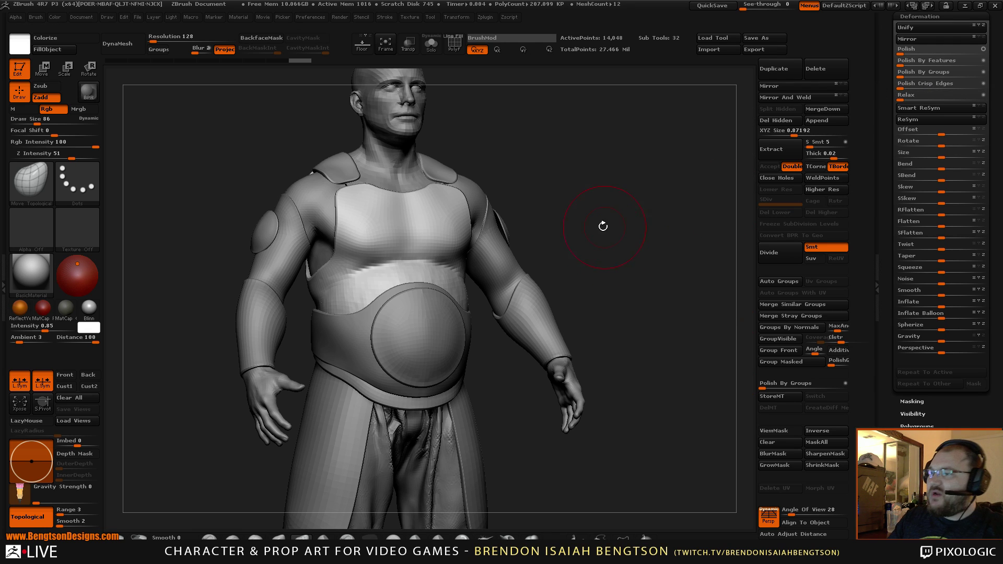
{"action": "left_click_drag", "start_coordinate": [631, 245], "coordinate": [629, 234], "text": "alt"}
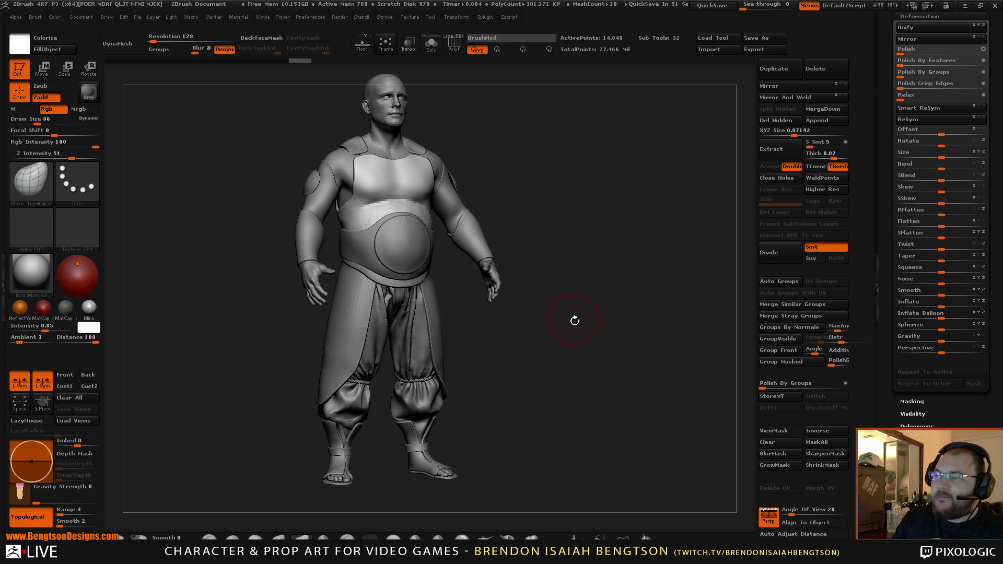
{"action": "left_click_drag", "start_coordinate": [573, 321], "coordinate": [528, 259]}
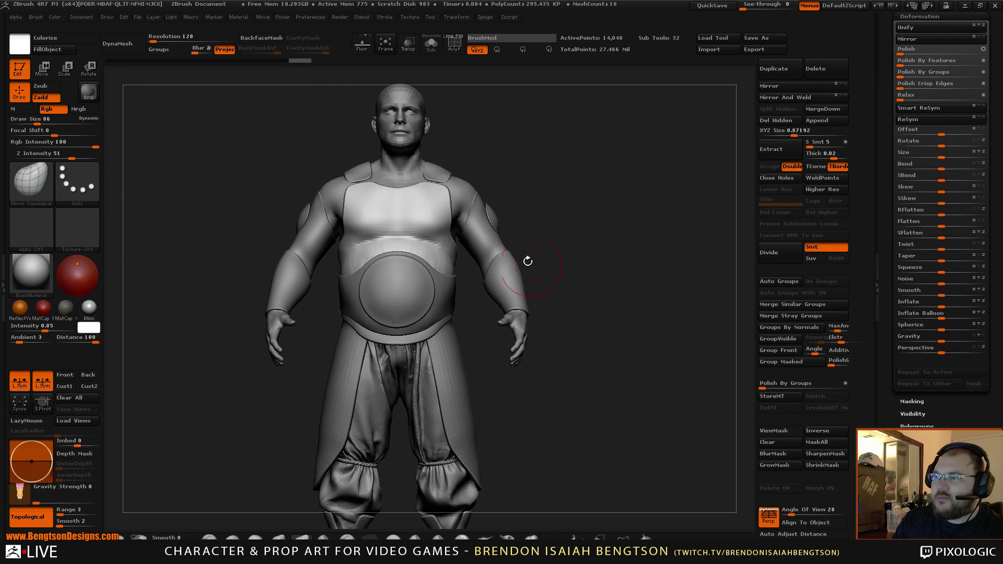
Show the polyframe and pull the torso armor's front armhole edge slightly forward with the Move Topological brush.
{"action": "left_click_drag", "start_coordinate": [550, 162], "coordinate": [562, 225], "text": "alt"}
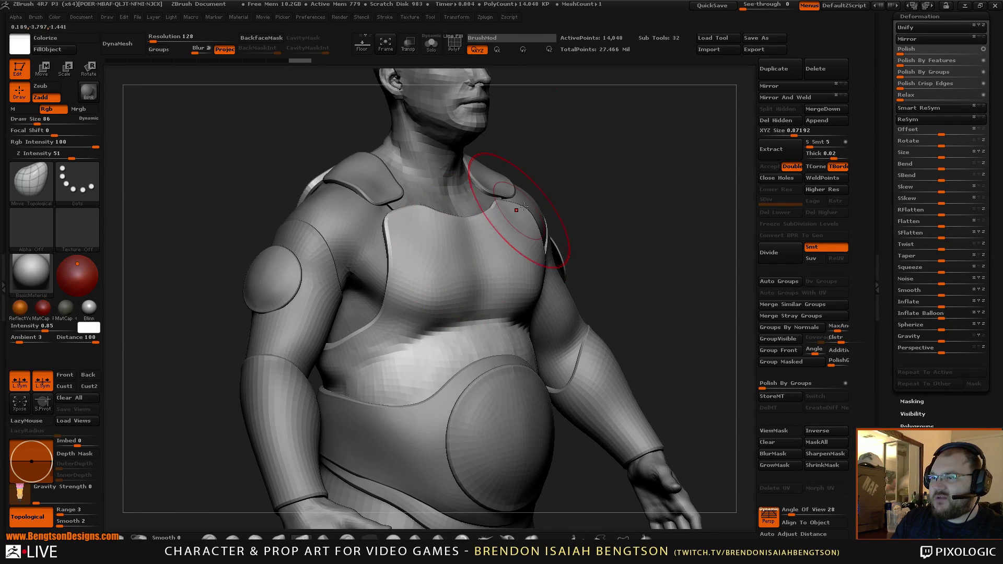
{"action": "key", "text": "shift+f"}
{"action": "left_click_drag", "start_coordinate": [600, 170], "coordinate": [597, 141]}
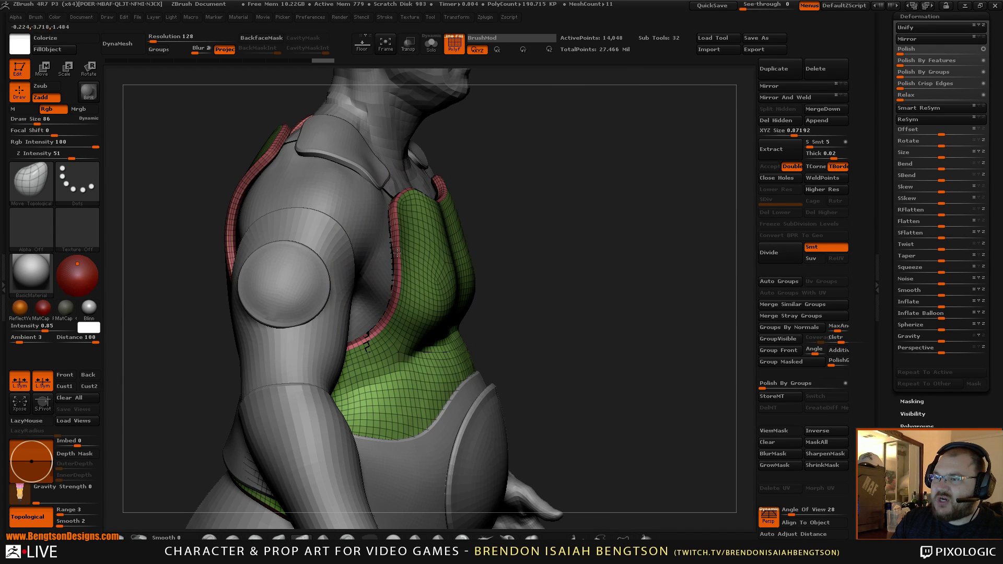
{"action": "left_click_drag", "start_coordinate": [396, 253], "coordinate": [404, 254]}
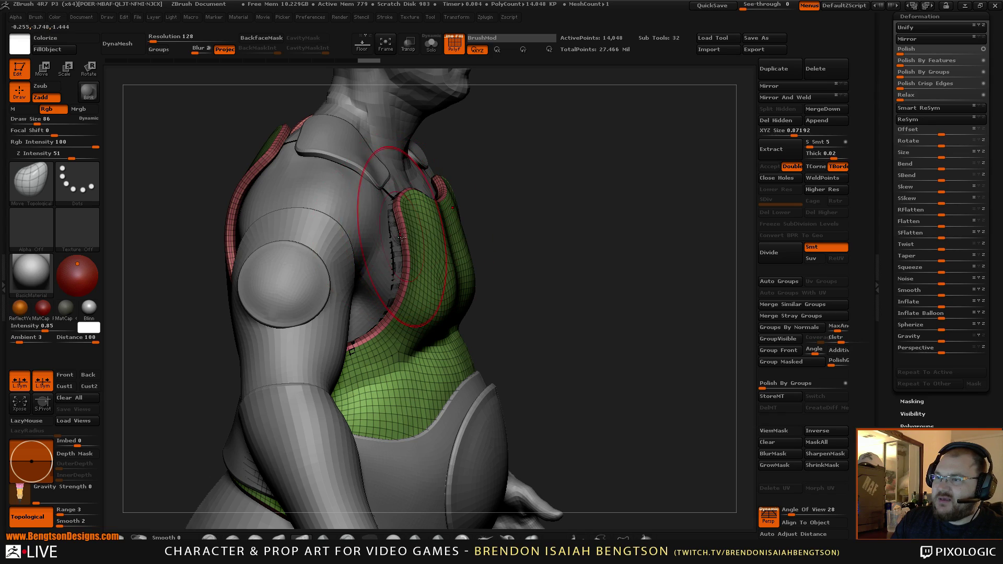
{"action": "mouse_move", "coordinate": [515, 209]}
{"action": "left_mouse_down"}
{"action": "mouse_move", "coordinate": [542, 207]}
{"action": "mouse_move", "coordinate": [530, 197]}
{"action": "left_mouse_up"}
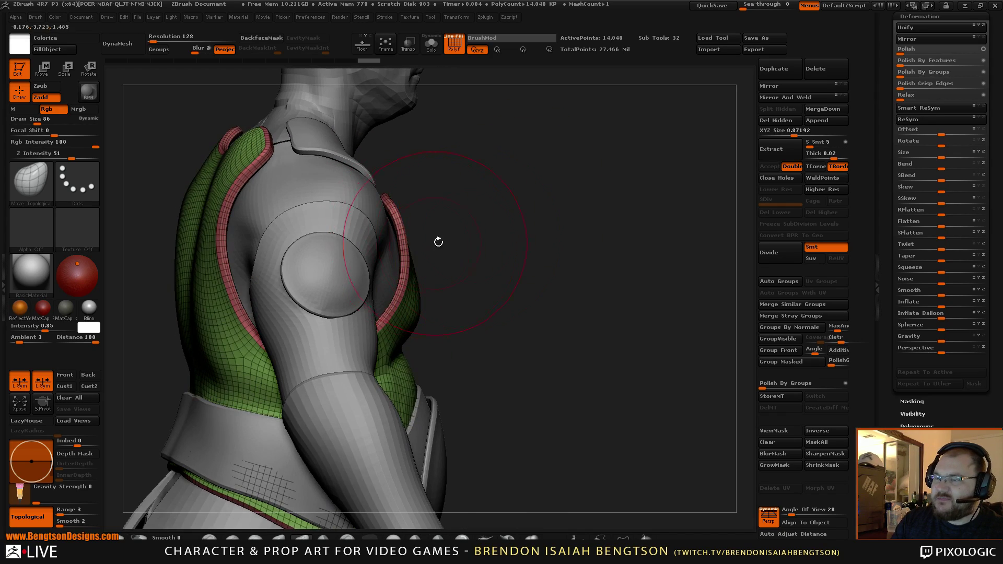
{"action": "left_click_drag", "start_coordinate": [437, 240], "coordinate": [481, 268], "text": "alt"}
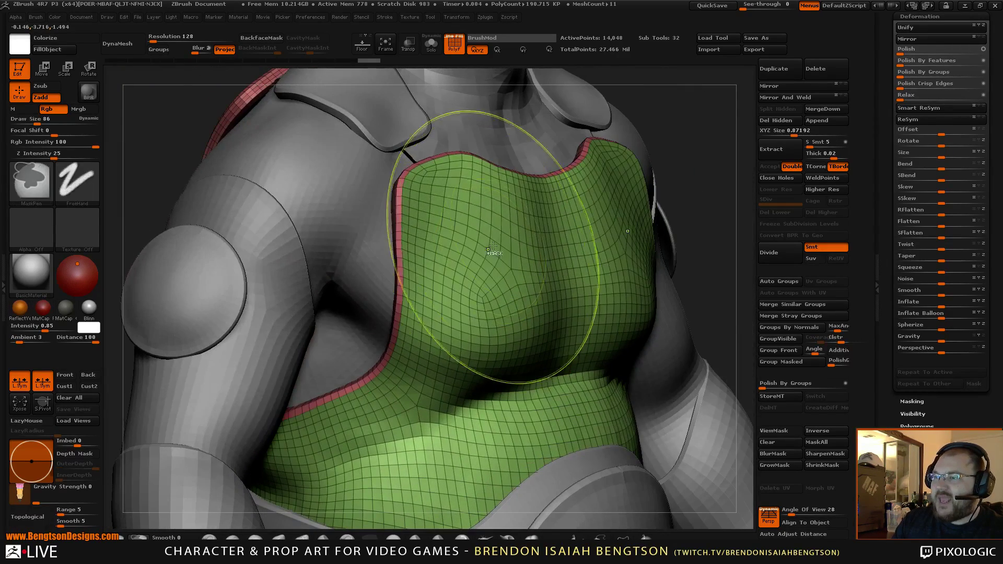
Isolate the torso armor's green polygroup, review its chest shape from several angles, and show the hidden polygroups again.
{"action": "mouse_move", "coordinate": [647, 136]}
{"action": "left_mouse_down"}
{"action": "mouse_move", "coordinate": [671, 118]}
{"action": "mouse_move", "coordinate": [533, 193]}
{"action": "left_mouse_up"}
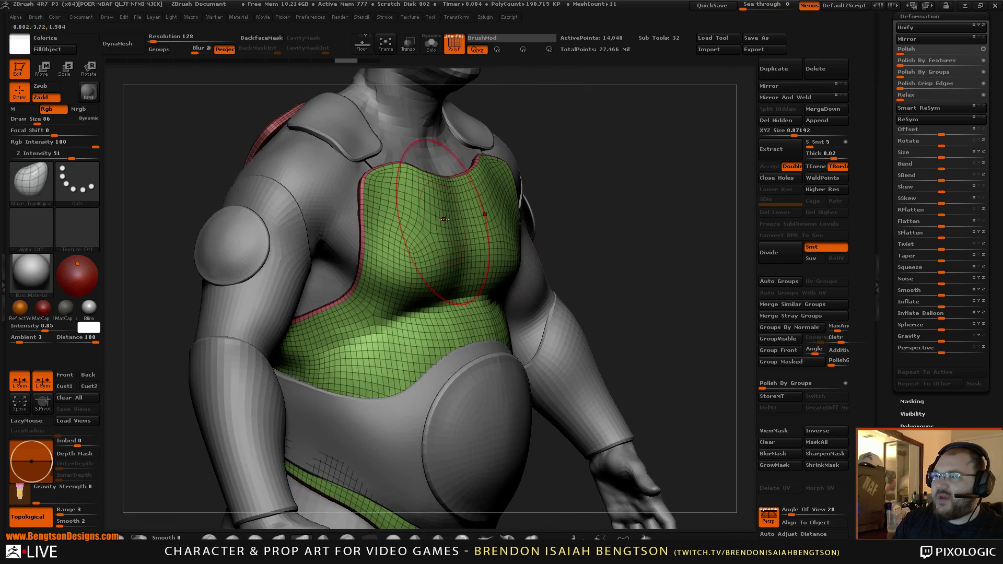
{"action": "left_click_drag", "start_coordinate": [603, 174], "coordinate": [524, 166]}
{"action": "left_click", "coordinate": [460, 209], "text": "ctrl+shift"}
{"action": "left_click_drag", "start_coordinate": [586, 177], "coordinate": [701, 147]}
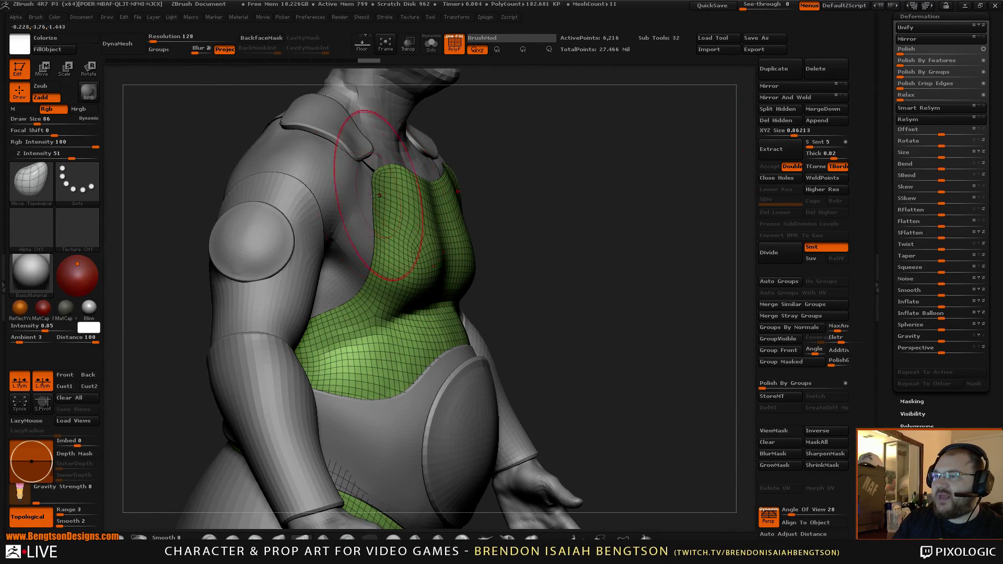
{"action": "mouse_move", "coordinate": [548, 239]}
{"action": "left_mouse_down"}
{"action": "mouse_move", "coordinate": [570, 232]}
{"action": "mouse_move", "coordinate": [549, 229]}
{"action": "left_mouse_up"}
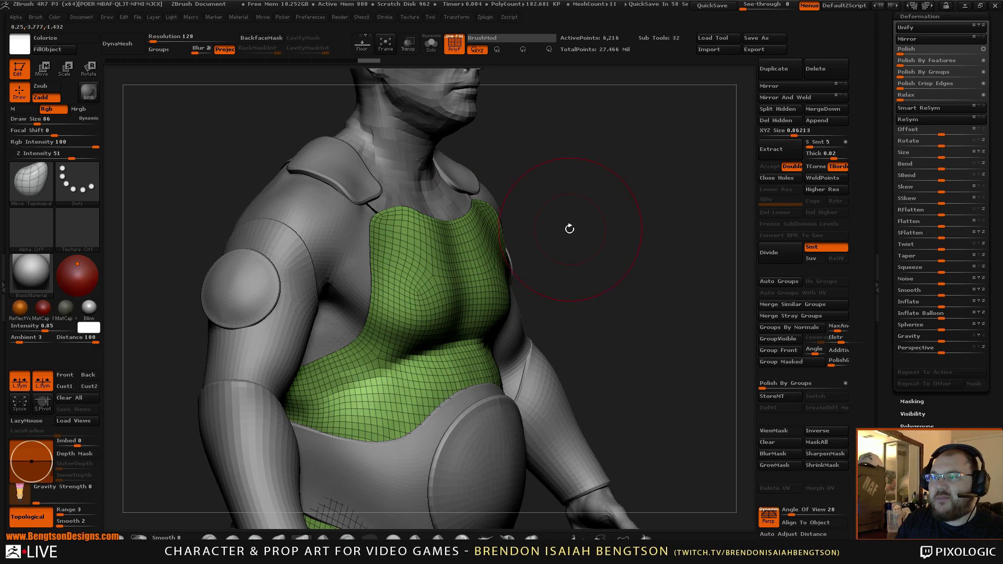
{"action": "left_click_drag", "start_coordinate": [569, 226], "coordinate": [551, 232]}
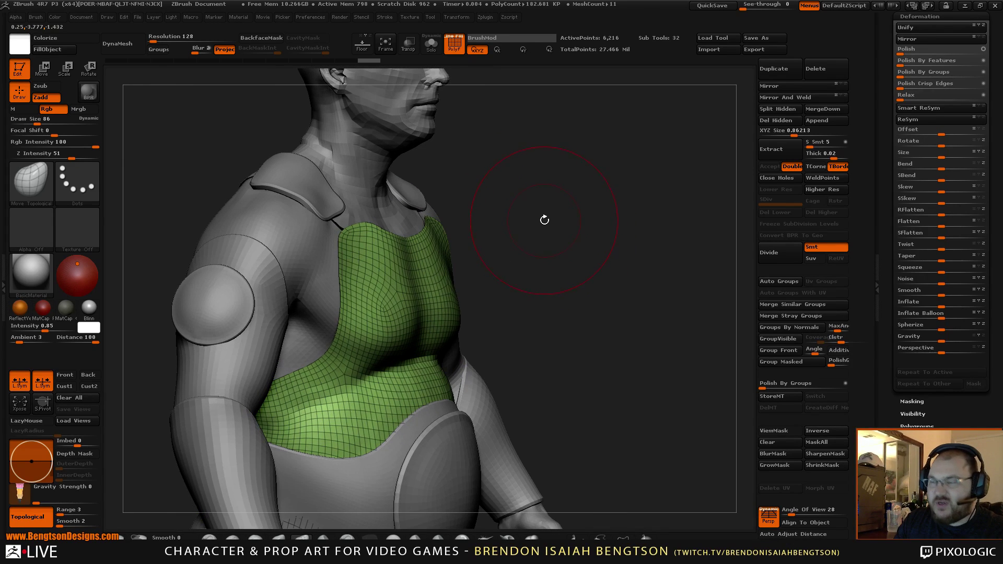
{"action": "left_click", "coordinate": [551, 212], "text": "ctrl+shift"}
{"action": "left_click_drag", "start_coordinate": [552, 212], "coordinate": [506, 222]}
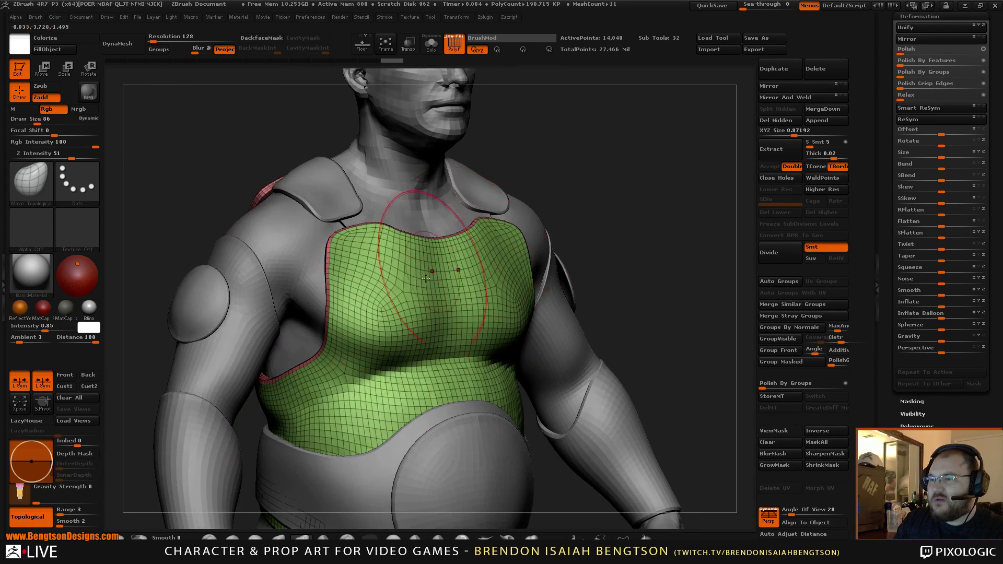
Build up and smooth the lower chest of the torso armor with the ClayBuildup brush, and turn off the polyframe.
{"action": "key", "text": "b"}
{"action": "key", "text": "c"}
{"action": "key", "text": "b"}
{"action": "left_click_drag", "start_coordinate": [383, 320], "coordinate": [408, 330]}
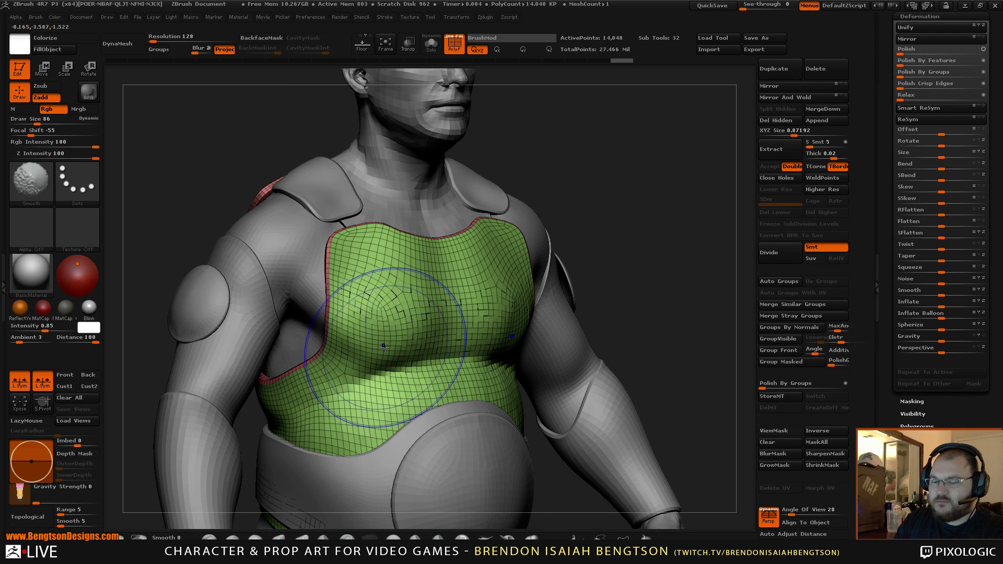
{"action": "key", "text": "shift+f"}
{"action": "mouse_move", "coordinate": [631, 244]}
{"action": "left_mouse_down"}
{"action": "mouse_move", "coordinate": [637, 250]}
{"action": "mouse_move", "coordinate": [638, 230]}
{"action": "left_mouse_up"}
Set the draw size to 30, smooth the torso armor's chest, and add a small raised bump on each side.
{"action": "key", "text": "space"}
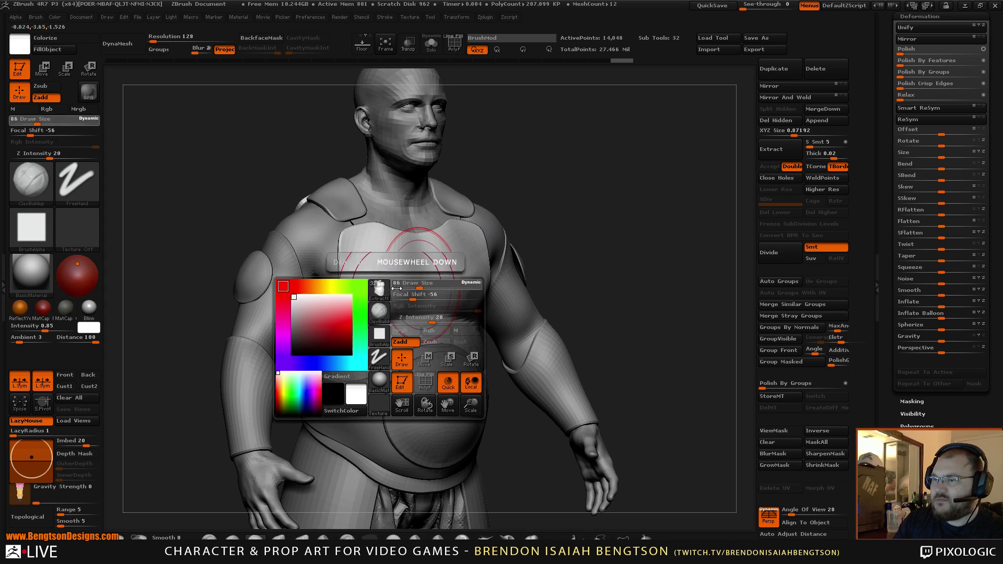
{"action": "mouse_move", "coordinate": [419, 285]}
{"action": "left_mouse_down"}
{"action": "mouse_move", "coordinate": [410, 284]}
{"action": "mouse_move", "coordinate": [416, 294]}
{"action": "left_mouse_up"}
{"action": "key", "text": "shift"}
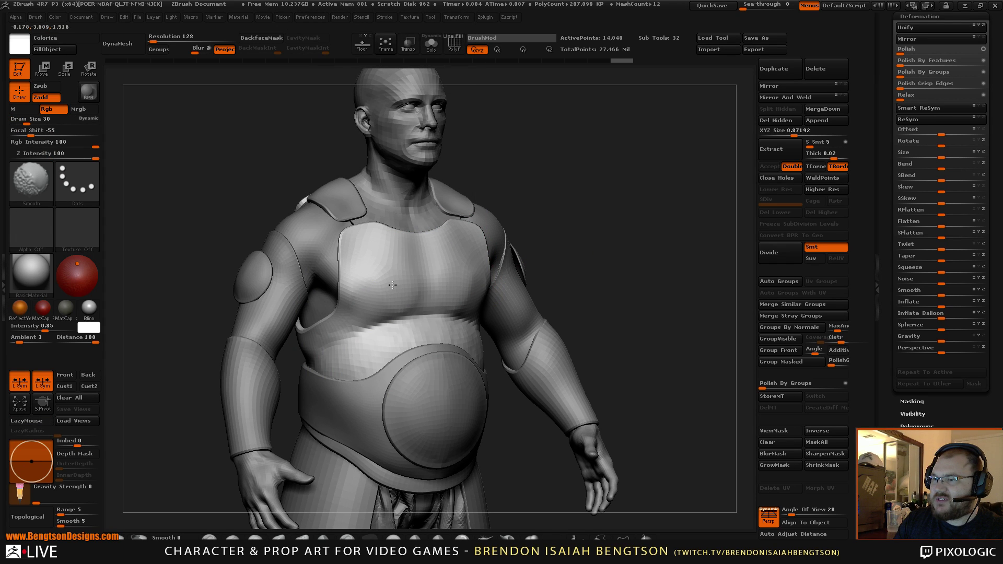
{"action": "left_click_drag", "start_coordinate": [347, 302], "coordinate": [354, 302], "text": "shift"}
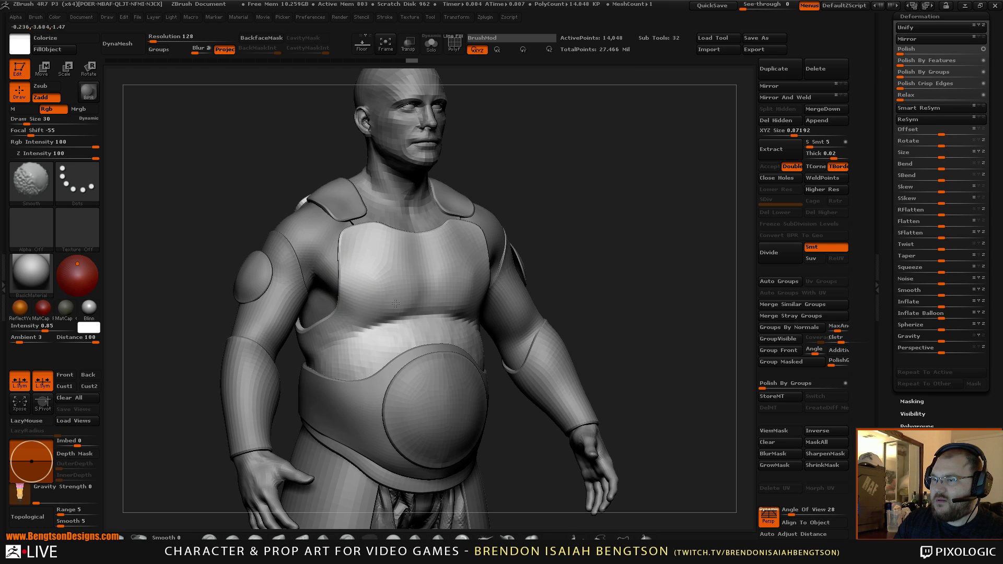
{"action": "mouse_move", "coordinate": [624, 230]}
{"action": "left_mouse_down"}
{"action": "mouse_move", "coordinate": [611, 217]}
{"action": "mouse_move", "coordinate": [625, 209]}
{"action": "left_mouse_up"}
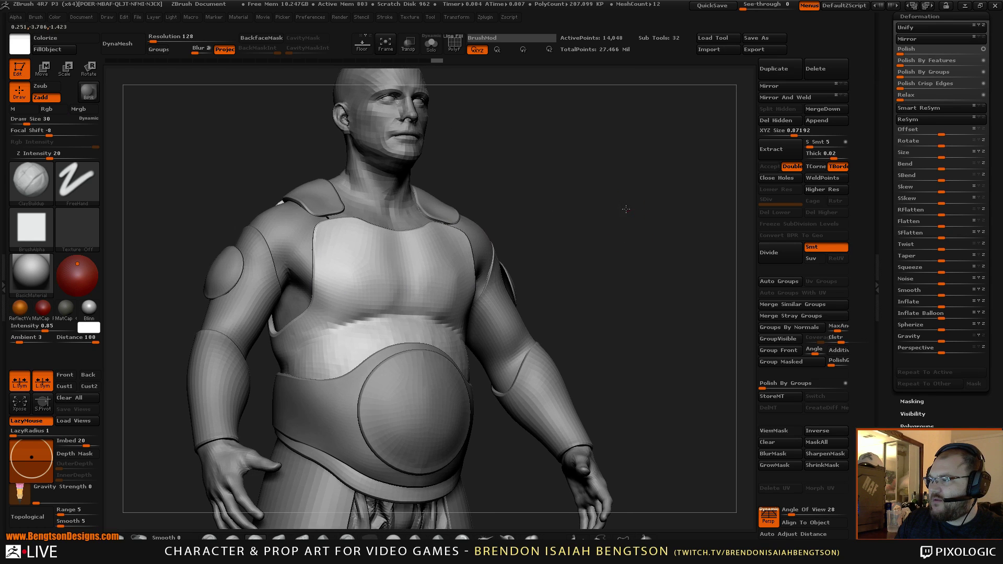
{"action": "key", "text": "shift"}
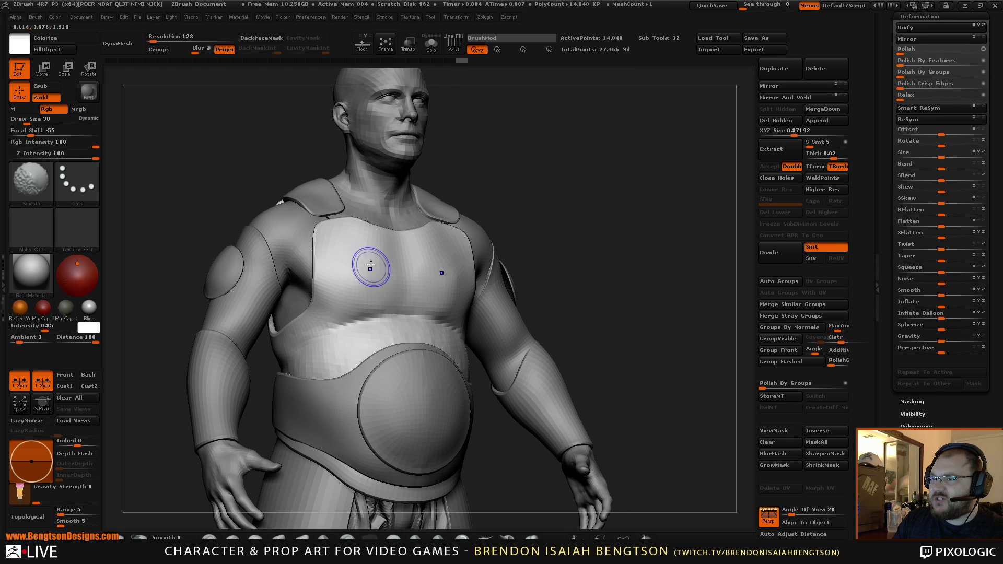
{"action": "left_click_drag", "start_coordinate": [370, 265], "coordinate": [344, 264], "text": "shift"}
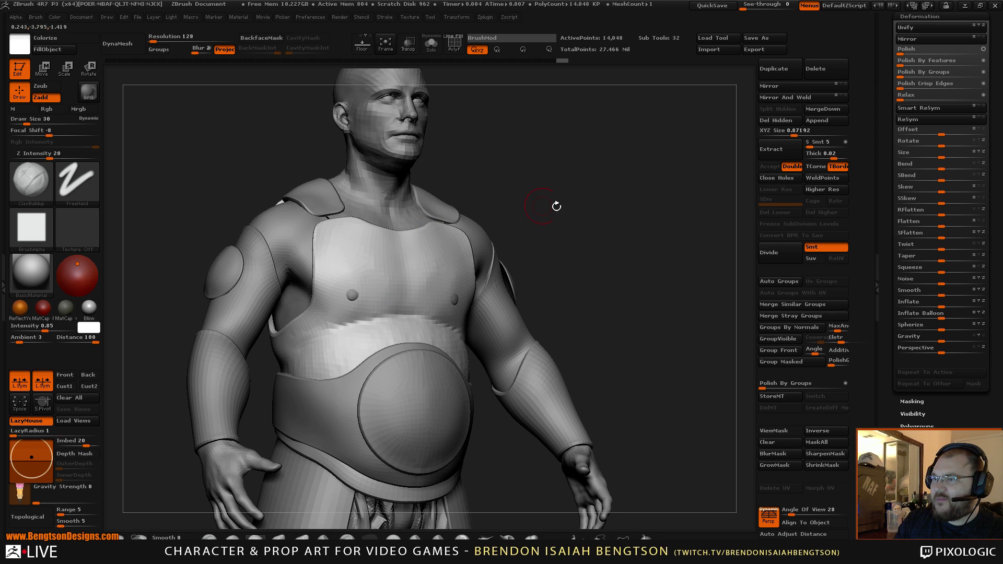
{"action": "mouse_move", "coordinate": [553, 208]}
{"action": "left_mouse_down"}
{"action": "mouse_move", "coordinate": [633, 163]}
{"action": "mouse_move", "coordinate": [576, 231]}
{"action": "mouse_move", "coordinate": [593, 226]}
{"action": "mouse_move", "coordinate": [573, 216]}
{"action": "mouse_move", "coordinate": [589, 224]}
{"action": "left_mouse_up"}
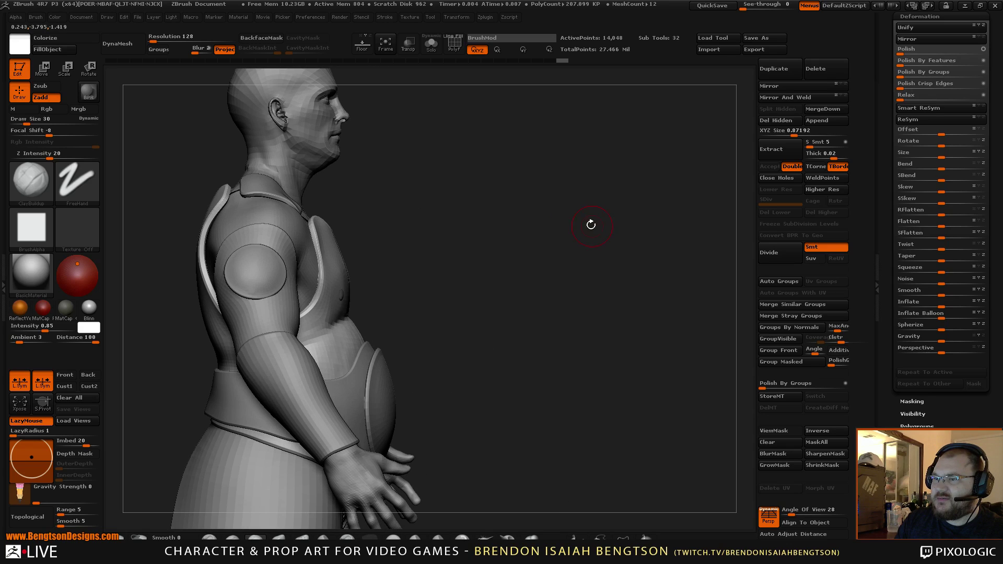
Adjust the torso armor's chest profile in side view with the Move Topological brush at draw size 53.
{"action": "key", "text": "b"}
{"action": "key", "text": "m"}
{"action": "key", "text": "t"}
{"action": "key", "text": "space"}
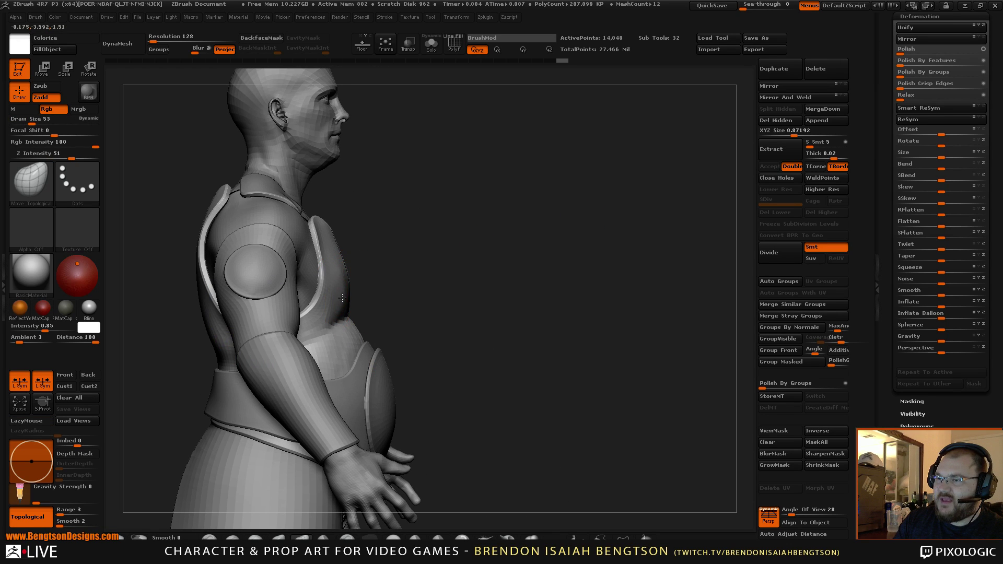
{"action": "mouse_move", "coordinate": [481, 263]}
{"action": "left_mouse_down"}
{"action": "mouse_move", "coordinate": [572, 214]}
{"action": "mouse_move", "coordinate": [553, 231]}
{"action": "left_mouse_up"}
{"action": "key", "text": "f"}
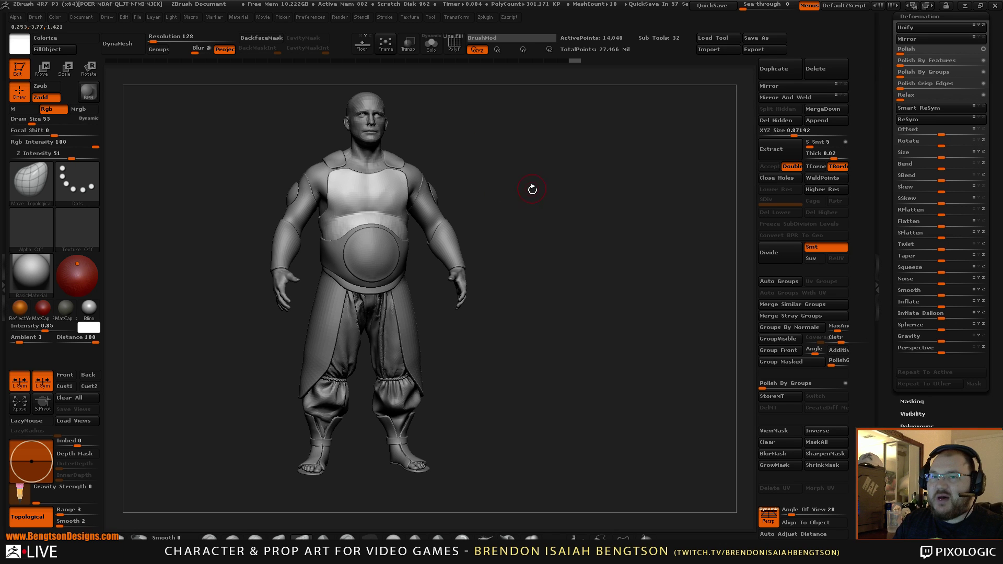
Set the Move Topological draw size to 82 and reshape the torso armor's upper back and shoulder edge.
{"action": "mouse_move", "coordinate": [567, 218]}
{"action": "left_mouse_down"}
{"action": "mouse_move", "coordinate": [573, 246]}
{"action": "mouse_move", "coordinate": [586, 242]}
{"action": "mouse_move", "coordinate": [592, 280]}
{"action": "mouse_move", "coordinate": [582, 253]}
{"action": "mouse_move", "coordinate": [618, 261]}
{"action": "mouse_move", "coordinate": [441, 218]}
{"action": "left_mouse_up"}
{"action": "scroll", "coordinate": [227, 206], "scroll_direction": "down", "scroll_amount": 3}
{"action": "key", "text": "space"}
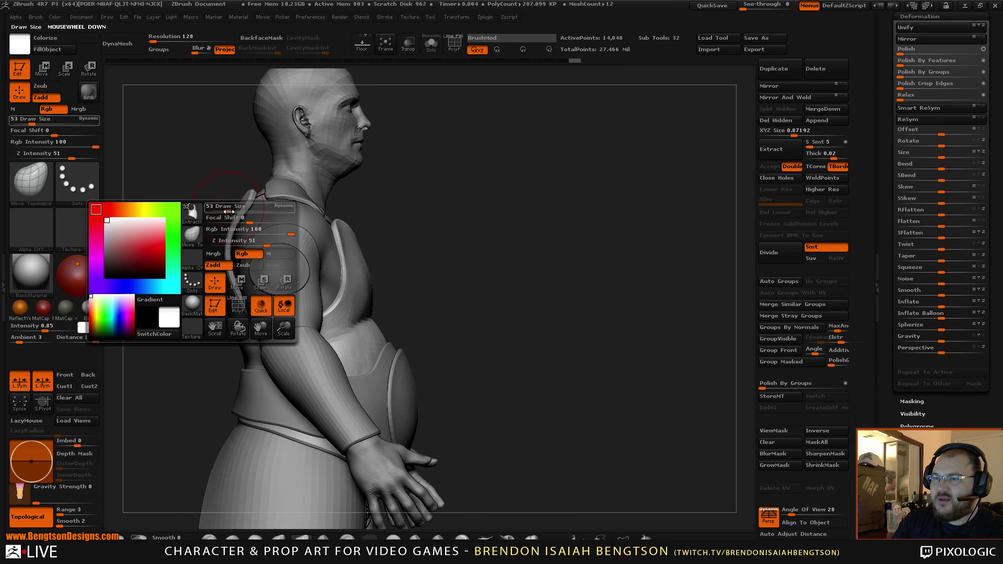
{"action": "scroll", "coordinate": [226, 206], "scroll_direction": "up", "scroll_amount": 5}
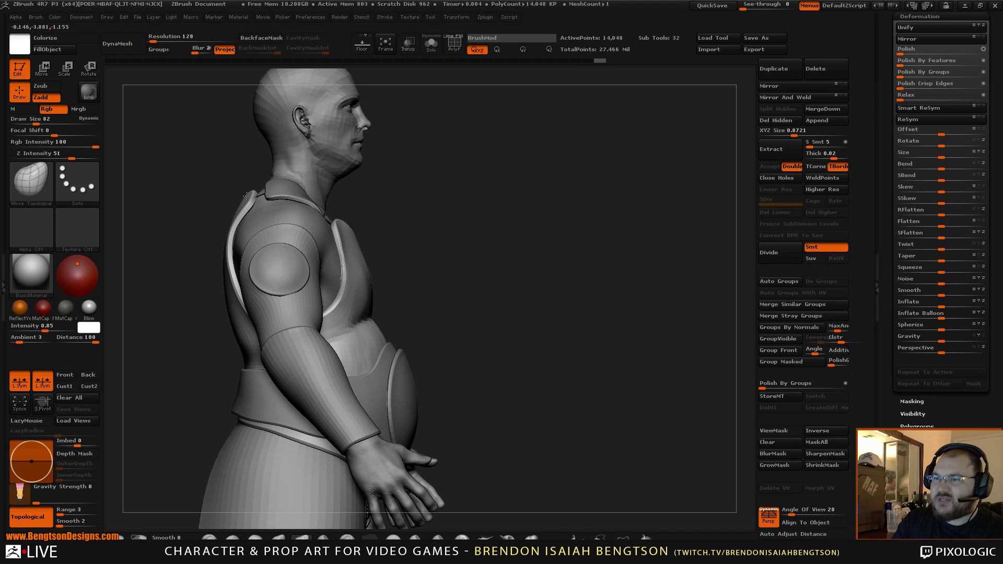
{"action": "mouse_move", "coordinate": [504, 269]}
{"action": "left_mouse_down"}
{"action": "mouse_move", "coordinate": [603, 170]}
{"action": "mouse_move", "coordinate": [577, 199]}
{"action": "mouse_move", "coordinate": [583, 220]}
{"action": "mouse_move", "coordinate": [501, 252]}
{"action": "left_mouse_up"}
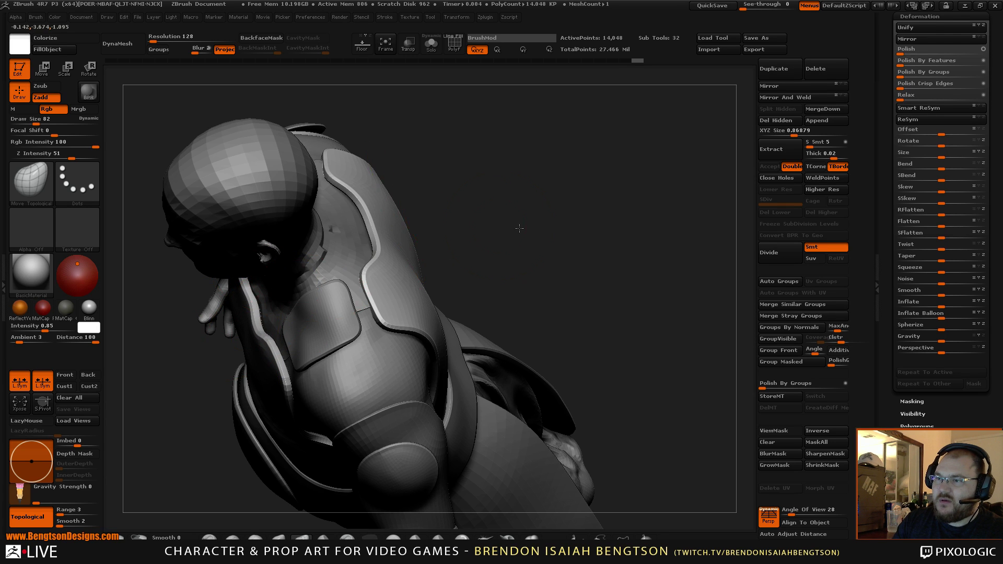
Isolate the torso armor's outer surface to check its fit against the body, and restore the full armor.
{"action": "mouse_move", "coordinate": [519, 228]}
{"action": "left_mouse_down"}
{"action": "mouse_move", "coordinate": [508, 183]}
{"action": "mouse_move", "coordinate": [629, 159]}
{"action": "mouse_move", "coordinate": [577, 183]}
{"action": "left_mouse_up"}
{"action": "left_click", "coordinate": [392, 256], "text": "ctrl+shift"}
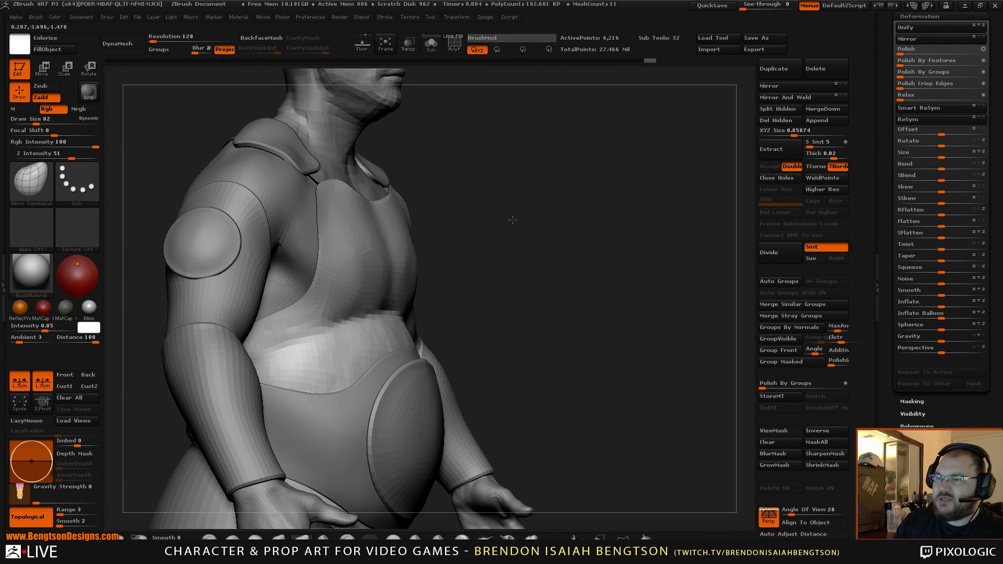
{"action": "left_click_drag", "start_coordinate": [513, 220], "coordinate": [527, 152]}
{"action": "left_click_drag", "start_coordinate": [686, 217], "coordinate": [753, 168]}
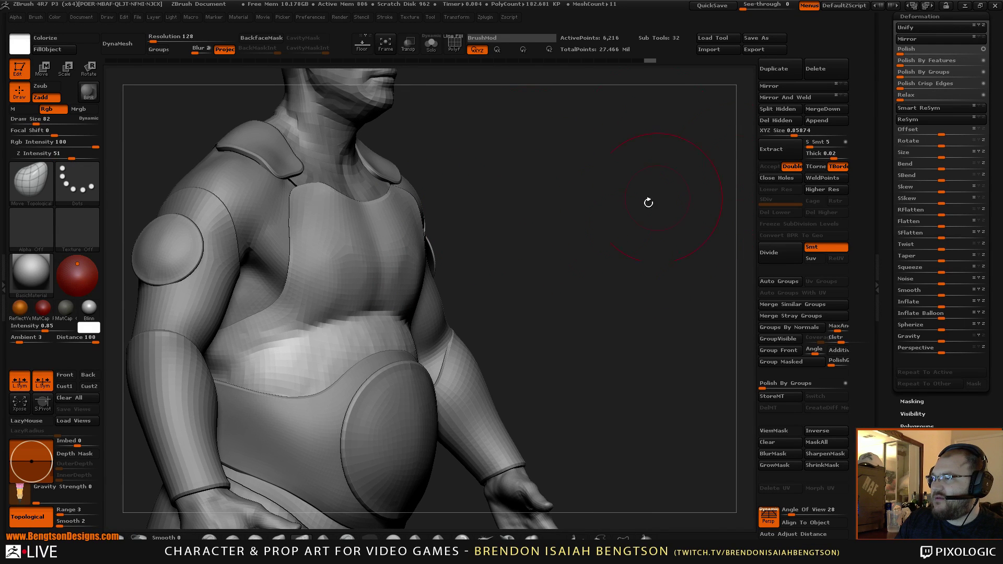
{"action": "mouse_move", "coordinate": [577, 225]}
{"action": "left_mouse_down"}
{"action": "mouse_move", "coordinate": [609, 235]}
{"action": "mouse_move", "coordinate": [576, 241]}
{"action": "left_mouse_up"}
{"action": "key", "text": "ctrl+shift+z"}
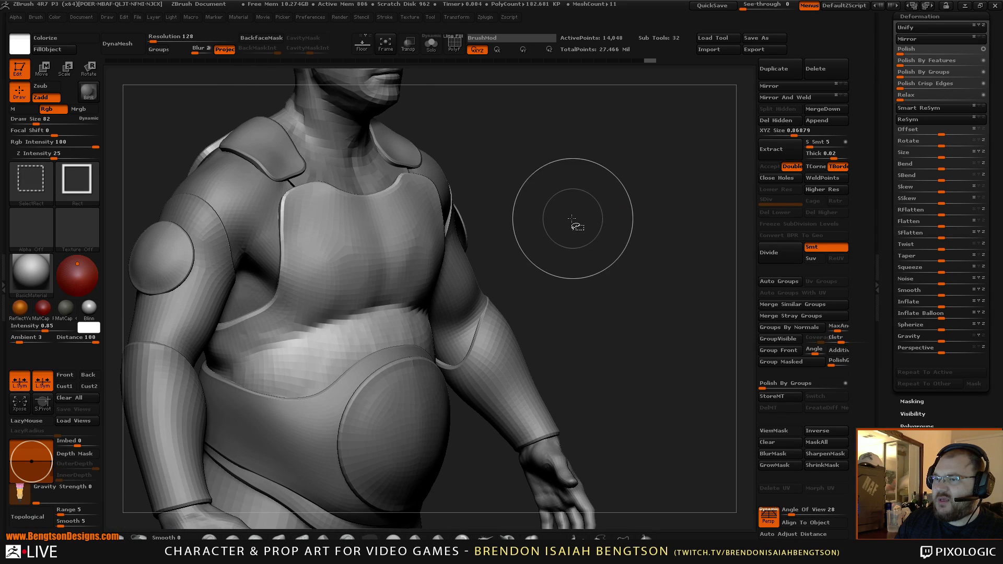
Select the body subtool beneath the armor, inspect it in Solo mode, and turn off its mask display.
{"action": "left_click", "coordinate": [269, 232], "text": "alt"}
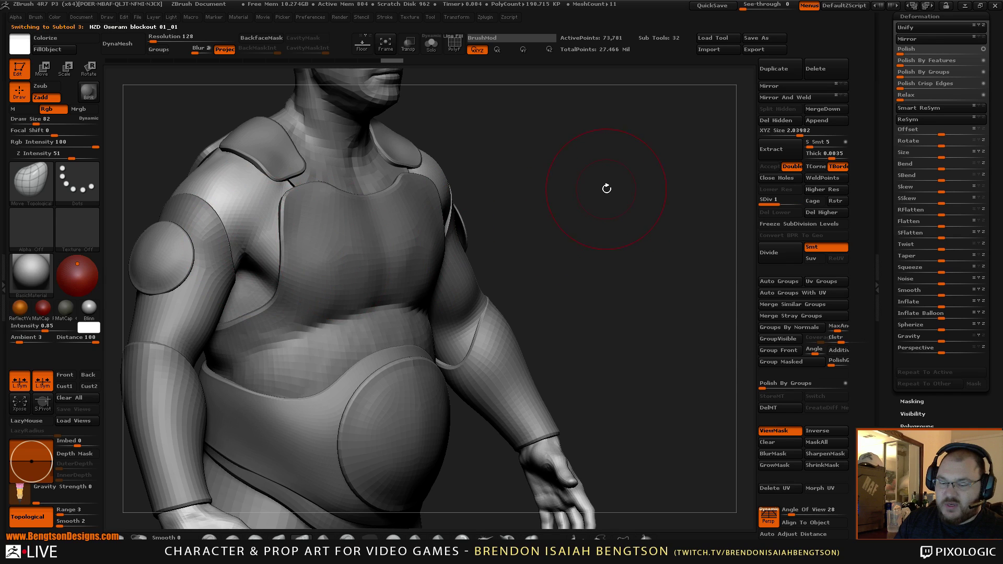
{"action": "key", "text": "b"}
{"action": "key", "text": "v"}
{"action": "left_click_drag", "start_coordinate": [620, 255], "coordinate": [580, 232]}
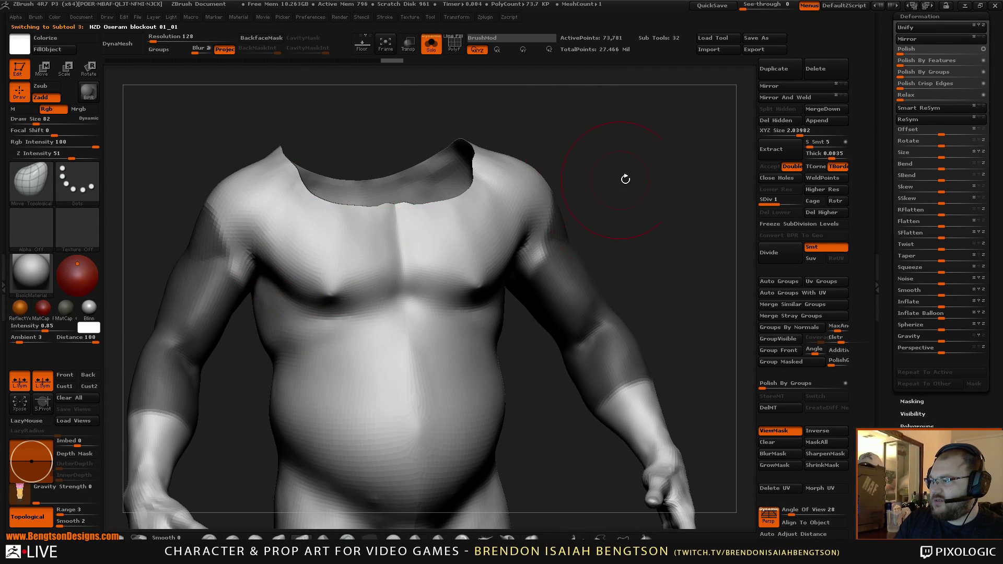
{"action": "mouse_move", "coordinate": [663, 187]}
{"action": "left_mouse_down"}
{"action": "mouse_move", "coordinate": [660, 173]}
{"action": "mouse_move", "coordinate": [679, 161]}
{"action": "mouse_move", "coordinate": [658, 168]}
{"action": "mouse_move", "coordinate": [611, 149]}
{"action": "mouse_move", "coordinate": [636, 171]}
{"action": "mouse_move", "coordinate": [646, 158]}
{"action": "mouse_move", "coordinate": [636, 204]}
{"action": "left_mouse_up"}
{"action": "key", "text": "alt+s"}
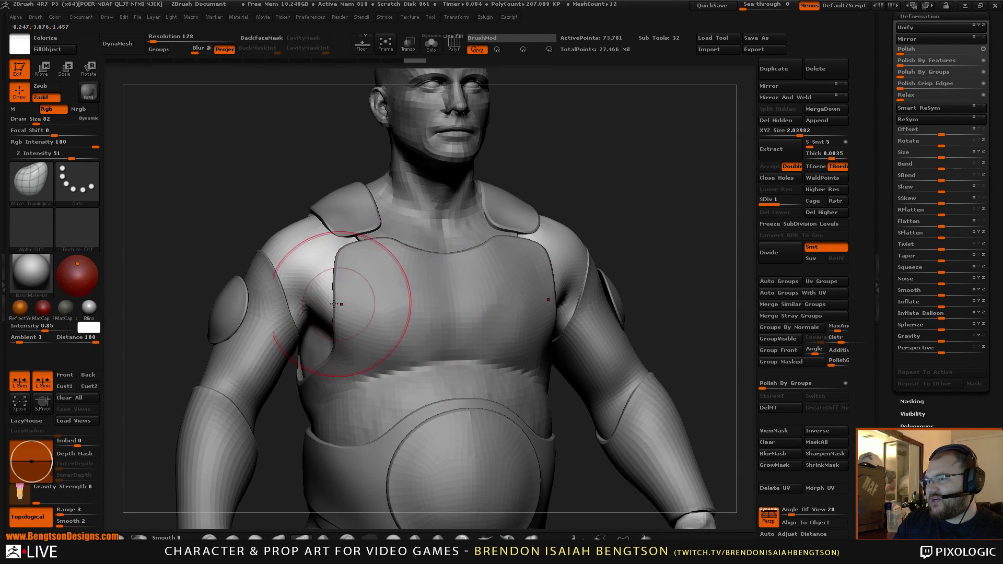
Set the Move Topological draw size to 53 and reshape the body around the front of the armpits.
{"action": "key", "text": "space"}
{"action": "left_click_drag", "start_coordinate": [316, 305], "coordinate": [292, 305]}
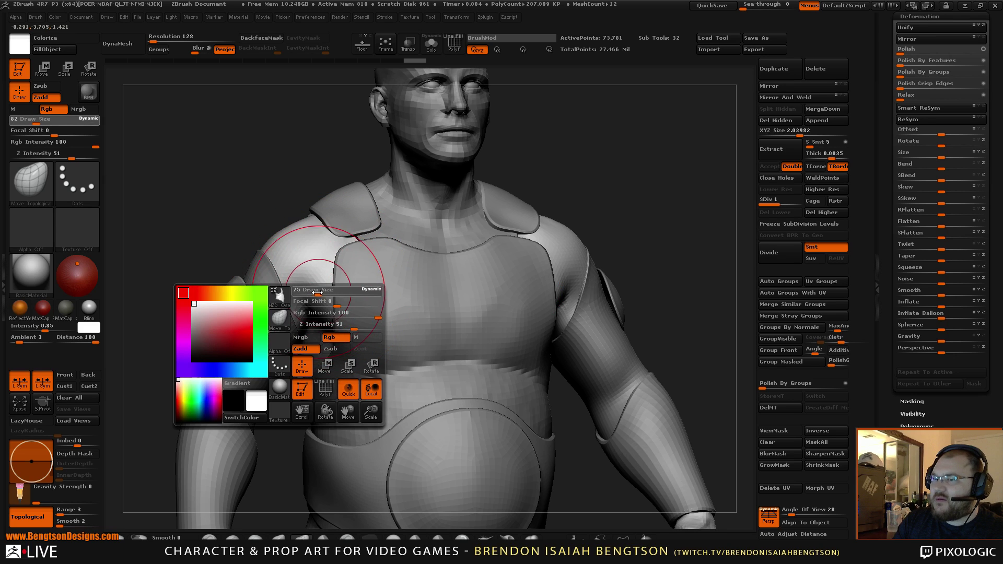
{"action": "mouse_move", "coordinate": [282, 202]}
{"action": "left_mouse_down"}
{"action": "mouse_move", "coordinate": [261, 170]}
{"action": "mouse_move", "coordinate": [298, 179]}
{"action": "left_mouse_up"}
{"action": "key", "text": "space"}
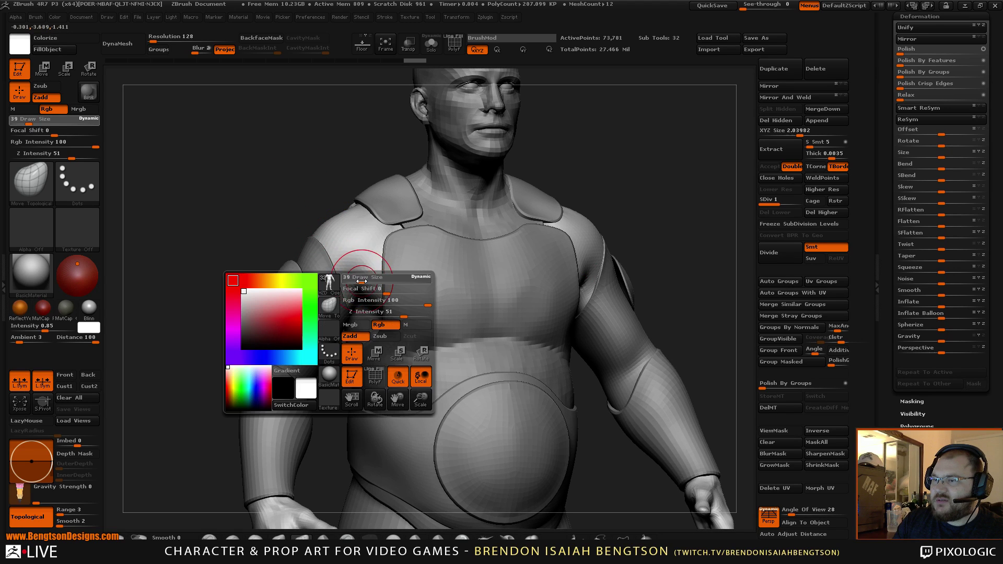
{"action": "left_click_drag", "start_coordinate": [361, 281], "coordinate": [357, 288]}
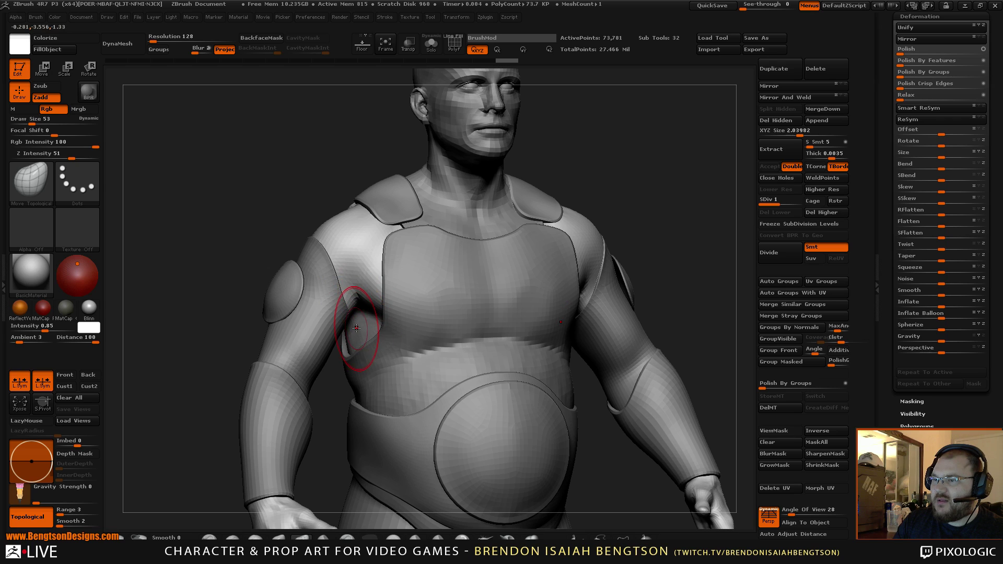
Build up and smooth the body's armpit hollows with the ClayBuildup brush, and undo the last stroke.
{"action": "key", "text": "b"}
{"action": "key", "text": "c"}
{"action": "key", "text": "b"}
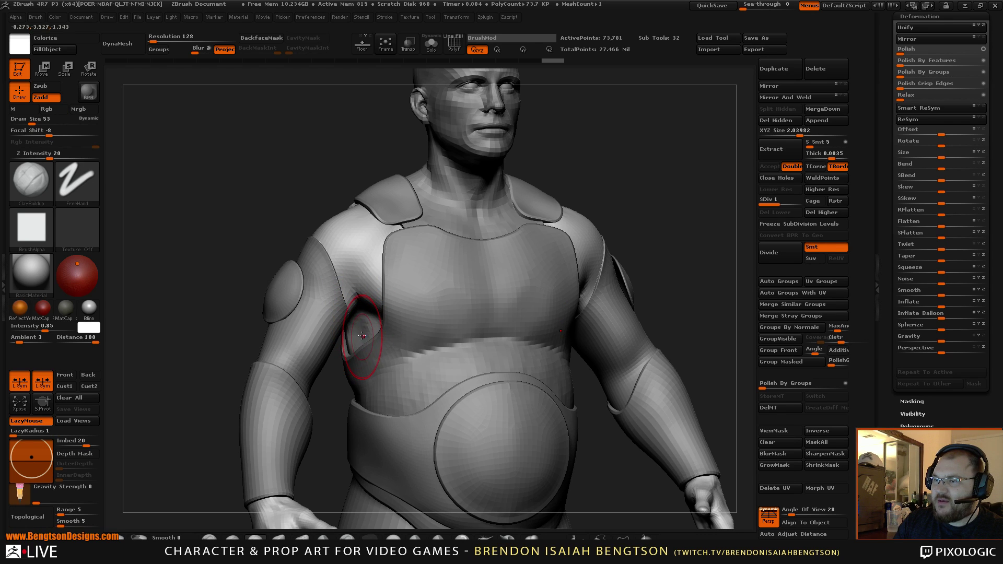
{"action": "left_click_drag", "start_coordinate": [352, 345], "coordinate": [349, 333], "text": "shift"}
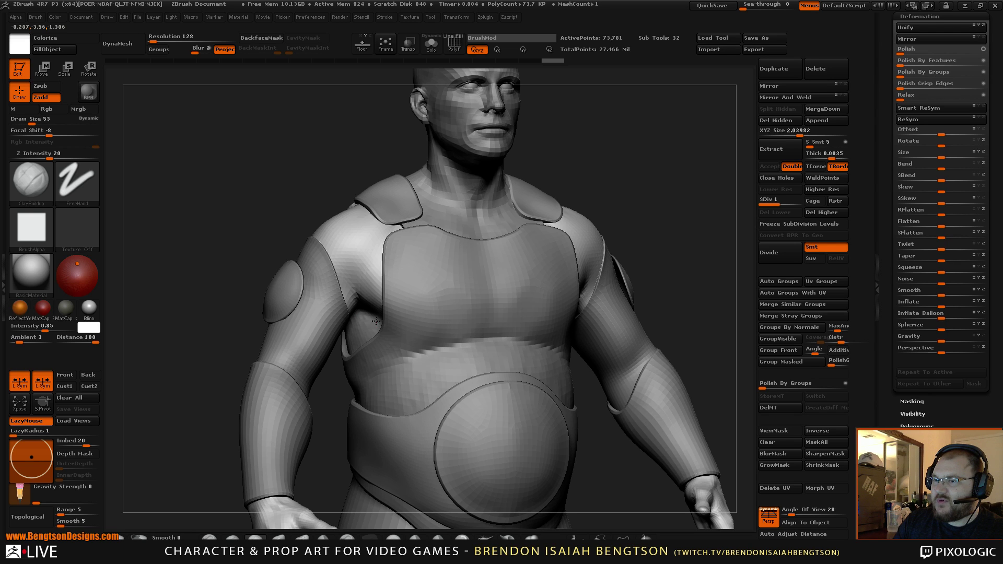
{"action": "mouse_move", "coordinate": [376, 321]}
{"action": "left_mouse_down"}
{"action": "mouse_move", "coordinate": [361, 302]}
{"action": "mouse_move", "coordinate": [379, 322]}
{"action": "left_mouse_up"}
{"action": "key", "text": "ctrl+z"}
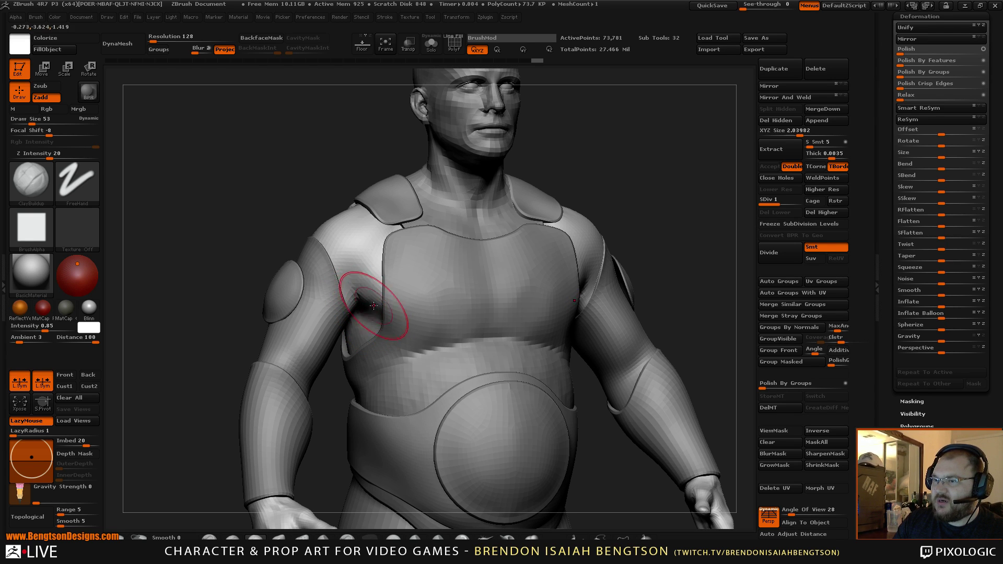
Show only the body in Solo mode, refine and smooth the underside of the chest, and show all subtools again.
{"action": "key", "text": "shift+alt+s"}
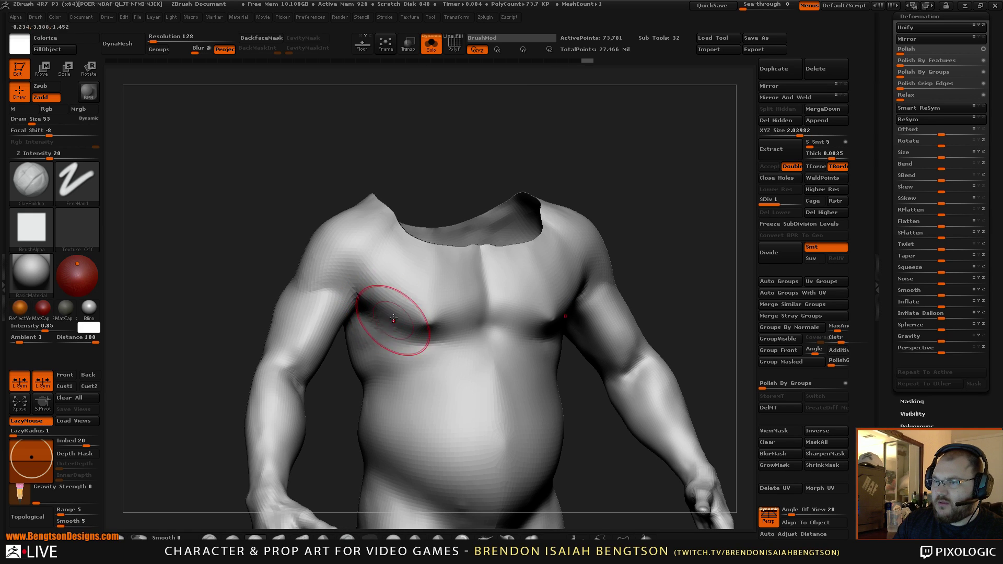
{"action": "left_click_drag", "start_coordinate": [393, 318], "coordinate": [403, 321], "text": "shift"}
{"action": "key", "text": "ctrl+z"}
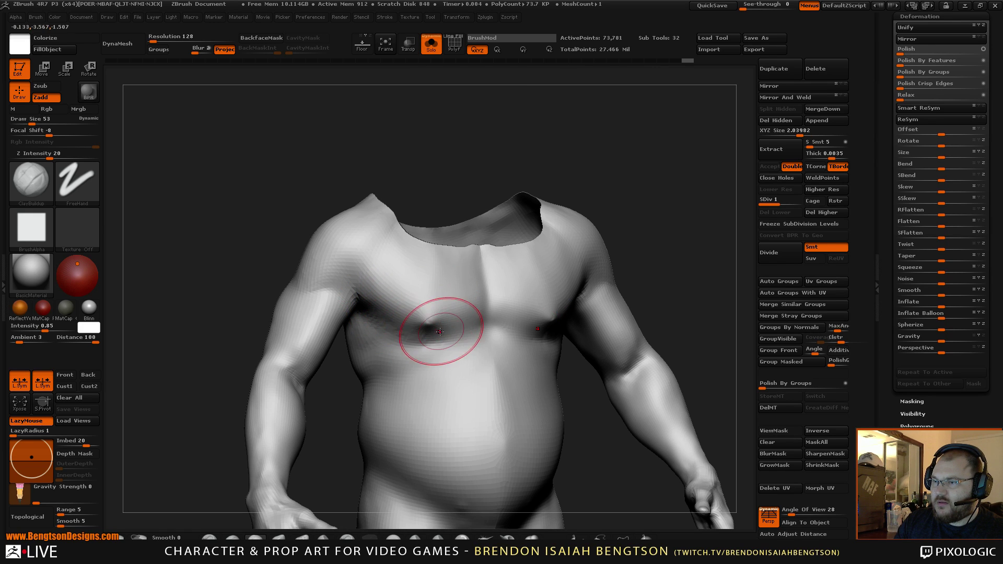
{"action": "key", "text": "shift"}
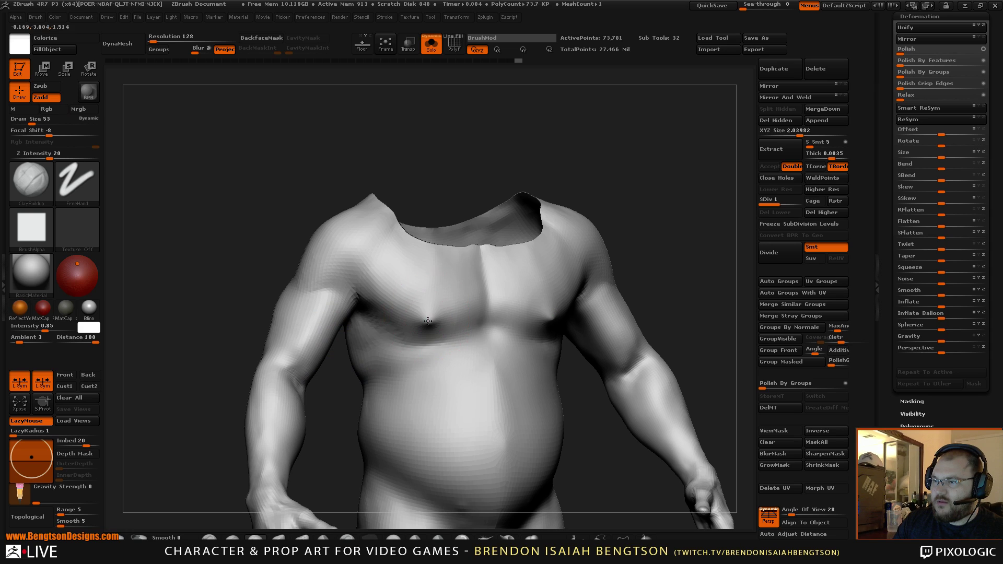
{"action": "left_click_drag", "start_coordinate": [430, 327], "coordinate": [421, 308]}
{"action": "left_click_drag", "start_coordinate": [441, 197], "coordinate": [445, 187]}
{"action": "key", "text": "alt+s"}
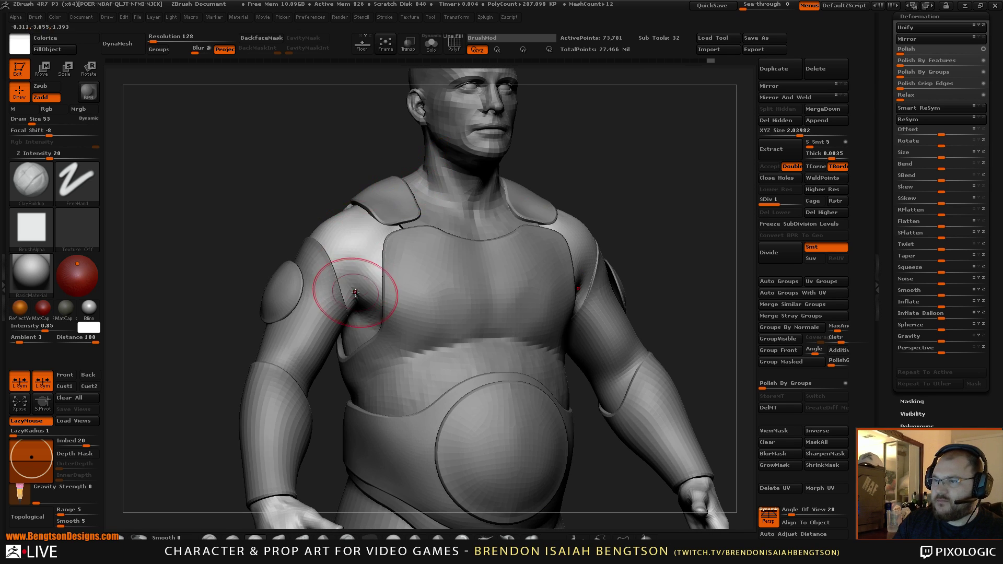
Reshape the body at the front of the armpit with the Move Topological brush.
{"action": "key", "text": "b"}
{"action": "key", "text": "m"}
{"action": "key", "text": "t"}
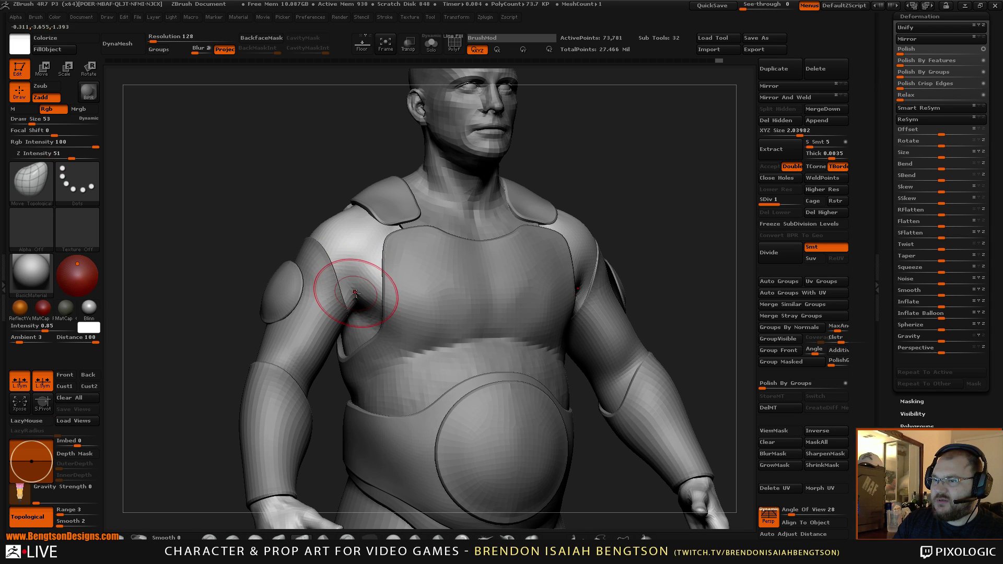
{"action": "mouse_move", "coordinate": [357, 298]}
{"action": "left_mouse_down"}
{"action": "mouse_move", "coordinate": [357, 306]}
{"action": "mouse_move", "coordinate": [367, 300]}
{"action": "left_mouse_up"}
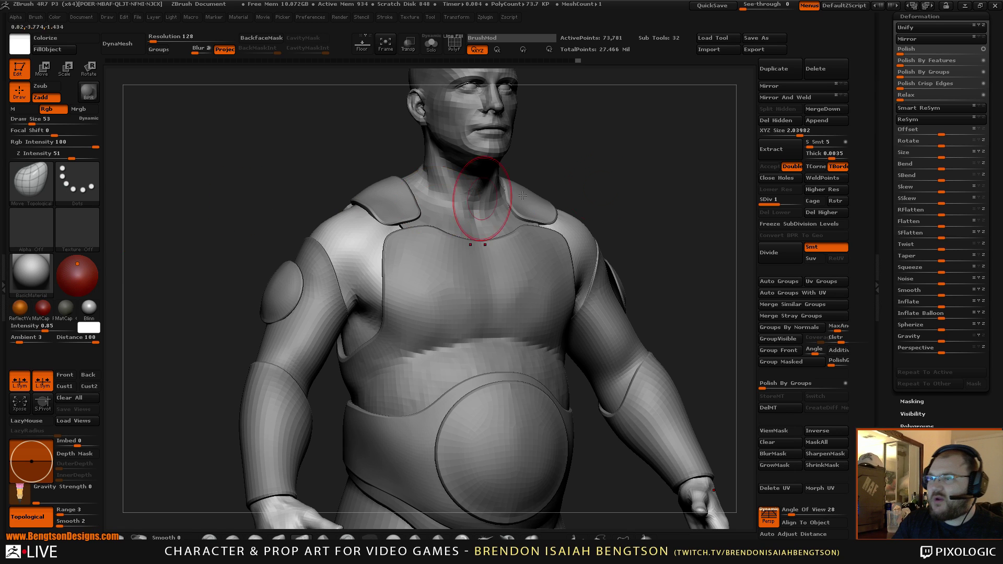
Build up the body between the chest armor and upper arm with the ClayBuildup brush.
{"action": "mouse_move", "coordinate": [679, 182]}
{"action": "left_mouse_down"}
{"action": "mouse_move", "coordinate": [694, 173]}
{"action": "mouse_move", "coordinate": [548, 205]}
{"action": "mouse_move", "coordinate": [578, 213]}
{"action": "mouse_move", "coordinate": [558, 200]}
{"action": "mouse_move", "coordinate": [577, 213]}
{"action": "mouse_move", "coordinate": [573, 235]}
{"action": "left_mouse_up"}
{"action": "key", "text": "b"}
{"action": "key", "text": "c"}
{"action": "key", "text": "b"}
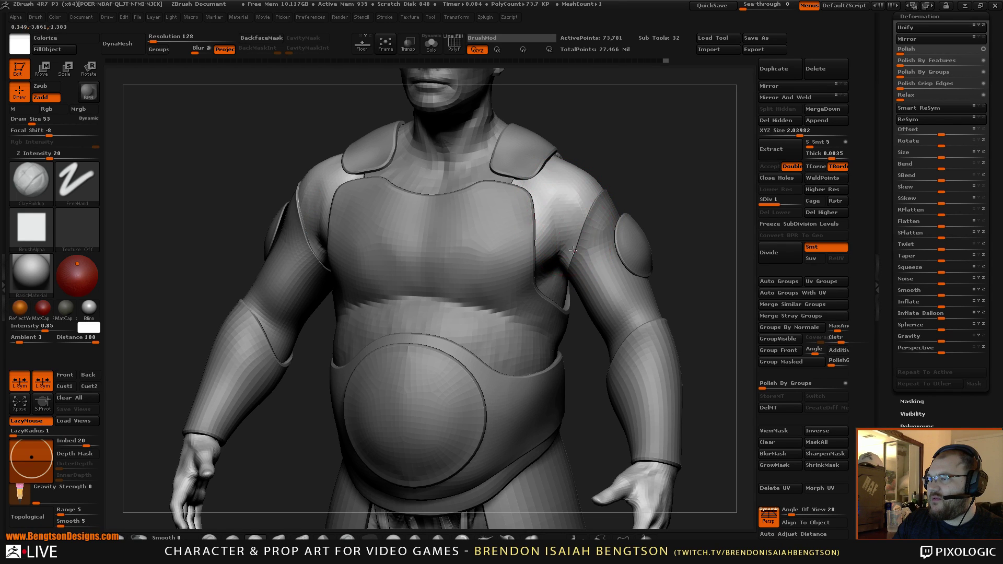
{"action": "mouse_move", "coordinate": [616, 146]}
{"action": "left_mouse_down"}
{"action": "mouse_move", "coordinate": [636, 164]}
{"action": "mouse_move", "coordinate": [647, 155]}
{"action": "mouse_move", "coordinate": [547, 264]}
{"action": "left_mouse_up"}
Adjust the body's shoulder and the area behind the armpit with the Move Topological brush.
{"action": "key", "text": "b"}
{"action": "key", "text": "m"}
{"action": "key", "text": "t"}
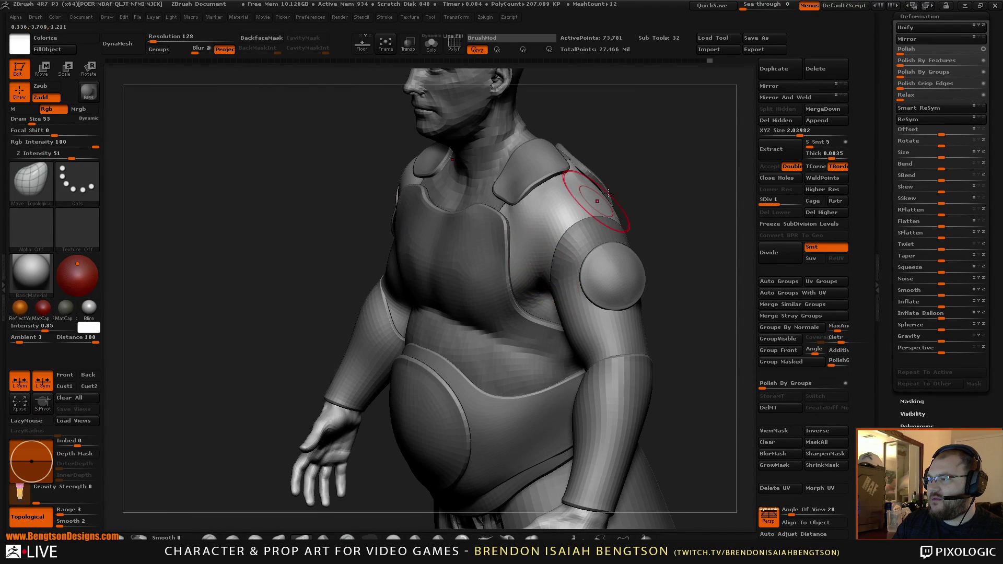
{"action": "mouse_move", "coordinate": [608, 194]}
{"action": "left_mouse_down"}
{"action": "mouse_move", "coordinate": [660, 228]}
{"action": "mouse_move", "coordinate": [581, 243]}
{"action": "mouse_move", "coordinate": [586, 213]}
{"action": "mouse_move", "coordinate": [614, 282]}
{"action": "mouse_move", "coordinate": [620, 271]}
{"action": "mouse_move", "coordinate": [643, 291]}
{"action": "mouse_move", "coordinate": [602, 321]}
{"action": "mouse_move", "coordinate": [613, 269]}
{"action": "mouse_move", "coordinate": [578, 247]}
{"action": "left_mouse_up"}
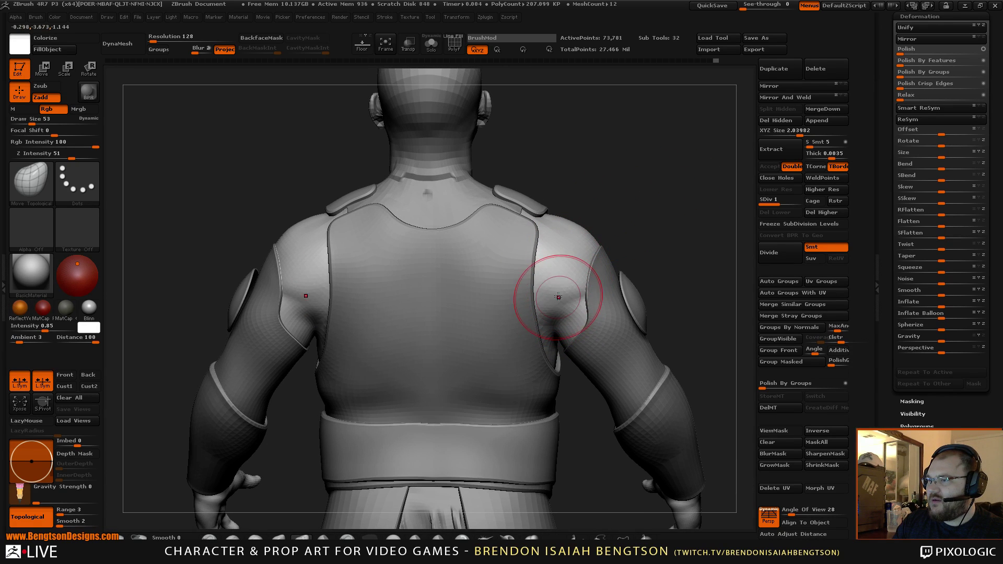
{"action": "mouse_move", "coordinate": [604, 206]}
{"action": "left_mouse_down"}
{"action": "mouse_move", "coordinate": [654, 188]}
{"action": "mouse_move", "coordinate": [647, 171]}
{"action": "left_mouse_up"}
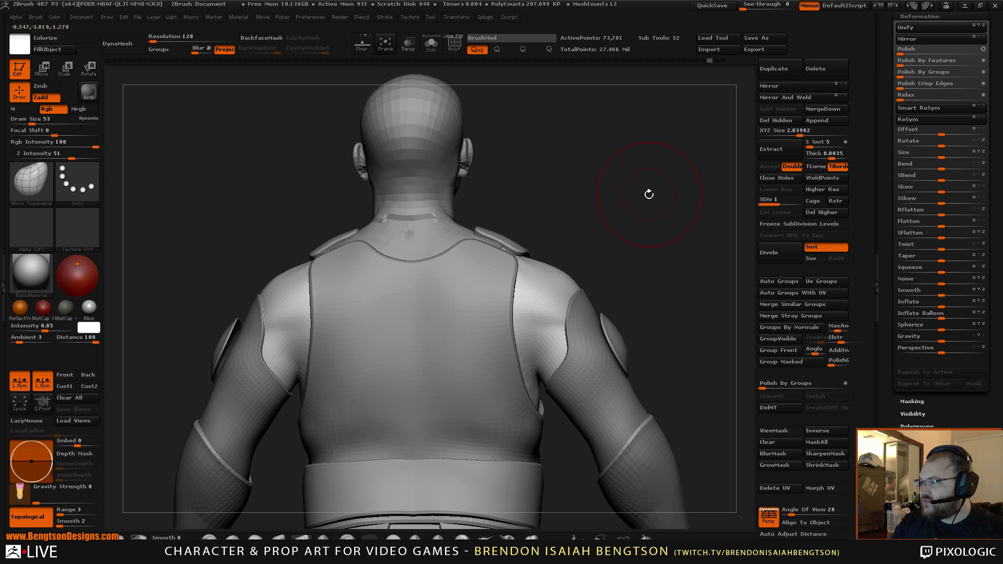
Build up the back of the body's shoulder with the ClayBuildup brush and set the draw size to 22.
{"action": "mouse_move", "coordinate": [671, 217]}
{"action": "left_mouse_down"}
{"action": "mouse_move", "coordinate": [665, 224]}
{"action": "mouse_move", "coordinate": [600, 195]}
{"action": "mouse_move", "coordinate": [628, 179]}
{"action": "left_mouse_up"}
{"action": "key", "text": "b"}
{"action": "key", "text": "c"}
{"action": "key", "text": "b"}
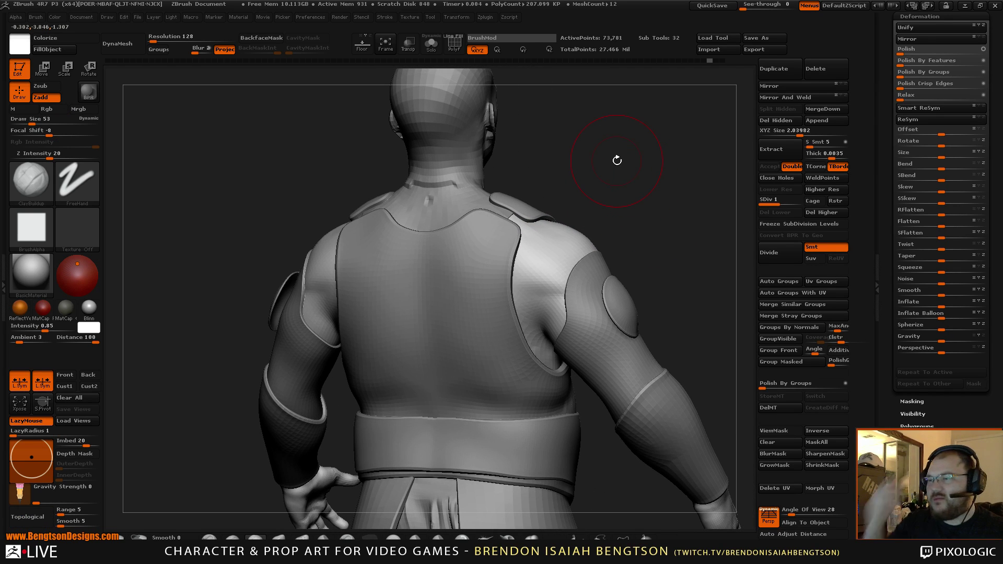
{"action": "mouse_move", "coordinate": [652, 202]}
{"action": "left_mouse_down"}
{"action": "mouse_move", "coordinate": [418, 181]}
{"action": "mouse_move", "coordinate": [408, 192]}
{"action": "left_mouse_up"}
{"action": "key", "text": "space"}
{"action": "left_click_drag", "start_coordinate": [668, 183], "coordinate": [627, 220]}
Smooth the body behind the shoulder and reshape it along the armor's rear armhole with Move Topological at draw size 45.
{"action": "key", "text": "b"}
{"action": "key", "text": "m"}
{"action": "key", "text": "t"}
{"action": "key", "text": "shift"}
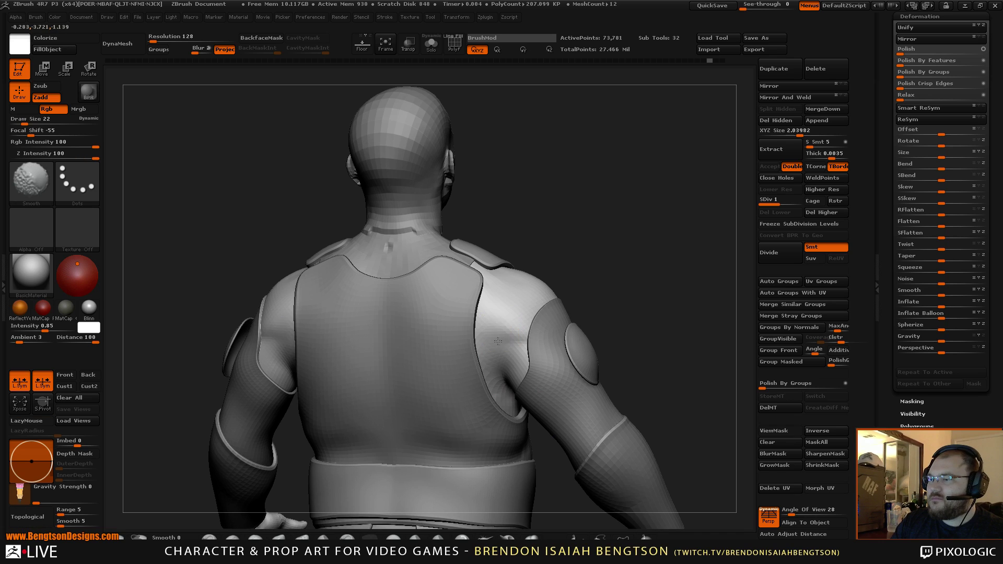
{"action": "mouse_move", "coordinate": [567, 251]}
{"action": "left_mouse_down"}
{"action": "mouse_move", "coordinate": [634, 194]}
{"action": "mouse_move", "coordinate": [611, 219]}
{"action": "mouse_move", "coordinate": [616, 206]}
{"action": "mouse_move", "coordinate": [596, 220]}
{"action": "left_mouse_up"}
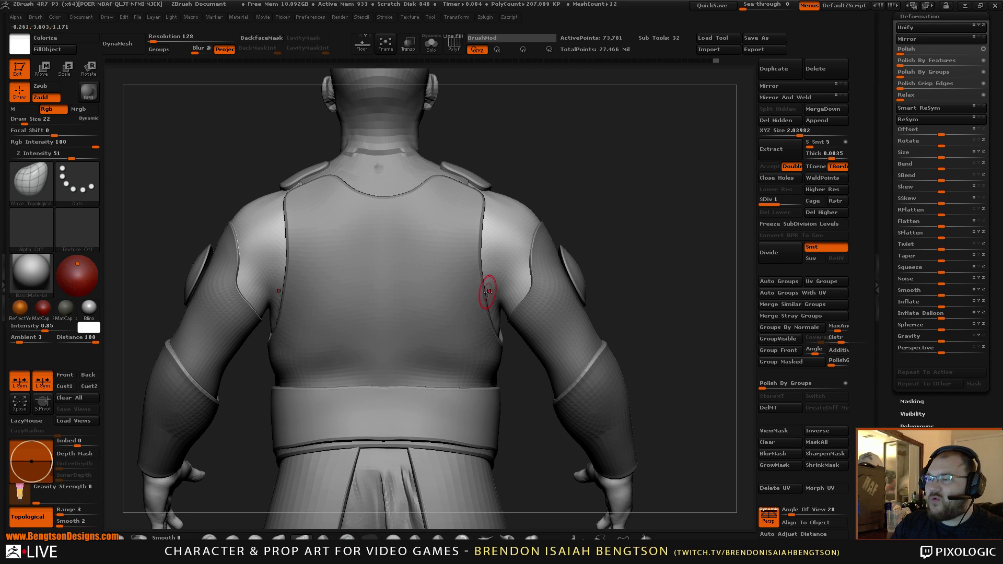
{"action": "key", "text": "space"}
{"action": "left_click_drag", "start_coordinate": [485, 258], "coordinate": [497, 259]}
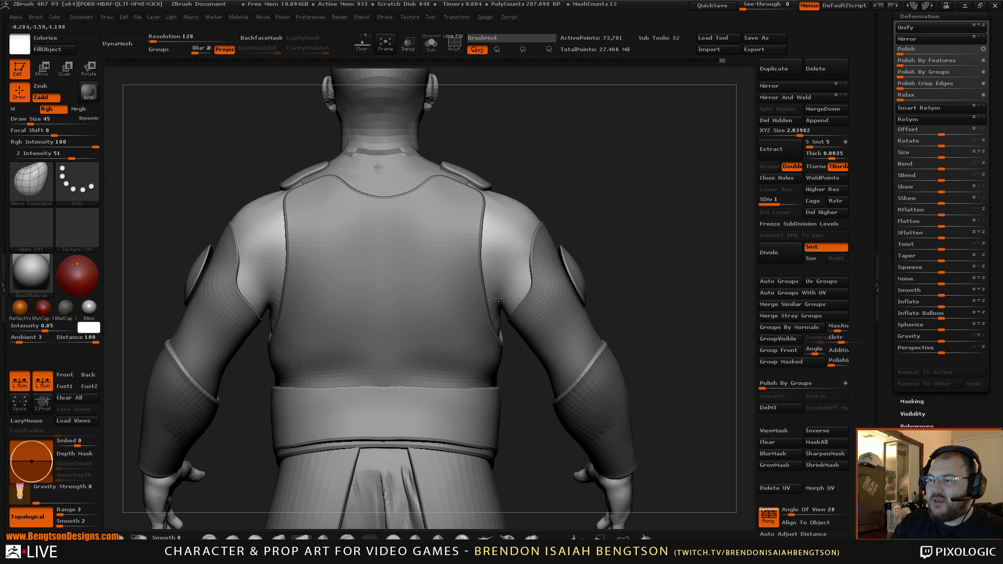
Set the window see-through to 76, dismiss the master password prompt, and compare the model's back with the concept image.
{"action": "left_click_drag", "start_coordinate": [754, 5], "coordinate": [809, 4]}
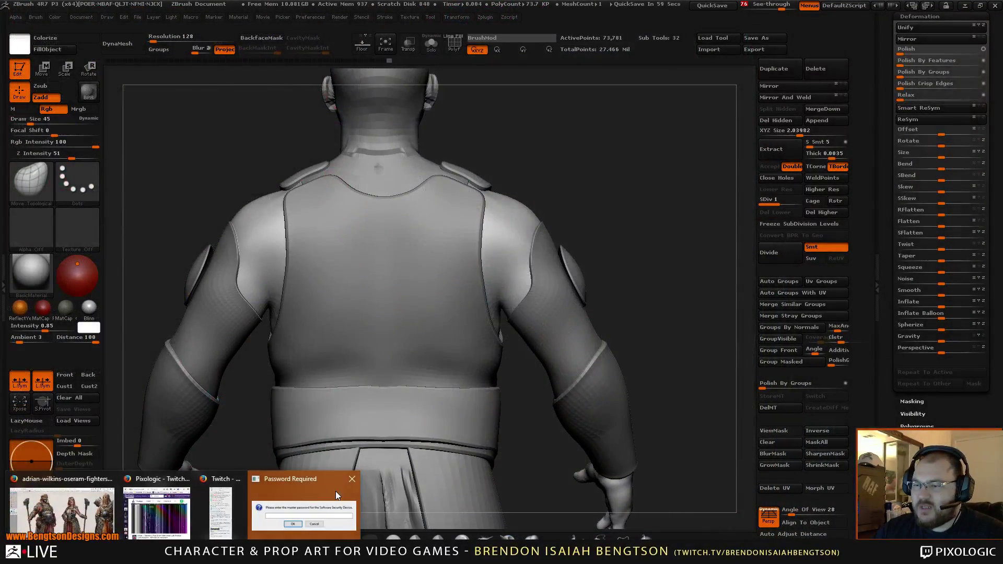
{"action": "left_click", "coordinate": [336, 495]}
{"action": "key", "text": "Escape"}
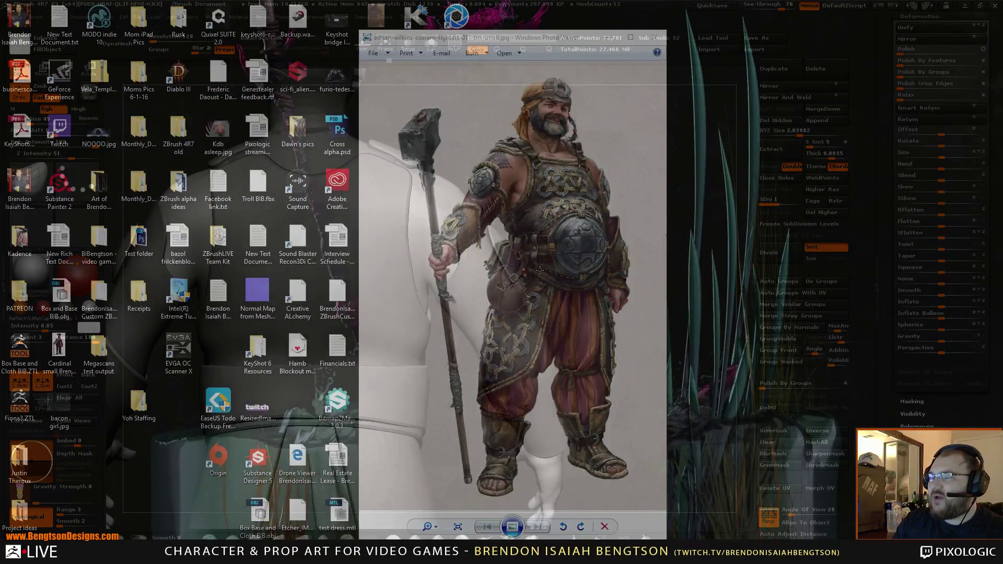
{"action": "left_click_drag", "start_coordinate": [540, 270], "coordinate": [533, 166]}
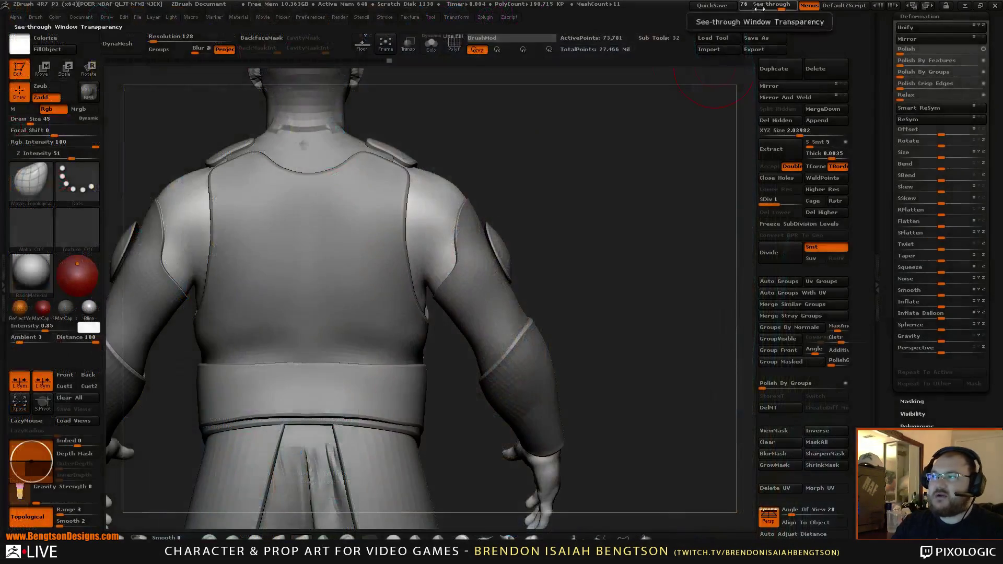
Examine the whole figure from the back and front to judge the proportions of the torso, arms and legs.
{"action": "key", "text": "f"}
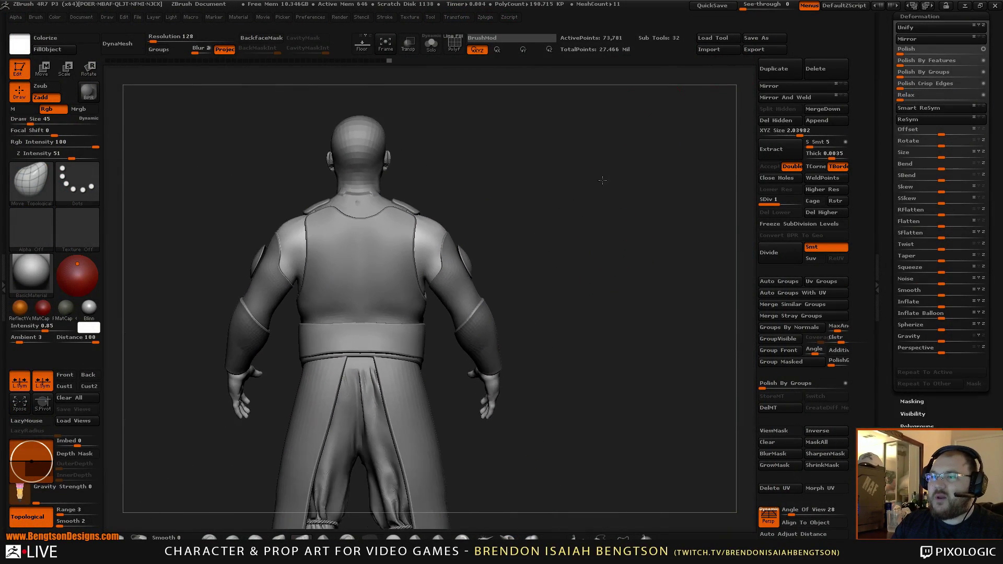
{"action": "mouse_move", "coordinate": [611, 252]}
{"action": "left_mouse_down"}
{"action": "mouse_move", "coordinate": [611, 242]}
{"action": "mouse_move", "coordinate": [533, 261]}
{"action": "mouse_move", "coordinate": [638, 174]}
{"action": "mouse_move", "coordinate": [615, 257]}
{"action": "mouse_move", "coordinate": [600, 245]}
{"action": "mouse_move", "coordinate": [604, 219]}
{"action": "left_mouse_up"}
{"action": "key", "text": "f"}
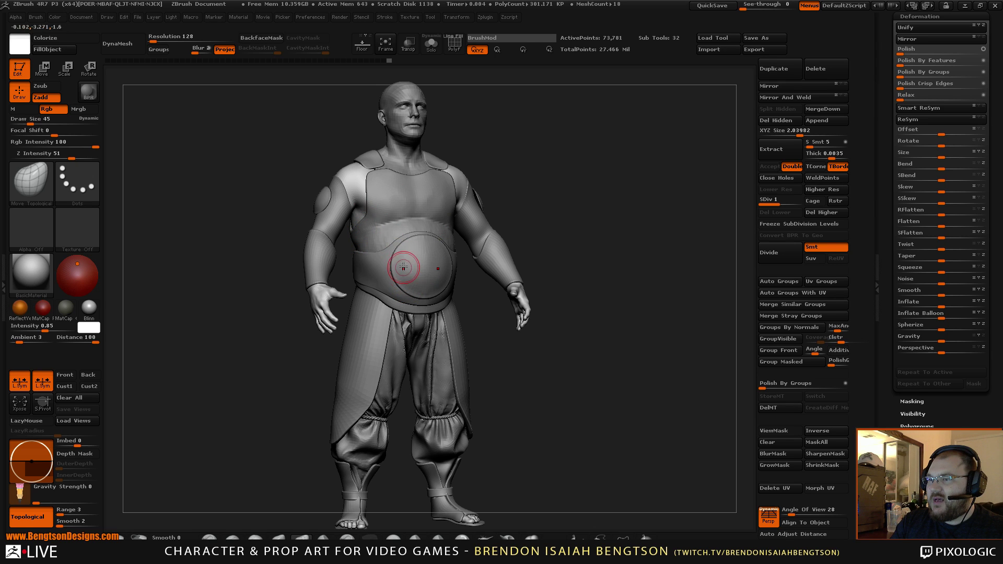
{"action": "mouse_move", "coordinate": [545, 181]}
{"action": "left_mouse_down"}
{"action": "mouse_move", "coordinate": [569, 184]}
{"action": "mouse_move", "coordinate": [540, 183]}
{"action": "left_mouse_up"}
{"action": "left_click_drag", "start_coordinate": [533, 452], "coordinate": [526, 393], "text": "alt"}
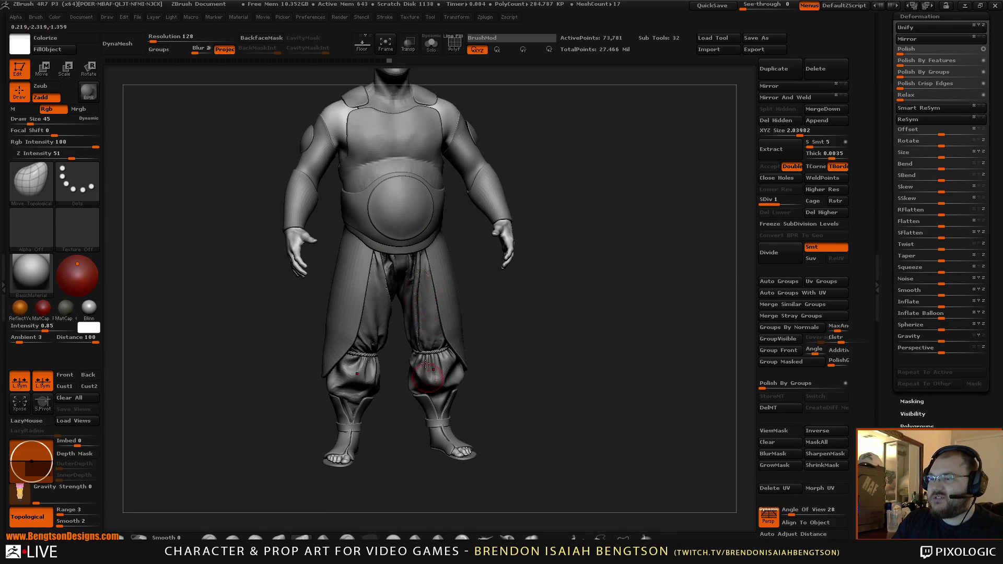
{"action": "mouse_move", "coordinate": [522, 351]}
{"action": "left_mouse_down", "text": "alt"}
{"action": "mouse_move", "coordinate": [520, 406]}
{"action": "mouse_move", "coordinate": [548, 388]}
{"action": "mouse_move", "coordinate": [537, 398]}
{"action": "mouse_move", "coordinate": [509, 368]}
{"action": "left_mouse_up", "text": "alt"}
{"action": "left_click_drag", "start_coordinate": [381, 168], "coordinate": [433, 196]}
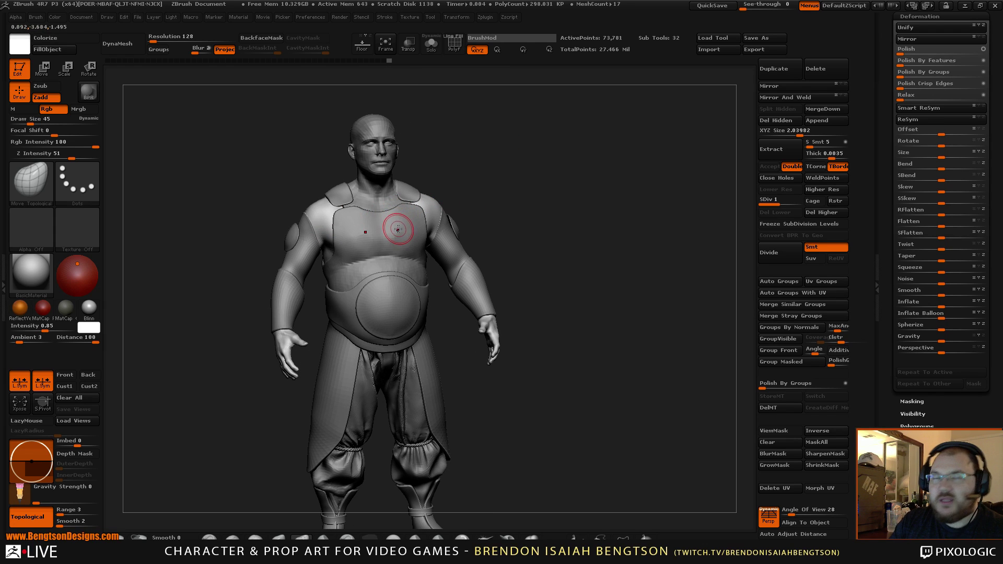
{"action": "left_click_drag", "start_coordinate": [549, 236], "coordinate": [616, 108]}
Compare the full figure with the concept image at see-through 54 from several angles, and return the see-through to 0.
{"action": "left_click_drag", "start_coordinate": [744, 5], "coordinate": [777, 9]}
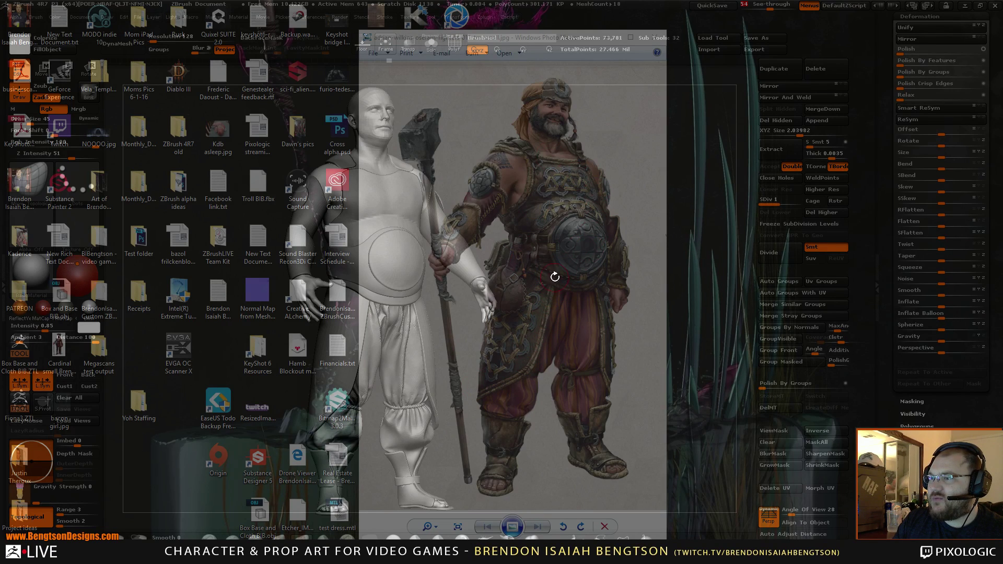
{"action": "left_click_drag", "start_coordinate": [524, 343], "coordinate": [348, 278]}
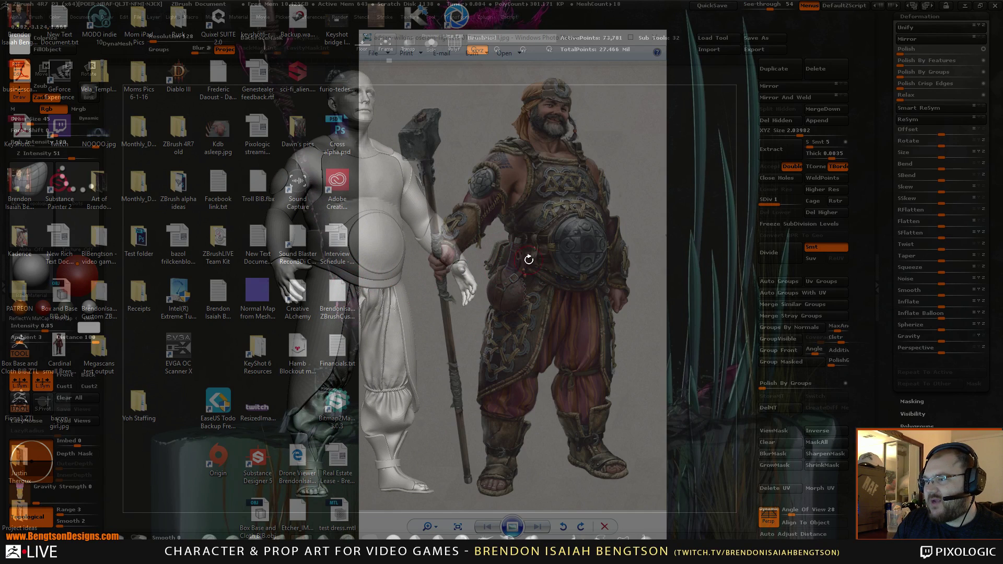
{"action": "left_click_drag", "start_coordinate": [565, 183], "coordinate": [600, 168]}
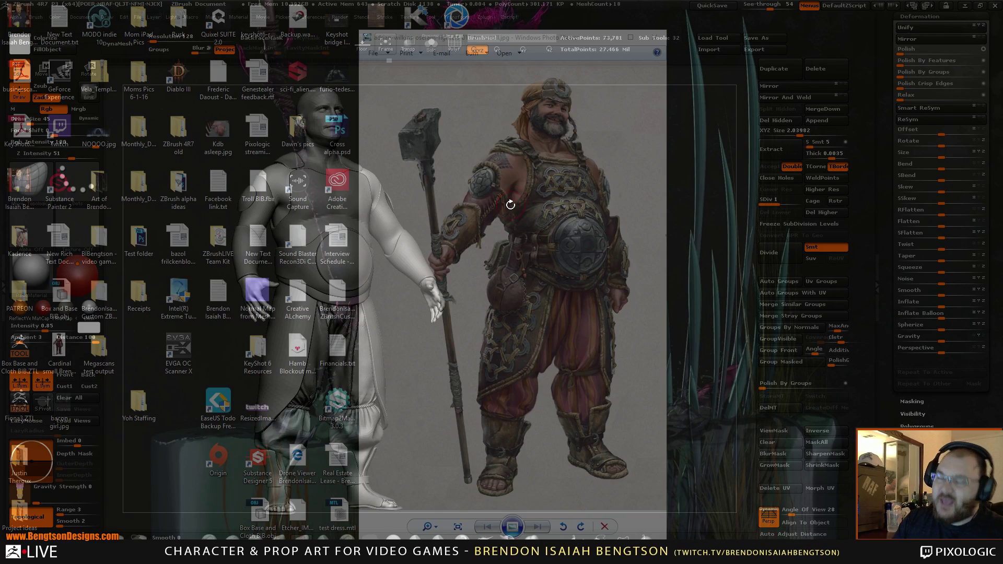
{"action": "left_click_drag", "start_coordinate": [770, 7], "coordinate": [741, 7]}
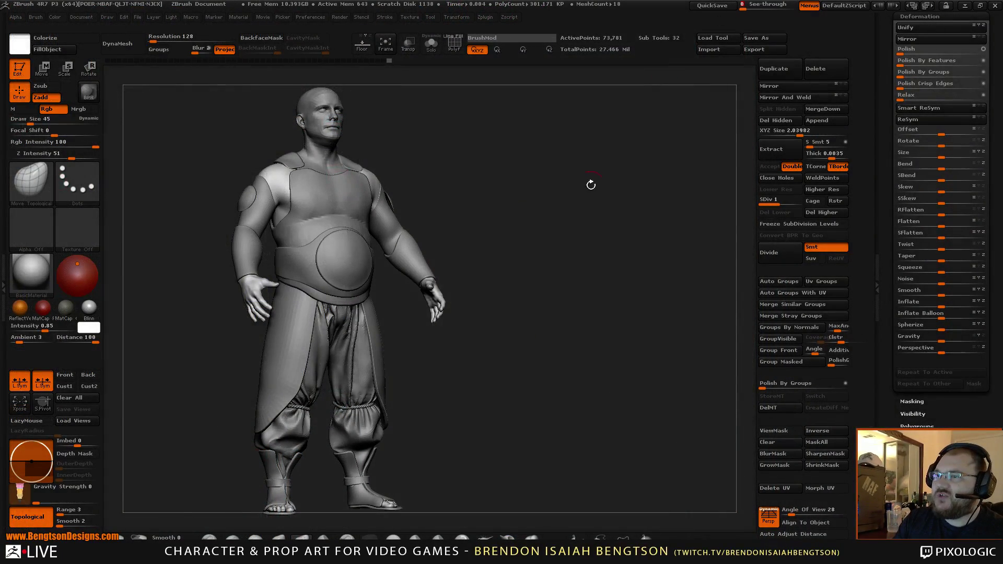
Switch to the ClayBuildup brush for work around the shoulder and upper arm.
{"action": "left_click_drag", "start_coordinate": [590, 186], "coordinate": [619, 274]}
{"action": "left_click_drag", "start_coordinate": [381, 291], "coordinate": [499, 179]}
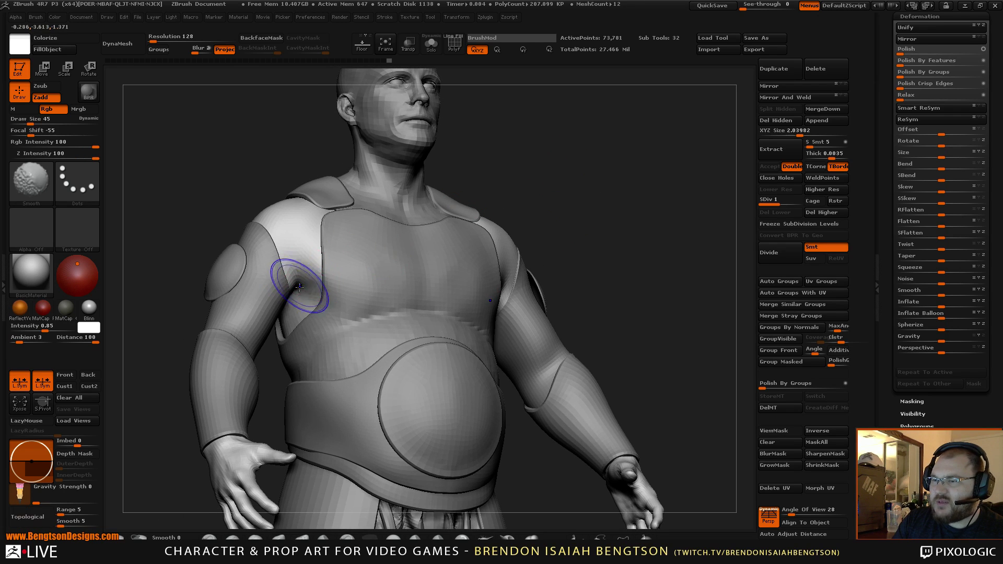
{"action": "mouse_move", "coordinate": [454, 168]}
{"action": "left_mouse_down"}
{"action": "mouse_move", "coordinate": [571, 161]}
{"action": "mouse_move", "coordinate": [596, 214]}
{"action": "mouse_move", "coordinate": [588, 219]}
{"action": "mouse_move", "coordinate": [600, 179]}
{"action": "mouse_move", "coordinate": [377, 276]}
{"action": "left_mouse_up"}
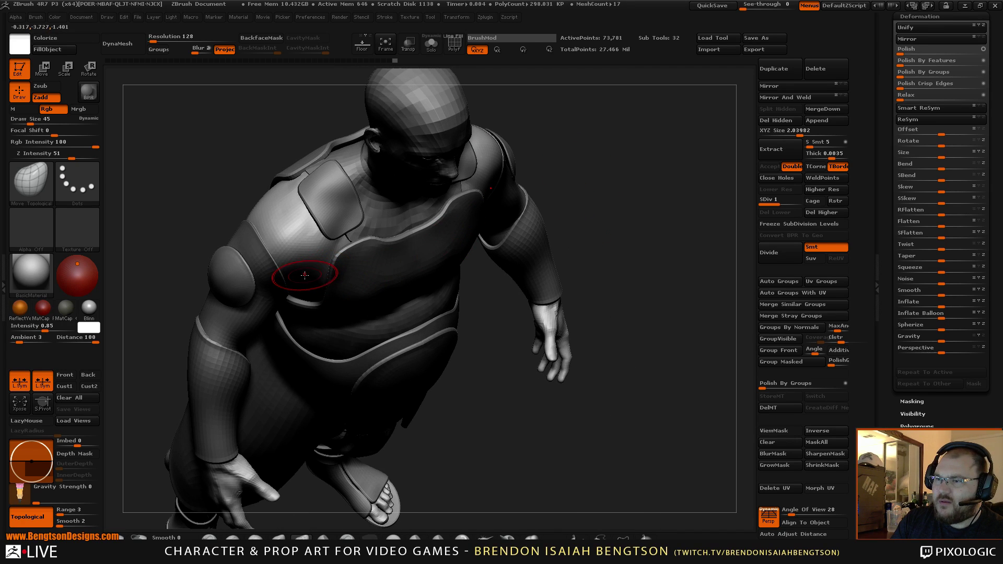
{"action": "key", "text": "b"}
{"action": "key", "text": "c"}
{"action": "key", "text": "b"}
{"action": "mouse_move", "coordinate": [305, 274]}
{"action": "left_mouse_down"}
{"action": "mouse_move", "coordinate": [392, 403]}
{"action": "mouse_move", "coordinate": [491, 389]}
{"action": "left_mouse_up"}
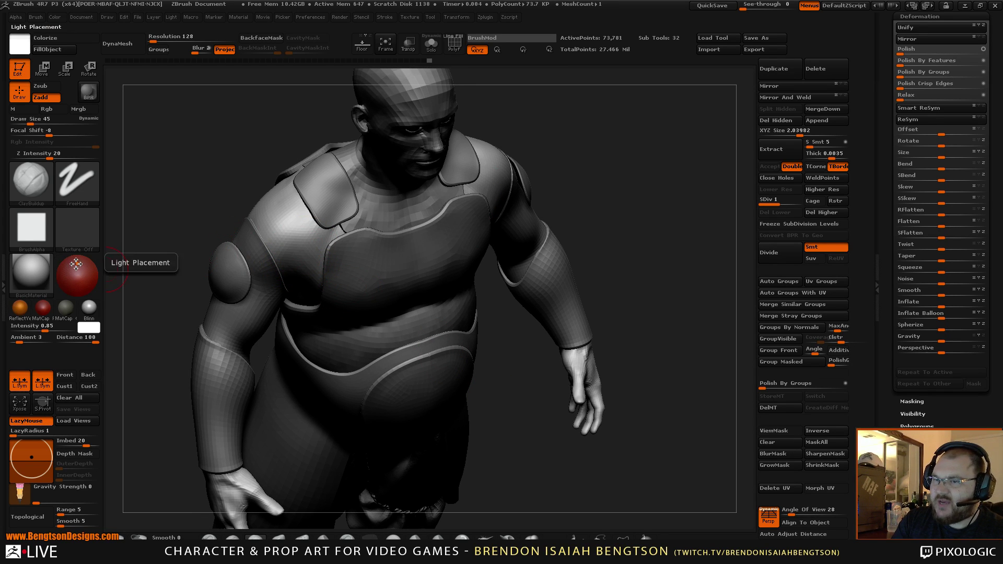
Reposition the light closer to the centre of the material preview sphere to light the torso from the front.
{"action": "mouse_move", "coordinate": [65, 268]}
{"action": "left_mouse_down"}
{"action": "mouse_move", "coordinate": [86, 268]}
{"action": "mouse_move", "coordinate": [78, 272]}
{"action": "left_mouse_up"}
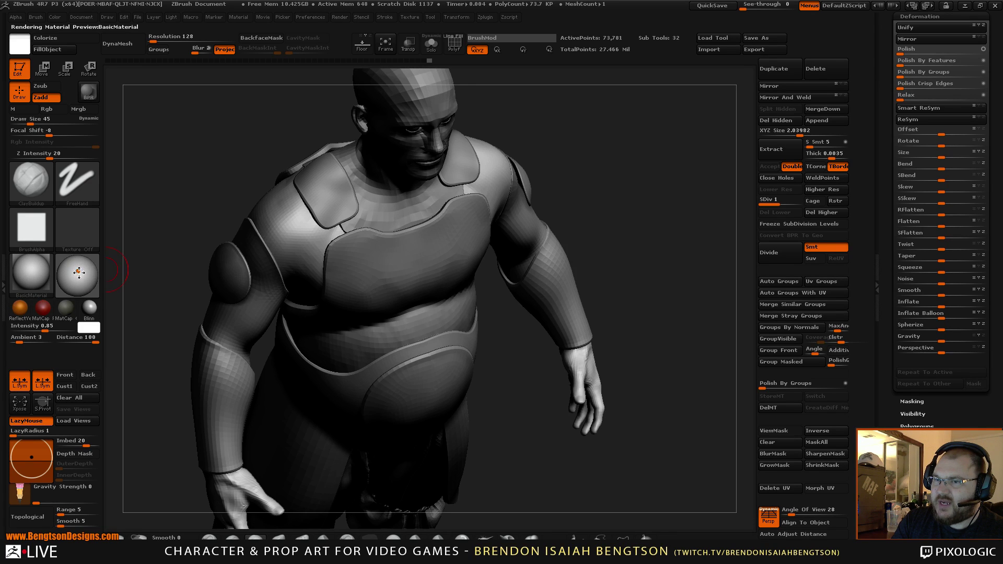
{"action": "mouse_move", "coordinate": [226, 240]}
{"action": "left_mouse_down"}
{"action": "mouse_move", "coordinate": [220, 152]}
{"action": "mouse_move", "coordinate": [257, 235]}
{"action": "left_mouse_up"}
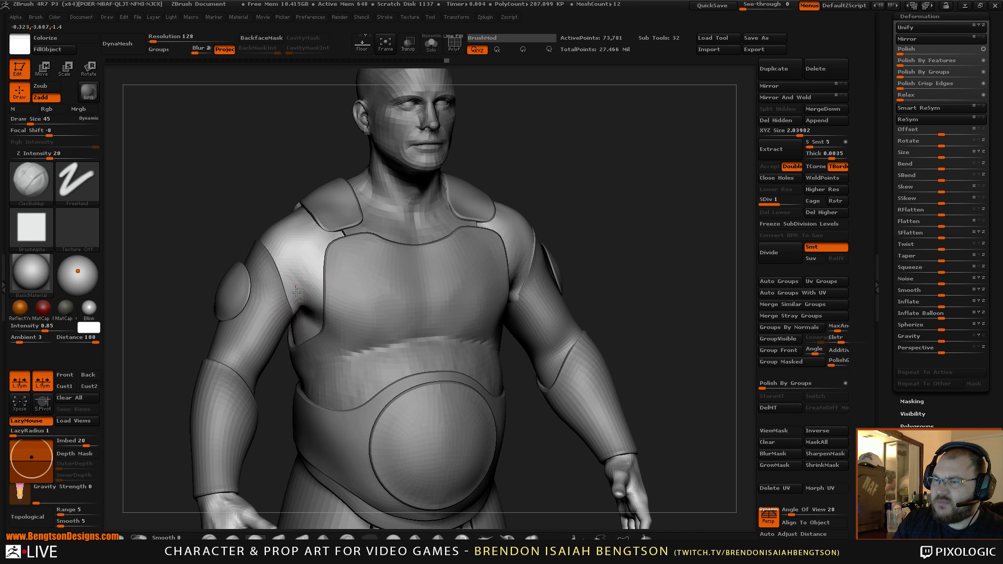
{"action": "left_click_drag", "start_coordinate": [602, 229], "coordinate": [647, 252]}
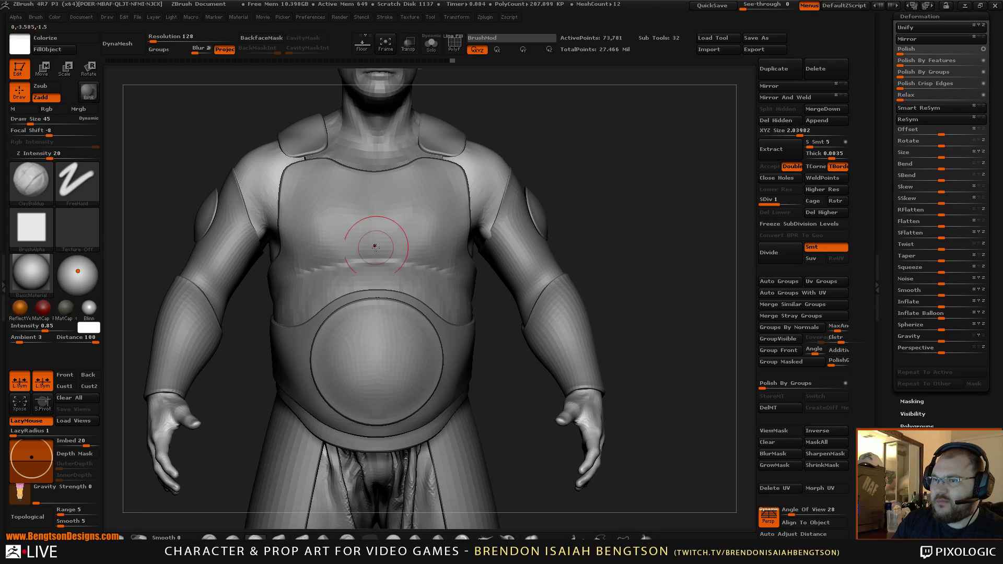
Select the upper-arm sleeve subtool and apply Mirror And Weld so both sleeves match.
{"action": "left_click", "coordinate": [230, 246], "text": "alt"}
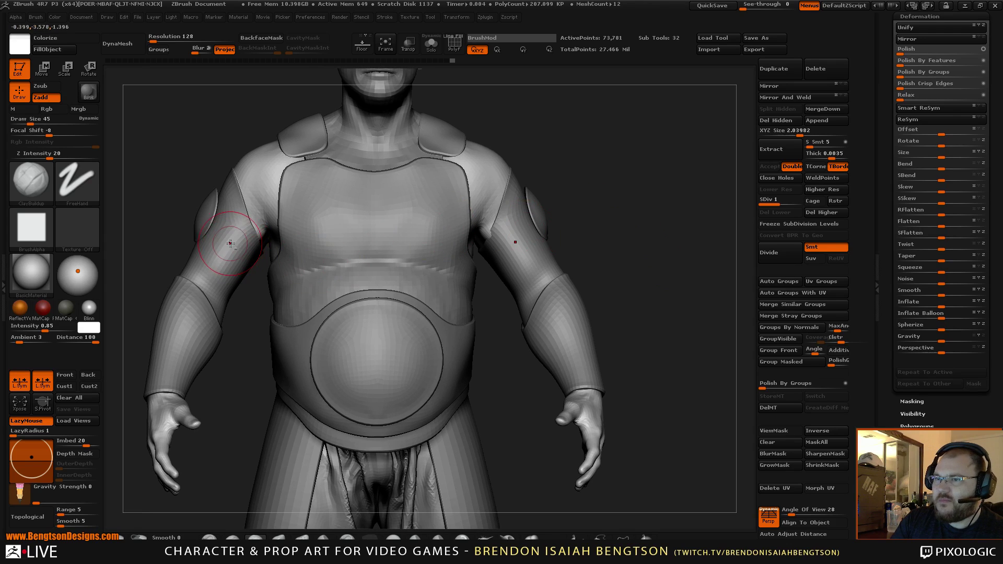
{"action": "left_click", "coordinate": [790, 99]}
{"action": "key", "text": "ctrl+z"}
{"action": "left_click_drag", "start_coordinate": [603, 255], "coordinate": [631, 242]}
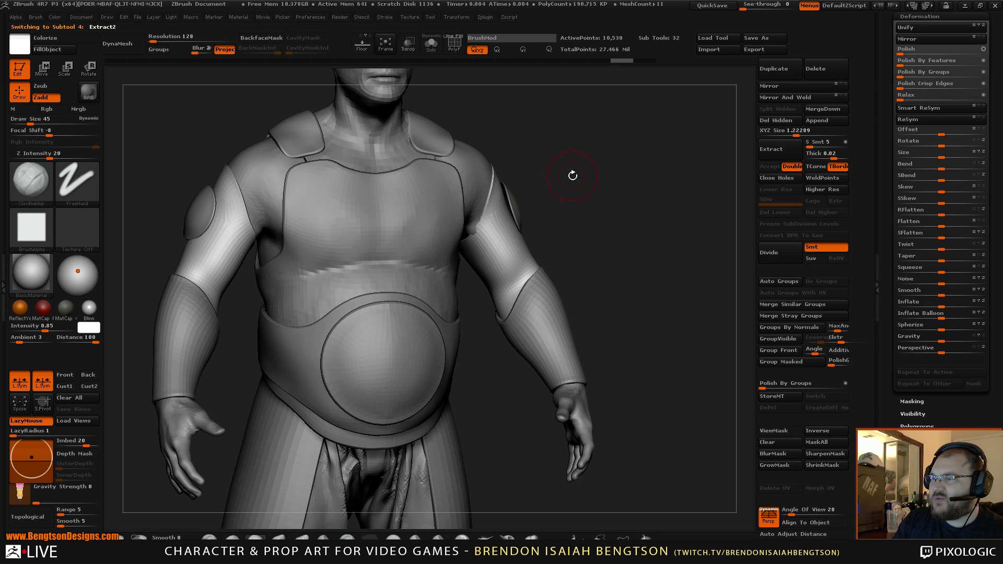
{"action": "left_click_drag", "start_coordinate": [572, 176], "coordinate": [548, 192]}
{"action": "left_click_drag", "start_coordinate": [600, 161], "coordinate": [609, 137]}
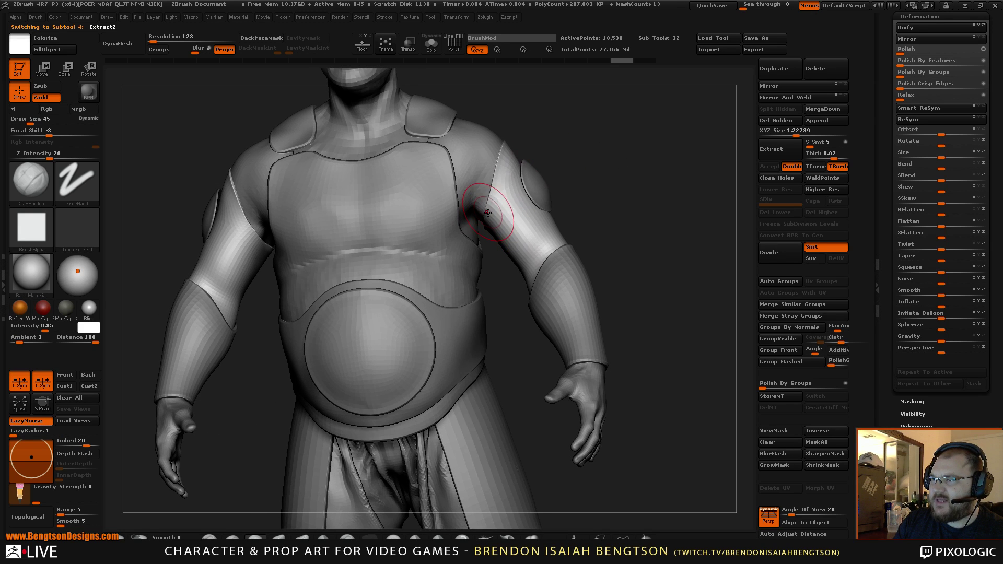
{"action": "mouse_move", "coordinate": [522, 188]}
{"action": "left_mouse_down"}
{"action": "mouse_move", "coordinate": [575, 221]}
{"action": "mouse_move", "coordinate": [617, 187]}
{"action": "mouse_move", "coordinate": [553, 219]}
{"action": "left_mouse_up"}
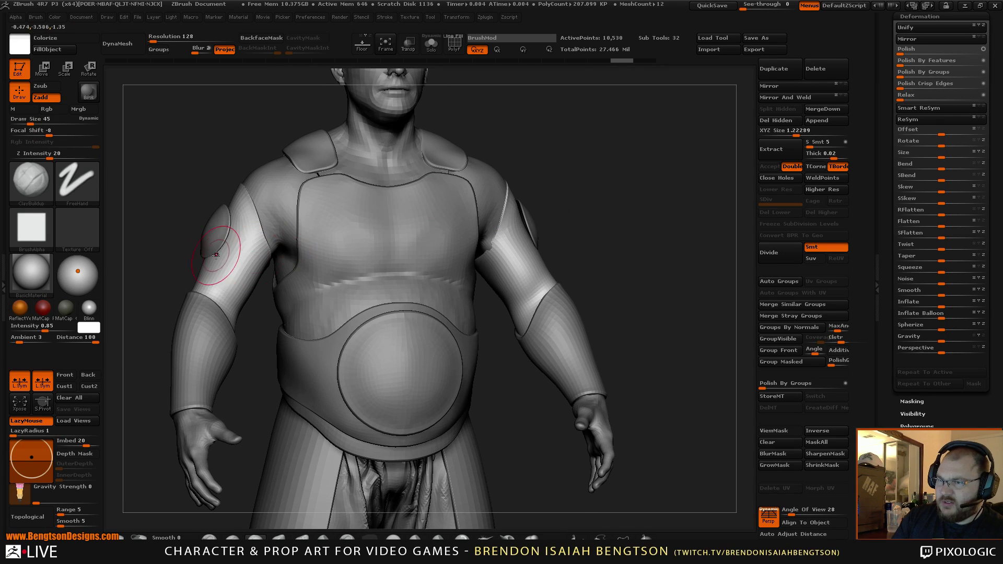
{"action": "left_click", "coordinate": [795, 98]}
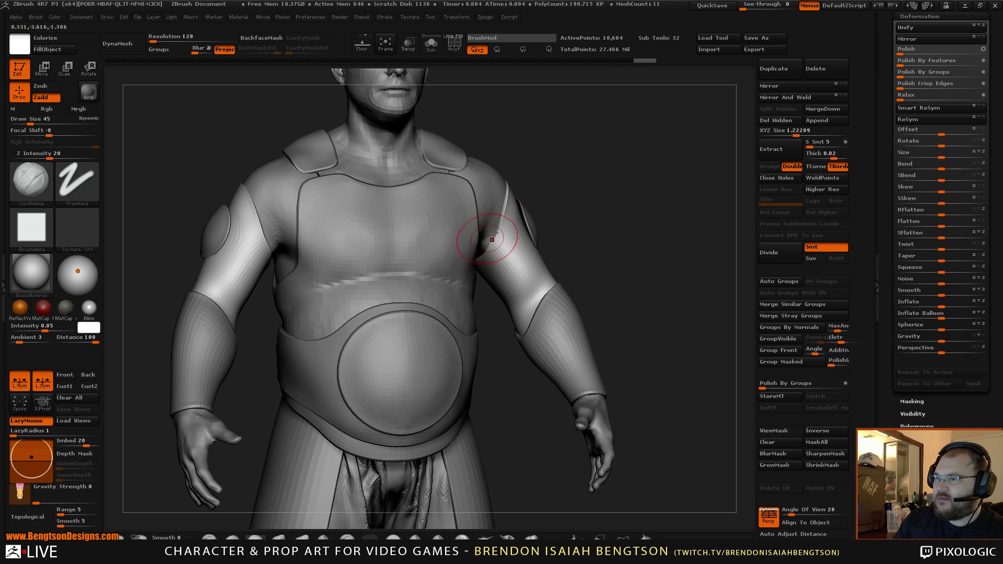
Switch to the Move Topological brush and open the subtool list.
{"action": "left_click_drag", "start_coordinate": [627, 231], "coordinate": [483, 213]}
{"action": "left_click_drag", "start_coordinate": [620, 192], "coordinate": [635, 223]}
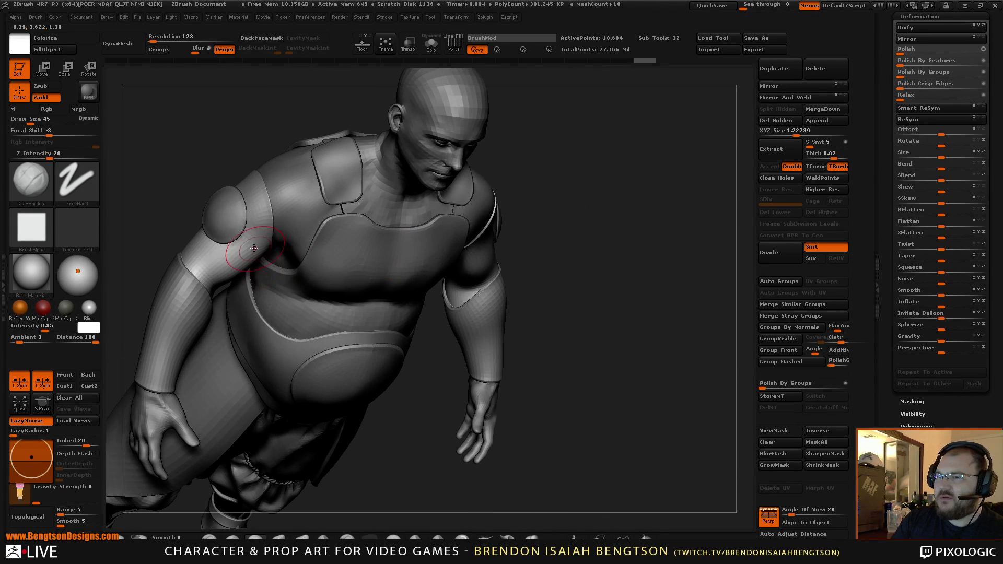
{"action": "key", "text": "b"}
{"action": "key", "text": "m"}
{"action": "key", "text": "t"}
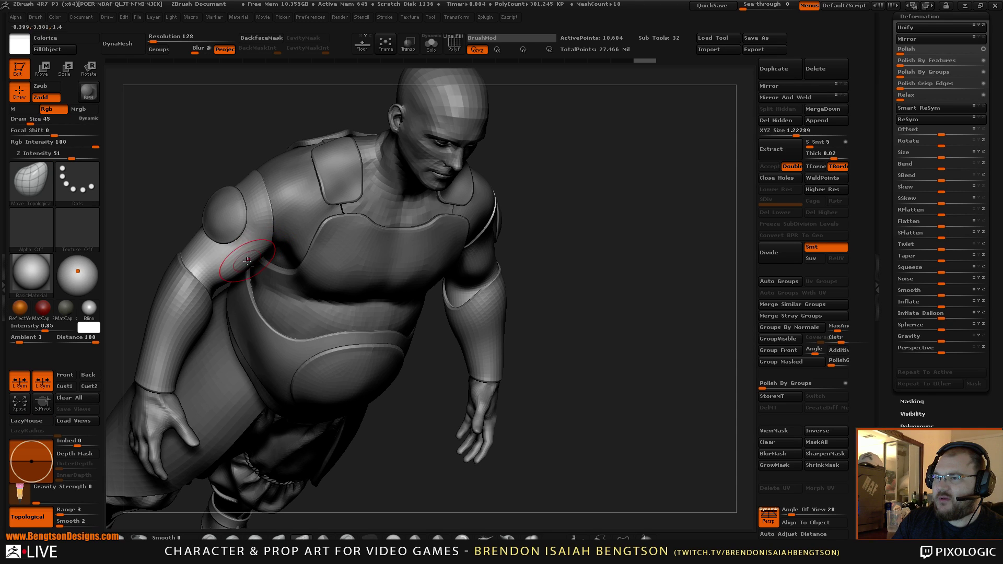
{"action": "scroll", "coordinate": [906, 79], "scroll_direction": "up", "scroll_amount": 3}
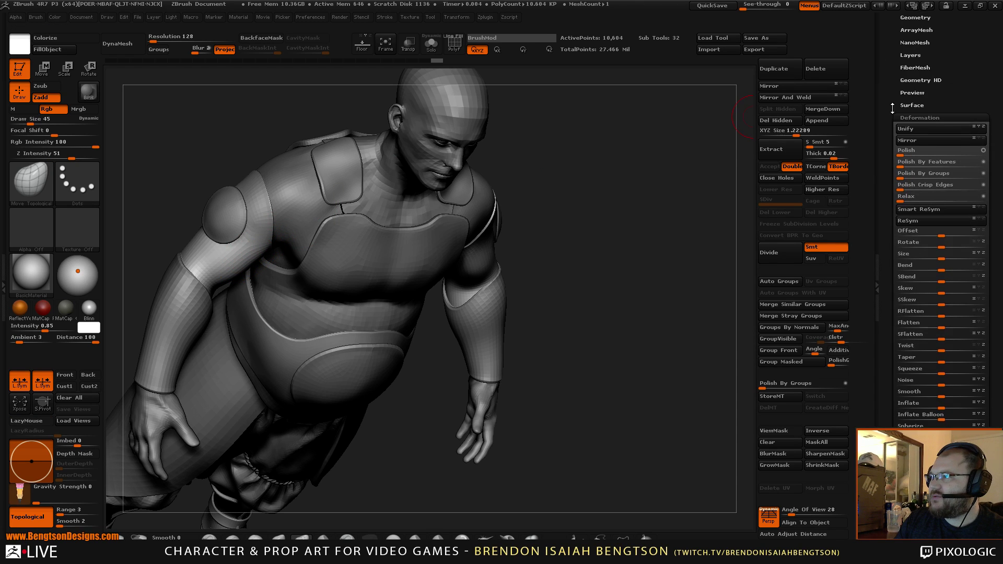
{"action": "left_click", "coordinate": [910, 66]}
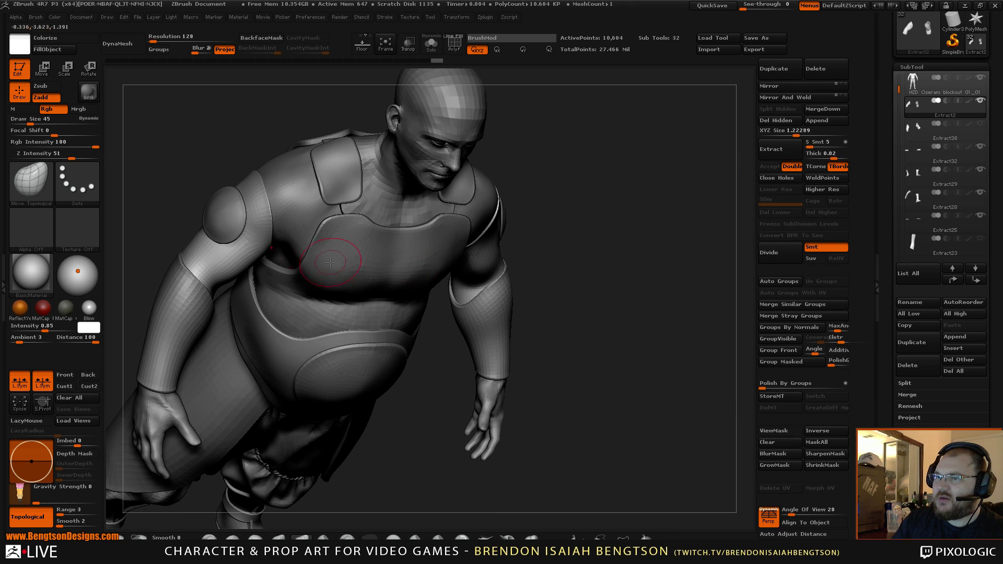
Set the draw size to 59 for adjusting the sleeve edge near the armpit and face the figure from the front.
{"action": "key", "text": "space"}
{"action": "left_click_drag", "start_coordinate": [304, 234], "coordinate": [308, 234]}
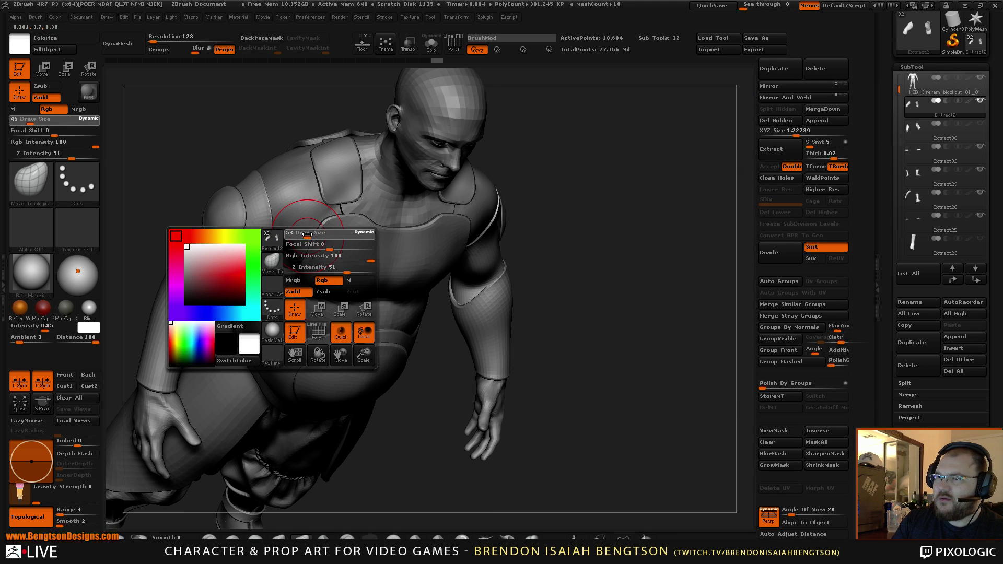
{"action": "left_click_drag", "start_coordinate": [233, 138], "coordinate": [268, 189]}
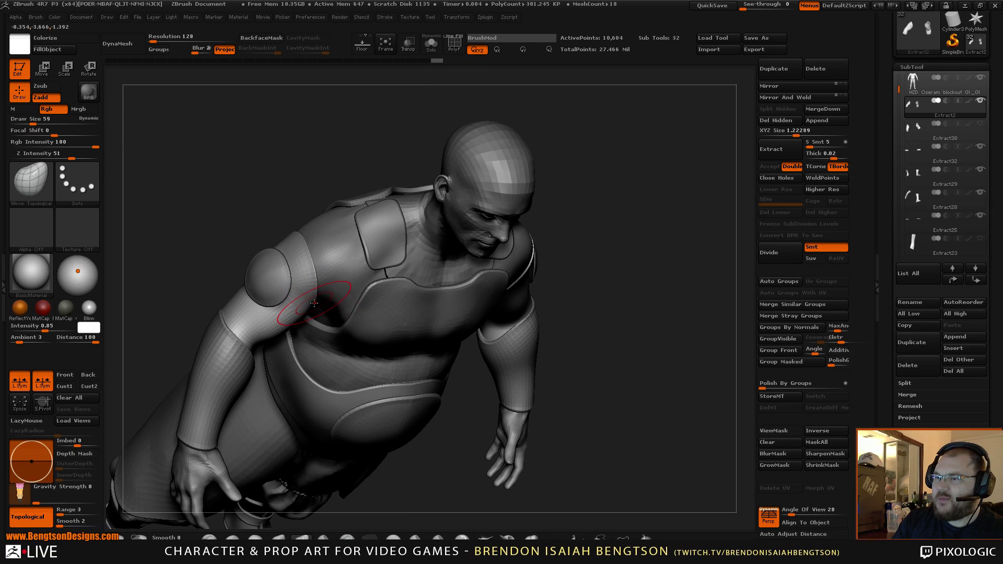
{"action": "left_click_drag", "start_coordinate": [519, 291], "coordinate": [697, 194], "text": "shift"}
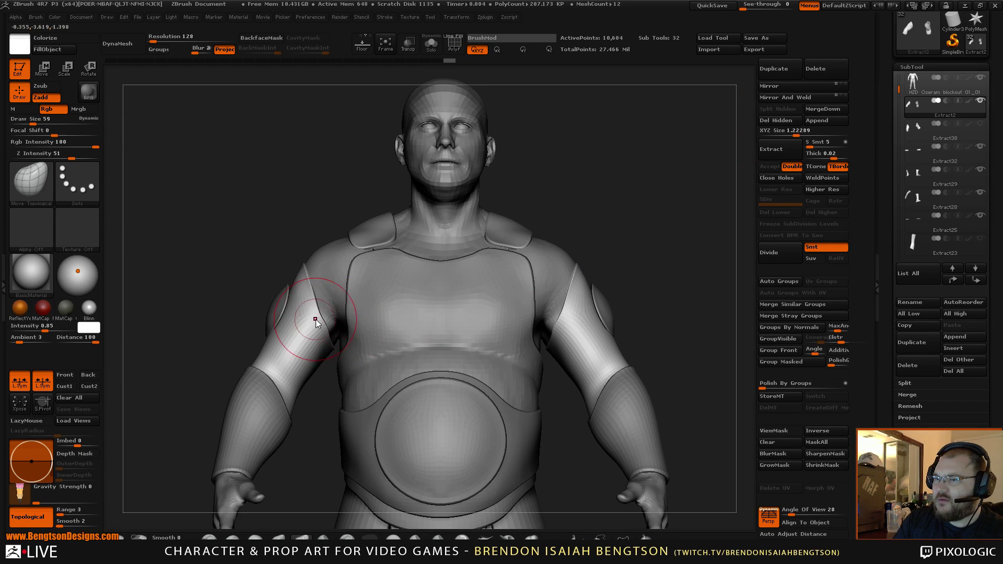
Set the draw size to 37 and adjust the inner edges of the upper-arm sleeves near the armpits.
{"action": "key", "text": "space"}
{"action": "left_click_drag", "start_coordinate": [317, 319], "coordinate": [308, 320]}
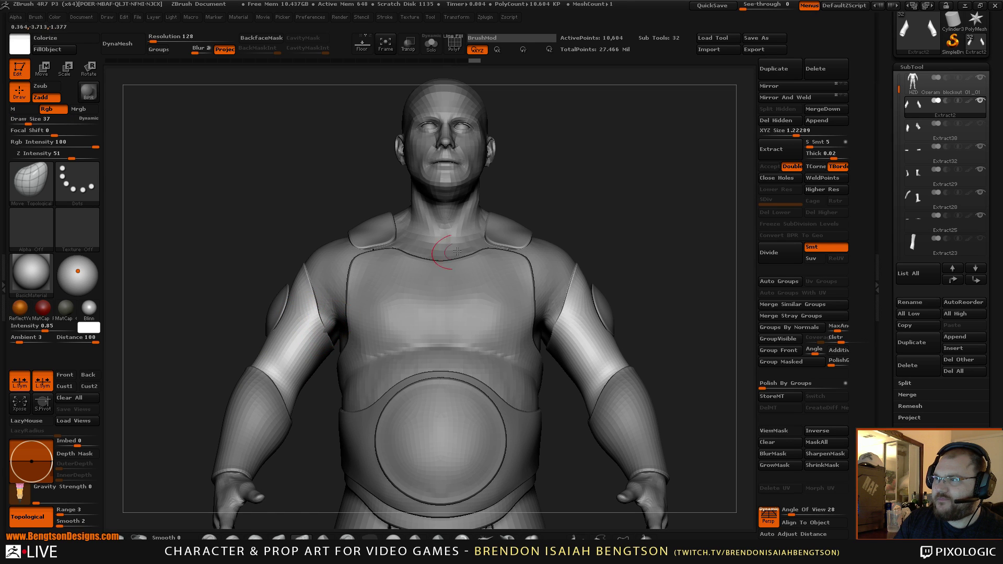
{"action": "mouse_move", "coordinate": [645, 273]}
{"action": "left_mouse_down", "text": "alt"}
{"action": "mouse_move", "coordinate": [643, 233]}
{"action": "mouse_move", "coordinate": [640, 250]}
{"action": "left_mouse_up", "text": "alt"}
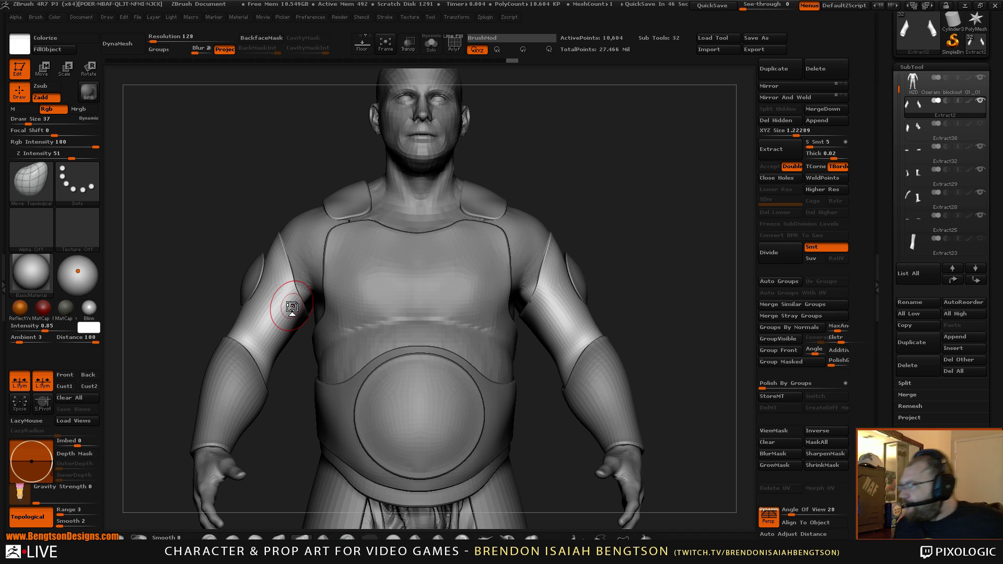
{"action": "left_click_drag", "start_coordinate": [668, 261], "coordinate": [601, 277]}
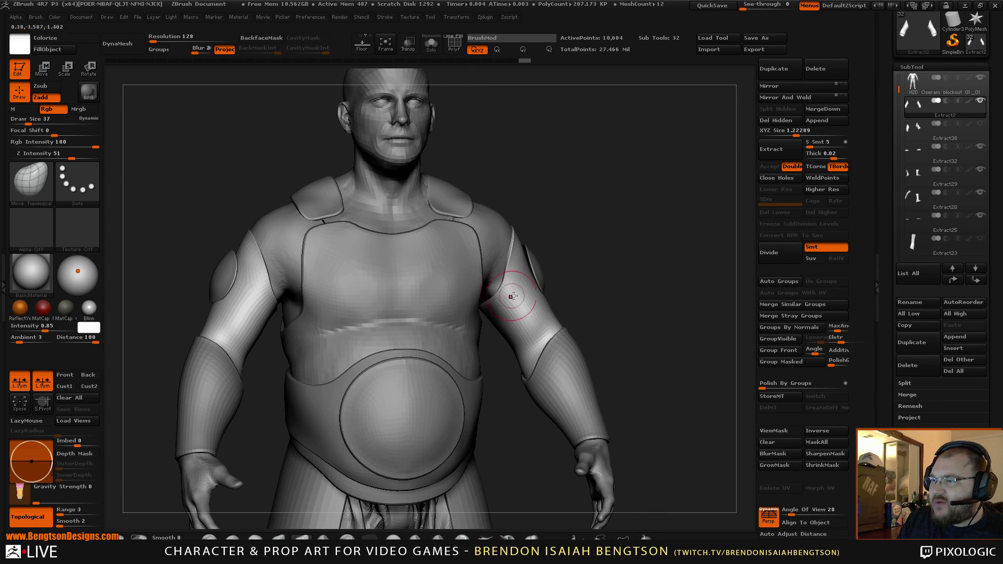
{"action": "left_click_drag", "start_coordinate": [256, 201], "coordinate": [329, 234], "text": "alt"}
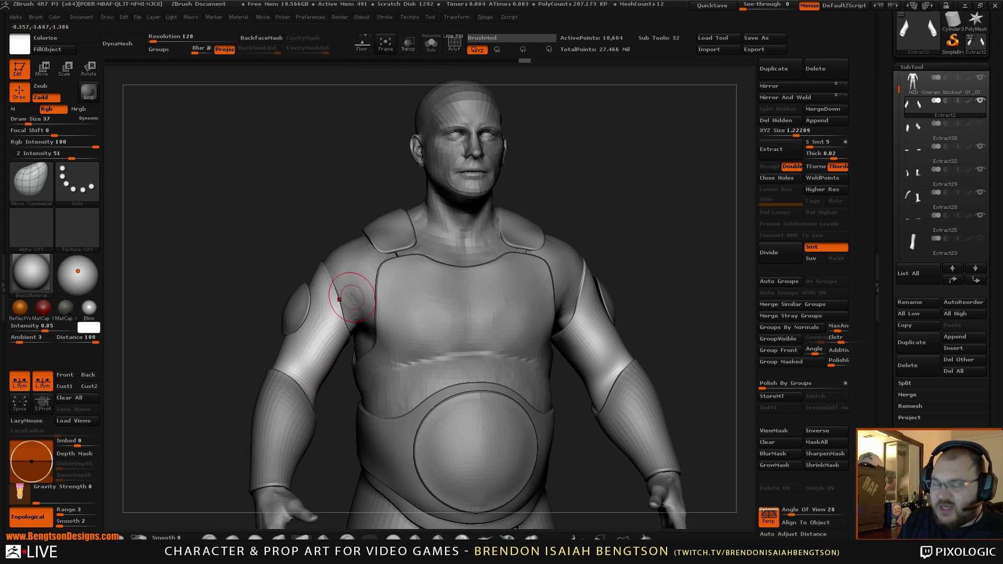
Display the sleeves' polygon wireframe and hide their thickness polygons, keeping only the outer surface visible.
{"action": "key", "text": "shift+f"}
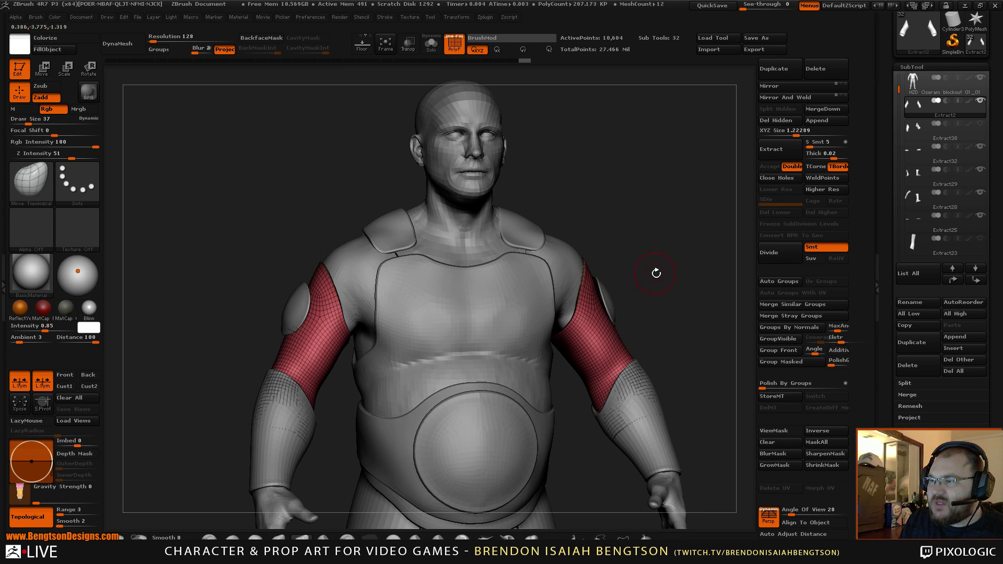
{"action": "mouse_move", "coordinate": [656, 273]}
{"action": "left_mouse_down"}
{"action": "mouse_move", "coordinate": [672, 287]}
{"action": "mouse_move", "coordinate": [658, 268]}
{"action": "left_mouse_up"}
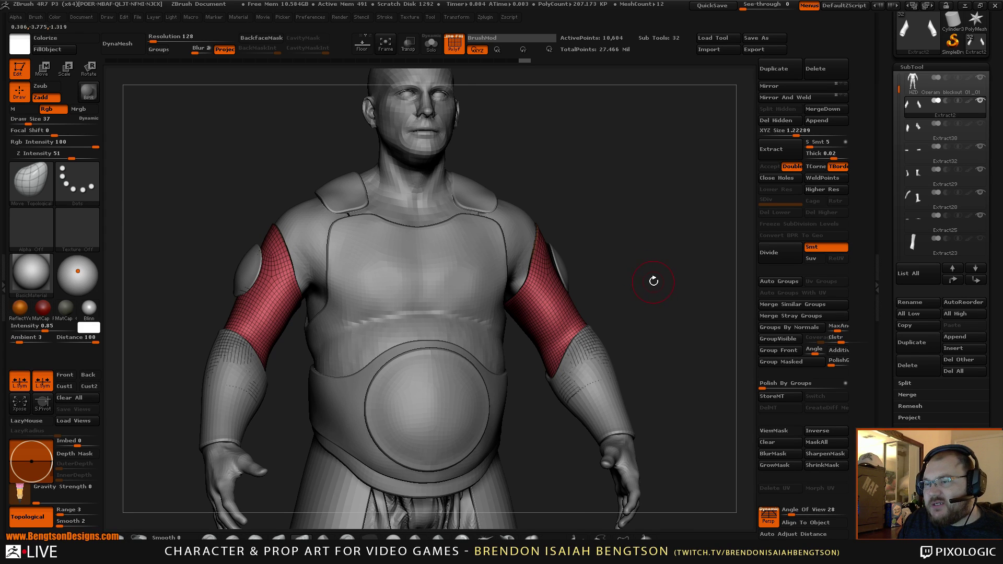
{"action": "left_click_drag", "start_coordinate": [671, 268], "coordinate": [596, 184]}
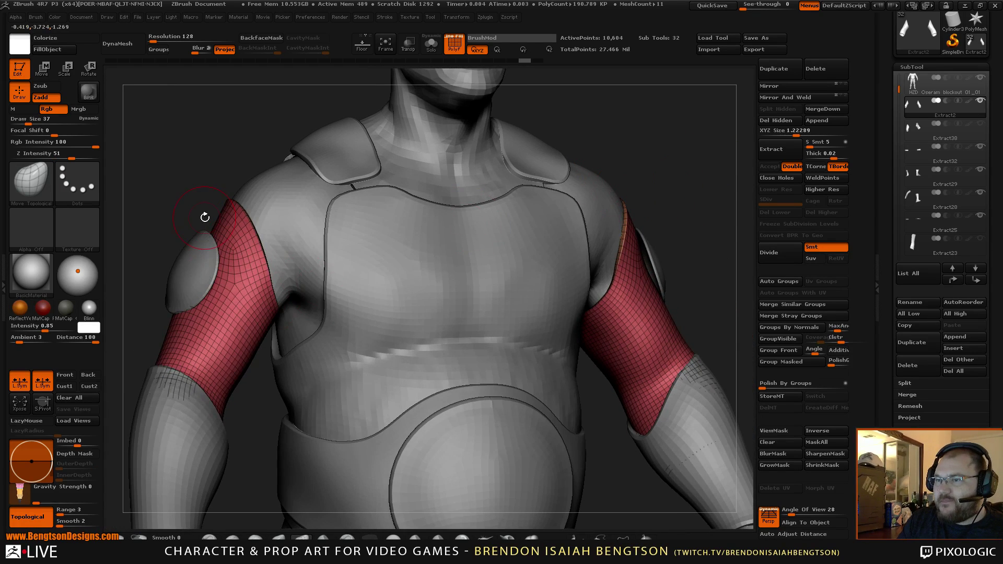
{"action": "left_click_drag", "start_coordinate": [205, 216], "coordinate": [205, 293], "text": "alt"}
{"action": "left_click_drag", "start_coordinate": [230, 249], "coordinate": [301, 246], "text": "alt"}
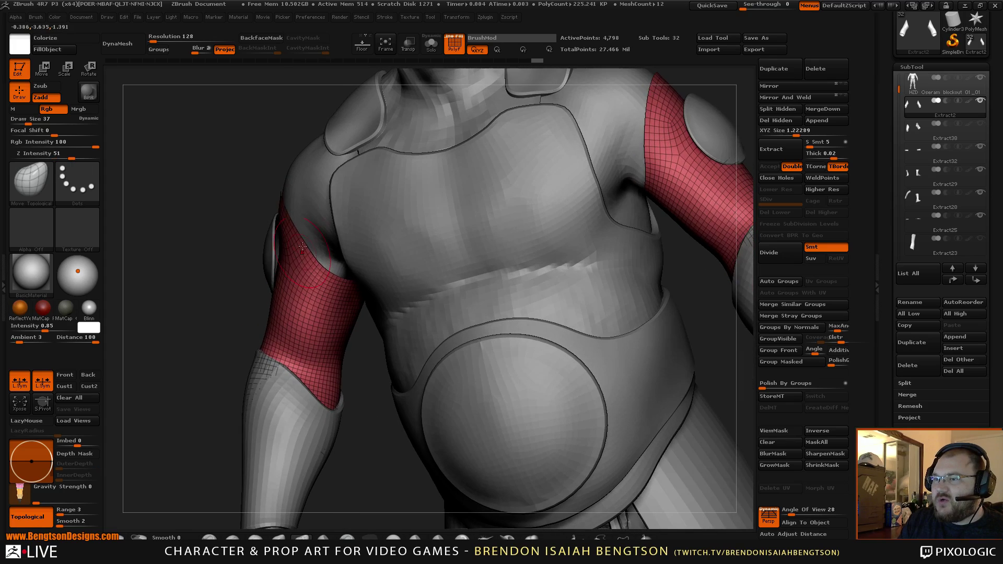
Unhide the full sleeves and try to move their edges near the armpits.
{"action": "left_click_drag", "start_coordinate": [220, 176], "coordinate": [472, 219]}
{"action": "left_click_drag", "start_coordinate": [578, 318], "coordinate": [537, 317]}
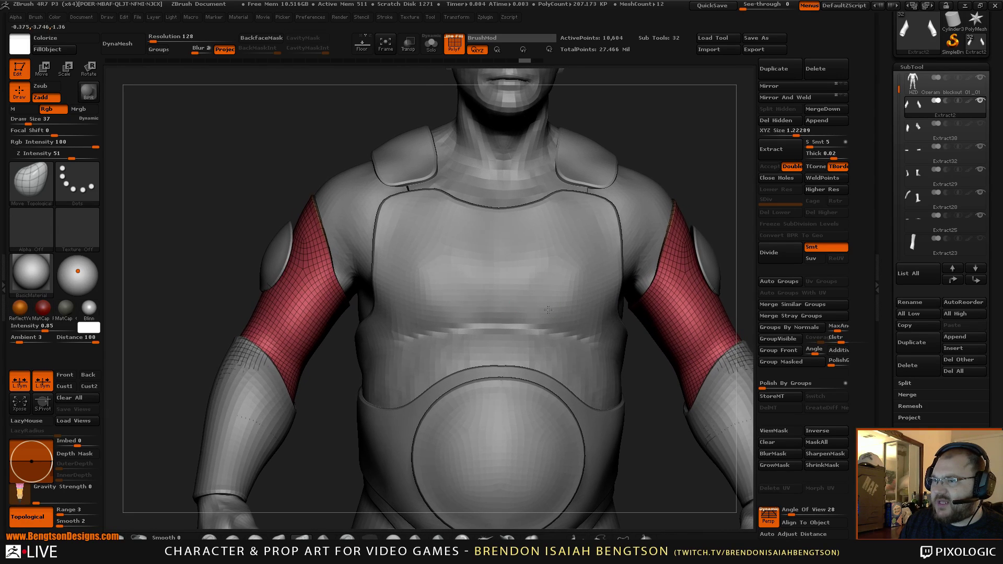
{"action": "left_click_drag", "start_coordinate": [331, 398], "coordinate": [323, 397]}
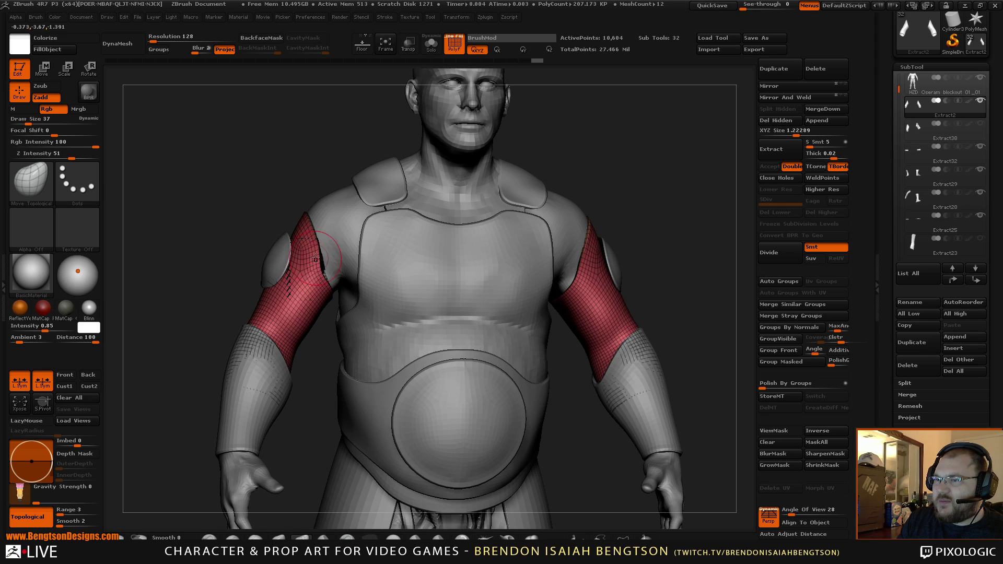
Raise the window see-through to 56 to examine the character reference image behind it, and return it to 0.
{"action": "left_click", "coordinate": [770, 6]}
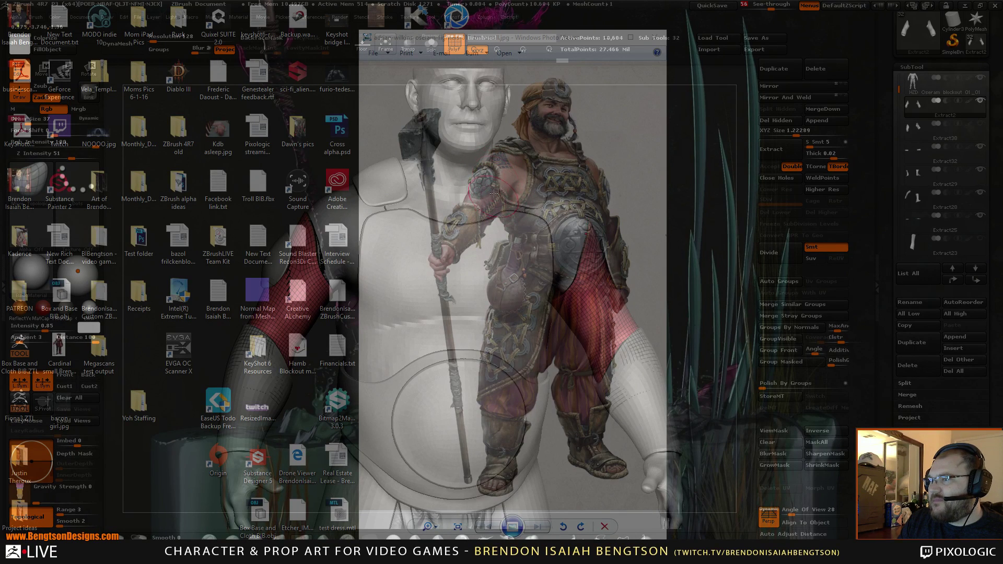
{"action": "left_click_drag", "start_coordinate": [768, 5], "coordinate": [740, 5]}
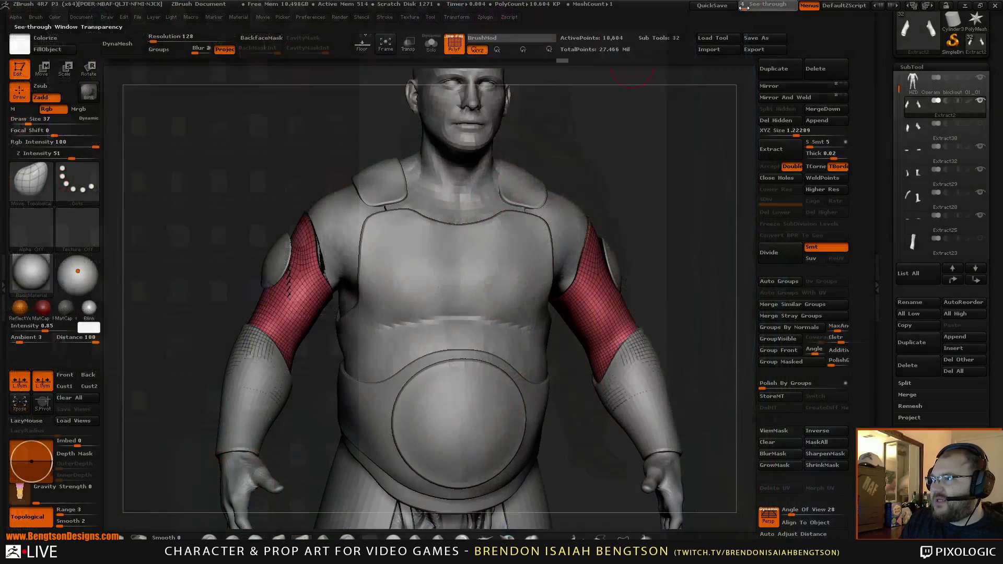
Set the draw size to 26 for finer adjustments on the sleeve at the shoulder.
{"action": "left_click_drag", "start_coordinate": [225, 157], "coordinate": [334, 251], "text": "alt"}
{"action": "key", "text": "space"}
{"action": "left_click_drag", "start_coordinate": [409, 321], "coordinate": [402, 324]}
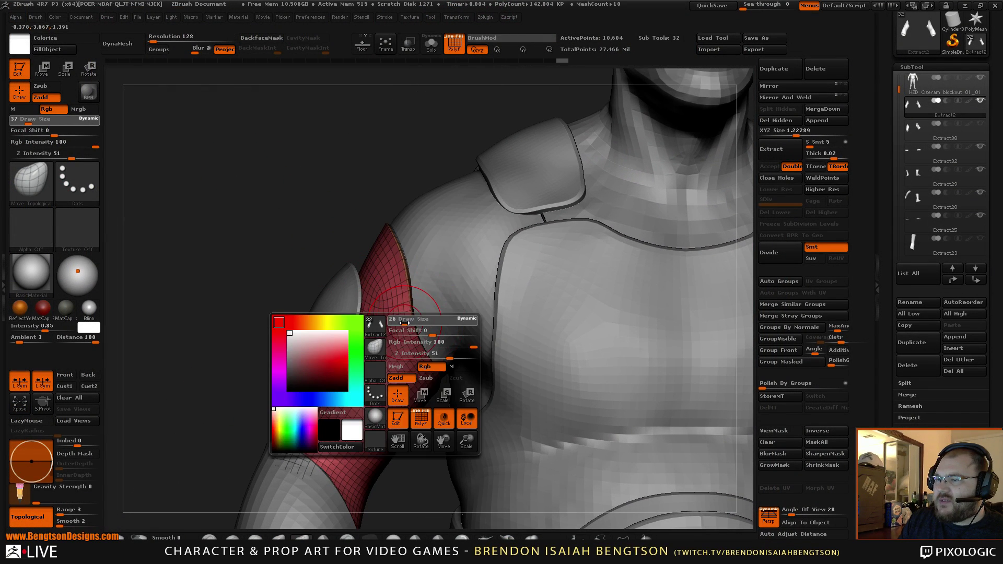
Undo the last sleeve changes back to the outer surface only and delete the hidden polygons.
{"action": "key", "text": "ctrl+z"}
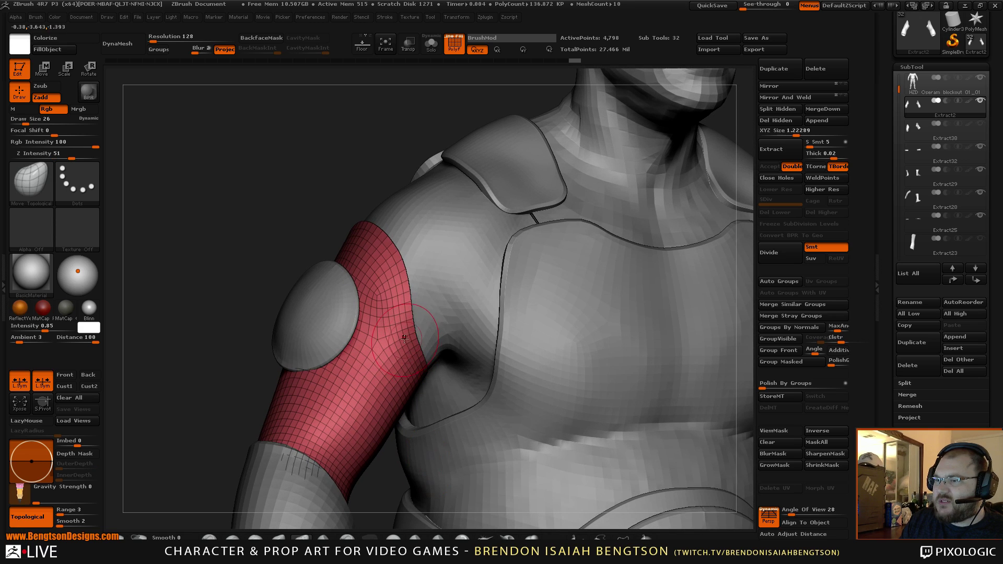
{"action": "left_click", "coordinate": [797, 124]}
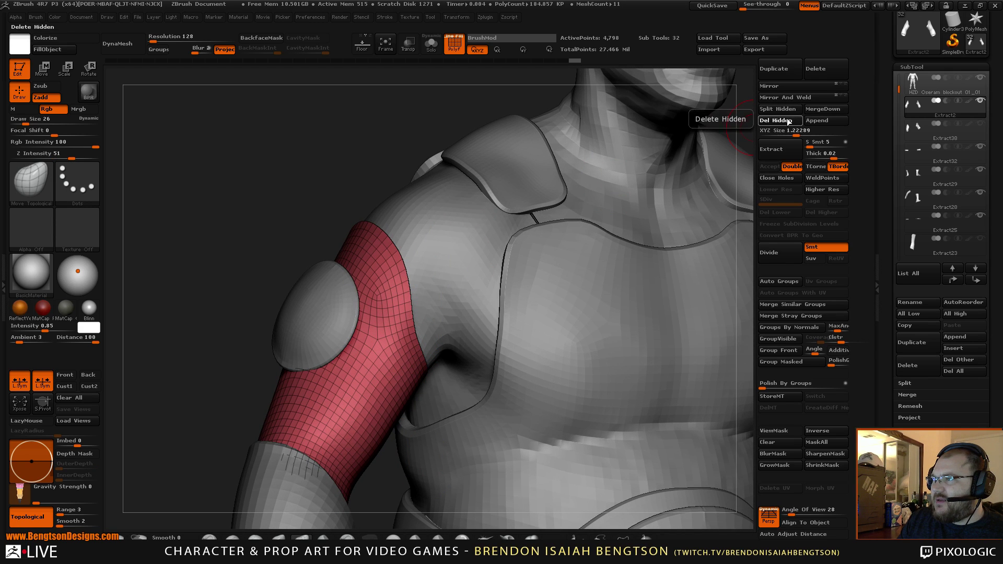
Reshape the sleeve's upper inner edge beside the armpit with the Move Topological brush.
{"action": "mouse_move", "coordinate": [286, 246]}
{"action": "left_mouse_down"}
{"action": "mouse_move", "coordinate": [241, 175]}
{"action": "mouse_move", "coordinate": [351, 226]}
{"action": "left_mouse_up"}
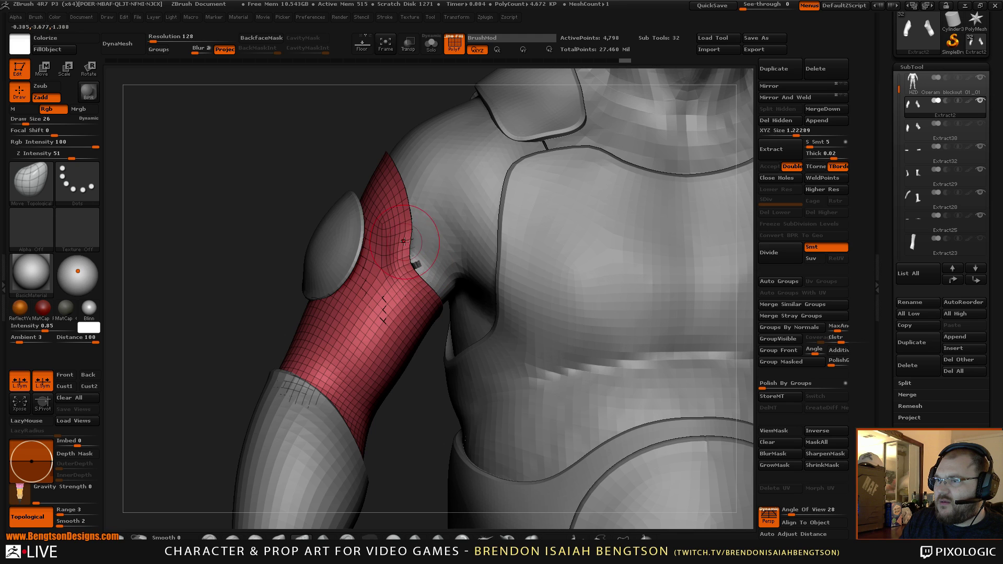
{"action": "left_click_drag", "start_coordinate": [405, 241], "coordinate": [417, 258]}
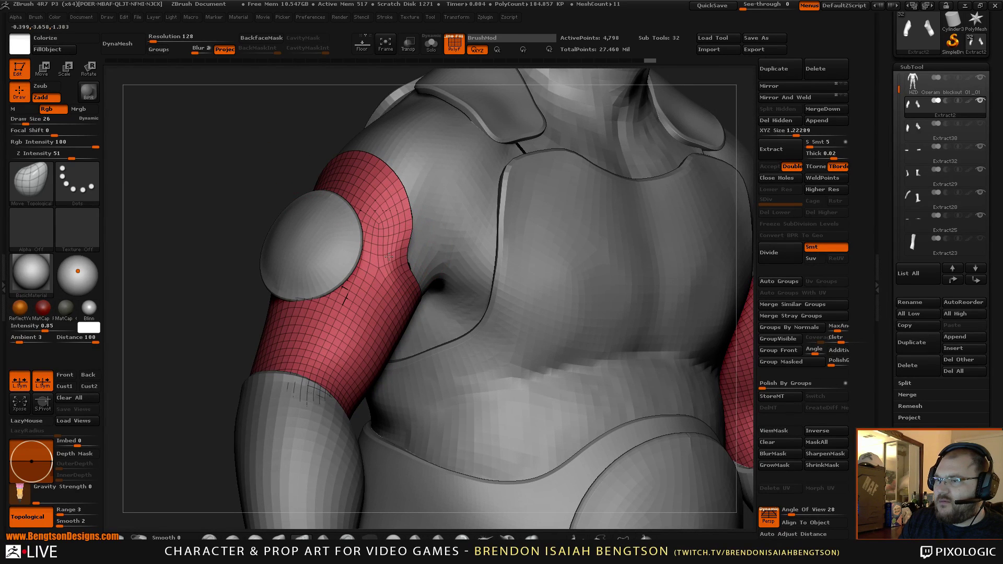
{"action": "left_click_drag", "start_coordinate": [392, 217], "coordinate": [380, 207]}
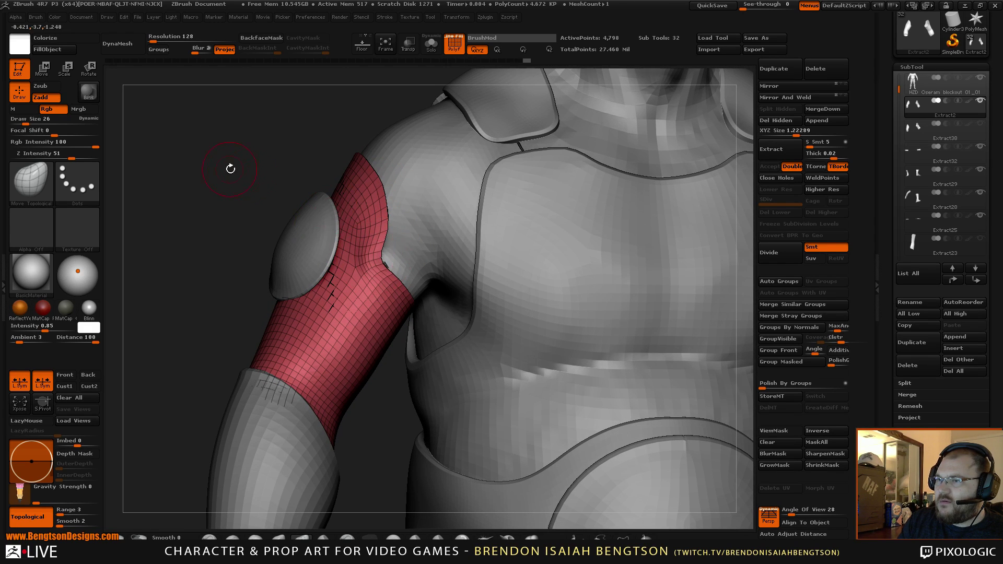
{"action": "mouse_move", "coordinate": [230, 169]}
{"action": "left_mouse_down"}
{"action": "mouse_move", "coordinate": [318, 235]}
{"action": "mouse_move", "coordinate": [297, 281]}
{"action": "mouse_move", "coordinate": [335, 258]}
{"action": "left_mouse_up"}
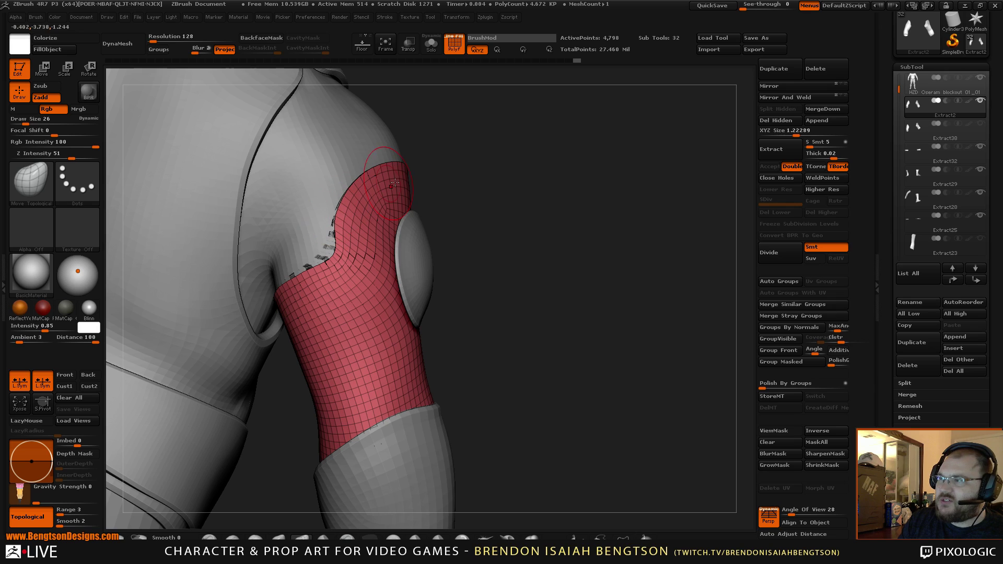
Remesh the single-surface sleeves with ZRemesher at a target polygon count of 5.
{"action": "left_click_drag", "start_coordinate": [894, 475], "coordinate": [894, 337]}
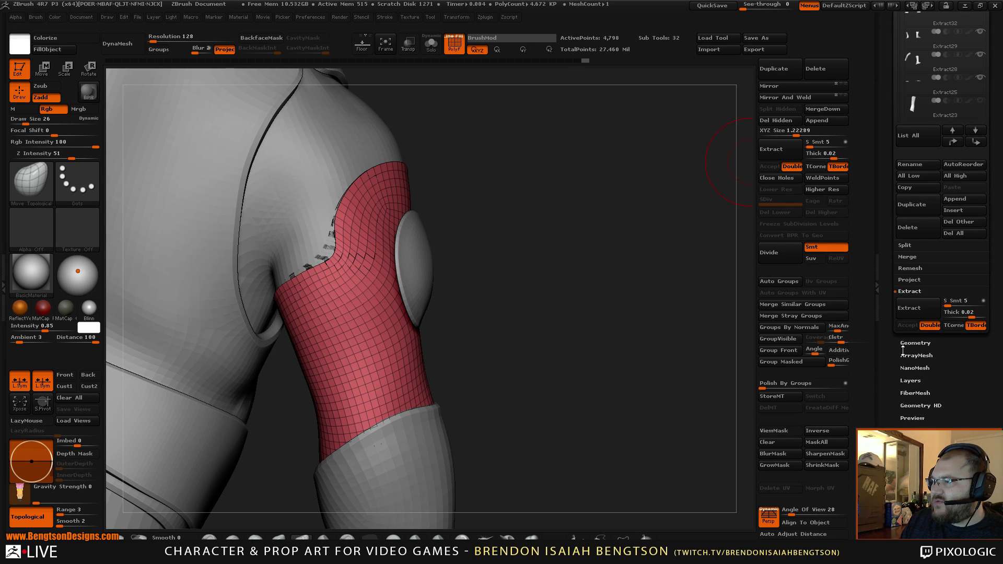
{"action": "left_click", "coordinate": [914, 343]}
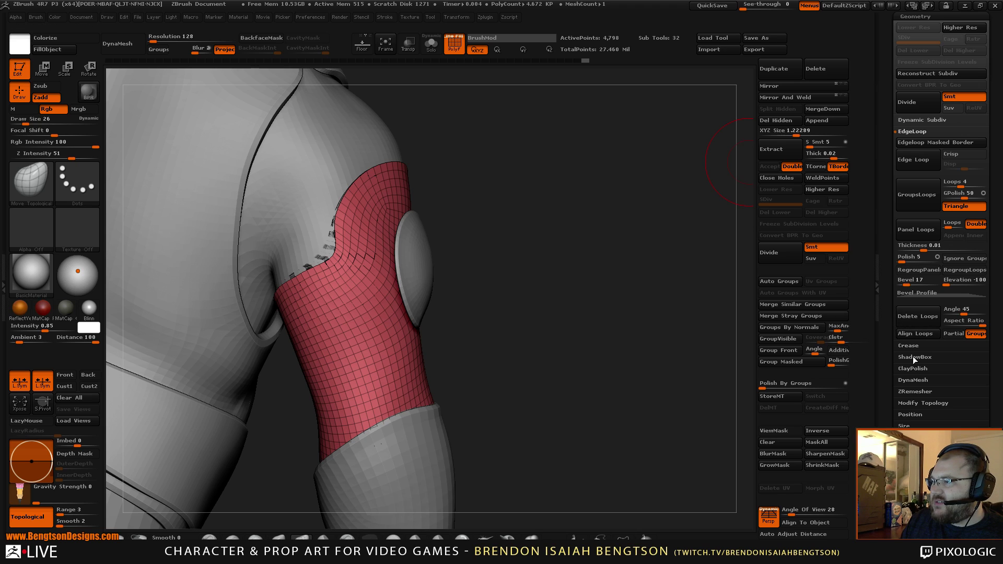
{"action": "left_click", "coordinate": [916, 392]}
{"action": "left_click", "coordinate": [913, 207]}
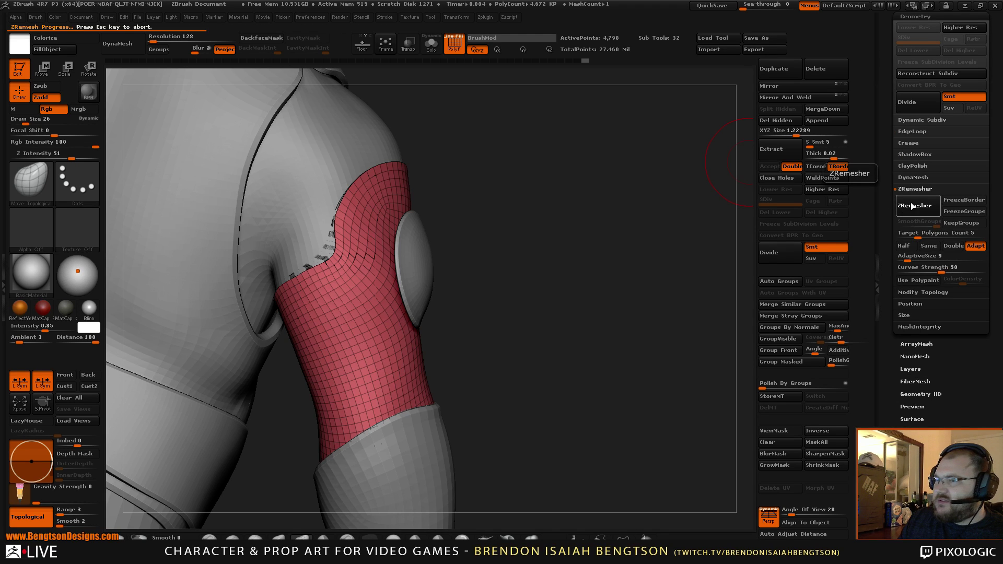
Set the draw size to 10, touch up the sleeve near the armpit with Smooth, and hide the polygon wireframe.
{"action": "left_click_drag", "start_coordinate": [676, 340], "coordinate": [572, 325]}
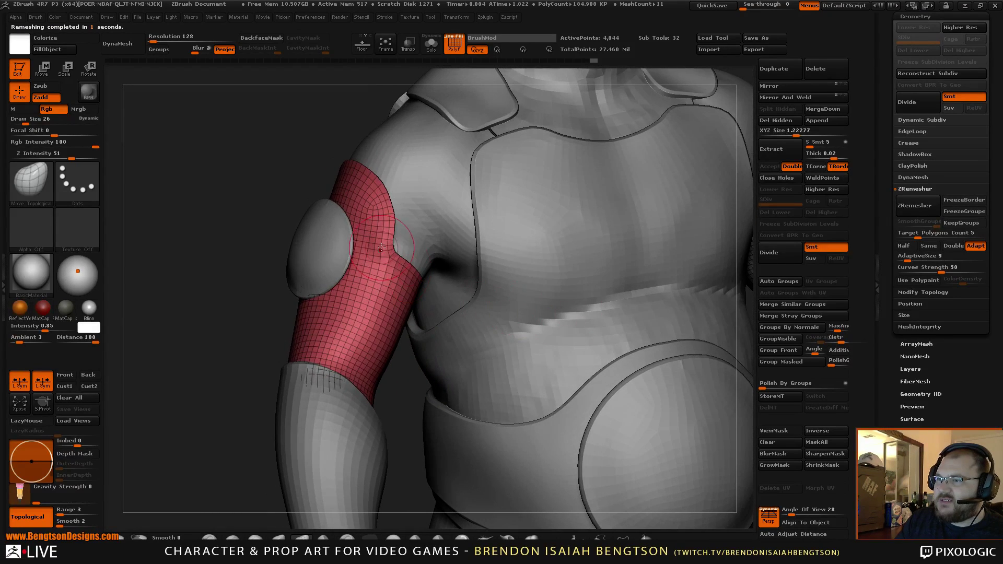
{"action": "key", "text": "space"}
{"action": "key", "text": "shift"}
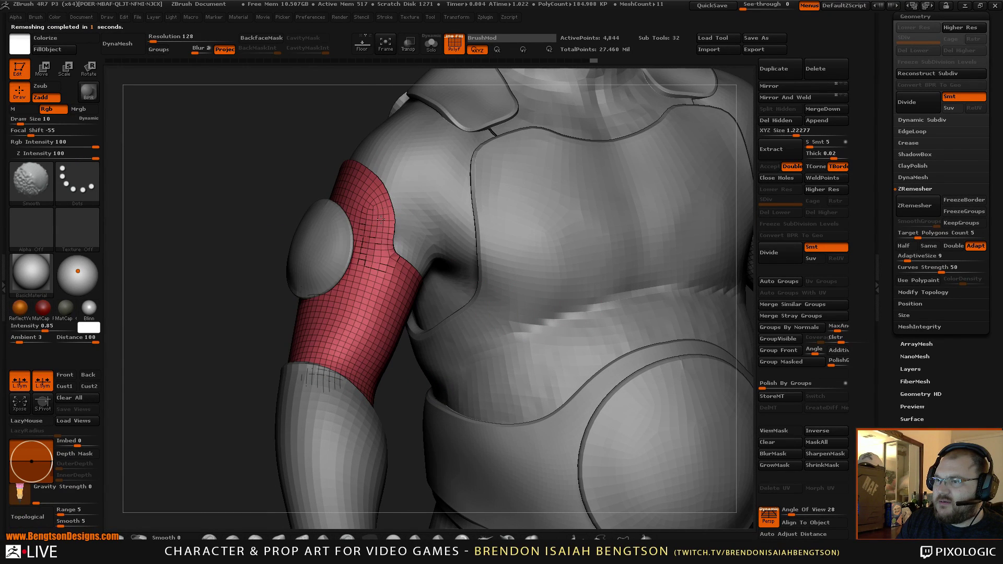
{"action": "key", "text": "shift+f"}
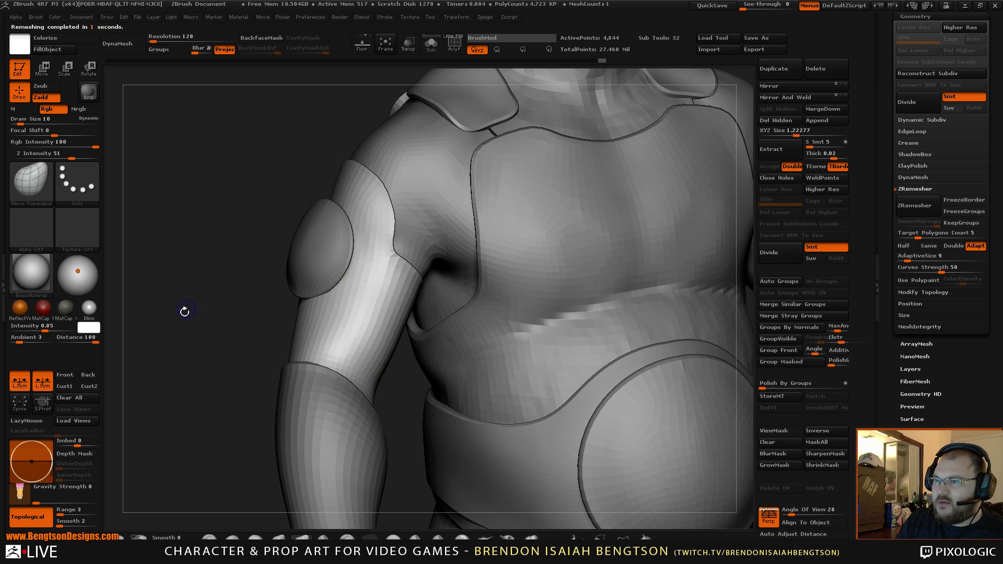
{"action": "left_click_drag", "start_coordinate": [191, 325], "coordinate": [706, 155]}
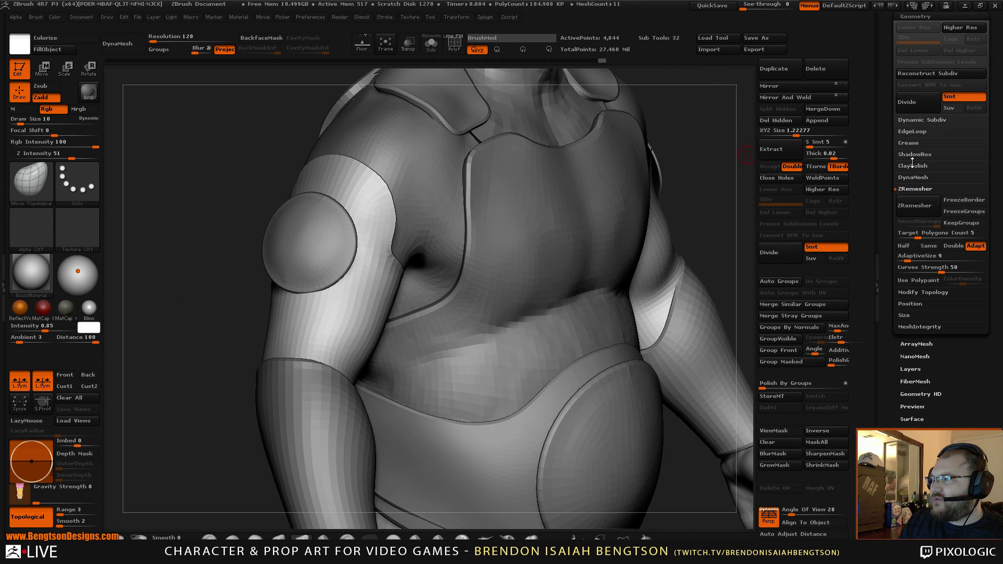
Try Panel Loops on the sleeves with Thickness 0.01 and Polish 5, and undo it.
{"action": "left_click", "coordinate": [913, 131]}
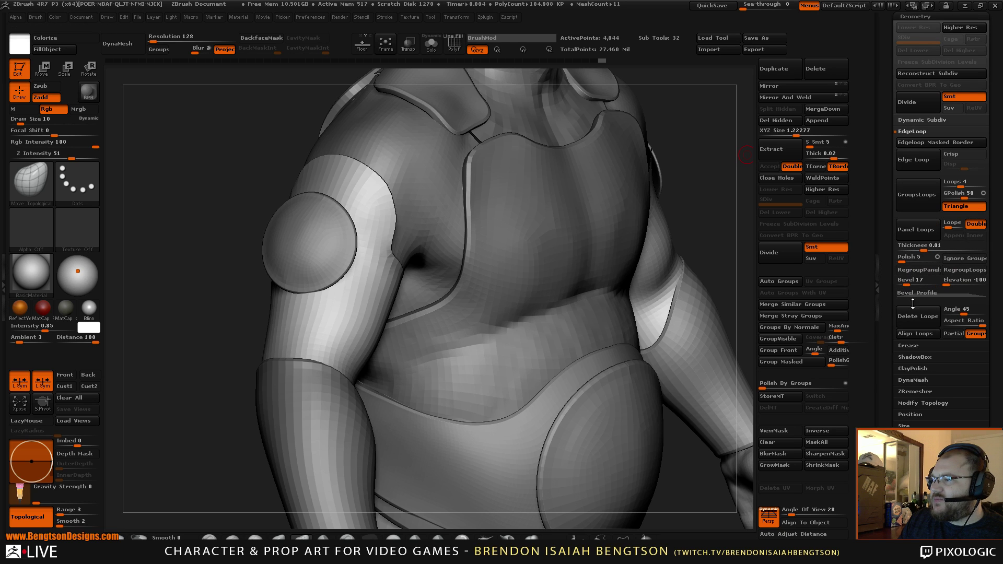
{"action": "left_click", "coordinate": [922, 237]}
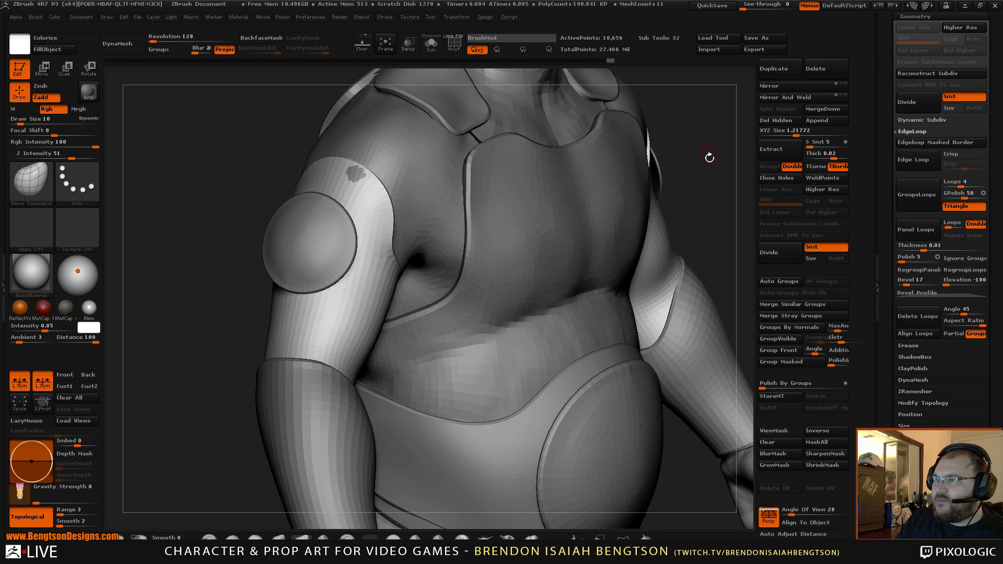
{"action": "key", "text": "ctrl+z"}
Try Panel Loops on the sleeves with Polish 0, inspect the chest and arms, and undo it.
{"action": "mouse_move", "coordinate": [707, 146]}
{"action": "left_mouse_down"}
{"action": "mouse_move", "coordinate": [699, 209]}
{"action": "mouse_move", "coordinate": [714, 159]}
{"action": "left_mouse_up"}
{"action": "left_click", "coordinate": [897, 257]}
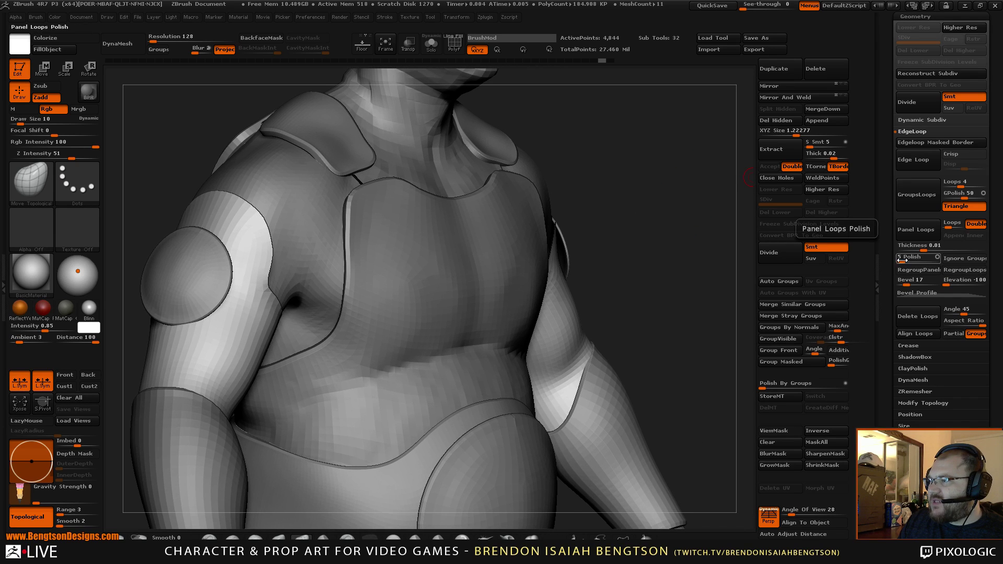
{"action": "left_click", "coordinate": [908, 230]}
{"action": "left_click_drag", "start_coordinate": [690, 224], "coordinate": [632, 239]}
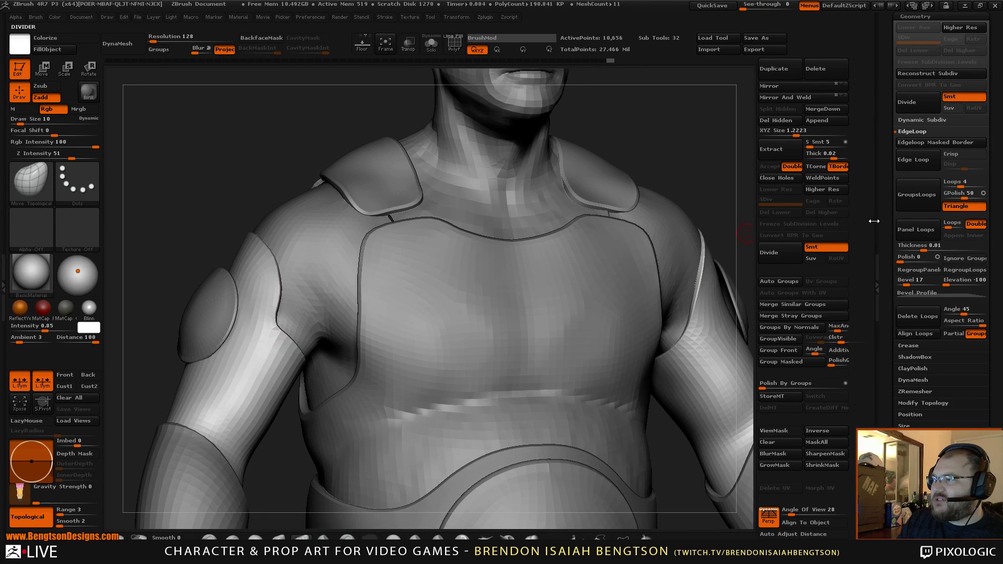
{"action": "key", "text": "ctrl+z"}
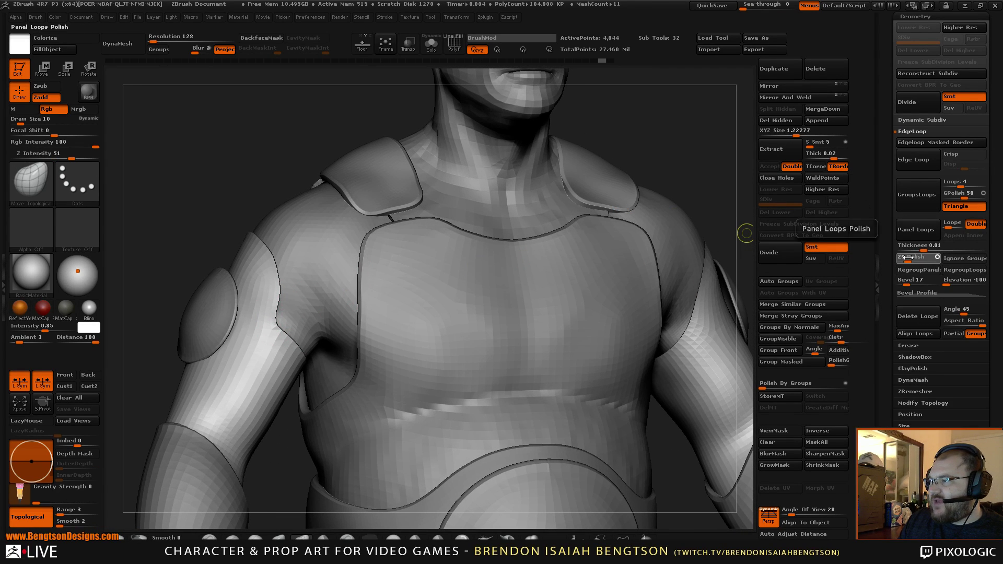
Try Panel Loops on the sleeves with Polish 17, and undo it.
{"action": "left_click", "coordinate": [908, 260]}
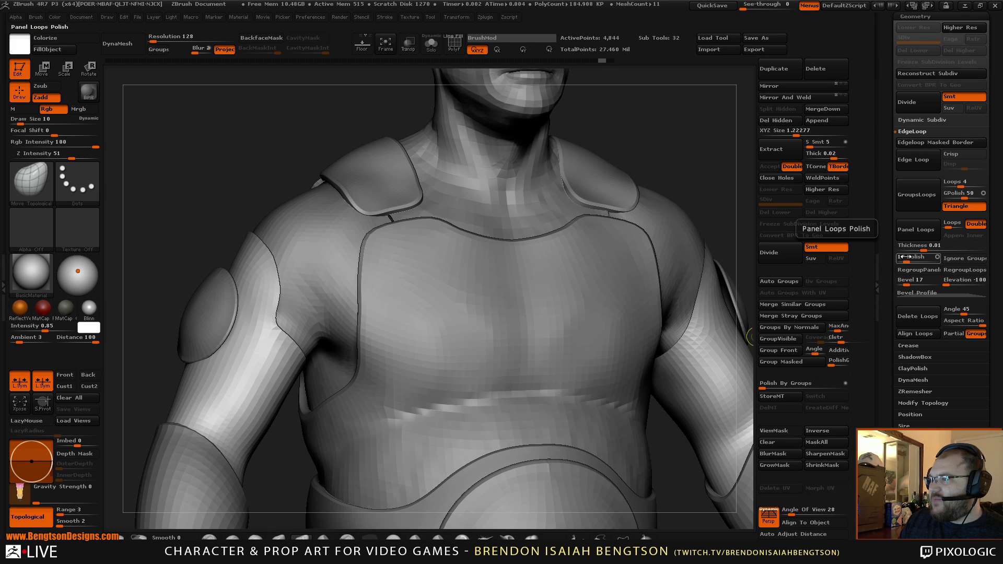
{"action": "left_click", "coordinate": [921, 235]}
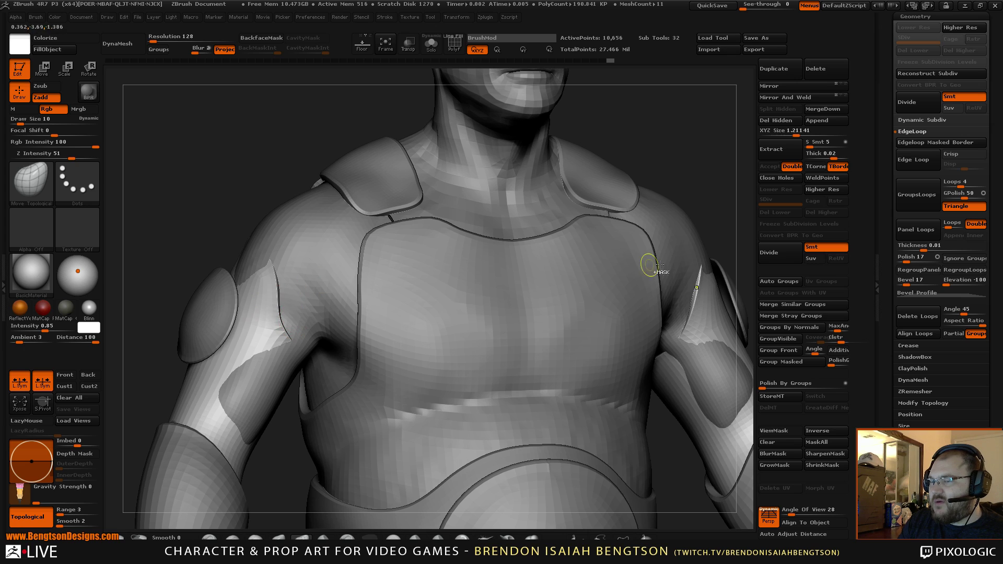
{"action": "key", "text": "ctrl+z"}
Thicken the sleeves using Panel Loops with Polish 0 and Thickness 0.01, and mirror and weld them.
{"action": "left_click_drag", "start_coordinate": [909, 257], "coordinate": [896, 258]}
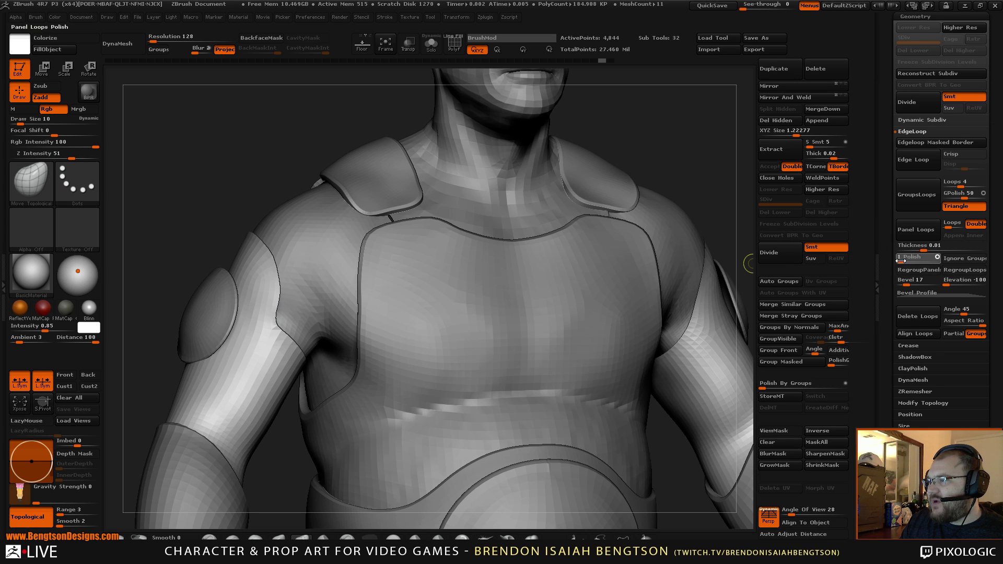
{"action": "left_click", "coordinate": [919, 229]}
{"action": "left_click_drag", "start_coordinate": [751, 195], "coordinate": [616, 174]}
{"action": "left_click", "coordinate": [786, 98]}
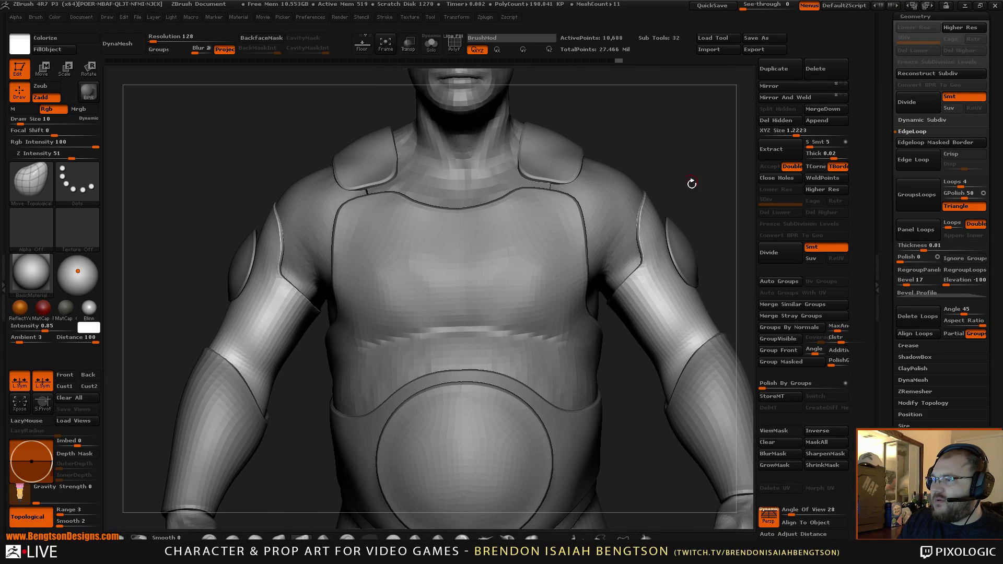
Select the shoulder pads and reshape their edges with the Move Topological brush at a draw size of 42.
{"action": "left_click_drag", "start_coordinate": [690, 184], "coordinate": [669, 230]}
{"action": "left_click", "coordinate": [413, 235], "text": "alt"}
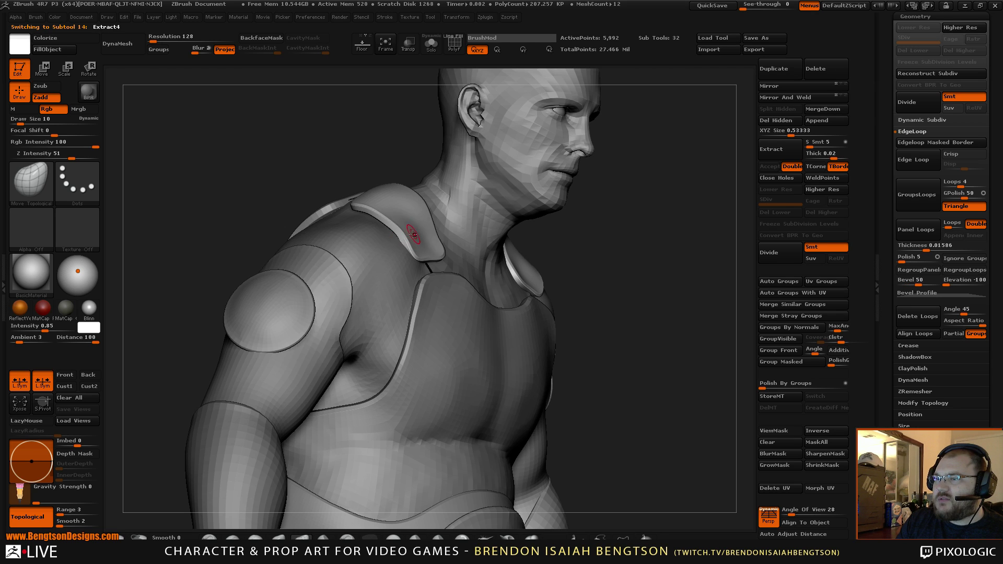
{"action": "key", "text": "space"}
{"action": "left_click_drag", "start_coordinate": [415, 234], "coordinate": [423, 233]}
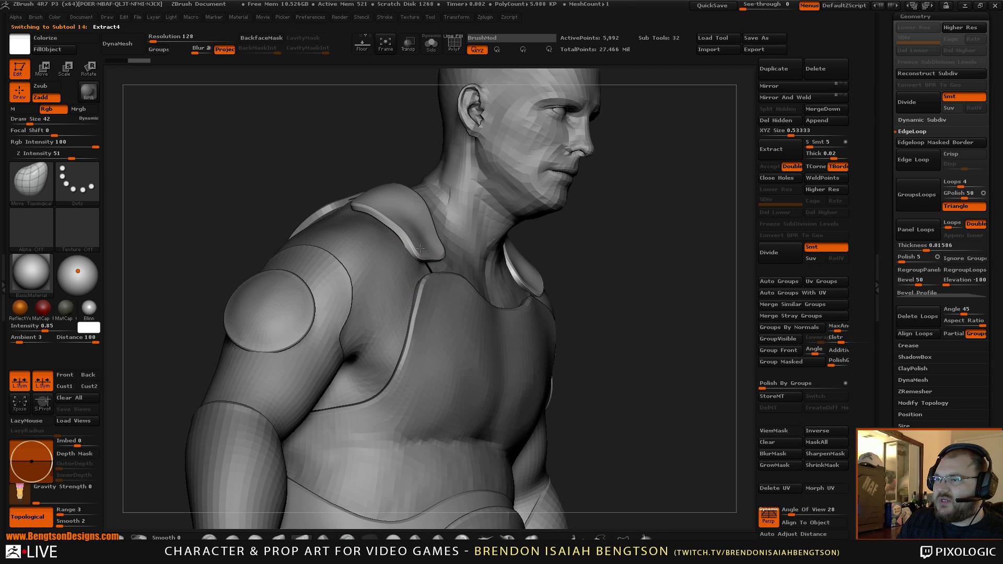
{"action": "left_click_drag", "start_coordinate": [683, 297], "coordinate": [672, 258]}
{"action": "left_click_drag", "start_coordinate": [706, 227], "coordinate": [399, 245]}
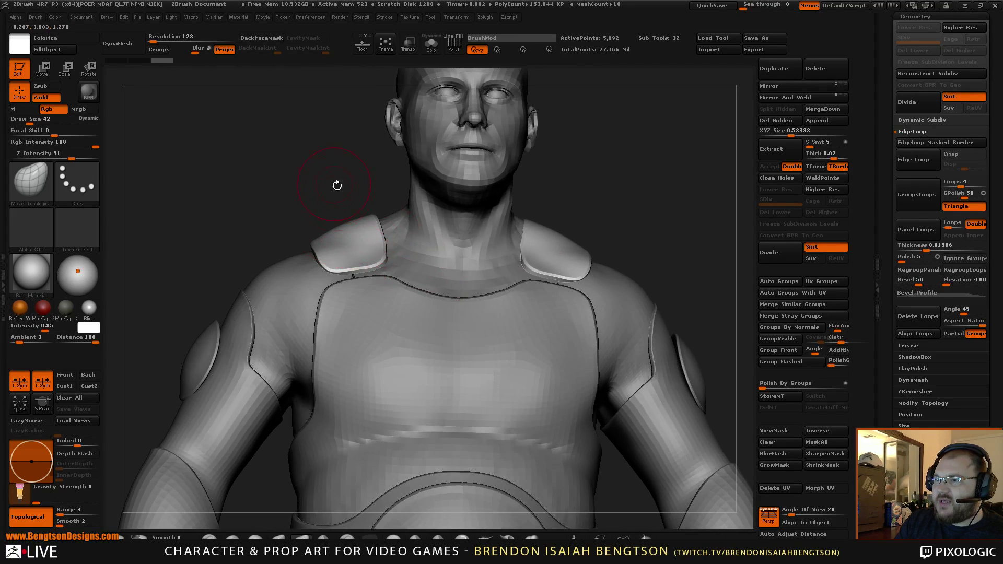
{"action": "left_click_drag", "start_coordinate": [336, 184], "coordinate": [321, 251]}
{"action": "mouse_move", "coordinate": [522, 251]}
{"action": "left_mouse_down"}
{"action": "mouse_move", "coordinate": [612, 291]}
{"action": "mouse_move", "coordinate": [523, 261]}
{"action": "left_mouse_up"}
{"action": "mouse_move", "coordinate": [361, 220]}
{"action": "left_mouse_down"}
{"action": "mouse_move", "coordinate": [326, 225]}
{"action": "mouse_move", "coordinate": [365, 220]}
{"action": "mouse_move", "coordinate": [314, 206]}
{"action": "mouse_move", "coordinate": [366, 220]}
{"action": "left_mouse_up"}
Reduce the shoulder pads to their outer surface by deleting the hidden polygons, and polish that surface by groups.
{"action": "left_click", "coordinate": [392, 324], "text": "alt"}
{"action": "key", "text": "shift+f"}
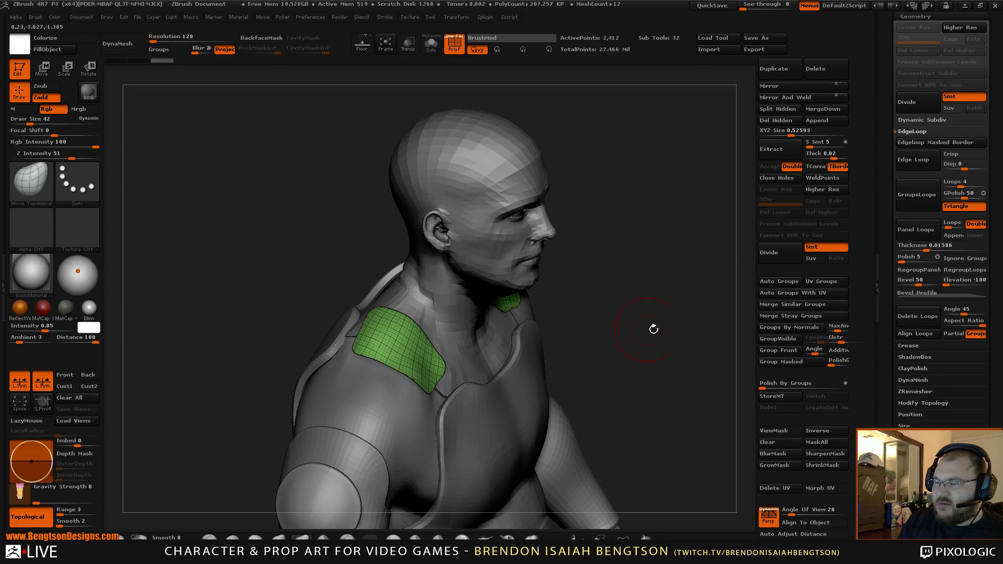
{"action": "left_click_drag", "start_coordinate": [652, 329], "coordinate": [645, 223]}
{"action": "left_click_drag", "start_coordinate": [616, 359], "coordinate": [637, 302]}
{"action": "left_click", "coordinate": [778, 120]}
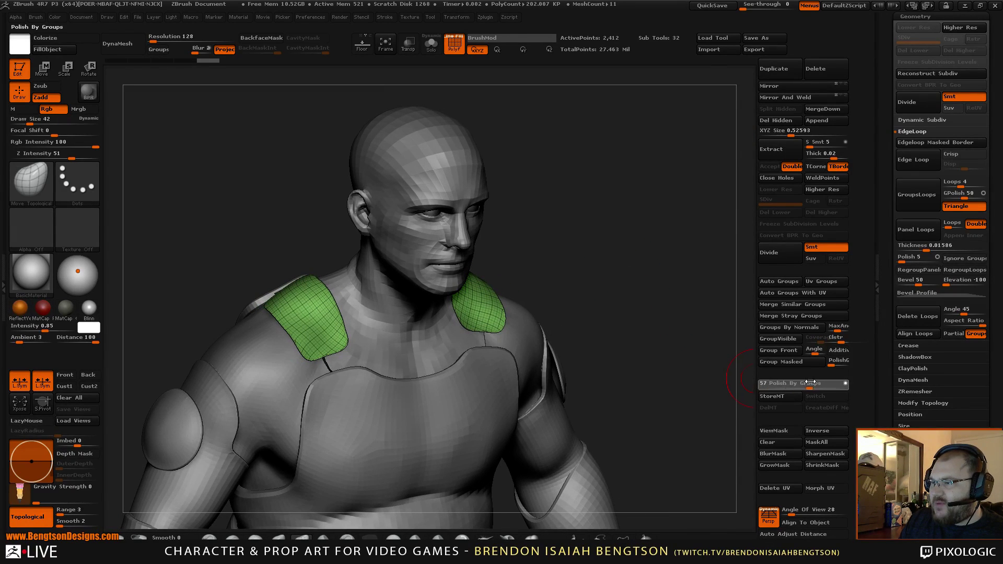
{"action": "left_click_drag", "start_coordinate": [764, 382], "coordinate": [784, 385]}
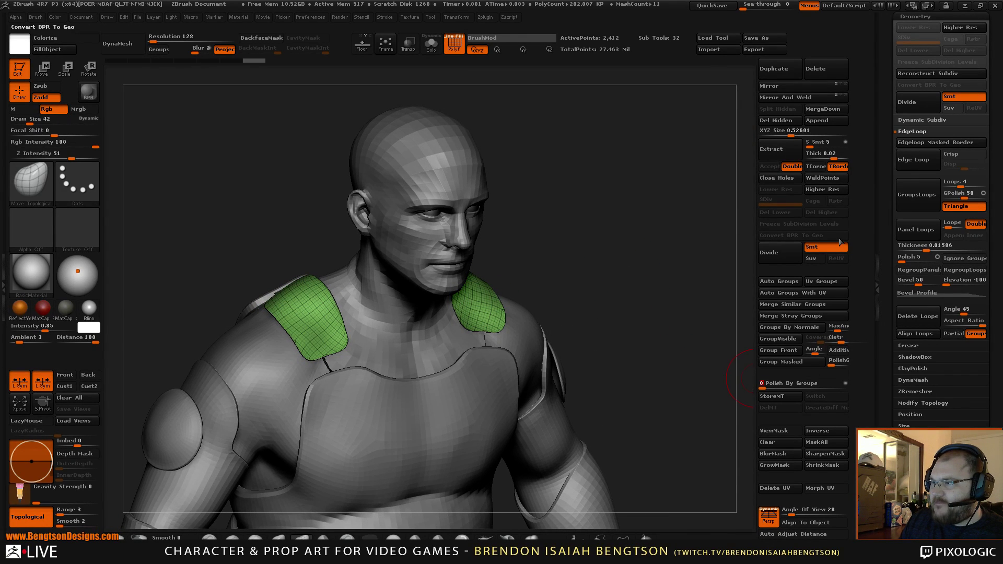
Remesh the shoulder pads twice with ZRemesher, using the Half option and an AdaptiveSize of 15.
{"action": "left_click", "coordinate": [917, 391]}
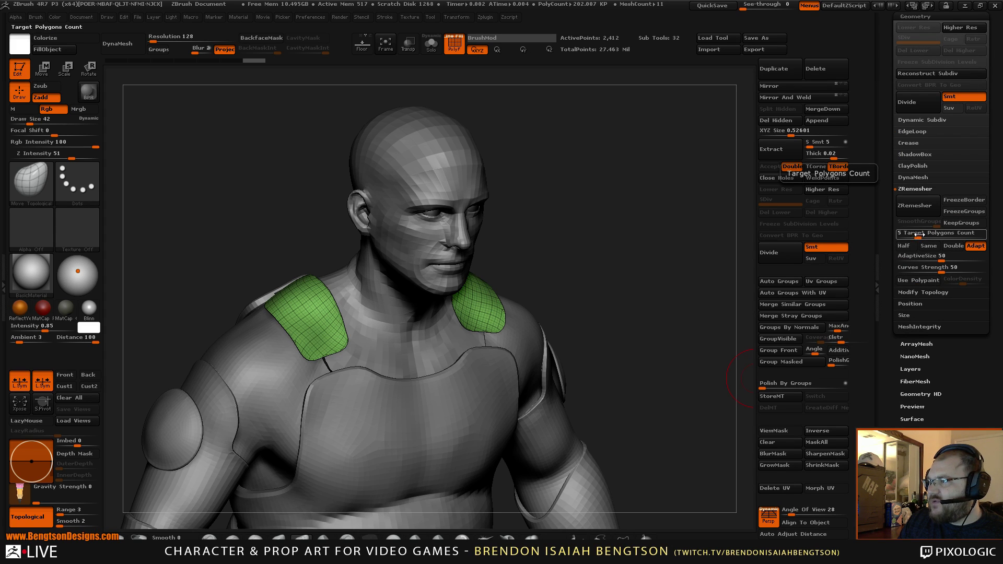
{"action": "key", "text": "ctrl"}
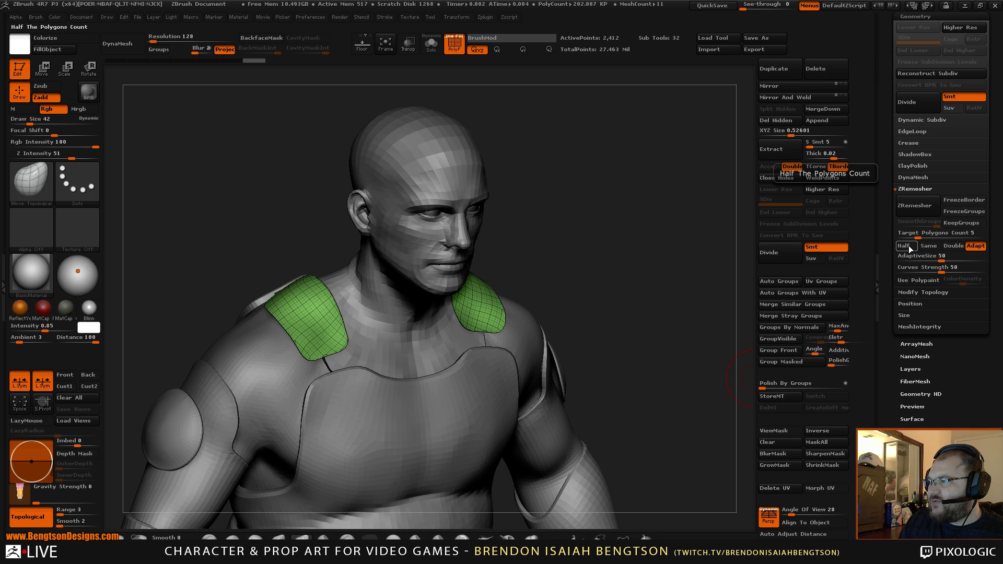
{"action": "left_click", "coordinate": [908, 246]}
{"action": "left_click_drag", "start_coordinate": [910, 257], "coordinate": [912, 252]}
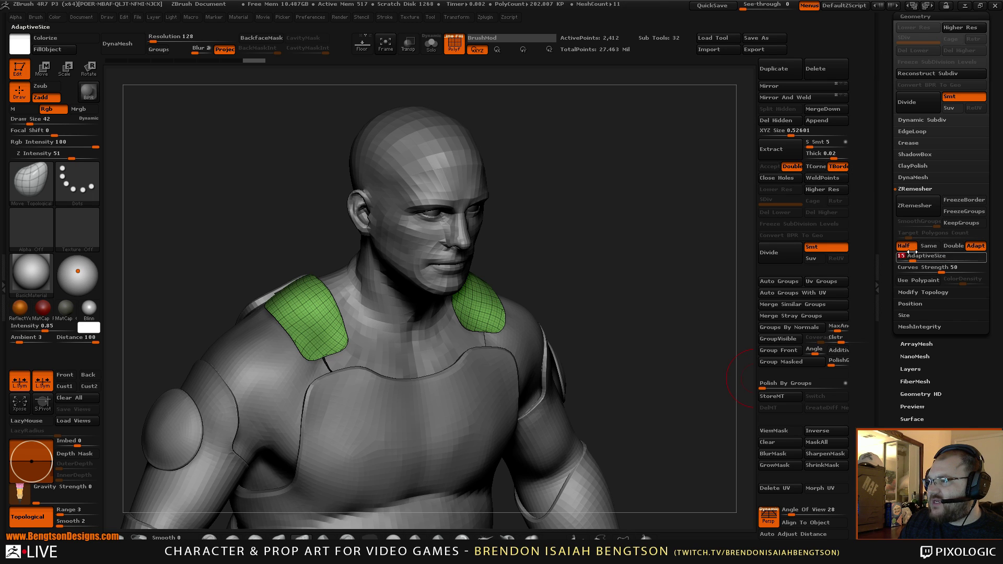
{"action": "left_click", "coordinate": [917, 208]}
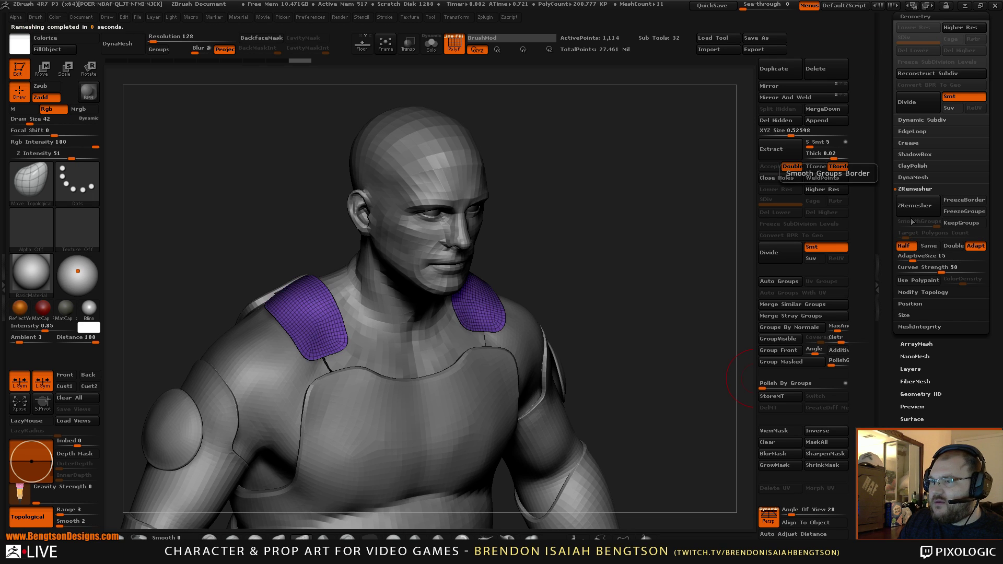
{"action": "left_click", "coordinate": [910, 213]}
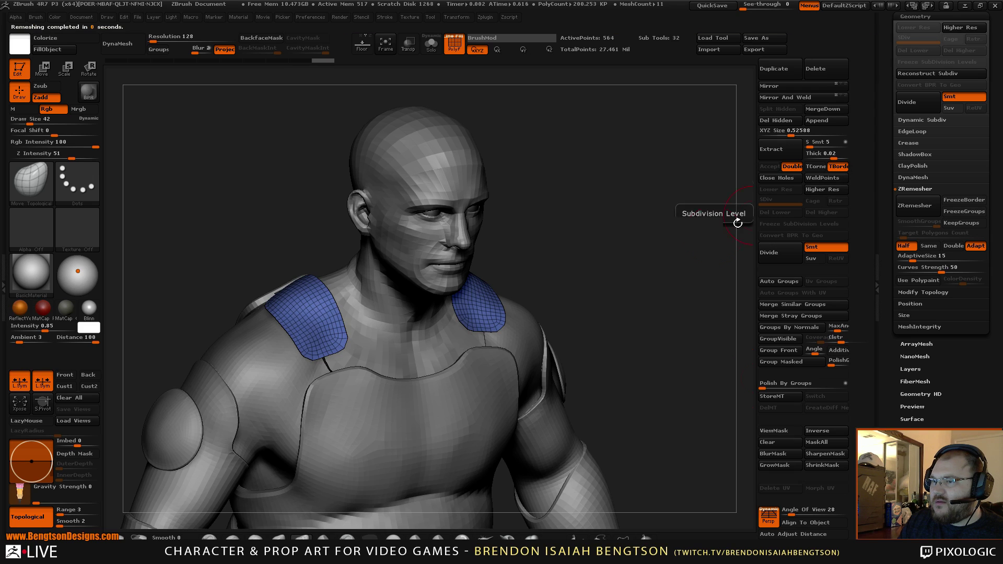
Hide the polygon wireframe, set the draw size to 19, and refine the shoulder pads' upper rear edges.
{"action": "mouse_move", "coordinate": [695, 245]}
{"action": "left_mouse_down"}
{"action": "mouse_move", "coordinate": [656, 281]}
{"action": "mouse_move", "coordinate": [649, 256]}
{"action": "mouse_move", "coordinate": [660, 323]}
{"action": "mouse_move", "coordinate": [663, 284]}
{"action": "mouse_move", "coordinate": [651, 268]}
{"action": "mouse_move", "coordinate": [669, 232]}
{"action": "mouse_move", "coordinate": [674, 252]}
{"action": "mouse_move", "coordinate": [672, 232]}
{"action": "left_mouse_up"}
{"action": "key", "text": "shift+f"}
{"action": "key", "text": "space"}
{"action": "left_click_drag", "start_coordinate": [349, 288], "coordinate": [343, 287]}
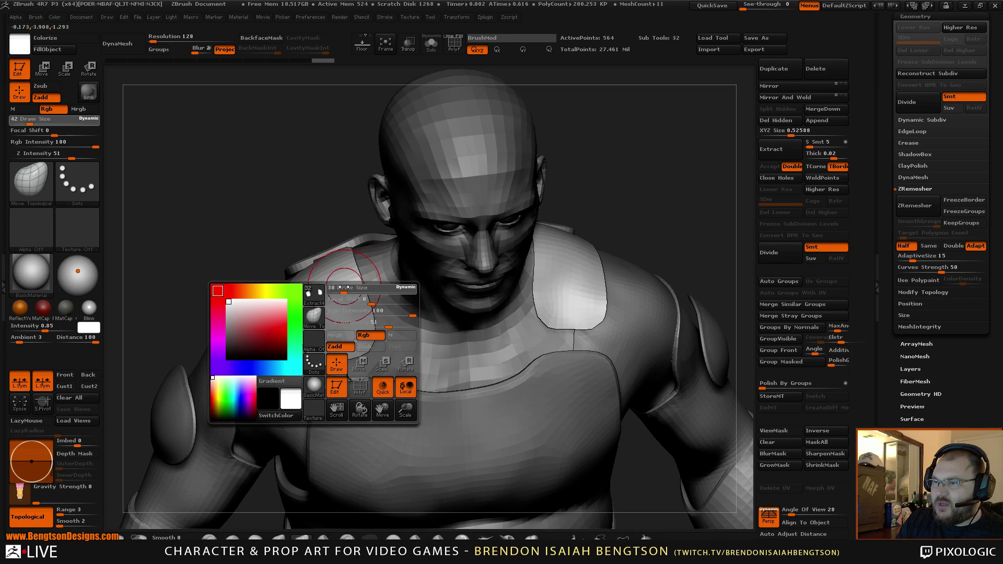
{"action": "left_click_drag", "start_coordinate": [331, 203], "coordinate": [327, 244]}
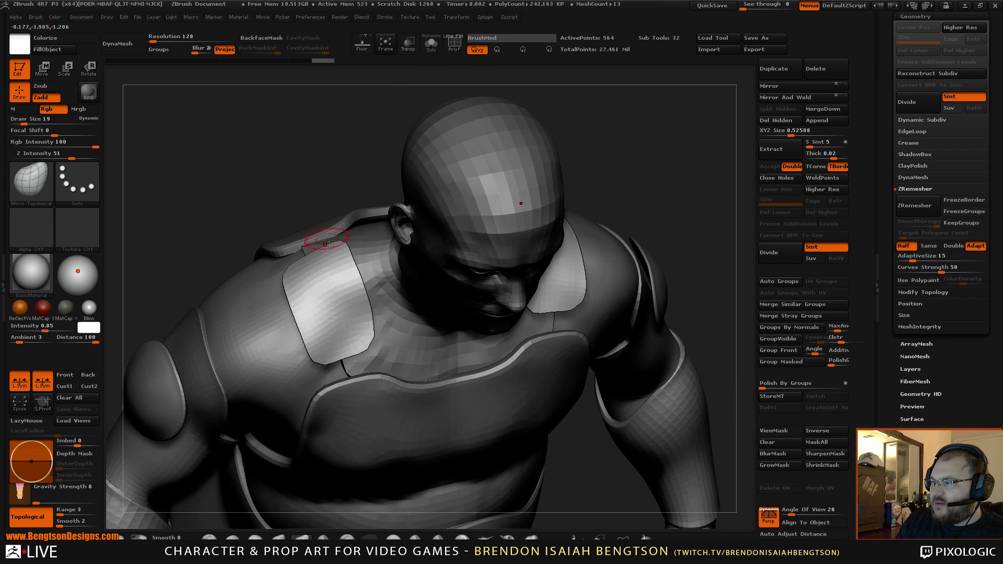
{"action": "key", "text": "shift"}
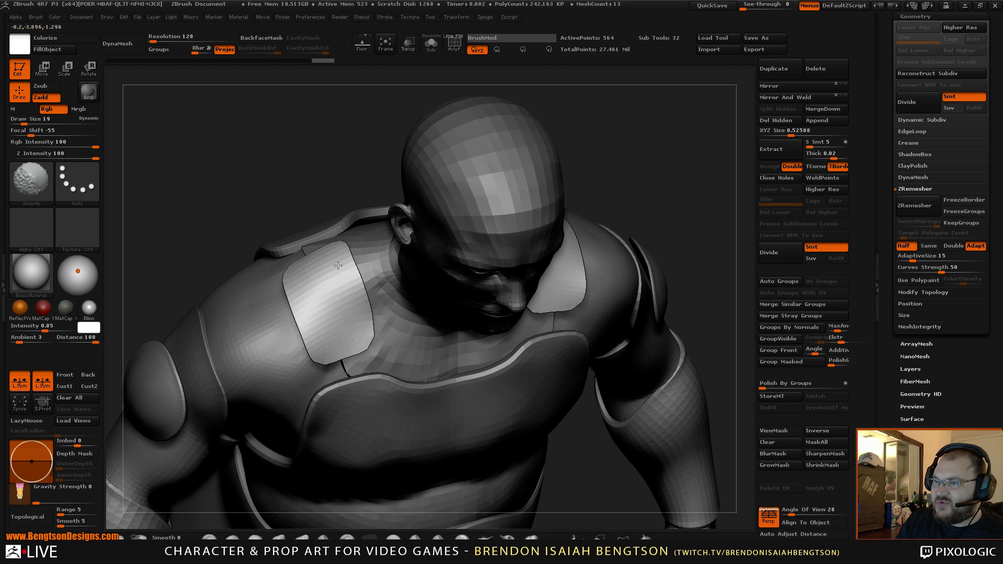
{"action": "mouse_move", "coordinate": [678, 226]}
{"action": "left_mouse_down"}
{"action": "mouse_move", "coordinate": [678, 150]}
{"action": "mouse_move", "coordinate": [678, 290]}
{"action": "left_mouse_up"}
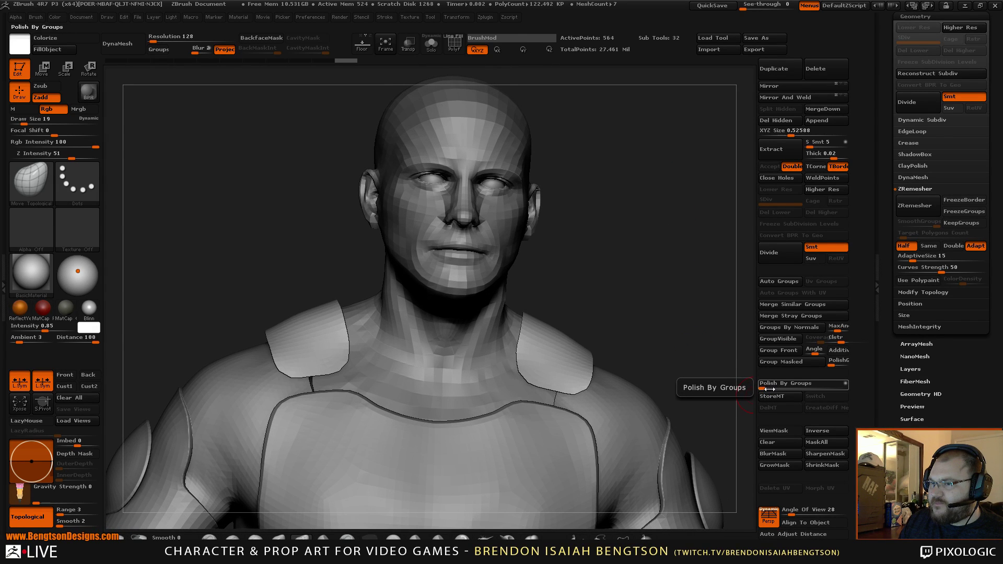
Show the polygon wireframe, polish the shoulder pads by groups, and refine their front and outer edges with the Move Topological brush.
{"action": "key", "text": "shift+f"}
{"action": "left_click_drag", "start_coordinate": [628, 310], "coordinate": [653, 343]}
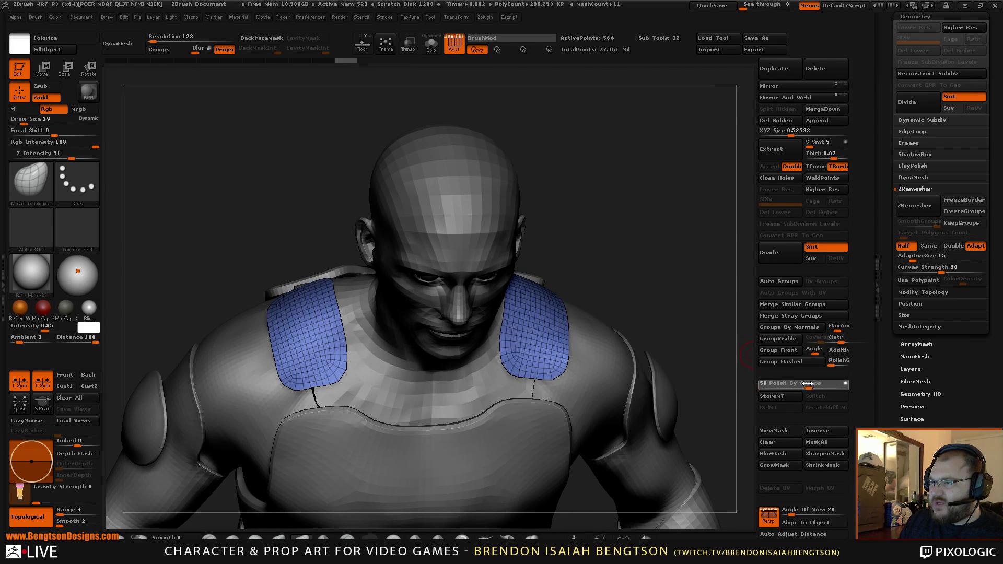
{"action": "left_click_drag", "start_coordinate": [648, 246], "coordinate": [587, 277]}
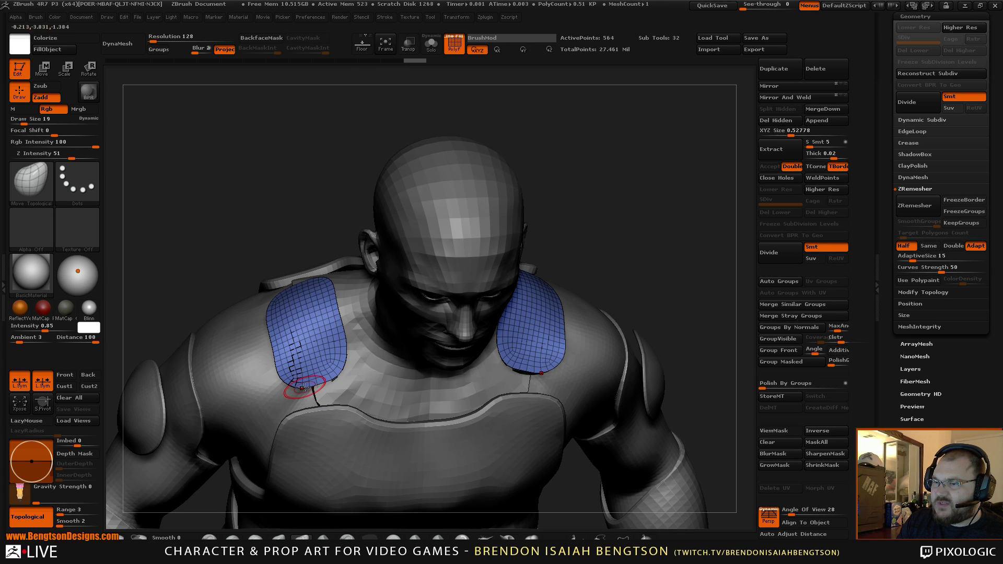
{"action": "left_click_drag", "start_coordinate": [336, 371], "coordinate": [344, 372]}
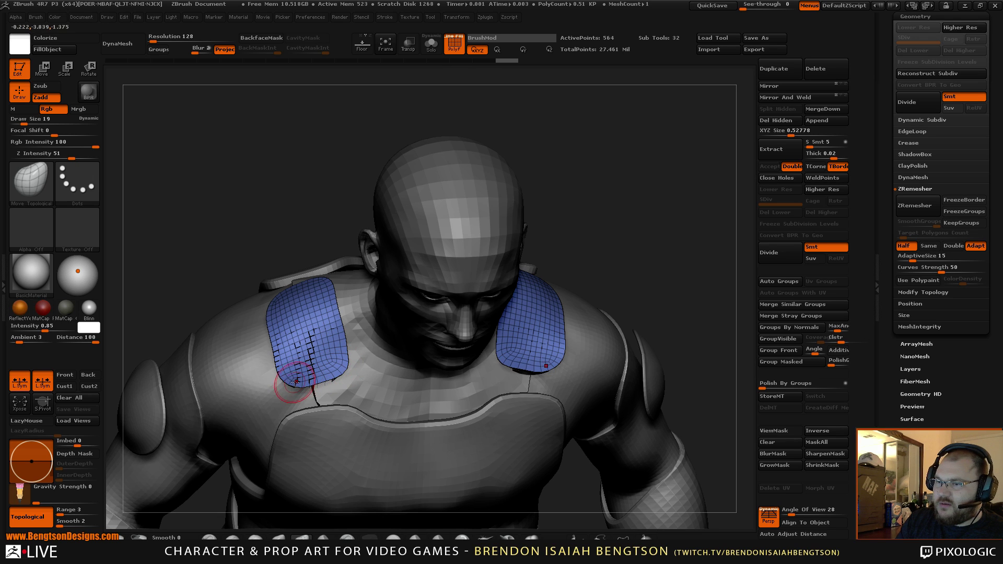
{"action": "left_click_drag", "start_coordinate": [286, 388], "coordinate": [282, 380]}
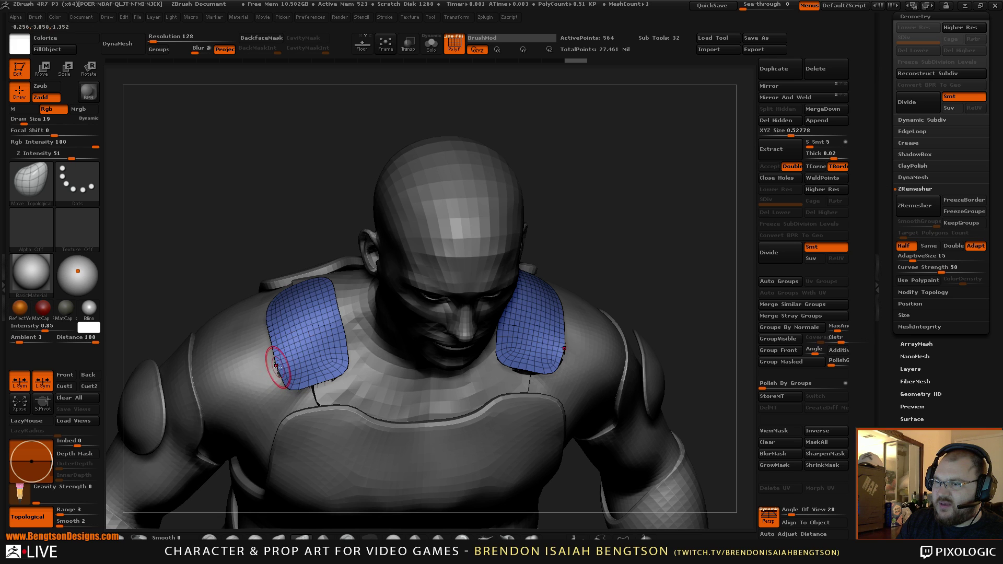
{"action": "left_click_drag", "start_coordinate": [297, 213], "coordinate": [317, 272]}
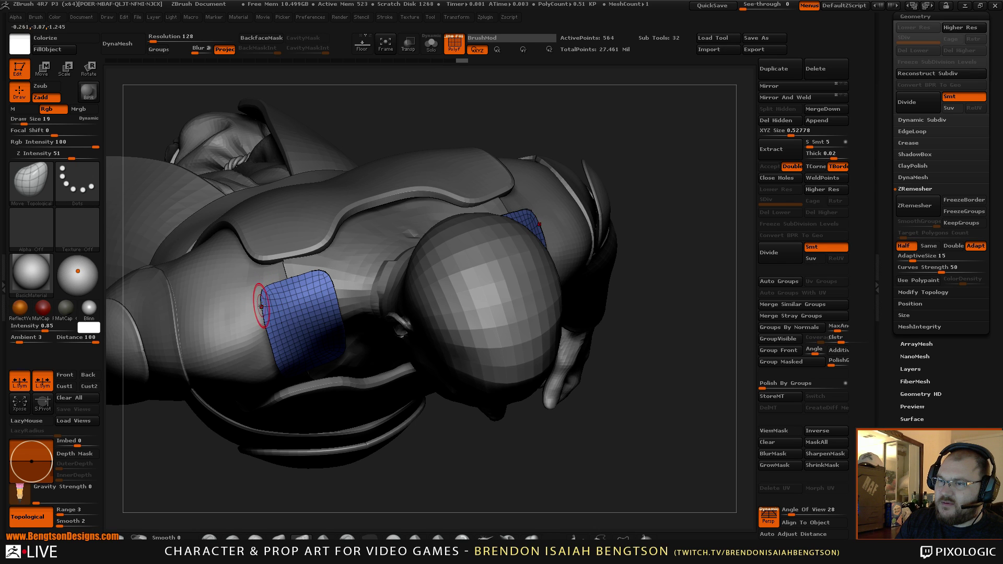
{"action": "left_click_drag", "start_coordinate": [337, 126], "coordinate": [671, 288]}
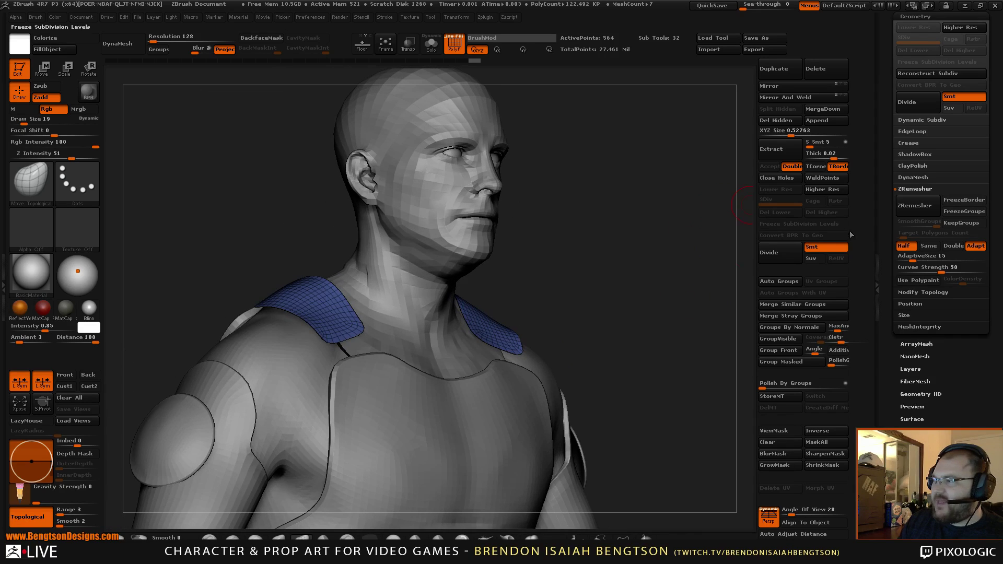
Try adding thickness to the shoulder pads using Panel Loops with Polish 5 and Elevation -100.
{"action": "left_click", "coordinate": [914, 131]}
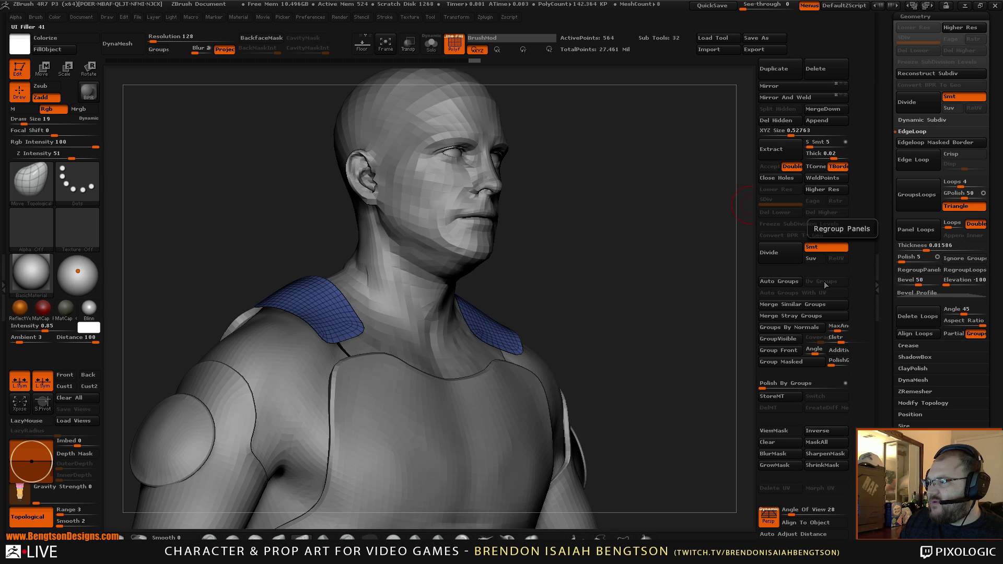
{"action": "left_click_drag", "start_coordinate": [574, 303], "coordinate": [742, 295]}
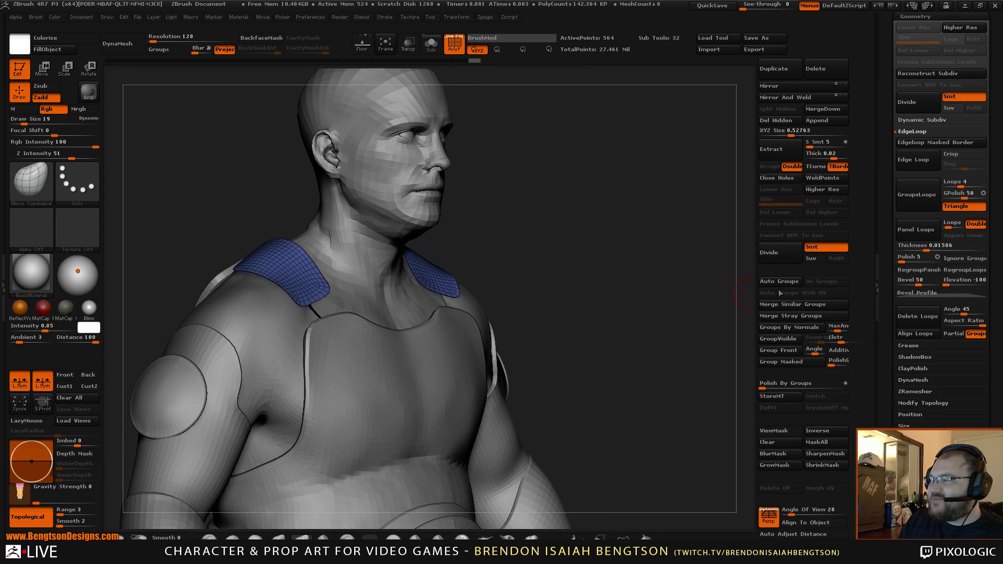
{"action": "left_click", "coordinate": [912, 233]}
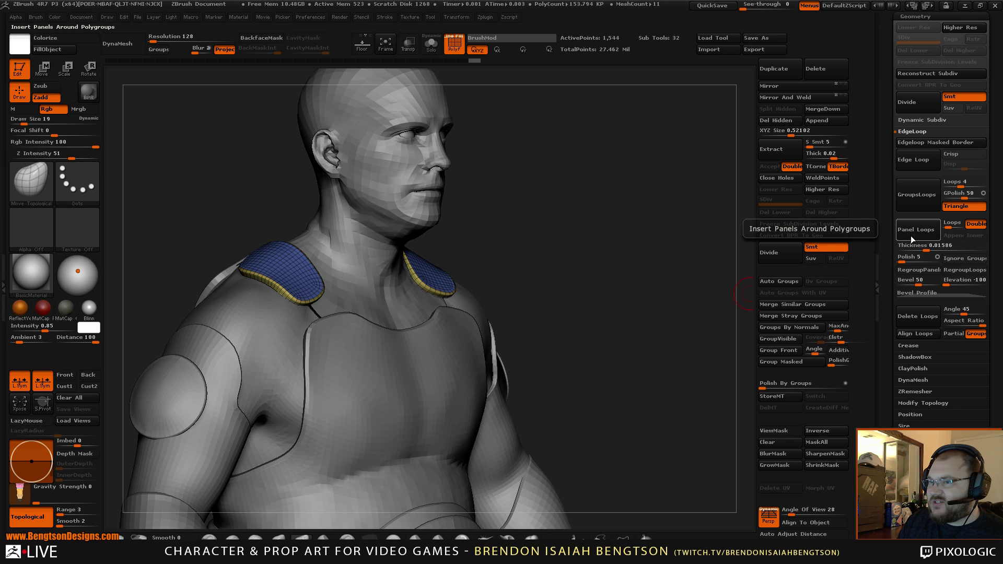
{"action": "key", "text": "ctrl+z"}
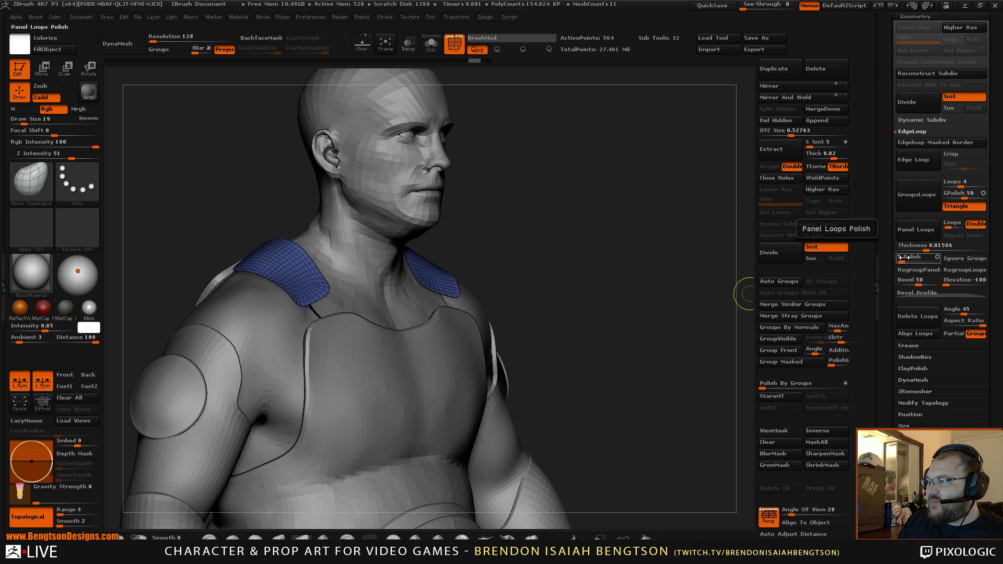
Set the Panel Loops polish to 0, thicken the shoulder pads into panels, and hide the polygon wireframe.
{"action": "left_click", "coordinate": [902, 256]}
{"action": "left_click", "coordinate": [913, 229]}
{"action": "mouse_move", "coordinate": [741, 262]}
{"action": "left_mouse_down"}
{"action": "mouse_move", "coordinate": [683, 325]}
{"action": "mouse_move", "coordinate": [618, 310]}
{"action": "mouse_move", "coordinate": [688, 389]}
{"action": "mouse_move", "coordinate": [674, 352]}
{"action": "mouse_move", "coordinate": [685, 356]}
{"action": "mouse_move", "coordinate": [685, 381]}
{"action": "mouse_move", "coordinate": [679, 295]}
{"action": "mouse_move", "coordinate": [737, 246]}
{"action": "left_mouse_up"}
{"action": "key", "text": "ctrl"}
{"action": "key", "text": "b"}
{"action": "key", "text": "m"}
{"action": "key", "text": "t"}
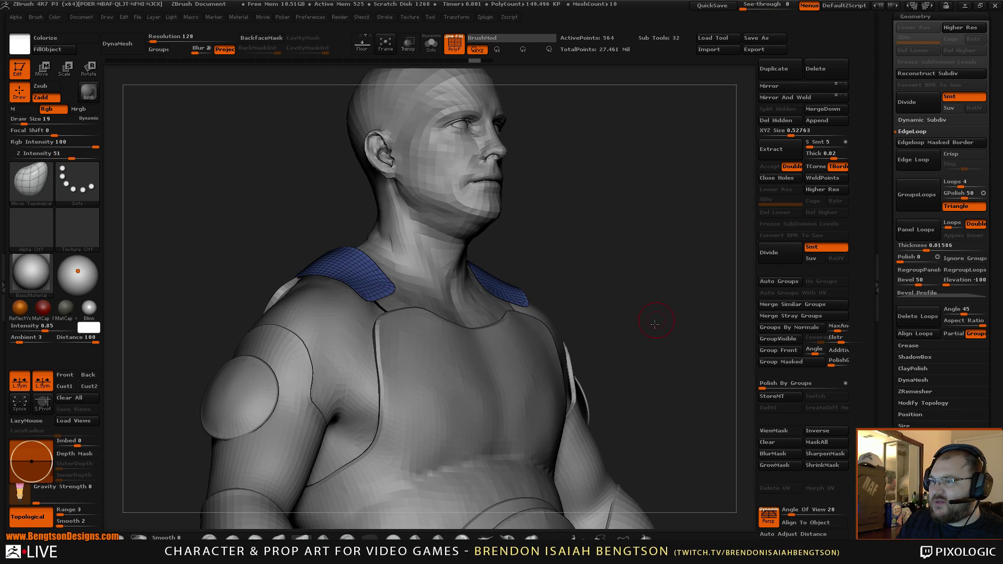
{"action": "mouse_move", "coordinate": [669, 297]}
{"action": "left_mouse_down"}
{"action": "mouse_move", "coordinate": [651, 330]}
{"action": "mouse_move", "coordinate": [652, 301]}
{"action": "mouse_move", "coordinate": [672, 302]}
{"action": "mouse_move", "coordinate": [670, 290]}
{"action": "mouse_move", "coordinate": [679, 309]}
{"action": "mouse_move", "coordinate": [658, 313]}
{"action": "mouse_move", "coordinate": [663, 329]}
{"action": "mouse_move", "coordinate": [638, 344]}
{"action": "mouse_move", "coordinate": [676, 324]}
{"action": "mouse_move", "coordinate": [671, 282]}
{"action": "mouse_move", "coordinate": [674, 331]}
{"action": "mouse_move", "coordinate": [691, 331]}
{"action": "mouse_move", "coordinate": [672, 321]}
{"action": "mouse_move", "coordinate": [650, 332]}
{"action": "mouse_move", "coordinate": [476, 328]}
{"action": "mouse_move", "coordinate": [407, 337]}
{"action": "left_mouse_up"}
{"action": "key", "text": "shift"}
{"action": "key", "text": "shift+f"}
Select the chest armor and build up and smooth its pectoral area with the ClayBuildup brush at a draw size of 50.
{"action": "left_click", "coordinate": [407, 338], "text": "alt"}
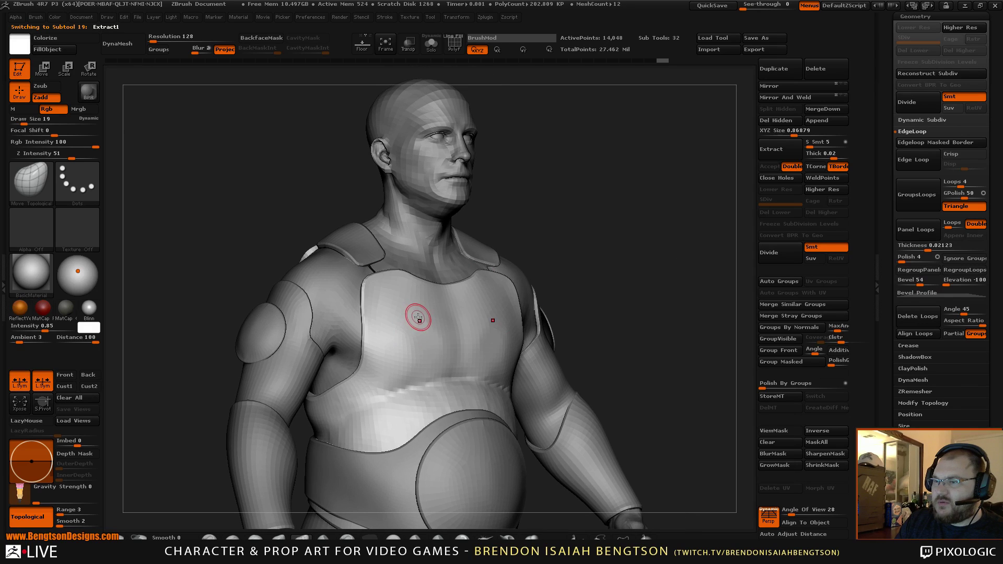
{"action": "key", "text": "space"}
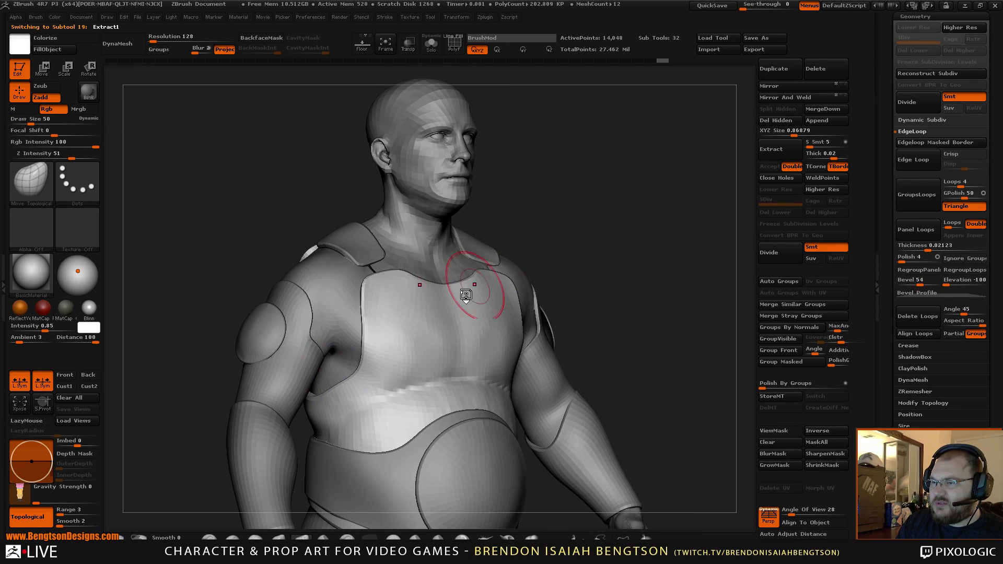
{"action": "key", "text": "b"}
{"action": "key", "text": "c"}
{"action": "key", "text": "b"}
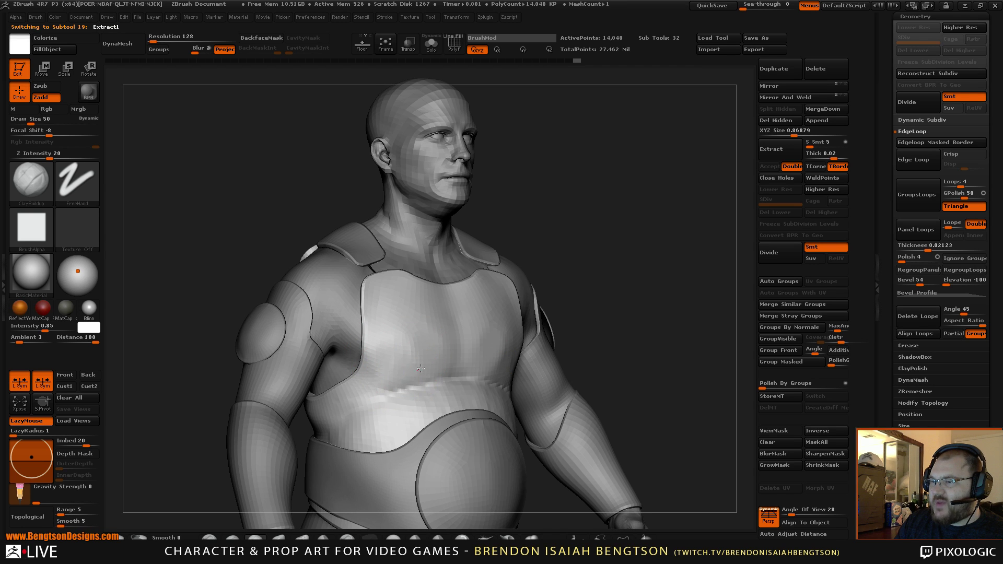
{"action": "left_click_drag", "start_coordinate": [529, 273], "coordinate": [507, 282]}
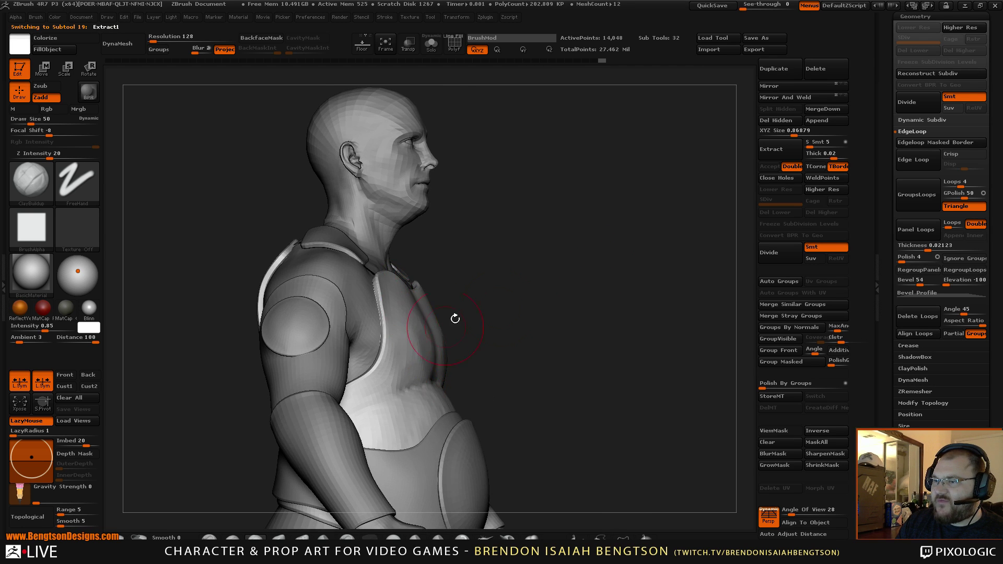
{"action": "left_click_drag", "start_coordinate": [455, 318], "coordinate": [488, 329]}
{"action": "left_click_drag", "start_coordinate": [596, 275], "coordinate": [358, 264]}
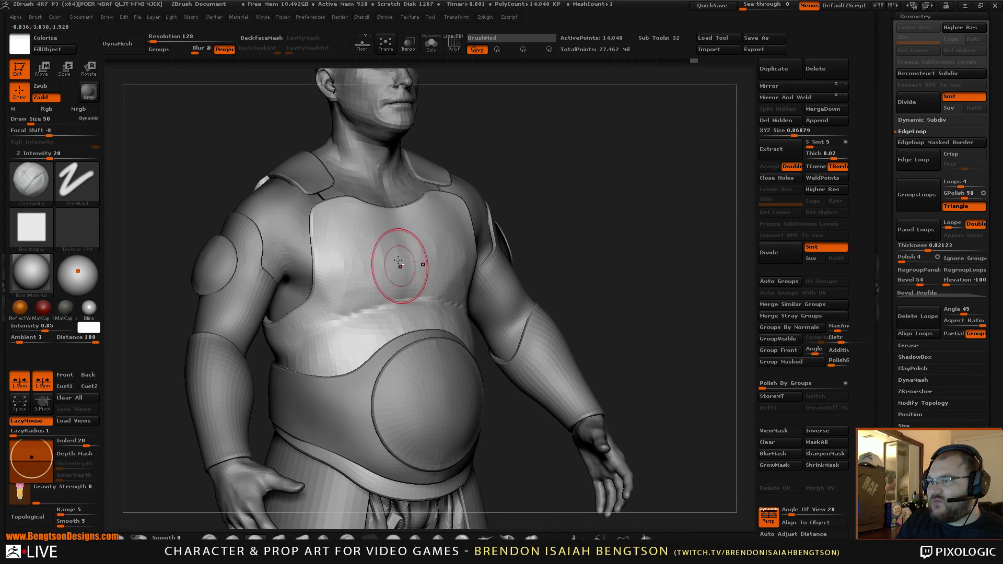
{"action": "mouse_move", "coordinate": [331, 304]}
{"action": "left_mouse_down"}
{"action": "mouse_move", "coordinate": [339, 312]}
{"action": "mouse_move", "coordinate": [373, 279]}
{"action": "mouse_move", "coordinate": [359, 280]}
{"action": "mouse_move", "coordinate": [347, 259]}
{"action": "left_mouse_up"}
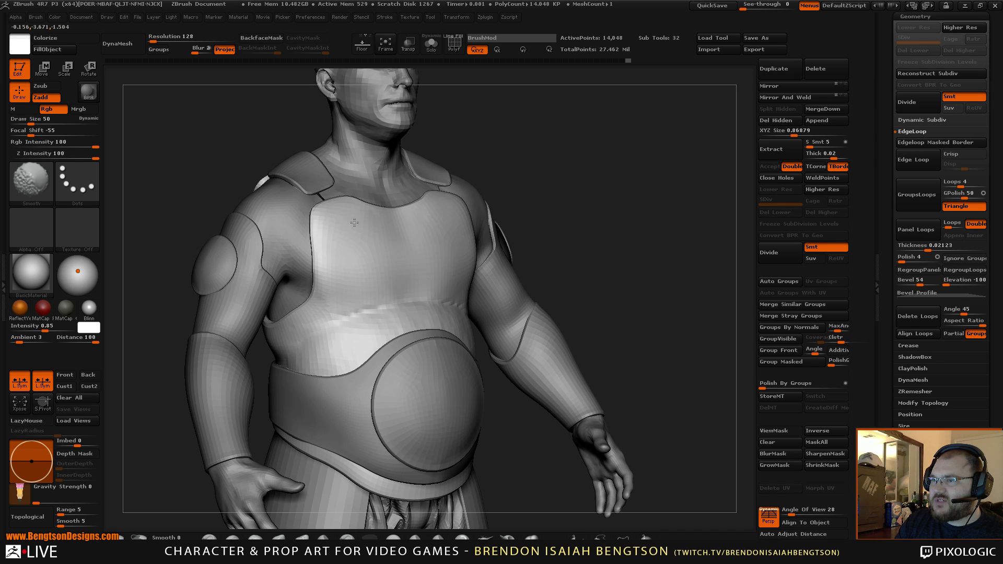
Move the light slightly higher over the full figure.
{"action": "mouse_move", "coordinate": [528, 224]}
{"action": "left_mouse_down"}
{"action": "mouse_move", "coordinate": [619, 206]}
{"action": "mouse_move", "coordinate": [618, 241]}
{"action": "mouse_move", "coordinate": [575, 241]}
{"action": "mouse_move", "coordinate": [598, 233]}
{"action": "left_mouse_up"}
{"action": "left_click_drag", "start_coordinate": [82, 272], "coordinate": [77, 263]}
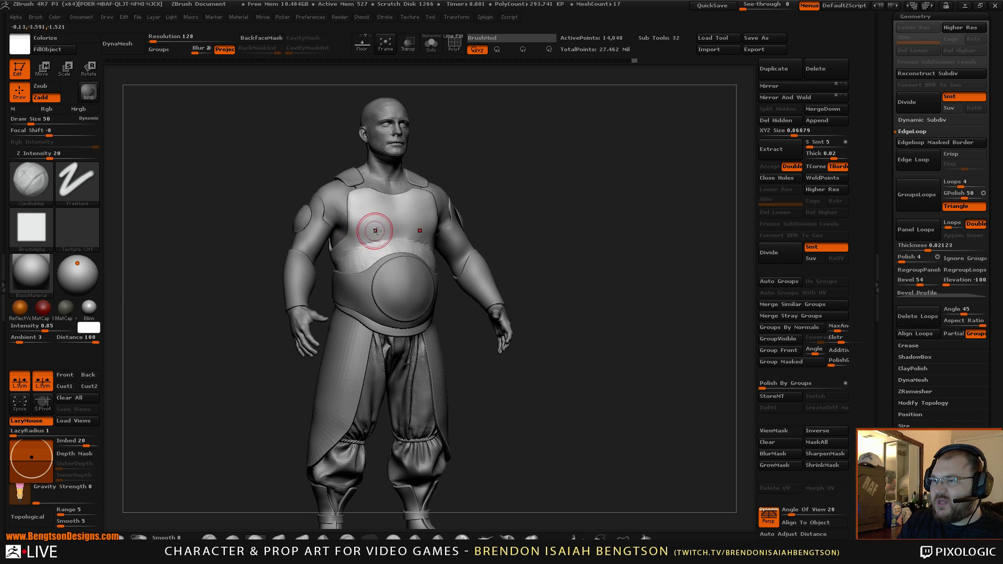
{"action": "mouse_move", "coordinate": [479, 177]}
{"action": "left_mouse_down"}
{"action": "mouse_move", "coordinate": [613, 206]}
{"action": "mouse_move", "coordinate": [589, 221]}
{"action": "mouse_move", "coordinate": [595, 197]}
{"action": "mouse_move", "coordinate": [606, 215]}
{"action": "mouse_move", "coordinate": [600, 251]}
{"action": "mouse_move", "coordinate": [637, 235]}
{"action": "mouse_move", "coordinate": [622, 241]}
{"action": "mouse_move", "coordinate": [627, 178]}
{"action": "mouse_move", "coordinate": [629, 204]}
{"action": "mouse_move", "coordinate": [583, 197]}
{"action": "mouse_move", "coordinate": [609, 206]}
{"action": "mouse_move", "coordinate": [604, 246]}
{"action": "mouse_move", "coordinate": [601, 221]}
{"action": "mouse_move", "coordinate": [584, 237]}
{"action": "mouse_move", "coordinate": [588, 253]}
{"action": "left_mouse_up"}
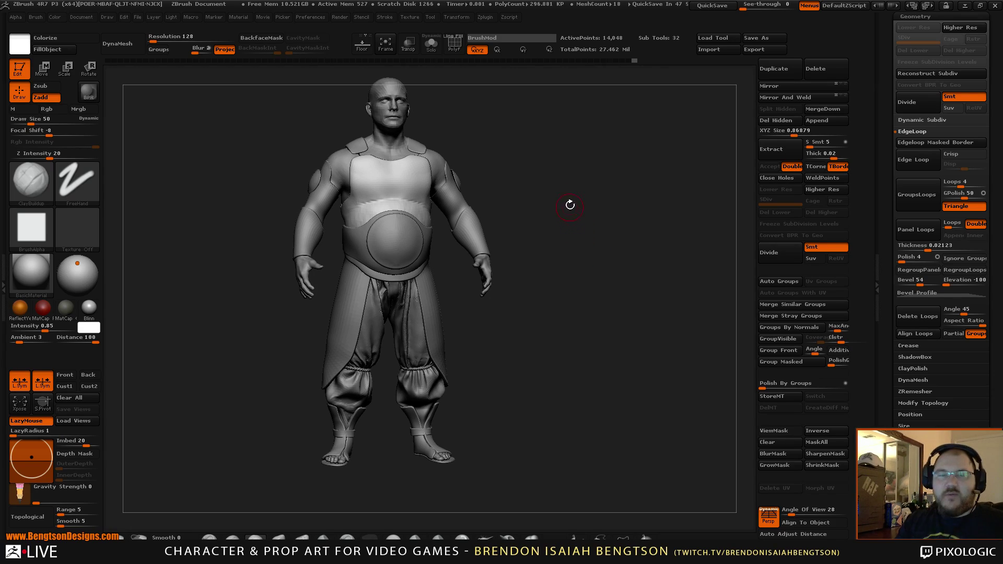
Make the window see-through to compare the whole figure with the character reference painting, and restore its opacity.
{"action": "left_click_drag", "start_coordinate": [744, 5], "coordinate": [778, 5]}
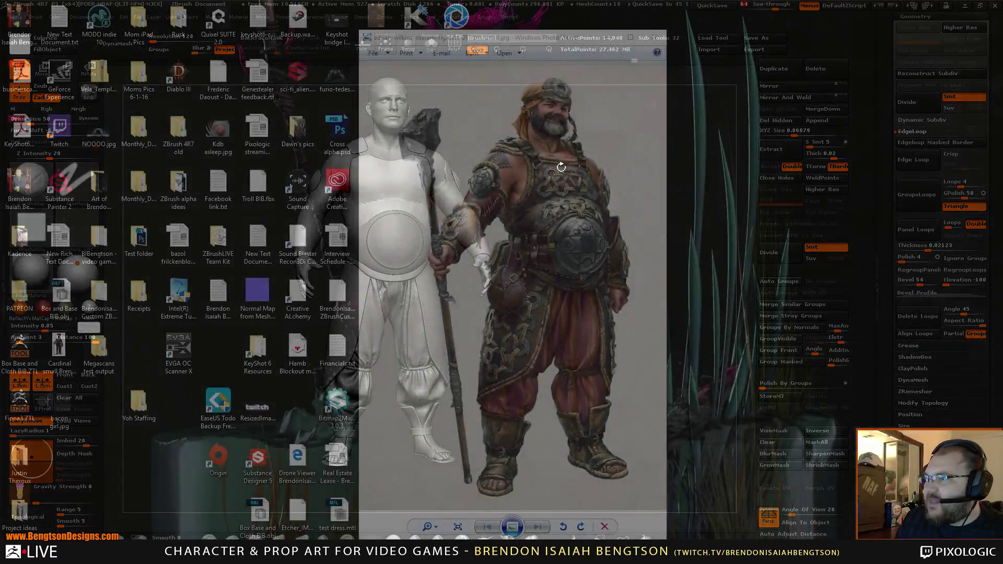
{"action": "key", "text": "ctrl+t"}
{"action": "key", "text": "ctrl+t"}
{"action": "key", "text": "ctrl+t"}
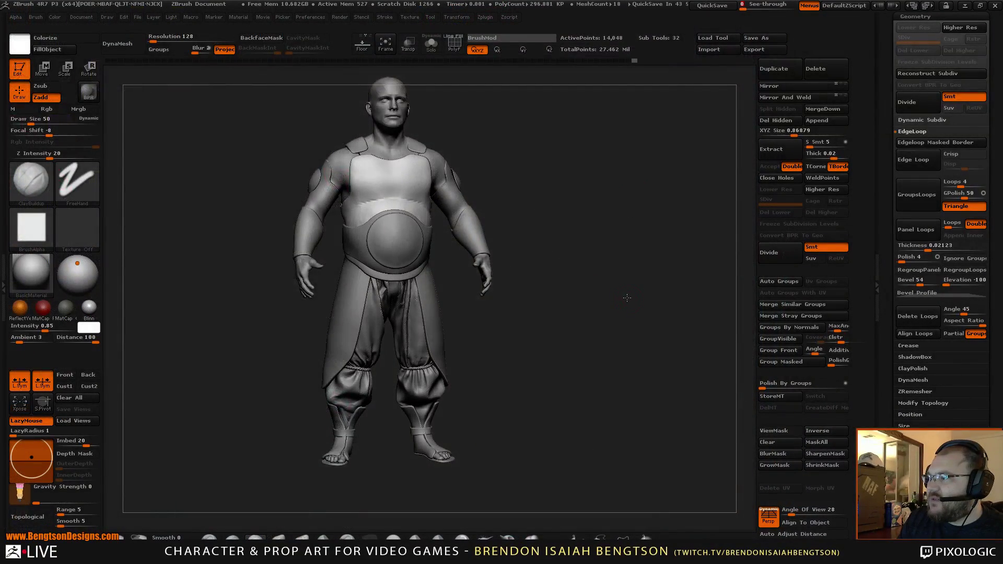
{"action": "left_click_drag", "start_coordinate": [627, 298], "coordinate": [616, 324]}
{"action": "left_click_drag", "start_coordinate": [673, 248], "coordinate": [609, 298]}
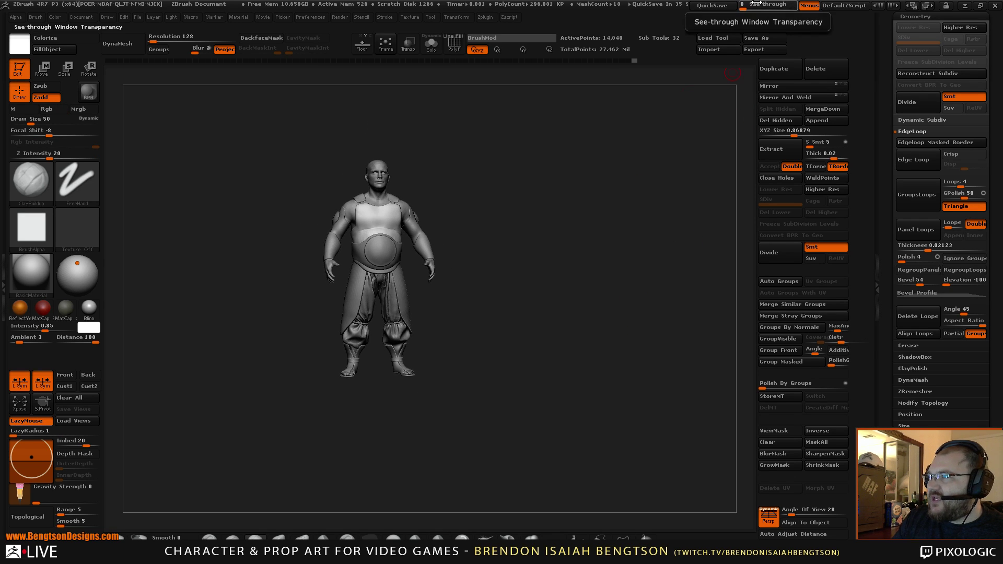
Study the reference painting with window see-through at 91, quick save the project, and set see-through back to 0.
{"action": "left_click_drag", "start_coordinate": [796, 10], "coordinate": [789, 10]}
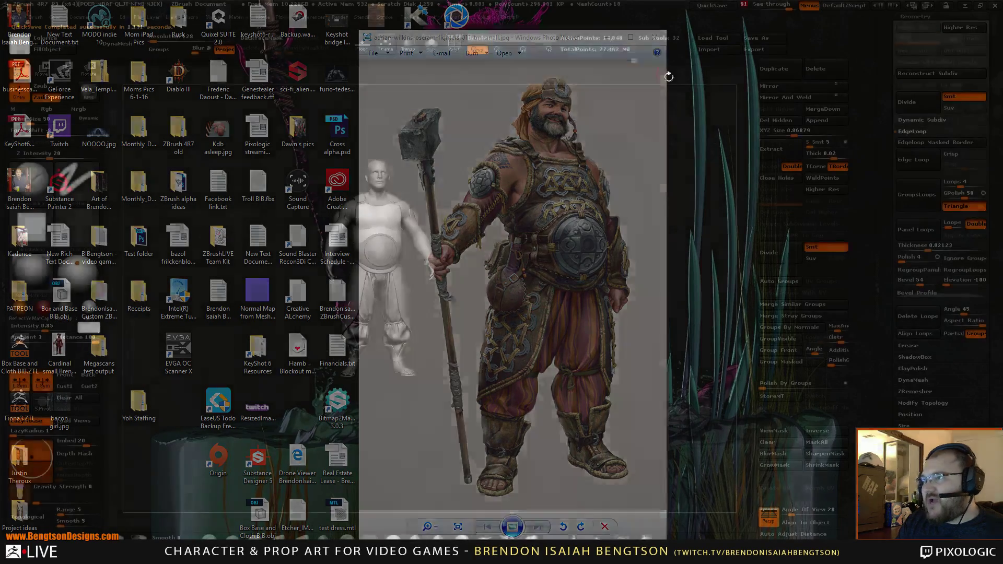
{"action": "left_click", "coordinate": [711, 7]}
{"action": "left_click_drag", "start_coordinate": [763, 7], "coordinate": [741, 7]}
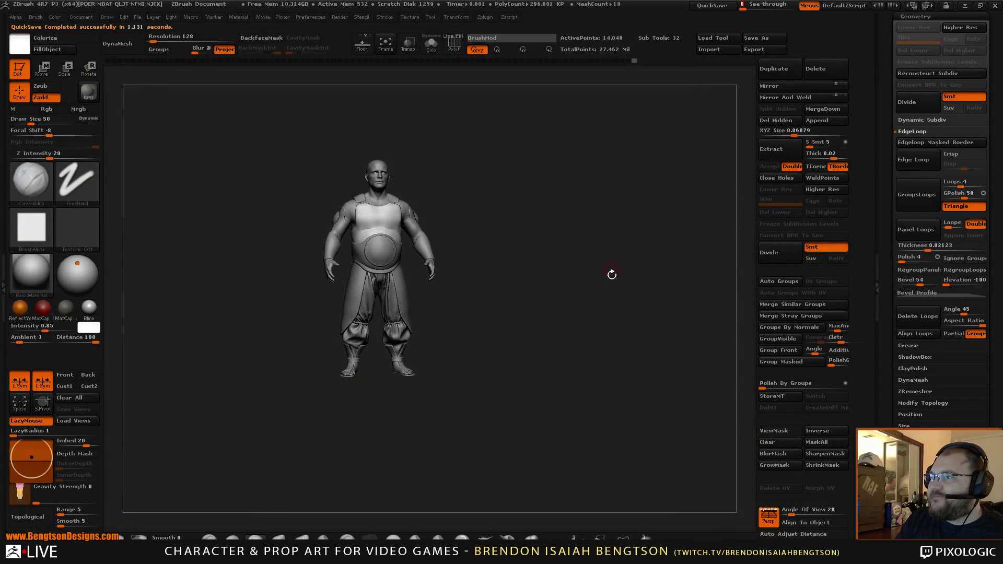
Append a Cylinder3D subtool, make it the active subtool, and show its polygon wireframe.
{"action": "mouse_move", "coordinate": [611, 273]}
{"action": "left_mouse_down"}
{"action": "mouse_move", "coordinate": [615, 298]}
{"action": "mouse_move", "coordinate": [631, 246]}
{"action": "mouse_move", "coordinate": [614, 336]}
{"action": "mouse_move", "coordinate": [618, 261]}
{"action": "left_mouse_up"}
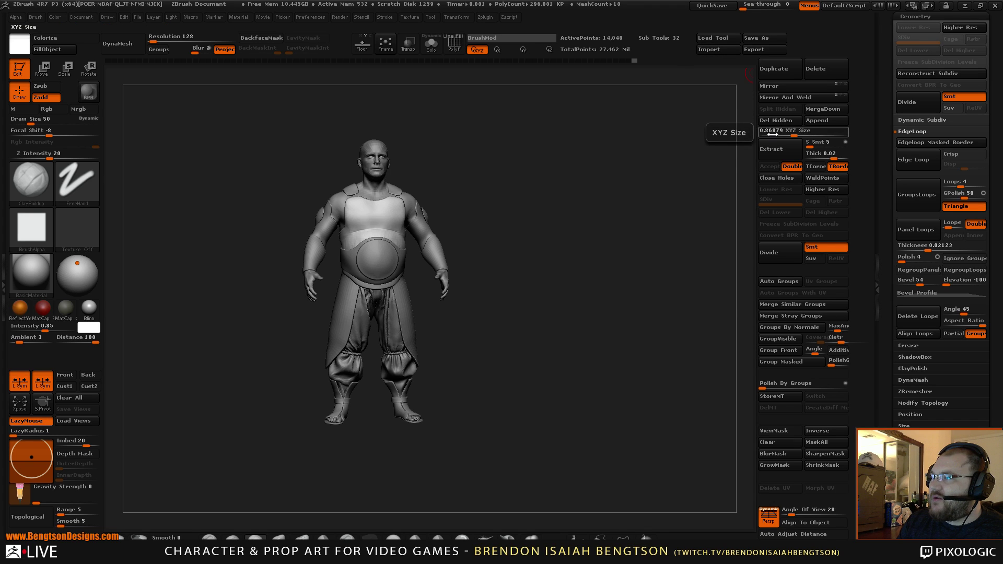
{"action": "left_click", "coordinate": [825, 121]}
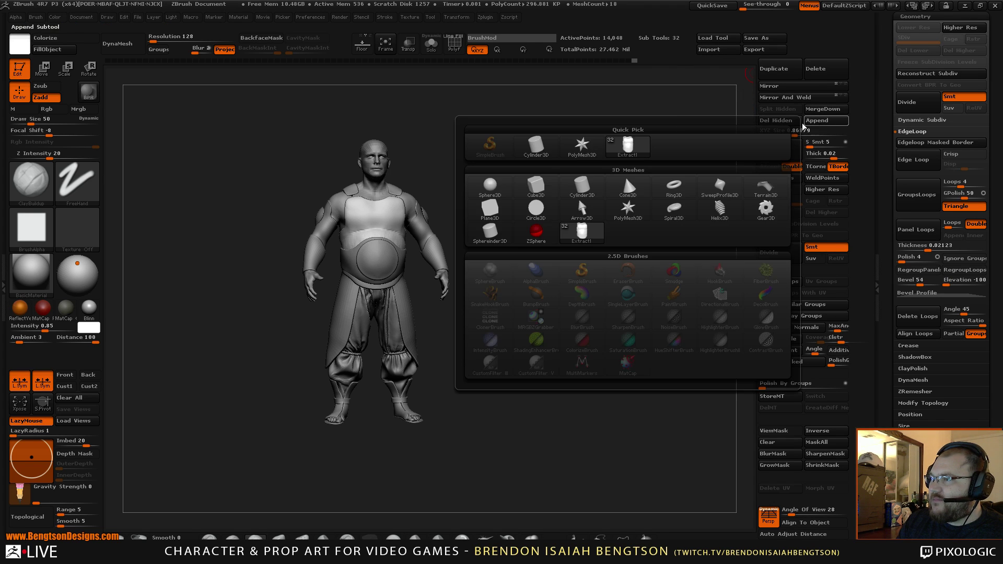
{"action": "left_click", "coordinate": [577, 196]}
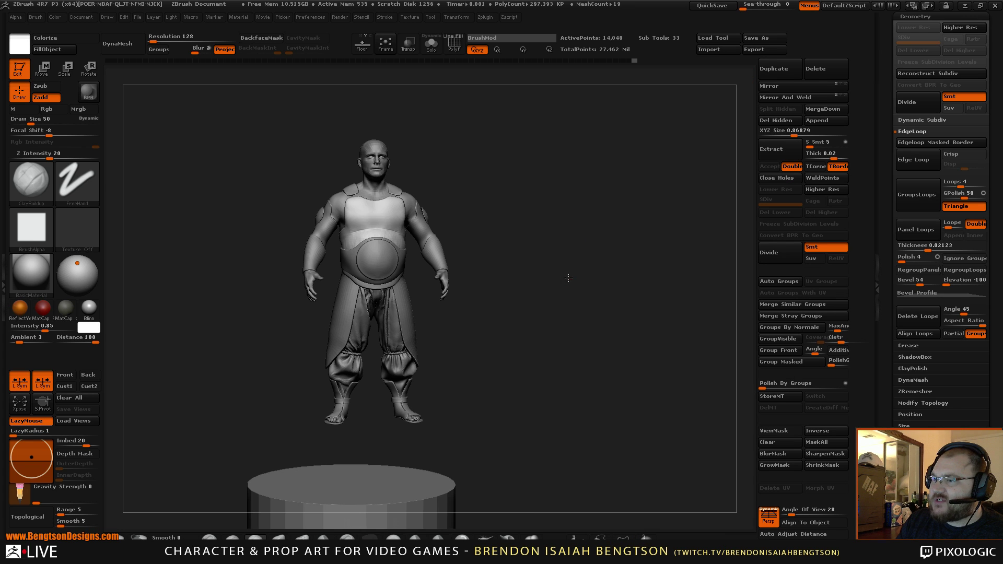
{"action": "mouse_move", "coordinate": [588, 195]}
{"action": "left_mouse_down"}
{"action": "mouse_move", "coordinate": [595, 223]}
{"action": "mouse_move", "coordinate": [558, 223]}
{"action": "mouse_move", "coordinate": [535, 330]}
{"action": "mouse_move", "coordinate": [601, 304]}
{"action": "mouse_move", "coordinate": [636, 275]}
{"action": "mouse_move", "coordinate": [643, 246]}
{"action": "mouse_move", "coordinate": [642, 282]}
{"action": "mouse_move", "coordinate": [632, 278]}
{"action": "mouse_move", "coordinate": [640, 348]}
{"action": "mouse_move", "coordinate": [530, 227]}
{"action": "left_mouse_up"}
{"action": "key", "text": "shift+f"}
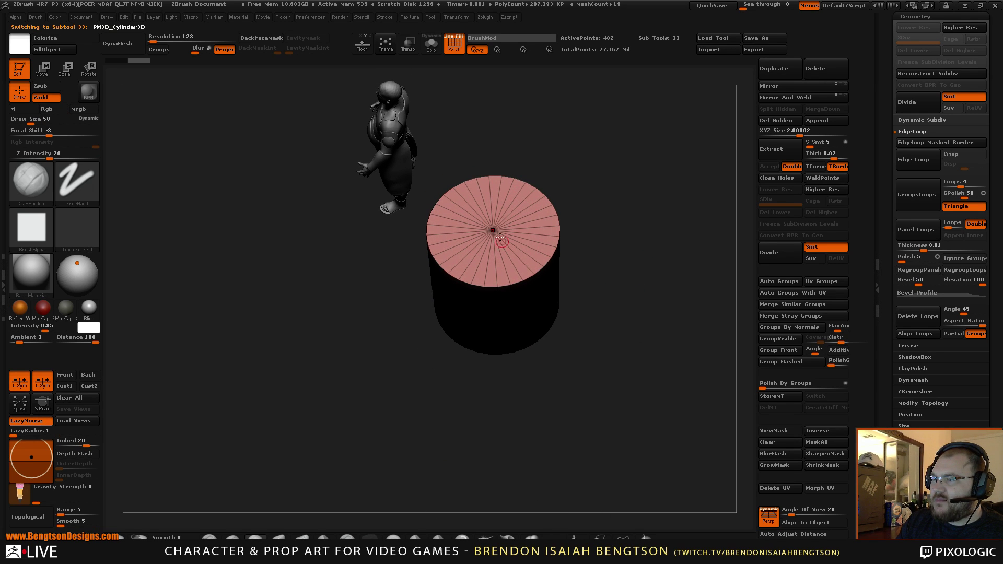
{"action": "left_click_drag", "start_coordinate": [634, 247], "coordinate": [594, 240]}
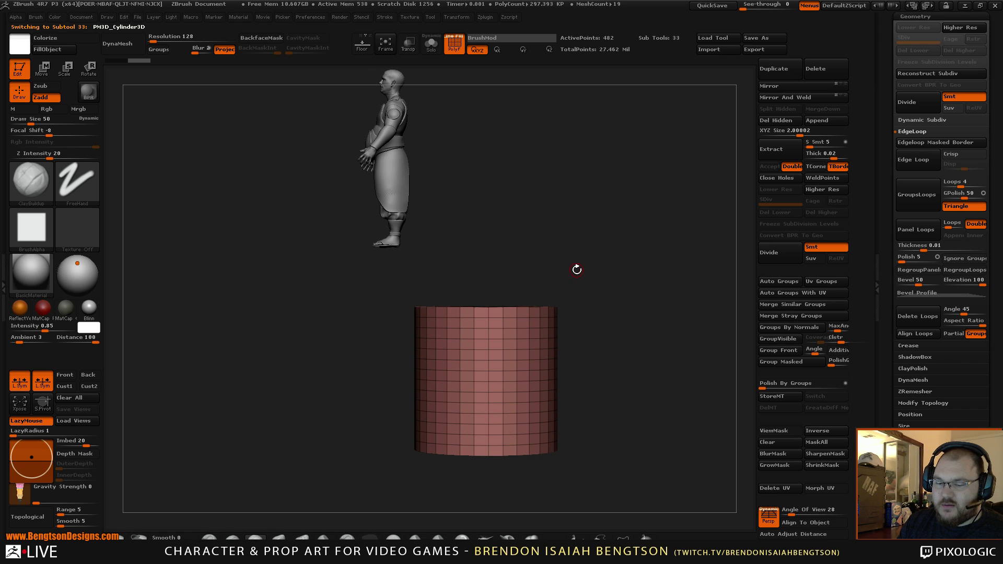
Turn off perspective and rotate the cylinder 90 degrees onto its side in the figure's profile view.
{"action": "key", "text": "p"}
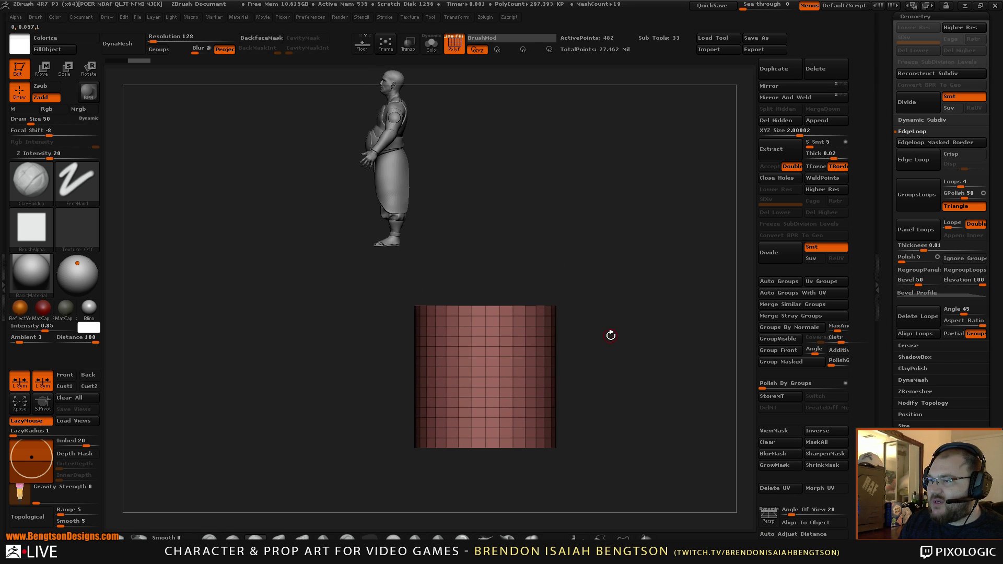
{"action": "left_click_drag", "start_coordinate": [609, 335], "coordinate": [581, 330]}
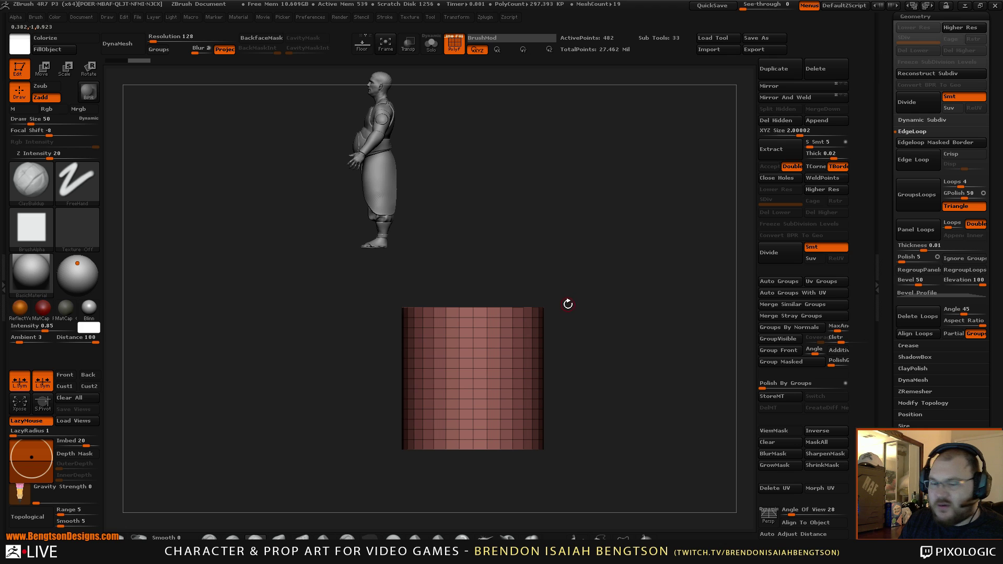
{"action": "key", "text": "r"}
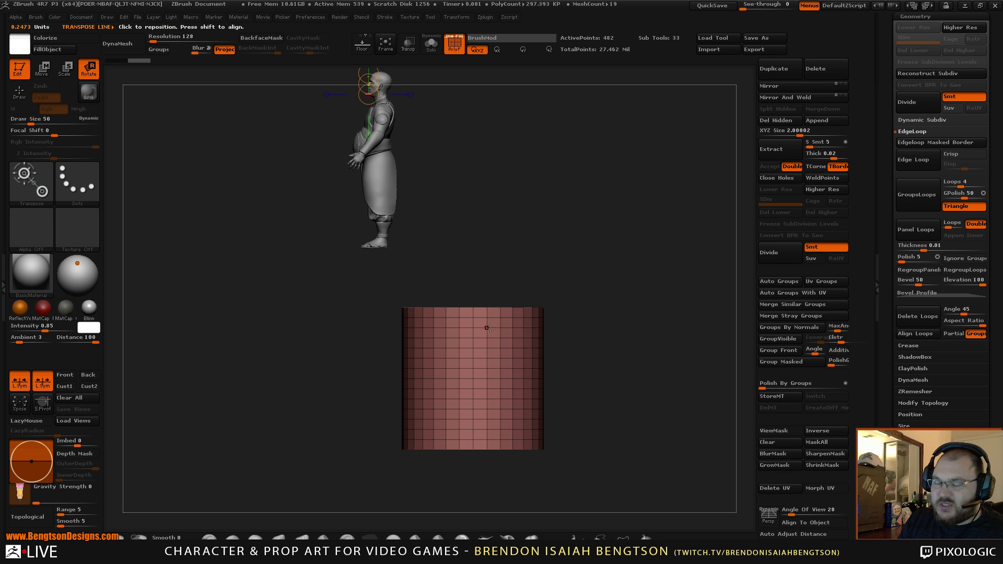
{"action": "mouse_move", "coordinate": [473, 261]}
{"action": "left_mouse_down"}
{"action": "mouse_move", "coordinate": [472, 399]}
{"action": "mouse_move", "coordinate": [362, 361]}
{"action": "left_mouse_up"}
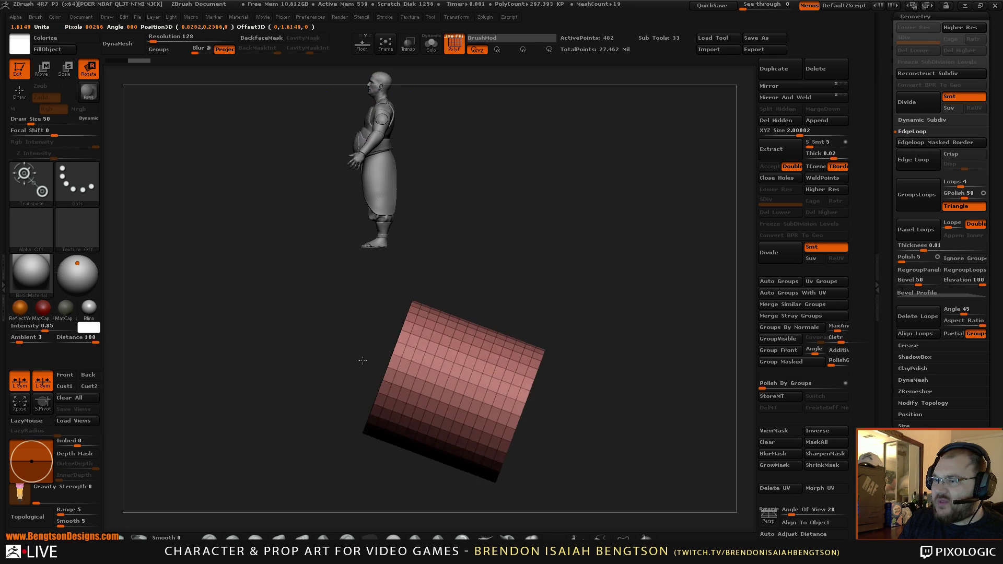
{"action": "key", "text": "ctrl+z"}
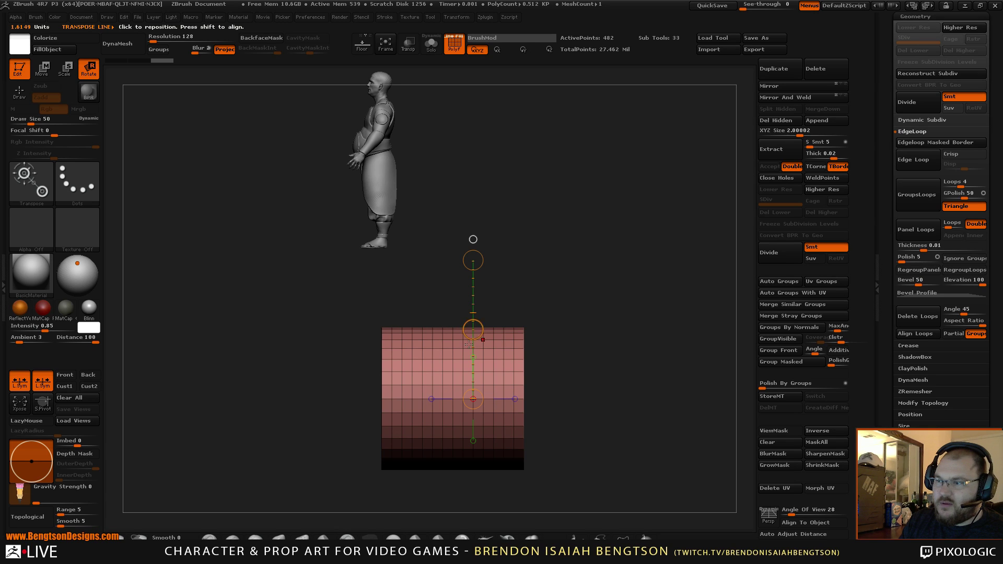
Move the cylinder closer beneath the figure's feet and place a vertical transpose line beside it.
{"action": "key", "text": "w"}
{"action": "left_click_drag", "start_coordinate": [472, 329], "coordinate": [394, 273]}
{"action": "left_click_drag", "start_coordinate": [470, 209], "coordinate": [610, 303], "text": "shift"}
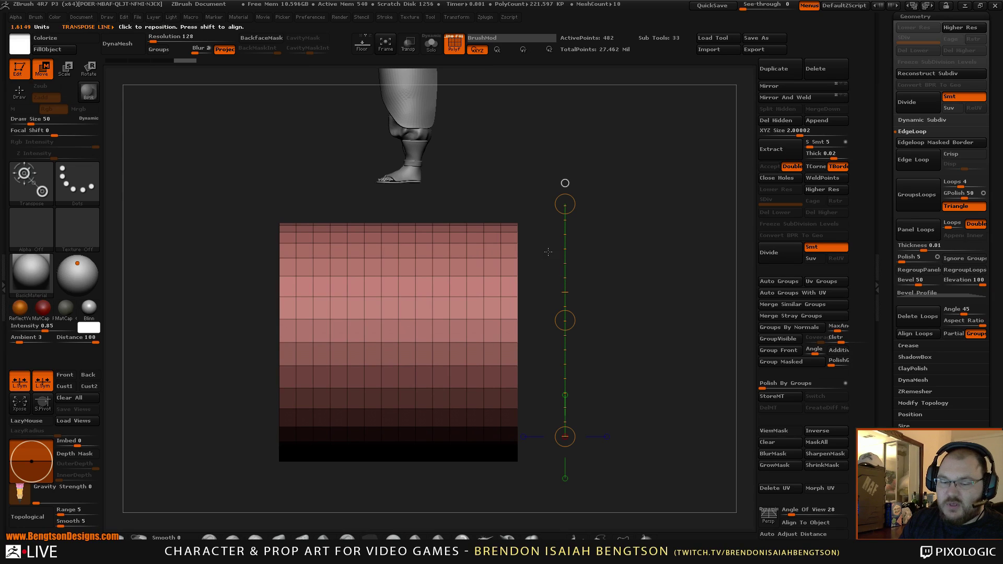
Activate the ZModeler brush and set its edge action to Delete with the EdgeLoop Complete target.
{"action": "key", "text": "q"}
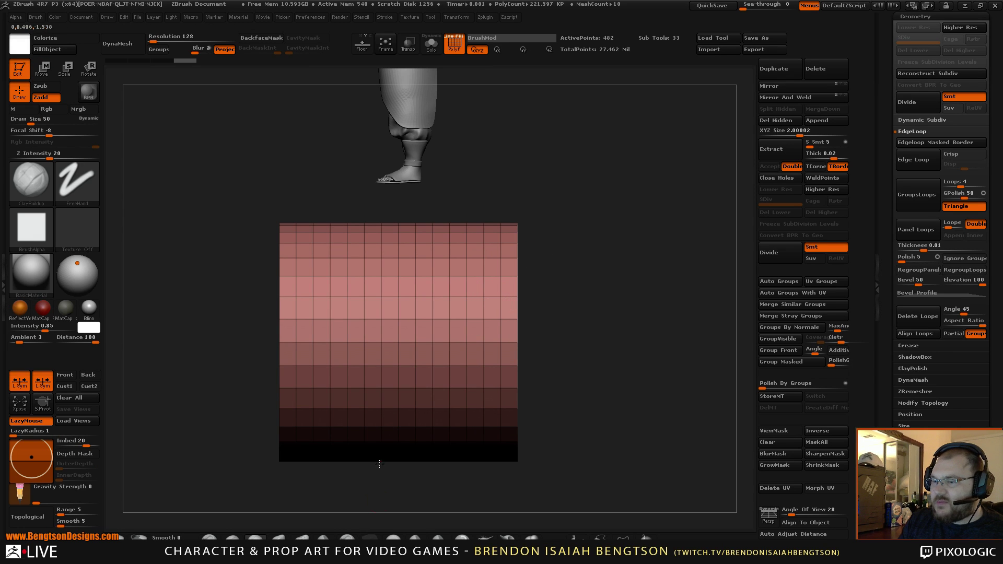
{"action": "key", "text": "b"}
{"action": "key", "text": "z"}
{"action": "key", "text": "m"}
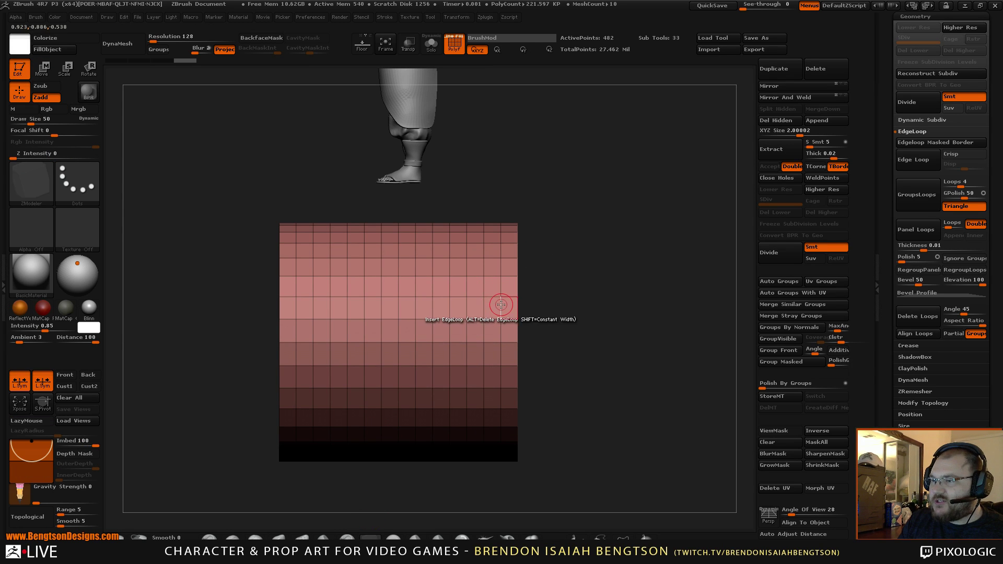
{"action": "key", "text": "space"}
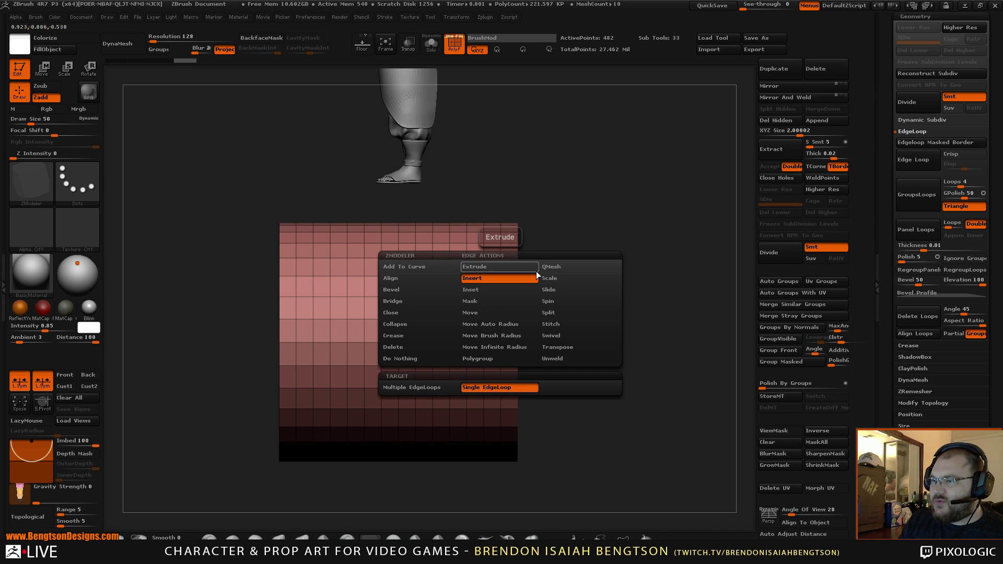
{"action": "left_click", "coordinate": [403, 346]}
{"action": "left_click", "coordinate": [469, 387]}
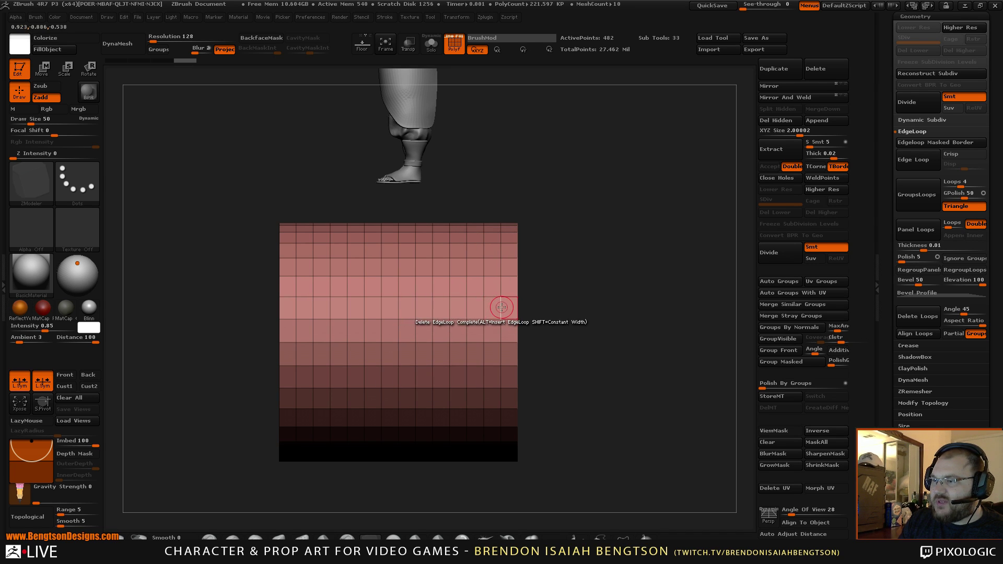
Delete all the intermediate edge loops running around the cylinder, leaving only the segments that span its full length.
{"action": "left_click", "coordinate": [502, 307]}
{"action": "left_click", "coordinate": [484, 306]}
{"action": "left_click", "coordinate": [467, 306]}
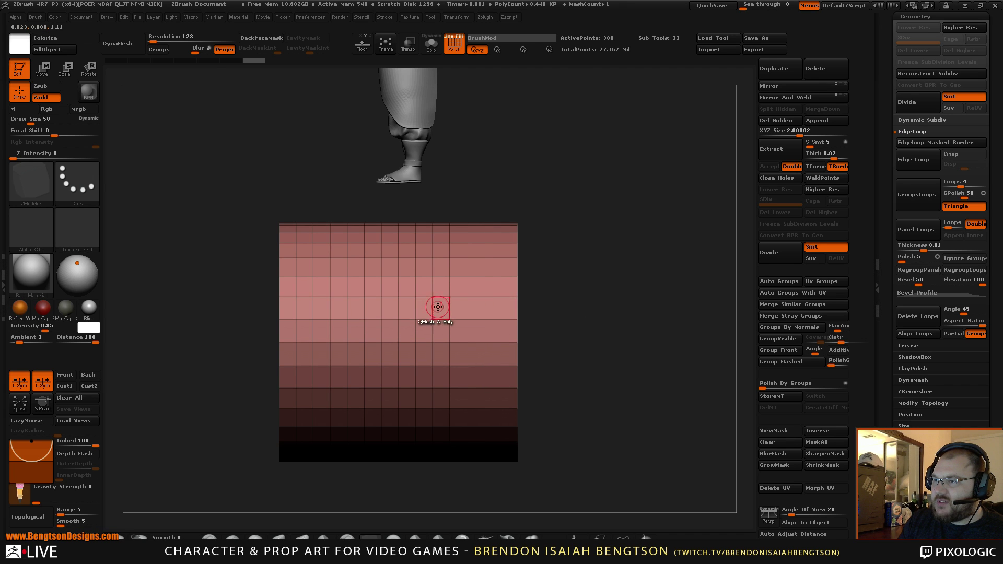
{"action": "left_click", "coordinate": [448, 307]}
{"action": "left_click", "coordinate": [432, 306]}
{"action": "left_click", "coordinate": [416, 306]}
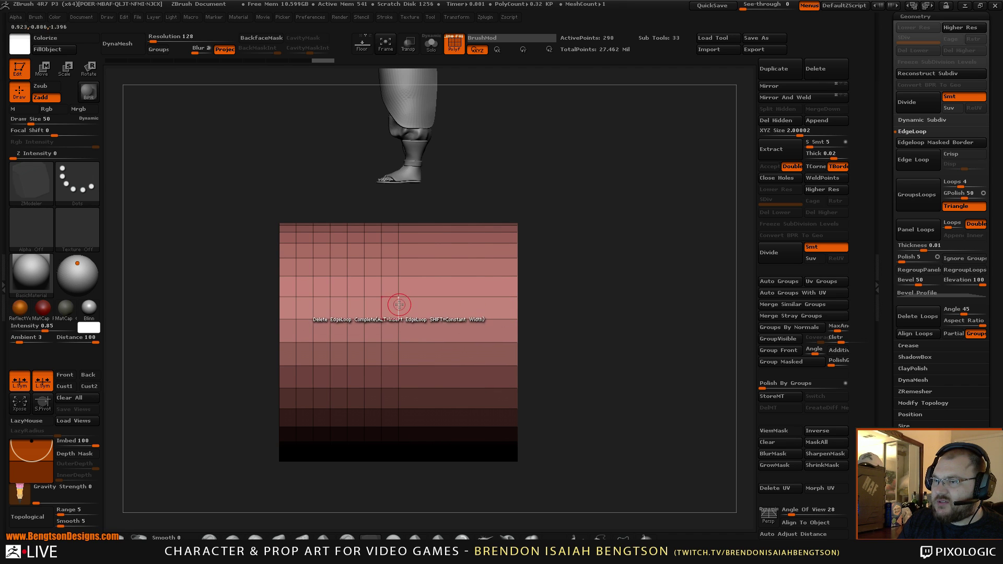
{"action": "left_click", "coordinate": [399, 304]}
{"action": "left_click", "coordinate": [381, 305]}
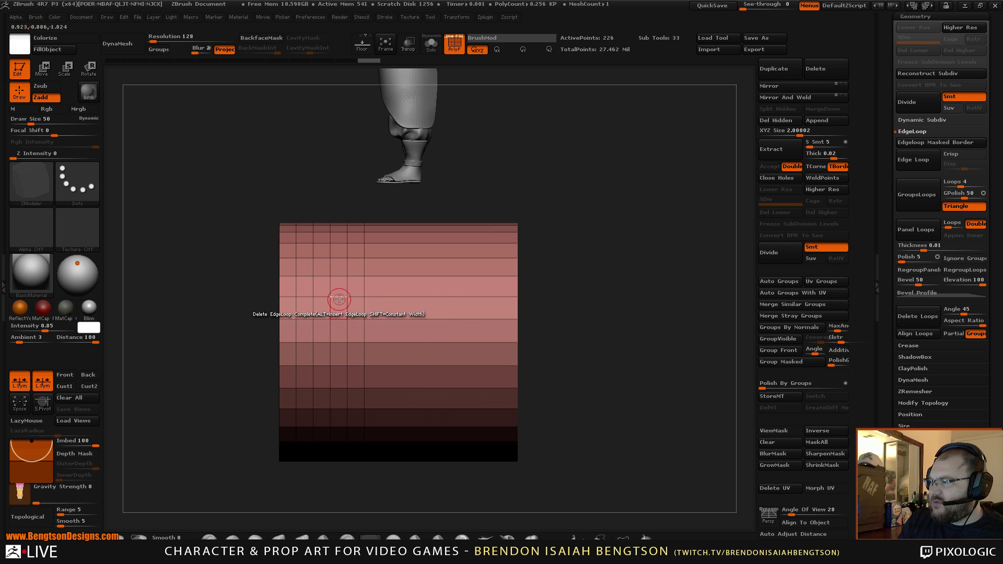
{"action": "left_click", "coordinate": [365, 309]}
{"action": "left_click", "coordinate": [347, 307]}
{"action": "left_click", "coordinate": [330, 305]}
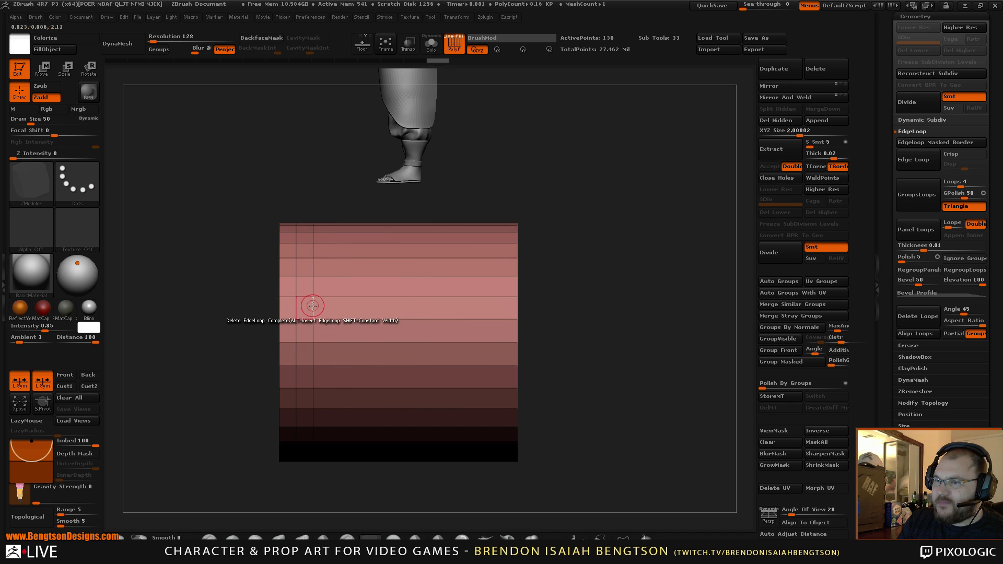
{"action": "left_click", "coordinate": [313, 306]}
{"action": "left_click", "coordinate": [297, 304]}
Flatten the cylinder along its length into a thin disc and face it from the front.
{"action": "key", "text": "w"}
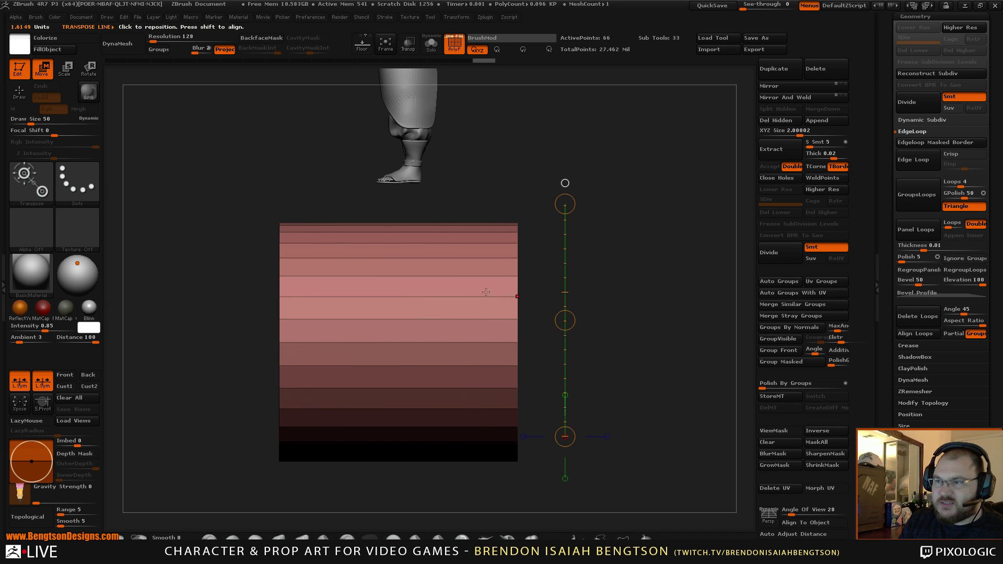
{"action": "mouse_move", "coordinate": [504, 335]}
{"action": "left_mouse_down"}
{"action": "mouse_move", "coordinate": [319, 335]}
{"action": "mouse_move", "coordinate": [486, 356]}
{"action": "left_mouse_up"}
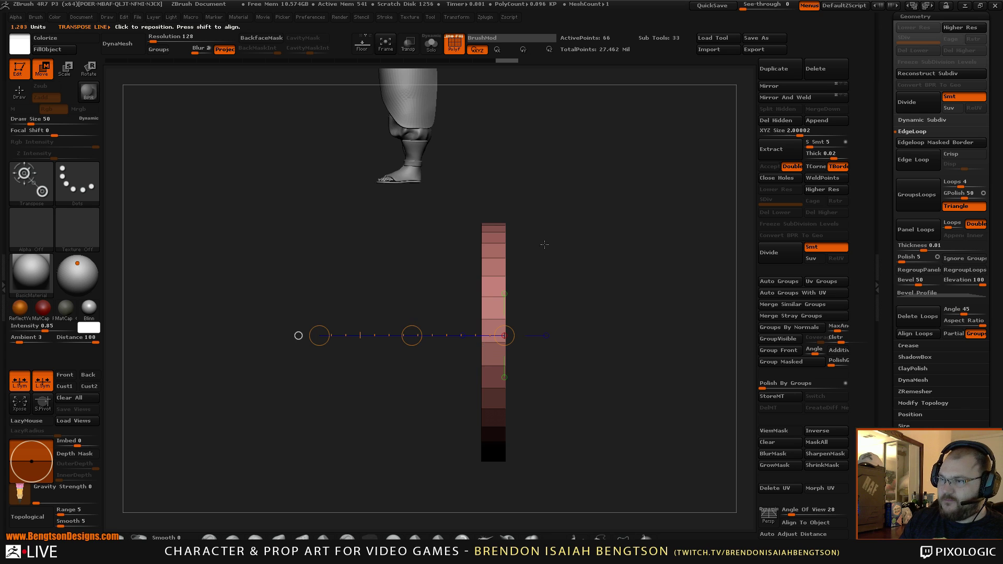
{"action": "left_click_drag", "start_coordinate": [542, 242], "coordinate": [587, 256]}
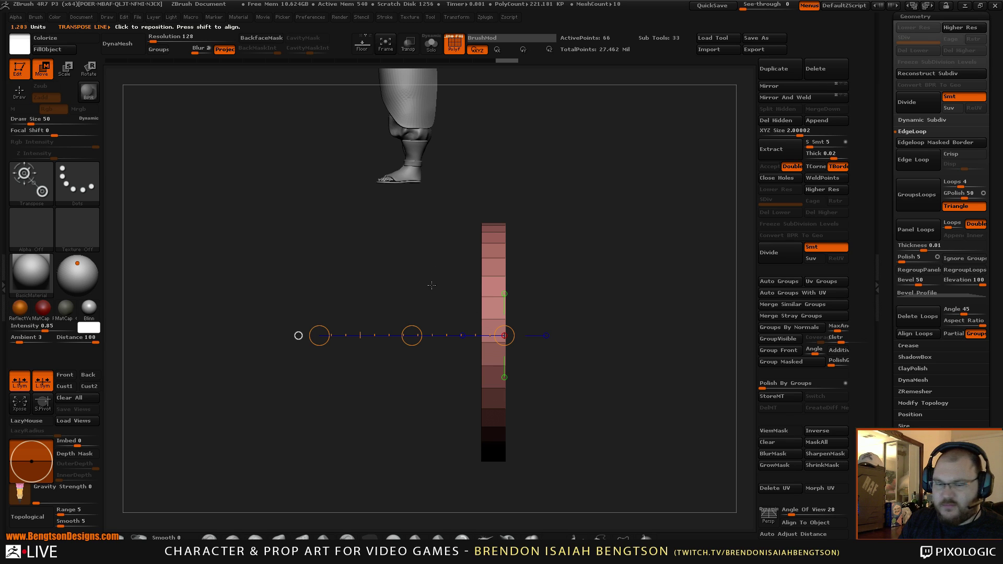
{"action": "left_click_drag", "start_coordinate": [411, 335], "coordinate": [684, 334]}
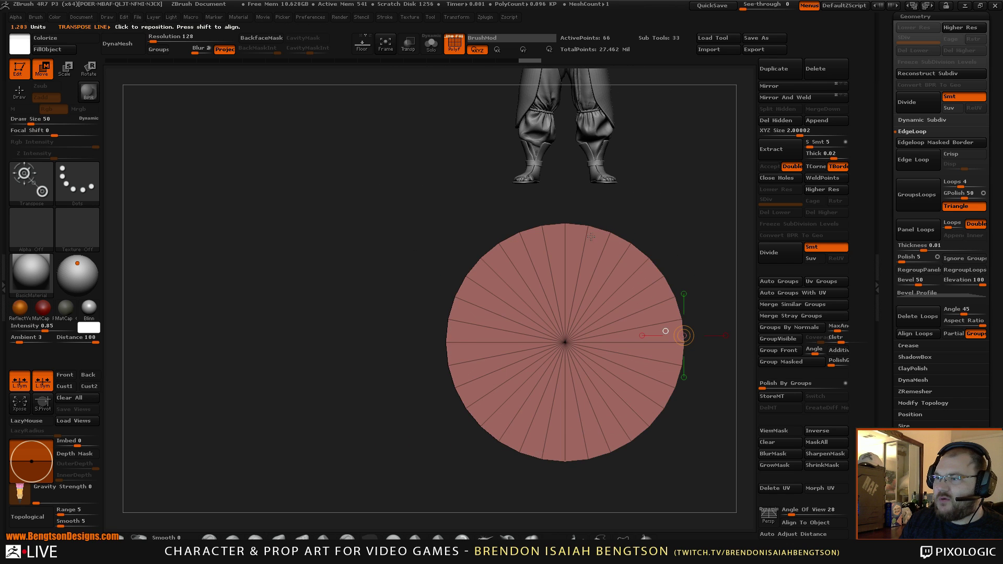
Frame the disc together with the figure's feet and check it against the reference using window see-through.
{"action": "left_click_drag", "start_coordinate": [511, 206], "coordinate": [502, 209], "text": "alt"}
{"action": "left_click_drag", "start_coordinate": [589, 188], "coordinate": [588, 214], "text": "alt"}
{"action": "left_click_drag", "start_coordinate": [752, 4], "coordinate": [787, 16]}
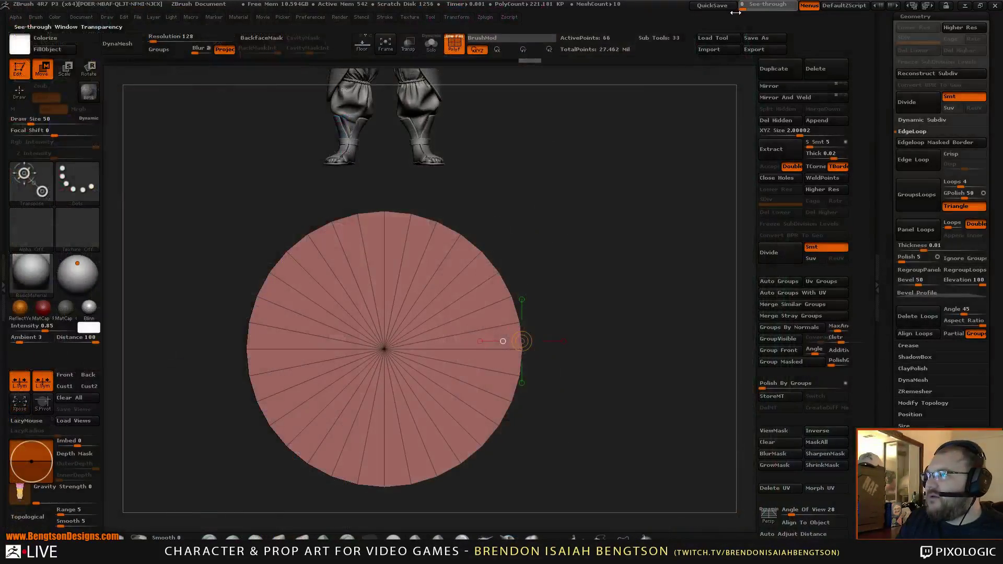
Return to drawing mode and examine how the ZModeler brush targets edges and polygons on both faces of the disc.
{"action": "mouse_move", "coordinate": [558, 256]}
{"action": "left_mouse_down", "text": "alt"}
{"action": "mouse_move", "coordinate": [589, 267]}
{"action": "mouse_move", "coordinate": [614, 228]}
{"action": "mouse_move", "coordinate": [587, 233]}
{"action": "mouse_move", "coordinate": [665, 192]}
{"action": "mouse_move", "coordinate": [629, 219]}
{"action": "mouse_move", "coordinate": [643, 218]}
{"action": "mouse_move", "coordinate": [621, 222]}
{"action": "left_mouse_up", "text": "alt"}
{"action": "key", "text": "q"}
{"action": "key", "text": "f"}
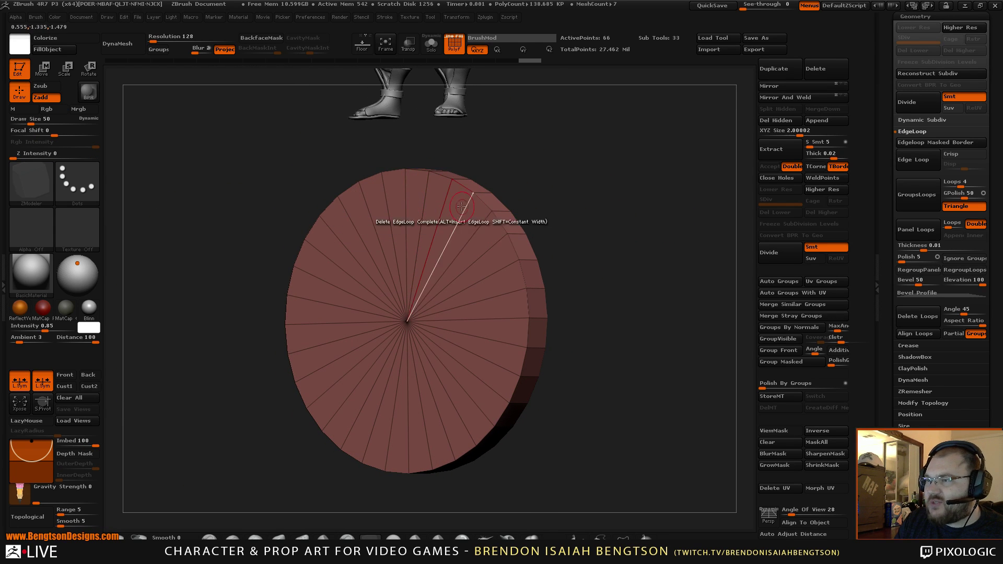
{"action": "left_click_drag", "start_coordinate": [461, 206], "coordinate": [504, 211]}
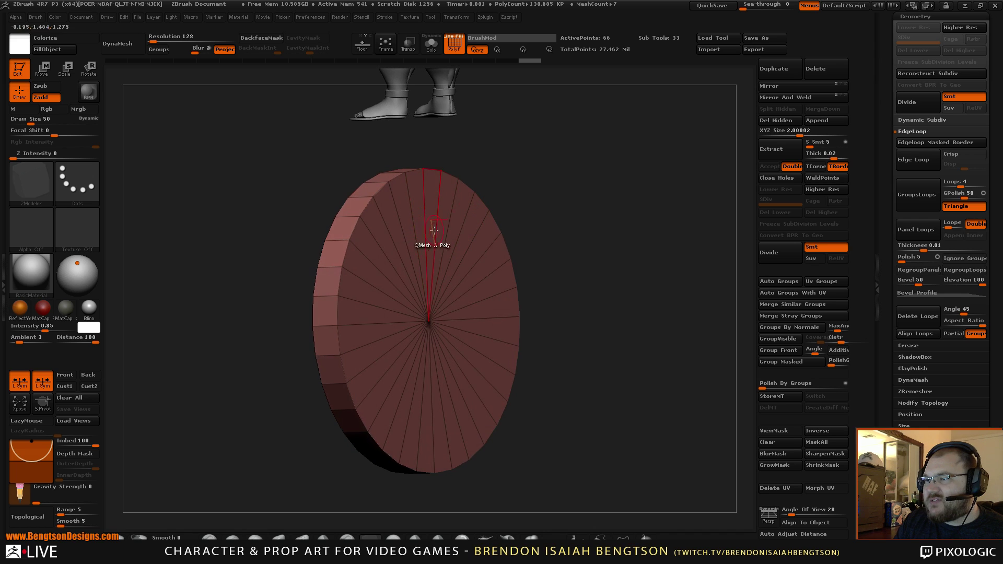
{"action": "left_click_drag", "start_coordinate": [521, 174], "coordinate": [514, 219]}
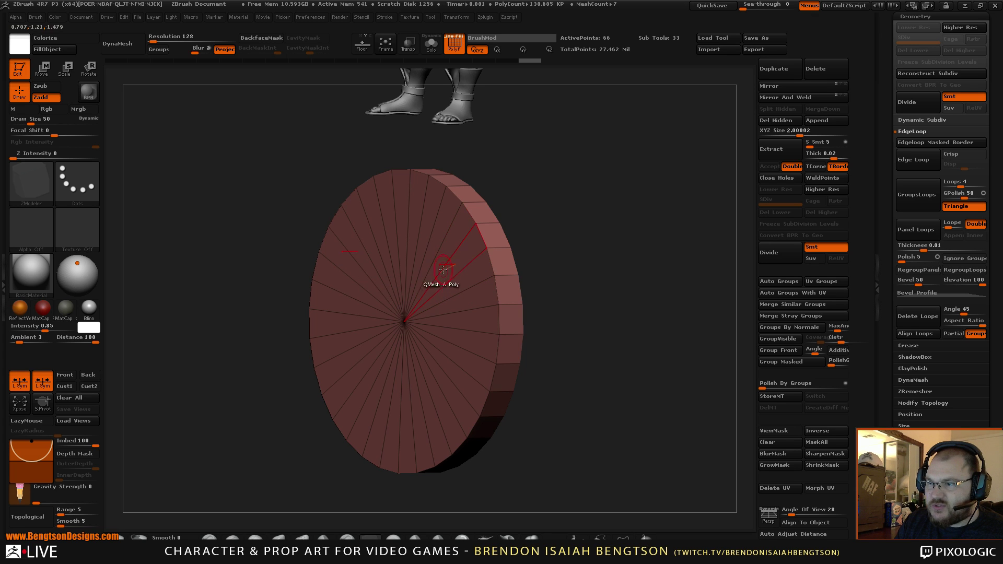
{"action": "left_click_drag", "start_coordinate": [443, 270], "coordinate": [449, 265]}
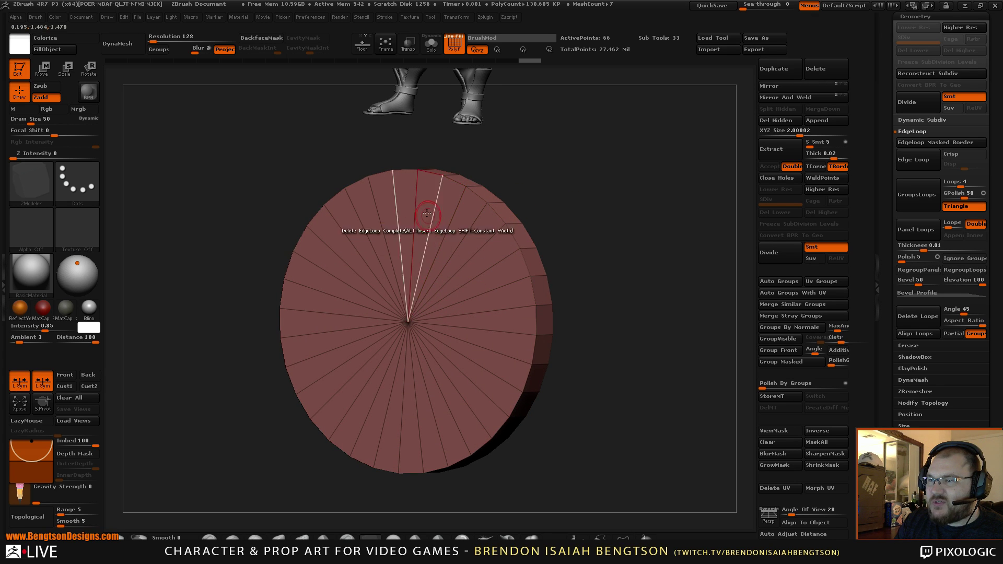
{"action": "left_click_drag", "start_coordinate": [543, 179], "coordinate": [570, 176]}
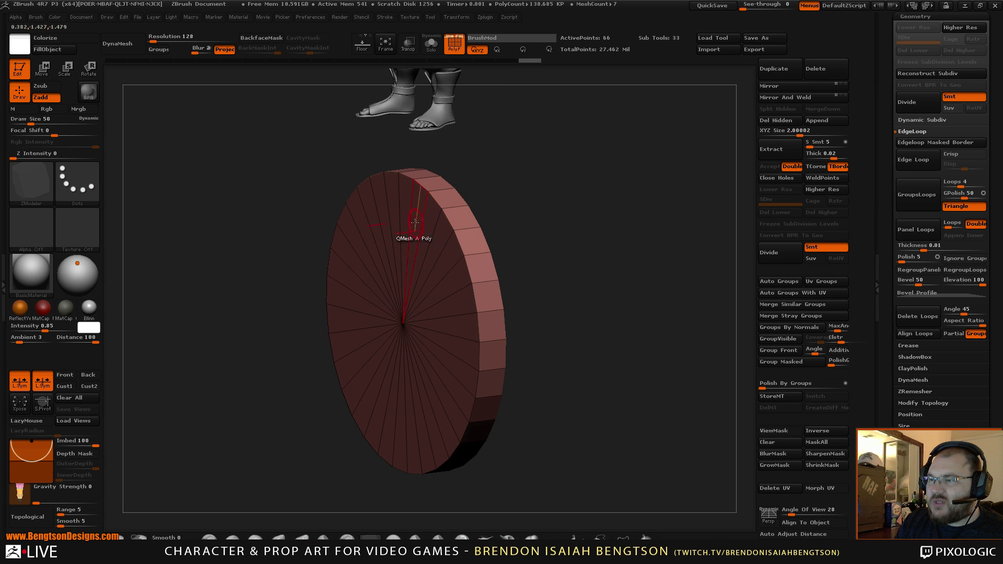
{"action": "left_click_drag", "start_coordinate": [509, 241], "coordinate": [538, 238]}
{"action": "left_click_drag", "start_coordinate": [530, 167], "coordinate": [554, 163]}
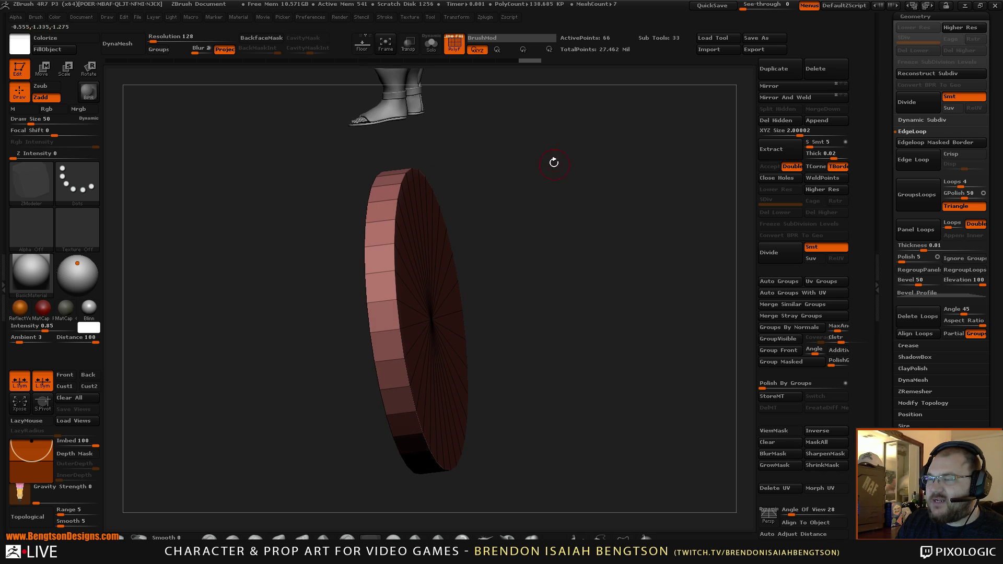
Switch the disc's modelling symmetry from the X axis to the Z axis.
{"action": "left_click", "coordinate": [467, 18]}
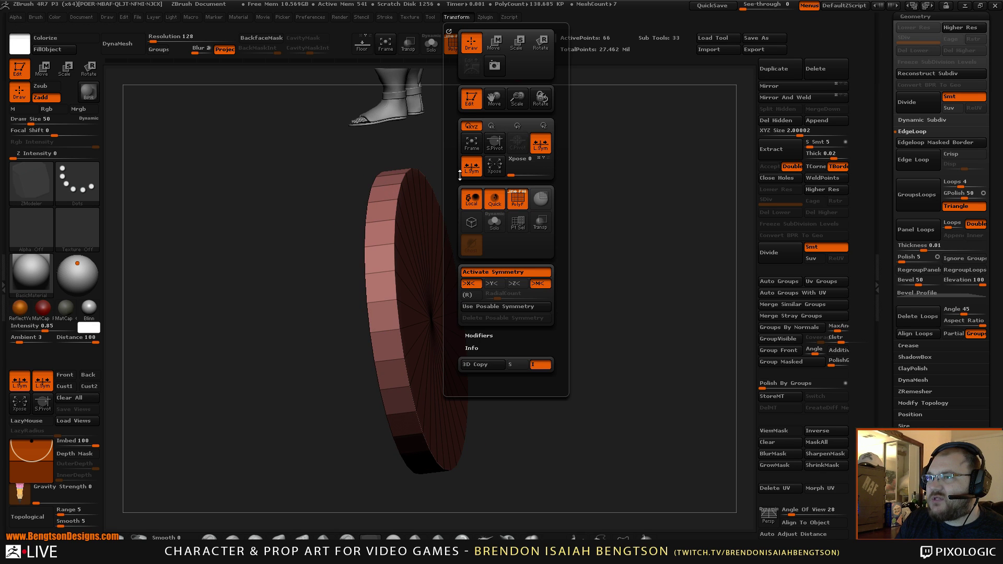
{"action": "left_click", "coordinate": [510, 285]}
{"action": "left_click", "coordinate": [468, 284]}
{"action": "left_click_drag", "start_coordinate": [496, 208], "coordinate": [528, 194]}
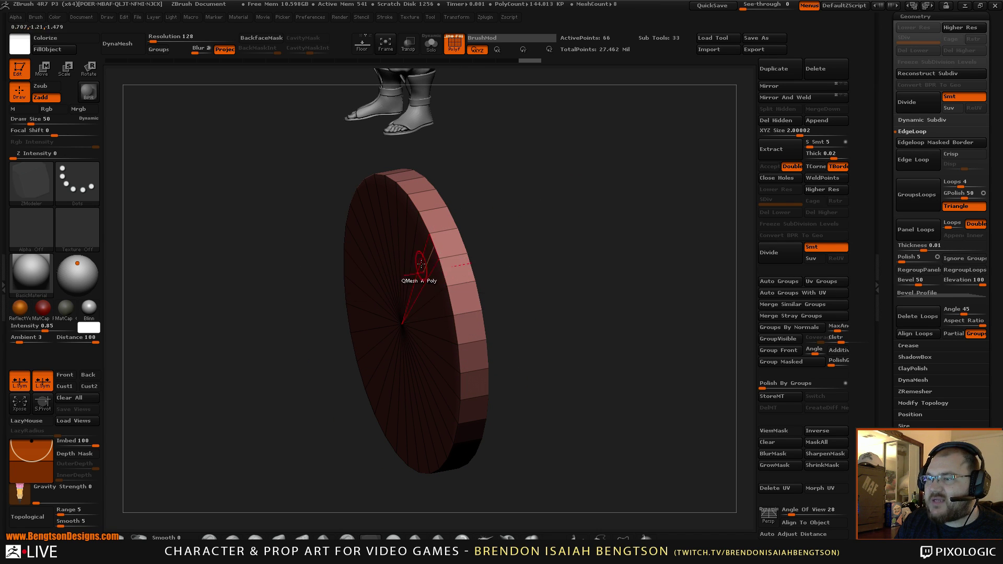
{"action": "left_click_drag", "start_coordinate": [525, 192], "coordinate": [580, 184]}
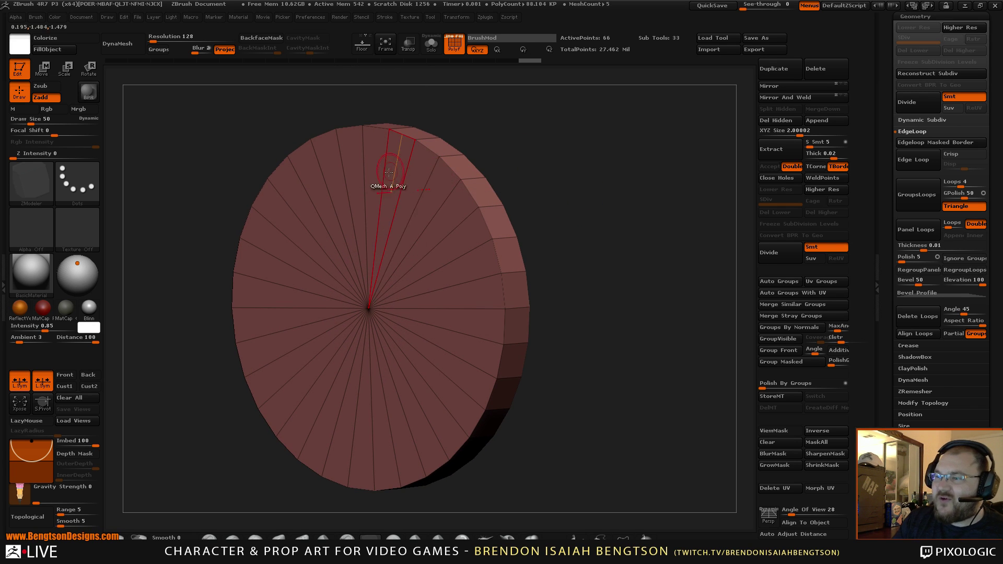
Set the ZModeler edge action to Insert and add three concentric edge loops to the disc's faces, spaced inward from the rim.
{"action": "key", "text": "space"}
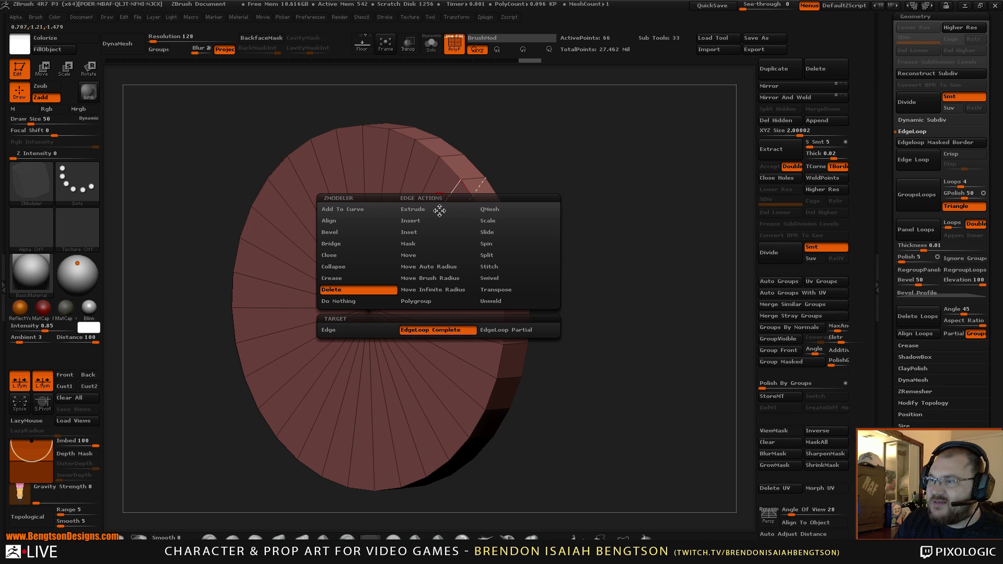
{"action": "left_click", "coordinate": [421, 221]}
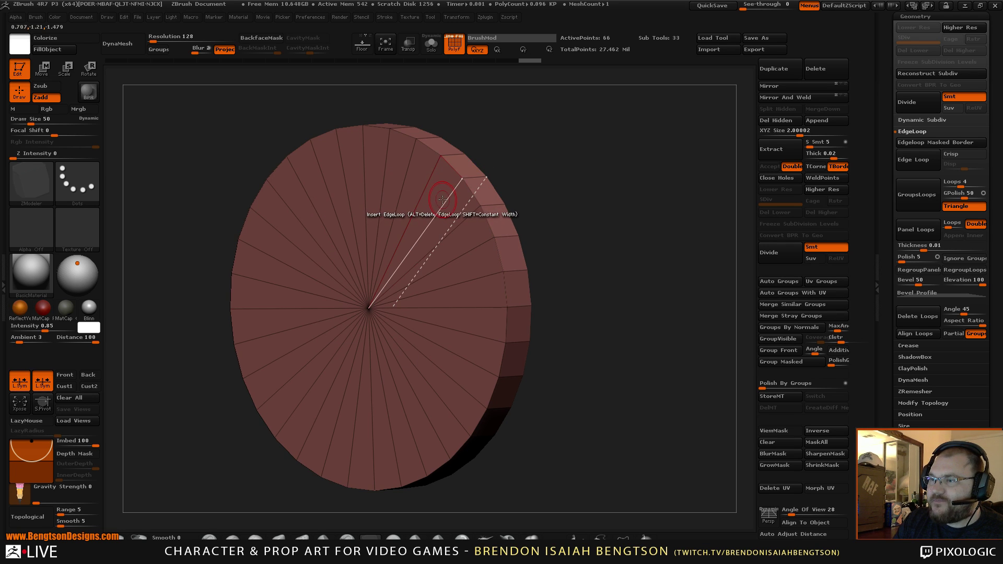
{"action": "left_click", "coordinate": [442, 199]}
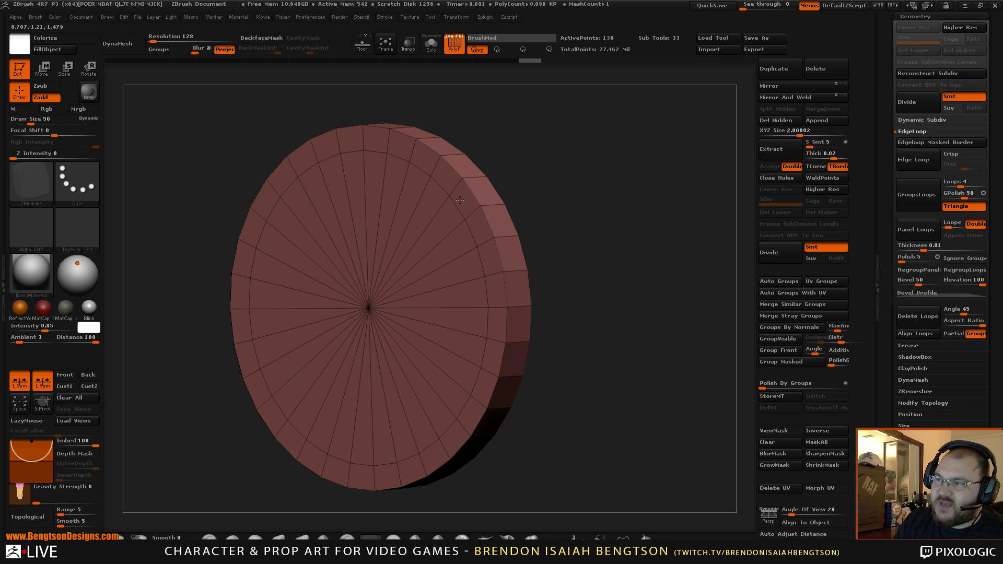
{"action": "left_click_drag", "start_coordinate": [516, 139], "coordinate": [618, 147]}
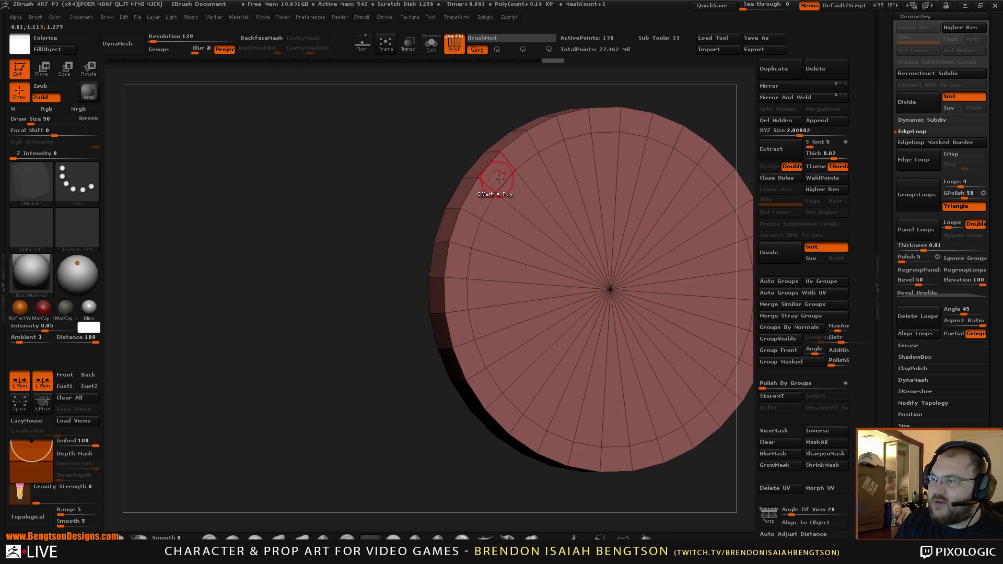
{"action": "mouse_move", "coordinate": [461, 156]}
{"action": "left_mouse_down"}
{"action": "mouse_move", "coordinate": [507, 166]}
{"action": "mouse_move", "coordinate": [474, 157]}
{"action": "left_mouse_up"}
{"action": "left_click", "coordinate": [426, 206]}
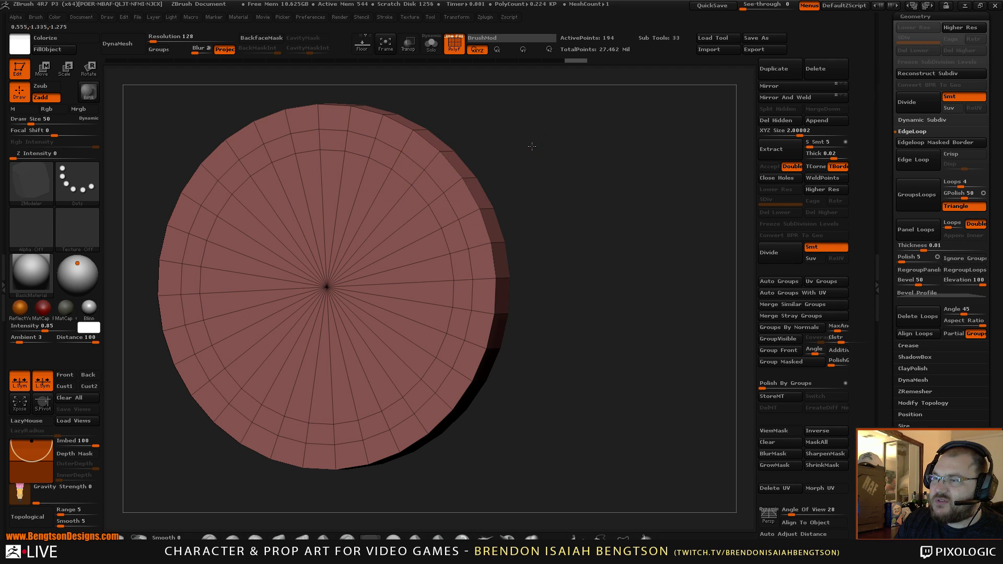
{"action": "left_click_drag", "start_coordinate": [405, 163], "coordinate": [443, 180], "text": "alt"}
{"action": "key", "text": "alt+Tab"}
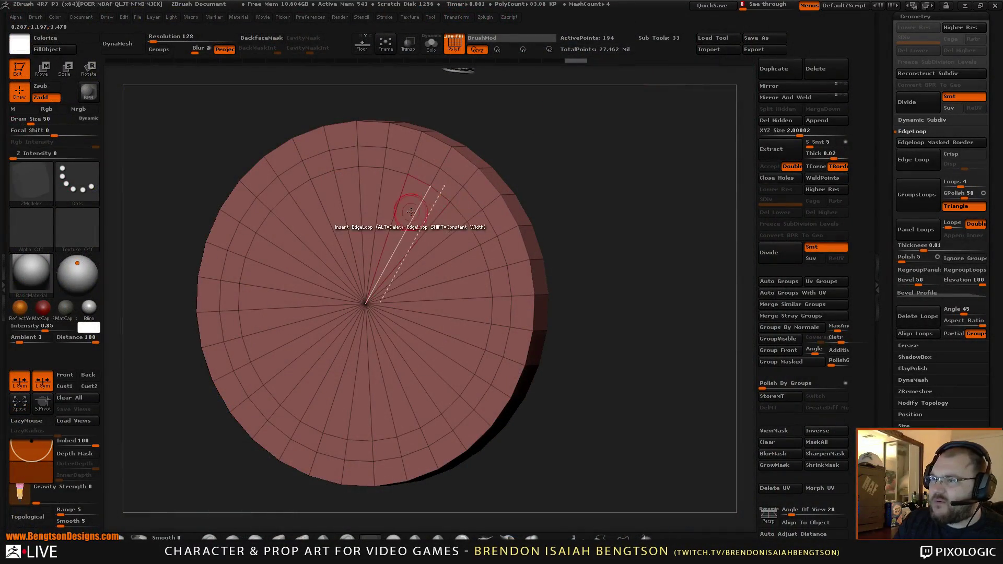
{"action": "left_click", "coordinate": [422, 205]}
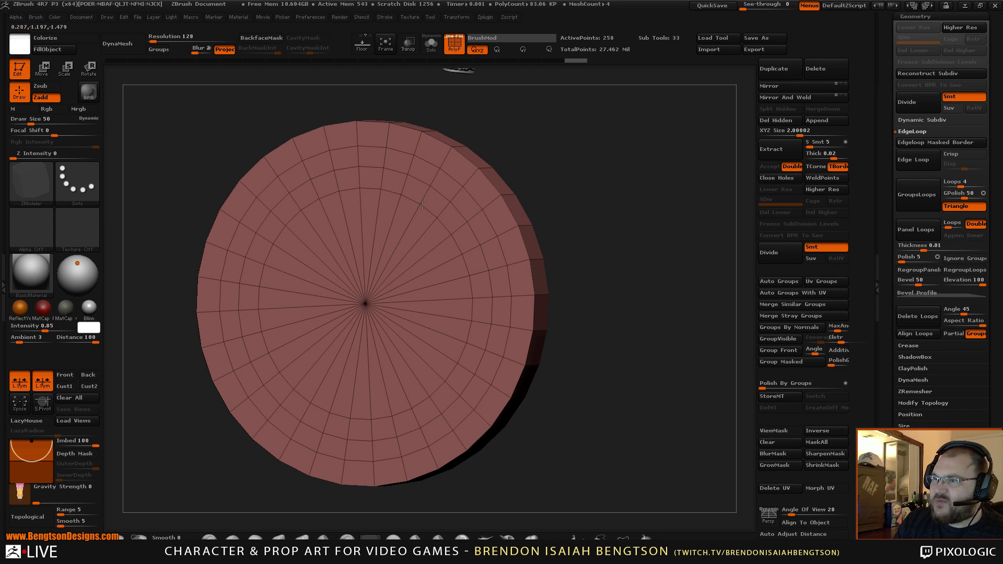
{"action": "left_click_drag", "start_coordinate": [573, 150], "coordinate": [543, 167]}
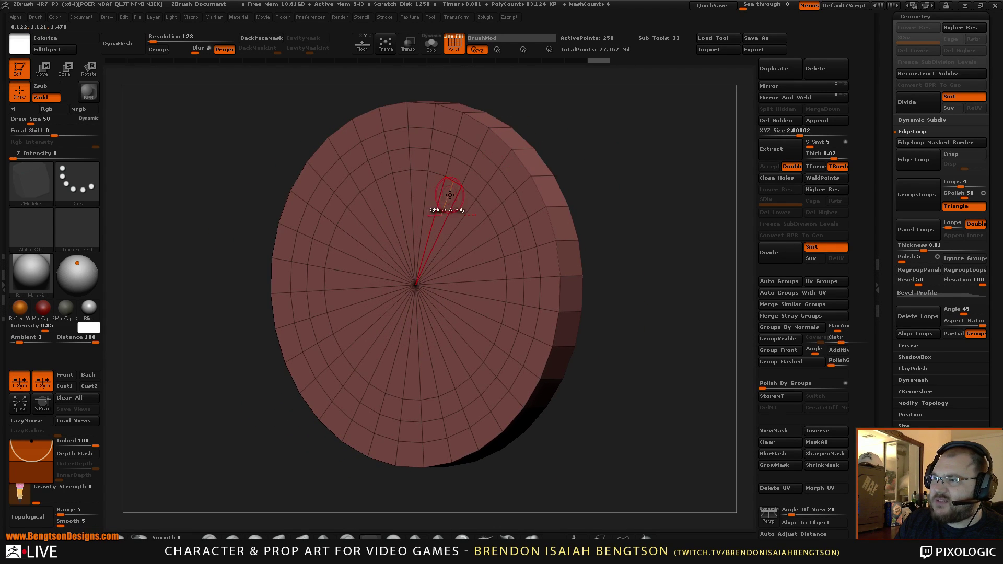
Set the polygon action QMesh to target Polygroup All and push the innermost polygons through the disc to form an open ring.
{"action": "key", "text": "space"}
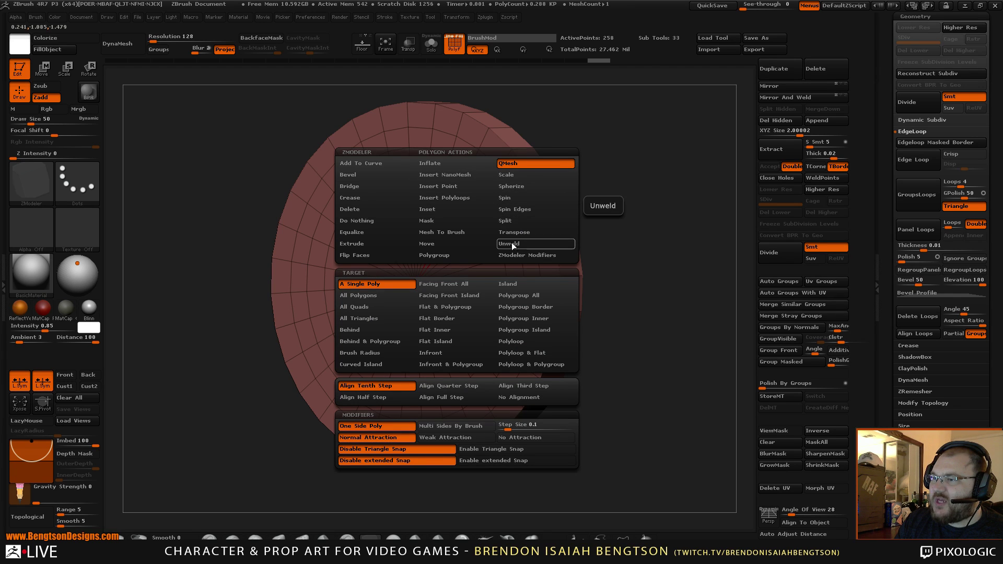
{"action": "left_click", "coordinate": [517, 296]}
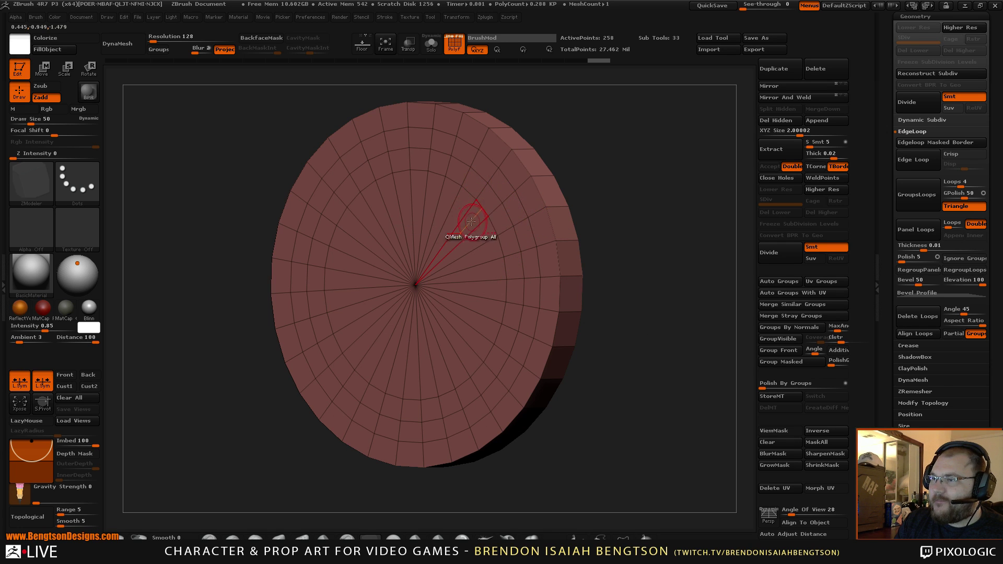
{"action": "mouse_move", "coordinate": [471, 234]}
{"action": "left_mouse_down"}
{"action": "mouse_move", "coordinate": [491, 226]}
{"action": "mouse_move", "coordinate": [472, 358]}
{"action": "mouse_move", "coordinate": [380, 335]}
{"action": "left_mouse_up"}
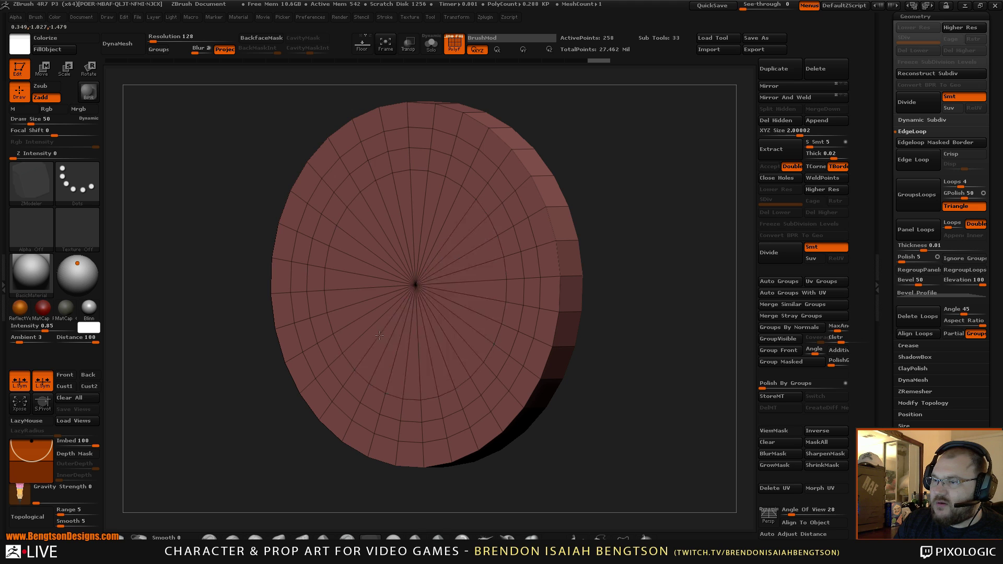
{"action": "left_click", "coordinate": [441, 236]}
{"action": "left_click_drag", "start_coordinate": [580, 173], "coordinate": [454, 230]}
{"action": "left_click", "coordinate": [459, 230]}
{"action": "left_click_drag", "start_coordinate": [600, 230], "coordinate": [710, 225]}
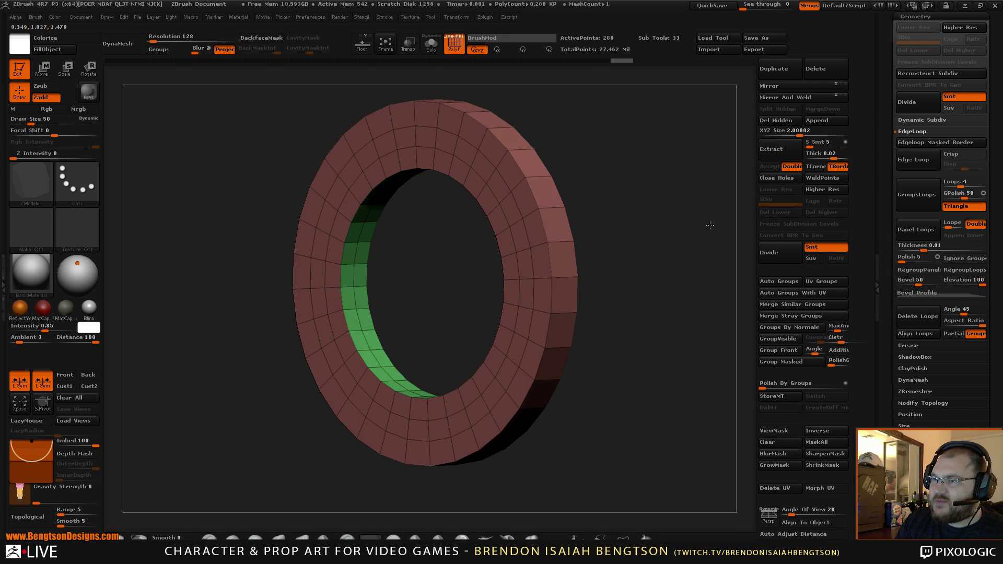
{"action": "mouse_move", "coordinate": [635, 150]}
{"action": "left_mouse_down"}
{"action": "mouse_move", "coordinate": [695, 167]}
{"action": "mouse_move", "coordinate": [655, 180]}
{"action": "mouse_move", "coordinate": [645, 152]}
{"action": "mouse_move", "coordinate": [665, 161]}
{"action": "mouse_move", "coordinate": [649, 157]}
{"action": "left_mouse_up"}
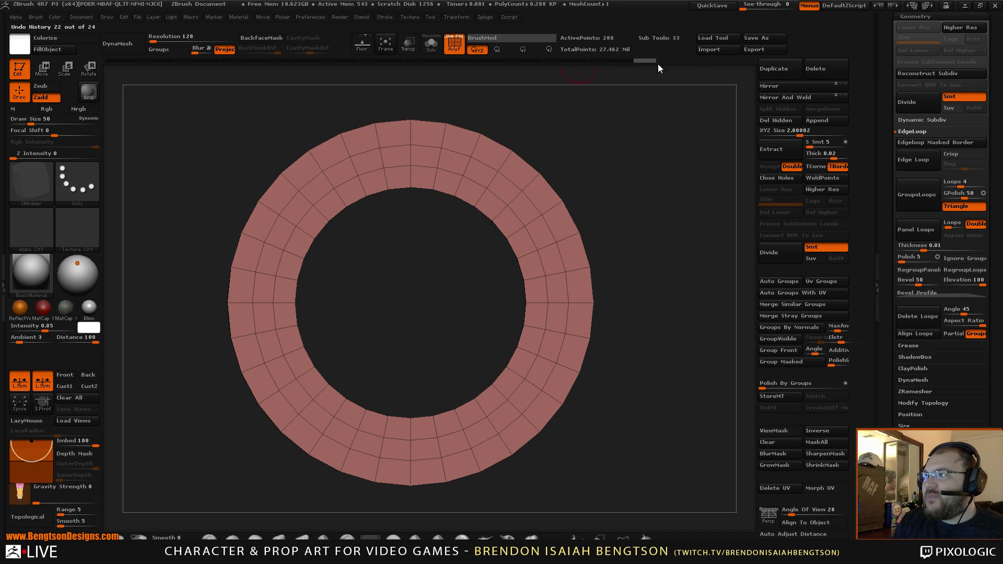
Check the reference painting, then mark the ring's middle polygon loop as four arcs with a one-polygon gap between each.
{"action": "left_click_drag", "start_coordinate": [744, 5], "coordinate": [785, 5]}
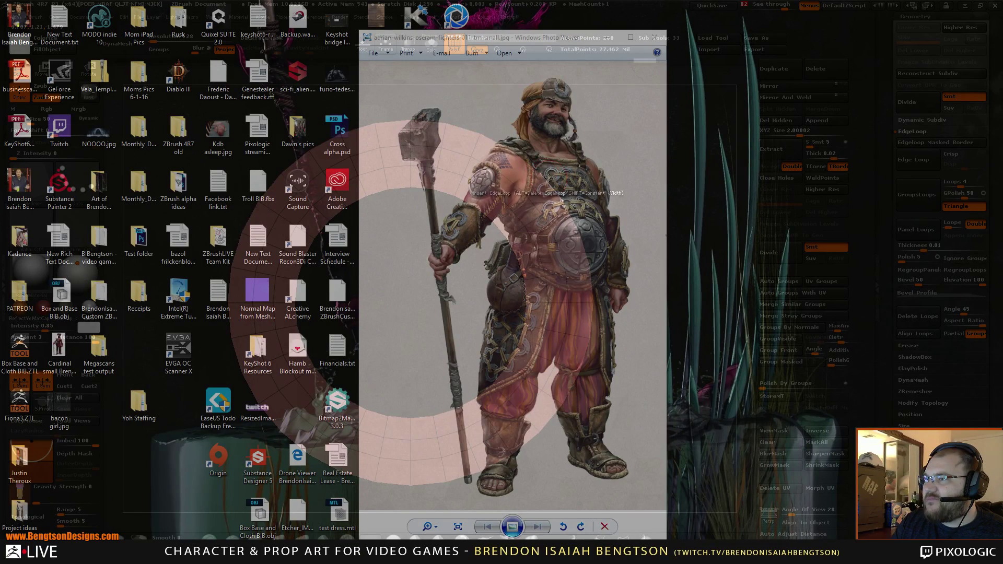
{"action": "key", "text": "f"}
{"action": "left_click_drag", "start_coordinate": [768, 5], "coordinate": [737, 6]}
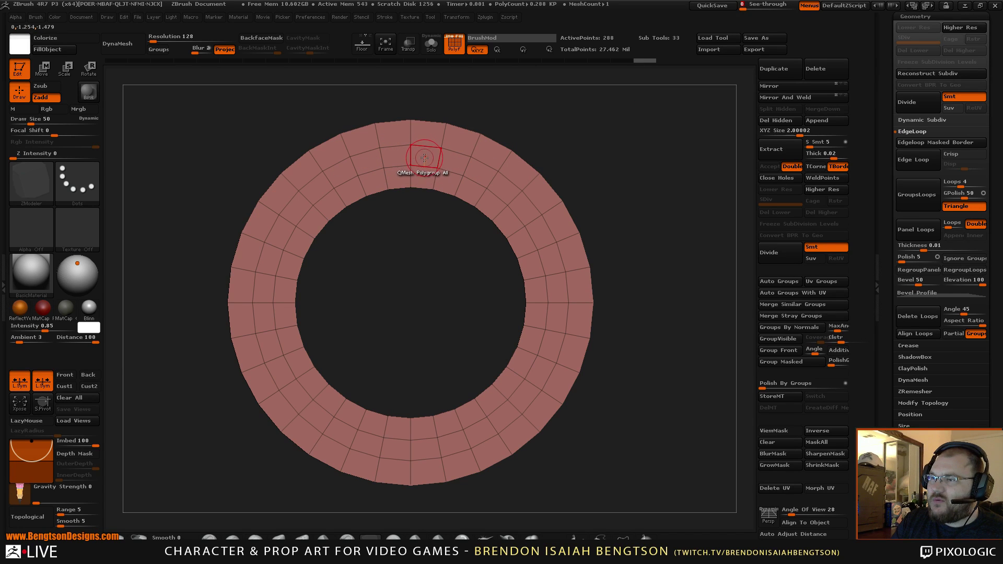
{"action": "key", "text": "ctrl"}
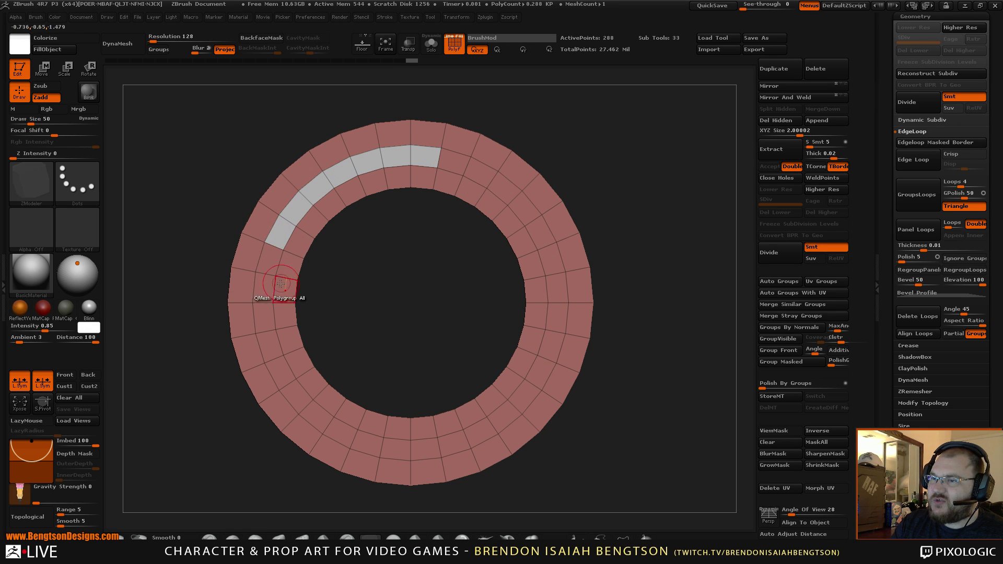
{"action": "left_click", "coordinate": [260, 289]}
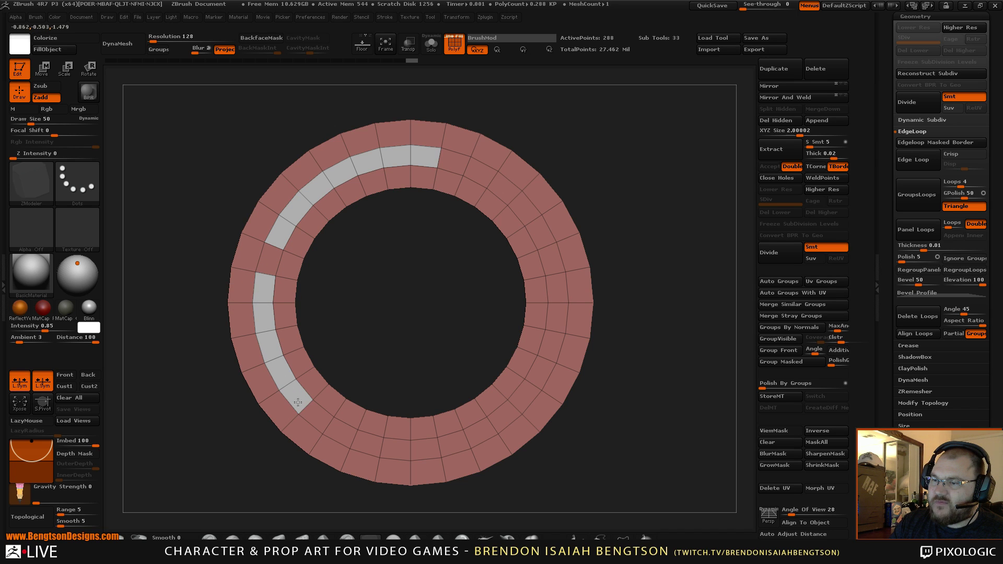
{"action": "left_click", "coordinate": [340, 432]}
{"action": "left_click", "coordinate": [396, 448]}
{"action": "left_click", "coordinate": [425, 450]}
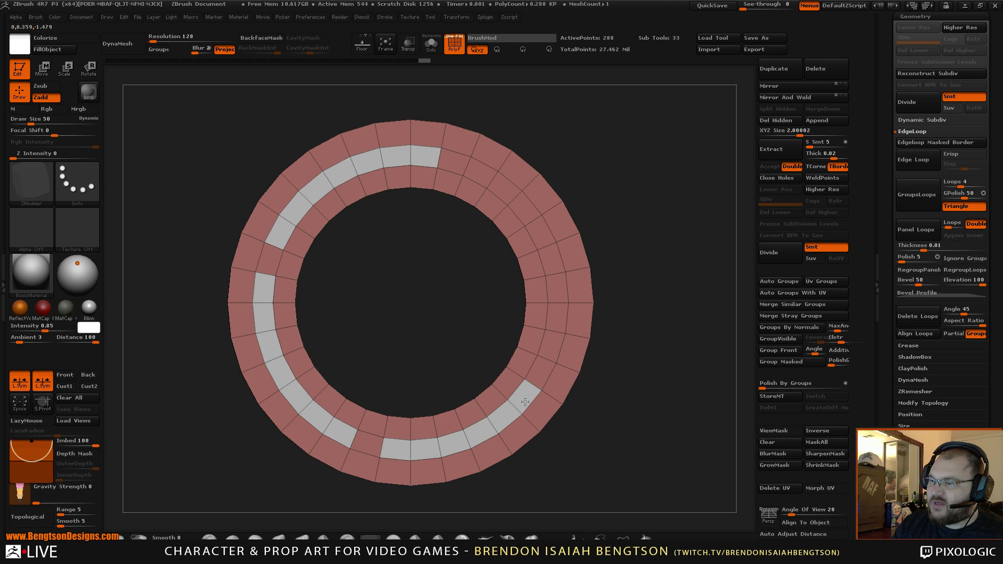
{"action": "left_click", "coordinate": [557, 294]}
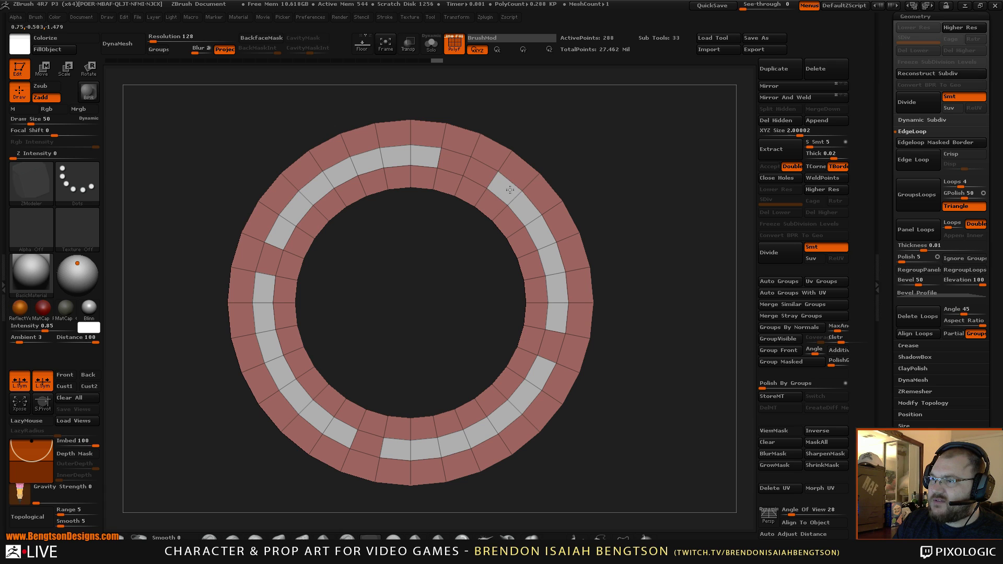
{"action": "left_click_drag", "start_coordinate": [510, 189], "coordinate": [488, 205]}
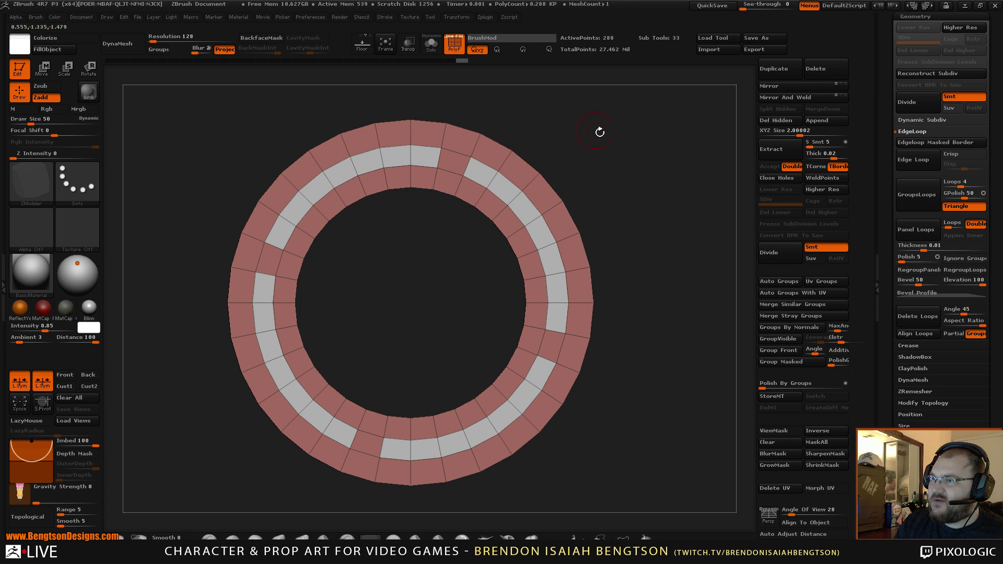
Try pushing the four marked arcs through the ring's thickness with QMesh, and undo the cut.
{"action": "left_click_drag", "start_coordinate": [600, 131], "coordinate": [459, 197]}
{"action": "left_click", "coordinate": [481, 186]}
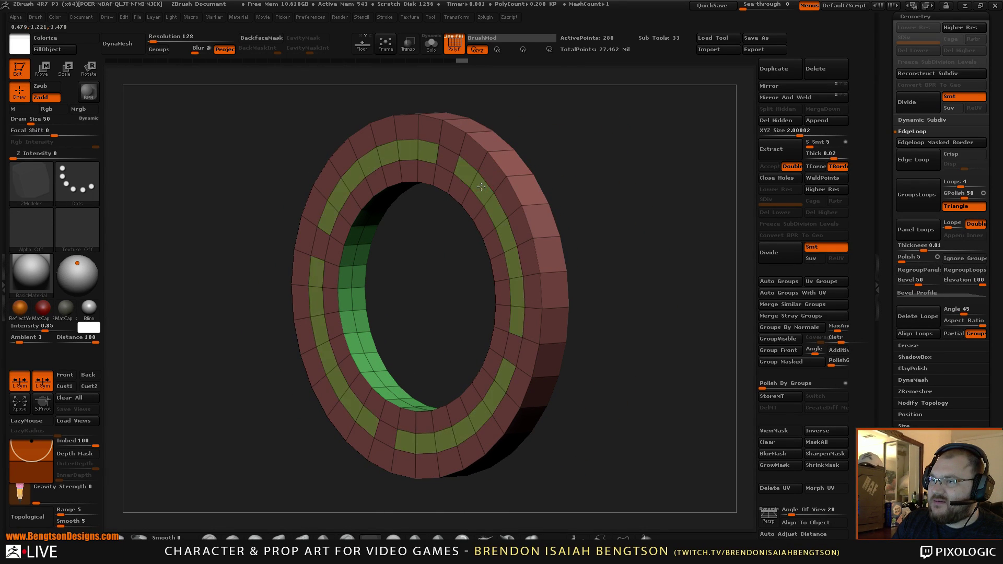
{"action": "left_click", "coordinate": [480, 187]}
{"action": "left_click_drag", "start_coordinate": [692, 204], "coordinate": [645, 149]}
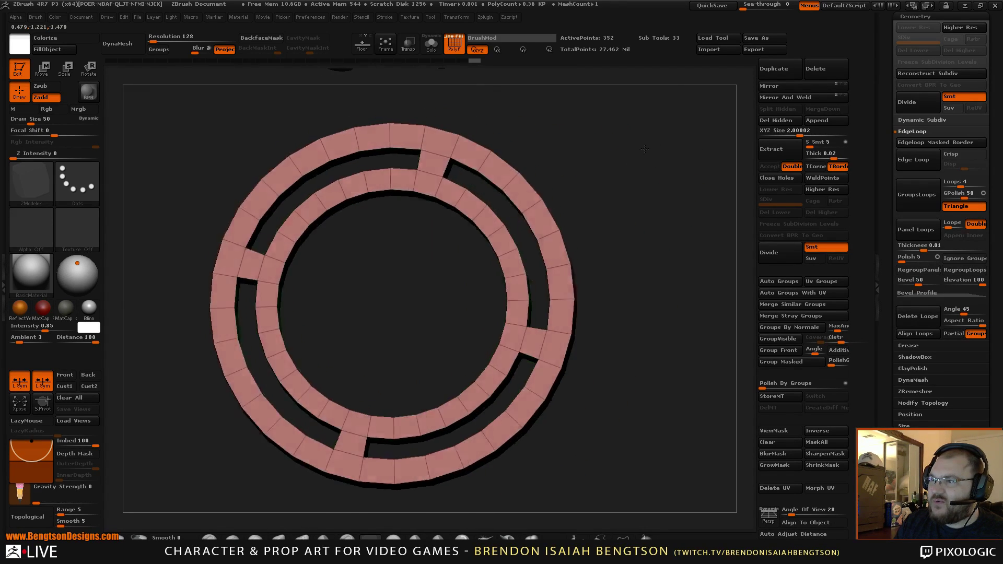
{"action": "left_click_drag", "start_coordinate": [638, 193], "coordinate": [650, 224], "text": "alt"}
{"action": "key", "text": "ctrl+z"}
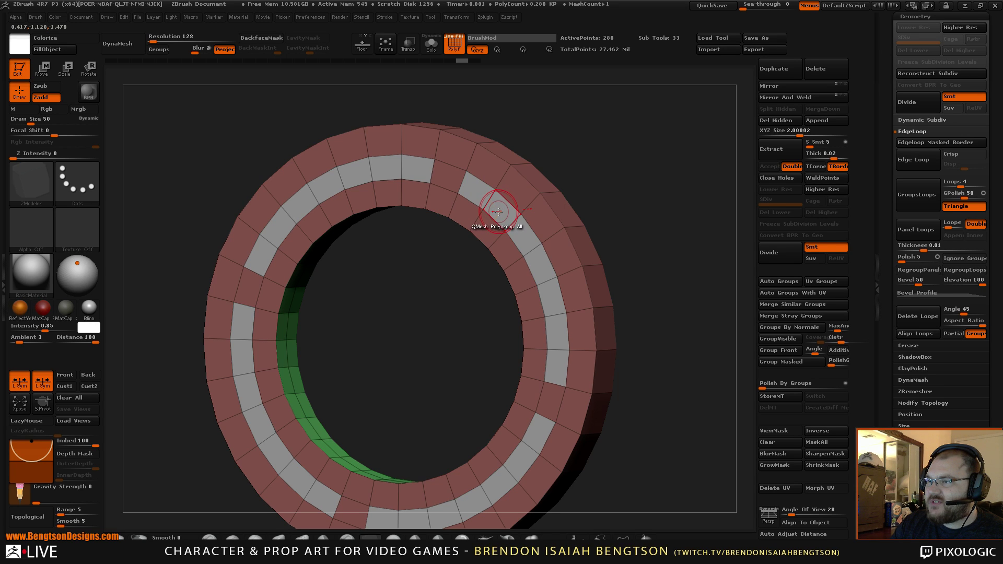
Review the QMesh polygon options, try recessing the marked arcs partway into both faces, and undo the recess.
{"action": "key", "text": "space"}
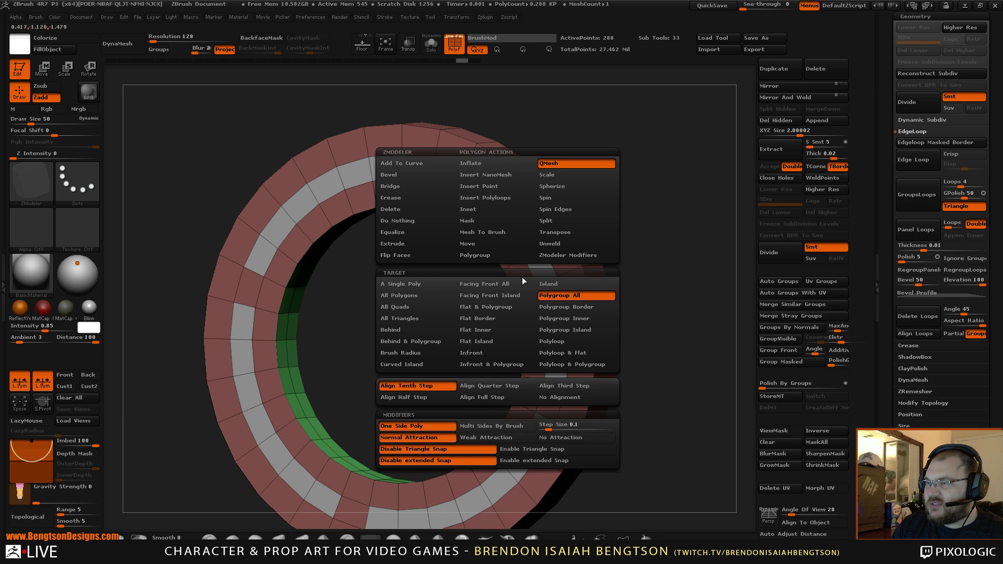
{"action": "left_click_drag", "start_coordinate": [497, 439], "coordinate": [611, 175]}
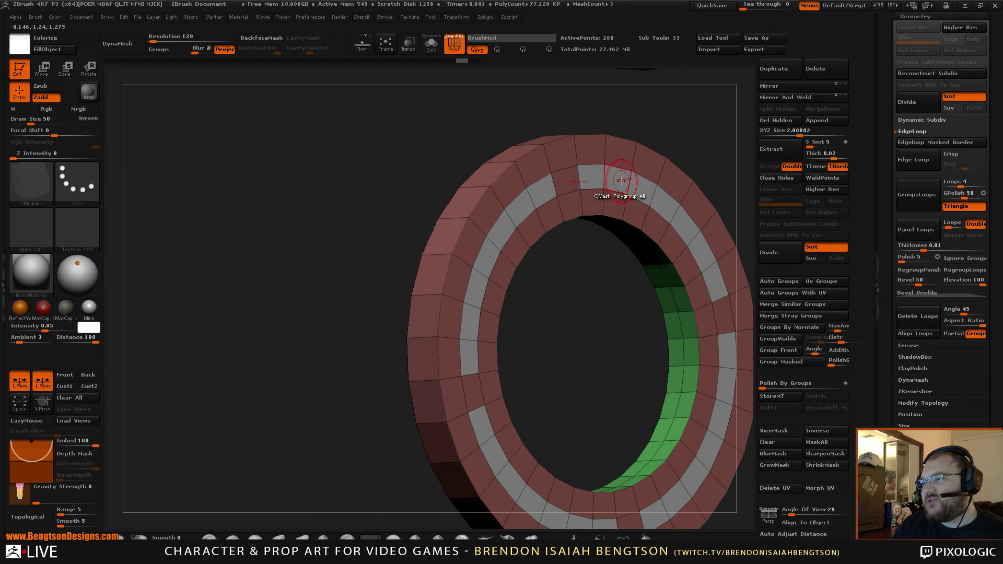
{"action": "left_click_drag", "start_coordinate": [638, 111], "coordinate": [666, 137]}
{"action": "left_click_drag", "start_coordinate": [508, 219], "coordinate": [525, 231]}
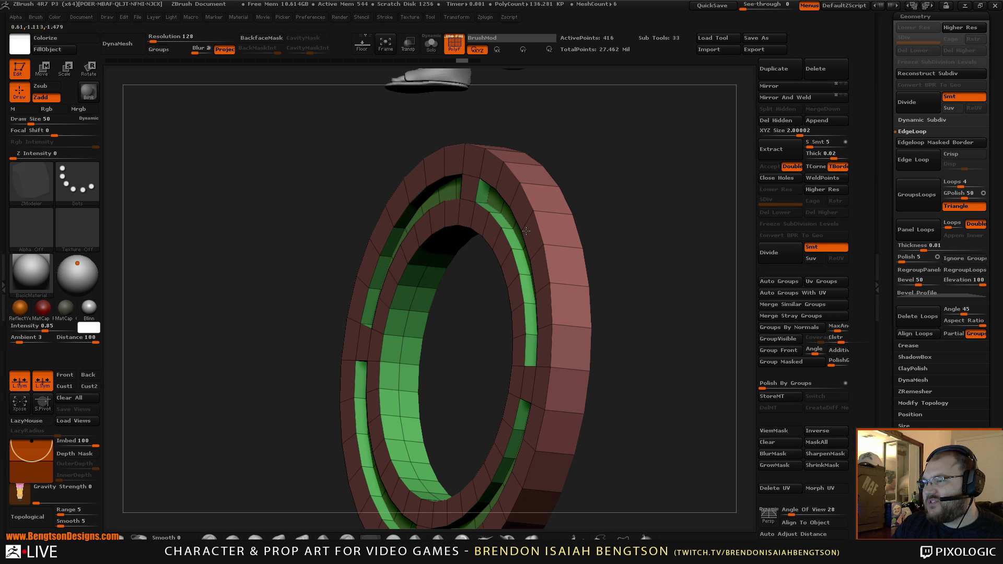
{"action": "left_click_drag", "start_coordinate": [525, 230], "coordinate": [601, 173]}
{"action": "key", "text": "ctrl+z"}
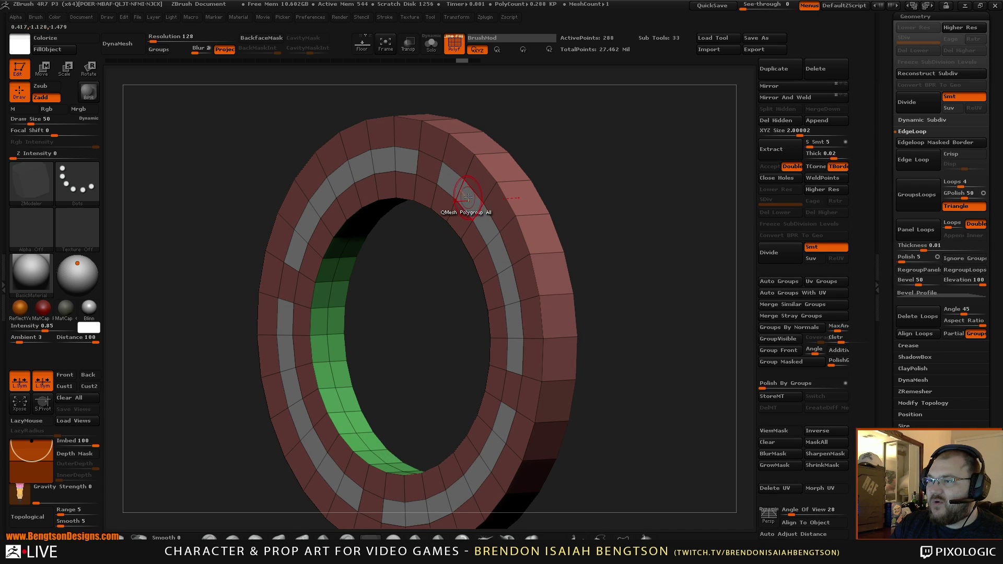
Push the marked arcs fully through the ring with QMesh to leave two concentric rings joined by four spokes.
{"action": "left_click_drag", "start_coordinate": [467, 198], "coordinate": [511, 206]}
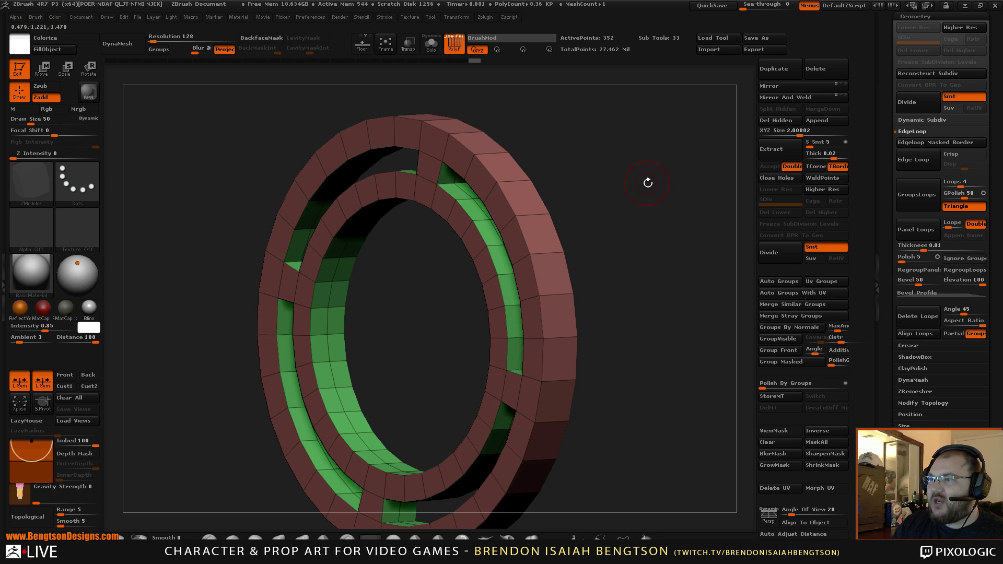
{"action": "left_click_drag", "start_coordinate": [647, 183], "coordinate": [727, 184]}
{"action": "left_click_drag", "start_coordinate": [553, 299], "coordinate": [482, 186]}
{"action": "left_click_drag", "start_coordinate": [522, 299], "coordinate": [649, 202]}
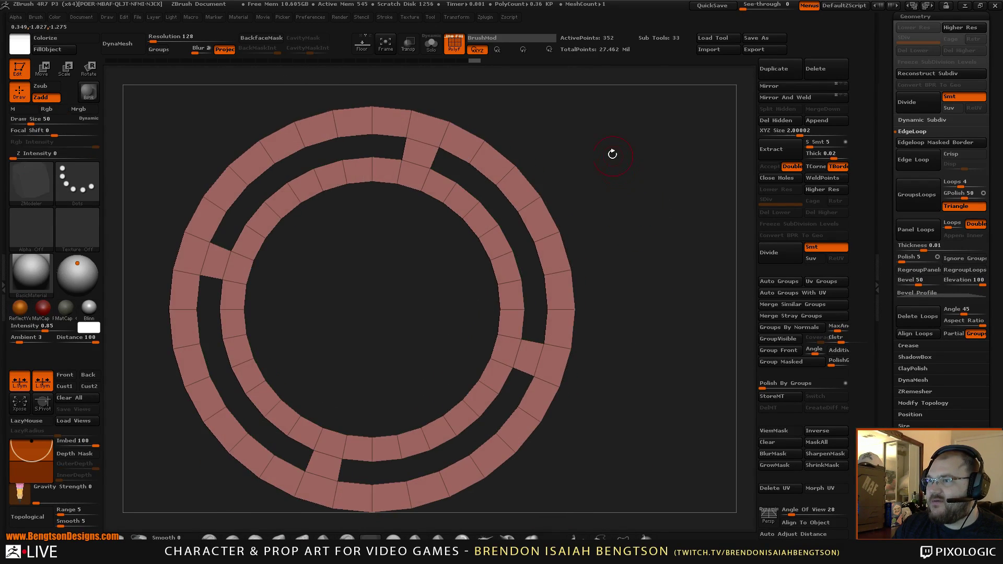
{"action": "left_click_drag", "start_coordinate": [611, 152], "coordinate": [639, 181]}
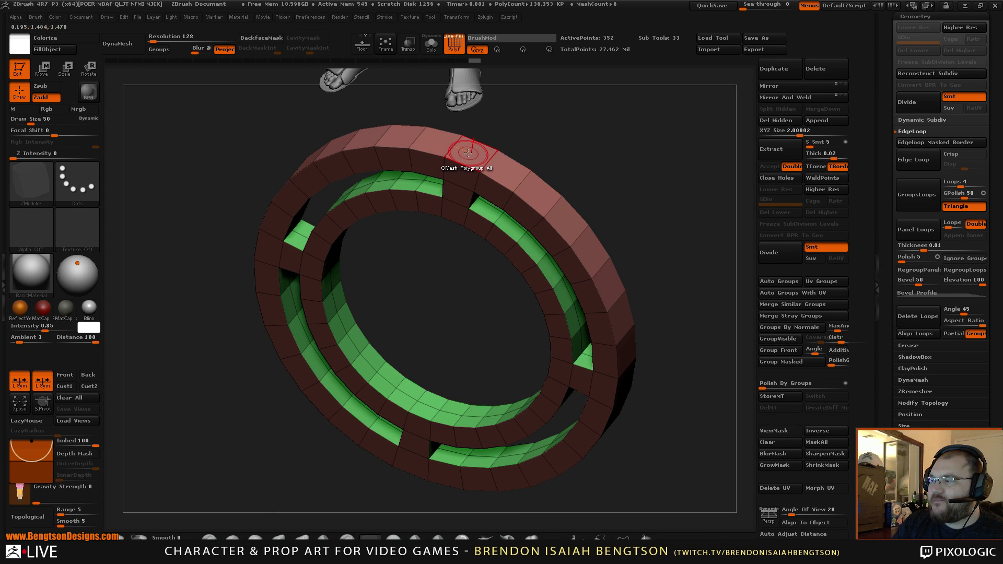
Set the QMesh target to A Single Poly and extrude a block from the outer rim polygon above the upper spoke.
{"action": "left_click_drag", "start_coordinate": [574, 88], "coordinate": [532, 214], "text": "alt"}
{"action": "left_click_drag", "start_coordinate": [532, 214], "coordinate": [531, 192]}
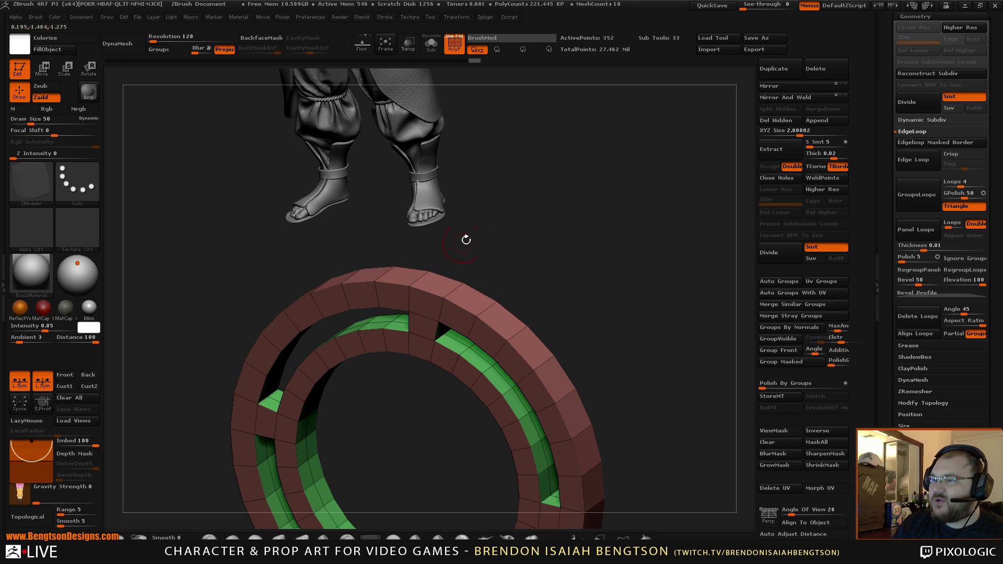
{"action": "left_click", "coordinate": [435, 280]}
{"action": "left_click_drag", "start_coordinate": [436, 281], "coordinate": [437, 285]}
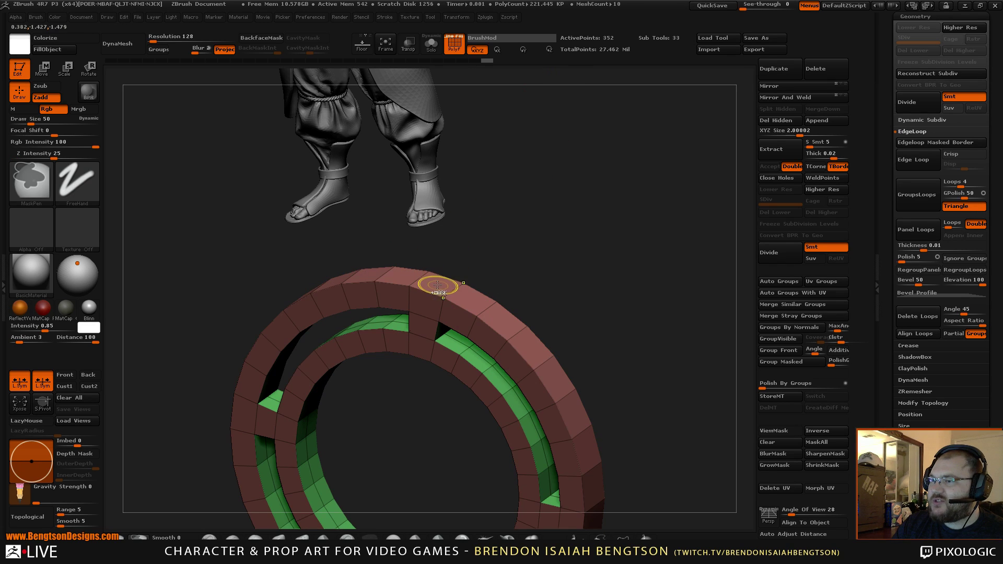
{"action": "right_click", "coordinate": [436, 286]}
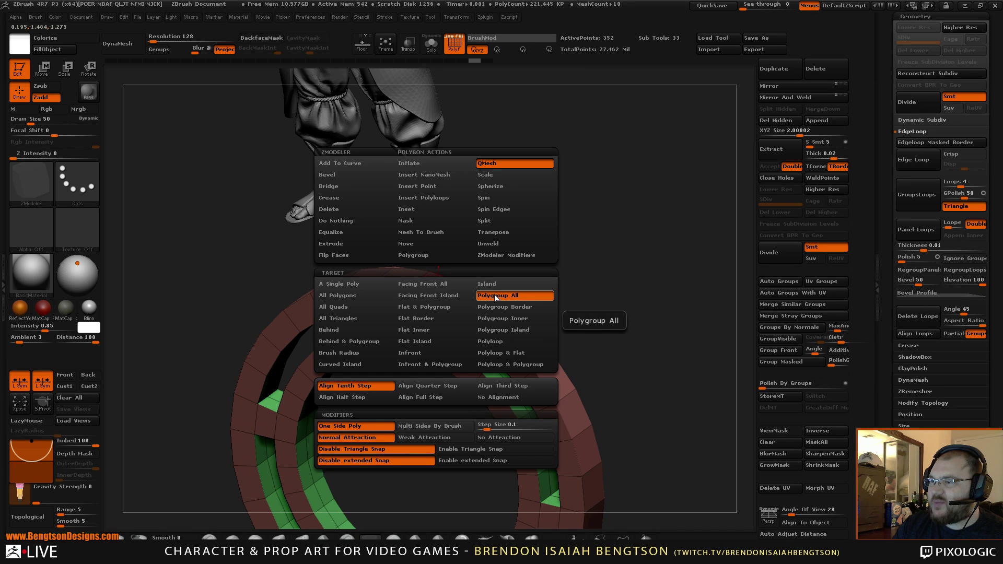
{"action": "left_click", "coordinate": [363, 283]}
{"action": "left_click_drag", "start_coordinate": [437, 284], "coordinate": [440, 264]}
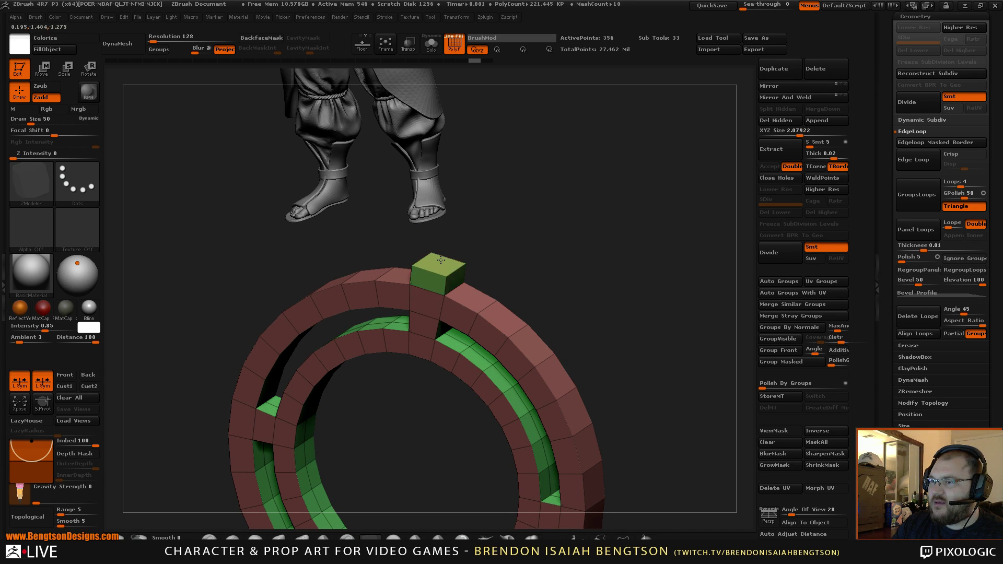
Cycle the extruded block's polygroup colour to blue while fine-tuning its height above the rim.
{"action": "key", "text": "alt"}
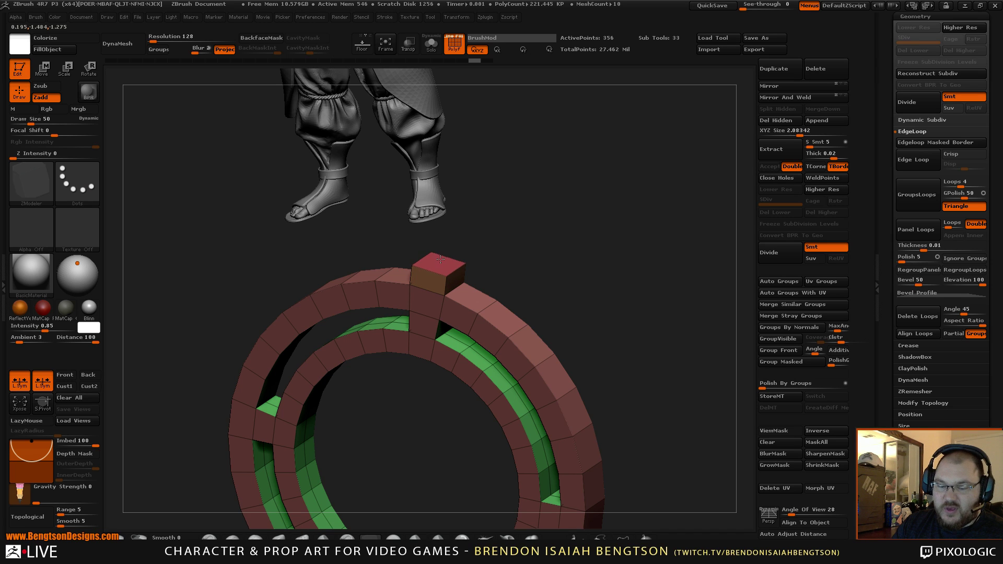
{"action": "left_click_drag", "start_coordinate": [440, 256], "coordinate": [440, 256]}
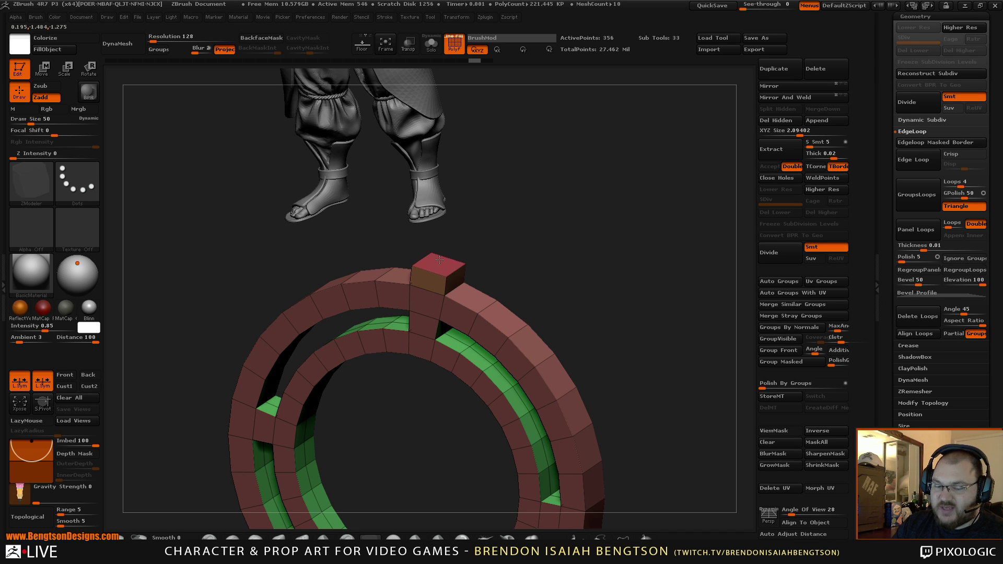
{"action": "left_click_drag", "start_coordinate": [440, 250], "coordinate": [440, 255]}
{"action": "key", "text": "alt"}
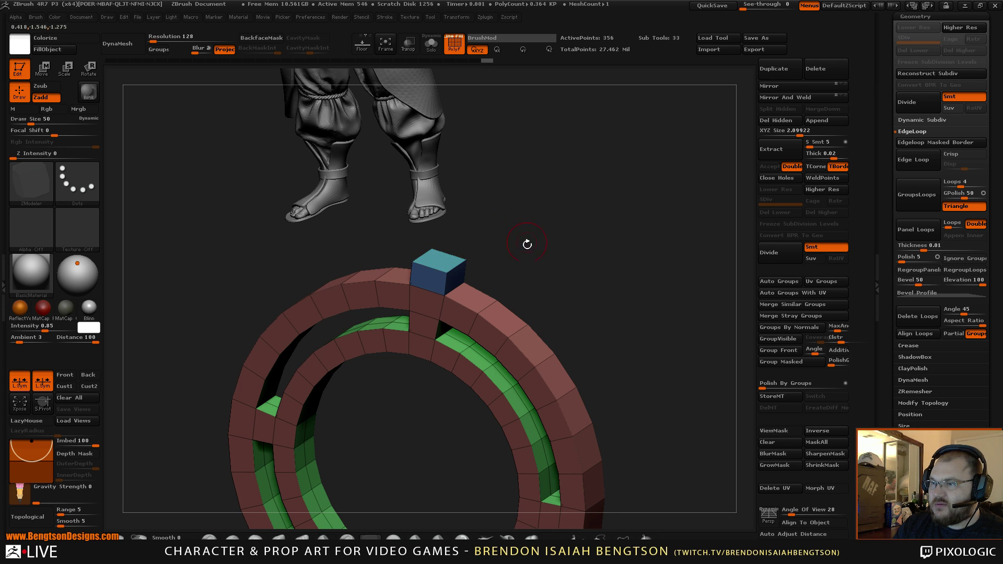
Set the target of the ZModeler Move point action to Infinite XYZ.
{"action": "left_click_drag", "start_coordinate": [526, 243], "coordinate": [441, 166]}
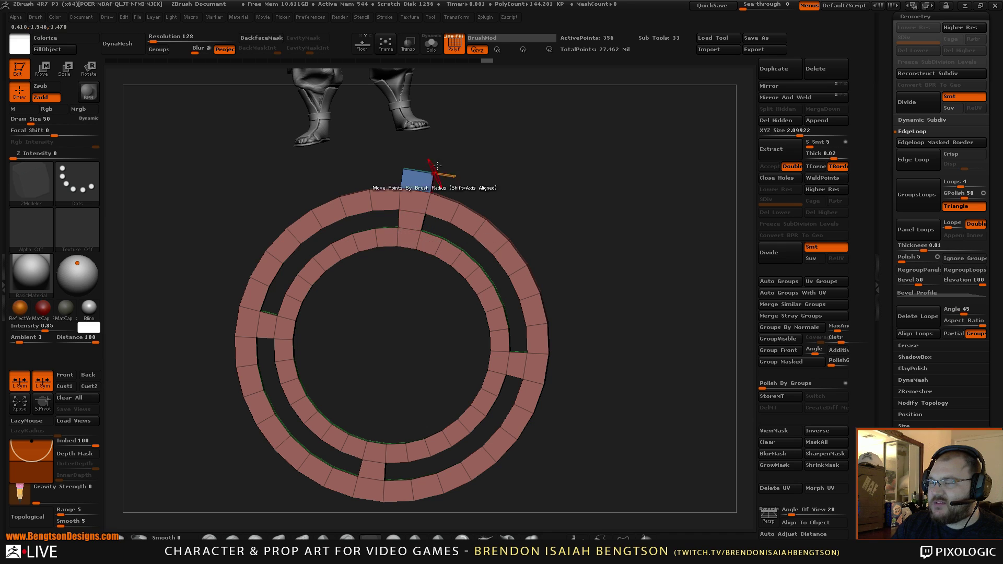
{"action": "mouse_move", "coordinate": [499, 172]}
{"action": "left_mouse_down"}
{"action": "mouse_move", "coordinate": [548, 175]}
{"action": "mouse_move", "coordinate": [498, 171]}
{"action": "left_mouse_up"}
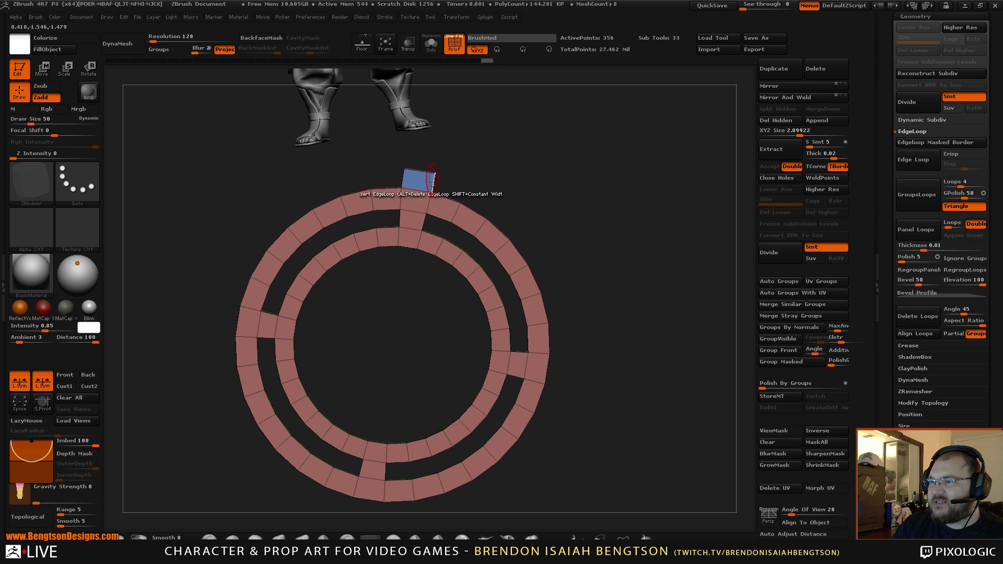
{"action": "left_click_drag", "start_coordinate": [486, 166], "coordinate": [486, 101]}
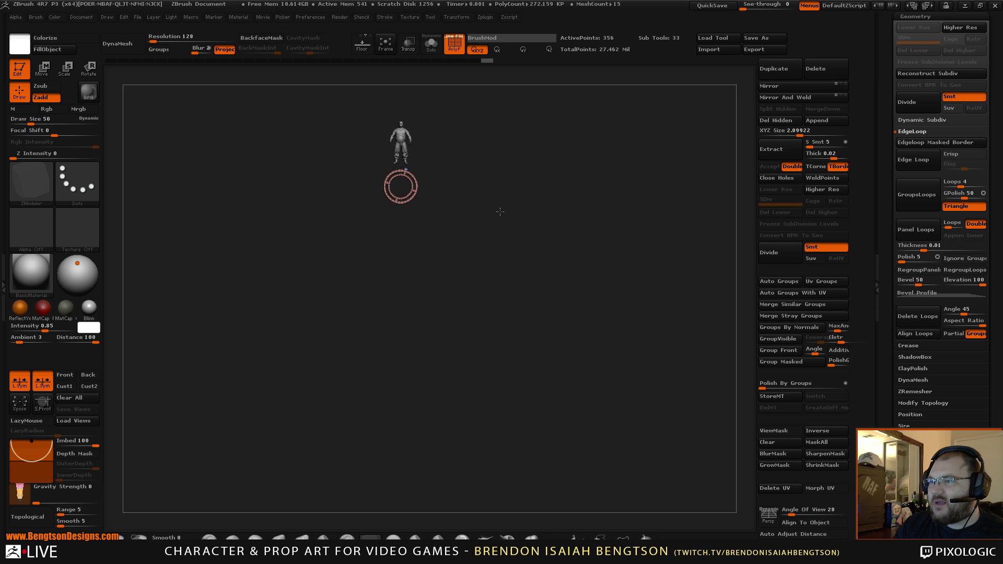
{"action": "left_click_drag", "start_coordinate": [507, 217], "coordinate": [572, 211], "text": "alt"}
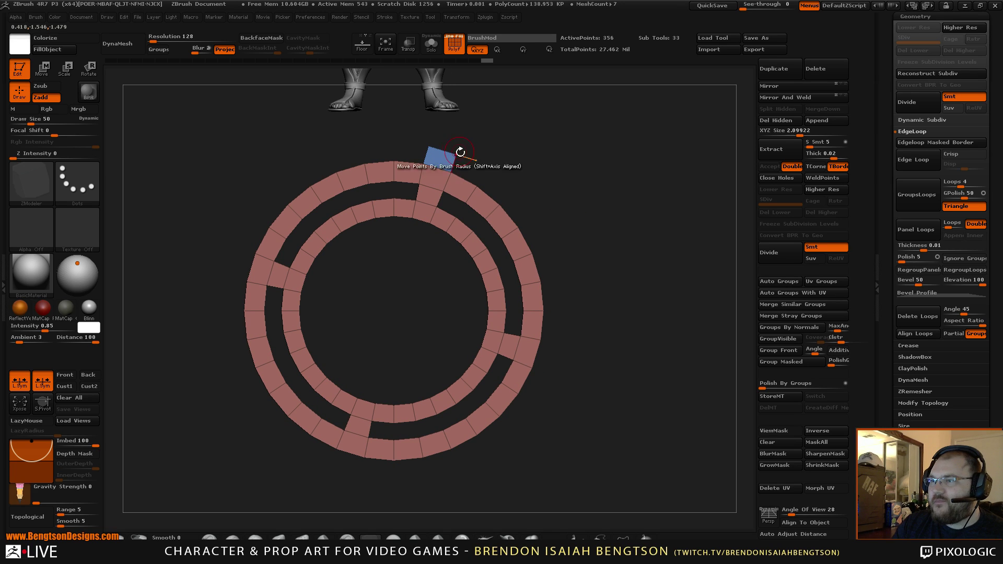
{"action": "key", "text": "space"}
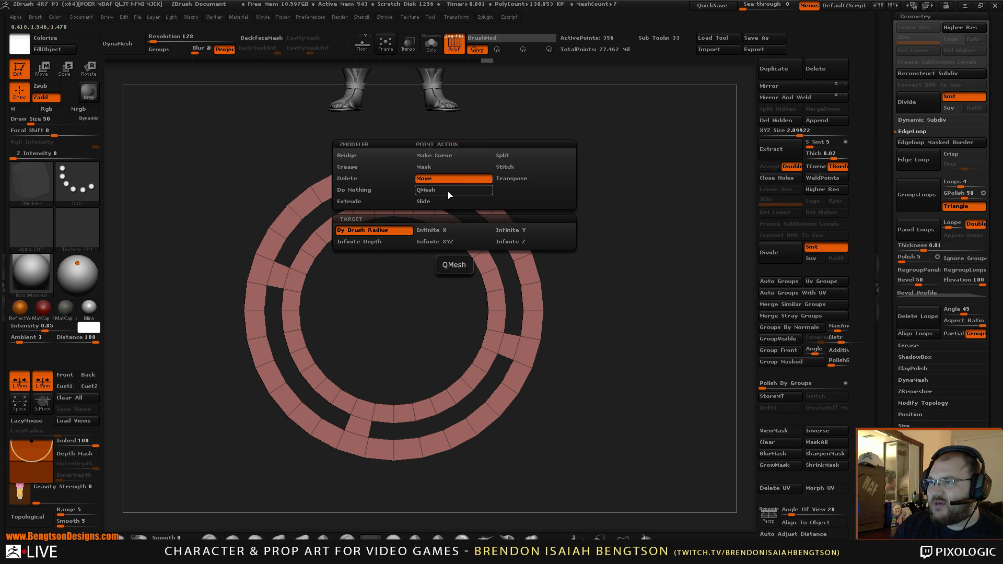
{"action": "left_click", "coordinate": [432, 242]}
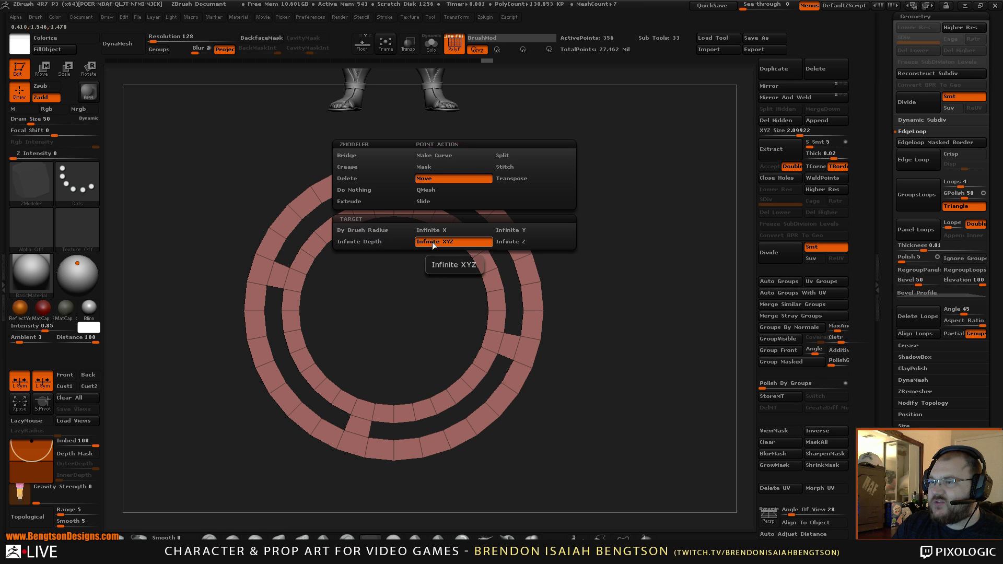
{"action": "left_click_drag", "start_coordinate": [459, 221], "coordinate": [583, 214]}
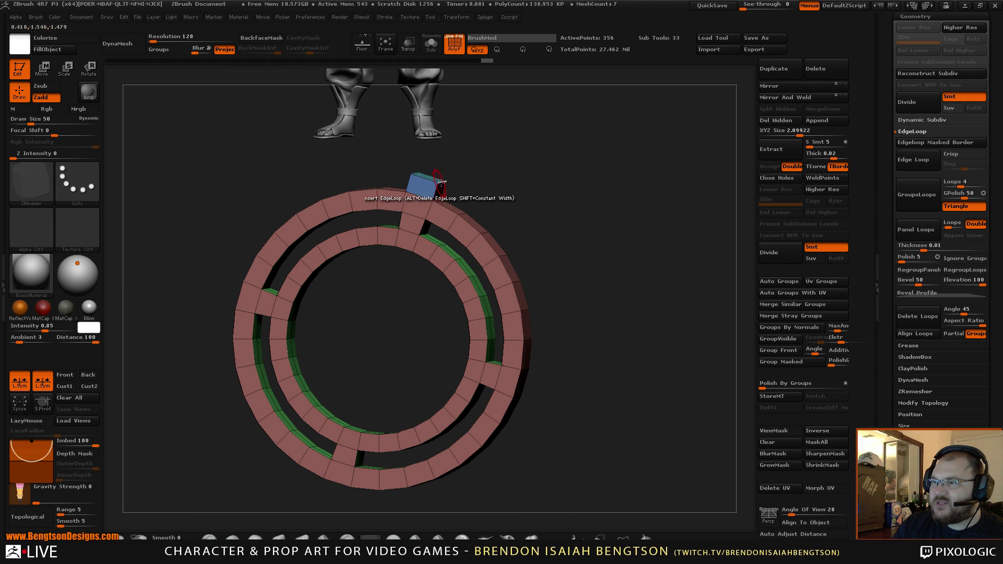
Extrude a second block from the outer rim polygon at the next spoke around the ring.
{"action": "left_click", "coordinate": [532, 192]}
{"action": "left_click_drag", "start_coordinate": [531, 193], "coordinate": [455, 171], "text": "shift"}
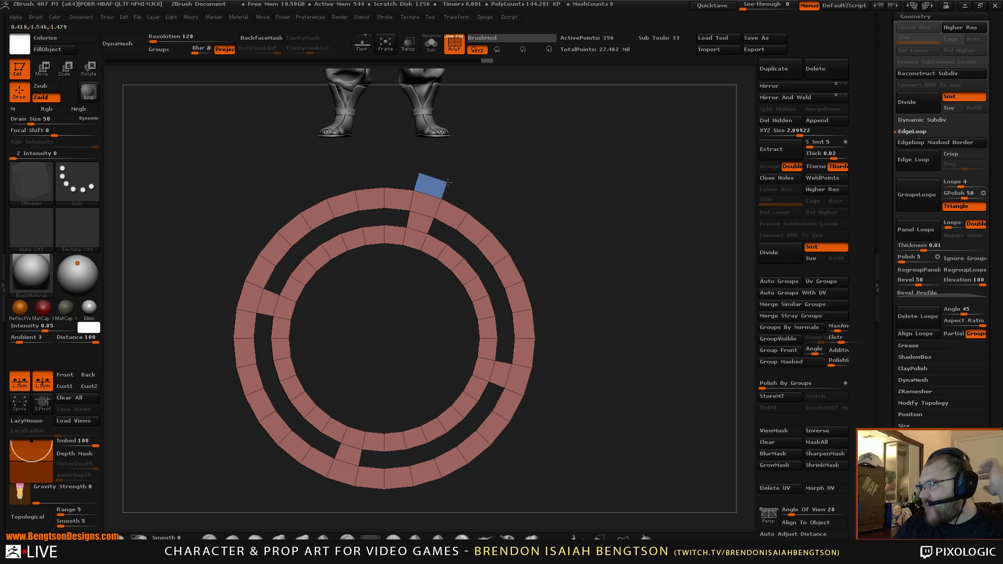
{"action": "left_click_drag", "start_coordinate": [479, 183], "coordinate": [529, 198]}
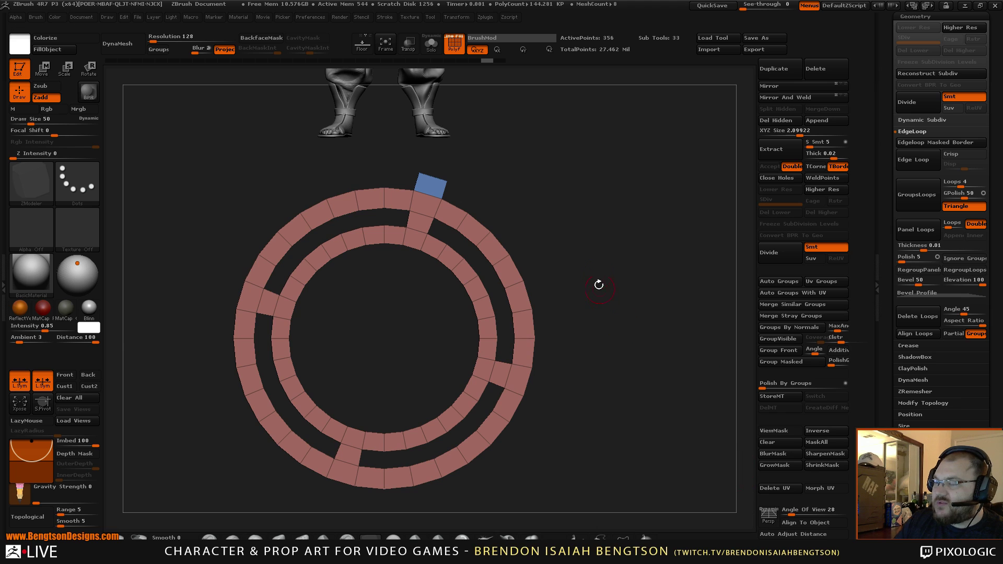
{"action": "key", "text": "p"}
{"action": "key", "text": "shift"}
{"action": "key", "text": "p"}
{"action": "left_click_drag", "start_coordinate": [601, 264], "coordinate": [617, 252], "text": "alt"}
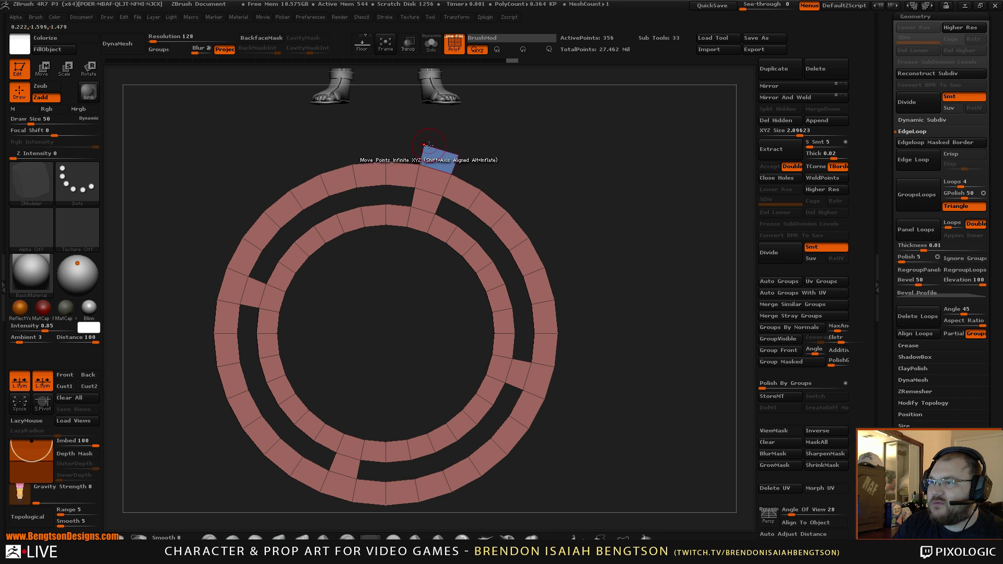
{"action": "left_click_drag", "start_coordinate": [594, 206], "coordinate": [483, 251]}
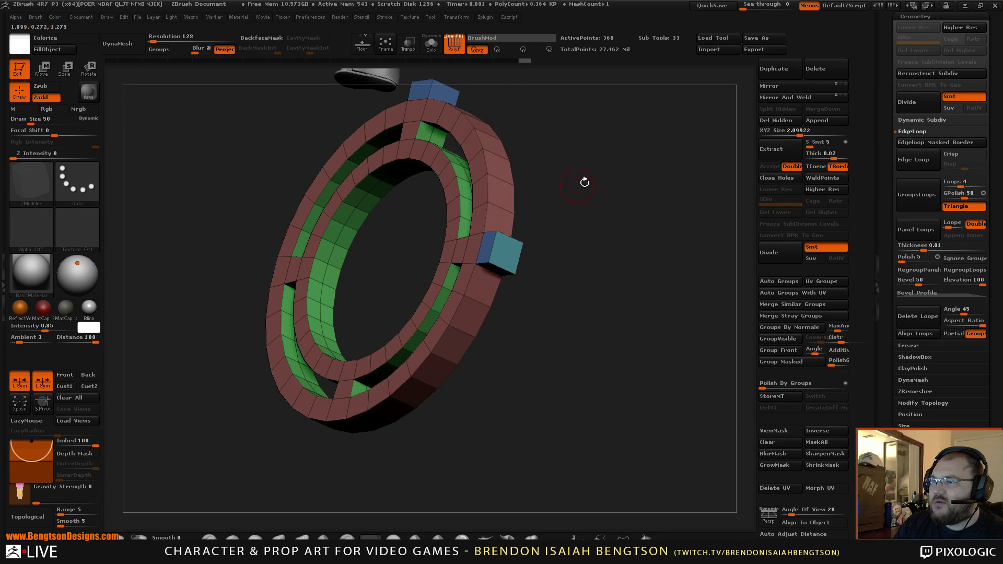
Extrude a single-polygon block from the outer rim at each of the two remaining spokes.
{"action": "left_click_drag", "start_coordinate": [584, 181], "coordinate": [541, 349]}
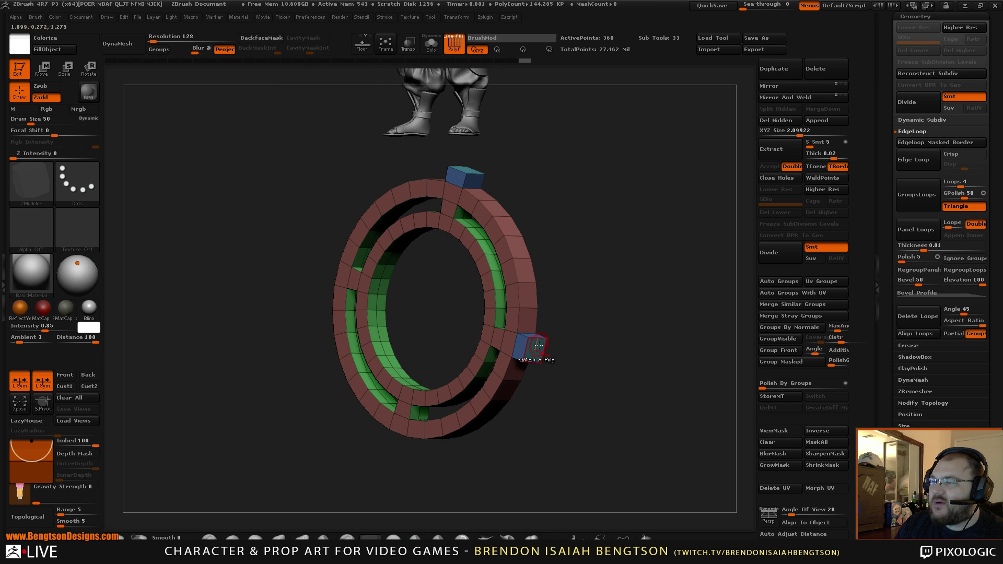
{"action": "left_click_drag", "start_coordinate": [592, 291], "coordinate": [598, 239]}
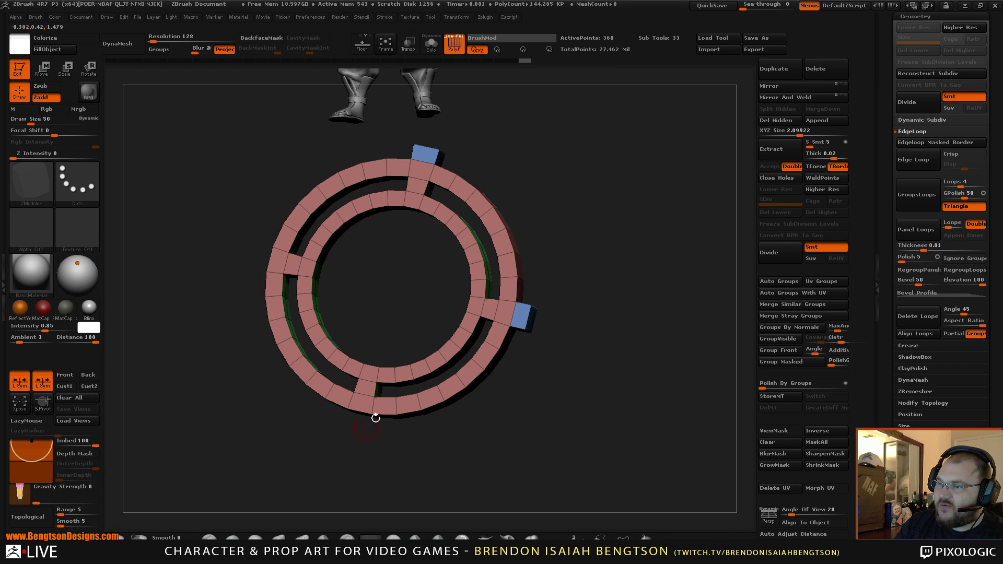
{"action": "left_click_drag", "start_coordinate": [374, 417], "coordinate": [606, 315]}
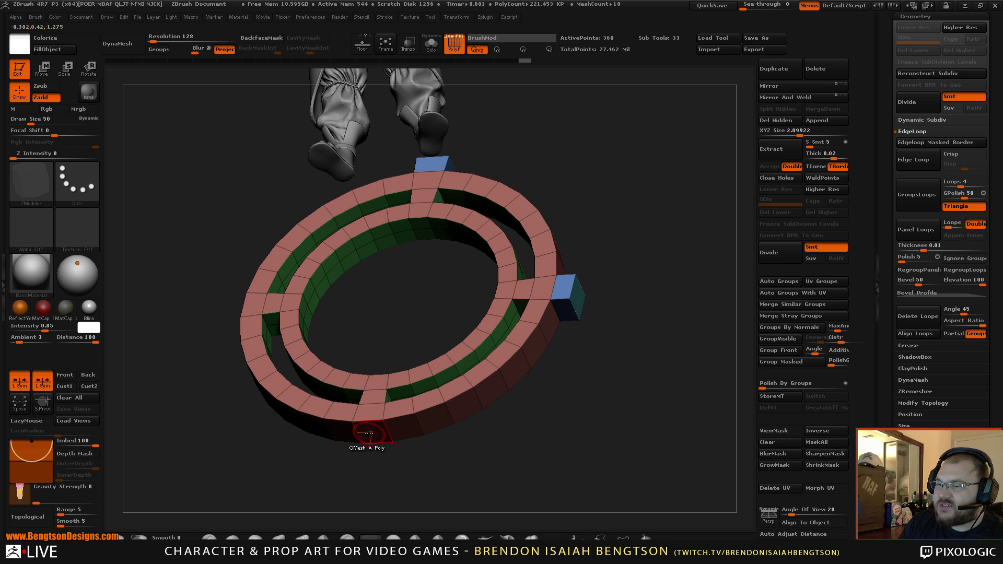
{"action": "left_click_drag", "start_coordinate": [369, 434], "coordinate": [369, 453]}
{"action": "left_click_drag", "start_coordinate": [444, 458], "coordinate": [575, 459]}
{"action": "left_click_drag", "start_coordinate": [627, 334], "coordinate": [571, 407]}
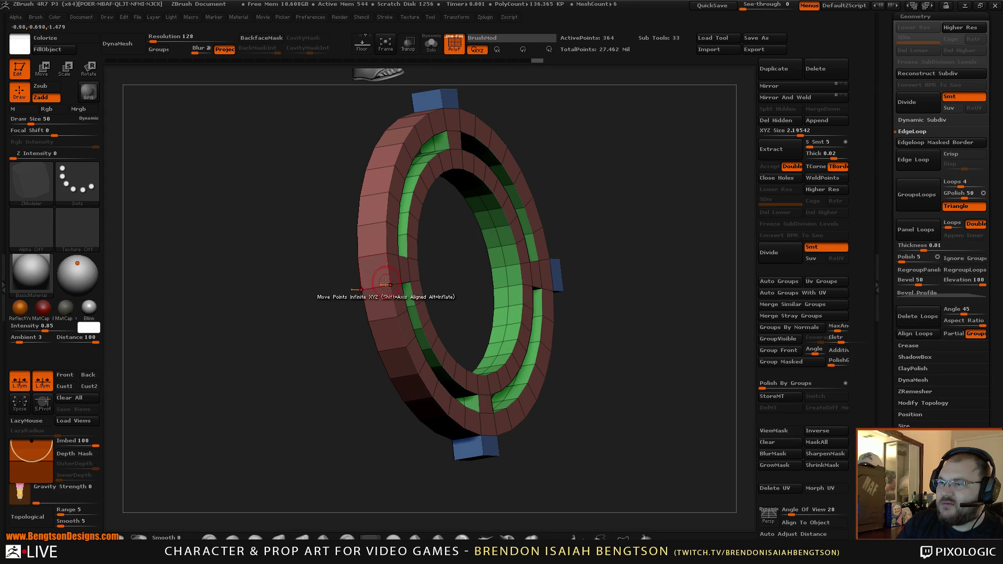
{"action": "left_click_drag", "start_coordinate": [378, 272], "coordinate": [363, 274]}
{"action": "left_click_drag", "start_coordinate": [658, 371], "coordinate": [651, 393]}
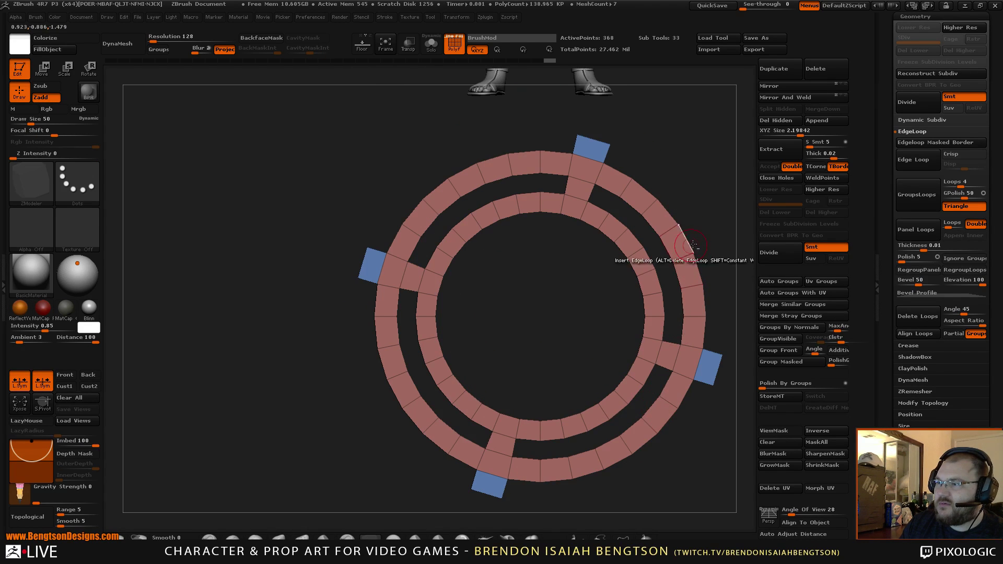
{"action": "left_click_drag", "start_coordinate": [678, 256], "coordinate": [638, 284]}
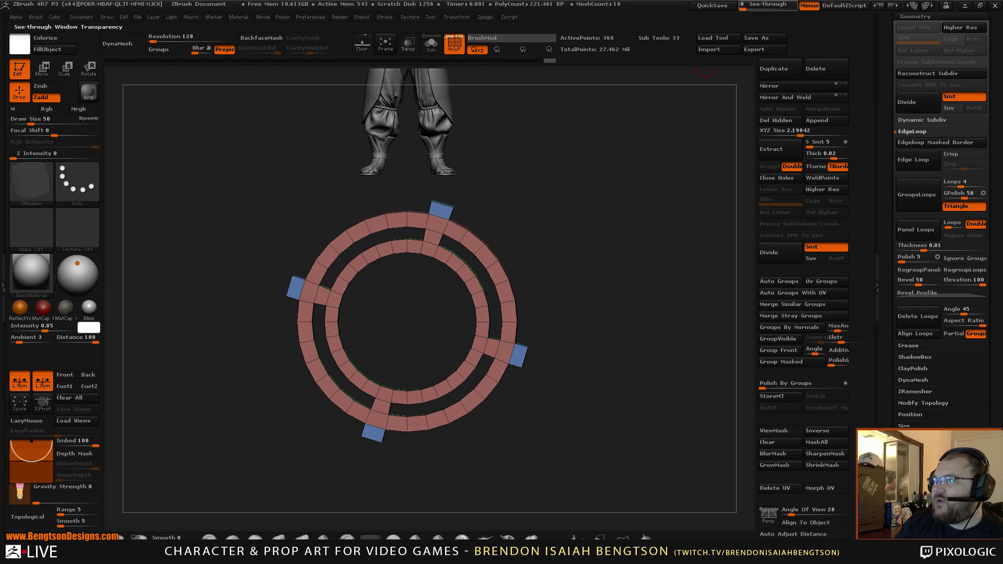
Fade the window with See-through to compare the four-block ring with the character reference image, then restore it.
{"action": "left_click_drag", "start_coordinate": [748, 5], "coordinate": [789, 16]}
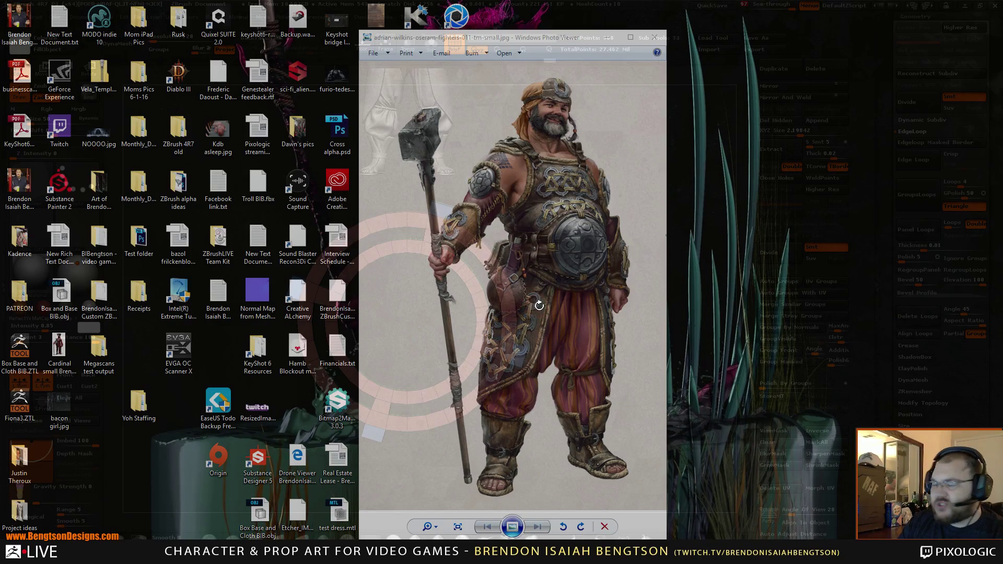
{"action": "left_click_drag", "start_coordinate": [773, 4], "coordinate": [739, 11]}
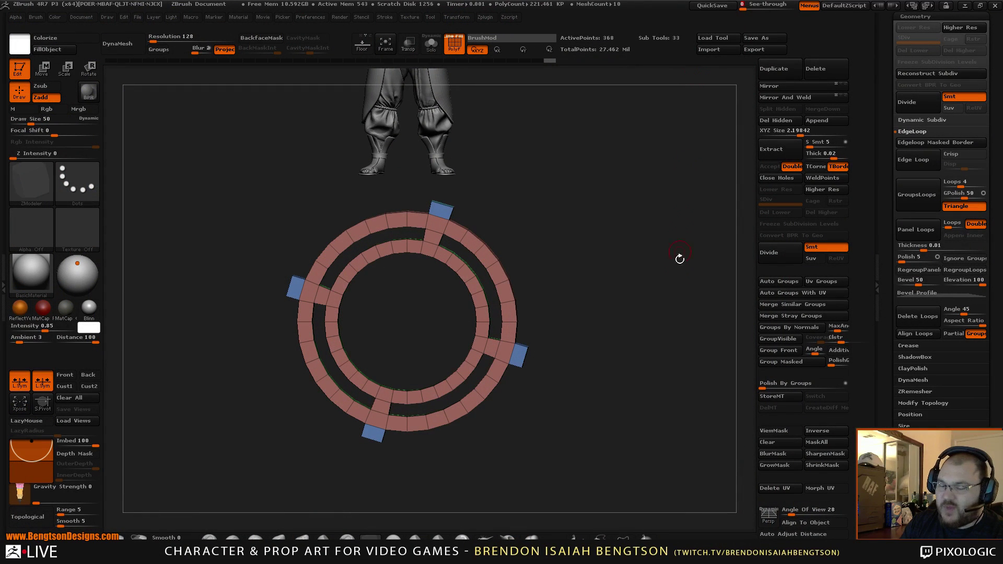
{"action": "left_click_drag", "start_coordinate": [679, 258], "coordinate": [629, 246]}
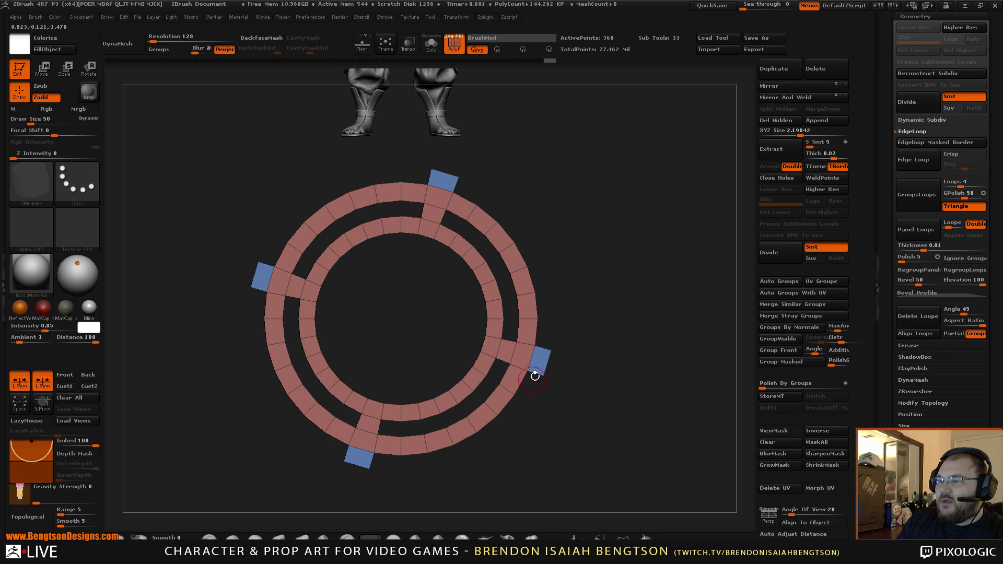
Undo the two newest rim block extrusions, keeping the blocks at the upper and right-hand spokes.
{"action": "key", "text": "ctrl+z"}
{"action": "key", "text": "ctrl+z"}
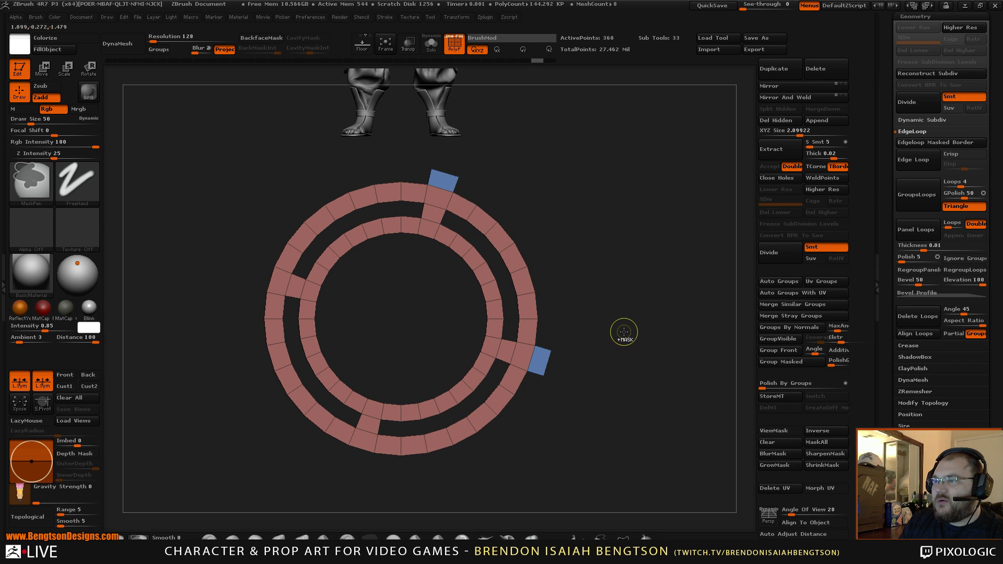
{"action": "key", "text": "ctrl+z"}
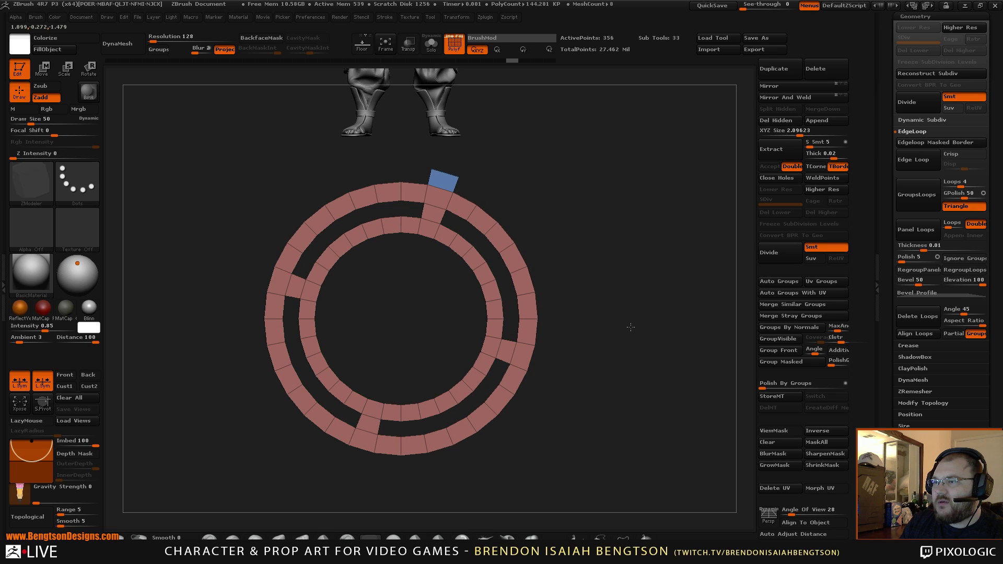
{"action": "key", "text": "ctrl+shift"}
{"action": "left_click_drag", "start_coordinate": [627, 319], "coordinate": [630, 319]}
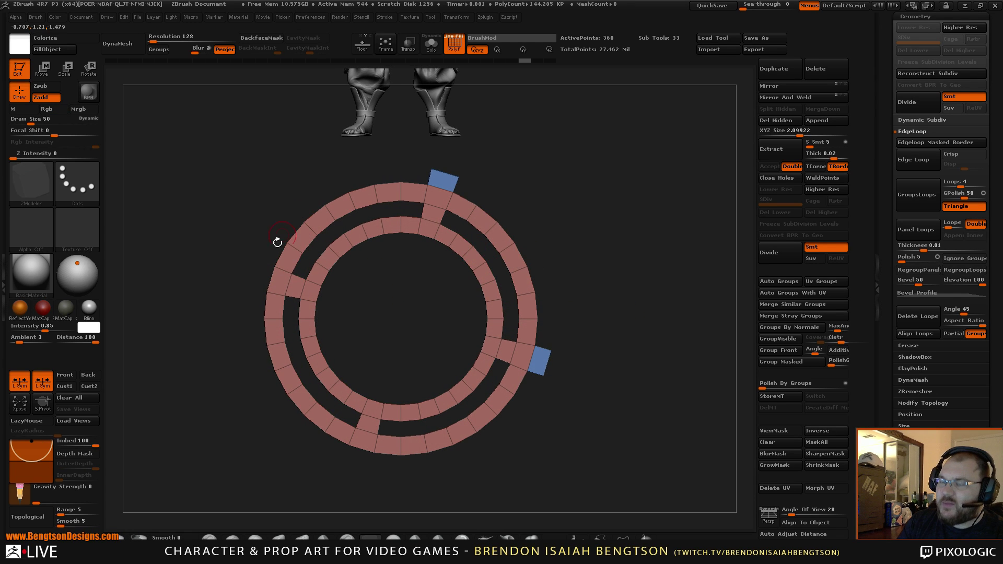
Inspect the ring's bare rim side and check the reference image again through the See-through window.
{"action": "left_click_drag", "start_coordinate": [238, 382], "coordinate": [222, 261]}
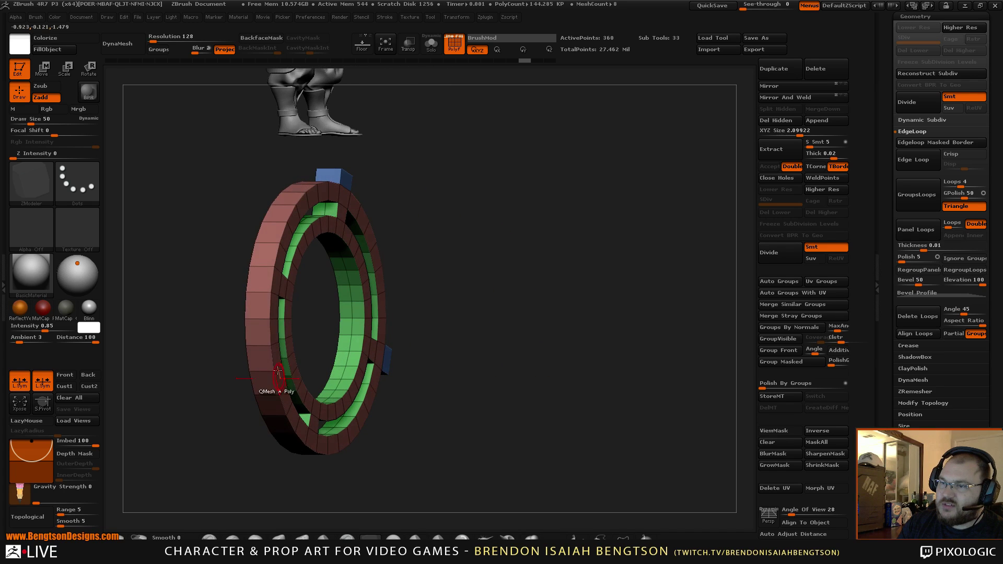
{"action": "left_click_drag", "start_coordinate": [488, 201], "coordinate": [601, 223]}
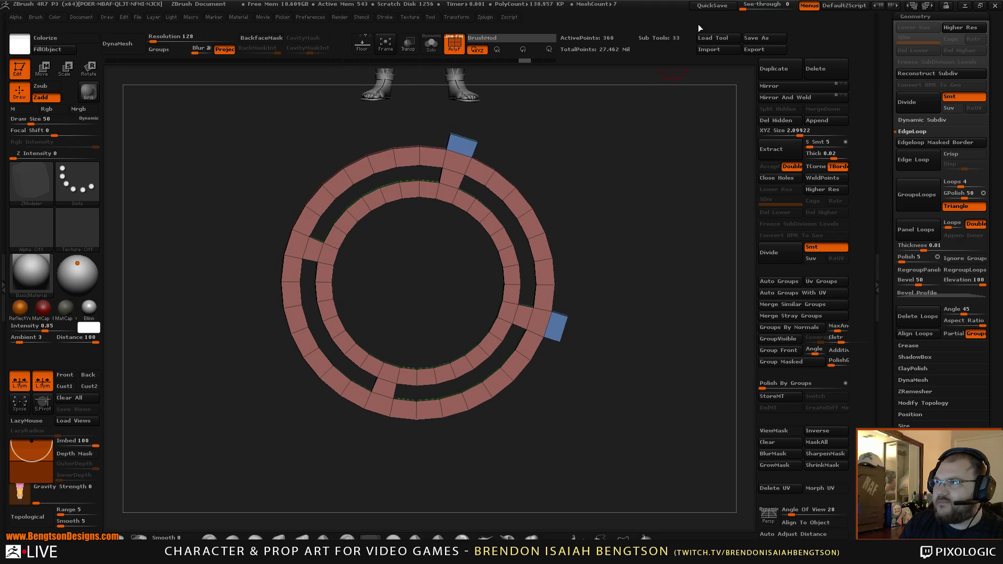
{"action": "left_click_drag", "start_coordinate": [746, 4], "coordinate": [795, 11]}
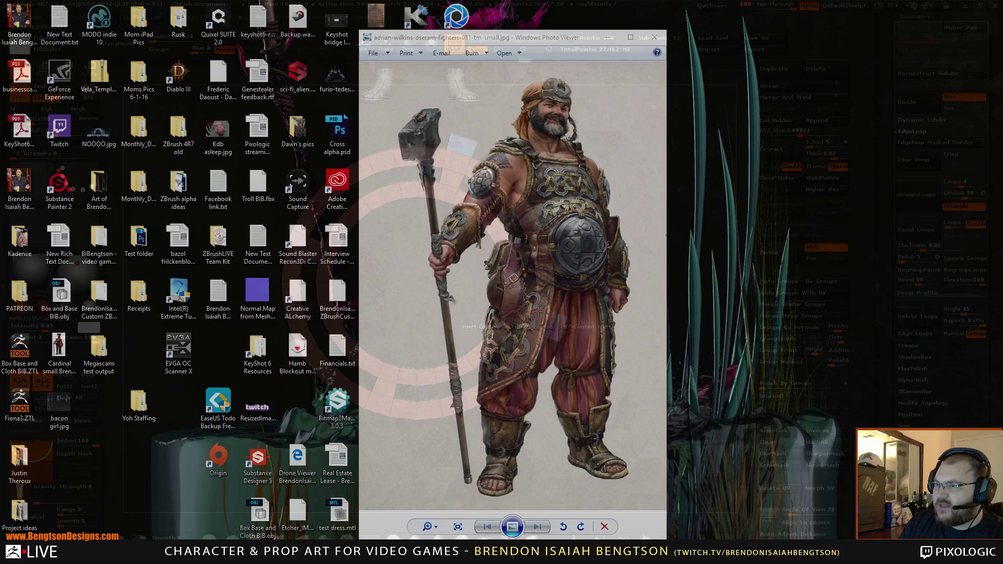
{"action": "left_click_drag", "start_coordinate": [794, 6], "coordinate": [731, 7]}
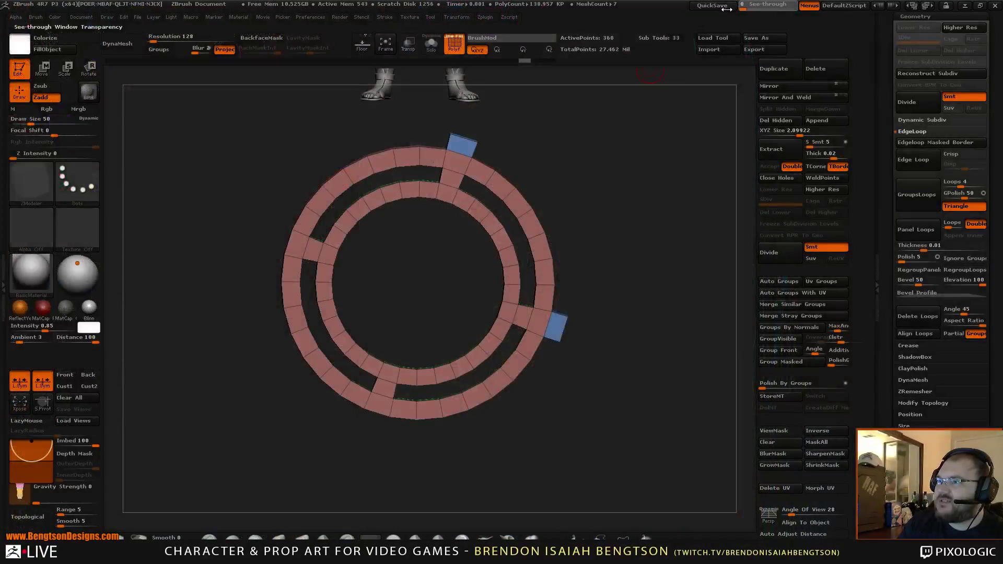
Mark the outer rim polygons from just above the left-hand spoke around past the bottom spoke as a temporary polygroup.
{"action": "mouse_move", "coordinate": [618, 215]}
{"action": "left_mouse_down", "text": "alt"}
{"action": "mouse_move", "coordinate": [638, 239]}
{"action": "mouse_move", "coordinate": [638, 186]}
{"action": "mouse_move", "coordinate": [662, 192]}
{"action": "mouse_move", "coordinate": [642, 198]}
{"action": "left_mouse_up", "text": "alt"}
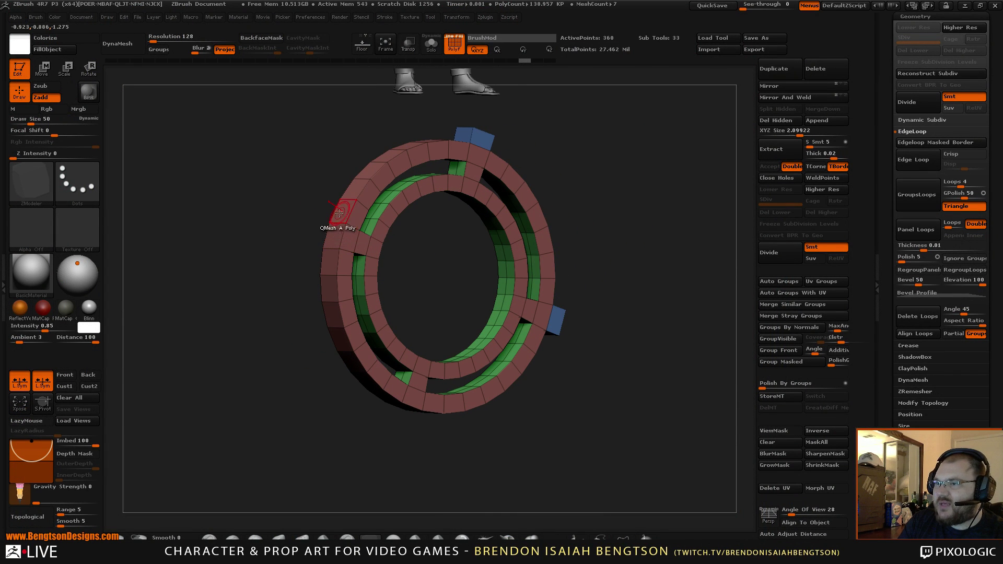
{"action": "key", "text": "ctrl"}
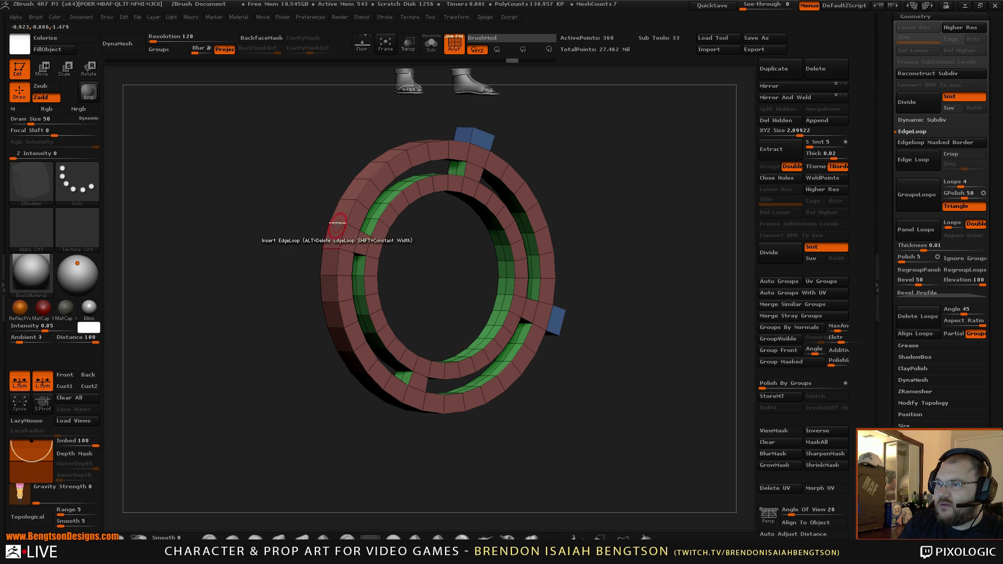
{"action": "left_click_drag", "start_coordinate": [341, 213], "coordinate": [330, 252]}
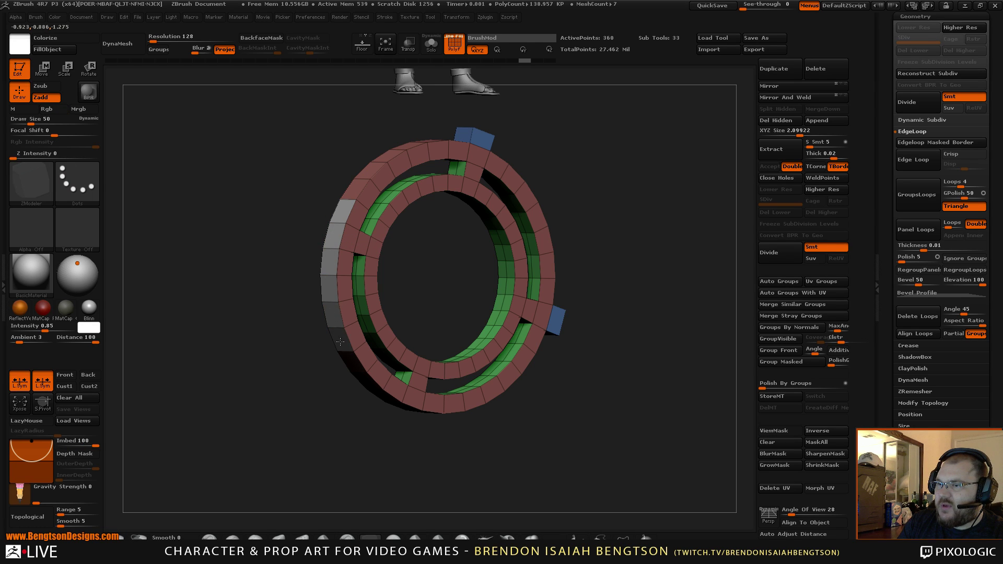
{"action": "left_click_drag", "start_coordinate": [325, 385], "coordinate": [337, 320]}
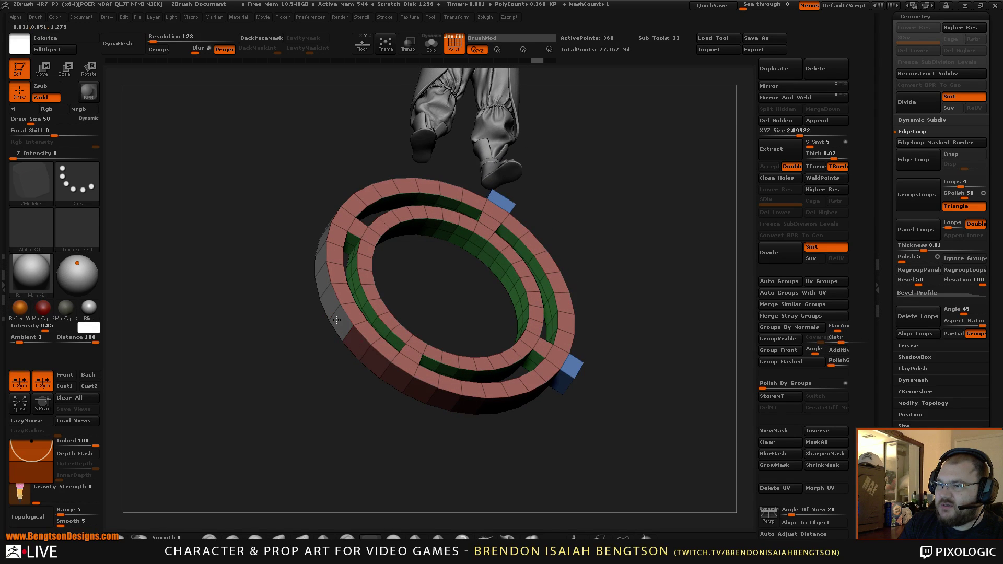
{"action": "left_click_drag", "start_coordinate": [520, 269], "coordinate": [653, 308]}
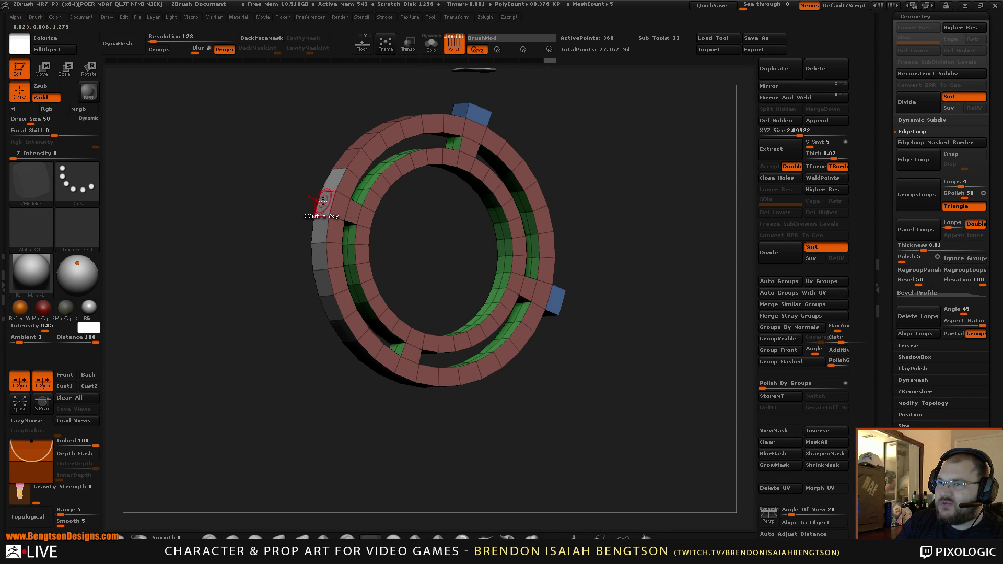
Set the QMesh target to Polygroup All and extrude the marked rim polygons outward into a wide curved section.
{"action": "right_click", "coordinate": [323, 200]}
{"action": "left_click", "coordinate": [380, 295]}
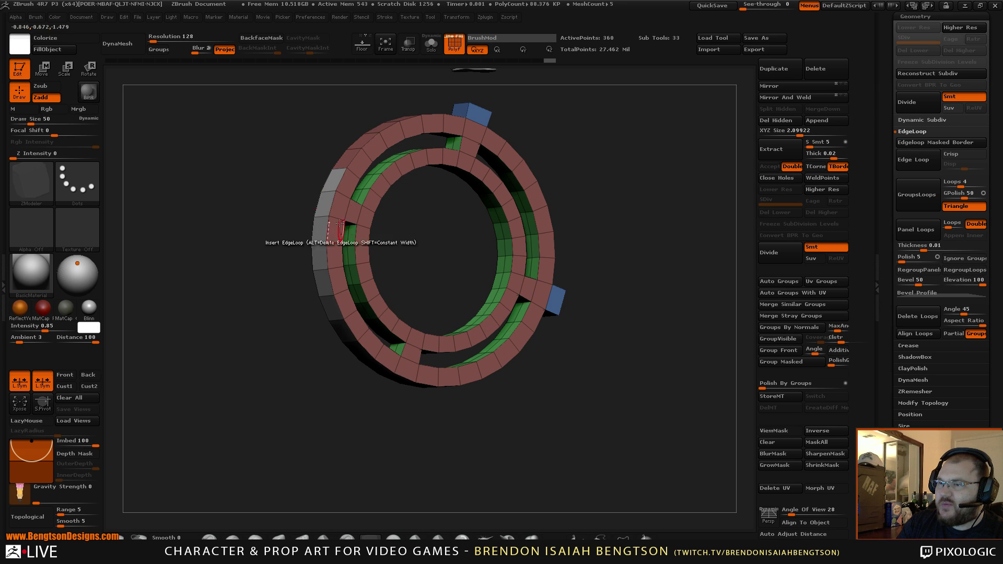
{"action": "left_click_drag", "start_coordinate": [326, 204], "coordinate": [278, 185]}
{"action": "left_click_drag", "start_coordinate": [617, 206], "coordinate": [643, 219], "text": "shift"}
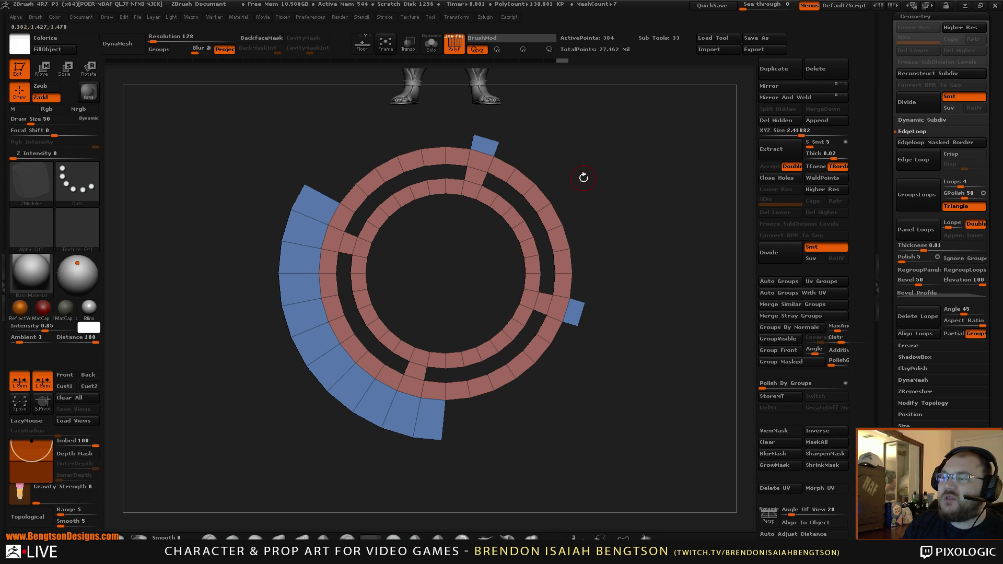
Pull the curved section's outer faces slightly farther out from the rim with QMesh Polygroup All.
{"action": "left_click_drag", "start_coordinate": [605, 161], "coordinate": [626, 163]}
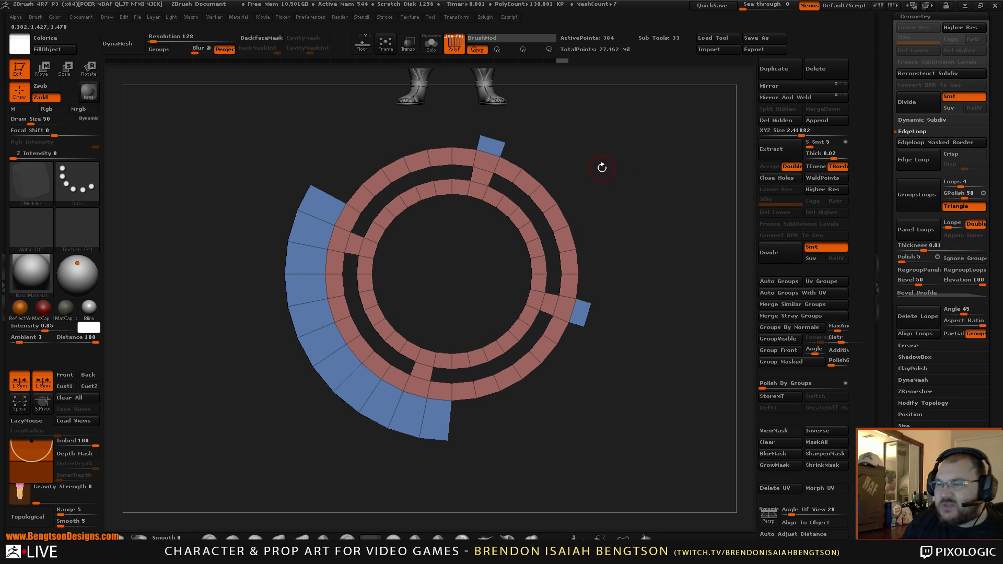
{"action": "left_click_drag", "start_coordinate": [611, 167], "coordinate": [636, 179]}
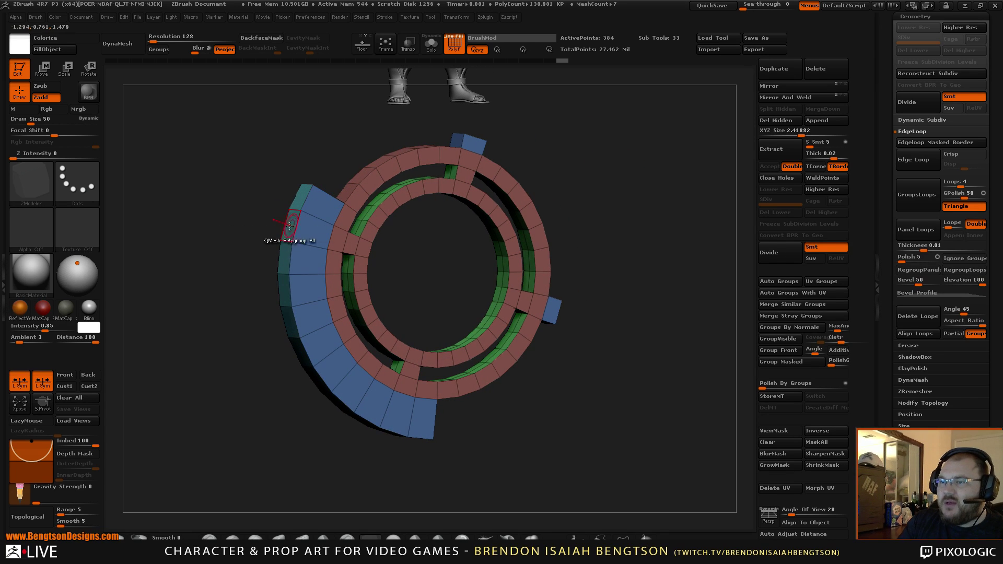
{"action": "left_click_drag", "start_coordinate": [289, 226], "coordinate": [268, 220]}
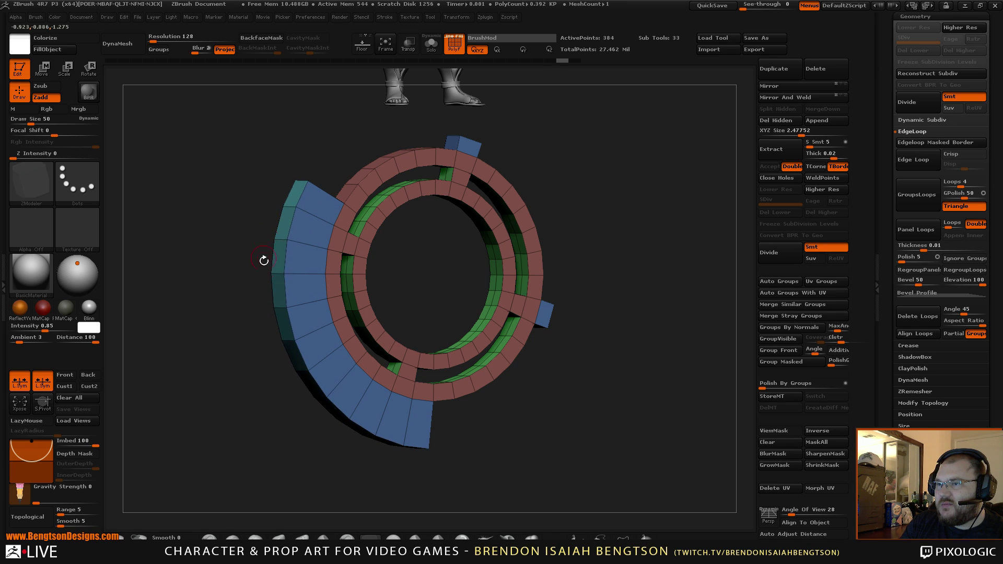
{"action": "mouse_move", "coordinate": [265, 262]}
{"action": "left_mouse_down", "text": "shift"}
{"action": "mouse_move", "coordinate": [242, 346]}
{"action": "mouse_move", "coordinate": [275, 358]}
{"action": "mouse_move", "coordinate": [292, 313]}
{"action": "mouse_move", "coordinate": [276, 260]}
{"action": "left_mouse_up", "text": "shift"}
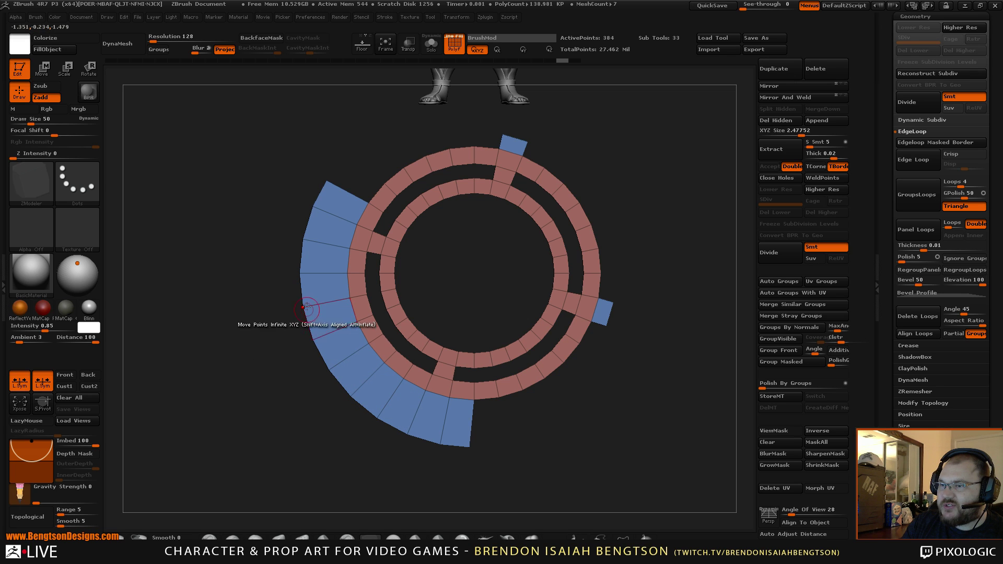
Mask the middle outer points of the curved section with MaskLasso and invert the mask.
{"action": "key", "text": "ctrl"}
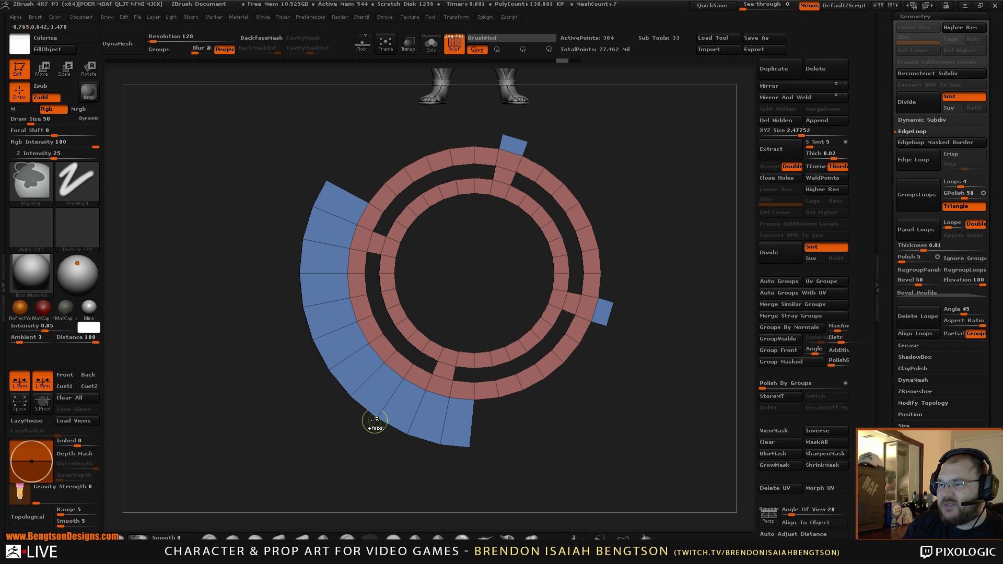
{"action": "left_click", "coordinate": [137, 537], "text": "ctrl"}
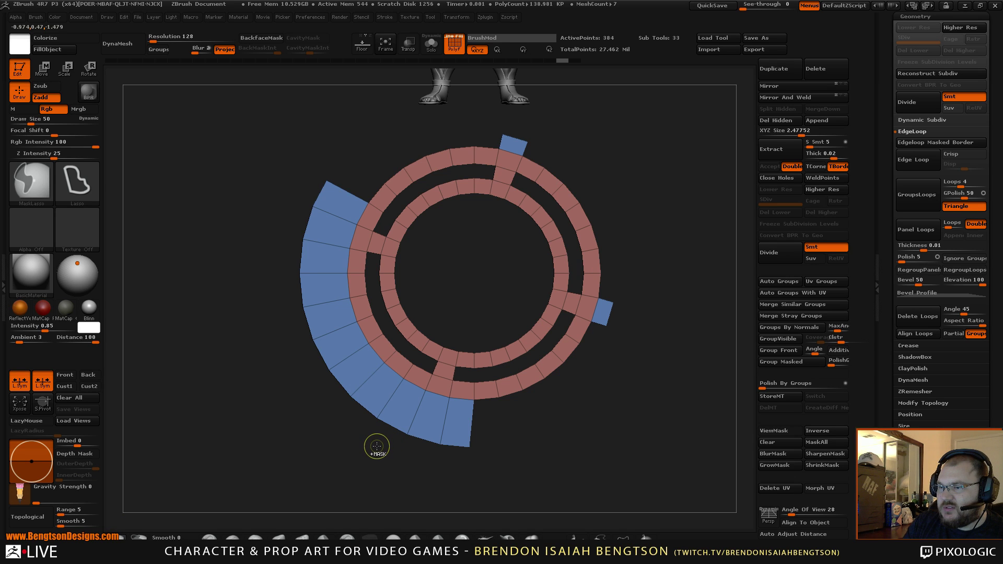
{"action": "mouse_move", "coordinate": [374, 396]}
{"action": "left_mouse_down", "text": "ctrl"}
{"action": "mouse_move", "coordinate": [321, 323]}
{"action": "mouse_move", "coordinate": [309, 267]}
{"action": "mouse_move", "coordinate": [251, 259]}
{"action": "mouse_move", "coordinate": [249, 242]}
{"action": "left_mouse_up", "text": "ctrl"}
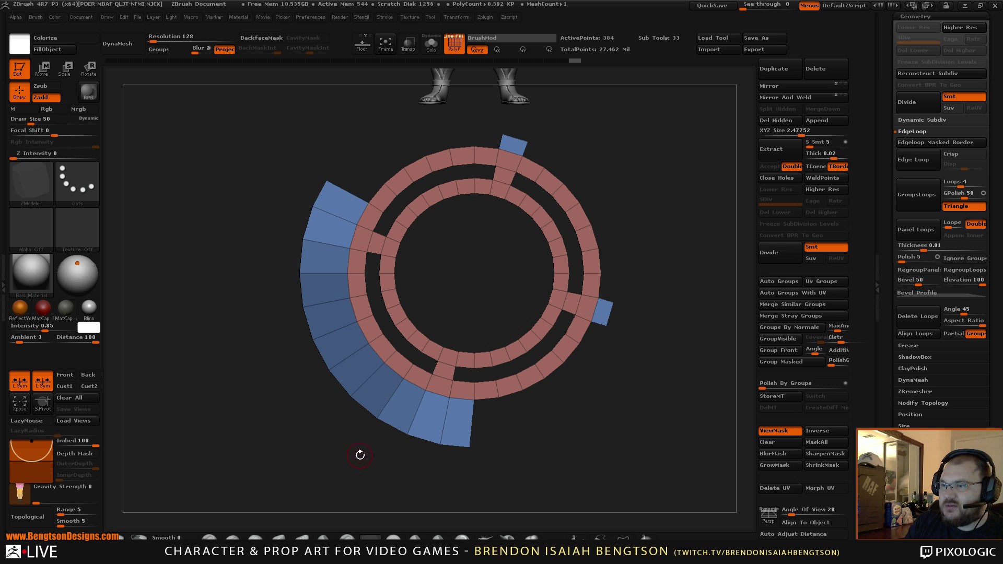
{"action": "left_click", "coordinate": [491, 453], "text": "ctrl"}
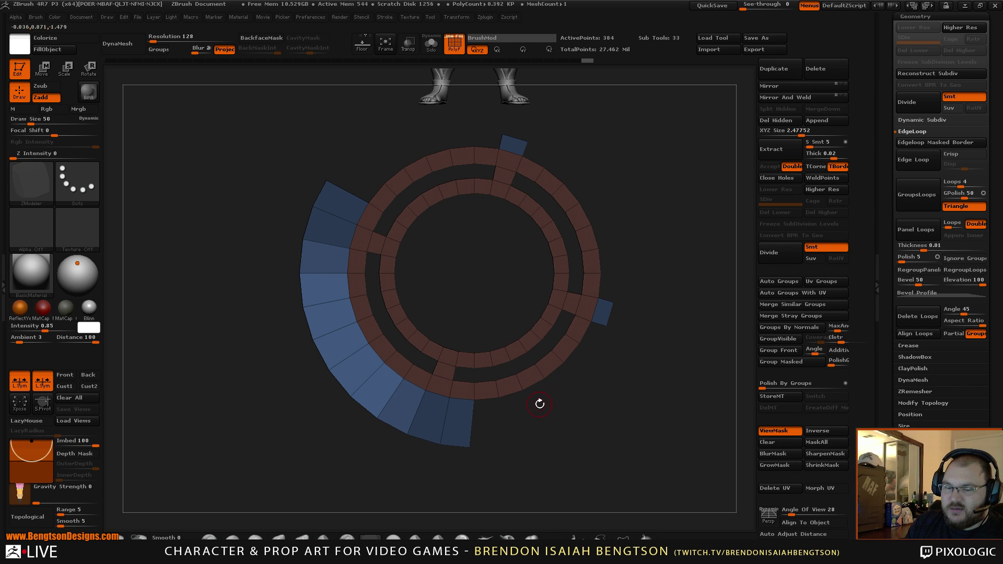
Move the unmasked outer points diagonally away from the ring with a transpose line and clear the mask.
{"action": "key", "text": "w"}
{"action": "left_click_drag", "start_coordinate": [327, 369], "coordinate": [194, 424]}
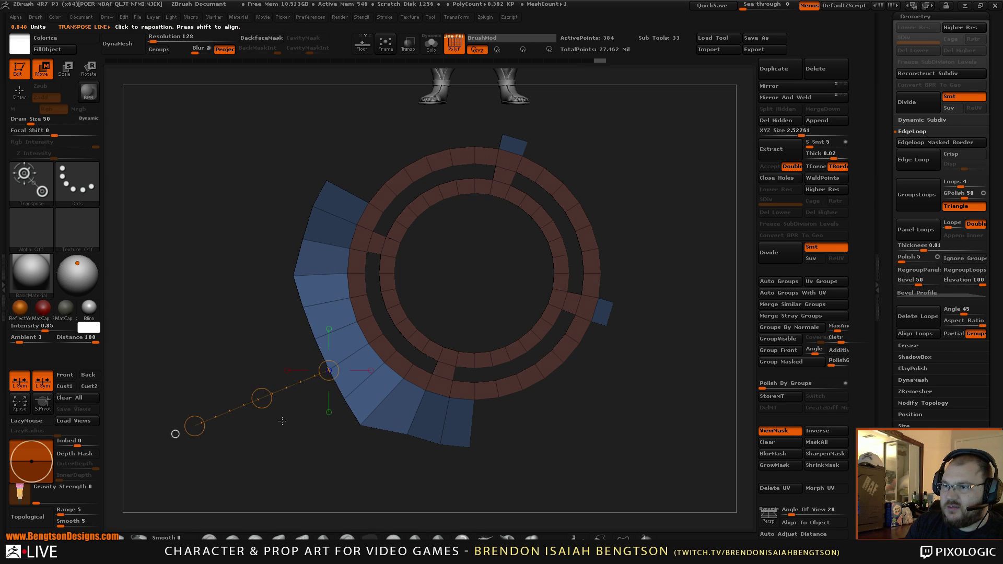
{"action": "mouse_move", "coordinate": [288, 387]}
{"action": "left_mouse_down"}
{"action": "mouse_move", "coordinate": [278, 455]}
{"action": "mouse_move", "coordinate": [282, 400]}
{"action": "left_mouse_up"}
{"action": "key", "text": "q"}
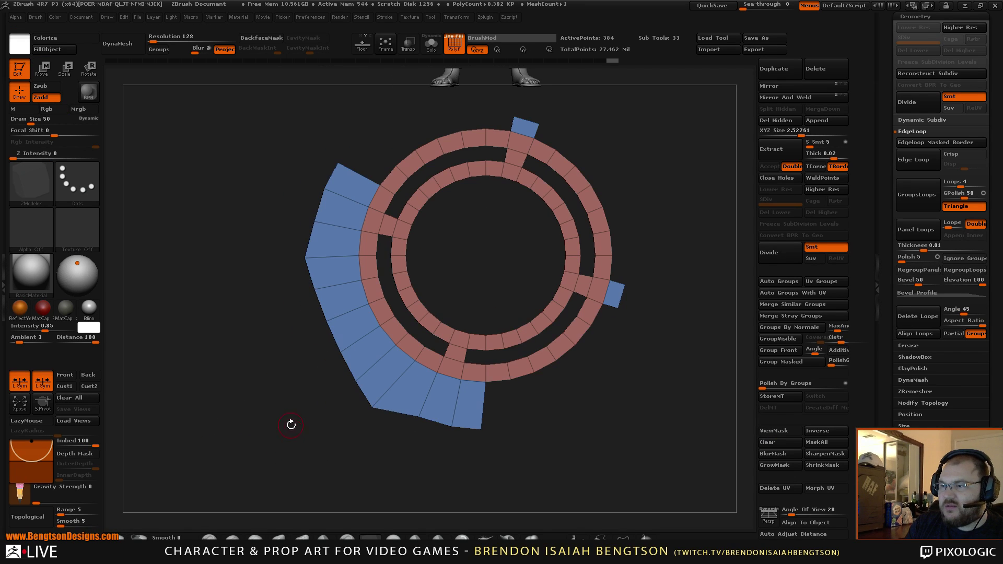
Even out the points along the section's lower outer edge and turn off the PolyFrame display.
{"action": "key", "text": "space"}
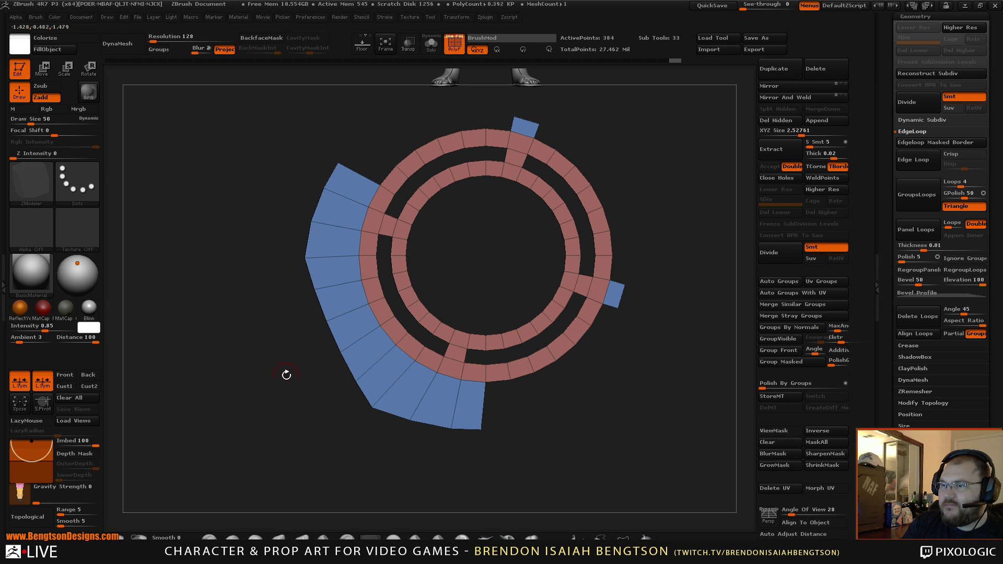
{"action": "mouse_move", "coordinate": [286, 375]}
{"action": "left_mouse_down"}
{"action": "mouse_move", "coordinate": [284, 350]}
{"action": "mouse_move", "coordinate": [410, 351]}
{"action": "mouse_move", "coordinate": [304, 352]}
{"action": "mouse_move", "coordinate": [311, 342]}
{"action": "mouse_move", "coordinate": [341, 459]}
{"action": "mouse_move", "coordinate": [314, 416]}
{"action": "left_mouse_up"}
{"action": "key", "text": "shift+f"}
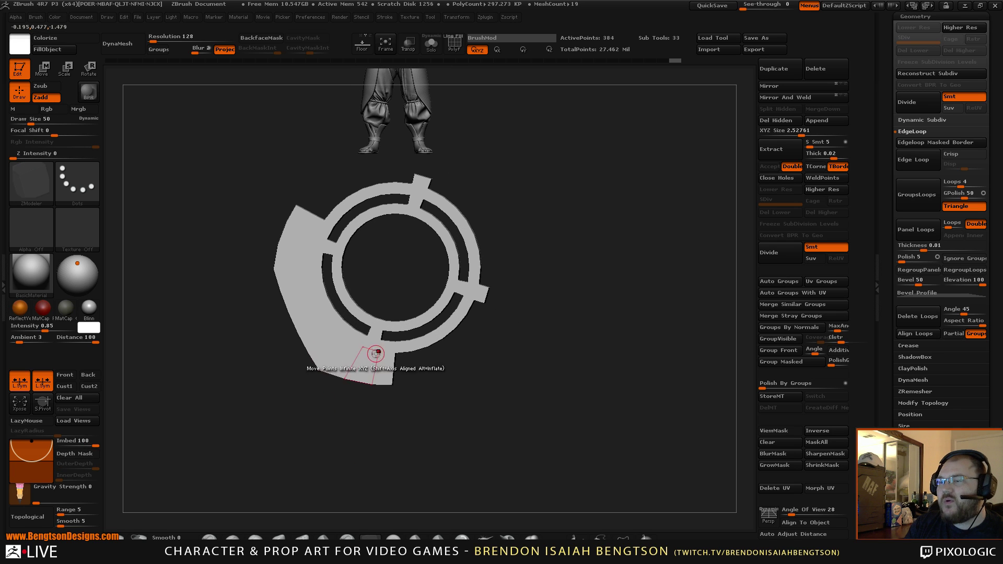
Nudge a point near the flared section's lower edge and compare the prop with the reference art using See-through.
{"action": "left_click_drag", "start_coordinate": [376, 354], "coordinate": [374, 363]}
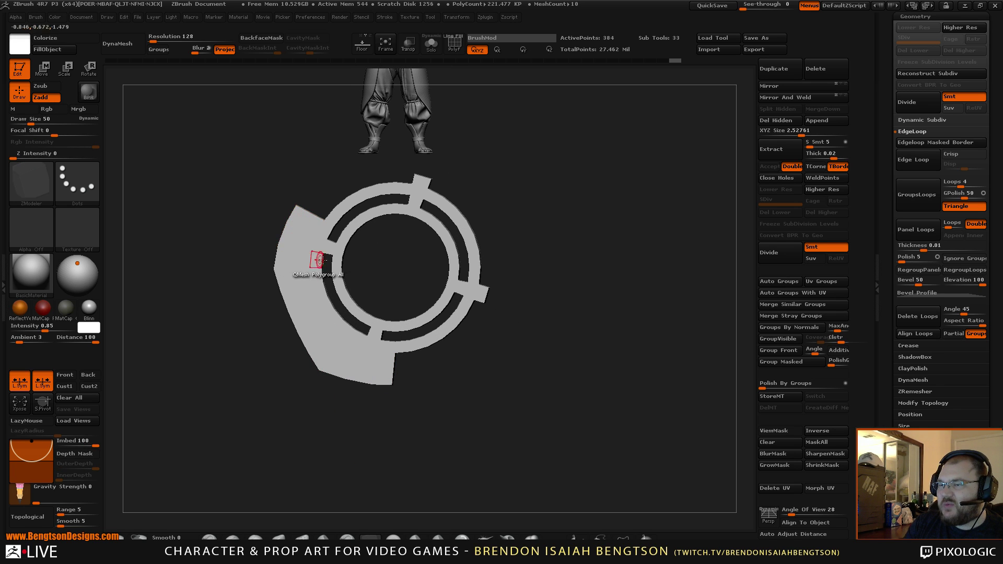
{"action": "left_click_drag", "start_coordinate": [747, 5], "coordinate": [796, 11]}
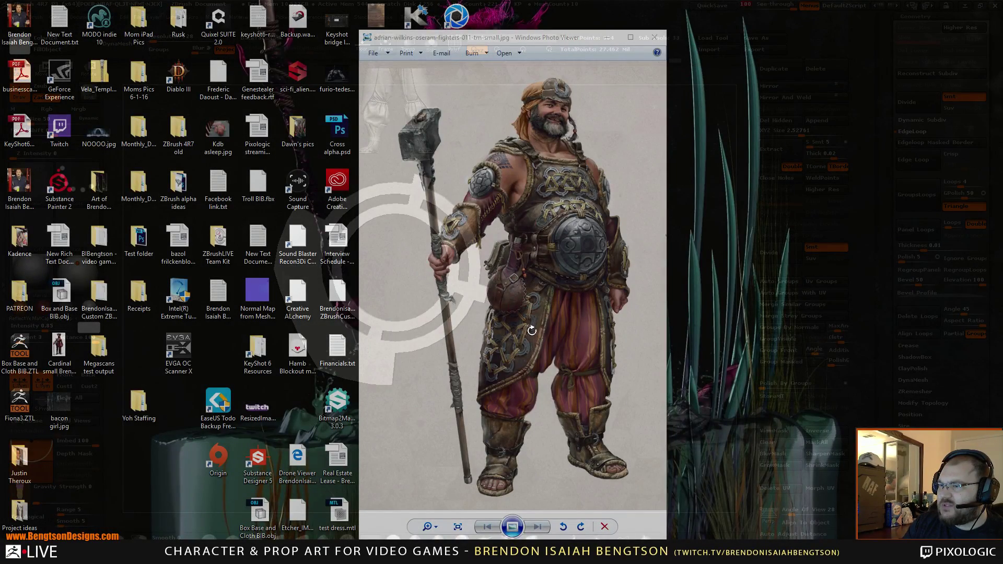
{"action": "left_click_drag", "start_coordinate": [783, 6], "coordinate": [720, 12]}
Show the PolyFrame, set the ZModeler point action to Split, and insert a single edge loop along the middle of the flared section.
{"action": "left_click_drag", "start_coordinate": [607, 243], "coordinate": [612, 429], "text": "alt"}
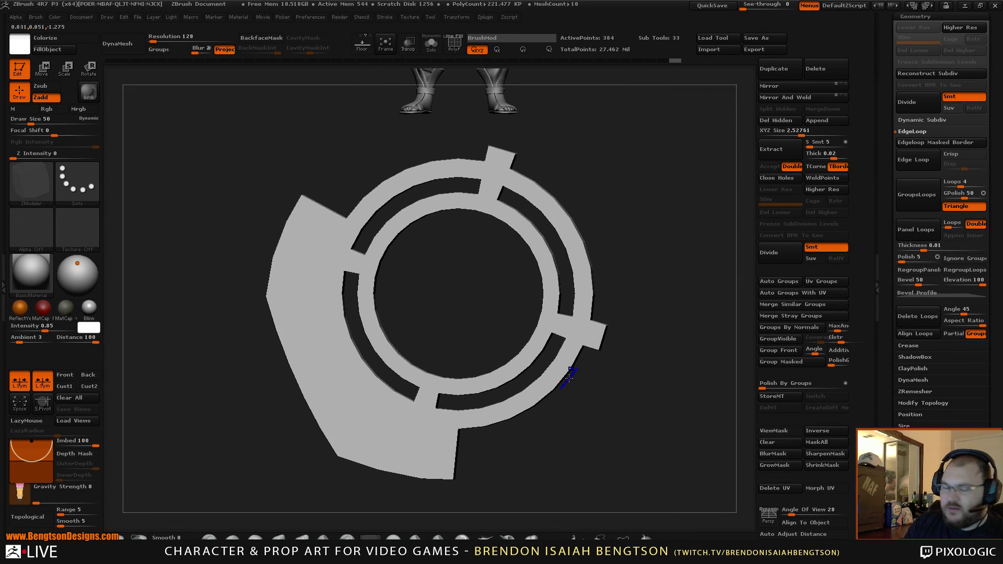
{"action": "key", "text": "shift+f"}
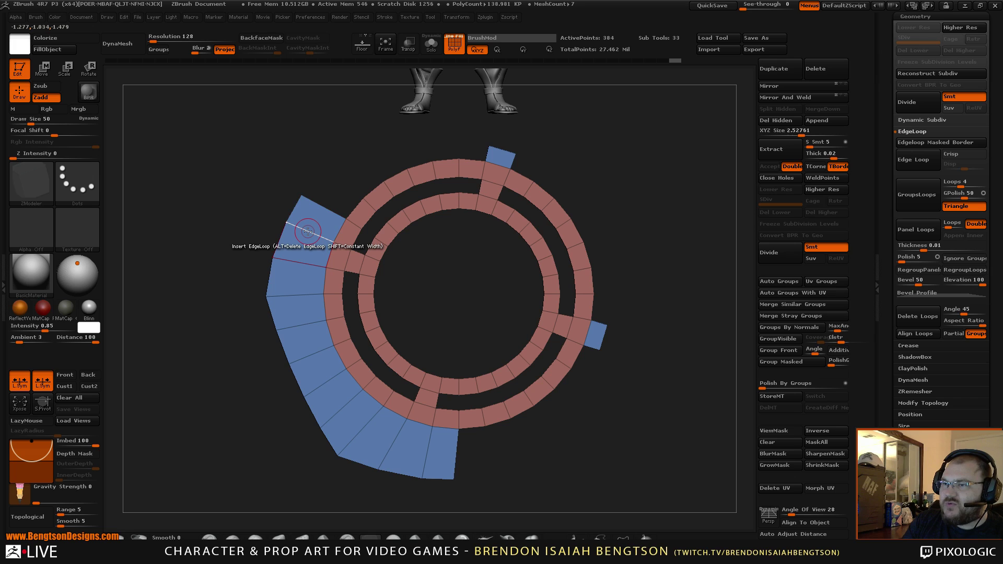
{"action": "key", "text": "space"}
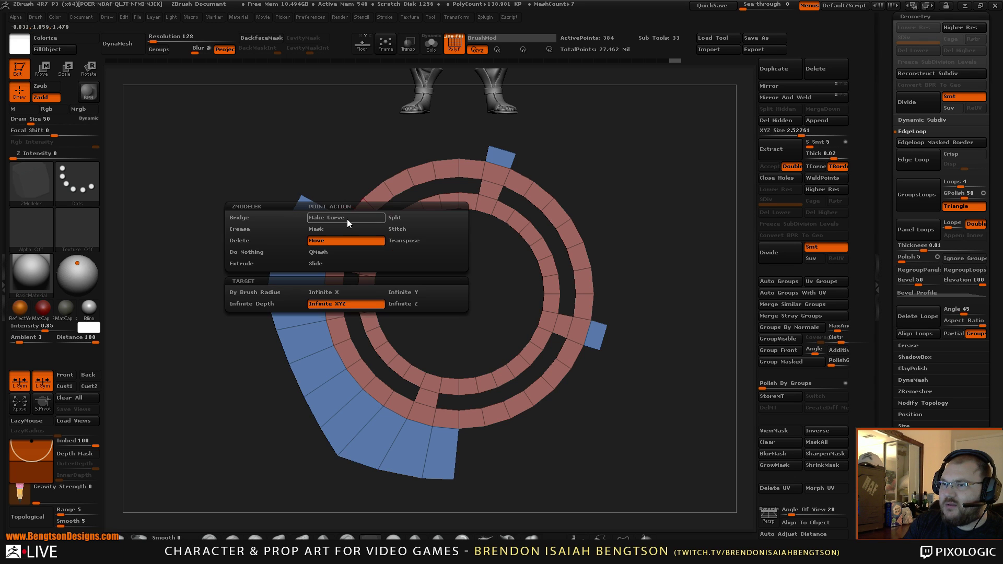
{"action": "left_click", "coordinate": [400, 217]}
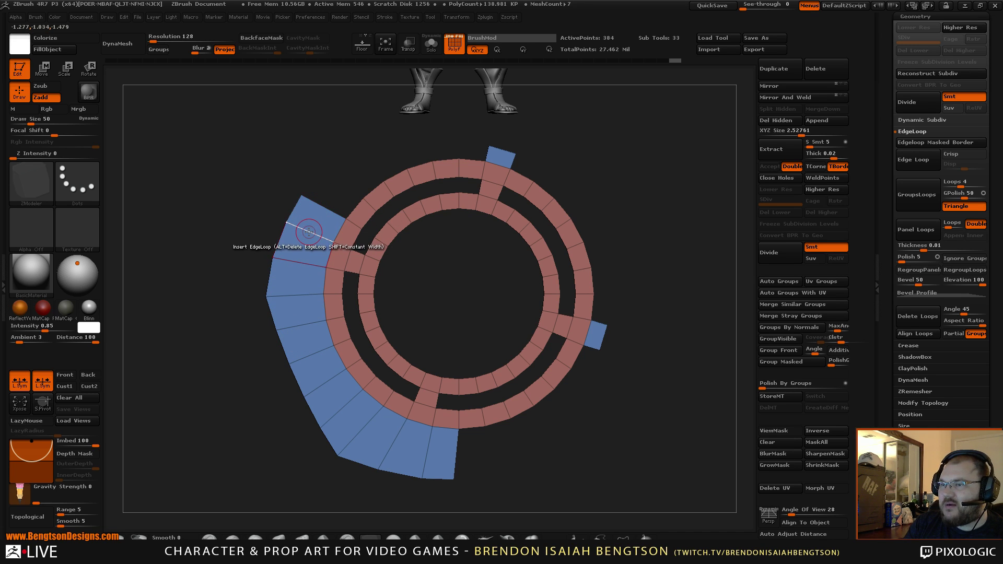
{"action": "key", "text": "space"}
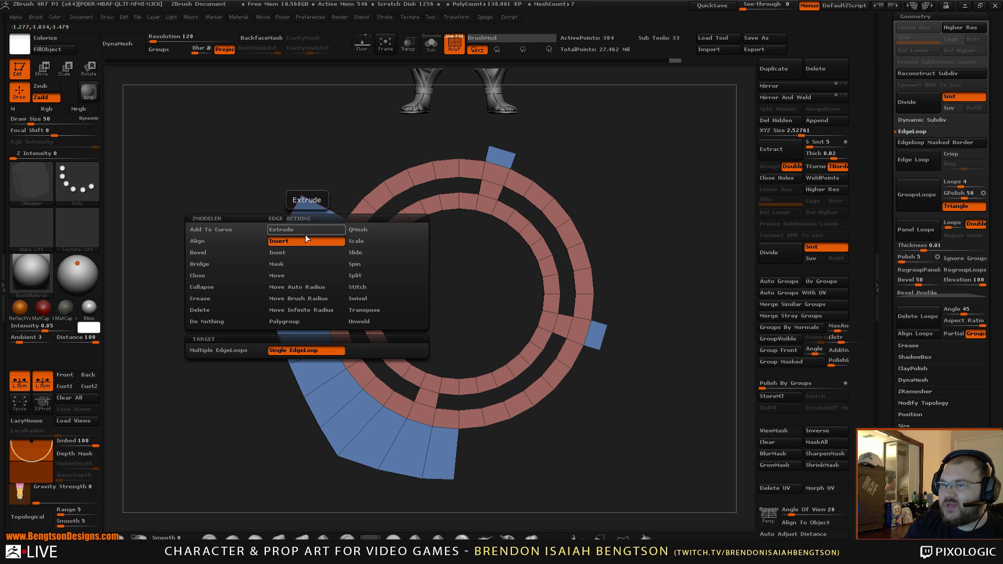
{"action": "left_click", "coordinate": [306, 240]}
{"action": "left_click", "coordinate": [308, 234]}
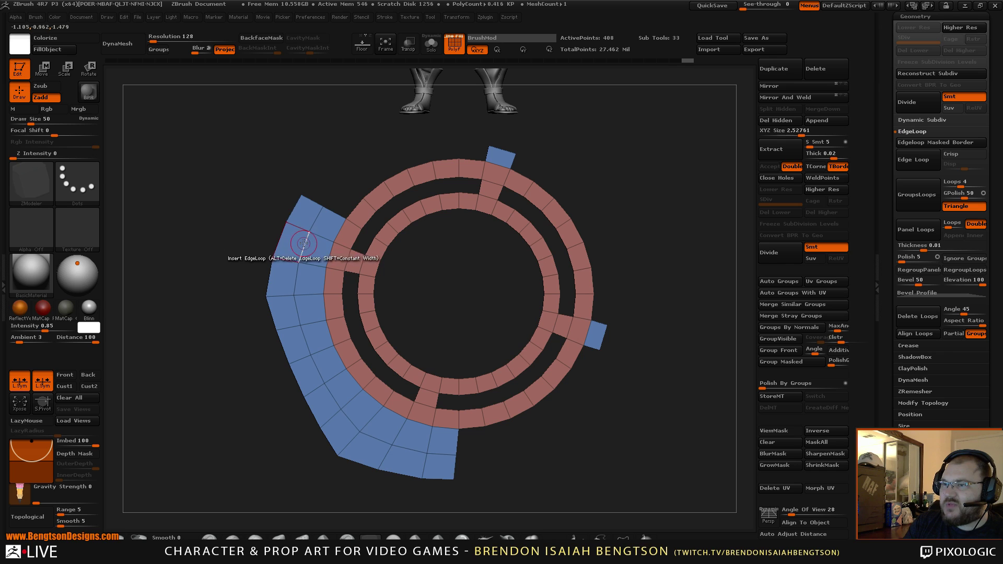
Split the middle-loop points near the upper and lower ends of the flared section into small round polygons.
{"action": "left_click_drag", "start_coordinate": [350, 153], "coordinate": [346, 152]}
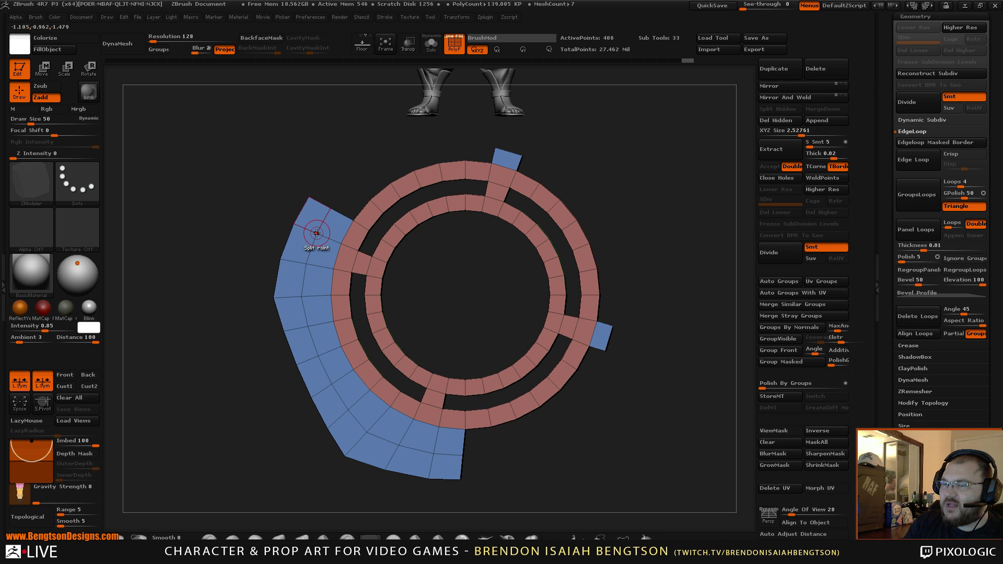
{"action": "left_click_drag", "start_coordinate": [350, 153], "coordinate": [420, 142]}
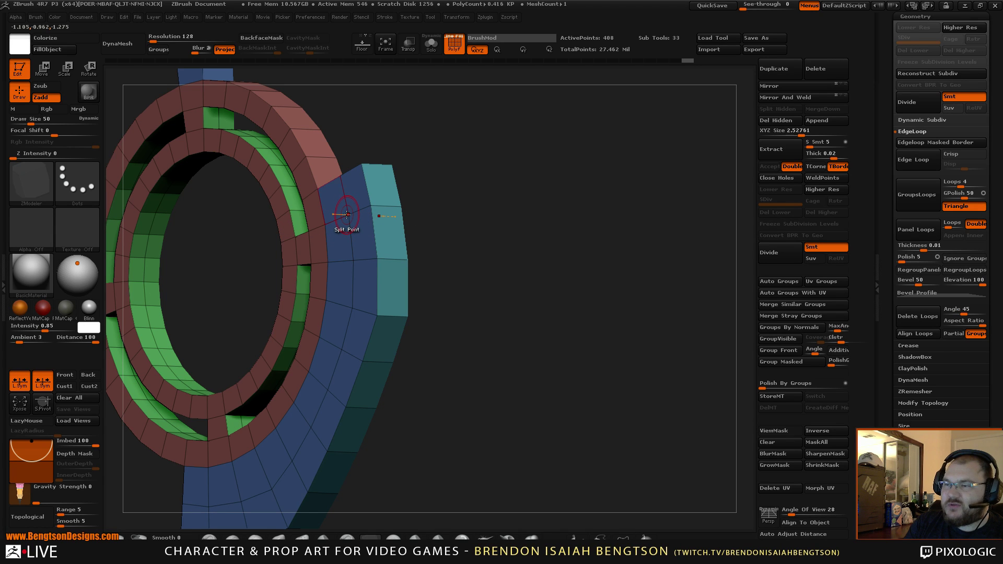
{"action": "left_click_drag", "start_coordinate": [346, 214], "coordinate": [327, 205]}
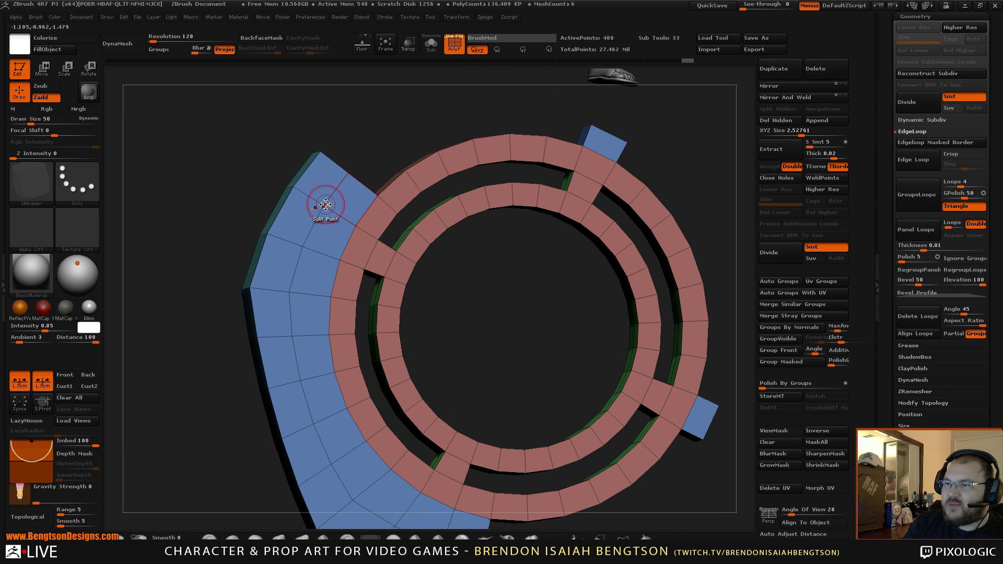
{"action": "key", "text": "space"}
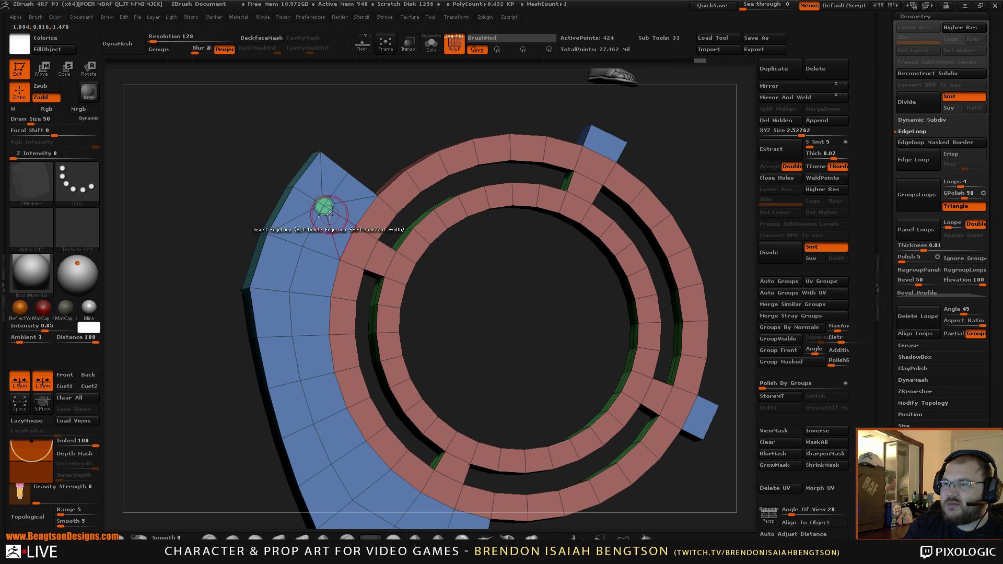
{"action": "left_click_drag", "start_coordinate": [230, 425], "coordinate": [253, 440], "text": "alt"}
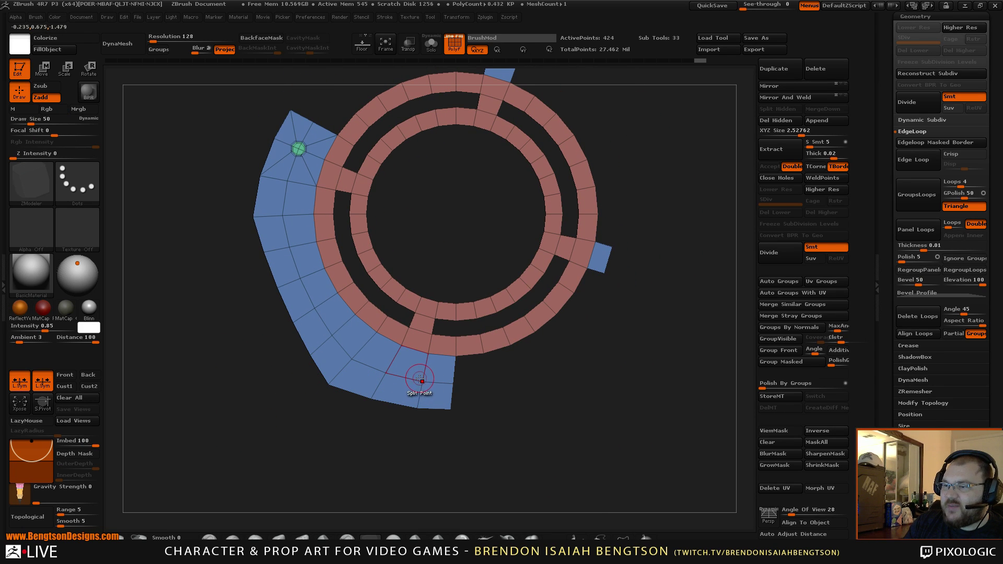
{"action": "left_click_drag", "start_coordinate": [481, 412], "coordinate": [380, 330]}
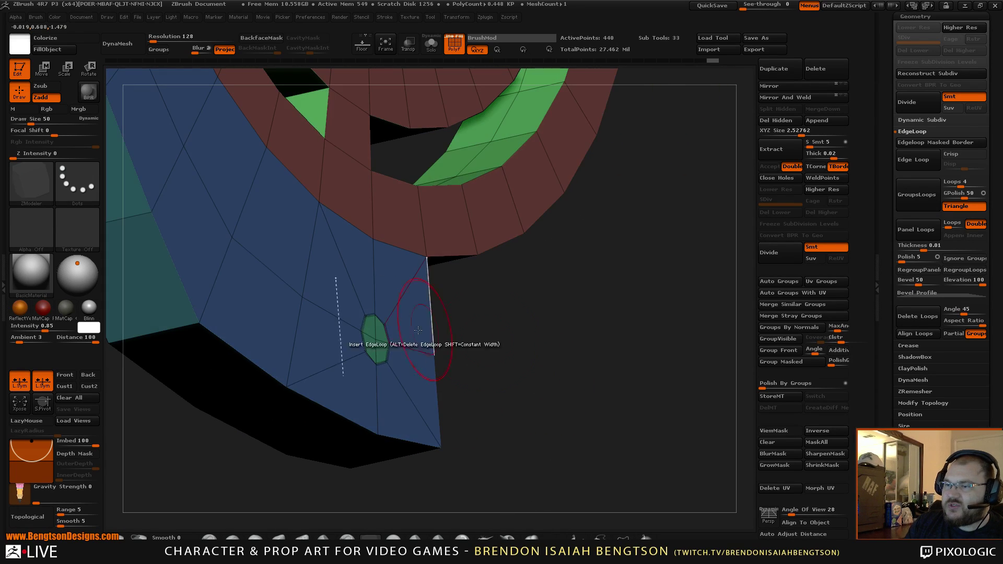
Cut the small round polygons through as holes in the flared section and turn off the PolyFrame display.
{"action": "key", "text": "space"}
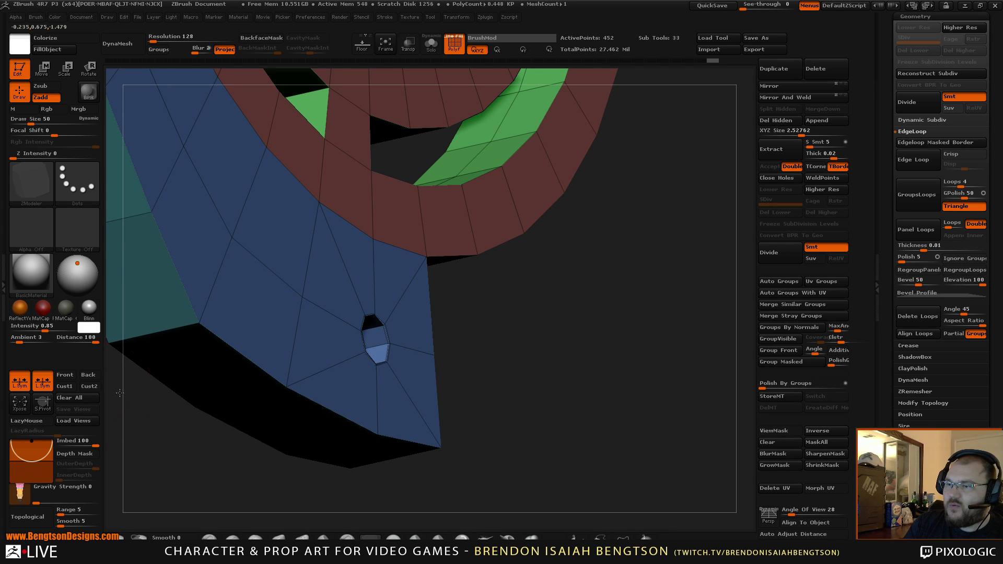
{"action": "mouse_move", "coordinate": [543, 376]}
{"action": "left_mouse_down"}
{"action": "mouse_move", "coordinate": [506, 430]}
{"action": "mouse_move", "coordinate": [518, 318]}
{"action": "mouse_move", "coordinate": [532, 435]}
{"action": "mouse_move", "coordinate": [571, 420]}
{"action": "mouse_move", "coordinate": [531, 416]}
{"action": "mouse_move", "coordinate": [545, 391]}
{"action": "mouse_move", "coordinate": [544, 413]}
{"action": "mouse_move", "coordinate": [512, 410]}
{"action": "mouse_move", "coordinate": [579, 405]}
{"action": "mouse_move", "coordinate": [531, 416]}
{"action": "mouse_move", "coordinate": [553, 340]}
{"action": "mouse_move", "coordinate": [564, 351]}
{"action": "mouse_move", "coordinate": [566, 331]}
{"action": "left_mouse_up"}
{"action": "key", "text": "shift+f"}
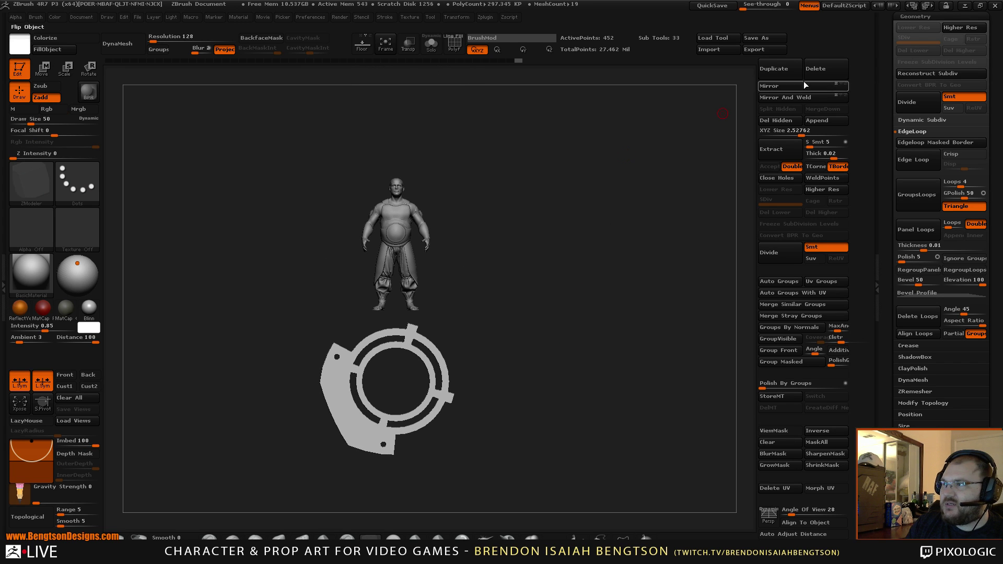
Compare the previews and mesh details of the PM3D_Cylinder3D1 and PM3D_Cylinder3D ring subtools.
{"action": "scroll", "coordinate": [935, 157], "scroll_direction": "up", "scroll_amount": 5}
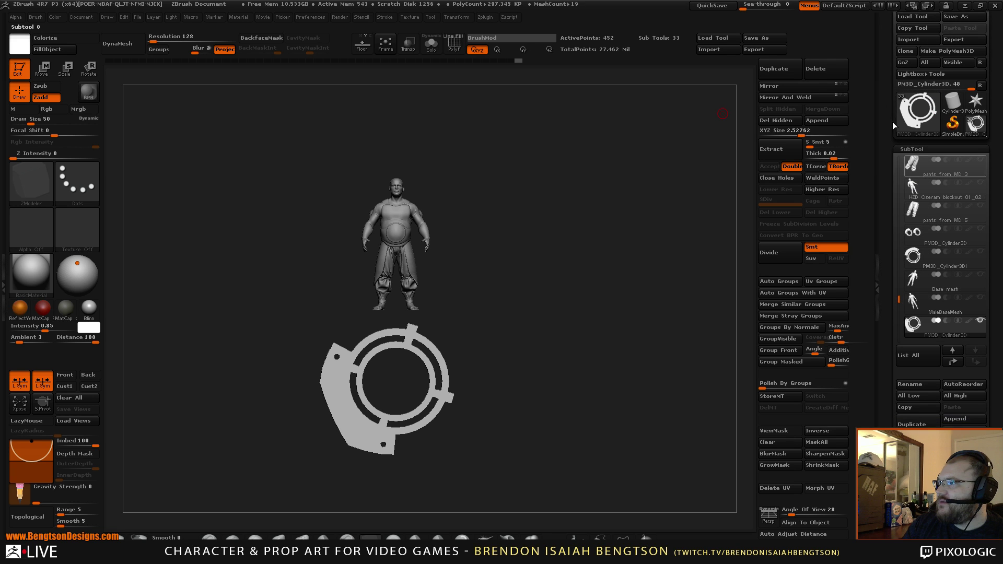
{"action": "scroll", "coordinate": [893, 125], "scroll_direction": "down", "scroll_amount": 1}
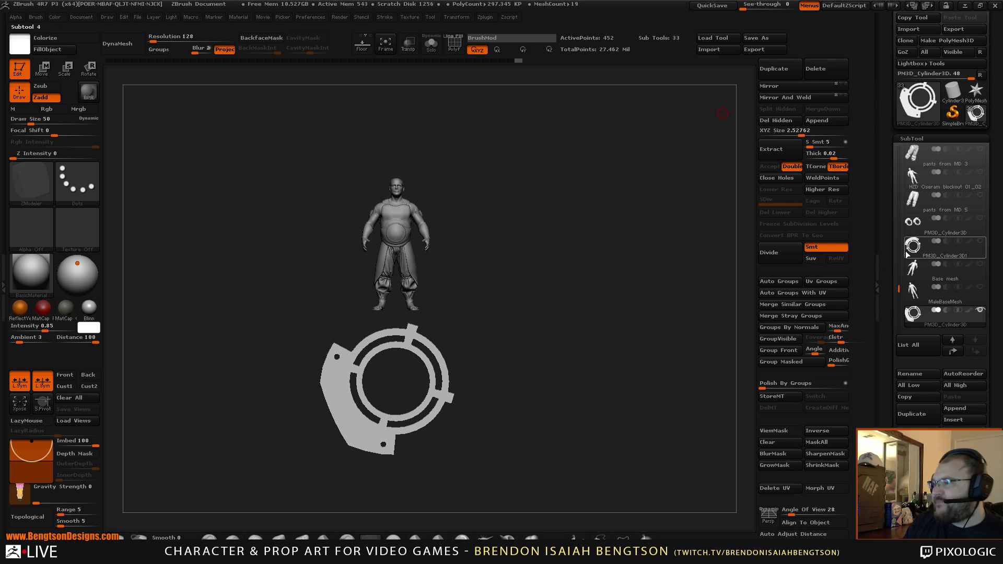
{"action": "mouse_move", "coordinate": [913, 248]}
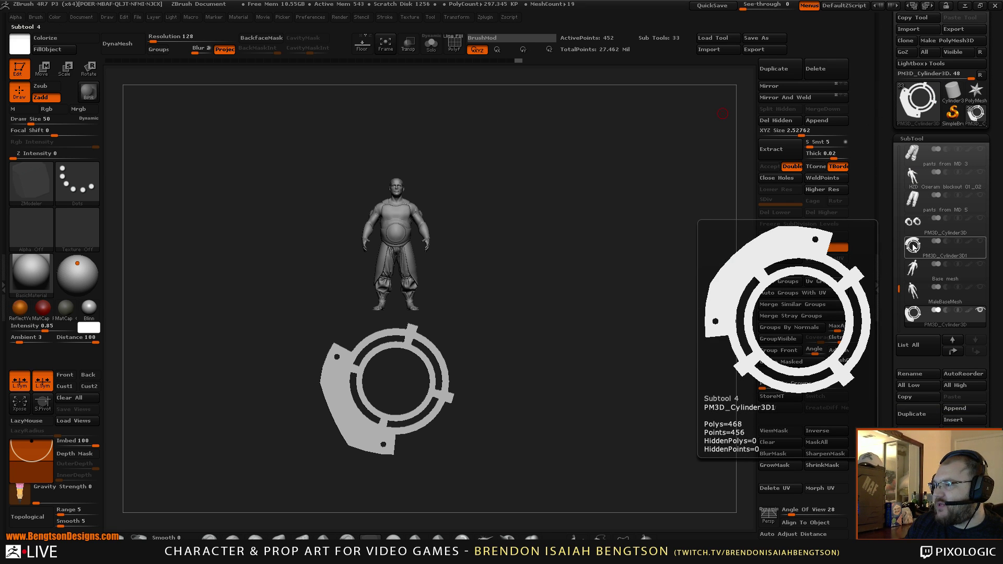
{"action": "mouse_move", "coordinate": [915, 314]}
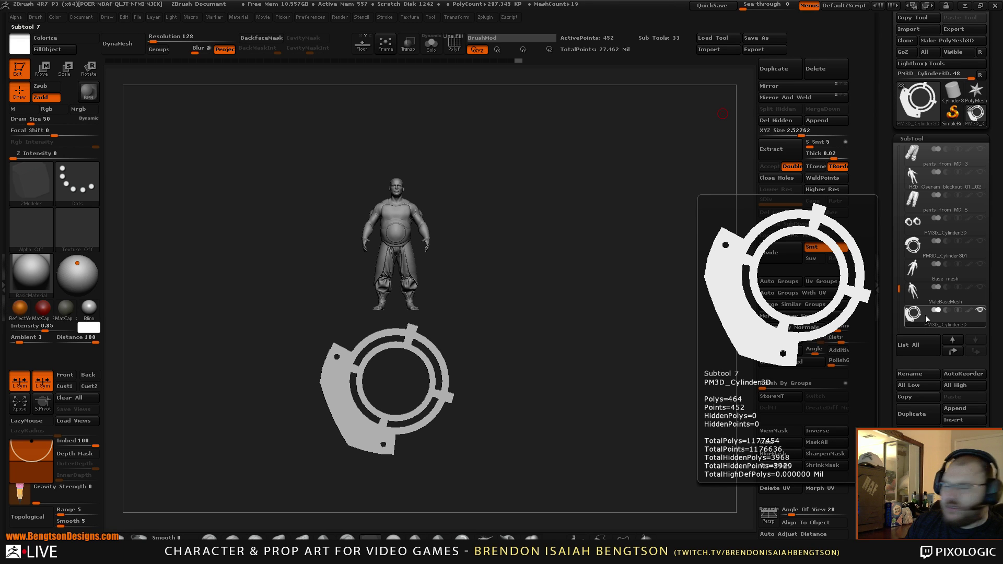
{"action": "left_click", "coordinate": [920, 308]}
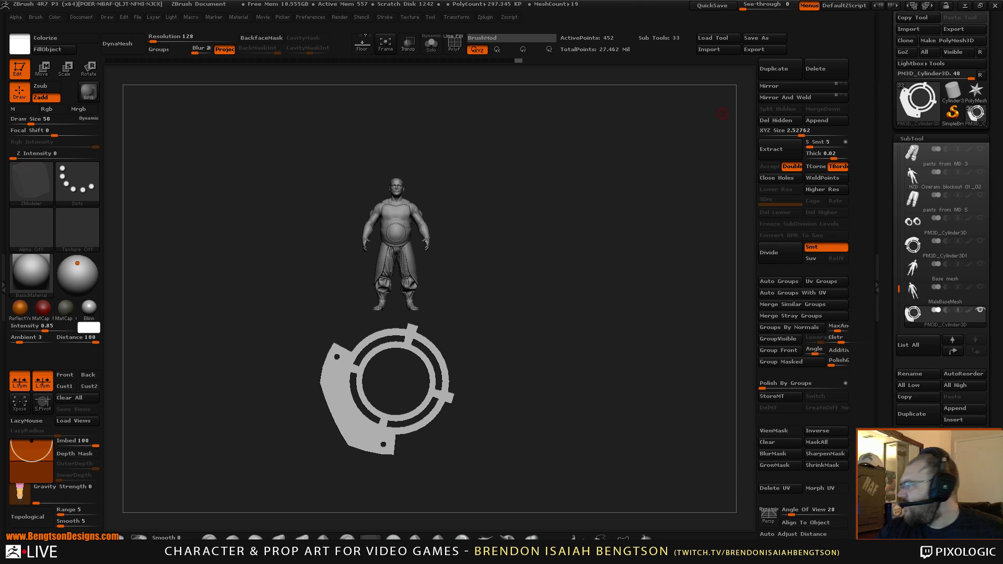
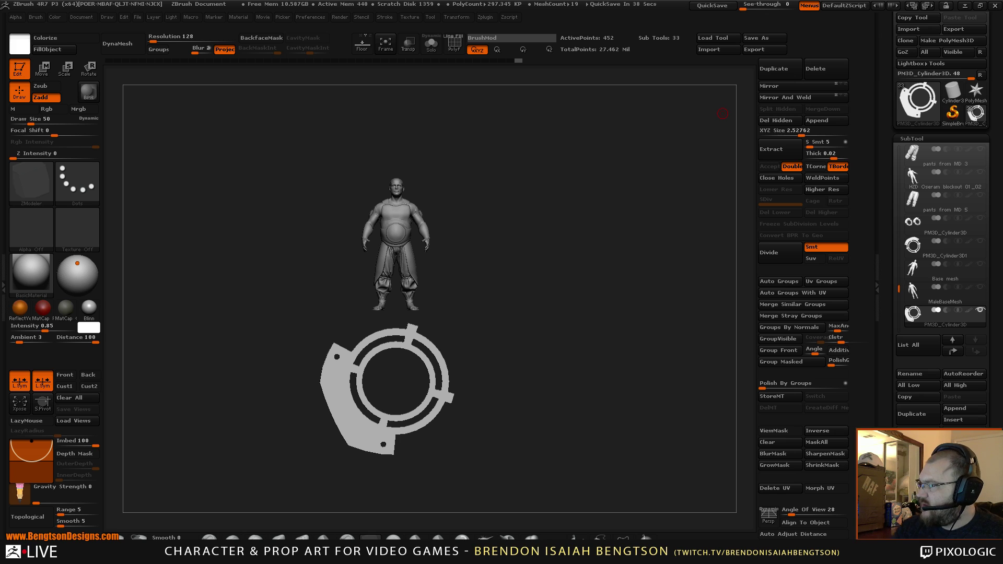
{"action": "left_click_drag", "start_coordinate": [1002, 215], "coordinate": [520, 95]}
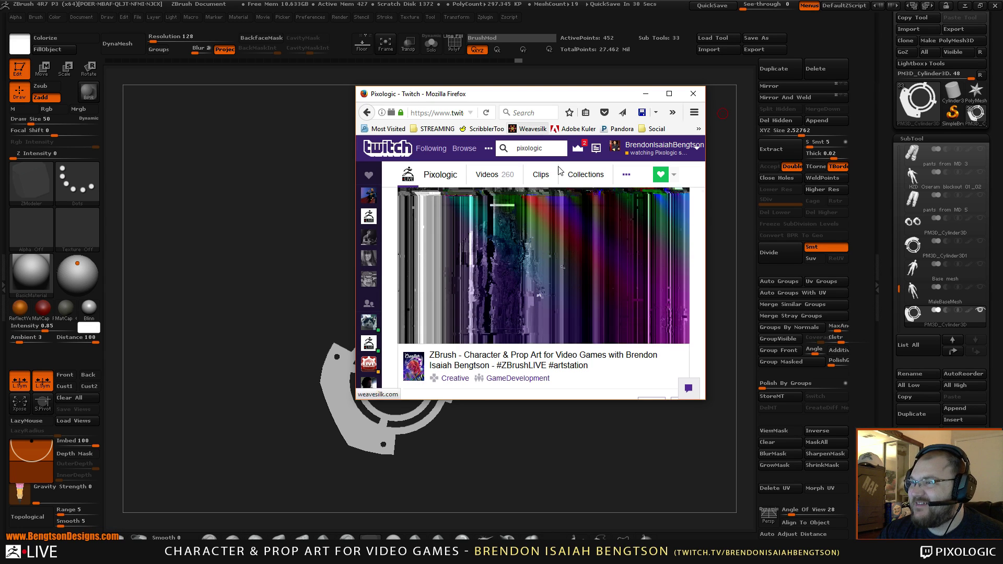
{"action": "left_click_drag", "start_coordinate": [524, 99], "coordinate": [1002, 99]}
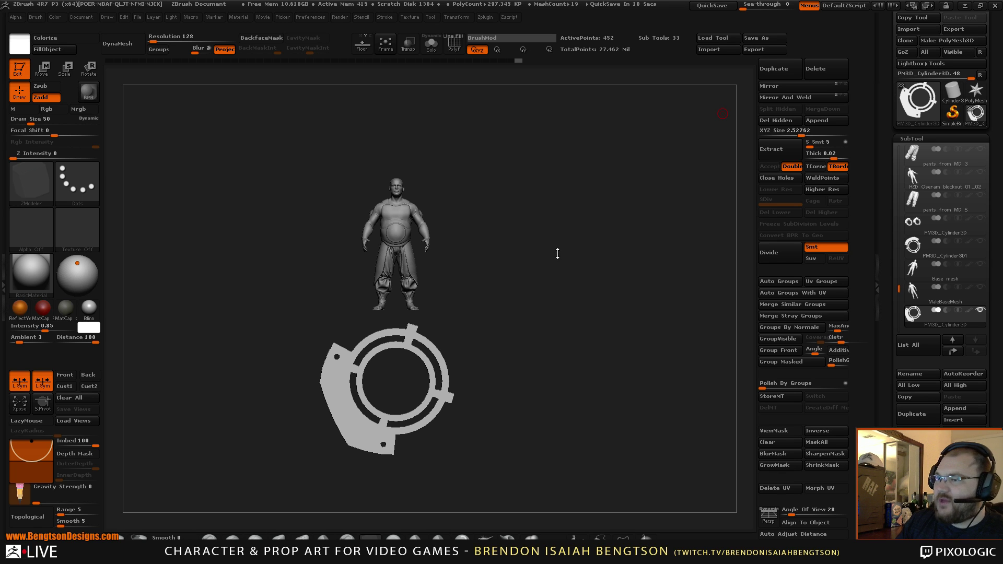
Duplicate the spoked ring subtool and find the copy and the original in the subtool list.
{"action": "key", "text": "alt"}
{"action": "left_click_drag", "start_coordinate": [532, 325], "coordinate": [374, 336]}
{"action": "left_click_drag", "start_coordinate": [508, 269], "coordinate": [382, 357]}
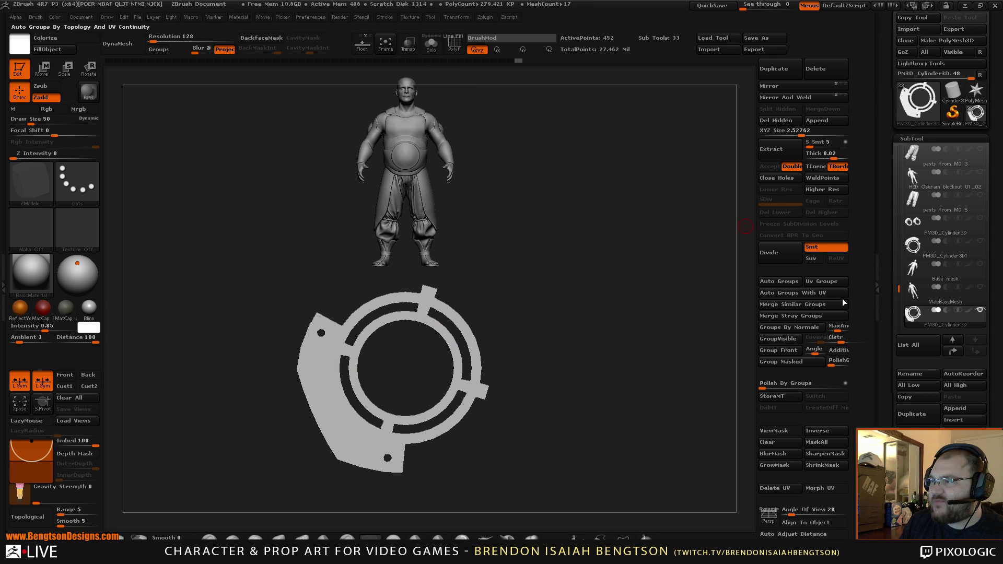
{"action": "key", "text": "ctrl+shift+d"}
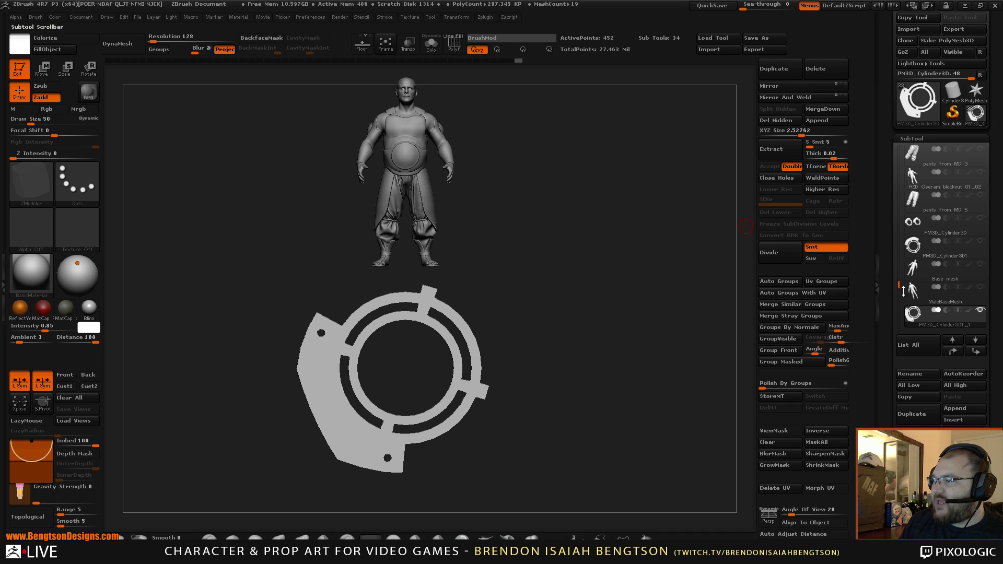
{"action": "scroll", "coordinate": [899, 288], "scroll_direction": "down", "scroll_amount": 1}
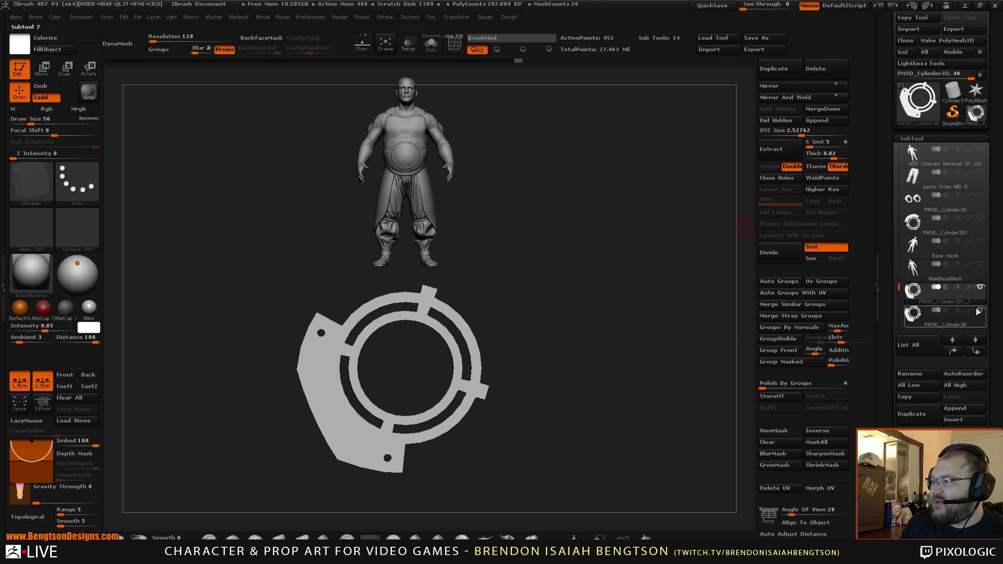
{"action": "mouse_move", "coordinate": [952, 306]}
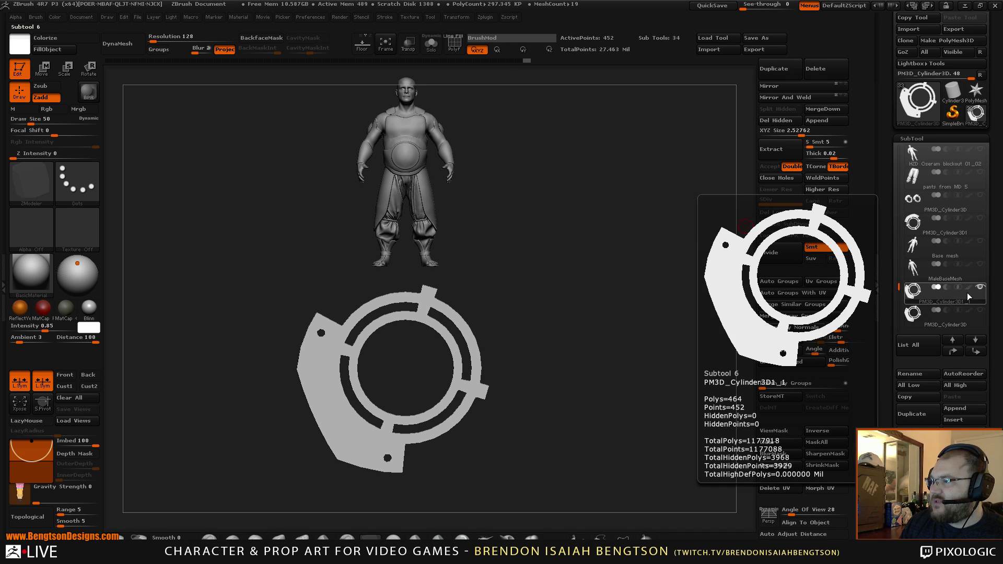
Make PM3D_Cylinder3D the active subtool and move it up the subtool list, above the blockout character.
{"action": "left_click", "coordinate": [981, 314]}
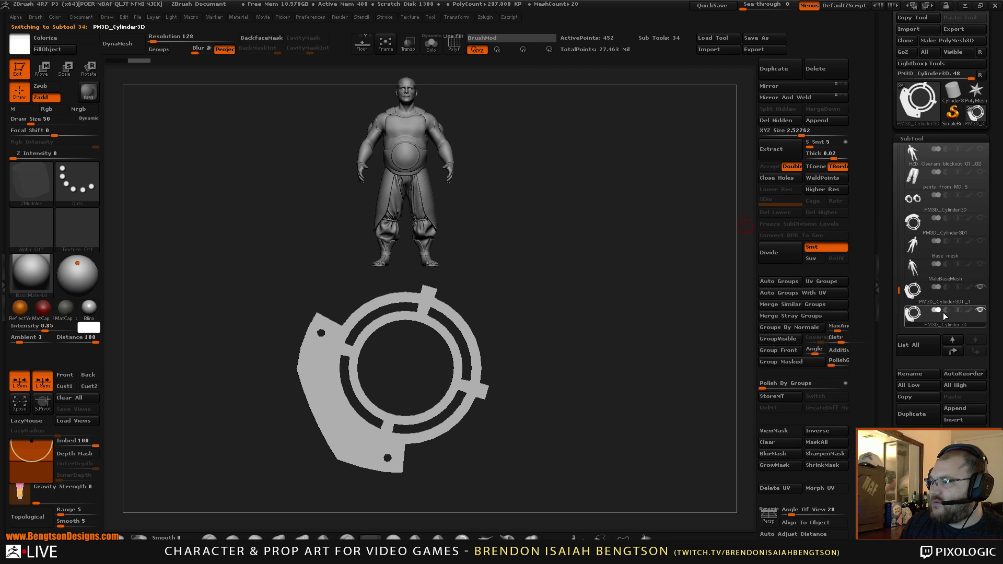
{"action": "left_click", "coordinate": [952, 351]}
{"action": "left_click", "coordinate": [953, 351]}
Shrink the active ring prop to an XYZ Size of about 0.29.
{"action": "left_click_drag", "start_coordinate": [645, 320], "coordinate": [625, 319]}
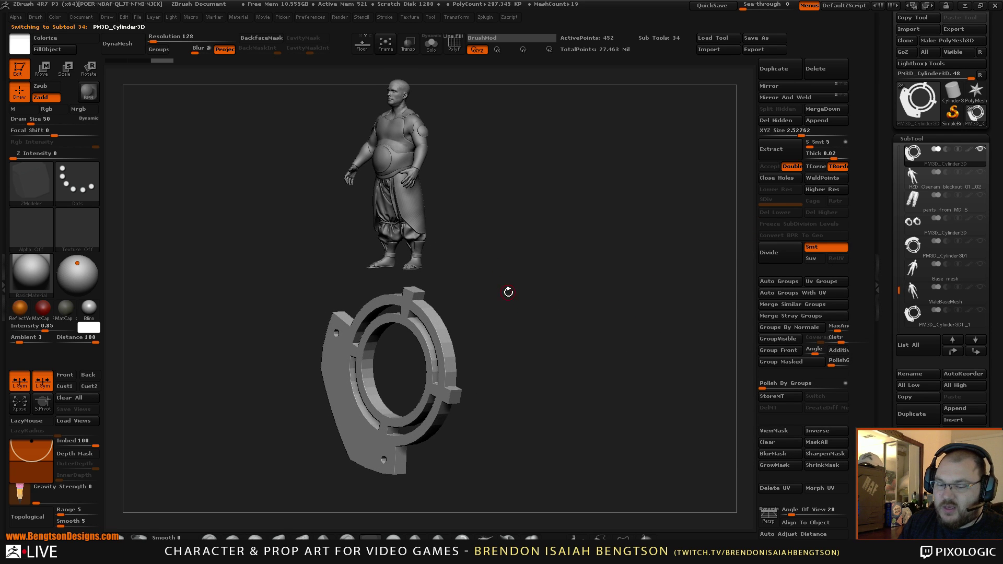
{"action": "left_click_drag", "start_coordinate": [602, 285], "coordinate": [622, 279], "text": "shift"}
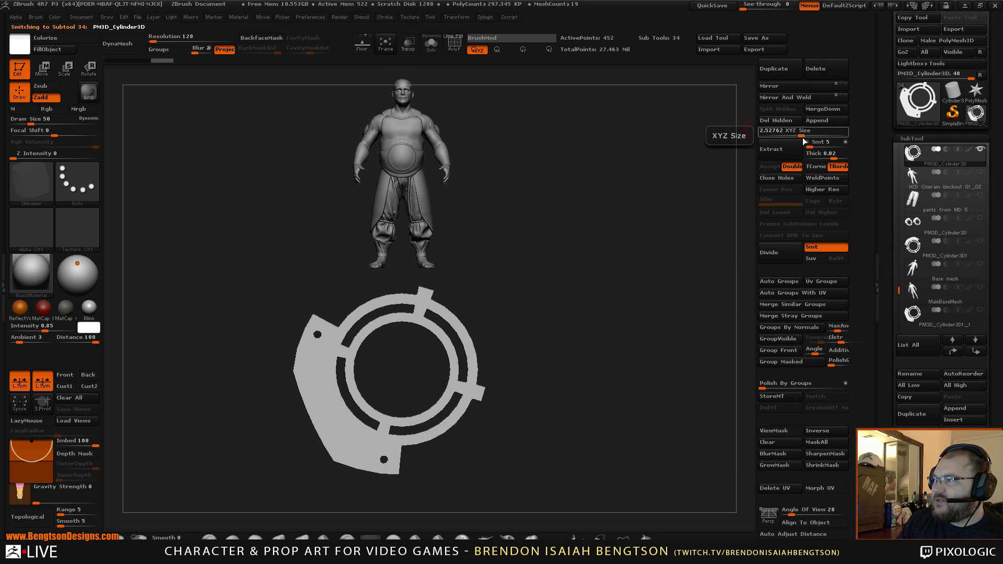
{"action": "left_click_drag", "start_coordinate": [805, 134], "coordinate": [788, 134]}
Move the small ring prop up to the character's torso and forward in side view to sit in front of the chest.
{"action": "key", "text": "w"}
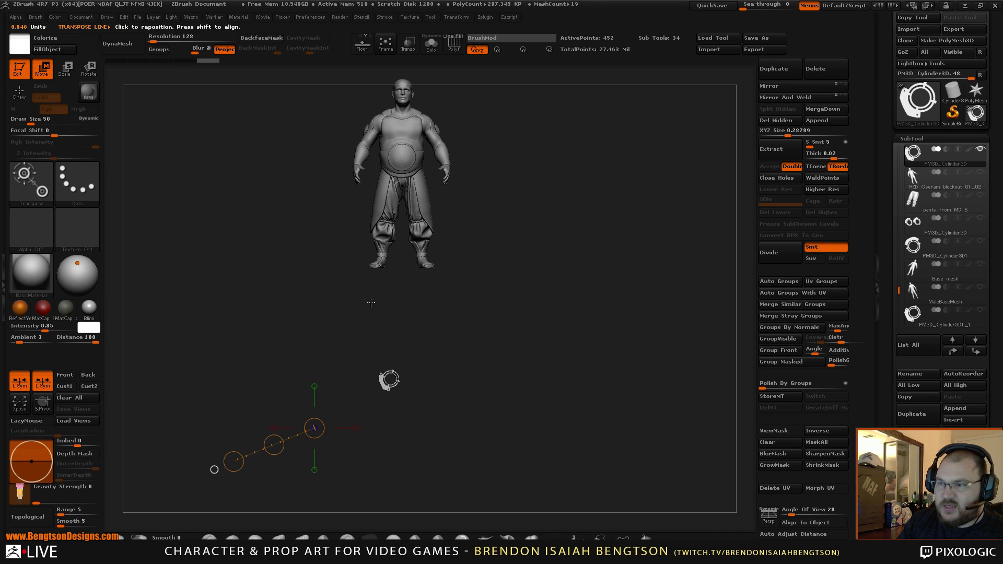
{"action": "left_click_drag", "start_coordinate": [387, 386], "coordinate": [382, 313]}
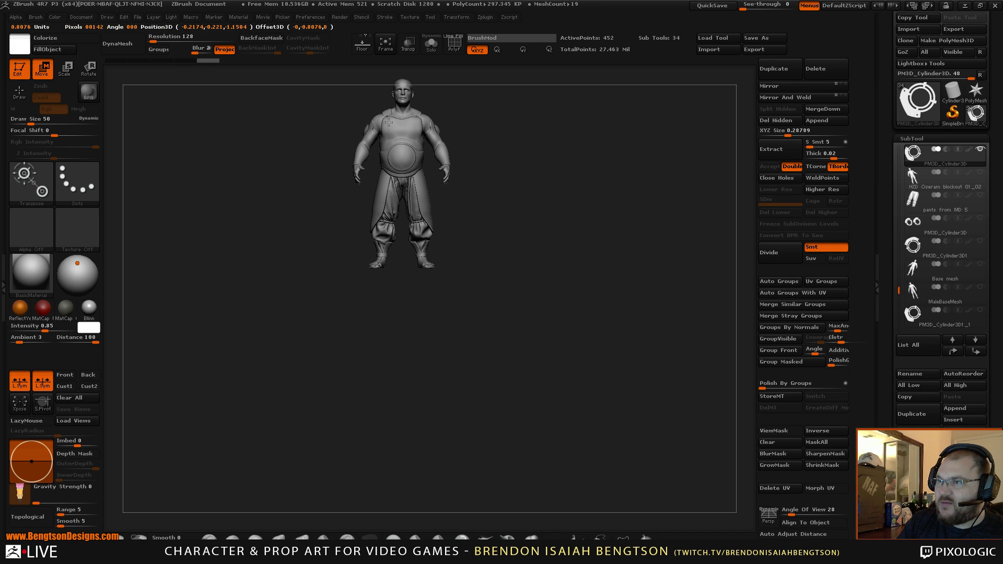
{"action": "mouse_move", "coordinate": [491, 187]}
{"action": "left_mouse_down", "text": "shift"}
{"action": "mouse_move", "coordinate": [575, 188]}
{"action": "mouse_move", "coordinate": [574, 313]}
{"action": "left_mouse_up", "text": "shift"}
{"action": "left_click_drag", "start_coordinate": [387, 230], "coordinate": [464, 199]}
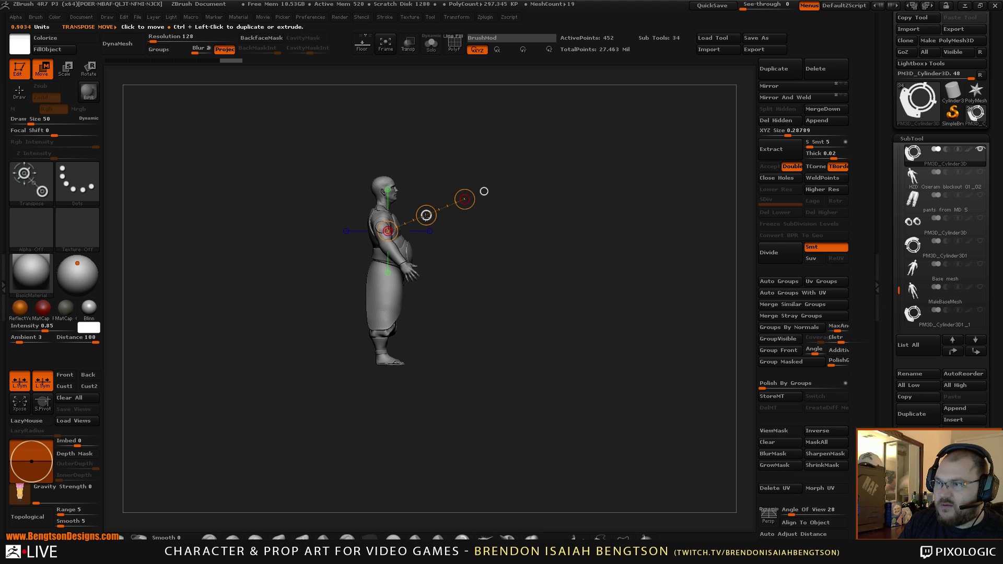
{"action": "left_click_drag", "start_coordinate": [426, 215], "coordinate": [577, 165]}
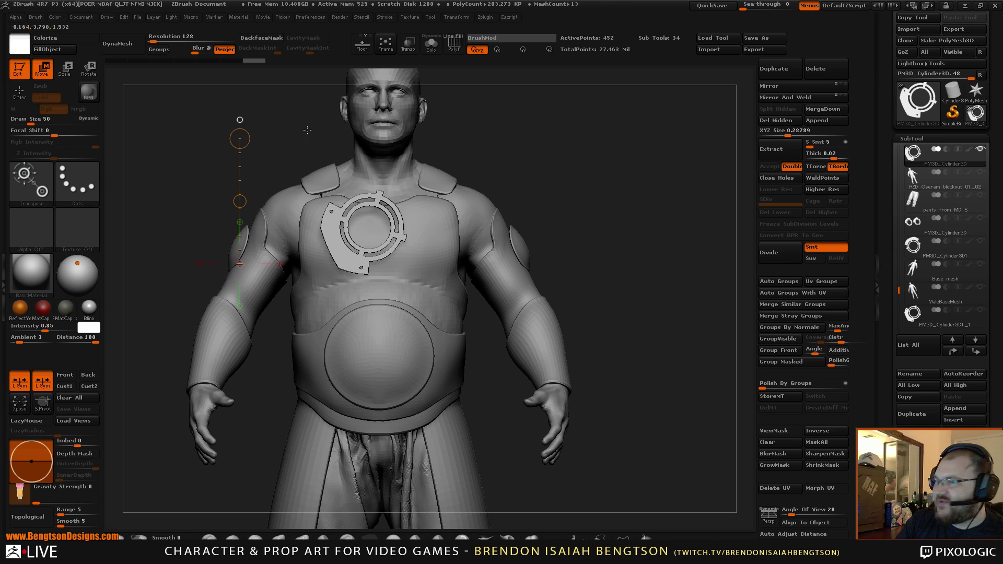
Scale the small ring prop on the chest down to an XYZ Size of about 0.14.
{"action": "left_click_drag", "start_coordinate": [328, 235], "coordinate": [328, 204]}
{"action": "key", "text": "e"}
{"action": "left_click_drag", "start_coordinate": [522, 167], "coordinate": [522, 199]}
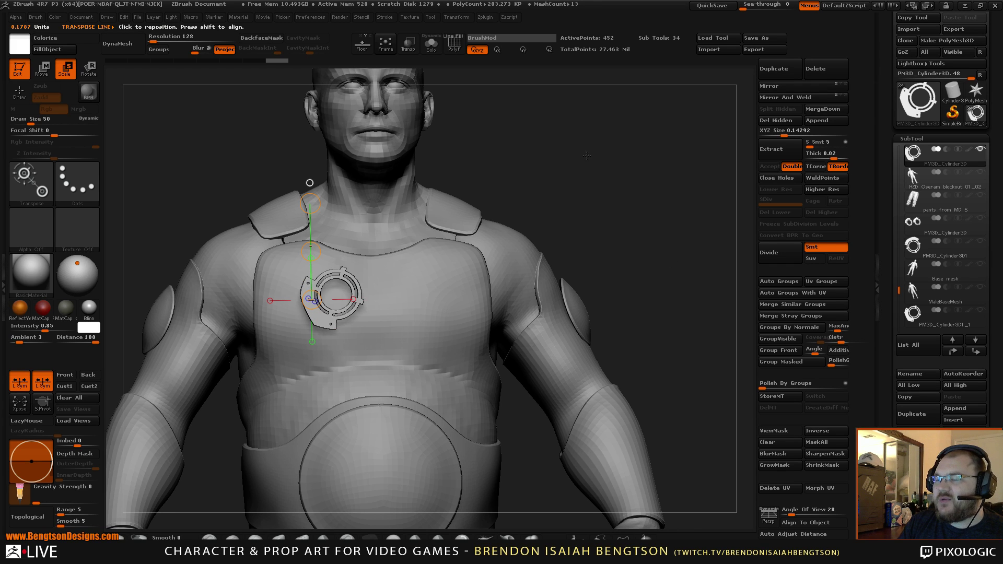
{"action": "left_click_drag", "start_coordinate": [586, 156], "coordinate": [338, 291]}
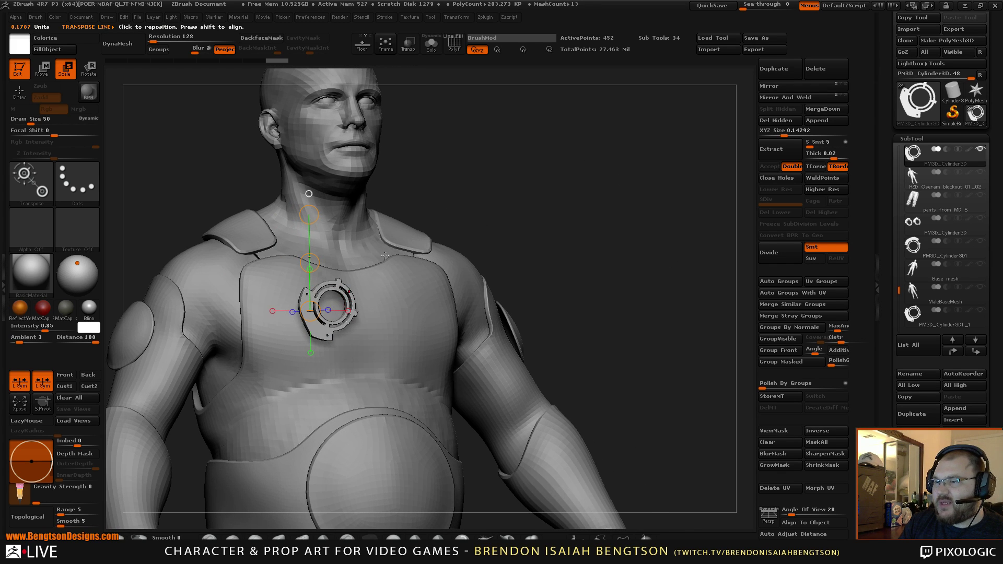
{"action": "mouse_move", "coordinate": [385, 256]}
{"action": "left_mouse_down"}
{"action": "mouse_move", "coordinate": [571, 197]}
{"action": "mouse_move", "coordinate": [512, 196]}
{"action": "left_mouse_up"}
Rotate the ring prop in side view to follow the chest's slope and move it against the chest armour.
{"action": "key", "text": "q"}
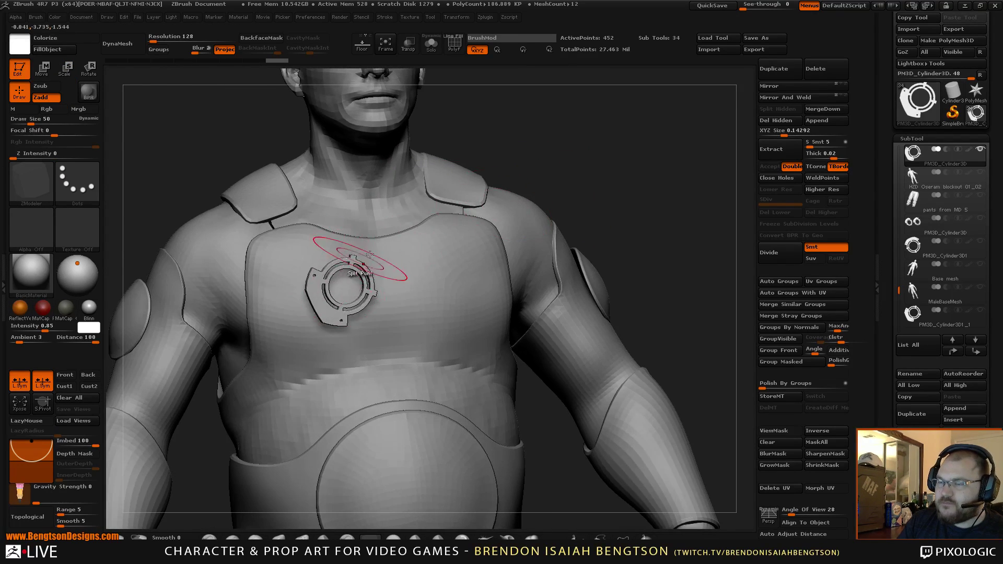
{"action": "left_click_drag", "start_coordinate": [369, 255], "coordinate": [418, 249]}
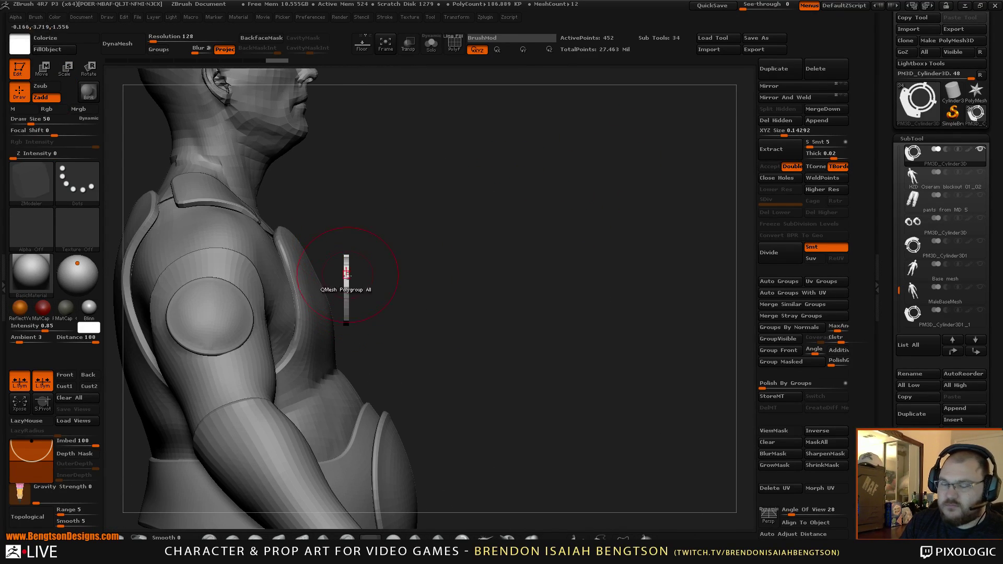
{"action": "key", "text": "r"}
{"action": "mouse_move", "coordinate": [347, 179]}
{"action": "left_mouse_down"}
{"action": "mouse_move", "coordinate": [360, 230]}
{"action": "mouse_move", "coordinate": [351, 225]}
{"action": "mouse_move", "coordinate": [337, 265]}
{"action": "mouse_move", "coordinate": [358, 225]}
{"action": "mouse_move", "coordinate": [359, 320]}
{"action": "left_mouse_up"}
{"action": "key", "text": "w"}
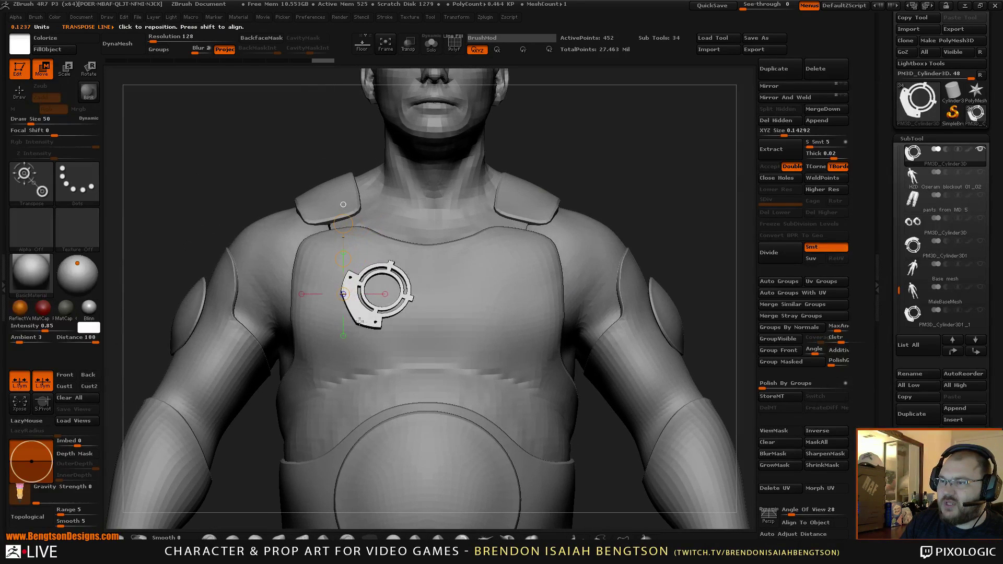
{"action": "left_click_drag", "start_coordinate": [653, 136], "coordinate": [625, 102]}
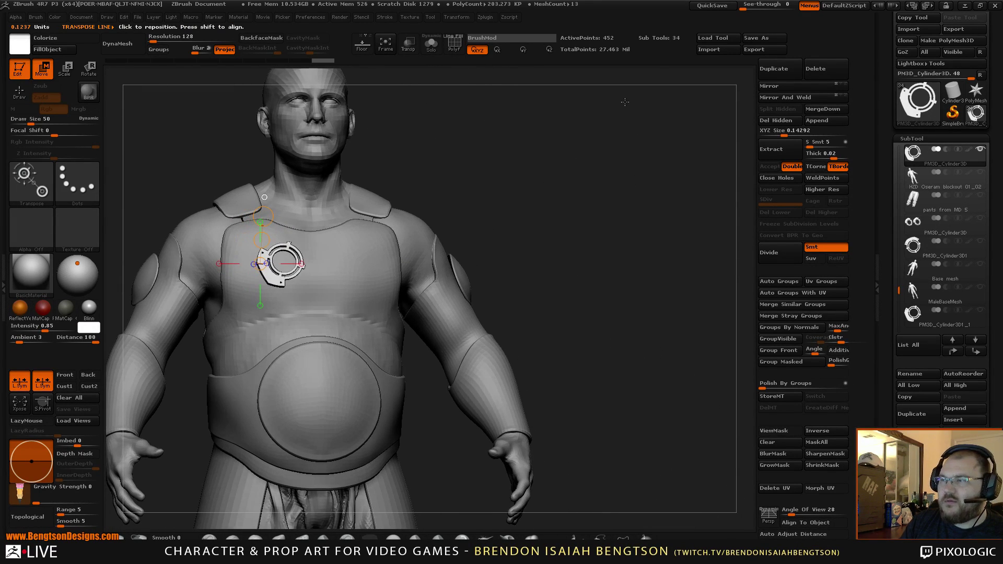
Examine the reference painting behind the model by briefly making the window see-through.
{"action": "left_click_drag", "start_coordinate": [743, 6], "coordinate": [764, 8]}
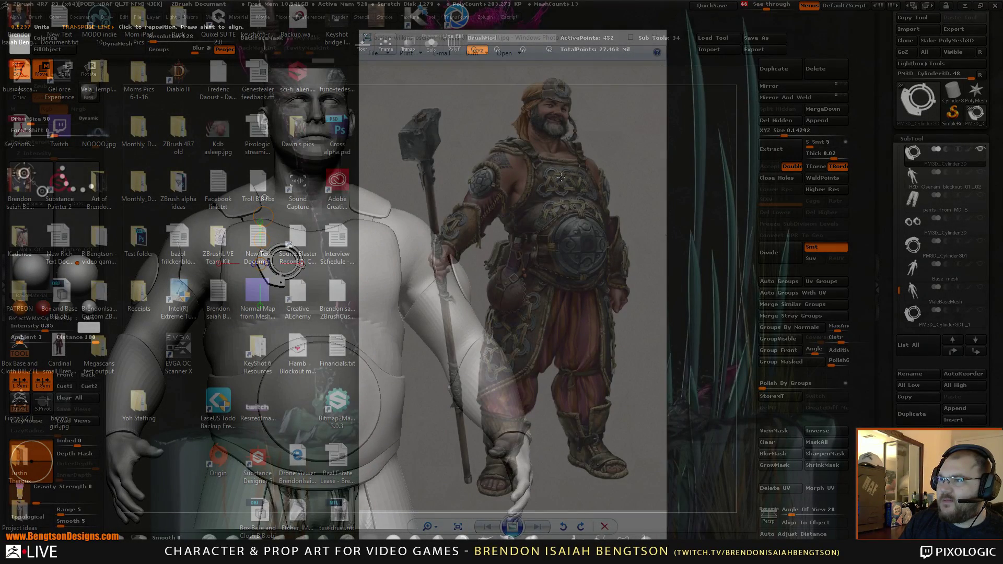
{"action": "left_click", "coordinate": [762, 15]}
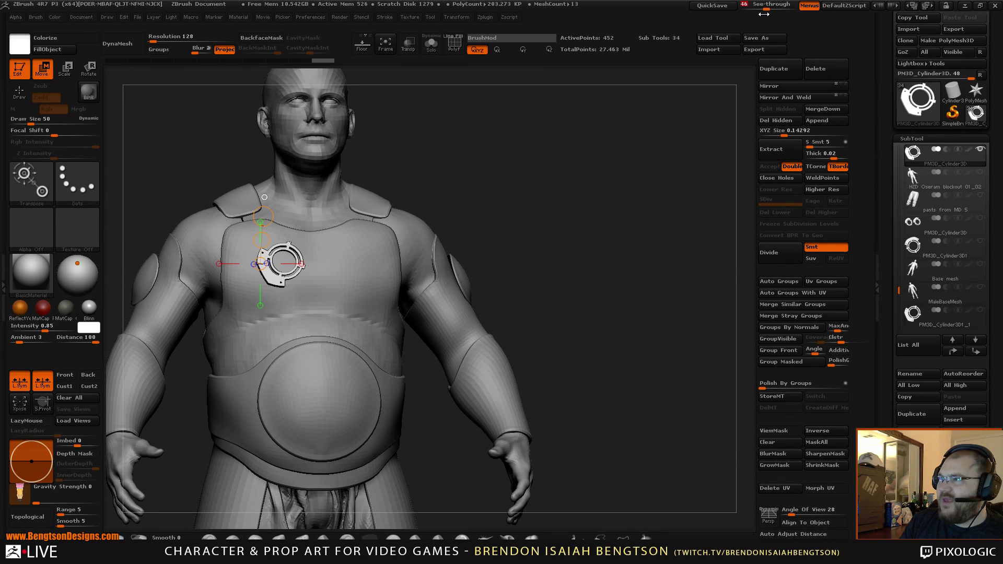
{"action": "left_click", "coordinate": [765, 8]}
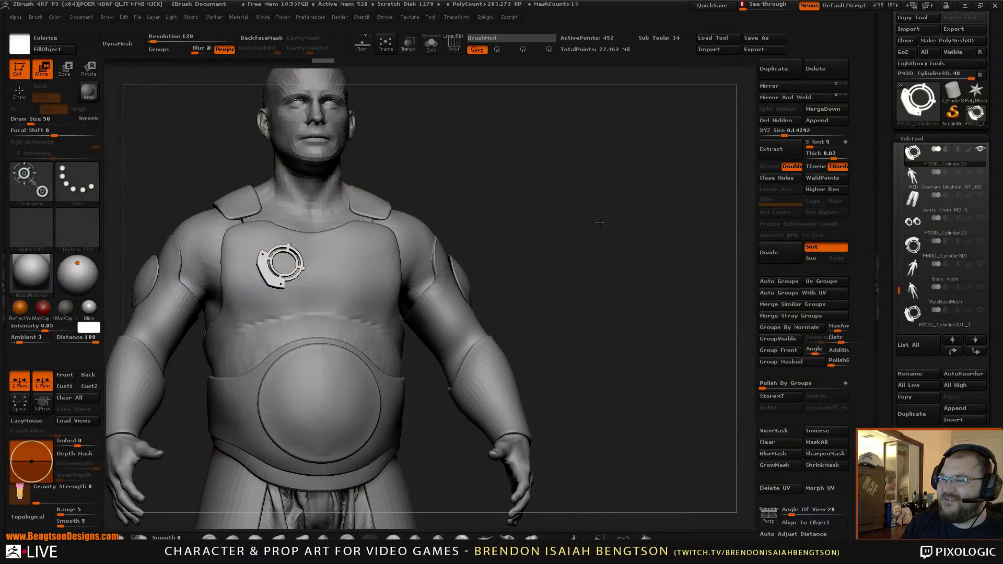
Shrink the ring prop further to an XYZ Size of about 0.115 and return to drawing mode.
{"action": "left_click_drag", "start_coordinate": [600, 222], "coordinate": [674, 157], "text": "alt"}
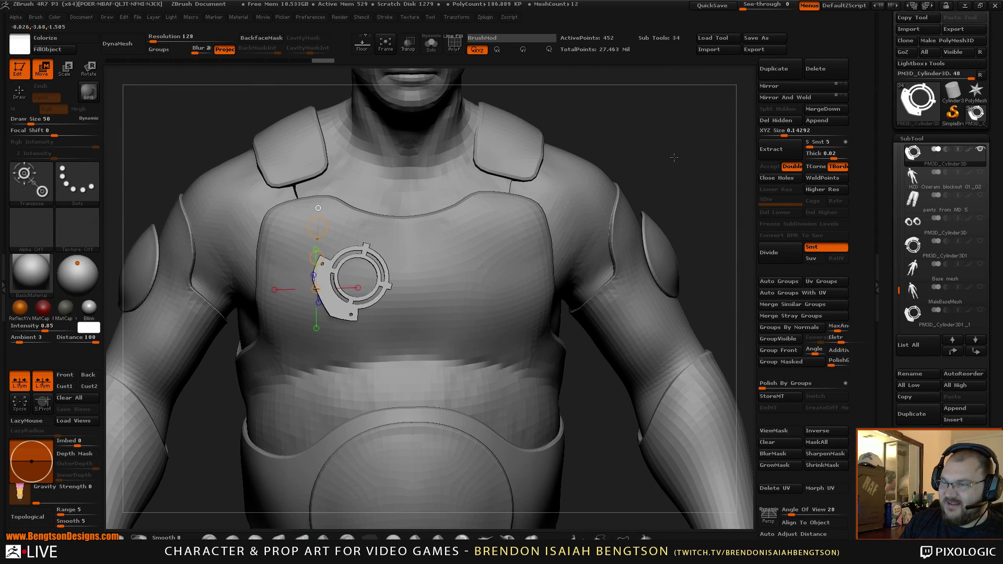
{"action": "key", "text": "e"}
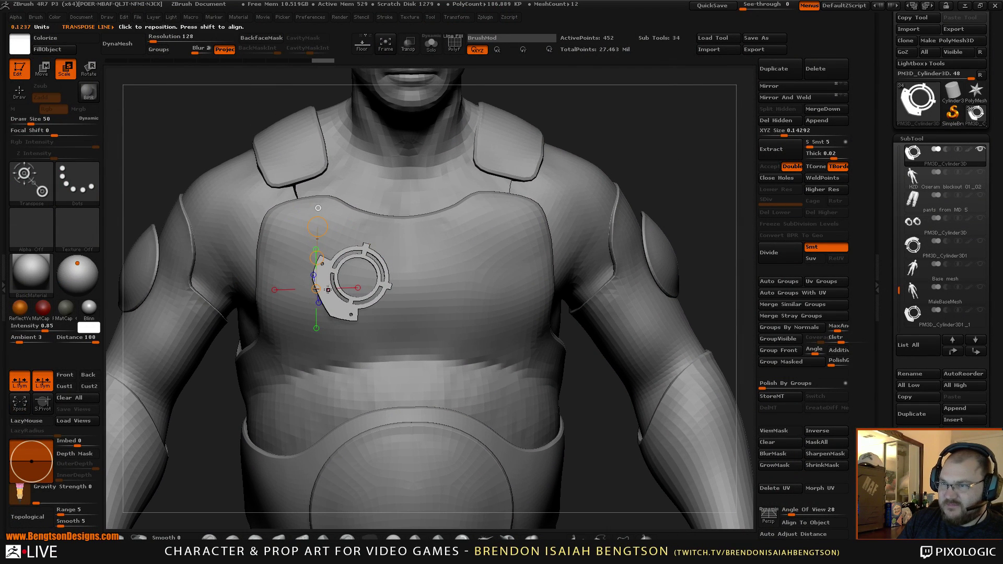
{"action": "left_click_drag", "start_coordinate": [317, 257], "coordinate": [339, 288], "text": "alt"}
{"action": "left_click_drag", "start_coordinate": [366, 232], "coordinate": [360, 241]}
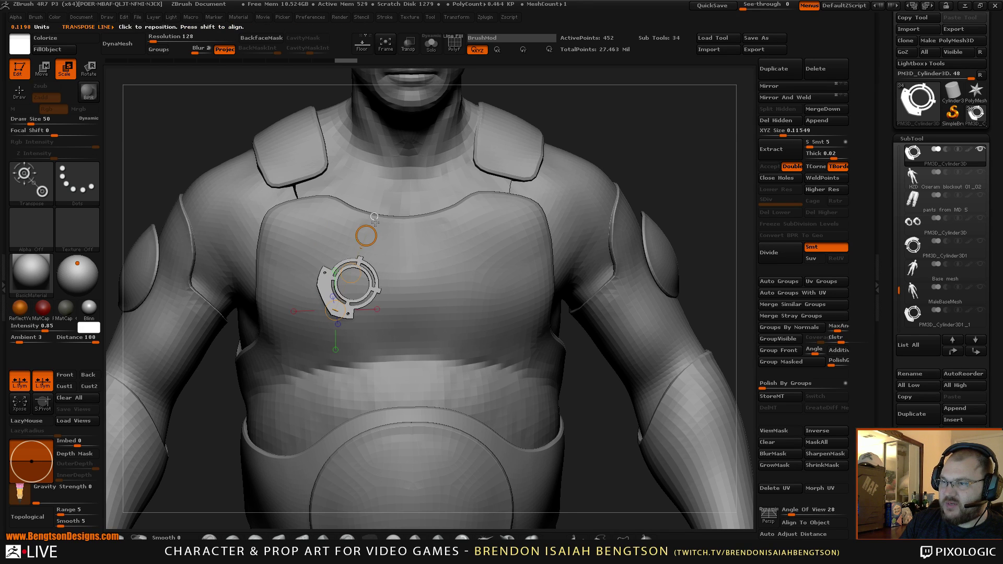
{"action": "mouse_move", "coordinate": [664, 156]}
{"action": "left_mouse_down", "text": "alt"}
{"action": "mouse_move", "coordinate": [610, 231]}
{"action": "mouse_move", "coordinate": [590, 233]}
{"action": "mouse_move", "coordinate": [616, 235]}
{"action": "mouse_move", "coordinate": [626, 251]}
{"action": "mouse_move", "coordinate": [633, 321]}
{"action": "left_mouse_up", "text": "alt"}
{"action": "key", "text": "q"}
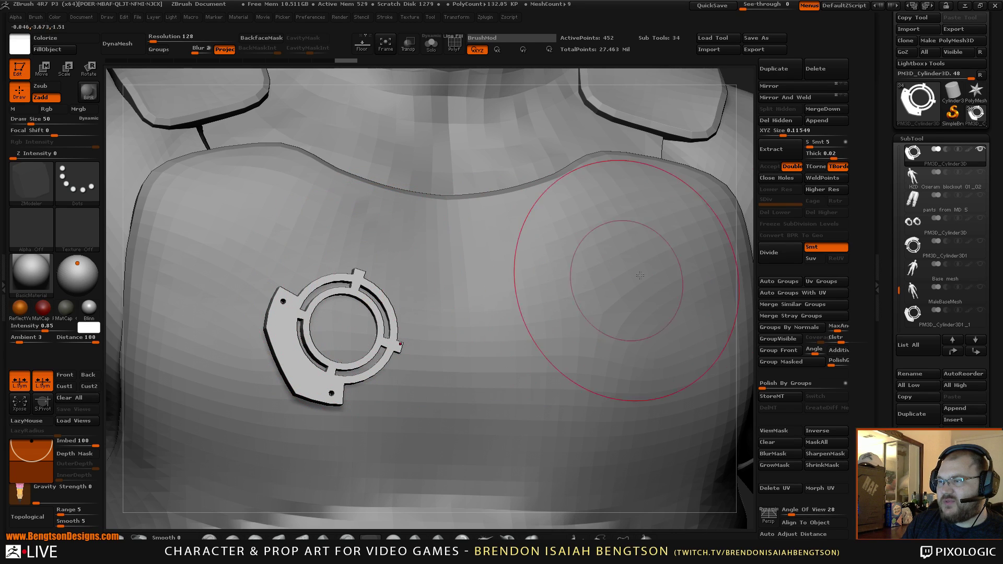
Make the chest plate subtool, Extract1, the active subtool.
{"action": "mouse_move", "coordinate": [746, 175]}
{"action": "left_mouse_down"}
{"action": "mouse_move", "coordinate": [682, 175]}
{"action": "mouse_move", "coordinate": [669, 163]}
{"action": "mouse_move", "coordinate": [638, 190]}
{"action": "mouse_move", "coordinate": [660, 213]}
{"action": "mouse_move", "coordinate": [660, 188]}
{"action": "mouse_move", "coordinate": [672, 236]}
{"action": "mouse_move", "coordinate": [664, 223]}
{"action": "mouse_move", "coordinate": [668, 216]}
{"action": "mouse_move", "coordinate": [681, 238]}
{"action": "left_mouse_up"}
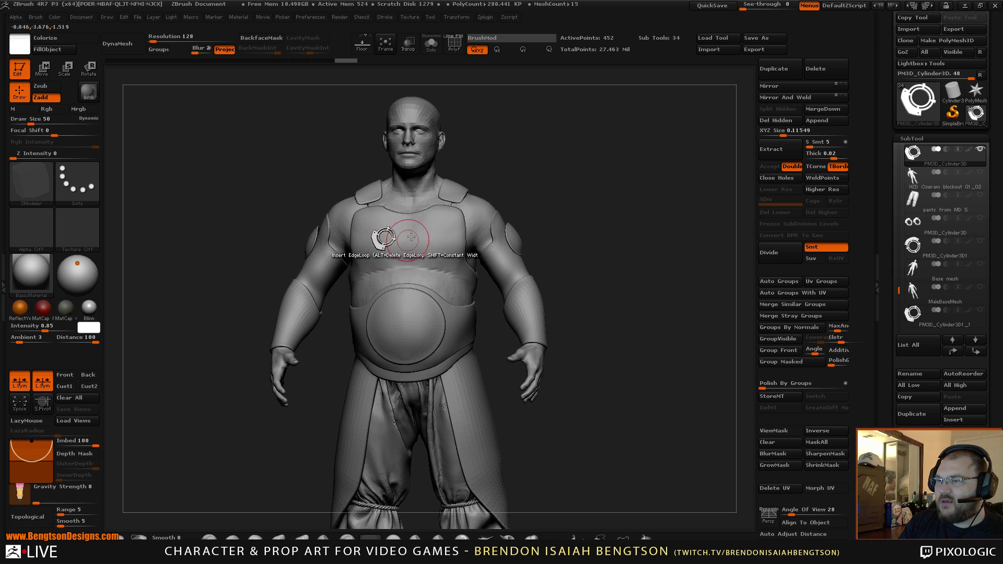
{"action": "left_click_drag", "start_coordinate": [575, 205], "coordinate": [476, 237]}
{"action": "left_click", "coordinate": [472, 264], "text": "alt"}
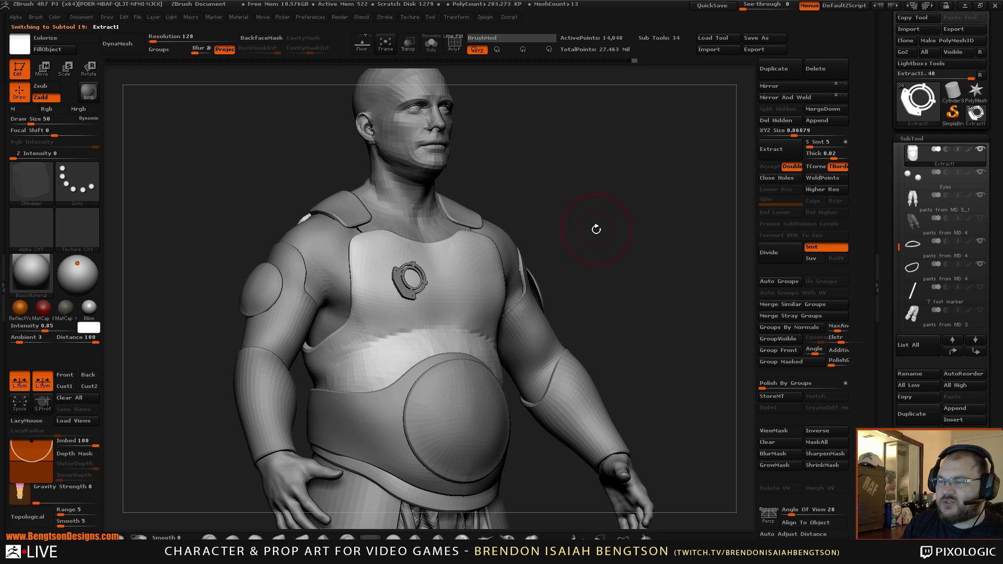
{"action": "left_click_drag", "start_coordinate": [596, 229], "coordinate": [624, 203]}
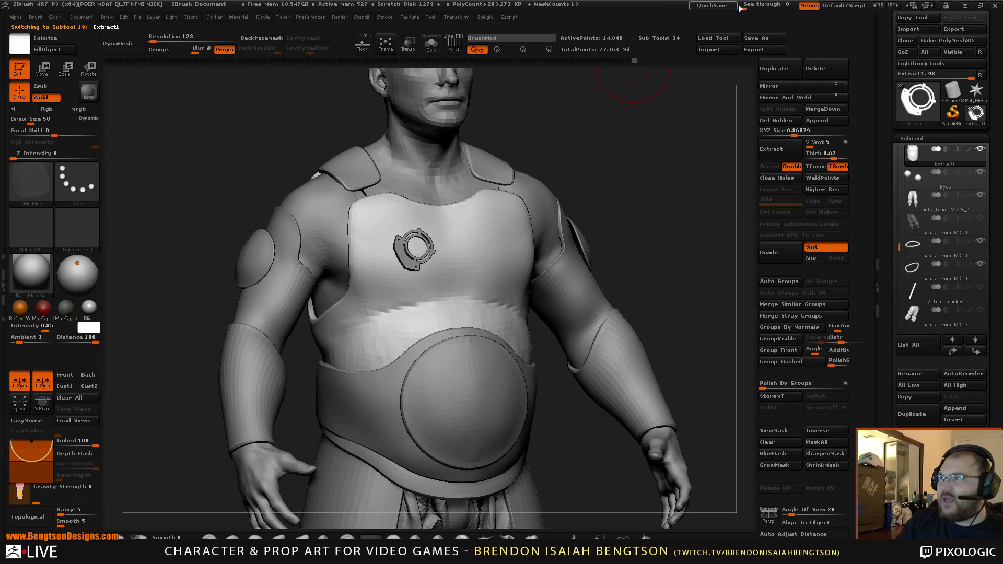
Compare the chest armour and the ring prop's placement with the reference painting, using window transparency.
{"action": "left_click_drag", "start_coordinate": [739, 8], "coordinate": [776, 15]}
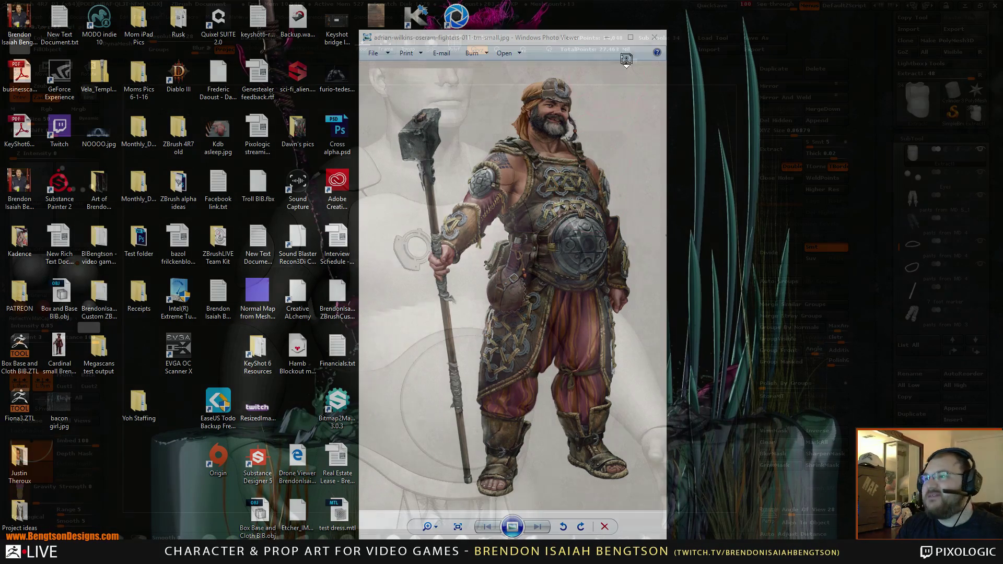
{"action": "left_click", "coordinate": [746, 5]}
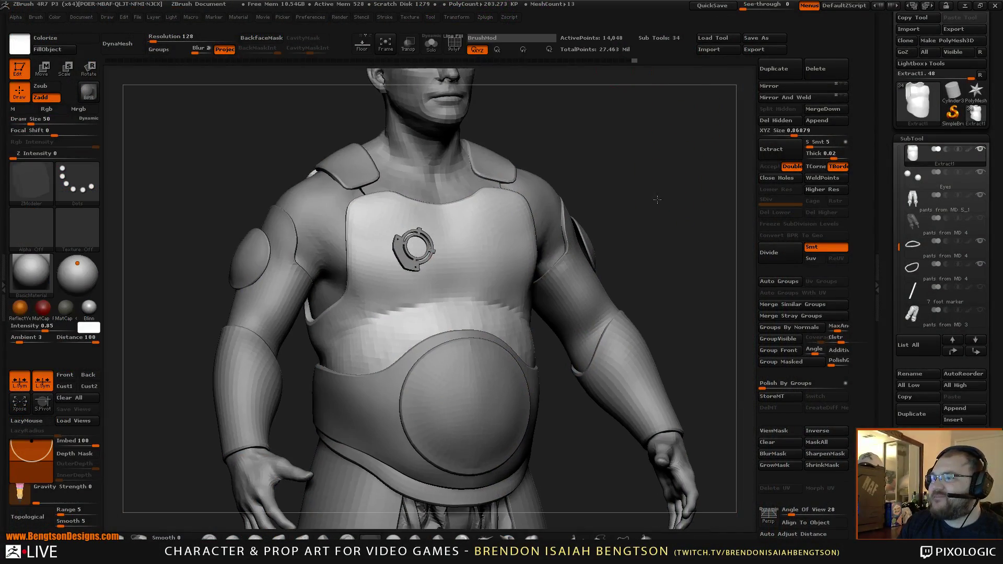
{"action": "mouse_move", "coordinate": [658, 199]}
{"action": "left_mouse_down"}
{"action": "mouse_move", "coordinate": [638, 189]}
{"action": "mouse_move", "coordinate": [654, 203]}
{"action": "mouse_move", "coordinate": [669, 180]}
{"action": "mouse_move", "coordinate": [656, 187]}
{"action": "left_mouse_up"}
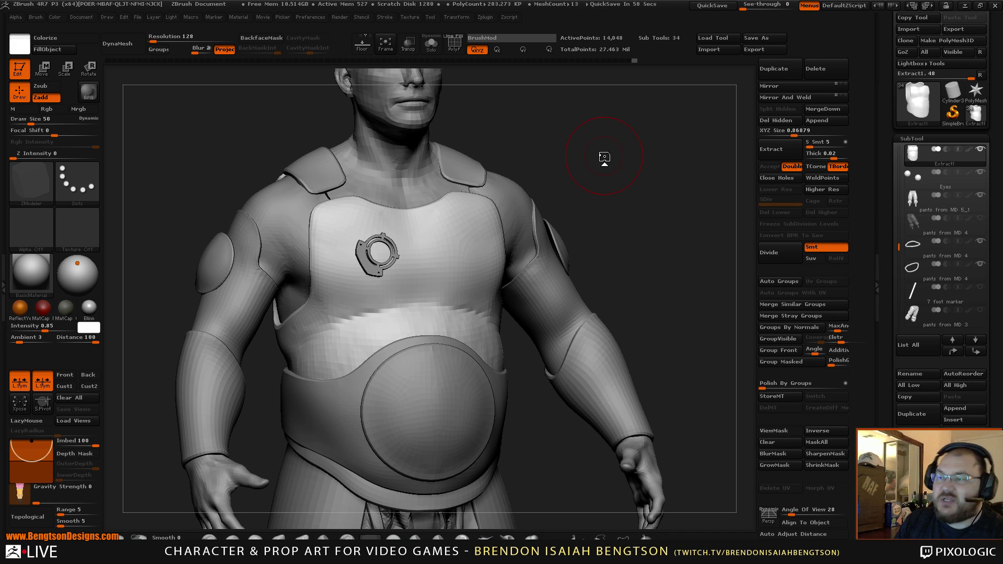
{"action": "mouse_move", "coordinate": [640, 193]}
{"action": "left_mouse_down"}
{"action": "mouse_move", "coordinate": [651, 183]}
{"action": "mouse_move", "coordinate": [642, 180]}
{"action": "left_mouse_up"}
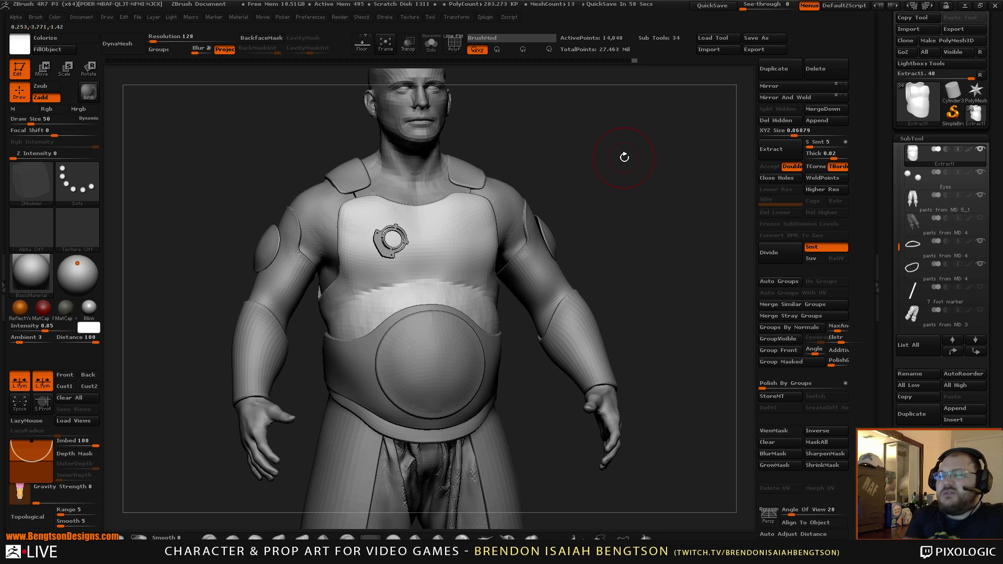
{"action": "left_click_drag", "start_coordinate": [723, 223], "coordinate": [694, 260]}
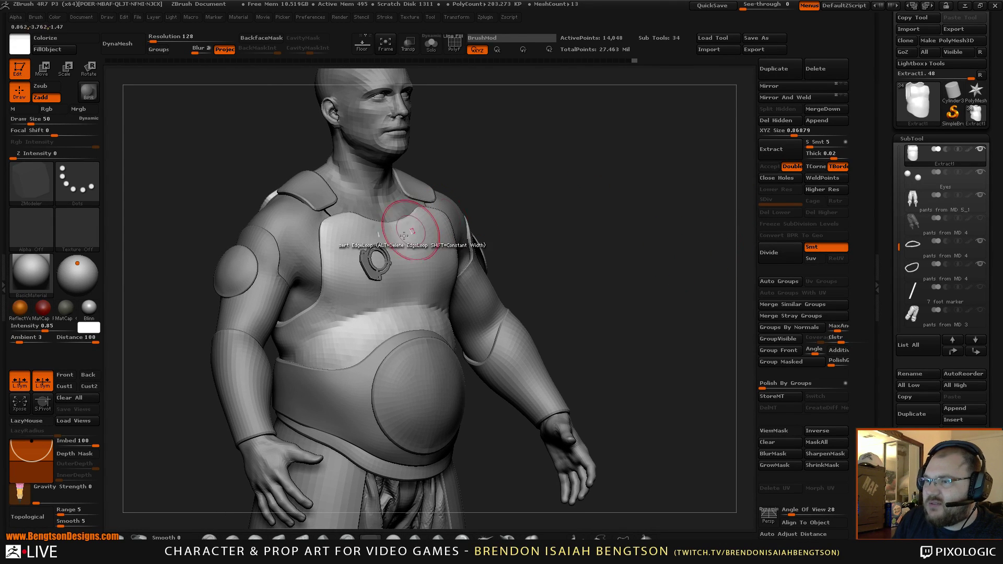
{"action": "left_click", "coordinate": [434, 261]}
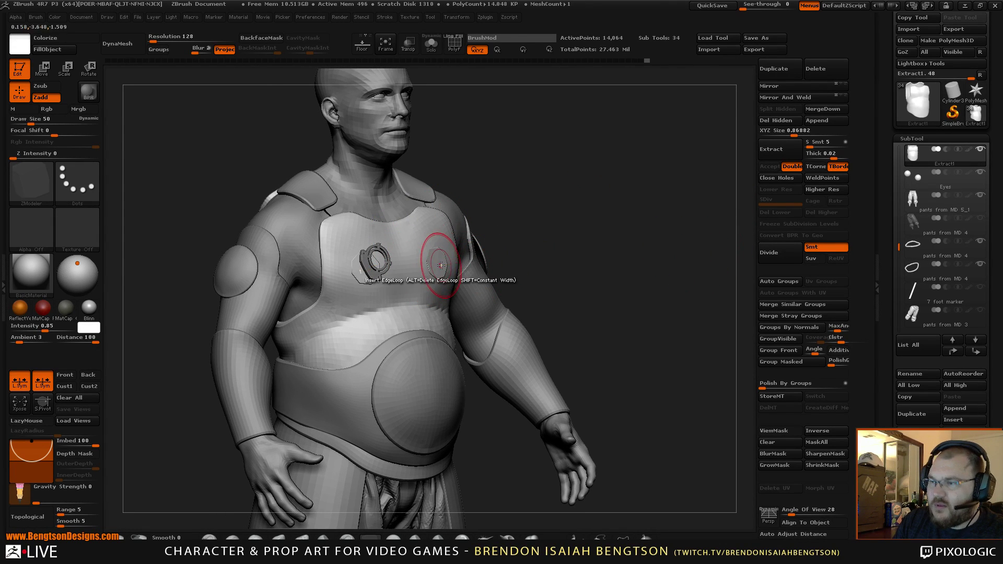
{"action": "key", "text": "ctrl+z"}
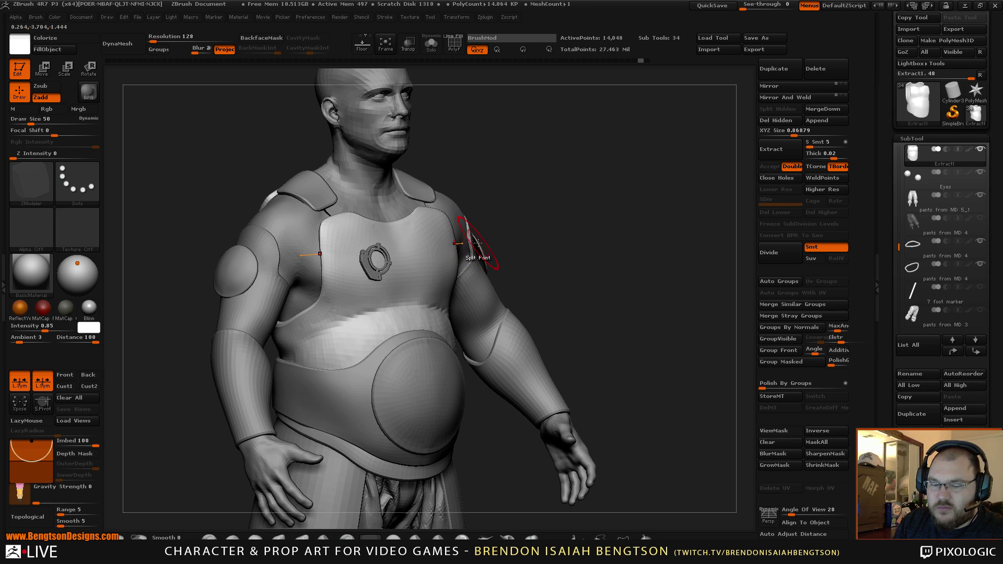
Switch to the ClayBuildup brush and display the chest plate's wireframe with its polygroups.
{"action": "key", "text": "b"}
{"action": "key", "text": "c"}
{"action": "key", "text": "b"}
{"action": "left_click_drag", "start_coordinate": [607, 212], "coordinate": [557, 269], "text": "alt"}
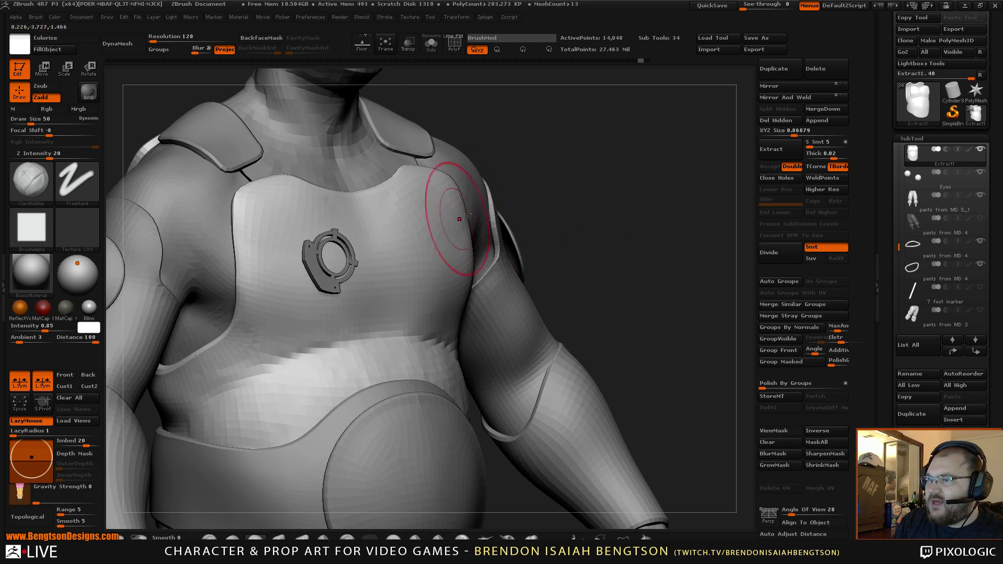
{"action": "key", "text": "shift"}
{"action": "key", "text": "shift+f"}
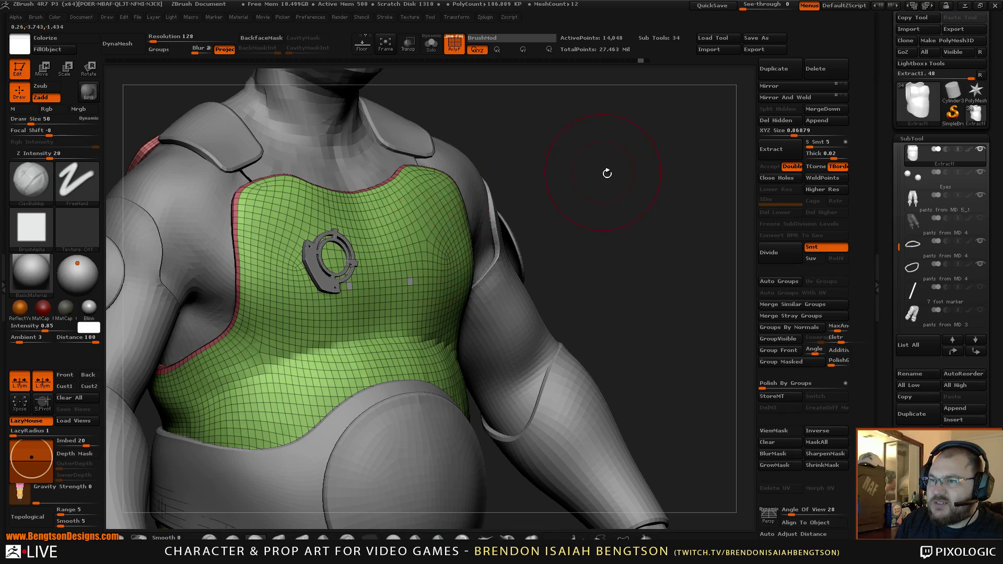
Reduce the brush's Draw Size to 14 and inspect the chest plate's topology from several angles.
{"action": "mouse_move", "coordinate": [607, 173]}
{"action": "left_mouse_down"}
{"action": "mouse_move", "coordinate": [625, 157]}
{"action": "mouse_move", "coordinate": [610, 225]}
{"action": "mouse_move", "coordinate": [619, 229]}
{"action": "mouse_move", "coordinate": [609, 225]}
{"action": "mouse_move", "coordinate": [654, 221]}
{"action": "mouse_move", "coordinate": [604, 202]}
{"action": "left_mouse_up"}
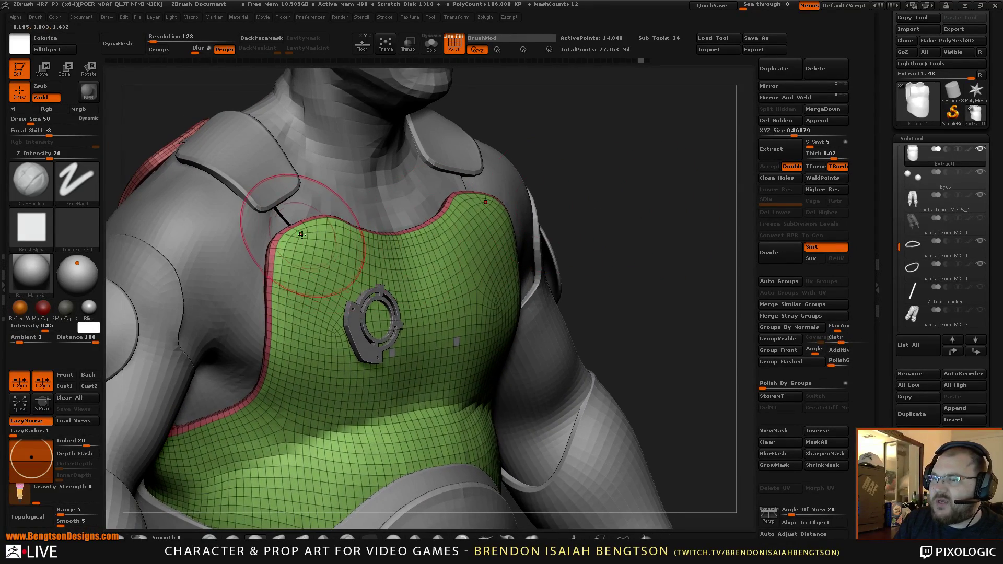
{"action": "key", "text": "space"}
{"action": "left_click_drag", "start_coordinate": [294, 290], "coordinate": [277, 288]}
{"action": "left_click_drag", "start_coordinate": [630, 191], "coordinate": [652, 188]}
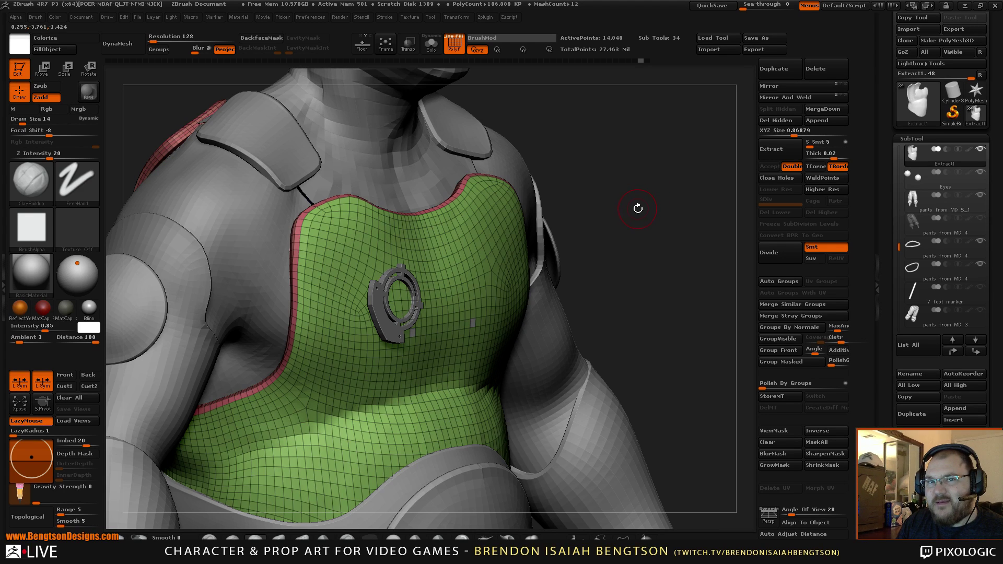
{"action": "left_click_drag", "start_coordinate": [643, 204], "coordinate": [663, 207]}
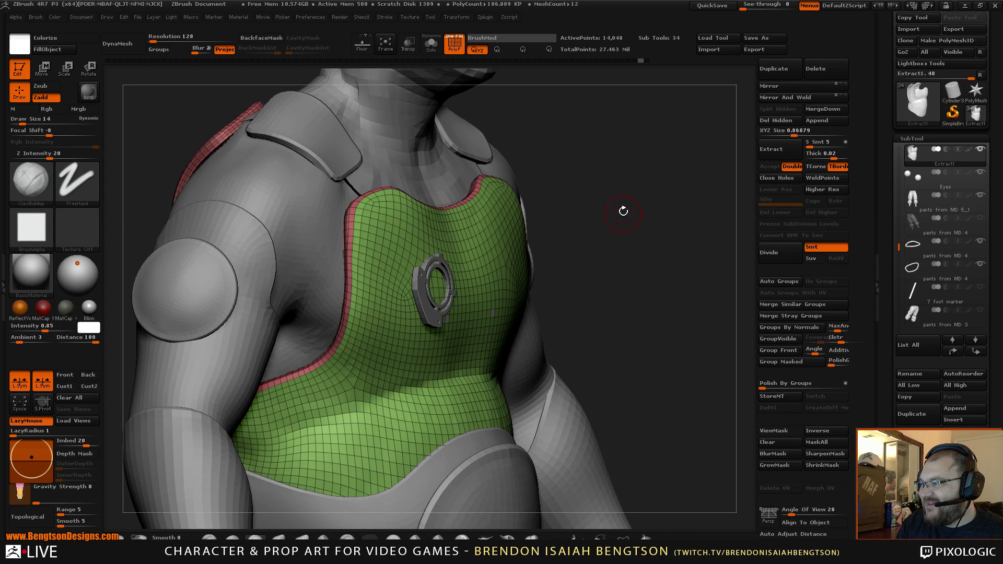
{"action": "left_click_drag", "start_coordinate": [657, 228], "coordinate": [485, 219]}
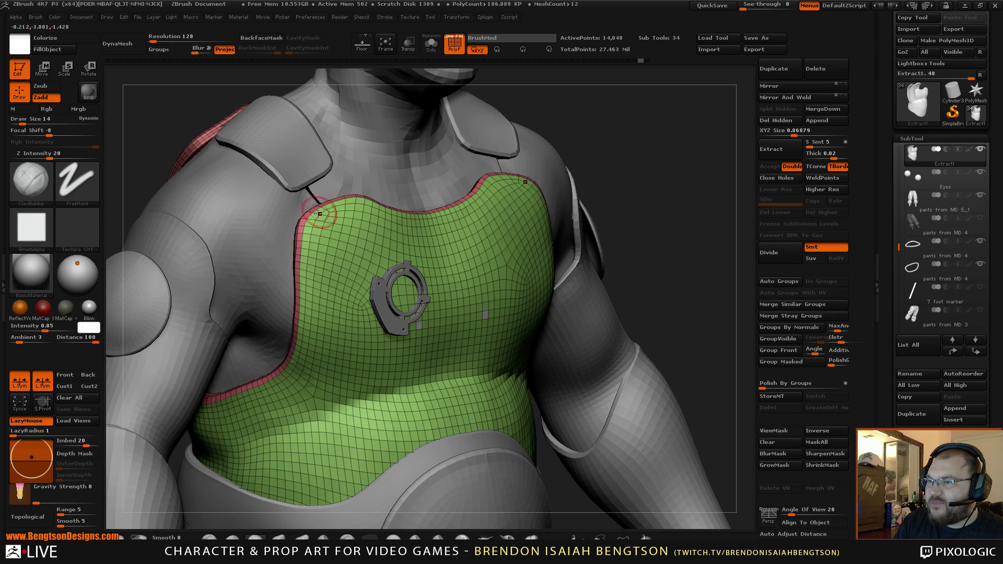
Solo the chest plate and hide its green outer polygroup, keeping the inner surface and rim polygroups shown.
{"action": "key", "text": "ctrl+shift+f"}
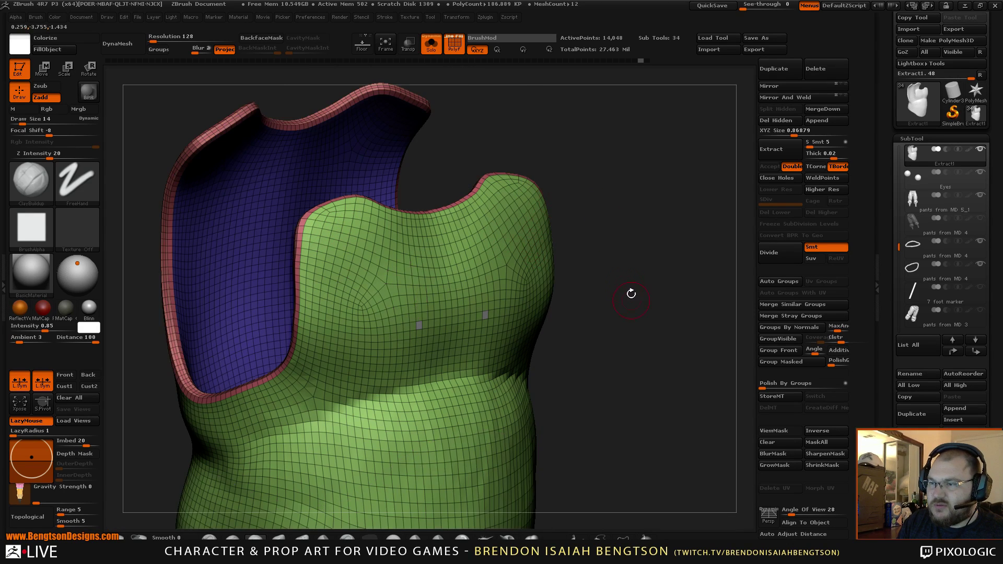
{"action": "left_click_drag", "start_coordinate": [631, 293], "coordinate": [585, 253]}
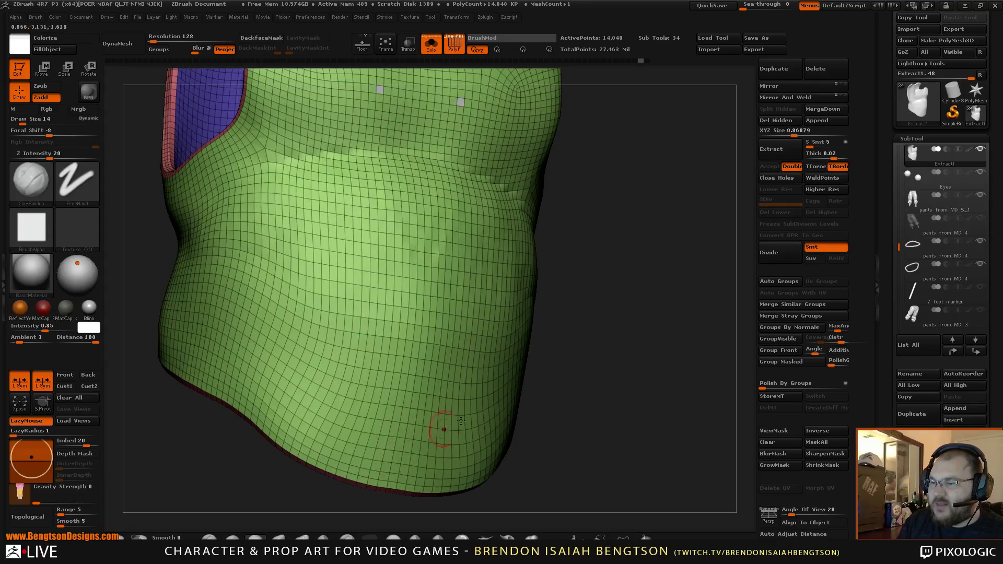
{"action": "left_click_drag", "start_coordinate": [627, 397], "coordinate": [675, 340]}
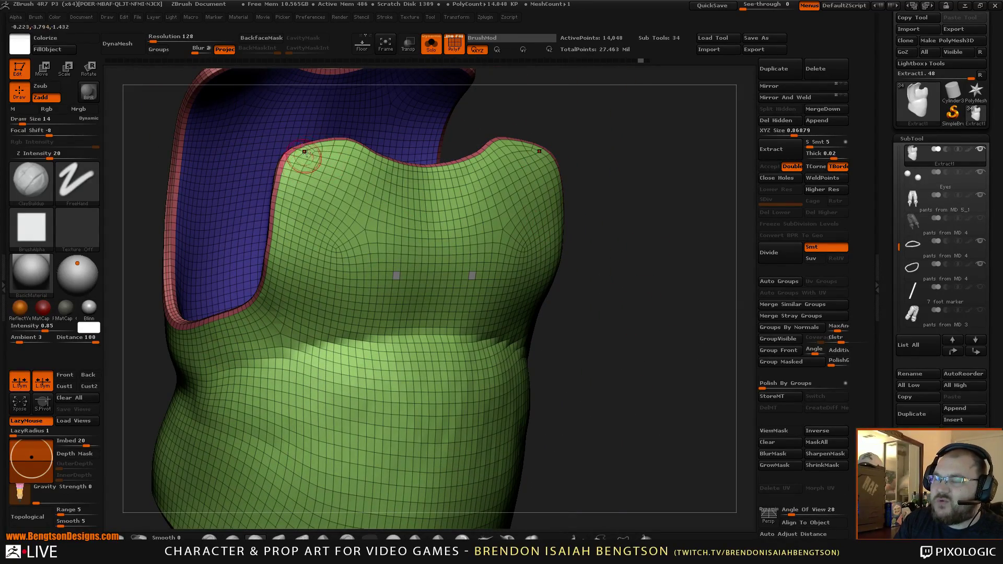
{"action": "left_click_drag", "start_coordinate": [616, 246], "coordinate": [552, 288]}
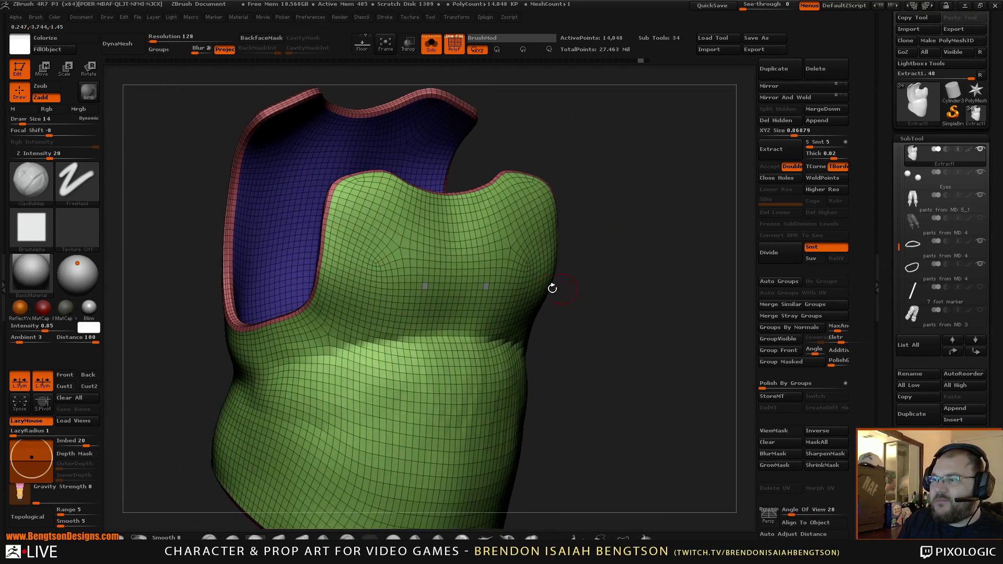
{"action": "left_click", "coordinate": [502, 260], "text": "ctrl+shift"}
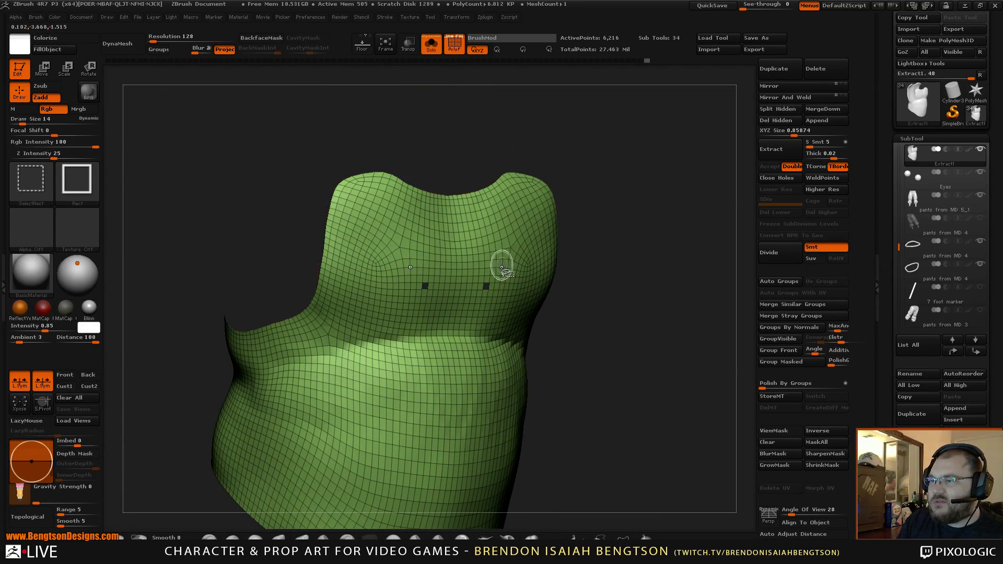
{"action": "left_click", "coordinate": [496, 270], "text": "ctrl+shift"}
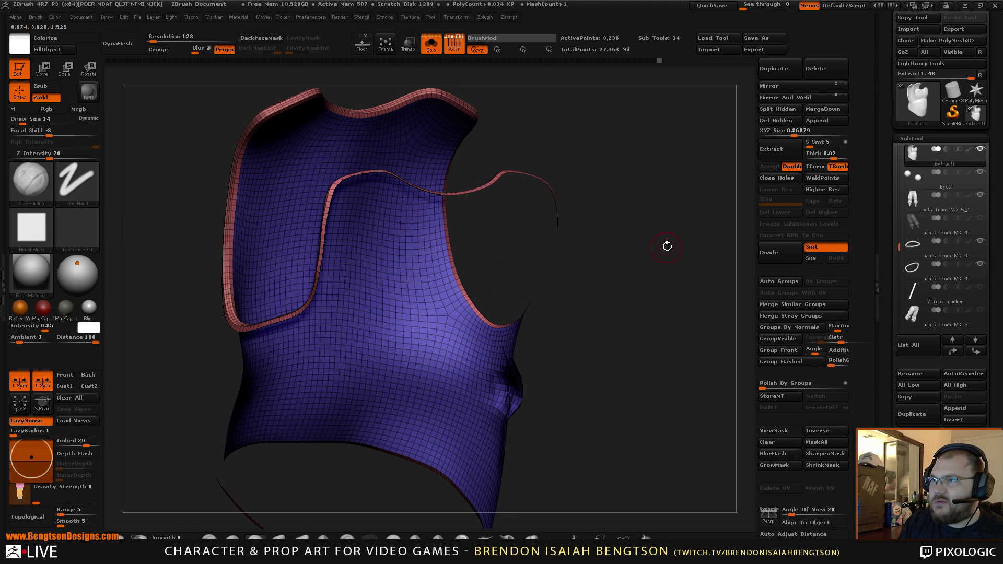
Keep only the chest plate's green outer surface by deleting the hidden geometry, and assign it a new polygroup with Group Front.
{"action": "left_click", "coordinate": [668, 211], "text": "ctrl+shift"}
{"action": "mouse_move", "coordinate": [668, 211]}
{"action": "left_mouse_down"}
{"action": "mouse_move", "coordinate": [671, 275]}
{"action": "mouse_move", "coordinate": [686, 265]}
{"action": "left_mouse_up"}
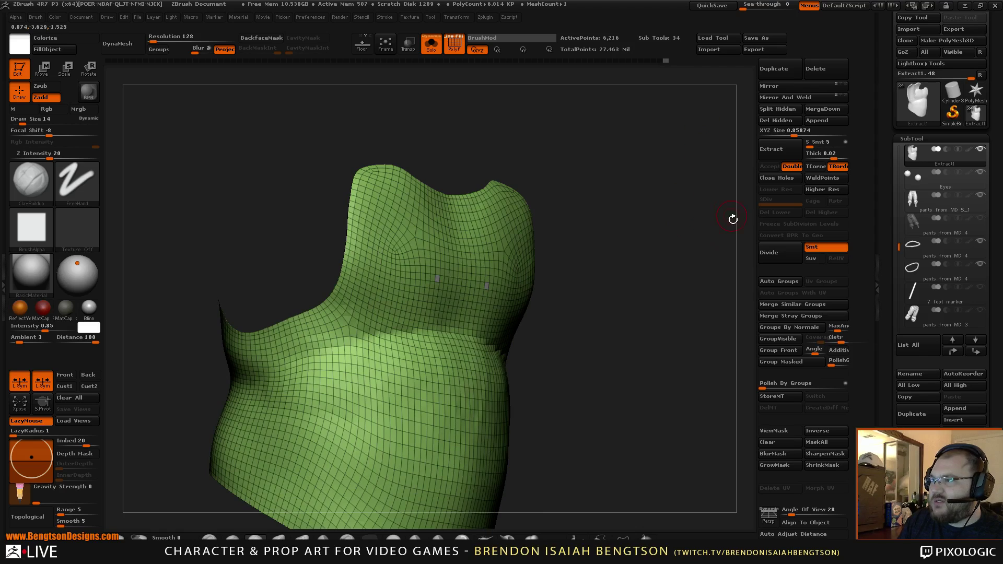
{"action": "left_click_drag", "start_coordinate": [733, 219], "coordinate": [687, 307]}
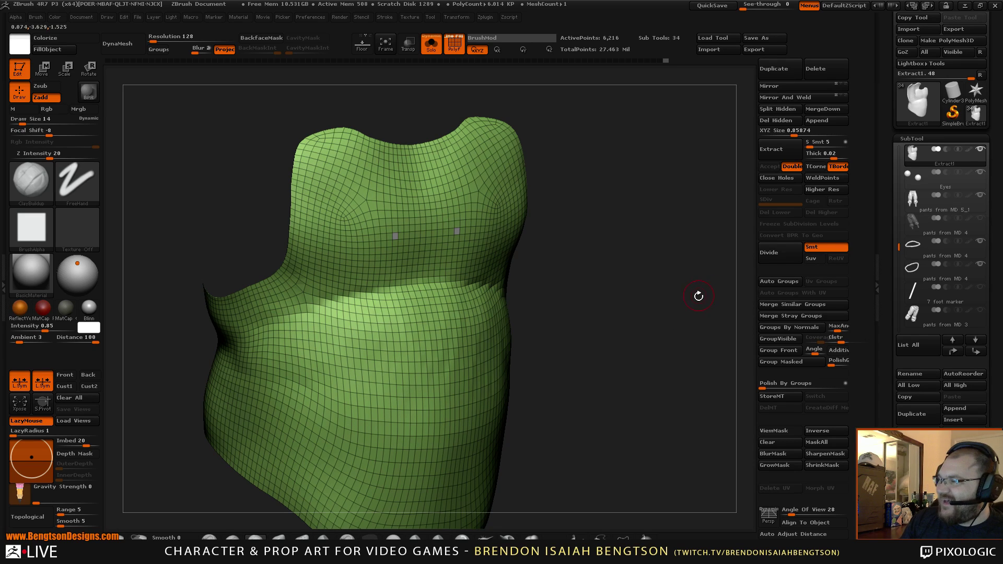
{"action": "left_click_drag", "start_coordinate": [696, 313], "coordinate": [695, 320]}
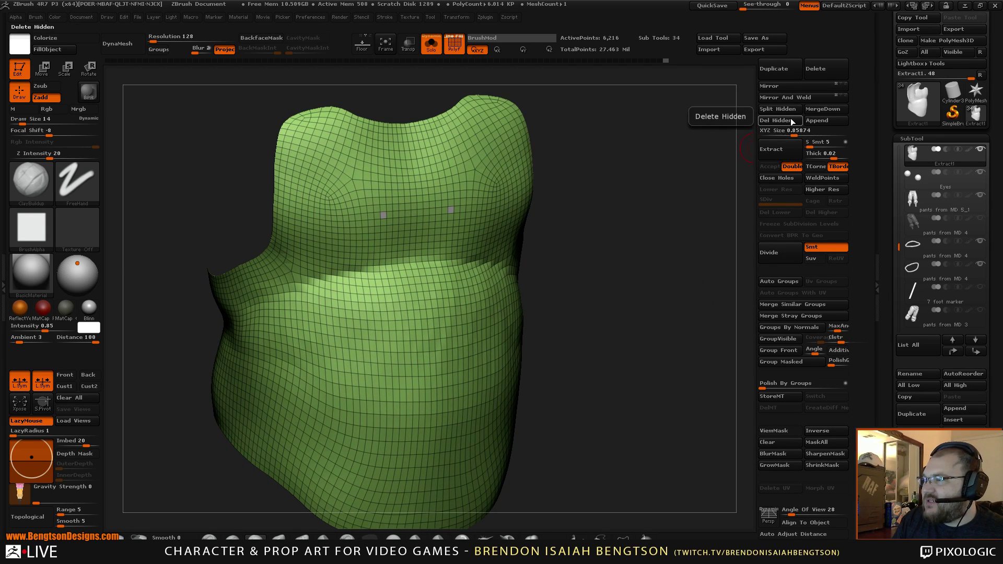
{"action": "left_click", "coordinate": [776, 121]}
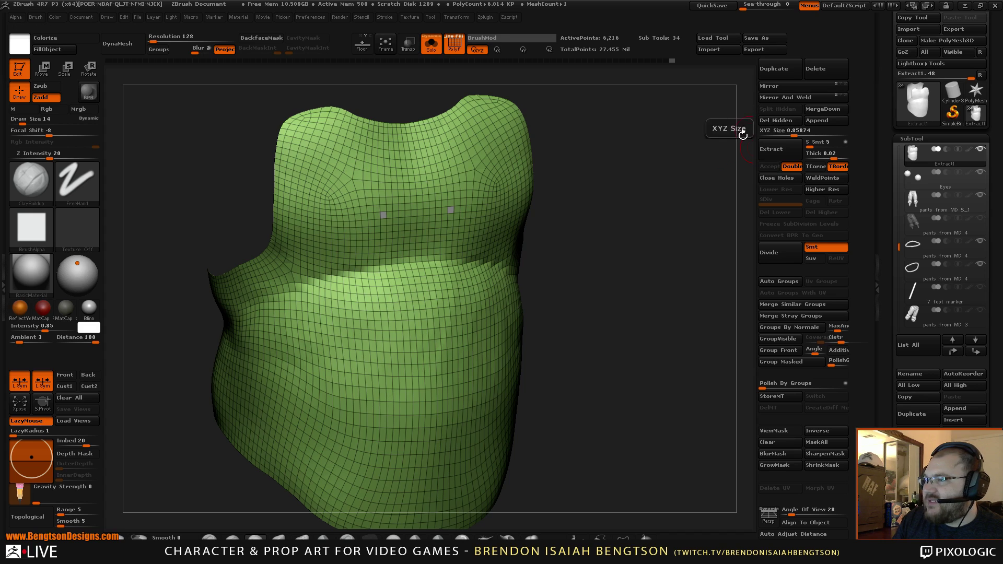
{"action": "left_click", "coordinate": [782, 352]}
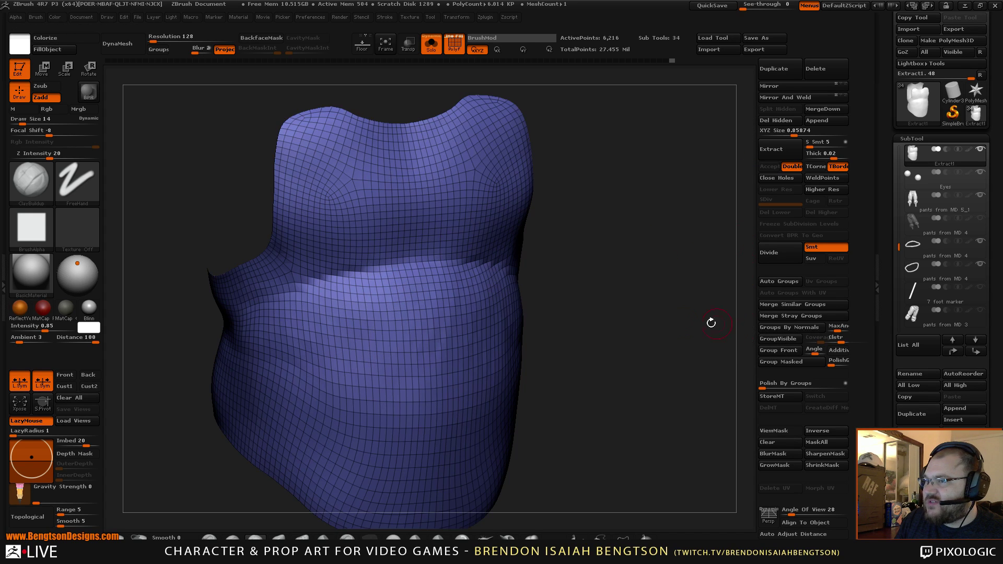
Open the chest plate's ZRemesher settings and set the target to the Same polygon count.
{"action": "left_click_drag", "start_coordinate": [710, 320], "coordinate": [663, 331]}
{"action": "left_click", "coordinate": [915, 437]}
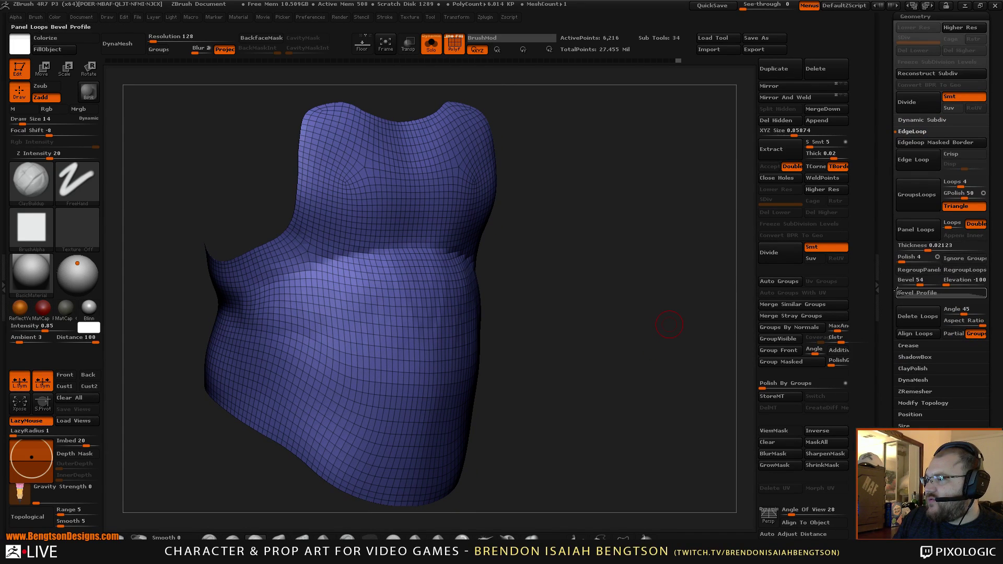
{"action": "left_click", "coordinate": [914, 389]}
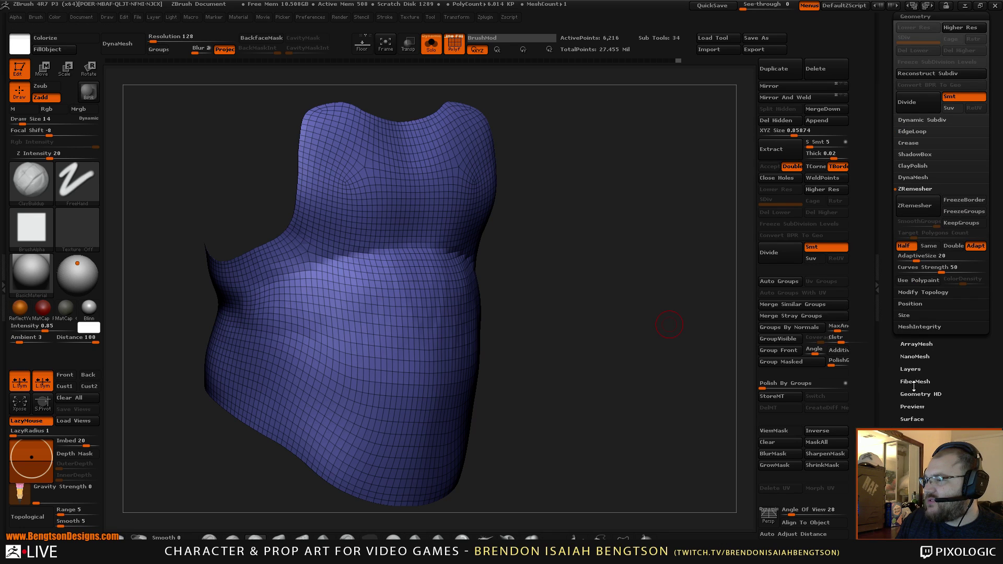
{"action": "left_click", "coordinate": [928, 245]}
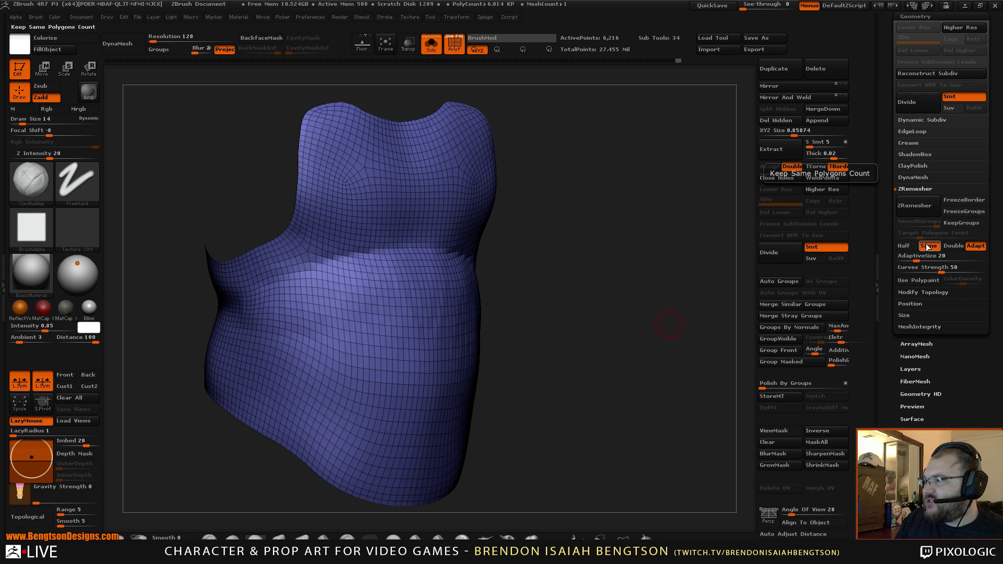
Try to ZRemesh the chest plate with an AdaptiveSize of 12, then undo the remesh.
{"action": "left_click_drag", "start_coordinate": [916, 258], "coordinate": [909, 261]}
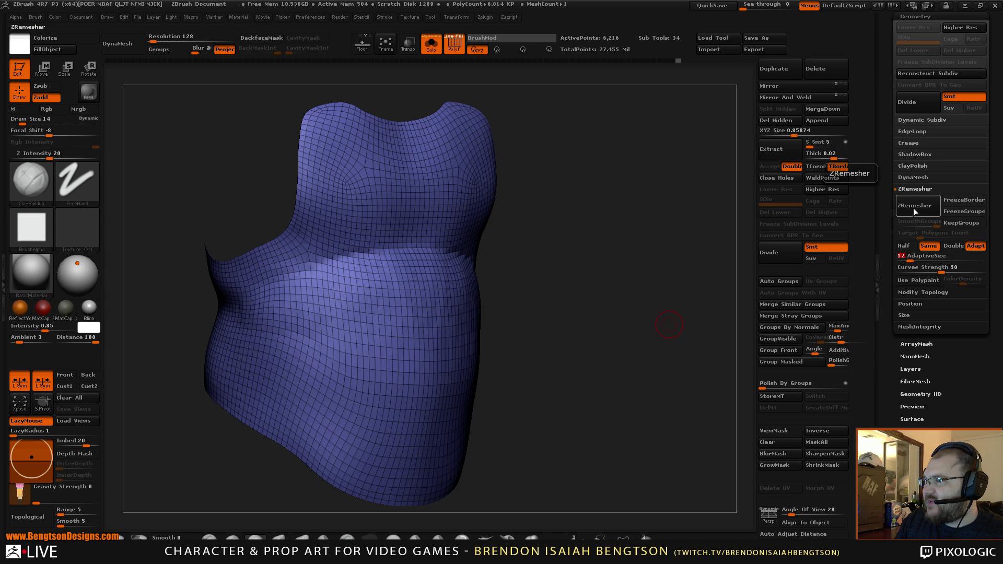
{"action": "left_click", "coordinate": [913, 205]}
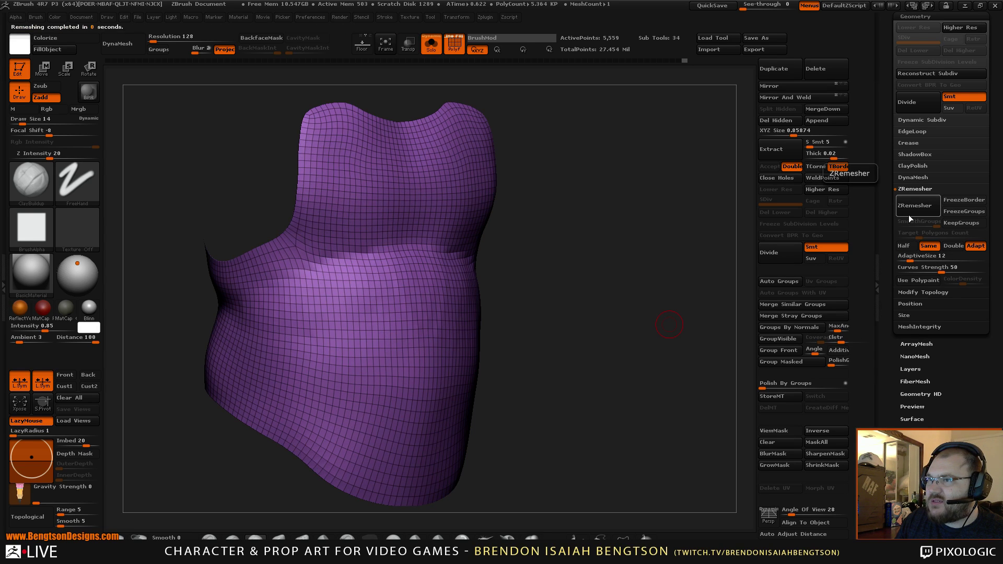
{"action": "left_click", "coordinate": [907, 257]}
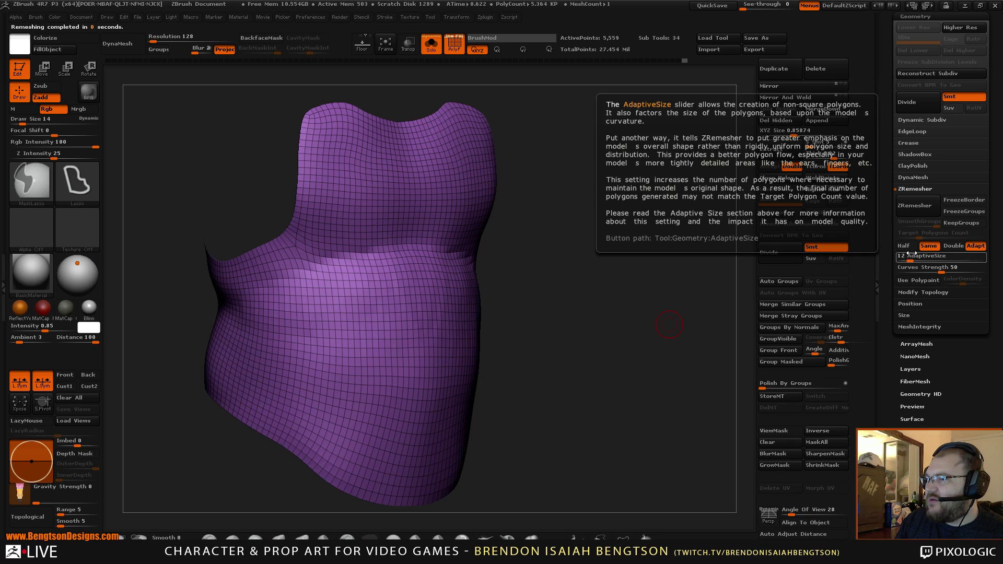
{"action": "key", "text": "ctrl+z"}
Try to ZRemesh the chest plate with AdaptiveSize raised to 34, then undo the remesh.
{"action": "left_click_drag", "start_coordinate": [909, 257], "coordinate": [926, 256]}
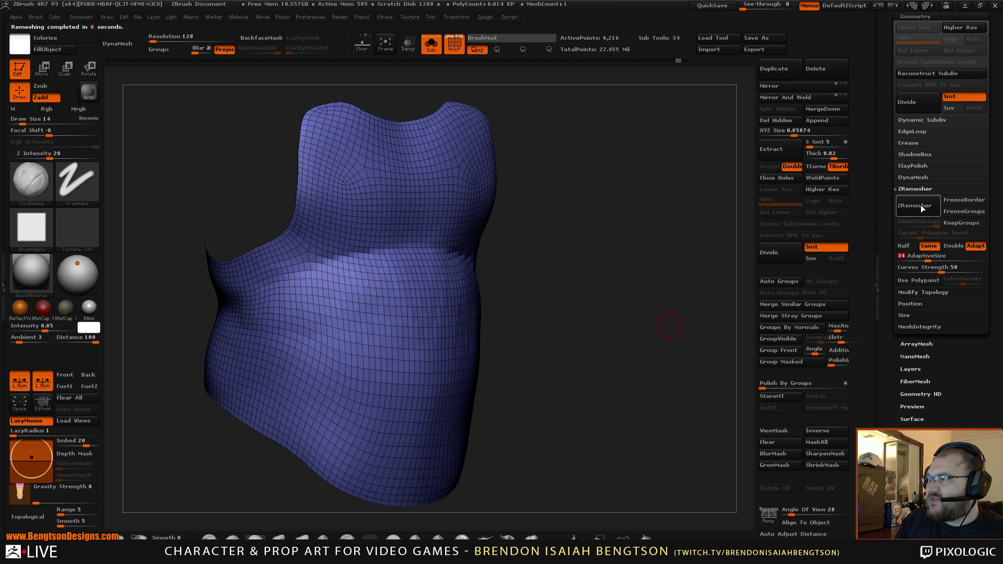
{"action": "left_click", "coordinate": [917, 204]}
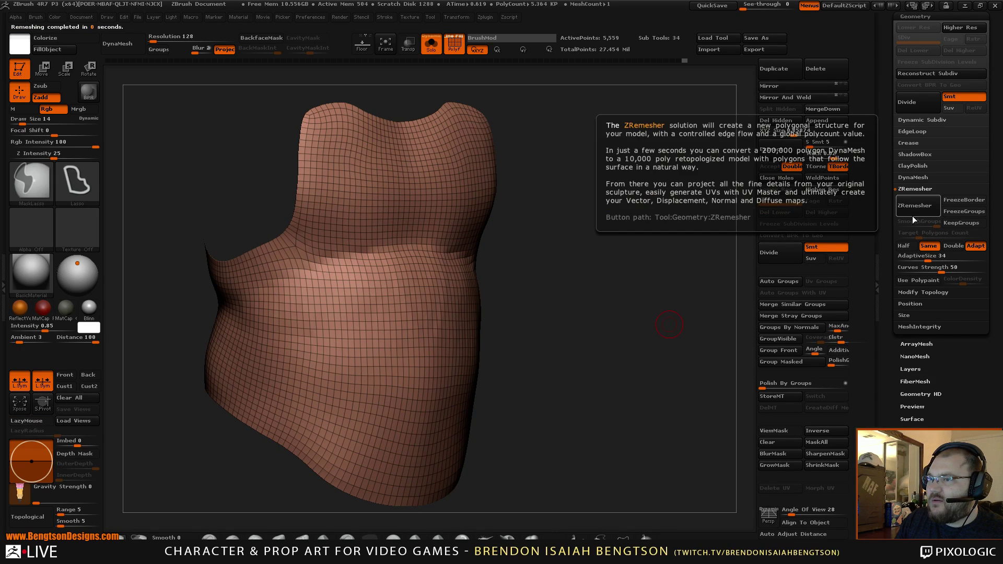
{"action": "key", "text": "ctrl+z"}
ZRemesh the chest plate at the Same polygon count with an AdaptiveSize of 16 and inspect its topology.
{"action": "left_click", "coordinate": [921, 259]}
{"action": "left_click_drag", "start_coordinate": [920, 260], "coordinate": [911, 257]}
{"action": "left_click", "coordinate": [916, 207]}
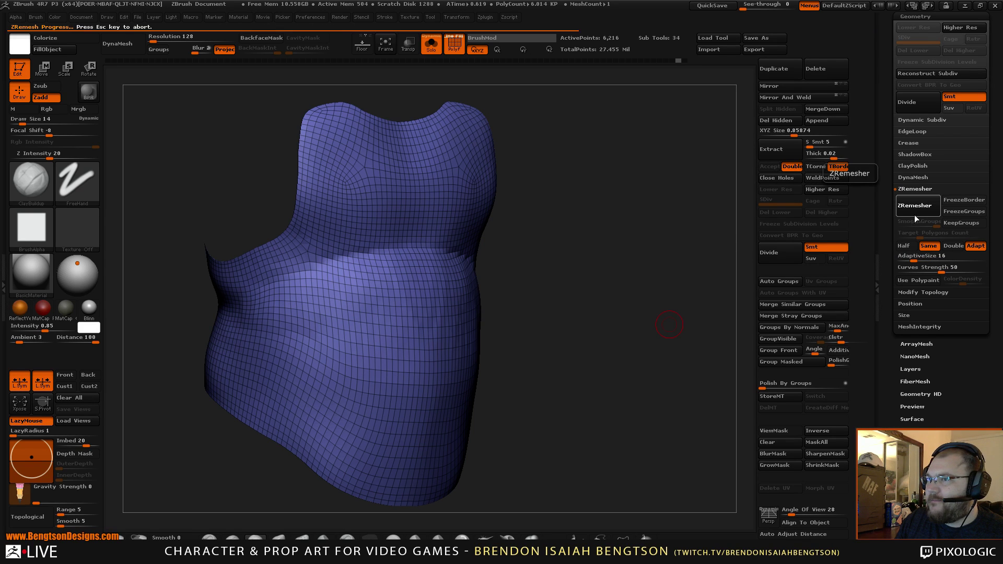
{"action": "mouse_move", "coordinate": [651, 298]}
{"action": "left_mouse_down"}
{"action": "mouse_move", "coordinate": [674, 301]}
{"action": "mouse_move", "coordinate": [647, 307]}
{"action": "left_mouse_up"}
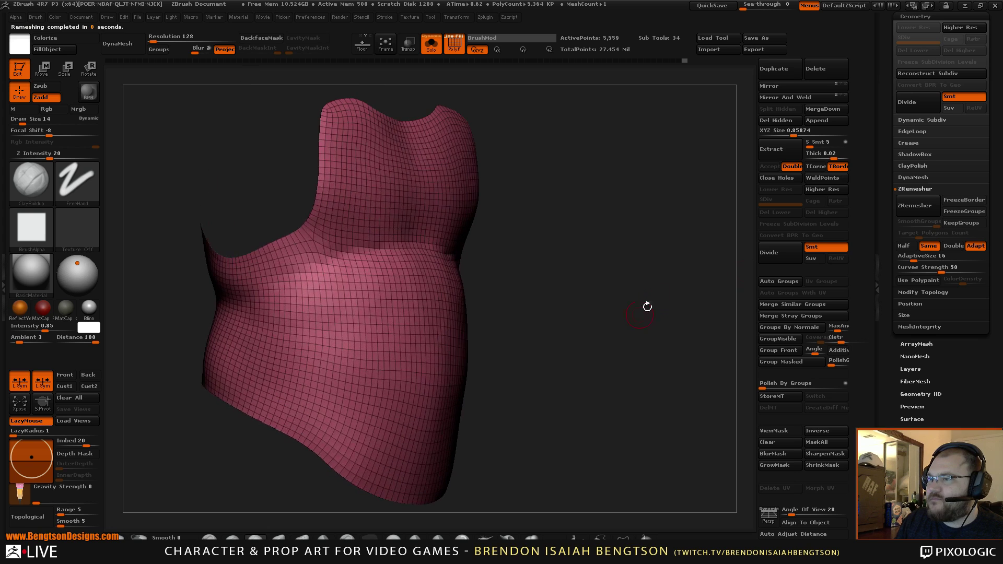
ZRemesh the chest plate again with AdaptiveSize 25 and Curves Strength 35, and inspect the new edge flow.
{"action": "left_click", "coordinate": [920, 260]}
{"action": "left_click_drag", "start_coordinate": [940, 270], "coordinate": [928, 269]}
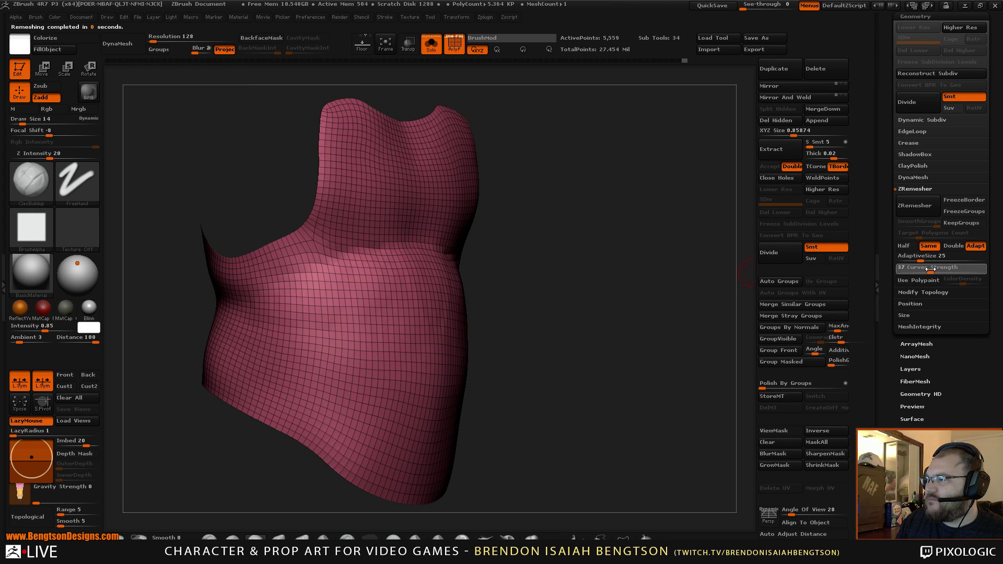
{"action": "left_click", "coordinate": [919, 210]}
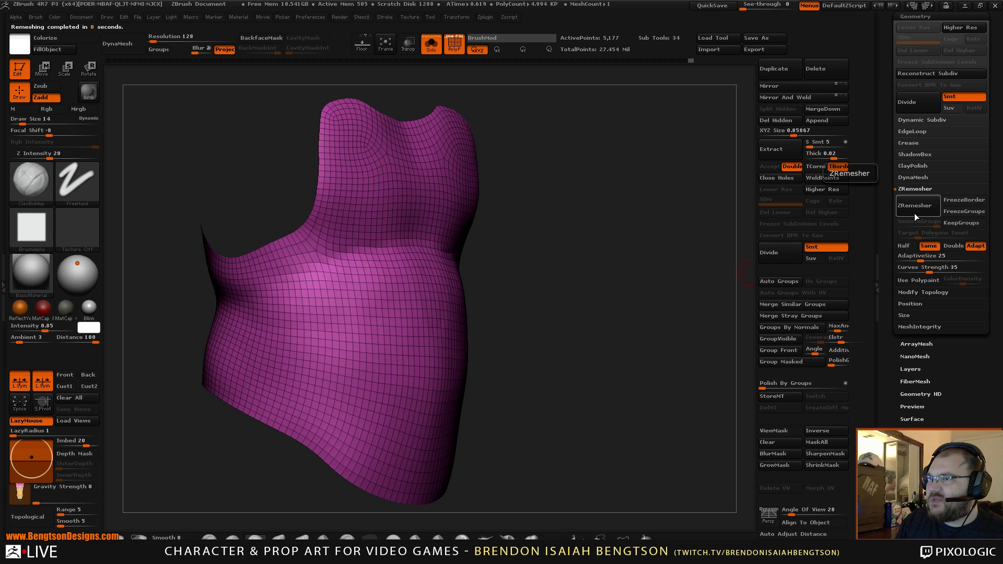
{"action": "left_click_drag", "start_coordinate": [648, 268], "coordinate": [657, 325]}
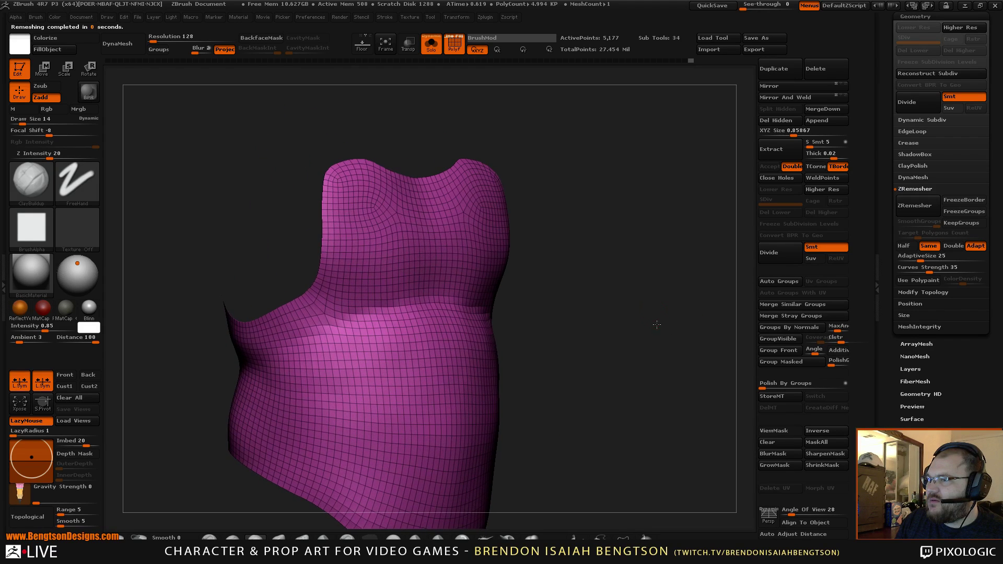
ZRemesh the chest plate at Half the polygon count with AdaptiveSize 17 and Curves Strength 43, and check the result.
{"action": "left_click", "coordinate": [919, 248]}
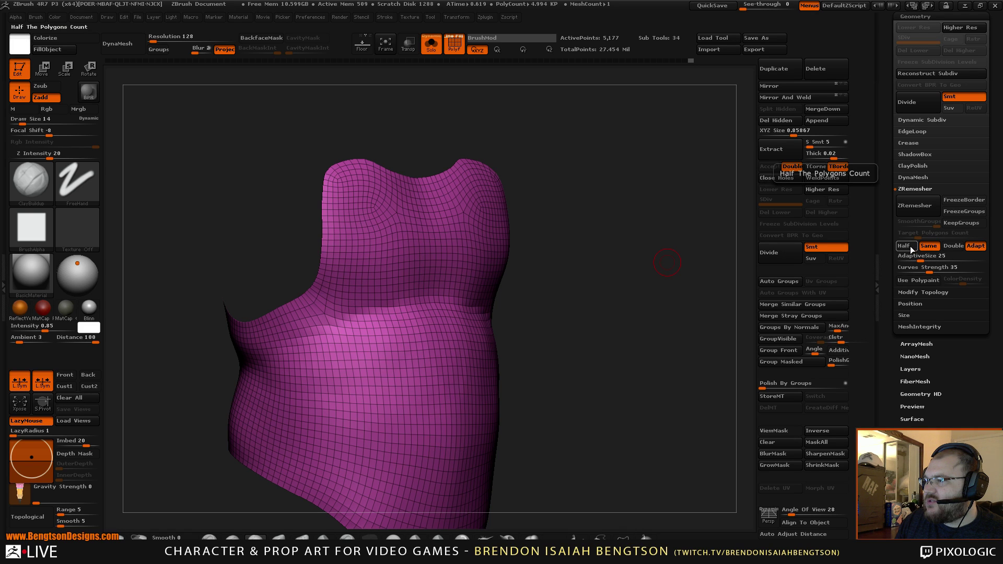
{"action": "left_click_drag", "start_coordinate": [918, 259], "coordinate": [936, 270]}
{"action": "left_click", "coordinate": [929, 209]}
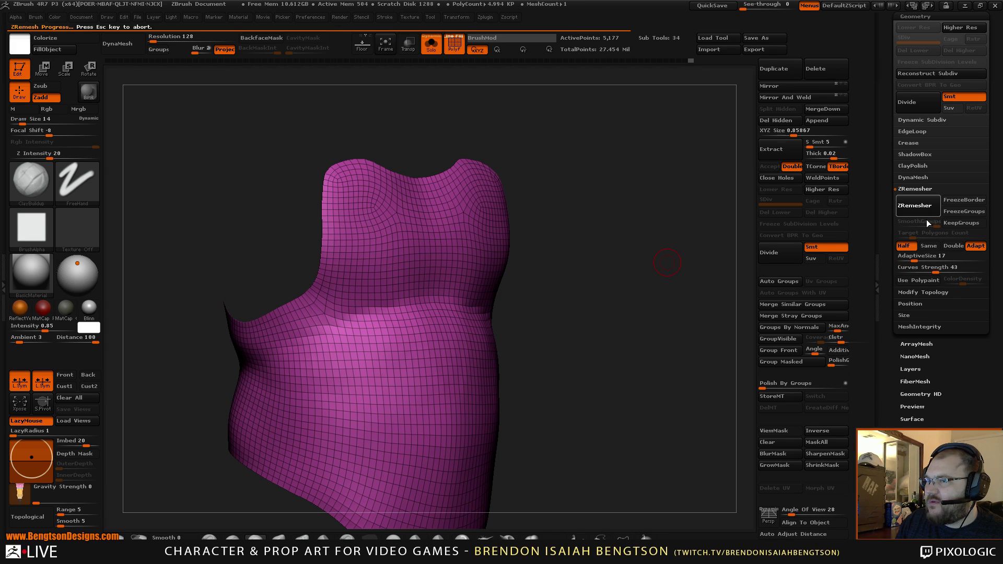
{"action": "left_click_drag", "start_coordinate": [641, 347], "coordinate": [682, 360]}
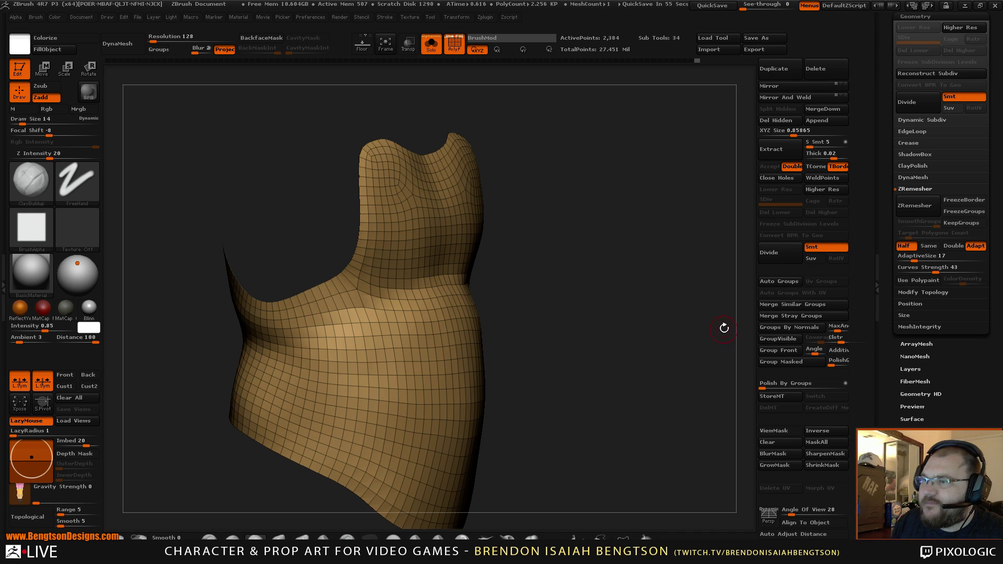
{"action": "mouse_move", "coordinate": [694, 364]}
{"action": "left_mouse_down", "text": "alt"}
{"action": "mouse_move", "coordinate": [676, 358]}
{"action": "mouse_move", "coordinate": [685, 365]}
{"action": "left_mouse_up", "text": "alt"}
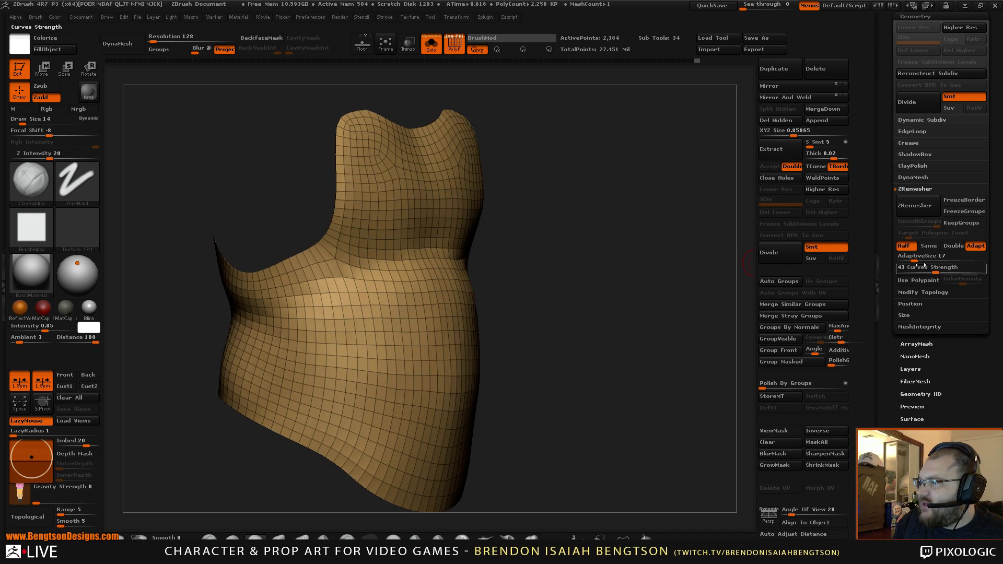
Try remeshing the torso shell with ZRemesher at half density with AdaptiveSize 33, and undo it back to a denser version.
{"action": "left_click_drag", "start_coordinate": [920, 260], "coordinate": [935, 259]}
{"action": "left_click", "coordinate": [926, 211]}
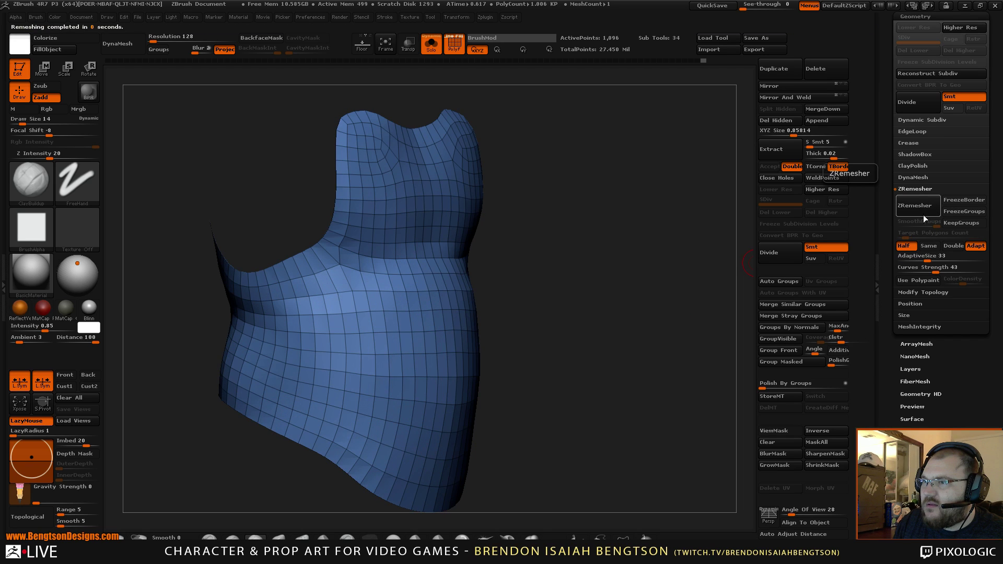
{"action": "key", "text": "ctrl+z"}
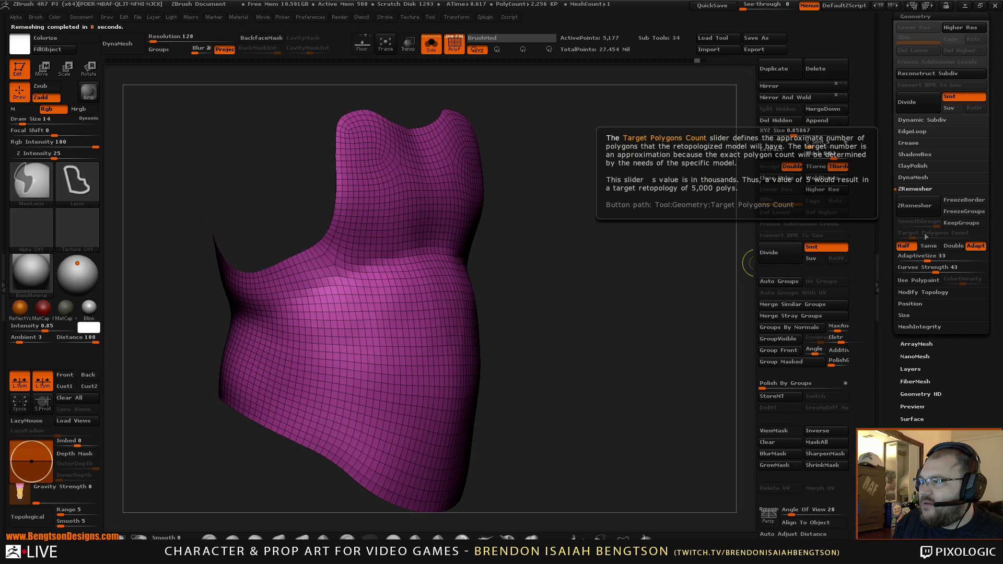
Try ZRemesher with the Same polygon count option, raising AdaptiveSize to 42 and Curves Strength to 51 for a second pass.
{"action": "left_click", "coordinate": [928, 246]}
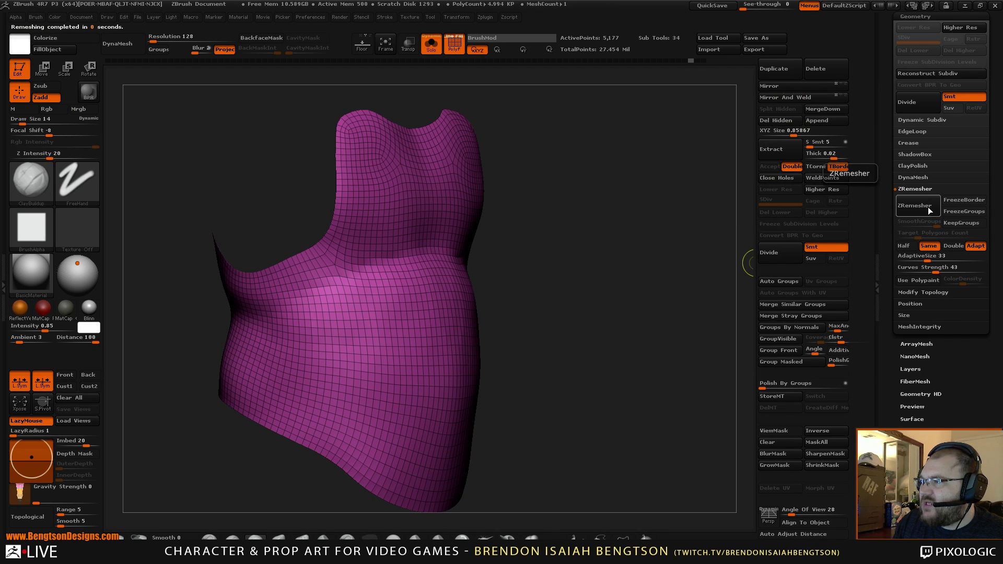
{"action": "left_click", "coordinate": [925, 206]}
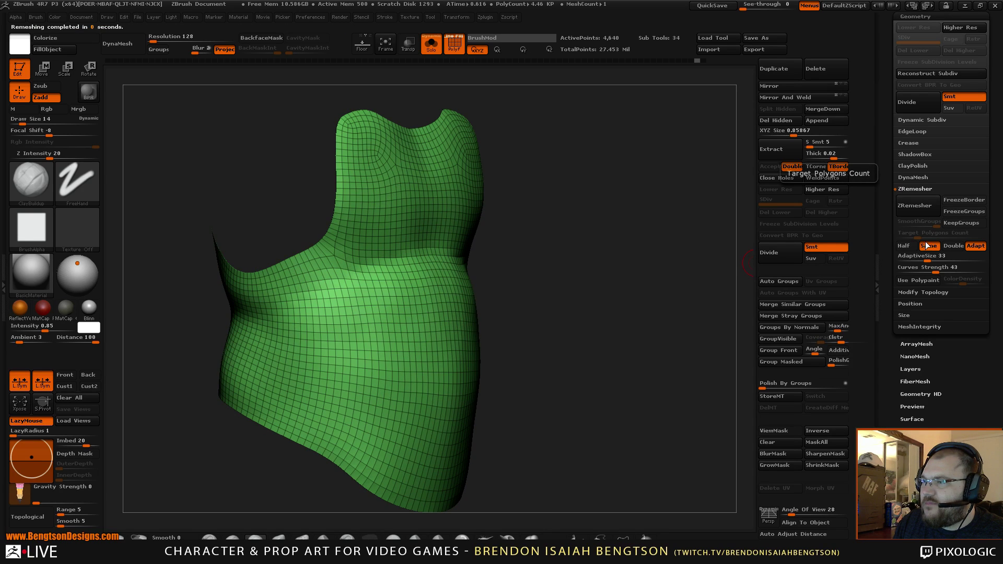
{"action": "left_click_drag", "start_coordinate": [927, 258], "coordinate": [941, 272]}
{"action": "left_click", "coordinate": [929, 213]}
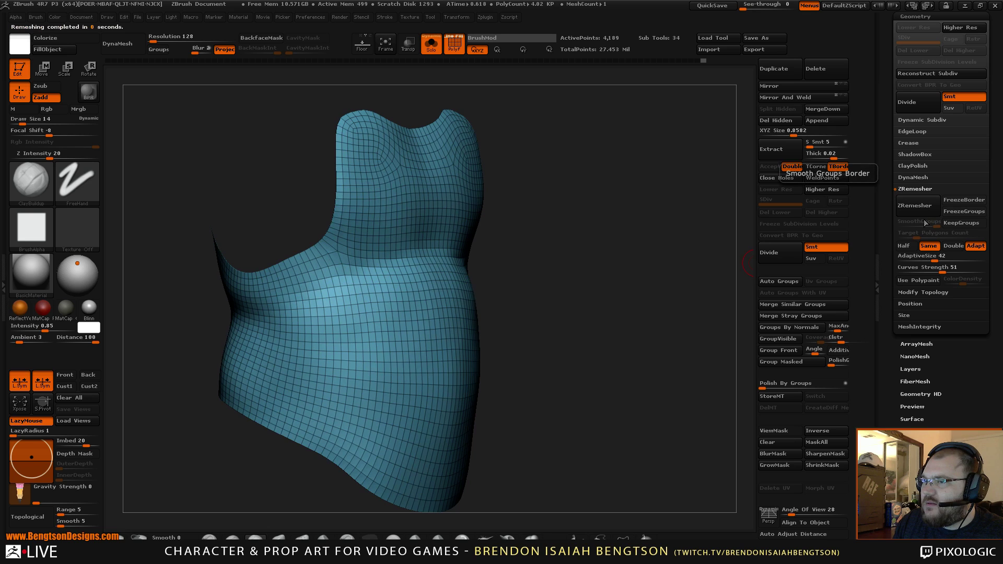
Undo the remeshing passes back to the earlier, denser version of the torso shell.
{"action": "key", "text": "ctrl+z"}
{"action": "key", "text": "ctrl+z"}
{"action": "key", "text": "ctrl+z"}
{"action": "key", "text": "ctrl+z"}
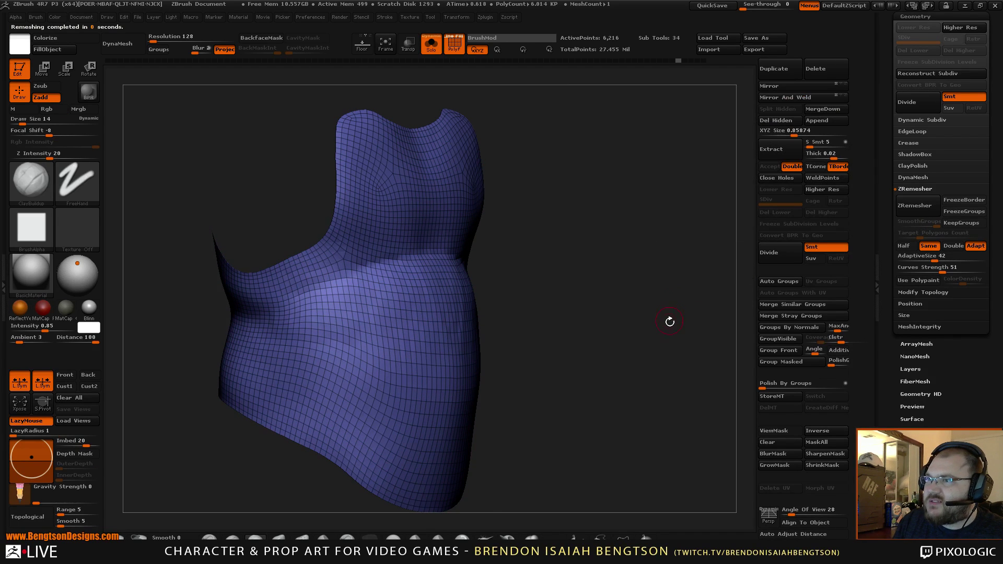
Delete the edge loop next to the lower hem of the torso shell with the ZModeler brush.
{"action": "left_click_drag", "start_coordinate": [667, 321], "coordinate": [691, 367]}
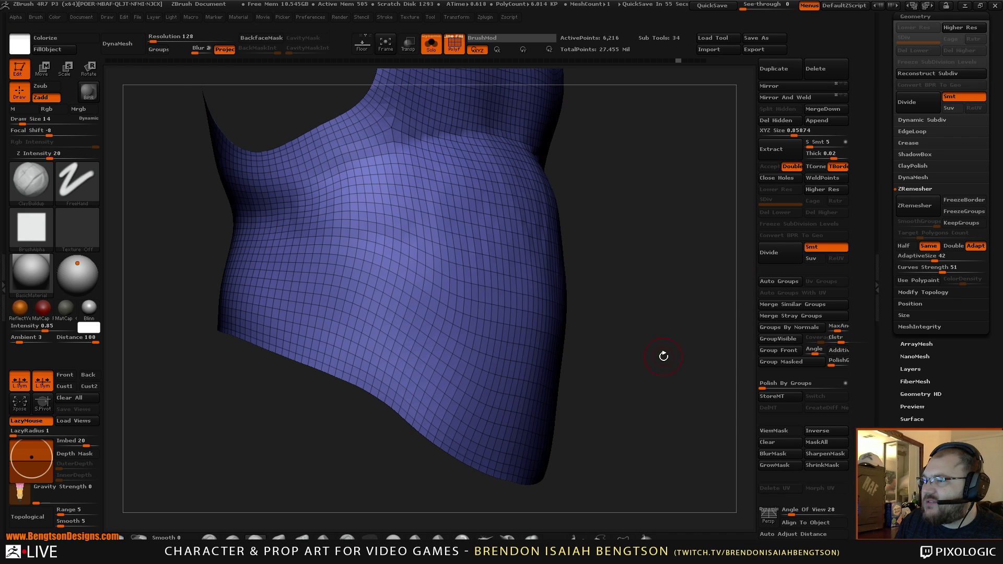
{"action": "mouse_move", "coordinate": [663, 353]}
{"action": "left_mouse_down"}
{"action": "mouse_move", "coordinate": [648, 364]}
{"action": "mouse_move", "coordinate": [656, 416]}
{"action": "mouse_move", "coordinate": [437, 335]}
{"action": "left_mouse_up"}
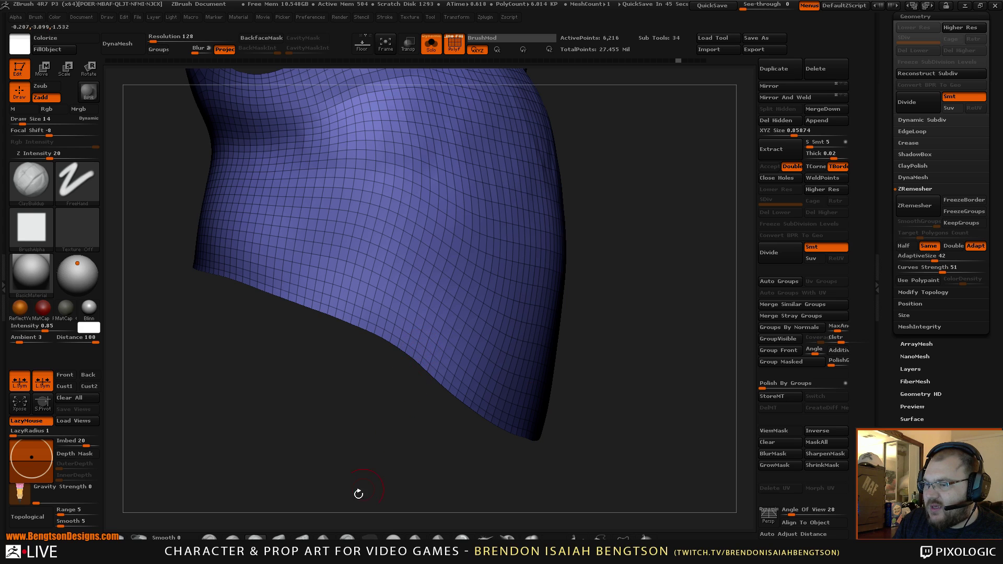
{"action": "key", "text": "b"}
{"action": "key", "text": "z"}
{"action": "key", "text": "m"}
{"action": "left_click_drag", "start_coordinate": [423, 384], "coordinate": [434, 301]}
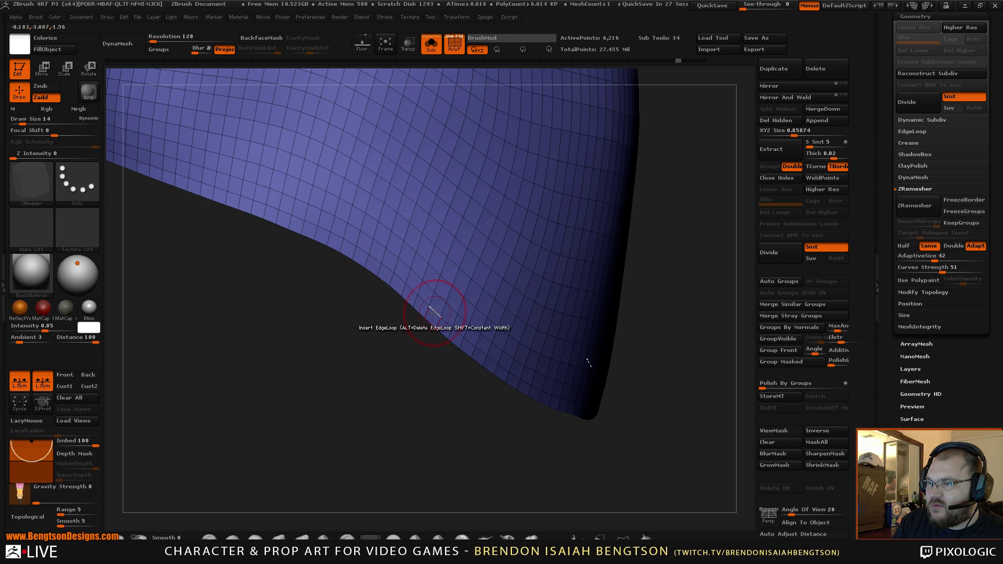
{"action": "left_click", "coordinate": [435, 313], "text": "alt"}
Extrude the lower hem's border loop outward using the ZModeler QMesh action with the Polyloop target.
{"action": "mouse_move", "coordinate": [426, 360]}
{"action": "left_mouse_down"}
{"action": "mouse_move", "coordinate": [394, 406]}
{"action": "mouse_move", "coordinate": [423, 335]}
{"action": "mouse_move", "coordinate": [412, 397]}
{"action": "mouse_move", "coordinate": [427, 335]}
{"action": "left_mouse_up"}
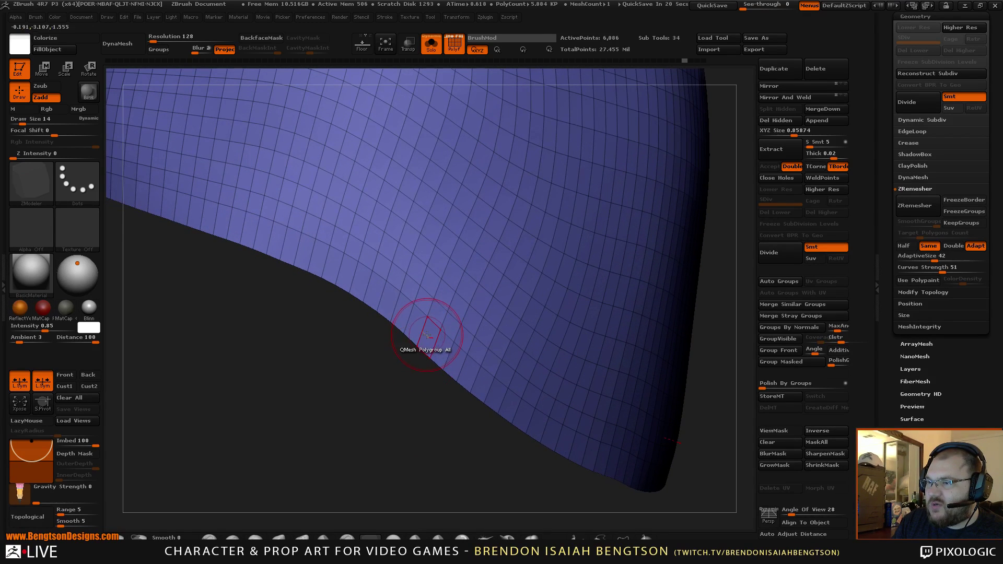
{"action": "key", "text": "space"}
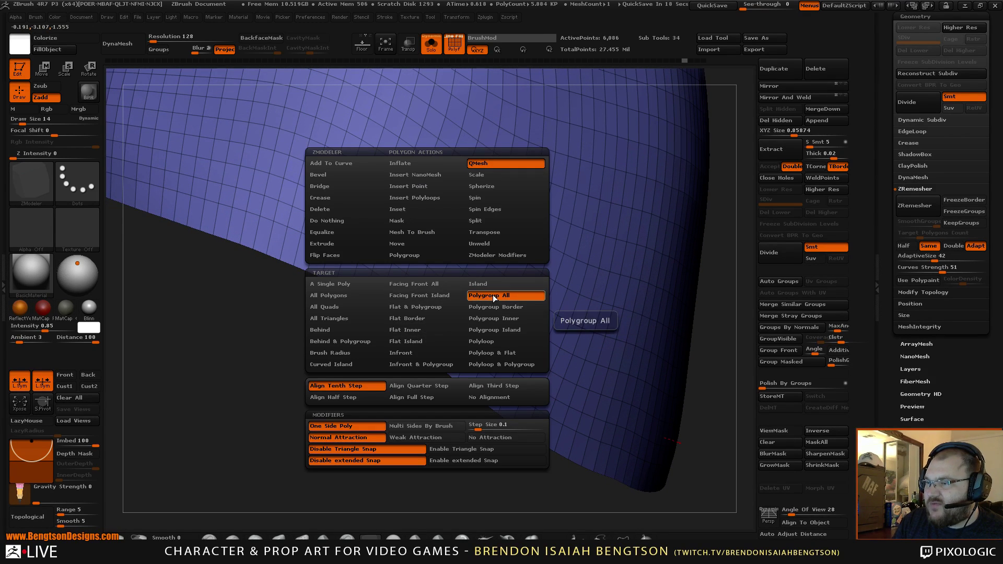
{"action": "left_click", "coordinate": [483, 341]}
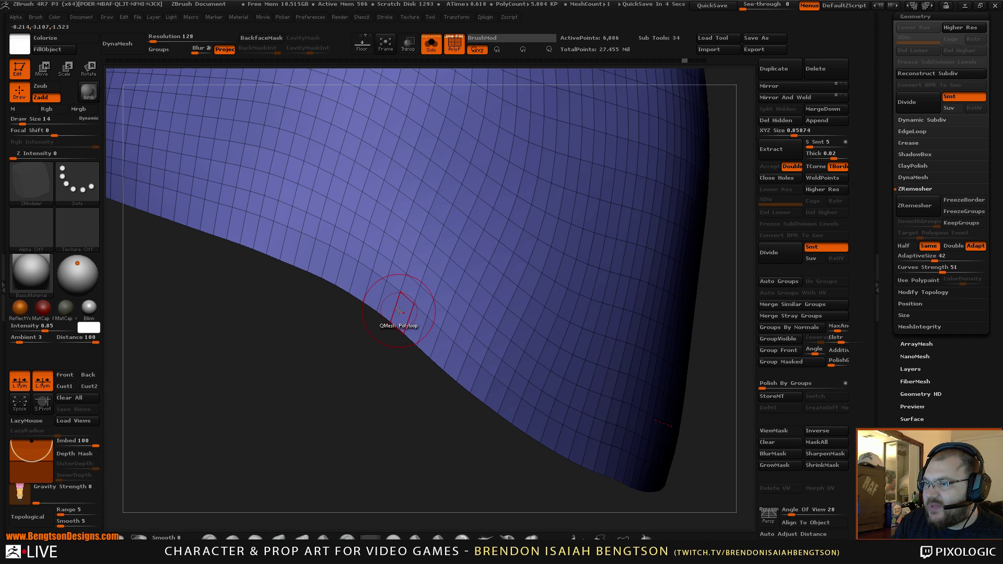
{"action": "left_click_drag", "start_coordinate": [399, 311], "coordinate": [480, 351]}
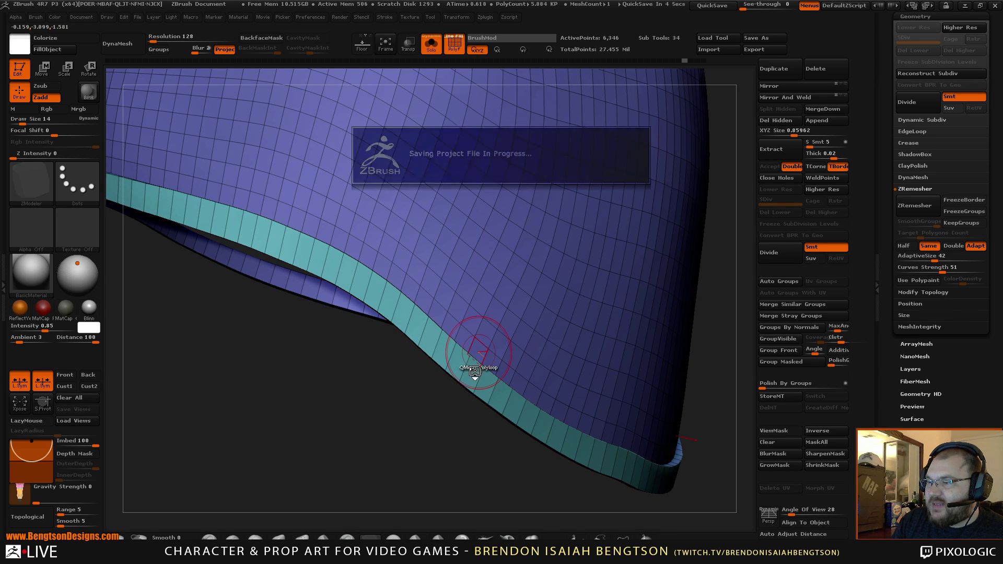
Delete the leftover strips behind the extruded hem using the ZModeler Delete action with the Polyloop target.
{"action": "left_click_drag", "start_coordinate": [378, 368], "coordinate": [491, 317]}
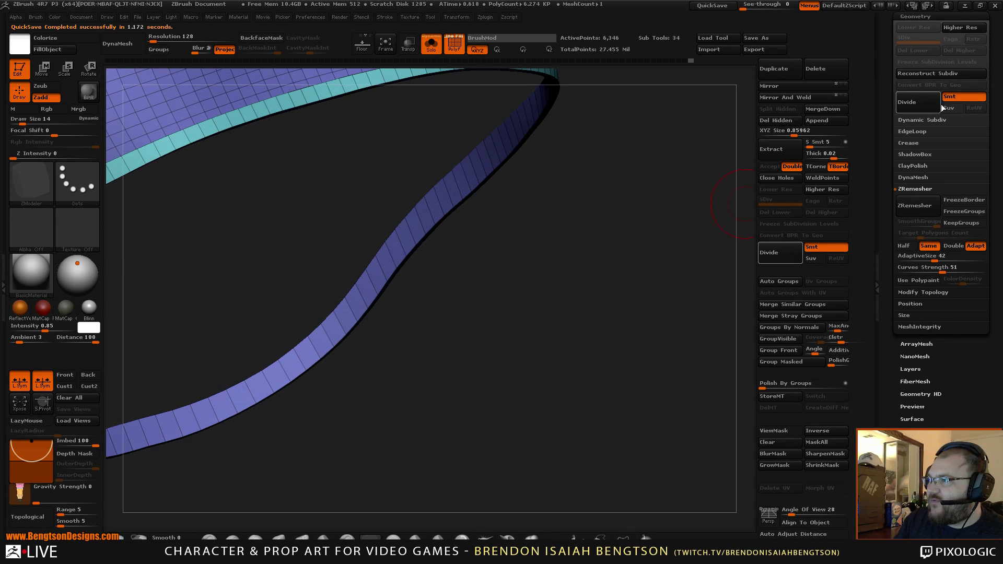
{"action": "left_click", "coordinate": [924, 133]}
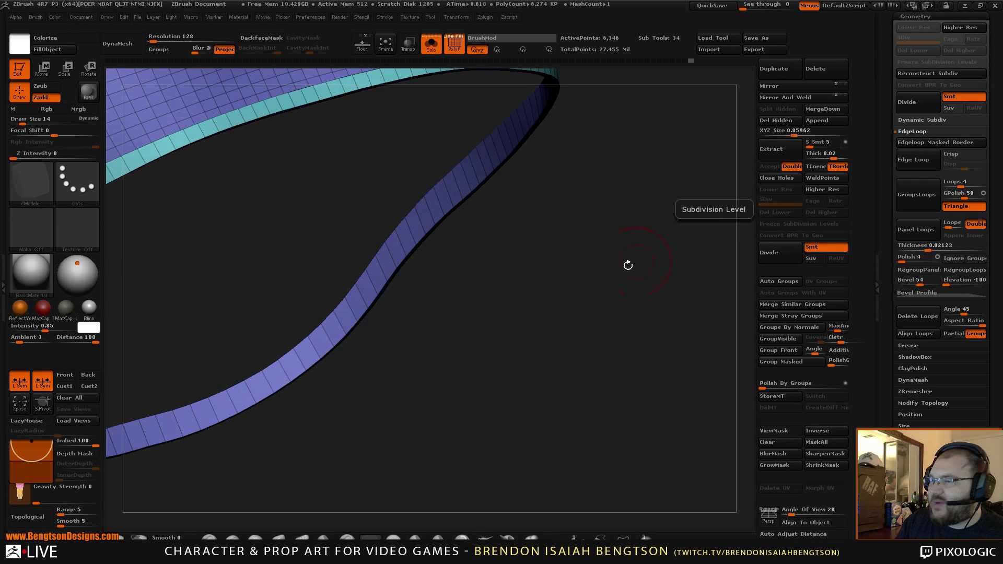
{"action": "left_click_drag", "start_coordinate": [630, 265], "coordinate": [563, 308]}
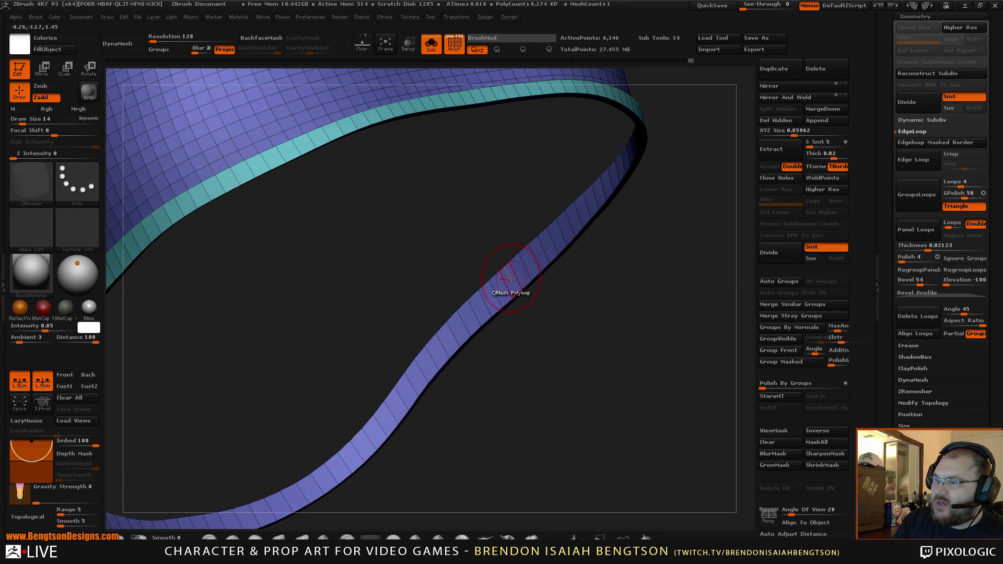
{"action": "key", "text": "space"}
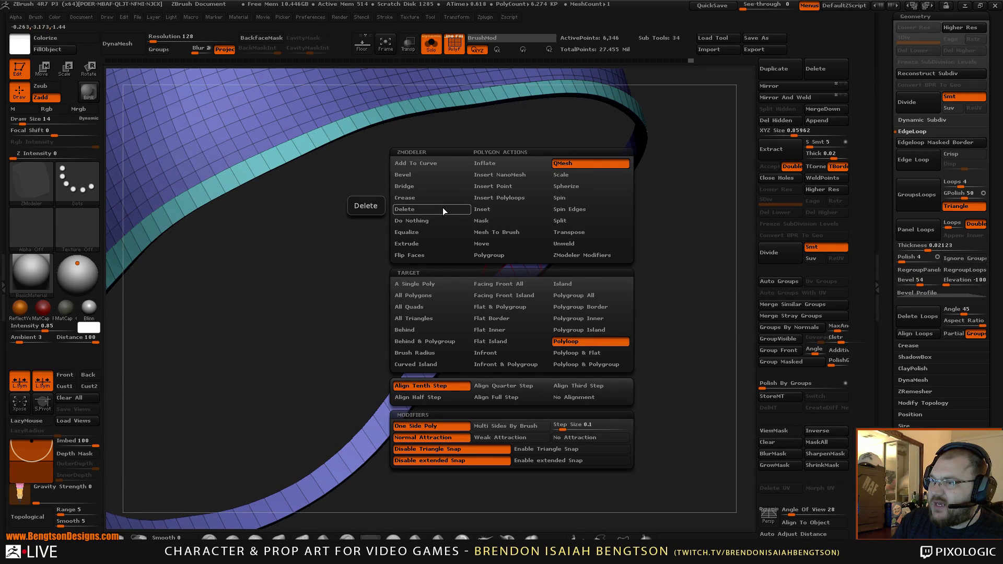
{"action": "left_click", "coordinate": [416, 209]}
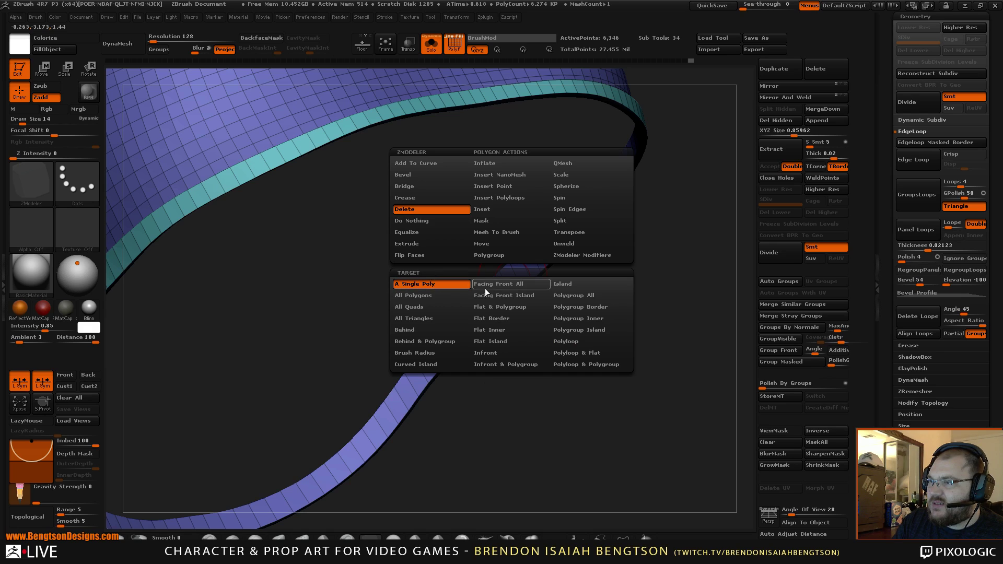
{"action": "left_click", "coordinate": [573, 341]}
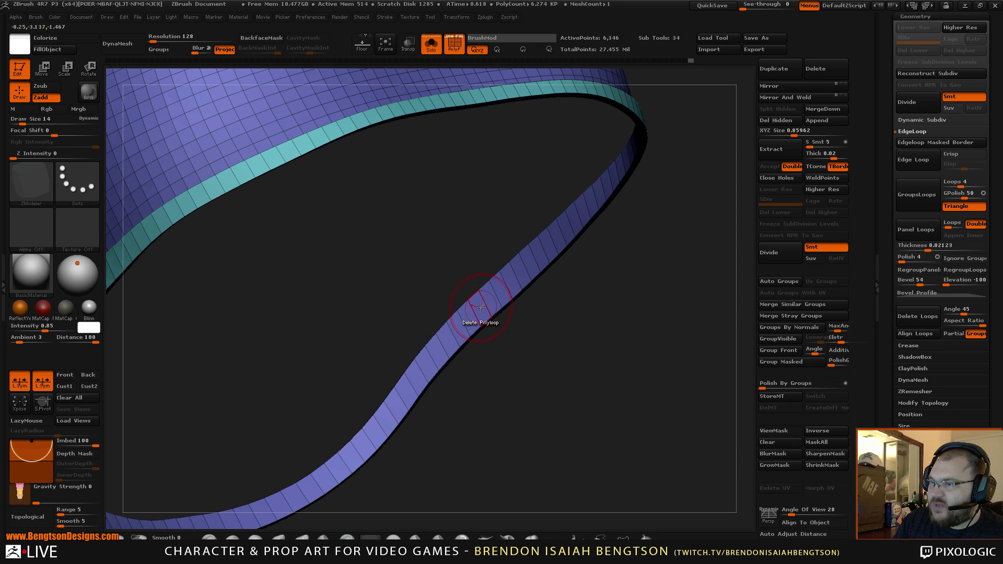
{"action": "left_click", "coordinate": [481, 307]}
{"action": "left_click_drag", "start_coordinate": [525, 384], "coordinate": [519, 290]}
{"action": "left_click_drag", "start_coordinate": [540, 251], "coordinate": [531, 280]}
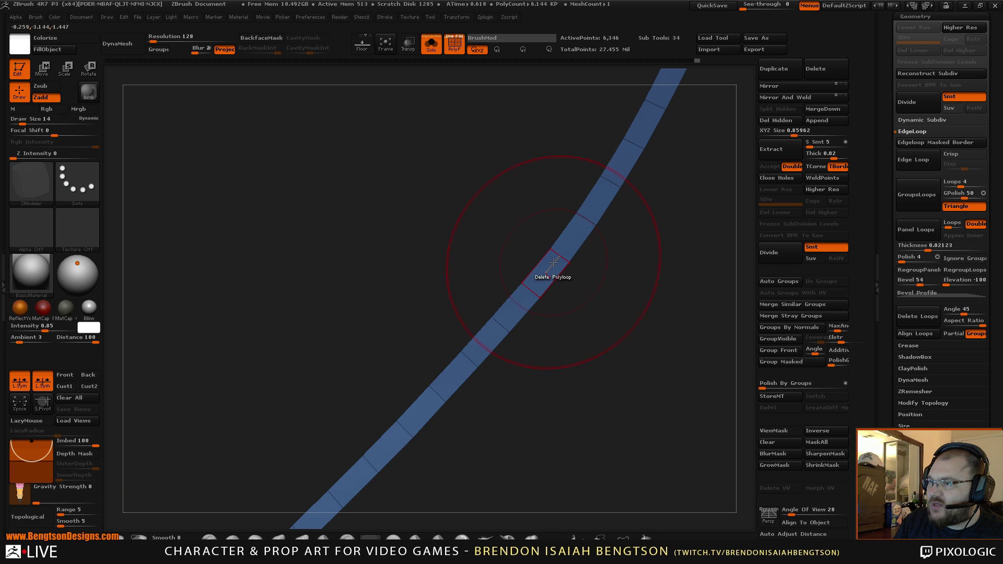
{"action": "left_click", "coordinate": [553, 261]}
{"action": "left_click_drag", "start_coordinate": [607, 250], "coordinate": [589, 280]}
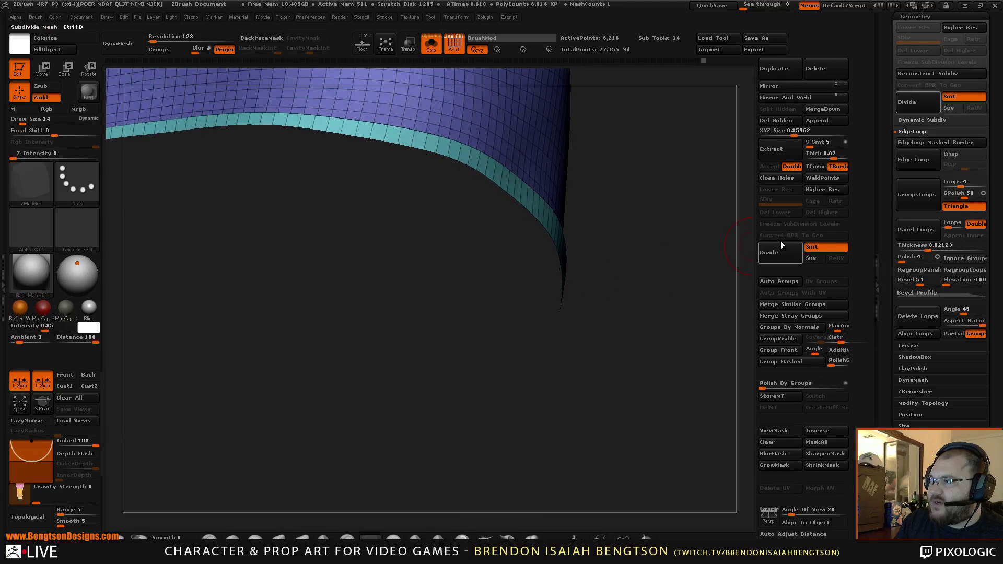
Try Panel Loops on the torso shell, and undo the edits back to before the hem extrusion.
{"action": "left_click", "coordinate": [909, 236]}
{"action": "mouse_move", "coordinate": [627, 334]}
{"action": "left_mouse_down"}
{"action": "mouse_move", "coordinate": [631, 351]}
{"action": "mouse_move", "coordinate": [608, 409]}
{"action": "mouse_move", "coordinate": [680, 249]}
{"action": "mouse_move", "coordinate": [654, 347]}
{"action": "mouse_move", "coordinate": [645, 317]}
{"action": "mouse_move", "coordinate": [656, 336]}
{"action": "mouse_move", "coordinate": [637, 365]}
{"action": "mouse_move", "coordinate": [590, 397]}
{"action": "mouse_move", "coordinate": [616, 385]}
{"action": "left_mouse_up"}
{"action": "key", "text": "ctrl+z"}
{"action": "key", "text": "ctrl"}
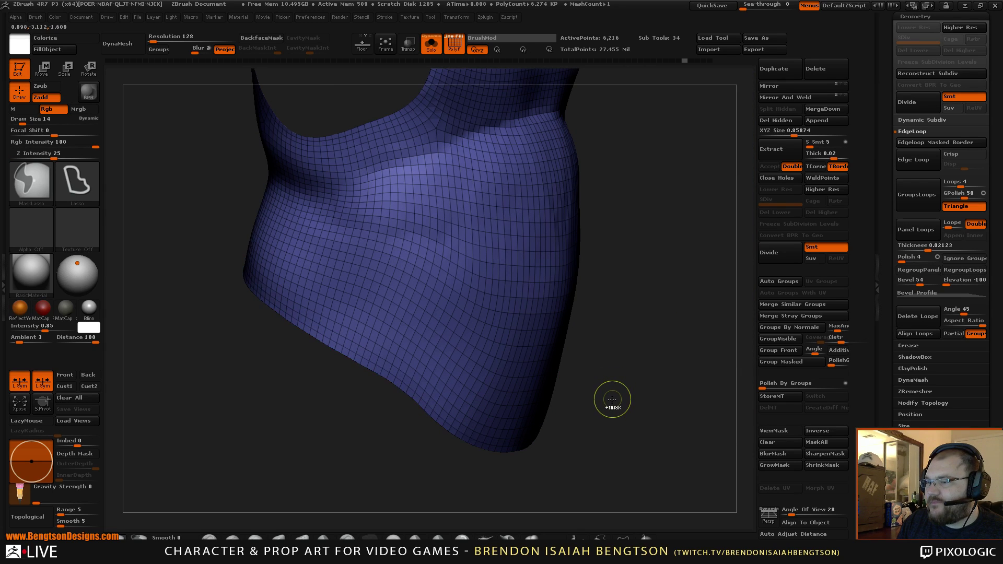
{"action": "key", "text": "ctrl+z"}
Give the single-sided torso shell thickness with Panel Loops.
{"action": "left_click_drag", "start_coordinate": [647, 374], "coordinate": [634, 285]}
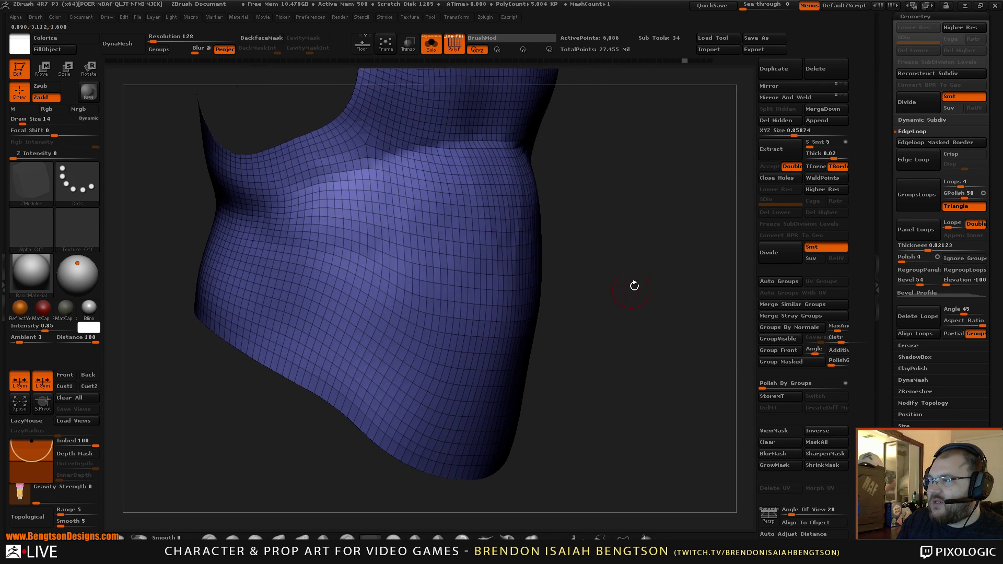
{"action": "left_click", "coordinate": [918, 229]}
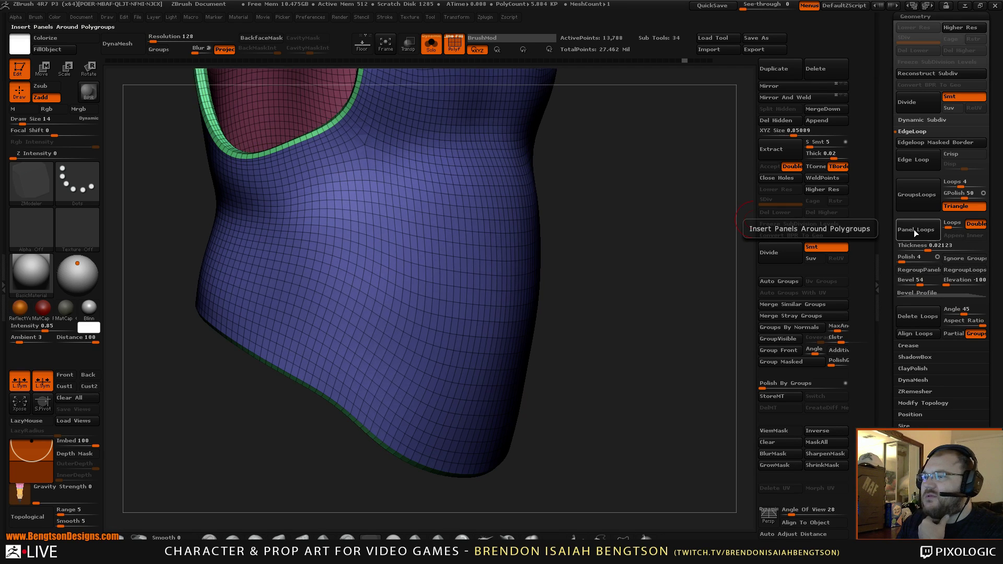
Extrude the outer polygon loop along the lower hem into a raised trim using QMesh with the Polyloop target.
{"action": "left_click_drag", "start_coordinate": [649, 318], "coordinate": [647, 403]}
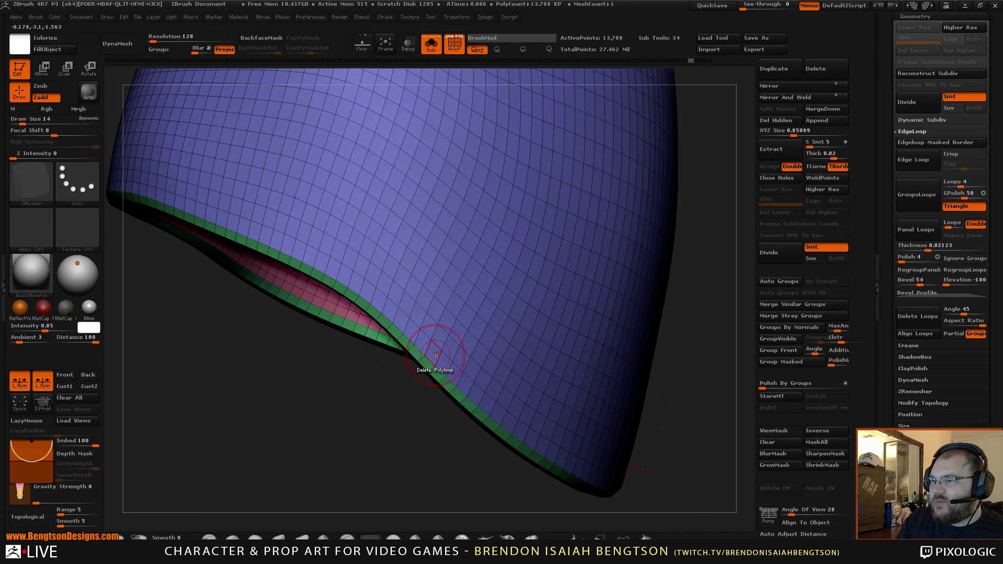
{"action": "right_click", "coordinate": [436, 355]}
{"action": "left_click", "coordinate": [502, 164]}
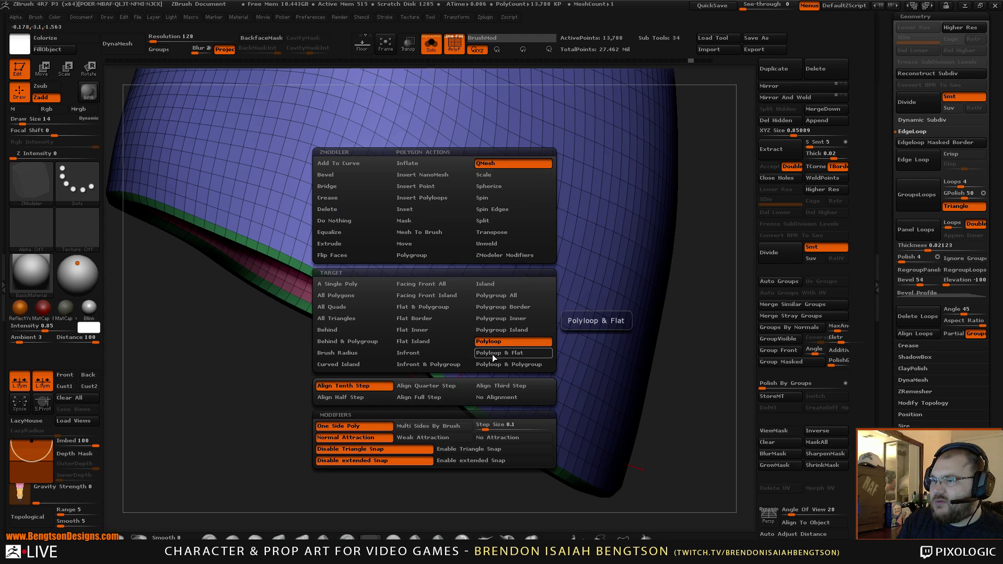
{"action": "left_click", "coordinate": [493, 343]}
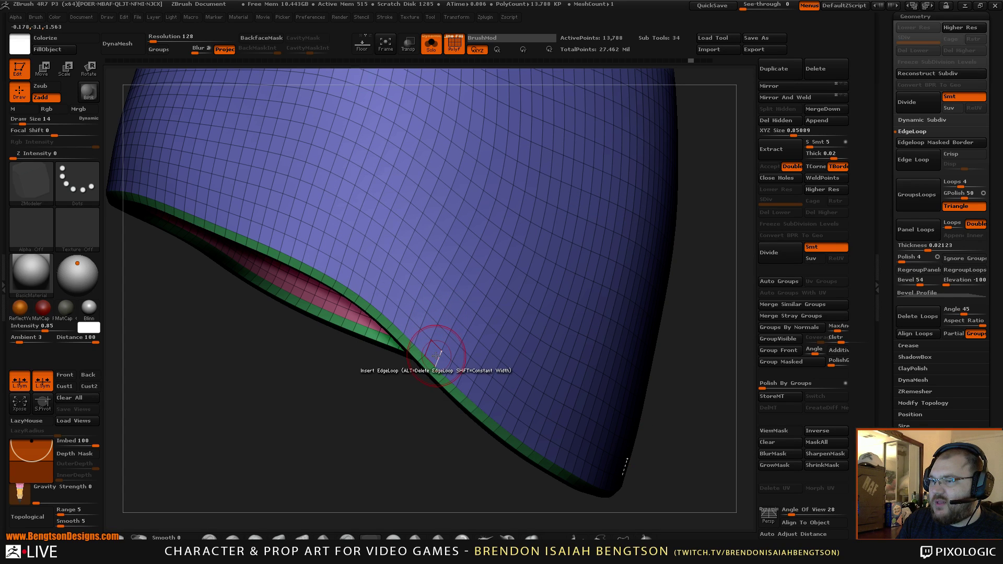
{"action": "left_click", "coordinate": [443, 358]}
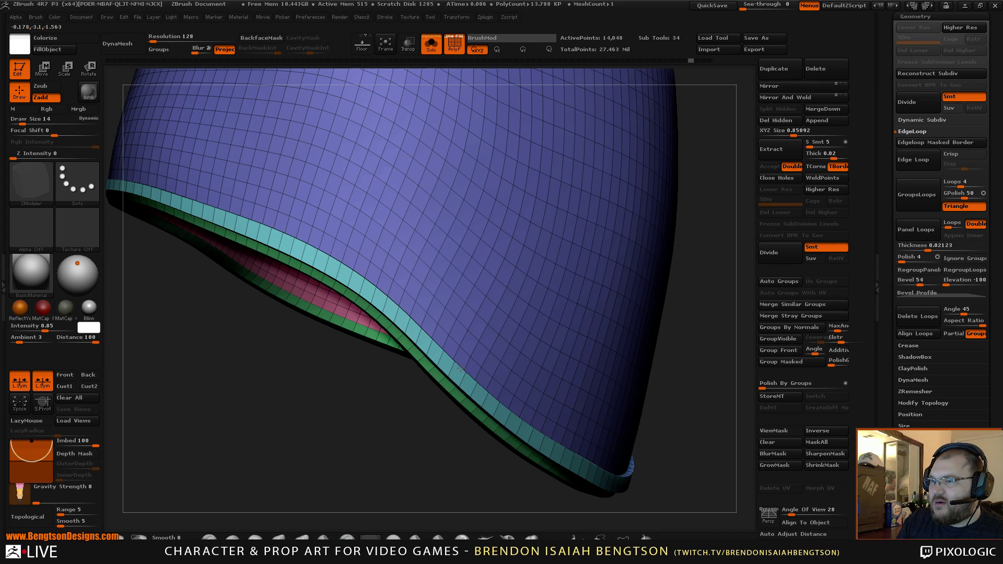
Extrude the outer polygon loop around the armhole and upper edge into a raised trim with QMesh Polyloop.
{"action": "key", "text": "f"}
{"action": "left_click_drag", "start_coordinate": [442, 397], "coordinate": [637, 237]}
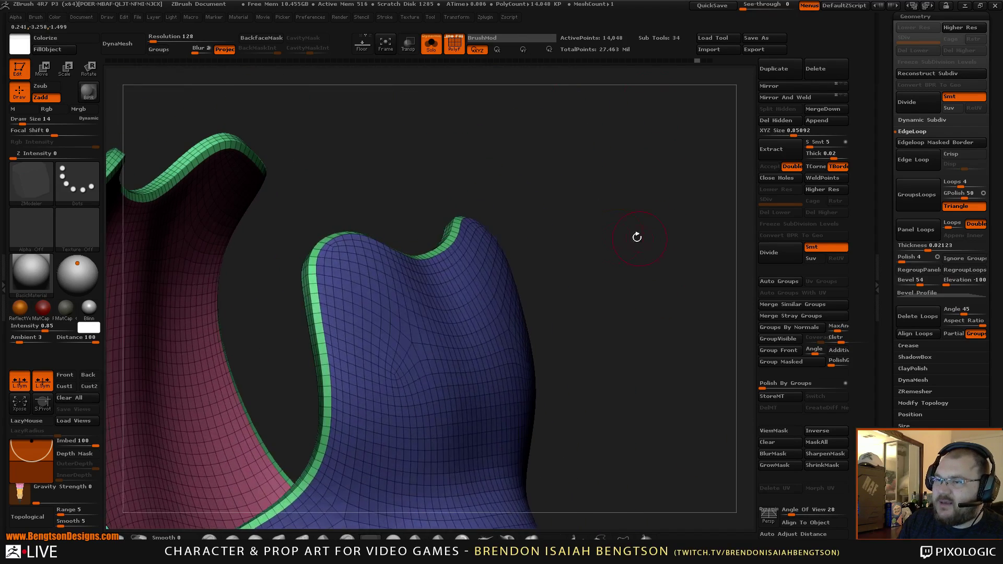
{"action": "left_click", "coordinate": [322, 286]}
{"action": "left_click_drag", "start_coordinate": [324, 285], "coordinate": [325, 284]}
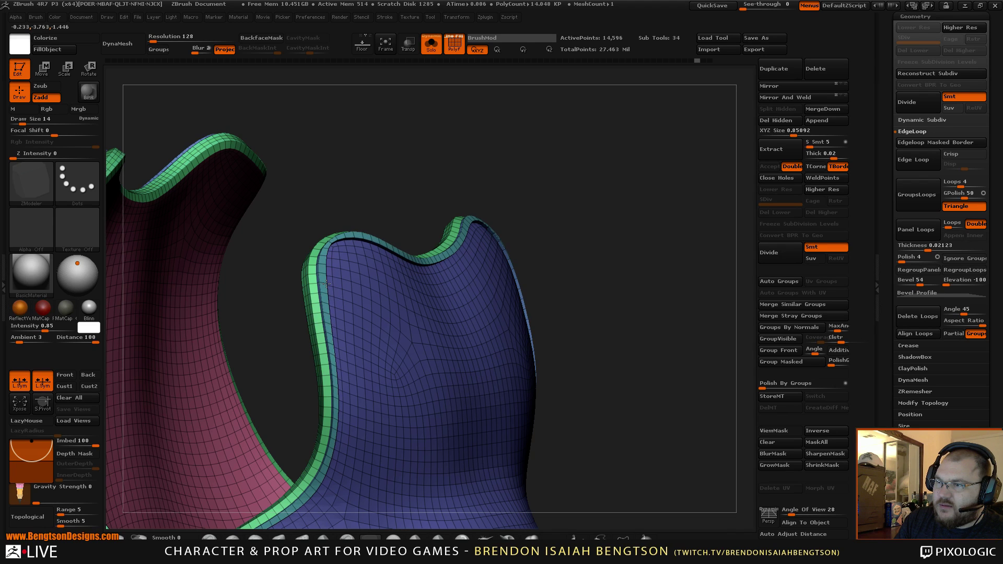
Extrude the adjacent polygon loop along the armhole edge to widen its raised trim to two rows.
{"action": "left_click_drag", "start_coordinate": [366, 203], "coordinate": [286, 247]}
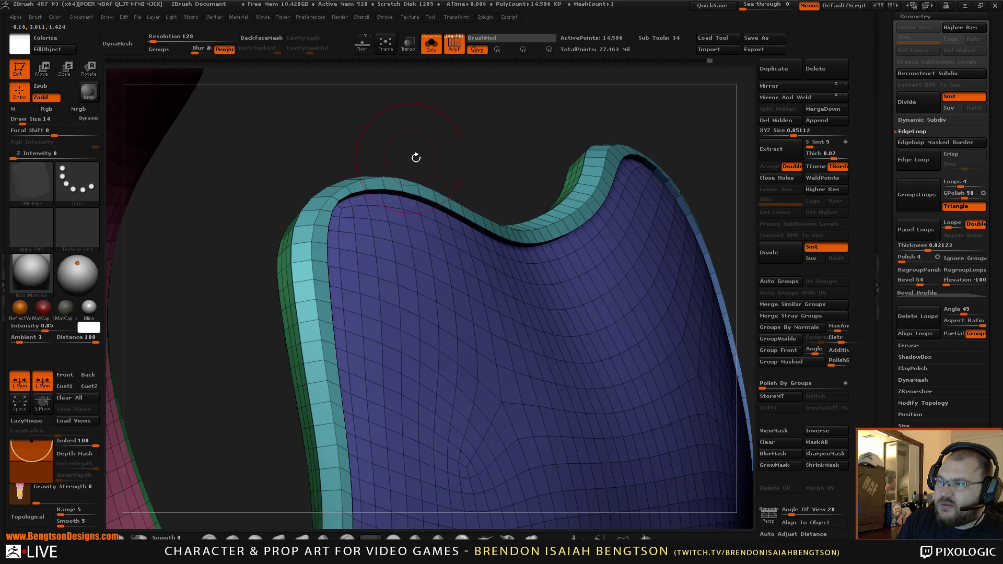
{"action": "left_click_drag", "start_coordinate": [416, 158], "coordinate": [692, 137]}
{"action": "left_click_drag", "start_coordinate": [672, 287], "coordinate": [642, 387], "text": "alt"}
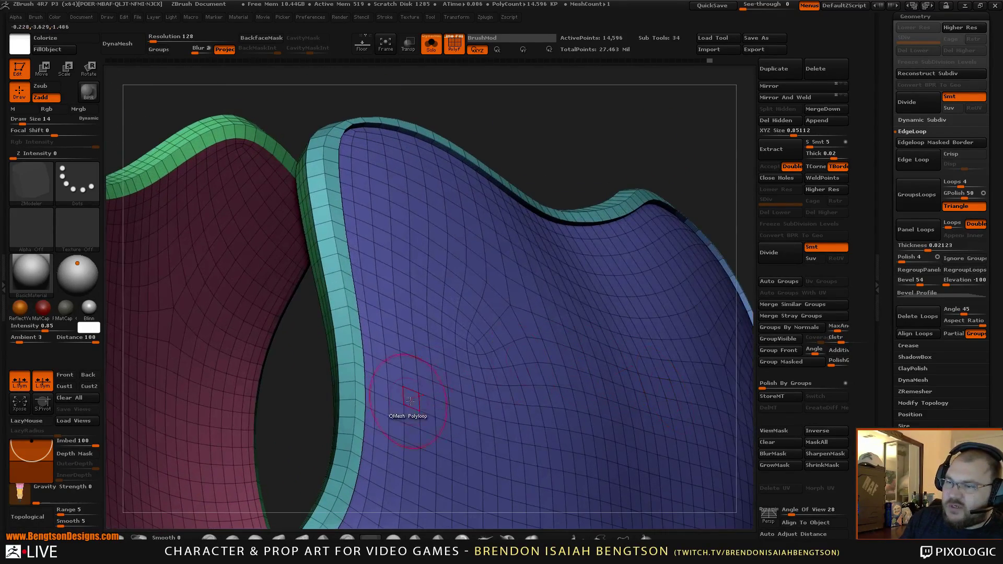
{"action": "left_click_drag", "start_coordinate": [425, 358], "coordinate": [496, 197], "text": "alt"}
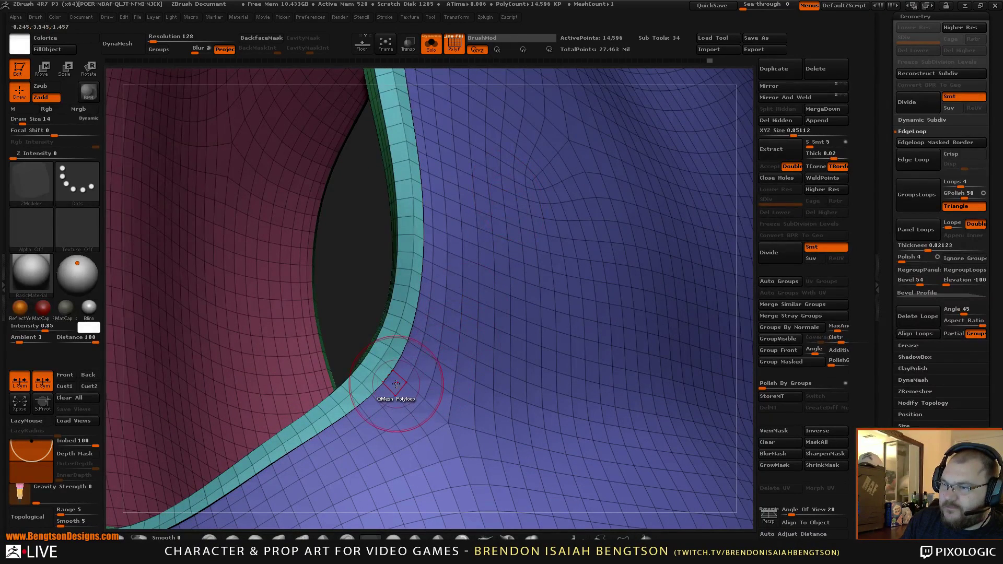
{"action": "key", "text": "ctrl+z"}
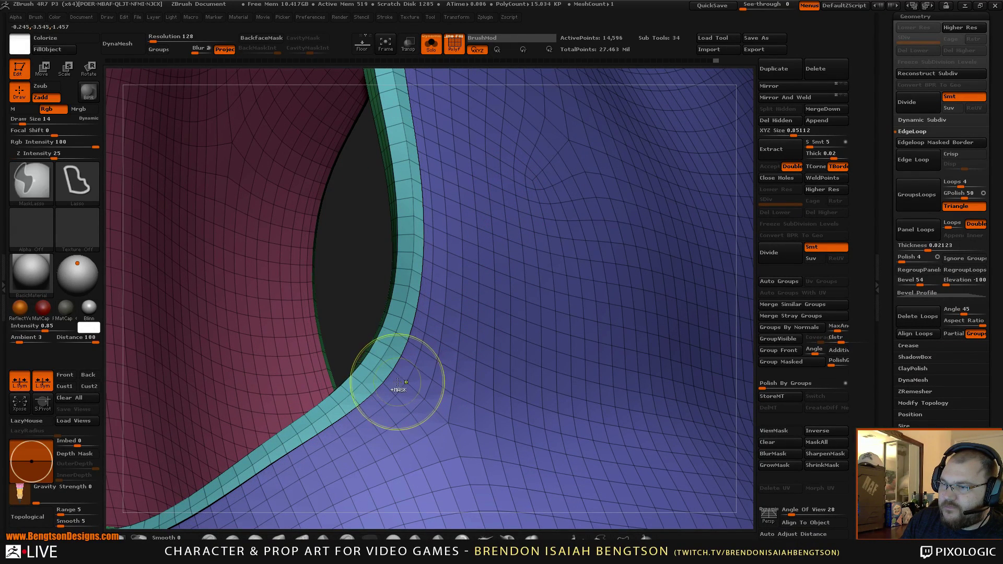
{"action": "left_click", "coordinate": [395, 381]}
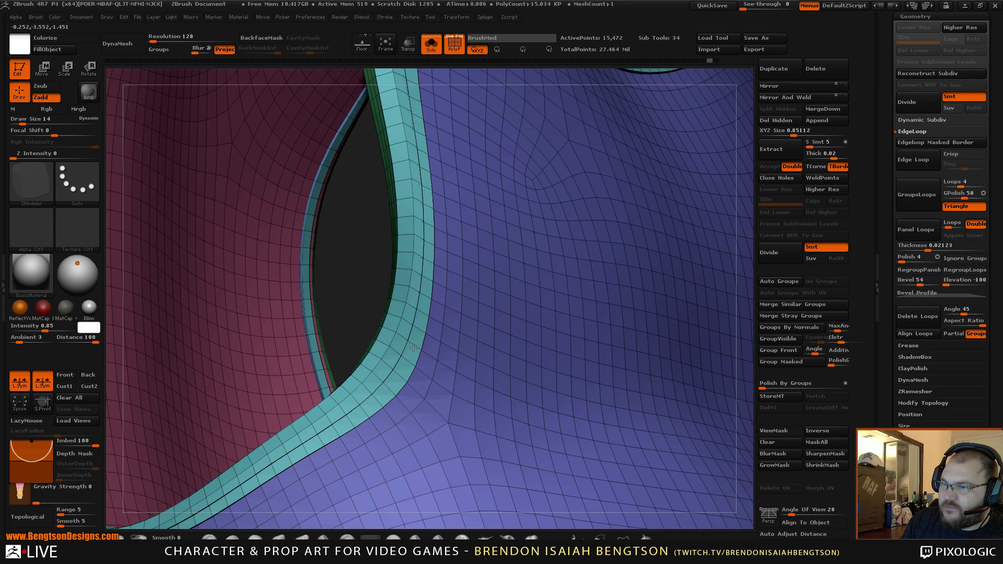
Delete the extra edge loop running along the armhole trim and check the shell with the polyframe hidden.
{"action": "left_click_drag", "start_coordinate": [418, 337], "coordinate": [423, 324]}
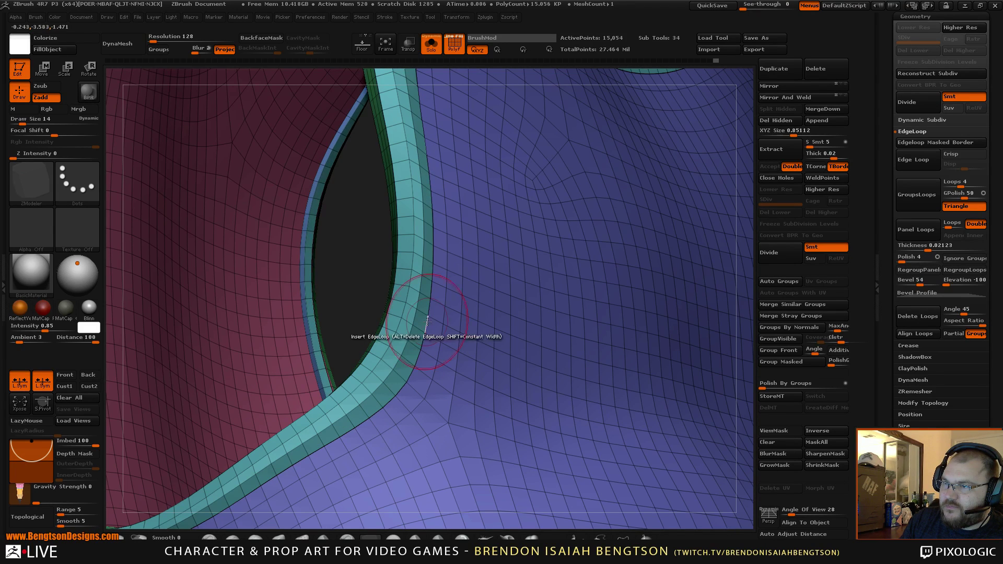
{"action": "right_click_drag", "start_coordinate": [546, 323], "coordinate": [580, 165], "text": "alt"}
{"action": "left_click_drag", "start_coordinate": [643, 159], "coordinate": [595, 170]}
{"action": "key", "text": "shift+f"}
{"action": "left_click_drag", "start_coordinate": [656, 163], "coordinate": [504, 107]}
{"action": "left_click_drag", "start_coordinate": [627, 174], "coordinate": [629, 269]}
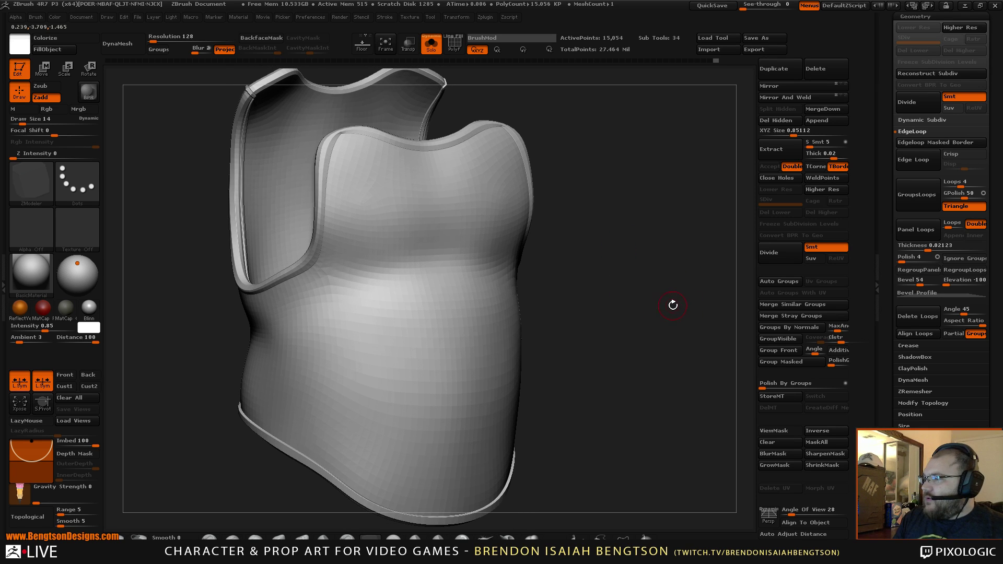
{"action": "left_click_drag", "start_coordinate": [672, 305], "coordinate": [711, 264]}
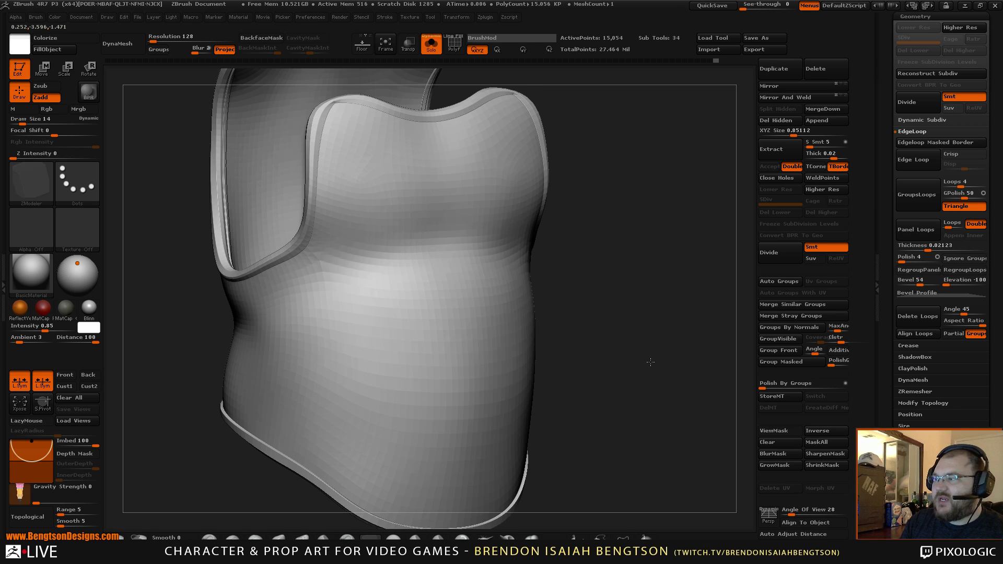
{"action": "left_click_drag", "start_coordinate": [650, 362], "coordinate": [696, 217]}
Duplicate the torso shell subtool, send the copy to the end of the subtool list and hide it as a backup.
{"action": "left_click_drag", "start_coordinate": [884, 73], "coordinate": [885, 315]}
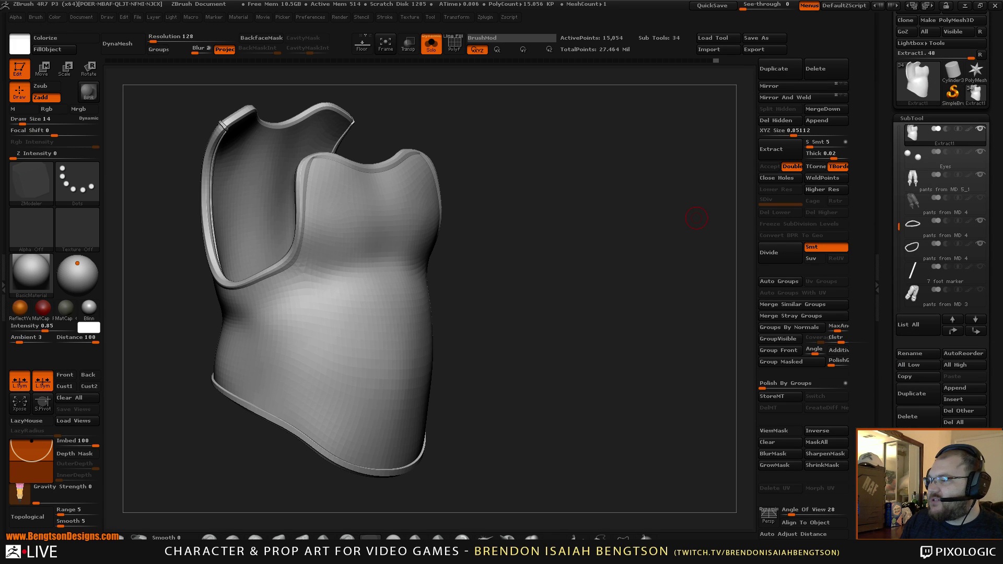
{"action": "left_click", "coordinate": [773, 69]}
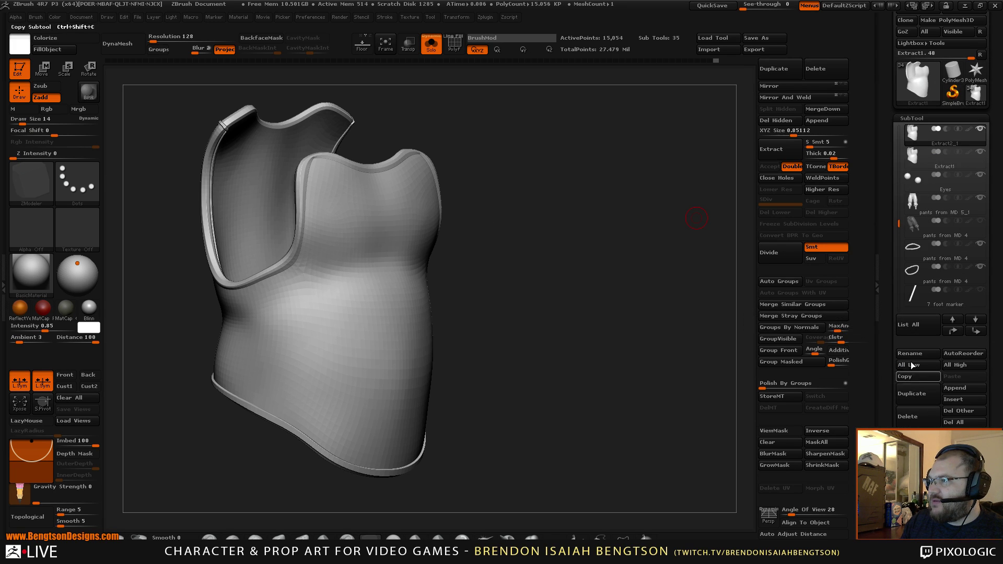
{"action": "mouse_move", "coordinate": [915, 135]}
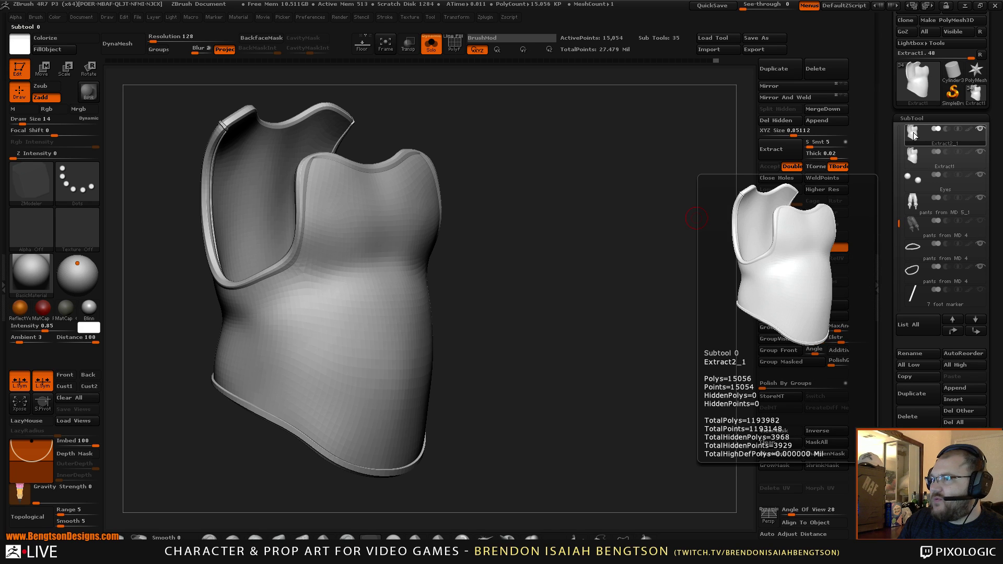
{"action": "left_click_drag", "start_coordinate": [688, 217], "coordinate": [658, 355]}
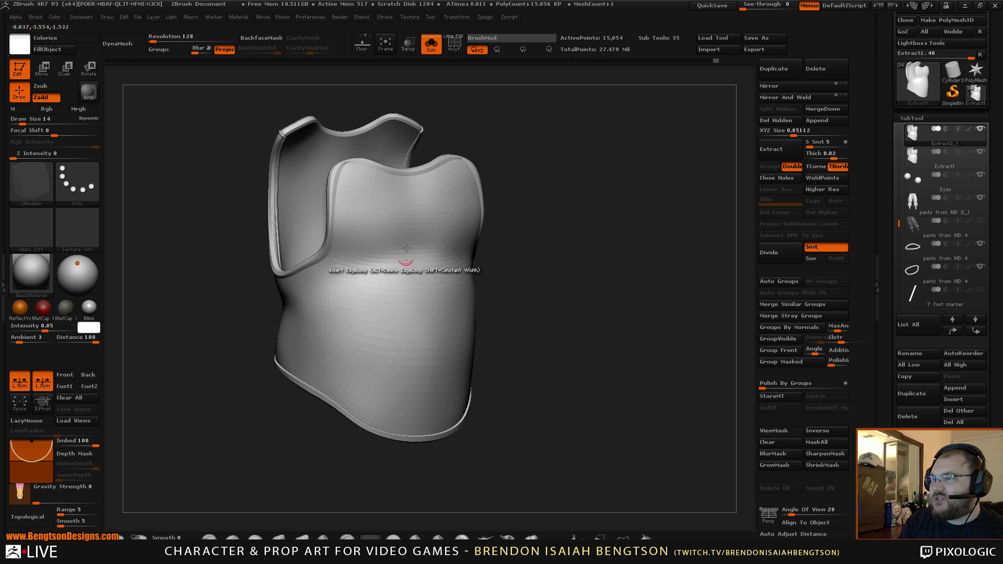
{"action": "left_click_drag", "start_coordinate": [559, 253], "coordinate": [699, 234]}
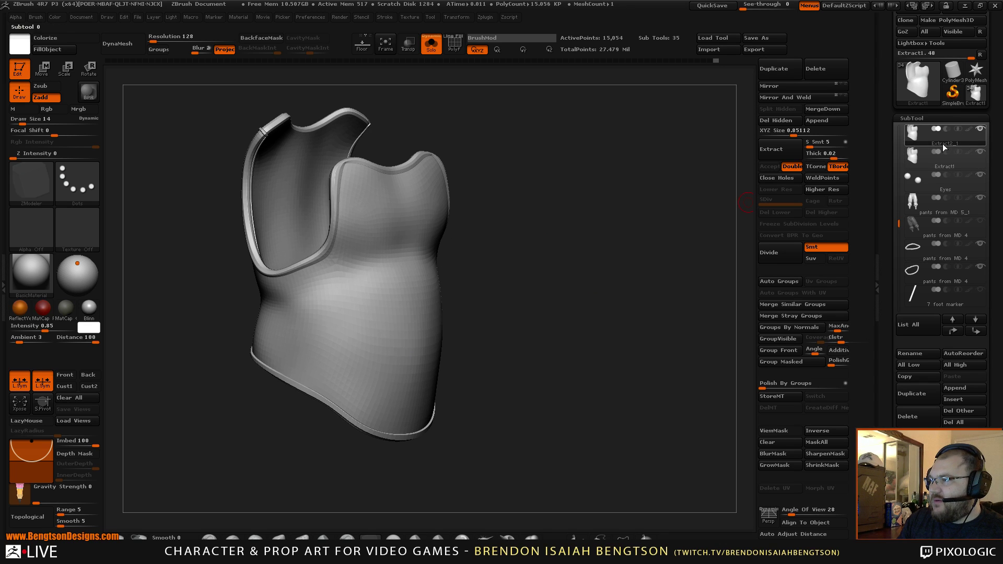
{"action": "left_click", "coordinate": [976, 330], "text": "shift"}
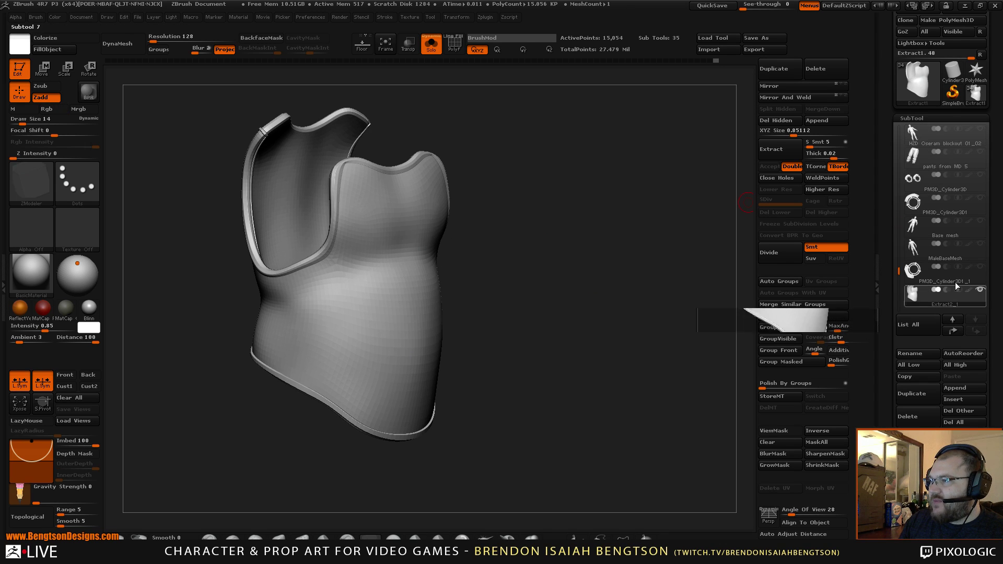
{"action": "left_click", "coordinate": [955, 281]}
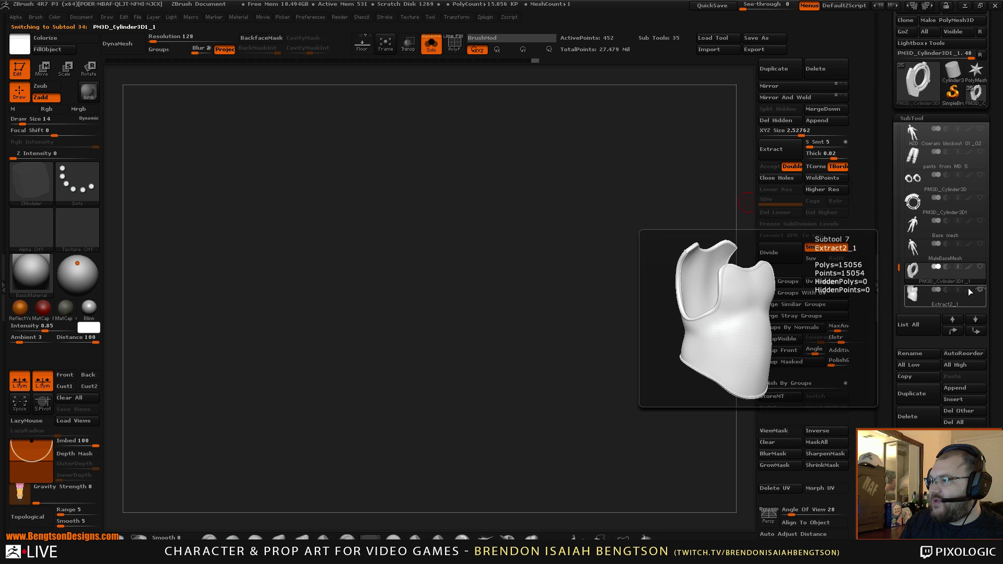
Turn off Solo to show the whole character and select the original torso shell.
{"action": "left_click_drag", "start_coordinate": [899, 267], "coordinate": [901, 115]}
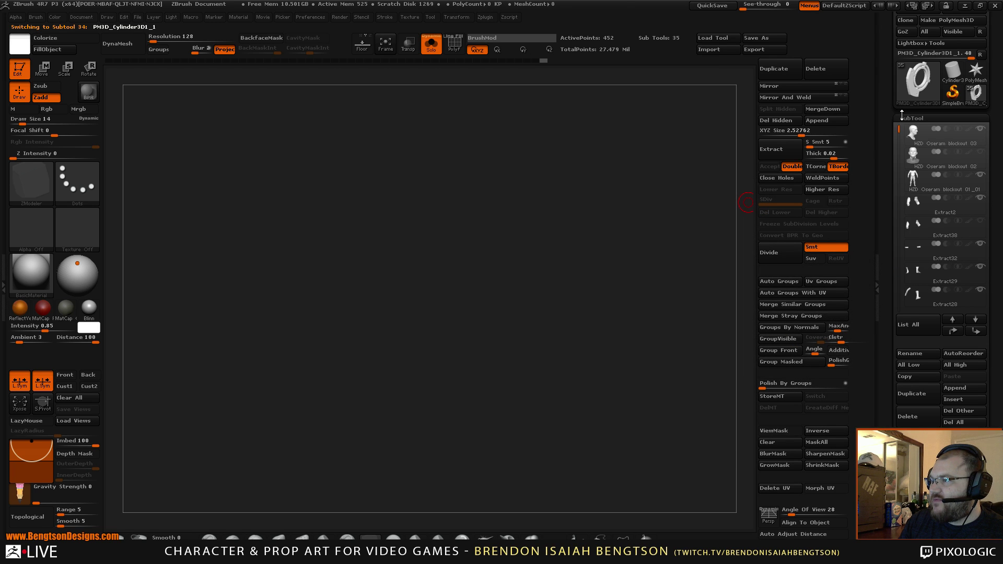
{"action": "left_click", "coordinate": [901, 139]}
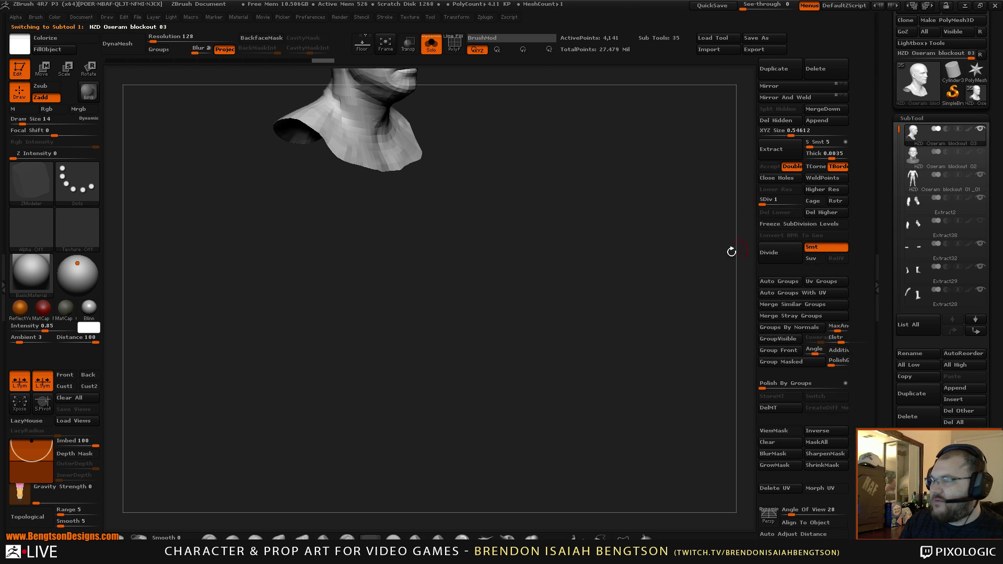
{"action": "key", "text": "ctrl+shift+s"}
{"action": "left_click_drag", "start_coordinate": [667, 264], "coordinate": [675, 314]}
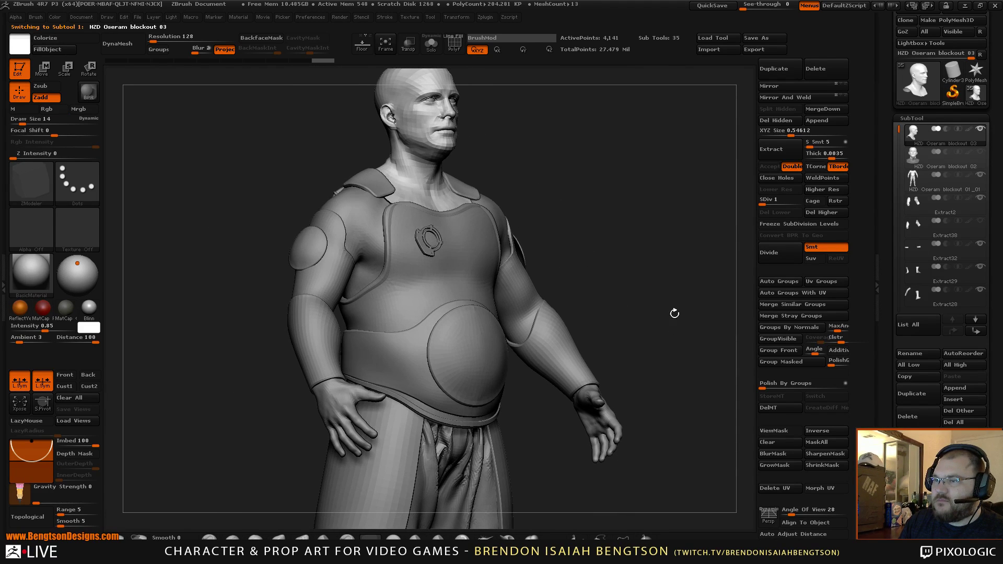
{"action": "left_click", "coordinate": [472, 270], "text": "alt"}
{"action": "left_click_drag", "start_coordinate": [647, 233], "coordinate": [747, 173], "text": "alt"}
{"action": "mouse_move", "coordinate": [899, 187]}
{"action": "left_mouse_down"}
{"action": "mouse_move", "coordinate": [894, 137]}
{"action": "mouse_move", "coordinate": [890, 177]}
{"action": "left_mouse_up"}
{"action": "mouse_move", "coordinate": [699, 235]}
{"action": "left_mouse_down"}
{"action": "mouse_move", "coordinate": [691, 285]}
{"action": "mouse_move", "coordinate": [719, 355]}
{"action": "mouse_move", "coordinate": [709, 357]}
{"action": "mouse_move", "coordinate": [690, 450]}
{"action": "mouse_move", "coordinate": [672, 280]}
{"action": "mouse_move", "coordinate": [679, 339]}
{"action": "mouse_move", "coordinate": [620, 286]}
{"action": "left_mouse_up"}
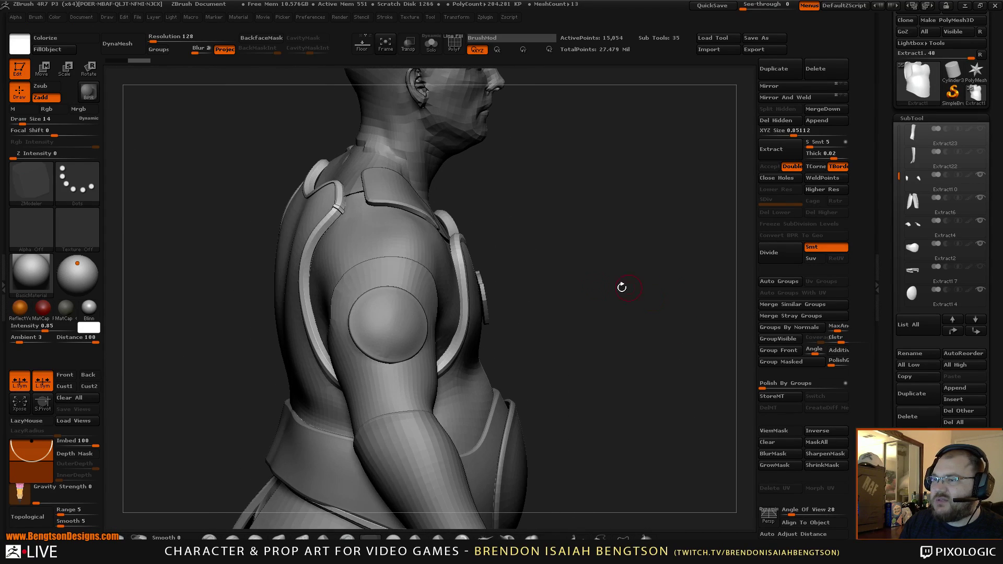
Adjust the upper front edge of the torso shell with the Move Topological brush at draw size 65, and save the tool.
{"action": "key", "text": "b"}
{"action": "key", "text": "m"}
{"action": "key", "text": "t"}
{"action": "key", "text": "space"}
{"action": "left_click_drag", "start_coordinate": [452, 220], "coordinate": [476, 219]}
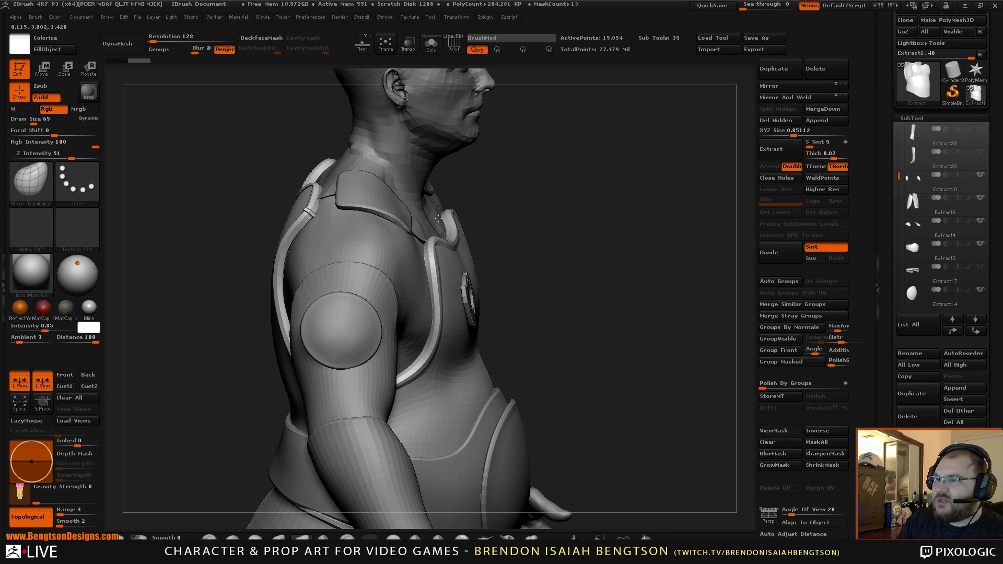
{"action": "left_click_drag", "start_coordinate": [542, 251], "coordinate": [487, 207]}
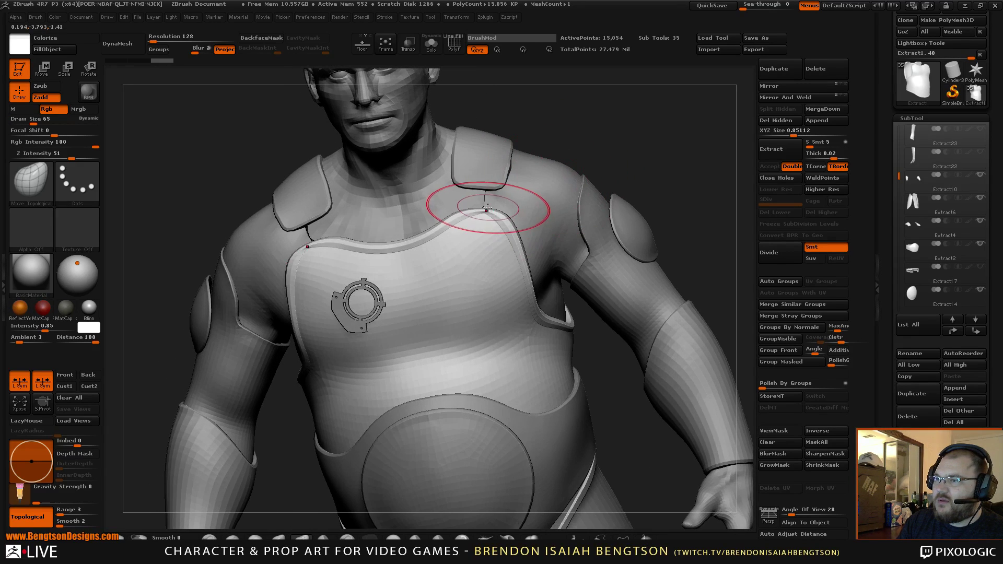
{"action": "left_click_drag", "start_coordinate": [569, 157], "coordinate": [347, 186]}
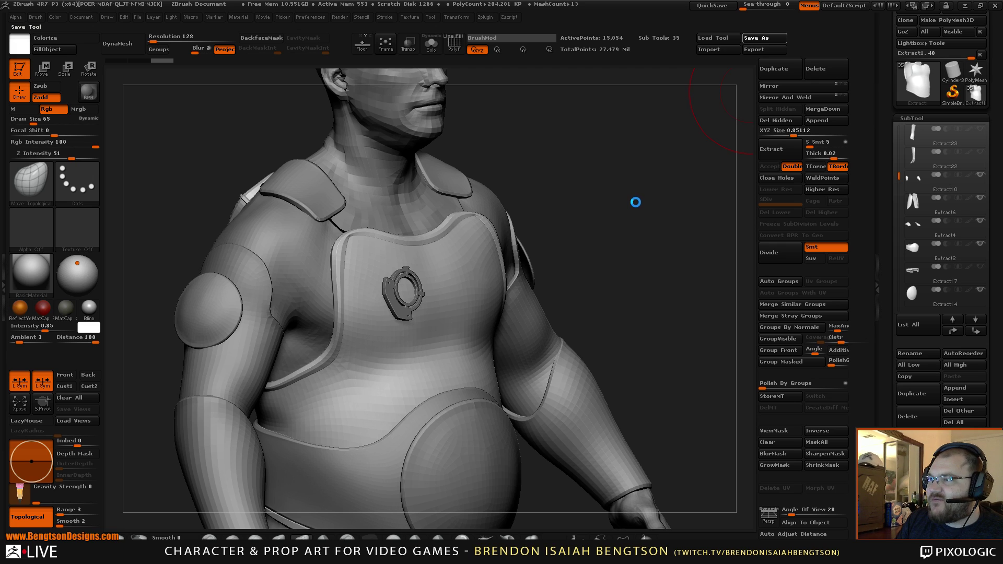
{"action": "left_click_drag", "start_coordinate": [637, 191], "coordinate": [637, 212]}
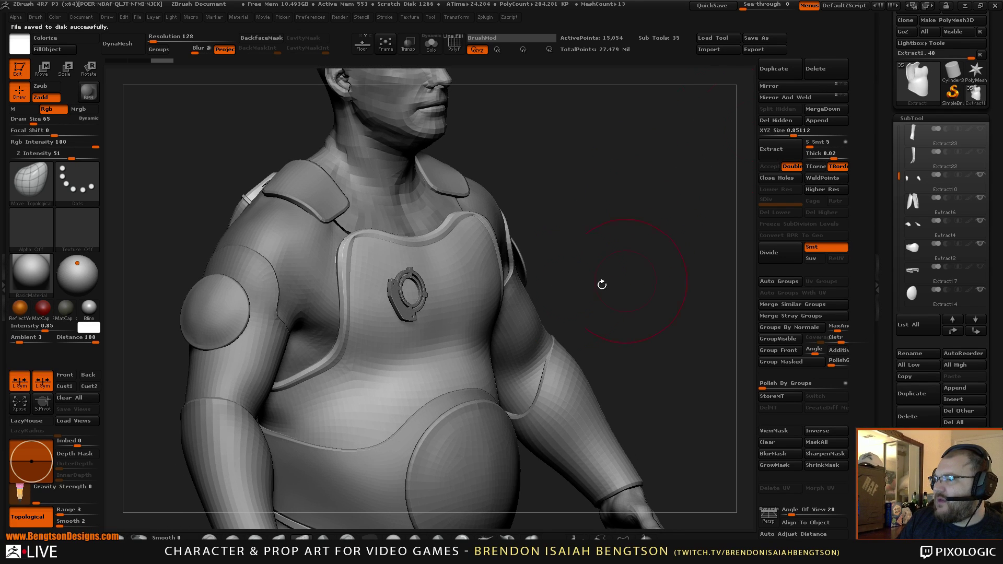
Move the chest emblem subtool up two places in the subtool list, hide it and reselect the torso shell.
{"action": "left_click", "coordinate": [405, 298], "text": "alt"}
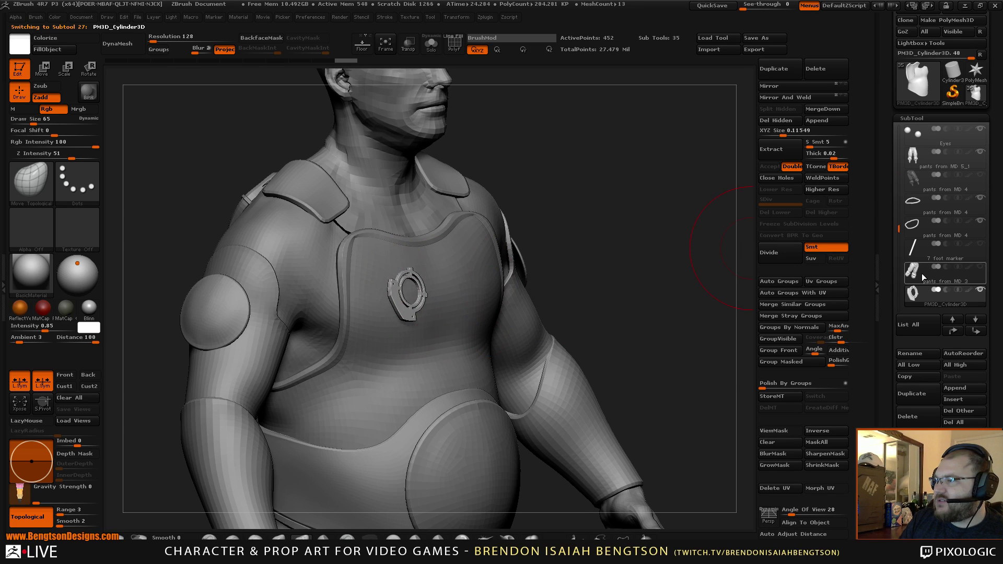
{"action": "mouse_move", "coordinate": [918, 273]}
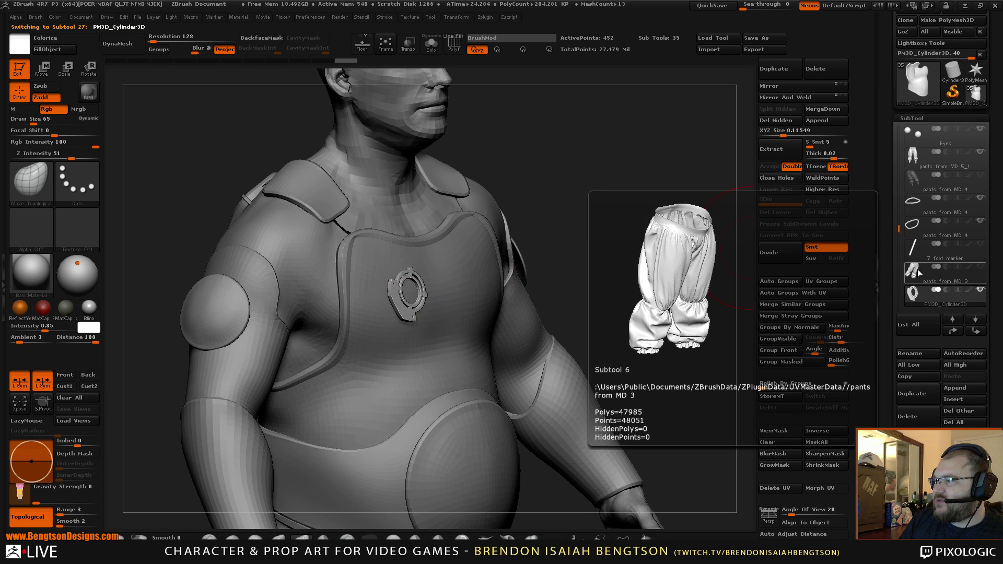
{"action": "left_click", "coordinate": [953, 331]}
{"action": "left_click", "coordinate": [953, 330]}
{"action": "mouse_move", "coordinate": [920, 261]}
{"action": "left_click", "coordinate": [920, 225]}
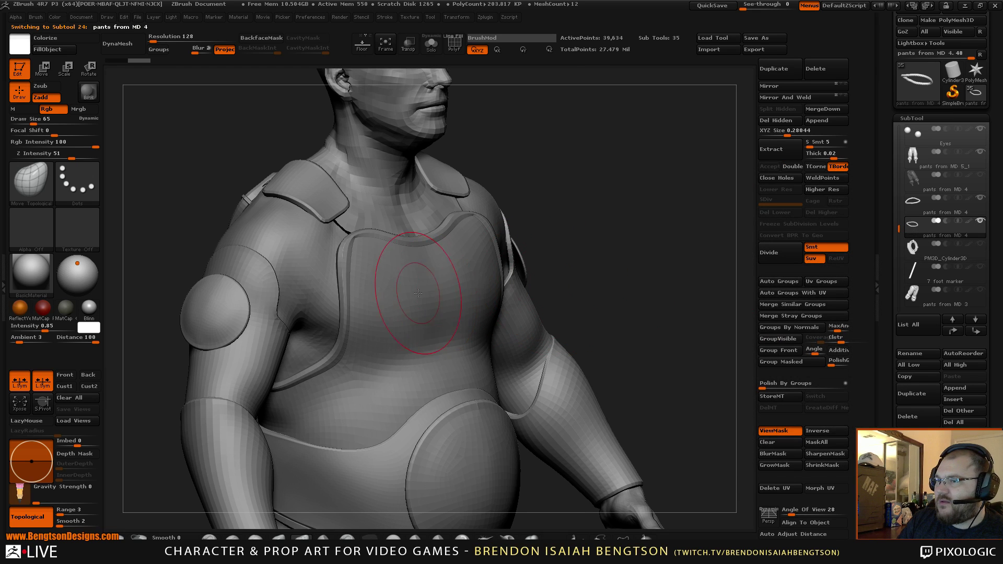
{"action": "left_click", "coordinate": [426, 263], "text": "alt"}
{"action": "left_click_drag", "start_coordinate": [538, 220], "coordinate": [550, 175]}
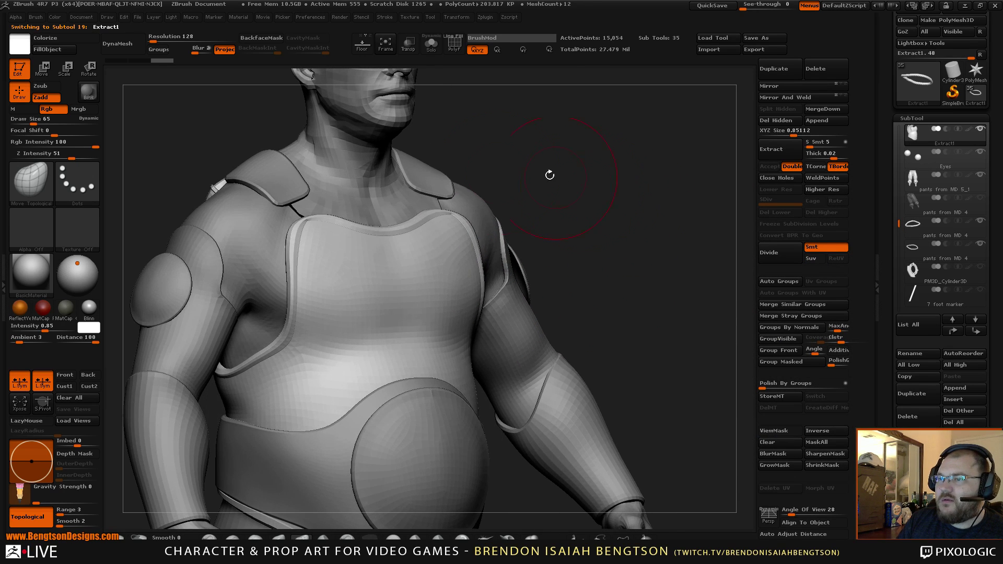
{"action": "left_click", "coordinate": [125, 44]}
{"action": "key", "text": "ctrl+z"}
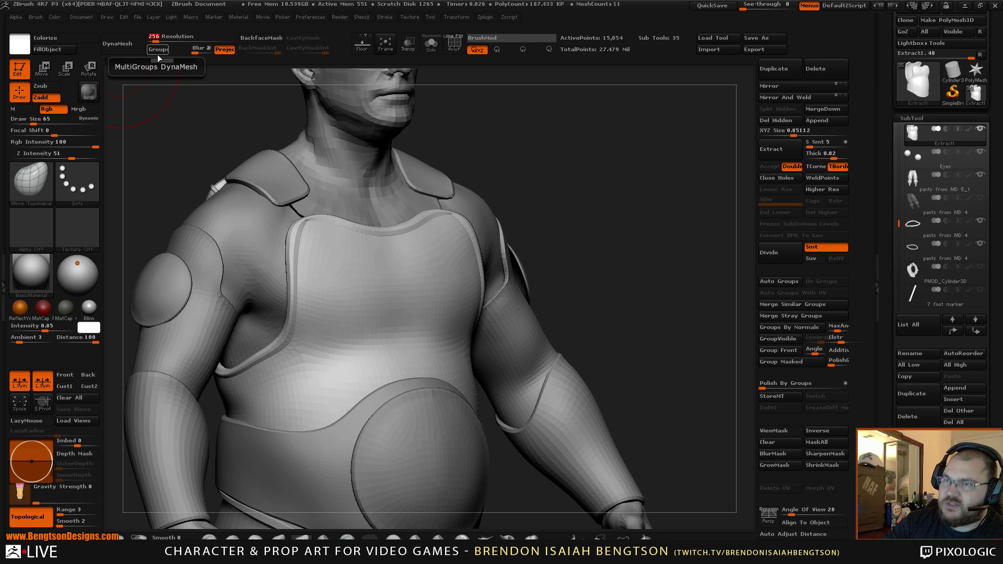
{"action": "left_click", "coordinate": [127, 46]}
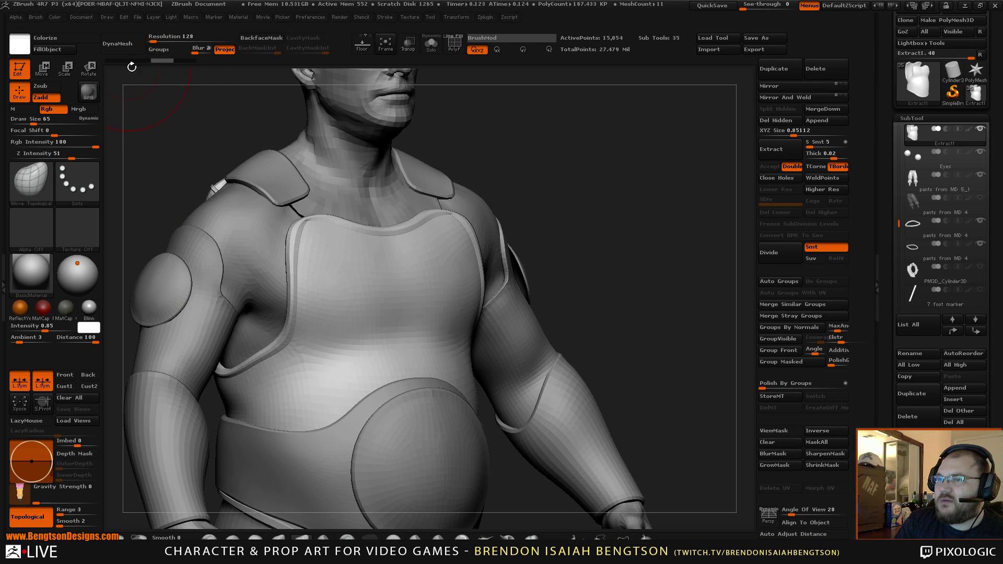
DynaMesh the torso shell at resolution 512 and check the remeshed trim.
{"action": "left_click_drag", "start_coordinate": [157, 36], "coordinate": [154, 26]}
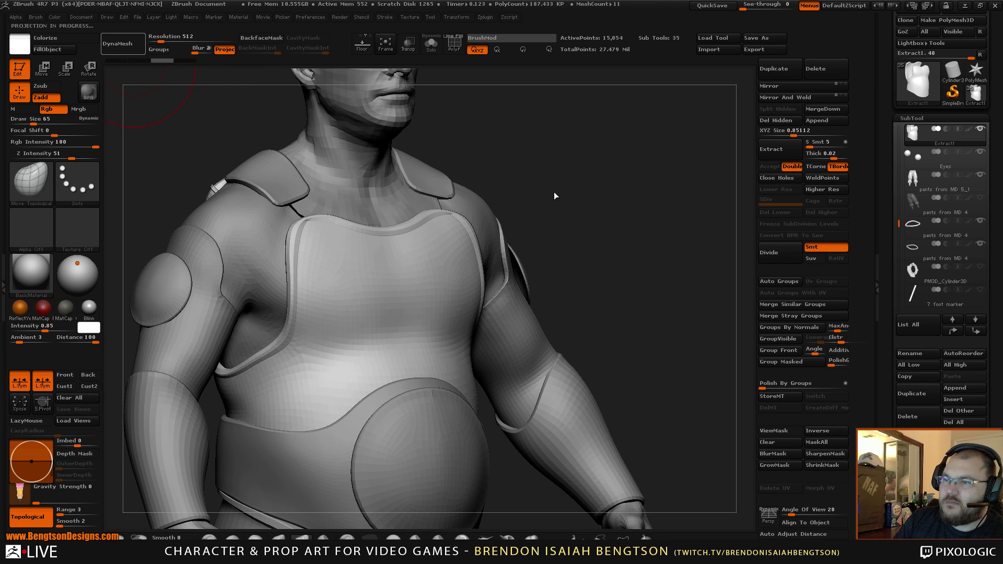
{"action": "left_click_drag", "start_coordinate": [560, 193], "coordinate": [583, 174]}
{"action": "left_click_drag", "start_coordinate": [591, 166], "coordinate": [579, 176], "text": "alt"}
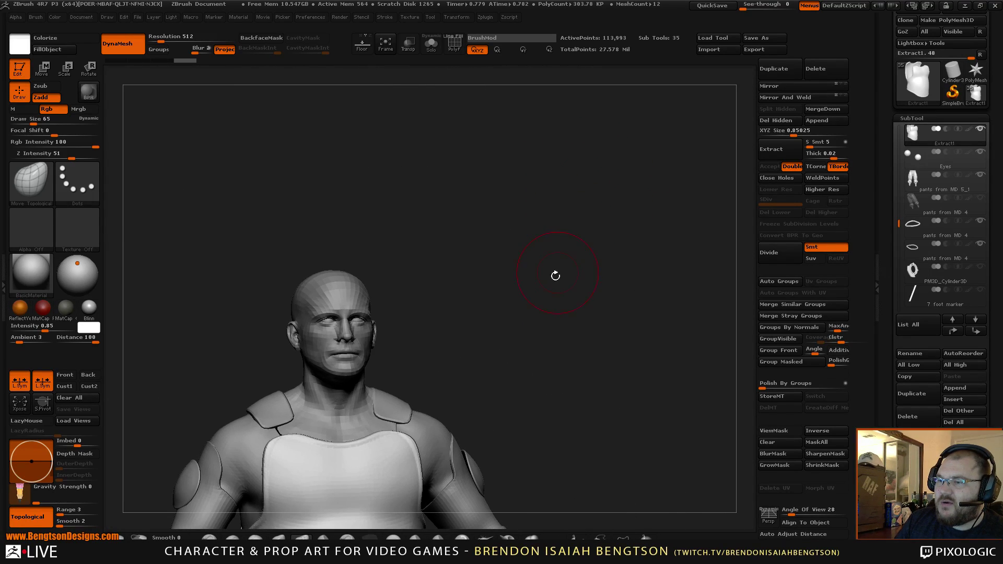
{"action": "left_click_drag", "start_coordinate": [538, 361], "coordinate": [537, 186], "text": "alt"}
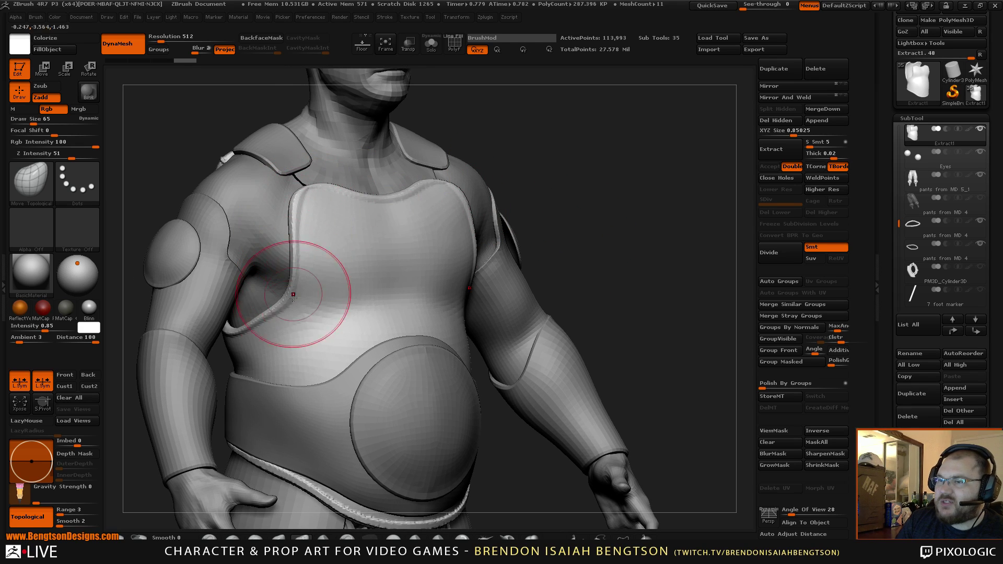
Isolate the torso shell and set the Smooth brush to draw size 26 and Z Intensity 13 with Rgb off.
{"action": "key", "text": "space"}
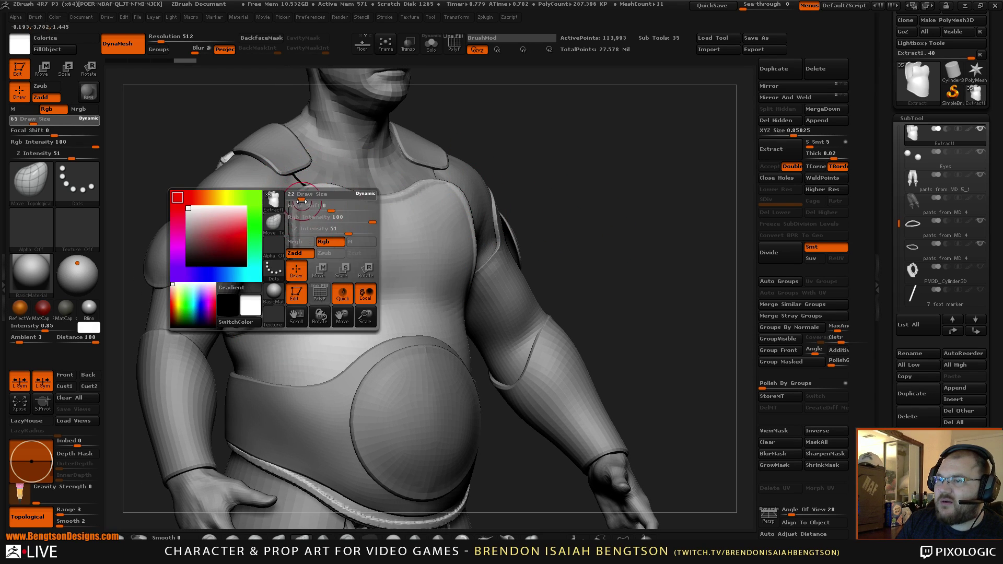
{"action": "left_click_drag", "start_coordinate": [301, 201], "coordinate": [308, 201]}
{"action": "mouse_move", "coordinate": [591, 172]}
{"action": "left_mouse_down"}
{"action": "mouse_move", "coordinate": [698, 199]}
{"action": "mouse_move", "coordinate": [632, 187]}
{"action": "mouse_move", "coordinate": [620, 273]}
{"action": "mouse_move", "coordinate": [600, 233]}
{"action": "mouse_move", "coordinate": [597, 250]}
{"action": "mouse_move", "coordinate": [488, 197]}
{"action": "left_mouse_up"}
{"action": "key", "text": "space"}
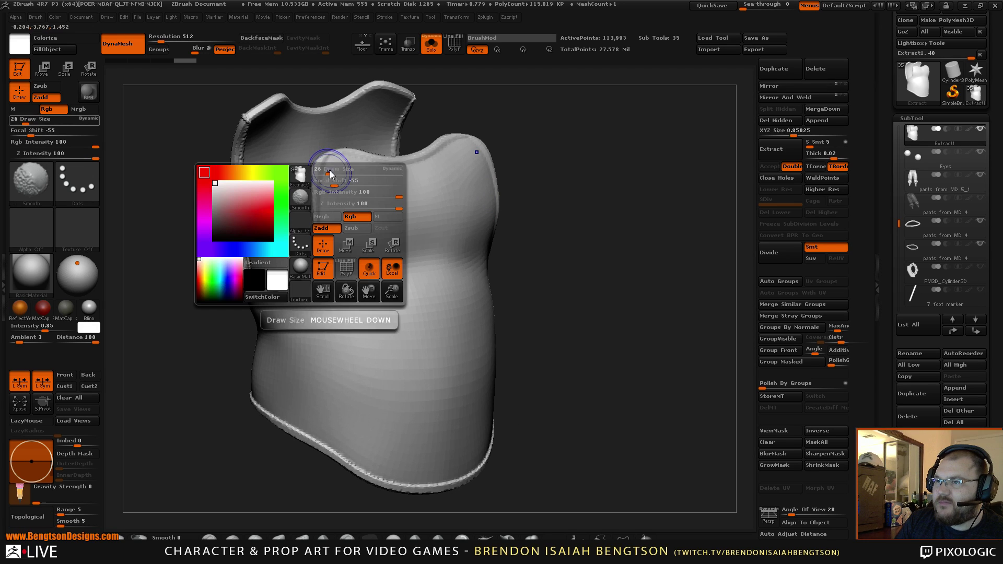
{"action": "left_click", "coordinate": [356, 216]}
{"action": "key", "text": "space"}
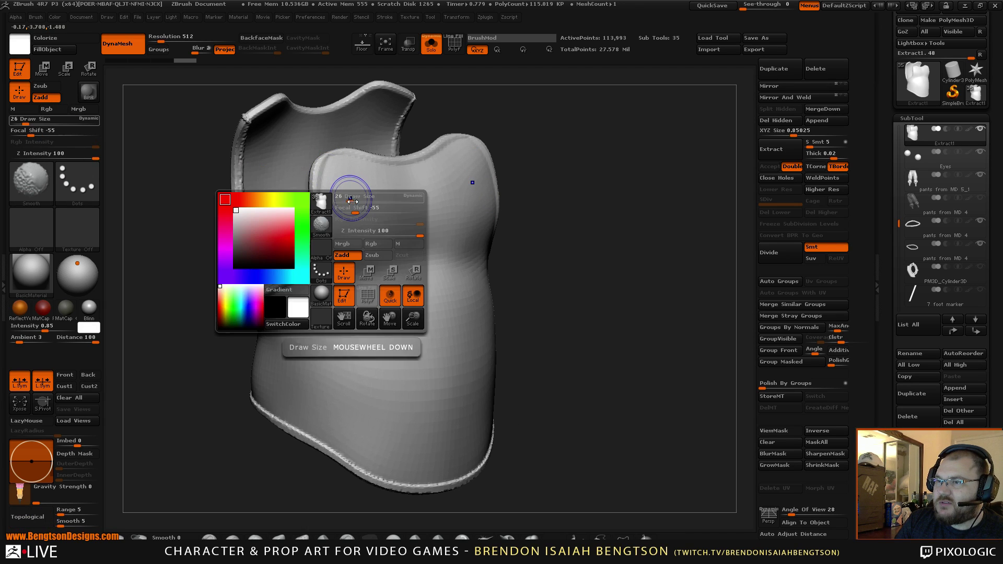
{"action": "left_click_drag", "start_coordinate": [365, 234], "coordinate": [346, 233]}
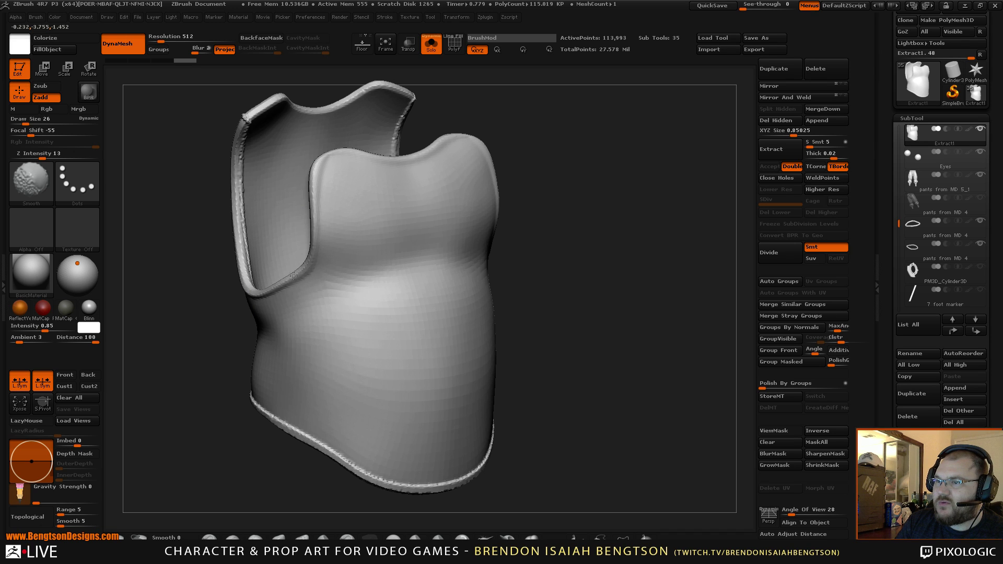
Smooth the jagged raised trim along the torso shell's lower hem and around the armholes.
{"action": "left_click_drag", "start_coordinate": [542, 228], "coordinate": [216, 155]}
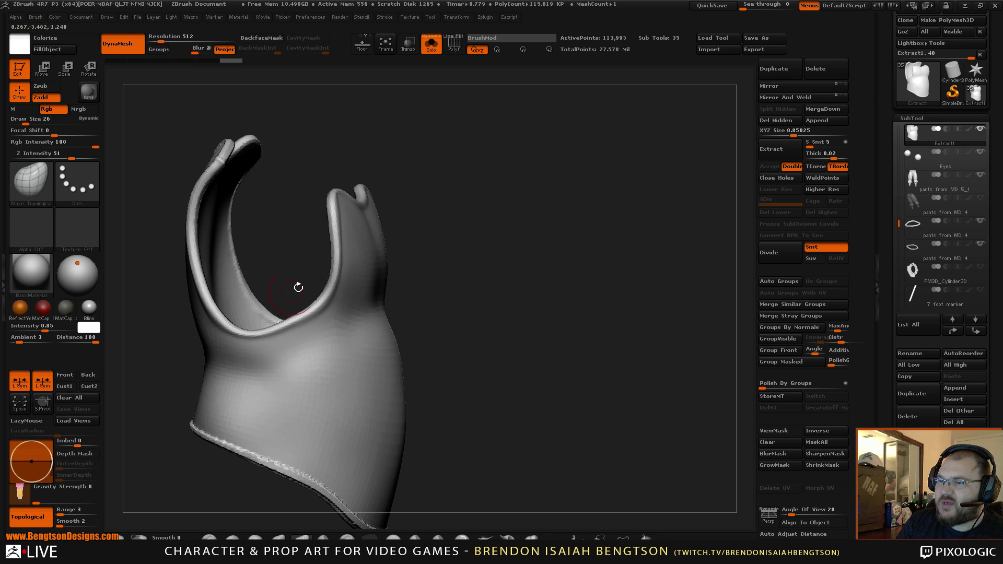
{"action": "left_click_drag", "start_coordinate": [297, 286], "coordinate": [398, 372]}
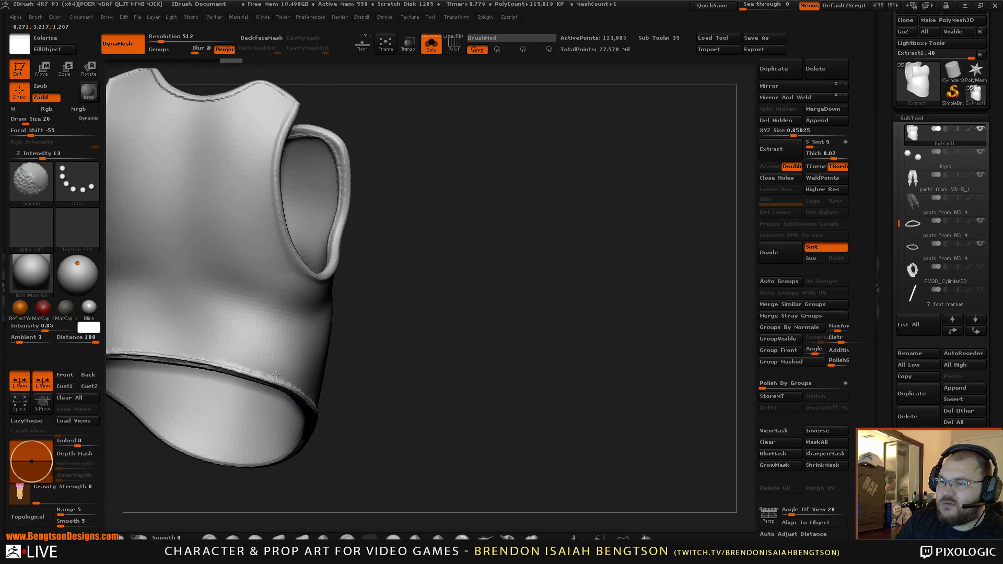
{"action": "mouse_move", "coordinate": [442, 400]}
{"action": "left_mouse_down", "text": "alt"}
{"action": "mouse_move", "coordinate": [541, 362]}
{"action": "mouse_move", "coordinate": [466, 322]}
{"action": "left_mouse_up", "text": "alt"}
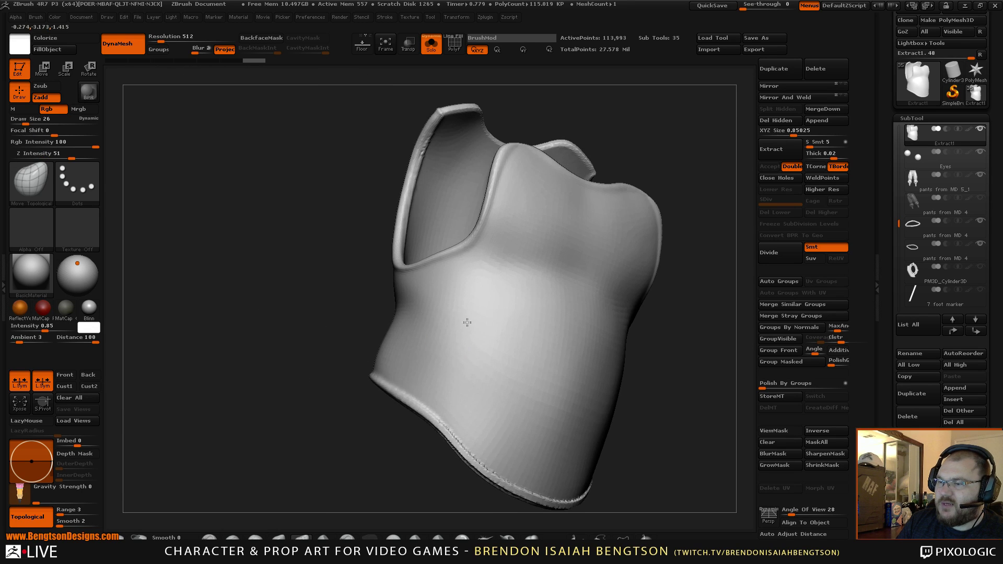
{"action": "left_click_drag", "start_coordinate": [384, 489], "coordinate": [222, 346], "text": "alt"}
{"action": "key", "text": "shift"}
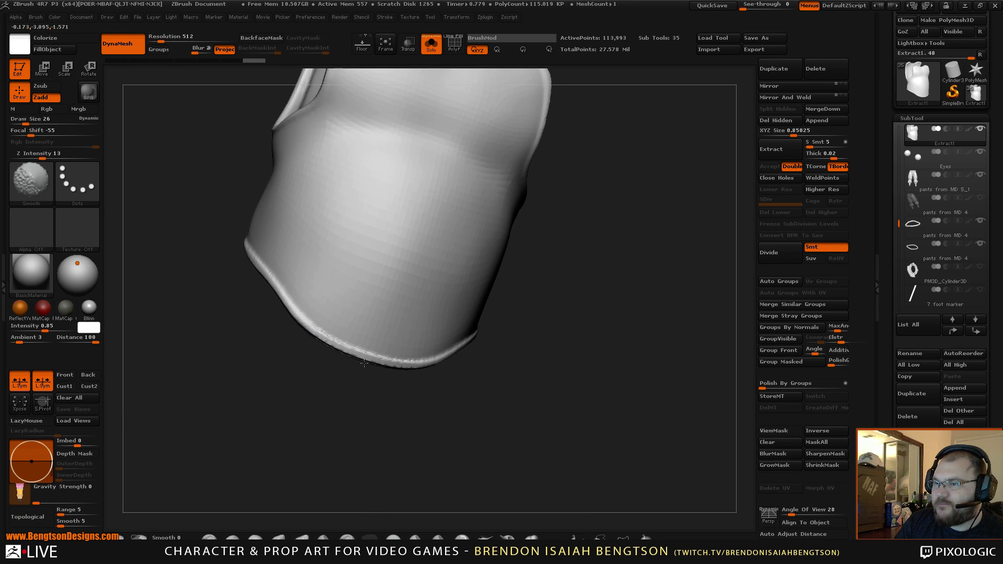
{"action": "left_click_drag", "start_coordinate": [364, 363], "coordinate": [407, 372], "text": "shift"}
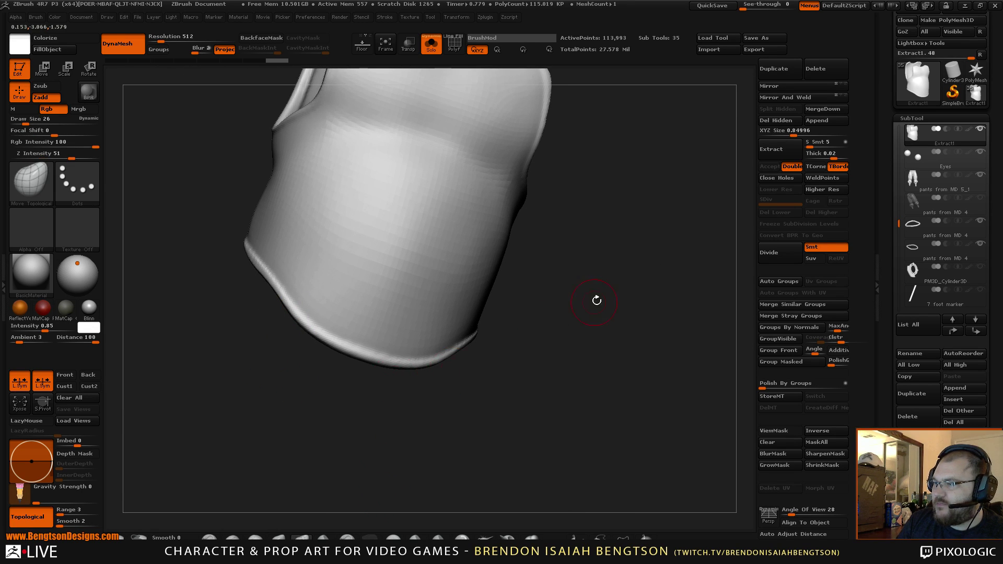
{"action": "mouse_move", "coordinate": [595, 298]}
{"action": "left_mouse_down"}
{"action": "mouse_move", "coordinate": [575, 295]}
{"action": "mouse_move", "coordinate": [580, 376]}
{"action": "mouse_move", "coordinate": [326, 399]}
{"action": "left_mouse_up"}
{"action": "key", "text": "shift"}
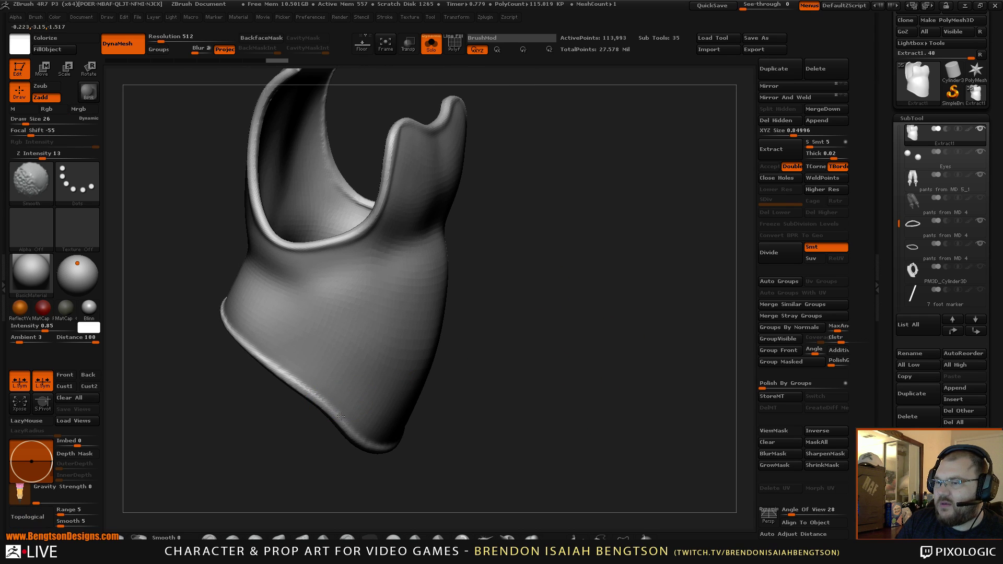
Switch to the ClayBuildup brush at draw size 35 and build up the front panel's upper corners and armhole edges.
{"action": "mouse_move", "coordinate": [556, 253]}
{"action": "left_mouse_down"}
{"action": "mouse_move", "coordinate": [503, 154]}
{"action": "mouse_move", "coordinate": [562, 206]}
{"action": "mouse_move", "coordinate": [604, 193]}
{"action": "left_mouse_up"}
{"action": "key", "text": "b"}
{"action": "key", "text": "c"}
{"action": "key", "text": "b"}
{"action": "key", "text": "space"}
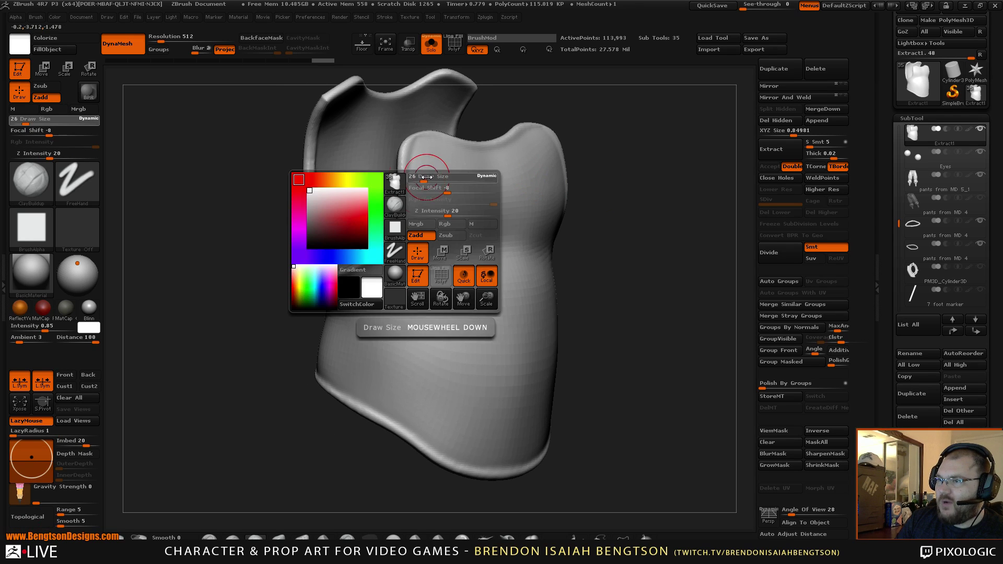
{"action": "left_click_drag", "start_coordinate": [427, 177], "coordinate": [434, 177]}
{"action": "mouse_move", "coordinate": [652, 166]}
{"action": "left_mouse_down", "text": "alt"}
{"action": "mouse_move", "coordinate": [636, 224]}
{"action": "mouse_move", "coordinate": [660, 225]}
{"action": "left_mouse_up", "text": "alt"}
{"action": "key", "text": "space"}
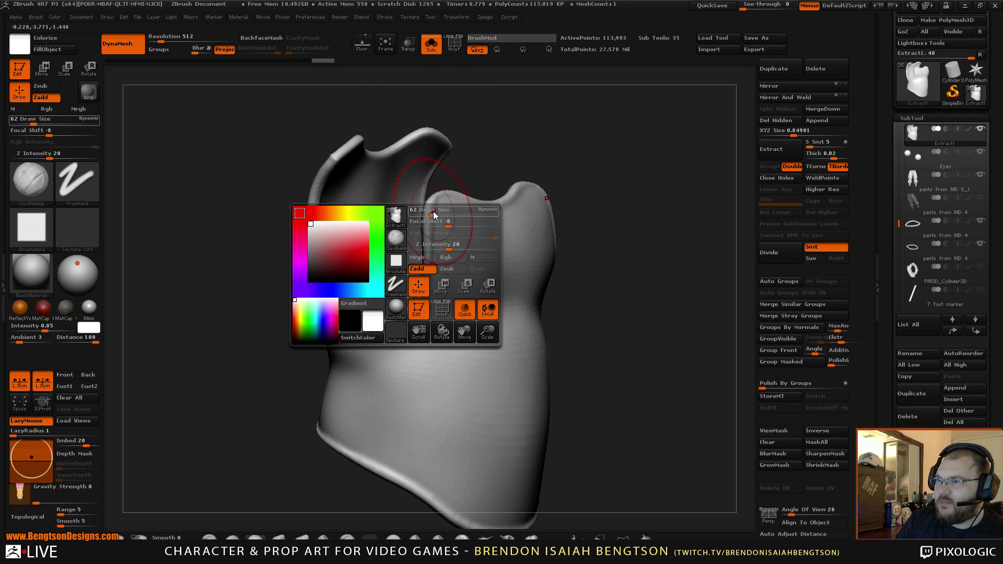
{"action": "mouse_move", "coordinate": [434, 215]}
{"action": "left_mouse_down"}
{"action": "mouse_move", "coordinate": [424, 215]}
{"action": "mouse_move", "coordinate": [477, 199]}
{"action": "left_mouse_up"}
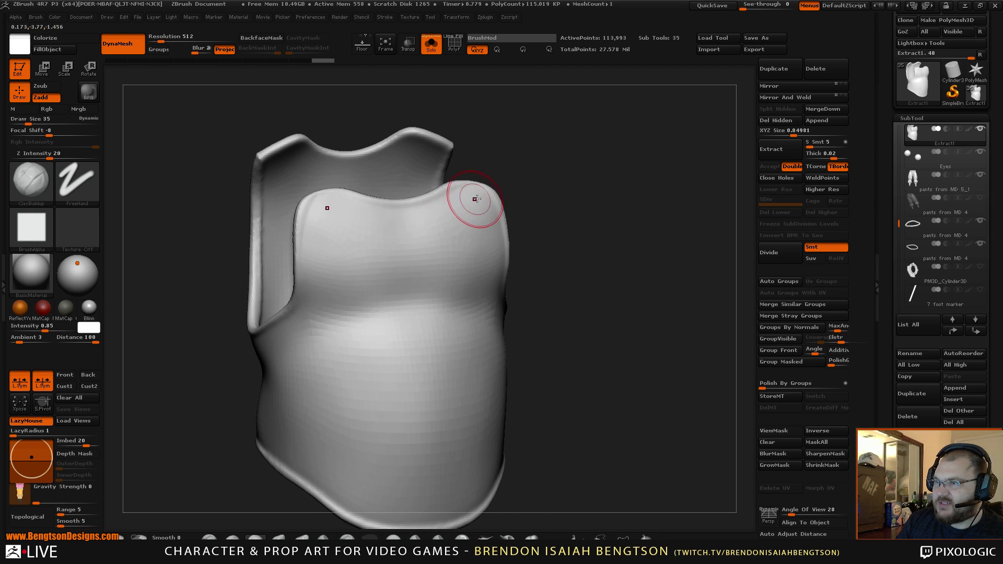
{"action": "left_click_drag", "start_coordinate": [573, 180], "coordinate": [527, 184]}
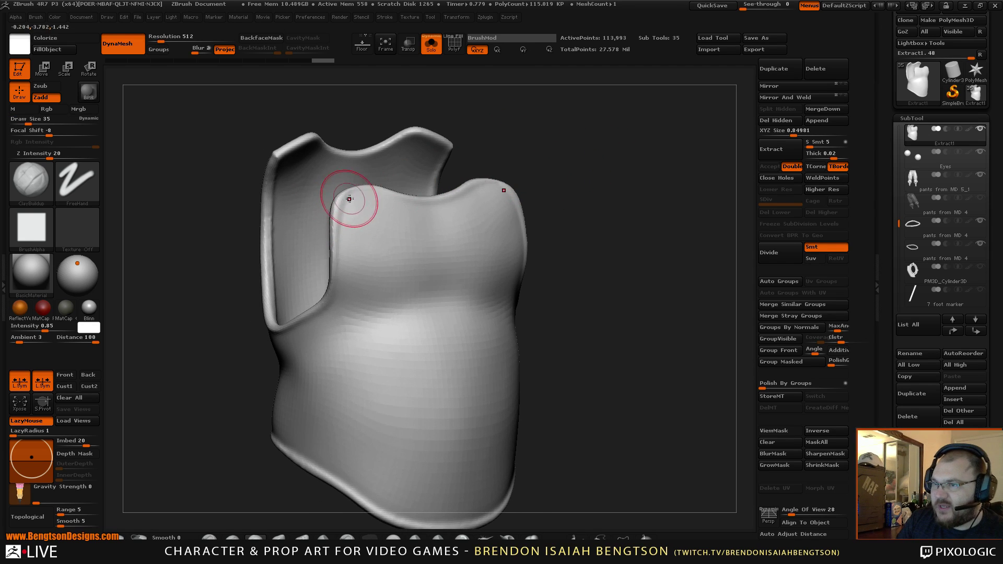
{"action": "left_click_drag", "start_coordinate": [349, 205], "coordinate": [340, 215]}
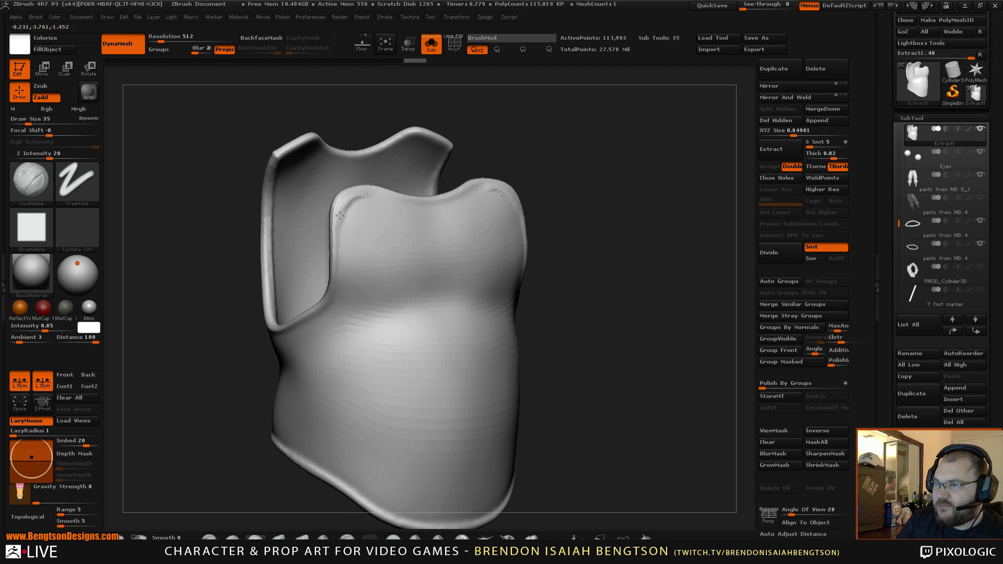
{"action": "left_click_drag", "start_coordinate": [747, 5], "coordinate": [783, 5]}
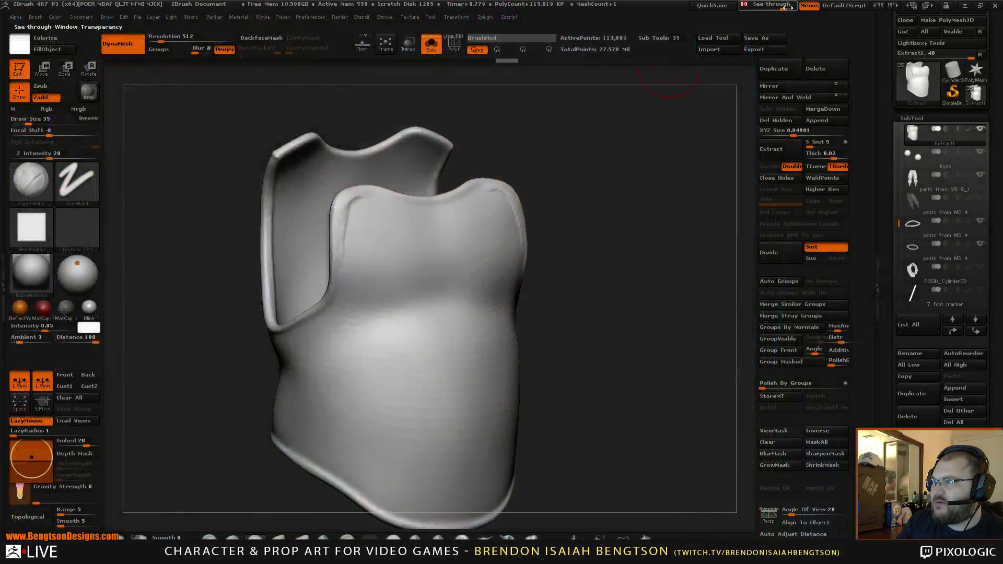
{"action": "left_click_drag", "start_coordinate": [782, 6], "coordinate": [732, 5]}
Try to build up the front neckline edge with the ClayBuildup brush.
{"action": "left_click_drag", "start_coordinate": [612, 197], "coordinate": [530, 195]}
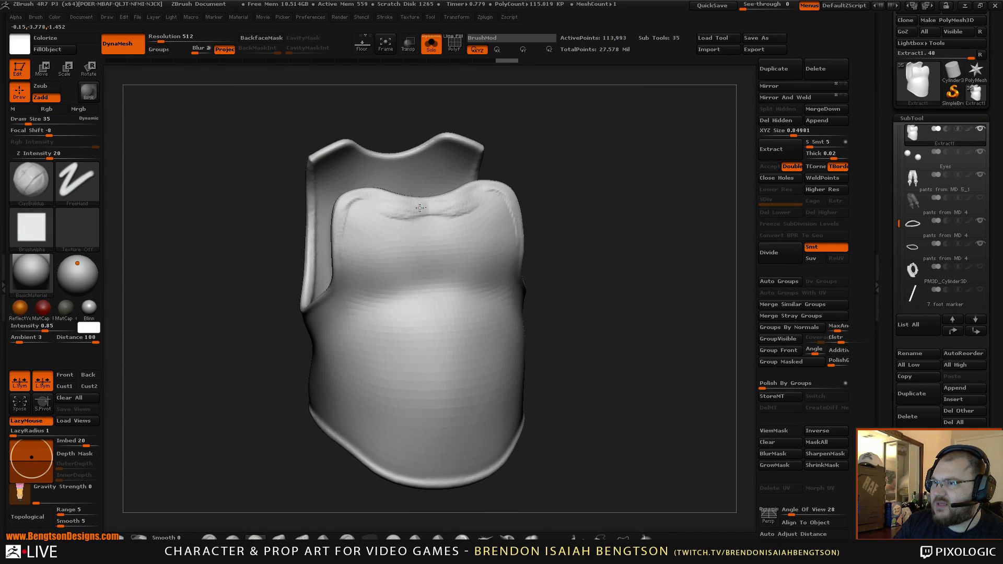
{"action": "left_click_drag", "start_coordinate": [438, 210], "coordinate": [425, 214]}
{"action": "mouse_move", "coordinate": [565, 159]}
{"action": "left_mouse_down"}
{"action": "mouse_move", "coordinate": [635, 166]}
{"action": "mouse_move", "coordinate": [563, 197]}
{"action": "left_mouse_up"}
{"action": "left_click_drag", "start_coordinate": [453, 155], "coordinate": [267, 274]}
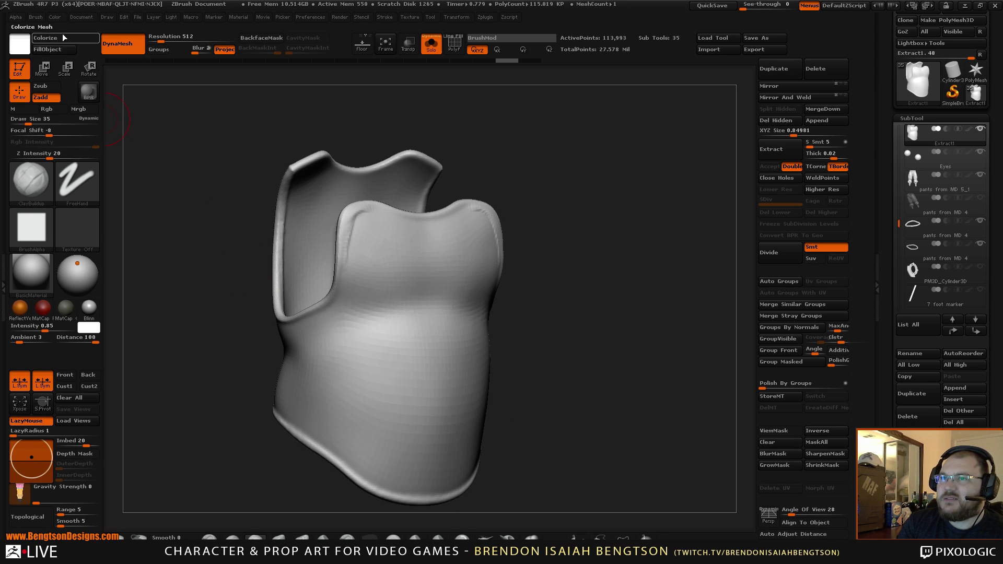
Turn on backface auto masking for the ClayBuildup brush.
{"action": "left_click", "coordinate": [37, 18]}
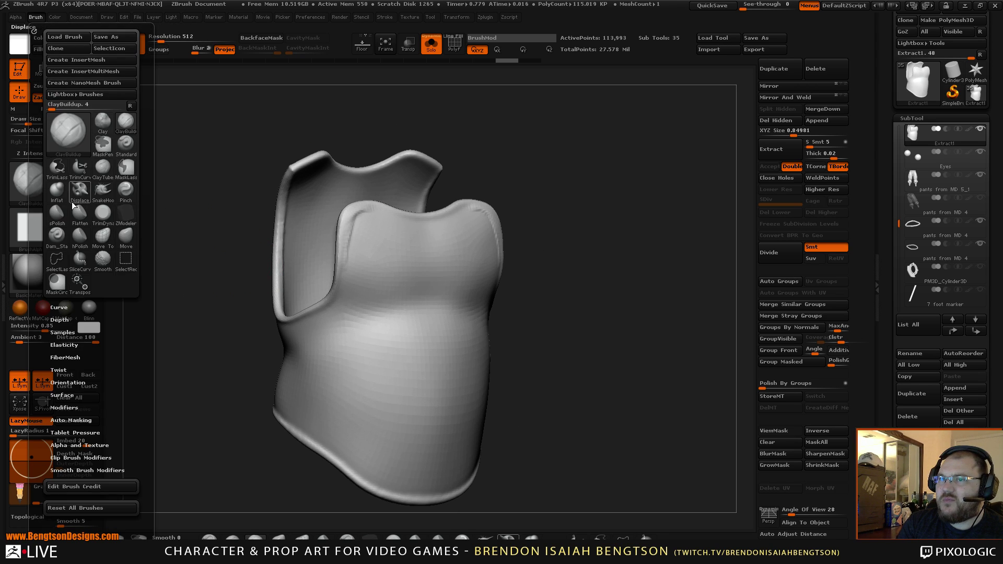
{"action": "left_click", "coordinate": [83, 421]}
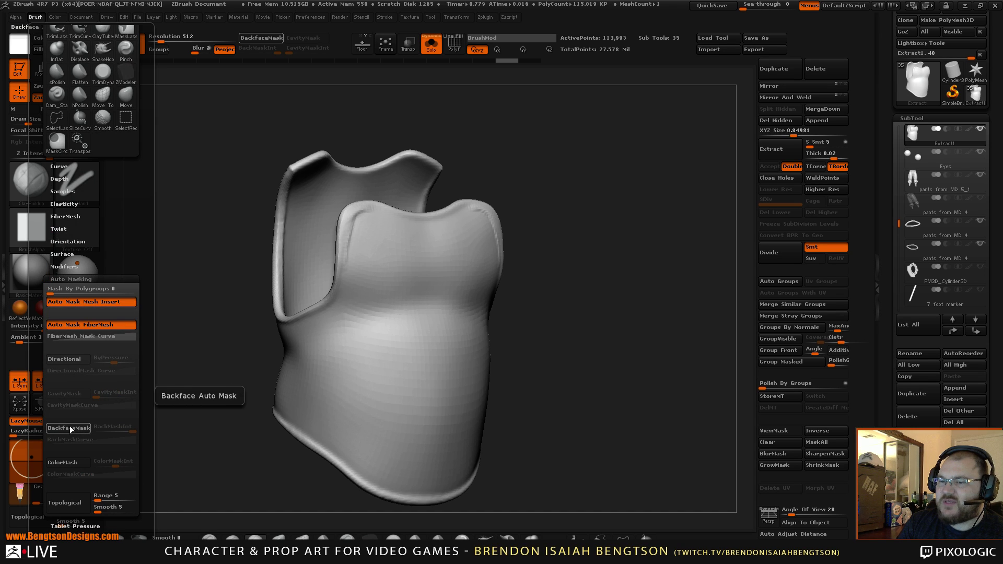
{"action": "mouse_move", "coordinate": [589, 253]}
{"action": "left_mouse_down"}
{"action": "mouse_move", "coordinate": [634, 237]}
{"action": "mouse_move", "coordinate": [632, 272]}
{"action": "mouse_move", "coordinate": [628, 238]}
{"action": "left_mouse_up"}
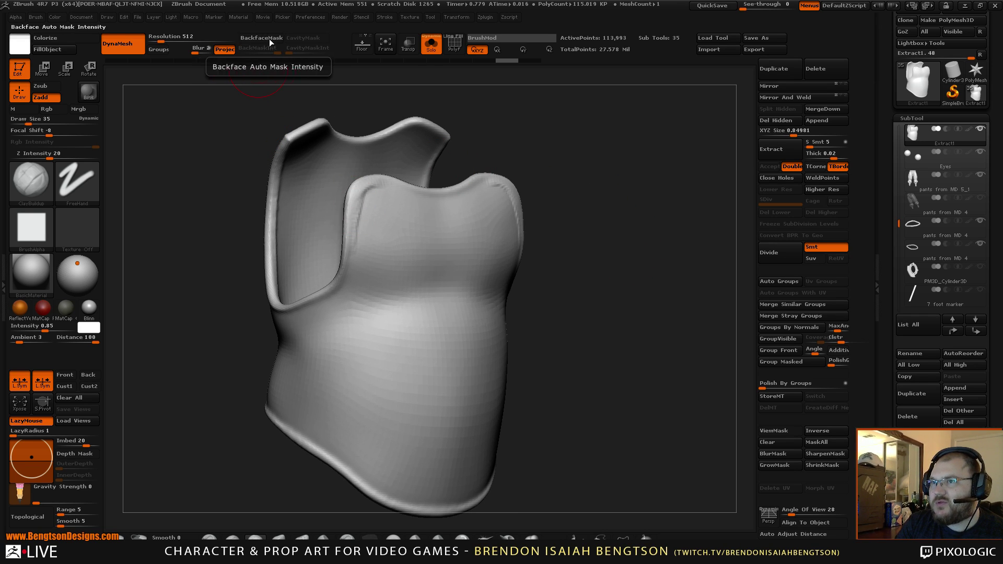
{"action": "left_click_drag", "start_coordinate": [202, 209], "coordinate": [252, 51], "text": "alt"}
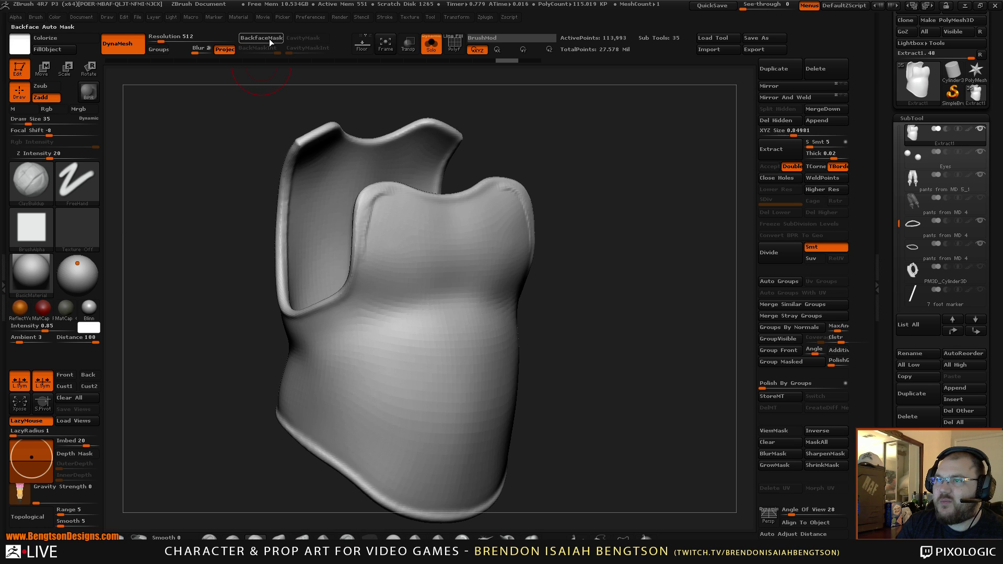
{"action": "left_click", "coordinate": [261, 37]}
Build up a wide raised trim around the armholes, from the front edge under the arm to the back.
{"action": "mouse_move", "coordinate": [248, 99]}
{"action": "left_mouse_down"}
{"action": "mouse_move", "coordinate": [197, 216]}
{"action": "mouse_move", "coordinate": [598, 253]}
{"action": "mouse_move", "coordinate": [425, 224]}
{"action": "mouse_move", "coordinate": [485, 229]}
{"action": "mouse_move", "coordinate": [391, 197]}
{"action": "mouse_move", "coordinate": [481, 246]}
{"action": "mouse_move", "coordinate": [425, 235]}
{"action": "mouse_move", "coordinate": [421, 222]}
{"action": "mouse_move", "coordinate": [543, 218]}
{"action": "mouse_move", "coordinate": [390, 224]}
{"action": "mouse_move", "coordinate": [348, 236]}
{"action": "mouse_move", "coordinate": [331, 312]}
{"action": "left_mouse_up"}
{"action": "mouse_move", "coordinate": [617, 219]}
{"action": "left_mouse_down"}
{"action": "mouse_move", "coordinate": [587, 96]}
{"action": "mouse_move", "coordinate": [598, 169]}
{"action": "mouse_move", "coordinate": [441, 233]}
{"action": "left_mouse_up"}
{"action": "mouse_move", "coordinate": [334, 251]}
{"action": "left_mouse_down"}
{"action": "mouse_move", "coordinate": [349, 244]}
{"action": "mouse_move", "coordinate": [324, 271]}
{"action": "mouse_move", "coordinate": [228, 293]}
{"action": "mouse_move", "coordinate": [258, 302]}
{"action": "mouse_move", "coordinate": [204, 295]}
{"action": "left_mouse_up"}
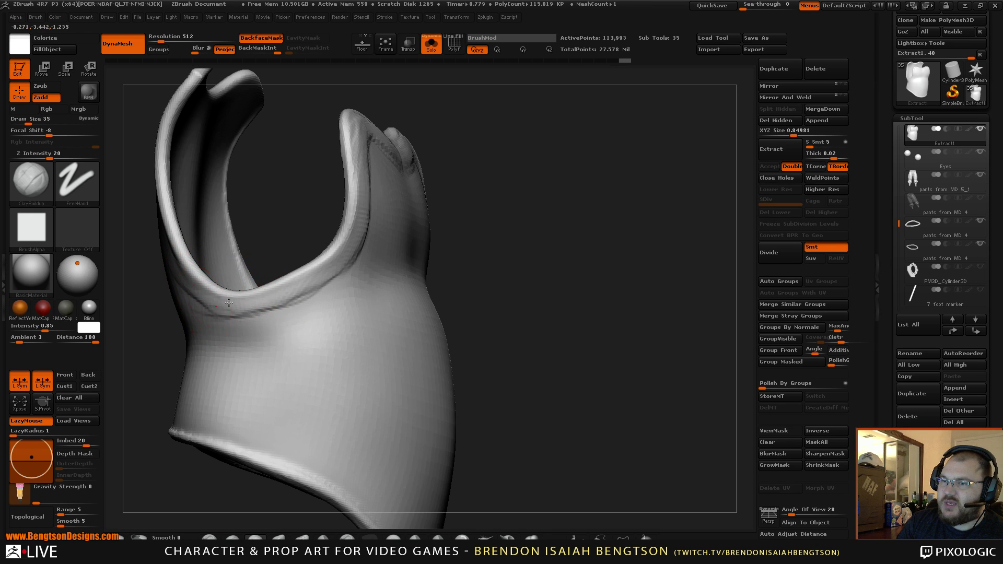
{"action": "mouse_move", "coordinate": [285, 245]}
{"action": "left_mouse_down"}
{"action": "mouse_move", "coordinate": [327, 246]}
{"action": "mouse_move", "coordinate": [354, 233]}
{"action": "left_mouse_up"}
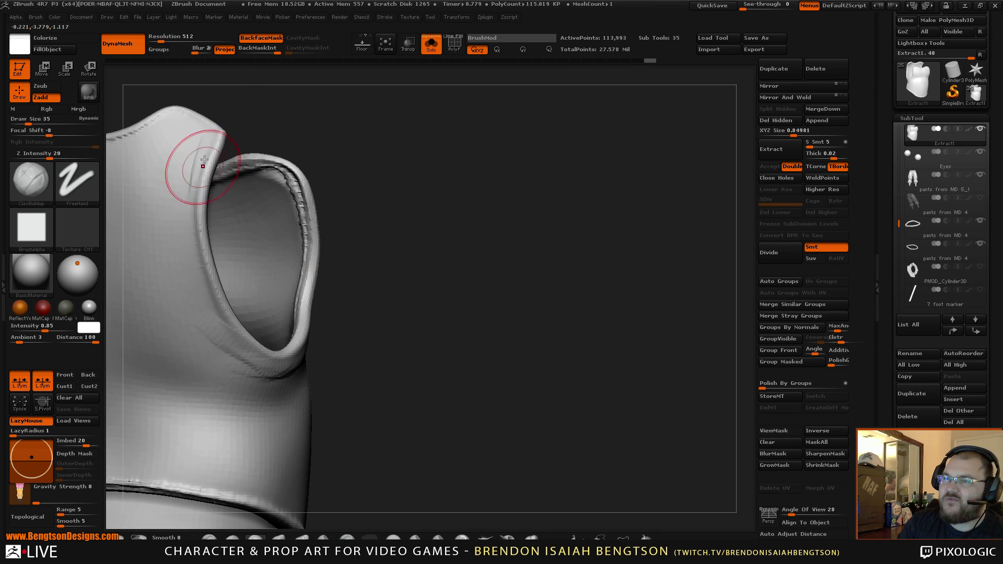
{"action": "mouse_move", "coordinate": [204, 159]}
{"action": "left_mouse_down"}
{"action": "mouse_move", "coordinate": [188, 214]}
{"action": "mouse_move", "coordinate": [214, 292]}
{"action": "left_mouse_up"}
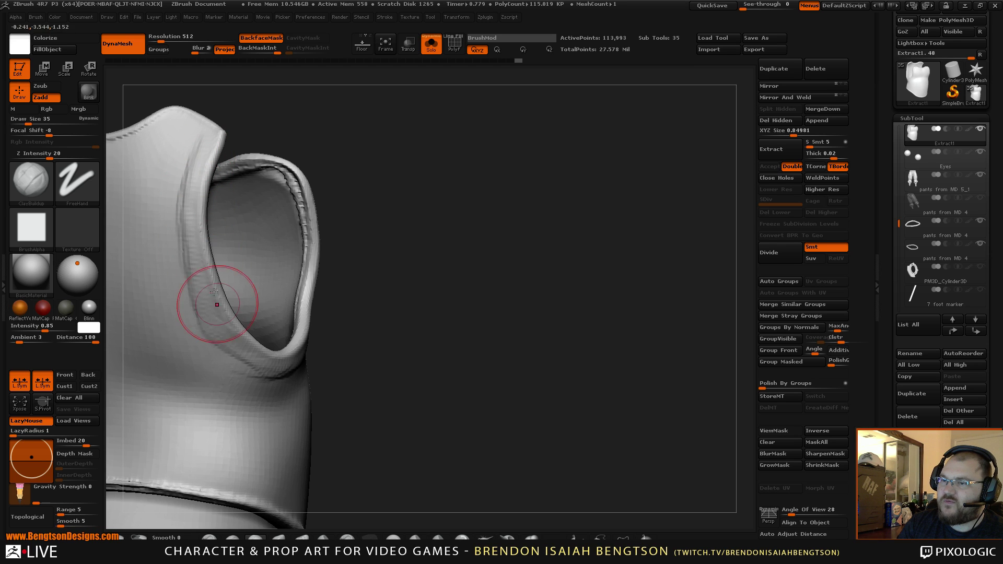
Reduce the draw size to 19 and smooth the rough inner edge of the front armhole trim.
{"action": "left_click_drag", "start_coordinate": [399, 233], "coordinate": [491, 225]}
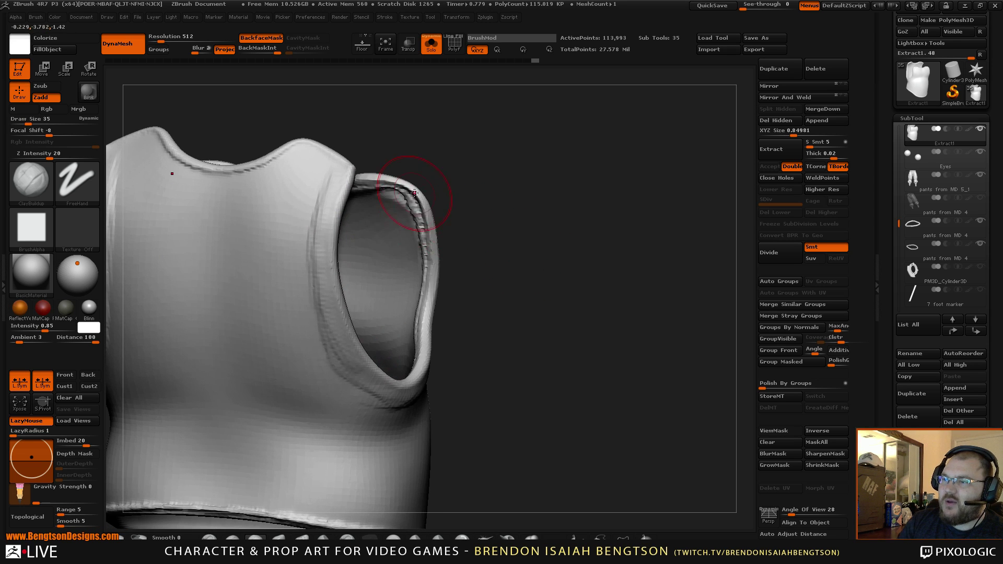
{"action": "key", "text": "space"}
{"action": "key", "text": "shift"}
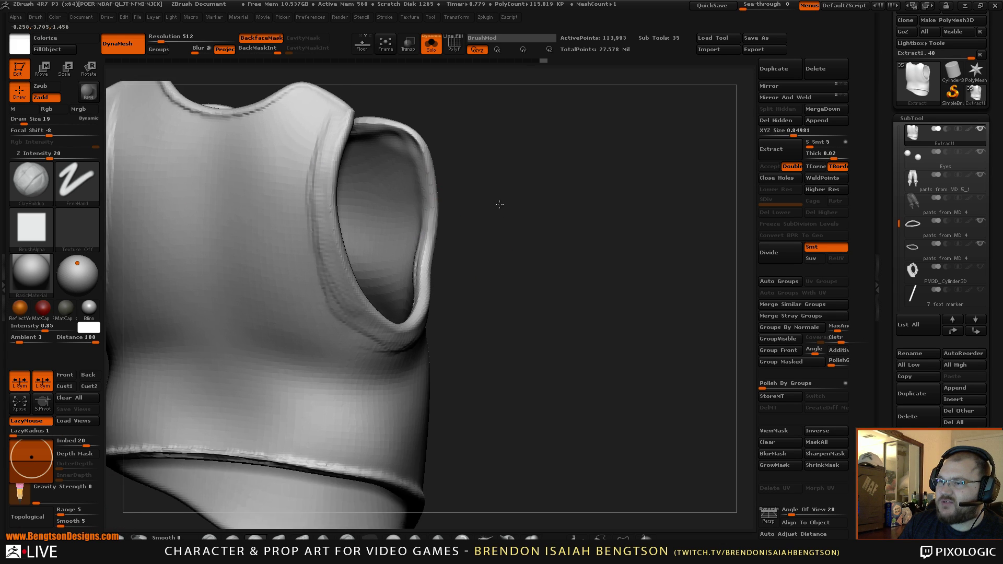
{"action": "left_click_drag", "start_coordinate": [460, 293], "coordinate": [432, 260]}
{"action": "left_click_drag", "start_coordinate": [481, 203], "coordinate": [409, 212]}
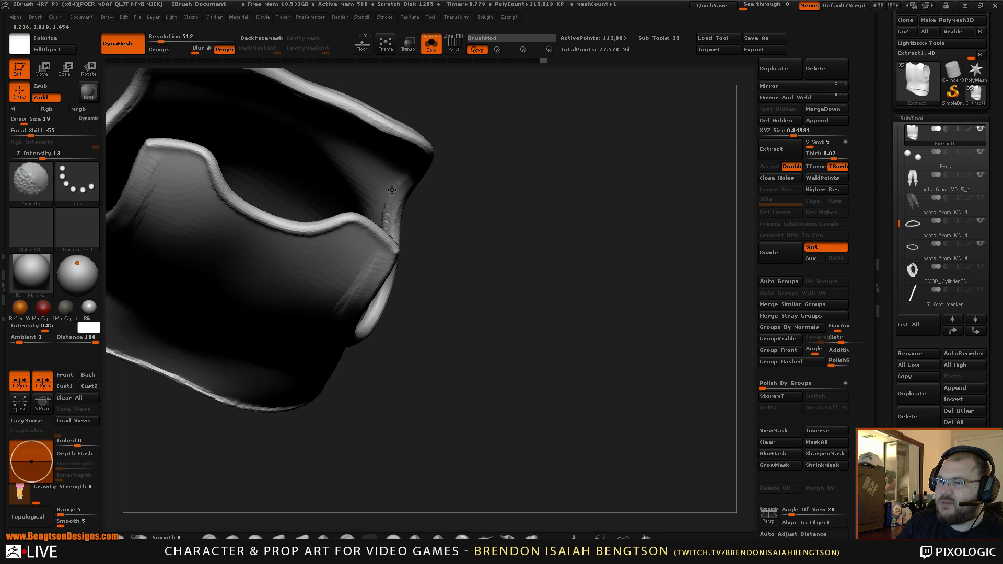
Set the ClayBuildup draw size to 28 and build up a raised trim along the back neckline and shoulder corners.
{"action": "mouse_move", "coordinate": [472, 218]}
{"action": "left_mouse_down"}
{"action": "mouse_move", "coordinate": [438, 194]}
{"action": "mouse_move", "coordinate": [506, 233]}
{"action": "mouse_move", "coordinate": [568, 240]}
{"action": "mouse_move", "coordinate": [543, 235]}
{"action": "left_mouse_up"}
{"action": "key", "text": "space"}
{"action": "left_click_drag", "start_coordinate": [387, 194], "coordinate": [413, 195]}
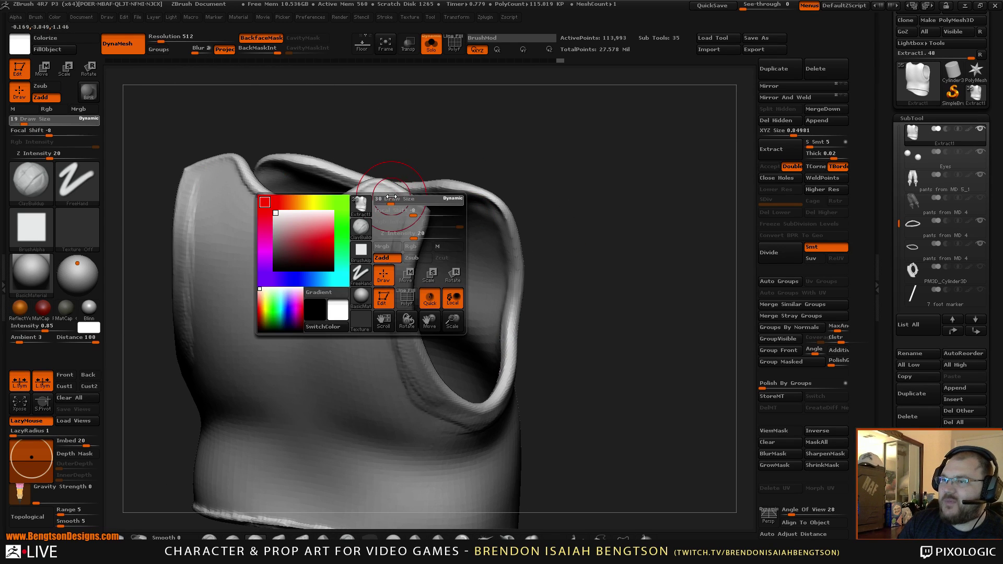
{"action": "left_click_drag", "start_coordinate": [501, 146], "coordinate": [510, 137]}
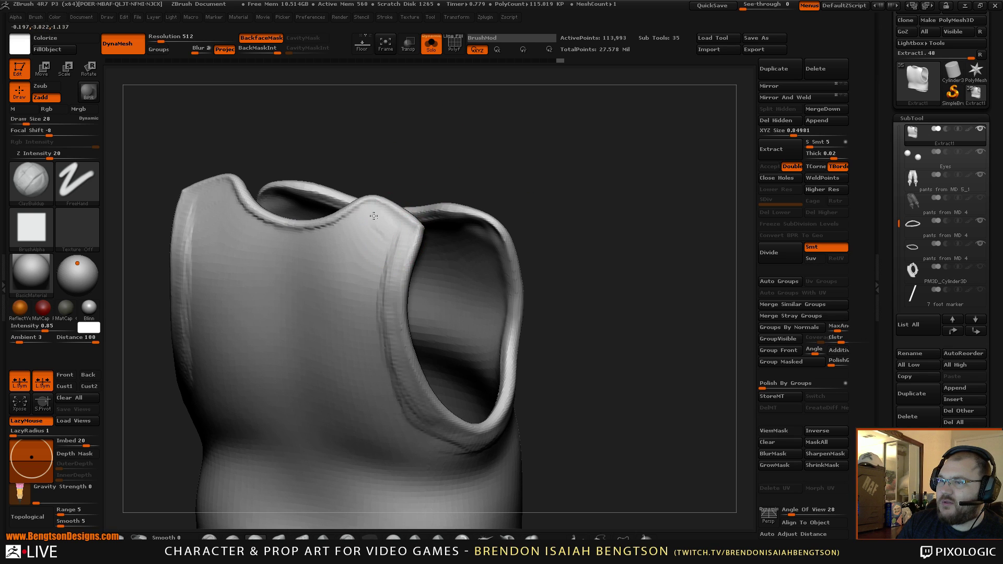
{"action": "left_click_drag", "start_coordinate": [390, 213], "coordinate": [409, 240]}
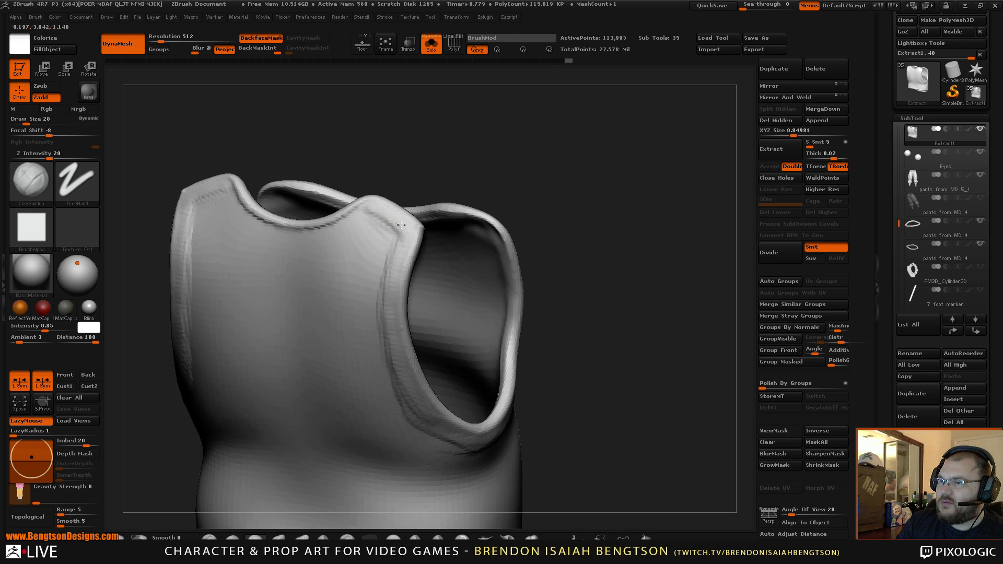
{"action": "mouse_move", "coordinate": [369, 208]}
{"action": "left_mouse_down"}
{"action": "mouse_move", "coordinate": [295, 231]}
{"action": "mouse_move", "coordinate": [317, 229]}
{"action": "left_mouse_up"}
{"action": "mouse_move", "coordinate": [235, 209]}
{"action": "left_mouse_down"}
{"action": "mouse_move", "coordinate": [350, 222]}
{"action": "mouse_move", "coordinate": [302, 224]}
{"action": "mouse_move", "coordinate": [340, 230]}
{"action": "mouse_move", "coordinate": [329, 234]}
{"action": "left_mouse_up"}
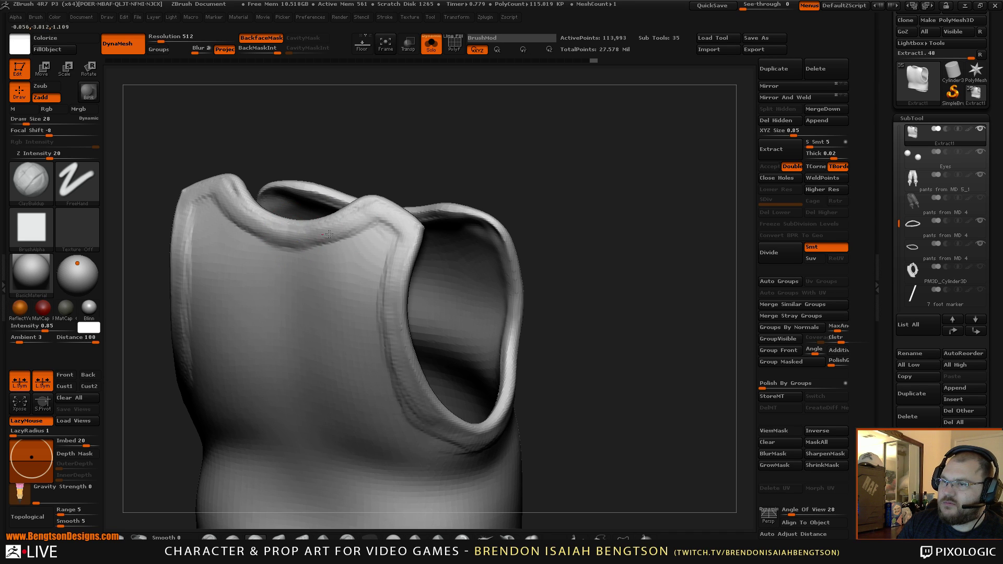
Fill in the trim at the back shoulder corners and along the lower back of the armholes.
{"action": "mouse_move", "coordinate": [527, 142]}
{"action": "left_mouse_down"}
{"action": "mouse_move", "coordinate": [578, 161]}
{"action": "mouse_move", "coordinate": [589, 181]}
{"action": "mouse_move", "coordinate": [353, 148]}
{"action": "mouse_move", "coordinate": [315, 122]}
{"action": "left_mouse_up"}
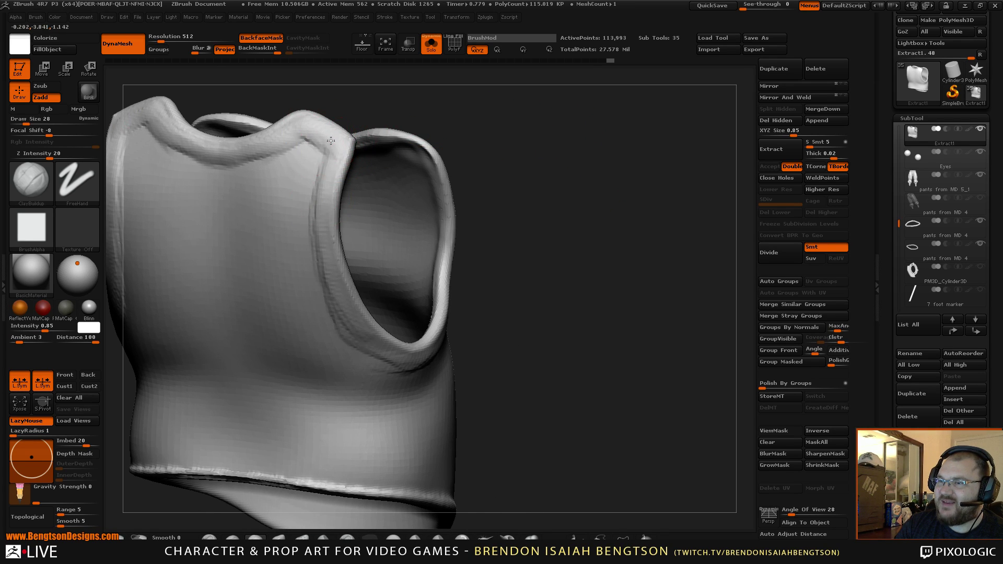
{"action": "left_click_drag", "start_coordinate": [331, 140], "coordinate": [326, 152]}
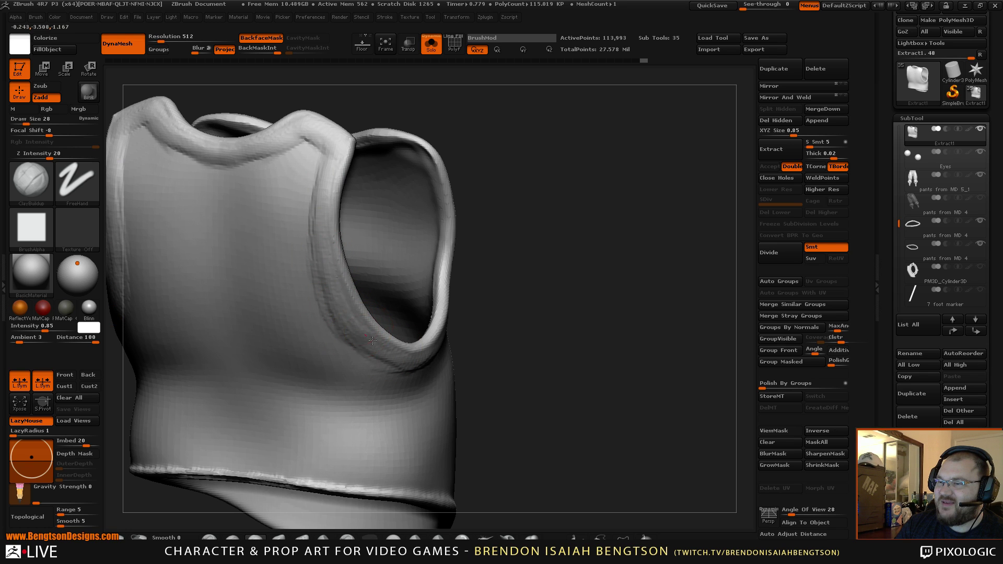
{"action": "left_click_drag", "start_coordinate": [387, 327], "coordinate": [387, 333]}
Build up the front neckline trim into the armhole trim, and smooth the raised trim at the shoulder corners.
{"action": "mouse_move", "coordinate": [544, 284]}
{"action": "left_mouse_down"}
{"action": "mouse_move", "coordinate": [571, 275]}
{"action": "mouse_move", "coordinate": [648, 144]}
{"action": "mouse_move", "coordinate": [579, 156]}
{"action": "mouse_move", "coordinate": [637, 190]}
{"action": "left_mouse_up"}
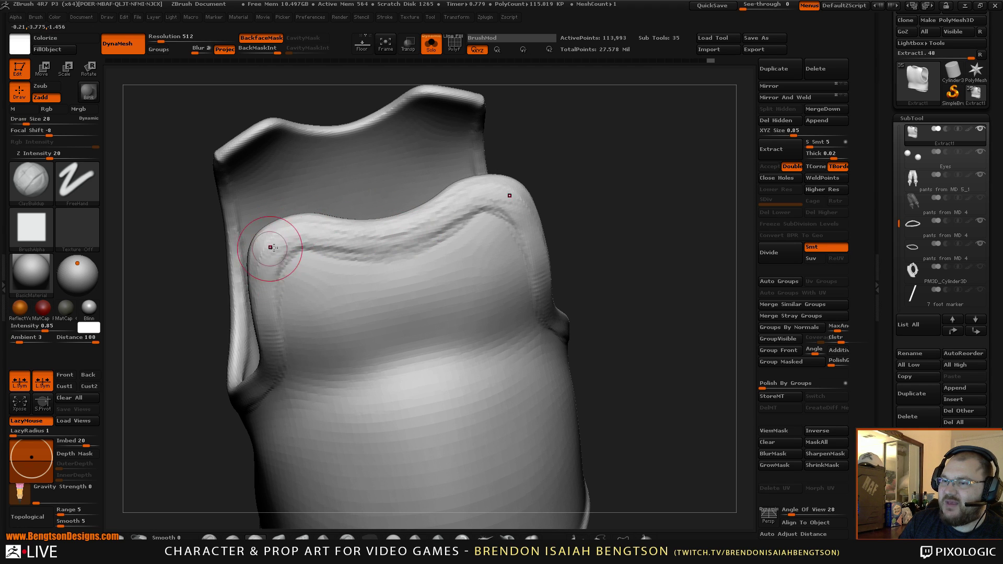
{"action": "mouse_move", "coordinate": [569, 204]}
{"action": "left_mouse_down"}
{"action": "mouse_move", "coordinate": [622, 209]}
{"action": "mouse_move", "coordinate": [296, 260]}
{"action": "left_mouse_up"}
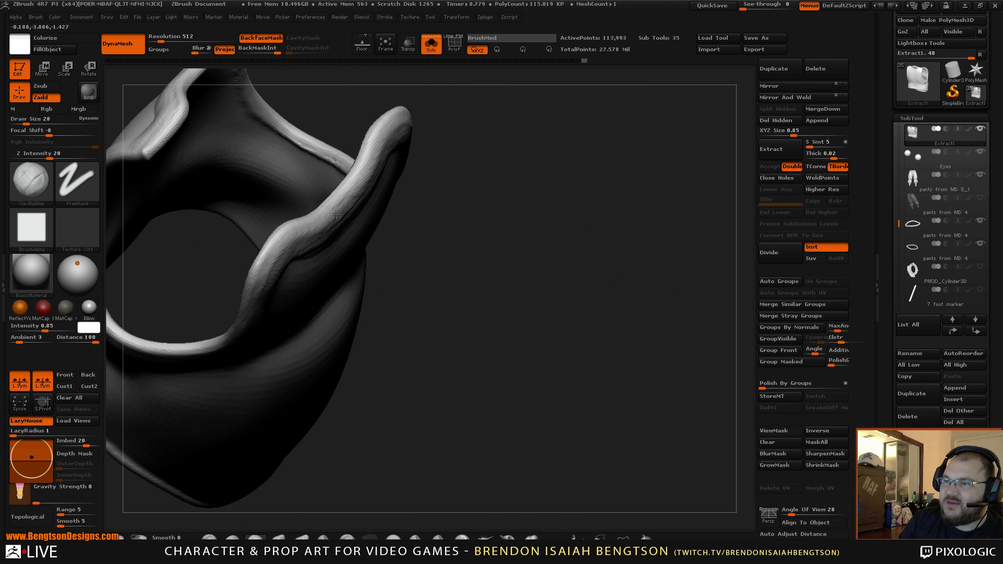
{"action": "mouse_move", "coordinate": [490, 197]}
{"action": "left_mouse_down"}
{"action": "mouse_move", "coordinate": [548, 218]}
{"action": "mouse_move", "coordinate": [497, 311]}
{"action": "mouse_move", "coordinate": [570, 324]}
{"action": "mouse_move", "coordinate": [415, 272]}
{"action": "mouse_move", "coordinate": [372, 273]}
{"action": "left_mouse_up"}
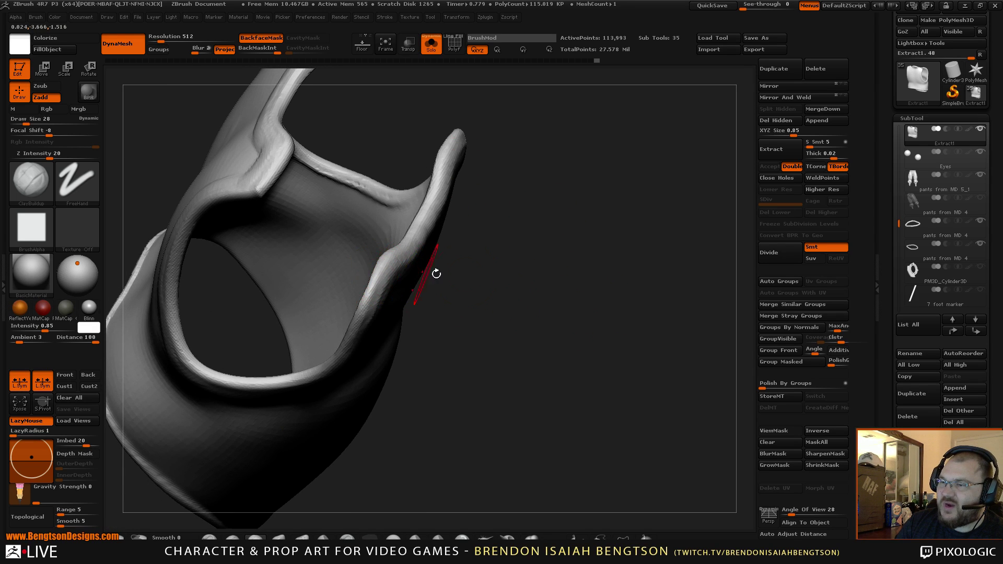
{"action": "left_click_drag", "start_coordinate": [437, 274], "coordinate": [385, 295]}
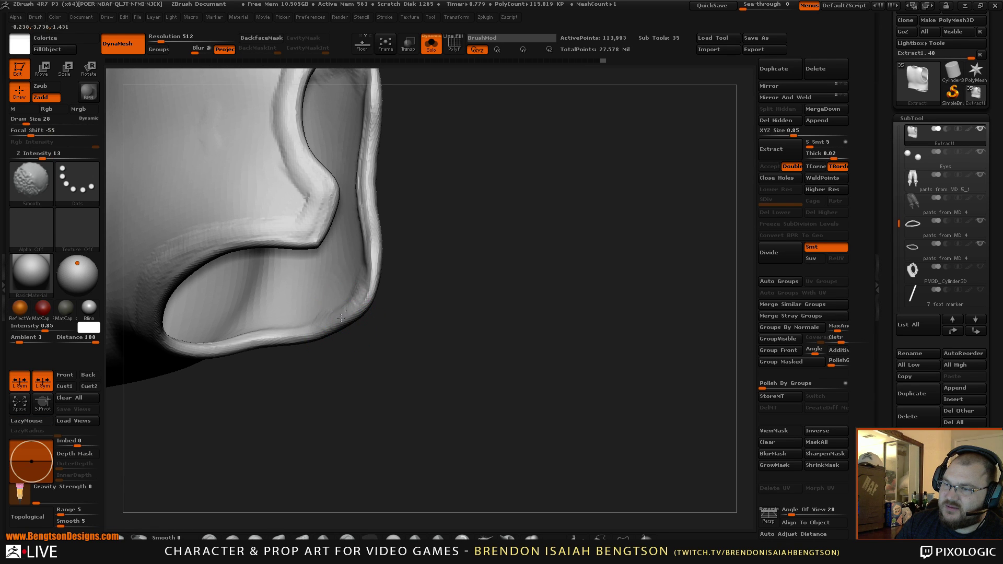
{"action": "left_click_drag", "start_coordinate": [380, 340], "coordinate": [364, 301]}
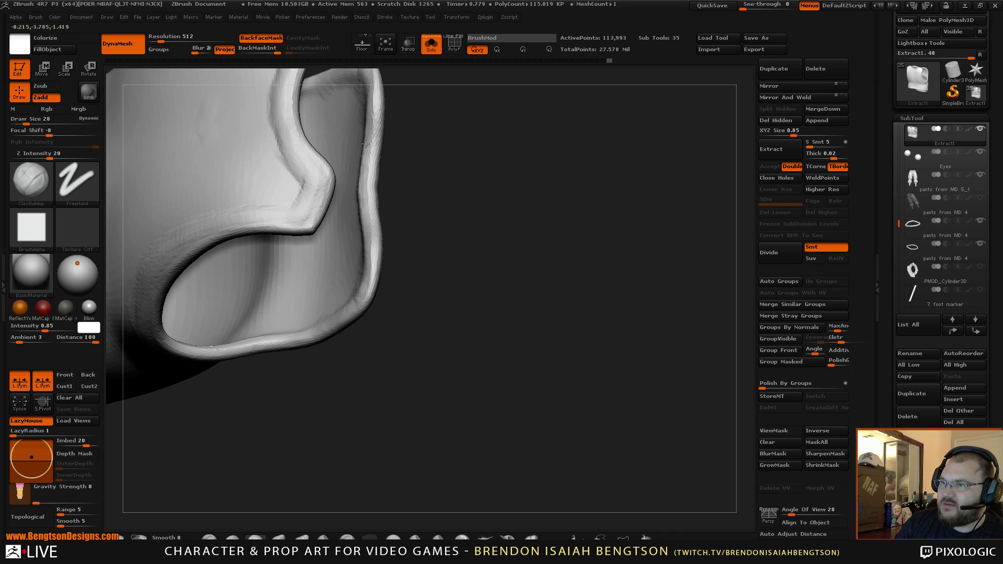
Inspect the armor's trim from several sides and compare it with the character concept image behind the window.
{"action": "mouse_move", "coordinate": [389, 102]}
{"action": "left_mouse_down"}
{"action": "mouse_move", "coordinate": [459, 269]}
{"action": "mouse_move", "coordinate": [440, 162]}
{"action": "mouse_move", "coordinate": [497, 208]}
{"action": "left_mouse_up"}
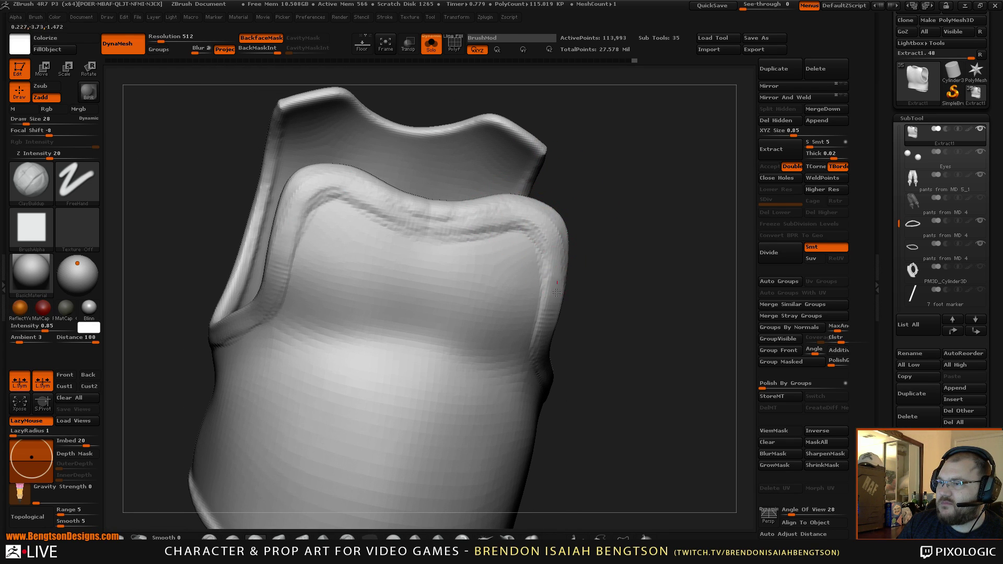
{"action": "mouse_move", "coordinate": [557, 293]}
{"action": "left_mouse_down"}
{"action": "mouse_move", "coordinate": [582, 219]}
{"action": "mouse_move", "coordinate": [558, 208]}
{"action": "left_mouse_up"}
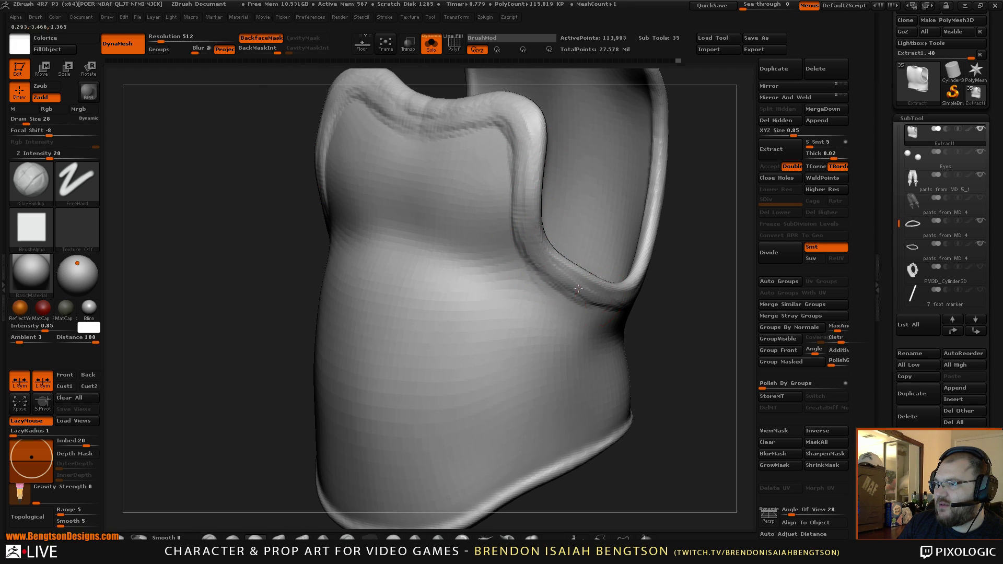
{"action": "mouse_move", "coordinate": [681, 311]}
{"action": "left_mouse_down"}
{"action": "mouse_move", "coordinate": [663, 267]}
{"action": "mouse_move", "coordinate": [687, 259]}
{"action": "mouse_move", "coordinate": [694, 193]}
{"action": "mouse_move", "coordinate": [563, 246]}
{"action": "mouse_move", "coordinate": [616, 262]}
{"action": "mouse_move", "coordinate": [622, 245]}
{"action": "mouse_move", "coordinate": [640, 308]}
{"action": "mouse_move", "coordinate": [641, 294]}
{"action": "left_mouse_up"}
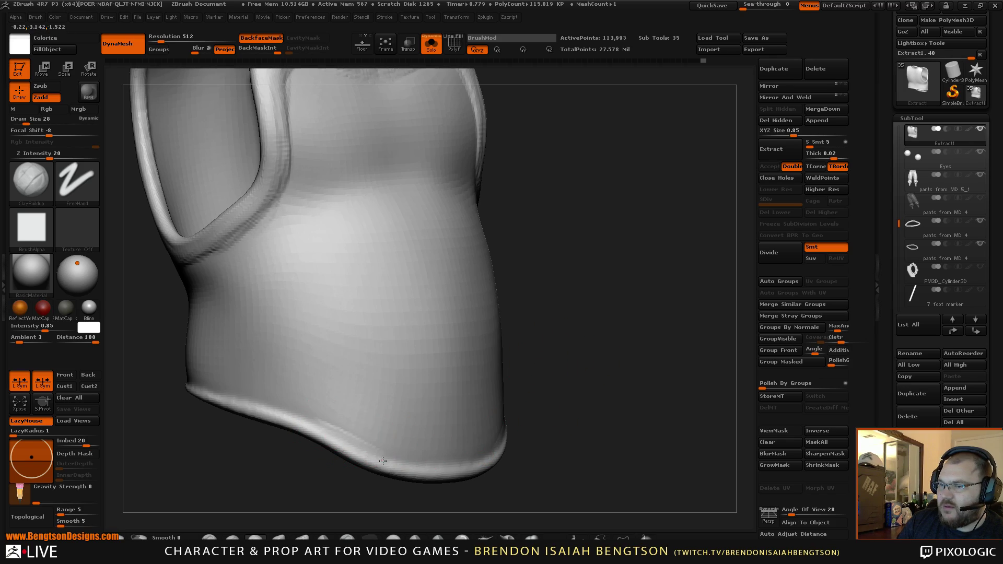
{"action": "left_click_drag", "start_coordinate": [755, 9], "coordinate": [762, 19]}
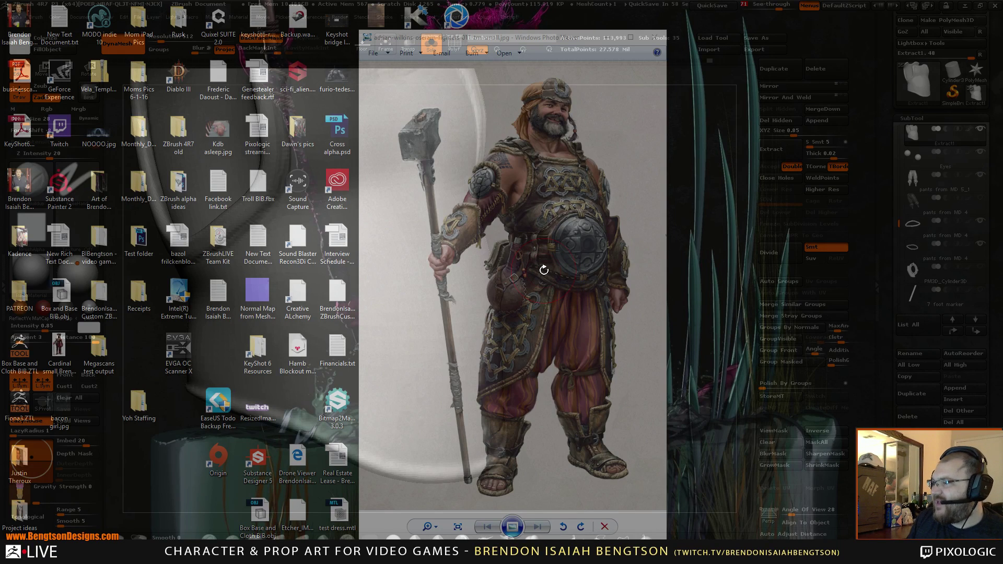
{"action": "left_click_drag", "start_coordinate": [779, 7], "coordinate": [740, 7]}
Build up a raised ClayBuildup trim along the front of the torso's bottom hem at draw size 28.
{"action": "mouse_move", "coordinate": [616, 349]}
{"action": "left_mouse_down"}
{"action": "mouse_move", "coordinate": [601, 360]}
{"action": "mouse_move", "coordinate": [620, 448]}
{"action": "mouse_move", "coordinate": [593, 385]}
{"action": "mouse_move", "coordinate": [601, 362]}
{"action": "mouse_move", "coordinate": [497, 253]}
{"action": "mouse_move", "coordinate": [491, 195]}
{"action": "mouse_move", "coordinate": [498, 254]}
{"action": "left_mouse_up"}
{"action": "left_click_drag", "start_coordinate": [481, 159], "coordinate": [500, 282]}
{"action": "mouse_move", "coordinate": [505, 285]}
{"action": "left_mouse_down"}
{"action": "mouse_move", "coordinate": [511, 344]}
{"action": "mouse_move", "coordinate": [501, 265]}
{"action": "mouse_move", "coordinate": [509, 343]}
{"action": "left_mouse_up"}
{"action": "mouse_move", "coordinate": [591, 385]}
{"action": "left_mouse_down"}
{"action": "mouse_move", "coordinate": [589, 264]}
{"action": "mouse_move", "coordinate": [545, 178]}
{"action": "mouse_move", "coordinate": [502, 199]}
{"action": "left_mouse_up"}
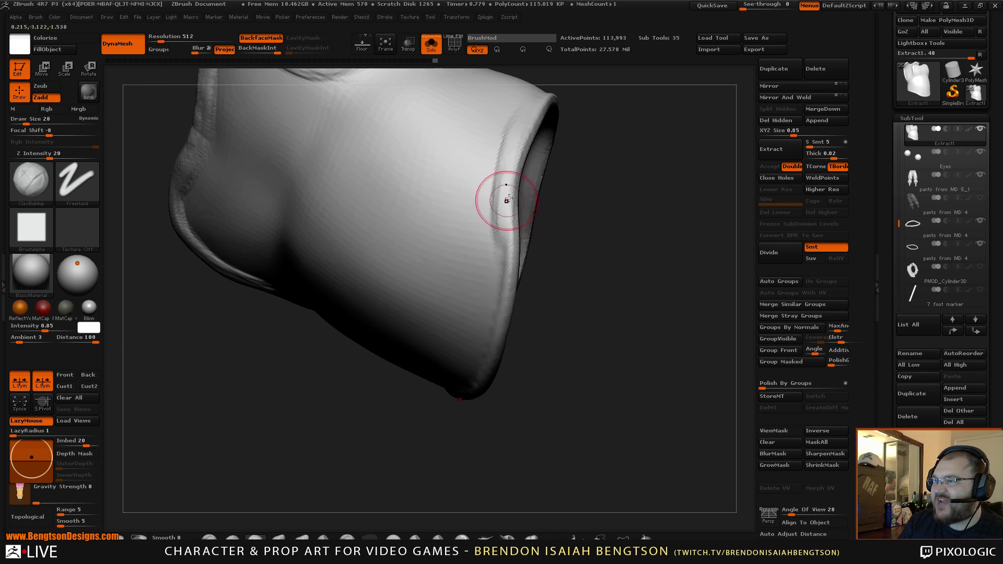
{"action": "key", "text": "shift"}
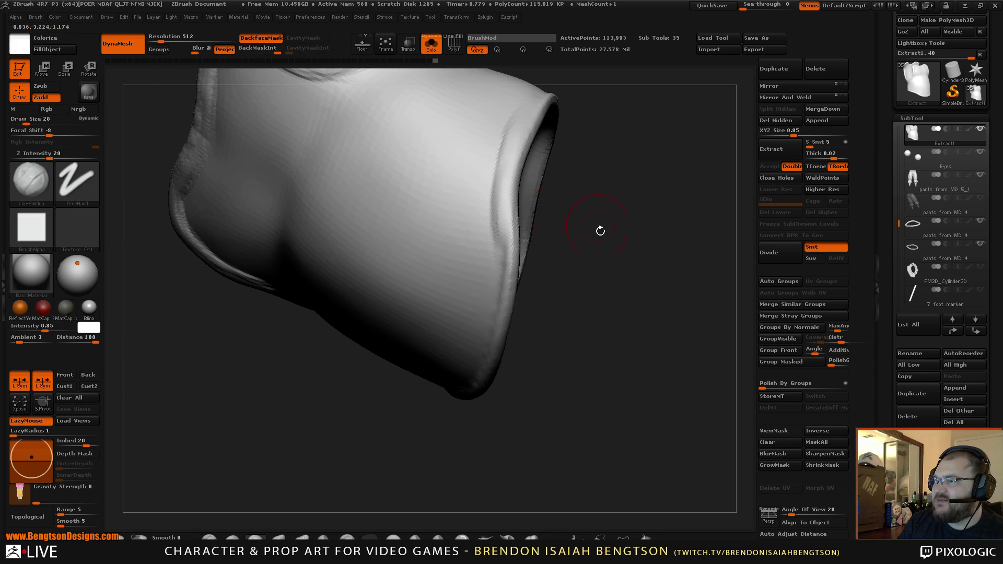
{"action": "mouse_move", "coordinate": [600, 230]}
{"action": "left_mouse_down"}
{"action": "mouse_move", "coordinate": [512, 230]}
{"action": "mouse_move", "coordinate": [477, 329]}
{"action": "mouse_move", "coordinate": [508, 314]}
{"action": "left_mouse_up"}
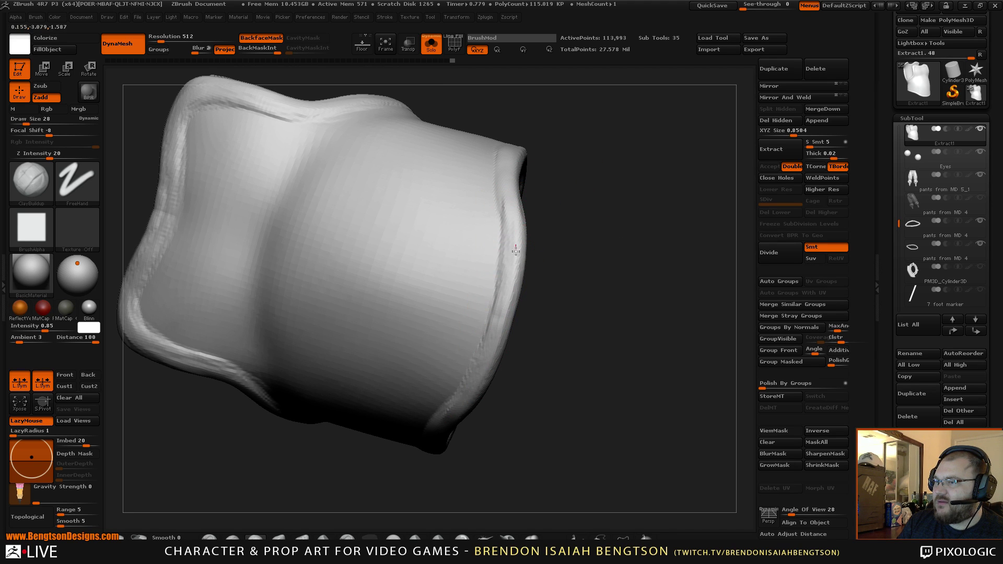
{"action": "left_click_drag", "start_coordinate": [519, 274], "coordinate": [514, 299]}
{"action": "mouse_move", "coordinate": [590, 228]}
{"action": "left_mouse_down"}
{"action": "mouse_move", "coordinate": [532, 235]}
{"action": "mouse_move", "coordinate": [504, 266]}
{"action": "mouse_move", "coordinate": [479, 321]}
{"action": "left_mouse_up"}
{"action": "left_click_drag", "start_coordinate": [495, 293], "coordinate": [455, 379]}
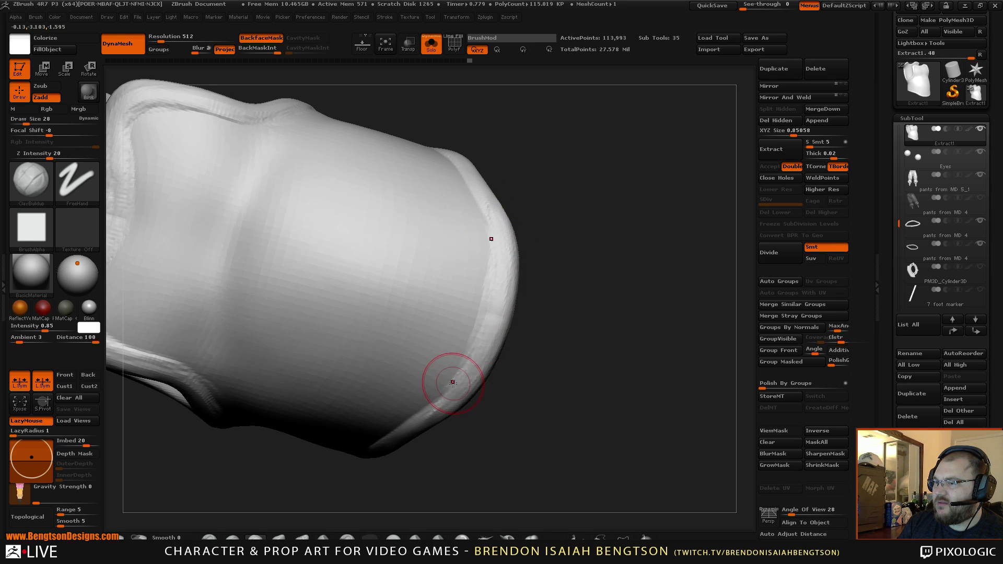
{"action": "left_click_drag", "start_coordinate": [510, 340], "coordinate": [638, 215]}
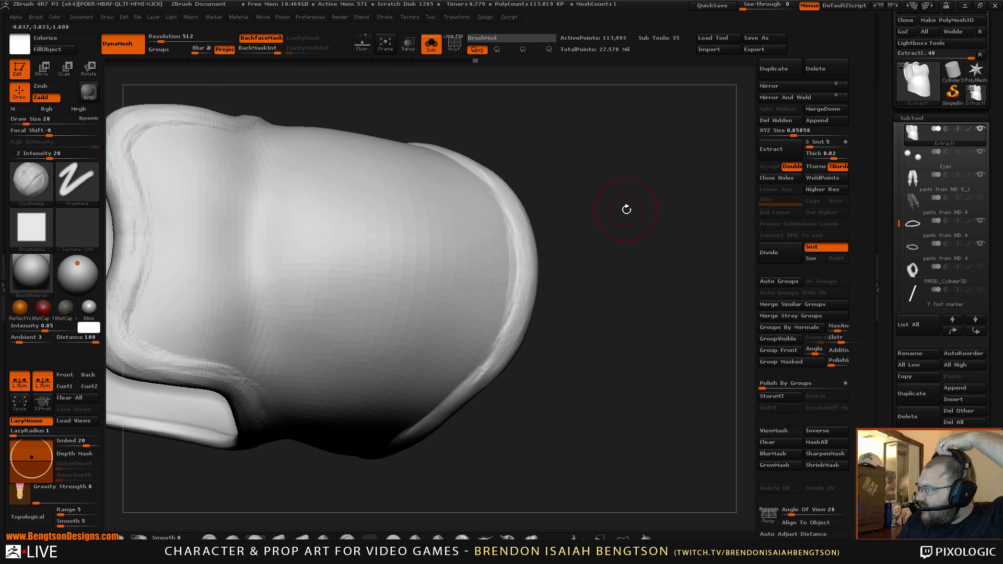
{"action": "left_click_drag", "start_coordinate": [625, 227], "coordinate": [600, 309]}
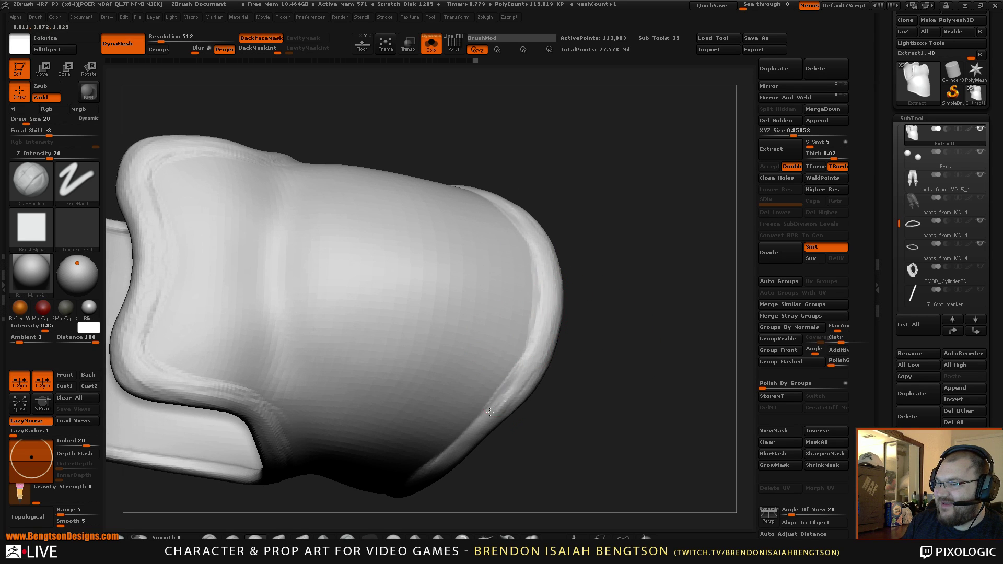
Extend the raised trim from the front hem along the torso's side.
{"action": "mouse_move", "coordinate": [540, 333]}
{"action": "left_mouse_down"}
{"action": "mouse_move", "coordinate": [491, 407]}
{"action": "mouse_move", "coordinate": [446, 446]}
{"action": "left_mouse_up"}
{"action": "left_click_drag", "start_coordinate": [576, 450], "coordinate": [612, 264]}
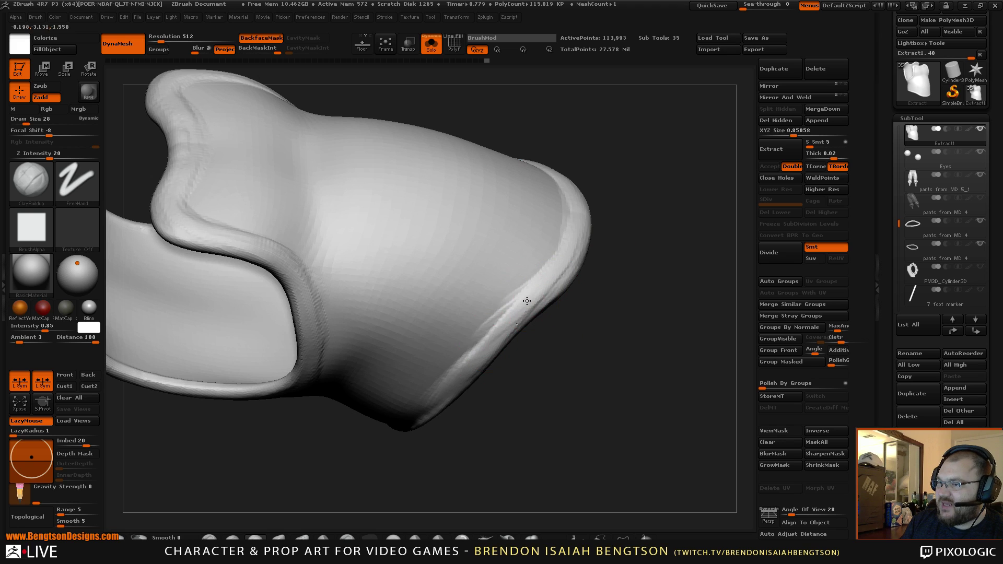
{"action": "key", "text": "shift"}
{"action": "left_click_drag", "start_coordinate": [502, 402], "coordinate": [493, 319]}
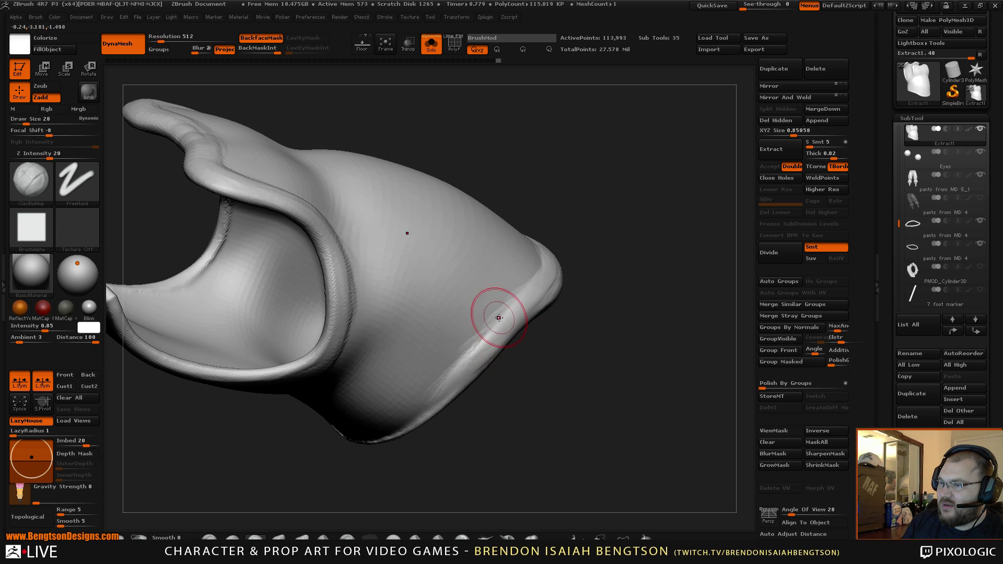
{"action": "mouse_move", "coordinate": [471, 369]}
{"action": "left_mouse_down"}
{"action": "mouse_move", "coordinate": [447, 403]}
{"action": "mouse_move", "coordinate": [410, 407]}
{"action": "mouse_move", "coordinate": [471, 388]}
{"action": "mouse_move", "coordinate": [585, 274]}
{"action": "mouse_move", "coordinate": [629, 264]}
{"action": "left_mouse_up"}
{"action": "left_click_drag", "start_coordinate": [641, 156], "coordinate": [548, 261]}
Build up the raised trim across the back of the bottom hem and fill it in around the side.
{"action": "key", "text": "shift"}
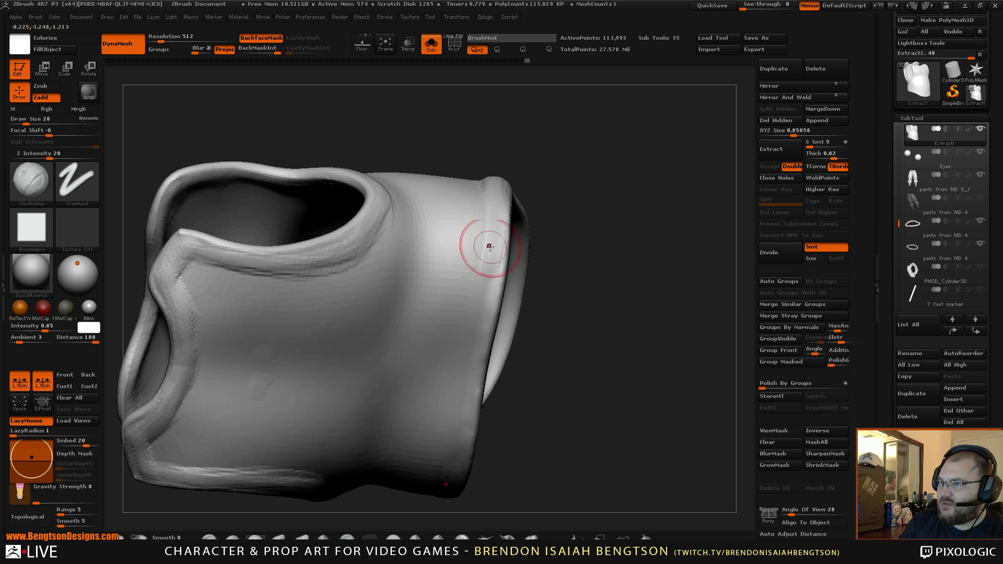
{"action": "left_click_drag", "start_coordinate": [500, 184], "coordinate": [477, 370]}
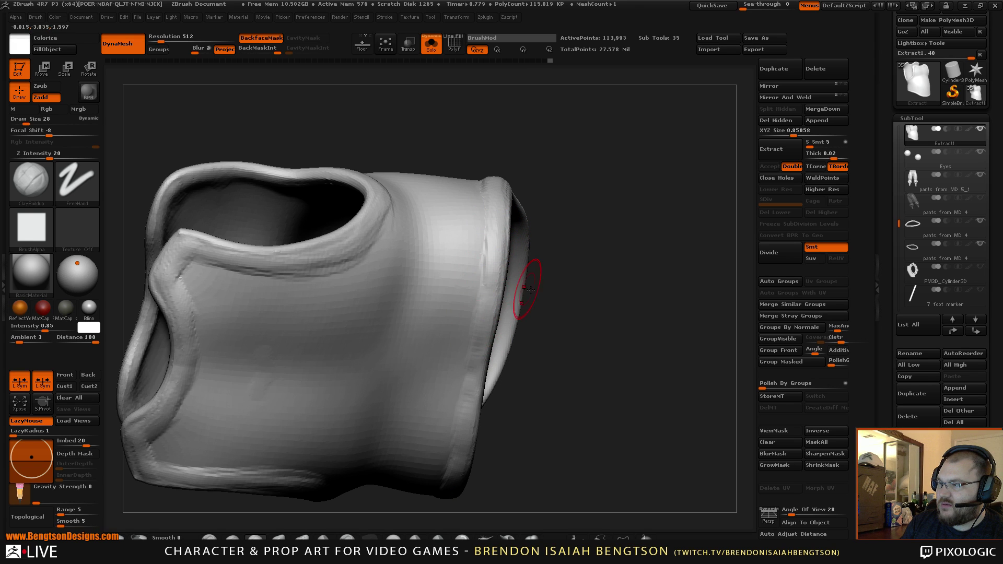
{"action": "left_click_drag", "start_coordinate": [530, 290], "coordinate": [591, 331]}
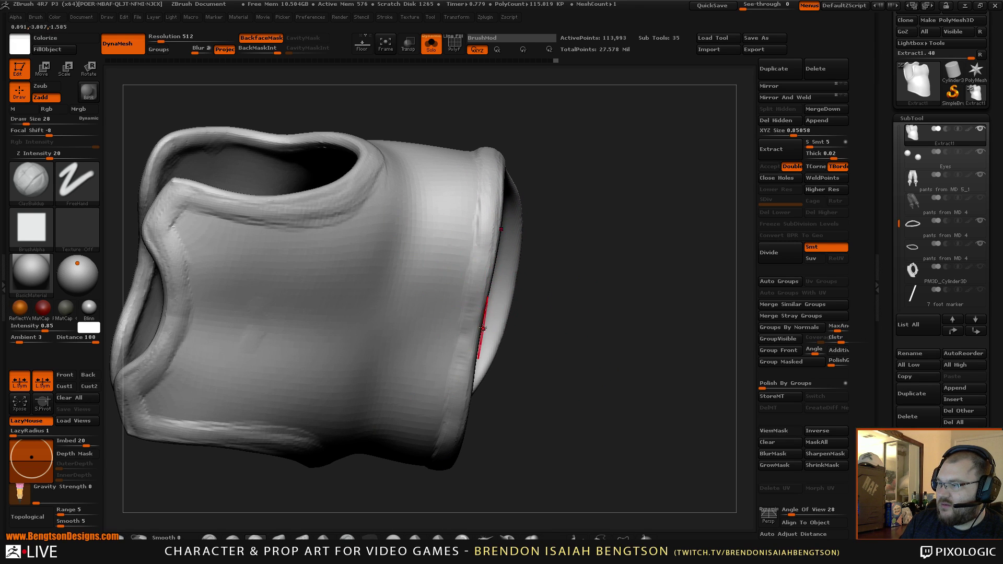
{"action": "left_click_drag", "start_coordinate": [483, 328], "coordinate": [479, 344]}
{"action": "left_click_drag", "start_coordinate": [486, 295], "coordinate": [476, 361]}
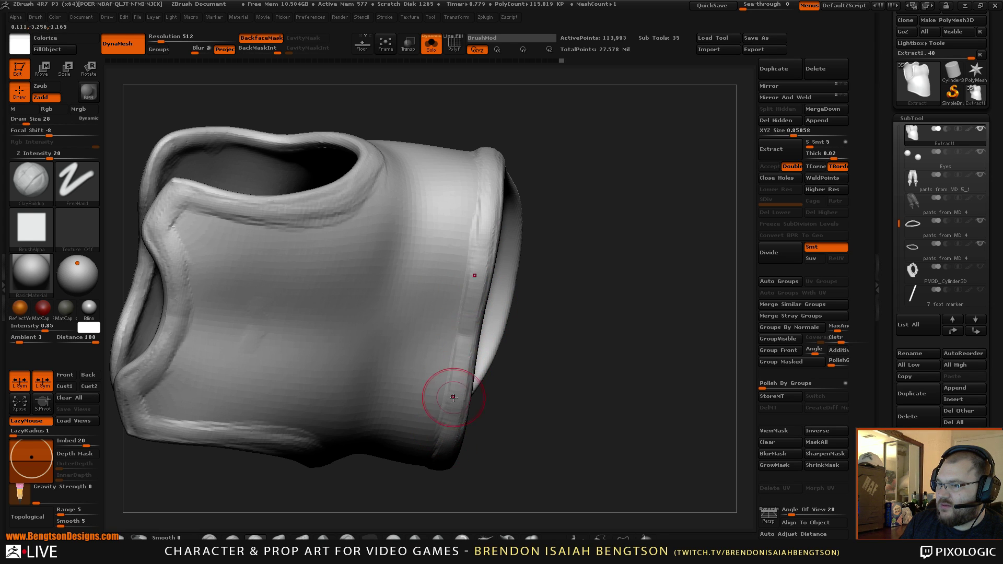
{"action": "mouse_move", "coordinate": [462, 311]}
{"action": "left_mouse_down"}
{"action": "mouse_move", "coordinate": [455, 412]}
{"action": "mouse_move", "coordinate": [476, 313]}
{"action": "left_mouse_up"}
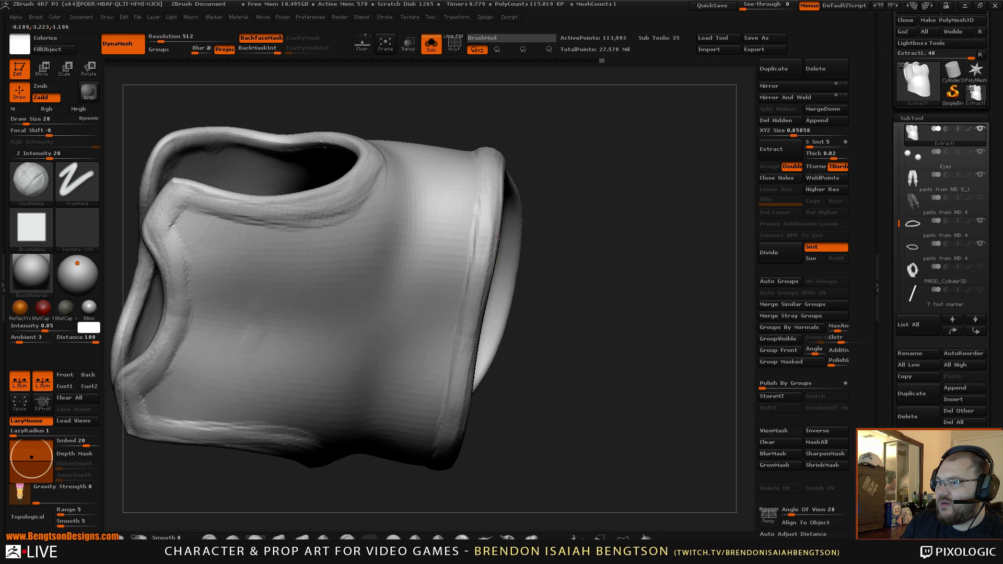
{"action": "left_click_drag", "start_coordinate": [575, 200], "coordinate": [511, 224]}
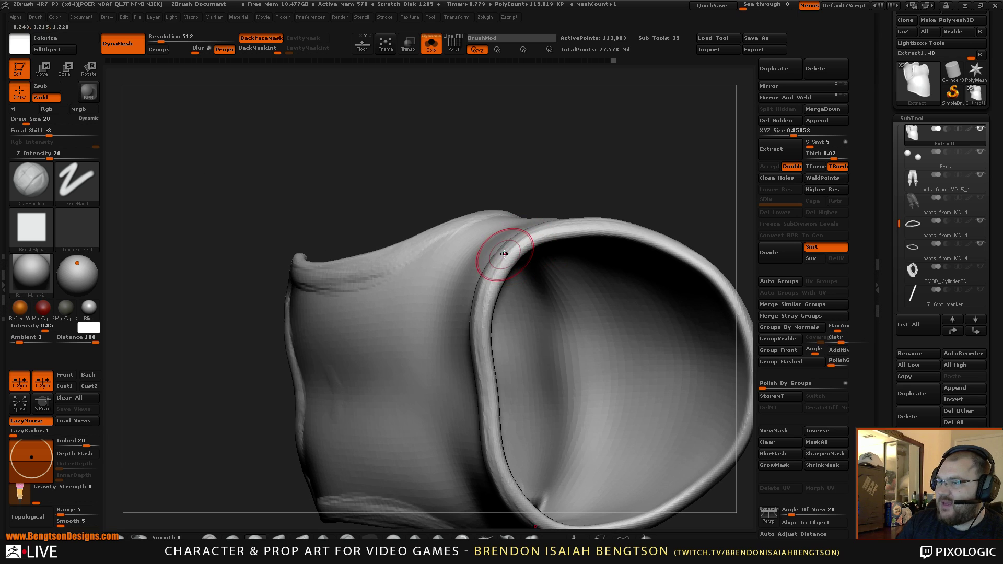
{"action": "mouse_move", "coordinate": [590, 173]}
{"action": "left_mouse_down"}
{"action": "mouse_move", "coordinate": [460, 209]}
{"action": "mouse_move", "coordinate": [516, 190]}
{"action": "left_mouse_up"}
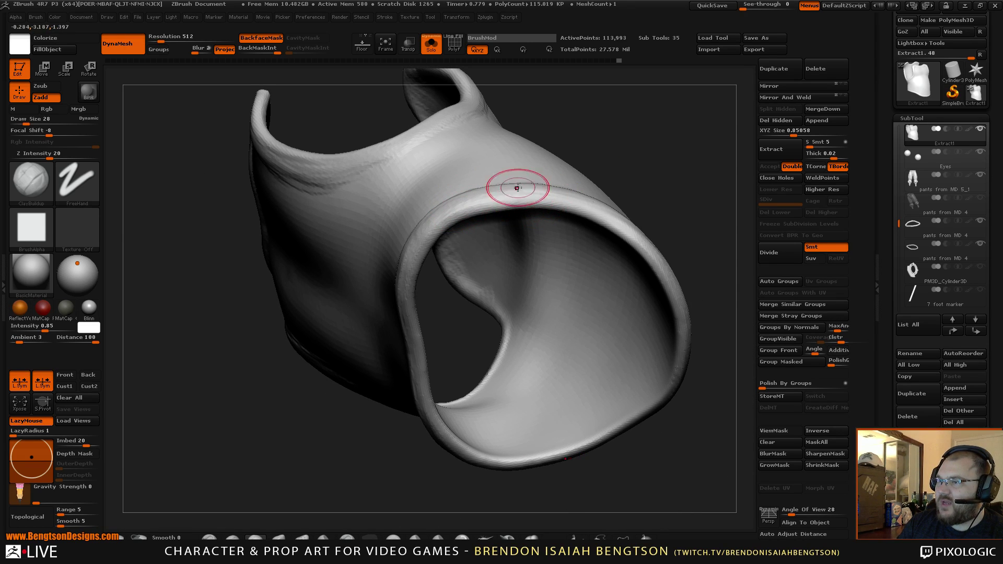
{"action": "mouse_move", "coordinate": [630, 148]}
{"action": "left_mouse_down"}
{"action": "mouse_move", "coordinate": [600, 297]}
{"action": "mouse_move", "coordinate": [459, 392]}
{"action": "mouse_move", "coordinate": [425, 291]}
{"action": "left_mouse_up"}
Smooth the raised trim around the front, side and back of the bottom hem.
{"action": "key", "text": "shift"}
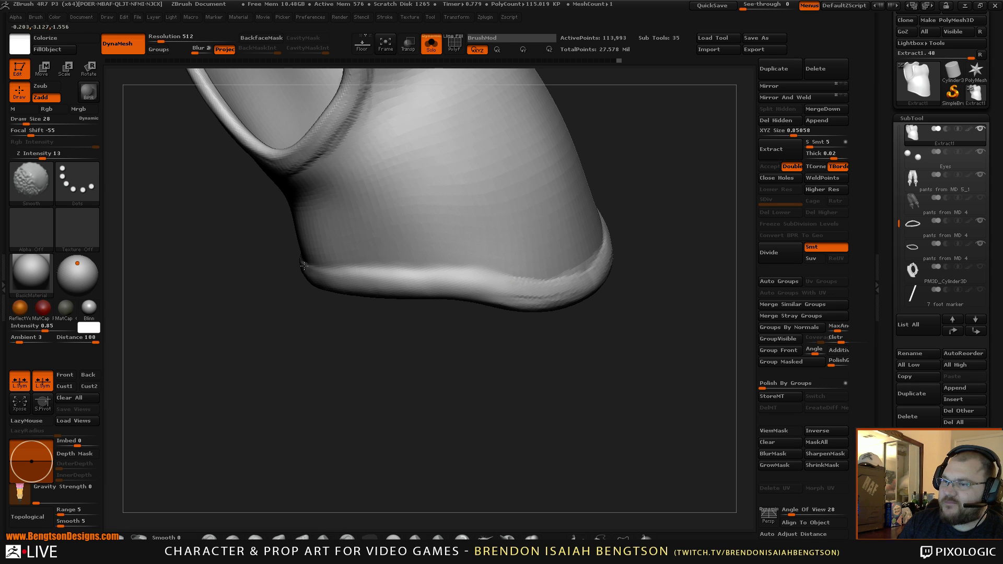
{"action": "mouse_move", "coordinate": [352, 296]}
{"action": "left_mouse_down"}
{"action": "mouse_move", "coordinate": [454, 394]}
{"action": "mouse_move", "coordinate": [481, 314]}
{"action": "left_mouse_up"}
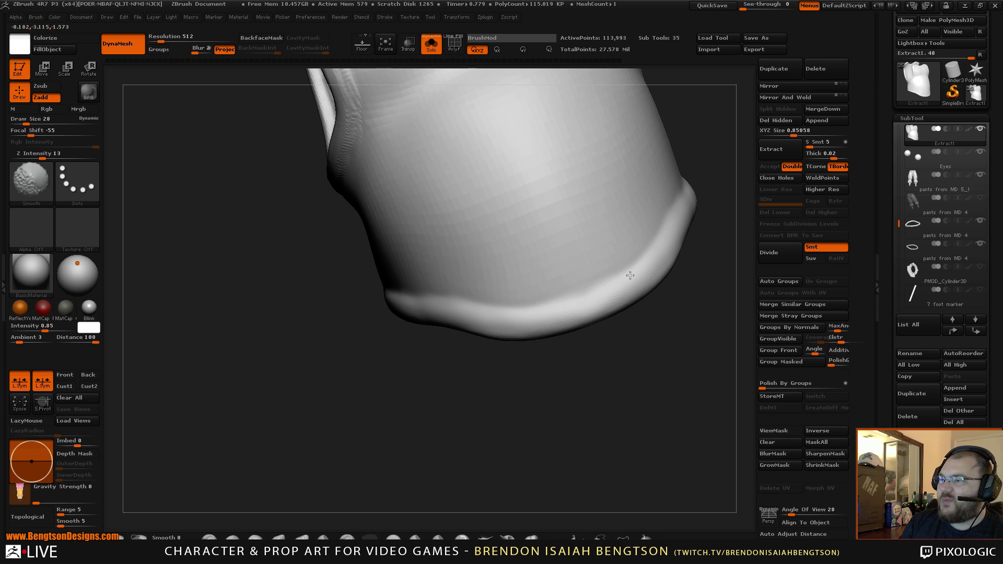
{"action": "mouse_move", "coordinate": [476, 413]}
{"action": "left_mouse_down"}
{"action": "mouse_move", "coordinate": [533, 409]}
{"action": "mouse_move", "coordinate": [477, 412]}
{"action": "mouse_move", "coordinate": [575, 440]}
{"action": "left_mouse_up"}
{"action": "key", "text": "shift"}
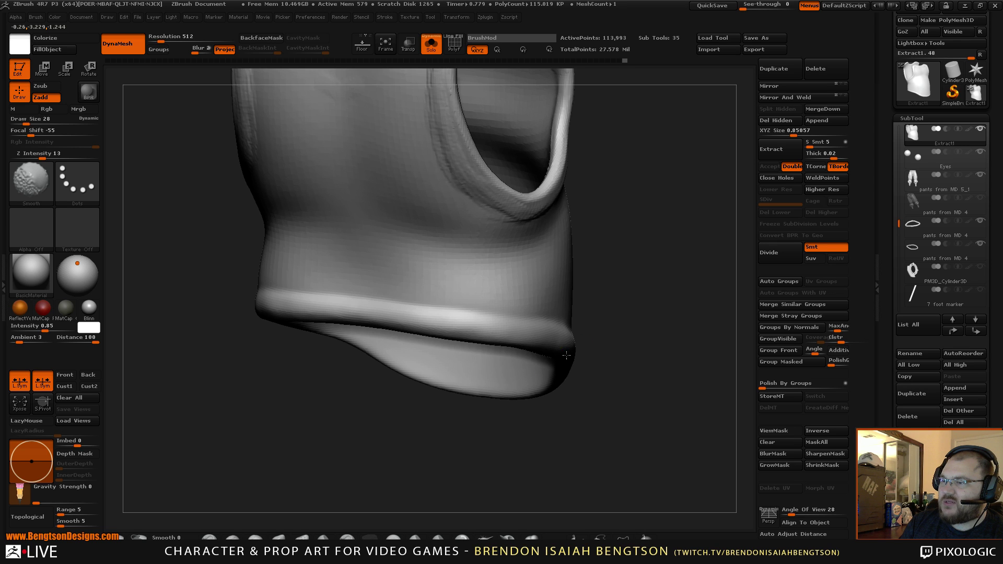
Smooth the raised trim around the front and back necklines and the armholes.
{"action": "mouse_move", "coordinate": [566, 355]}
{"action": "left_mouse_down"}
{"action": "mouse_move", "coordinate": [616, 346]}
{"action": "mouse_move", "coordinate": [579, 361]}
{"action": "mouse_move", "coordinate": [533, 358]}
{"action": "mouse_move", "coordinate": [303, 429]}
{"action": "mouse_move", "coordinate": [589, 312]}
{"action": "mouse_move", "coordinate": [607, 214]}
{"action": "mouse_move", "coordinate": [626, 213]}
{"action": "mouse_move", "coordinate": [359, 157]}
{"action": "left_mouse_up"}
{"action": "key", "text": "shift"}
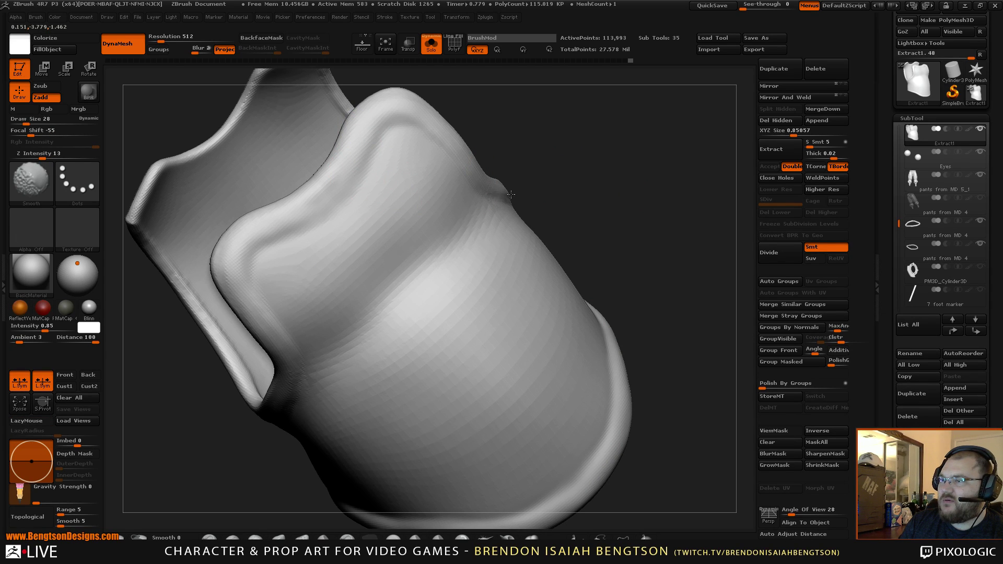
{"action": "mouse_move", "coordinate": [601, 214]}
{"action": "left_mouse_down"}
{"action": "mouse_move", "coordinate": [634, 223]}
{"action": "mouse_move", "coordinate": [644, 212]}
{"action": "mouse_move", "coordinate": [629, 226]}
{"action": "mouse_move", "coordinate": [444, 218]}
{"action": "left_mouse_up"}
{"action": "key", "text": "shift"}
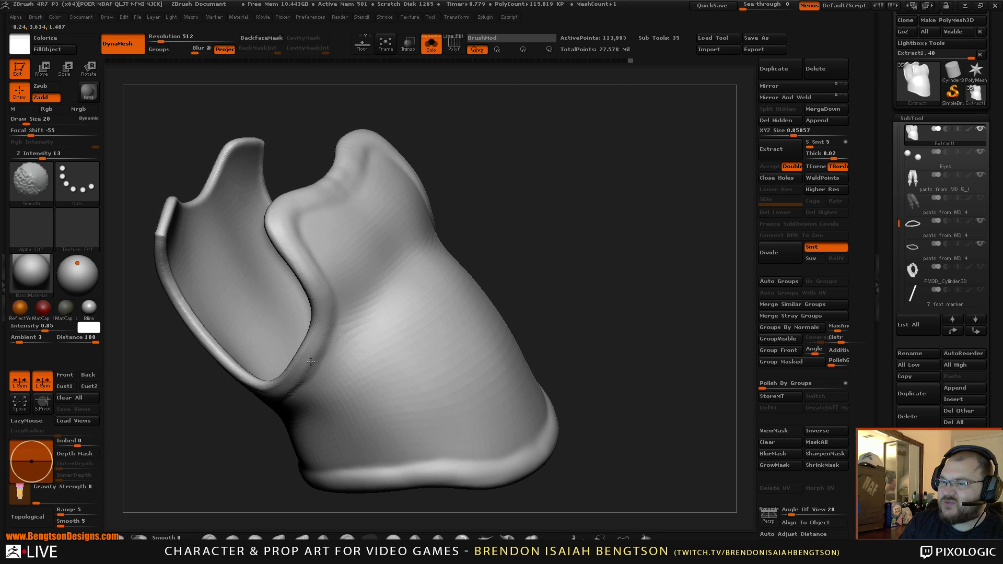
{"action": "left_click_drag", "start_coordinate": [528, 228], "coordinate": [258, 354]}
{"action": "key", "text": "shift"}
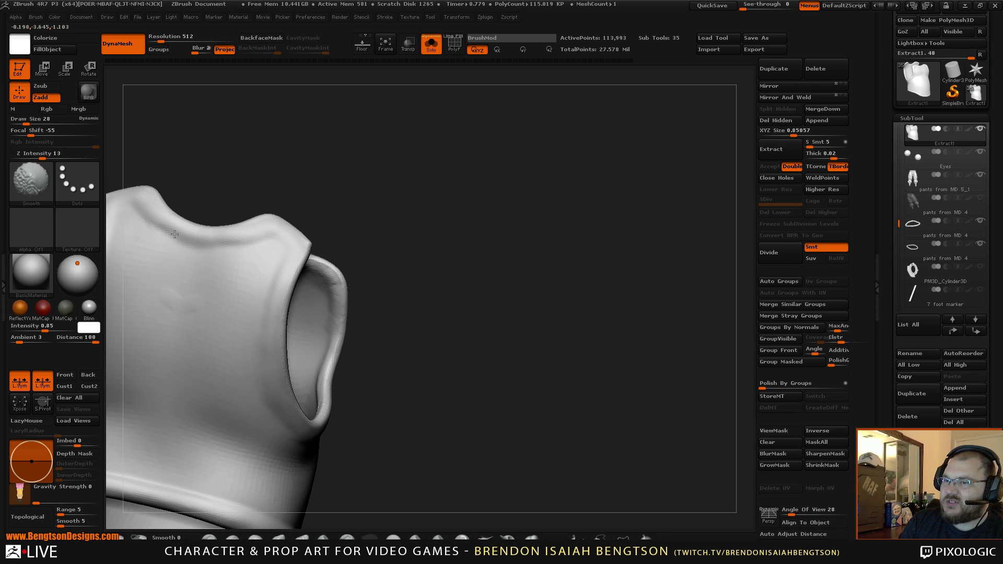
{"action": "left_click_drag", "start_coordinate": [427, 251], "coordinate": [331, 257]}
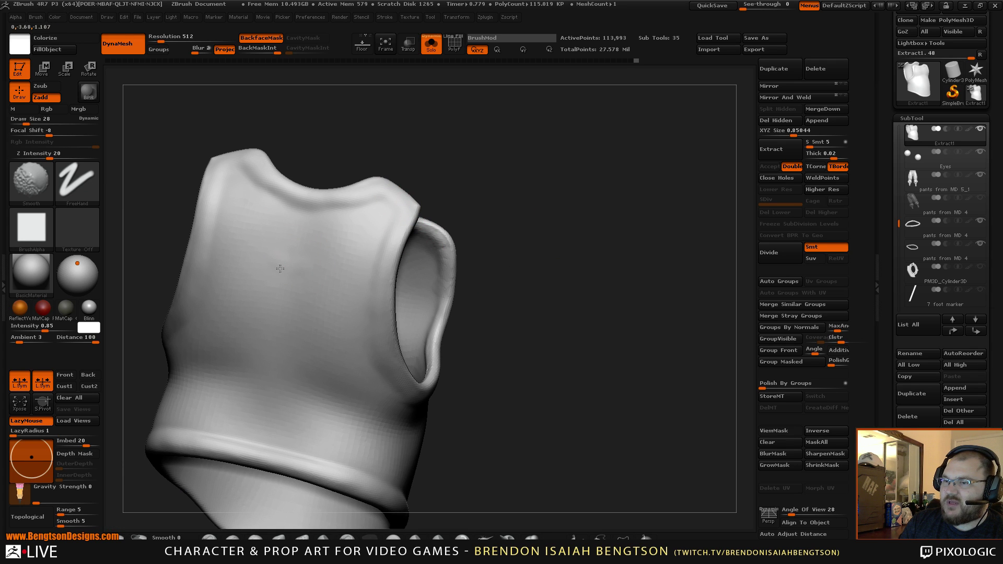
Carve a groove along the bottom hem trim with the Dam_Standard brush, using a LazyRadius of 44.
{"action": "mouse_move", "coordinate": [497, 291]}
{"action": "left_mouse_down"}
{"action": "mouse_move", "coordinate": [538, 345]}
{"action": "mouse_move", "coordinate": [588, 249]}
{"action": "mouse_move", "coordinate": [240, 371]}
{"action": "left_mouse_up"}
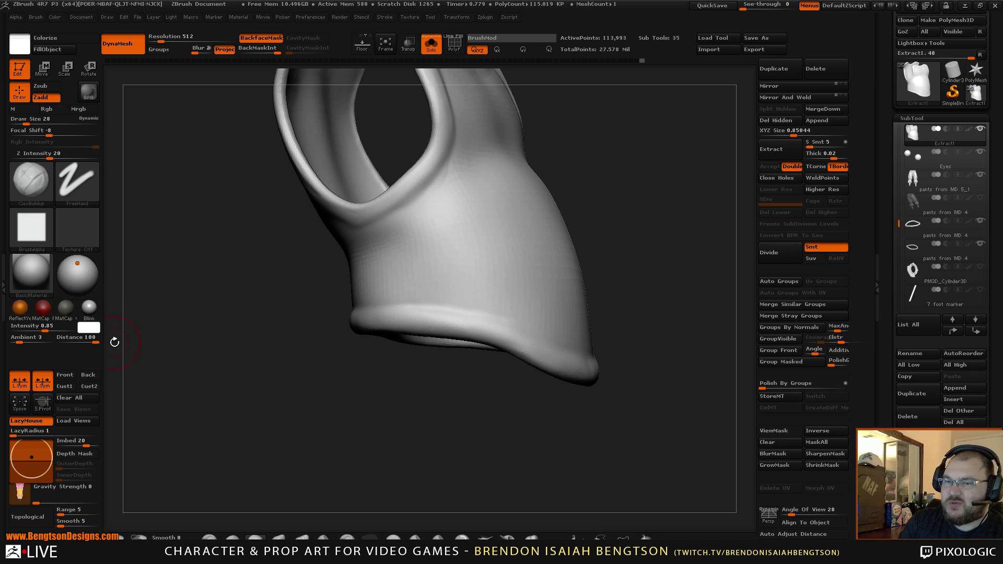
{"action": "key", "text": "b"}
{"action": "key", "text": "d"}
{"action": "key", "text": "s"}
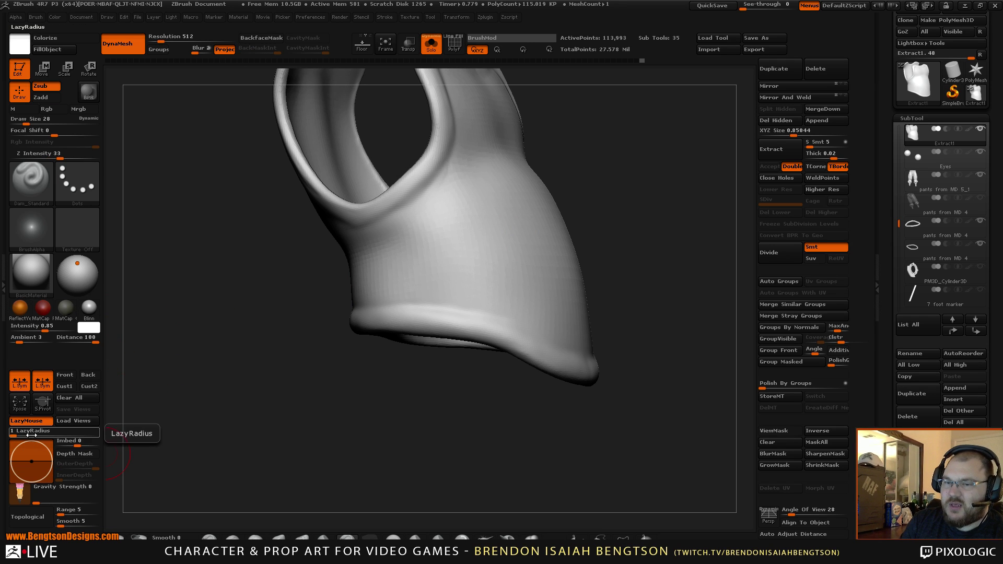
{"action": "left_click_drag", "start_coordinate": [53, 431], "coordinate": [66, 431]}
{"action": "left_click_drag", "start_coordinate": [243, 323], "coordinate": [524, 215]}
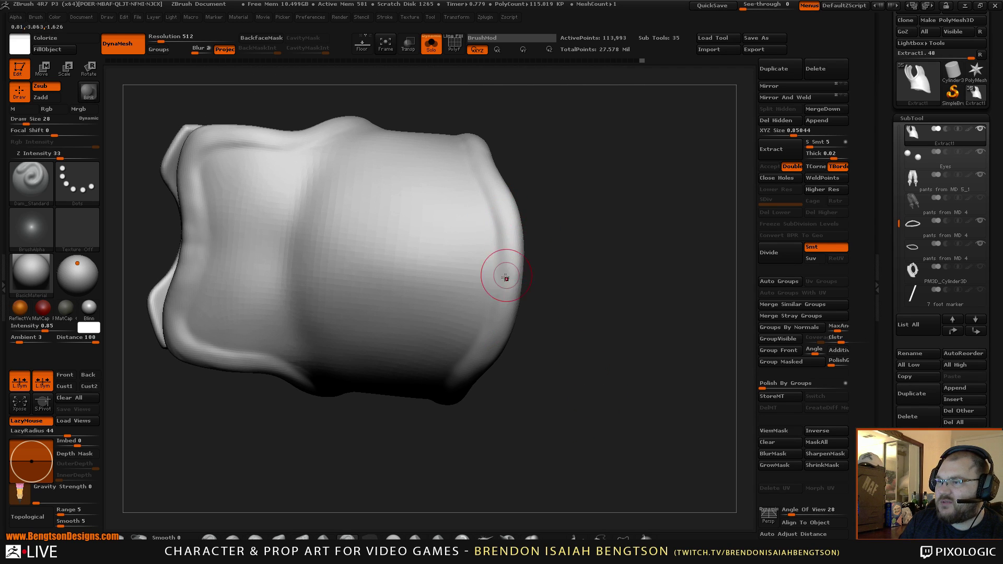
{"action": "left_click_drag", "start_coordinate": [503, 271], "coordinate": [533, 155]}
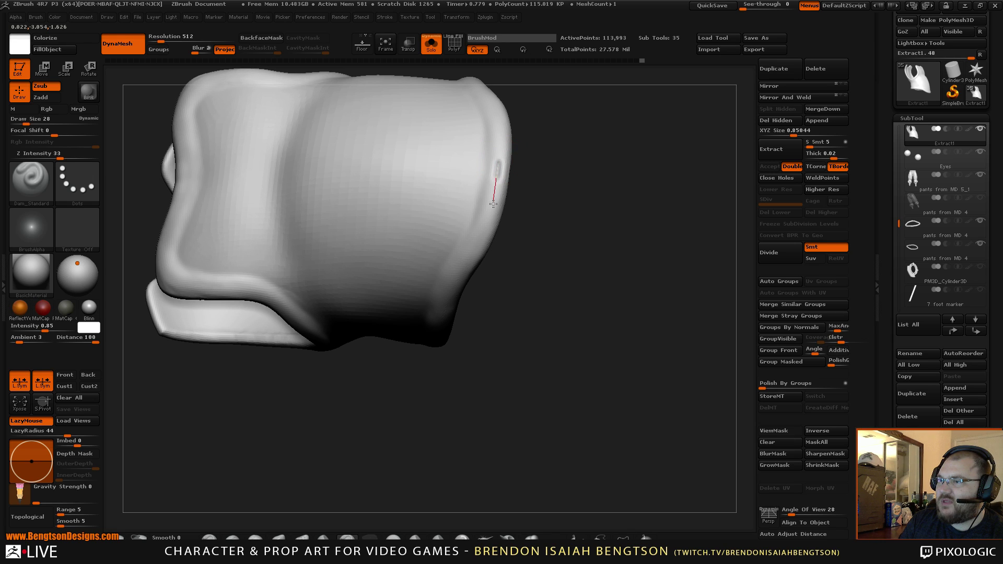
{"action": "left_click_drag", "start_coordinate": [486, 226], "coordinate": [472, 253]}
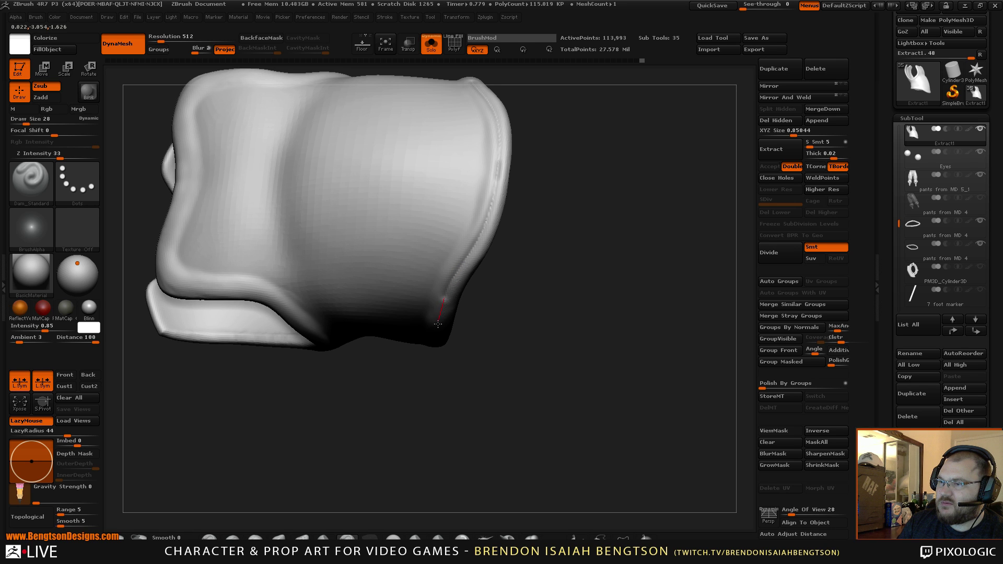
{"action": "left_click_drag", "start_coordinate": [437, 343], "coordinate": [437, 343]}
{"action": "mouse_move", "coordinate": [492, 365]}
{"action": "left_mouse_down"}
{"action": "mouse_move", "coordinate": [526, 303]}
{"action": "mouse_move", "coordinate": [461, 268]}
{"action": "mouse_move", "coordinate": [459, 241]}
{"action": "mouse_move", "coordinate": [448, 297]}
{"action": "left_mouse_up"}
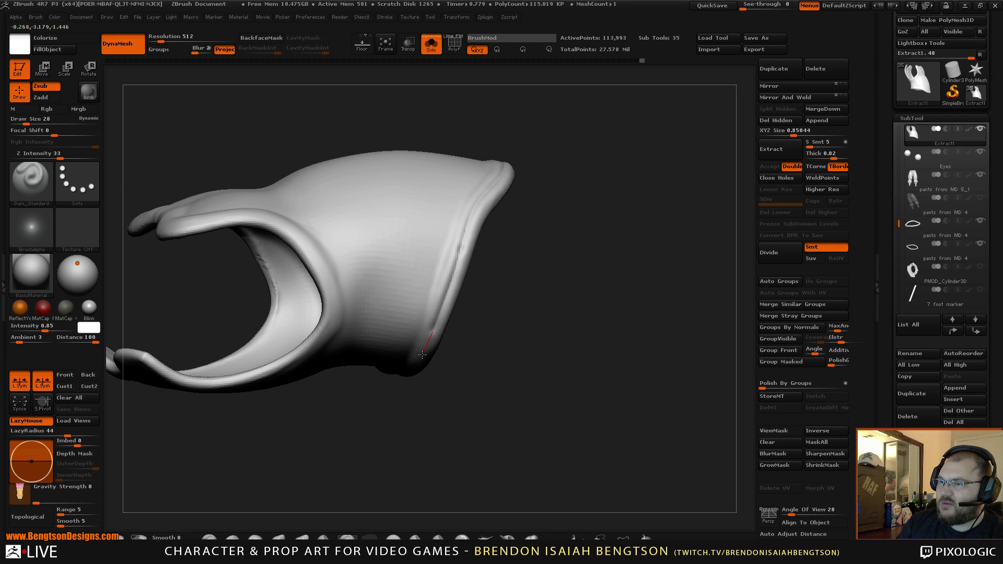
{"action": "mouse_move", "coordinate": [558, 362]}
{"action": "left_mouse_down"}
{"action": "mouse_move", "coordinate": [645, 298]}
{"action": "mouse_move", "coordinate": [547, 385]}
{"action": "mouse_move", "coordinate": [481, 409]}
{"action": "mouse_move", "coordinate": [470, 440]}
{"action": "mouse_move", "coordinate": [439, 351]}
{"action": "left_mouse_up"}
Build up a raised ridge along the inner side of the front hem groove with the ClayBuildup brush at draw size 9.
{"action": "key", "text": "b"}
{"action": "key", "text": "c"}
{"action": "key", "text": "b"}
{"action": "key", "text": "space"}
{"action": "left_click_drag", "start_coordinate": [385, 253], "coordinate": [382, 249]}
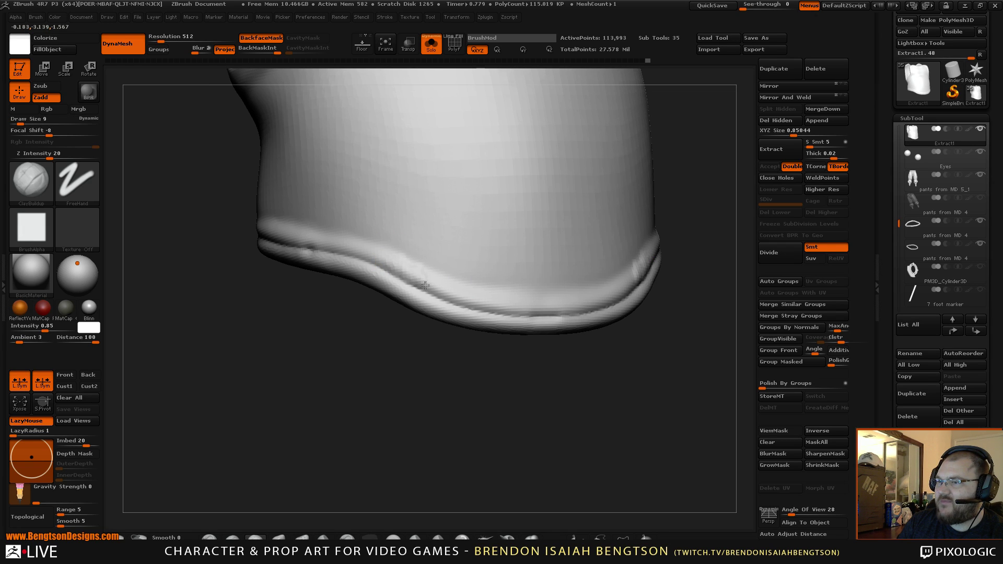
{"action": "left_click_drag", "start_coordinate": [450, 295], "coordinate": [446, 288]}
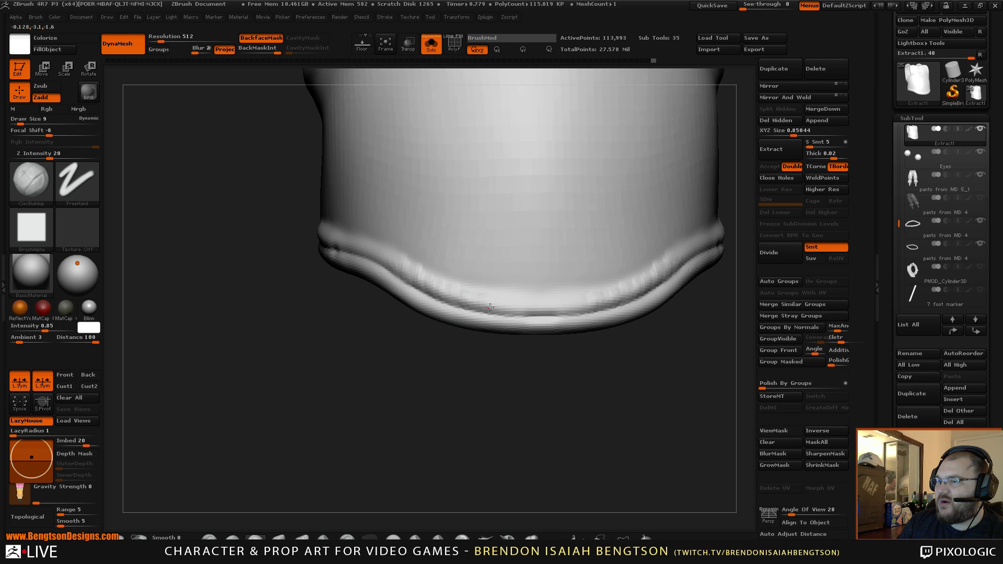
{"action": "left_click_drag", "start_coordinate": [491, 335], "coordinate": [453, 303]}
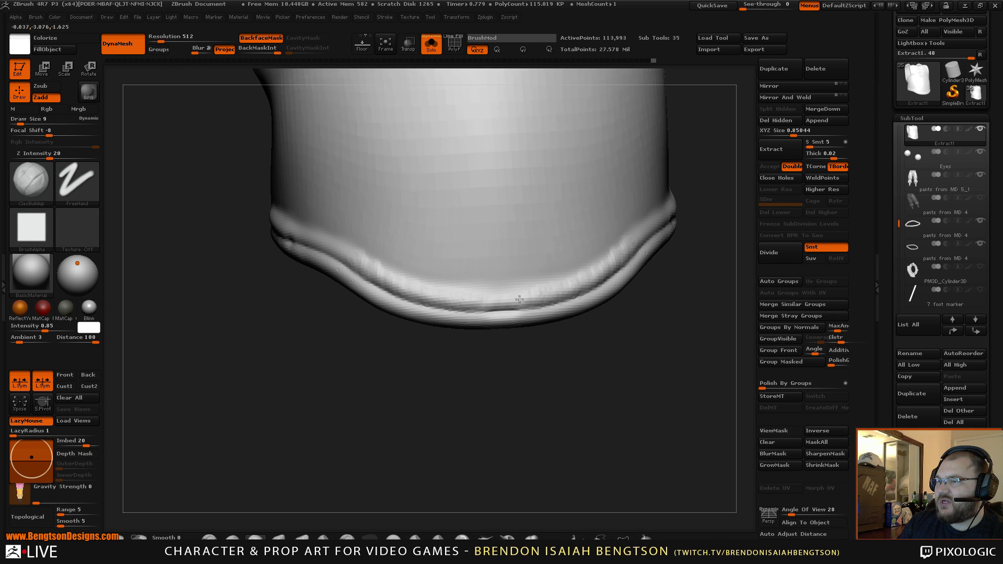
{"action": "left_click_drag", "start_coordinate": [476, 307], "coordinate": [441, 345]}
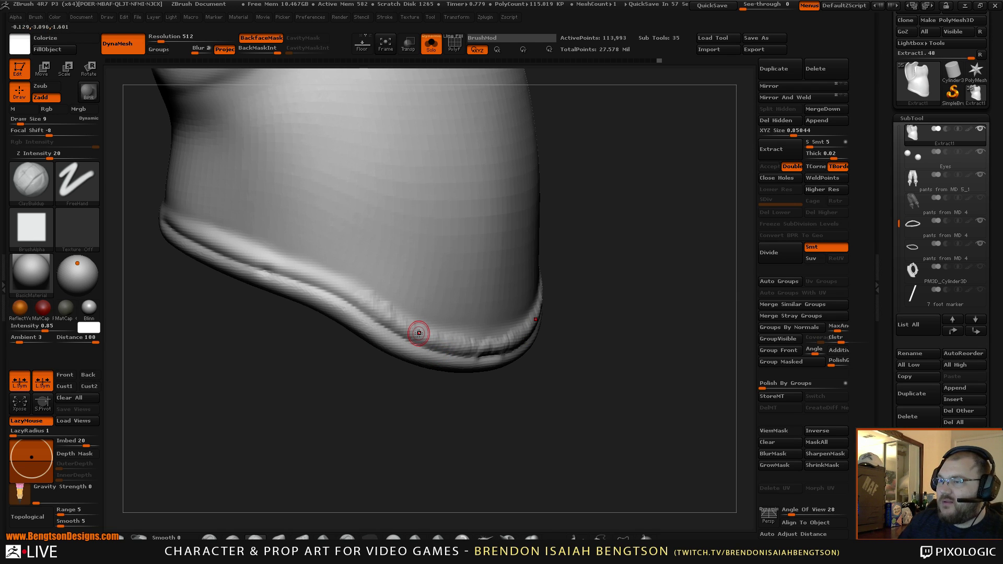
{"action": "left_click_drag", "start_coordinate": [627, 257], "coordinate": [664, 196]}
{"action": "left_click_drag", "start_coordinate": [647, 249], "coordinate": [643, 277]}
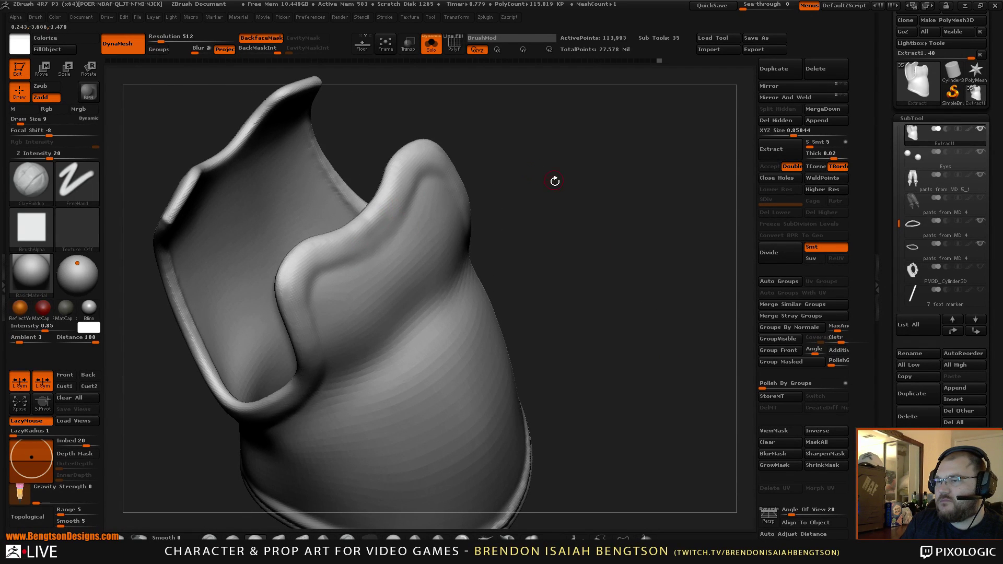
Carve a groove along the front neckline and down the armhole trim with the Dam_Standard brush at draw size 17.
{"action": "mouse_move", "coordinate": [553, 180]}
{"action": "left_mouse_down"}
{"action": "mouse_move", "coordinate": [541, 145]}
{"action": "mouse_move", "coordinate": [519, 175]}
{"action": "mouse_move", "coordinate": [604, 233]}
{"action": "mouse_move", "coordinate": [624, 205]}
{"action": "mouse_move", "coordinate": [638, 241]}
{"action": "left_mouse_up"}
{"action": "key", "text": "b"}
{"action": "key", "text": "d"}
{"action": "key", "text": "s"}
{"action": "left_click_drag", "start_coordinate": [655, 388], "coordinate": [512, 312], "text": "alt"}
{"action": "left_click_drag", "start_coordinate": [486, 389], "coordinate": [446, 403], "text": "alt"}
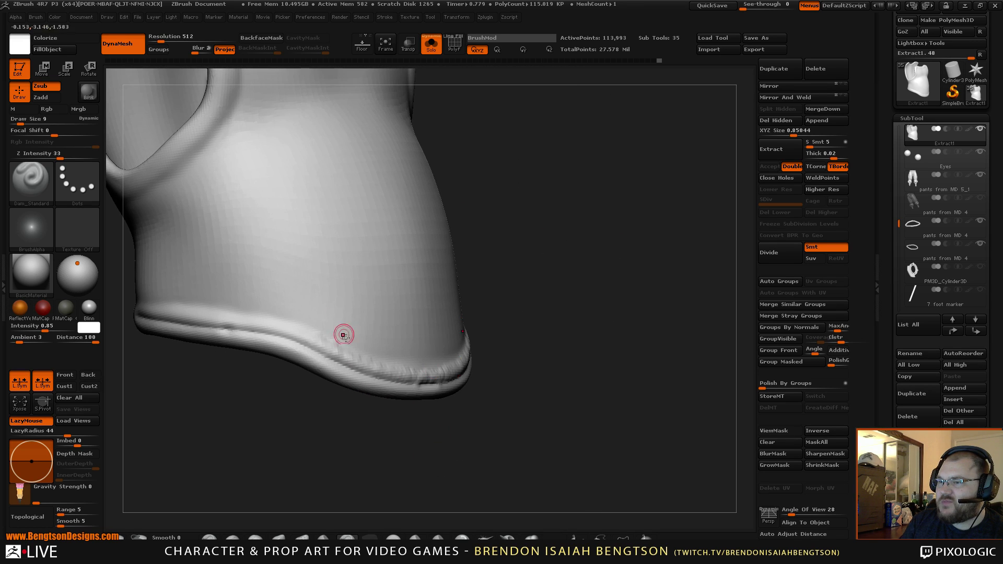
{"action": "mouse_move", "coordinate": [344, 335]}
{"action": "left_mouse_down", "text": "alt"}
{"action": "mouse_move", "coordinate": [425, 430]}
{"action": "mouse_move", "coordinate": [387, 421]}
{"action": "mouse_move", "coordinate": [412, 430]}
{"action": "mouse_move", "coordinate": [412, 392]}
{"action": "mouse_move", "coordinate": [588, 280]}
{"action": "mouse_move", "coordinate": [601, 312]}
{"action": "mouse_move", "coordinate": [673, 300]}
{"action": "mouse_move", "coordinate": [647, 349]}
{"action": "mouse_move", "coordinate": [584, 336]}
{"action": "mouse_move", "coordinate": [634, 150]}
{"action": "mouse_move", "coordinate": [636, 183]}
{"action": "mouse_move", "coordinate": [647, 163]}
{"action": "mouse_move", "coordinate": [730, 107]}
{"action": "left_mouse_up", "text": "alt"}
{"action": "left_click_drag", "start_coordinate": [399, 112], "coordinate": [355, 150], "text": "alt"}
{"action": "key", "text": "space"}
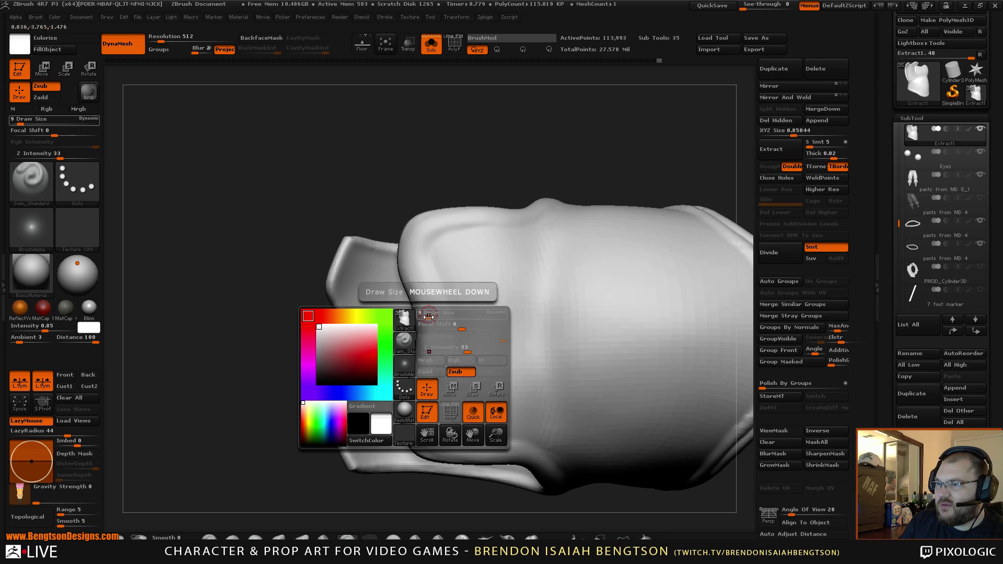
{"action": "left_click_drag", "start_coordinate": [428, 316], "coordinate": [432, 316]}
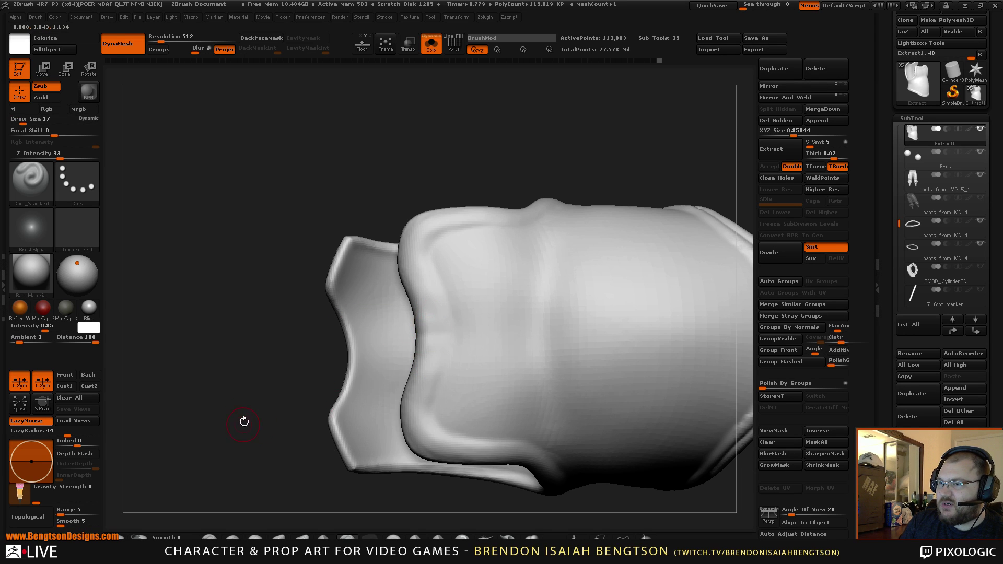
{"action": "left_click_drag", "start_coordinate": [244, 421], "coordinate": [220, 325]}
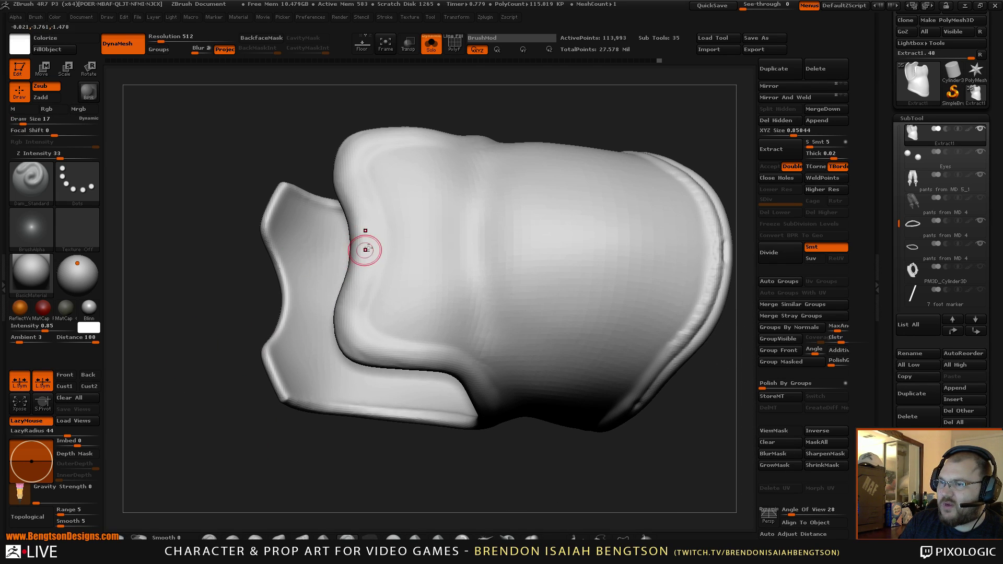
{"action": "mouse_move", "coordinate": [367, 262]}
{"action": "left_mouse_down"}
{"action": "mouse_move", "coordinate": [353, 344]}
{"action": "mouse_move", "coordinate": [367, 355]}
{"action": "mouse_move", "coordinate": [456, 358]}
{"action": "mouse_move", "coordinate": [485, 385]}
{"action": "left_mouse_up"}
{"action": "mouse_move", "coordinate": [525, 437]}
{"action": "left_mouse_down"}
{"action": "mouse_move", "coordinate": [485, 432]}
{"action": "mouse_move", "coordinate": [503, 463]}
{"action": "mouse_move", "coordinate": [474, 388]}
{"action": "left_mouse_up"}
{"action": "mouse_move", "coordinate": [453, 172]}
{"action": "left_mouse_down"}
{"action": "mouse_move", "coordinate": [331, 347]}
{"action": "mouse_move", "coordinate": [346, 335]}
{"action": "mouse_move", "coordinate": [375, 395]}
{"action": "left_mouse_up"}
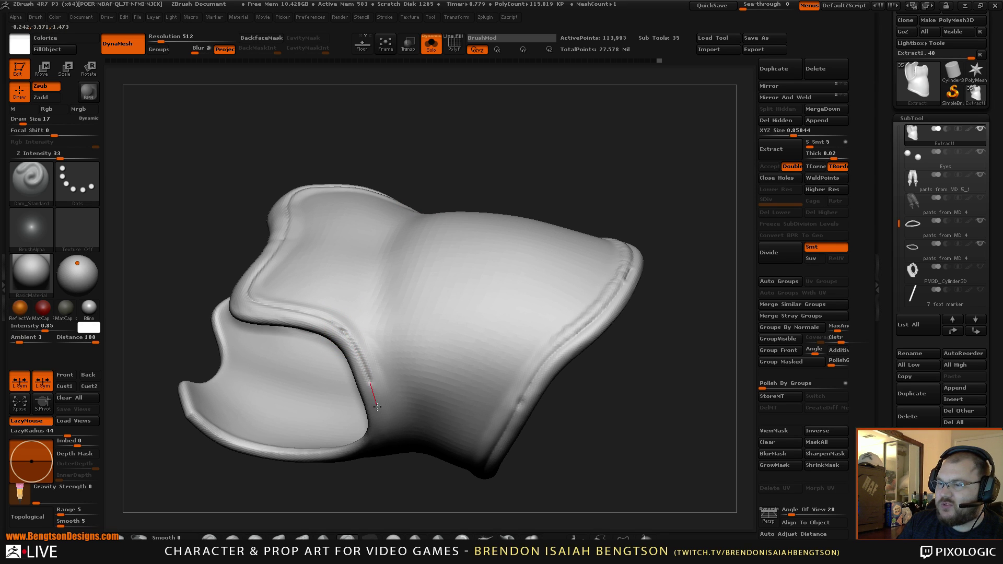
{"action": "left_click_drag", "start_coordinate": [383, 431], "coordinate": [384, 439]}
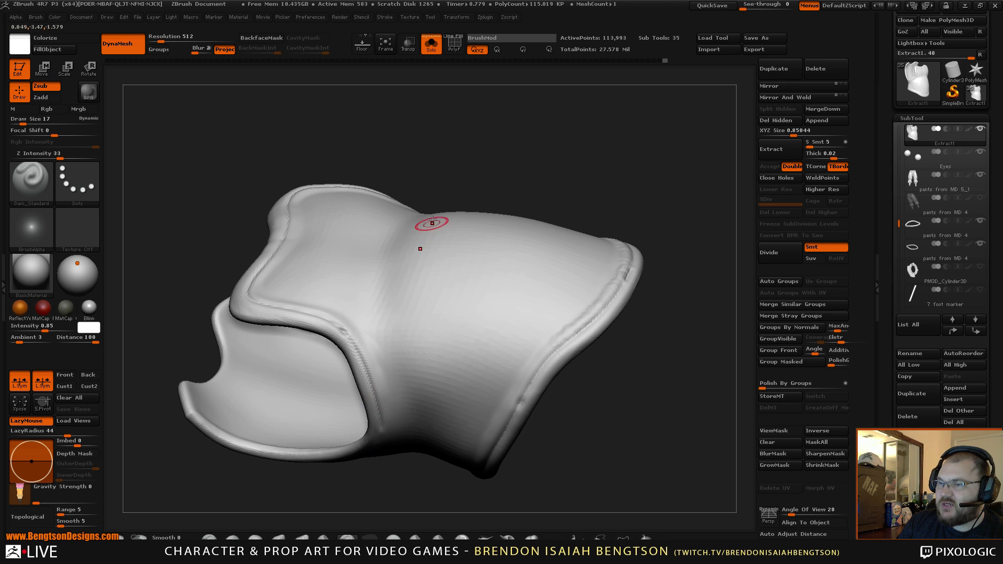
Build up a ridge along the inner side of the front neckline groove with the ClayBuildup brush at draw size 11.
{"action": "mouse_move", "coordinate": [431, 204]}
{"action": "left_mouse_down"}
{"action": "mouse_move", "coordinate": [438, 239]}
{"action": "mouse_move", "coordinate": [400, 319]}
{"action": "mouse_move", "coordinate": [503, 251]}
{"action": "left_mouse_up"}
{"action": "left_click_drag", "start_coordinate": [568, 176], "coordinate": [628, 160]}
{"action": "mouse_move", "coordinate": [606, 210]}
{"action": "left_mouse_down", "text": "alt"}
{"action": "mouse_move", "coordinate": [671, 136]}
{"action": "mouse_move", "coordinate": [595, 204]}
{"action": "left_mouse_up", "text": "alt"}
{"action": "left_click_drag", "start_coordinate": [620, 169], "coordinate": [587, 191]}
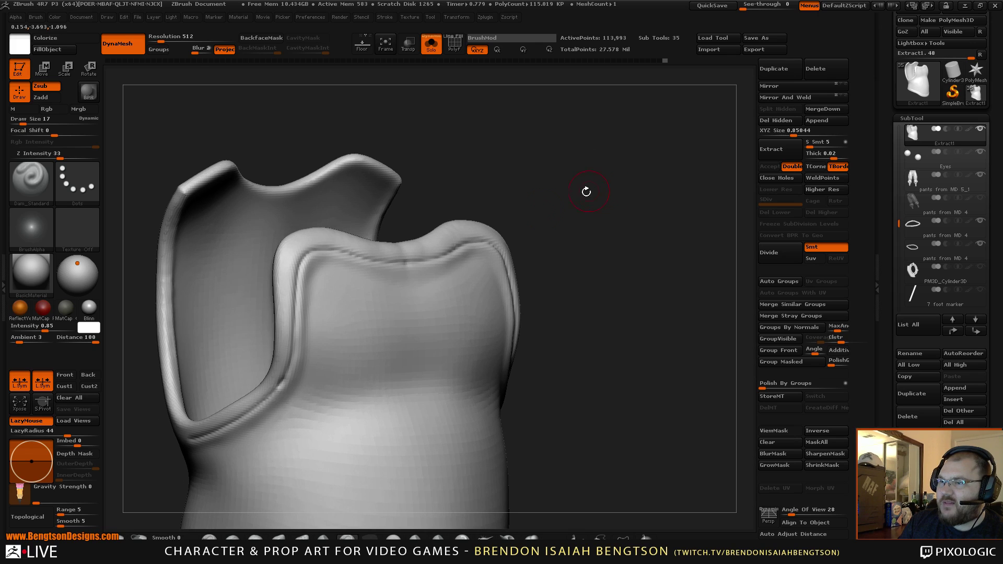
{"action": "key", "text": "b"}
{"action": "key", "text": "c"}
{"action": "key", "text": "b"}
{"action": "key", "text": "space"}
{"action": "left_click_drag", "start_coordinate": [317, 255], "coordinate": [315, 257]}
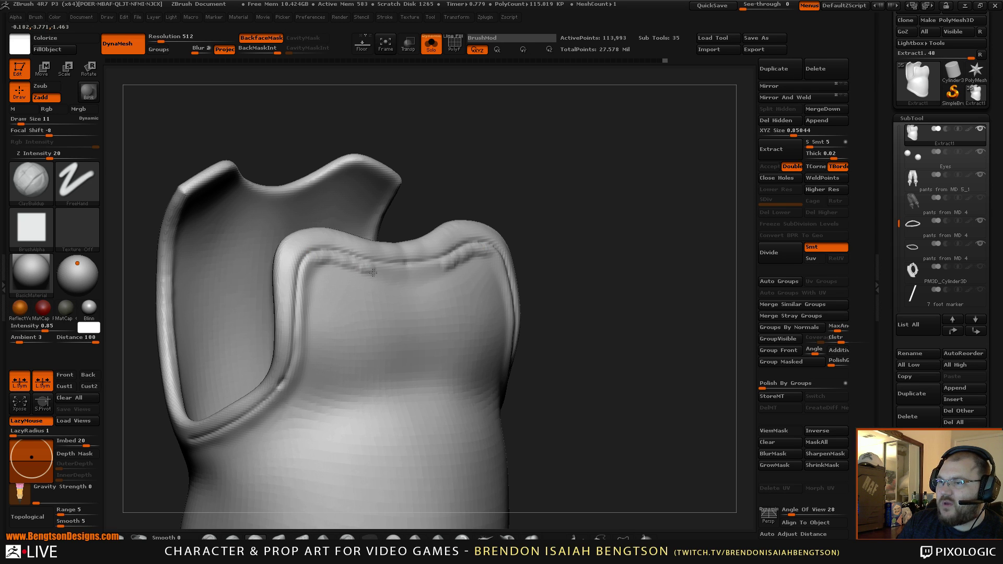
{"action": "left_click_drag", "start_coordinate": [378, 266], "coordinate": [406, 270]}
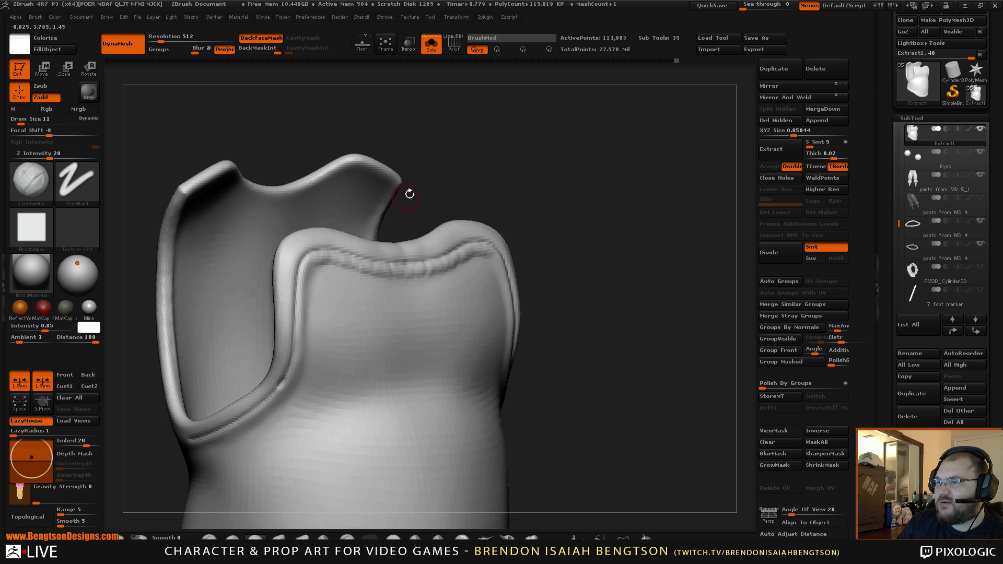
Make the window see-through at 85 to study the armored character concept art, and restore full opacity.
{"action": "left_click_drag", "start_coordinate": [489, 181], "coordinate": [515, 144]}
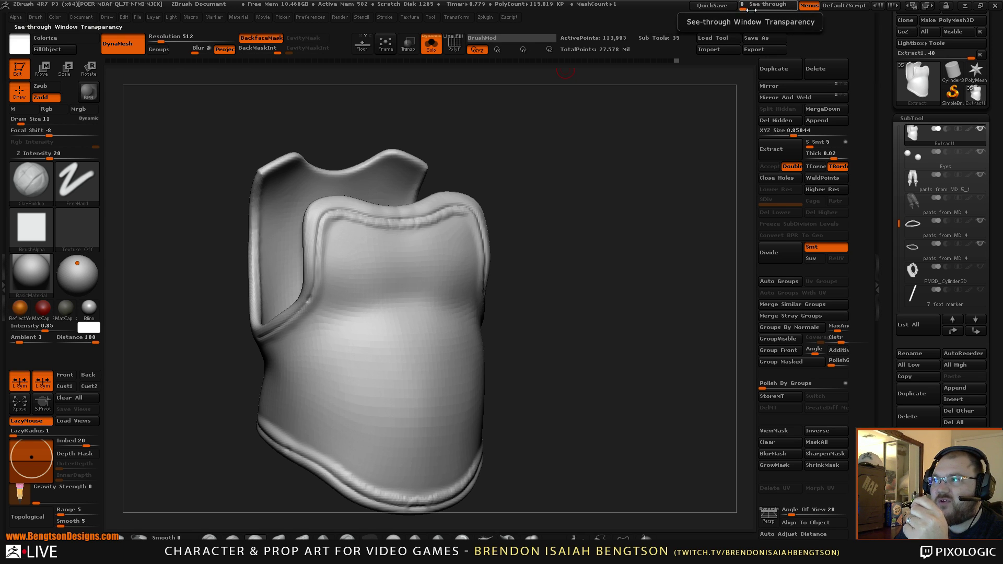
{"action": "left_click_drag", "start_coordinate": [752, 6], "coordinate": [788, 7]}
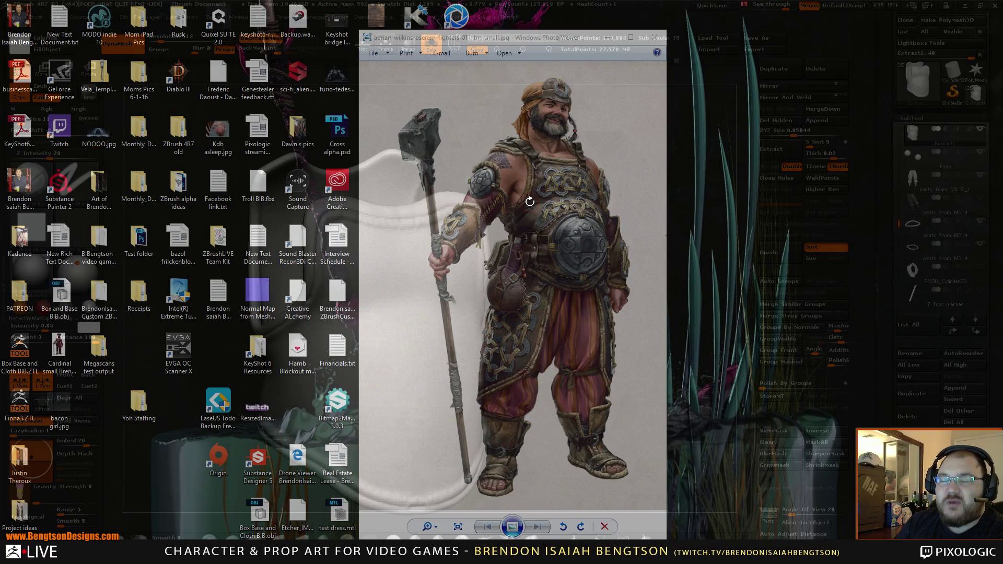
{"action": "key", "text": "Escape"}
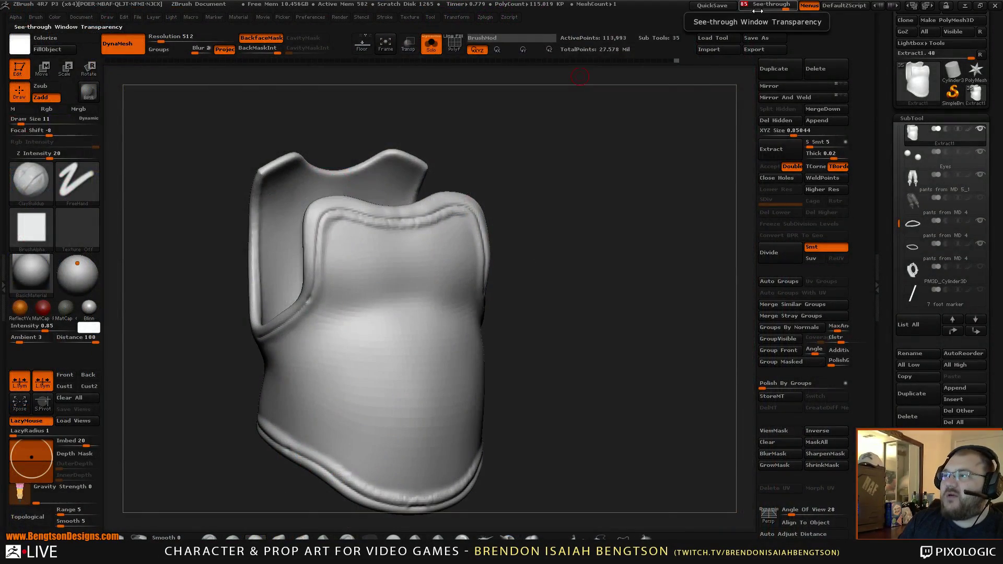
{"action": "left_click_drag", "start_coordinate": [767, 6], "coordinate": [740, 5]}
Extend the inner ridge down the front side of the armhole and around its lower curve with the ClayBuildup brush.
{"action": "left_click_drag", "start_coordinate": [594, 267], "coordinate": [600, 218]}
{"action": "left_click_drag", "start_coordinate": [585, 157], "coordinate": [591, 114]}
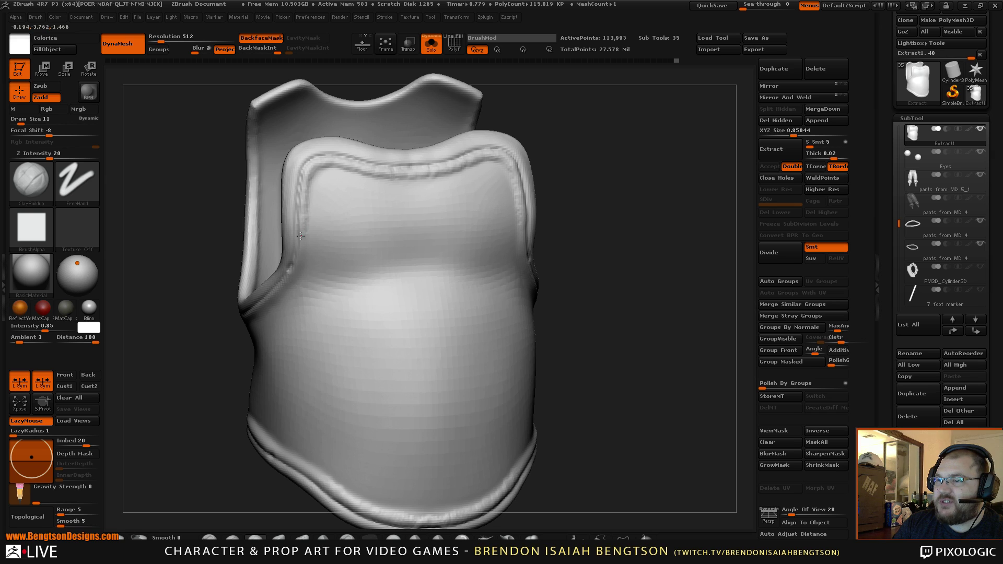
{"action": "left_click_drag", "start_coordinate": [619, 202], "coordinate": [643, 177]}
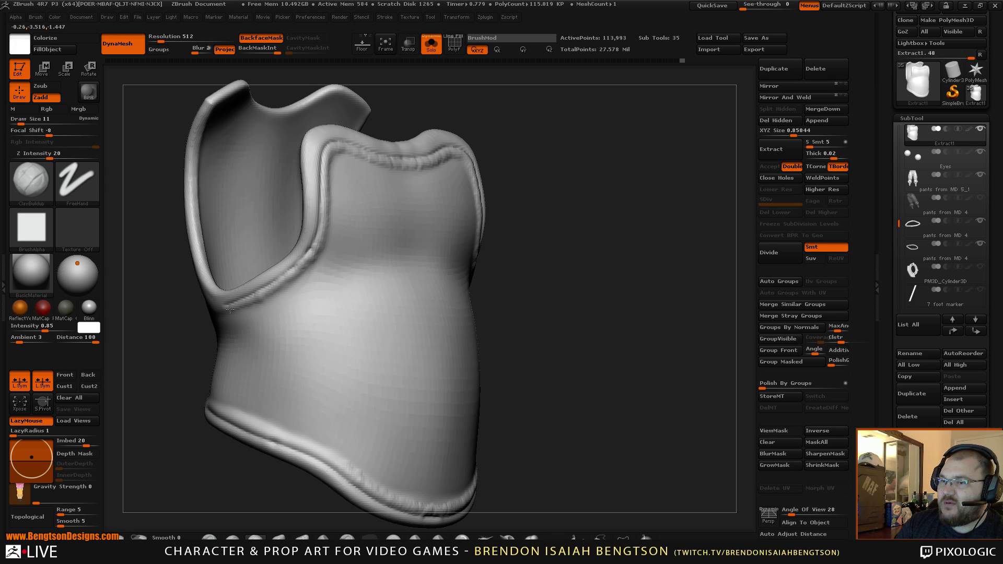
{"action": "left_click_drag", "start_coordinate": [491, 183], "coordinate": [523, 192]}
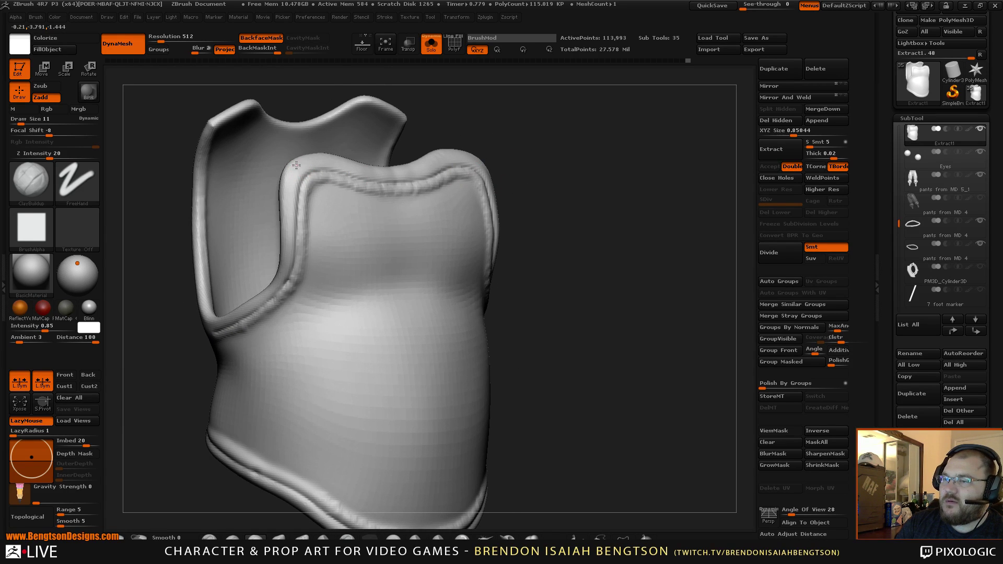
Thicken the outer rim of the front neckline and its upper corners with the ClayBuildup brush at draw size 15.
{"action": "left_click_drag", "start_coordinate": [305, 163], "coordinate": [365, 206]}
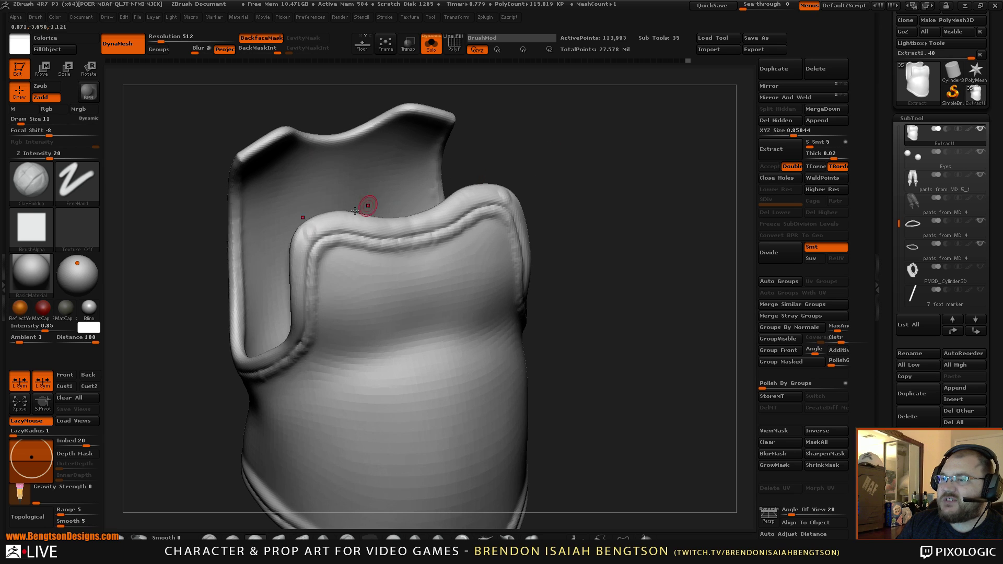
{"action": "key", "text": "space"}
{"action": "left_click_drag", "start_coordinate": [308, 224], "coordinate": [317, 223]}
{"action": "left_click_drag", "start_coordinate": [454, 172], "coordinate": [476, 186]}
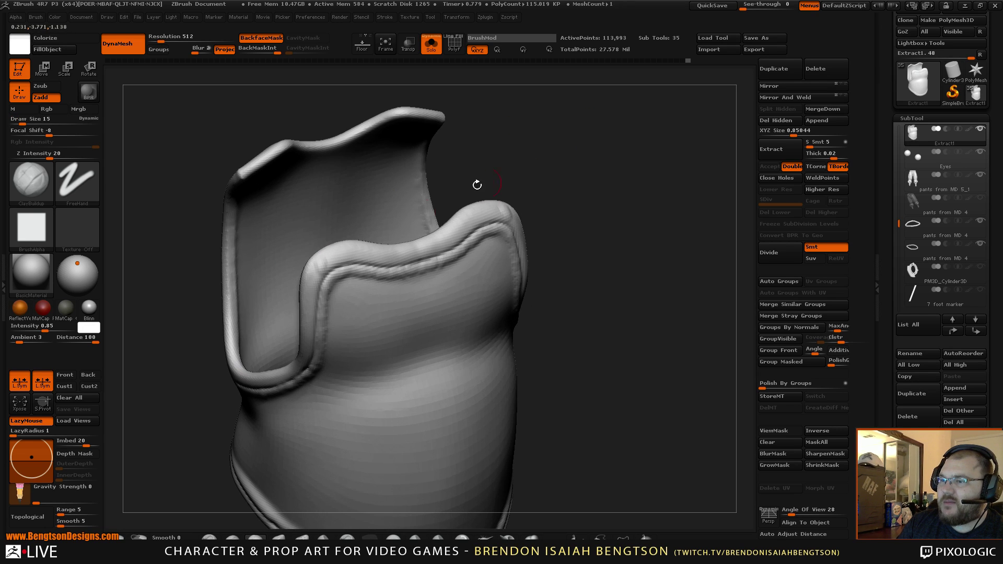
{"action": "mouse_move", "coordinate": [327, 267]}
{"action": "left_mouse_down"}
{"action": "mouse_move", "coordinate": [352, 252]}
{"action": "mouse_move", "coordinate": [378, 260]}
{"action": "mouse_move", "coordinate": [433, 244]}
{"action": "left_mouse_up"}
{"action": "mouse_move", "coordinate": [605, 205]}
{"action": "left_mouse_down"}
{"action": "mouse_move", "coordinate": [619, 203]}
{"action": "mouse_move", "coordinate": [596, 185]}
{"action": "left_mouse_up"}
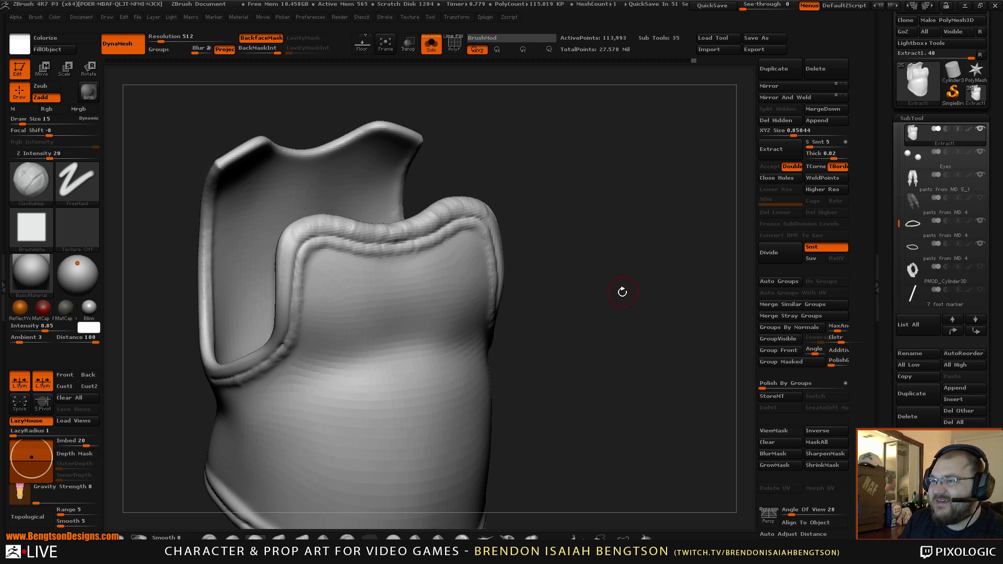
{"action": "mouse_move", "coordinate": [622, 291]}
{"action": "left_mouse_down"}
{"action": "mouse_move", "coordinate": [611, 275]}
{"action": "mouse_move", "coordinate": [622, 257]}
{"action": "mouse_move", "coordinate": [606, 262]}
{"action": "left_mouse_up"}
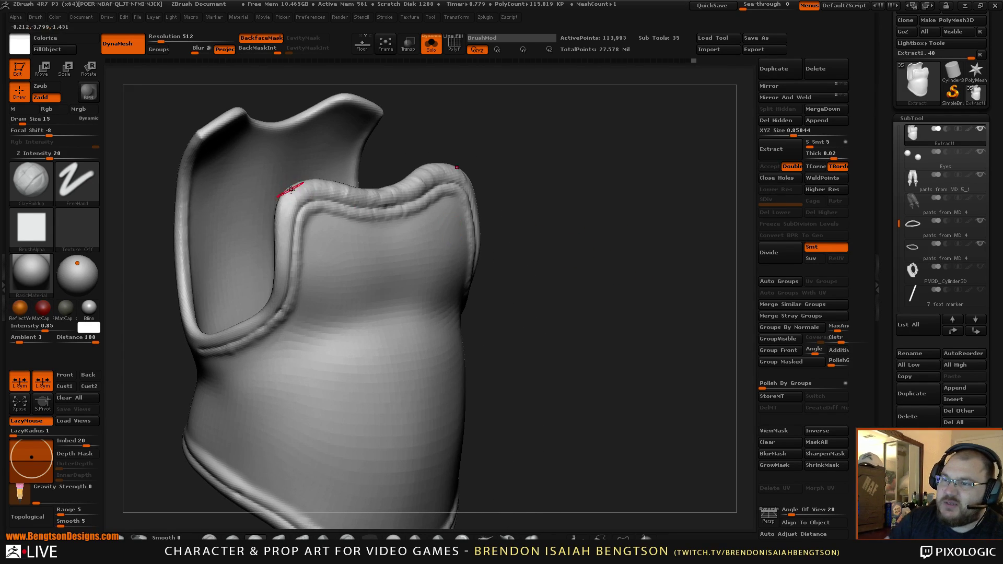
{"action": "left_click_drag", "start_coordinate": [291, 190], "coordinate": [289, 212]}
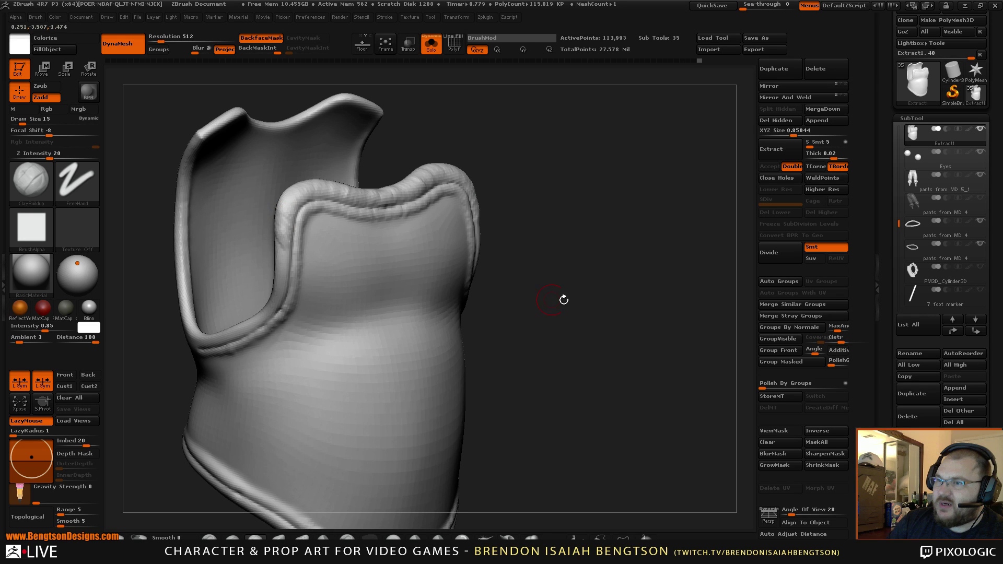
{"action": "mouse_move", "coordinate": [563, 299]}
{"action": "left_mouse_down"}
{"action": "mouse_move", "coordinate": [609, 231]}
{"action": "mouse_move", "coordinate": [600, 225]}
{"action": "left_mouse_up"}
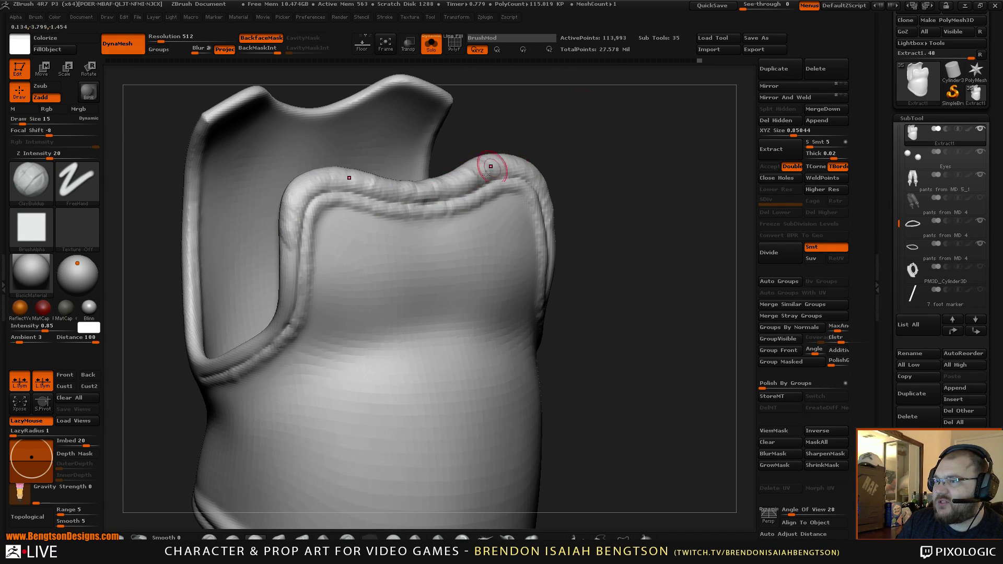
{"action": "mouse_move", "coordinate": [647, 167]}
{"action": "left_mouse_down"}
{"action": "mouse_move", "coordinate": [628, 156]}
{"action": "mouse_move", "coordinate": [618, 164]}
{"action": "mouse_move", "coordinate": [618, 189]}
{"action": "mouse_move", "coordinate": [620, 178]}
{"action": "left_mouse_up"}
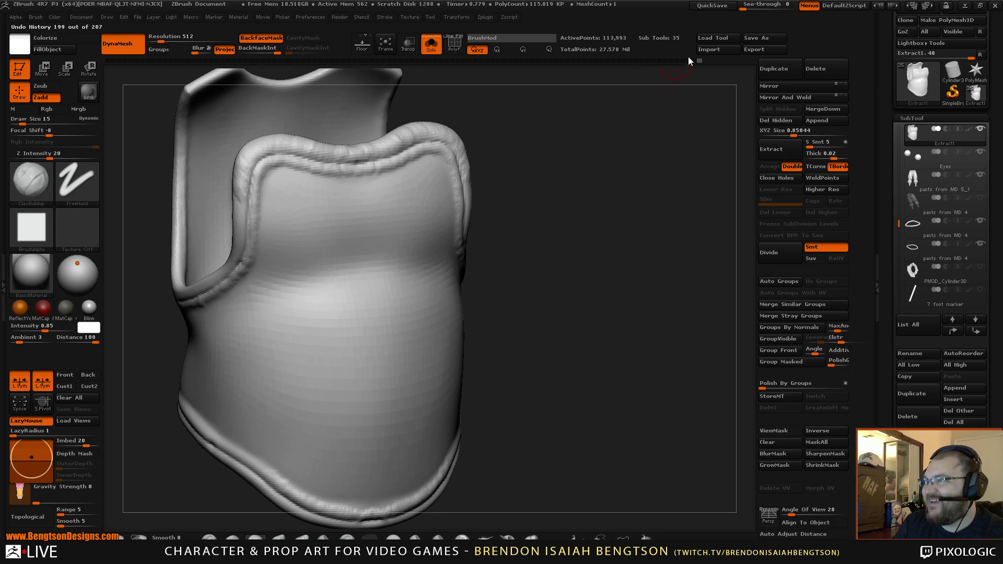
Check the concept art through the see-through window and build up the outer rim down the front edge of the armhole.
{"action": "left_click_drag", "start_coordinate": [767, 5], "coordinate": [791, 16]}
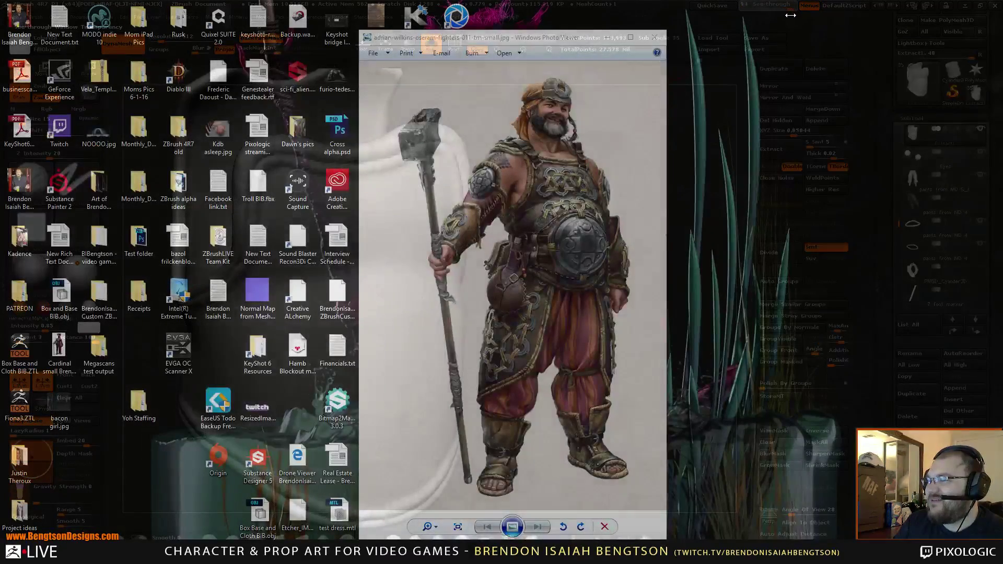
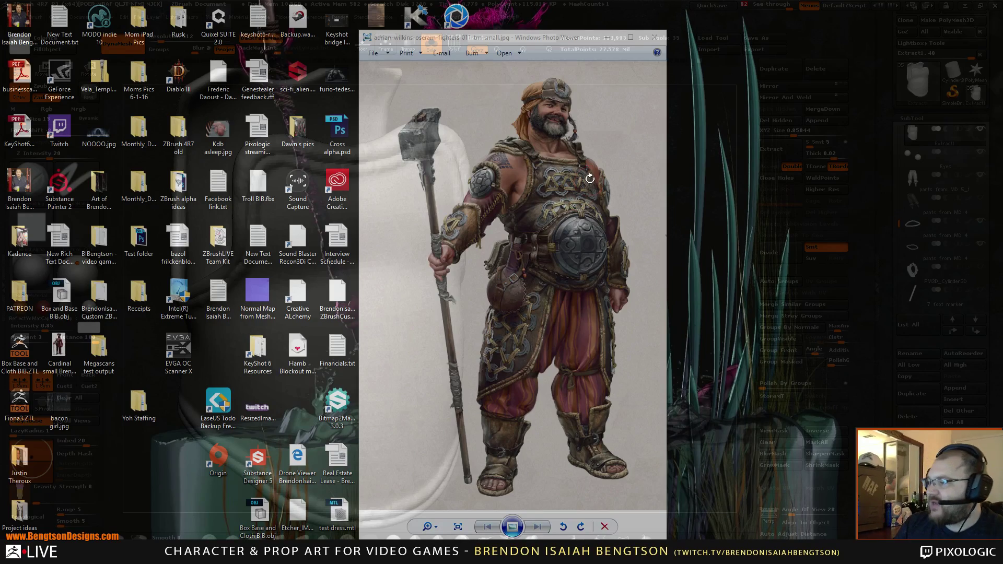
{"action": "left_click", "coordinate": [655, 38]}
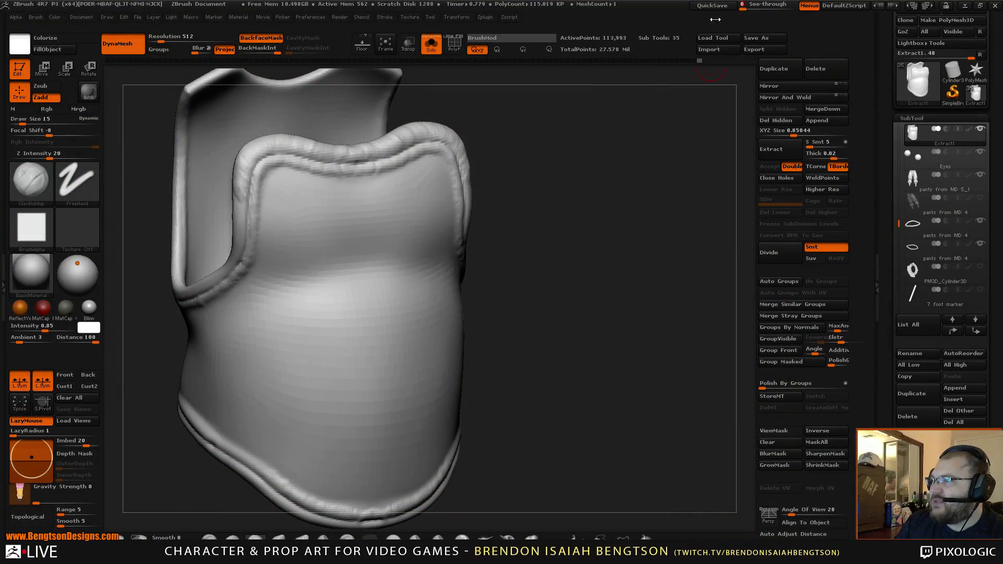
{"action": "mouse_move", "coordinate": [572, 147]}
{"action": "left_mouse_down"}
{"action": "mouse_move", "coordinate": [578, 251]}
{"action": "mouse_move", "coordinate": [578, 233]}
{"action": "mouse_move", "coordinate": [609, 224]}
{"action": "mouse_move", "coordinate": [609, 240]}
{"action": "mouse_move", "coordinate": [609, 224]}
{"action": "mouse_move", "coordinate": [616, 251]}
{"action": "mouse_move", "coordinate": [617, 235]}
{"action": "left_mouse_up"}
{"action": "key", "text": "ctrl"}
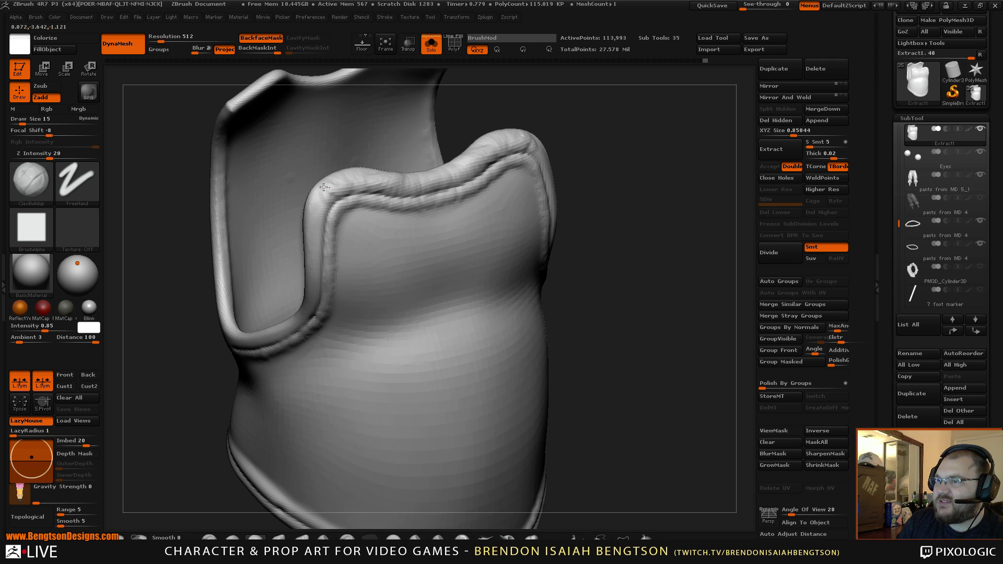
{"action": "left_click_drag", "start_coordinate": [306, 209], "coordinate": [314, 293]}
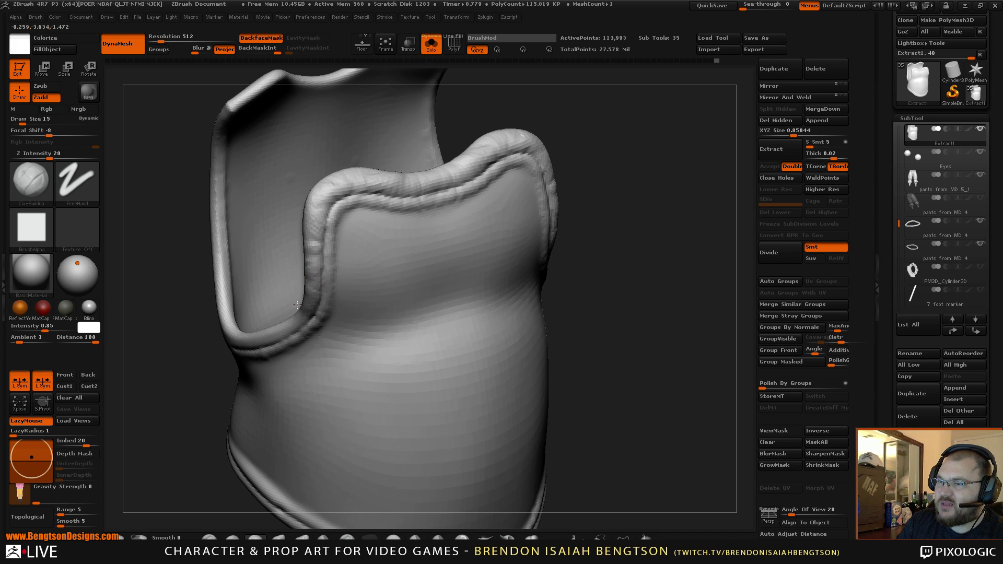
Recheck the concept art through the see-through window and continue the outer rim buildup around the bottom of the armhole.
{"action": "mouse_move", "coordinate": [627, 238]}
{"action": "left_mouse_down"}
{"action": "mouse_move", "coordinate": [617, 297]}
{"action": "mouse_move", "coordinate": [601, 261]}
{"action": "mouse_move", "coordinate": [613, 224]}
{"action": "left_mouse_up"}
{"action": "left_click_drag", "start_coordinate": [752, 4], "coordinate": [794, 4]}
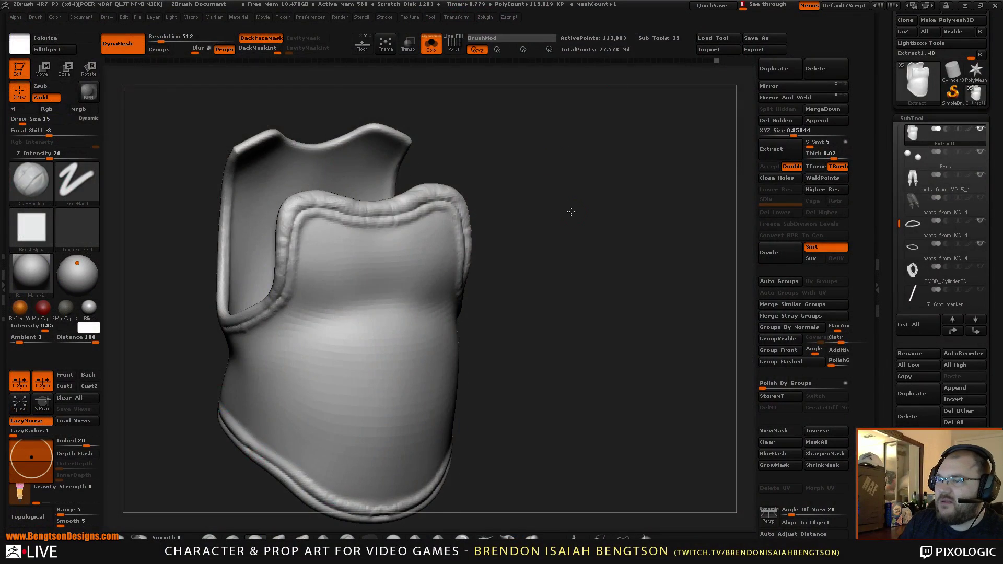
{"action": "mouse_move", "coordinate": [571, 211]}
{"action": "left_mouse_down"}
{"action": "mouse_move", "coordinate": [562, 226]}
{"action": "mouse_move", "coordinate": [577, 212]}
{"action": "mouse_move", "coordinate": [577, 241]}
{"action": "mouse_move", "coordinate": [573, 218]}
{"action": "mouse_move", "coordinate": [589, 233]}
{"action": "mouse_move", "coordinate": [574, 213]}
{"action": "left_mouse_up"}
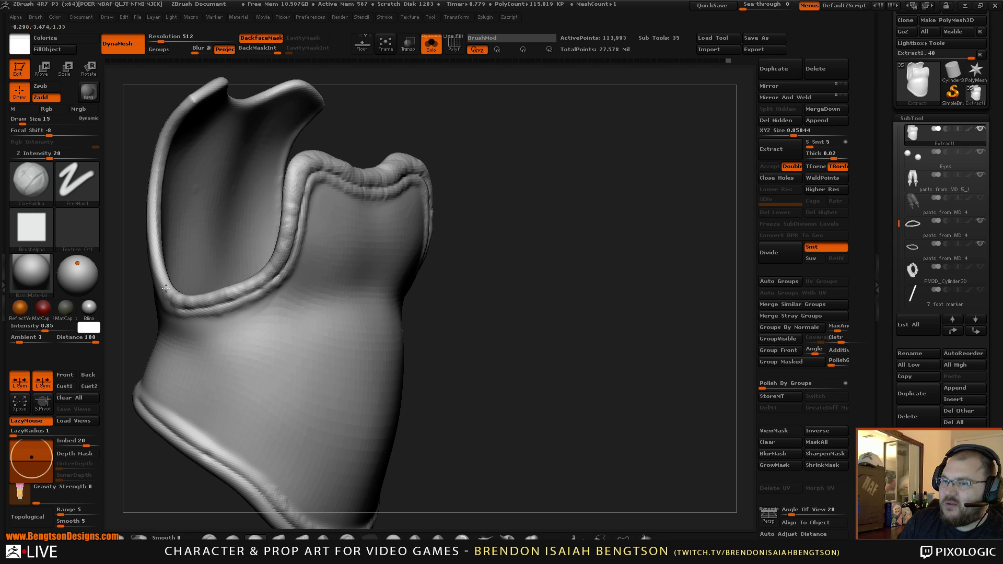
{"action": "left_click_drag", "start_coordinate": [523, 242], "coordinate": [558, 296]}
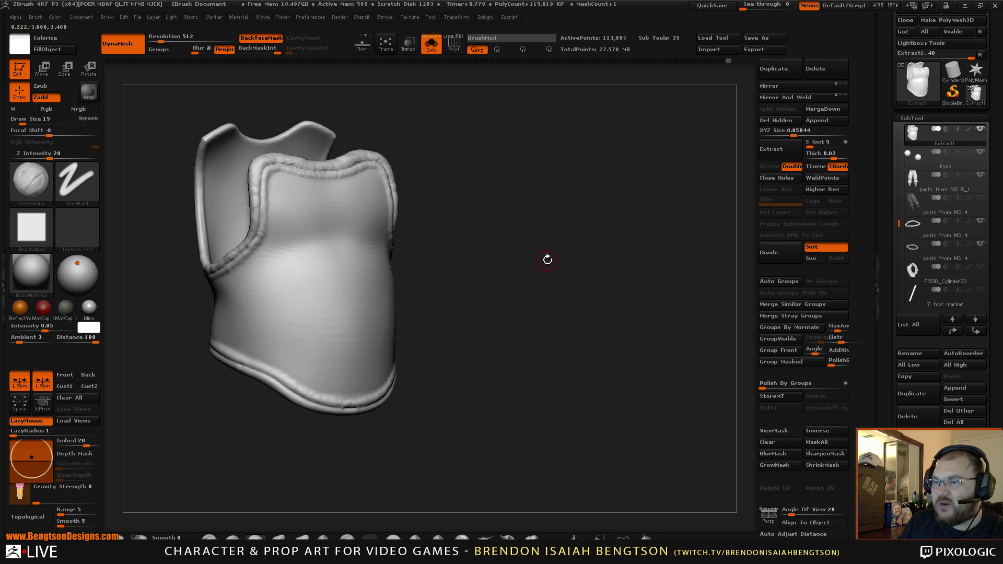
Compare the torso armor with the concept art through the see-through window.
{"action": "mouse_move", "coordinate": [548, 259]}
{"action": "left_mouse_down"}
{"action": "mouse_move", "coordinate": [559, 288]}
{"action": "mouse_move", "coordinate": [555, 276]}
{"action": "left_mouse_up"}
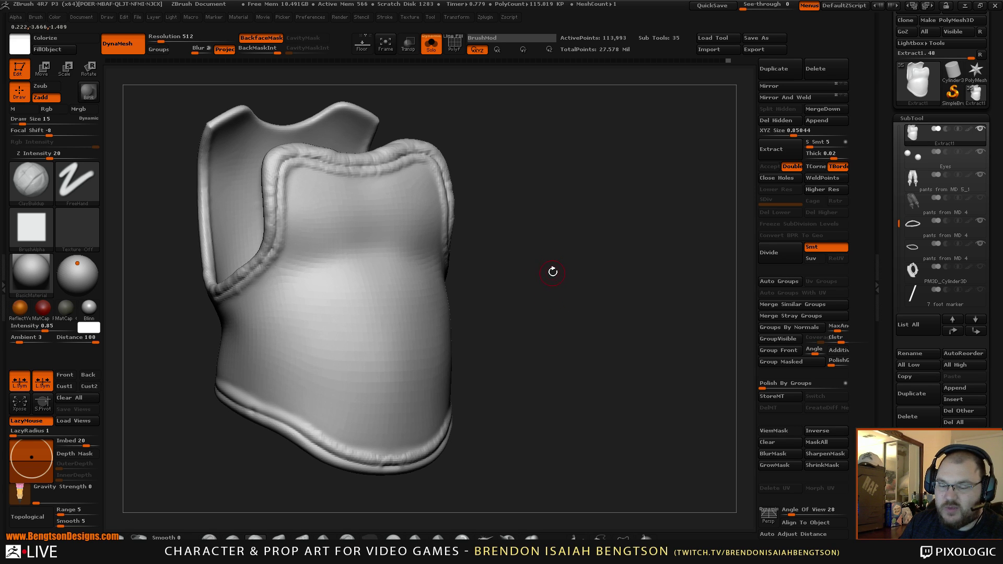
{"action": "left_click_drag", "start_coordinate": [751, 8], "coordinate": [757, 10]}
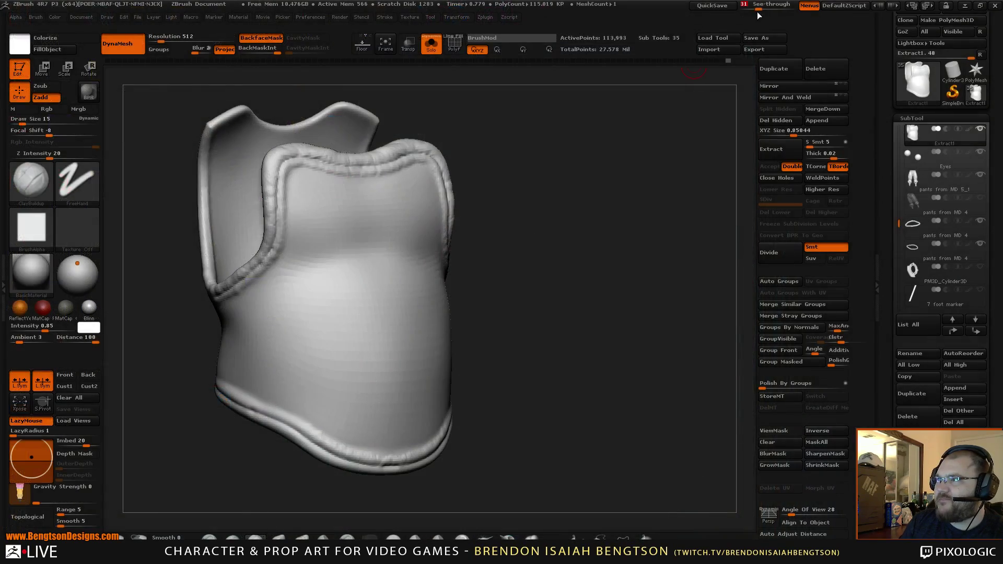
{"action": "left_click_drag", "start_coordinate": [755, 7], "coordinate": [727, 18]}
Carve a vertical side seam from the bottom of the armhole down to the hem with the Dam_Standard brush at draw size 24.
{"action": "left_click_drag", "start_coordinate": [600, 226], "coordinate": [479, 267]}
{"action": "left_click_drag", "start_coordinate": [548, 249], "coordinate": [371, 262]}
{"action": "key", "text": "b"}
{"action": "key", "text": "d"}
{"action": "key", "text": "s"}
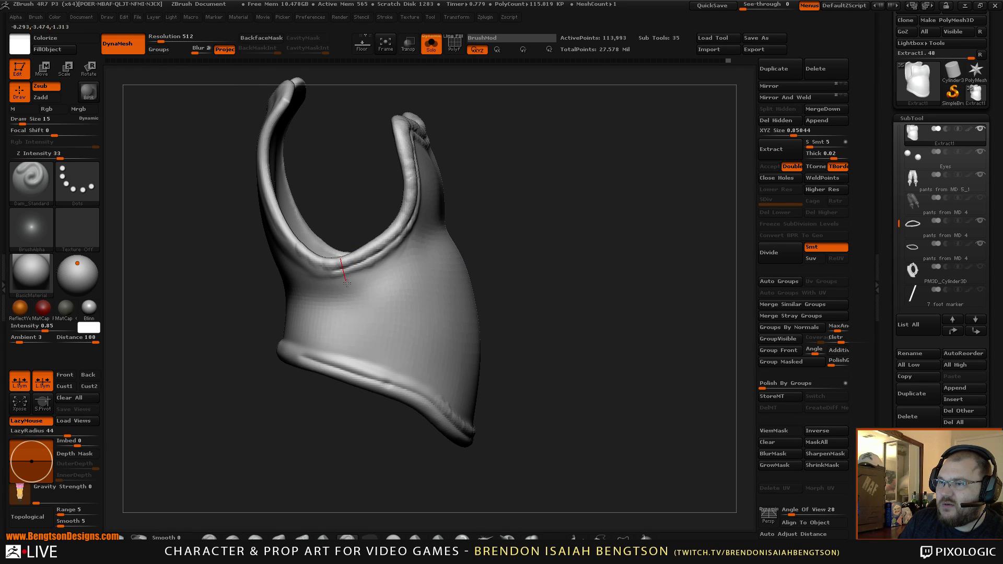
{"action": "key", "text": "space"}
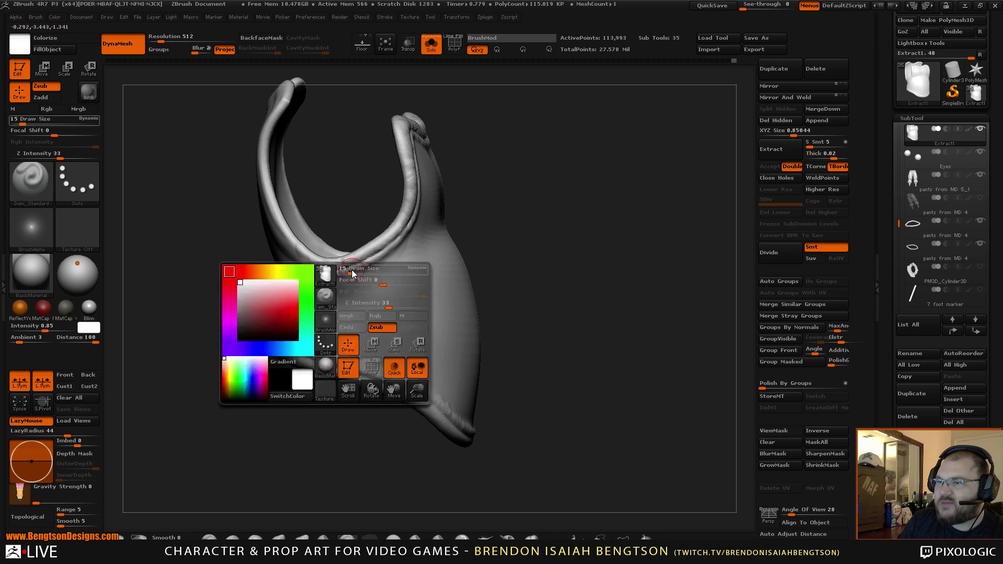
{"action": "key", "text": "space"}
{"action": "left_click_drag", "start_coordinate": [348, 263], "coordinate": [362, 262]}
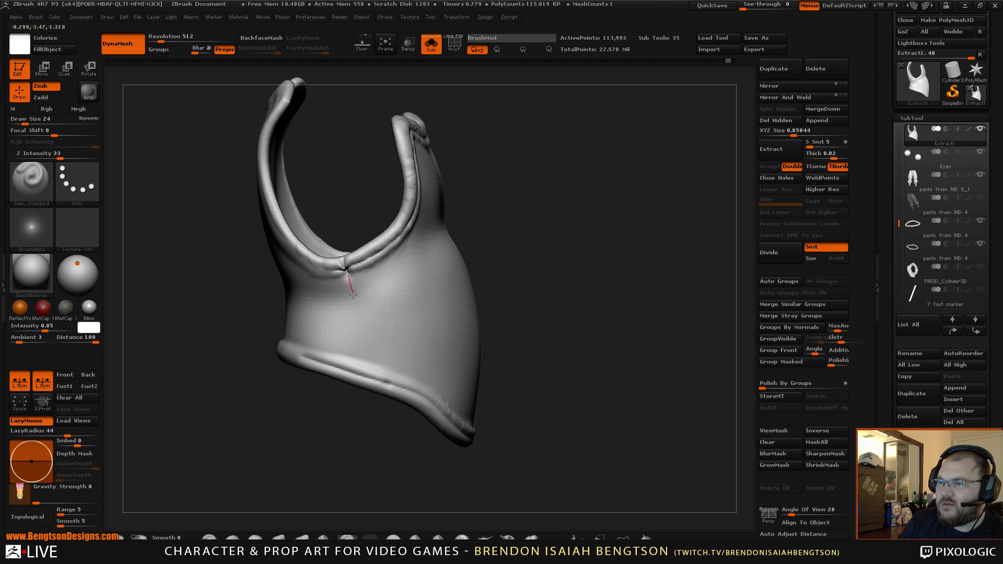
{"action": "left_click_drag", "start_coordinate": [355, 326], "coordinate": [353, 368]}
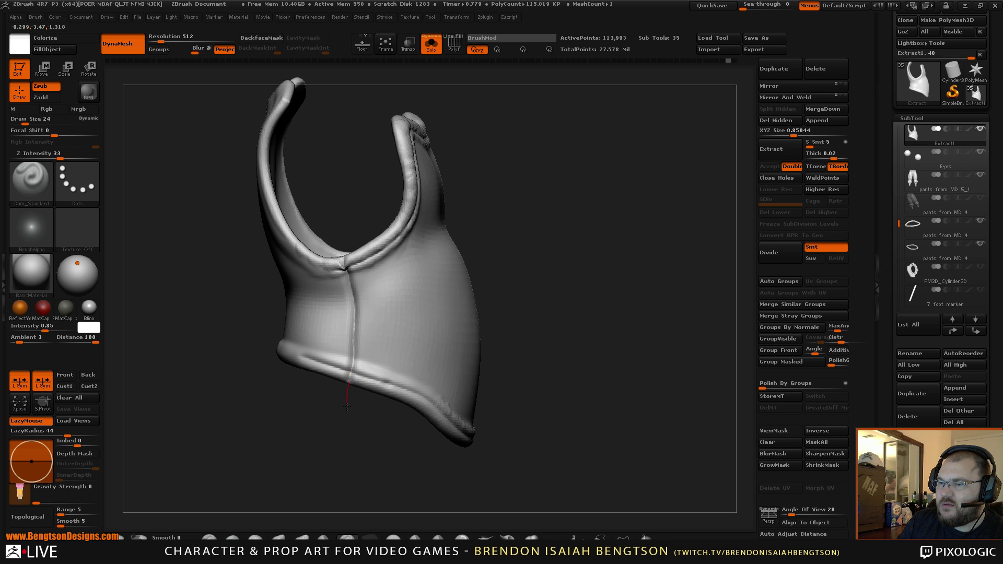
{"action": "key", "text": "ctrl+z"}
{"action": "key", "text": "ctrl+z"}
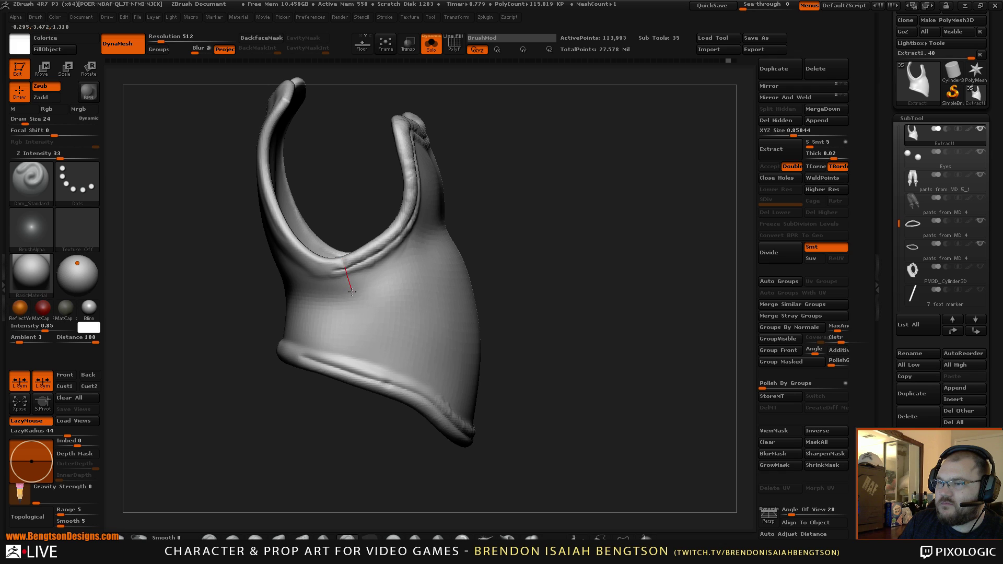
{"action": "left_click_drag", "start_coordinate": [351, 314], "coordinate": [354, 375]}
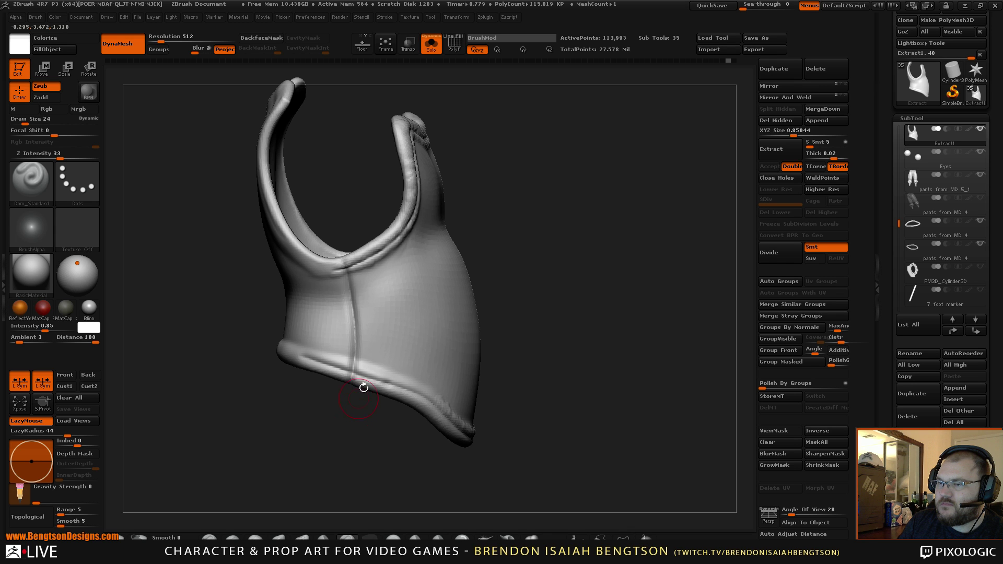
Raise a fold from the armhole's lower front edge toward the chest with the Standard brush and a soft round alpha.
{"action": "mouse_move", "coordinate": [363, 388]}
{"action": "left_mouse_down"}
{"action": "mouse_move", "coordinate": [575, 318]}
{"action": "mouse_move", "coordinate": [523, 317]}
{"action": "mouse_move", "coordinate": [575, 307]}
{"action": "mouse_move", "coordinate": [562, 331]}
{"action": "mouse_move", "coordinate": [477, 280]}
{"action": "left_mouse_up"}
{"action": "left_click", "coordinate": [209, 537]}
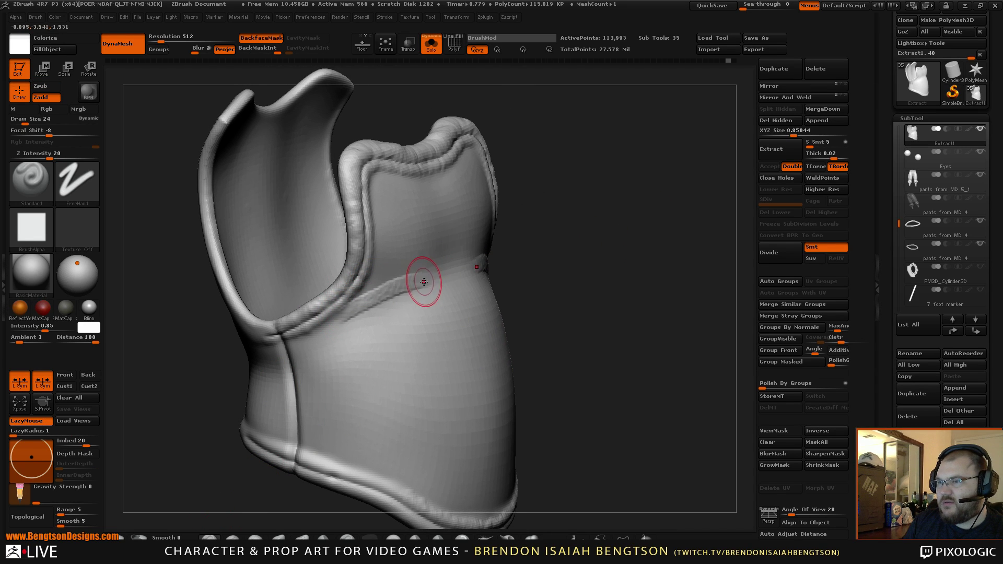
{"action": "left_click_drag", "start_coordinate": [424, 281], "coordinate": [385, 291], "text": "shift"}
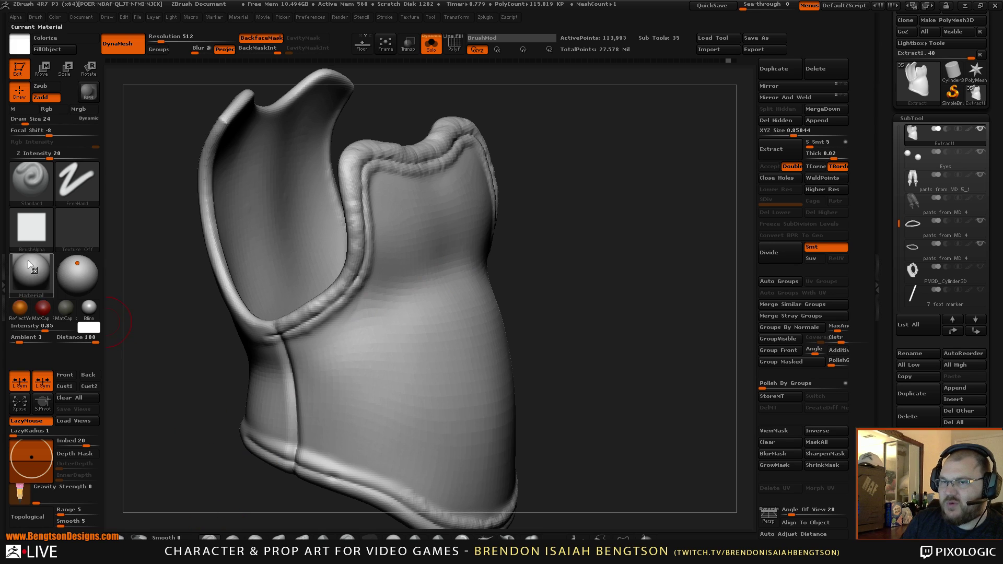
{"action": "left_click", "coordinate": [37, 236]}
{"action": "left_click", "coordinate": [128, 239]}
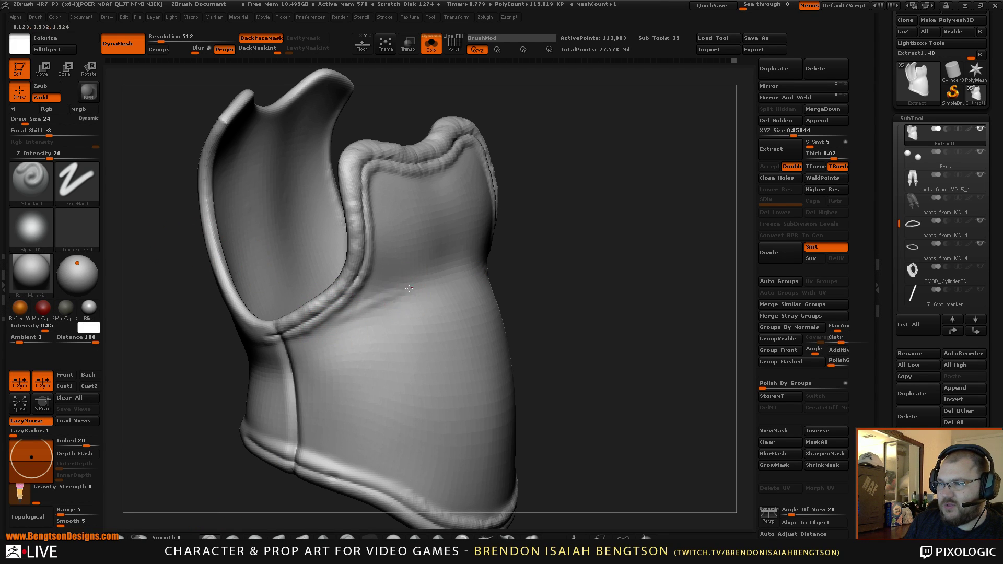
{"action": "left_click_drag", "start_coordinate": [332, 330], "coordinate": [410, 289]}
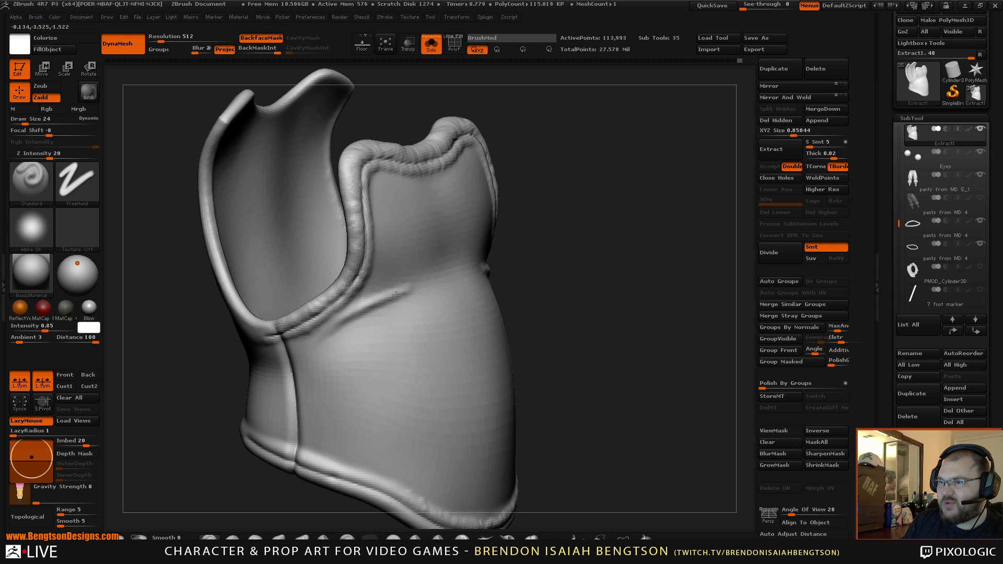
Check the concept art through the see-through window and sculpt additional folds beneath the chest beside the armhole.
{"action": "mouse_move", "coordinate": [593, 252]}
{"action": "left_mouse_down"}
{"action": "mouse_move", "coordinate": [616, 303]}
{"action": "mouse_move", "coordinate": [592, 328]}
{"action": "mouse_move", "coordinate": [609, 317]}
{"action": "mouse_move", "coordinate": [600, 302]}
{"action": "mouse_move", "coordinate": [606, 311]}
{"action": "mouse_move", "coordinate": [593, 312]}
{"action": "mouse_move", "coordinate": [654, 110]}
{"action": "left_mouse_up"}
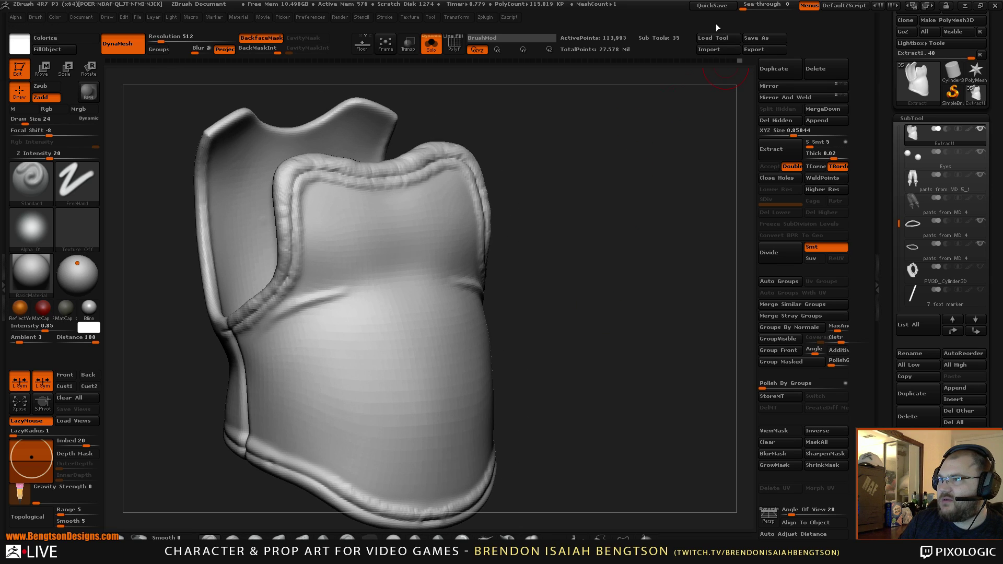
{"action": "left_click_drag", "start_coordinate": [747, 5], "coordinate": [758, 9]}
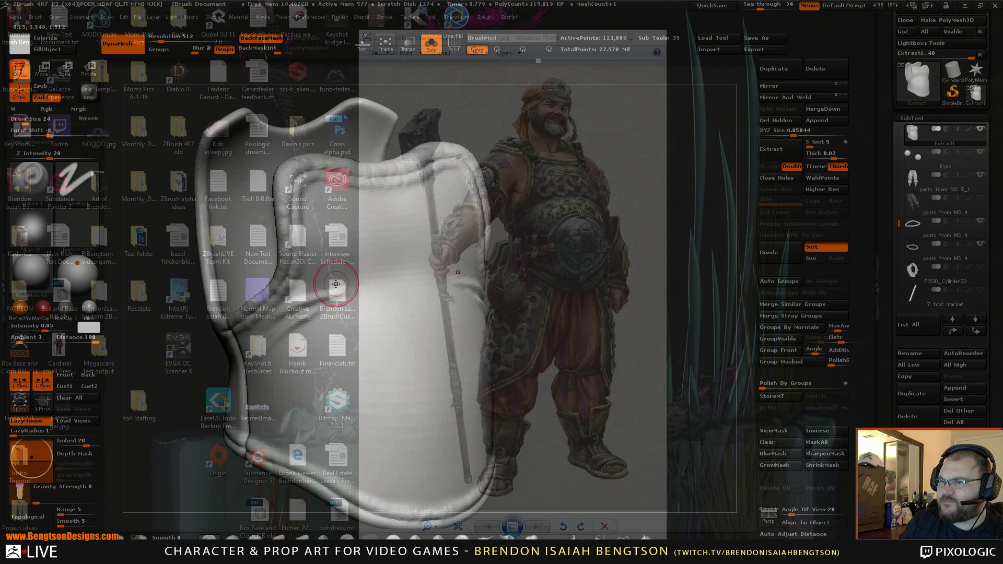
{"action": "left_click", "coordinate": [743, 5]}
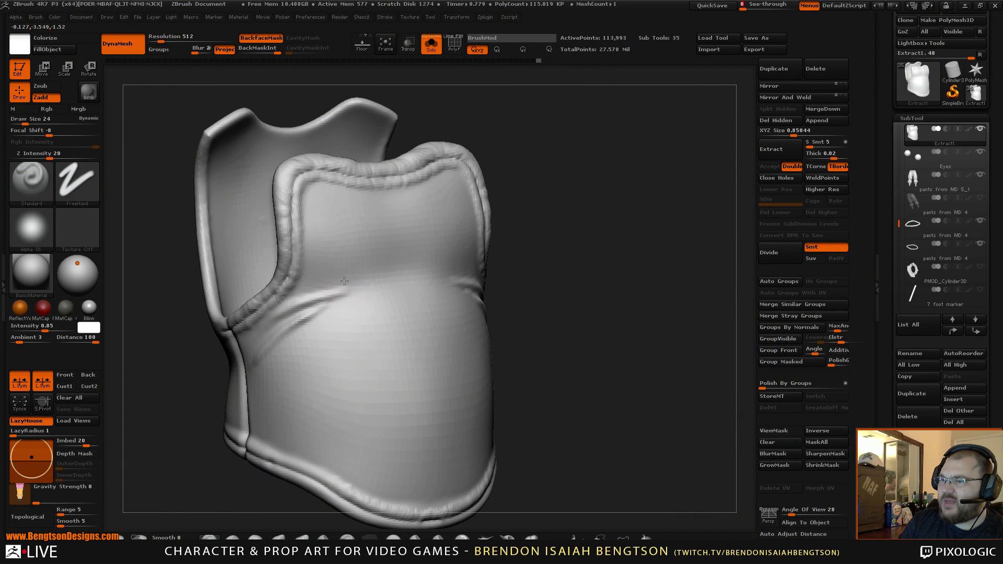
{"action": "left_click_drag", "start_coordinate": [313, 280], "coordinate": [355, 287]}
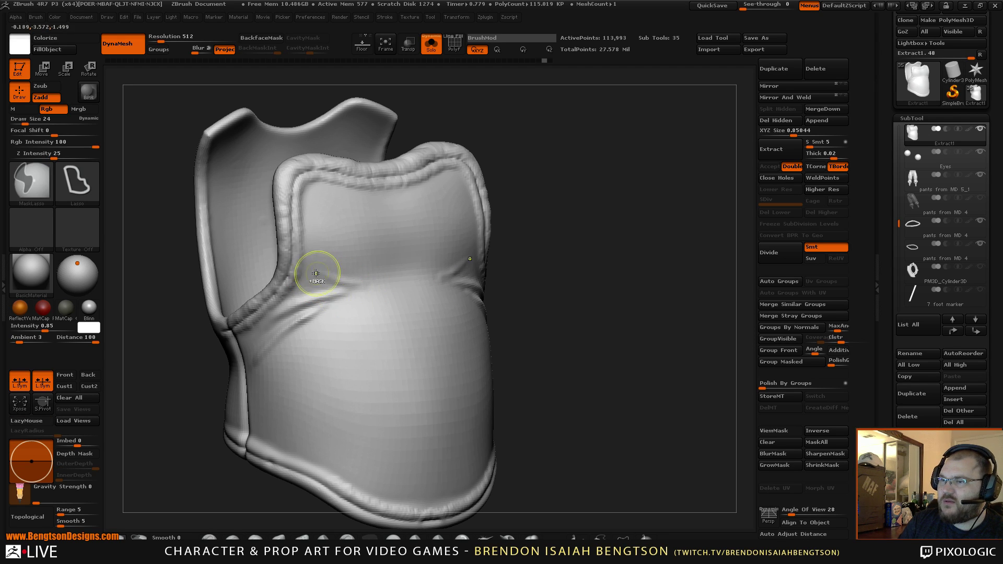
{"action": "mouse_move", "coordinate": [321, 268]}
{"action": "left_mouse_down", "text": "shift"}
{"action": "mouse_move", "coordinate": [311, 278]}
{"action": "mouse_move", "coordinate": [316, 265]}
{"action": "mouse_move", "coordinate": [377, 287]}
{"action": "left_mouse_up", "text": "shift"}
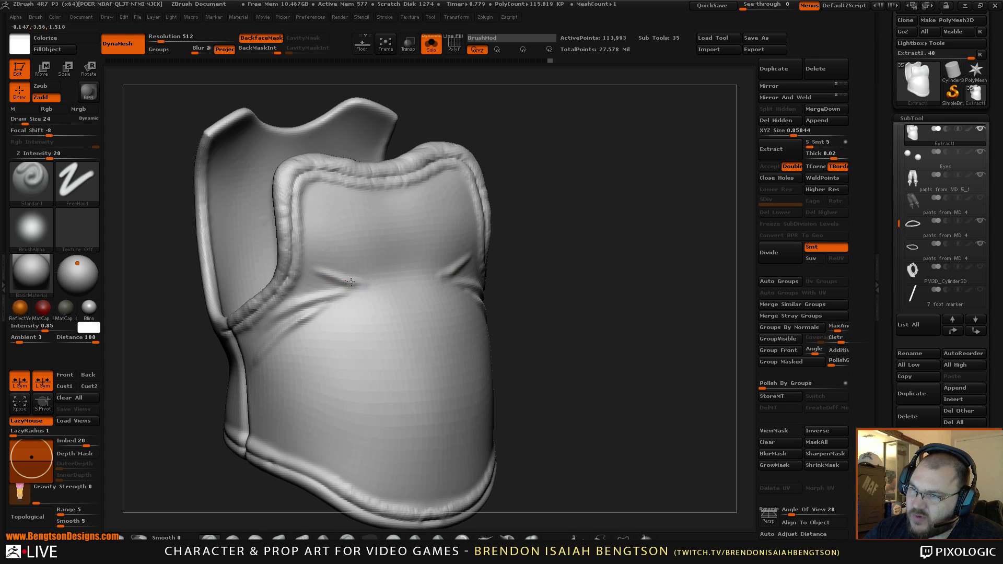
Show the whole character and compare the armor's proportions and folds with the concept art.
{"action": "key", "text": "ctrl+shift+f"}
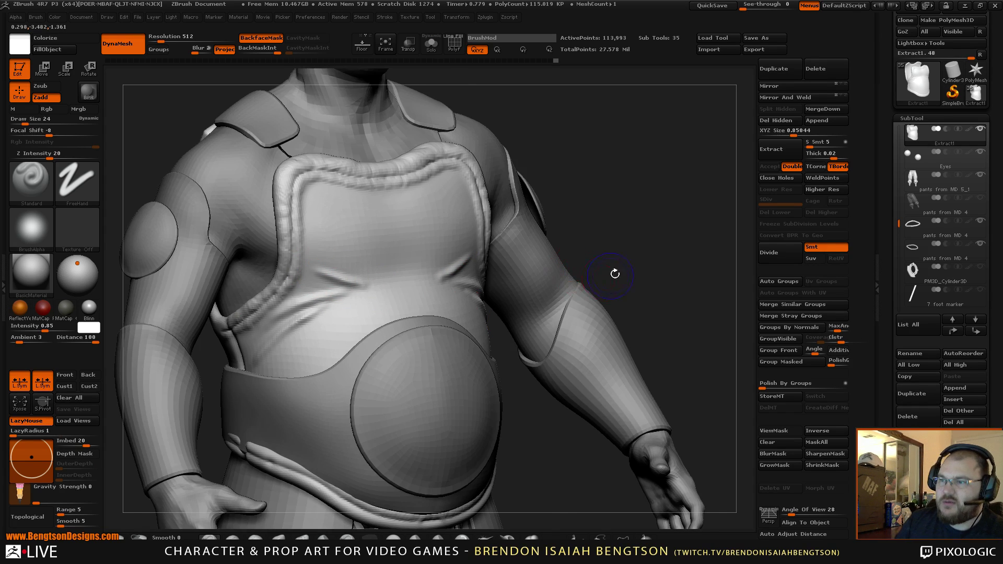
{"action": "left_click_drag", "start_coordinate": [615, 273], "coordinate": [655, 262], "text": "shift"}
{"action": "key", "text": "f"}
{"action": "left_click_drag", "start_coordinate": [642, 265], "coordinate": [632, 248]}
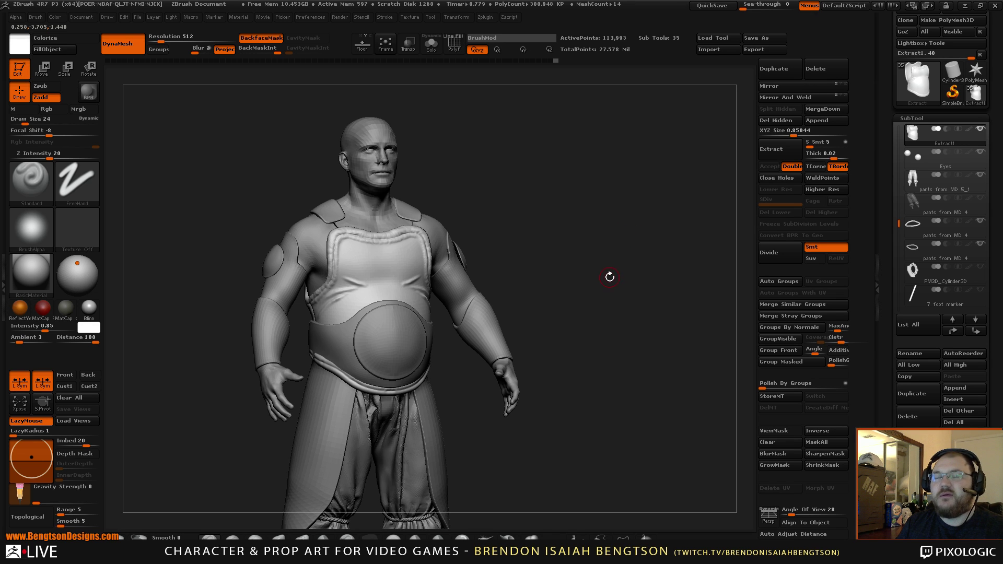
{"action": "left_click_drag", "start_coordinate": [628, 304], "coordinate": [603, 295]}
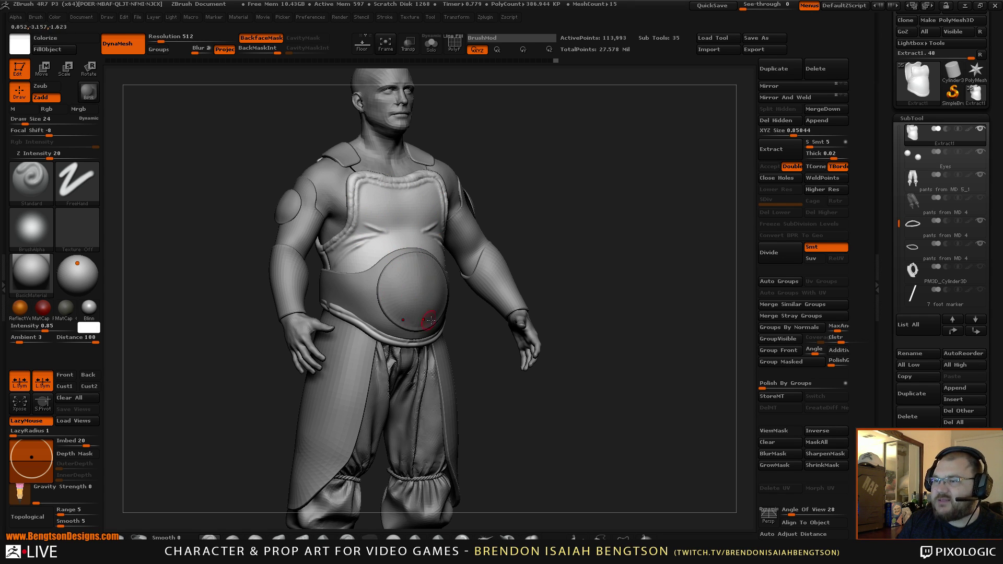
{"action": "mouse_move", "coordinate": [589, 179]}
{"action": "left_mouse_down"}
{"action": "mouse_move", "coordinate": [603, 238]}
{"action": "mouse_move", "coordinate": [640, 239]}
{"action": "mouse_move", "coordinate": [587, 237]}
{"action": "mouse_move", "coordinate": [592, 228]}
{"action": "mouse_move", "coordinate": [647, 272]}
{"action": "mouse_move", "coordinate": [652, 264]}
{"action": "mouse_move", "coordinate": [602, 297]}
{"action": "mouse_move", "coordinate": [602, 331]}
{"action": "left_mouse_up"}
{"action": "left_click_drag", "start_coordinate": [602, 331], "coordinate": [586, 326]}
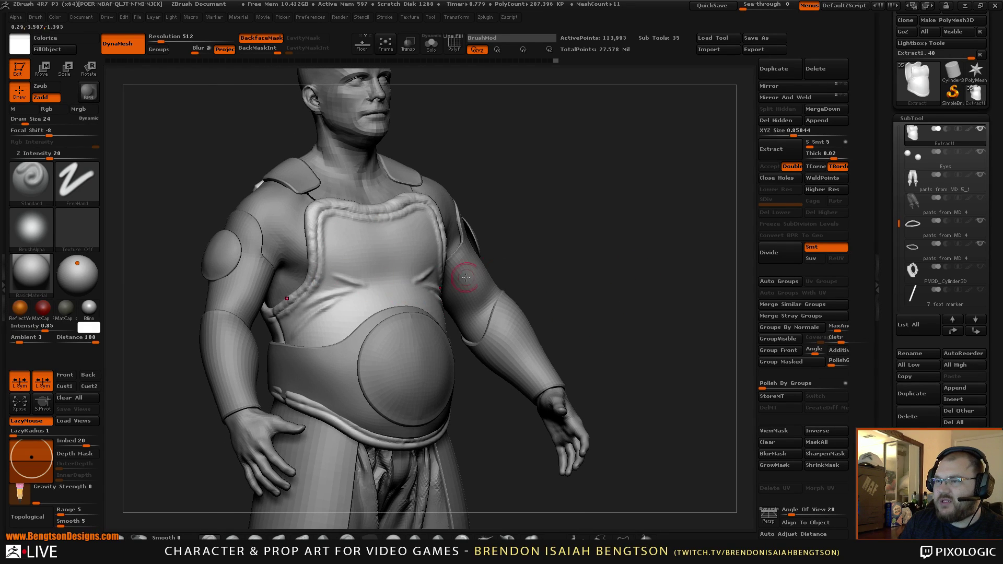
{"action": "mouse_move", "coordinate": [629, 263]}
{"action": "left_mouse_down"}
{"action": "mouse_move", "coordinate": [600, 269]}
{"action": "mouse_move", "coordinate": [624, 255]}
{"action": "mouse_move", "coordinate": [600, 253]}
{"action": "mouse_move", "coordinate": [666, 246]}
{"action": "left_mouse_up"}
{"action": "left_click_drag", "start_coordinate": [757, 7], "coordinate": [775, 7]}
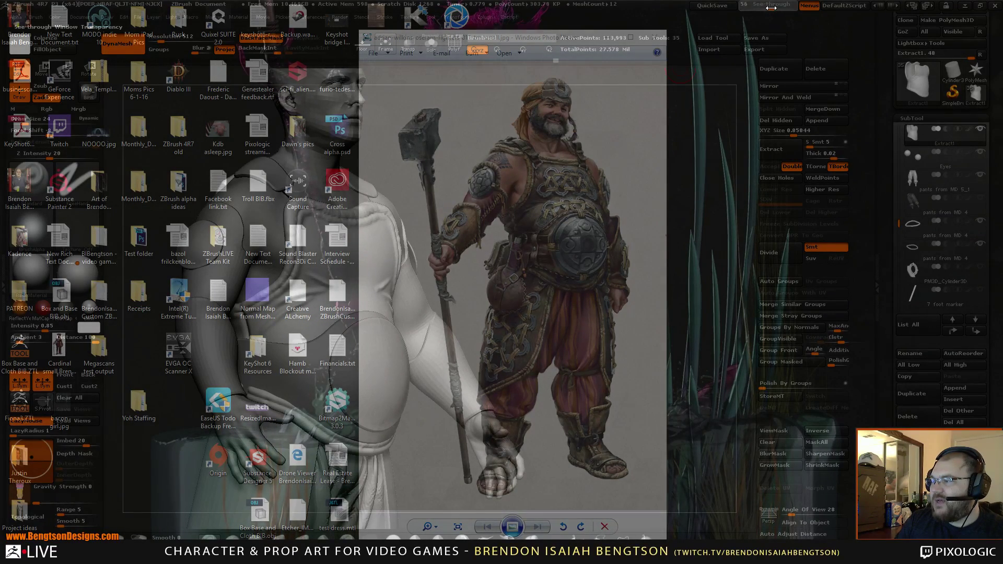
{"action": "left_click_drag", "start_coordinate": [770, 8], "coordinate": [746, 7]}
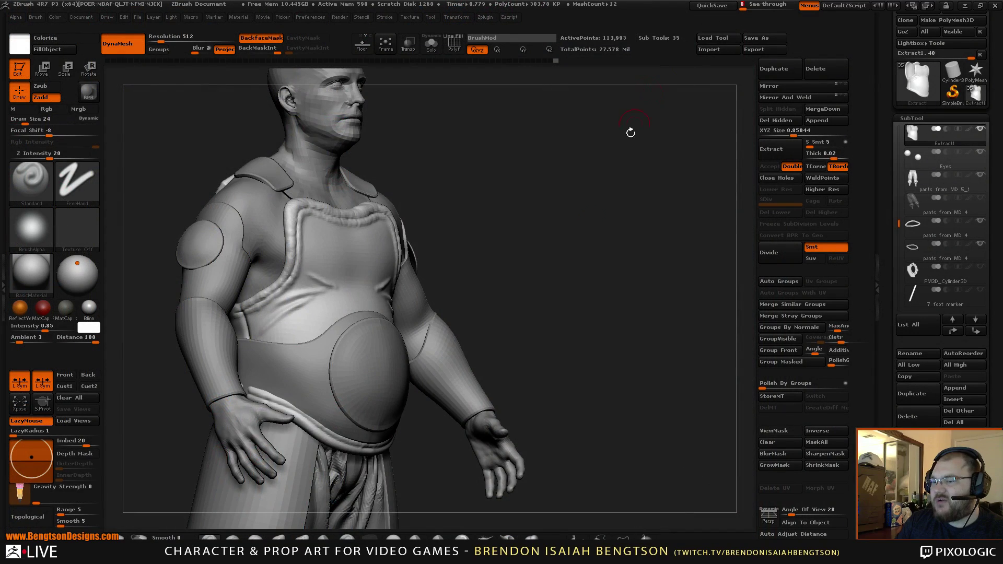
Select the pants, display their polyframe, and review the simulated pants and their patterns in Marvelous Designer.
{"action": "mouse_move", "coordinate": [597, 197]}
{"action": "left_mouse_down"}
{"action": "mouse_move", "coordinate": [602, 274]}
{"action": "mouse_move", "coordinate": [657, 248]}
{"action": "mouse_move", "coordinate": [591, 251]}
{"action": "mouse_move", "coordinate": [566, 304]}
{"action": "mouse_move", "coordinate": [609, 306]}
{"action": "mouse_move", "coordinate": [595, 306]}
{"action": "mouse_move", "coordinate": [361, 527]}
{"action": "left_mouse_up"}
{"action": "left_click", "coordinate": [420, 326], "text": "alt"}
{"action": "key", "text": "shift+f"}
{"action": "key", "text": "alt+Tab"}
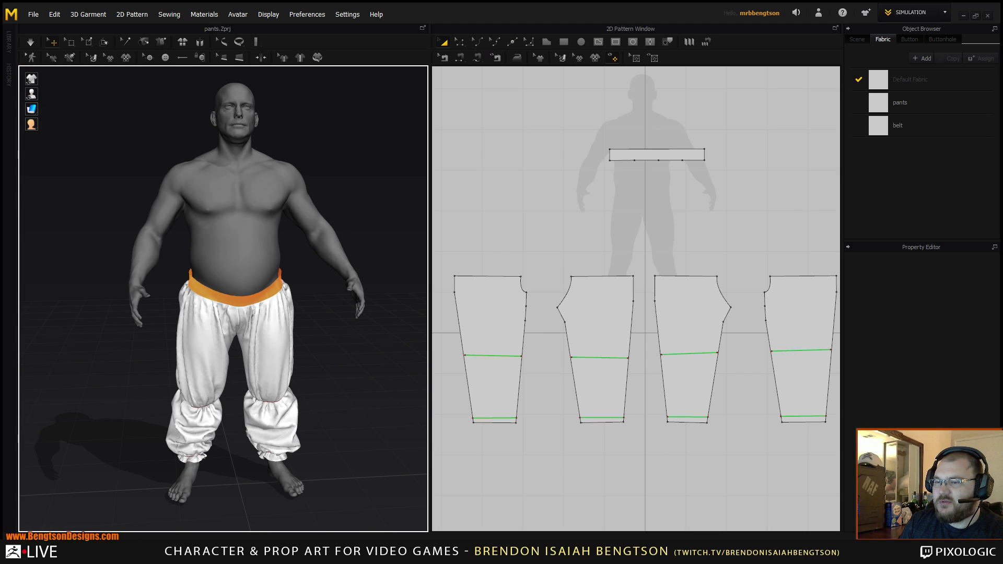
{"action": "right_click_drag", "start_coordinate": [356, 441], "coordinate": [389, 411]}
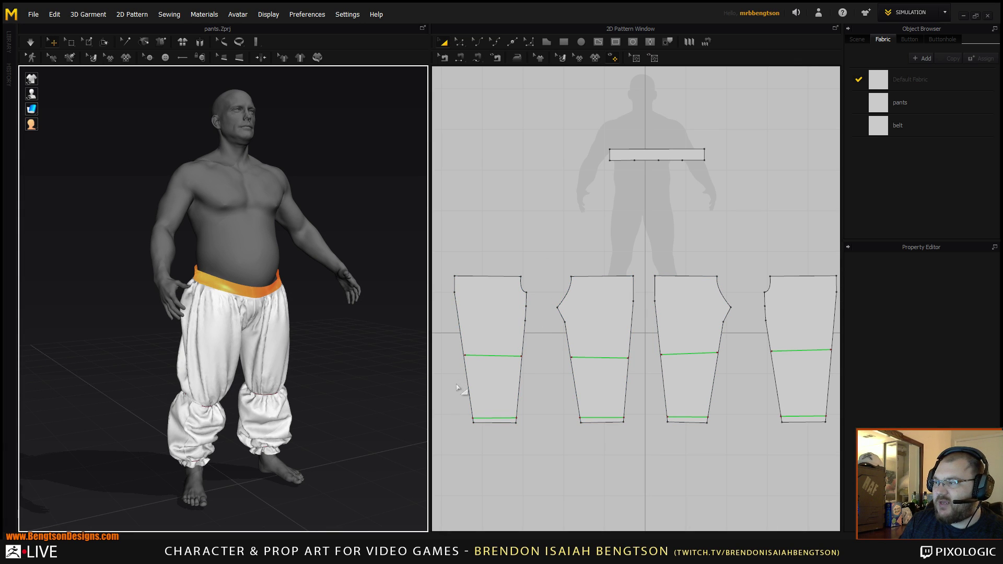
{"action": "key", "text": "alt+Tab"}
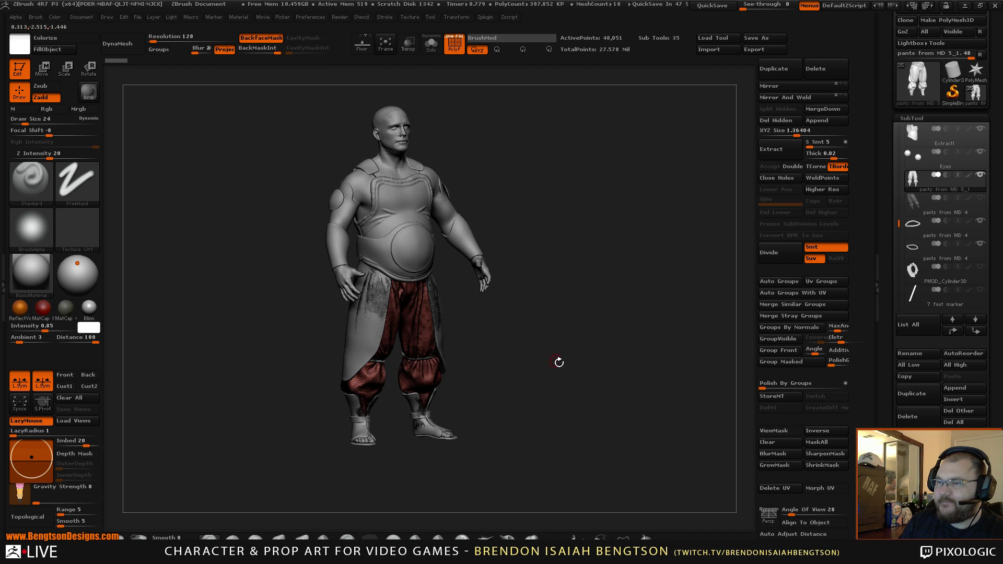
Turn off the polyframe, briefly isolate the pants, and reselect the torso armor in solo view.
{"action": "left_click_drag", "start_coordinate": [558, 363], "coordinate": [610, 389]}
{"action": "key", "text": "shift+f"}
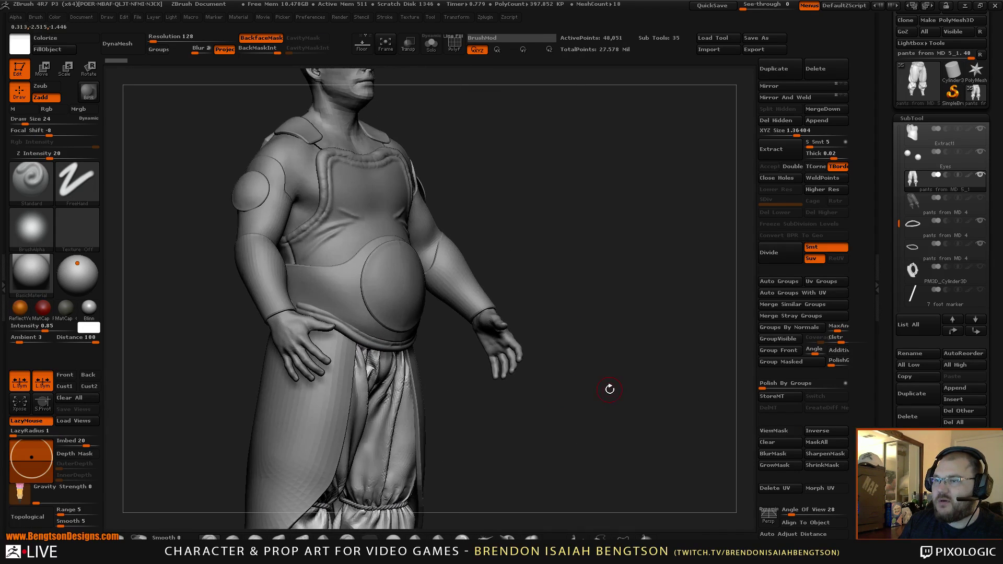
{"action": "key", "text": "alt+shift+s"}
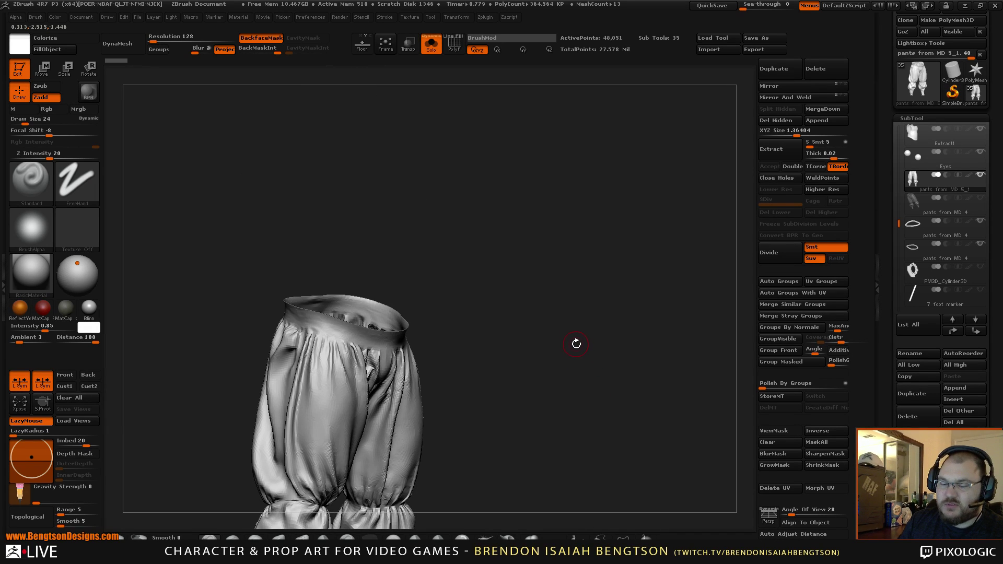
{"action": "key", "text": "alt+shift+s"}
{"action": "left_click", "coordinate": [389, 214], "text": "alt"}
{"action": "key", "text": "alt+shift+s"}
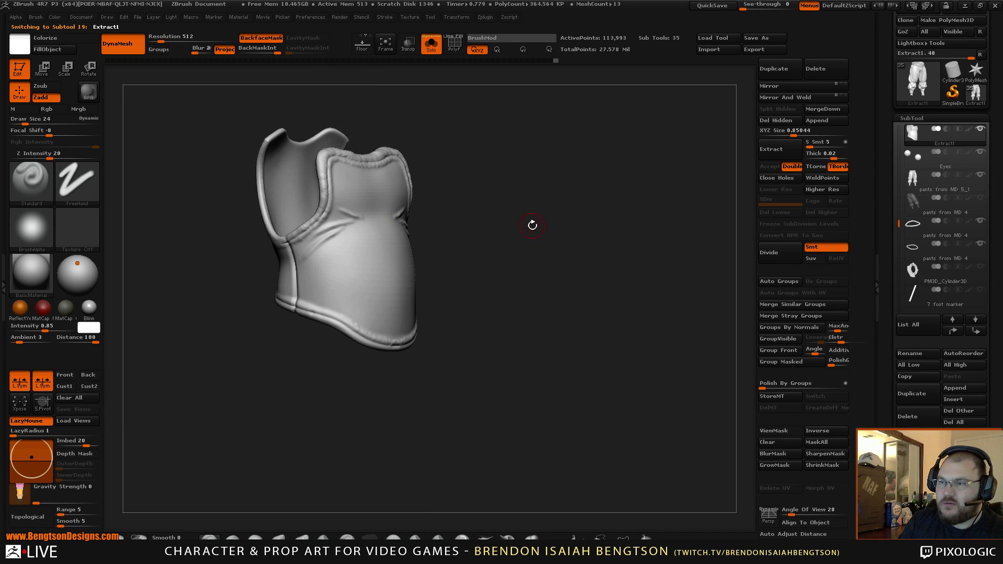
Minimize Marvelous Designer to uncover the concept image, study it, and return to the armor in ZBrush.
{"action": "left_click_drag", "start_coordinate": [530, 224], "coordinate": [580, 298]}
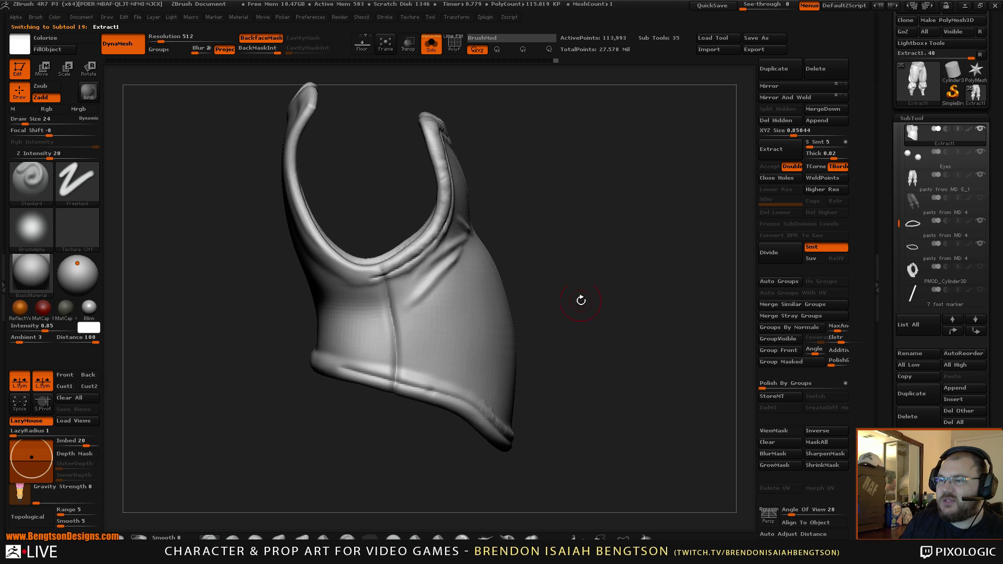
{"action": "key", "text": "space"}
{"action": "left_click_drag", "start_coordinate": [748, 5], "coordinate": [804, 5]}
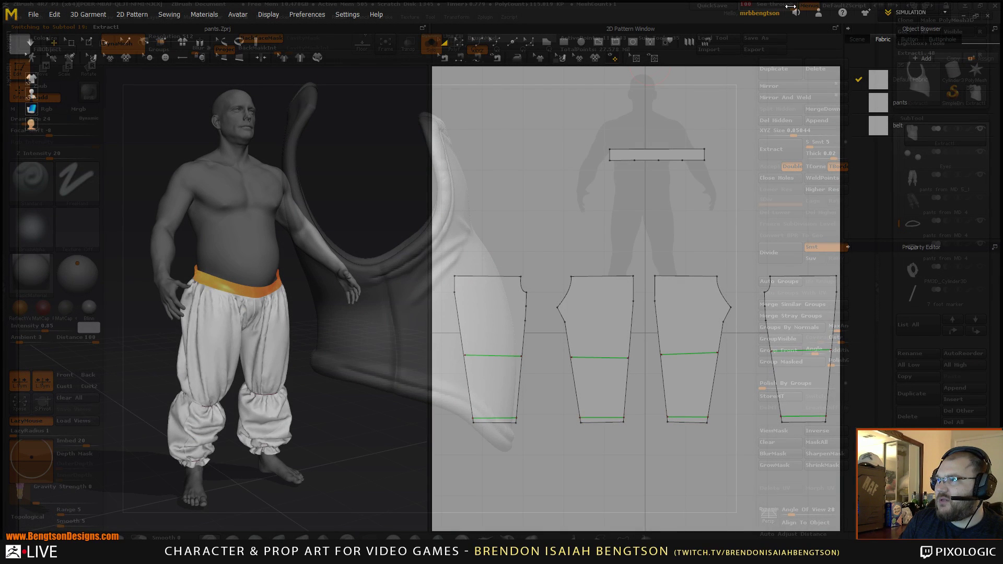
{"action": "left_click_drag", "start_coordinate": [774, 4], "coordinate": [750, 6]}
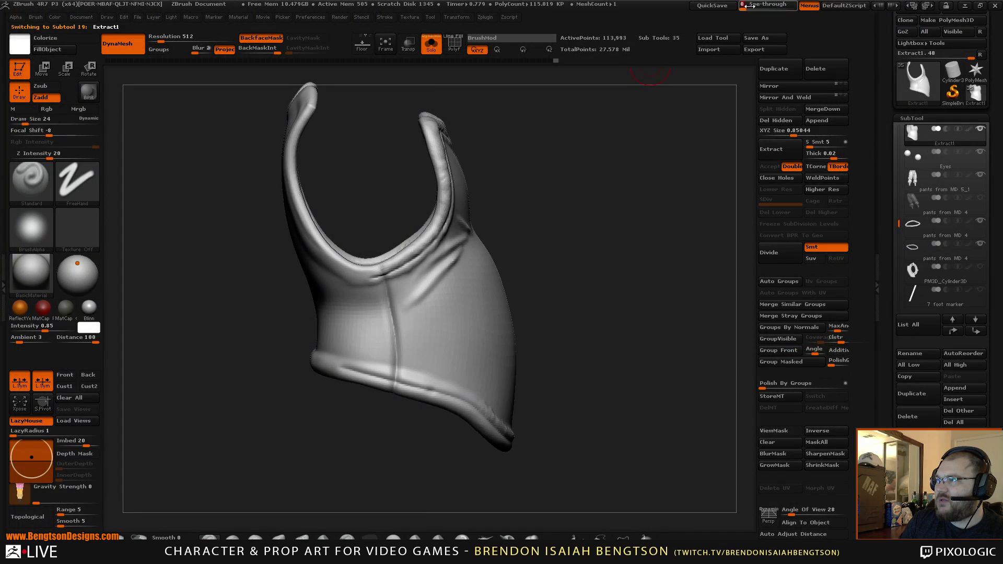
{"action": "left_click", "coordinate": [965, 6]}
{"action": "left_click", "coordinate": [962, 14]}
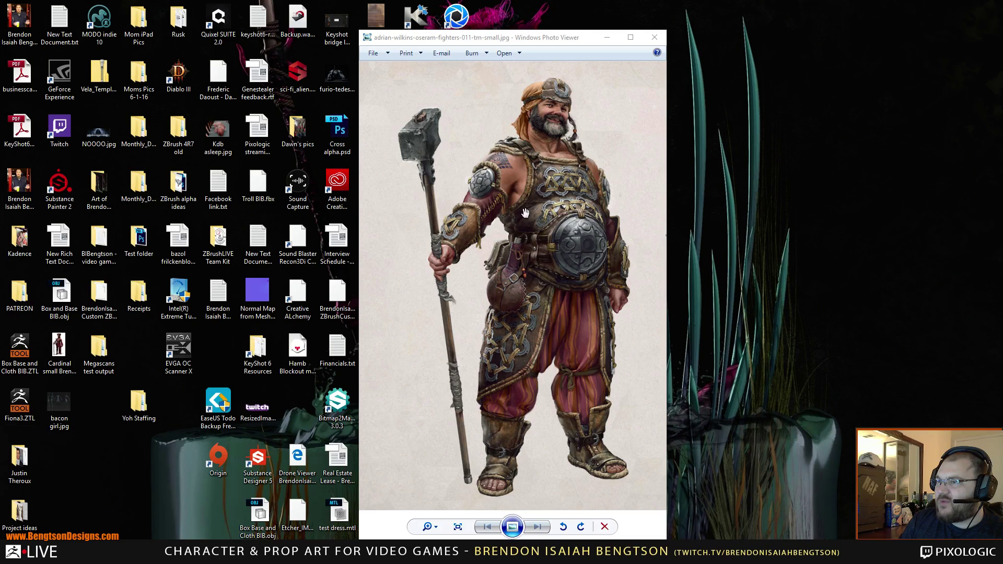
{"action": "key", "text": "alt+Tab"}
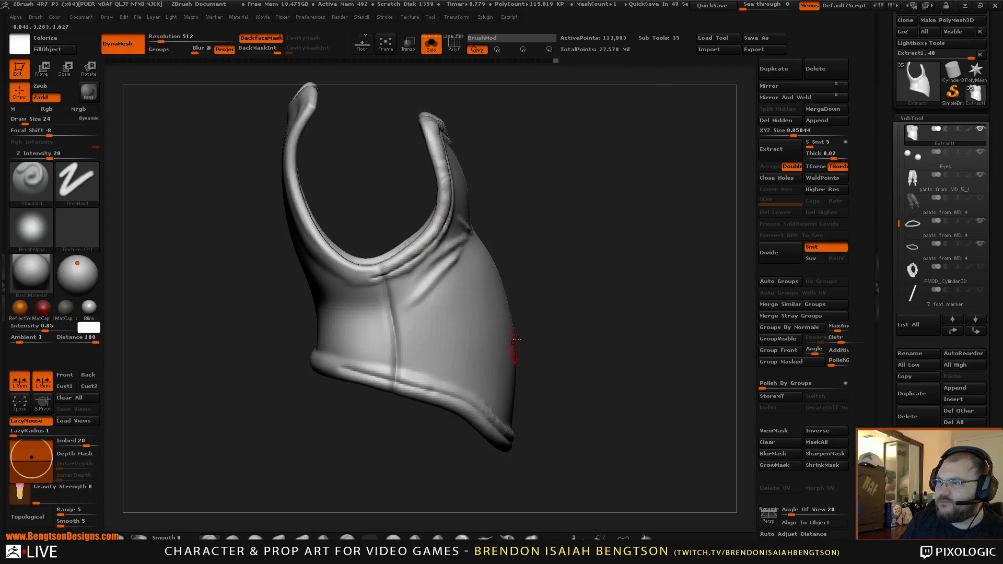
{"action": "left_click_drag", "start_coordinate": [563, 293], "coordinate": [598, 296]}
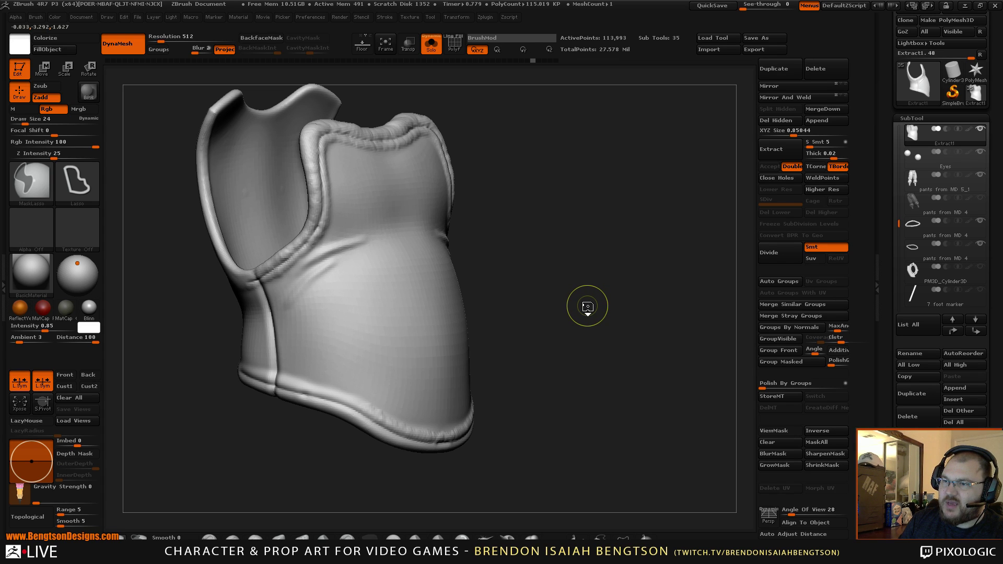
Try to sculpt short folds across the side seam below the armhole with the Standard brush at draw sizes 22 and 35.
{"action": "mouse_move", "coordinate": [583, 226]}
{"action": "left_mouse_down"}
{"action": "mouse_move", "coordinate": [618, 224]}
{"action": "mouse_move", "coordinate": [620, 244]}
{"action": "mouse_move", "coordinate": [608, 228]}
{"action": "mouse_move", "coordinate": [616, 235]}
{"action": "left_mouse_up"}
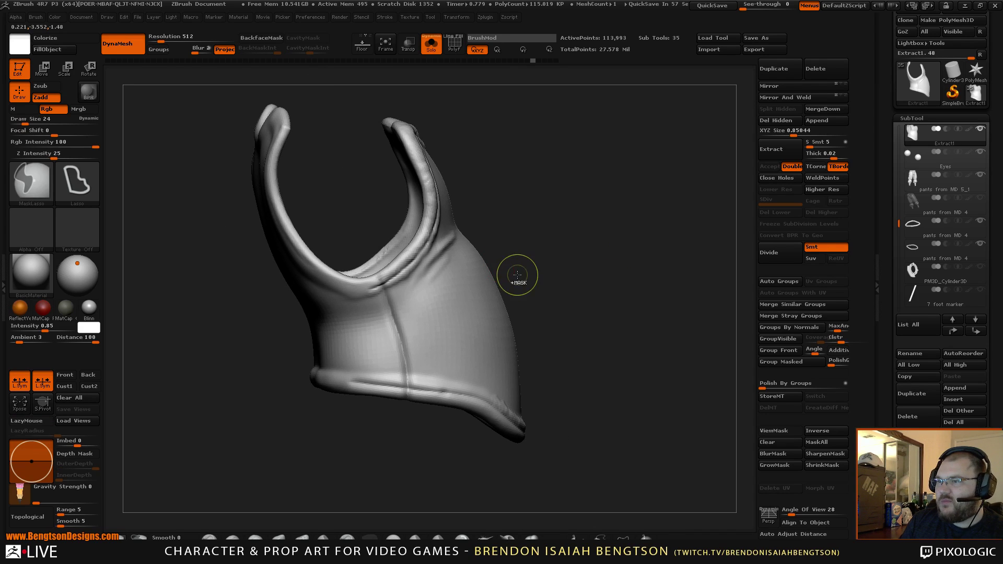
{"action": "mouse_move", "coordinate": [573, 273]}
{"action": "left_mouse_down"}
{"action": "mouse_move", "coordinate": [597, 249]}
{"action": "mouse_move", "coordinate": [581, 258]}
{"action": "left_mouse_up"}
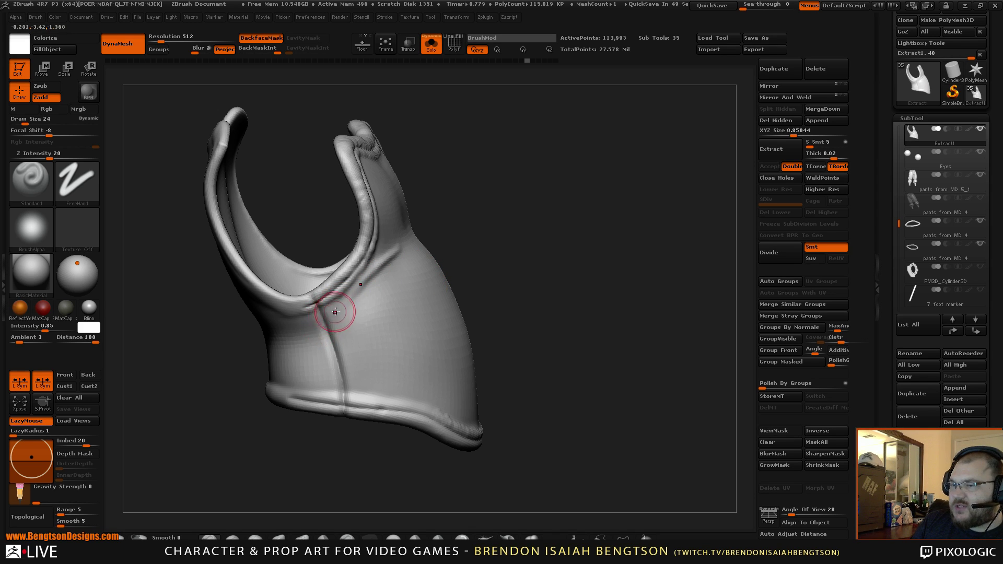
{"action": "key", "text": "space"}
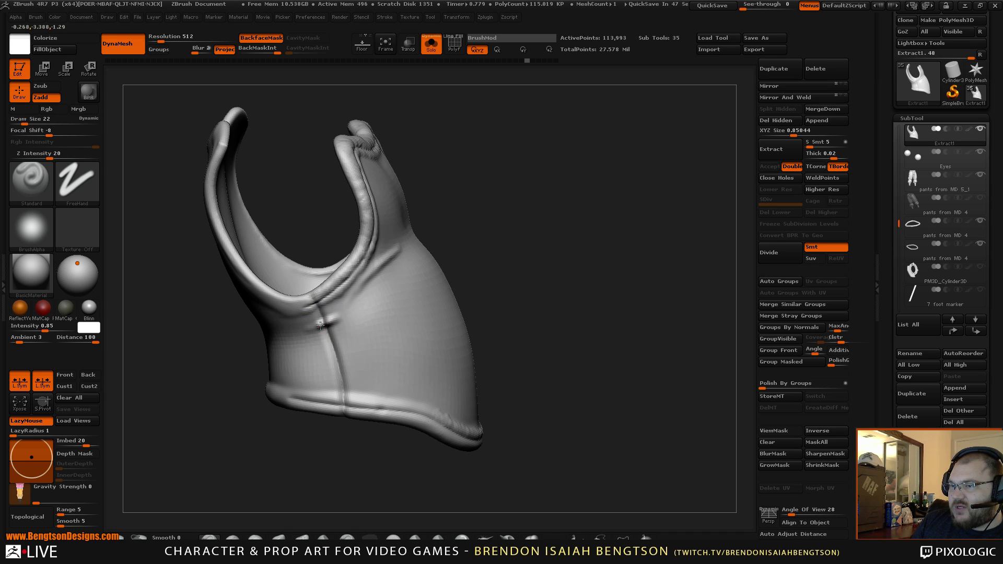
{"action": "mouse_move", "coordinate": [508, 249]}
{"action": "left_mouse_down"}
{"action": "mouse_move", "coordinate": [579, 255]}
{"action": "mouse_move", "coordinate": [568, 264]}
{"action": "mouse_move", "coordinate": [582, 296]}
{"action": "mouse_move", "coordinate": [569, 274]}
{"action": "left_mouse_up"}
{"action": "key", "text": "shift"}
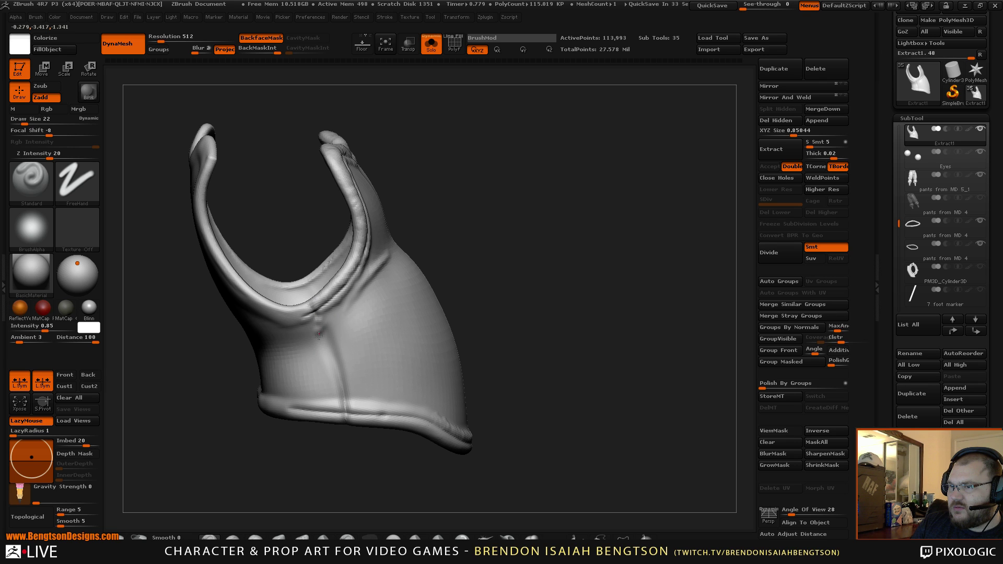
{"action": "left_click_drag", "start_coordinate": [425, 242], "coordinate": [418, 246]}
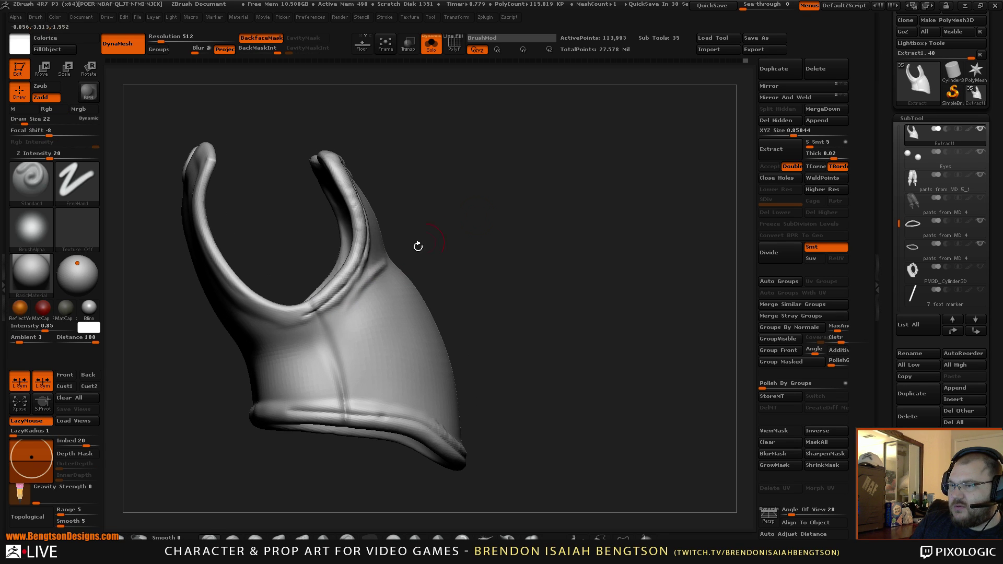
{"action": "key", "text": "space"}
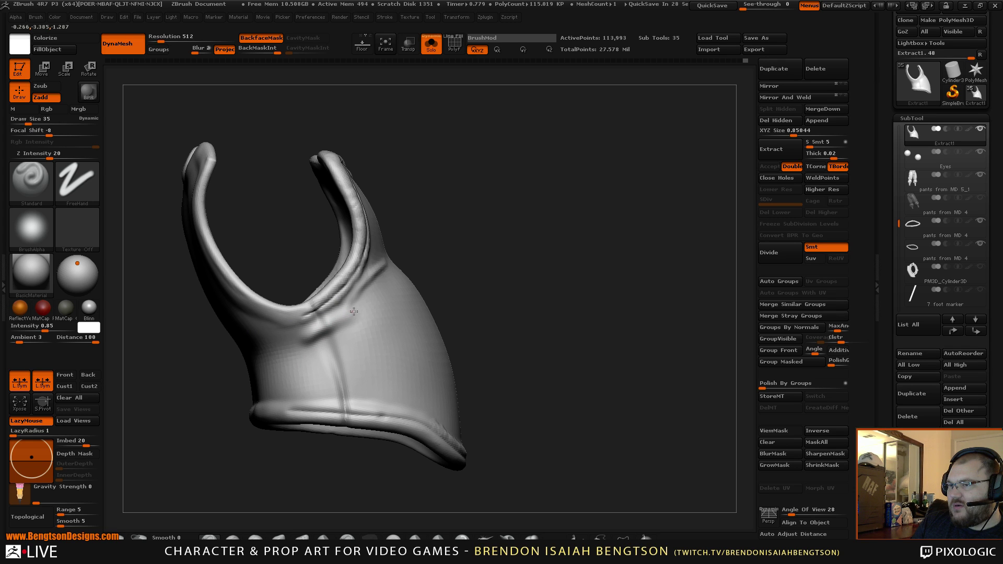
{"action": "mouse_move", "coordinate": [442, 237]}
{"action": "left_mouse_down"}
{"action": "mouse_move", "coordinate": [463, 240]}
{"action": "mouse_move", "coordinate": [400, 235]}
{"action": "mouse_move", "coordinate": [441, 249]}
{"action": "mouse_move", "coordinate": [417, 240]}
{"action": "mouse_move", "coordinate": [429, 235]}
{"action": "left_mouse_up"}
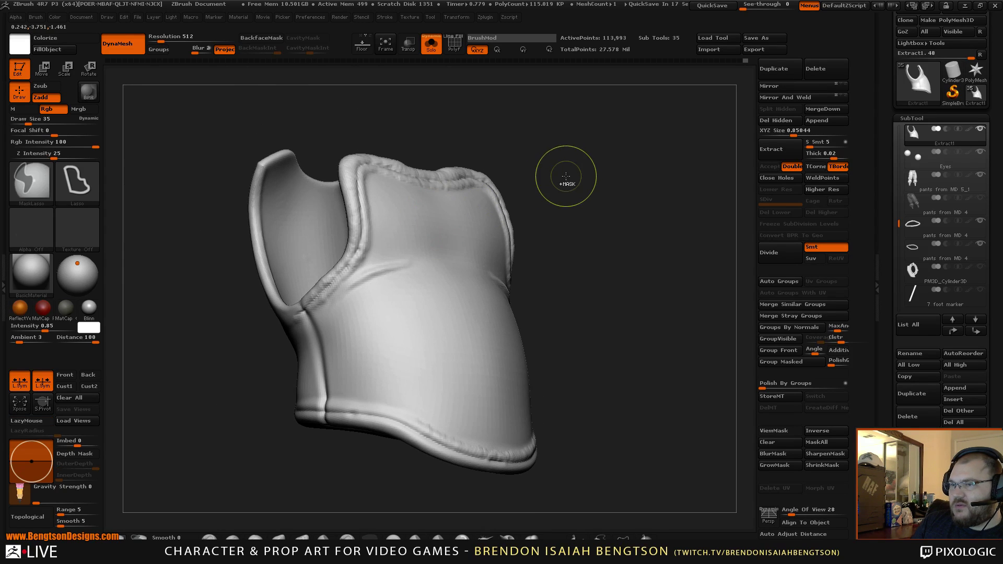
{"action": "left_click_drag", "start_coordinate": [579, 174], "coordinate": [546, 224]}
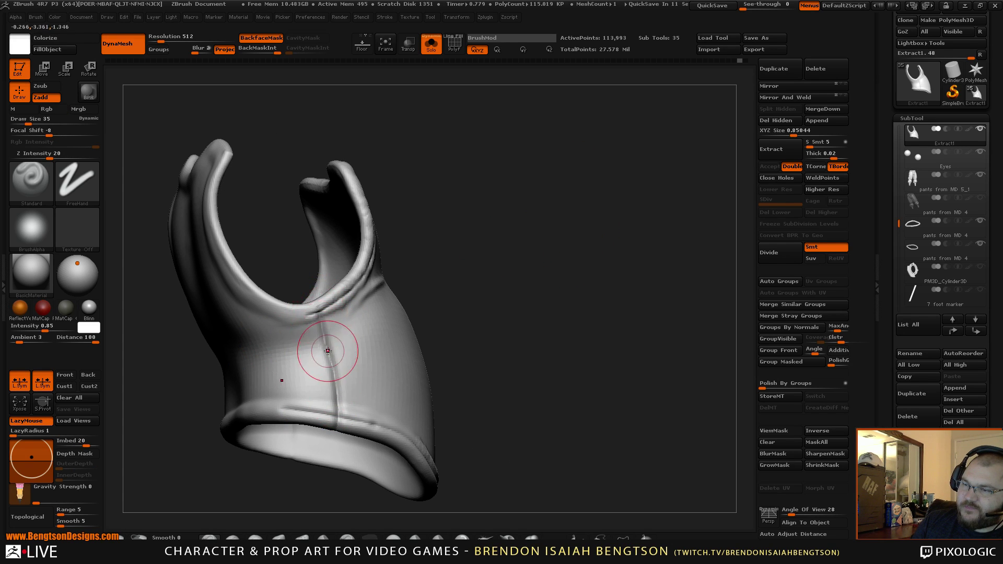
{"action": "left_click_drag", "start_coordinate": [418, 271], "coordinate": [488, 246]}
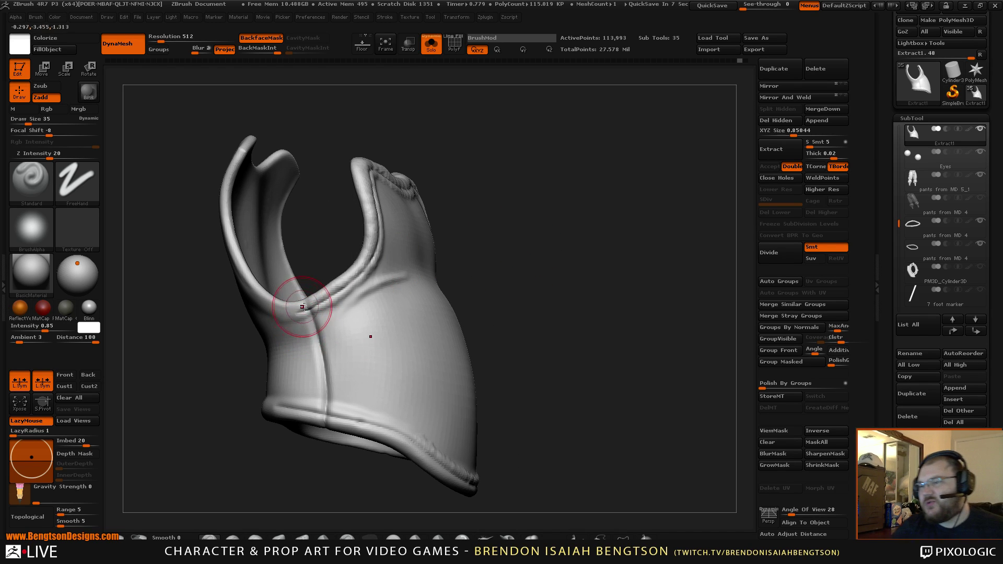
Remove the side seam and sculpt a broad fold beneath the armhole trim with the Standard brush at draw size 35.
{"action": "key", "text": "ctrl"}
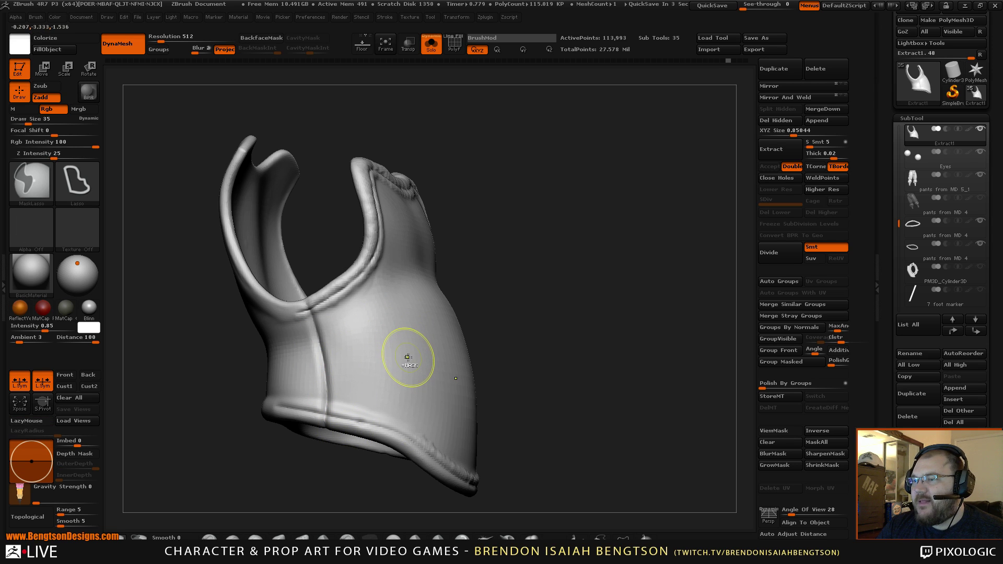
{"action": "mouse_move", "coordinate": [436, 284]}
{"action": "left_mouse_down"}
{"action": "mouse_move", "coordinate": [504, 253]}
{"action": "mouse_move", "coordinate": [479, 263]}
{"action": "mouse_move", "coordinate": [466, 284]}
{"action": "left_mouse_up"}
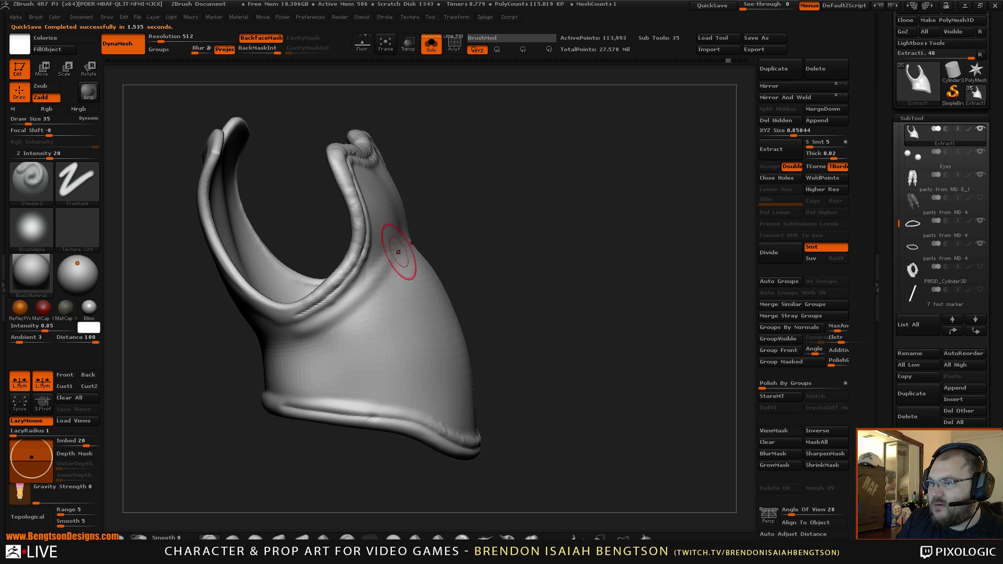
{"action": "left_click_drag", "start_coordinate": [480, 238], "coordinate": [554, 209]}
{"action": "left_click_drag", "start_coordinate": [591, 177], "coordinate": [621, 202]}
{"action": "left_click_drag", "start_coordinate": [557, 251], "coordinate": [543, 256]}
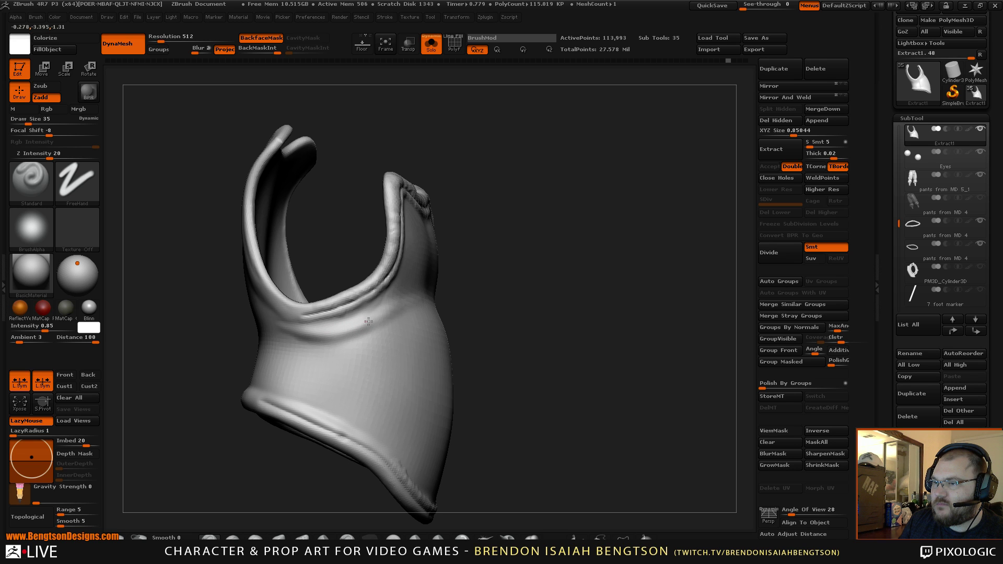
{"action": "mouse_move", "coordinate": [536, 286]}
{"action": "left_mouse_down"}
{"action": "mouse_move", "coordinate": [564, 315]}
{"action": "mouse_move", "coordinate": [582, 317]}
{"action": "mouse_move", "coordinate": [346, 336]}
{"action": "left_mouse_up"}
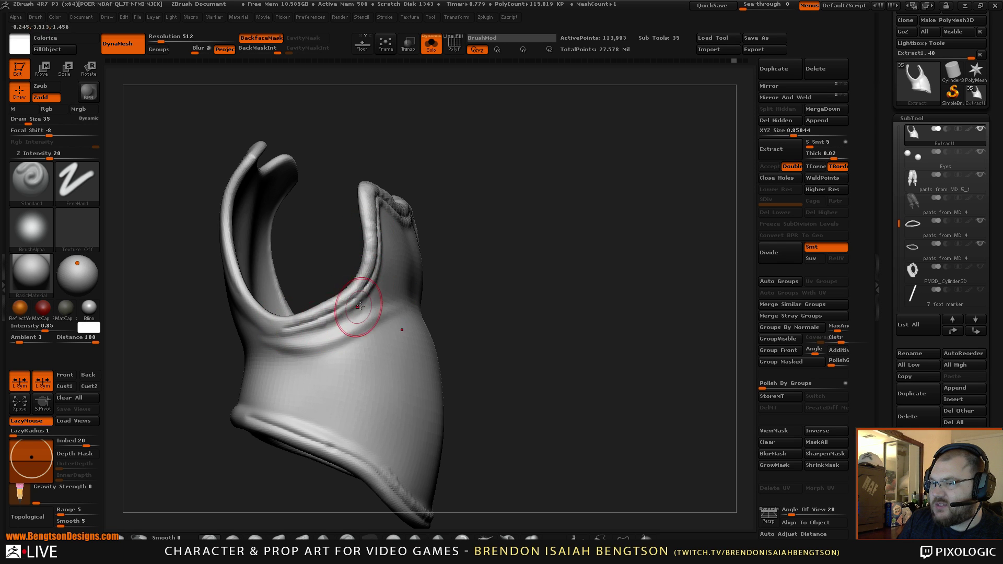
Set the draw size to 19 and sharpen the folds running from the armhole trim toward the front below the chest.
{"action": "mouse_move", "coordinate": [485, 273]}
{"action": "left_mouse_down"}
{"action": "mouse_move", "coordinate": [544, 293]}
{"action": "mouse_move", "coordinate": [454, 298]}
{"action": "mouse_move", "coordinate": [411, 272]}
{"action": "left_mouse_up"}
{"action": "key", "text": "space"}
{"action": "mouse_move", "coordinate": [546, 246]}
{"action": "left_mouse_down"}
{"action": "mouse_move", "coordinate": [555, 235]}
{"action": "mouse_move", "coordinate": [592, 255]}
{"action": "left_mouse_up"}
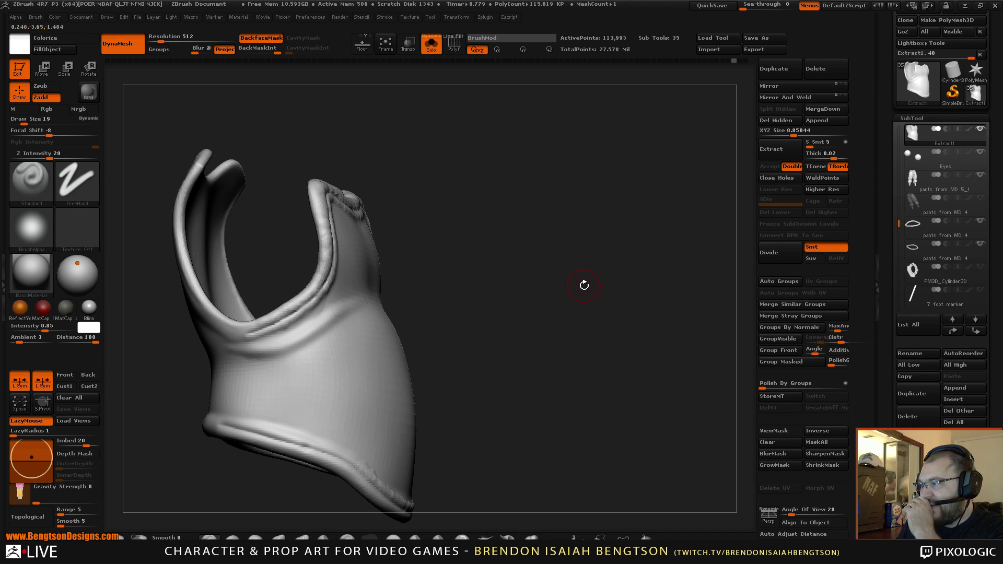
{"action": "left_click_drag", "start_coordinate": [588, 292], "coordinate": [588, 300]}
{"action": "left_click_drag", "start_coordinate": [582, 306], "coordinate": [573, 283]}
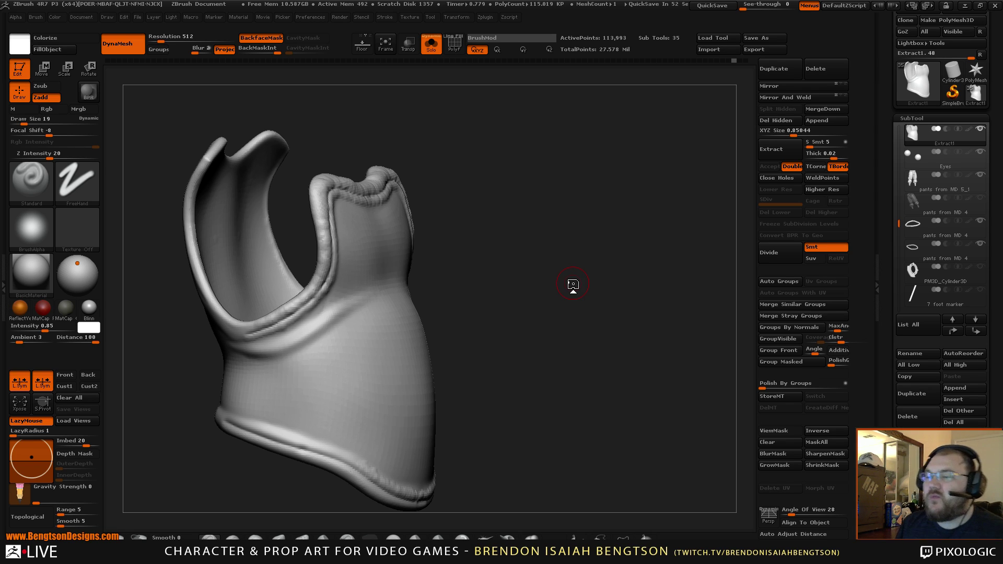
{"action": "mouse_move", "coordinate": [428, 246]}
{"action": "left_mouse_down"}
{"action": "mouse_move", "coordinate": [468, 263]}
{"action": "mouse_move", "coordinate": [459, 277]}
{"action": "mouse_move", "coordinate": [465, 212]}
{"action": "left_mouse_up"}
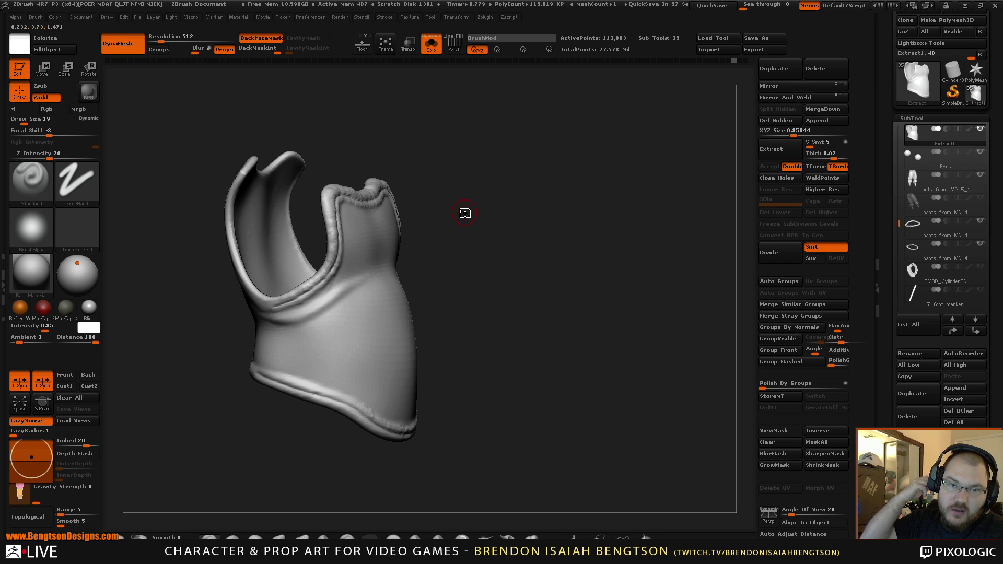
{"action": "mouse_move", "coordinate": [636, 353]}
{"action": "left_mouse_down"}
{"action": "mouse_move", "coordinate": [600, 358]}
{"action": "mouse_move", "coordinate": [616, 412]}
{"action": "mouse_move", "coordinate": [620, 349]}
{"action": "mouse_move", "coordinate": [599, 307]}
{"action": "mouse_move", "coordinate": [609, 314]}
{"action": "mouse_move", "coordinate": [638, 298]}
{"action": "mouse_move", "coordinate": [428, 286]}
{"action": "mouse_move", "coordinate": [412, 268]}
{"action": "mouse_move", "coordinate": [395, 294]}
{"action": "mouse_move", "coordinate": [404, 268]}
{"action": "mouse_move", "coordinate": [458, 230]}
{"action": "mouse_move", "coordinate": [385, 296]}
{"action": "mouse_move", "coordinate": [459, 233]}
{"action": "left_mouse_up"}
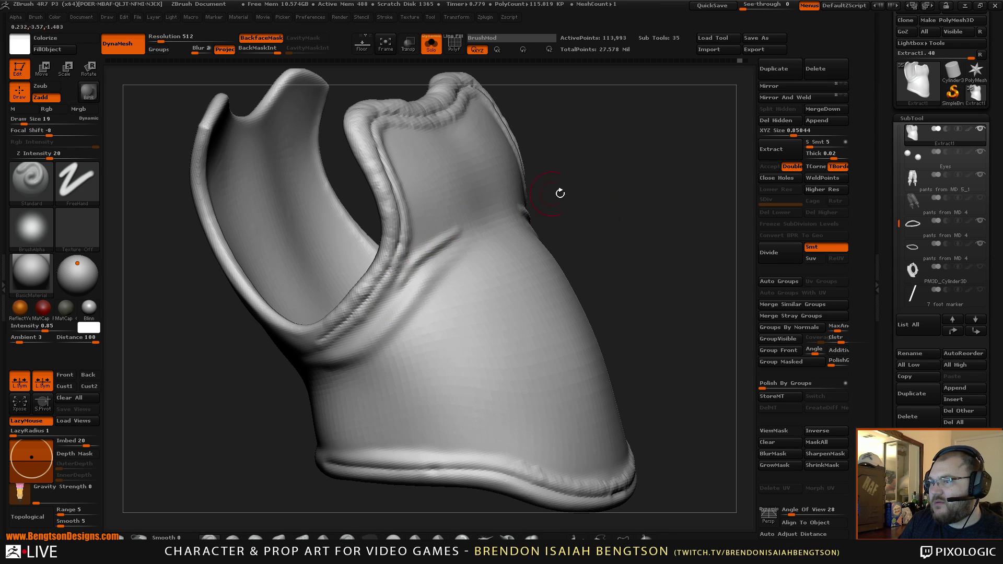
Undo the last fold stroke and redraw the upper fold from the armhole trim toward the middle of the chest.
{"action": "mouse_move", "coordinate": [559, 192]}
{"action": "left_mouse_down"}
{"action": "mouse_move", "coordinate": [677, 256]}
{"action": "mouse_move", "coordinate": [701, 202]}
{"action": "mouse_move", "coordinate": [606, 209]}
{"action": "left_mouse_up"}
{"action": "mouse_move", "coordinate": [357, 276]}
{"action": "left_mouse_down"}
{"action": "mouse_move", "coordinate": [399, 291]}
{"action": "mouse_move", "coordinate": [349, 268]}
{"action": "left_mouse_up"}
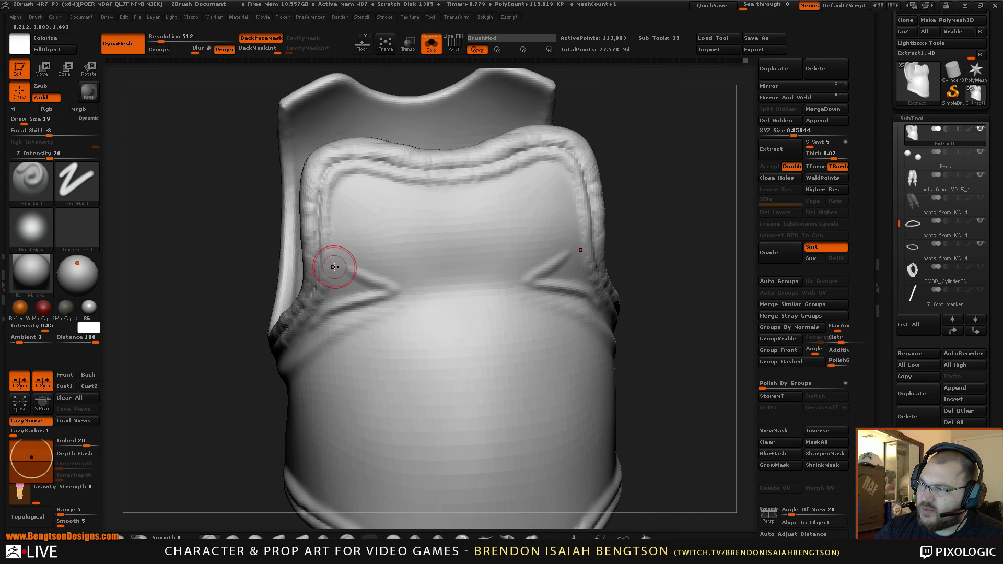
{"action": "key", "text": "ctrl+z"}
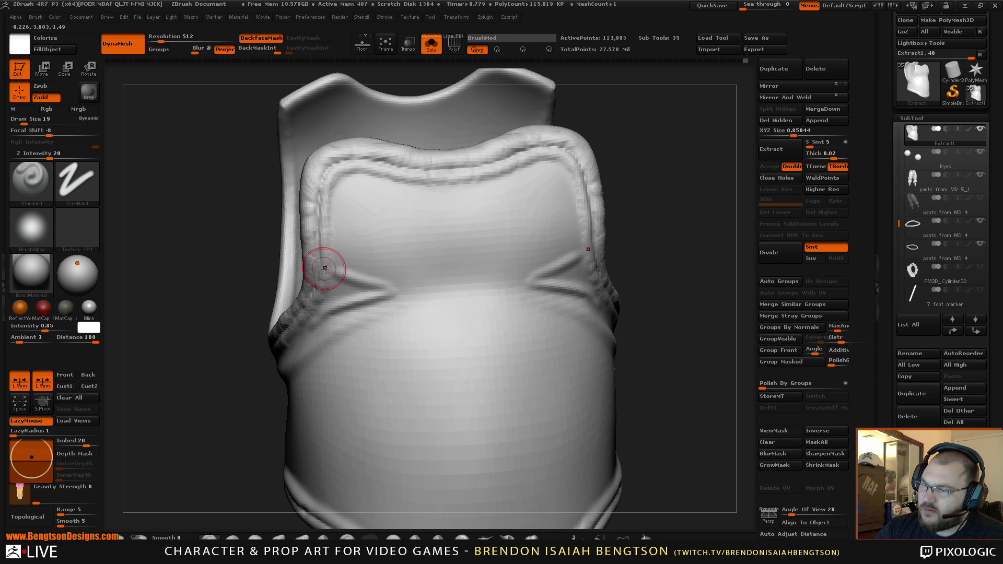
{"action": "left_click_drag", "start_coordinate": [323, 259], "coordinate": [418, 292]}
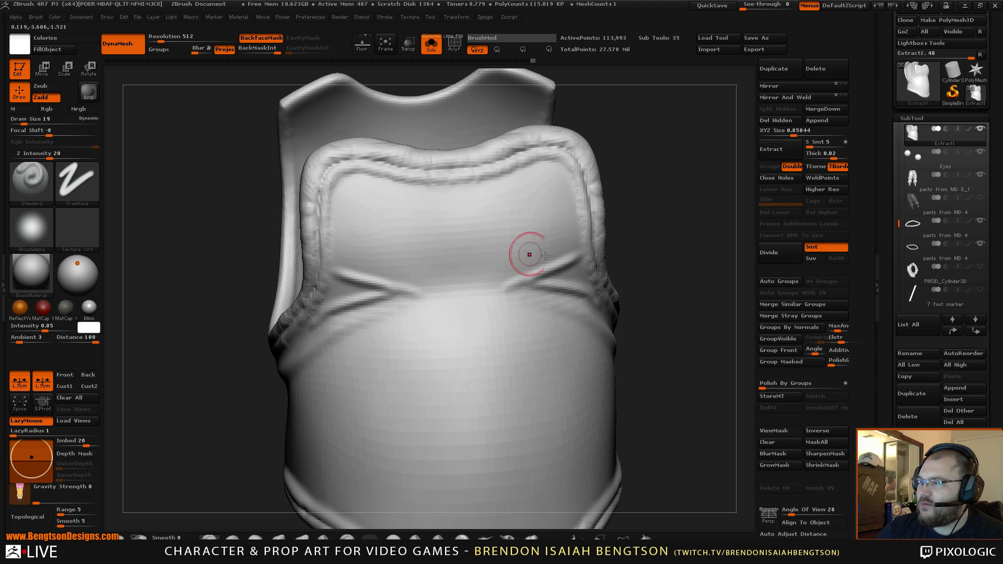
Show the whole character to review the chest folds on the body, and isolate the torso armor again.
{"action": "mouse_move", "coordinate": [681, 287]}
{"action": "left_mouse_down", "text": "alt"}
{"action": "mouse_move", "coordinate": [646, 292]}
{"action": "mouse_move", "coordinate": [666, 290]}
{"action": "mouse_move", "coordinate": [642, 342]}
{"action": "mouse_move", "coordinate": [678, 307]}
{"action": "mouse_move", "coordinate": [643, 311]}
{"action": "left_mouse_up", "text": "alt"}
{"action": "key", "text": "alt+s"}
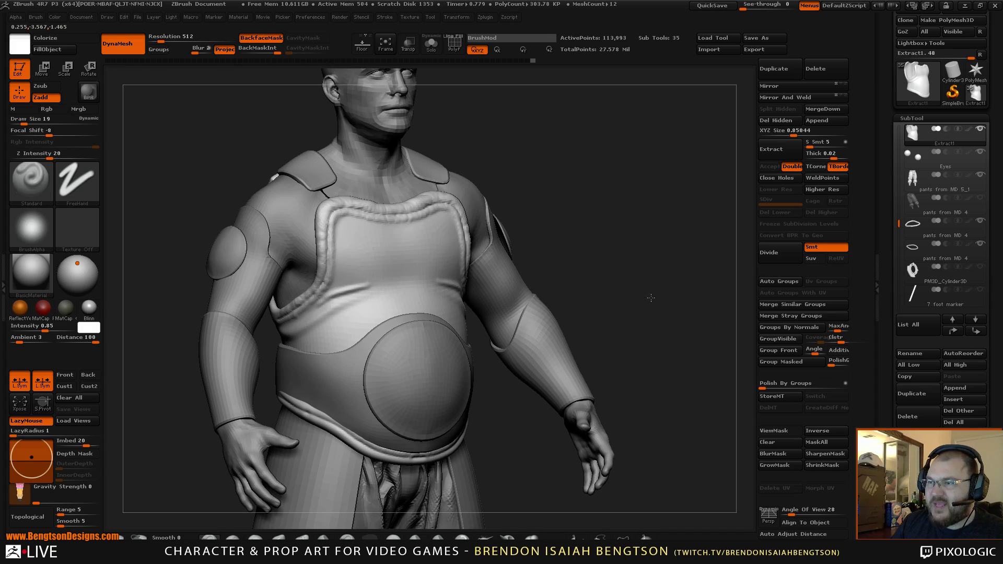
{"action": "left_click_drag", "start_coordinate": [649, 291], "coordinate": [636, 274], "text": "alt"}
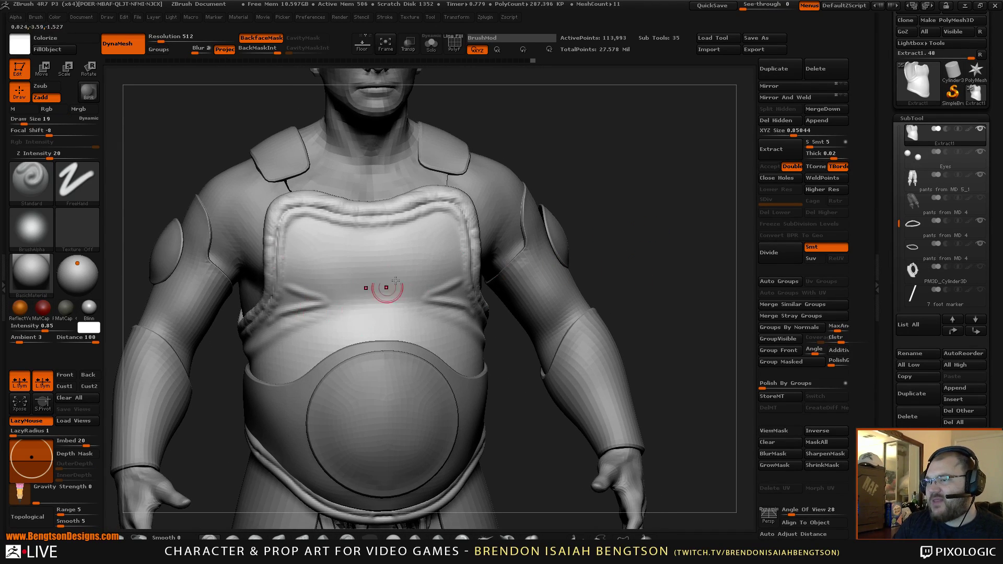
{"action": "left_click_drag", "start_coordinate": [570, 235], "coordinate": [622, 202]}
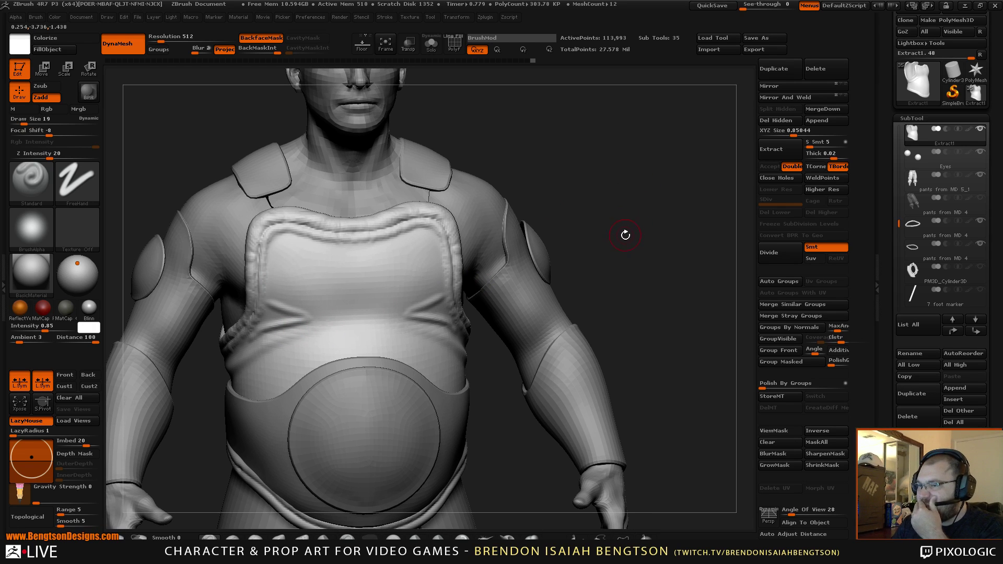
{"action": "left_click_drag", "start_coordinate": [624, 238], "coordinate": [640, 256]}
{"action": "key", "text": "alt+shift+s"}
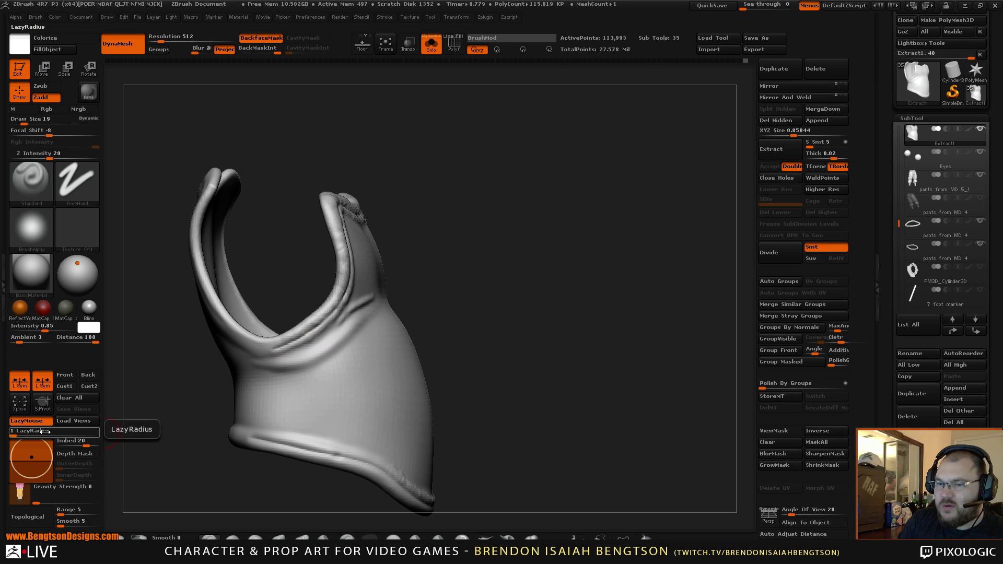
Set the LazyMouse radius to 21 and the draw size to 39, and check the armor folds from the front and side.
{"action": "left_click_drag", "start_coordinate": [44, 431], "coordinate": [50, 432]}
{"action": "key", "text": "space"}
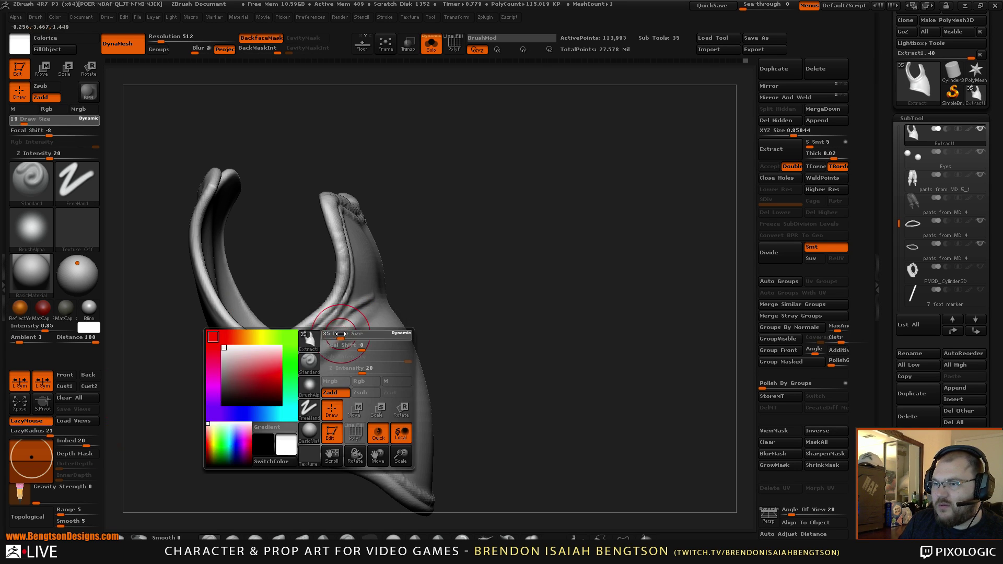
{"action": "left_click_drag", "start_coordinate": [341, 334], "coordinate": [343, 334]}
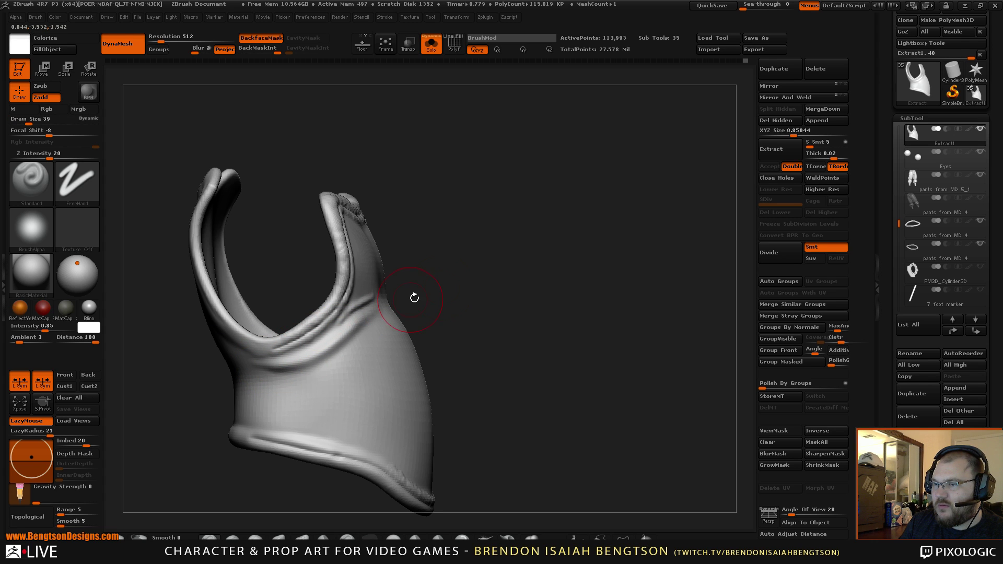
{"action": "left_click_drag", "start_coordinate": [583, 294], "coordinate": [611, 302]}
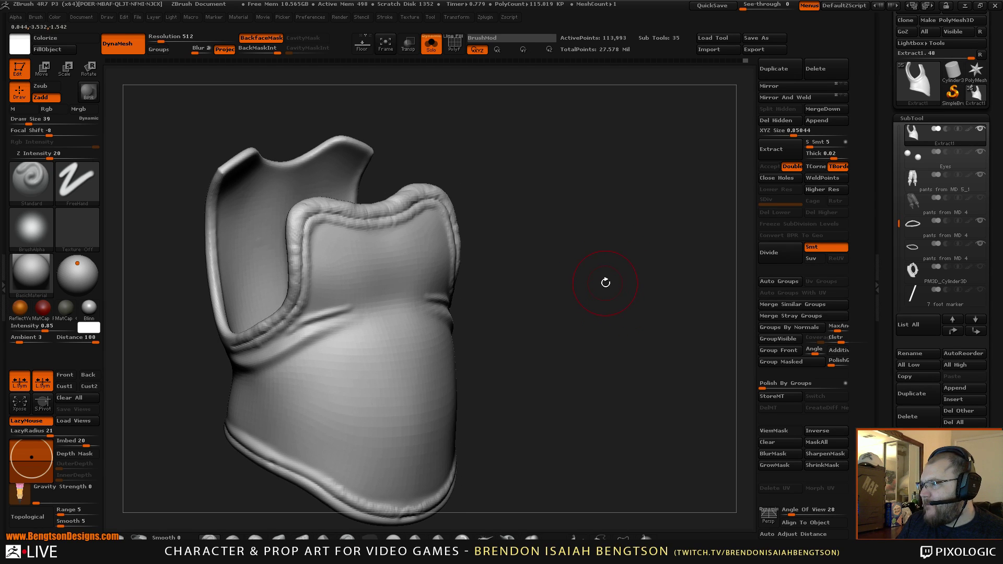
{"action": "mouse_move", "coordinate": [604, 310]}
{"action": "left_mouse_down"}
{"action": "mouse_move", "coordinate": [609, 302]}
{"action": "mouse_move", "coordinate": [557, 323]}
{"action": "mouse_move", "coordinate": [611, 313]}
{"action": "mouse_move", "coordinate": [616, 368]}
{"action": "mouse_move", "coordinate": [595, 314]}
{"action": "left_mouse_up"}
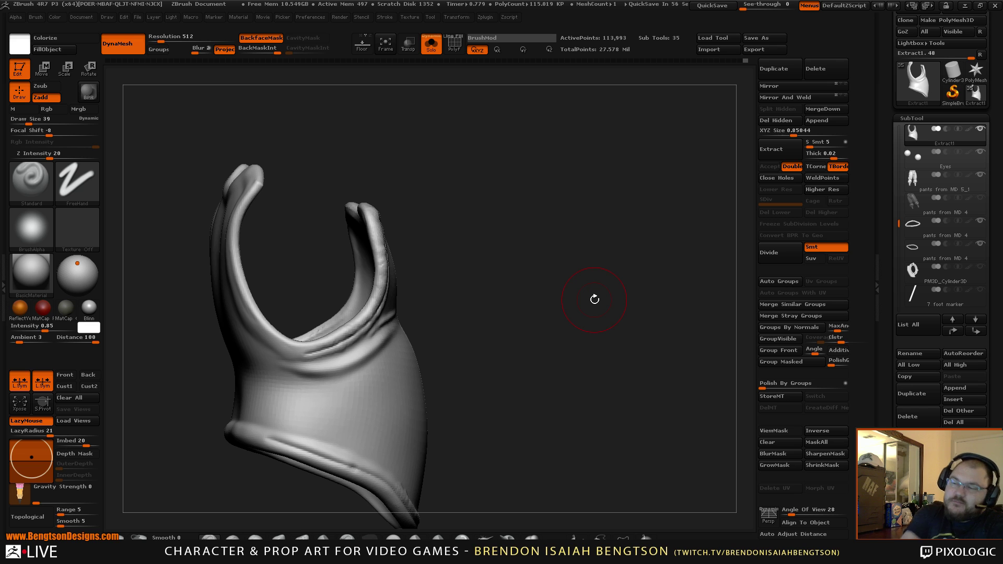
{"action": "mouse_move", "coordinate": [528, 263]}
{"action": "left_mouse_down"}
{"action": "mouse_move", "coordinate": [580, 293]}
{"action": "mouse_move", "coordinate": [600, 347]}
{"action": "mouse_move", "coordinate": [564, 316]}
{"action": "mouse_move", "coordinate": [597, 302]}
{"action": "mouse_move", "coordinate": [608, 270]}
{"action": "mouse_move", "coordinate": [600, 279]}
{"action": "left_mouse_up"}
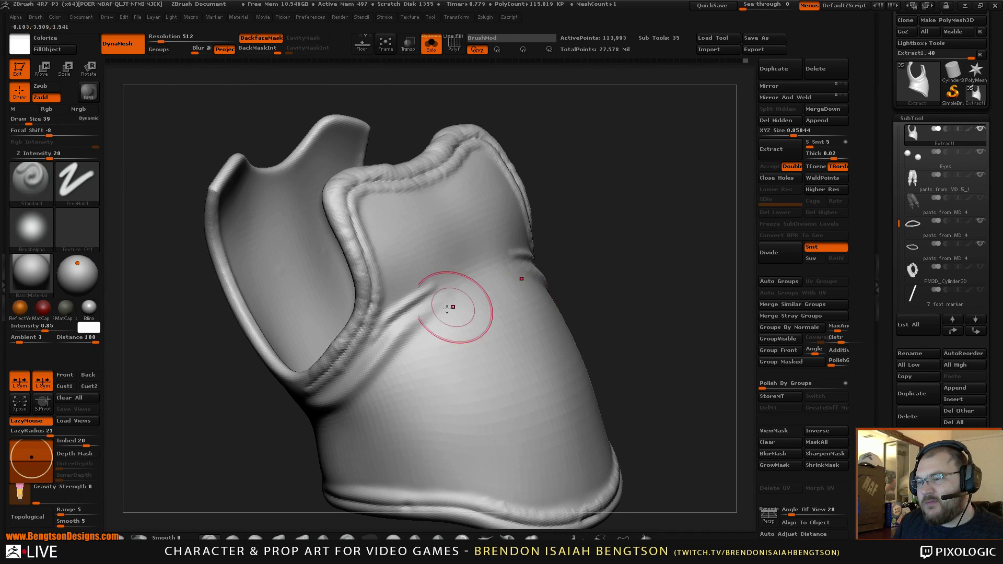
Build up the folds beside the armhole trim with the ClayBuildup brush at draw size 38 and smooth their front ends.
{"action": "key", "text": "b"}
{"action": "key", "text": "c"}
{"action": "key", "text": "b"}
{"action": "key", "text": "space"}
{"action": "left_click_drag", "start_coordinate": [405, 289], "coordinate": [391, 292]}
{"action": "left_click_drag", "start_coordinate": [361, 345], "coordinate": [423, 290]}
{"action": "left_click_drag", "start_coordinate": [344, 366], "coordinate": [383, 326]}
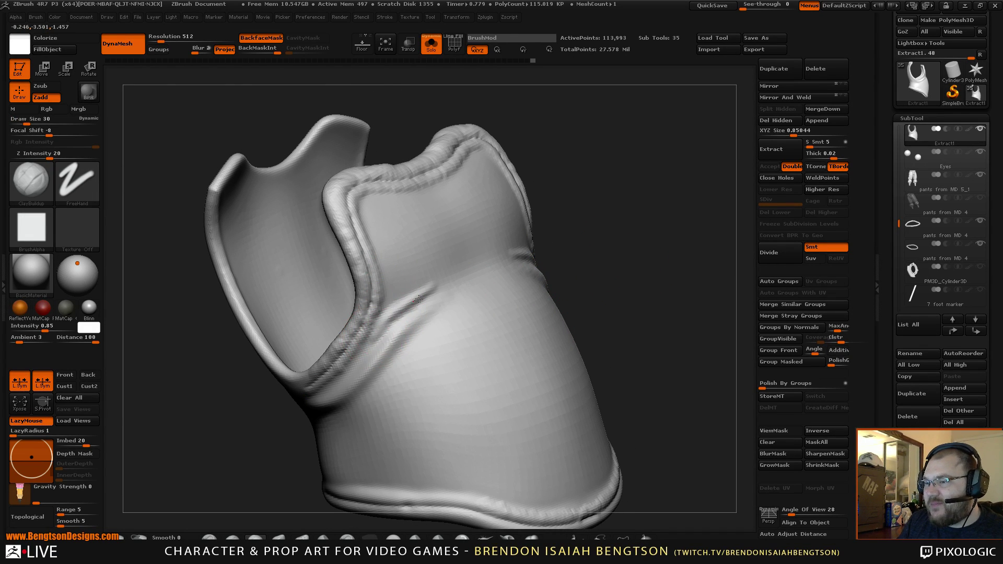
{"action": "left_click_drag", "start_coordinate": [426, 291], "coordinate": [445, 271], "text": "shift"}
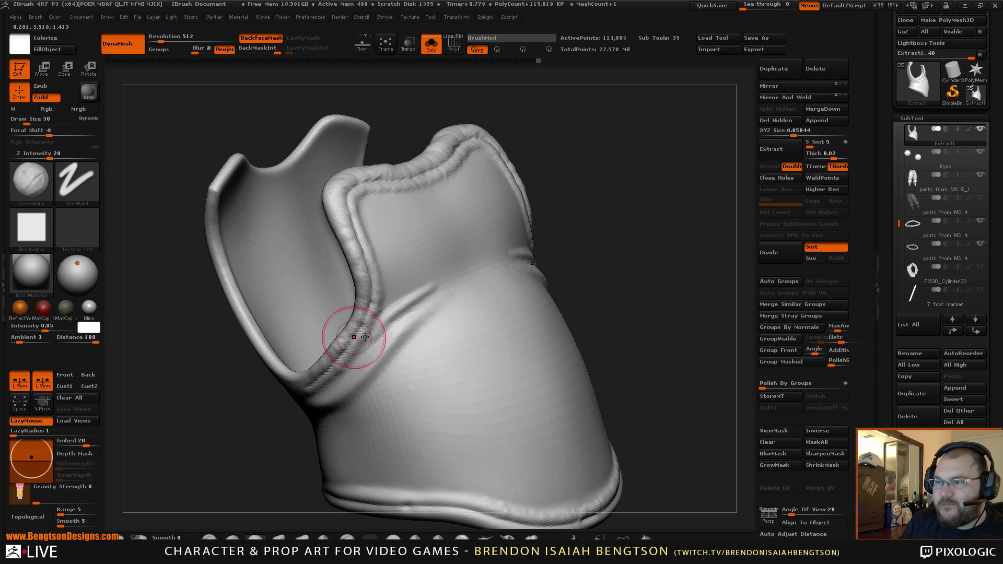
Switch back to the Standard brush, reduce the draw size to 15, and refine and smooth the folds beside the armhole trim.
{"action": "left_click", "coordinate": [212, 538]}
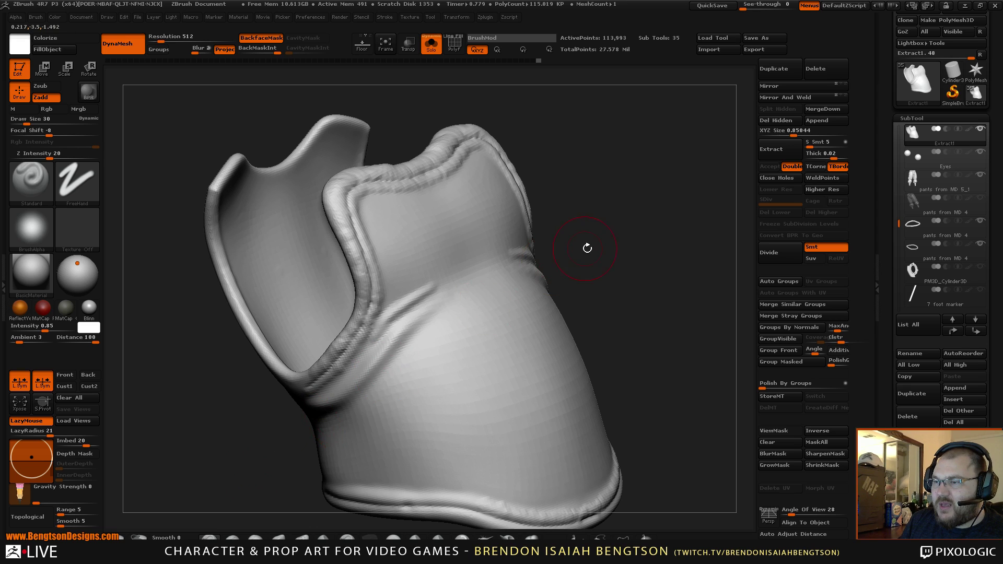
{"action": "mouse_move", "coordinate": [587, 248]}
{"action": "left_mouse_down"}
{"action": "mouse_move", "coordinate": [601, 238]}
{"action": "mouse_move", "coordinate": [553, 266]}
{"action": "mouse_move", "coordinate": [523, 264]}
{"action": "left_mouse_up"}
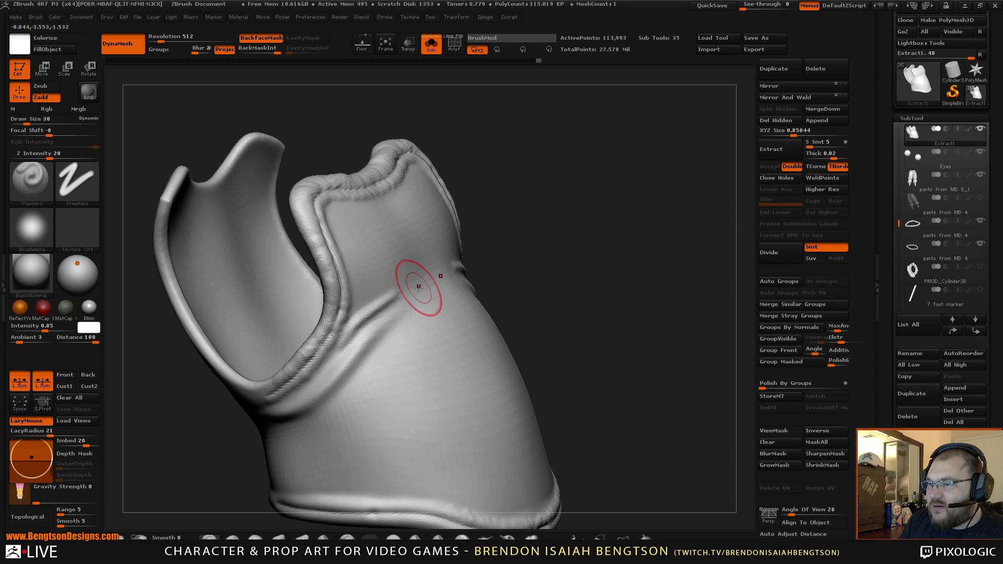
{"action": "key", "text": "space"}
{"action": "mouse_move", "coordinate": [398, 287]}
{"action": "left_mouse_down"}
{"action": "mouse_move", "coordinate": [521, 262]}
{"action": "mouse_move", "coordinate": [615, 157]}
{"action": "left_mouse_up"}
{"action": "key", "text": "alt+Tab"}
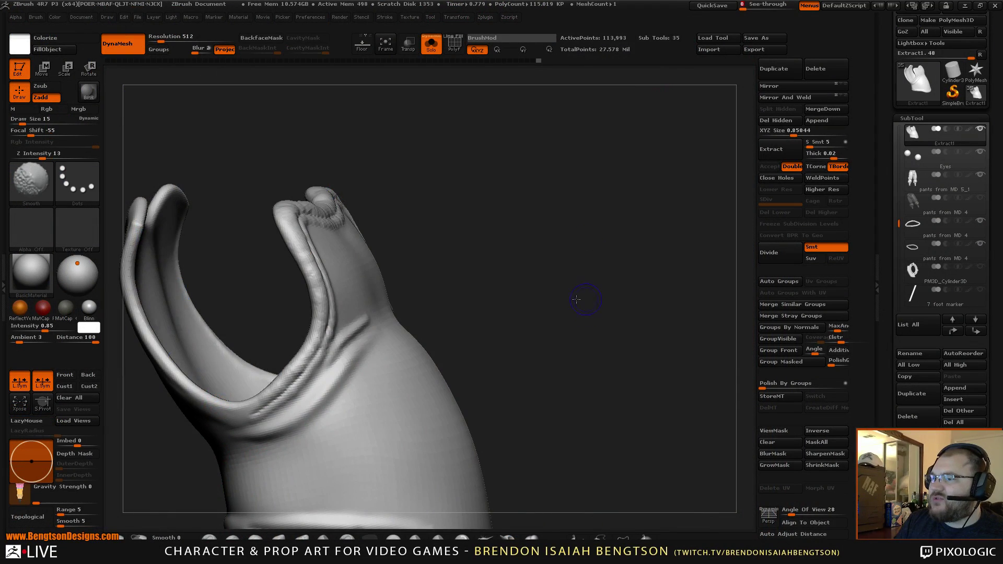
{"action": "mouse_move", "coordinate": [577, 300]}
{"action": "left_mouse_down"}
{"action": "mouse_move", "coordinate": [562, 329]}
{"action": "mouse_move", "coordinate": [638, 285]}
{"action": "mouse_move", "coordinate": [627, 277]}
{"action": "left_mouse_up"}
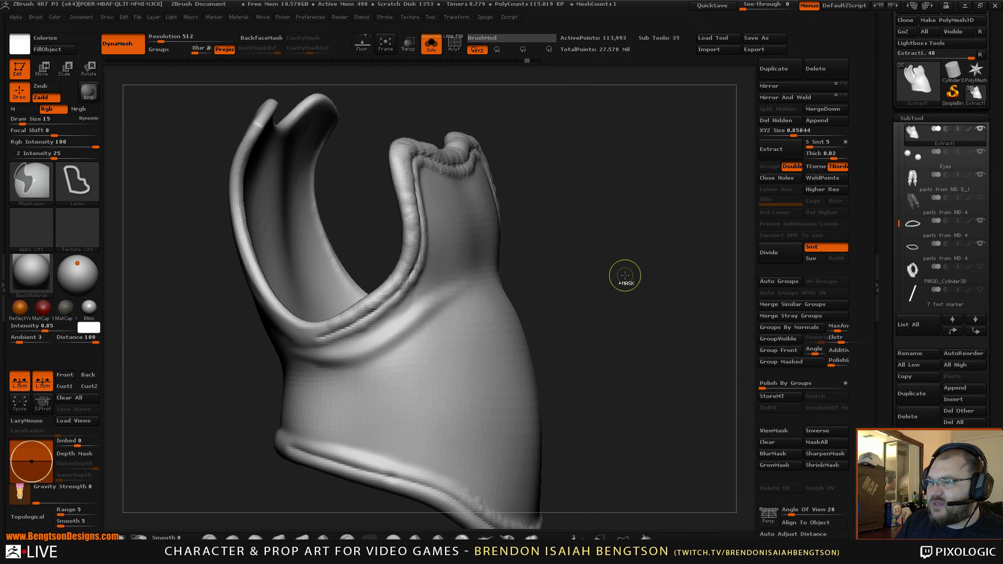
Sculpt thin folds just beneath the armhole trim with the Standard brush at draw size 15.
{"action": "mouse_move", "coordinate": [627, 271]}
{"action": "left_mouse_down"}
{"action": "mouse_move", "coordinate": [643, 280]}
{"action": "mouse_move", "coordinate": [620, 246]}
{"action": "left_mouse_up"}
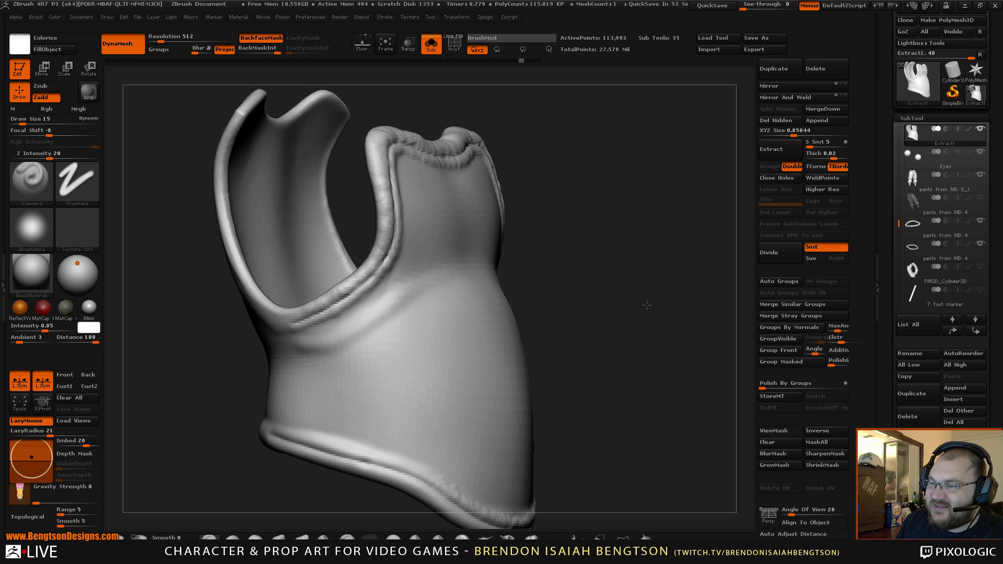
{"action": "mouse_move", "coordinate": [647, 305]}
{"action": "left_mouse_down"}
{"action": "mouse_move", "coordinate": [638, 312]}
{"action": "mouse_move", "coordinate": [645, 322]}
{"action": "mouse_move", "coordinate": [639, 295]}
{"action": "mouse_move", "coordinate": [606, 302]}
{"action": "mouse_move", "coordinate": [642, 286]}
{"action": "left_mouse_up"}
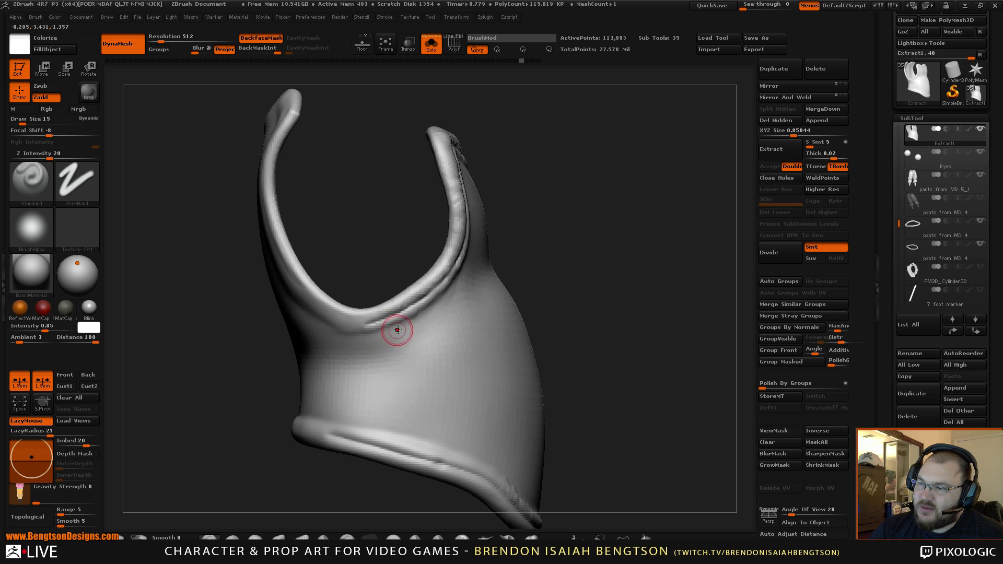
{"action": "left_click_drag", "start_coordinate": [398, 330], "coordinate": [377, 341]}
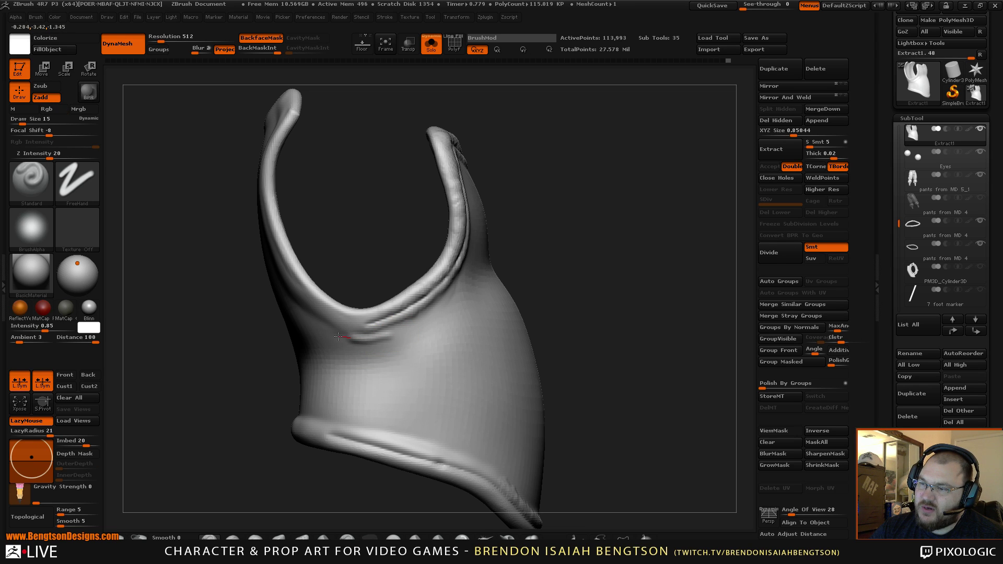
{"action": "mouse_move", "coordinate": [318, 333]}
{"action": "left_mouse_down"}
{"action": "mouse_move", "coordinate": [292, 313]}
{"action": "mouse_move", "coordinate": [367, 338]}
{"action": "left_mouse_up"}
Set the draw size to 32 and build up a broader fold under the armhole, running from the side toward the chest.
{"action": "key", "text": "space"}
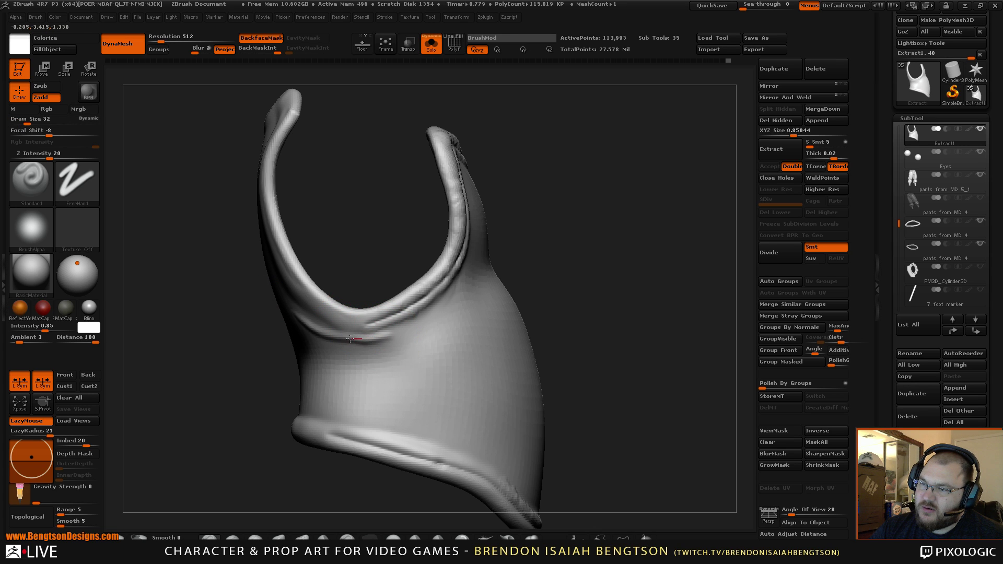
{"action": "mouse_move", "coordinate": [311, 323]}
{"action": "left_mouse_down"}
{"action": "mouse_move", "coordinate": [339, 339]}
{"action": "mouse_move", "coordinate": [284, 312]}
{"action": "mouse_move", "coordinate": [264, 270]}
{"action": "left_mouse_up"}
{"action": "mouse_move", "coordinate": [528, 275]}
{"action": "left_mouse_down"}
{"action": "mouse_move", "coordinate": [577, 293]}
{"action": "mouse_move", "coordinate": [575, 317]}
{"action": "left_mouse_up"}
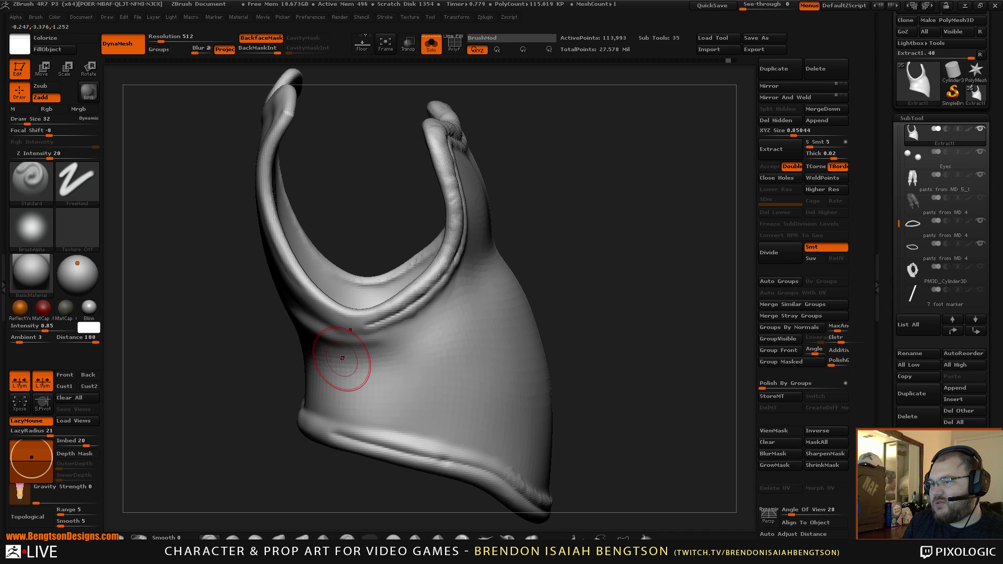
{"action": "left_click_drag", "start_coordinate": [341, 359], "coordinate": [445, 322]}
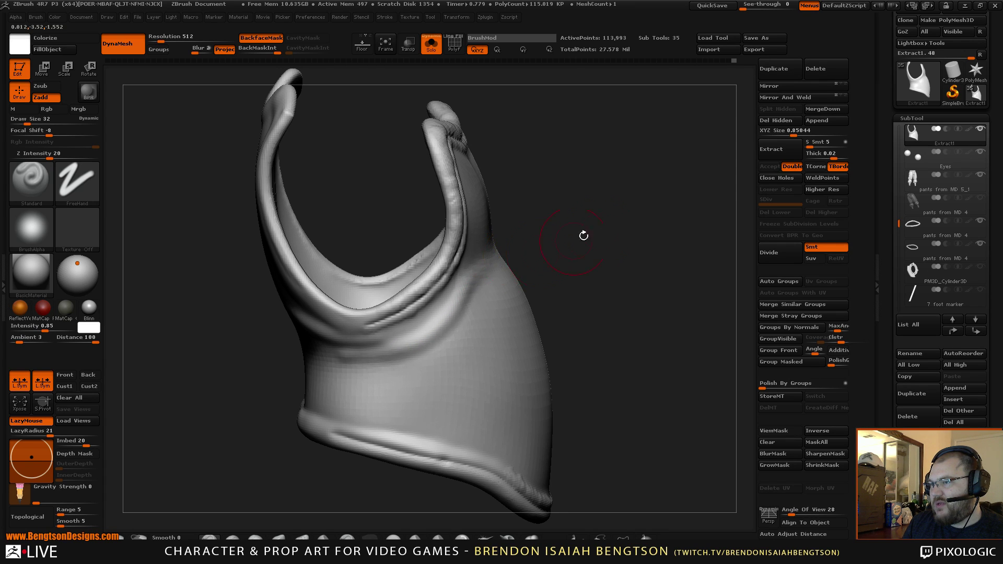
{"action": "mouse_move", "coordinate": [582, 235]}
{"action": "left_mouse_down", "text": "shift"}
{"action": "mouse_move", "coordinate": [689, 298]}
{"action": "mouse_move", "coordinate": [656, 287]}
{"action": "mouse_move", "coordinate": [702, 263]}
{"action": "mouse_move", "coordinate": [616, 298]}
{"action": "left_mouse_up", "text": "shift"}
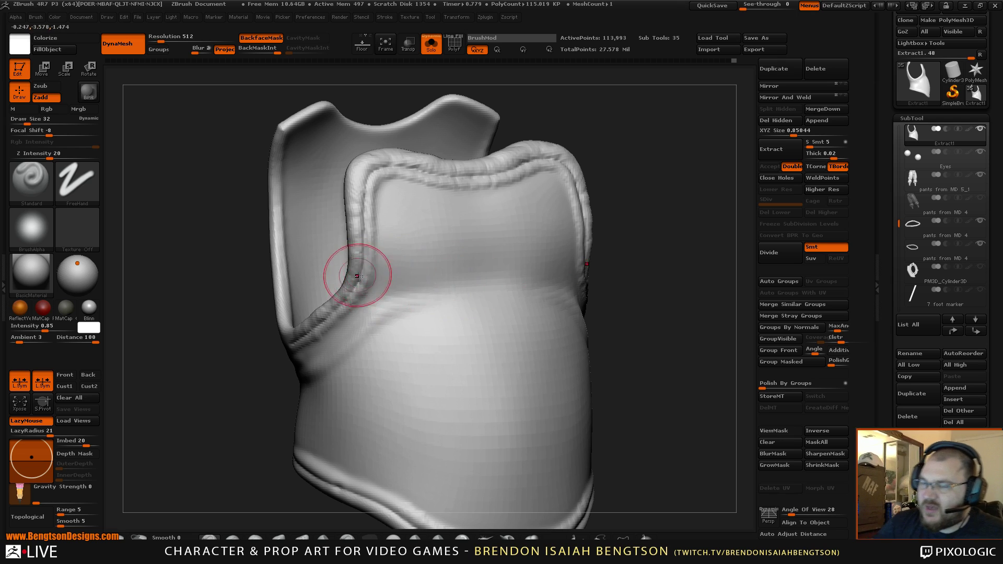
Reduce the draw size to 13 and refine the narrow folds between the armhole trim and the chest.
{"action": "key", "text": "space"}
{"action": "left_click_drag", "start_coordinate": [370, 281], "coordinate": [366, 281]}
{"action": "mouse_move", "coordinate": [632, 301]}
{"action": "left_mouse_down"}
{"action": "mouse_move", "coordinate": [673, 309]}
{"action": "mouse_move", "coordinate": [699, 289]}
{"action": "mouse_move", "coordinate": [640, 277]}
{"action": "left_mouse_up"}
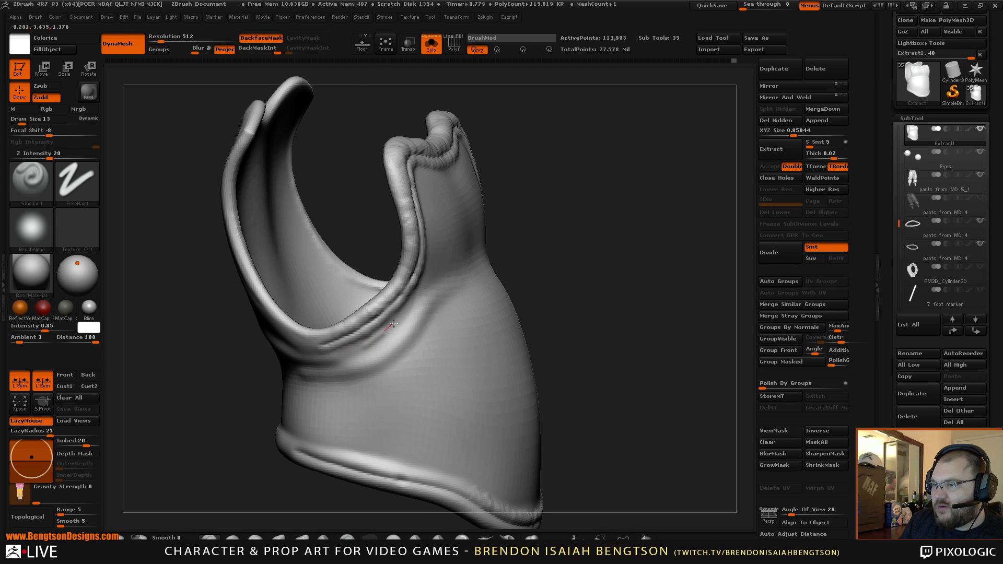
{"action": "mouse_move", "coordinate": [642, 313]}
{"action": "left_mouse_down"}
{"action": "mouse_move", "coordinate": [600, 282]}
{"action": "mouse_move", "coordinate": [579, 288]}
{"action": "left_mouse_up"}
{"action": "mouse_move", "coordinate": [383, 352]}
{"action": "left_mouse_down"}
{"action": "mouse_move", "coordinate": [356, 351]}
{"action": "mouse_move", "coordinate": [372, 347]}
{"action": "left_mouse_up"}
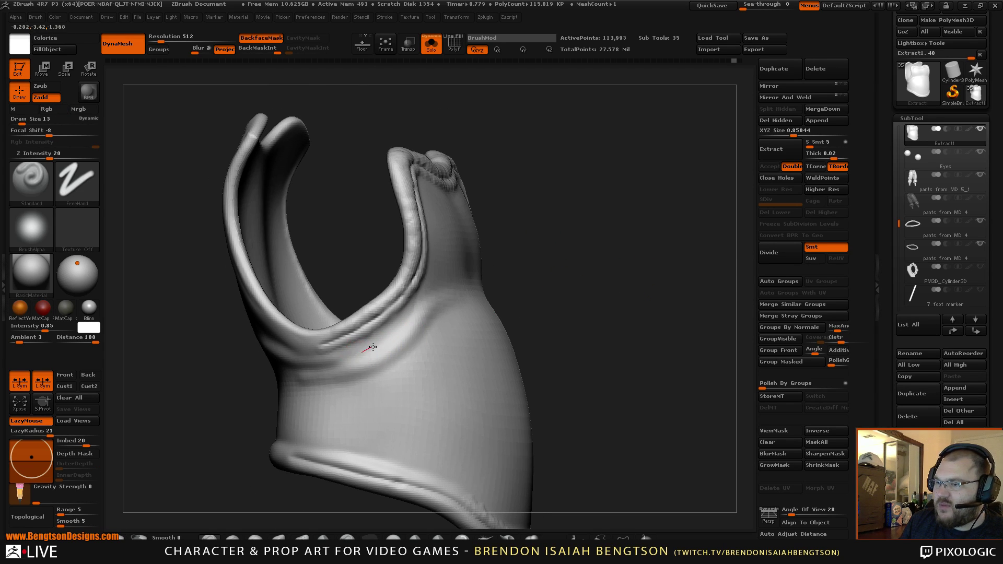
{"action": "left_click_drag", "start_coordinate": [407, 314], "coordinate": [514, 255]}
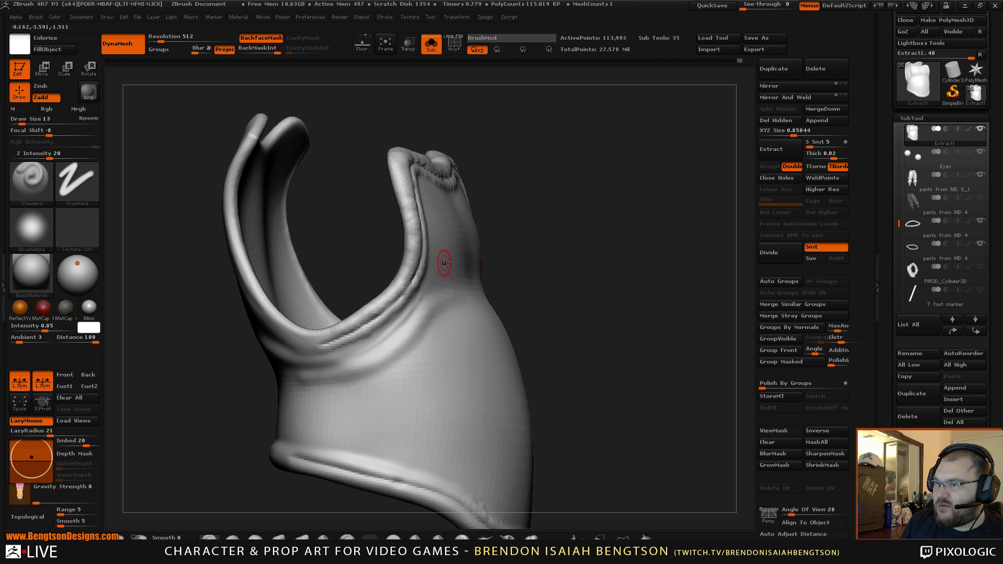
Set the draw size to 22, then sculpt and soften short creases running inward from the trim below the chest.
{"action": "left_click_drag", "start_coordinate": [663, 309], "coordinate": [606, 325]}
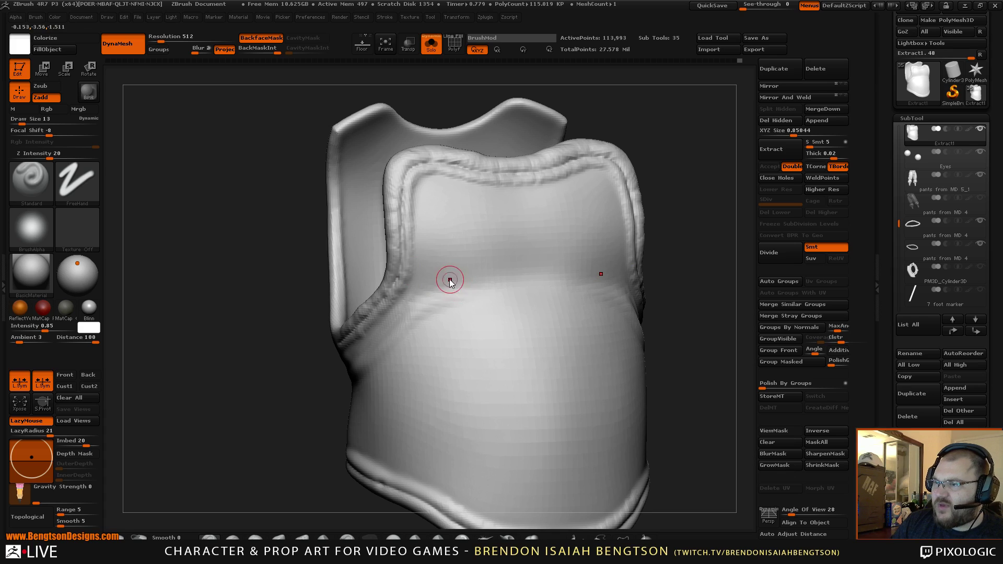
{"action": "key", "text": "space"}
{"action": "mouse_move", "coordinate": [449, 277]}
{"action": "left_mouse_down"}
{"action": "mouse_move", "coordinate": [454, 296]}
{"action": "mouse_move", "coordinate": [413, 292]}
{"action": "left_mouse_up"}
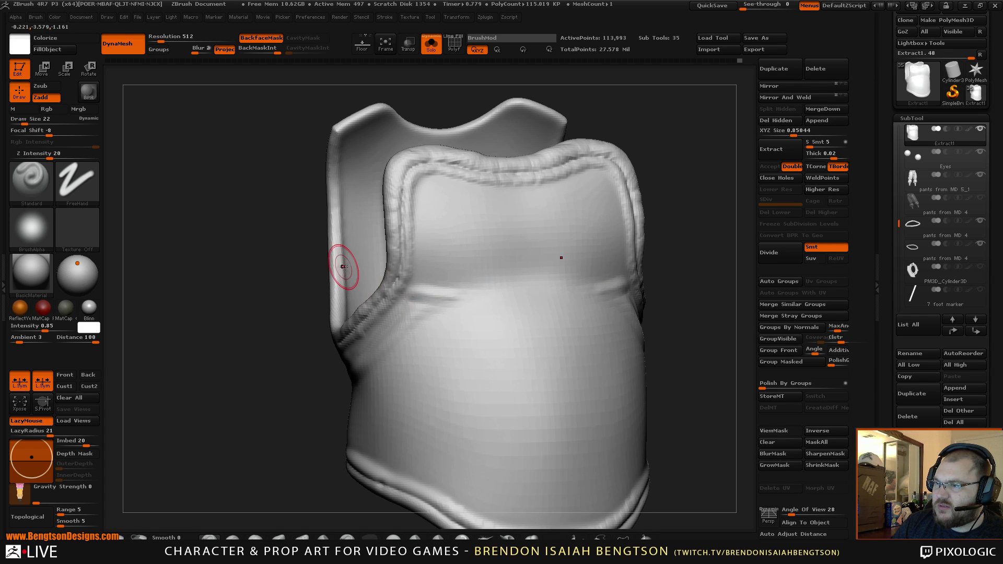
{"action": "left_click_drag", "start_coordinate": [356, 281], "coordinate": [459, 291], "text": "shift"}
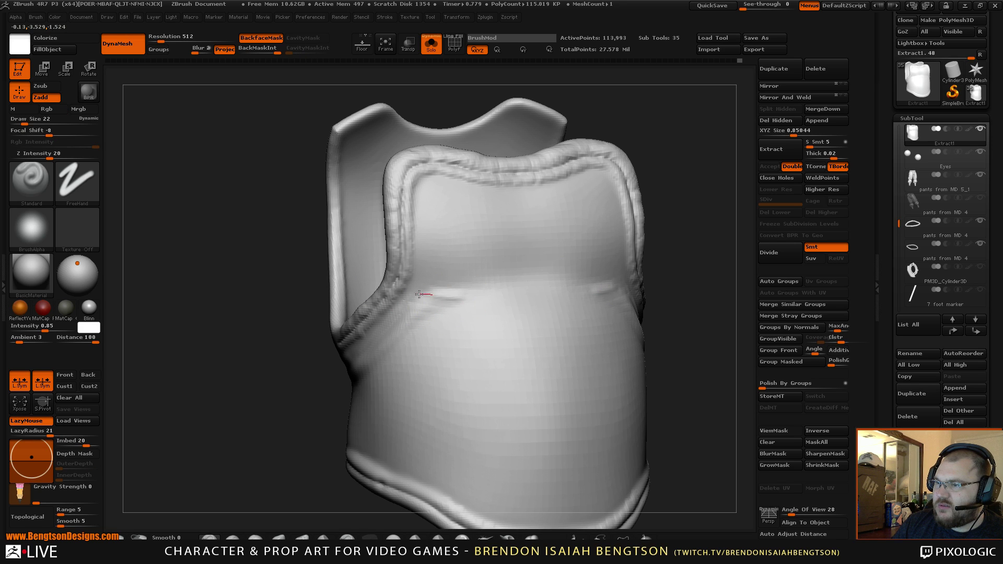
{"action": "mouse_move", "coordinate": [235, 410]}
{"action": "left_mouse_down"}
{"action": "mouse_move", "coordinate": [224, 366]}
{"action": "mouse_move", "coordinate": [542, 354]}
{"action": "mouse_move", "coordinate": [642, 363]}
{"action": "mouse_move", "coordinate": [579, 293]}
{"action": "mouse_move", "coordinate": [616, 289]}
{"action": "mouse_move", "coordinate": [600, 347]}
{"action": "mouse_move", "coordinate": [410, 299]}
{"action": "left_mouse_up"}
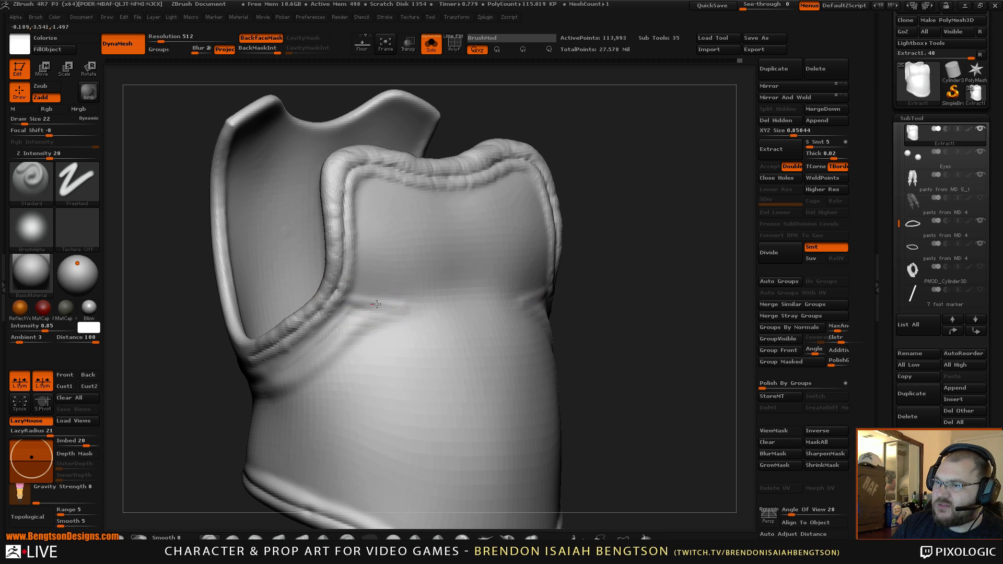
{"action": "left_click_drag", "start_coordinate": [422, 312], "coordinate": [442, 314]}
Show the whole character and briefly raise See-through to 44 to check the armor against the concept art.
{"action": "mouse_move", "coordinate": [649, 332]}
{"action": "left_mouse_down", "text": "alt"}
{"action": "mouse_move", "coordinate": [663, 315]}
{"action": "mouse_move", "coordinate": [629, 244]}
{"action": "left_mouse_up", "text": "alt"}
{"action": "mouse_move", "coordinate": [638, 300]}
{"action": "left_mouse_down"}
{"action": "mouse_move", "coordinate": [647, 309]}
{"action": "mouse_move", "coordinate": [625, 300]}
{"action": "mouse_move", "coordinate": [623, 322]}
{"action": "mouse_move", "coordinate": [661, 318]}
{"action": "mouse_move", "coordinate": [648, 322]}
{"action": "mouse_move", "coordinate": [636, 302]}
{"action": "left_mouse_up"}
{"action": "key", "text": "alt+shift+s"}
{"action": "left_click_drag", "start_coordinate": [746, 4], "coordinate": [768, 11]}
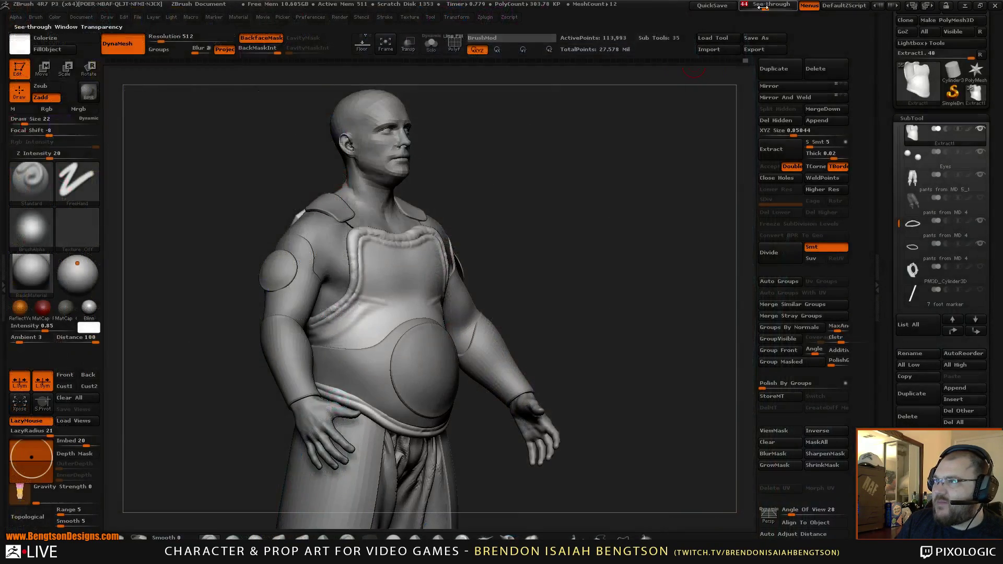
{"action": "left_click_drag", "start_coordinate": [749, 6], "coordinate": [734, 6]}
{"action": "left_click_drag", "start_coordinate": [638, 212], "coordinate": [635, 295]}
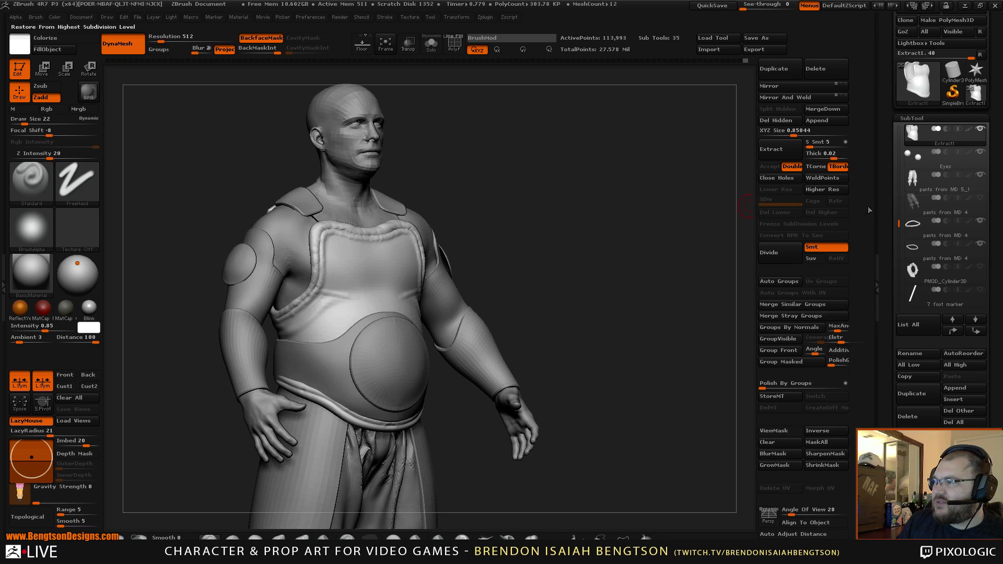
Unhide the ring ornament on the chest and compare its placement with the concept art using See-through.
{"action": "left_click", "coordinate": [980, 267]}
{"action": "left_click_drag", "start_coordinate": [679, 335], "coordinate": [697, 265]}
{"action": "left_click_drag", "start_coordinate": [752, 5], "coordinate": [776, 5]}
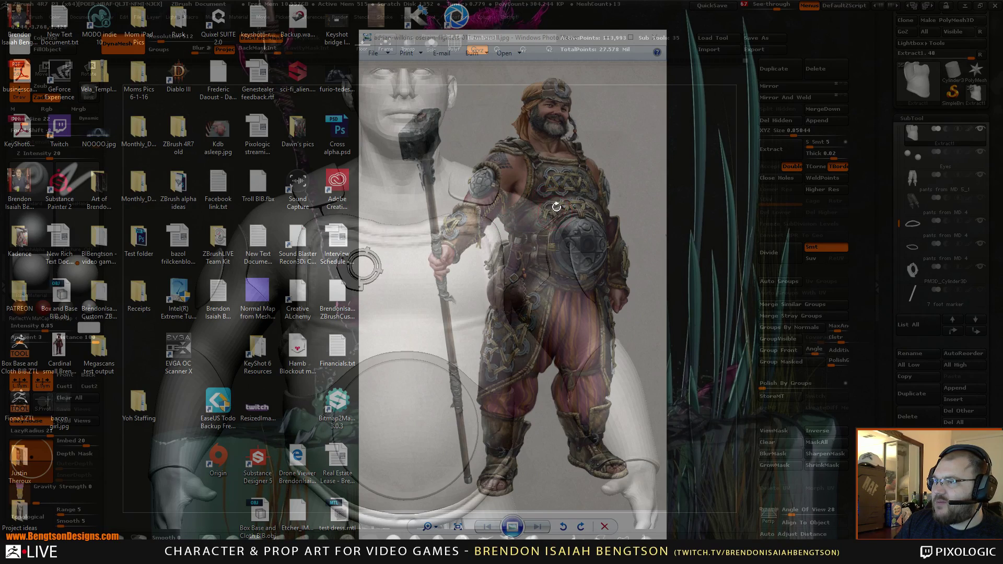
{"action": "left_click_drag", "start_coordinate": [743, 4], "coordinate": [726, 4]}
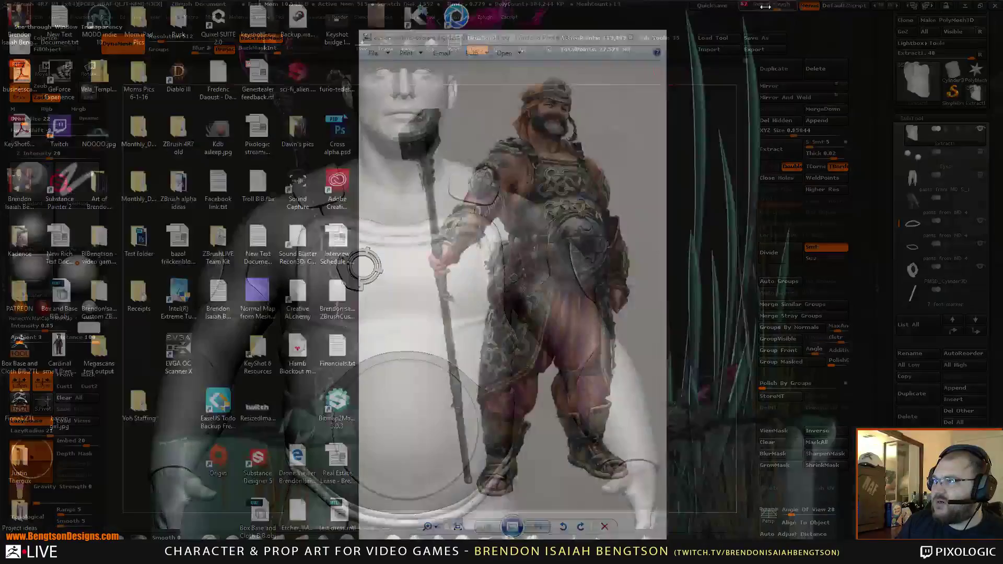
Select the ring ornament subtool, display its polyframe, and merge its visible polygons into a single polygroup.
{"action": "left_click", "coordinate": [364, 258], "text": "alt"}
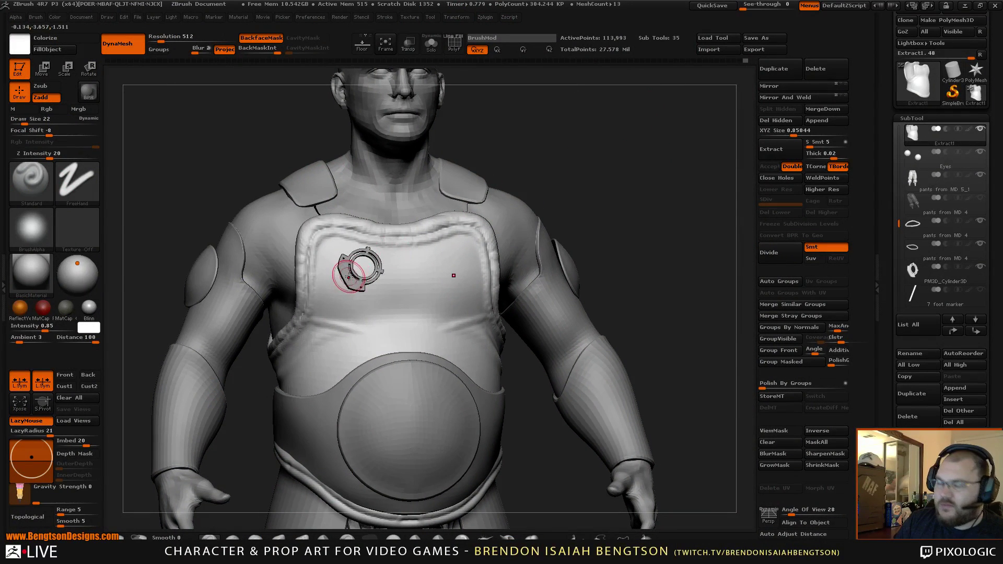
{"action": "key", "text": "shift+f"}
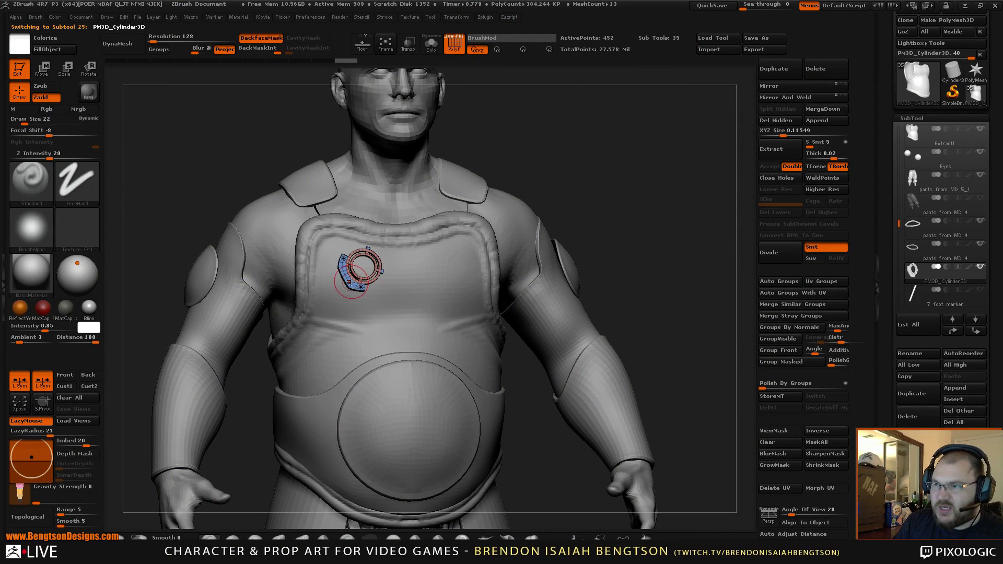
{"action": "left_click_drag", "start_coordinate": [619, 165], "coordinate": [723, 219]}
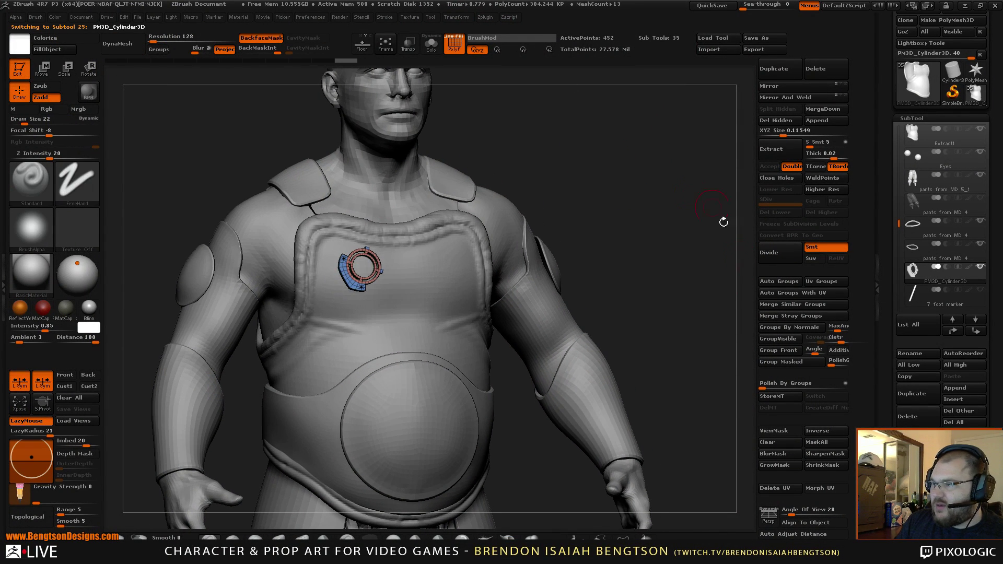
{"action": "left_click", "coordinate": [778, 339]}
{"action": "left_click_drag", "start_coordinate": [654, 279], "coordinate": [672, 192]}
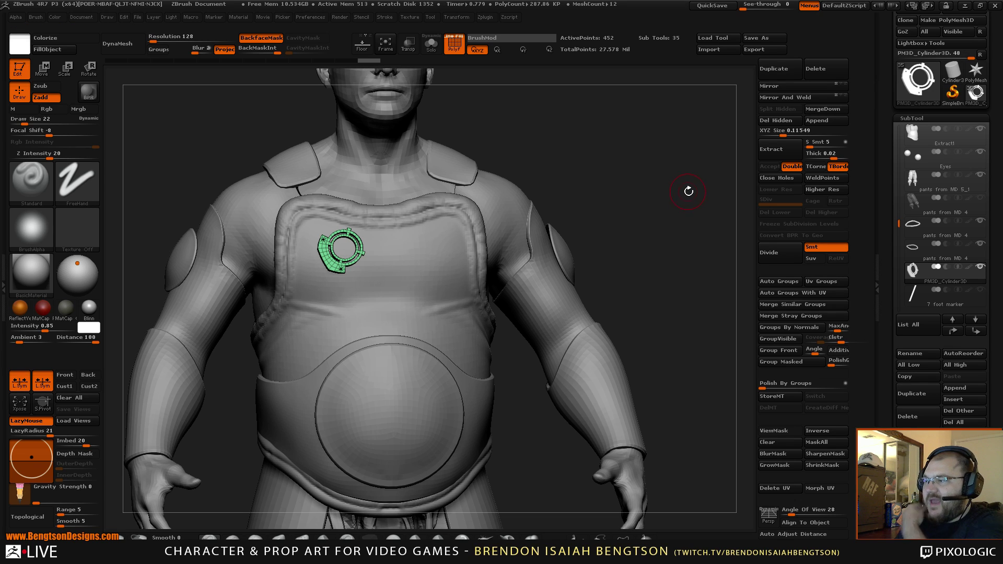
{"action": "left_click_drag", "start_coordinate": [623, 210], "coordinate": [648, 218]}
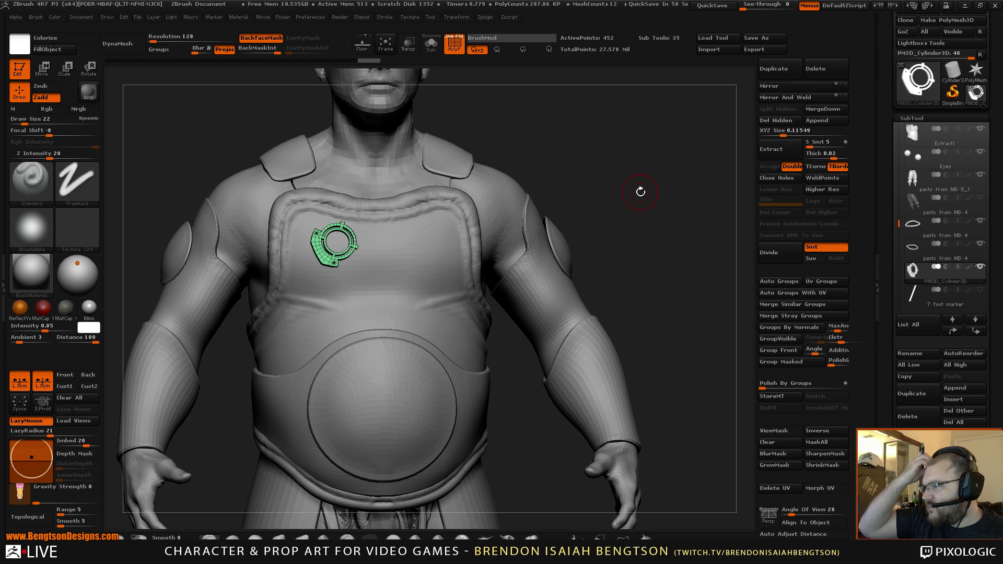
{"action": "mouse_move", "coordinate": [620, 214]}
{"action": "left_mouse_down"}
{"action": "mouse_move", "coordinate": [627, 226]}
{"action": "mouse_move", "coordinate": [638, 215]}
{"action": "mouse_move", "coordinate": [620, 211]}
{"action": "left_mouse_up"}
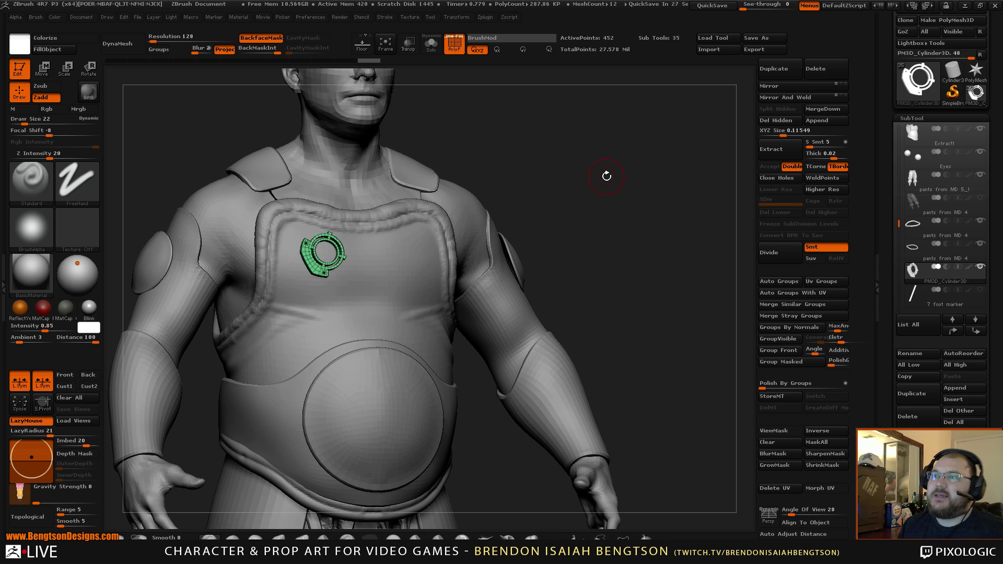
Duplicate the ring ornament within its subtool with the Move transpose line, placing the copy directly below the original.
{"action": "mouse_move", "coordinate": [633, 224]}
{"action": "left_mouse_down"}
{"action": "mouse_move", "coordinate": [645, 231]}
{"action": "mouse_move", "coordinate": [652, 194]}
{"action": "left_mouse_up"}
{"action": "key", "text": "w"}
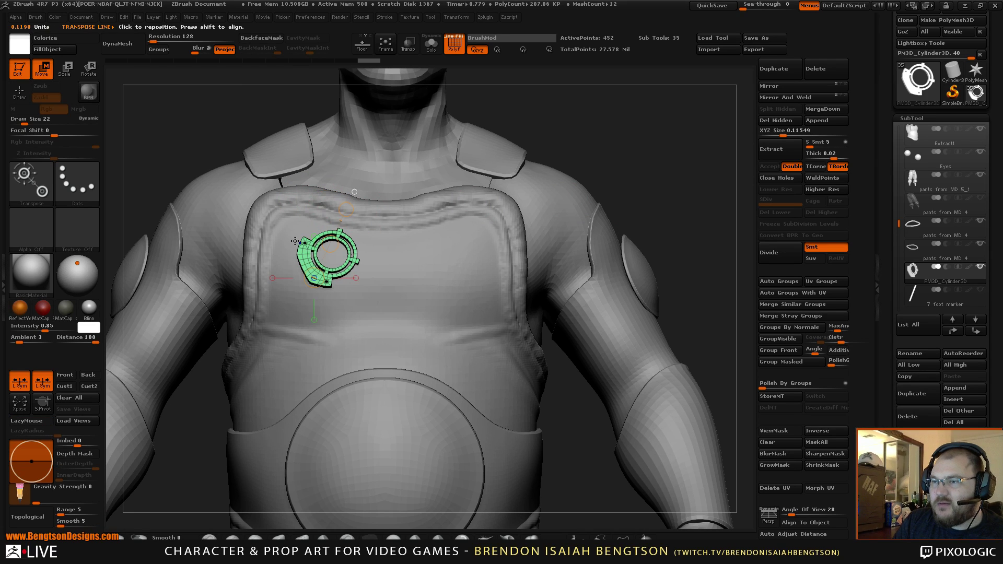
{"action": "left_click_drag", "start_coordinate": [307, 259], "coordinate": [308, 194], "text": "shift"}
{"action": "left_click_drag", "start_coordinate": [389, 193], "coordinate": [311, 238]}
{"action": "left_click_drag", "start_coordinate": [383, 214], "coordinate": [503, 165]}
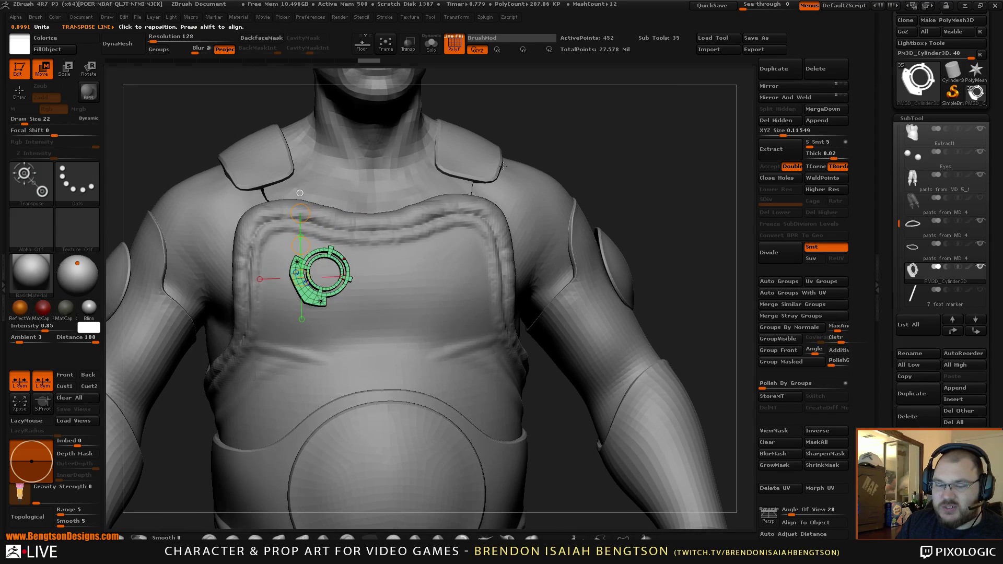
{"action": "left_click_drag", "start_coordinate": [637, 155], "coordinate": [344, 245]}
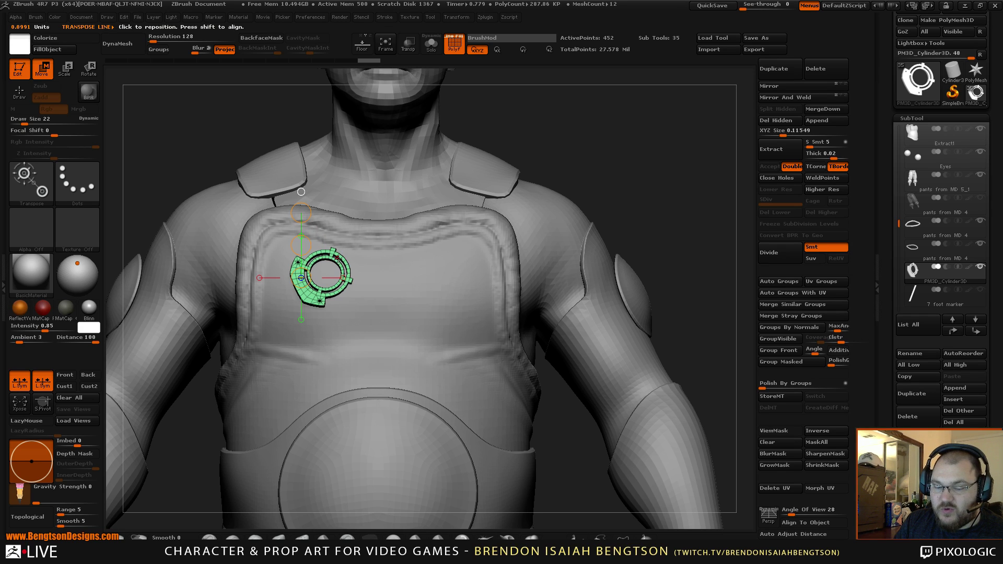
{"action": "left_click_drag", "start_coordinate": [305, 253], "coordinate": [303, 336], "text": "ctrl"}
Turn off the polyframe and move the copied ornament out to the armor surface and slightly lower beneath the chest.
{"action": "key", "text": "shift+f"}
{"action": "left_click_drag", "start_coordinate": [397, 157], "coordinate": [577, 182]}
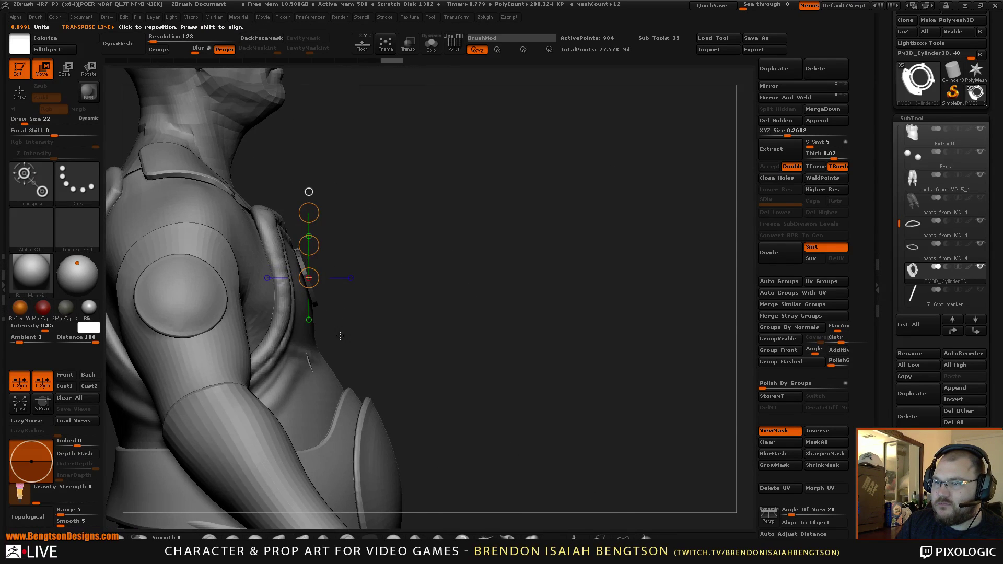
{"action": "mouse_move", "coordinate": [308, 351]}
{"action": "left_mouse_down"}
{"action": "mouse_move", "coordinate": [392, 318]}
{"action": "mouse_move", "coordinate": [366, 332]}
{"action": "mouse_move", "coordinate": [374, 340]}
{"action": "left_mouse_up"}
{"action": "left_click_drag", "start_coordinate": [519, 367], "coordinate": [399, 344]}
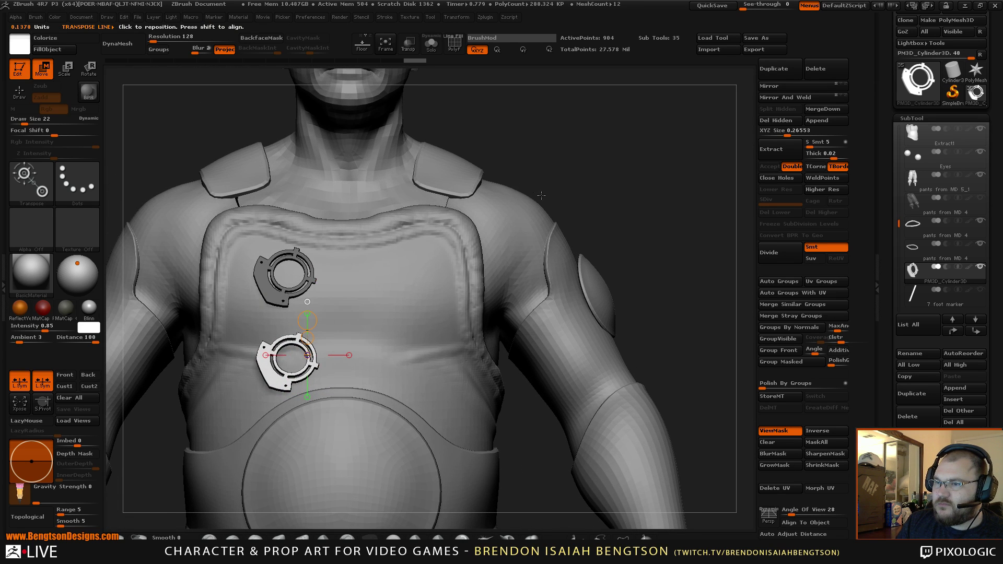
{"action": "left_click_drag", "start_coordinate": [541, 195], "coordinate": [576, 245]}
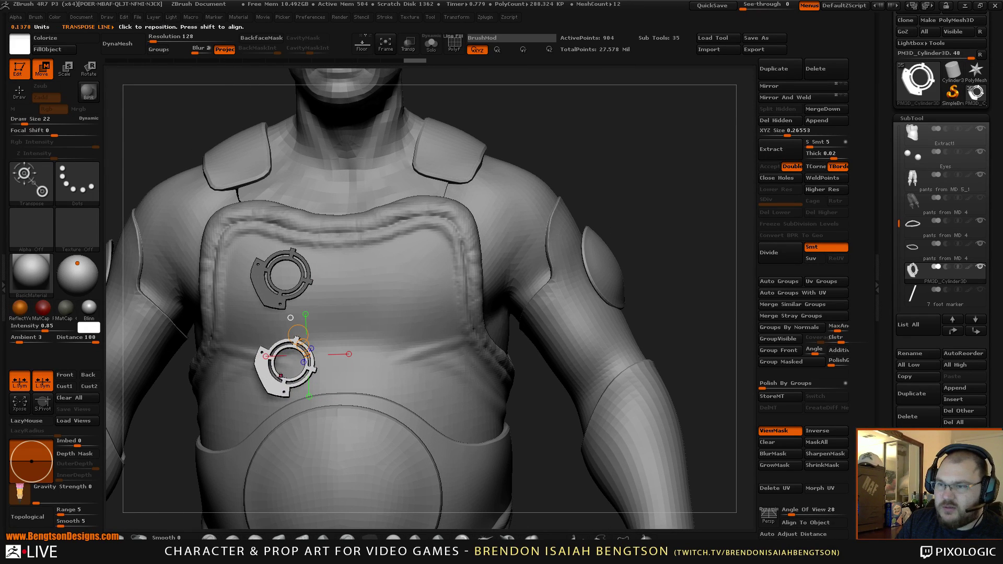
{"action": "left_click_drag", "start_coordinate": [281, 375], "coordinate": [287, 345]}
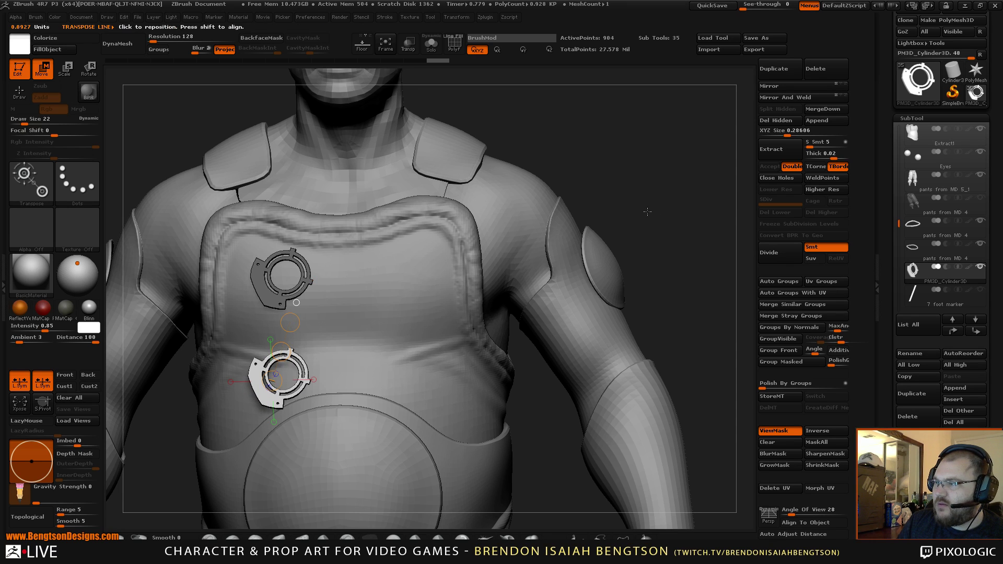
Rotate the lower ornament to follow the slope of the belly, adjust its fit from the front, and return to Draw mode.
{"action": "left_click_drag", "start_coordinate": [687, 203], "coordinate": [454, 267]}
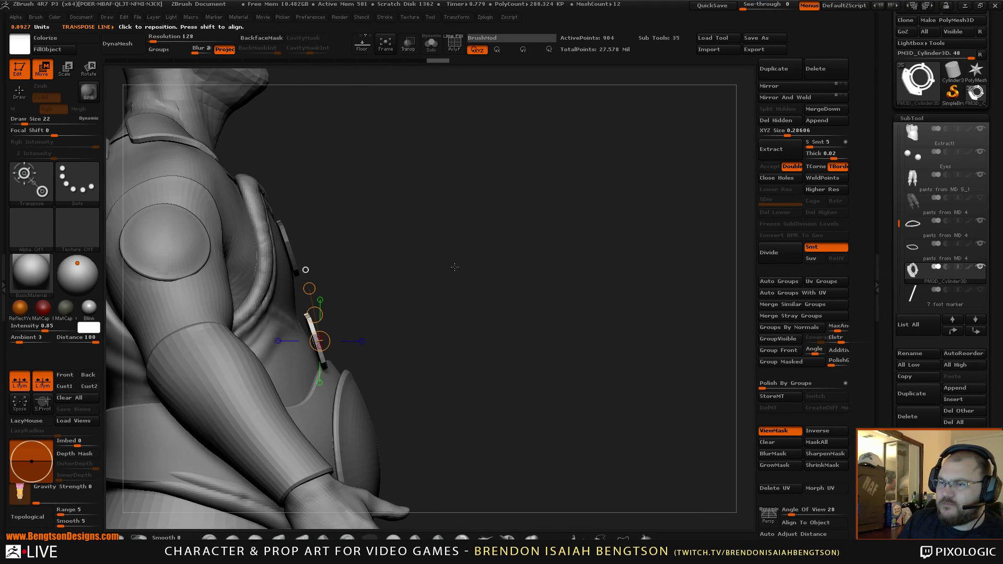
{"action": "key", "text": "r"}
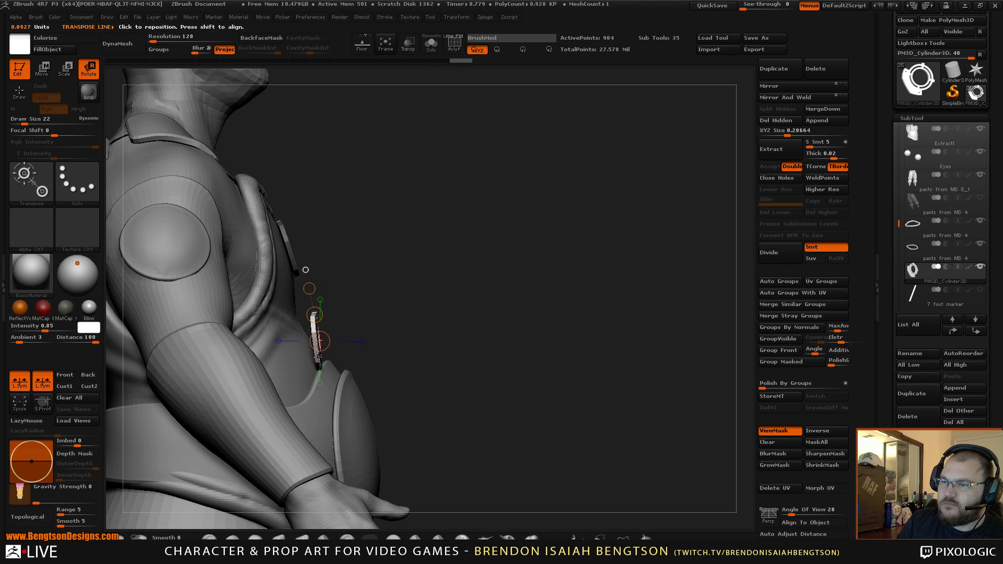
{"action": "left_click_drag", "start_coordinate": [317, 284], "coordinate": [416, 336]}
{"action": "right_click_drag", "start_coordinate": [417, 337], "coordinate": [356, 323]}
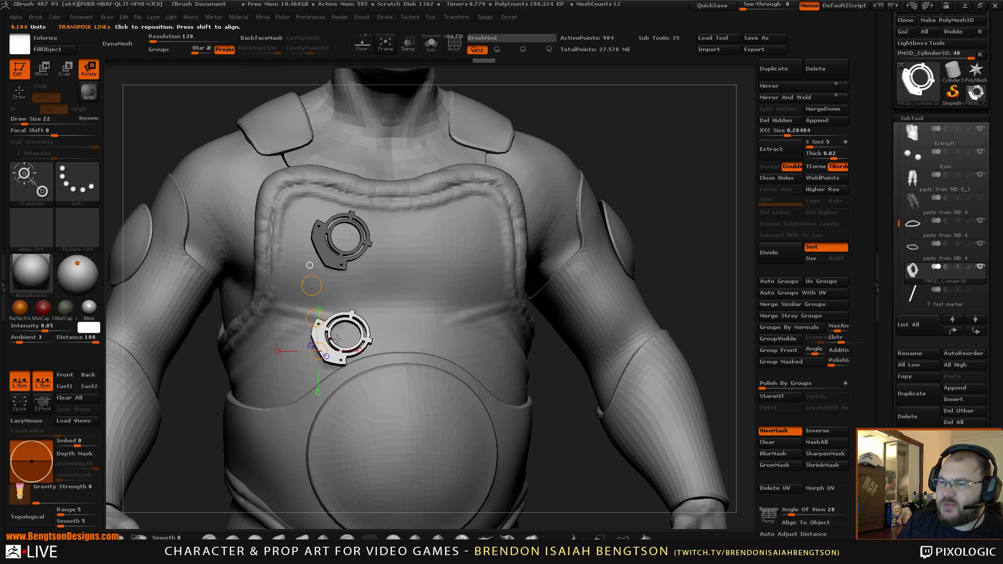
{"action": "key", "text": "q"}
{"action": "key", "text": "ctrl"}
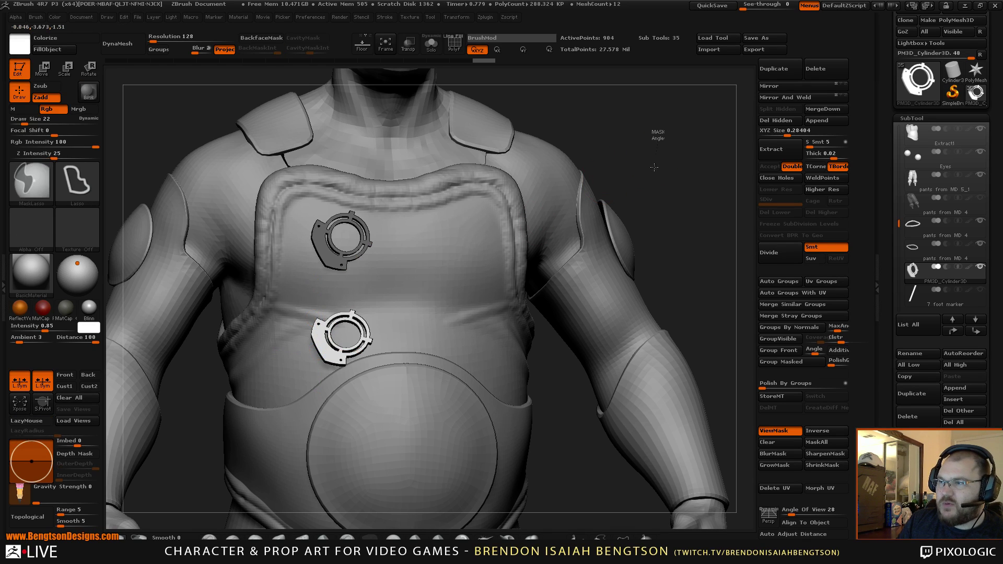
Clear the mask from both ring ornaments and scale the pair down to an XYZ Size of about 0.26.
{"action": "left_click", "coordinate": [654, 168], "text": "ctrl"}
{"action": "left_click_drag", "start_coordinate": [783, 131], "coordinate": [786, 134]}
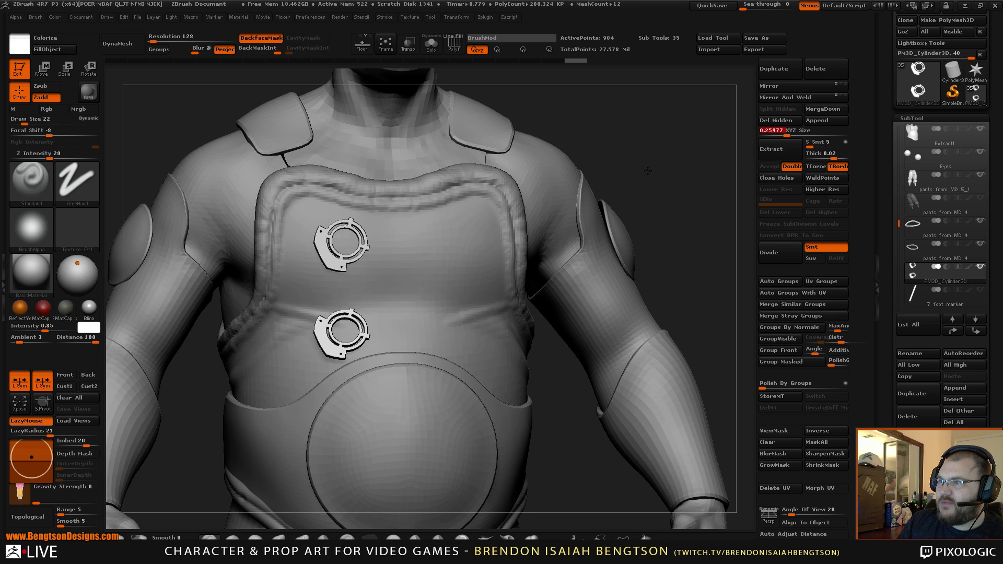
Mask the upper ring ornament so only the lower one stays editable, and display the polyframe.
{"action": "left_click_drag", "start_coordinate": [626, 203], "coordinate": [417, 291]}
{"action": "key", "text": "w"}
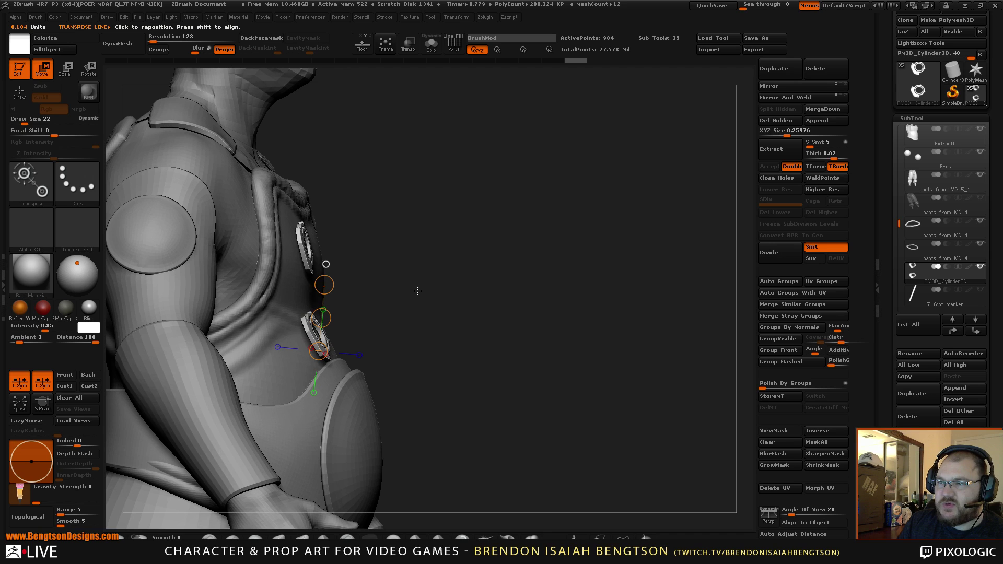
{"action": "left_click", "coordinate": [312, 330], "text": "ctrl"}
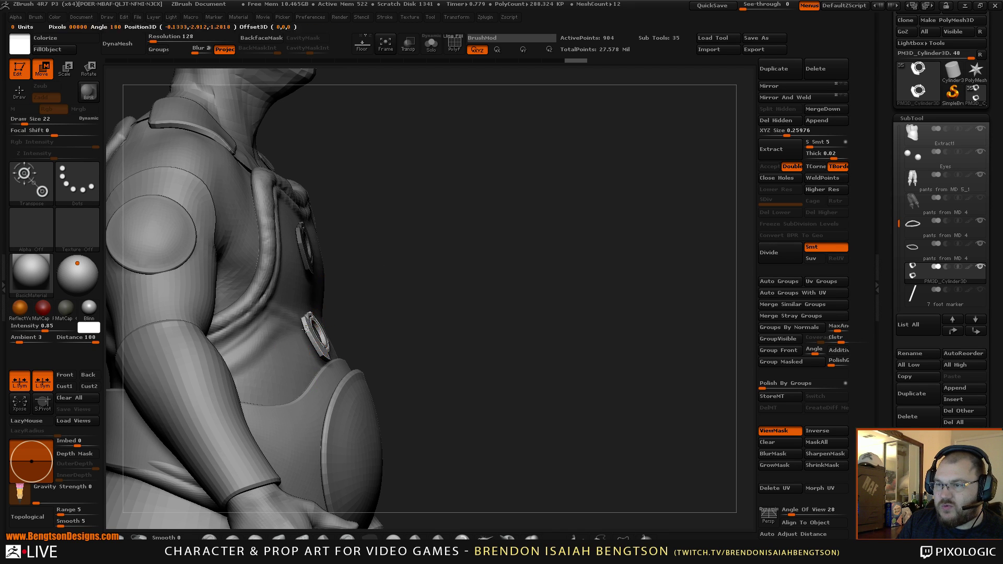
{"action": "left_click_drag", "start_coordinate": [440, 283], "coordinate": [389, 288], "text": "shift"}
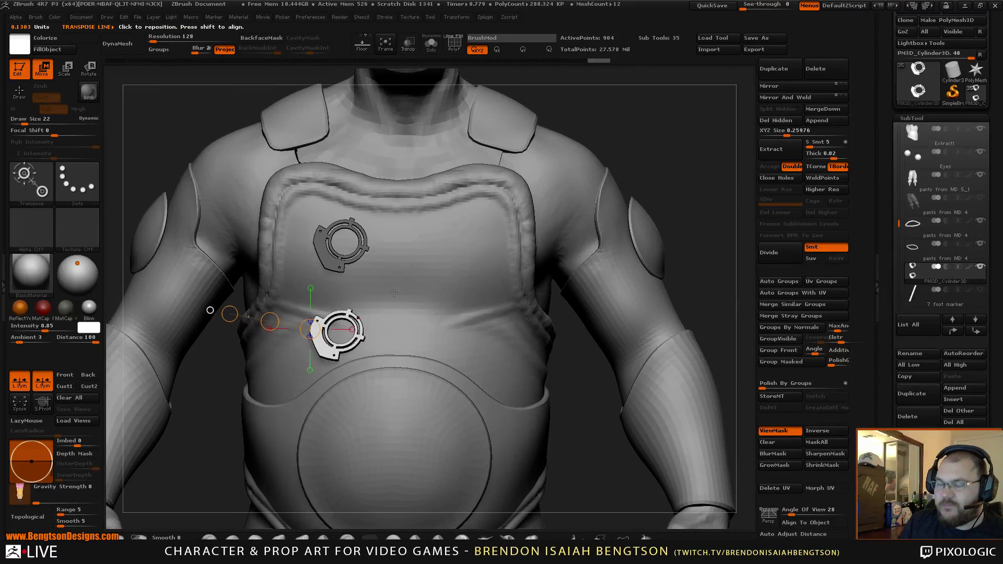
{"action": "key", "text": "shift+f"}
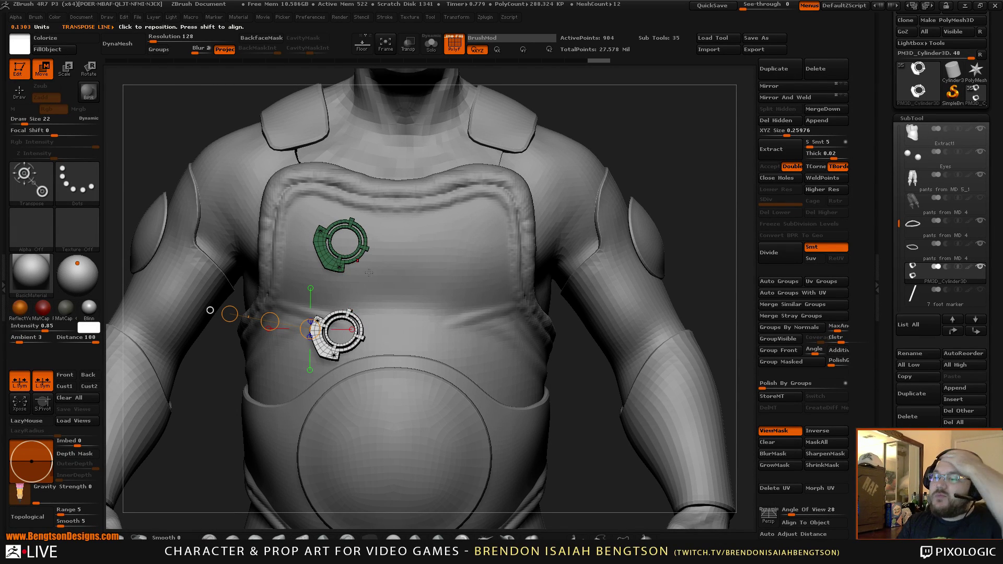
In side view, move the lower ring ornament along a Move transpose line to sit closer to the belly surface.
{"action": "left_click_drag", "start_coordinate": [660, 155], "coordinate": [510, 227]}
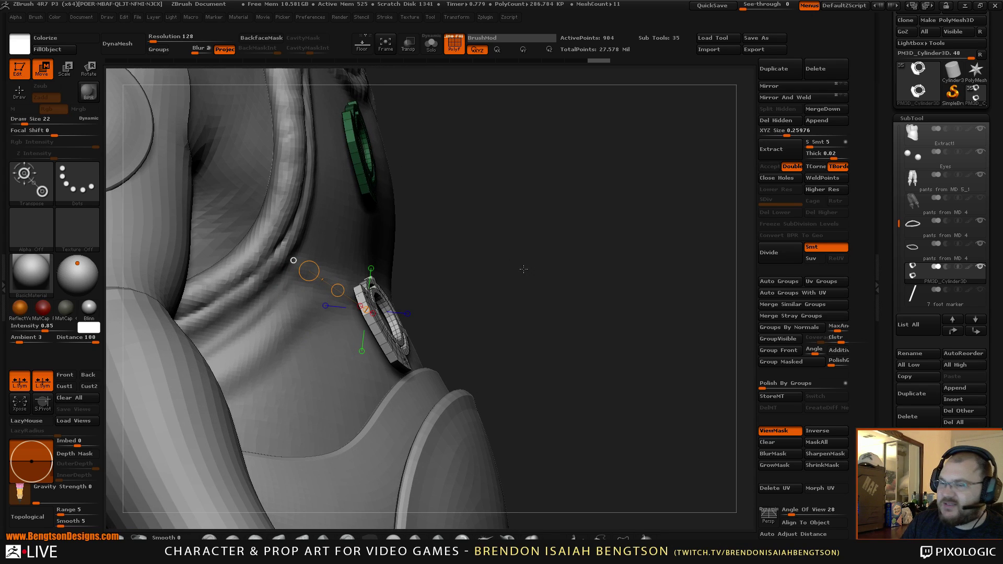
{"action": "left_click_drag", "start_coordinate": [523, 269], "coordinate": [492, 269]}
{"action": "left_click_drag", "start_coordinate": [383, 330], "coordinate": [476, 237]}
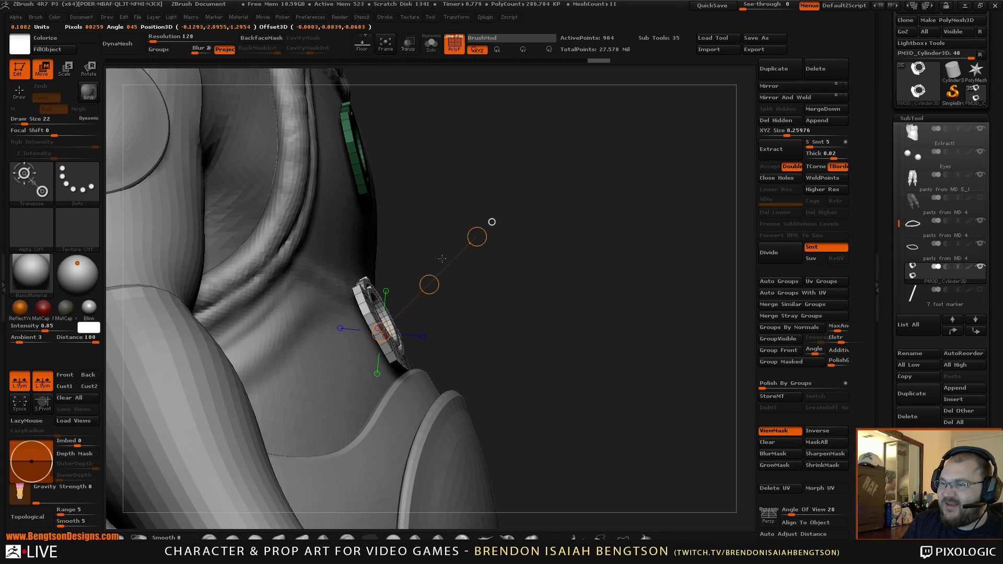
{"action": "left_click_drag", "start_coordinate": [429, 284], "coordinate": [423, 293]}
Rotate the lower ring ornament around its centre, viewed from below, to follow the curve of the belly.
{"action": "left_click_drag", "start_coordinate": [553, 351], "coordinate": [481, 231]}
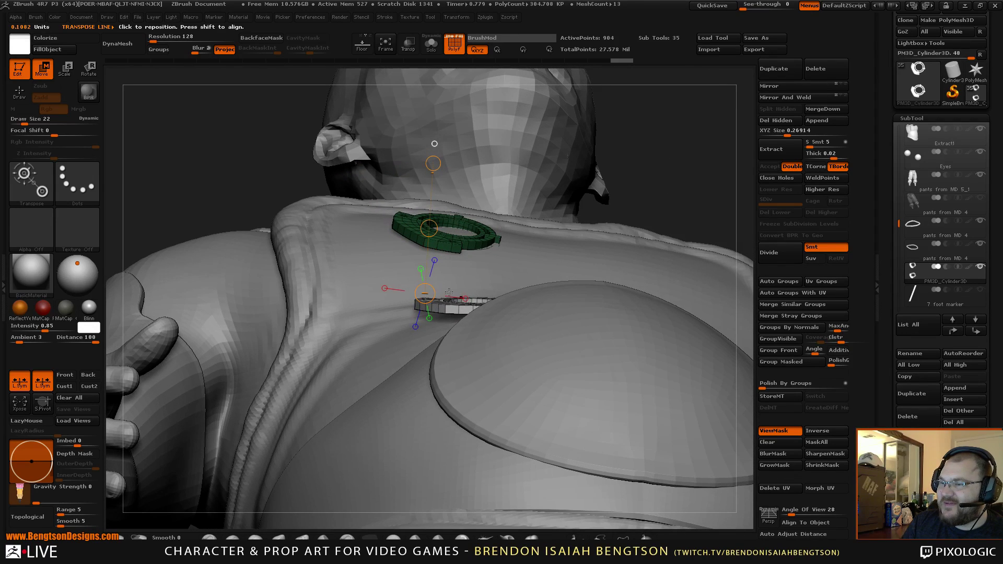
{"action": "left_click_drag", "start_coordinate": [450, 305], "coordinate": [446, 213]}
{"action": "key", "text": "r"}
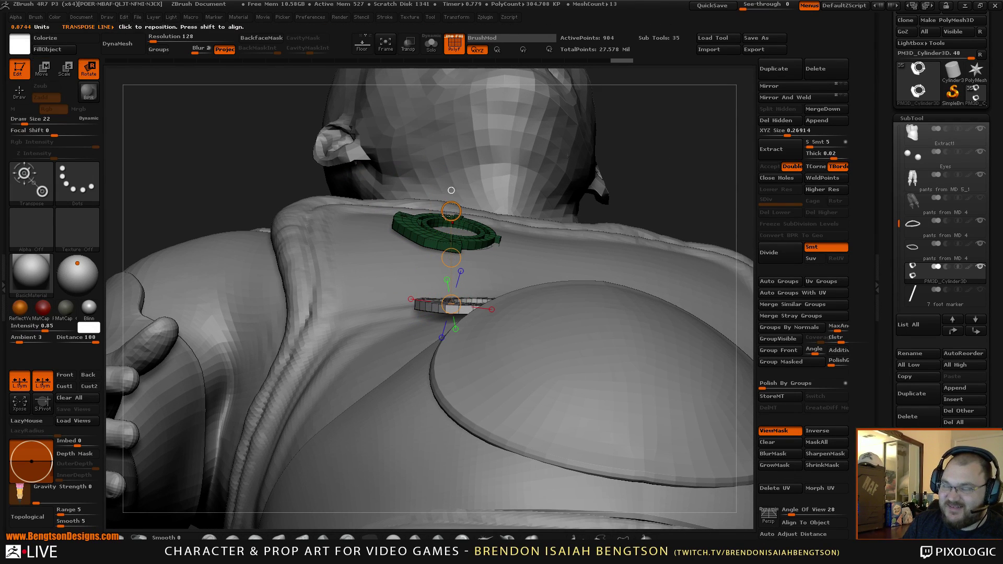
{"action": "left_click_drag", "start_coordinate": [674, 120], "coordinate": [495, 276]}
{"action": "left_click_drag", "start_coordinate": [519, 242], "coordinate": [507, 225]}
Refine the lower ornament's tilt and position from the side with Rotate and Move so it lies against the belly slope.
{"action": "key", "text": "w"}
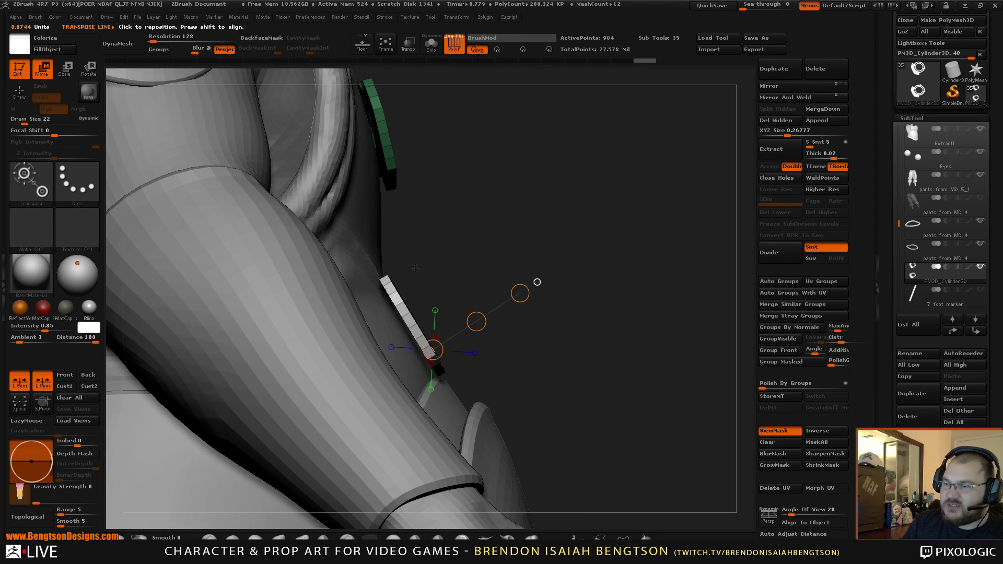
{"action": "left_click_drag", "start_coordinate": [413, 319], "coordinate": [528, 210]}
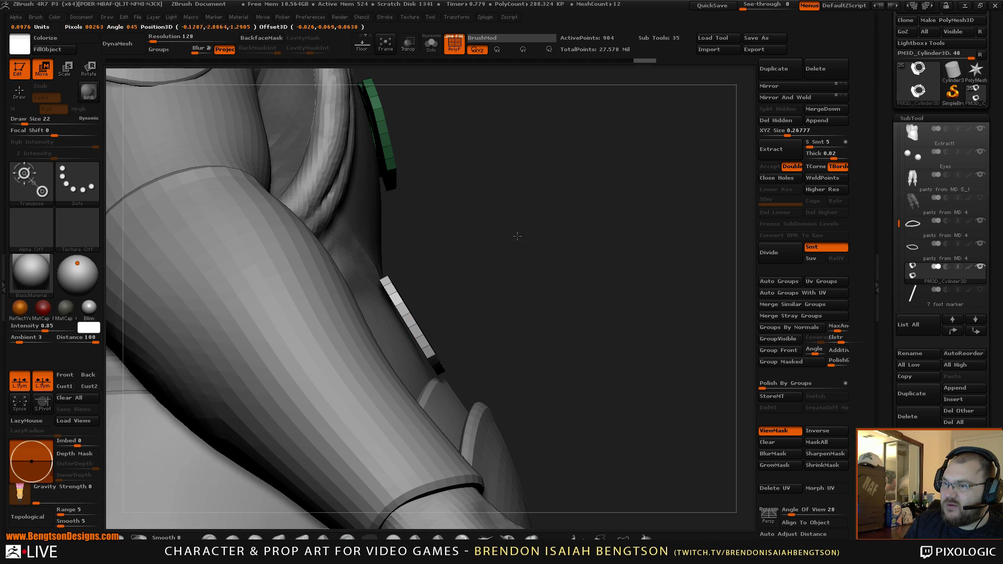
{"action": "key", "text": "r"}
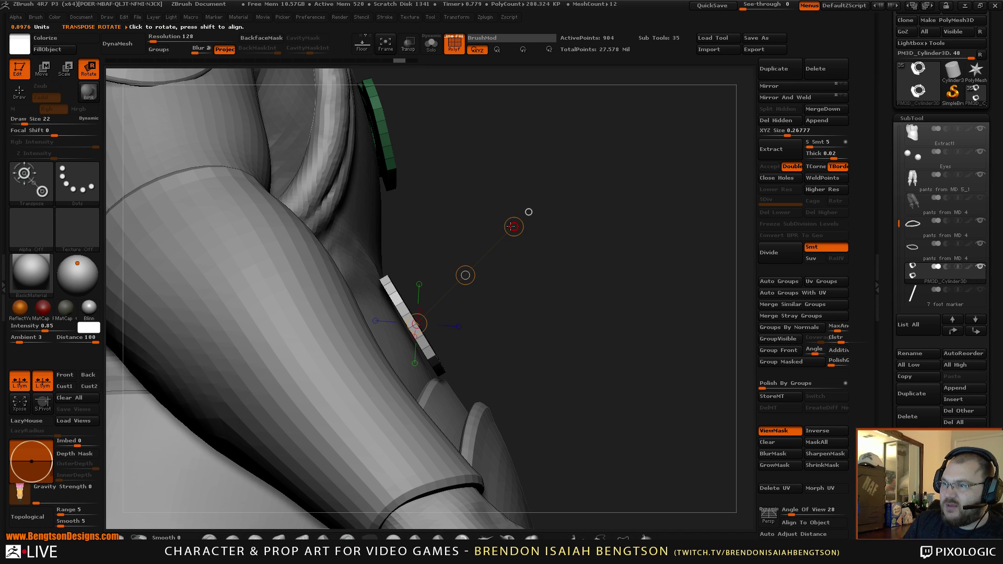
{"action": "key", "text": "w"}
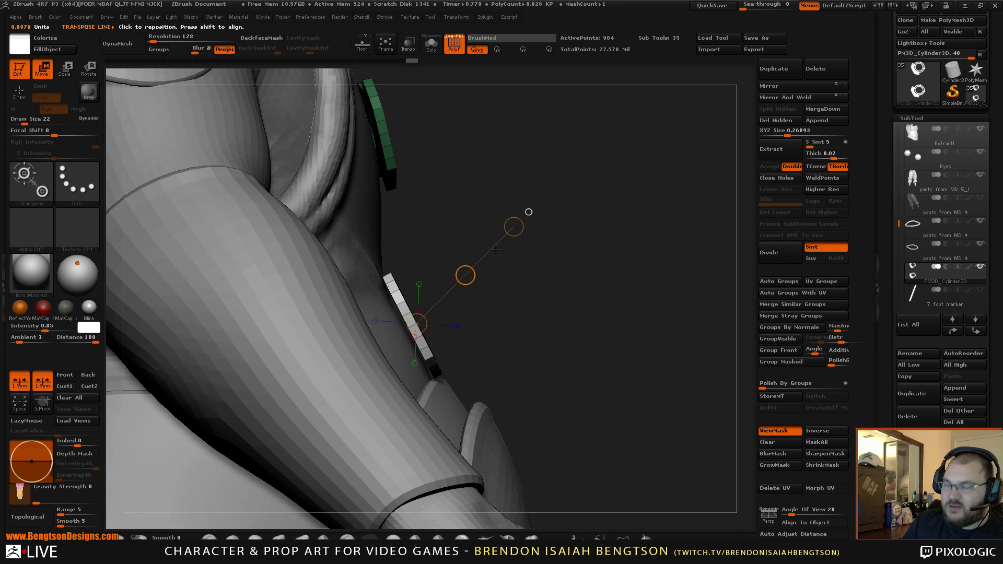
{"action": "left_click_drag", "start_coordinate": [465, 273], "coordinate": [559, 328]}
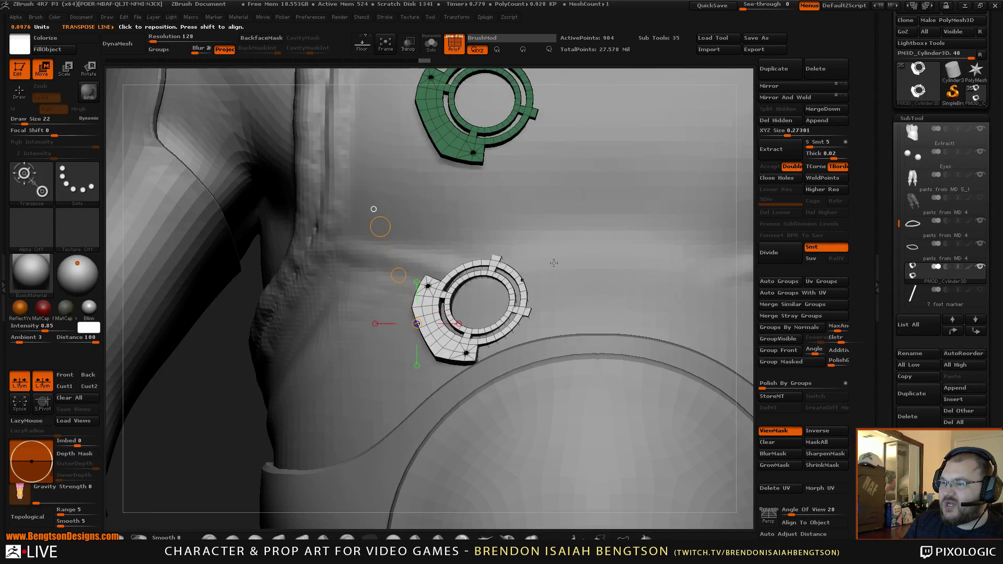
Return to Draw mode and turn off the polyframe to view both ornaments on the armor front.
{"action": "left_click_drag", "start_coordinate": [553, 262], "coordinate": [599, 196], "text": "alt"}
{"action": "key", "text": "q"}
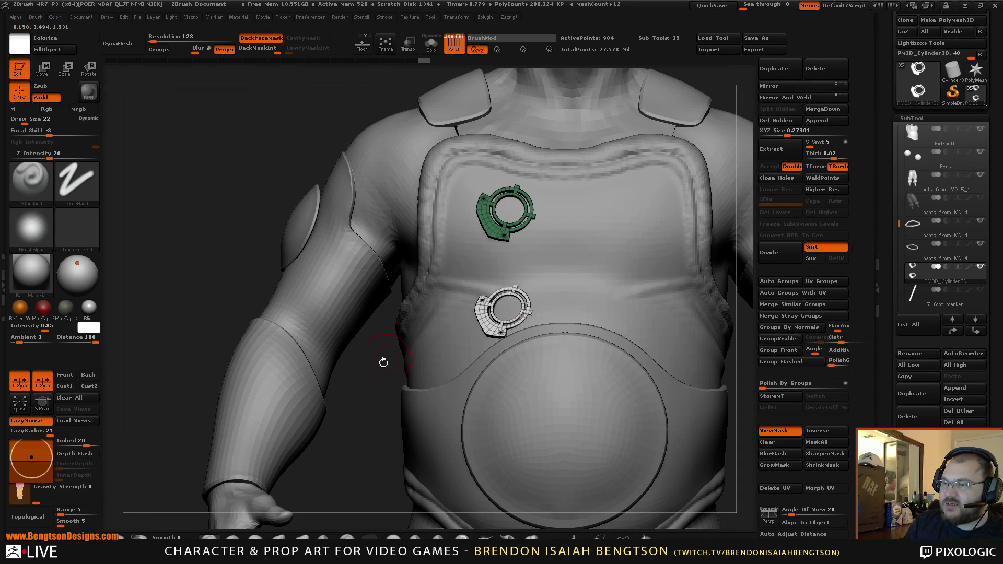
{"action": "left_click_drag", "start_coordinate": [383, 362], "coordinate": [671, 157], "text": "alt"}
{"action": "key", "text": "shift+f"}
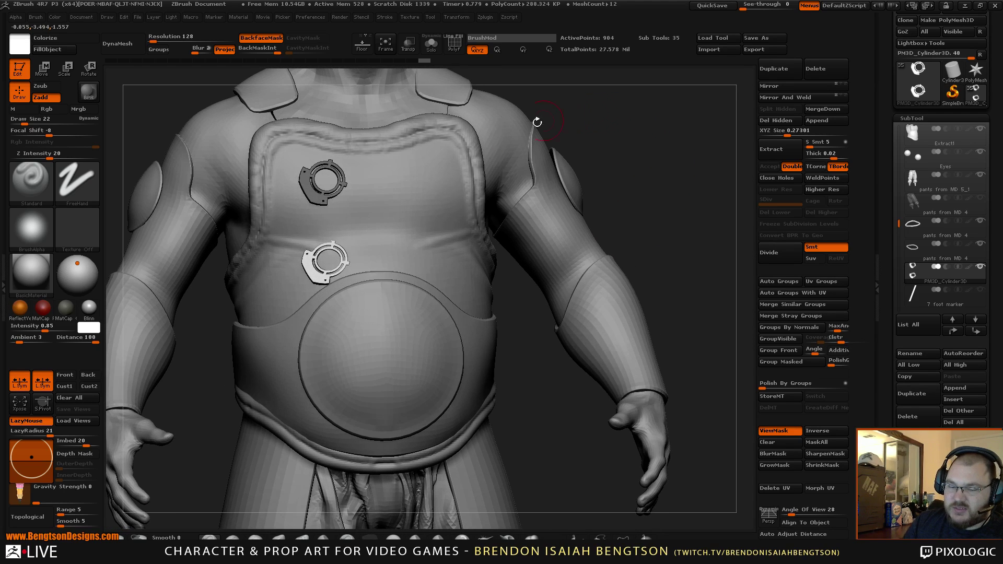
{"action": "key", "text": "w"}
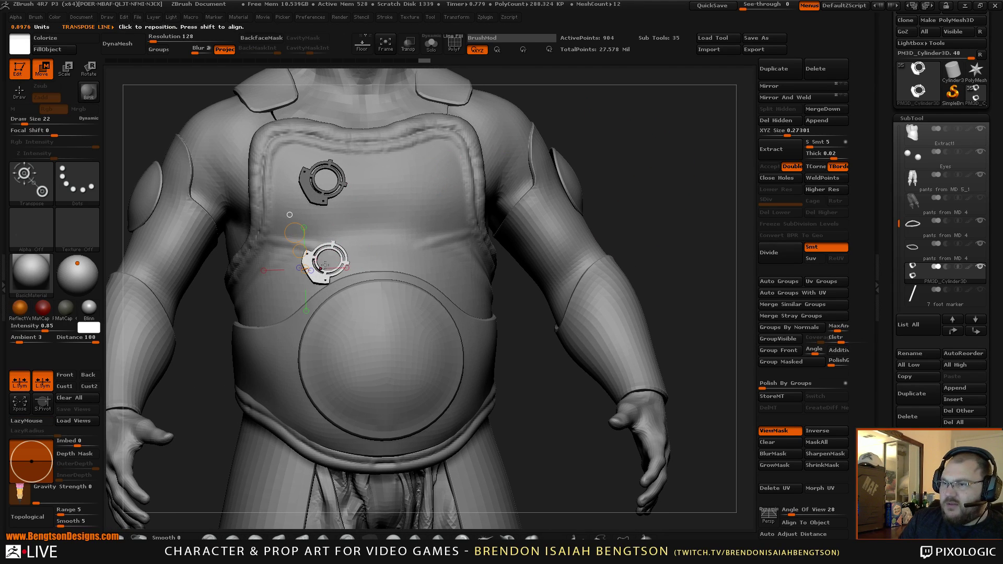
{"action": "left_click_drag", "start_coordinate": [318, 216], "coordinate": [392, 225], "text": "alt"}
{"action": "mouse_move", "coordinate": [471, 187]}
{"action": "left_mouse_down"}
{"action": "mouse_move", "coordinate": [667, 182]}
{"action": "mouse_move", "coordinate": [645, 161]}
{"action": "left_mouse_up"}
{"action": "key", "text": "q"}
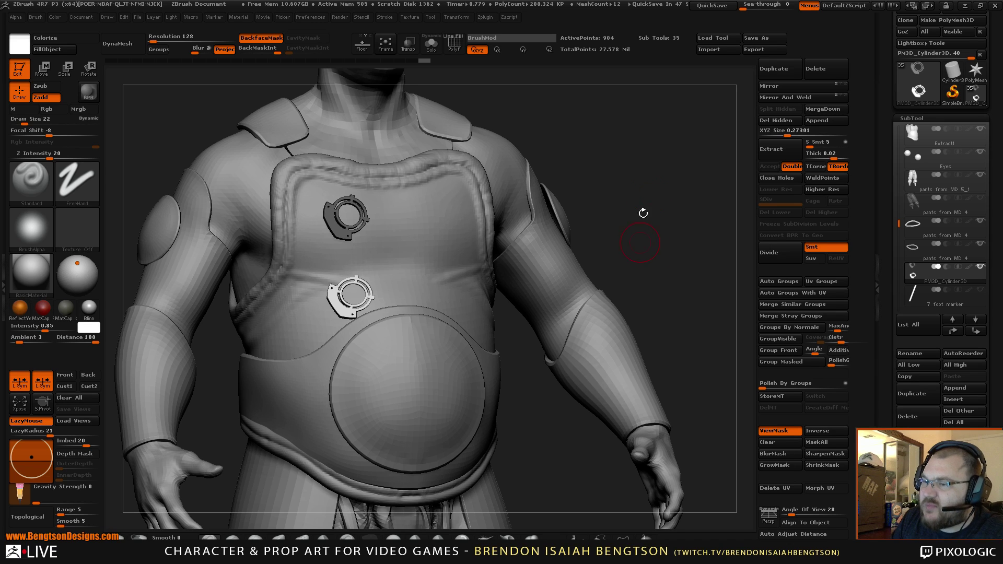
{"action": "mouse_move", "coordinate": [677, 217]}
{"action": "left_mouse_down"}
{"action": "mouse_move", "coordinate": [694, 208]}
{"action": "mouse_move", "coordinate": [705, 168]}
{"action": "mouse_move", "coordinate": [695, 183]}
{"action": "left_mouse_up"}
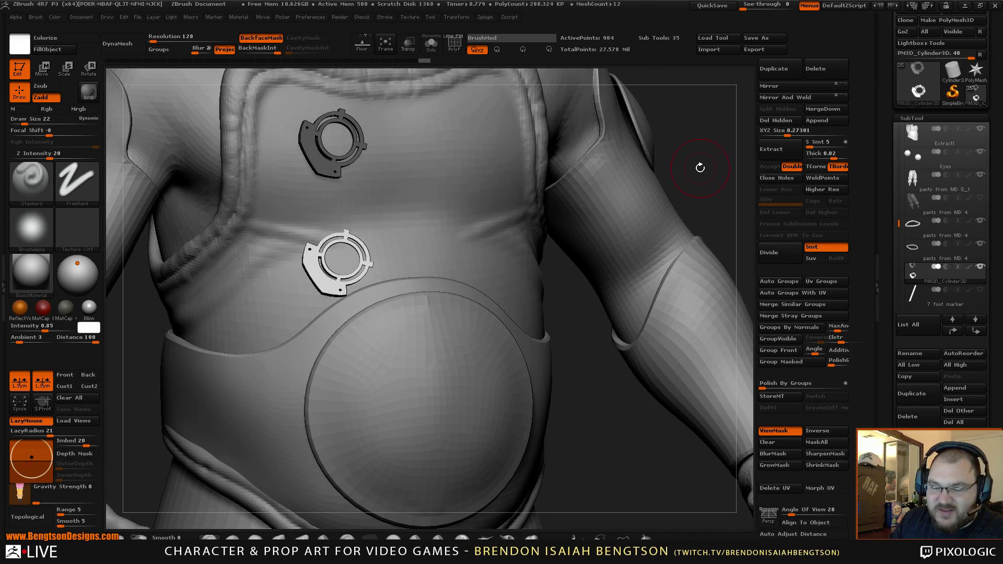
Turn on transparency and rotate the lower ring ornament from below to match the belly's sideways curve.
{"action": "key", "text": "w"}
{"action": "left_click_drag", "start_coordinate": [551, 346], "coordinate": [630, 197]}
{"action": "key", "text": "ctrl+t"}
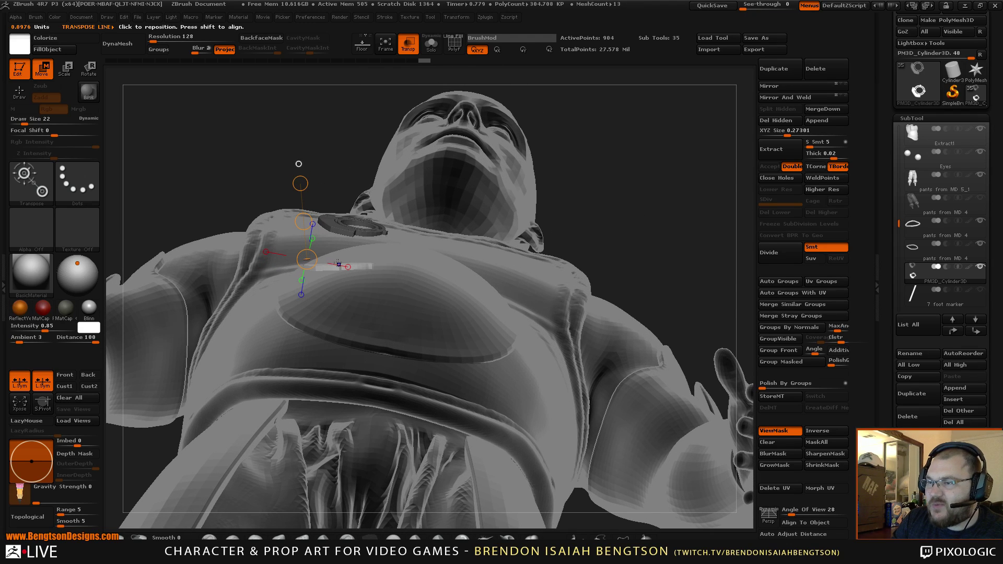
{"action": "mouse_move", "coordinate": [339, 270]}
{"action": "left_mouse_down", "text": "shift"}
{"action": "mouse_move", "coordinate": [339, 199]}
{"action": "mouse_move", "coordinate": [328, 198]}
{"action": "left_mouse_up", "text": "shift"}
{"action": "key", "text": "r"}
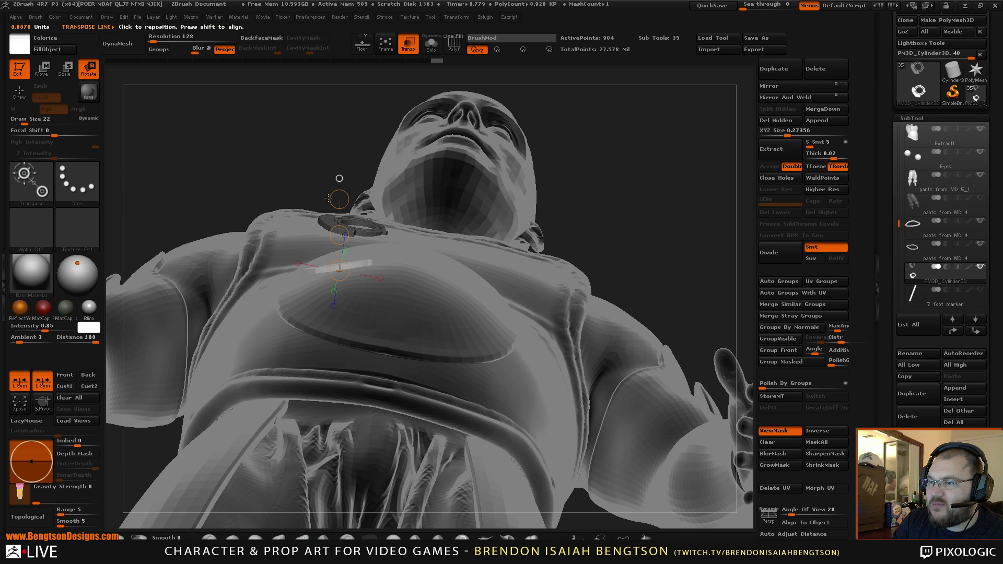
{"action": "left_click_drag", "start_coordinate": [346, 137], "coordinate": [335, 149]}
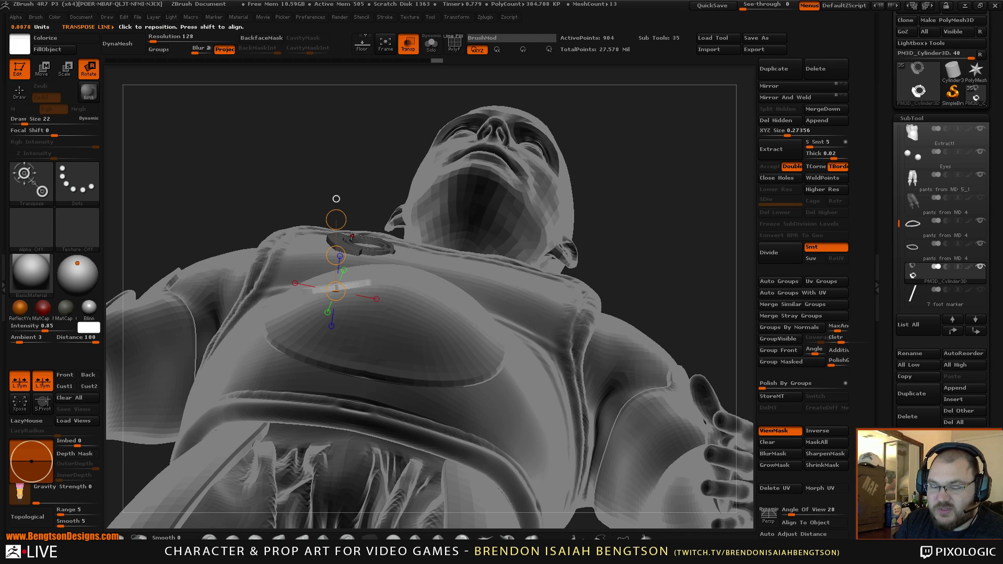
Duplicate the lower ring ornament sideways across the upper belly and prepare to rotate the copy.
{"action": "key", "text": "w"}
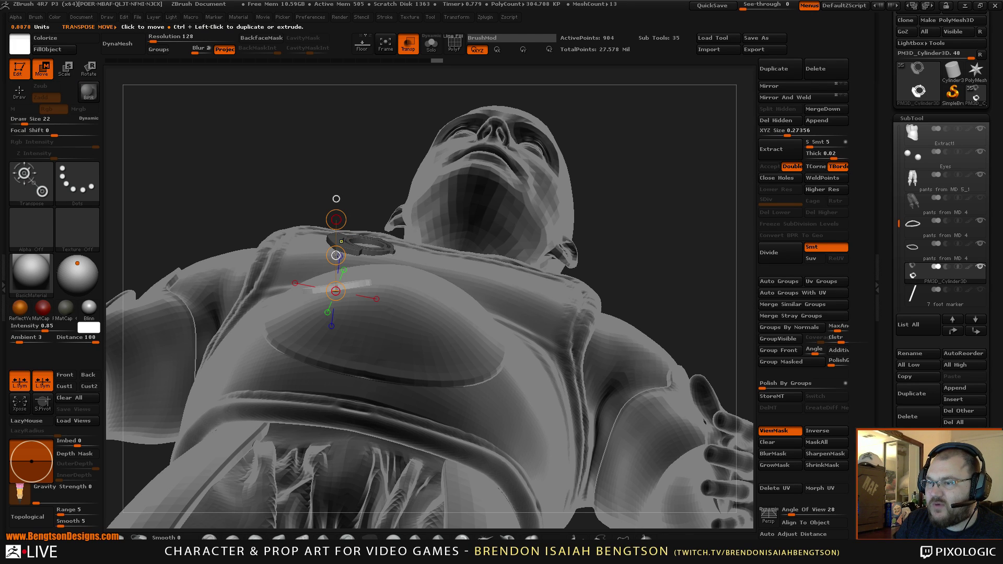
{"action": "left_click_drag", "start_coordinate": [336, 254], "coordinate": [412, 257]}
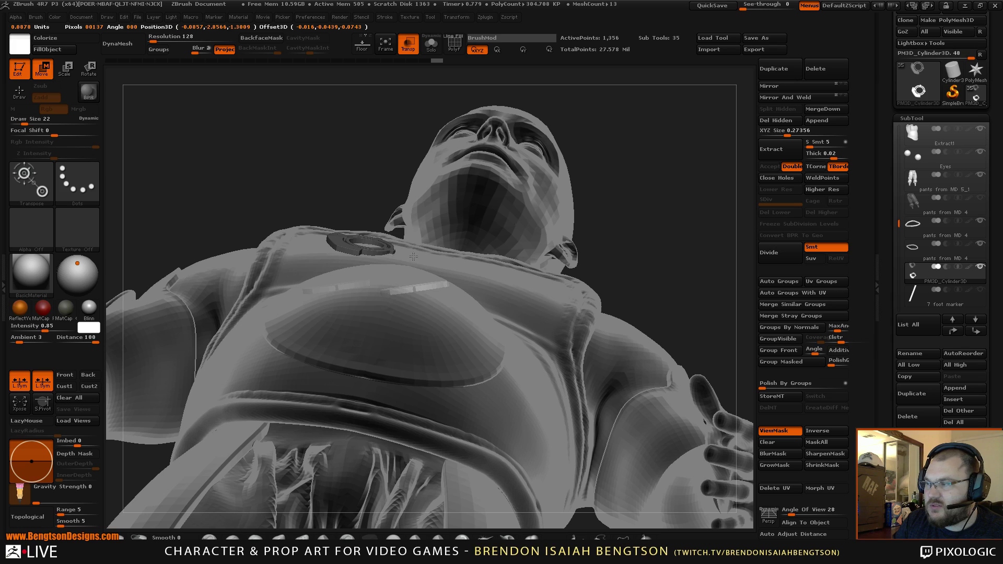
{"action": "left_click_drag", "start_coordinate": [645, 199], "coordinate": [578, 166]}
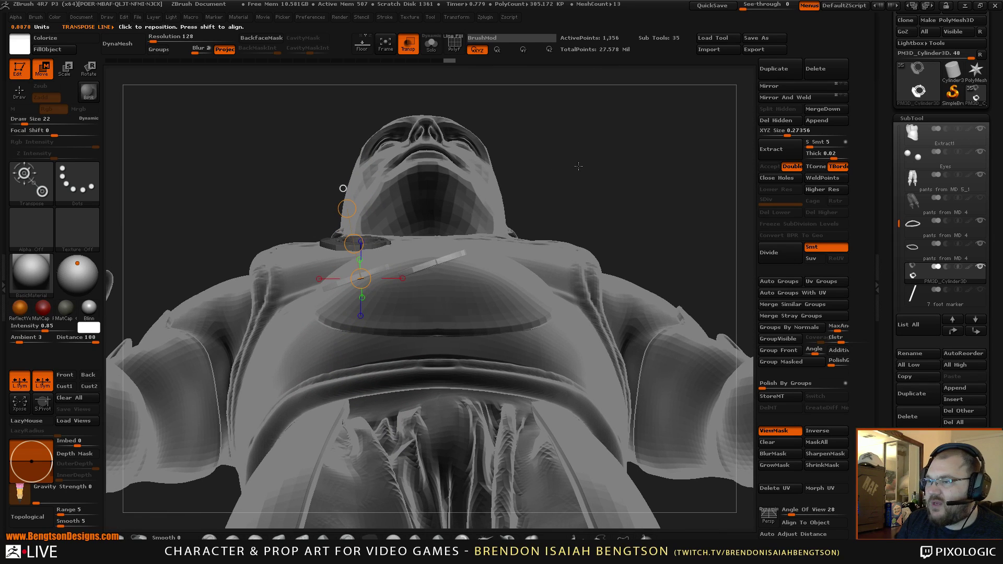
{"action": "key", "text": "r"}
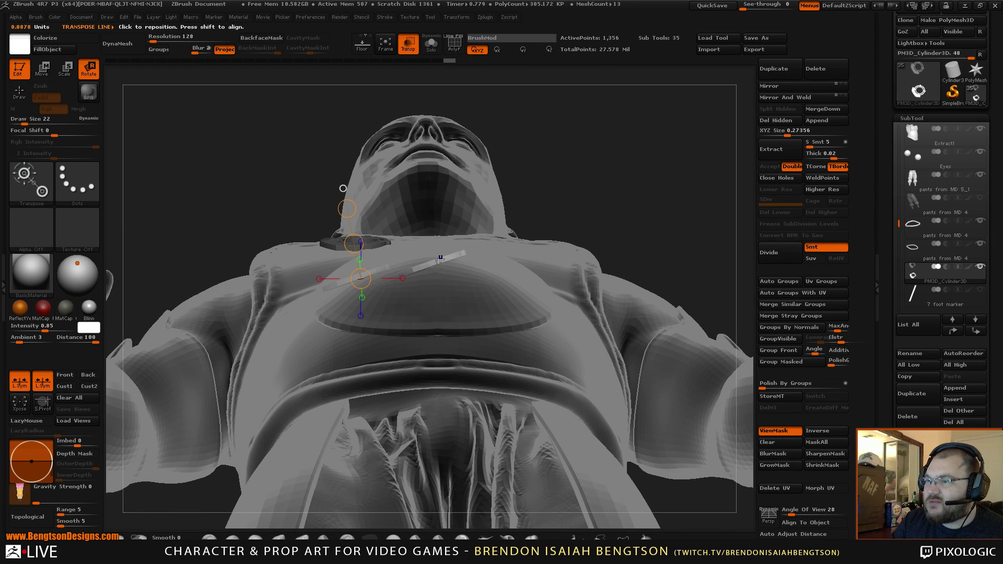
Rotate the unmasked copy of the ring ornament and move it beside the lower ornament on the torso.
{"action": "left_click_drag", "start_coordinate": [441, 259], "coordinate": [540, 212]}
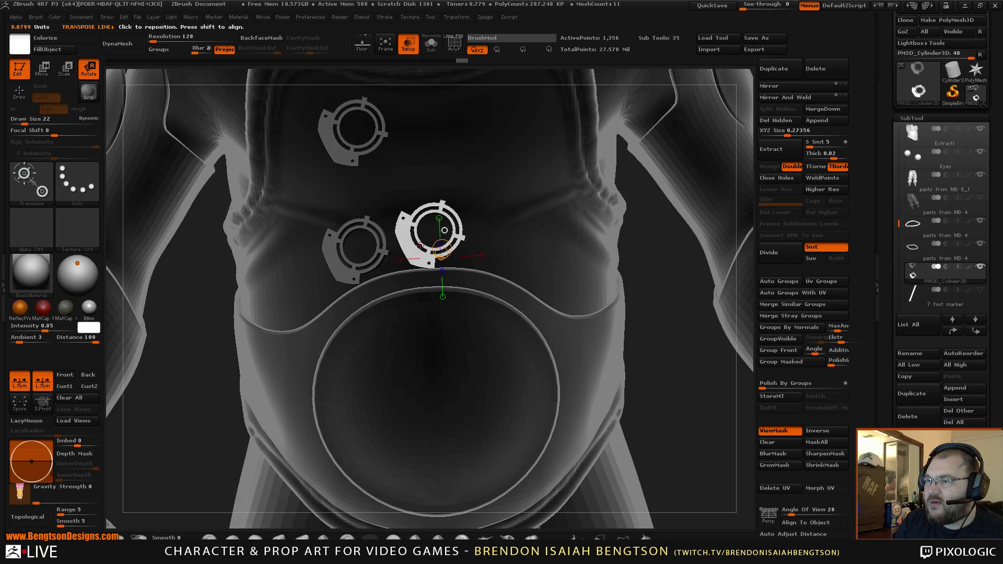
{"action": "left_click_drag", "start_coordinate": [407, 250], "coordinate": [491, 167]}
{"action": "left_click_drag", "start_coordinate": [447, 218], "coordinate": [404, 273]}
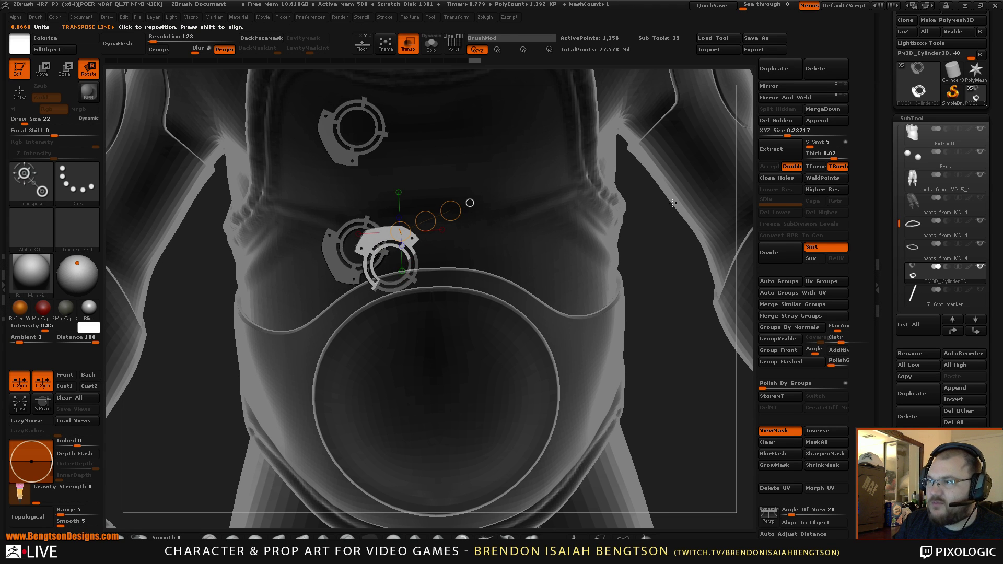
From below the figure, turn the ring ornament copy to align with the curve of the torso.
{"action": "left_click_drag", "start_coordinate": [672, 202], "coordinate": [612, 153]}
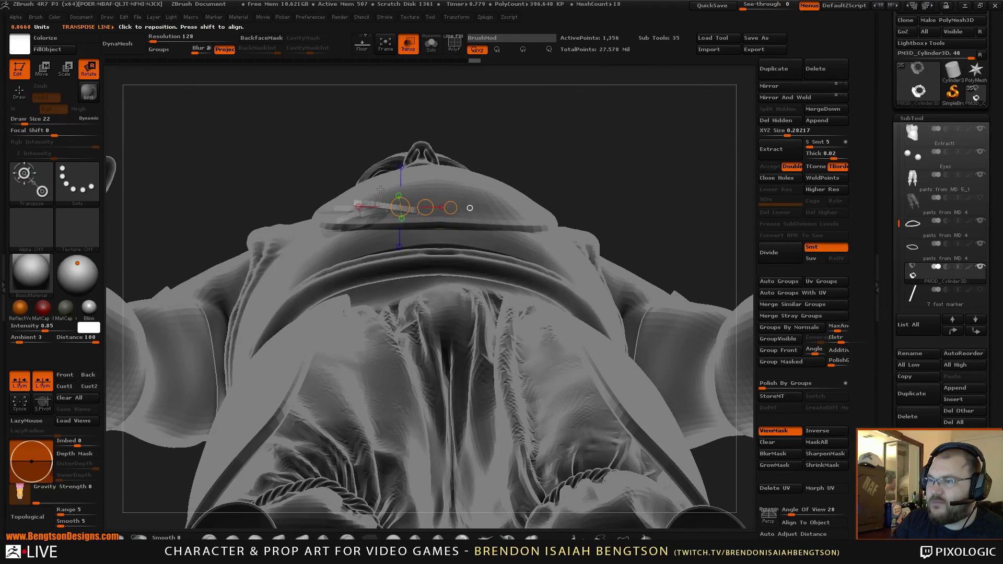
{"action": "mouse_move", "coordinate": [430, 182]}
{"action": "left_mouse_down"}
{"action": "mouse_move", "coordinate": [385, 199]}
{"action": "mouse_move", "coordinate": [384, 146]}
{"action": "left_mouse_up"}
{"action": "key", "text": "q"}
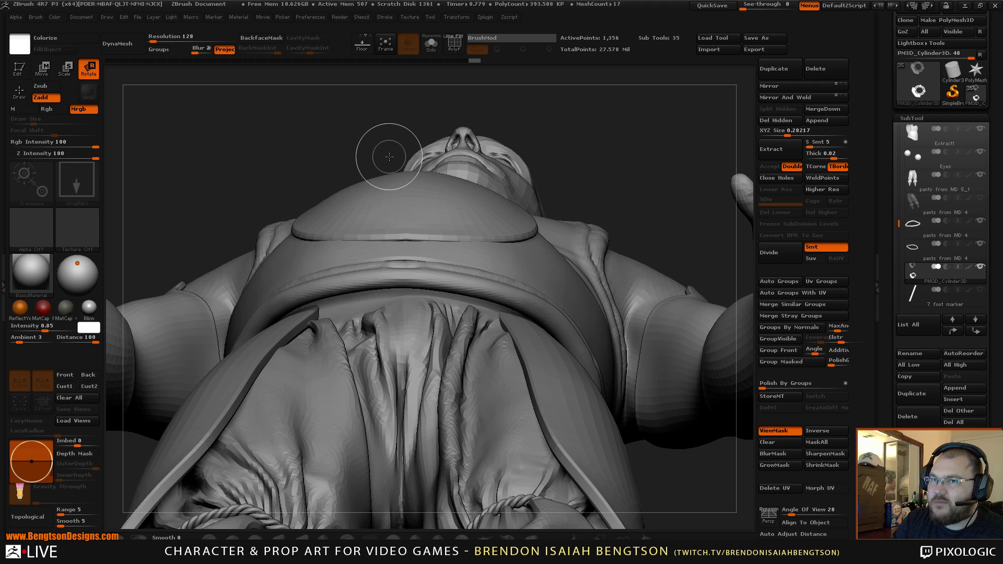
{"action": "key", "text": "r"}
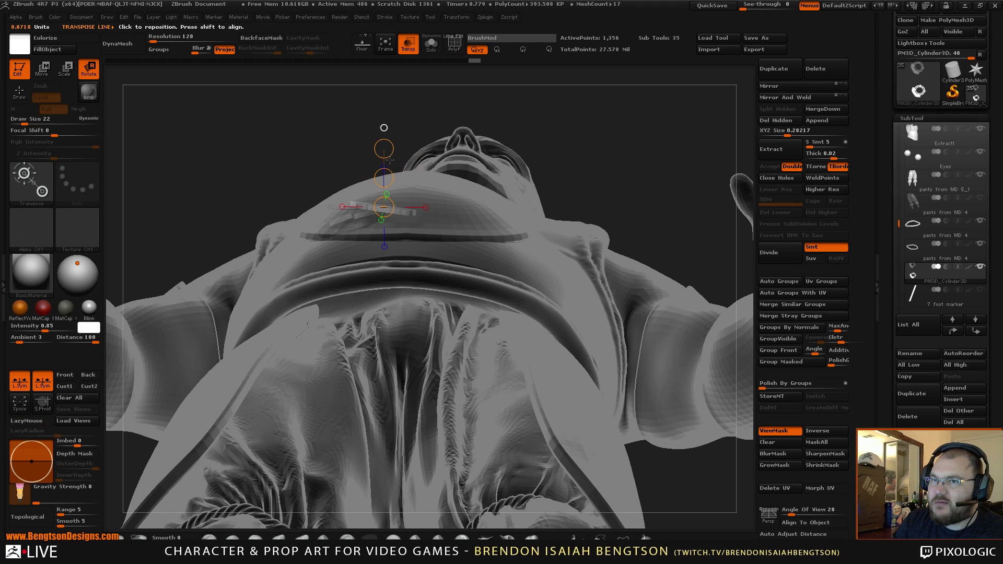
{"action": "left_click", "coordinate": [382, 147]}
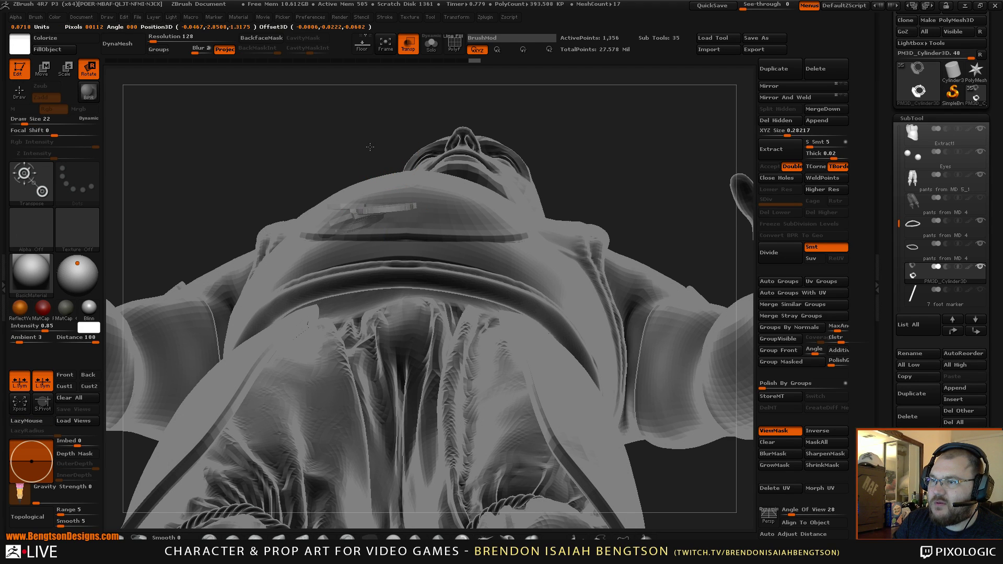
{"action": "left_click", "coordinate": [376, 150]}
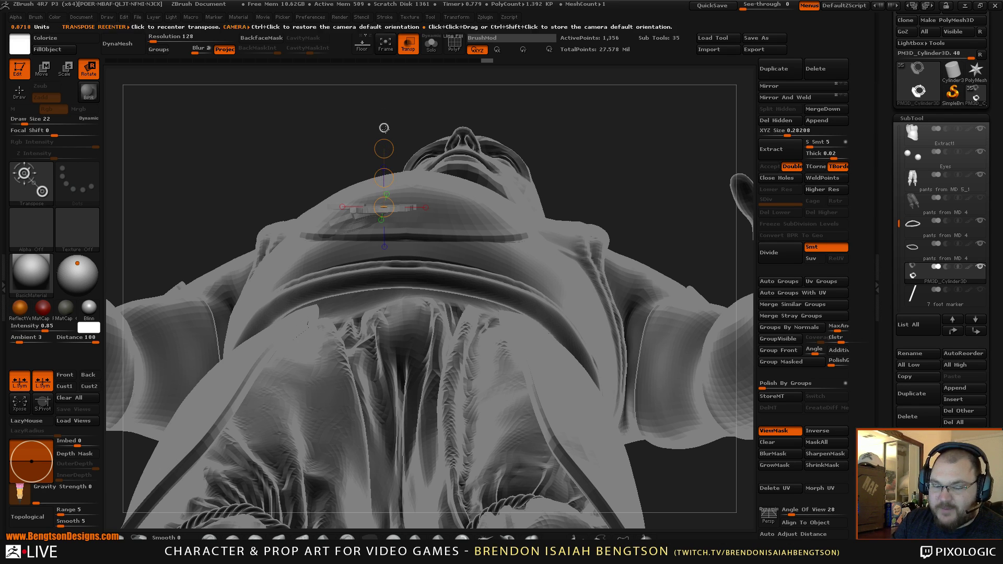
Shift the ring ornament copy farther from the lower ornament and rotate it to change its facing above the belly plate.
{"action": "key", "text": "w"}
{"action": "left_click_drag", "start_coordinate": [412, 176], "coordinate": [421, 180]}
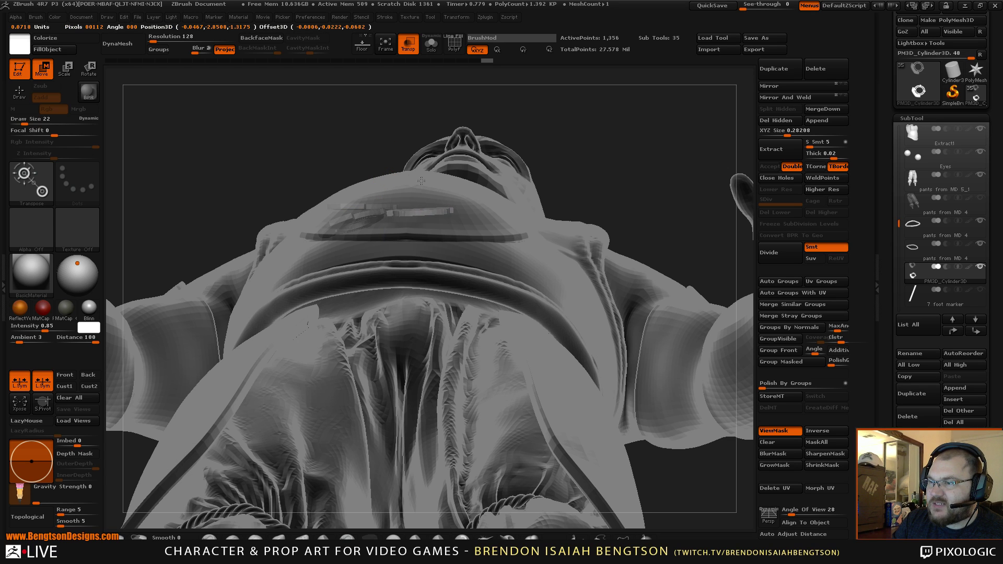
{"action": "left_click_drag", "start_coordinate": [600, 157], "coordinate": [615, 257]}
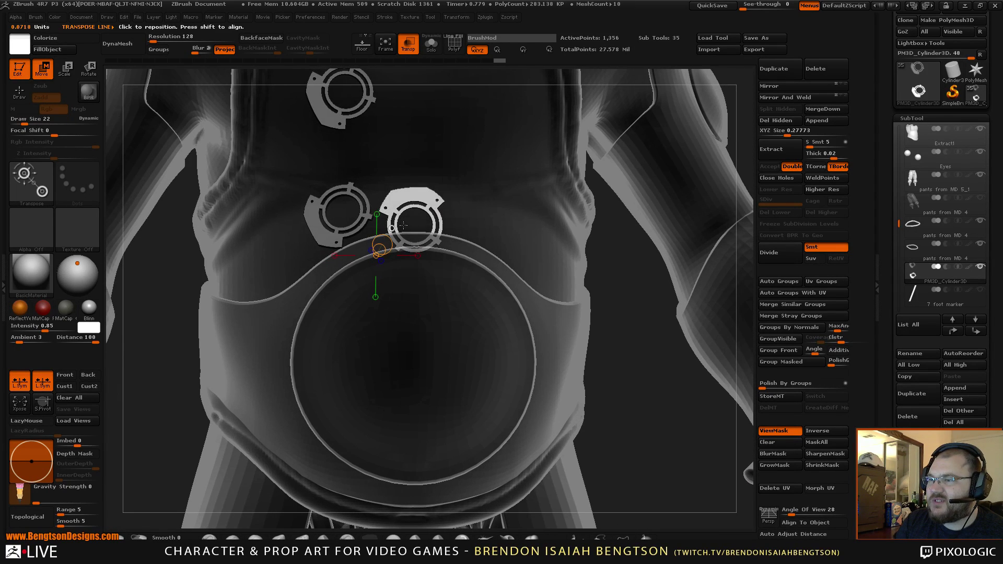
{"action": "key", "text": "r"}
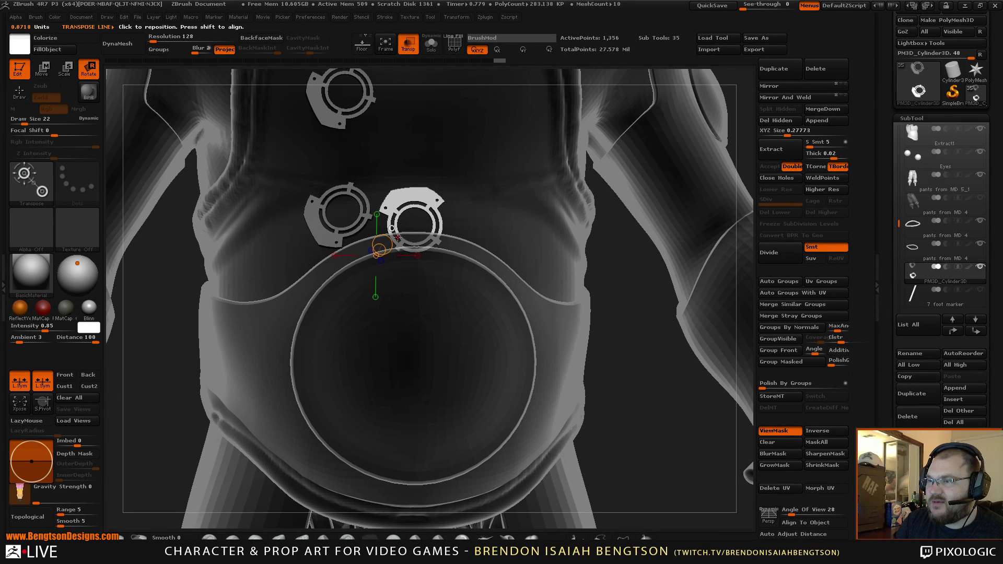
{"action": "left_click_drag", "start_coordinate": [397, 237], "coordinate": [437, 264]}
{"action": "key", "text": "w"}
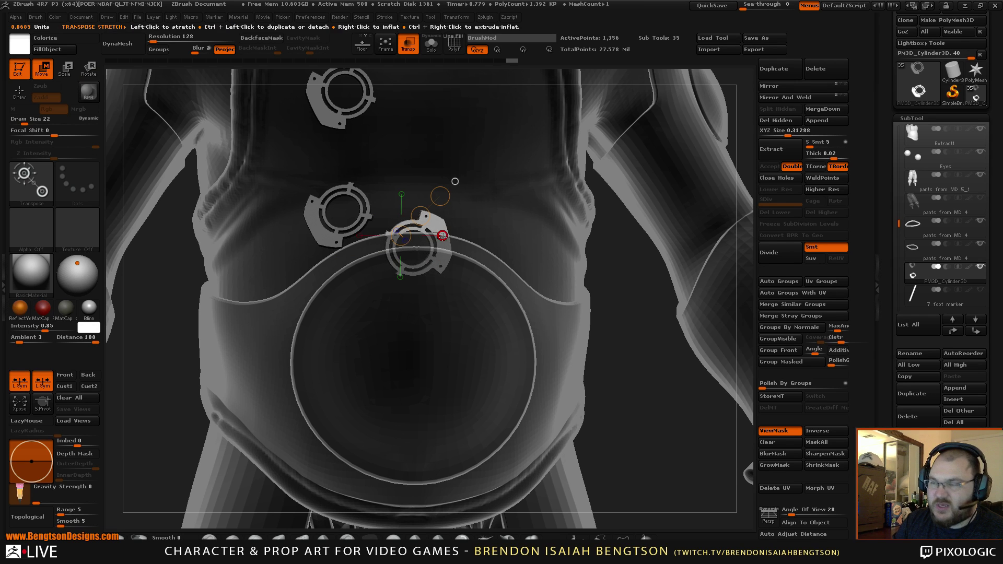
In side view, tilt the ring ornament copy to match the torso's slope and move it up against the chest armour above the belly plate.
{"action": "left_click_drag", "start_coordinate": [539, 275], "coordinate": [616, 213]}
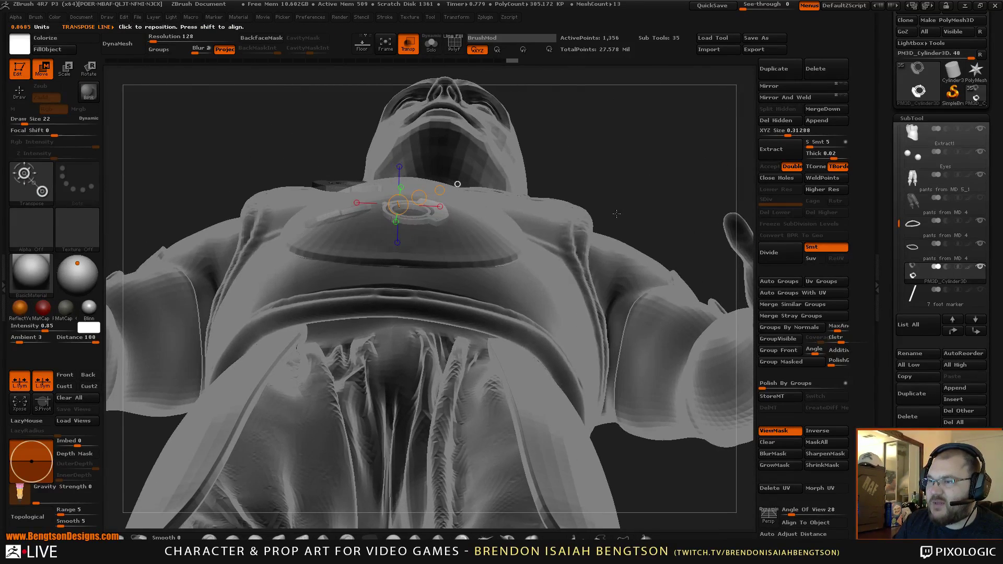
{"action": "left_click_drag", "start_coordinate": [420, 173], "coordinate": [627, 168]}
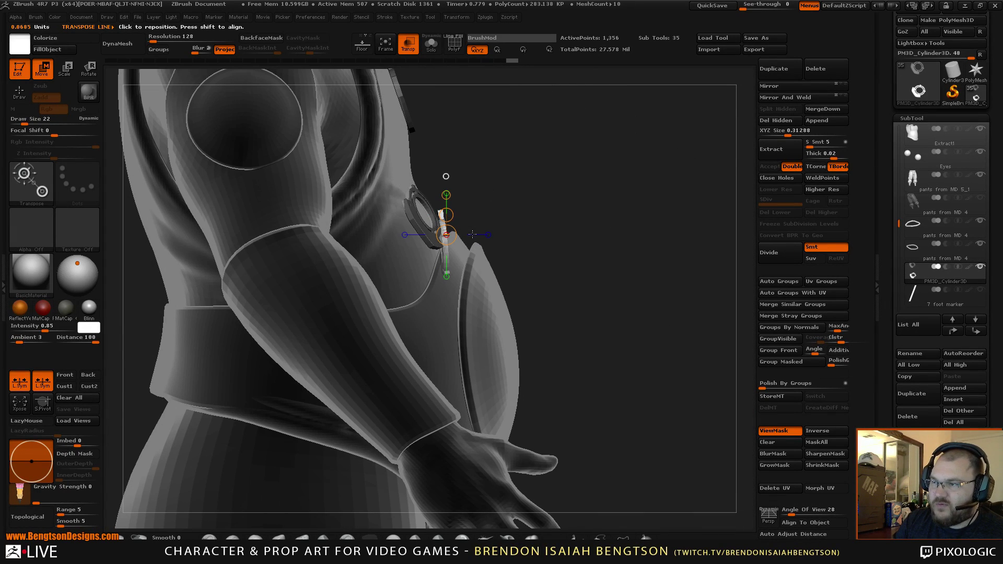
{"action": "left_click_drag", "start_coordinate": [472, 235], "coordinate": [499, 210]}
{"action": "key", "text": "r"}
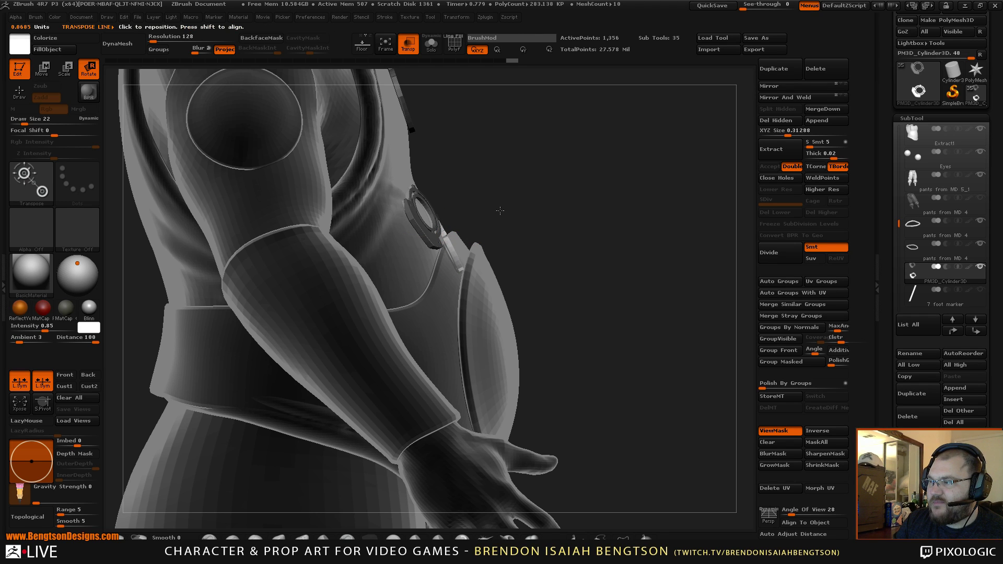
{"action": "left_click_drag", "start_coordinate": [594, 206], "coordinate": [579, 174]}
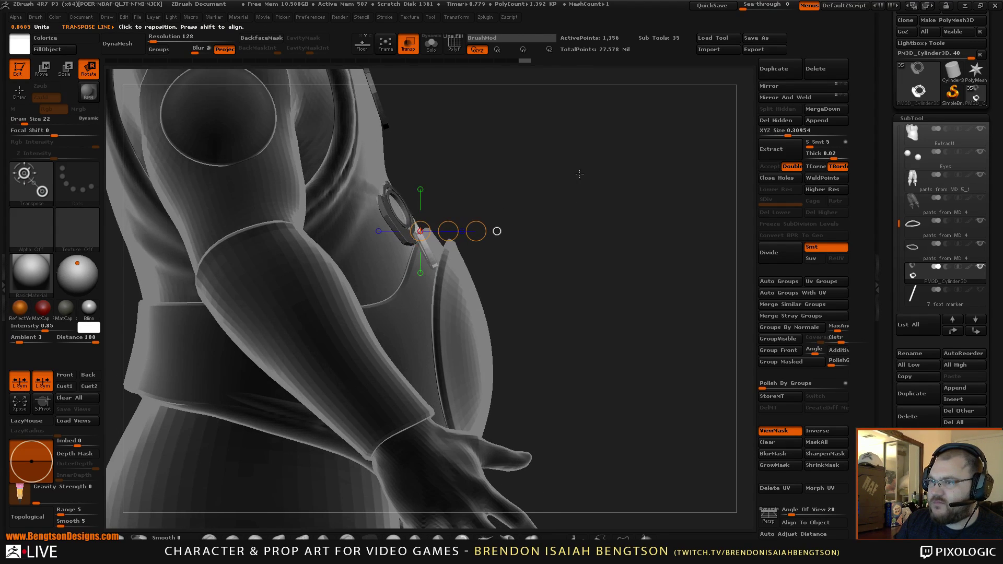
{"action": "key", "text": "w"}
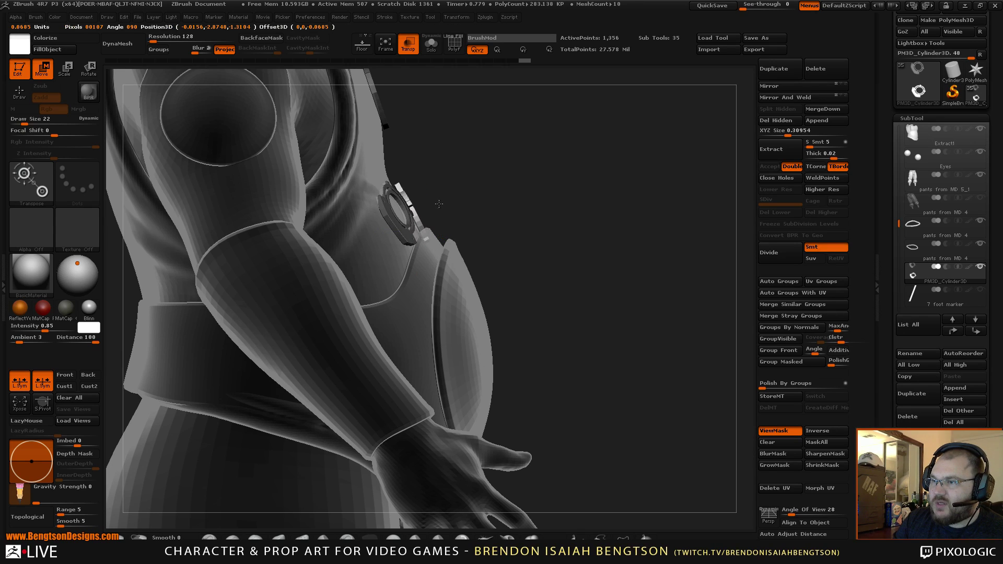
{"action": "left_click_drag", "start_coordinate": [434, 204], "coordinate": [507, 265]}
Return to Draw mode, make the chest armour (Extract1) the active subtool and isolate it in Solo.
{"action": "key", "text": "q"}
{"action": "mouse_move", "coordinate": [656, 331]}
{"action": "left_mouse_down", "text": "alt"}
{"action": "mouse_move", "coordinate": [638, 365]}
{"action": "mouse_move", "coordinate": [638, 226]}
{"action": "mouse_move", "coordinate": [649, 235]}
{"action": "mouse_move", "coordinate": [662, 216]}
{"action": "mouse_move", "coordinate": [644, 291]}
{"action": "mouse_move", "coordinate": [656, 287]}
{"action": "mouse_move", "coordinate": [642, 282]}
{"action": "mouse_move", "coordinate": [654, 282]}
{"action": "mouse_move", "coordinate": [650, 219]}
{"action": "mouse_move", "coordinate": [673, 234]}
{"action": "left_mouse_up", "text": "alt"}
{"action": "key", "text": "shift+t"}
{"action": "left_click", "coordinate": [384, 238], "text": "alt"}
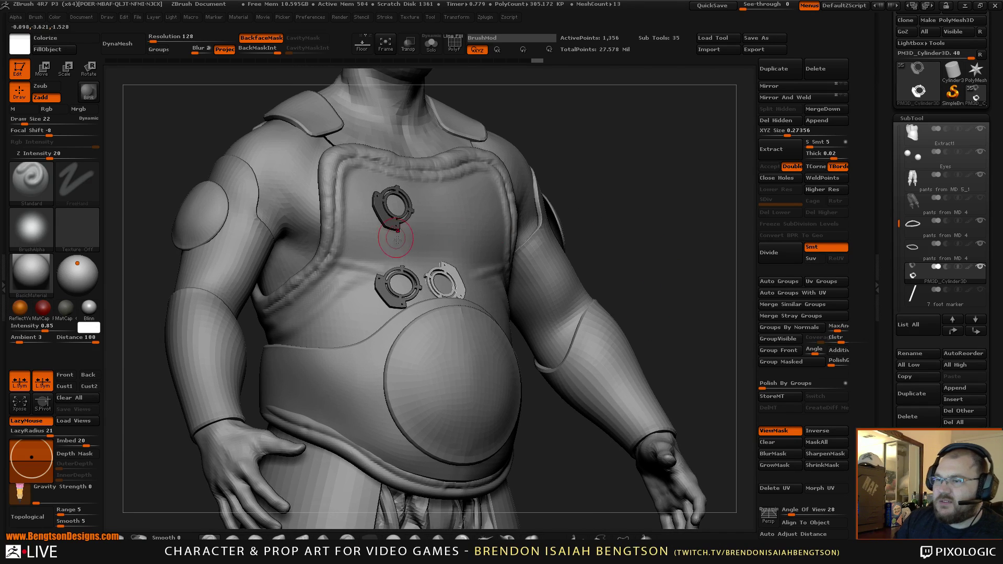
{"action": "key", "text": "ctrl"}
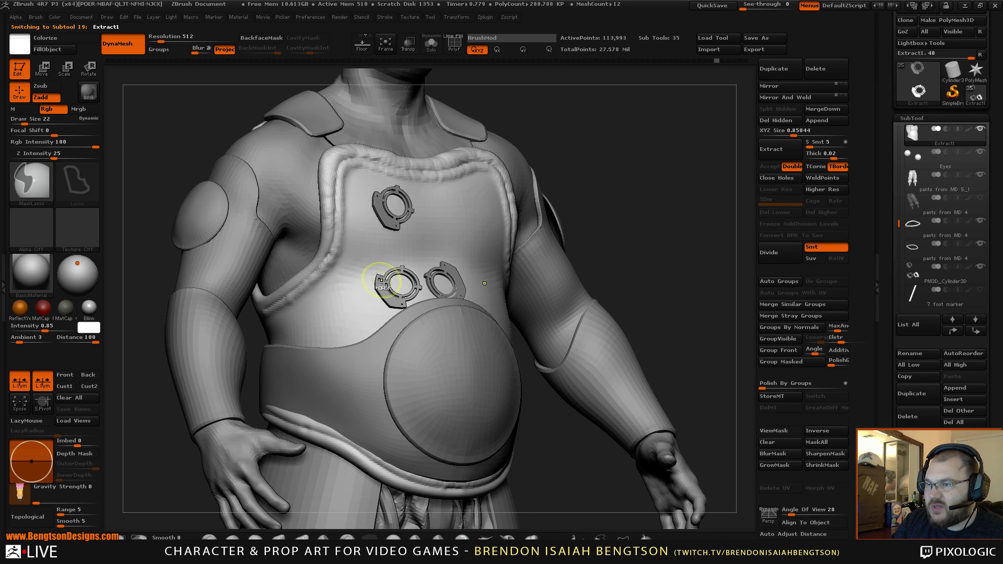
{"action": "key", "text": "ctrl+shift"}
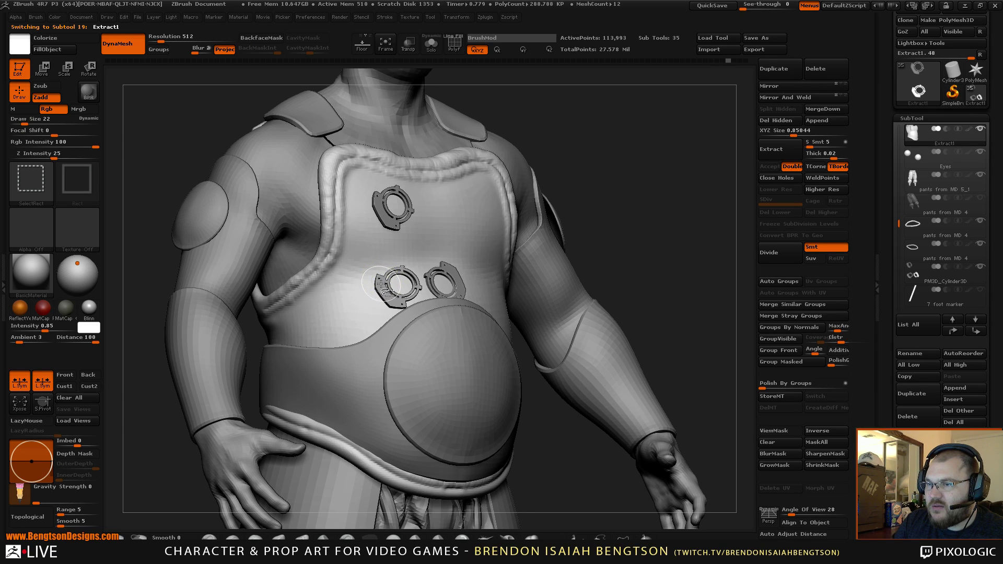
{"action": "mouse_move", "coordinate": [609, 188]}
{"action": "left_mouse_down"}
{"action": "mouse_move", "coordinate": [643, 204]}
{"action": "mouse_move", "coordinate": [606, 259]}
{"action": "left_mouse_up"}
{"action": "key", "text": "alt+s"}
Choose the Standard brush, set the draw size to 42 and stroke along the armour's side below the armhole.
{"action": "key", "text": "b"}
{"action": "key", "text": "d"}
{"action": "key", "text": "s"}
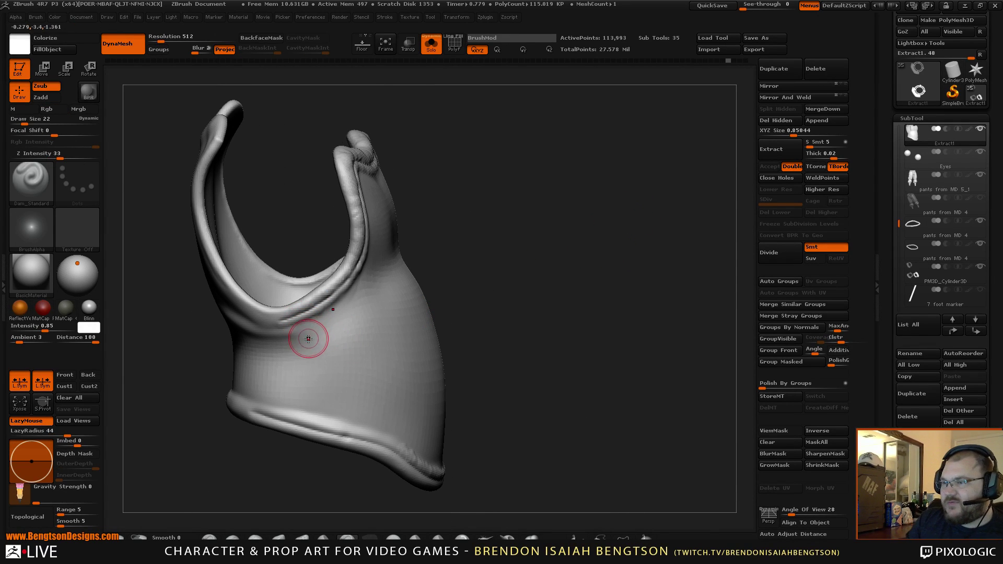
{"action": "key", "text": "b"}
{"action": "key", "text": "c"}
{"action": "key", "text": "b"}
{"action": "key", "text": "b"}
{"action": "key", "text": "s"}
{"action": "key", "text": "t"}
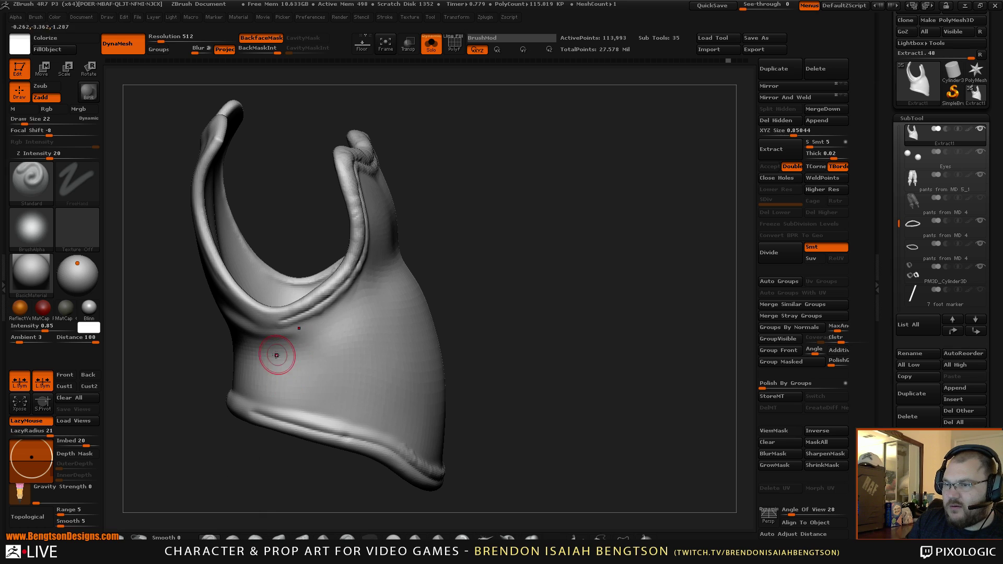
{"action": "key", "text": "space"}
{"action": "left_click_drag", "start_coordinate": [277, 346], "coordinate": [285, 345]}
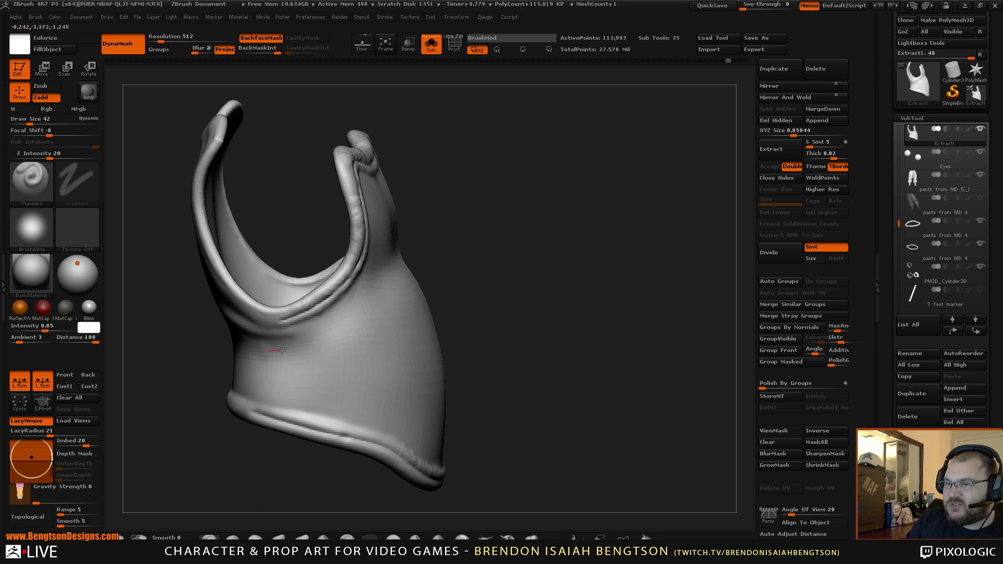
Set the draw size to 17 and sculpt fabric folds from the armhole edge towards the middle of the chest armour.
{"action": "mouse_move", "coordinate": [479, 254]}
{"action": "left_mouse_down"}
{"action": "mouse_move", "coordinate": [537, 274]}
{"action": "mouse_move", "coordinate": [501, 269]}
{"action": "left_mouse_up"}
{"action": "key", "text": "space"}
{"action": "left_click_drag", "start_coordinate": [377, 276], "coordinate": [385, 274]}
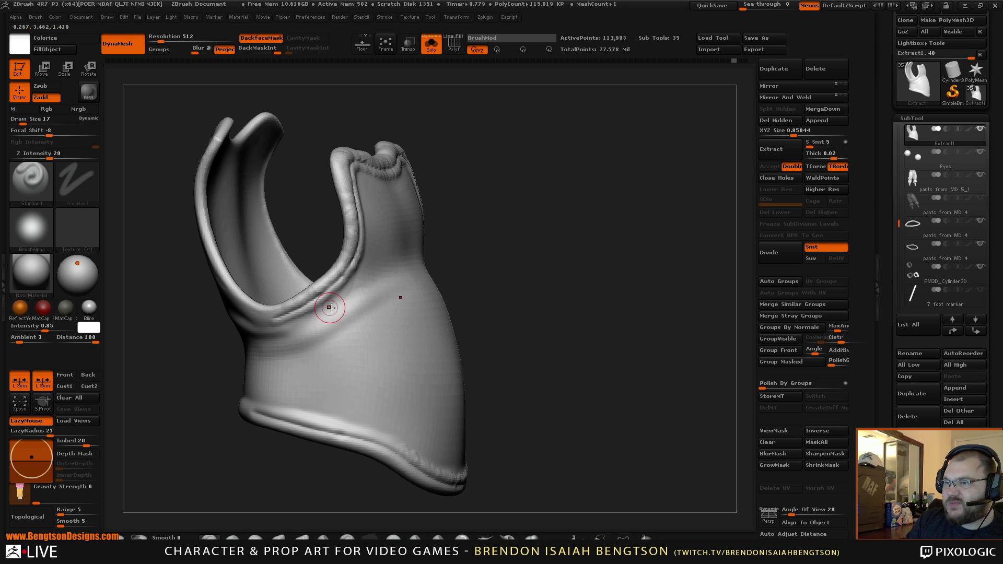
{"action": "left_click_drag", "start_coordinate": [504, 252], "coordinate": [385, 269]}
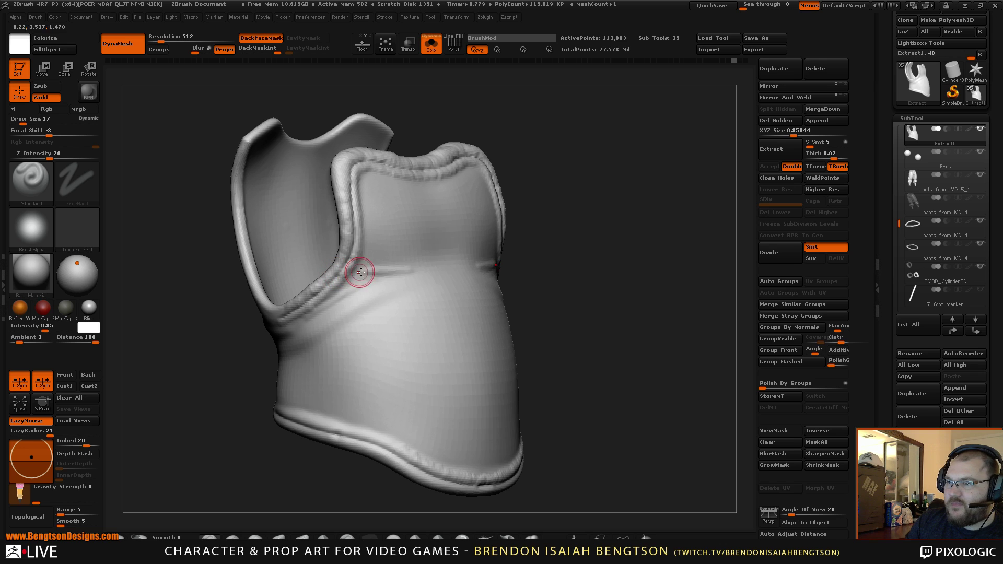
{"action": "left_click_drag", "start_coordinate": [522, 264], "coordinate": [598, 252]}
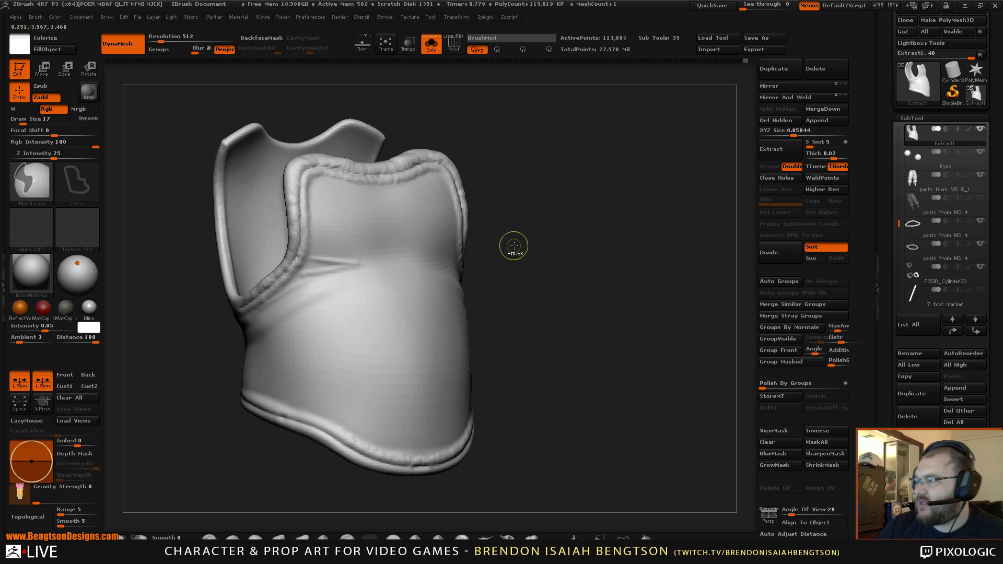
{"action": "mouse_move", "coordinate": [513, 244]}
{"action": "left_mouse_down"}
{"action": "mouse_move", "coordinate": [593, 240]}
{"action": "mouse_move", "coordinate": [586, 235]}
{"action": "mouse_move", "coordinate": [591, 257]}
{"action": "mouse_move", "coordinate": [578, 233]}
{"action": "left_mouse_up"}
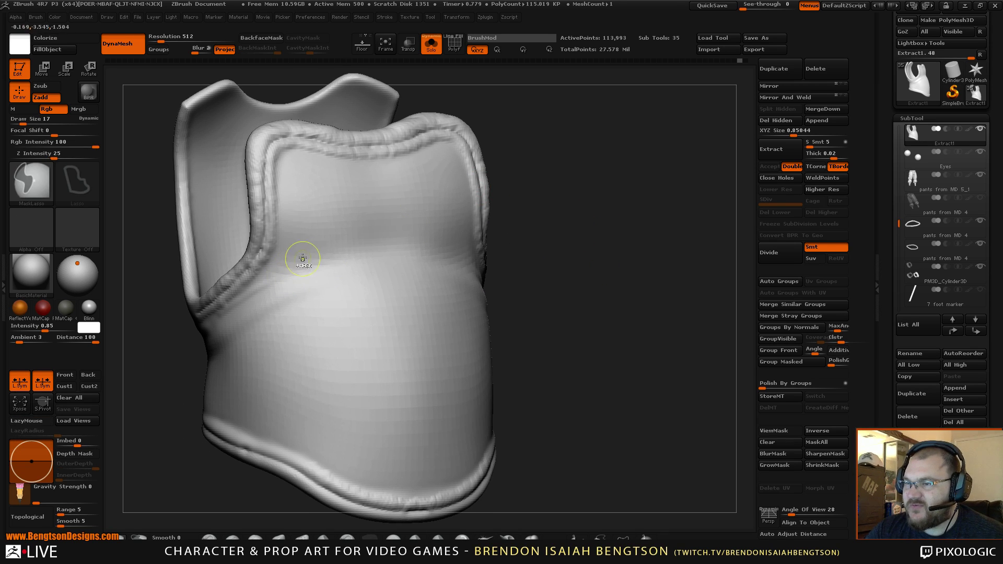
With draw size 26, sculpt horizontal creases across both sides of the chest armour, and show the rest of the figure again.
{"action": "key", "text": "space"}
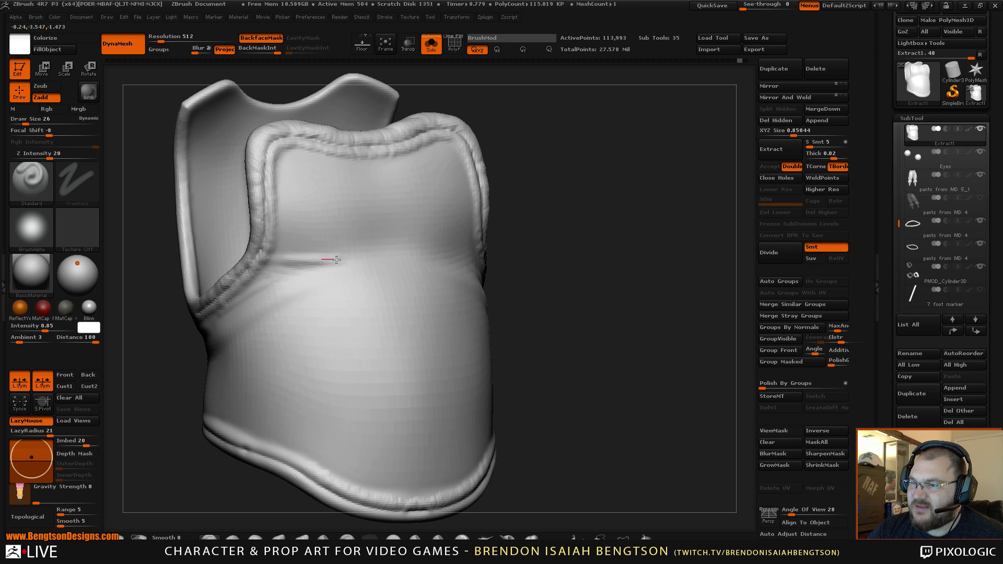
{"action": "left_click_drag", "start_coordinate": [562, 260], "coordinate": [467, 262]}
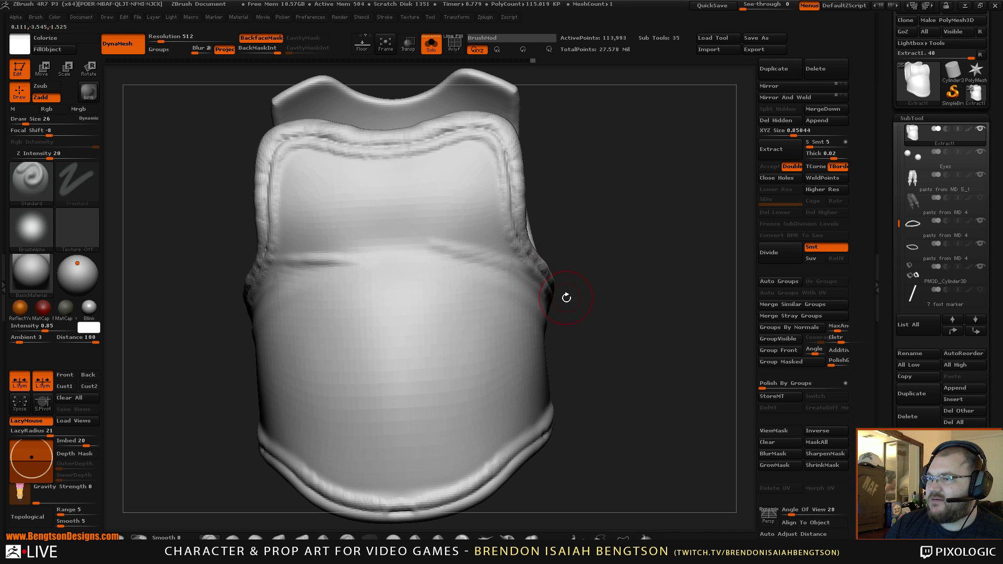
{"action": "mouse_move", "coordinate": [538, 225]}
{"action": "left_mouse_down"}
{"action": "mouse_move", "coordinate": [593, 217]}
{"action": "mouse_move", "coordinate": [592, 240]}
{"action": "mouse_move", "coordinate": [376, 269]}
{"action": "mouse_move", "coordinate": [396, 246]}
{"action": "left_mouse_up"}
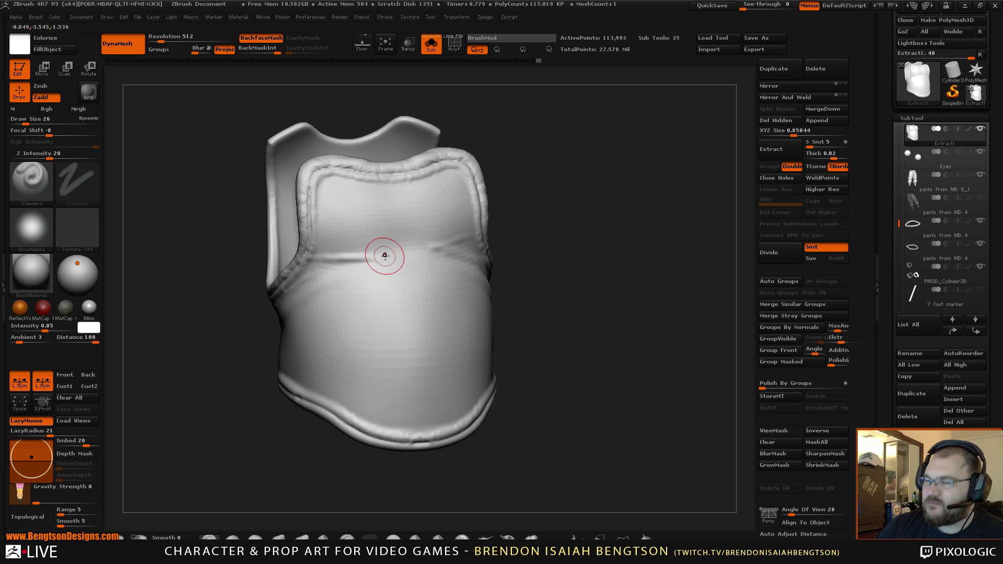
{"action": "left_click_drag", "start_coordinate": [588, 300], "coordinate": [605, 291]}
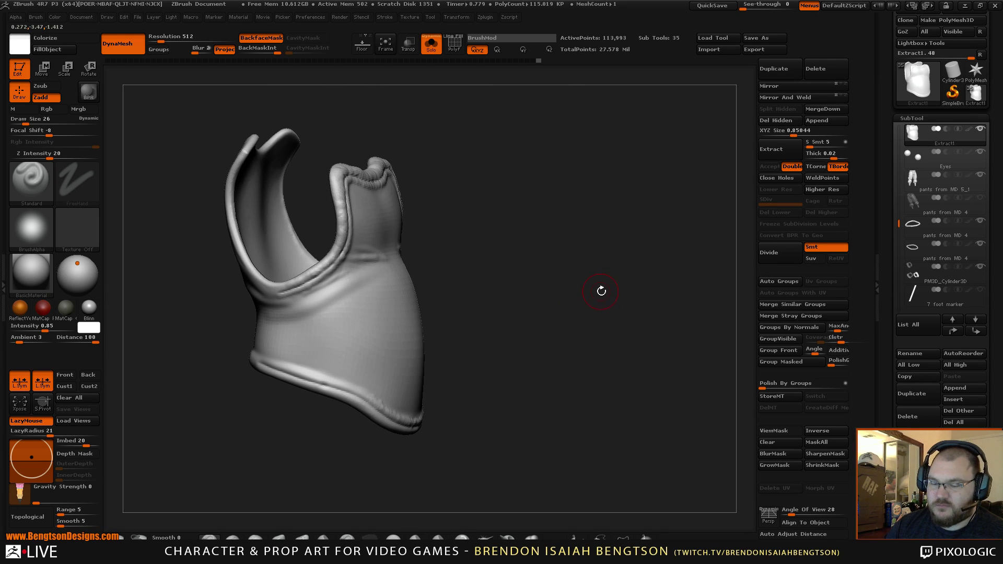
{"action": "key", "text": "alt+s"}
Examine the armour, belly plate and waist trim on the full figure, and raise the window's see-through to compare with the reference image.
{"action": "left_click_drag", "start_coordinate": [617, 247], "coordinate": [636, 175]}
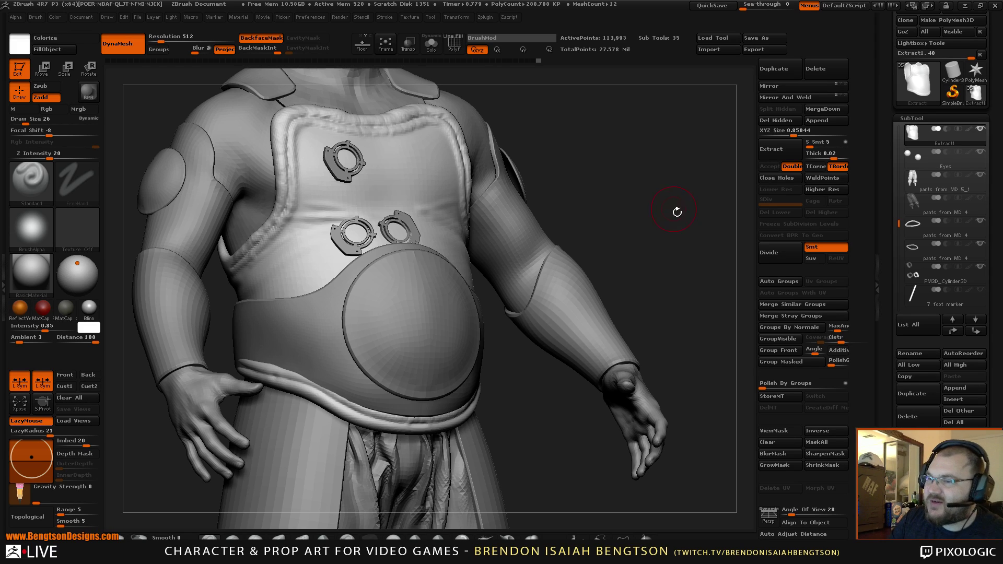
{"action": "mouse_move", "coordinate": [684, 237]}
{"action": "left_mouse_down"}
{"action": "mouse_move", "coordinate": [649, 265]}
{"action": "mouse_move", "coordinate": [671, 229]}
{"action": "left_mouse_up"}
{"action": "left_click_drag", "start_coordinate": [682, 178], "coordinate": [651, 183]}
{"action": "left_click_drag", "start_coordinate": [535, 366], "coordinate": [539, 412], "text": "alt"}
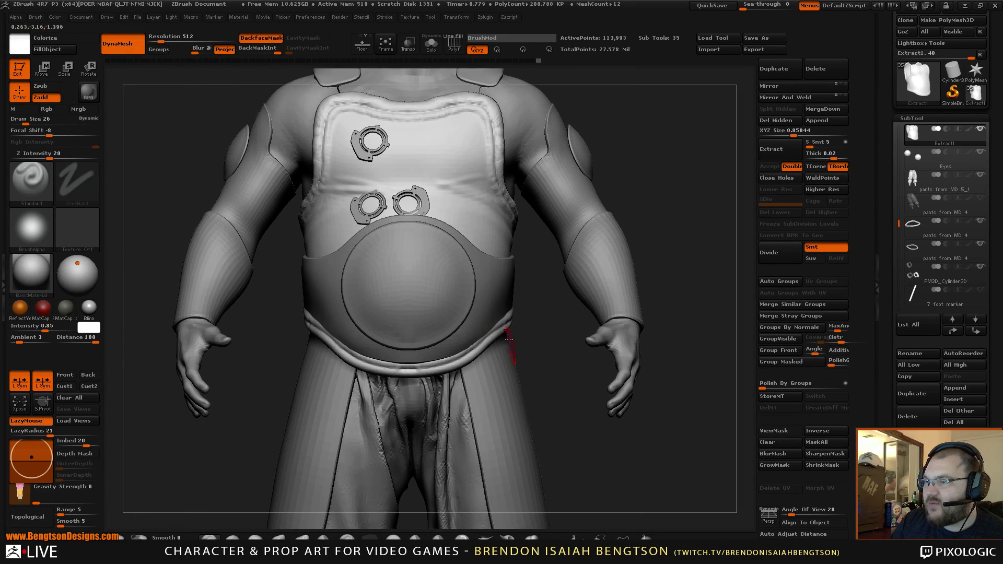
{"action": "left_click_drag", "start_coordinate": [522, 322], "coordinate": [395, 326]}
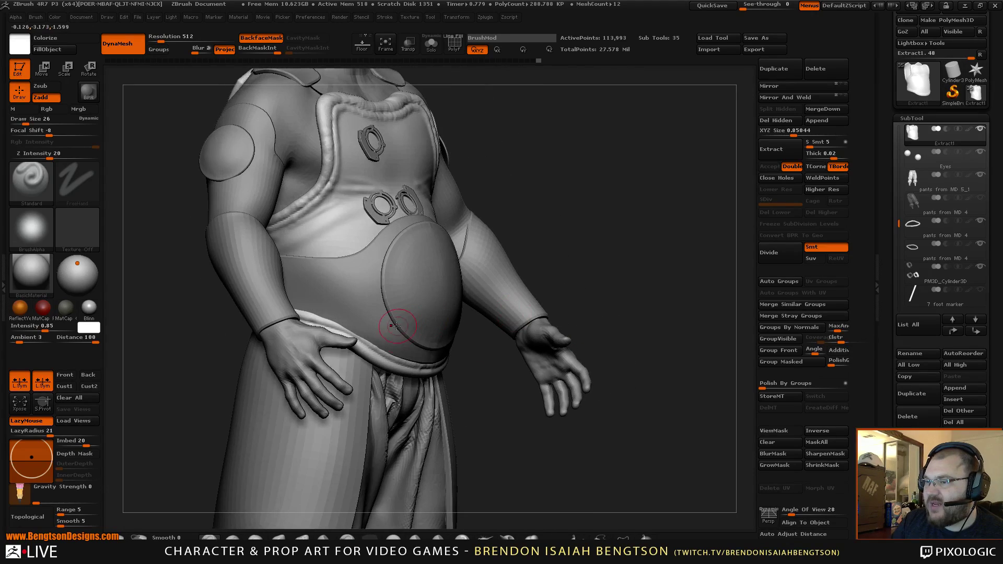
{"action": "left_click_drag", "start_coordinate": [505, 424], "coordinate": [507, 486], "text": "alt"}
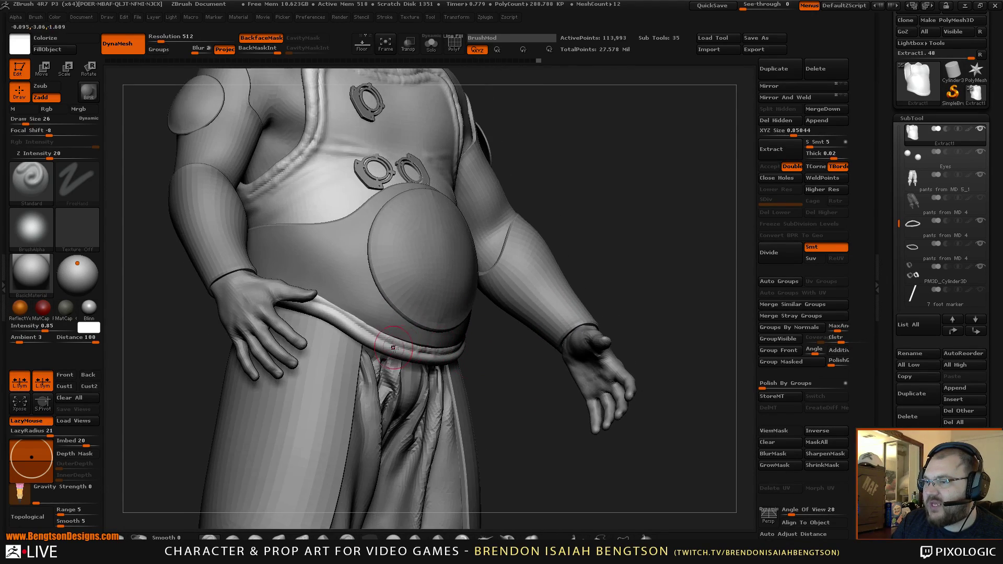
{"action": "left_click_drag", "start_coordinate": [511, 392], "coordinate": [562, 127], "text": "alt"}
{"action": "left_click_drag", "start_coordinate": [745, 7], "coordinate": [758, 16]}
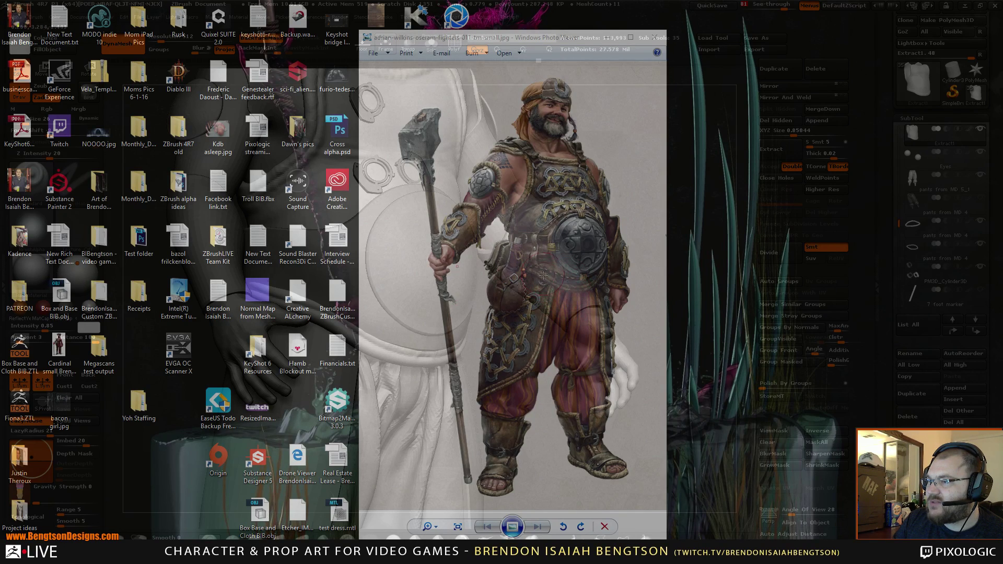
Reset the window's see-through to 0 and choose the Move Topological brush for reshaping the waist trim.
{"action": "left_click_drag", "start_coordinate": [783, 6], "coordinate": [739, 7]}
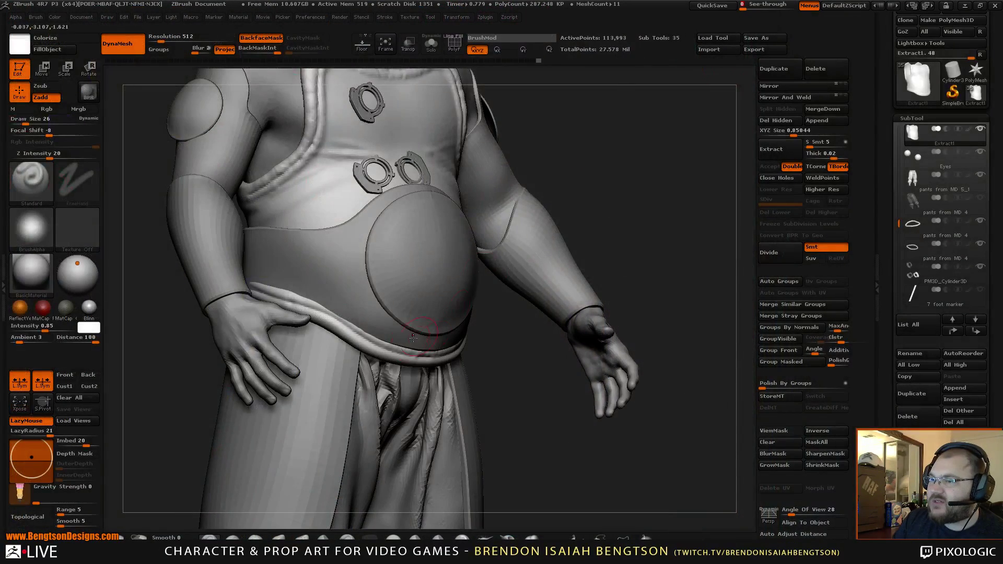
{"action": "key", "text": "b"}
{"action": "key", "text": "m"}
{"action": "key", "text": "t"}
{"action": "mouse_move", "coordinate": [627, 178]}
{"action": "left_mouse_down"}
{"action": "mouse_move", "coordinate": [680, 174]}
{"action": "mouse_move", "coordinate": [694, 121]}
{"action": "left_mouse_up"}
{"action": "left_click_drag", "start_coordinate": [621, 330], "coordinate": [361, 421]}
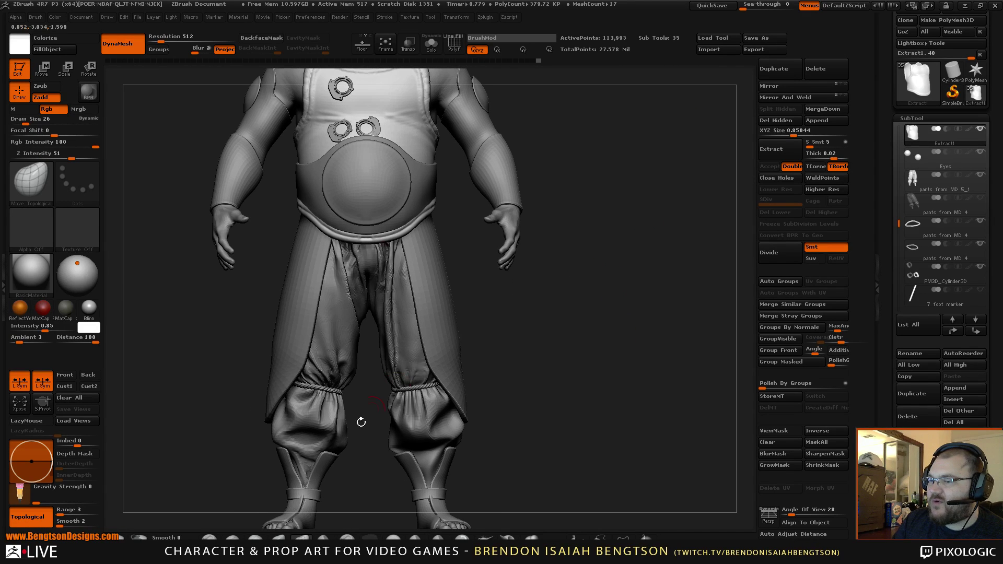
Switch to Marvelous Designer to examine the simulated pants and waistband on the avatar, and return to the sculpt in ZBrush.
{"action": "key", "text": "alt+Tab"}
{"action": "right_click_drag", "start_coordinate": [365, 388], "coordinate": [304, 405]}
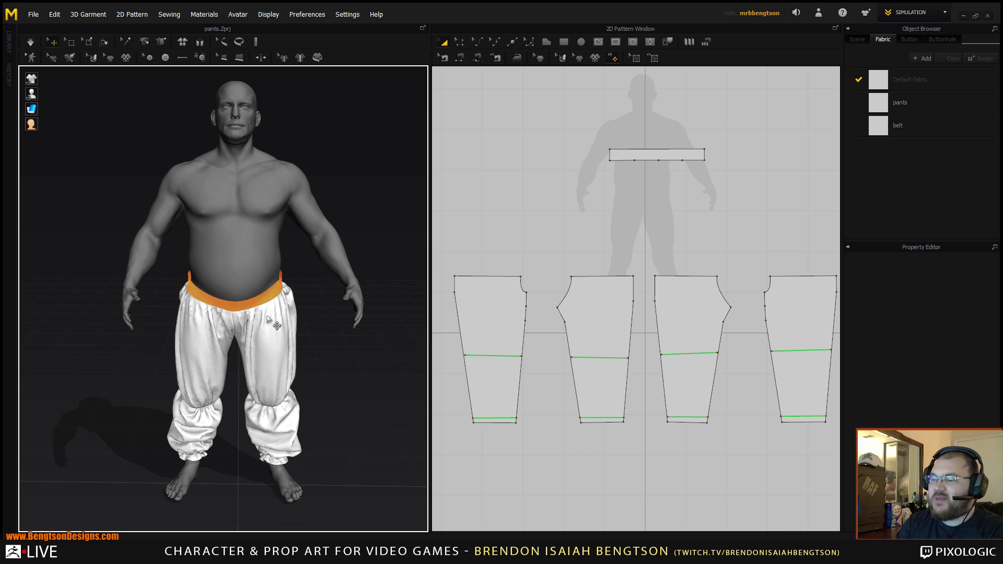
{"action": "key", "text": "alt+Tab"}
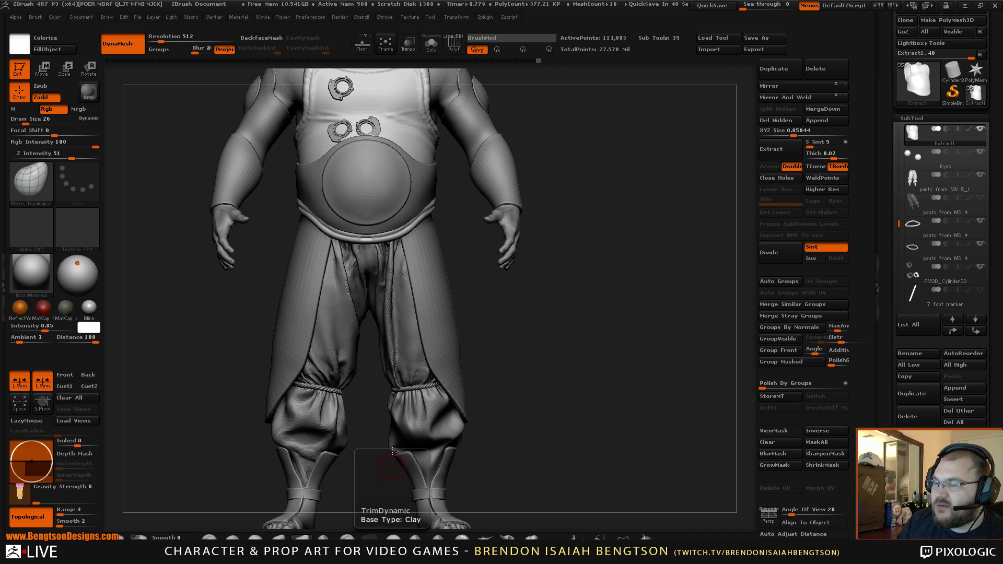
{"action": "mouse_move", "coordinate": [524, 343]}
{"action": "left_mouse_down"}
{"action": "mouse_move", "coordinate": [538, 361]}
{"action": "mouse_move", "coordinate": [517, 358]}
{"action": "mouse_move", "coordinate": [504, 374]}
{"action": "mouse_move", "coordinate": [506, 357]}
{"action": "left_mouse_up"}
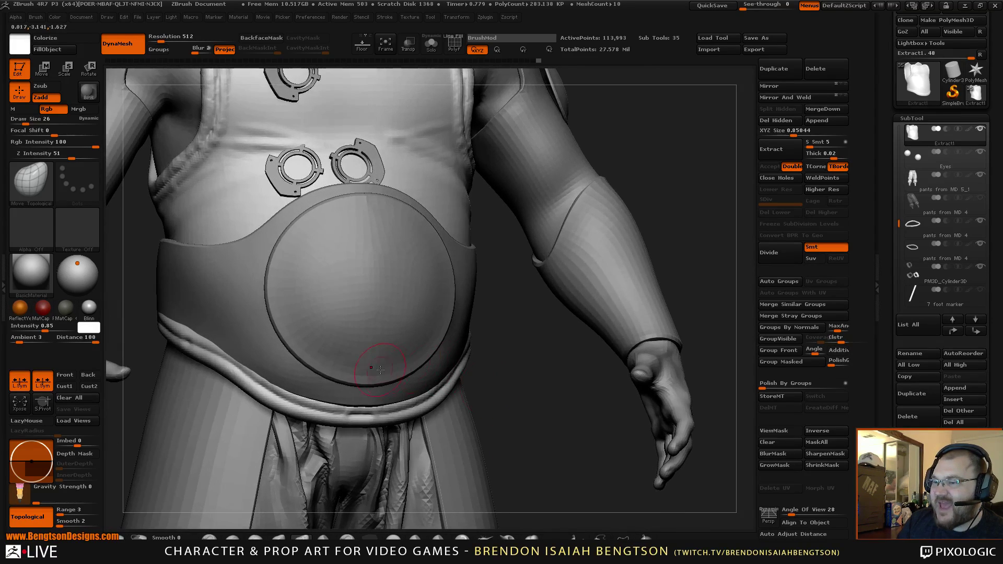
Try to pull the waist trim into shape below the belly plate and at the hips, using draw sizes 78 and 109.
{"action": "key", "text": "space"}
{"action": "left_click_drag", "start_coordinate": [376, 373], "coordinate": [388, 373]}
{"action": "left_click_drag", "start_coordinate": [544, 414], "coordinate": [555, 347]}
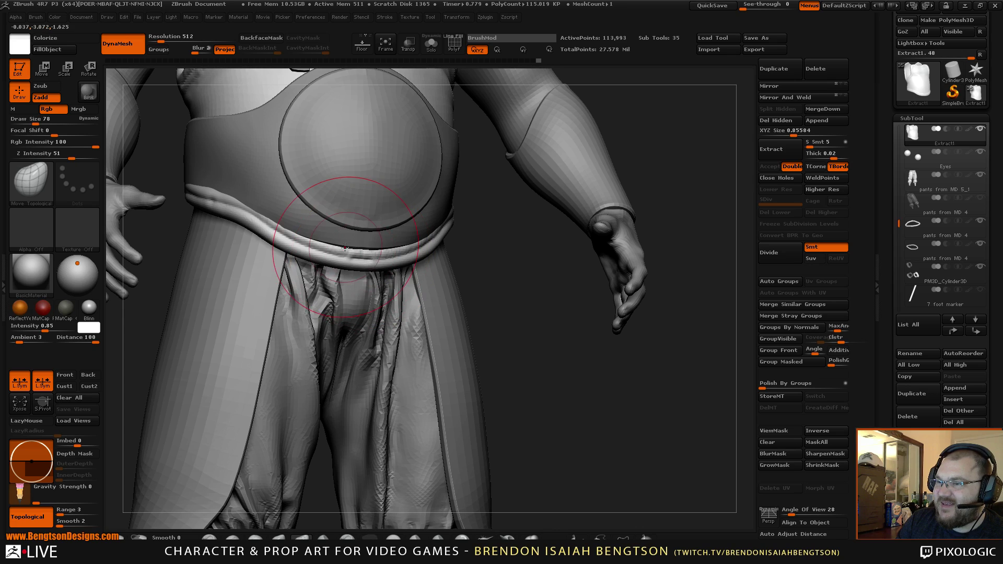
{"action": "key", "text": "space"}
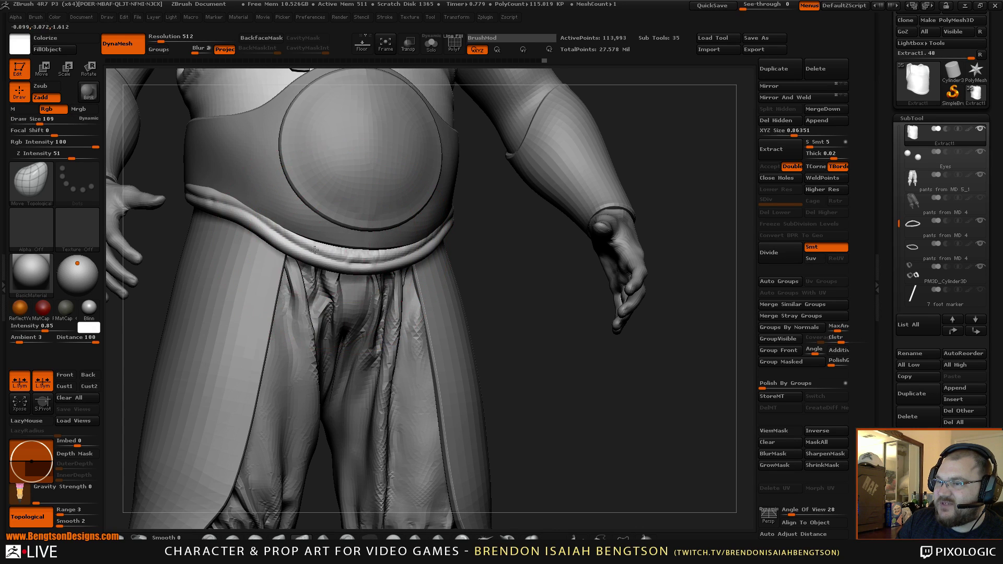
{"action": "left_click_drag", "start_coordinate": [281, 207], "coordinate": [264, 218]}
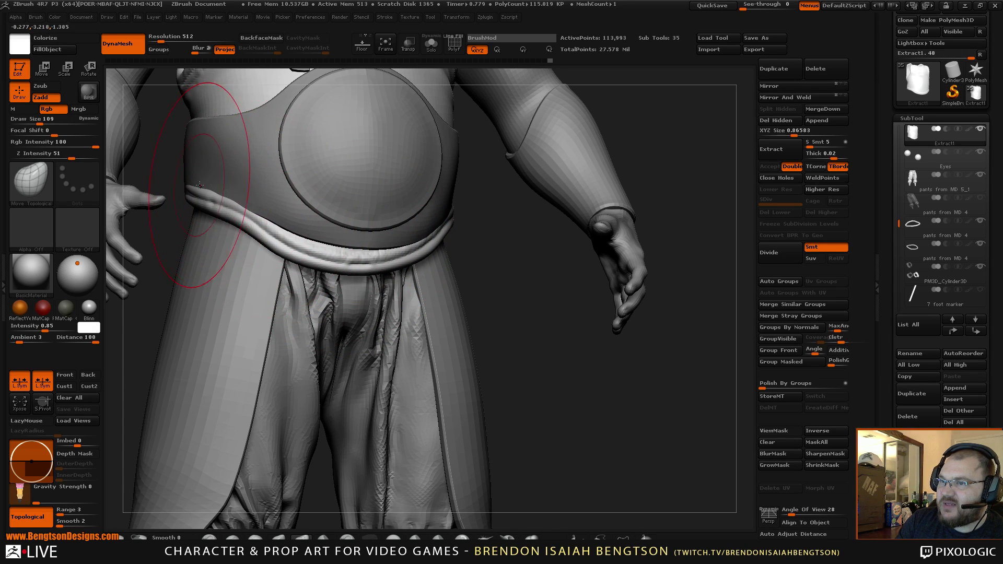
{"action": "left_click_drag", "start_coordinate": [528, 287], "coordinate": [419, 235]}
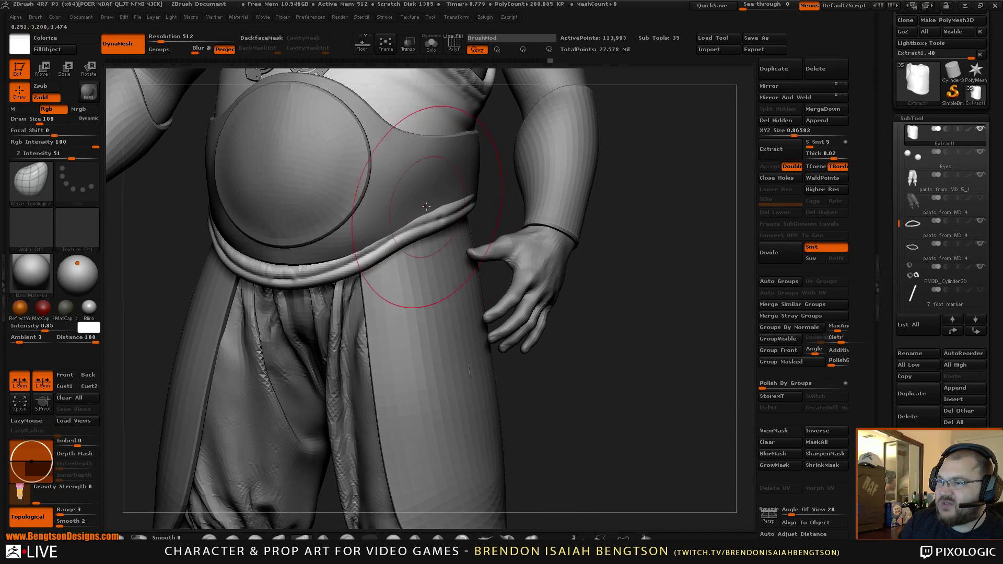
{"action": "key", "text": "ctrl"}
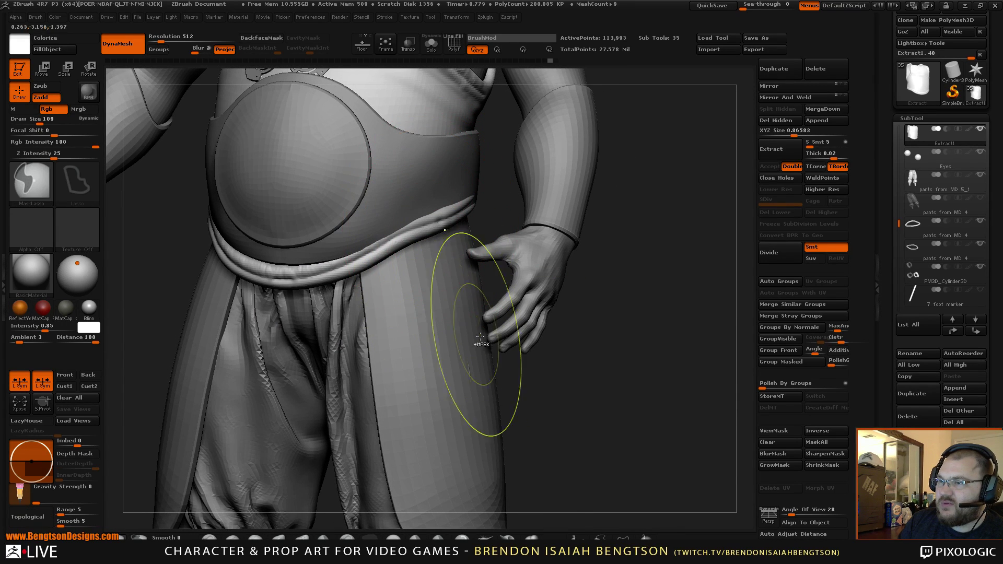
{"action": "mouse_move", "coordinate": [566, 339]}
{"action": "left_mouse_down", "text": "alt"}
{"action": "mouse_move", "coordinate": [562, 350]}
{"action": "mouse_move", "coordinate": [639, 379]}
{"action": "left_mouse_up", "text": "alt"}
{"action": "left_click_drag", "start_coordinate": [541, 371], "coordinate": [537, 369]}
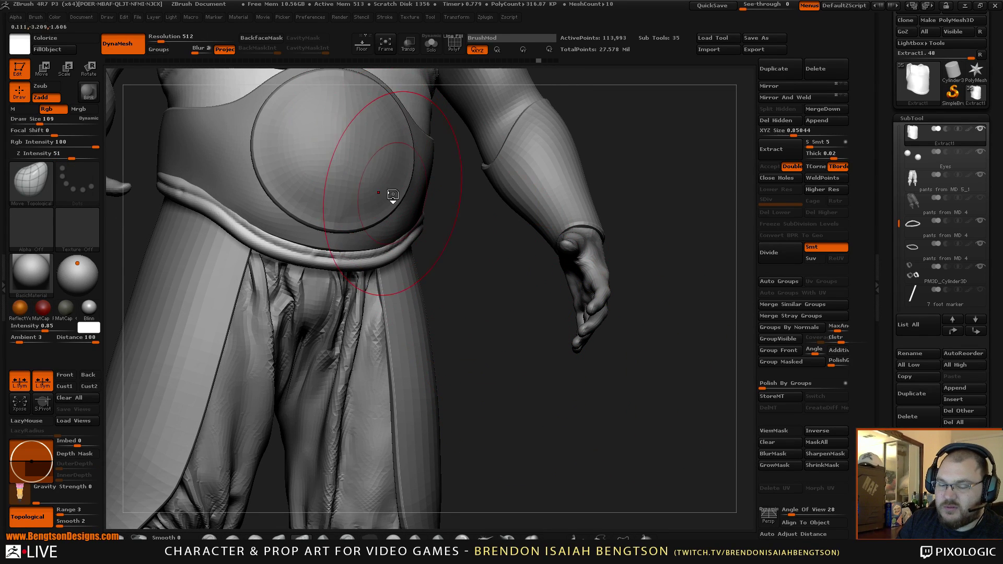
Widen the waist trim's front under the belly plate using draw sizes 109 and 82, and adjust its end near the hip.
{"action": "left_click_drag", "start_coordinate": [269, 222], "coordinate": [235, 248]}
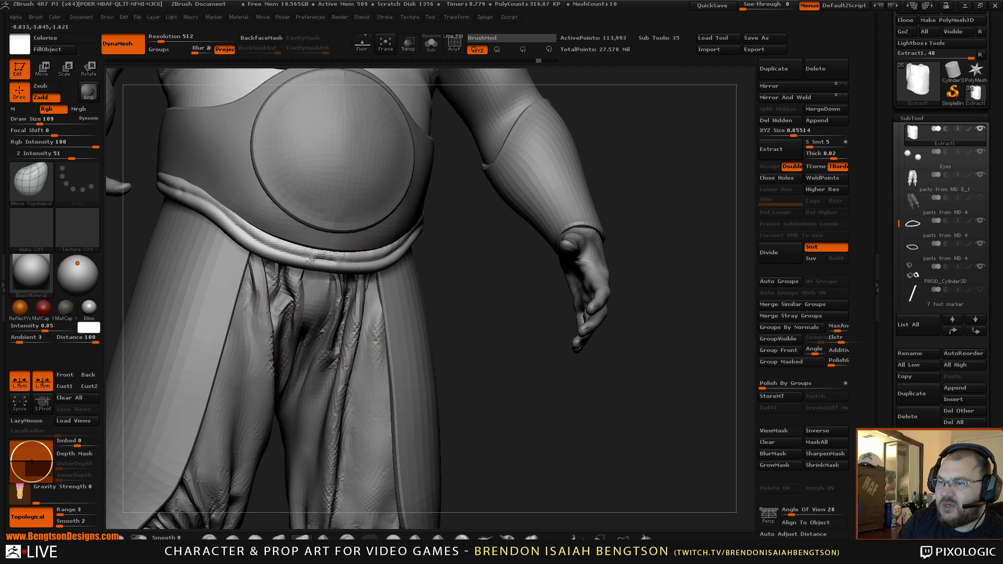
{"action": "key", "text": "space"}
{"action": "mouse_move", "coordinate": [326, 244]}
{"action": "left_mouse_down"}
{"action": "mouse_move", "coordinate": [298, 231]}
{"action": "mouse_move", "coordinate": [335, 197]}
{"action": "mouse_move", "coordinate": [376, 227]}
{"action": "left_mouse_up"}
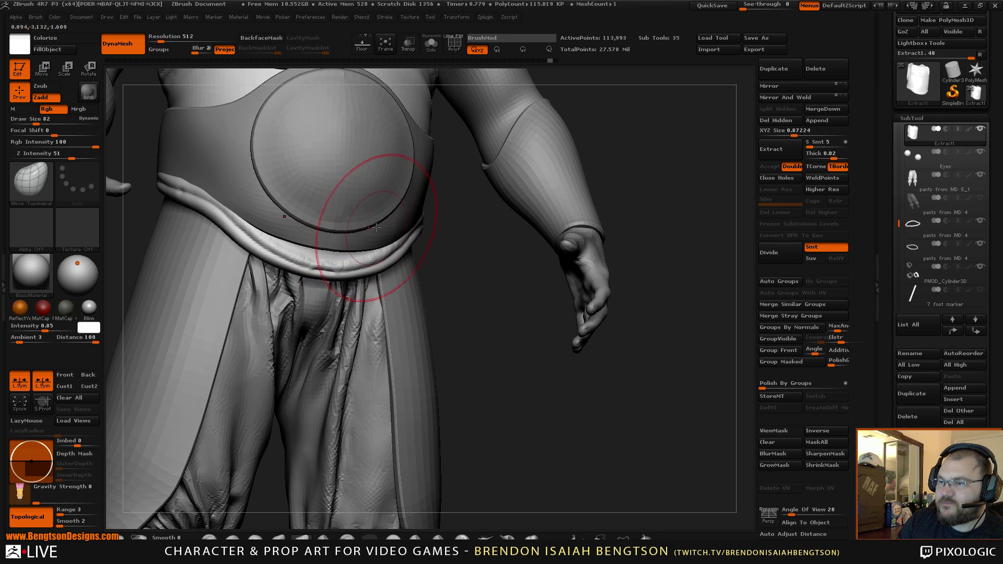
{"action": "left_click_drag", "start_coordinate": [449, 261], "coordinate": [492, 294]}
{"action": "left_click_drag", "start_coordinate": [539, 335], "coordinate": [391, 302]}
{"action": "mouse_move", "coordinate": [192, 205]}
{"action": "left_mouse_down"}
{"action": "mouse_move", "coordinate": [190, 174]}
{"action": "mouse_move", "coordinate": [155, 179]}
{"action": "left_mouse_up"}
{"action": "left_click_drag", "start_coordinate": [348, 275], "coordinate": [337, 334]}
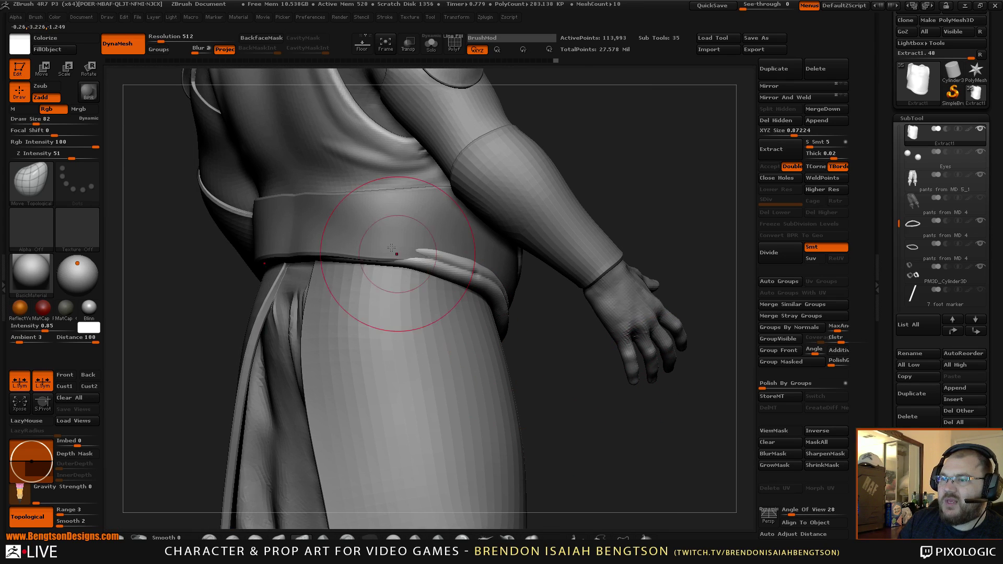
Set the draw size to 113 and extend the waist trim from the hip towards the back.
{"action": "key", "text": "space"}
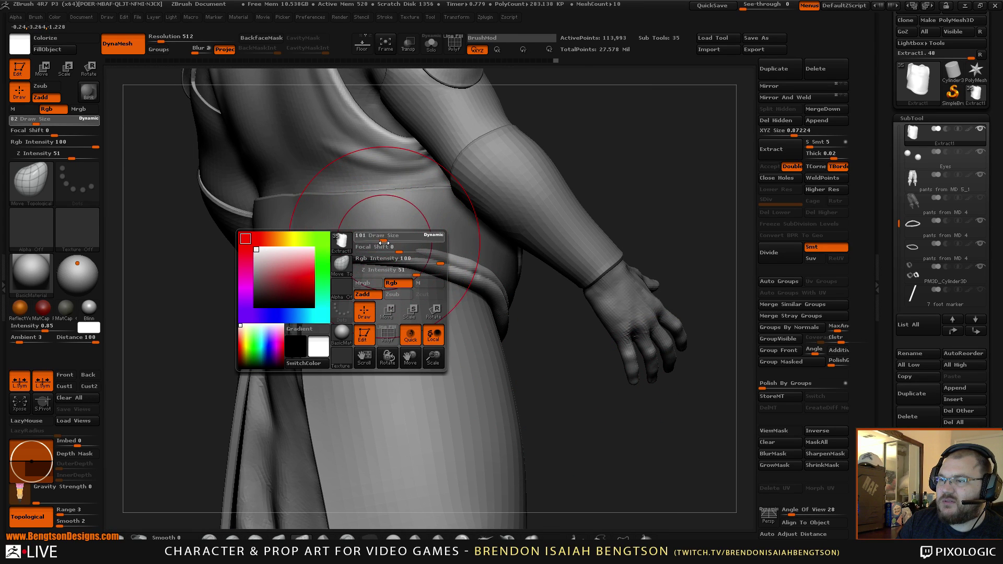
{"action": "left_click_drag", "start_coordinate": [384, 242], "coordinate": [387, 241]}
{"action": "left_click_drag", "start_coordinate": [455, 209], "coordinate": [603, 170]}
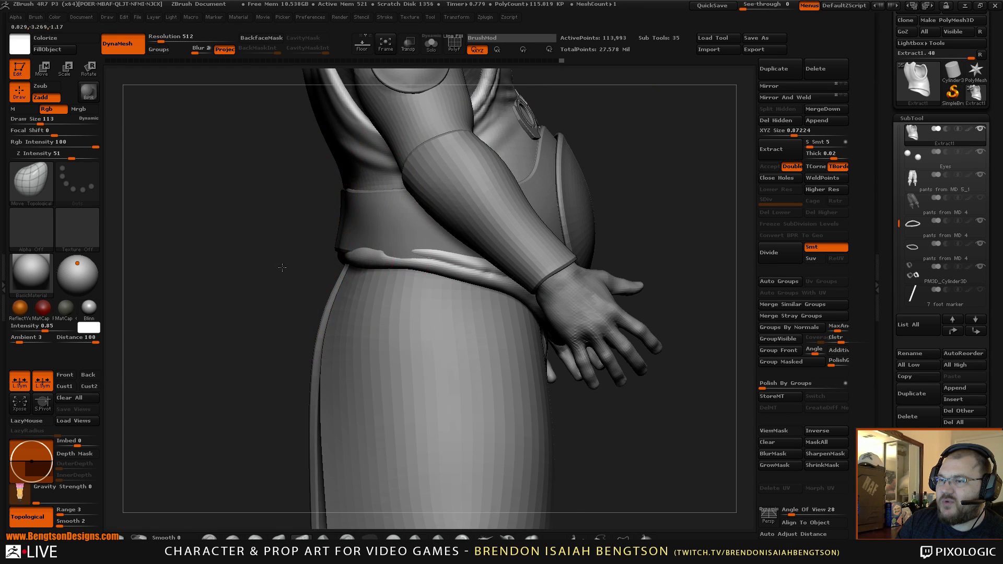
{"action": "mouse_move", "coordinate": [282, 268]}
{"action": "left_mouse_down"}
{"action": "mouse_move", "coordinate": [351, 248]}
{"action": "mouse_move", "coordinate": [361, 217]}
{"action": "left_mouse_up"}
Set the draw size to 65 and fit the waist trim around the back and rear hip below the belt plate.
{"action": "key", "text": "space"}
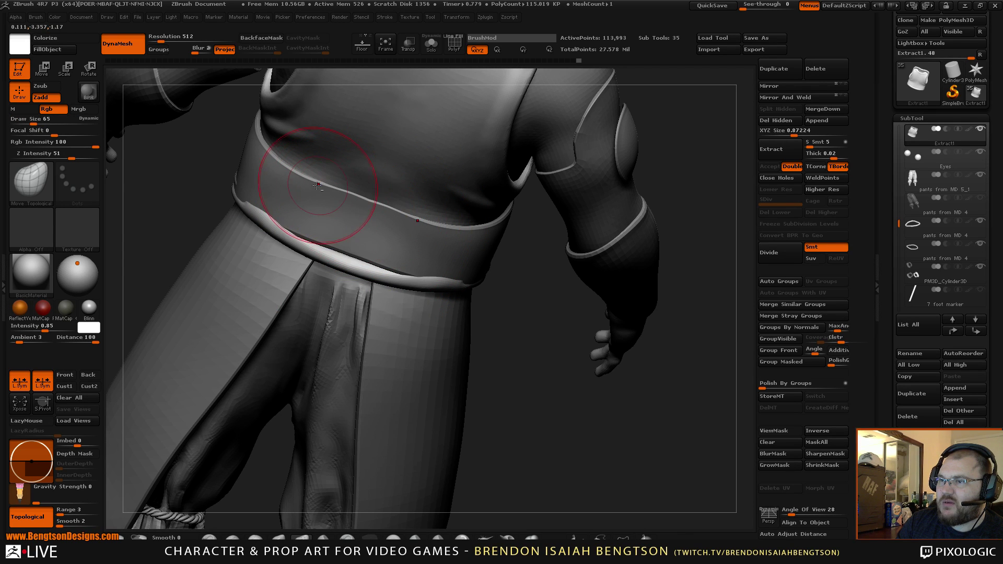
{"action": "left_click_drag", "start_coordinate": [544, 371], "coordinate": [471, 291]}
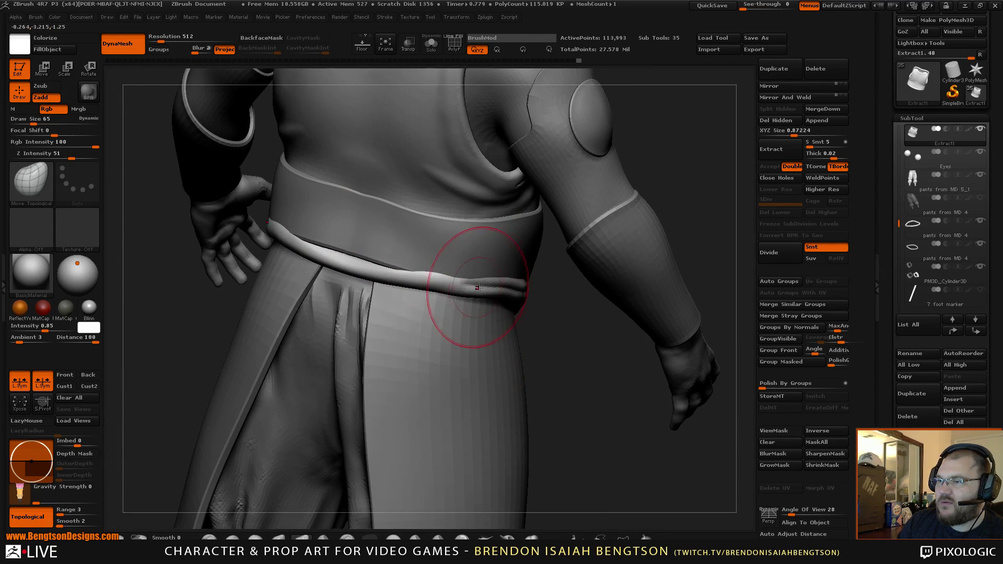
{"action": "left_click_drag", "start_coordinate": [569, 373], "coordinate": [527, 318]}
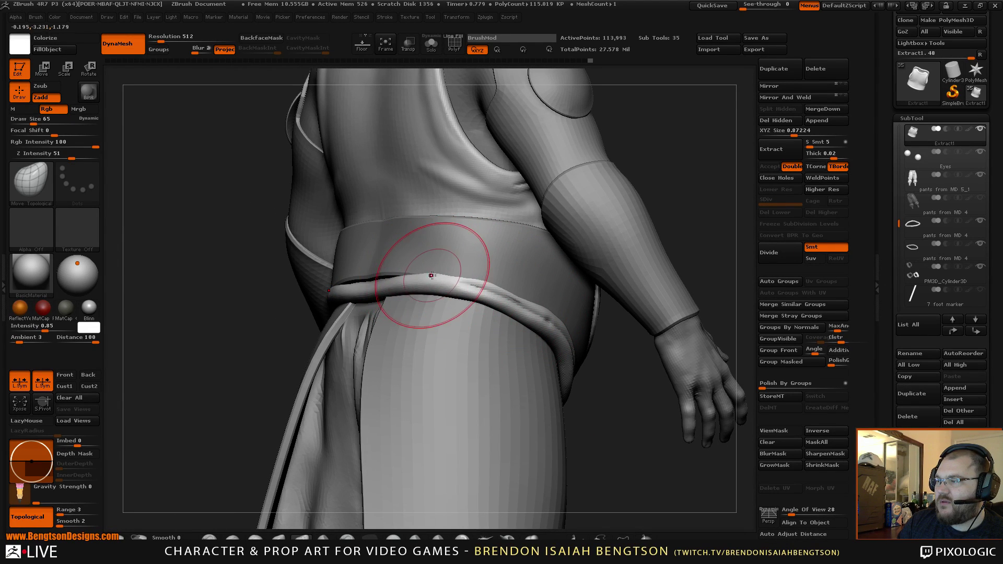
{"action": "mouse_move", "coordinate": [594, 436]}
{"action": "left_mouse_down", "text": "alt"}
{"action": "mouse_move", "coordinate": [568, 405]}
{"action": "mouse_move", "coordinate": [465, 371]}
{"action": "mouse_move", "coordinate": [407, 334]}
{"action": "left_mouse_up", "text": "alt"}
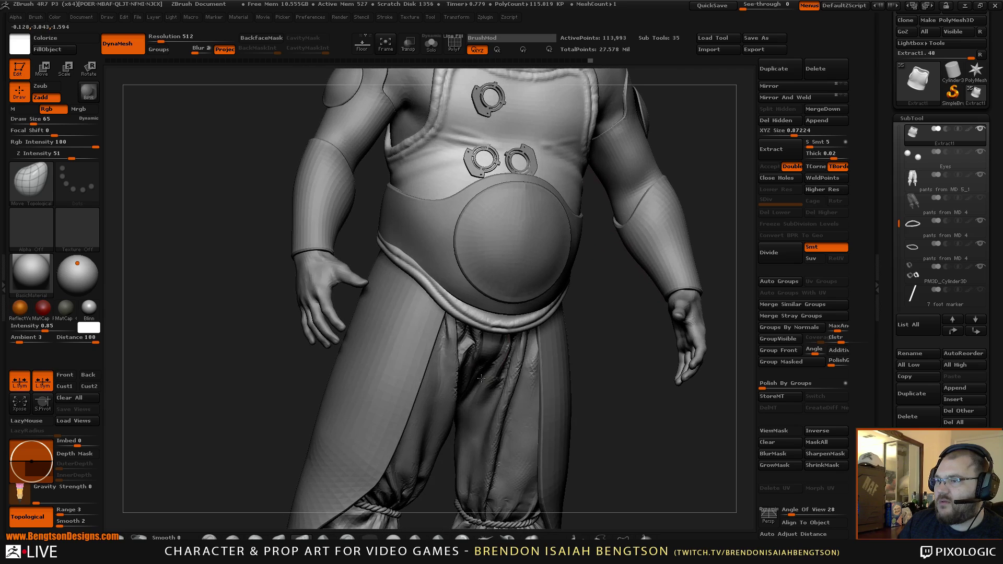
Set the draw size to 82 and reshape the waist trim along the front sides and at the centre below the belly plate.
{"action": "key", "text": "space"}
{"action": "left_click_drag", "start_coordinate": [441, 270], "coordinate": [446, 270]}
{"action": "left_click_drag", "start_coordinate": [595, 356], "coordinate": [498, 317]}
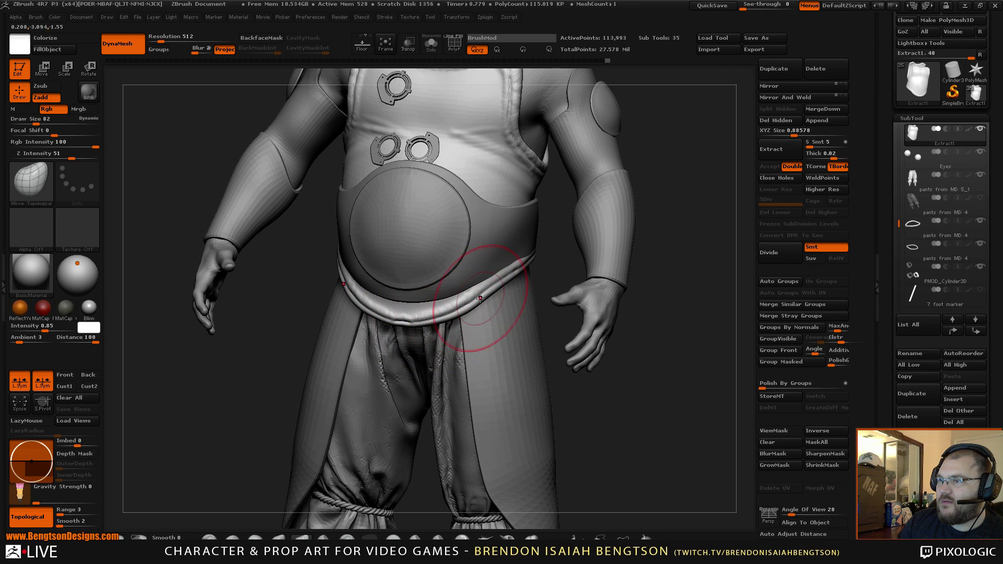
{"action": "mouse_move", "coordinate": [638, 398]}
{"action": "left_mouse_down", "text": "shift"}
{"action": "mouse_move", "coordinate": [638, 371]}
{"action": "mouse_move", "coordinate": [607, 372]}
{"action": "mouse_move", "coordinate": [648, 380]}
{"action": "mouse_move", "coordinate": [631, 376]}
{"action": "mouse_move", "coordinate": [634, 463]}
{"action": "mouse_move", "coordinate": [605, 445]}
{"action": "left_mouse_up", "text": "shift"}
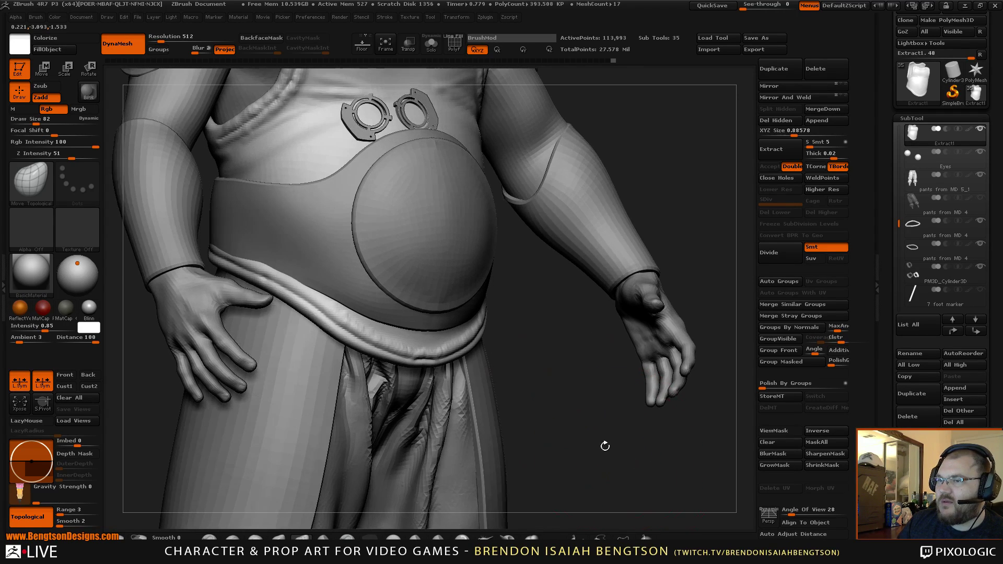
{"action": "mouse_move", "coordinate": [216, 256]}
{"action": "left_mouse_down"}
{"action": "mouse_move", "coordinate": [209, 252]}
{"action": "mouse_move", "coordinate": [253, 273]}
{"action": "left_mouse_up"}
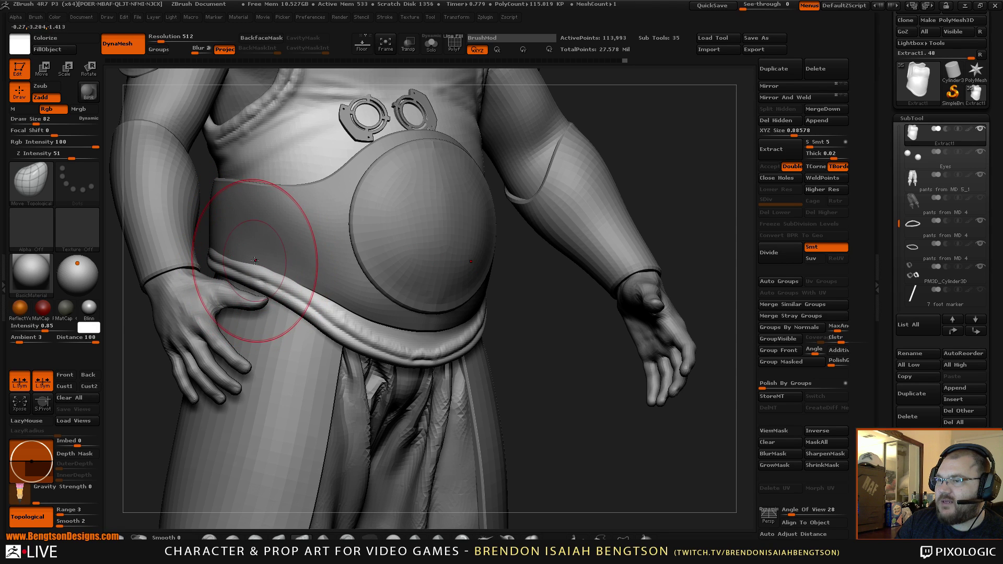
{"action": "mouse_move", "coordinate": [545, 347]}
{"action": "left_mouse_down", "text": "alt"}
{"action": "mouse_move", "coordinate": [549, 330]}
{"action": "mouse_move", "coordinate": [485, 384]}
{"action": "mouse_move", "coordinate": [429, 372]}
{"action": "left_mouse_up", "text": "alt"}
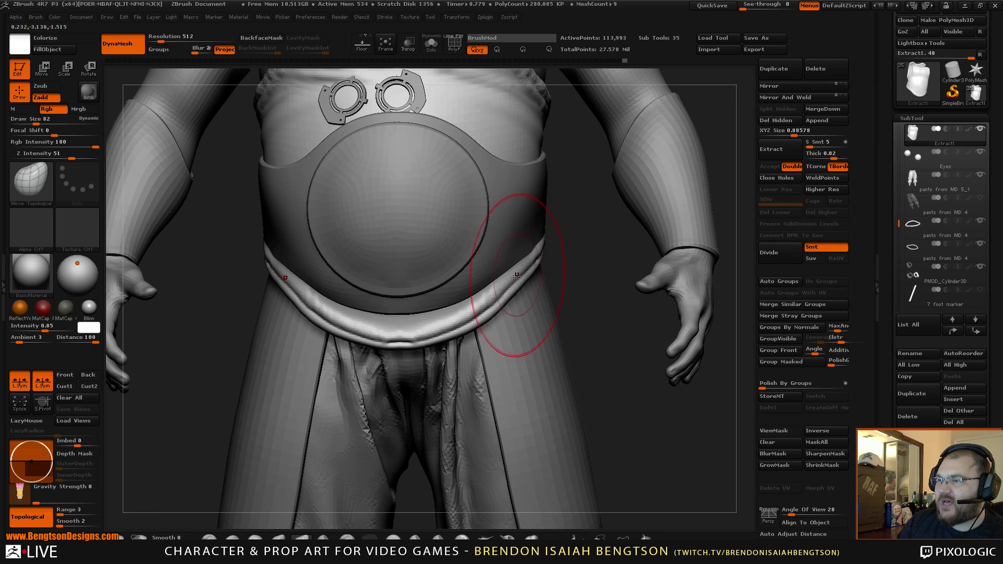
{"action": "mouse_move", "coordinate": [457, 329]}
{"action": "left_mouse_down"}
{"action": "mouse_move", "coordinate": [455, 339]}
{"action": "mouse_move", "coordinate": [474, 332]}
{"action": "left_mouse_up"}
{"action": "left_click_drag", "start_coordinate": [398, 344], "coordinate": [398, 346]}
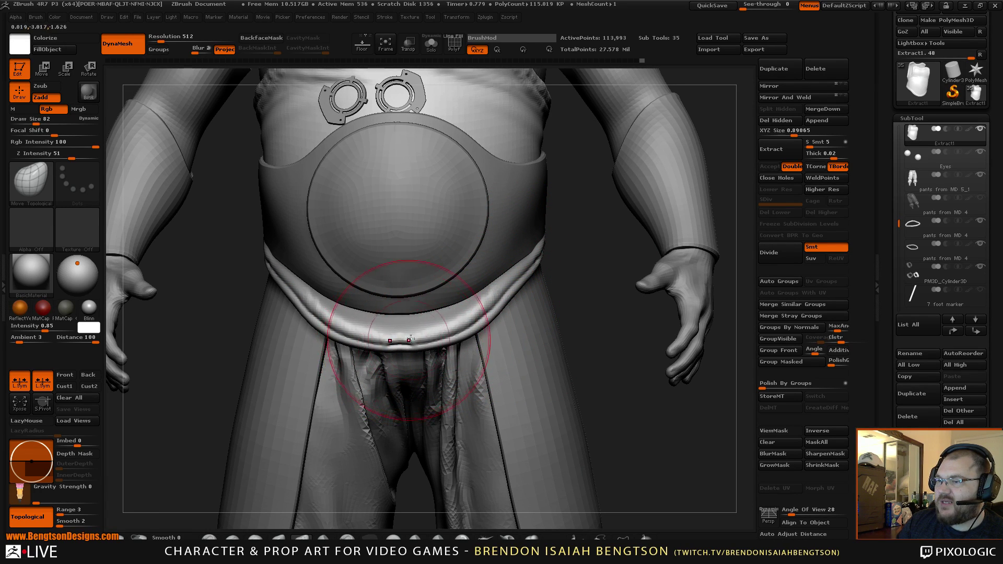
Reshape the waist trim around the rear hip, reducing the draw size to 37 for the finer adjustments.
{"action": "left_click_drag", "start_coordinate": [590, 292], "coordinate": [538, 293]}
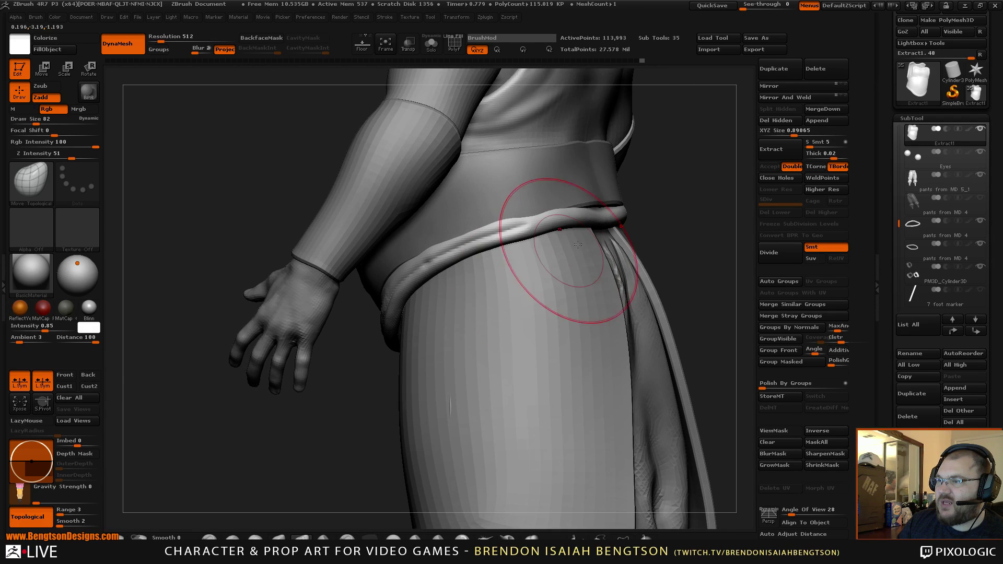
{"action": "left_click_drag", "start_coordinate": [578, 244], "coordinate": [425, 264]}
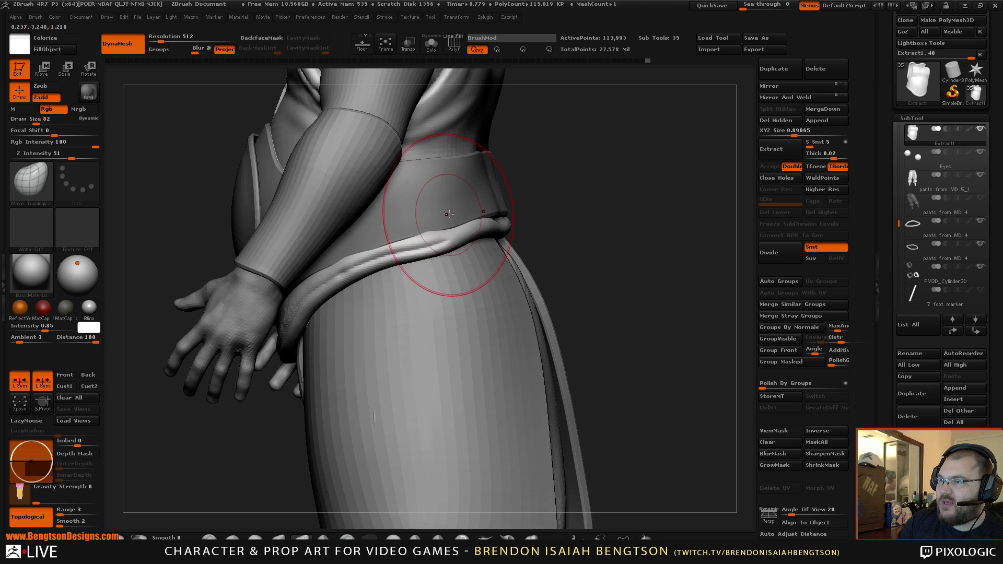
{"action": "key", "text": "space"}
{"action": "left_click_drag", "start_coordinate": [449, 214], "coordinate": [429, 220]}
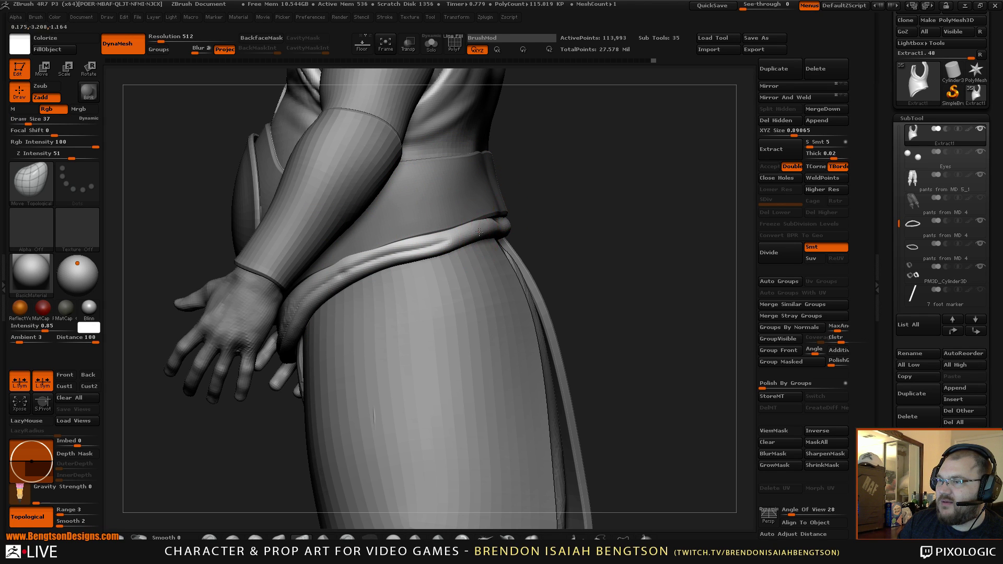
{"action": "left_click_drag", "start_coordinate": [622, 223], "coordinate": [502, 230]}
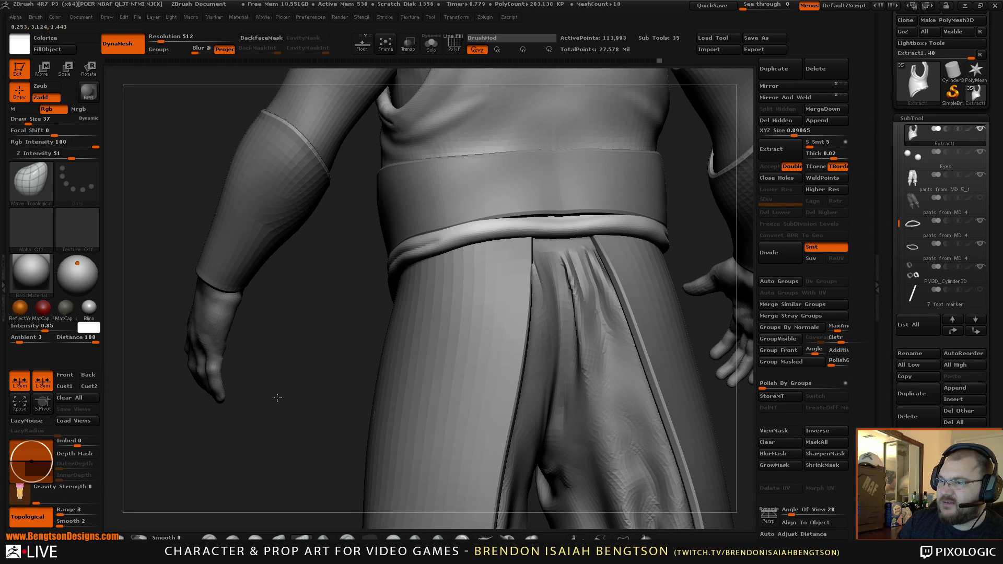
{"action": "mouse_move", "coordinate": [277, 398]}
{"action": "left_mouse_down"}
{"action": "mouse_move", "coordinate": [295, 391]}
{"action": "mouse_move", "coordinate": [283, 382]}
{"action": "left_mouse_up"}
{"action": "mouse_move", "coordinate": [324, 418]}
{"action": "left_mouse_down"}
{"action": "mouse_move", "coordinate": [470, 408]}
{"action": "mouse_move", "coordinate": [437, 286]}
{"action": "left_mouse_up"}
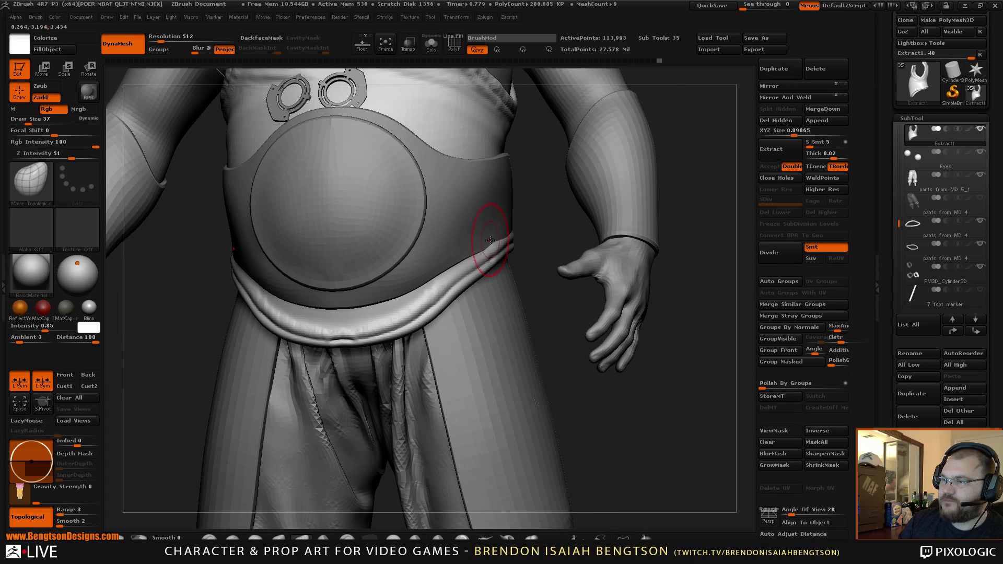
Set the draw size to 78 and refine the waist trim's curve beside the belly plate towards the hip.
{"action": "left_click_drag", "start_coordinate": [550, 237], "coordinate": [496, 349], "text": "alt"}
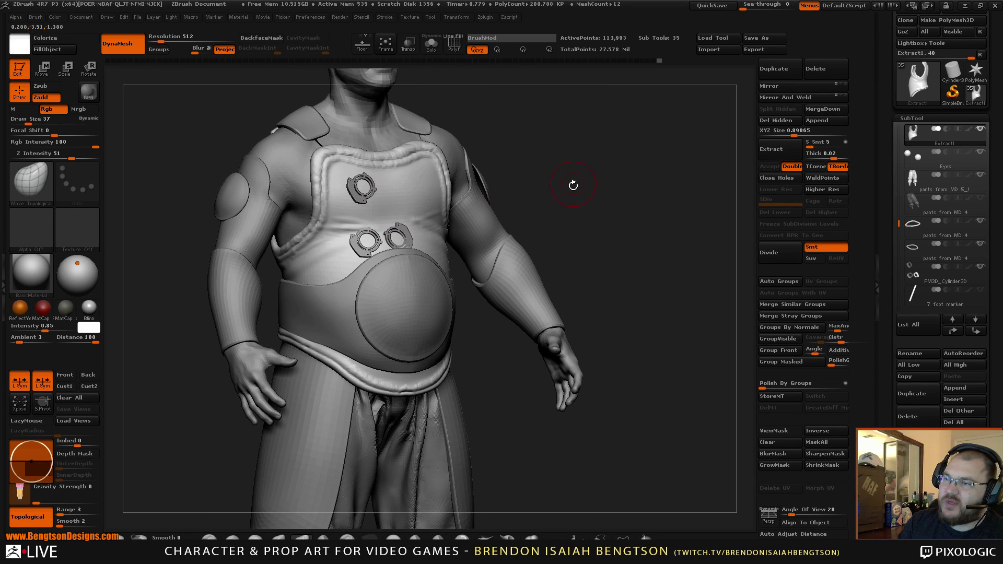
{"action": "mouse_move", "coordinate": [572, 186]}
{"action": "left_mouse_down", "text": "alt"}
{"action": "mouse_move", "coordinate": [478, 359]}
{"action": "mouse_move", "coordinate": [512, 331]}
{"action": "mouse_move", "coordinate": [458, 298]}
{"action": "left_mouse_up", "text": "alt"}
{"action": "key", "text": "space"}
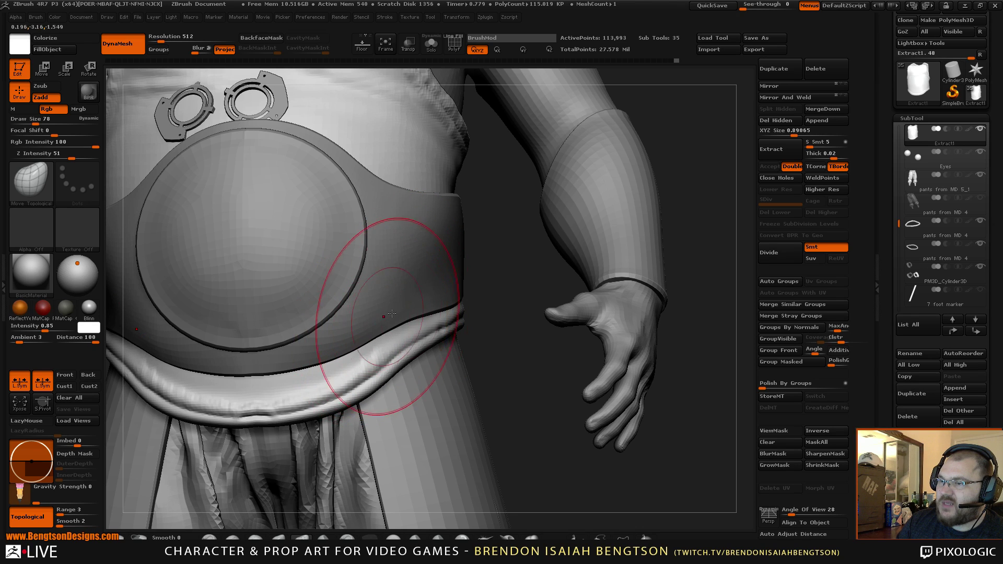
{"action": "mouse_move", "coordinate": [392, 314]}
{"action": "left_mouse_down", "text": "alt"}
{"action": "mouse_move", "coordinate": [521, 365]}
{"action": "mouse_move", "coordinate": [546, 230]}
{"action": "left_mouse_up", "text": "alt"}
{"action": "key", "text": "shift"}
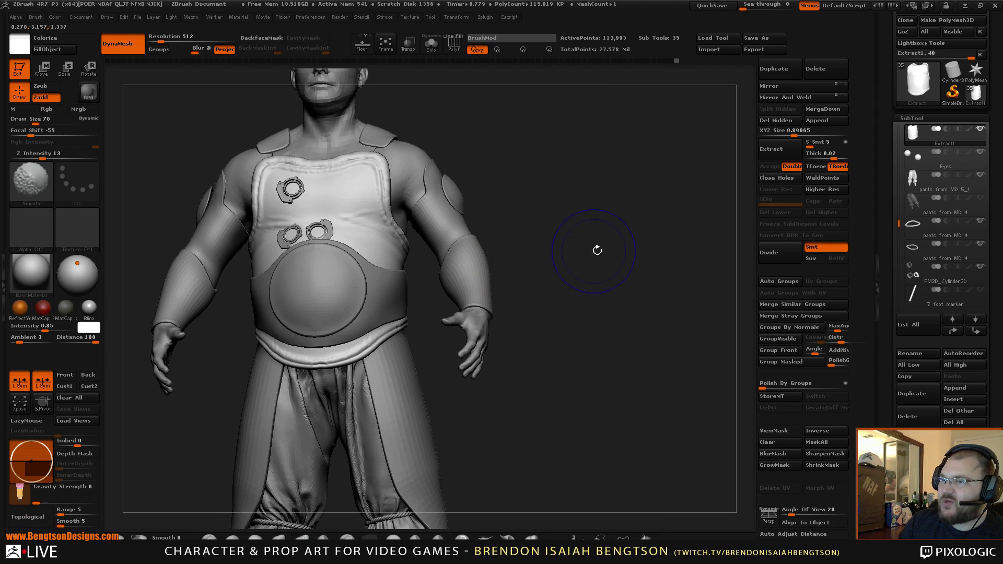
{"action": "left_click_drag", "start_coordinate": [597, 250], "coordinate": [594, 248], "text": "shift"}
Set the draw size to 26 and make the shoulder pads the active subtool.
{"action": "mouse_move", "coordinate": [559, 152]}
{"action": "left_mouse_down"}
{"action": "mouse_move", "coordinate": [578, 168]}
{"action": "mouse_move", "coordinate": [638, 179]}
{"action": "mouse_move", "coordinate": [610, 178]}
{"action": "mouse_move", "coordinate": [668, 171]}
{"action": "mouse_move", "coordinate": [630, 173]}
{"action": "mouse_move", "coordinate": [648, 203]}
{"action": "mouse_move", "coordinate": [555, 197]}
{"action": "mouse_move", "coordinate": [590, 176]}
{"action": "mouse_move", "coordinate": [372, 264]}
{"action": "left_mouse_up"}
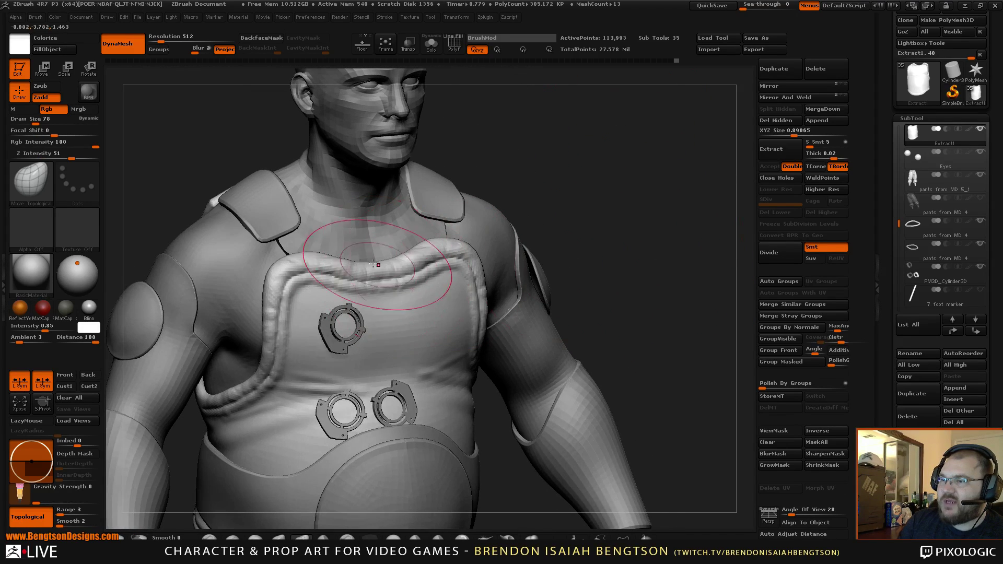
{"action": "key", "text": "space"}
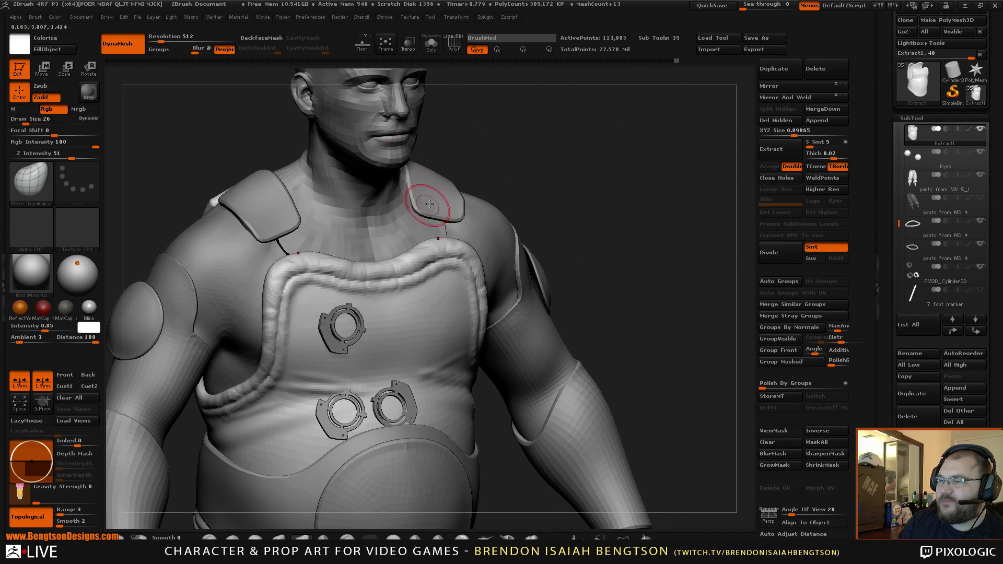
{"action": "left_click", "coordinate": [444, 205], "text": "alt"}
{"action": "mouse_move", "coordinate": [515, 155]}
{"action": "left_mouse_down"}
{"action": "mouse_move", "coordinate": [577, 235]}
{"action": "mouse_move", "coordinate": [562, 210]}
{"action": "mouse_move", "coordinate": [563, 229]}
{"action": "mouse_move", "coordinate": [578, 204]}
{"action": "mouse_move", "coordinate": [569, 178]}
{"action": "left_mouse_up"}
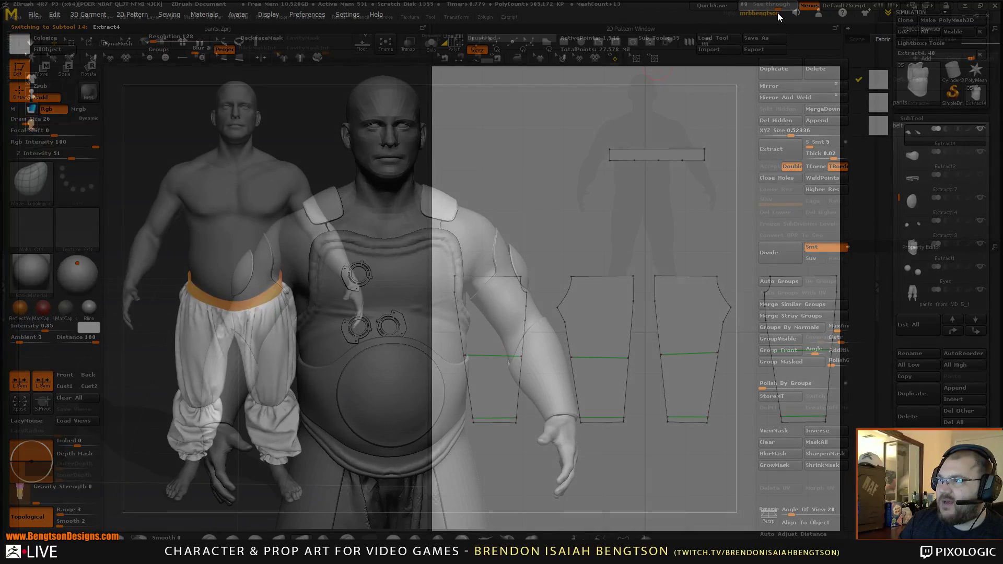
Bring up the warrior concept image to examine the shoulder armour, then return to the sculpt.
{"action": "left_click_drag", "start_coordinate": [760, 11], "coordinate": [741, 10]}
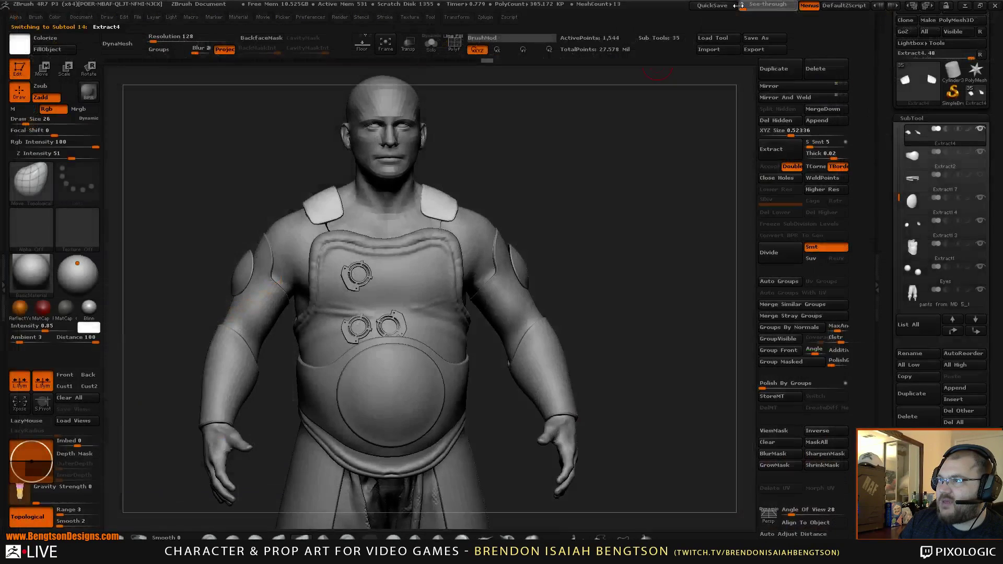
{"action": "left_click", "coordinate": [964, 6]}
{"action": "left_click", "coordinate": [966, 17]}
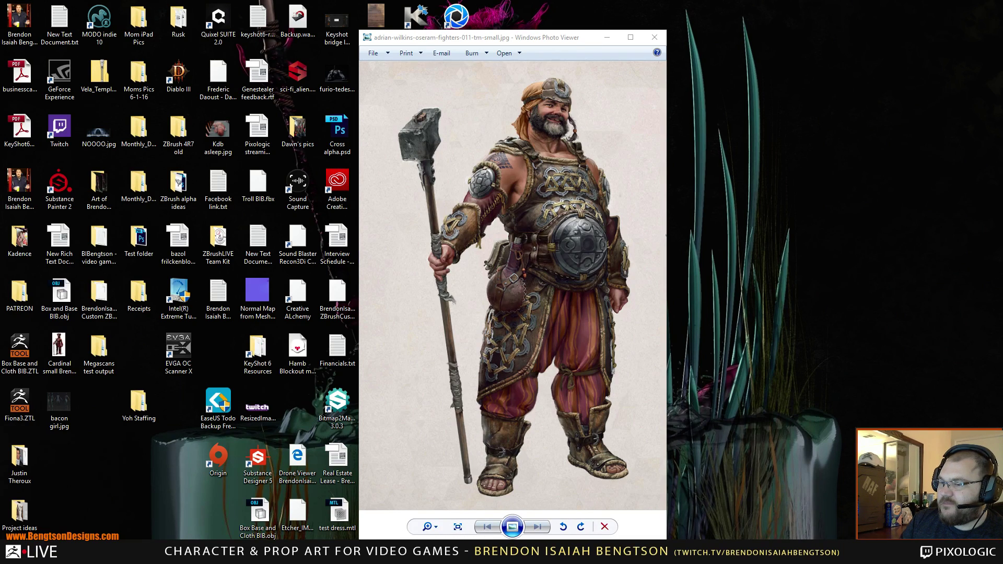
{"action": "left_click", "coordinate": [402, 555]}
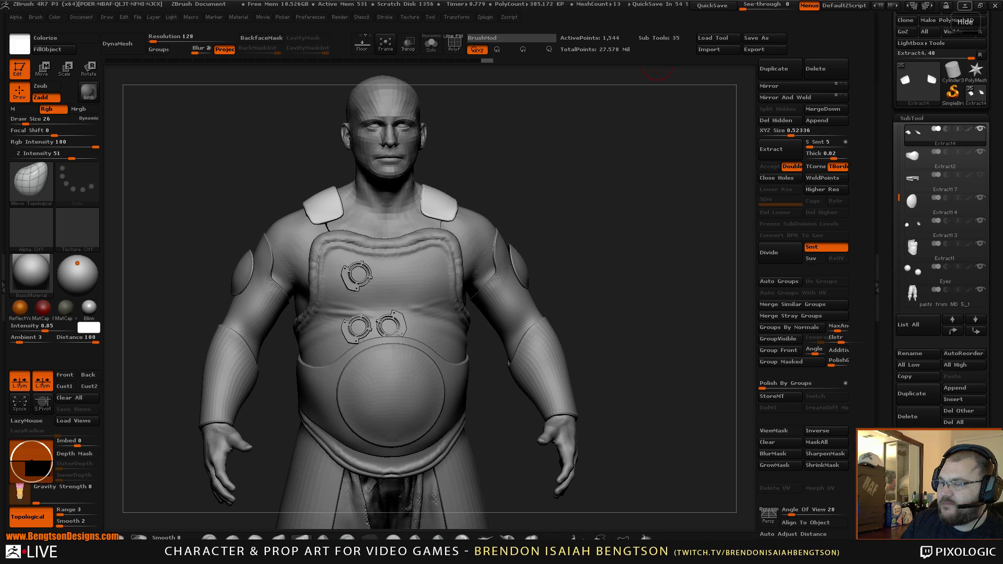
Turn on the polygon wireframe display to show the shoulder pads' topology.
{"action": "left_click_drag", "start_coordinate": [622, 287], "coordinate": [530, 216]}
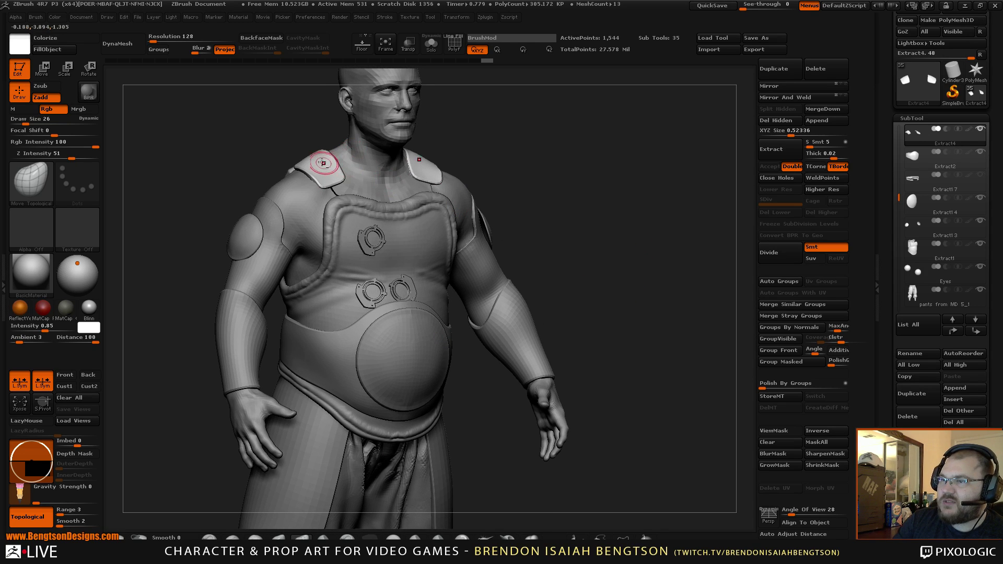
{"action": "left_click_drag", "start_coordinate": [552, 157], "coordinate": [560, 221]}
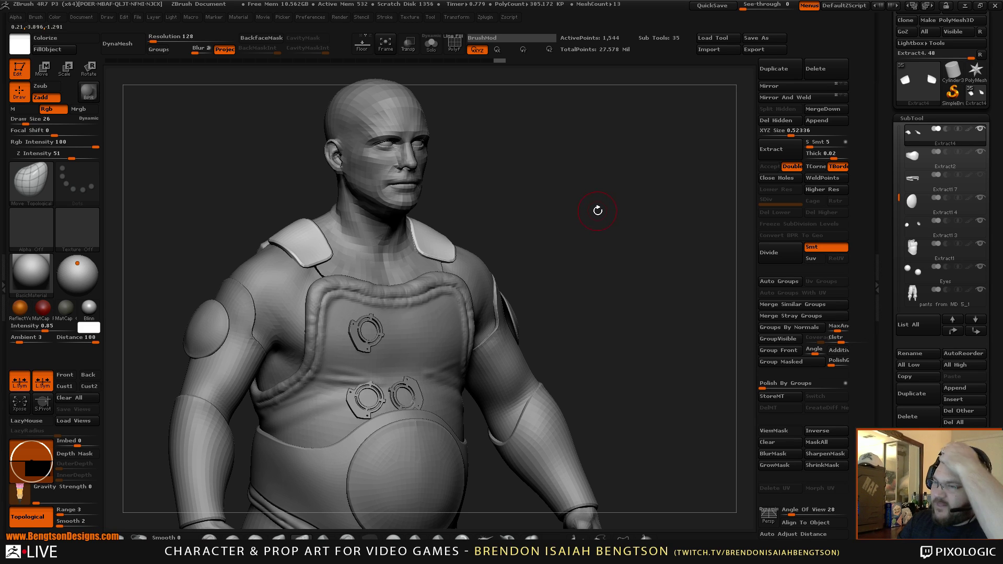
{"action": "mouse_move", "coordinate": [594, 216]}
{"action": "left_mouse_down"}
{"action": "mouse_move", "coordinate": [602, 237]}
{"action": "mouse_move", "coordinate": [612, 207]}
{"action": "mouse_move", "coordinate": [659, 245]}
{"action": "left_mouse_up"}
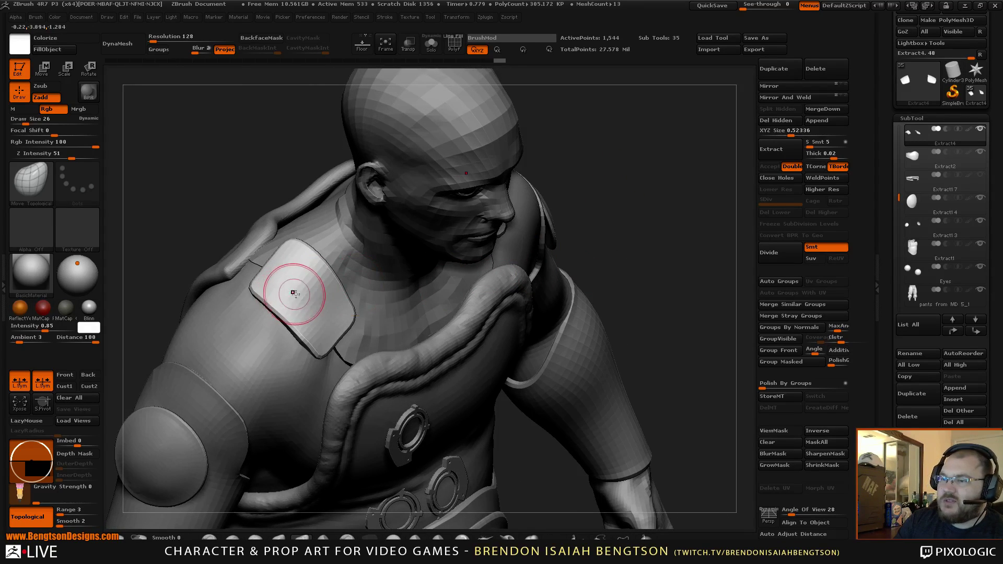
{"action": "key", "text": "shift+f"}
{"action": "left_click_drag", "start_coordinate": [251, 179], "coordinate": [294, 217]}
{"action": "left_click", "coordinate": [257, 383], "text": "alt"}
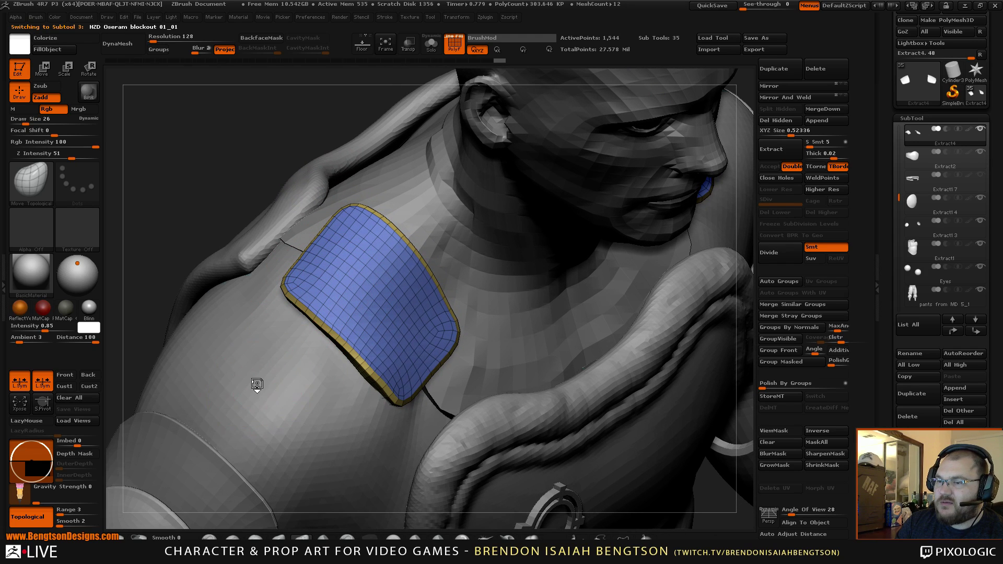
{"action": "mouse_move", "coordinate": [271, 368]}
{"action": "left_mouse_down", "text": "ctrl"}
{"action": "mouse_move", "coordinate": [285, 293]}
{"action": "mouse_move", "coordinate": [209, 282]}
{"action": "left_mouse_up", "text": "ctrl"}
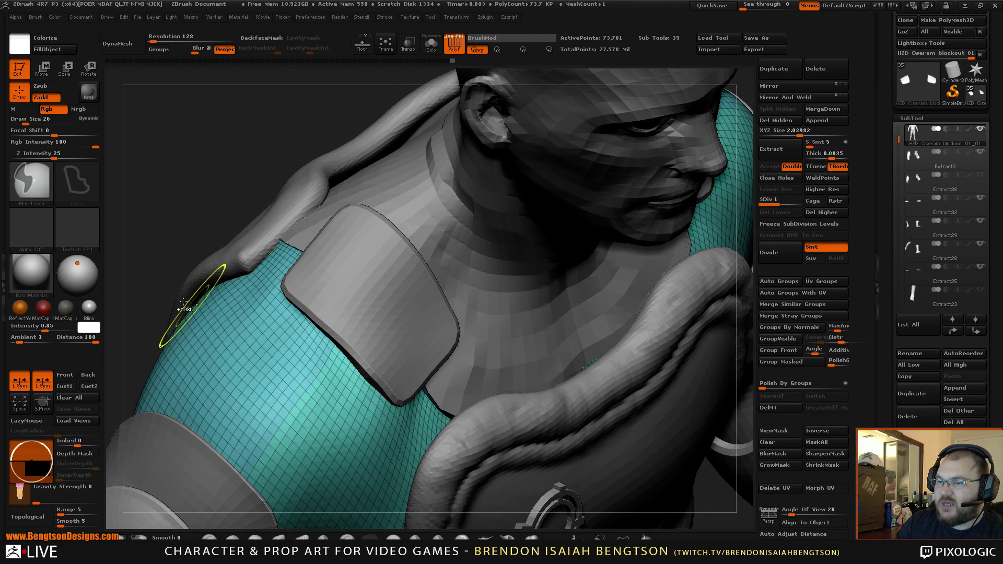
{"action": "key", "text": "b"}
{"action": "key", "text": "m"}
{"action": "key", "text": "t"}
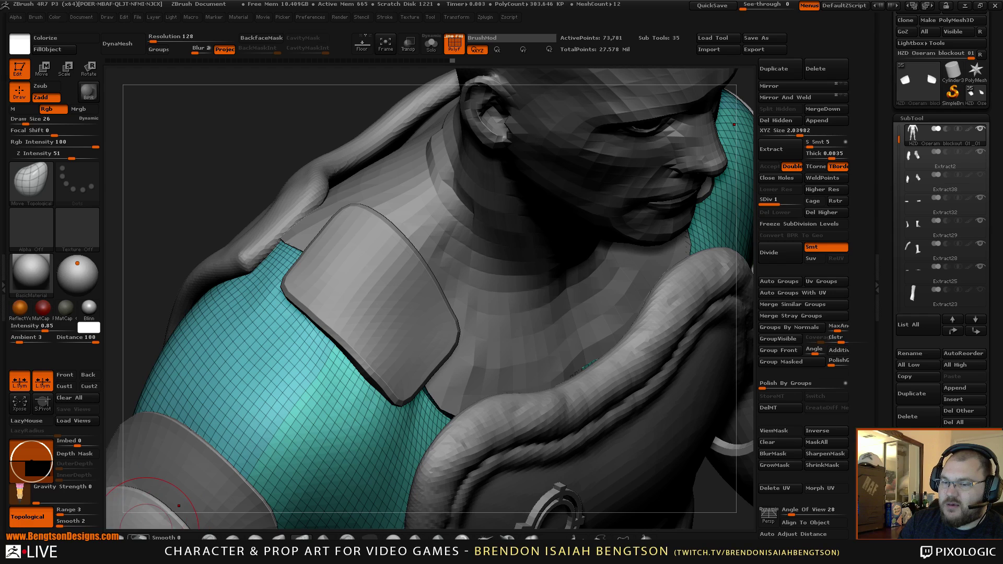
{"action": "key", "text": "b"}
{"action": "key", "text": "m"}
{"action": "key", "text": "l"}
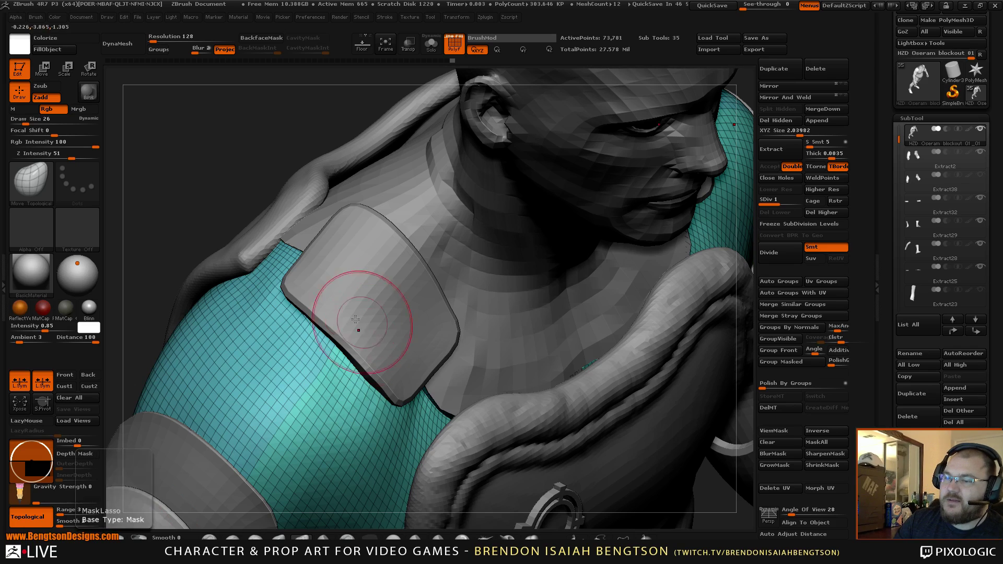
{"action": "mouse_move", "coordinate": [261, 376]}
{"action": "left_mouse_down", "text": "ctrl"}
{"action": "mouse_move", "coordinate": [271, 387]}
{"action": "mouse_move", "coordinate": [250, 387]}
{"action": "mouse_move", "coordinate": [264, 396]}
{"action": "left_mouse_up", "text": "ctrl"}
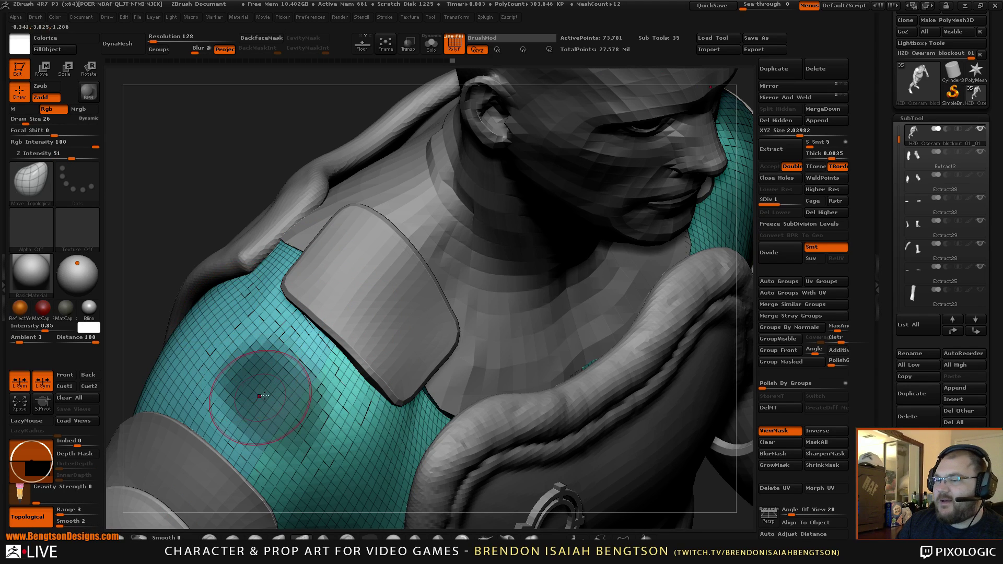
{"action": "left_click", "coordinate": [771, 149]}
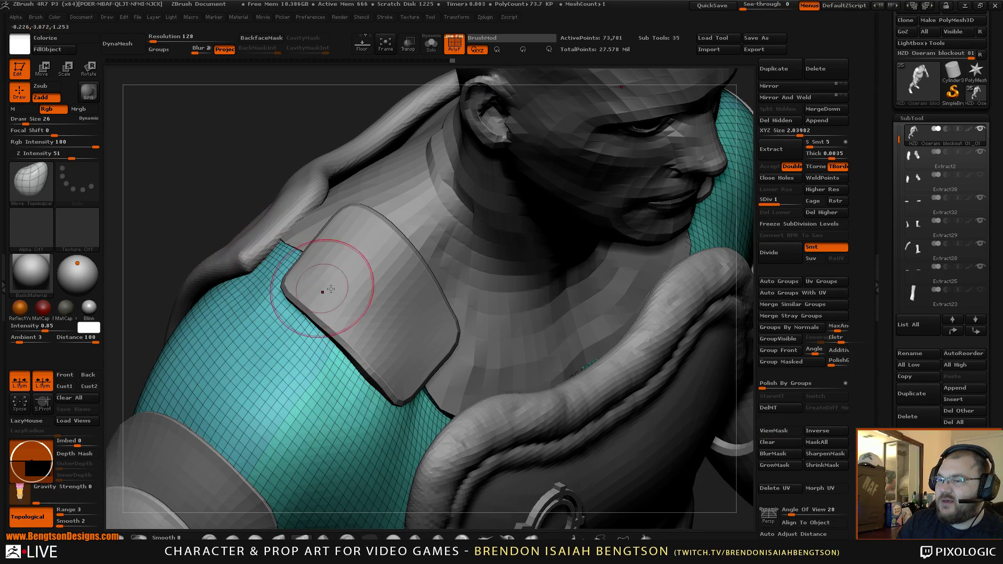
{"action": "left_click", "coordinate": [374, 273], "text": "alt"}
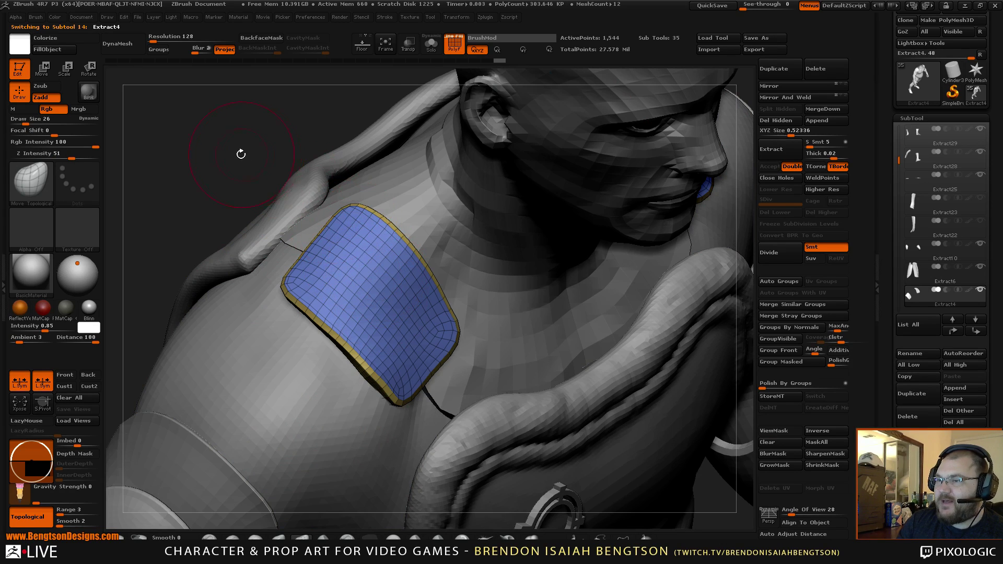
Set the draw size to 7 and refine the shoulder pad's edges and corners with the Move Topological brush.
{"action": "left_click_drag", "start_coordinate": [240, 154], "coordinate": [339, 228]}
{"action": "left_click_drag", "start_coordinate": [542, 364], "coordinate": [376, 261]}
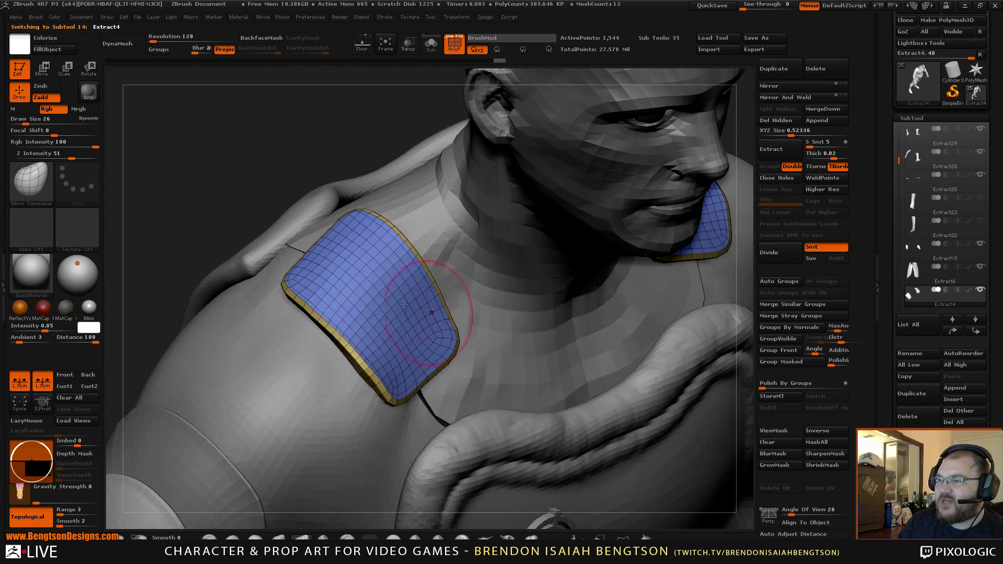
{"action": "mouse_move", "coordinate": [434, 343]}
{"action": "left_mouse_down"}
{"action": "mouse_move", "coordinate": [459, 358]}
{"action": "mouse_move", "coordinate": [473, 438]}
{"action": "mouse_move", "coordinate": [489, 368]}
{"action": "mouse_move", "coordinate": [448, 224]}
{"action": "mouse_move", "coordinate": [460, 225]}
{"action": "left_mouse_up"}
{"action": "key", "text": "space"}
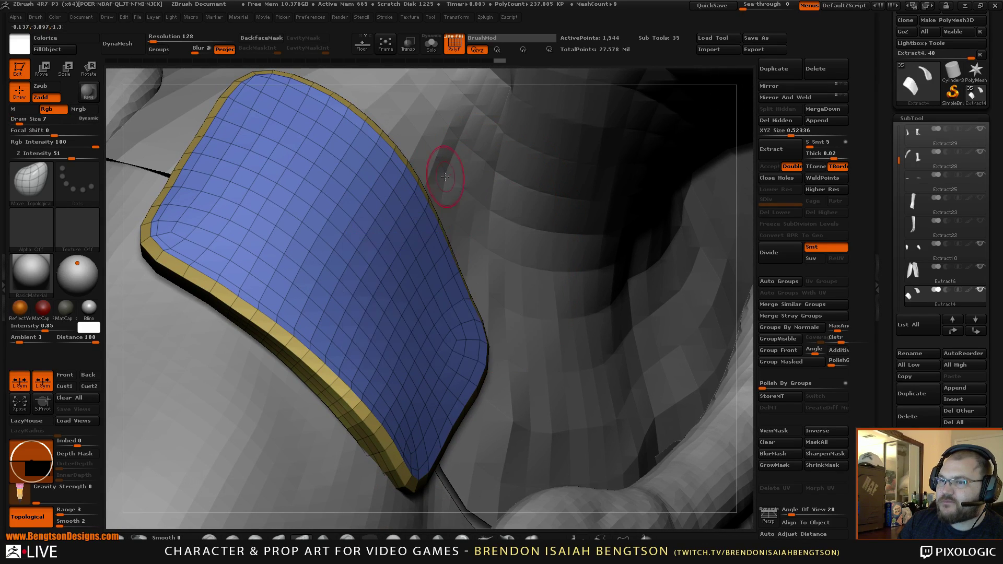
{"action": "mouse_move", "coordinate": [441, 161]}
{"action": "left_mouse_down"}
{"action": "mouse_move", "coordinate": [503, 217]}
{"action": "mouse_move", "coordinate": [510, 285]}
{"action": "mouse_move", "coordinate": [296, 184]}
{"action": "mouse_move", "coordinate": [351, 166]}
{"action": "mouse_move", "coordinate": [325, 161]}
{"action": "left_mouse_up"}
{"action": "left_click_drag", "start_coordinate": [217, 340], "coordinate": [263, 415], "text": "shift"}
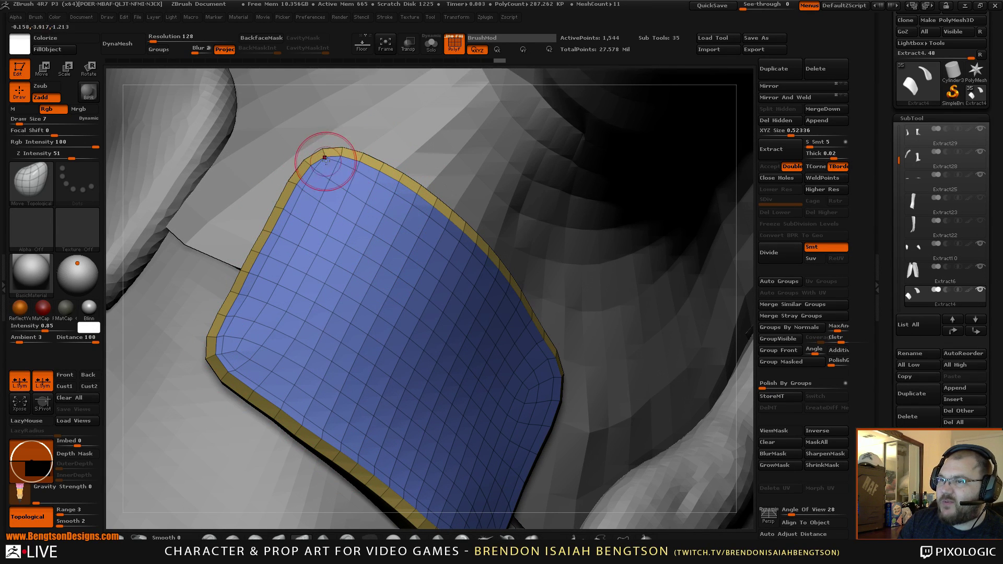
{"action": "left_click_drag", "start_coordinate": [386, 317], "coordinate": [358, 290]}
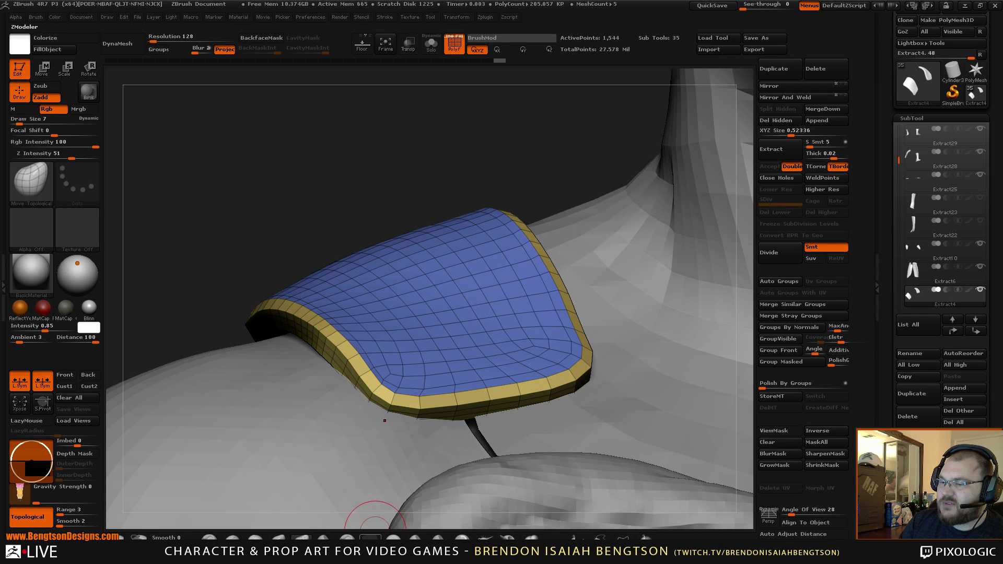
Extrude the shoulder pad's border loop into a raised rim using ZModeler's QMesh polygon action with the Polyloop target.
{"action": "key", "text": "b"}
{"action": "key", "text": "z"}
{"action": "key", "text": "m"}
{"action": "left_click_drag", "start_coordinate": [384, 384], "coordinate": [373, 400]}
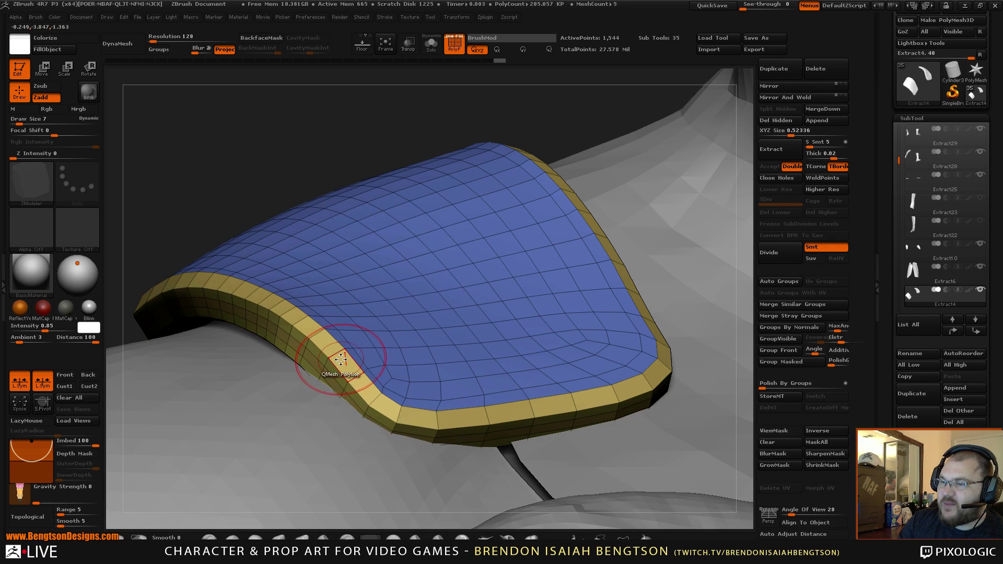
{"action": "key", "text": "space"}
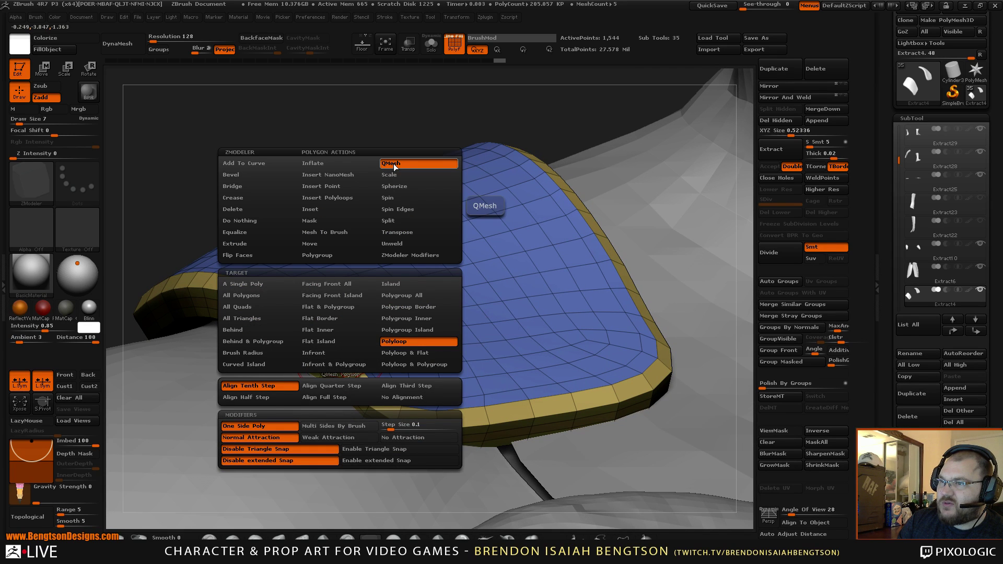
{"action": "left_click", "coordinate": [417, 343]}
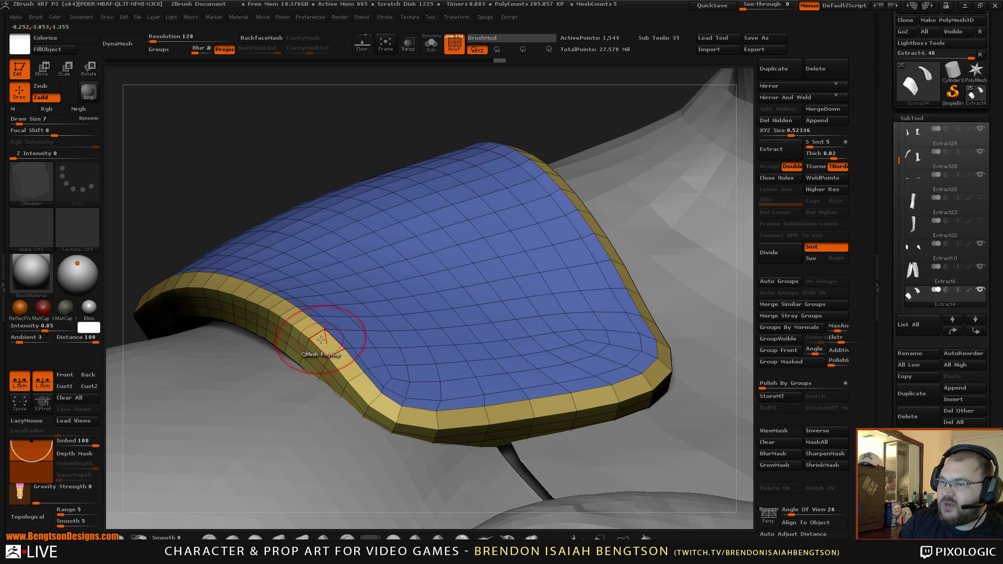
{"action": "left_click_drag", "start_coordinate": [320, 337], "coordinate": [312, 312]}
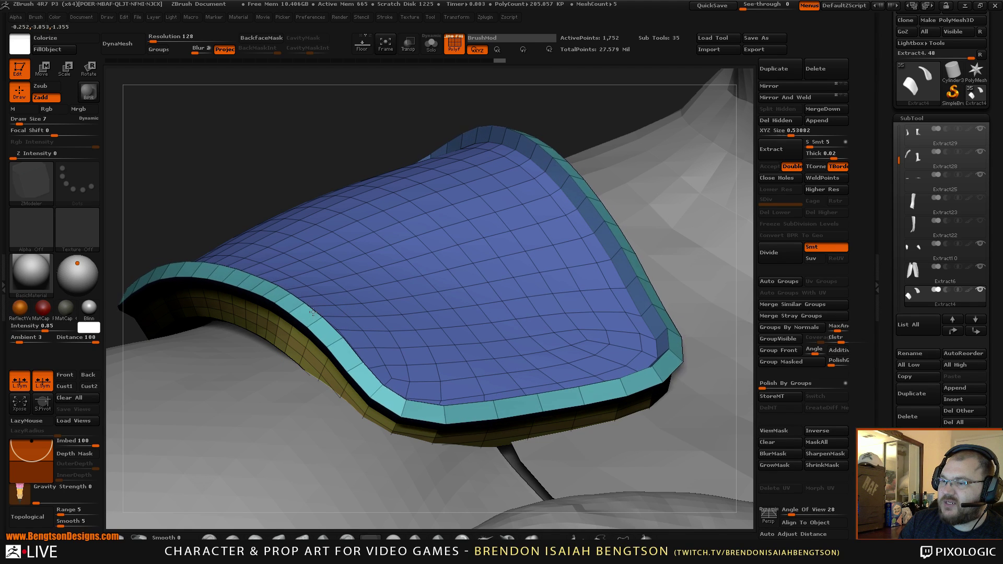
Duplicate the rimmed shoulder pads as a separate subtool and select the copy.
{"action": "left_click_drag", "start_coordinate": [298, 168], "coordinate": [281, 94], "text": "alt"}
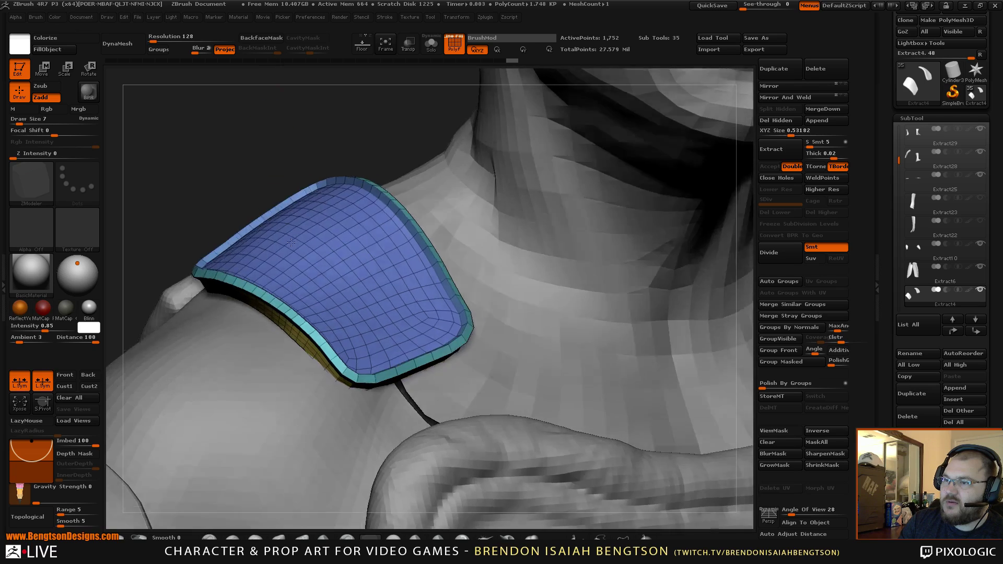
{"action": "left_click_drag", "start_coordinate": [303, 194], "coordinate": [350, 99]}
{"action": "left_click_drag", "start_coordinate": [399, 240], "coordinate": [695, 163]}
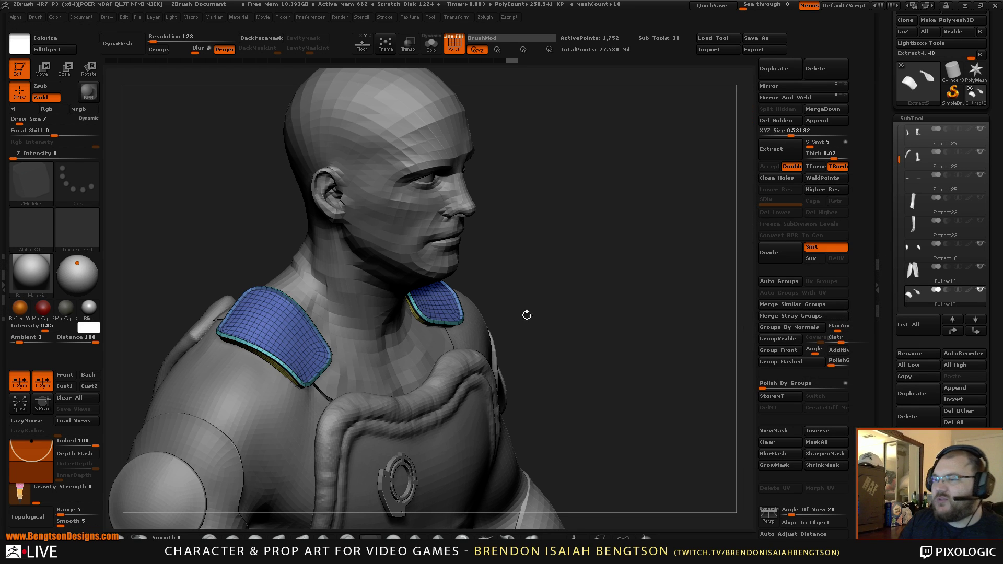
{"action": "left_click_drag", "start_coordinate": [591, 300], "coordinate": [685, 222]}
{"action": "left_click_drag", "start_coordinate": [897, 162], "coordinate": [897, 175]}
{"action": "left_click", "coordinate": [914, 248]}
{"action": "left_click", "coordinate": [914, 231]}
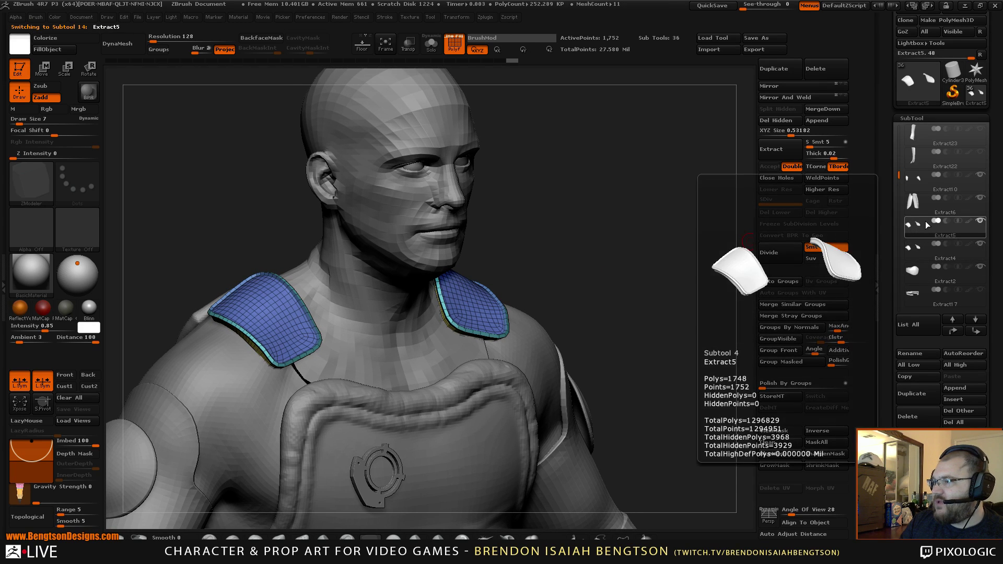
Store the duplicated shoulder pads hidden at the end of the subtool list and reselect the original pads.
{"action": "left_click_drag", "start_coordinate": [890, 225], "coordinate": [890, 202]}
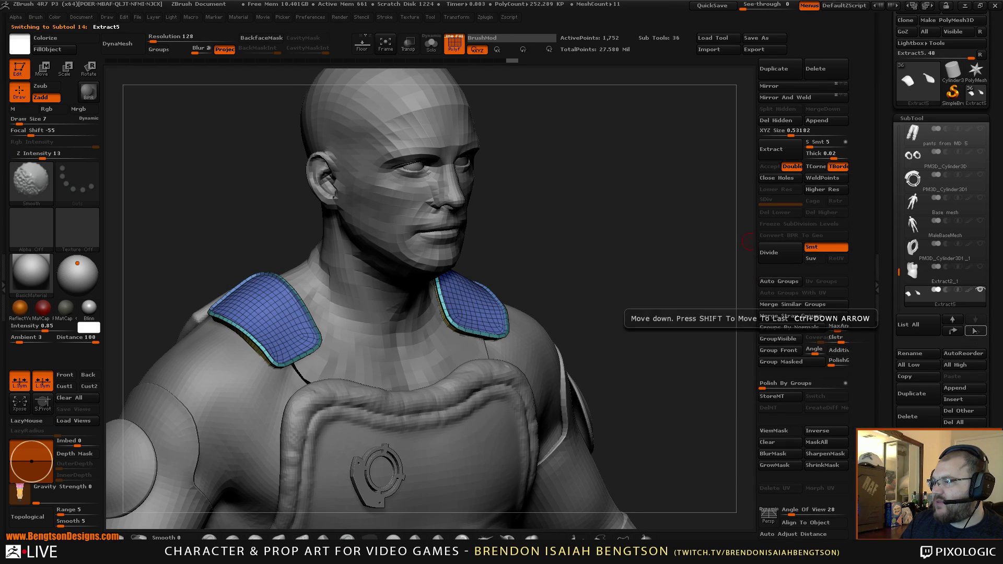
{"action": "left_click", "coordinate": [913, 270]}
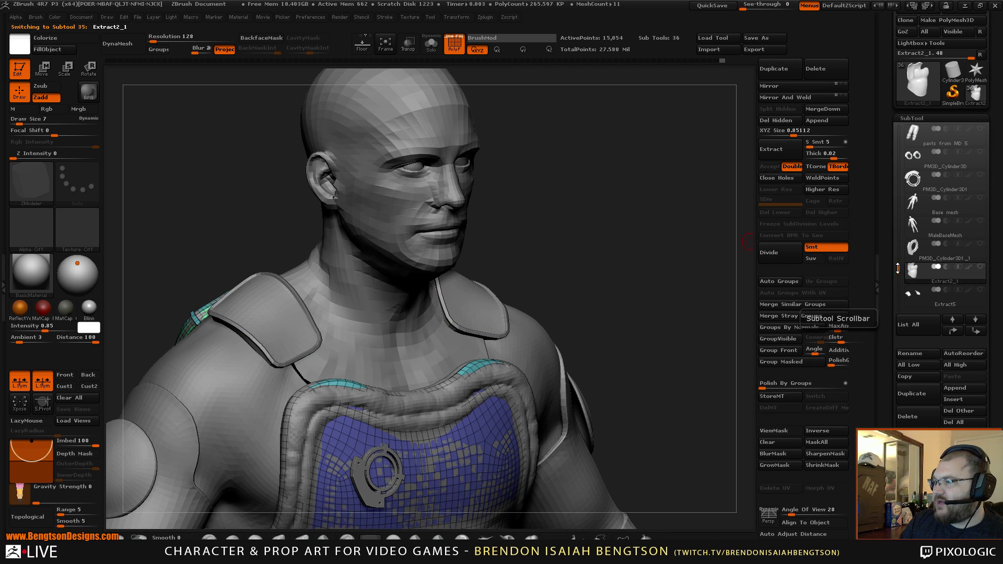
{"action": "left_click_drag", "start_coordinate": [898, 267], "coordinate": [902, 168]}
{"action": "left_click", "coordinate": [912, 246]}
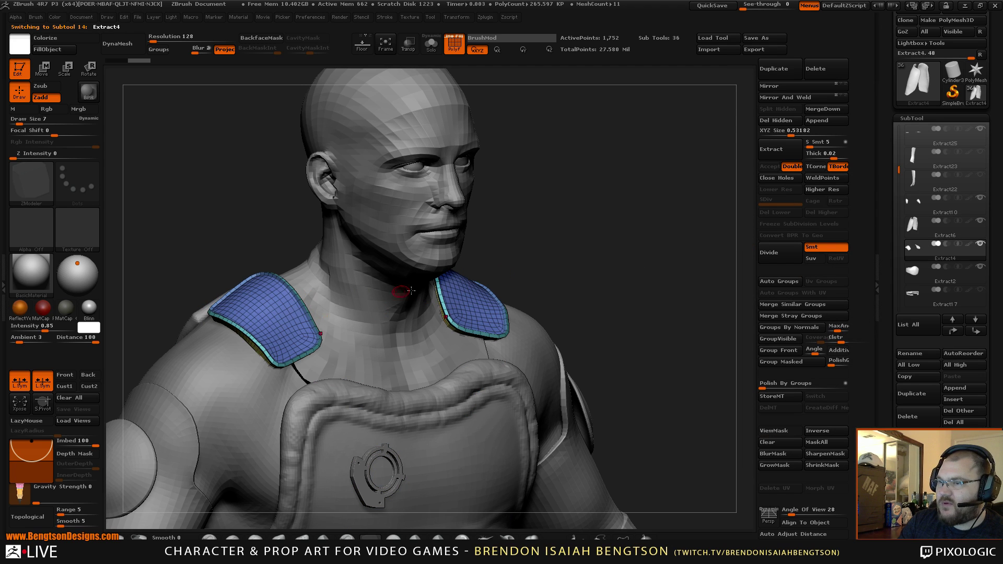
Try remeshing the shoulder pads with DynaMesh at resolution 512.
{"action": "left_click_drag", "start_coordinate": [639, 301], "coordinate": [643, 168]}
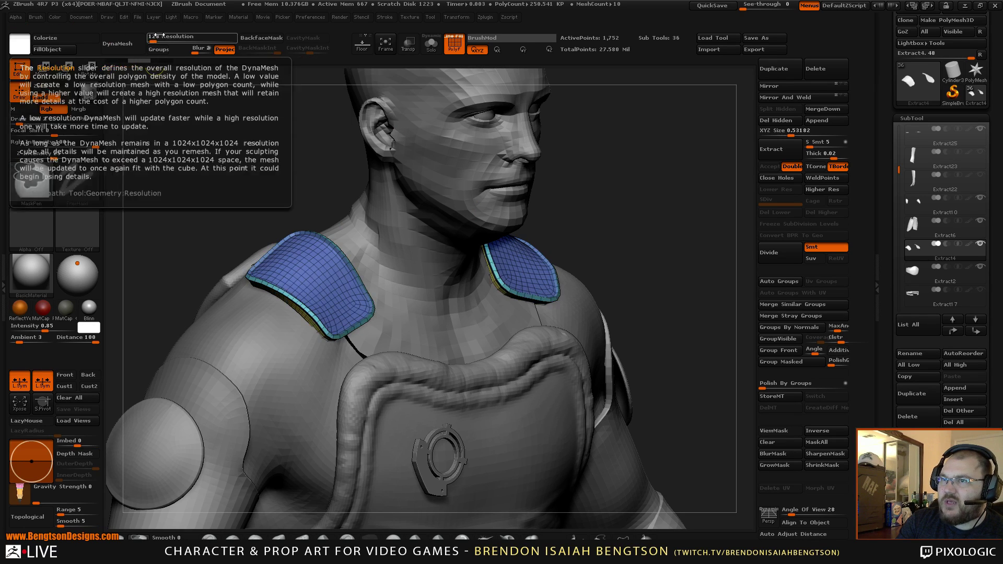
{"action": "left_click_drag", "start_coordinate": [154, 39], "coordinate": [168, 38]}
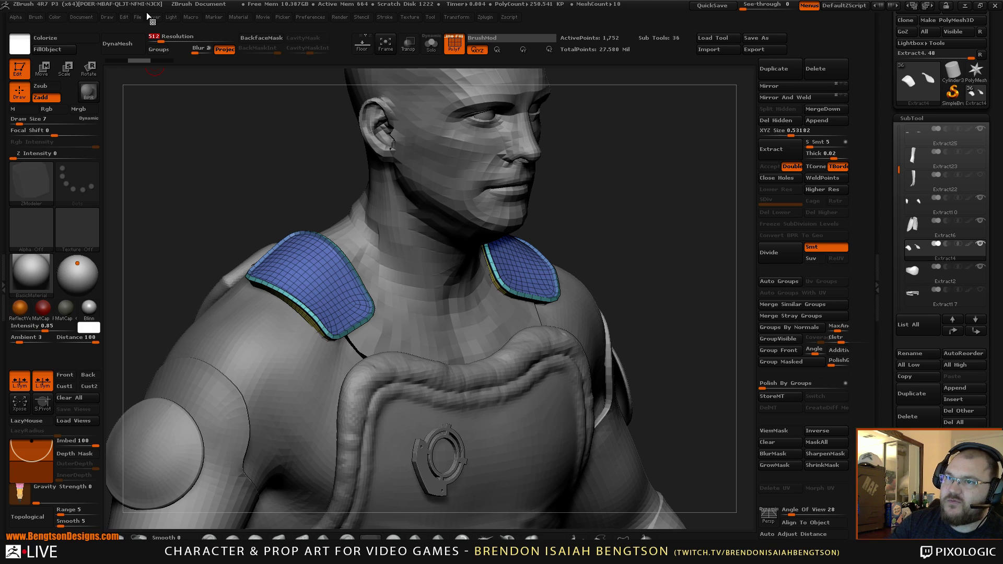
{"action": "left_click", "coordinate": [120, 45]}
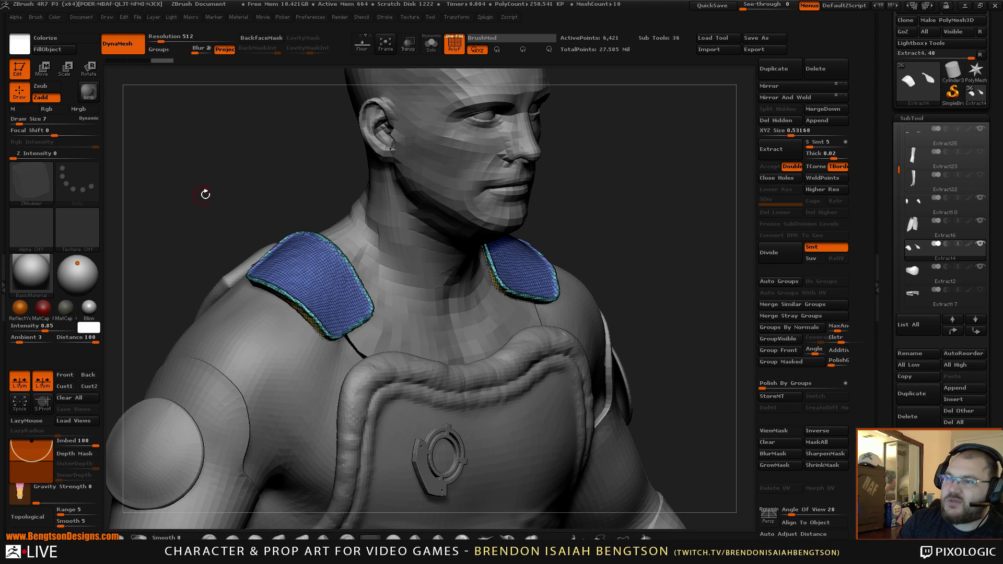
{"action": "mouse_move", "coordinate": [261, 193]}
{"action": "left_mouse_down"}
{"action": "mouse_move", "coordinate": [308, 183]}
{"action": "mouse_move", "coordinate": [278, 181]}
{"action": "mouse_move", "coordinate": [262, 168]}
{"action": "mouse_move", "coordinate": [272, 172]}
{"action": "mouse_move", "coordinate": [269, 162]}
{"action": "left_mouse_up"}
{"action": "key", "text": "shift+f"}
{"action": "key", "text": "ctrl+z"}
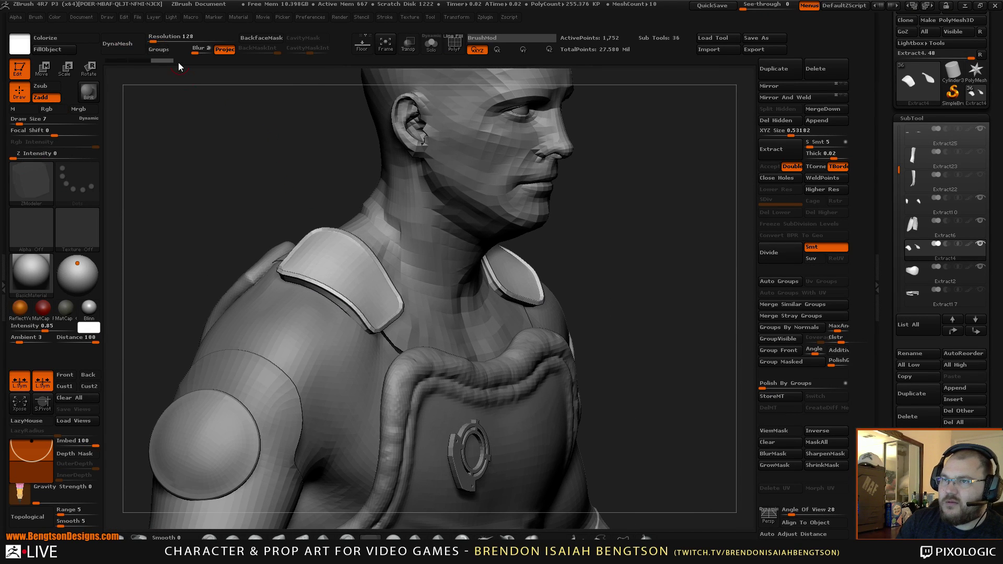
Try remeshing the shoulder pads with DynaMesh at resolution 1024.
{"action": "left_click", "coordinate": [174, 35]}
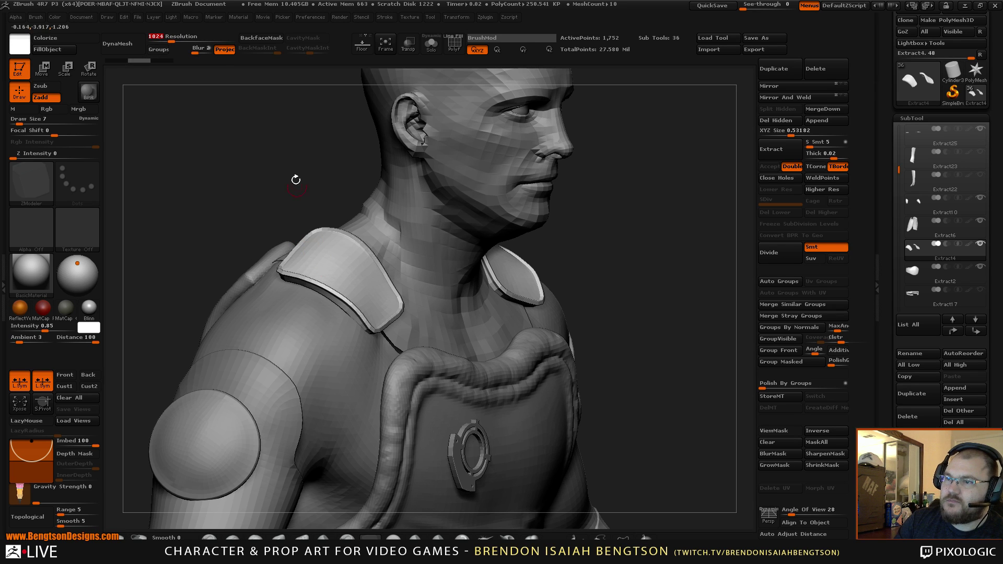
{"action": "left_click", "coordinate": [138, 40]}
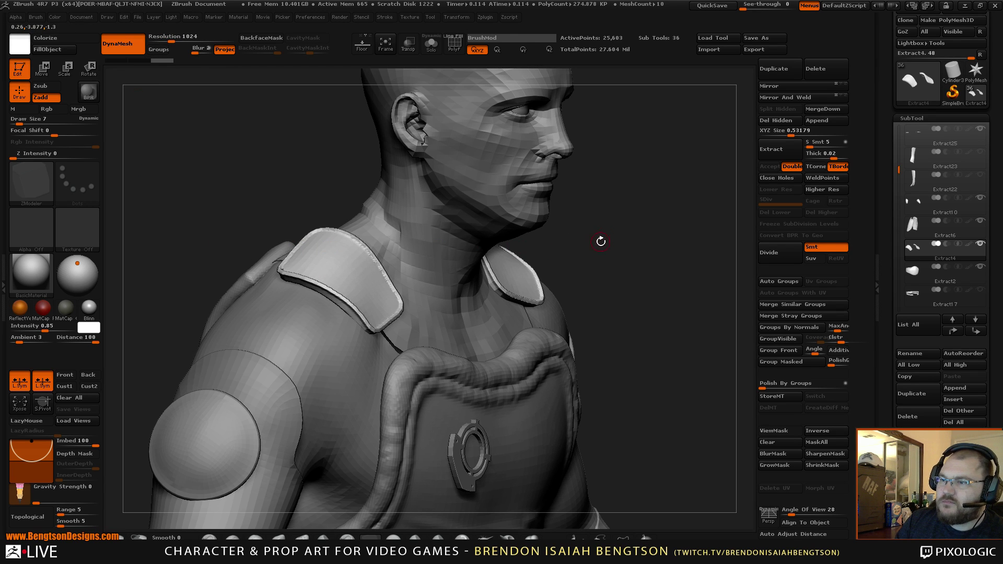
{"action": "left_click_drag", "start_coordinate": [600, 241], "coordinate": [627, 202]}
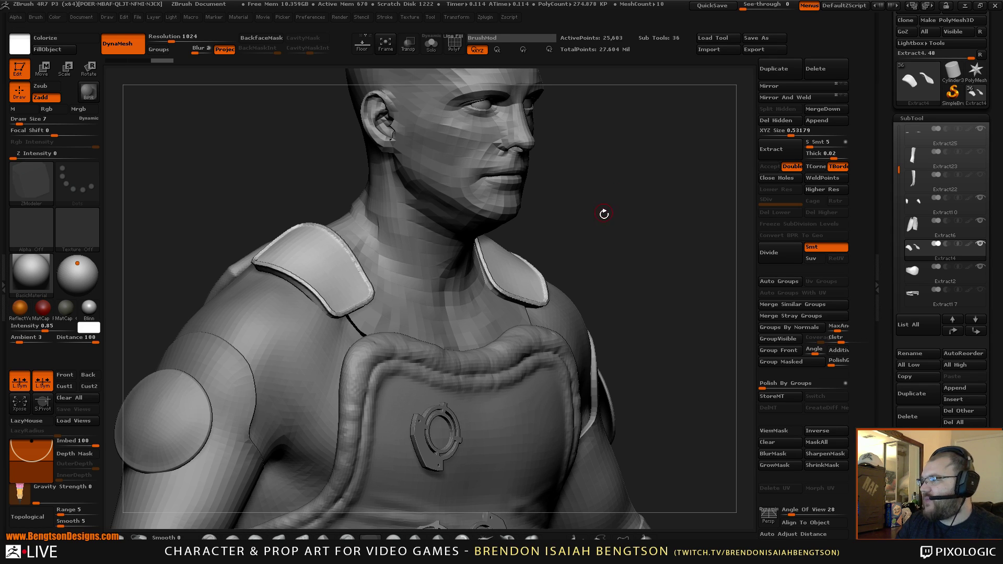
Inspect the ring ornaments on the chest piece by making their subtool active, and reselect the shoulder pads.
{"action": "left_click_drag", "start_coordinate": [628, 270], "coordinate": [613, 171], "text": "alt"}
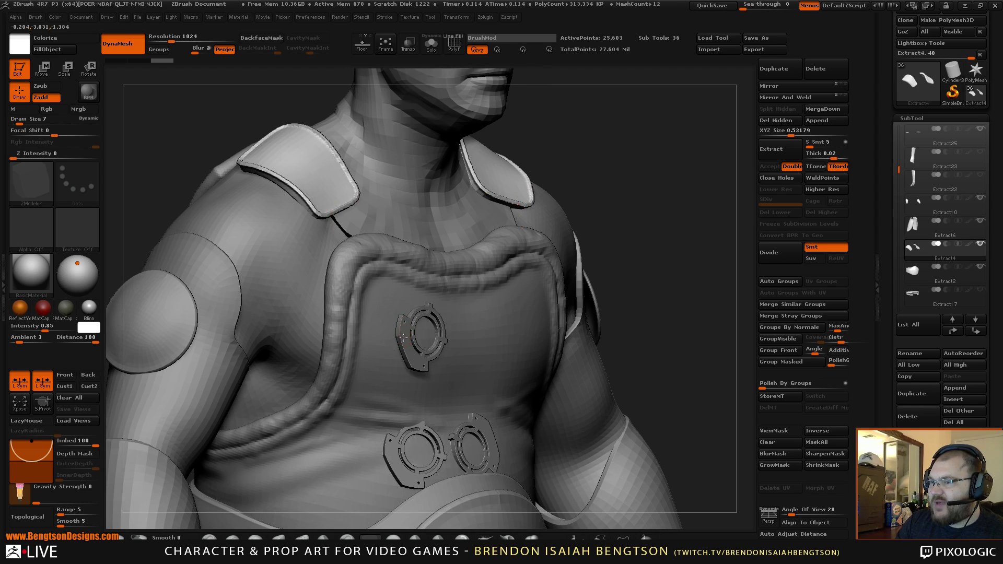
{"action": "left_click", "coordinate": [407, 334], "text": "alt"}
{"action": "mouse_move", "coordinate": [655, 232]}
{"action": "left_mouse_down"}
{"action": "mouse_move", "coordinate": [662, 234]}
{"action": "mouse_move", "coordinate": [645, 233]}
{"action": "left_mouse_up"}
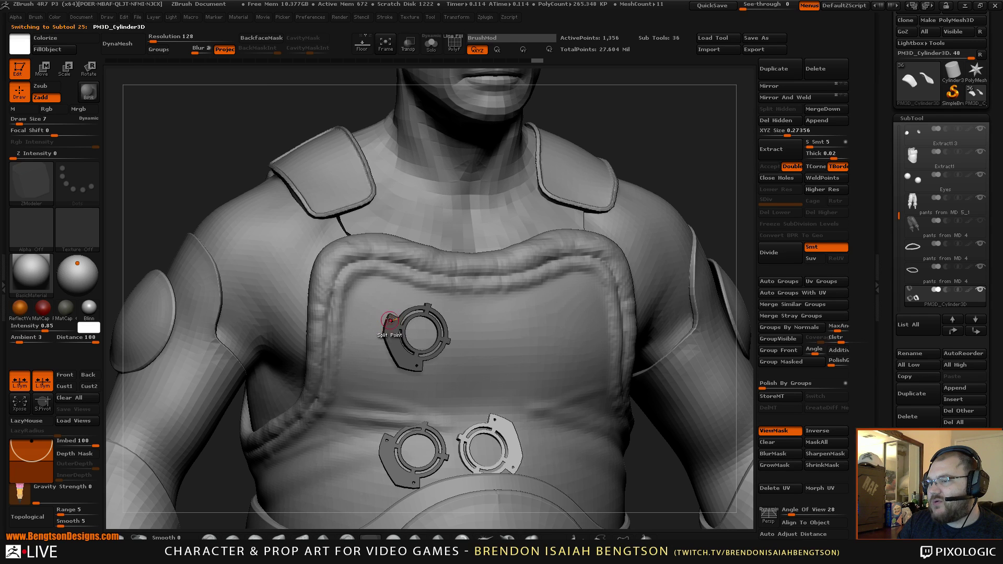
{"action": "left_click_drag", "start_coordinate": [653, 126], "coordinate": [700, 223]}
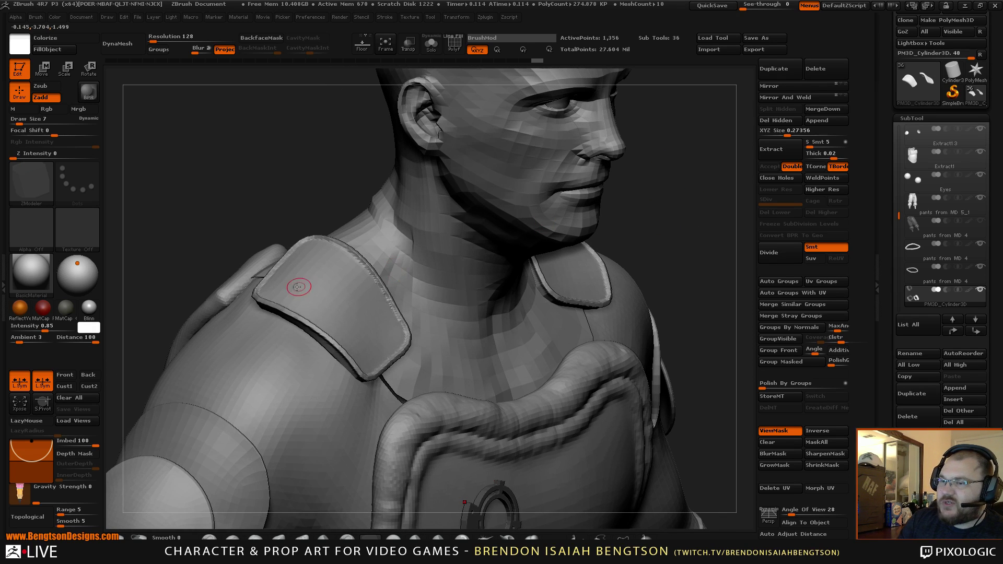
{"action": "left_click", "coordinate": [276, 302], "text": "alt"}
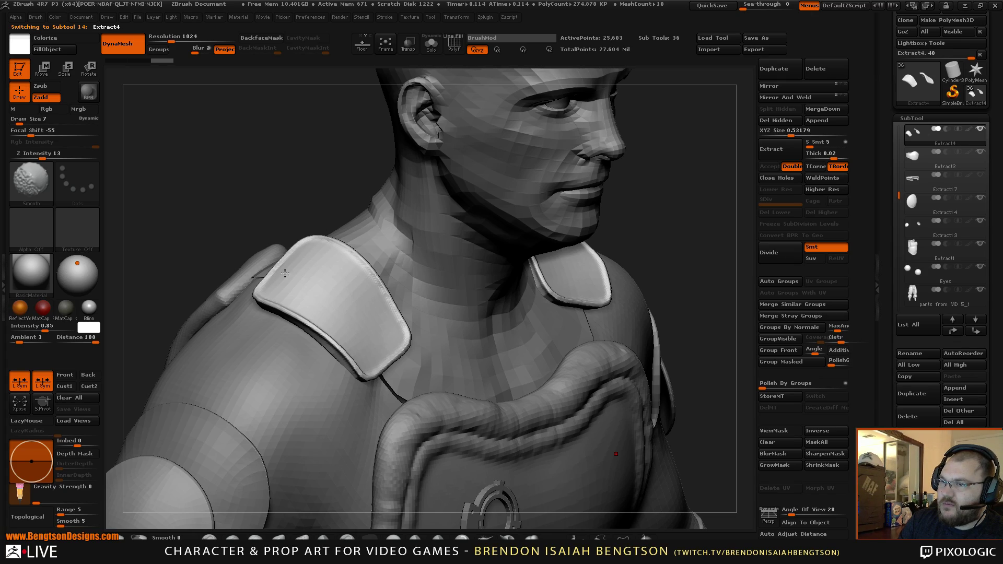
Compare the shoulder pads with the concept reference behind the see-through window, and restore the window's full opacity.
{"action": "key", "text": "b"}
{"action": "key", "text": "z"}
{"action": "key", "text": "m"}
{"action": "left_click_drag", "start_coordinate": [720, 110], "coordinate": [696, 80]}
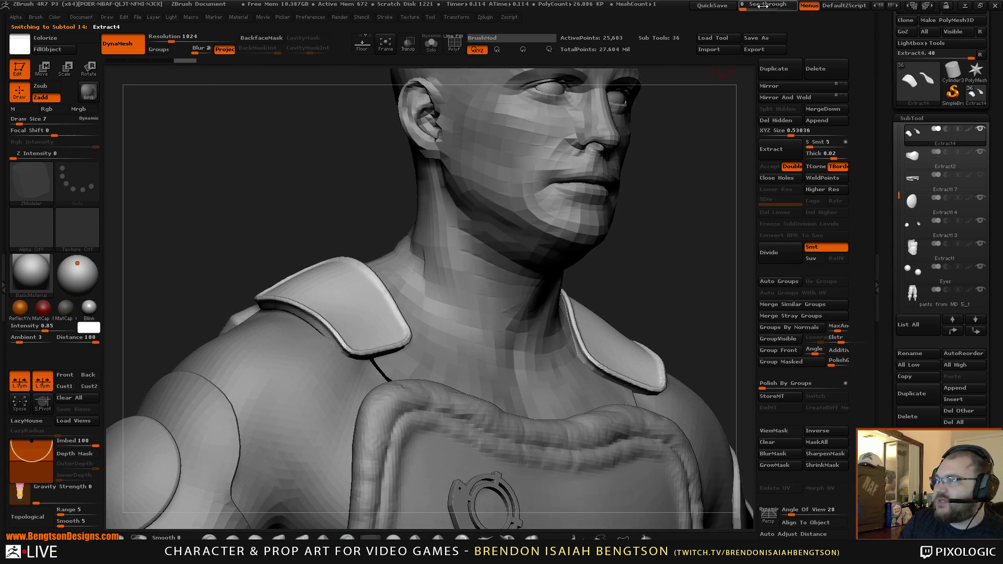
{"action": "left_click_drag", "start_coordinate": [763, 5], "coordinate": [794, 5]}
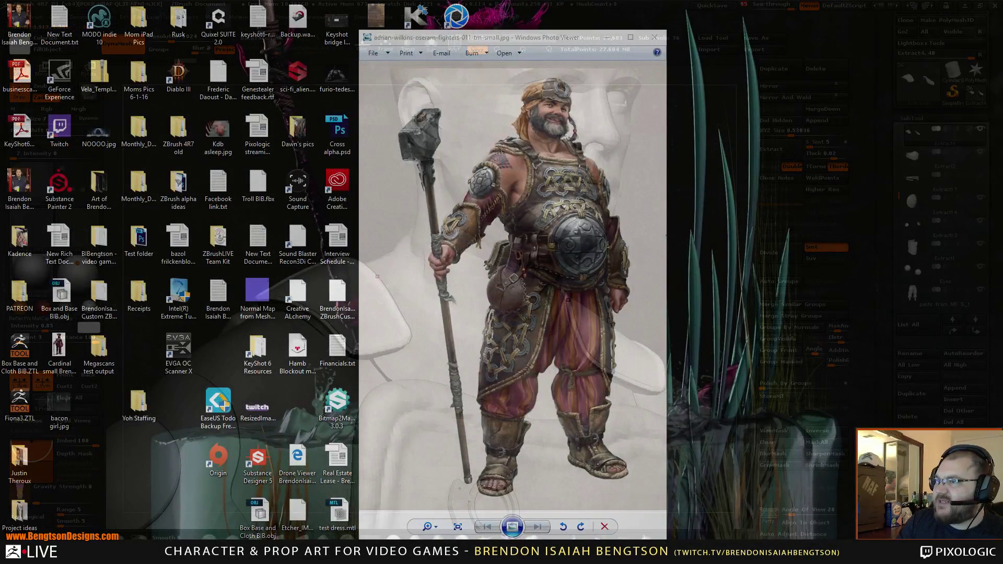
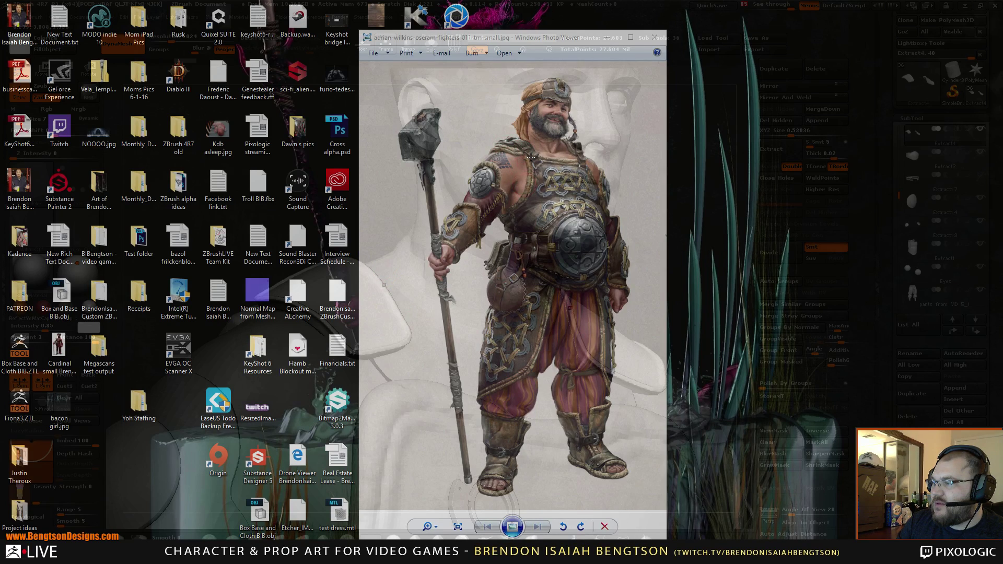
{"action": "left_click", "coordinate": [531, 156]}
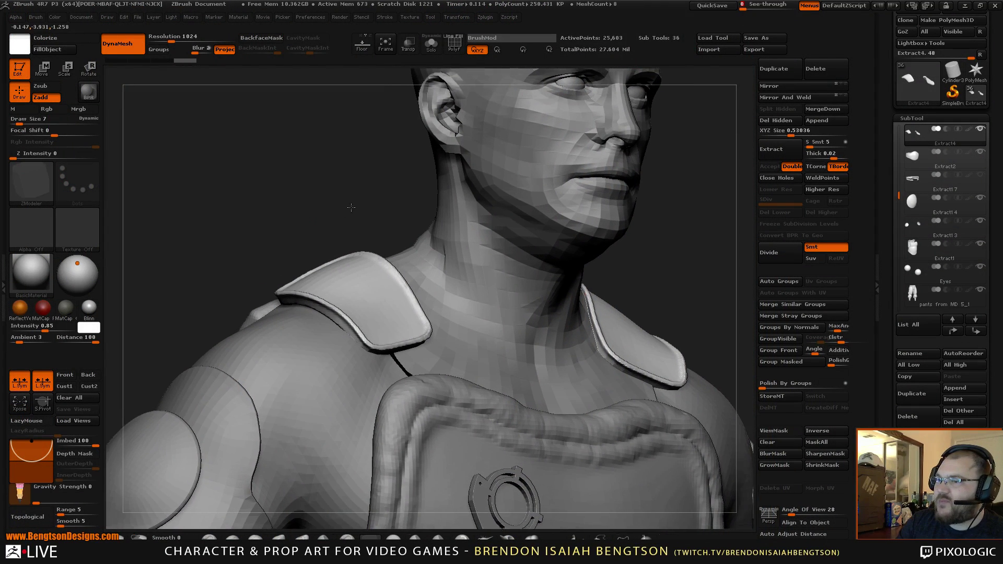
Choose the ClayBuildup brush with draw size 14 and isolate the shoulder pads in Solo mode.
{"action": "key", "text": "b"}
{"action": "key", "text": "c"}
{"action": "key", "text": "b"}
{"action": "left_click_drag", "start_coordinate": [362, 208], "coordinate": [332, 294]}
{"action": "key", "text": "space"}
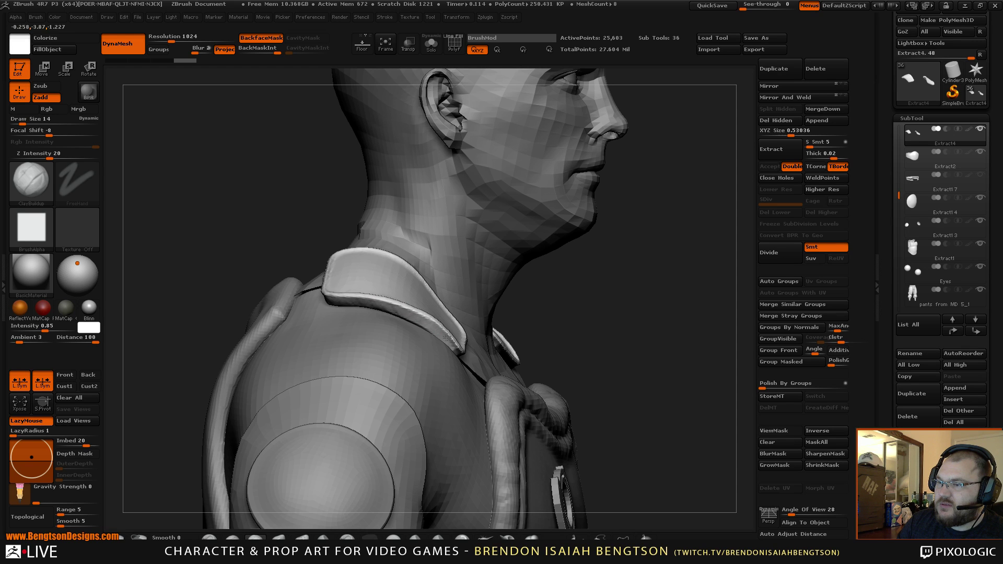
{"action": "left_click_drag", "start_coordinate": [574, 318], "coordinate": [455, 335]}
{"action": "key", "text": "ctrl+alt+s"}
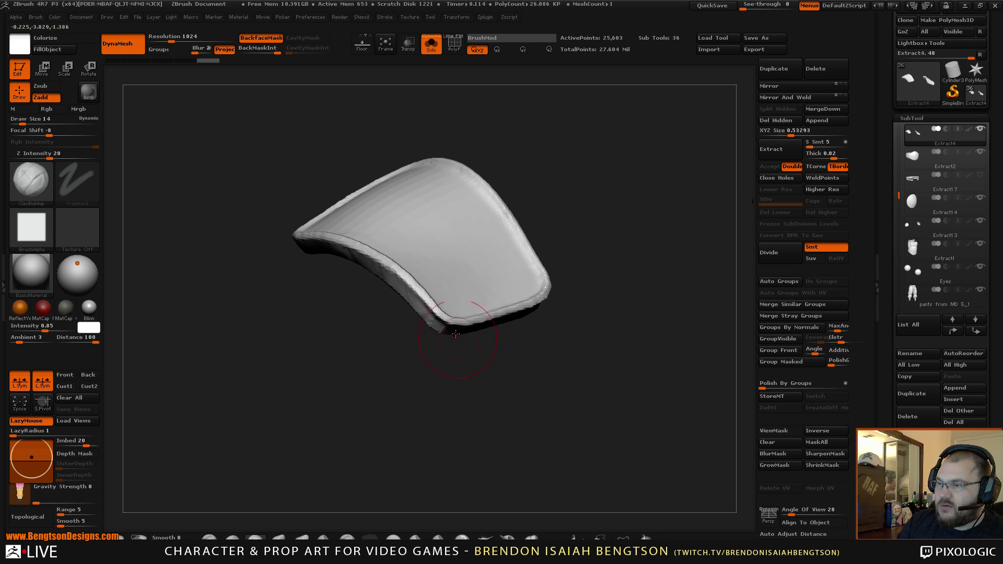
Smooth the shoulder pad's rim, turn off backface masking, and try building up clay along its lower end.
{"action": "key", "text": "shift"}
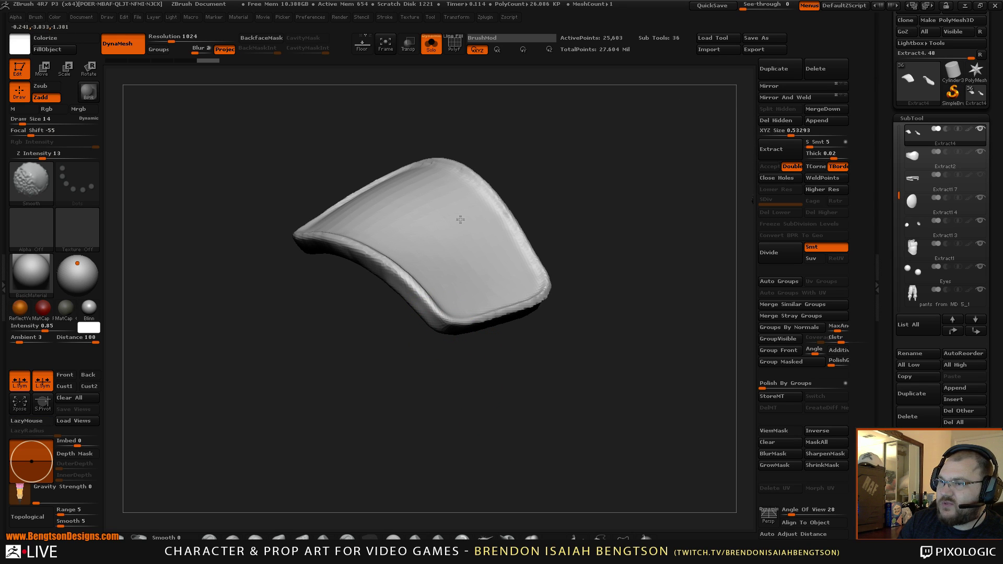
{"action": "mouse_move", "coordinate": [468, 340]}
{"action": "left_mouse_down"}
{"action": "mouse_move", "coordinate": [461, 381]}
{"action": "mouse_move", "coordinate": [445, 318]}
{"action": "mouse_move", "coordinate": [502, 324]}
{"action": "mouse_move", "coordinate": [556, 312]}
{"action": "left_mouse_up"}
{"action": "mouse_move", "coordinate": [620, 204]}
{"action": "left_mouse_down"}
{"action": "mouse_move", "coordinate": [586, 115]}
{"action": "mouse_move", "coordinate": [571, 176]}
{"action": "mouse_move", "coordinate": [531, 224]}
{"action": "left_mouse_up"}
{"action": "left_click", "coordinate": [261, 37]}
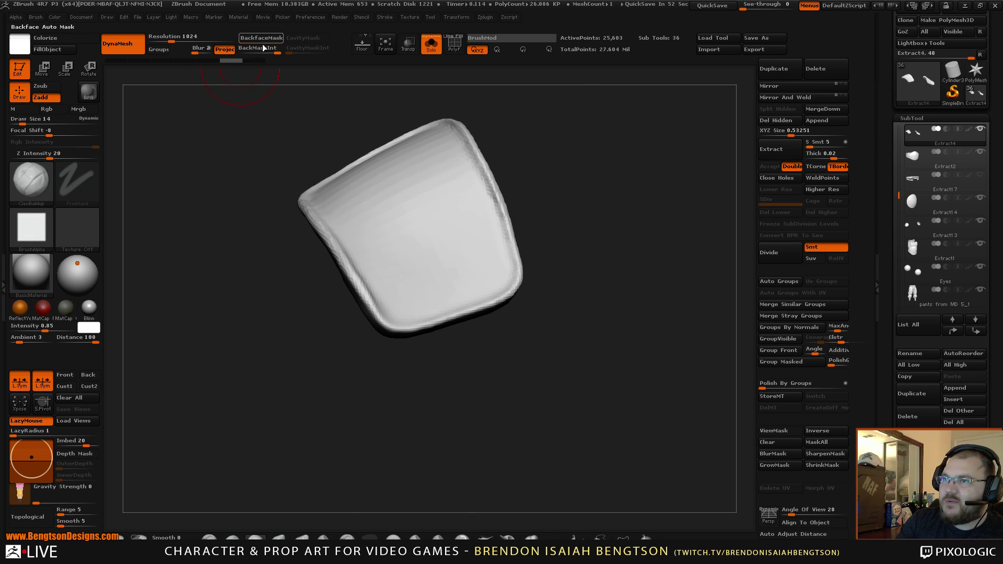
{"action": "left_click_drag", "start_coordinate": [238, 309], "coordinate": [376, 336]}
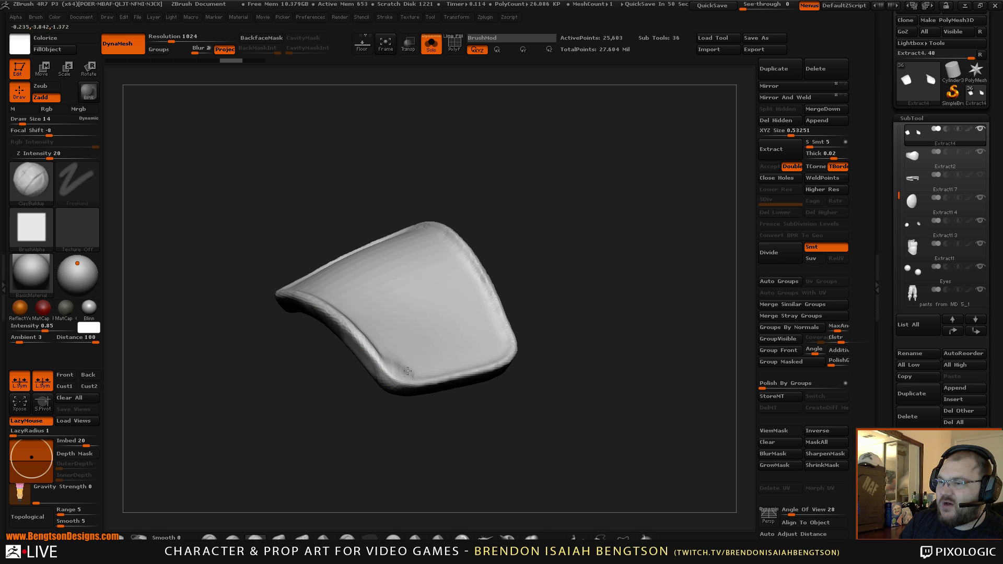
{"action": "left_click_drag", "start_coordinate": [461, 359], "coordinate": [490, 368]}
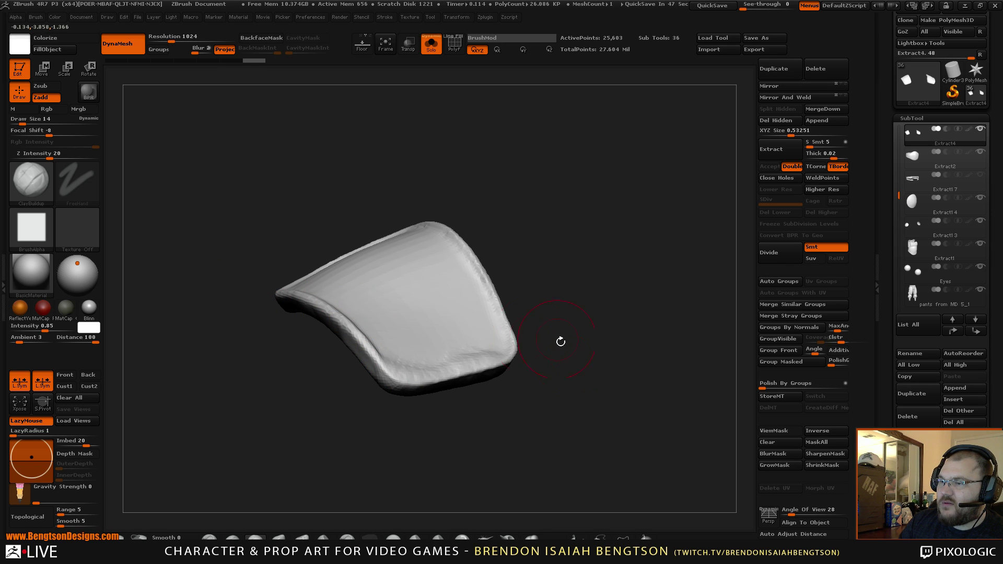
Try building up the shoulder pad's remaining borders with ClayBuildup and smooth the strokes along the rim.
{"action": "mouse_move", "coordinate": [561, 341]}
{"action": "left_mouse_down"}
{"action": "mouse_move", "coordinate": [578, 213]}
{"action": "mouse_move", "coordinate": [564, 412]}
{"action": "mouse_move", "coordinate": [378, 356]}
{"action": "mouse_move", "coordinate": [355, 326]}
{"action": "left_mouse_up"}
{"action": "left_click_drag", "start_coordinate": [302, 385], "coordinate": [349, 371]}
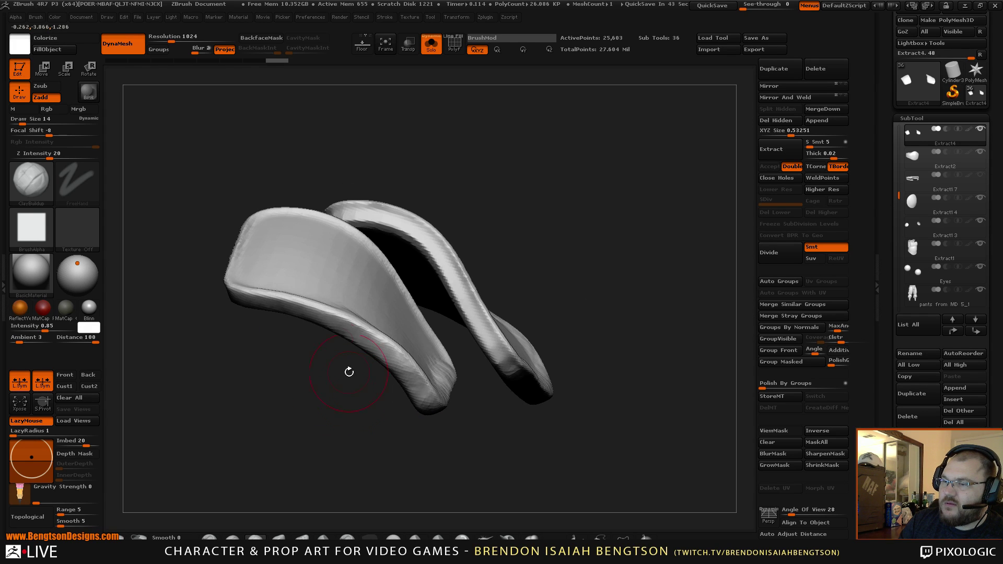
{"action": "left_click_drag", "start_coordinate": [344, 313], "coordinate": [333, 347]}
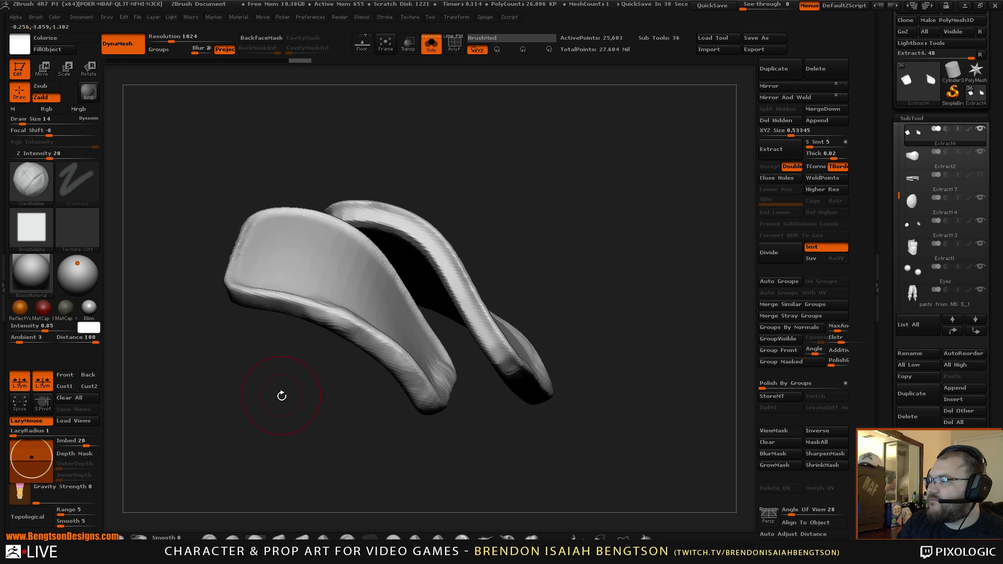
{"action": "left_click_drag", "start_coordinate": [280, 396], "coordinate": [353, 394]}
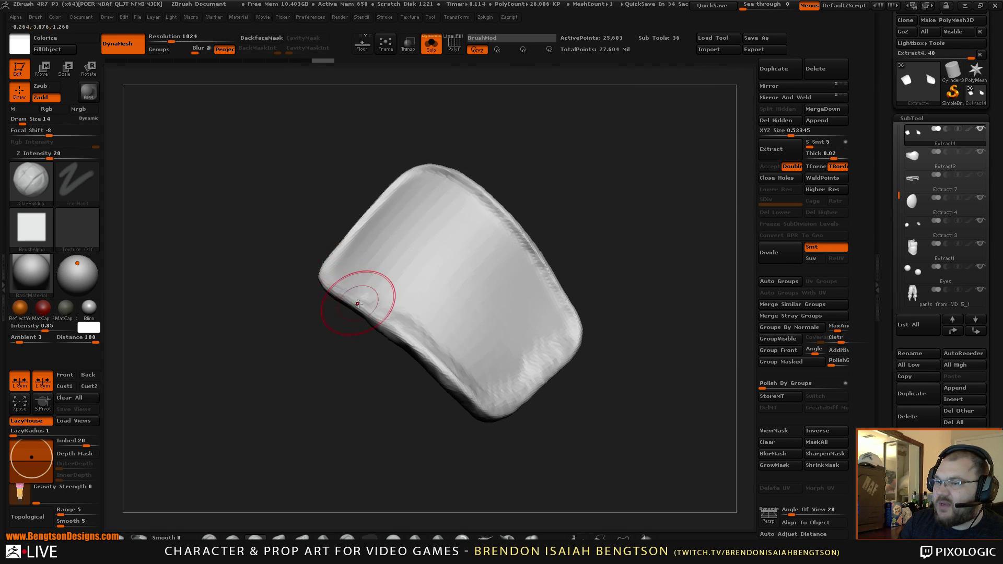
{"action": "mouse_move", "coordinate": [358, 301]}
{"action": "left_mouse_down"}
{"action": "mouse_move", "coordinate": [335, 365]}
{"action": "mouse_move", "coordinate": [358, 303]}
{"action": "mouse_move", "coordinate": [277, 307]}
{"action": "mouse_move", "coordinate": [332, 296]}
{"action": "left_mouse_up"}
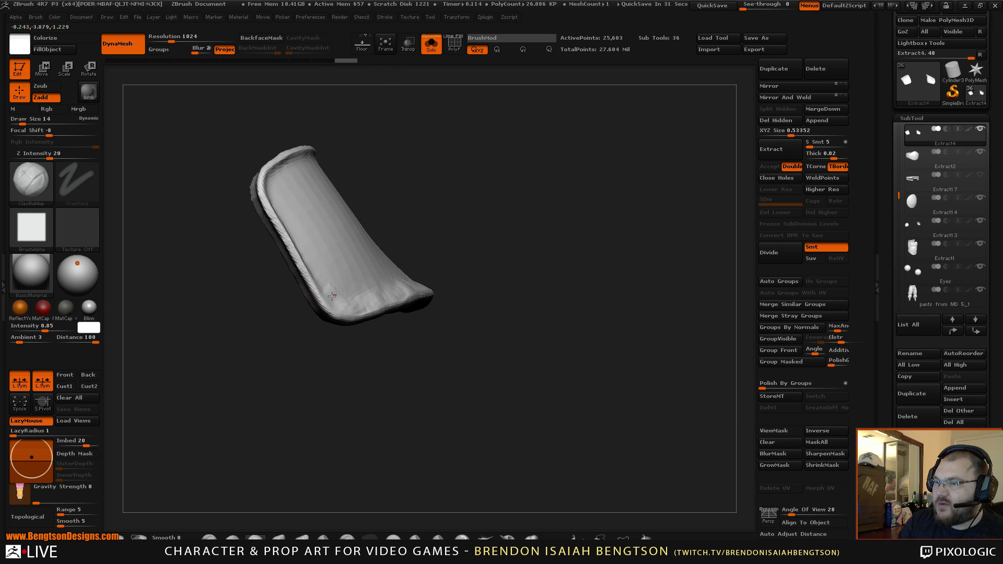
{"action": "key", "text": "shift"}
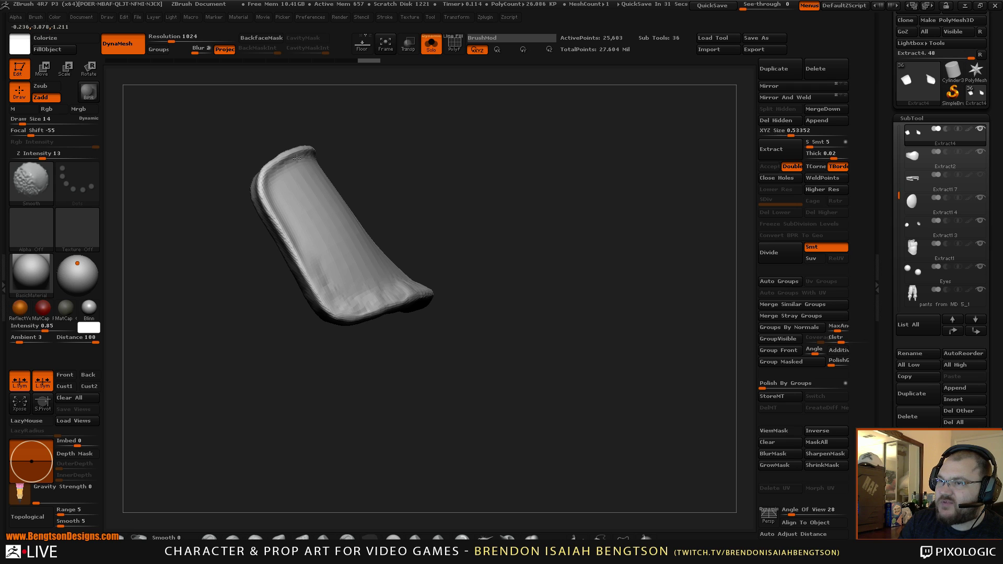
{"action": "mouse_move", "coordinate": [296, 172]}
{"action": "left_mouse_down"}
{"action": "mouse_move", "coordinate": [319, 220]}
{"action": "mouse_move", "coordinate": [339, 235]}
{"action": "mouse_move", "coordinate": [316, 274]}
{"action": "mouse_move", "coordinate": [363, 368]}
{"action": "left_mouse_up"}
{"action": "mouse_move", "coordinate": [417, 292]}
{"action": "left_mouse_down"}
{"action": "mouse_move", "coordinate": [433, 256]}
{"action": "mouse_move", "coordinate": [514, 223]}
{"action": "mouse_move", "coordinate": [369, 223]}
{"action": "left_mouse_up"}
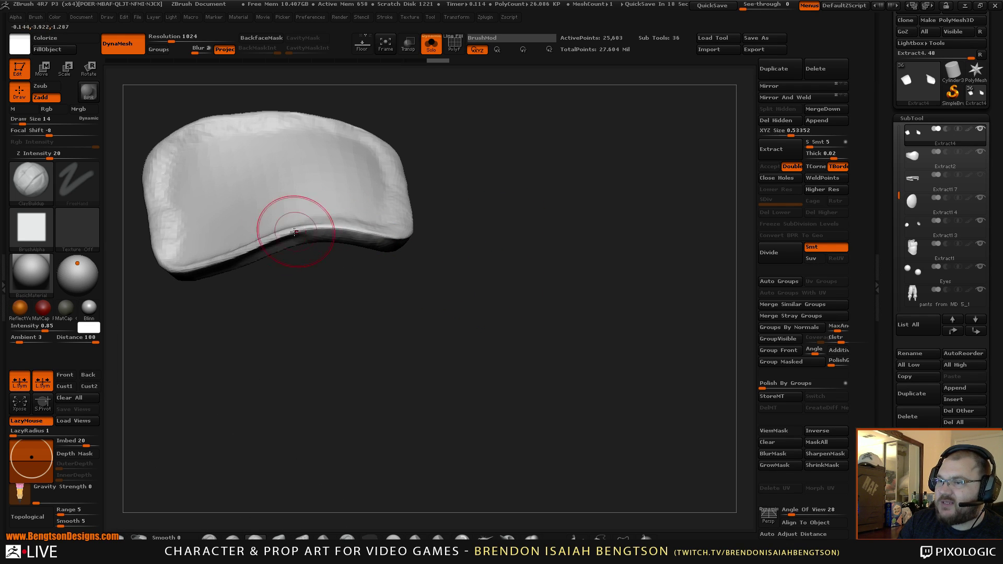
Reduce the draw size to 10 and try refining the pad's curved long edge with ClayBuildup and smoothing strokes.
{"action": "key", "text": "shift"}
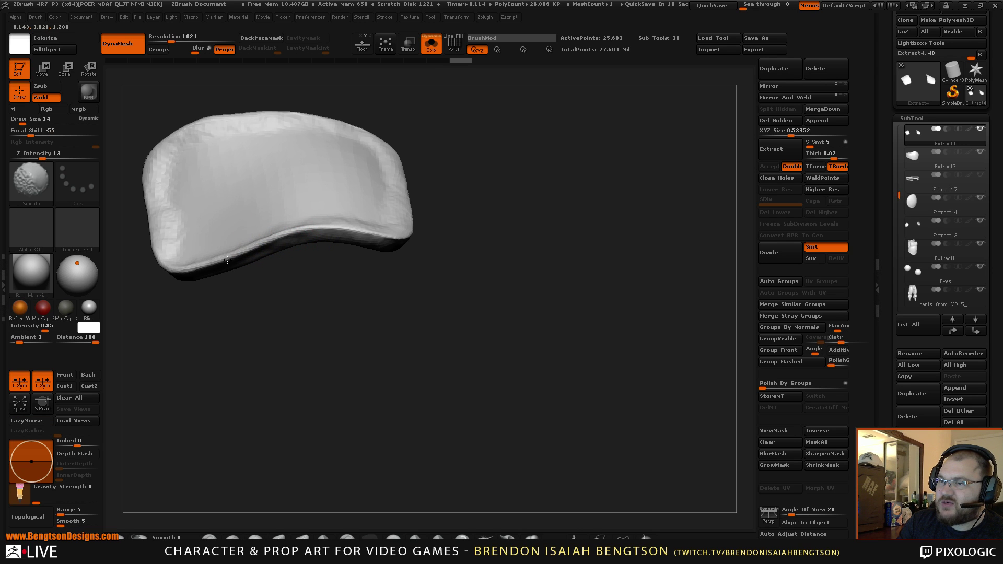
{"action": "mouse_move", "coordinate": [228, 277]}
{"action": "left_mouse_down"}
{"action": "mouse_move", "coordinate": [264, 325]}
{"action": "mouse_move", "coordinate": [294, 267]}
{"action": "mouse_move", "coordinate": [274, 279]}
{"action": "left_mouse_up"}
{"action": "key", "text": "space"}
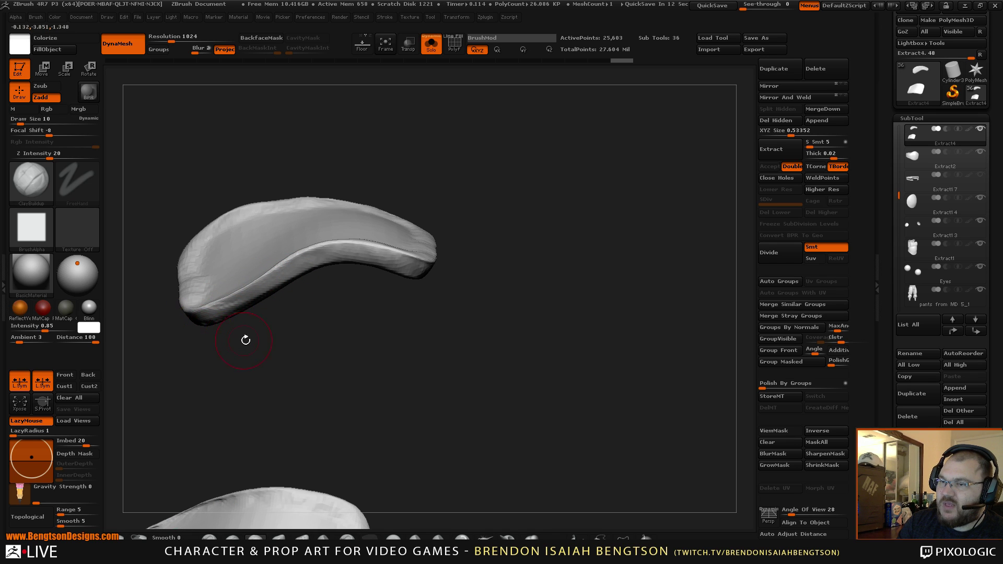
{"action": "left_click_drag", "start_coordinate": [245, 340], "coordinate": [282, 405]}
{"action": "key", "text": "shift"}
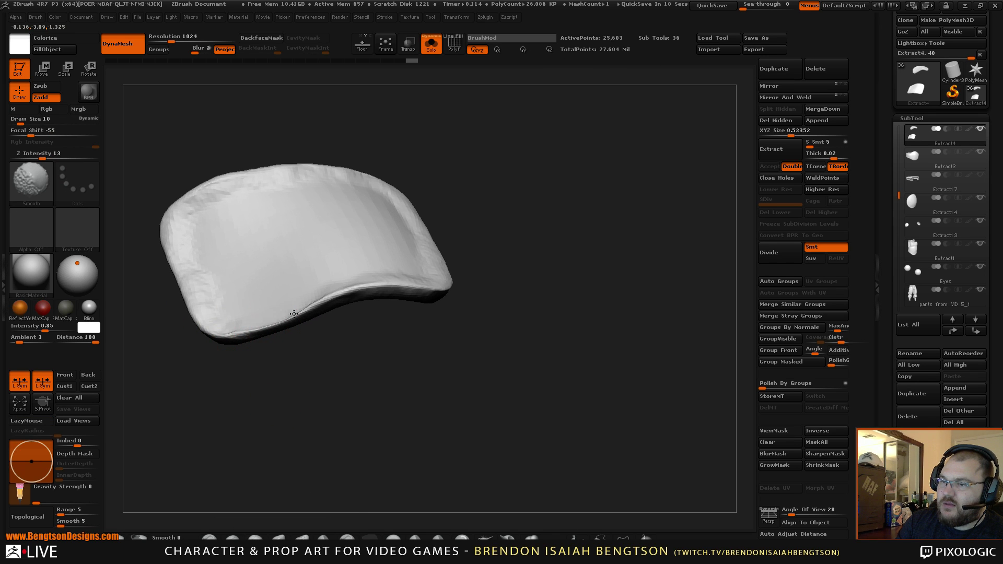
{"action": "key", "text": "shift"}
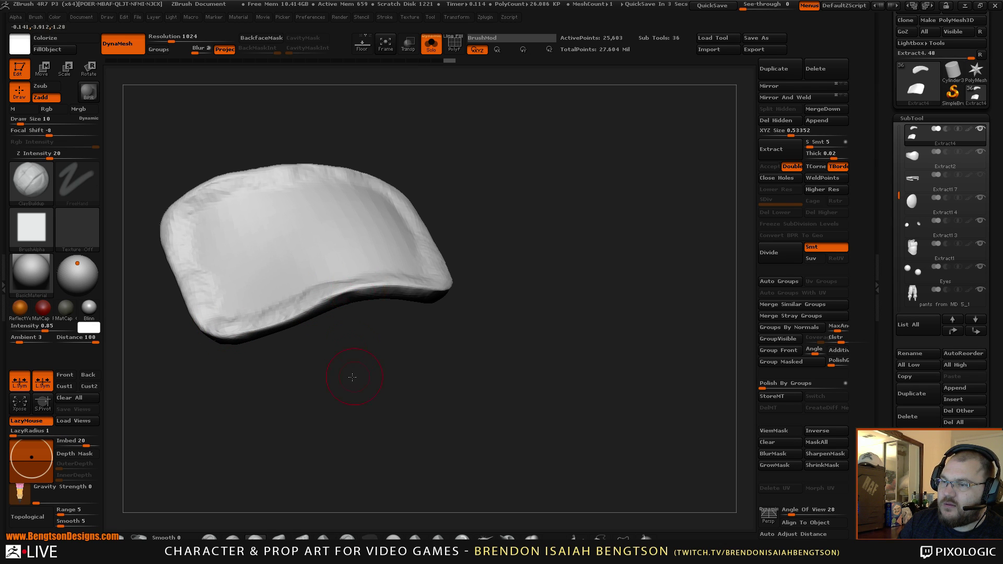
{"action": "left_click_drag", "start_coordinate": [346, 369], "coordinate": [336, 336]}
{"action": "key", "text": "ctrl"}
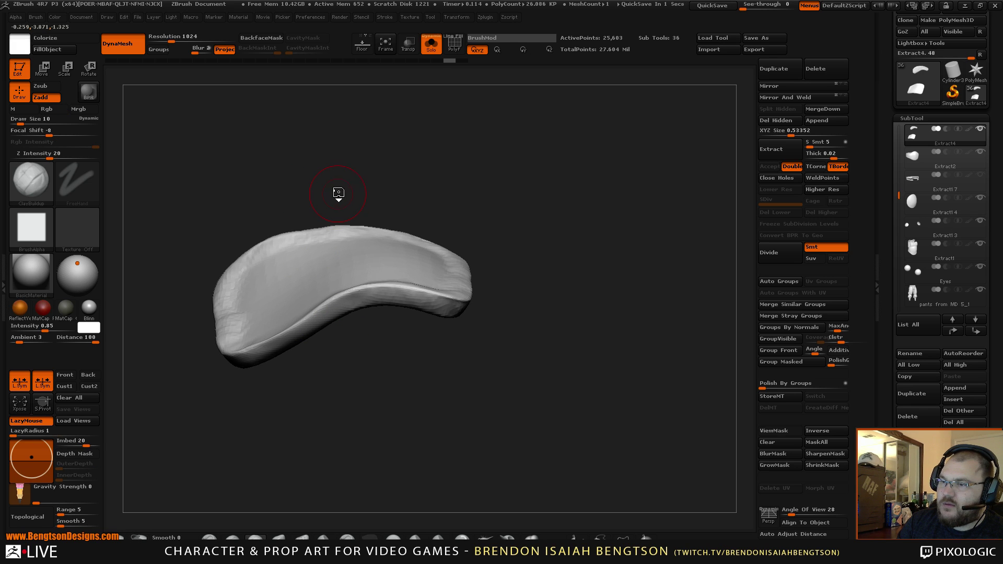
{"action": "left_click_drag", "start_coordinate": [291, 171], "coordinate": [314, 212]}
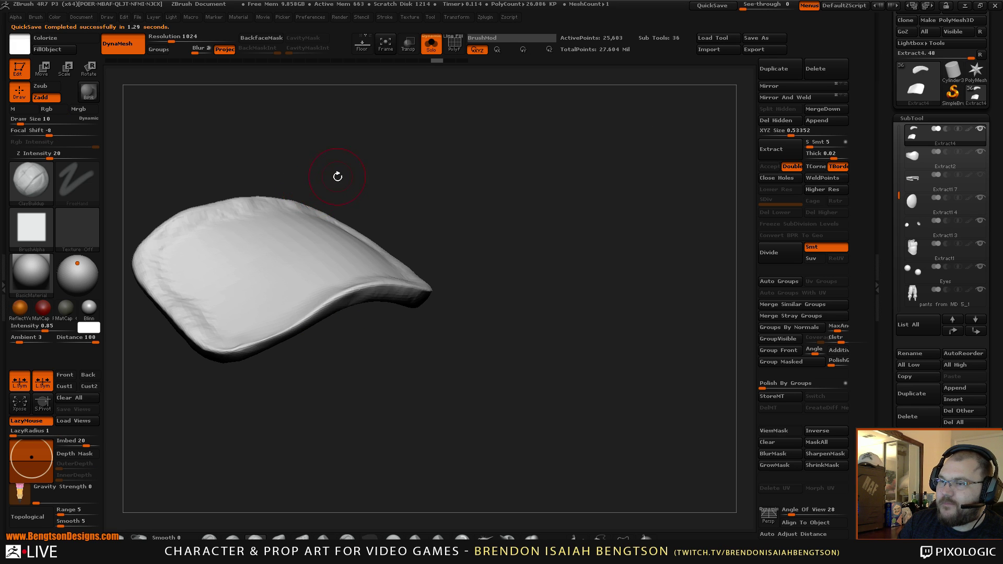
Undo the clay strokes and the DynaMesh remesh to restore the shoulder pads' low-poly mesh.
{"action": "left_click_drag", "start_coordinate": [335, 174], "coordinate": [361, 245]}
{"action": "left_click", "coordinate": [529, 538]}
{"action": "mouse_move", "coordinate": [526, 459]}
{"action": "left_mouse_down"}
{"action": "mouse_move", "coordinate": [582, 352]}
{"action": "mouse_move", "coordinate": [526, 310]}
{"action": "left_mouse_up"}
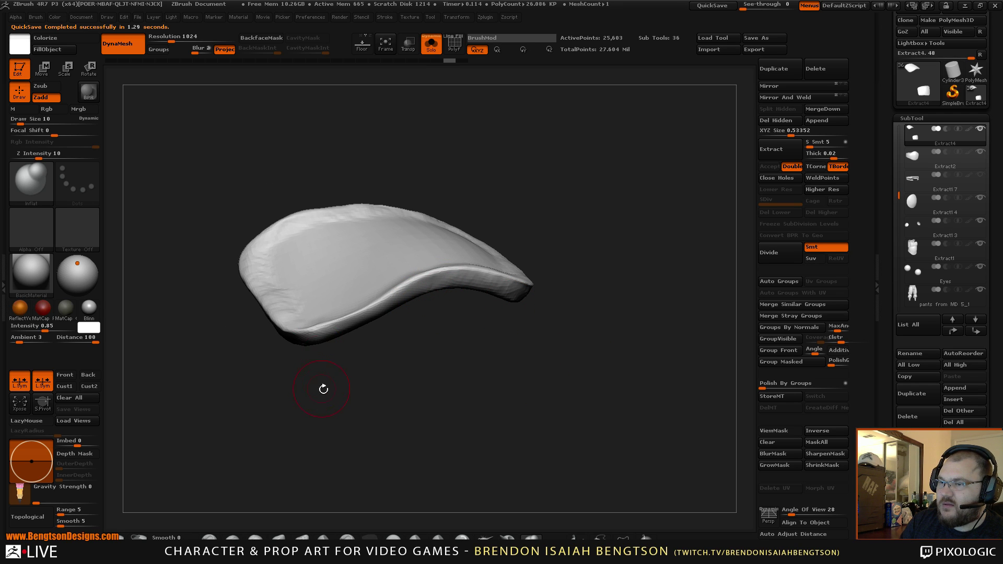
{"action": "mouse_move", "coordinate": [324, 387]}
{"action": "left_mouse_down"}
{"action": "mouse_move", "coordinate": [344, 369]}
{"action": "mouse_move", "coordinate": [337, 421]}
{"action": "mouse_move", "coordinate": [454, 353]}
{"action": "mouse_move", "coordinate": [494, 361]}
{"action": "mouse_move", "coordinate": [484, 300]}
{"action": "left_mouse_up"}
{"action": "key", "text": "ctrl"}
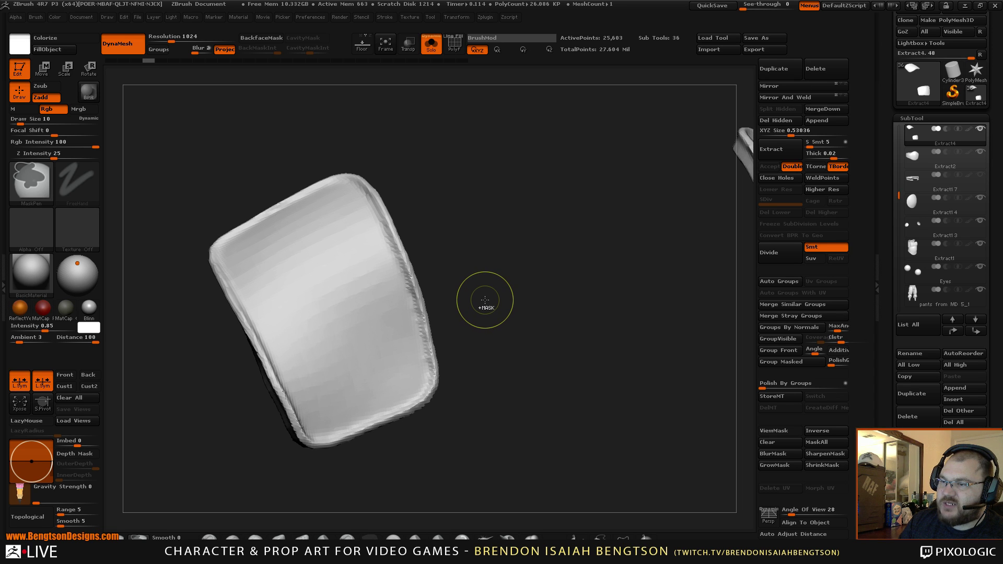
{"action": "key", "text": "ctrl+z"}
{"action": "mouse_move", "coordinate": [496, 320]}
{"action": "left_mouse_down"}
{"action": "mouse_move", "coordinate": [502, 284]}
{"action": "mouse_move", "coordinate": [511, 318]}
{"action": "mouse_move", "coordinate": [506, 262]}
{"action": "left_mouse_up"}
{"action": "key", "text": "ctrl"}
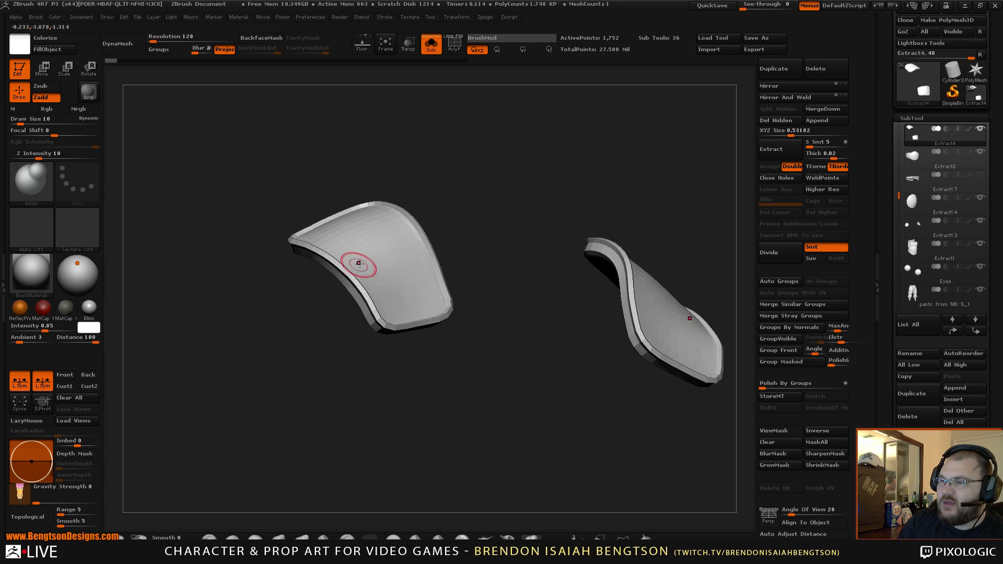
Display the polygon wireframe and delete the extra edge loops along the shoulder pad's outer side wall with ZModeler.
{"action": "mouse_move", "coordinate": [460, 334]}
{"action": "left_mouse_down"}
{"action": "mouse_move", "coordinate": [470, 257]}
{"action": "mouse_move", "coordinate": [463, 173]}
{"action": "mouse_move", "coordinate": [486, 199]}
{"action": "mouse_move", "coordinate": [495, 186]}
{"action": "mouse_move", "coordinate": [488, 218]}
{"action": "mouse_move", "coordinate": [589, 178]}
{"action": "mouse_move", "coordinate": [587, 163]}
{"action": "mouse_move", "coordinate": [577, 170]}
{"action": "left_mouse_up"}
{"action": "key", "text": "shift+f"}
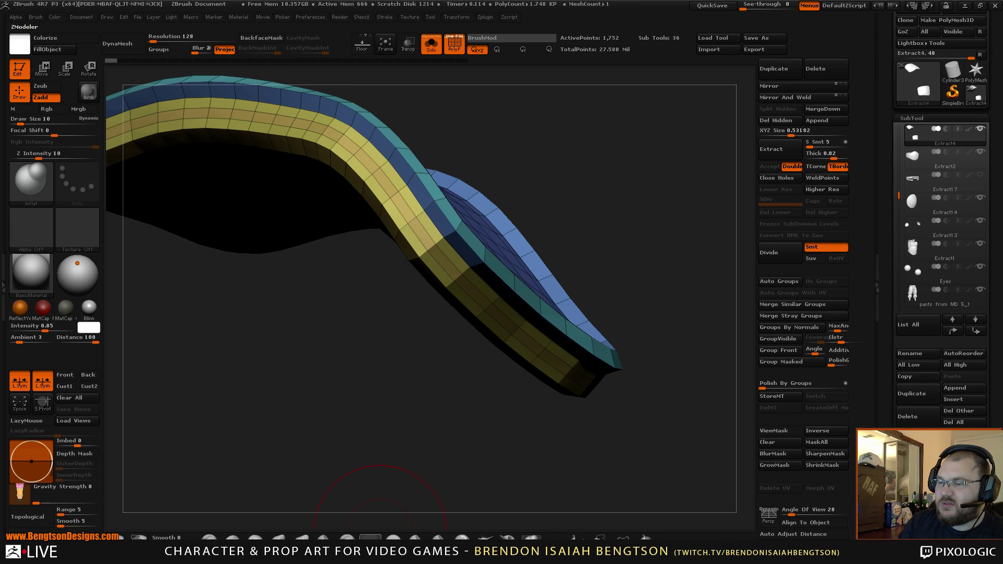
{"action": "key", "text": "b"}
{"action": "key", "text": "z"}
{"action": "key", "text": "m"}
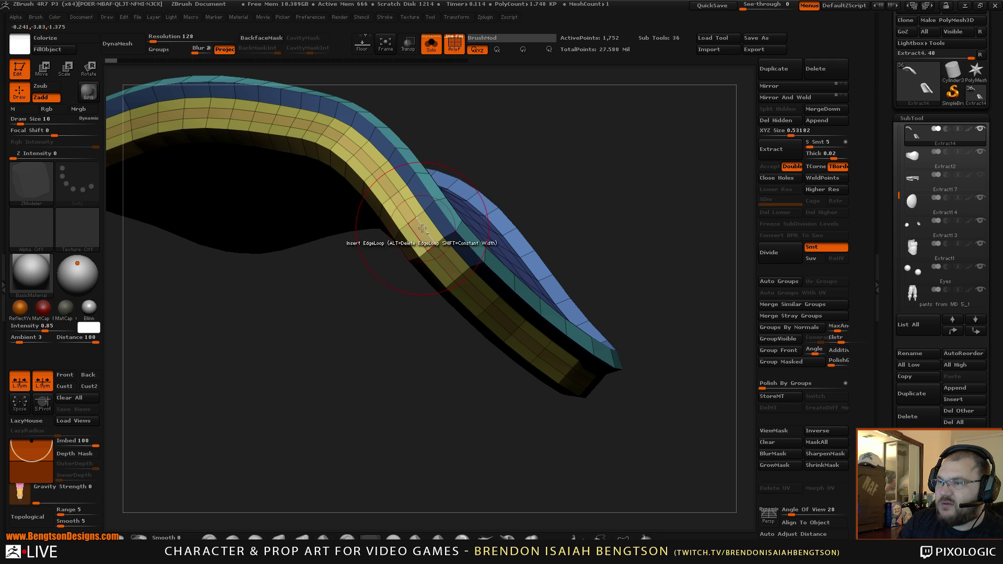
{"action": "left_click", "coordinate": [422, 228]}
{"action": "left_click", "coordinate": [422, 256]}
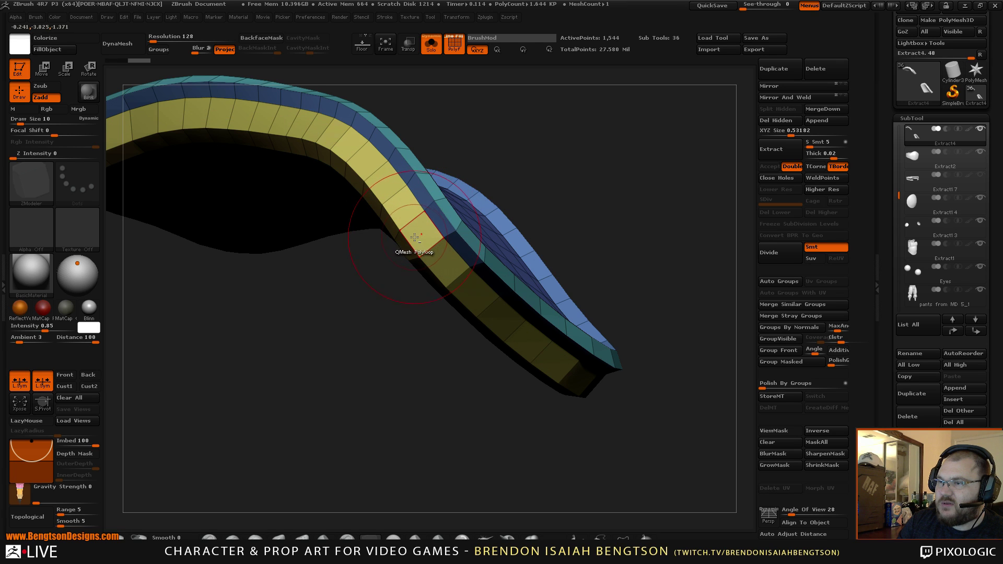
Try adding a polygon loop just inside the shoulder pad's rim with ZModeler, and undo it.
{"action": "left_click_drag", "start_coordinate": [519, 123], "coordinate": [508, 125]}
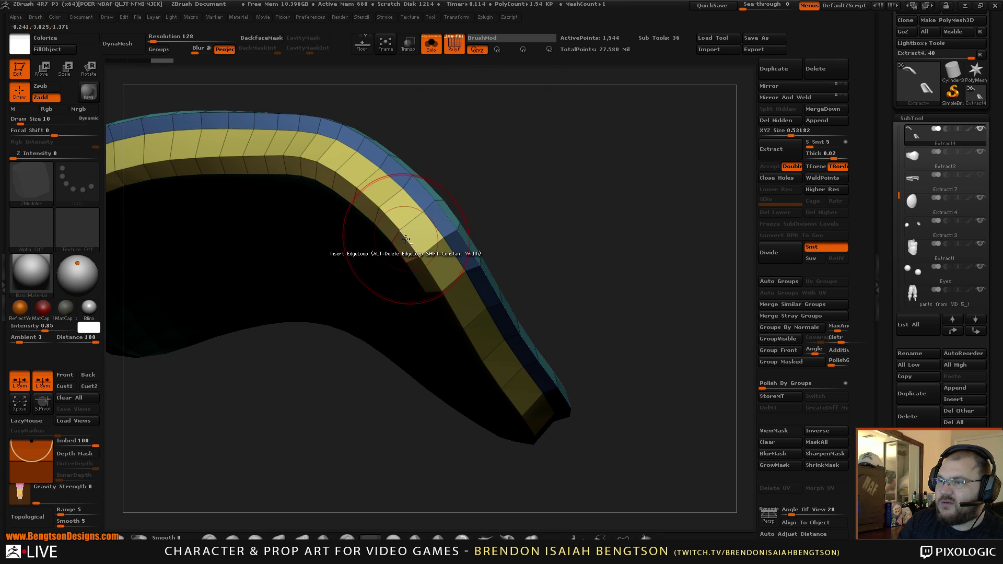
{"action": "left_click_drag", "start_coordinate": [450, 164], "coordinate": [380, 152]}
{"action": "left_click_drag", "start_coordinate": [390, 352], "coordinate": [371, 403], "text": "alt"}
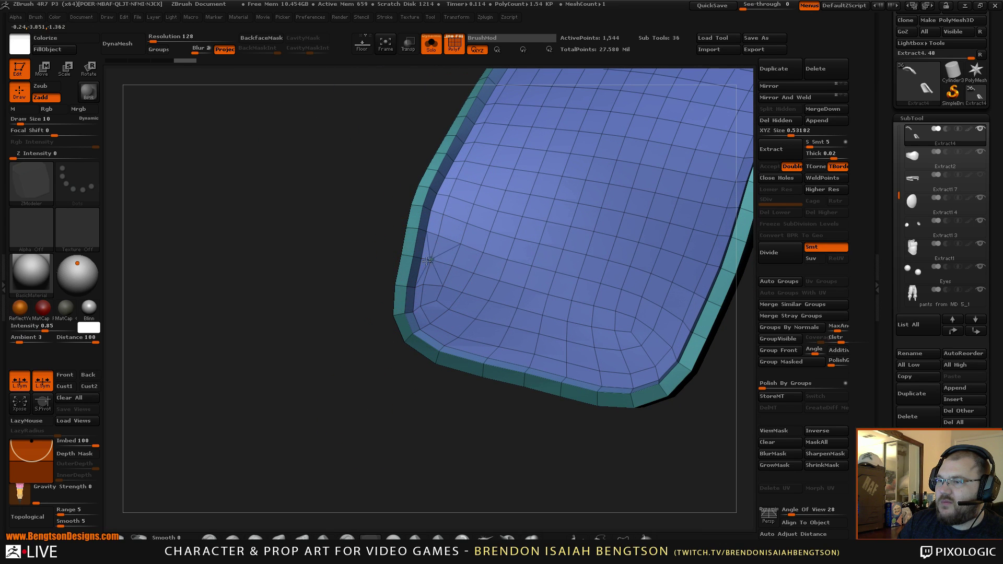
{"action": "left_click", "coordinate": [429, 248]}
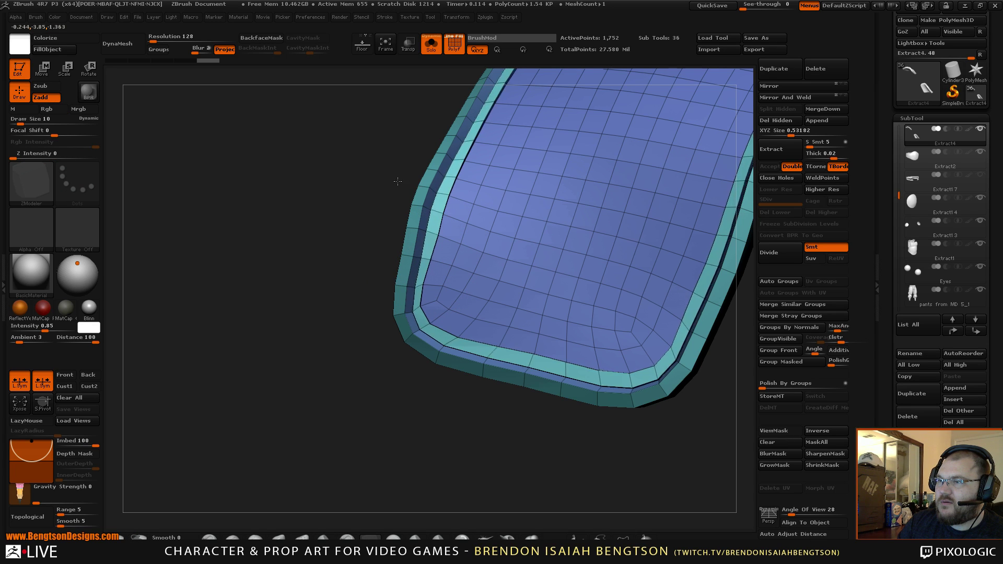
{"action": "key", "text": "ctrl+z"}
DynaMesh the shoulder pads at a resolution of 1024 and hide the polygon wireframe.
{"action": "left_click_drag", "start_coordinate": [338, 231], "coordinate": [464, 217]}
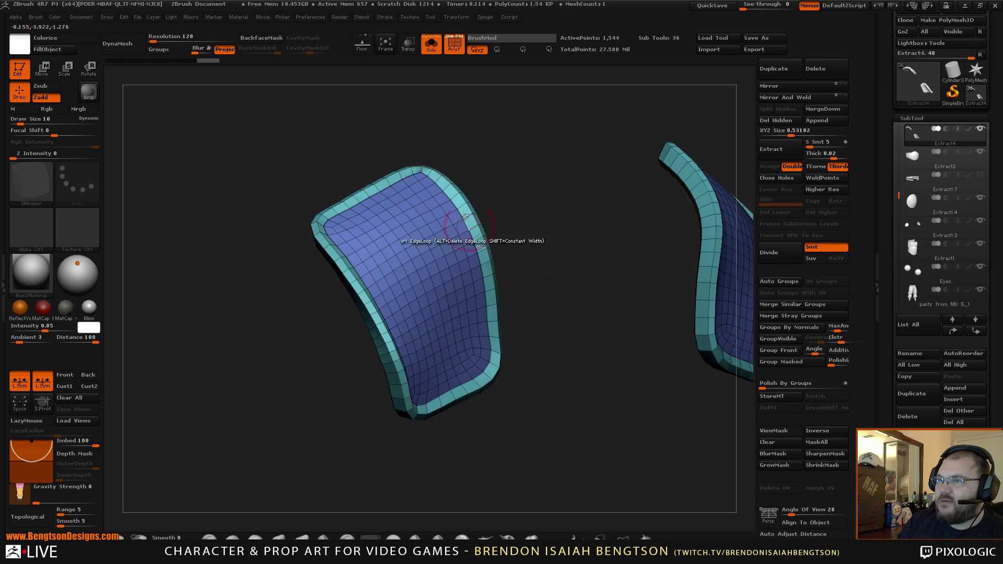
{"action": "left_click", "coordinate": [168, 39]}
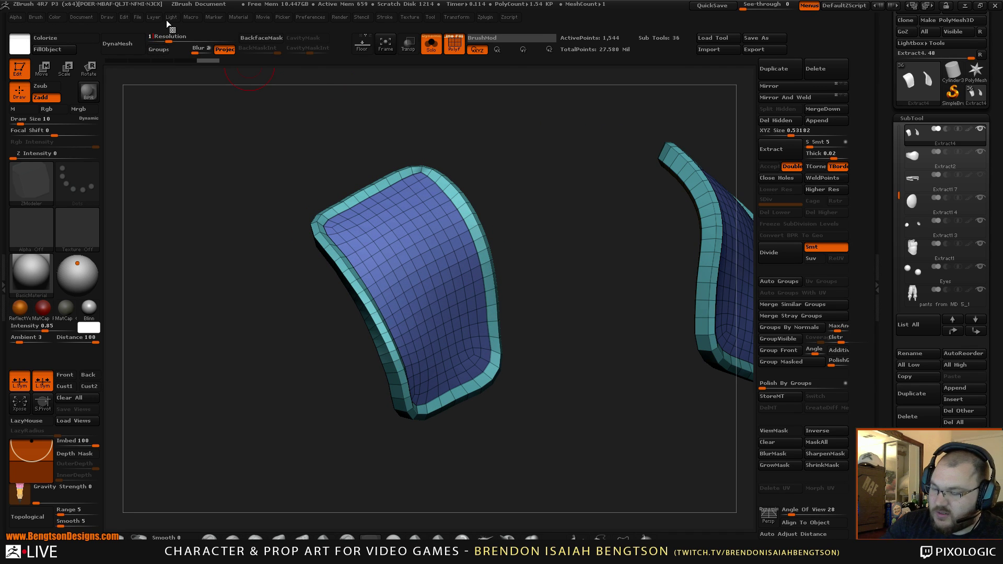
{"action": "left_click", "coordinate": [124, 44]}
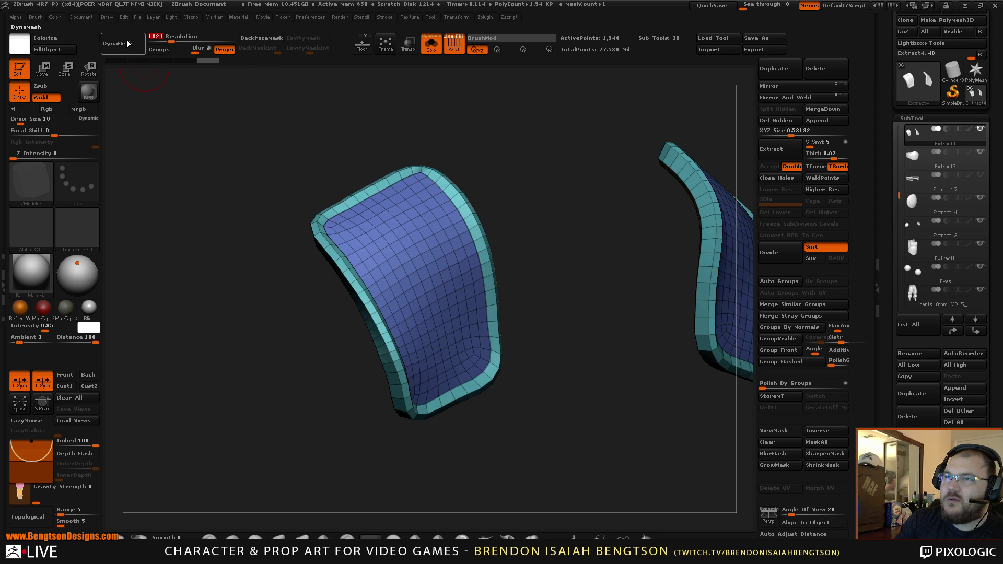
{"action": "mouse_move", "coordinate": [506, 198]}
{"action": "left_mouse_down"}
{"action": "mouse_move", "coordinate": [470, 193]}
{"action": "mouse_move", "coordinate": [486, 152]}
{"action": "mouse_move", "coordinate": [486, 193]}
{"action": "mouse_move", "coordinate": [510, 197]}
{"action": "mouse_move", "coordinate": [519, 172]}
{"action": "mouse_move", "coordinate": [530, 237]}
{"action": "mouse_move", "coordinate": [512, 246]}
{"action": "mouse_move", "coordinate": [531, 205]}
{"action": "mouse_move", "coordinate": [515, 167]}
{"action": "left_mouse_up"}
{"action": "key", "text": "shift+f"}
Build up a raised border around the shoulder pad's outer face with ClayBuildup strokes.
{"action": "key", "text": "b"}
{"action": "key", "text": "c"}
{"action": "key", "text": "b"}
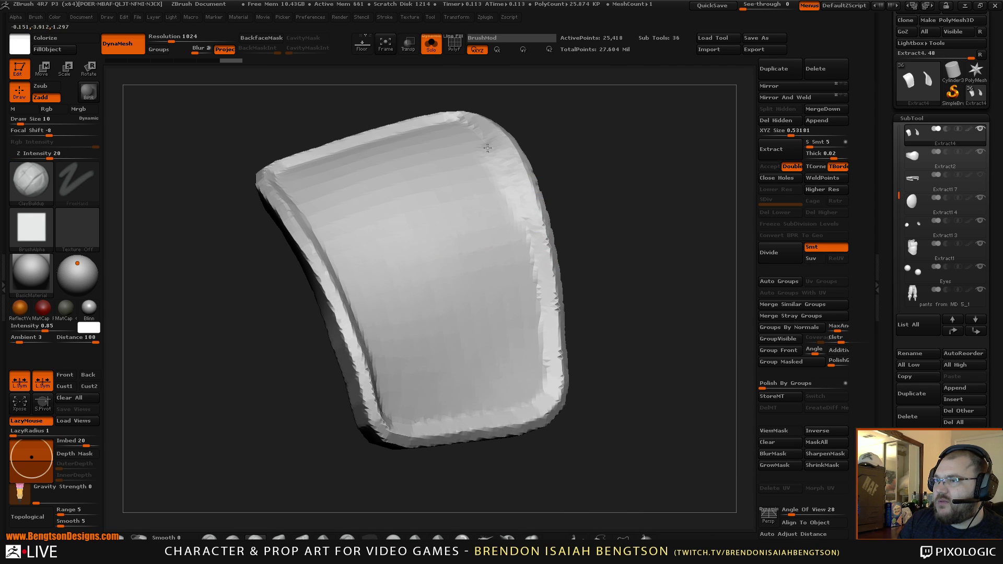
{"action": "mouse_move", "coordinate": [434, 118]}
{"action": "left_mouse_down"}
{"action": "mouse_move", "coordinate": [316, 142]}
{"action": "mouse_move", "coordinate": [321, 170]}
{"action": "left_mouse_up"}
{"action": "left_click_drag", "start_coordinate": [313, 213], "coordinate": [285, 232]}
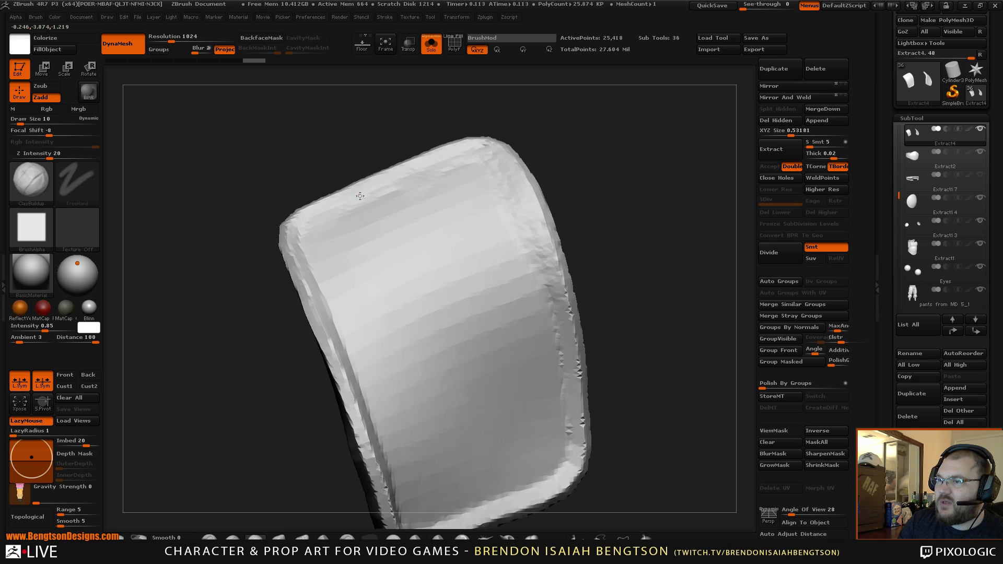
{"action": "mouse_move", "coordinate": [360, 196]}
{"action": "left_mouse_down"}
{"action": "mouse_move", "coordinate": [304, 228]}
{"action": "mouse_move", "coordinate": [381, 447]}
{"action": "left_mouse_up"}
{"action": "mouse_move", "coordinate": [308, 460]}
{"action": "left_mouse_down", "text": "alt"}
{"action": "mouse_move", "coordinate": [257, 340]}
{"action": "mouse_move", "coordinate": [204, 334]}
{"action": "left_mouse_up", "text": "alt"}
{"action": "mouse_move", "coordinate": [311, 346]}
{"action": "left_mouse_down"}
{"action": "mouse_move", "coordinate": [295, 323]}
{"action": "mouse_move", "coordinate": [324, 365]}
{"action": "mouse_move", "coordinate": [373, 369]}
{"action": "mouse_move", "coordinate": [481, 334]}
{"action": "mouse_move", "coordinate": [510, 288]}
{"action": "left_mouse_up"}
{"action": "left_click_drag", "start_coordinate": [585, 241], "coordinate": [558, 314], "text": "alt"}
{"action": "mouse_move", "coordinate": [485, 362]}
{"action": "left_mouse_down"}
{"action": "mouse_move", "coordinate": [463, 225]}
{"action": "mouse_move", "coordinate": [467, 263]}
{"action": "left_mouse_up"}
Smooth the raised clay border around the shoulder pad's corners, short edges and long sides.
{"action": "key", "text": "shift"}
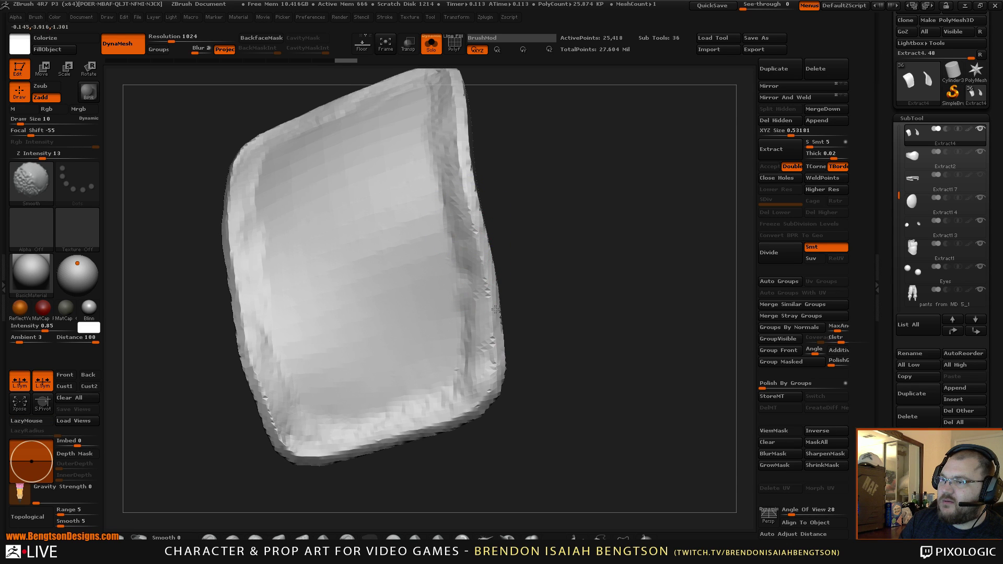
{"action": "left_click_drag", "start_coordinate": [487, 382], "coordinate": [450, 402], "text": "shift"}
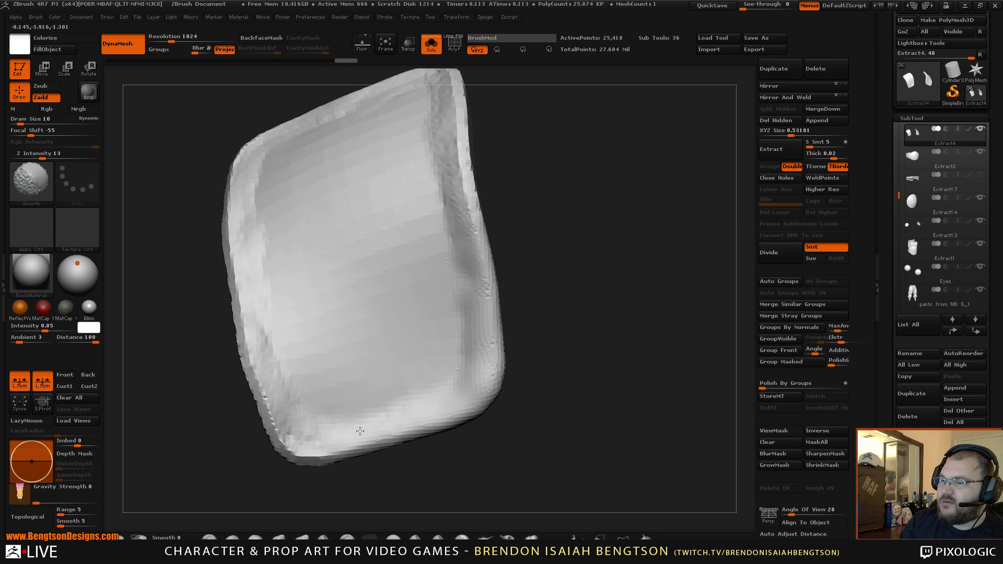
{"action": "mouse_move", "coordinate": [360, 431]}
{"action": "left_mouse_down", "text": "shift"}
{"action": "mouse_move", "coordinate": [277, 441]}
{"action": "mouse_move", "coordinate": [245, 312]}
{"action": "left_mouse_up", "text": "shift"}
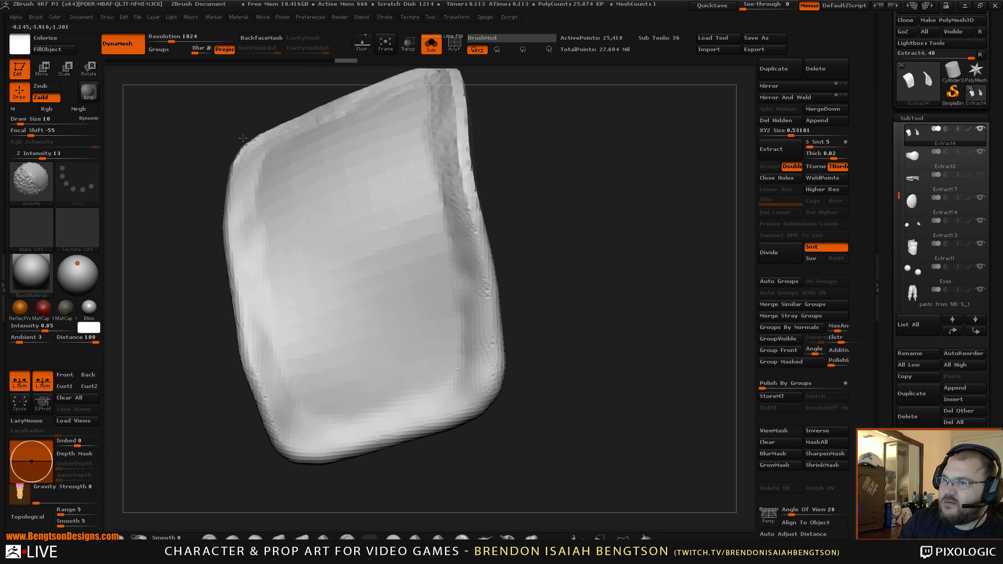
{"action": "left_click_drag", "start_coordinate": [538, 256], "coordinate": [492, 279], "text": "alt"}
{"action": "key", "text": "shift"}
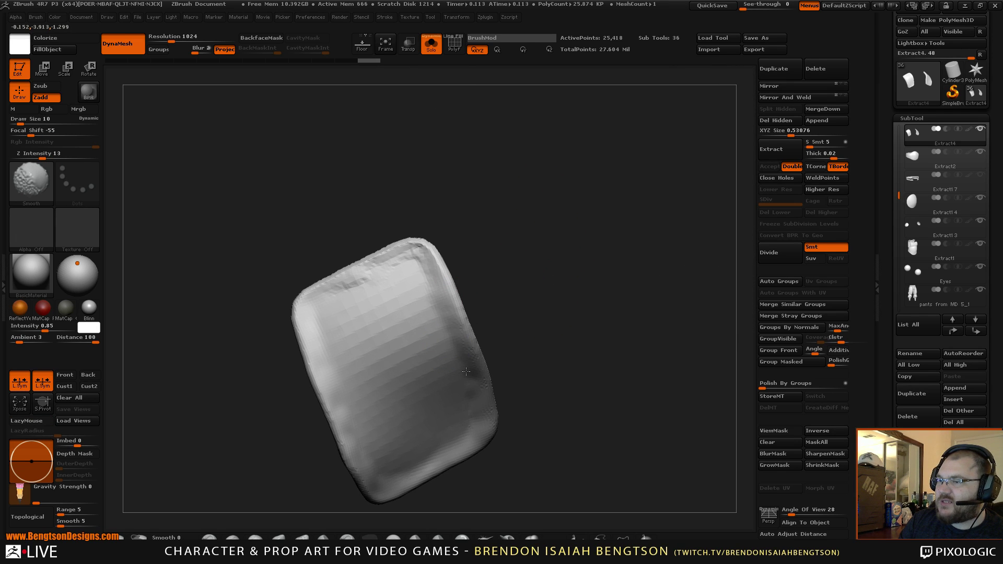
Round off the shoulder pad's thick side walls with ClayBuildup and smoothing strokes along the curved edges.
{"action": "mouse_move", "coordinate": [352, 224]}
{"action": "left_mouse_down"}
{"action": "mouse_move", "coordinate": [333, 233]}
{"action": "mouse_move", "coordinate": [397, 209]}
{"action": "mouse_move", "coordinate": [514, 269]}
{"action": "mouse_move", "coordinate": [515, 206]}
{"action": "mouse_move", "coordinate": [555, 264]}
{"action": "mouse_move", "coordinate": [575, 256]}
{"action": "mouse_move", "coordinate": [558, 244]}
{"action": "left_mouse_up"}
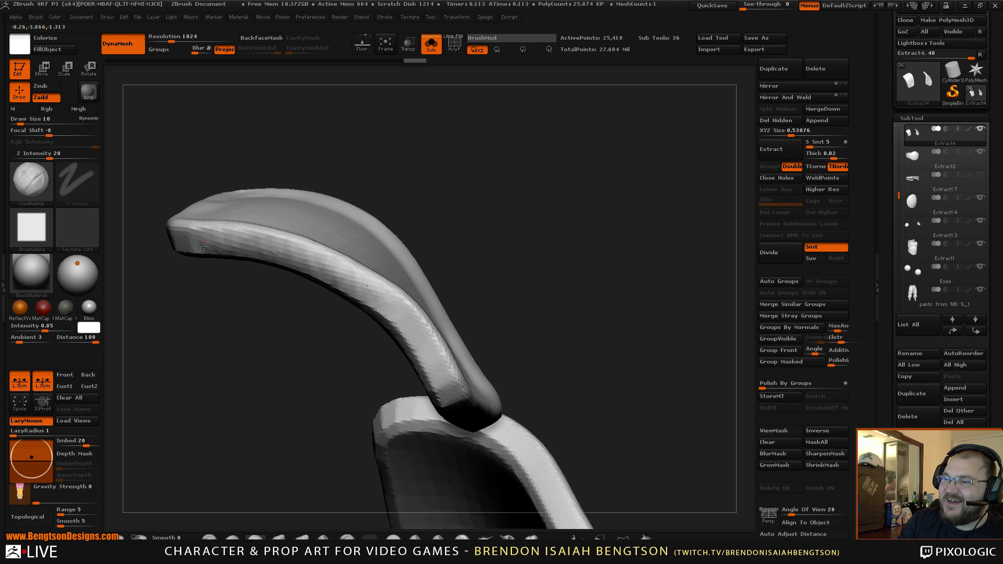
{"action": "left_click_drag", "start_coordinate": [167, 239], "coordinate": [387, 301]}
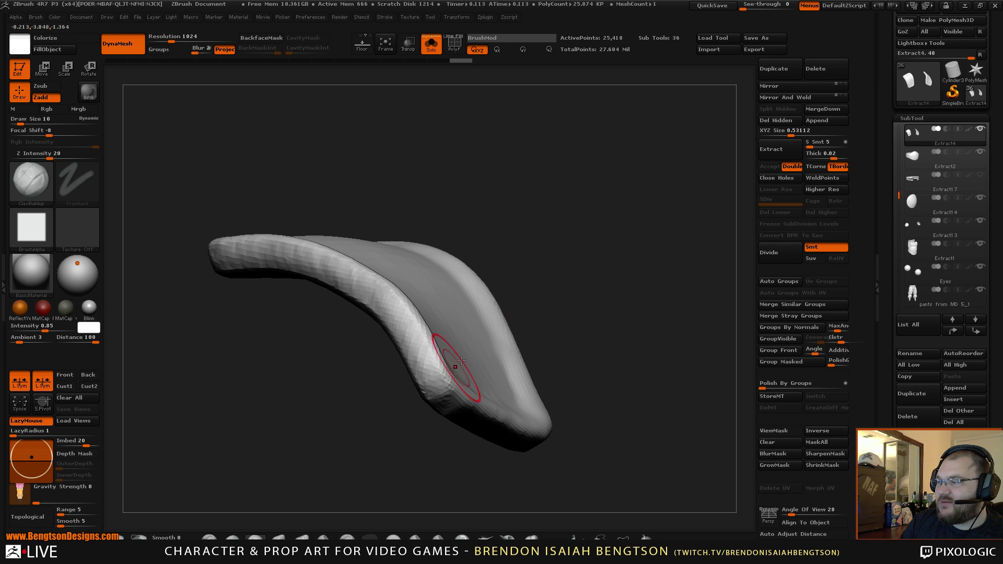
{"action": "left_click_drag", "start_coordinate": [612, 266], "coordinate": [438, 306], "text": "alt"}
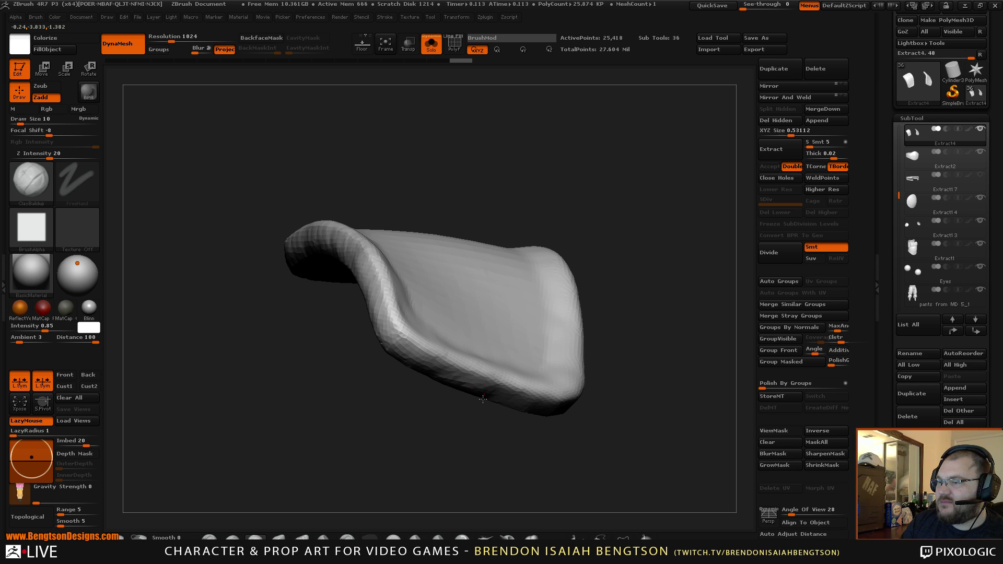
{"action": "mouse_move", "coordinate": [538, 398]}
{"action": "left_mouse_down"}
{"action": "mouse_move", "coordinate": [623, 294]}
{"action": "mouse_move", "coordinate": [631, 239]}
{"action": "mouse_move", "coordinate": [545, 161]}
{"action": "mouse_move", "coordinate": [414, 285]}
{"action": "mouse_move", "coordinate": [426, 303]}
{"action": "mouse_move", "coordinate": [530, 243]}
{"action": "mouse_move", "coordinate": [598, 222]}
{"action": "mouse_move", "coordinate": [635, 232]}
{"action": "mouse_move", "coordinate": [655, 263]}
{"action": "left_mouse_up"}
{"action": "mouse_move", "coordinate": [697, 220]}
{"action": "left_mouse_down"}
{"action": "mouse_move", "coordinate": [649, 204]}
{"action": "mouse_move", "coordinate": [387, 222]}
{"action": "mouse_move", "coordinate": [313, 305]}
{"action": "mouse_move", "coordinate": [486, 157]}
{"action": "mouse_move", "coordinate": [480, 164]}
{"action": "mouse_move", "coordinate": [501, 180]}
{"action": "mouse_move", "coordinate": [611, 220]}
{"action": "mouse_move", "coordinate": [634, 242]}
{"action": "left_mouse_up"}
{"action": "left_click_drag", "start_coordinate": [651, 330], "coordinate": [469, 453]}
{"action": "left_click_drag", "start_coordinate": [513, 173], "coordinate": [545, 191]}
{"action": "left_click_drag", "start_coordinate": [660, 259], "coordinate": [549, 318]}
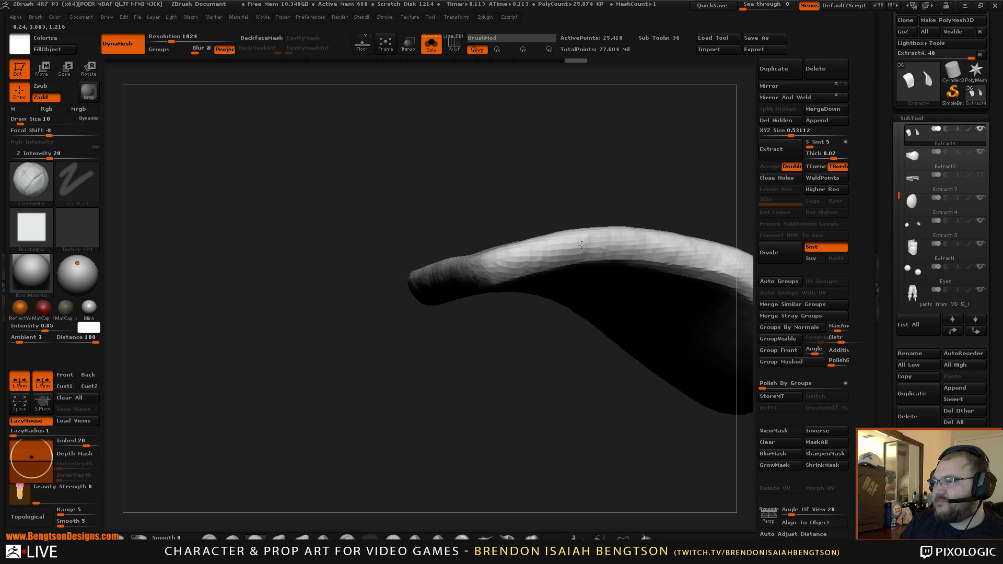
{"action": "left_click_drag", "start_coordinate": [565, 339], "coordinate": [594, 291]}
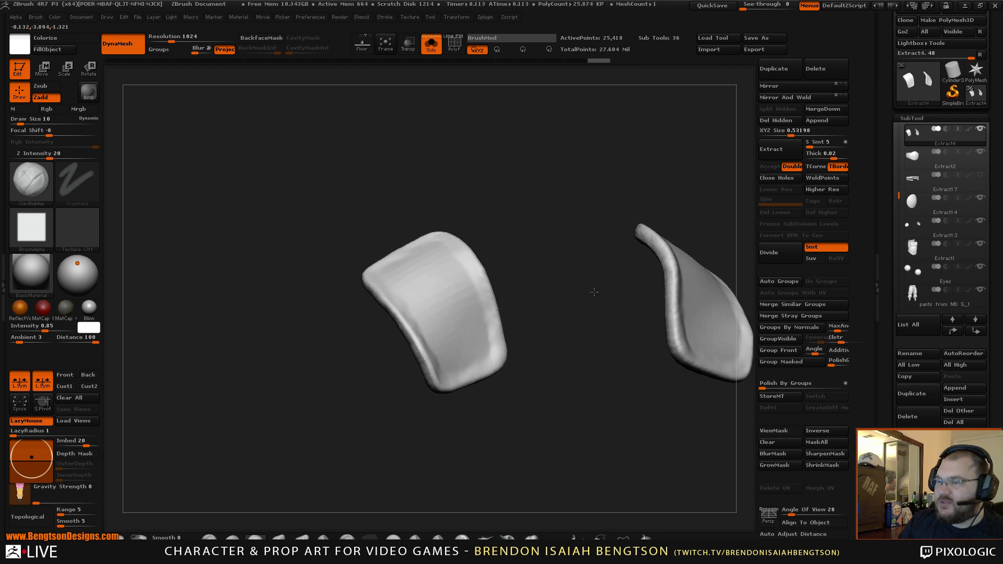
Turn off Solo and reshape the shoulder pad's lower front edge with Move Topological at a draw size of 47.
{"action": "key", "text": "alt+s"}
{"action": "mouse_move", "coordinate": [461, 171]}
{"action": "left_mouse_down"}
{"action": "mouse_move", "coordinate": [447, 163]}
{"action": "mouse_move", "coordinate": [441, 191]}
{"action": "left_mouse_up"}
{"action": "key", "text": "b"}
{"action": "key", "text": "m"}
{"action": "key", "text": "t"}
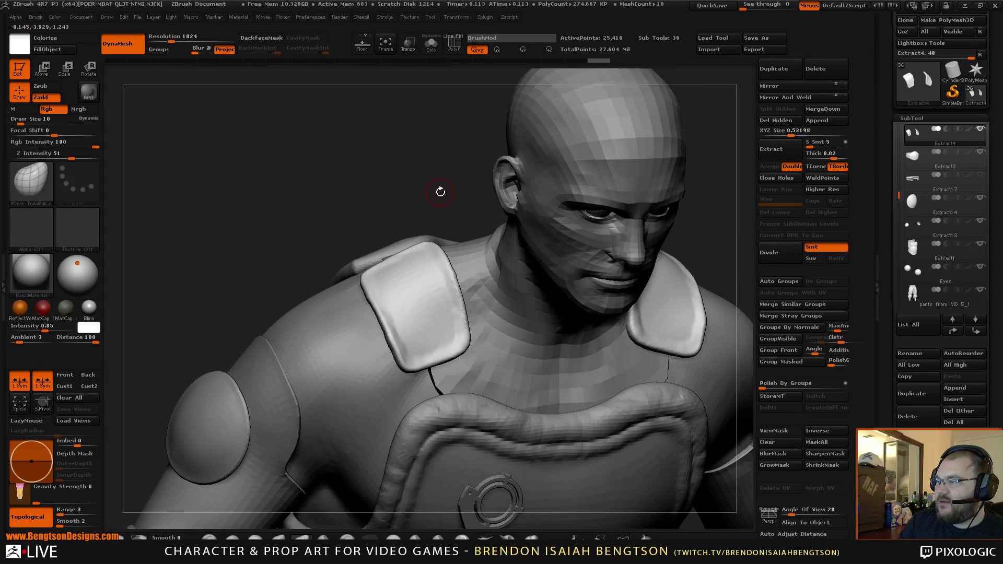
{"action": "key", "text": "space"}
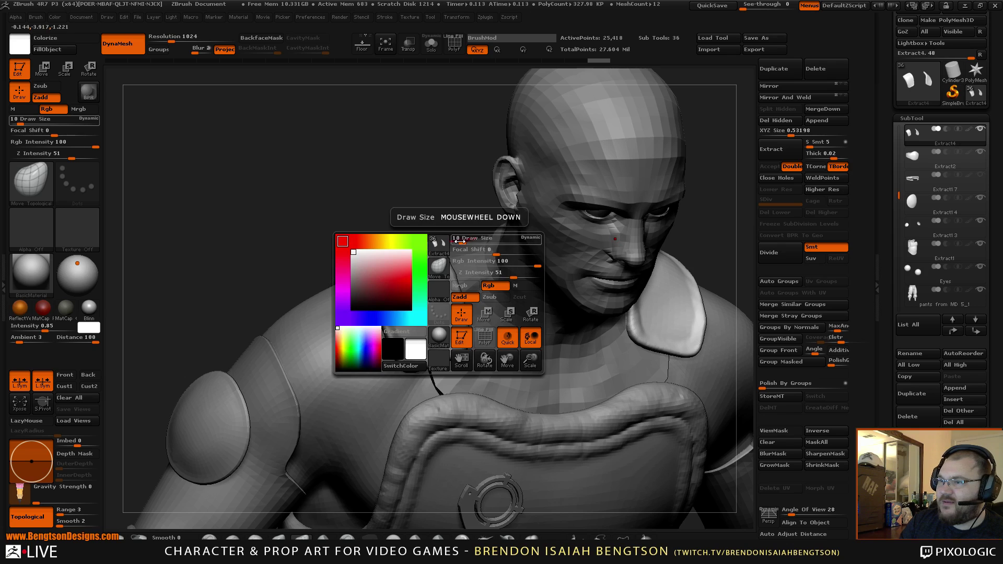
{"action": "mouse_move", "coordinate": [463, 243]}
{"action": "left_mouse_down"}
{"action": "mouse_move", "coordinate": [447, 197]}
{"action": "mouse_move", "coordinate": [426, 179]}
{"action": "mouse_move", "coordinate": [397, 206]}
{"action": "left_mouse_up"}
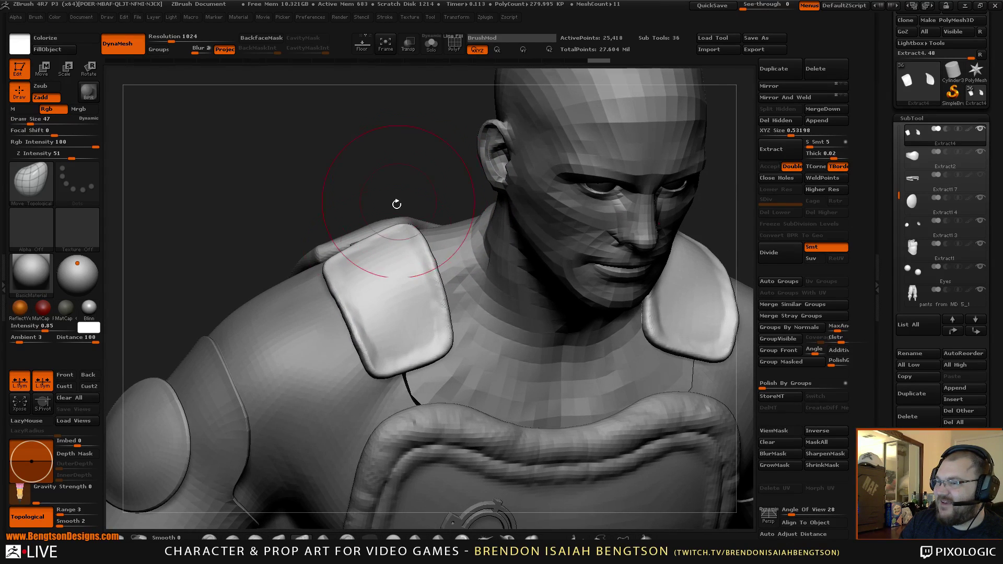
{"action": "left_click_drag", "start_coordinate": [390, 375], "coordinate": [396, 369]}
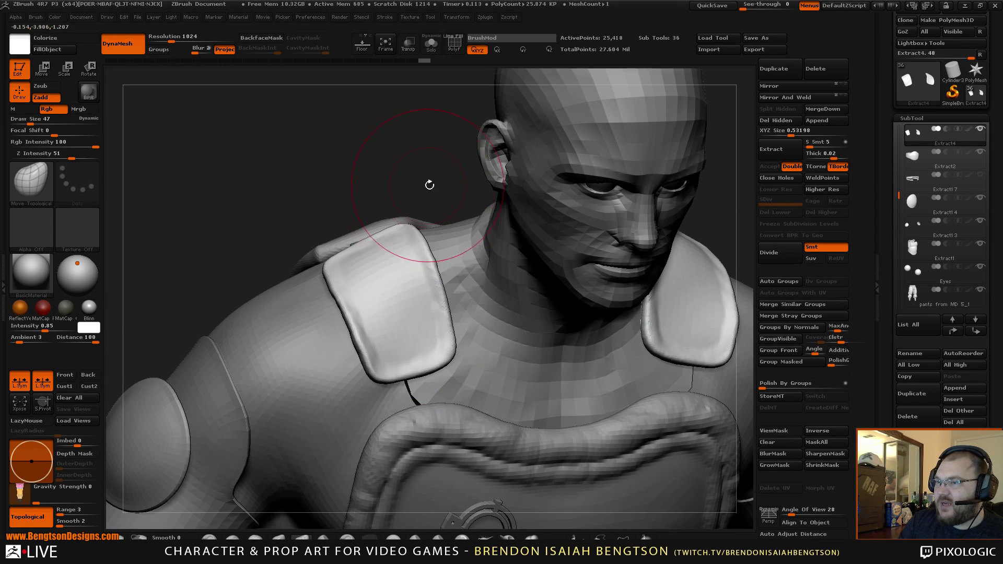
{"action": "left_click_drag", "start_coordinate": [425, 183], "coordinate": [345, 209]}
{"action": "left_click_drag", "start_coordinate": [367, 375], "coordinate": [368, 387]}
{"action": "left_click_drag", "start_coordinate": [387, 186], "coordinate": [347, 280]}
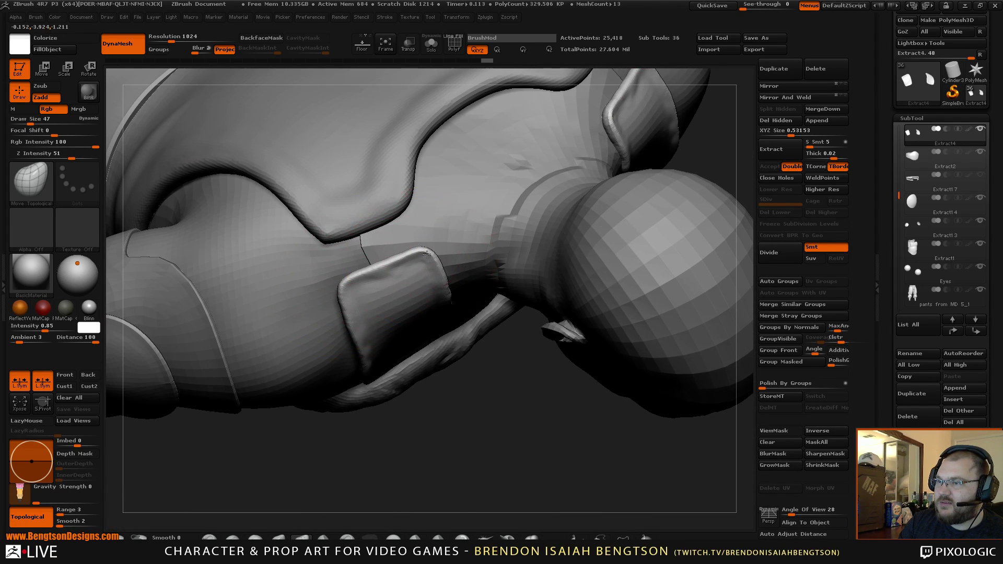
Reduce the draw size and smooth the shoulder pad's front surface and border.
{"action": "key", "text": "space"}
{"action": "mouse_move", "coordinate": [474, 452]}
{"action": "left_mouse_down"}
{"action": "mouse_move", "coordinate": [438, 296]}
{"action": "mouse_move", "coordinate": [447, 296]}
{"action": "mouse_move", "coordinate": [437, 287]}
{"action": "mouse_move", "coordinate": [397, 309]}
{"action": "left_mouse_up"}
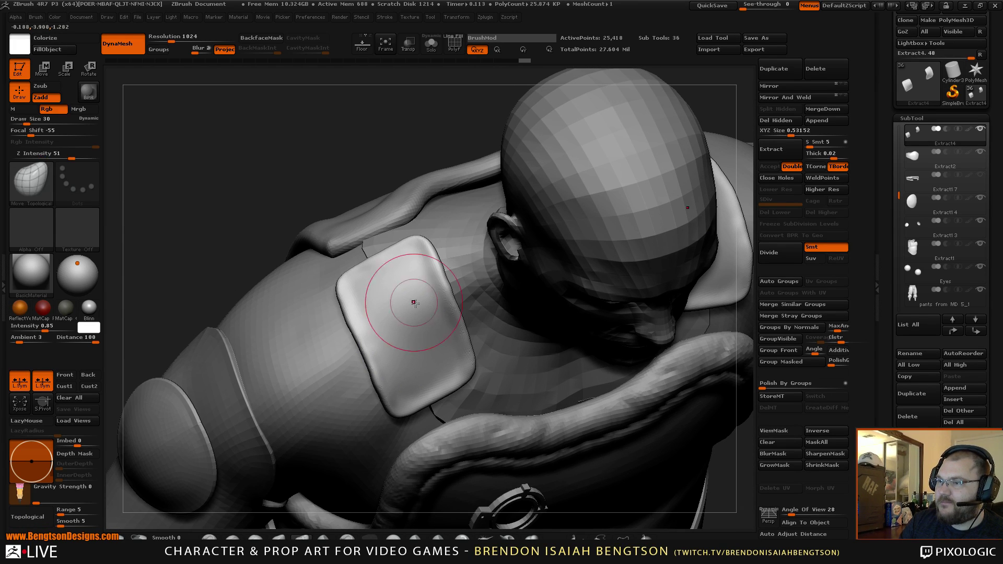
{"action": "left_click_drag", "start_coordinate": [417, 295], "coordinate": [446, 282]}
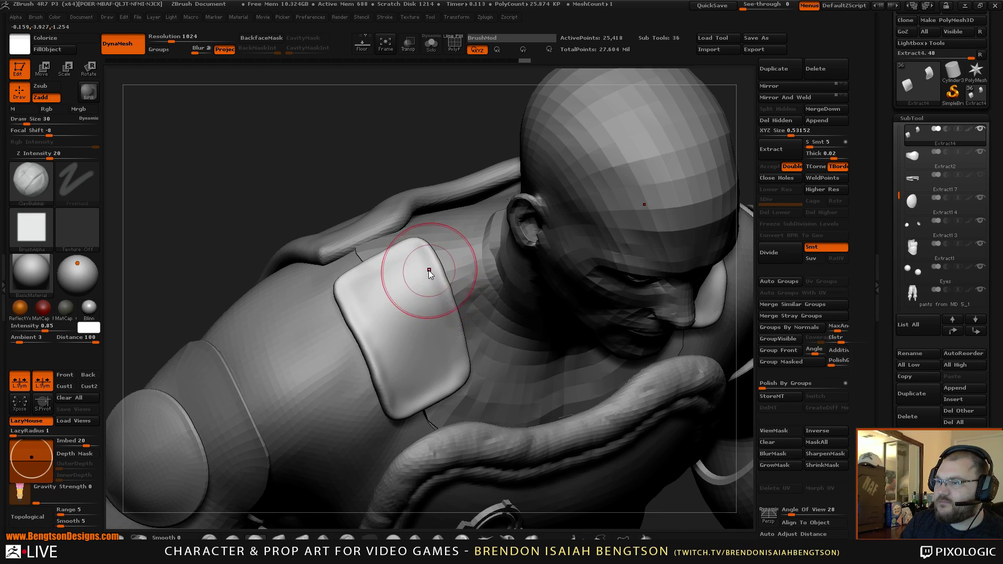
Reduce the draw size to 13, then build up the shoulder pad's upper border with ClayBuildup and smooth it.
{"action": "key", "text": "space"}
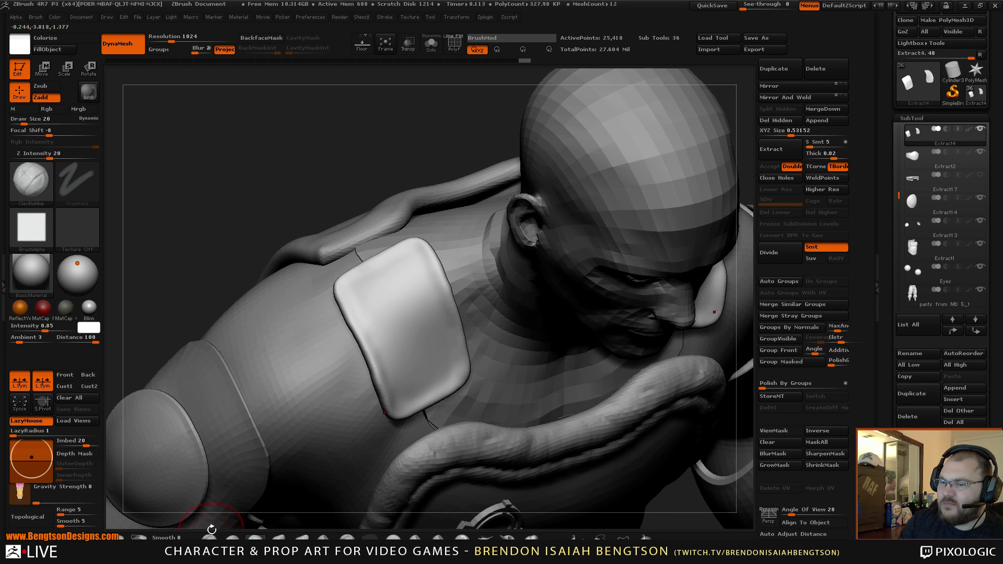
{"action": "mouse_move", "coordinate": [407, 287]}
{"action": "left_mouse_down"}
{"action": "mouse_move", "coordinate": [453, 308]}
{"action": "mouse_move", "coordinate": [425, 324]}
{"action": "mouse_move", "coordinate": [443, 373]}
{"action": "mouse_move", "coordinate": [314, 297]}
{"action": "left_mouse_up"}
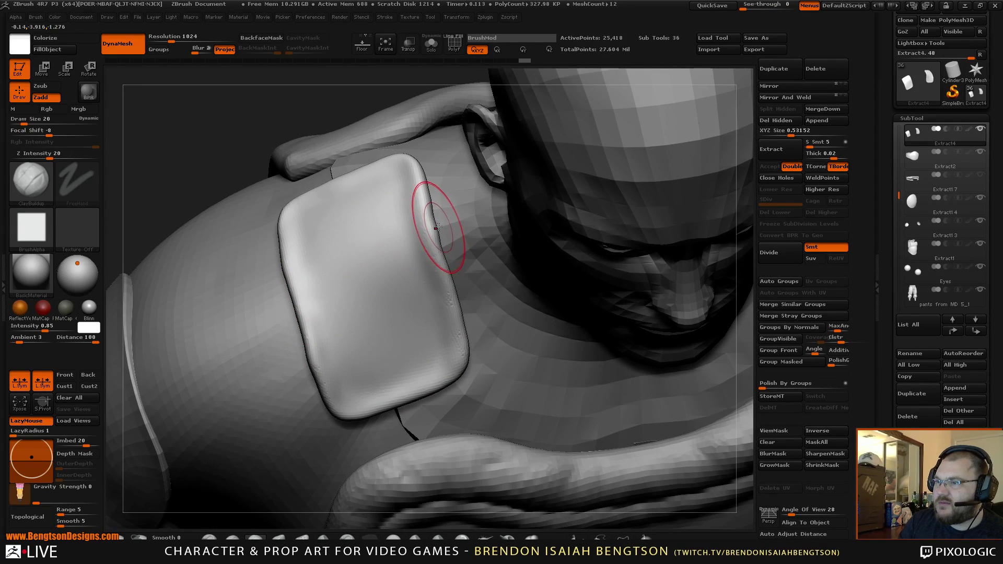
{"action": "key", "text": "space"}
{"action": "left_click_drag", "start_coordinate": [438, 219], "coordinate": [424, 219]}
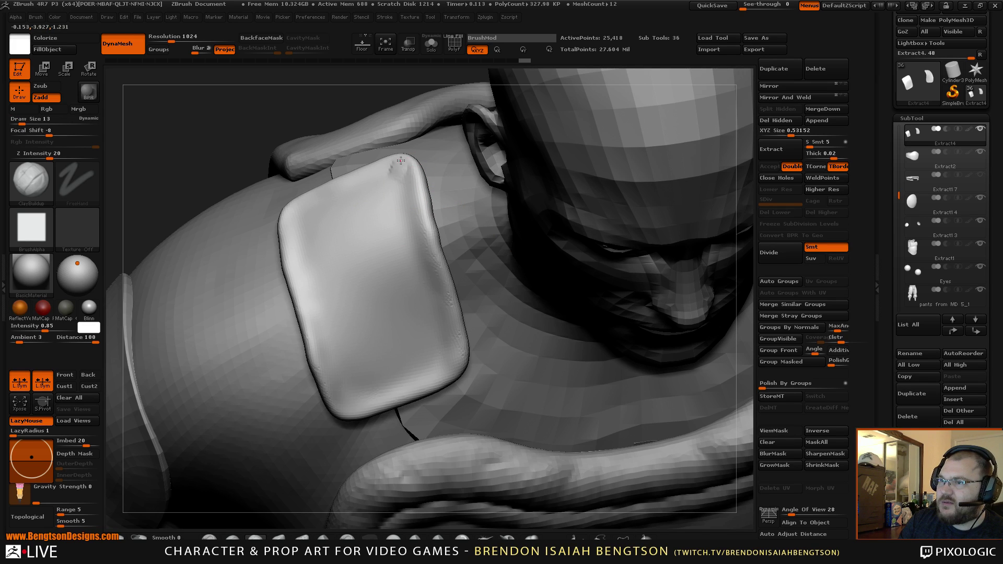
{"action": "mouse_move", "coordinate": [385, 171]}
{"action": "left_mouse_down"}
{"action": "mouse_move", "coordinate": [380, 163]}
{"action": "mouse_move", "coordinate": [368, 173]}
{"action": "left_mouse_up"}
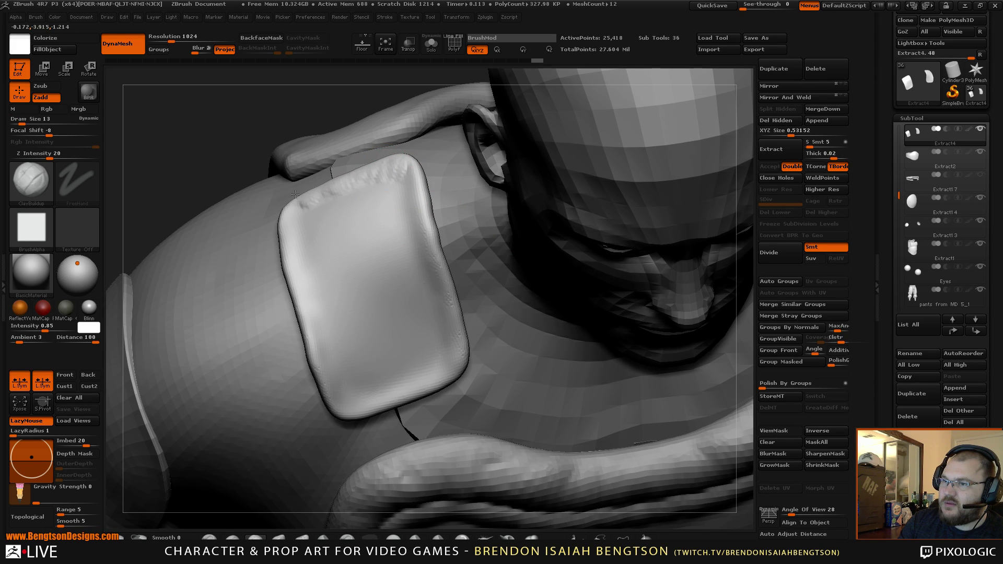
{"action": "left_click_drag", "start_coordinate": [297, 207], "coordinate": [425, 162], "text": "shift"}
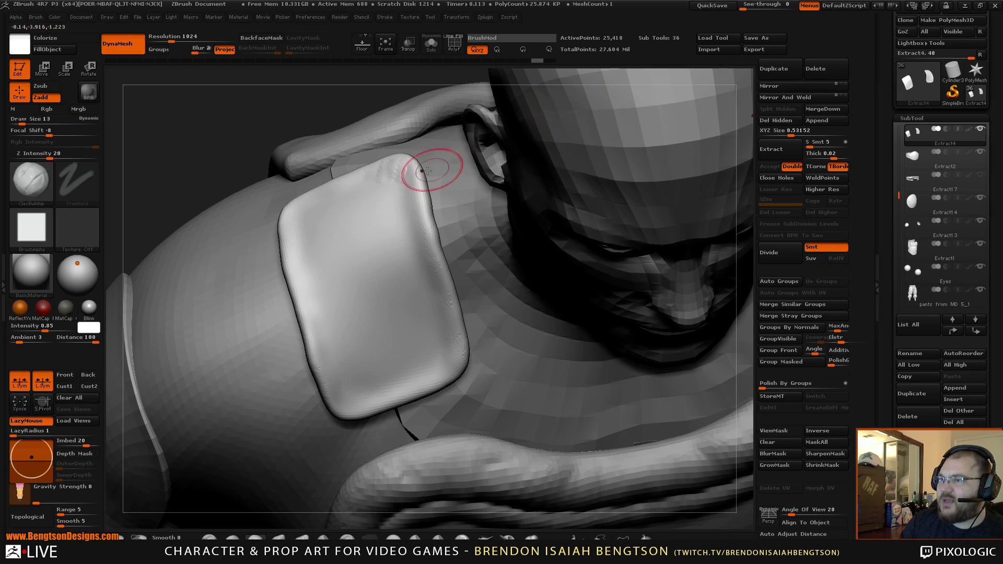
Compare the shoulder pads with the concept reference through the see-through window and examine them from several angles.
{"action": "left_click_drag", "start_coordinate": [512, 185], "coordinate": [524, 158]}
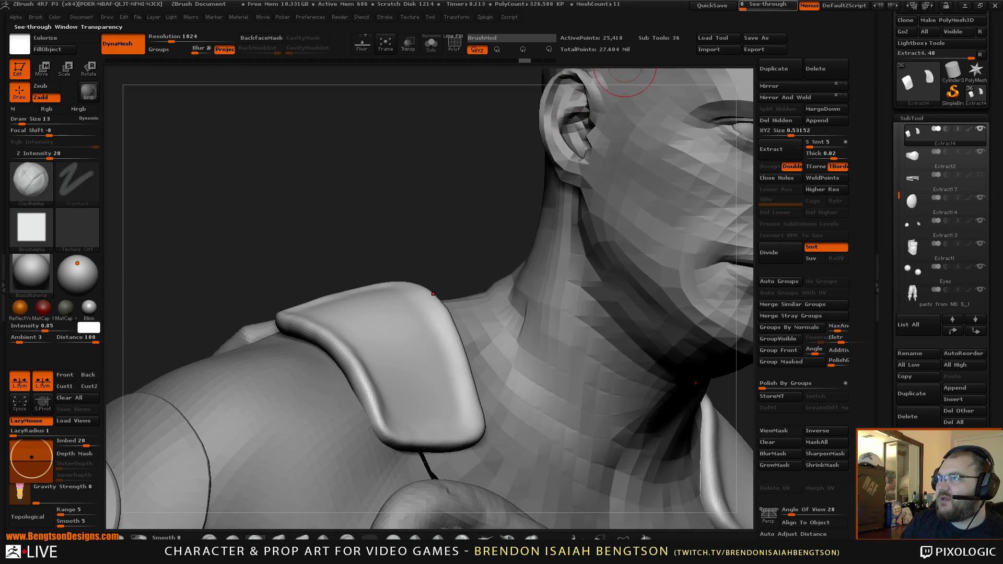
{"action": "left_click_drag", "start_coordinate": [744, 7], "coordinate": [779, 12]}
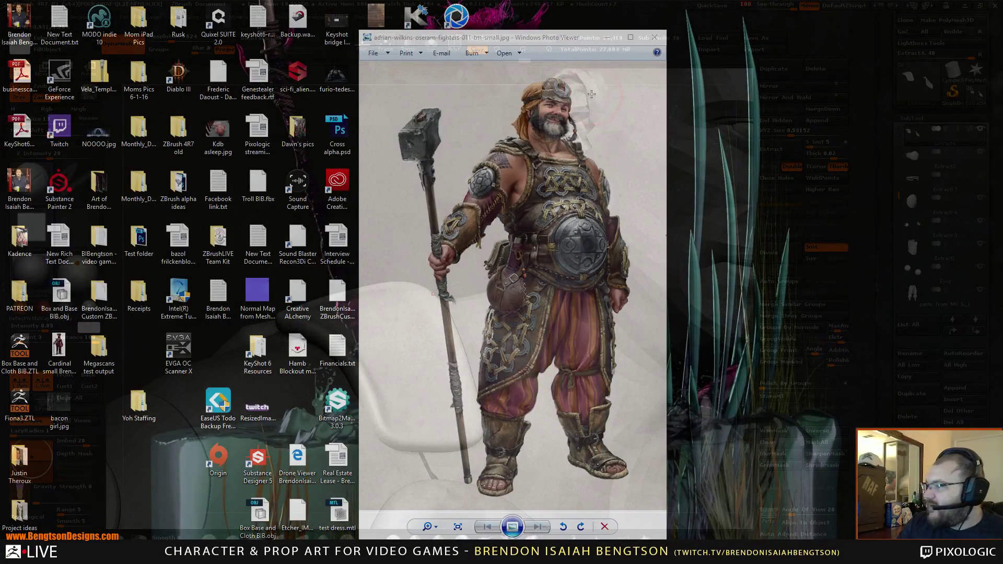
{"action": "left_click_drag", "start_coordinate": [773, 5], "coordinate": [736, 7]}
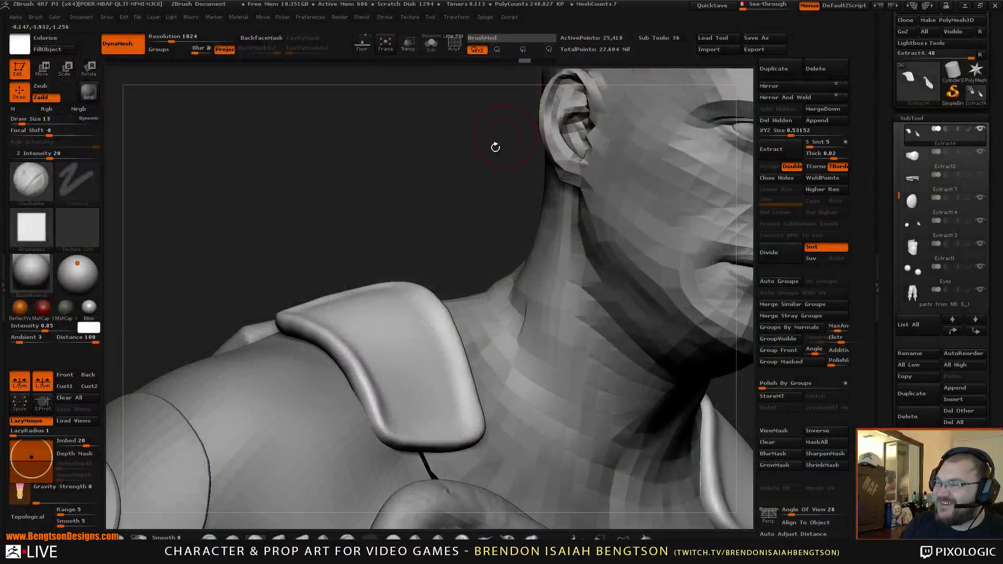
{"action": "left_click_drag", "start_coordinate": [495, 148], "coordinate": [638, 335]}
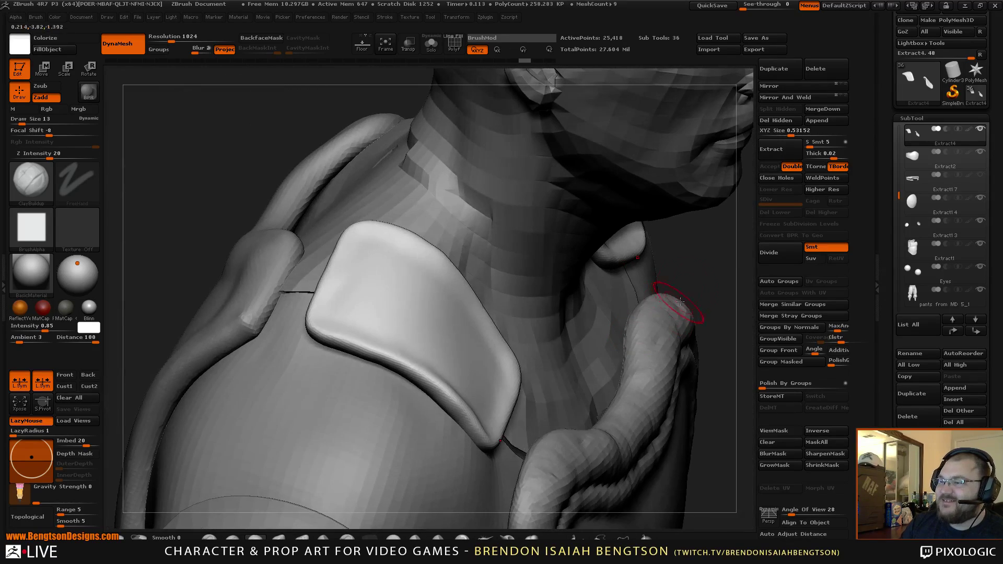
{"action": "left_click_drag", "start_coordinate": [700, 261], "coordinate": [654, 240]}
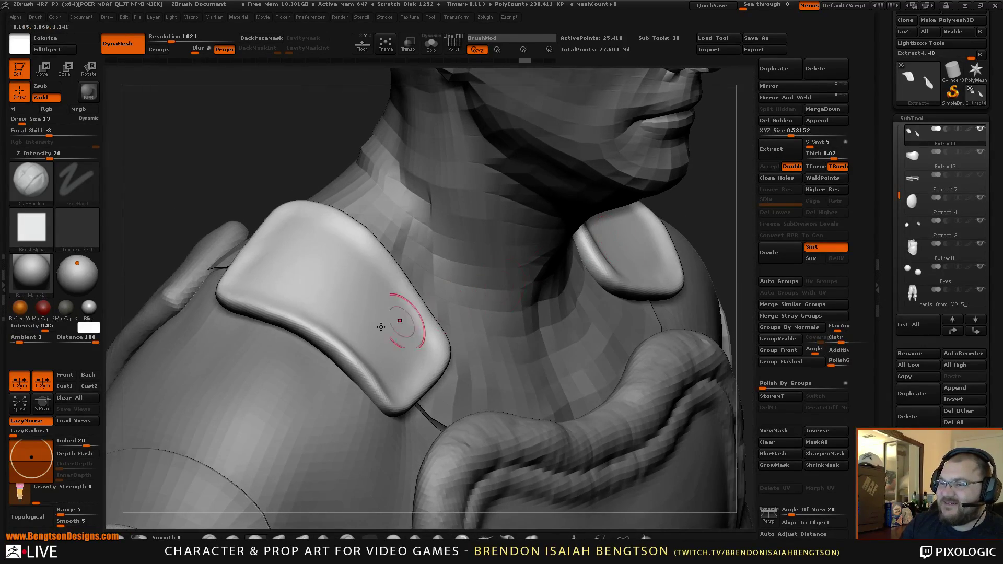
{"action": "mouse_move", "coordinate": [287, 152]}
{"action": "left_mouse_down"}
{"action": "mouse_move", "coordinate": [292, 200]}
{"action": "mouse_move", "coordinate": [277, 200]}
{"action": "left_mouse_up"}
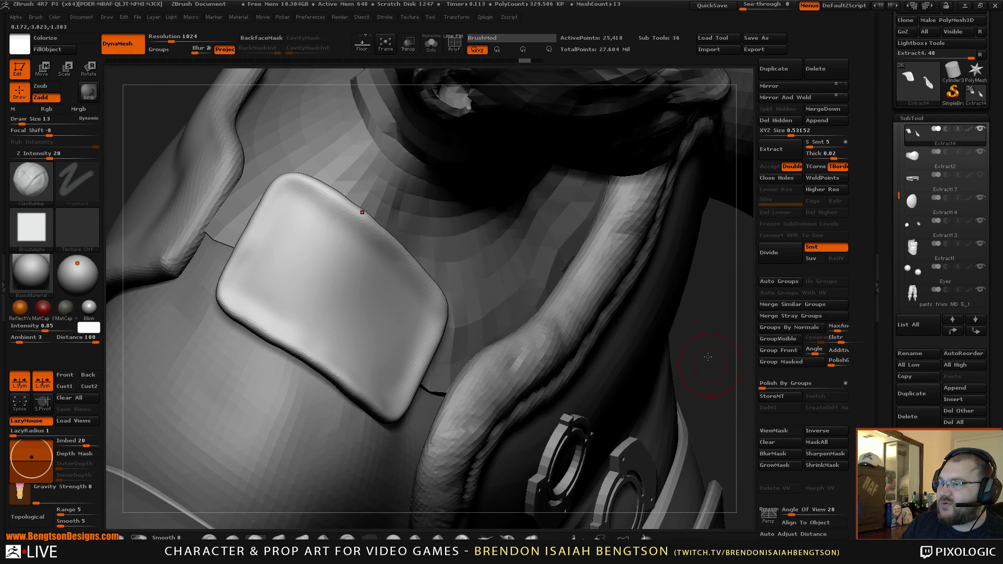
Compare the shoulder pads and chest piece with the concept painting by raising See-through to 100 and returning it to 0.
{"action": "mouse_move", "coordinate": [677, 288]}
{"action": "left_mouse_down"}
{"action": "mouse_move", "coordinate": [696, 331]}
{"action": "mouse_move", "coordinate": [688, 269]}
{"action": "mouse_move", "coordinate": [481, 258]}
{"action": "left_mouse_up"}
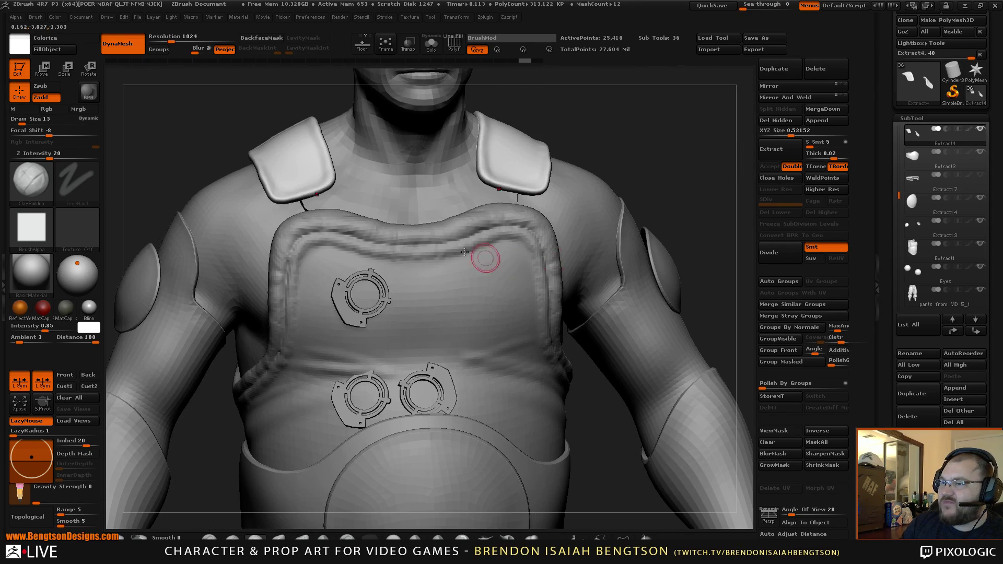
{"action": "left_click_drag", "start_coordinate": [531, 193], "coordinate": [634, 142]}
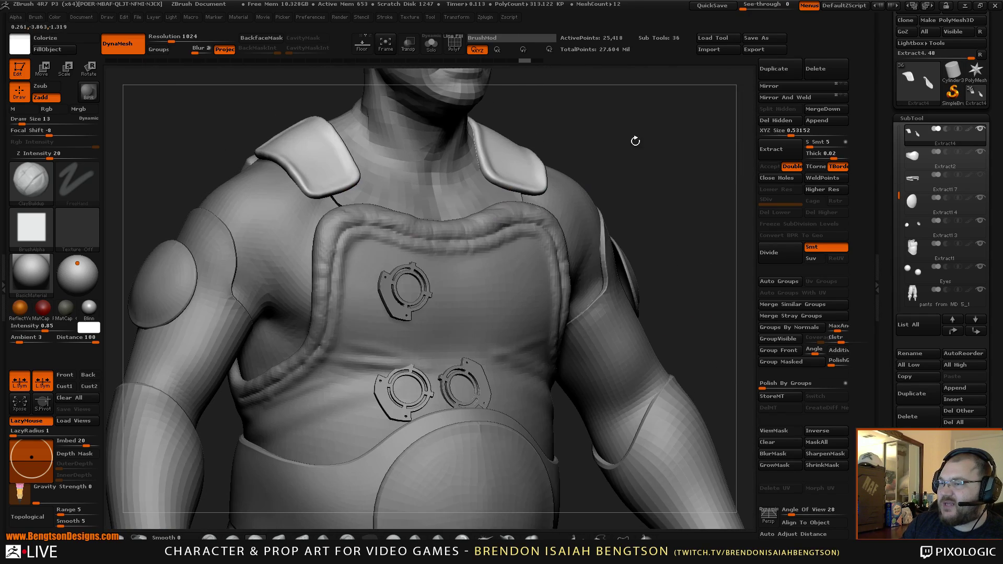
{"action": "left_click_drag", "start_coordinate": [752, 4], "coordinate": [799, 9]}
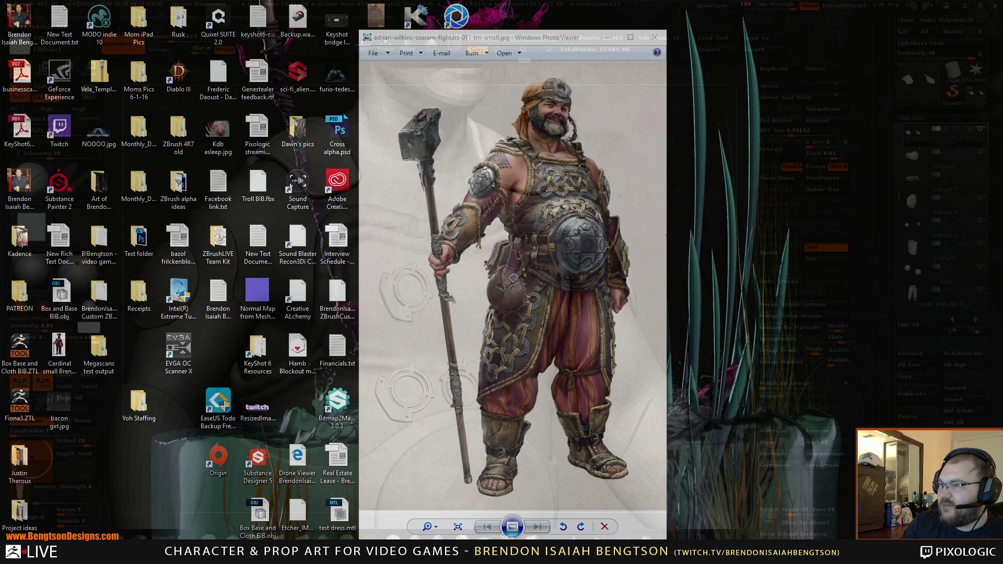
{"action": "left_click_drag", "start_coordinate": [796, 9], "coordinate": [729, 11]}
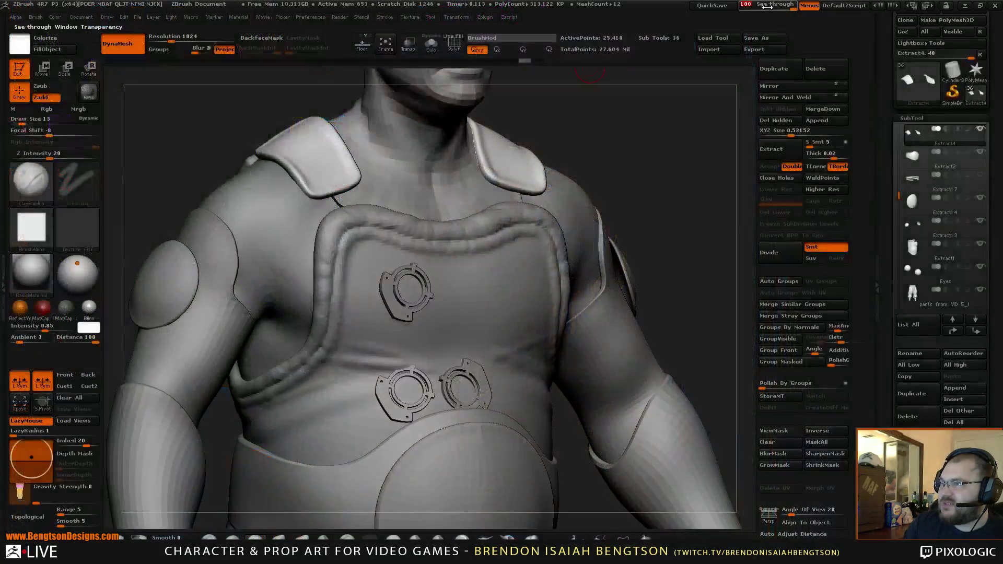
Set the draw size to 9, turn on perspective, and check the shoulder pads up close and on the full figure.
{"action": "mouse_move", "coordinate": [637, 158]}
{"action": "left_mouse_down"}
{"action": "mouse_move", "coordinate": [658, 160]}
{"action": "mouse_move", "coordinate": [661, 149]}
{"action": "mouse_move", "coordinate": [643, 185]}
{"action": "mouse_move", "coordinate": [676, 174]}
{"action": "mouse_move", "coordinate": [679, 201]}
{"action": "left_mouse_up"}
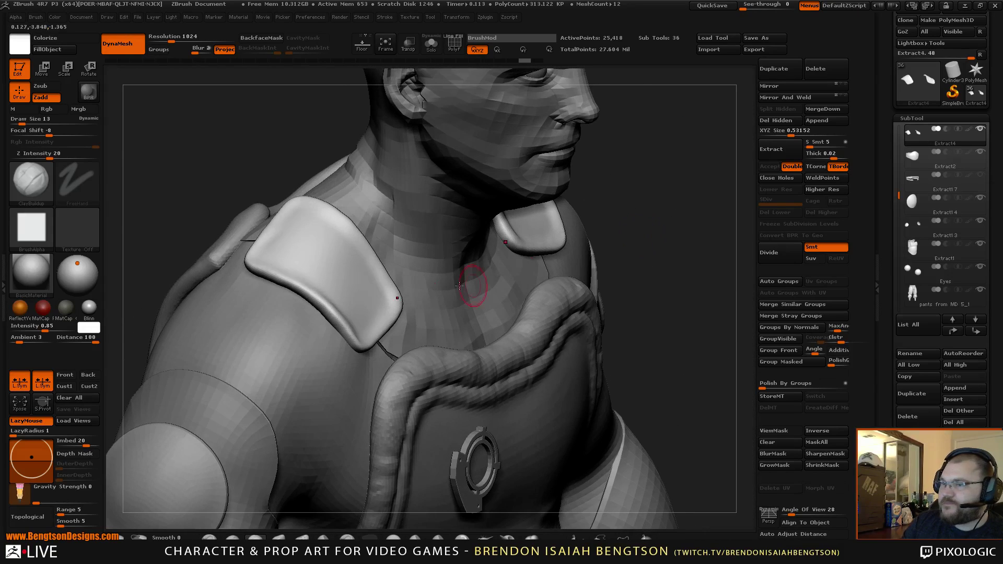
{"action": "key", "text": "space"}
{"action": "left_click_drag", "start_coordinate": [320, 253], "coordinate": [318, 252]}
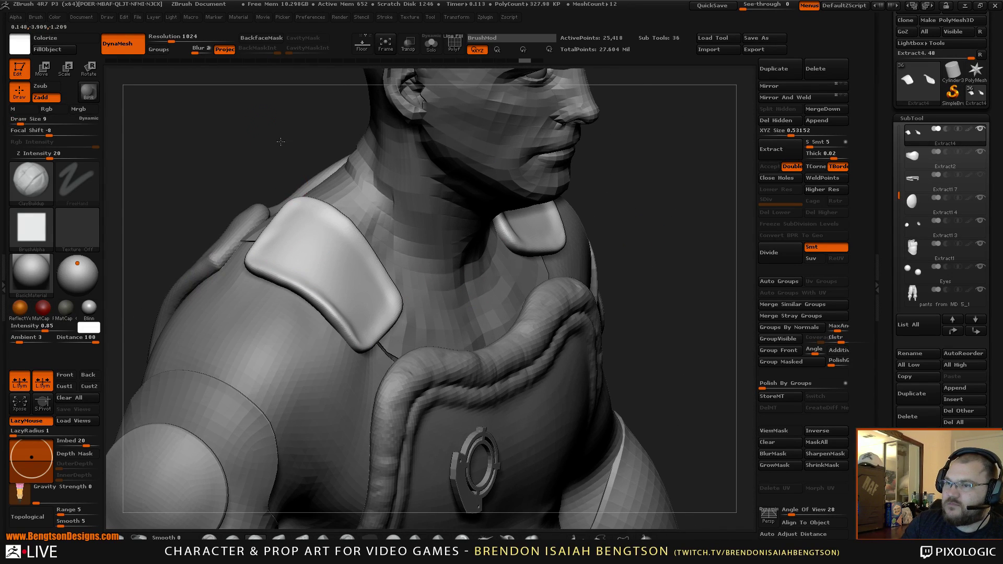
{"action": "mouse_move", "coordinate": [280, 142]}
{"action": "left_mouse_down", "text": "alt"}
{"action": "mouse_move", "coordinate": [331, 159]}
{"action": "mouse_move", "coordinate": [331, 183]}
{"action": "mouse_move", "coordinate": [319, 176]}
{"action": "left_mouse_up", "text": "alt"}
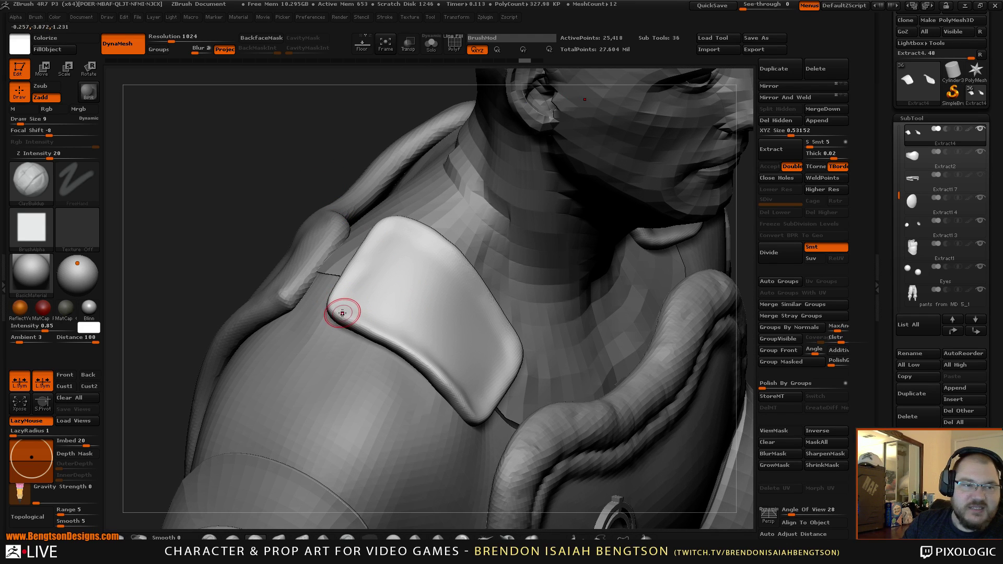
{"action": "left_click_drag", "start_coordinate": [188, 283], "coordinate": [195, 151]}
{"action": "left_click_drag", "start_coordinate": [239, 246], "coordinate": [615, 215]}
{"action": "key", "text": "p"}
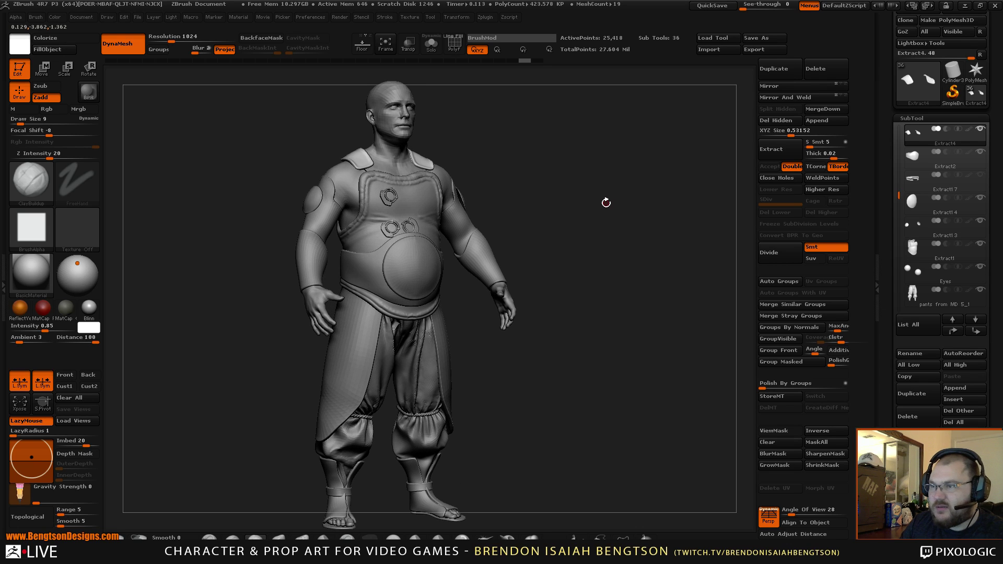
{"action": "left_click_drag", "start_coordinate": [610, 245], "coordinate": [578, 197]}
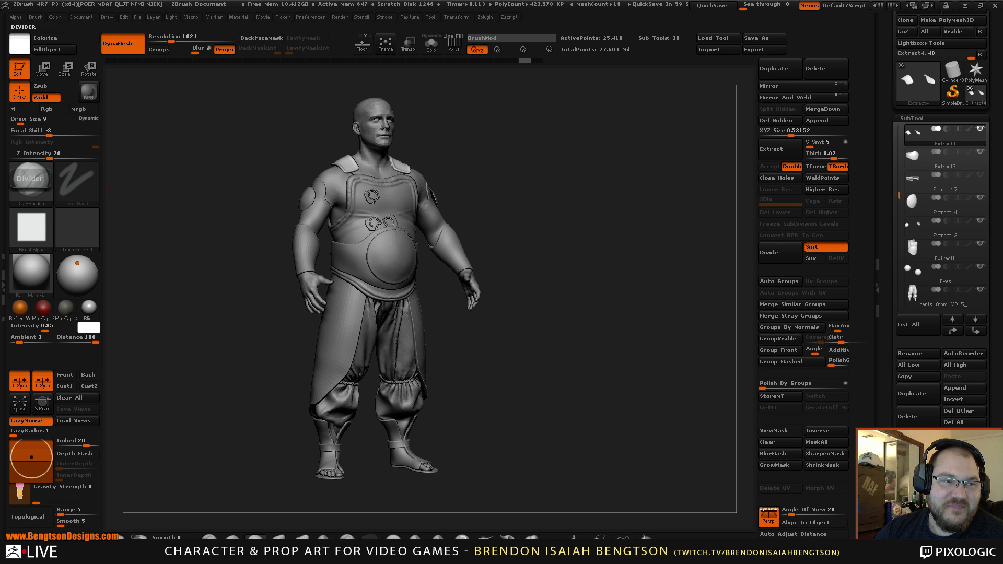
Switch to Firefox to study the Horizon: Zero Dawn concept art on ArtStation, highlight the word Oseram, and return to ZBrush.
{"action": "left_click_drag", "start_coordinate": [0, 47], "coordinate": [308, 43]}
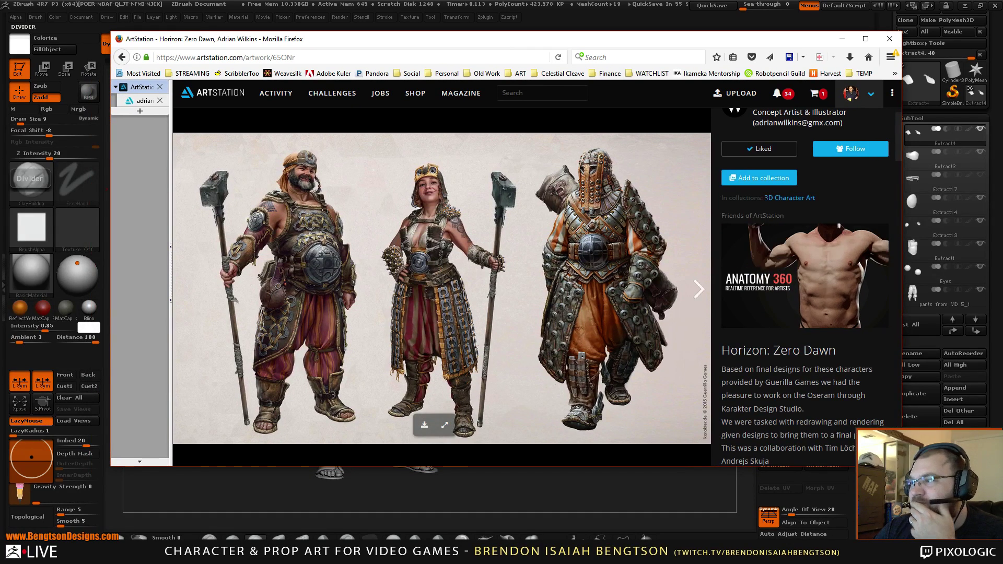
{"action": "scroll", "coordinate": [851, 285], "scroll_direction": "up", "scroll_amount": 1}
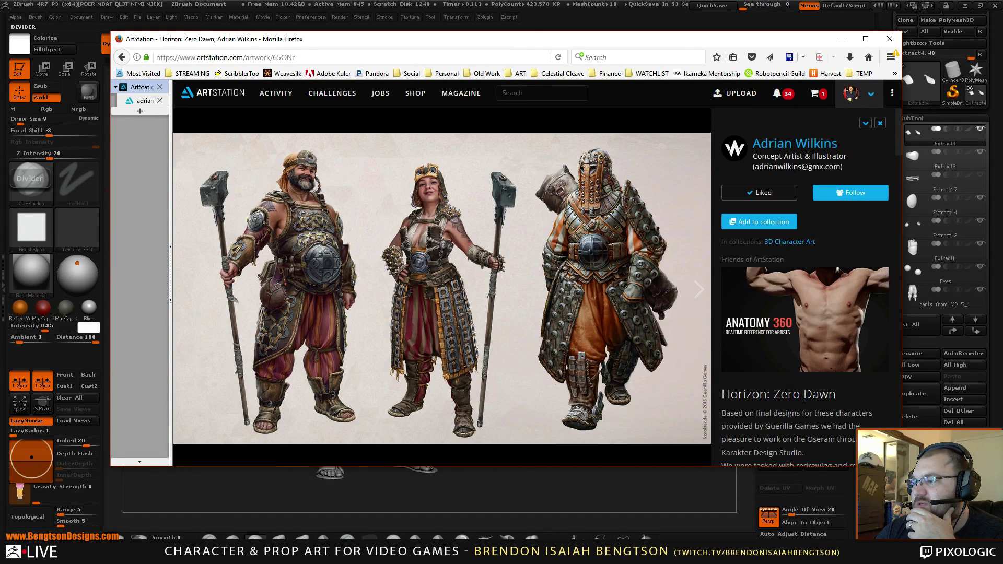
{"action": "scroll", "coordinate": [852, 285], "scroll_direction": "down", "scroll_amount": 2}
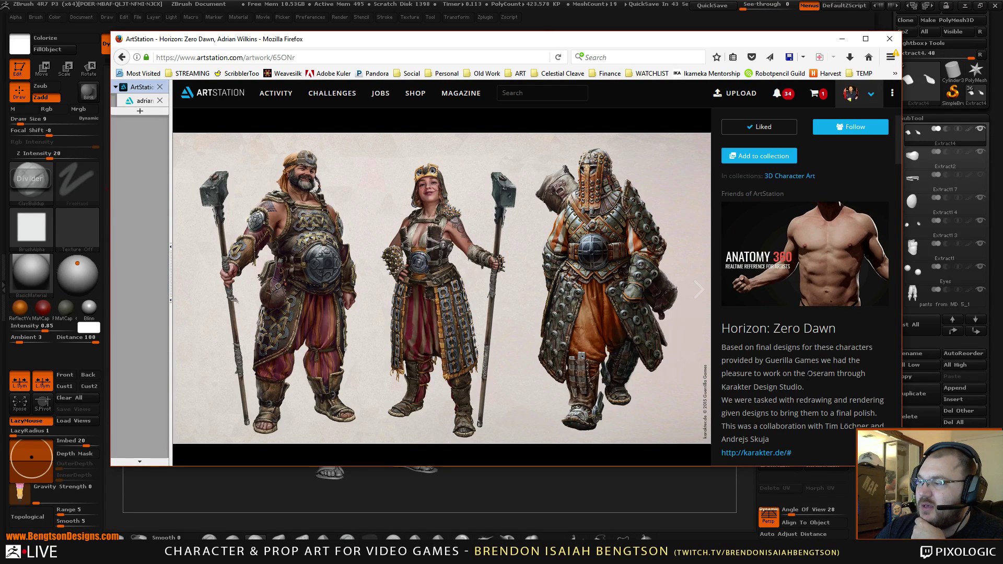
{"action": "left_click_drag", "start_coordinate": [808, 373], "coordinate": [833, 372]}
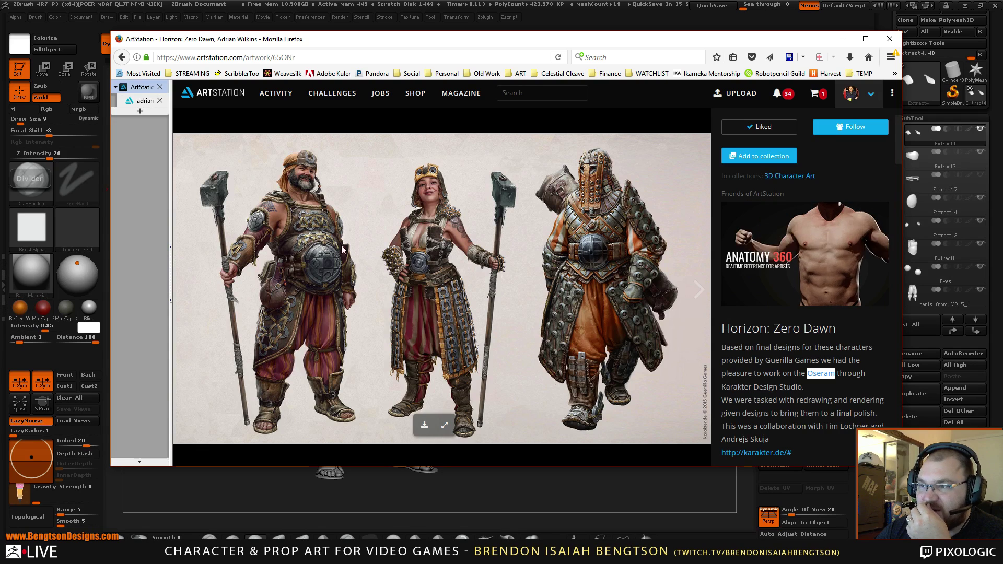
{"action": "scroll", "coordinate": [783, 366], "scroll_direction": "up", "scroll_amount": 2}
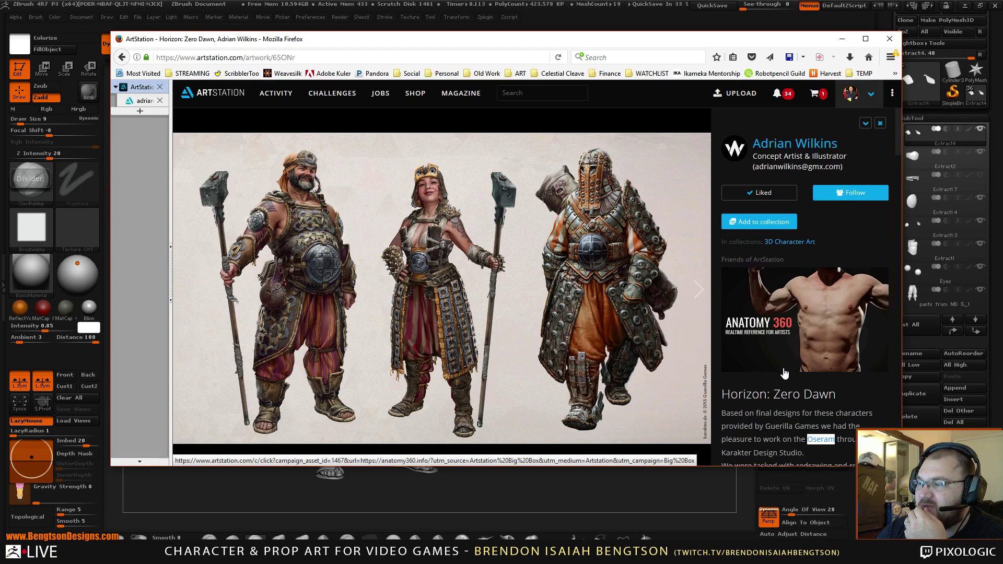
{"action": "scroll", "coordinate": [783, 368], "scroll_direction": "down", "scroll_amount": 1}
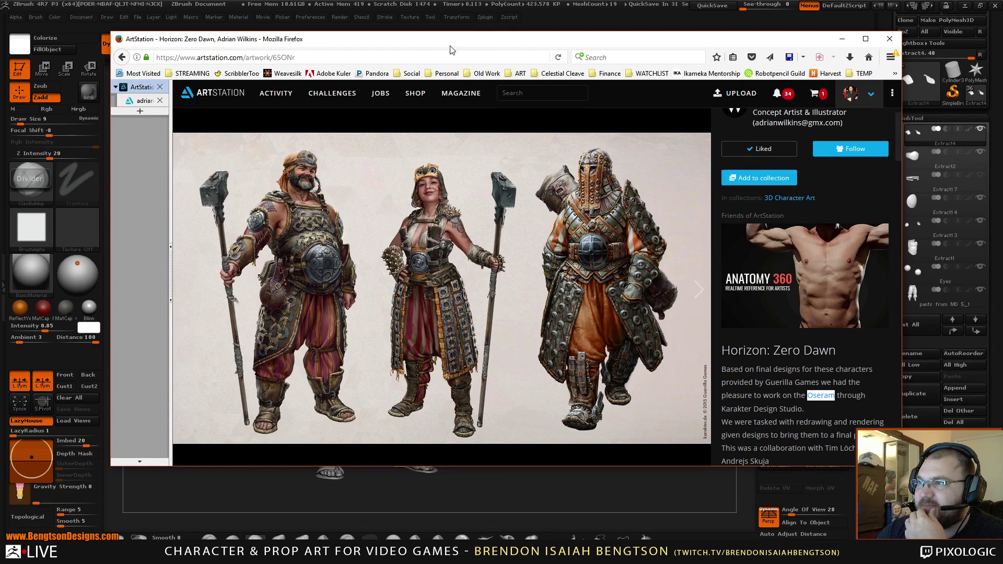
{"action": "left_click", "coordinate": [115, 87]}
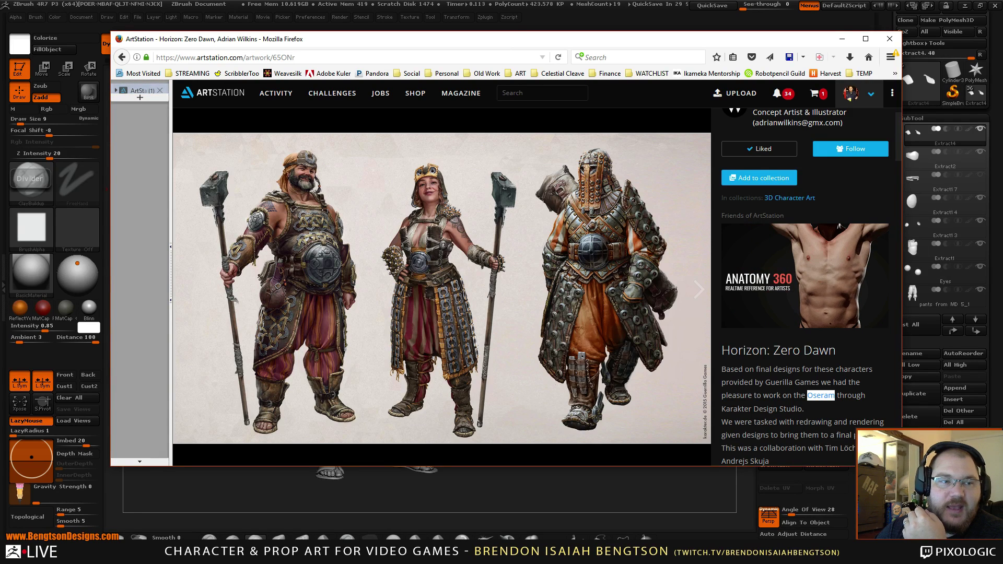
{"action": "key", "text": "ctrl+w"}
{"action": "key", "text": "alt+Tab"}
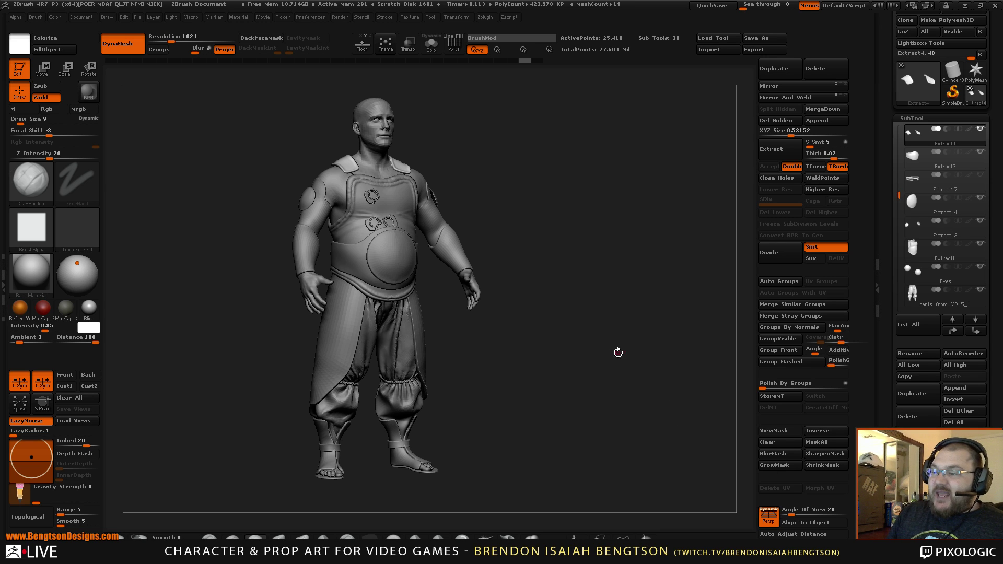
Choose the Move Topological brush with a draw size of 131 and select the trousers subtool.
{"action": "mouse_move", "coordinate": [618, 351]}
{"action": "left_mouse_down", "text": "shift"}
{"action": "mouse_move", "coordinate": [562, 362]}
{"action": "mouse_move", "coordinate": [562, 390]}
{"action": "mouse_move", "coordinate": [563, 341]}
{"action": "left_mouse_up", "text": "shift"}
{"action": "key", "text": "b"}
{"action": "key", "text": "m"}
{"action": "key", "text": "t"}
{"action": "key", "text": "space"}
{"action": "left_click_drag", "start_coordinate": [424, 254], "coordinate": [444, 256]}
{"action": "mouse_move", "coordinate": [539, 346]}
{"action": "left_mouse_down", "text": "alt"}
{"action": "mouse_move", "coordinate": [559, 396]}
{"action": "mouse_move", "coordinate": [558, 329]}
{"action": "left_mouse_up", "text": "alt"}
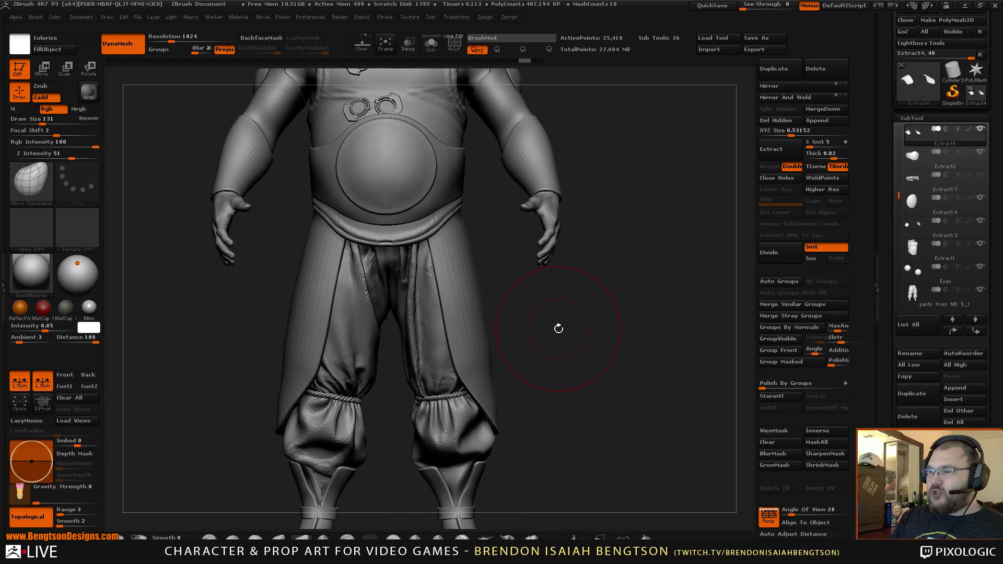
{"action": "left_click", "coordinate": [387, 303], "text": "alt"}
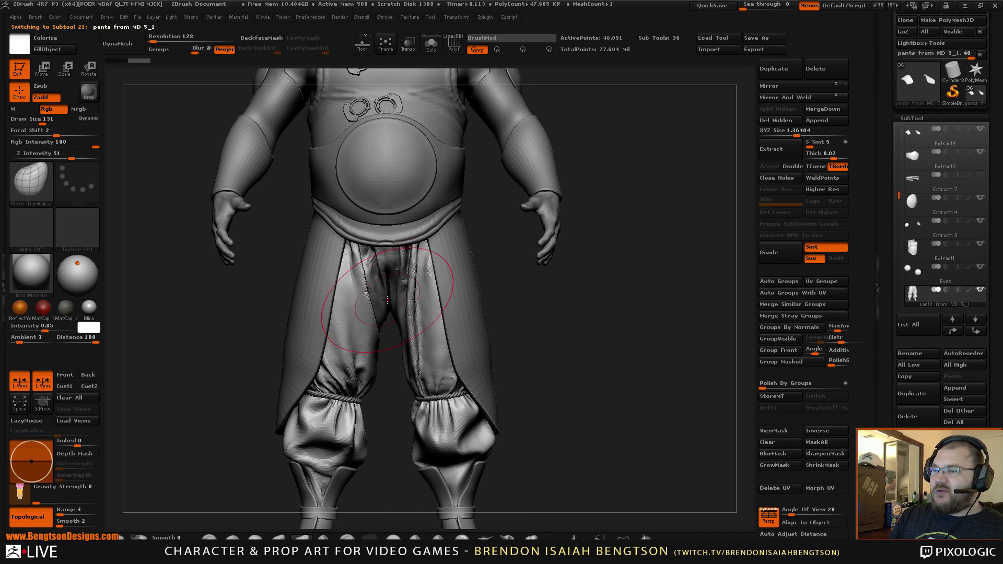
Examine the trousers' crotch, folds and fit under the side panels from the front, back and below.
{"action": "left_click_drag", "start_coordinate": [586, 352], "coordinate": [447, 324]}
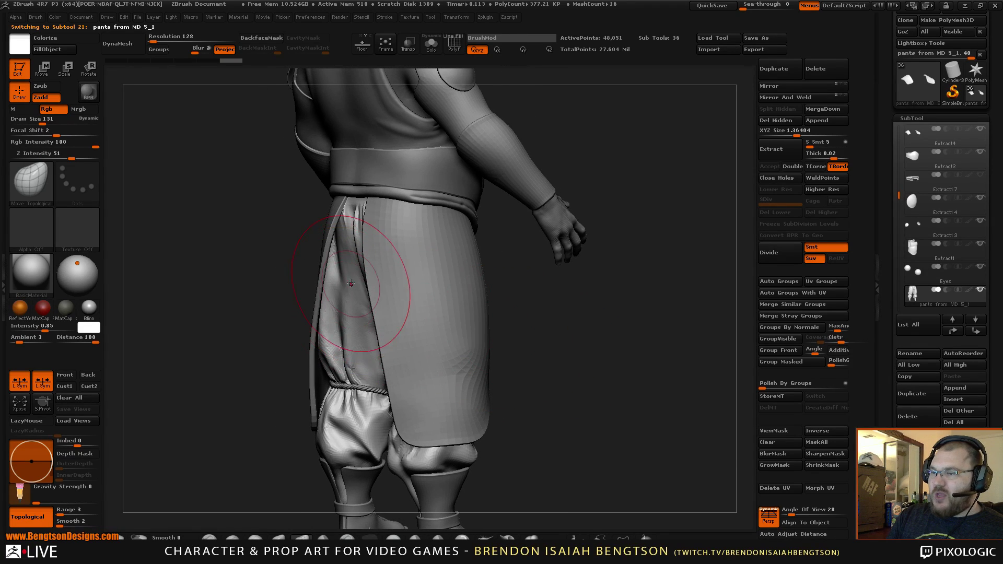
{"action": "left_click_drag", "start_coordinate": [575, 335], "coordinate": [587, 358]}
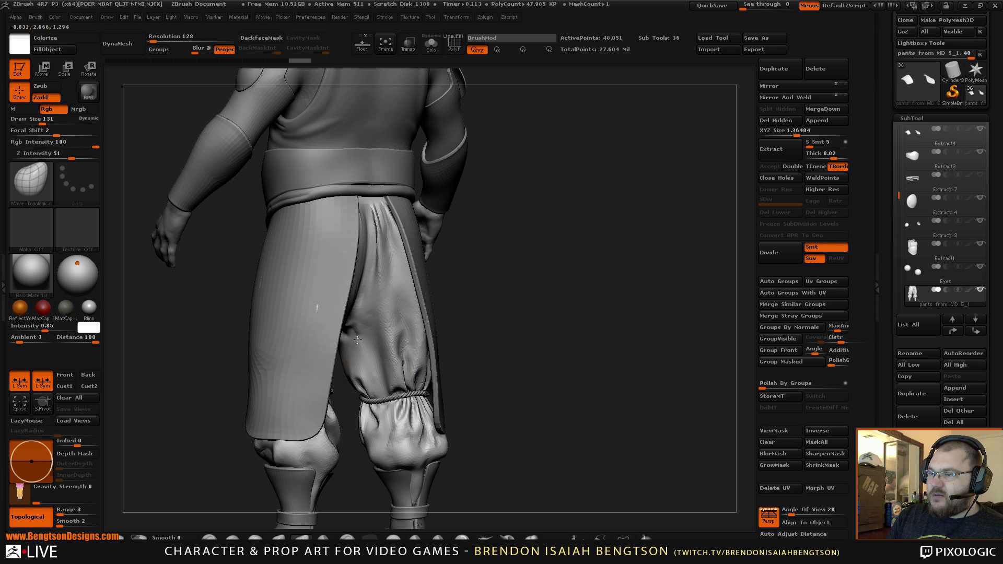
{"action": "left_click_drag", "start_coordinate": [460, 321], "coordinate": [481, 320]}
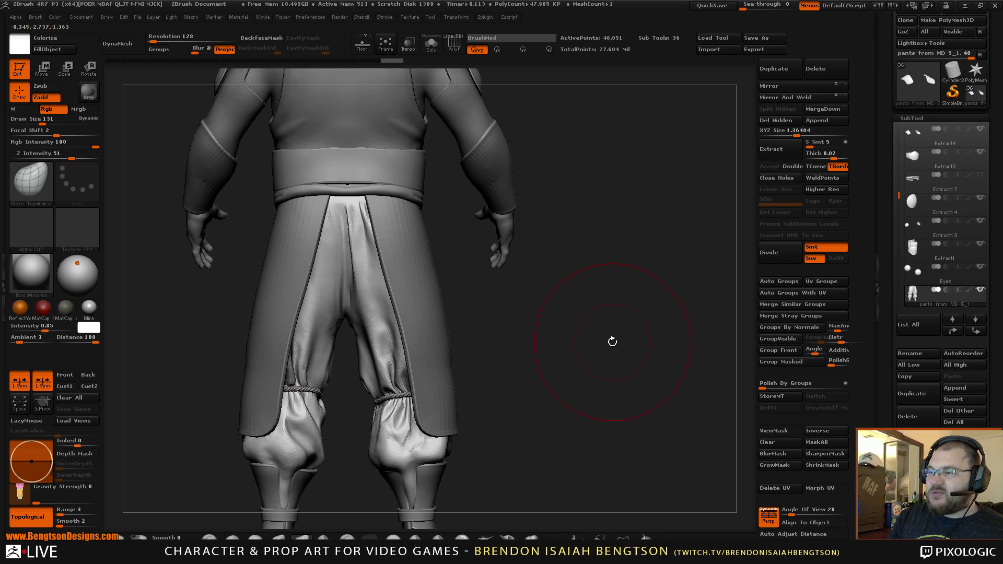
{"action": "left_click_drag", "start_coordinate": [613, 341], "coordinate": [585, 374]}
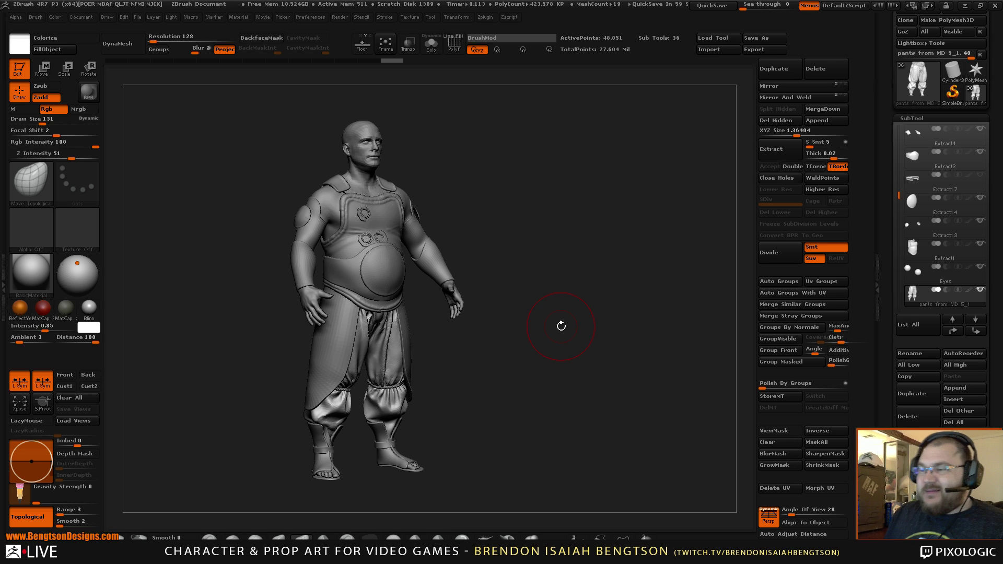
{"action": "mouse_move", "coordinate": [617, 381]}
{"action": "left_mouse_down", "text": "alt"}
{"action": "mouse_move", "coordinate": [623, 432]}
{"action": "mouse_move", "coordinate": [602, 381]}
{"action": "mouse_move", "coordinate": [609, 365]}
{"action": "mouse_move", "coordinate": [620, 396]}
{"action": "mouse_move", "coordinate": [622, 381]}
{"action": "left_mouse_up", "text": "alt"}
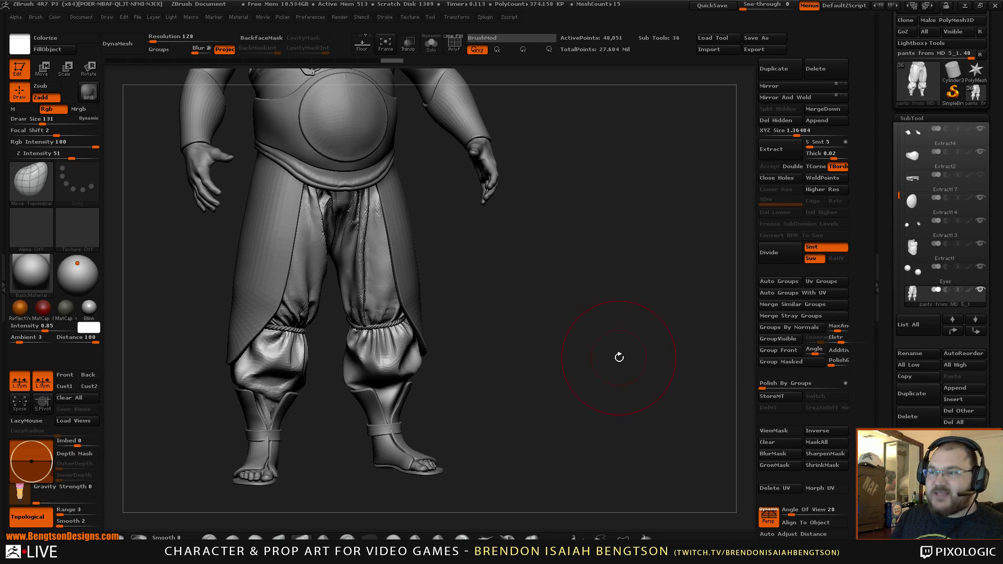
{"action": "left_click_drag", "start_coordinate": [615, 343], "coordinate": [611, 360], "text": "alt"}
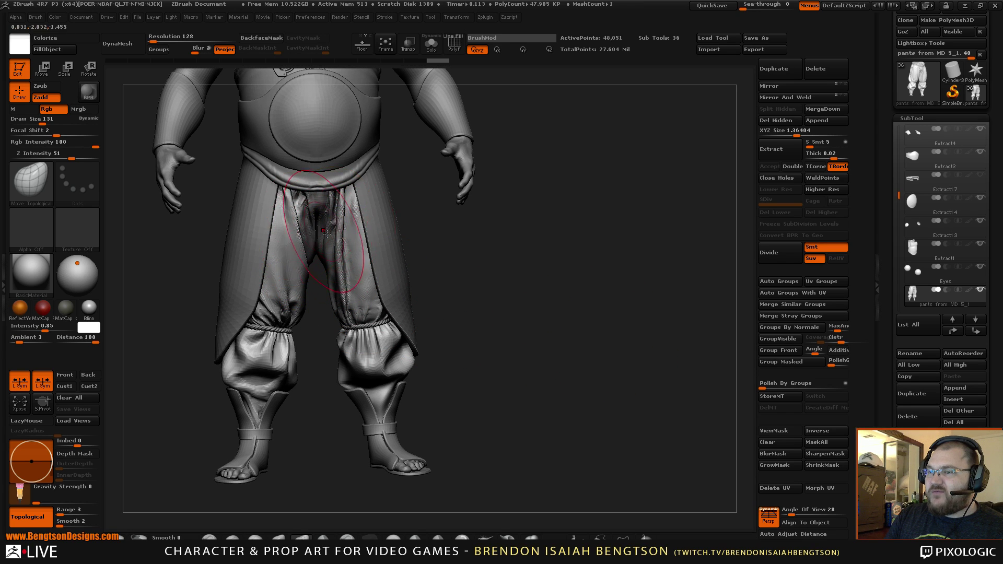
{"action": "mouse_move", "coordinate": [473, 275]}
{"action": "left_mouse_down"}
{"action": "mouse_move", "coordinate": [460, 255]}
{"action": "mouse_move", "coordinate": [464, 124]}
{"action": "left_mouse_up"}
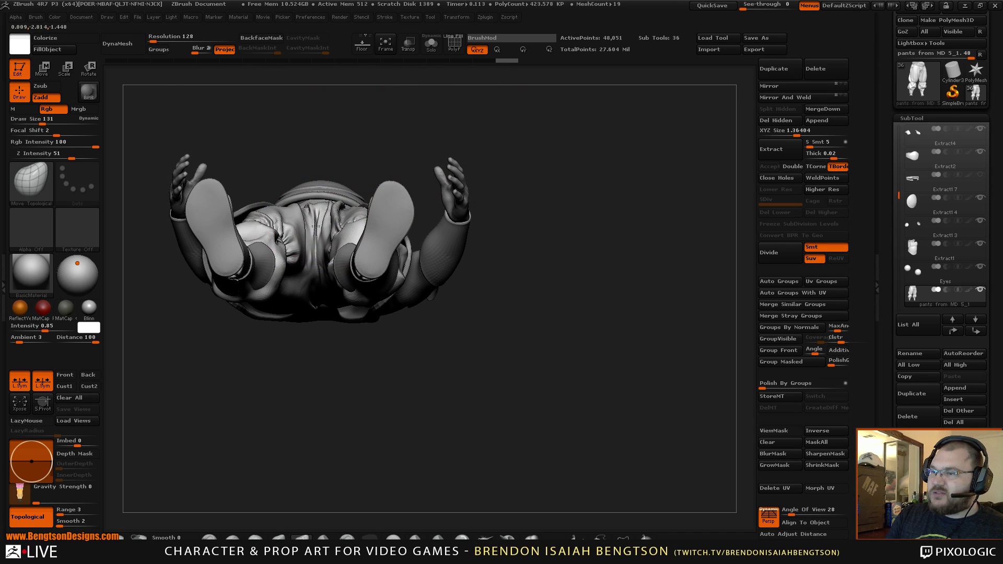
{"action": "left_click_drag", "start_coordinate": [337, 157], "coordinate": [323, 214]}
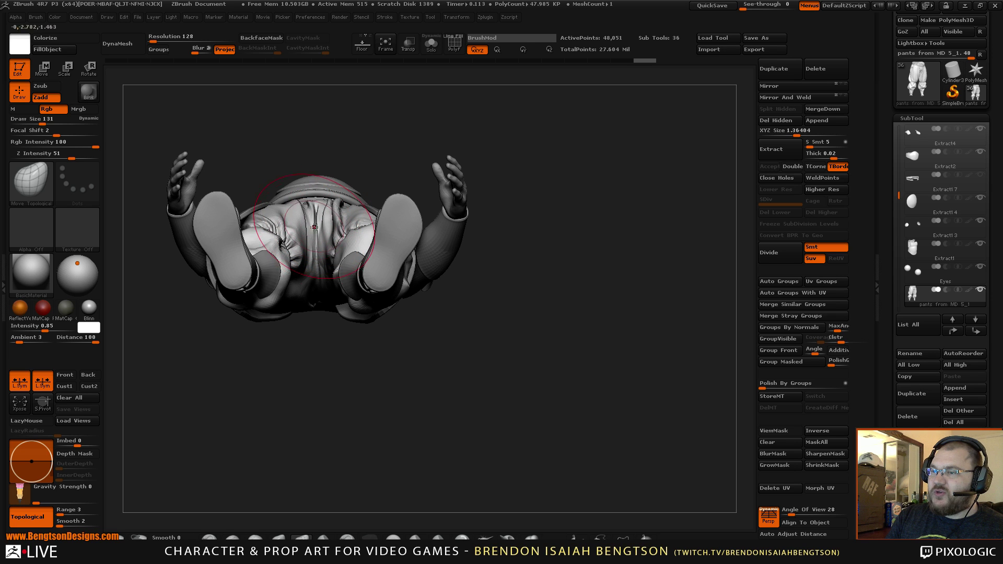
{"action": "left_click_drag", "start_coordinate": [353, 148], "coordinate": [322, 246]}
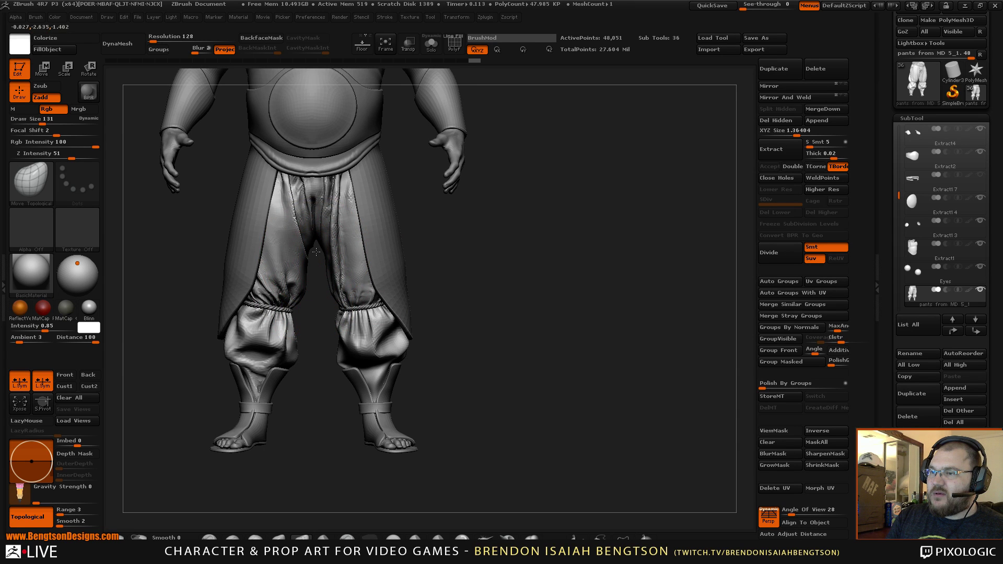
{"action": "left_click_drag", "start_coordinate": [472, 287], "coordinate": [486, 333]}
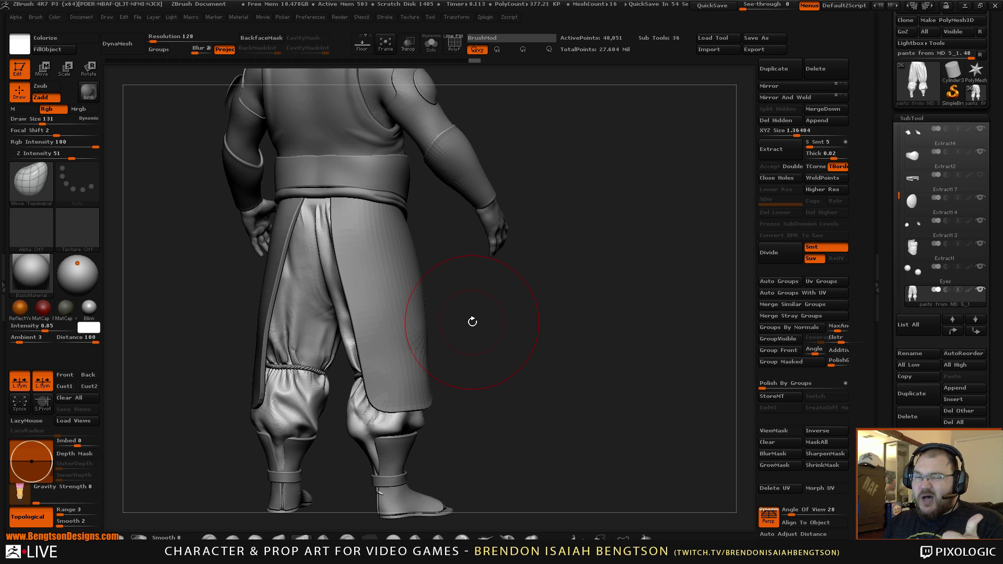
{"action": "left_click_drag", "start_coordinate": [438, 246], "coordinate": [509, 323]}
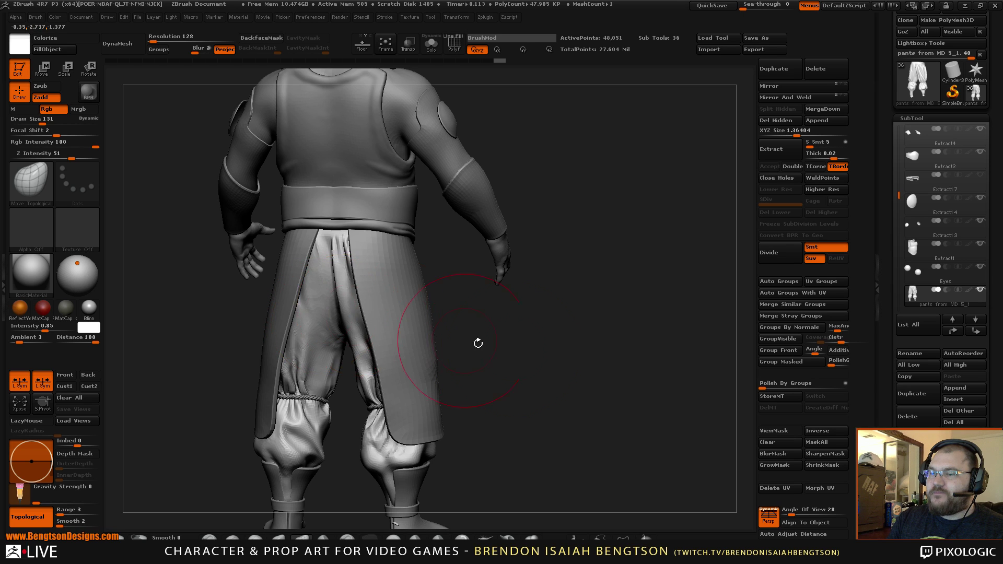
Select the shoulder pads subtool and isolate it with Solo.
{"action": "left_click_drag", "start_coordinate": [477, 343], "coordinate": [417, 369]}
{"action": "left_click", "coordinate": [359, 358], "text": "alt"}
{"action": "left_click_drag", "start_coordinate": [347, 361], "coordinate": [341, 361]}
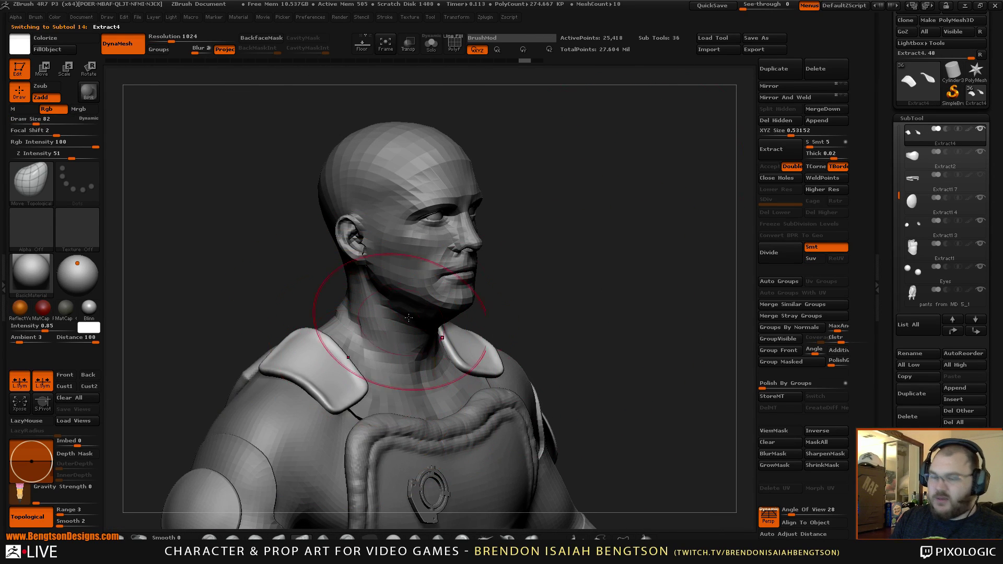
{"action": "key", "text": "alt+s"}
{"action": "mouse_move", "coordinate": [558, 267]}
{"action": "left_mouse_down"}
{"action": "mouse_move", "coordinate": [597, 311]}
{"action": "mouse_move", "coordinate": [549, 385]}
{"action": "mouse_move", "coordinate": [554, 416]}
{"action": "mouse_move", "coordinate": [451, 427]}
{"action": "mouse_move", "coordinate": [489, 393]}
{"action": "left_mouse_up"}
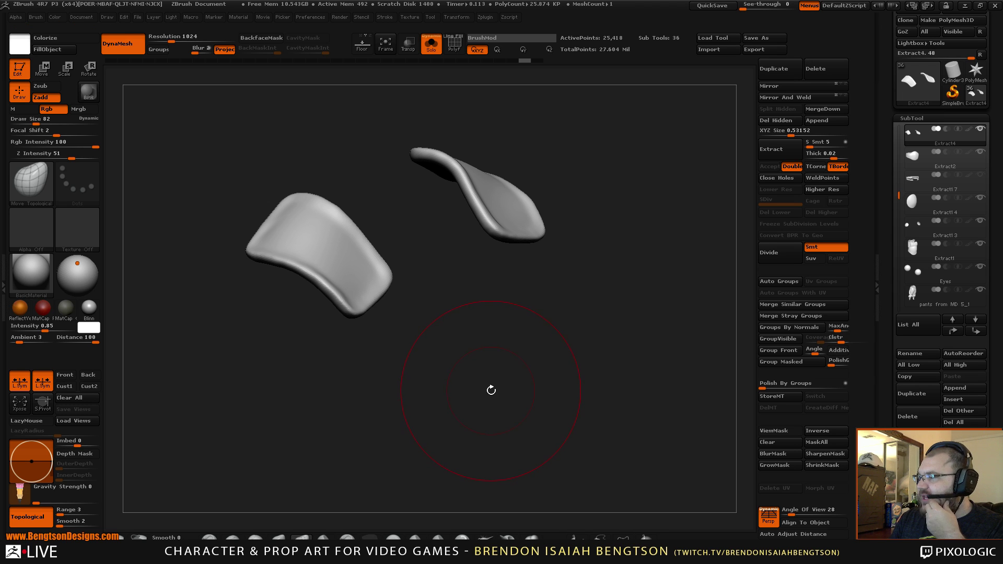
{"action": "mouse_move", "coordinate": [502, 393]}
{"action": "left_mouse_down"}
{"action": "mouse_move", "coordinate": [503, 371]}
{"action": "mouse_move", "coordinate": [506, 410]}
{"action": "left_mouse_up"}
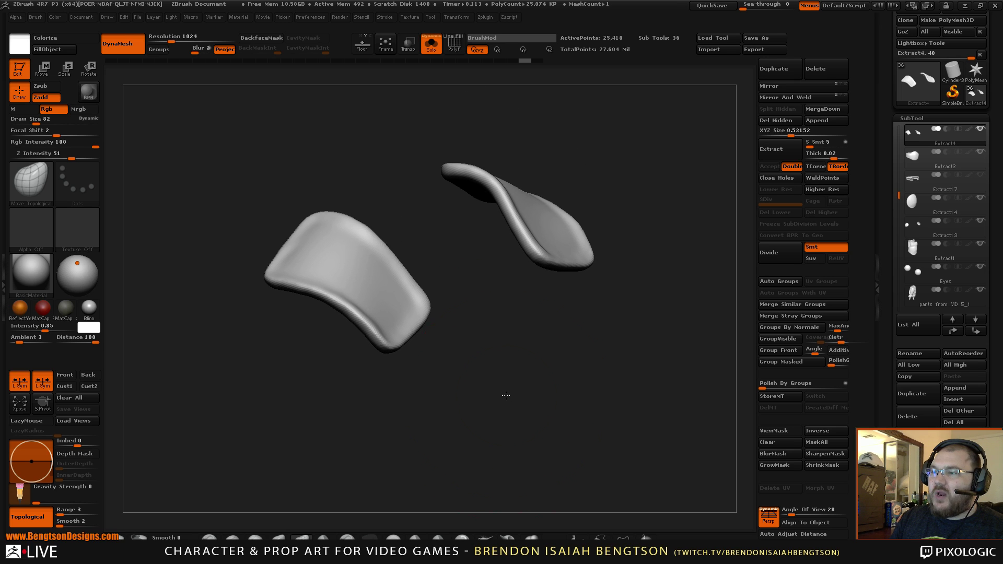
Reduce the draw size to 20 and adjust the shoulder pad's shape with Move Topological.
{"action": "key", "text": "space"}
{"action": "left_click_drag", "start_coordinate": [366, 306], "coordinate": [382, 292]}
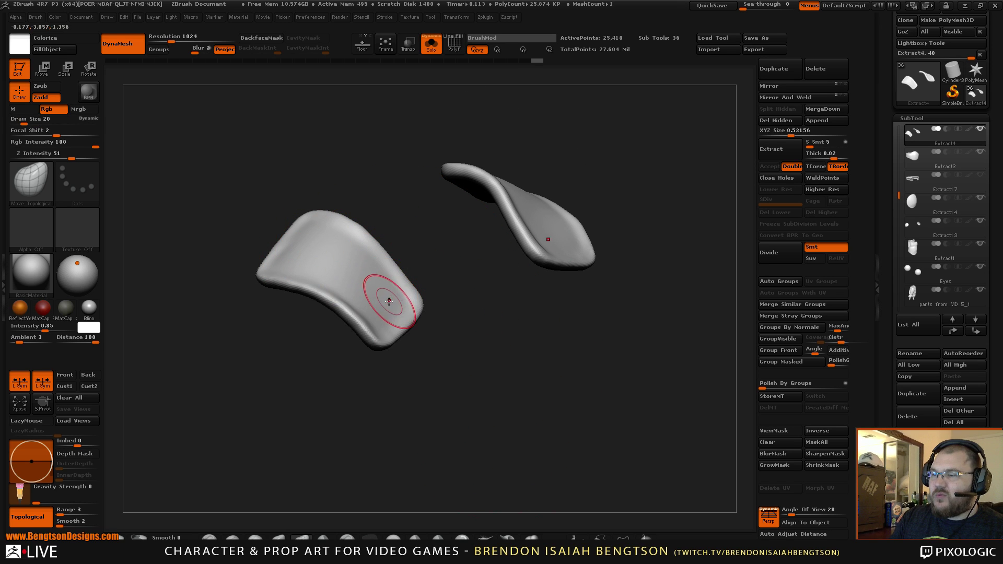
{"action": "mouse_move", "coordinate": [503, 323]}
{"action": "left_mouse_down", "text": "alt"}
{"action": "mouse_move", "coordinate": [556, 353]}
{"action": "mouse_move", "coordinate": [547, 292]}
{"action": "mouse_move", "coordinate": [547, 326]}
{"action": "left_mouse_up", "text": "alt"}
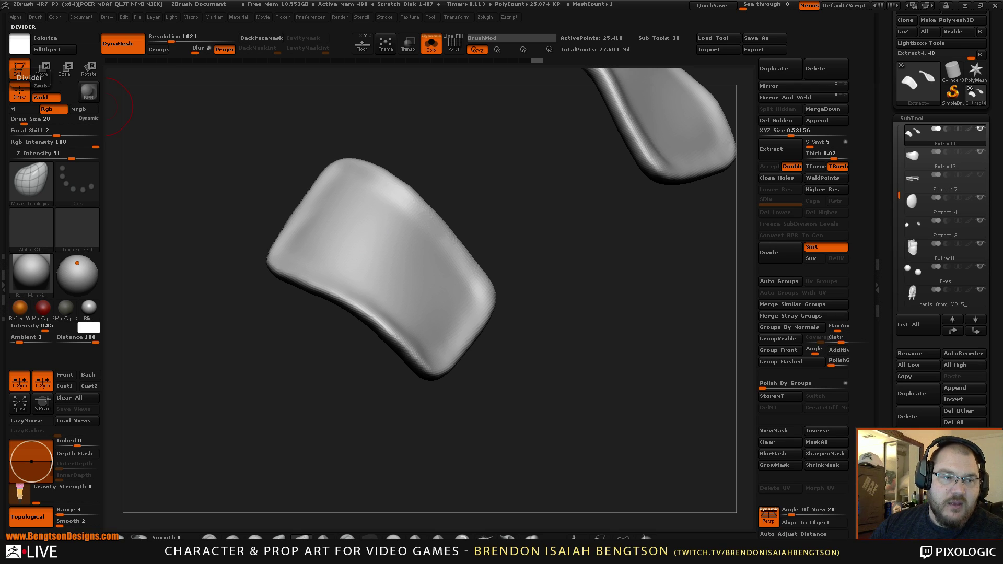
Study the Oseram armour on the Horizon: Zero Dawn ArtStation page in Firefox, read its description and close the page.
{"action": "left_click_drag", "start_coordinate": [0, 107], "coordinate": [323, 36]}
{"action": "scroll", "coordinate": [867, 340], "scroll_direction": "down", "scroll_amount": 3}
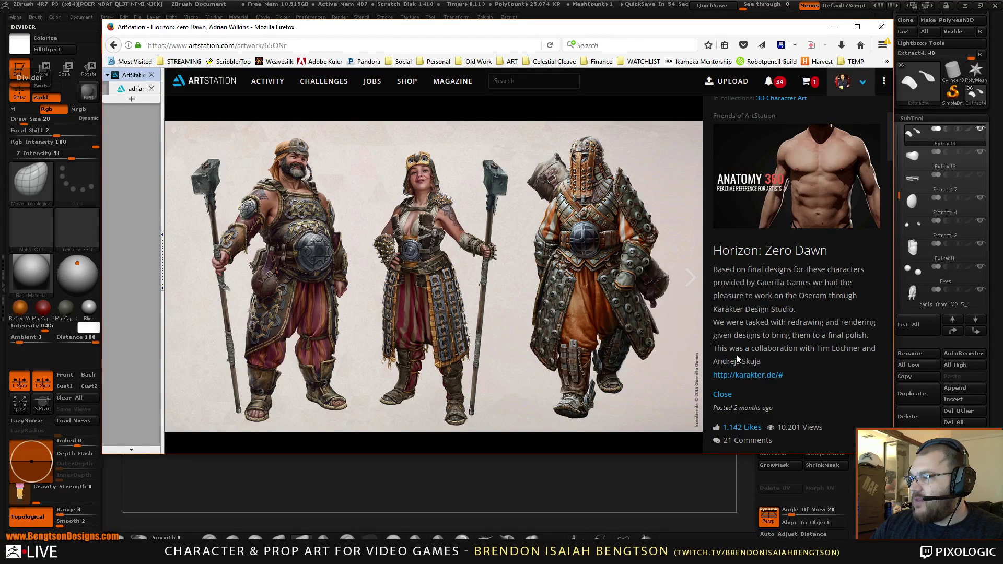
{"action": "left_click", "coordinate": [832, 354]}
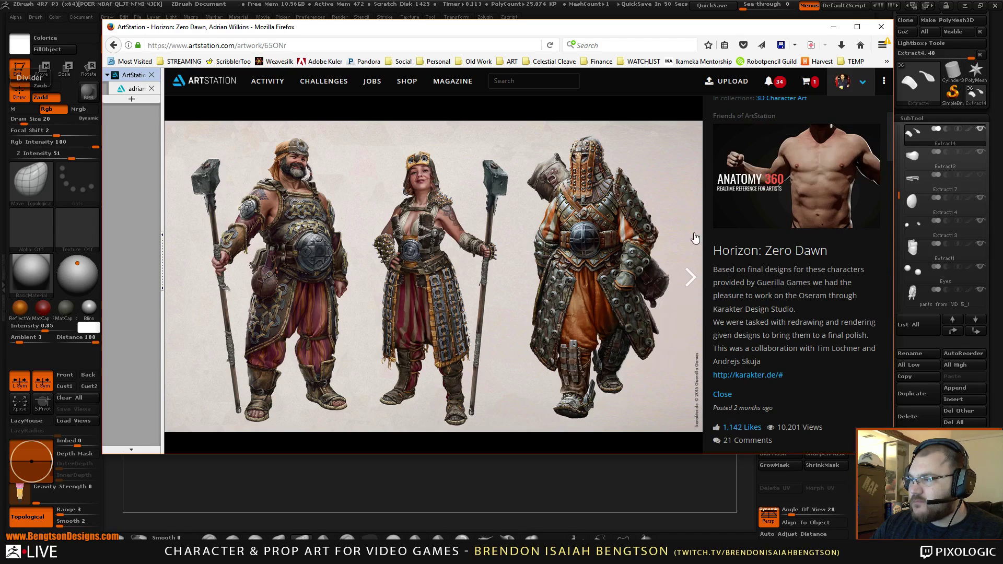
{"action": "left_click_drag", "start_coordinate": [827, 250], "coordinate": [711, 251]}
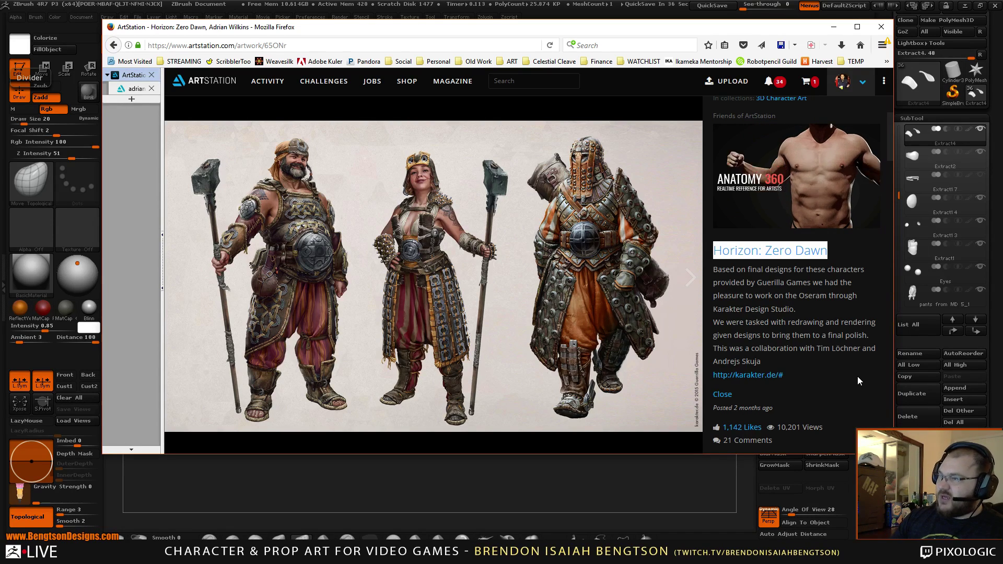
{"action": "left_click", "coordinate": [794, 309]}
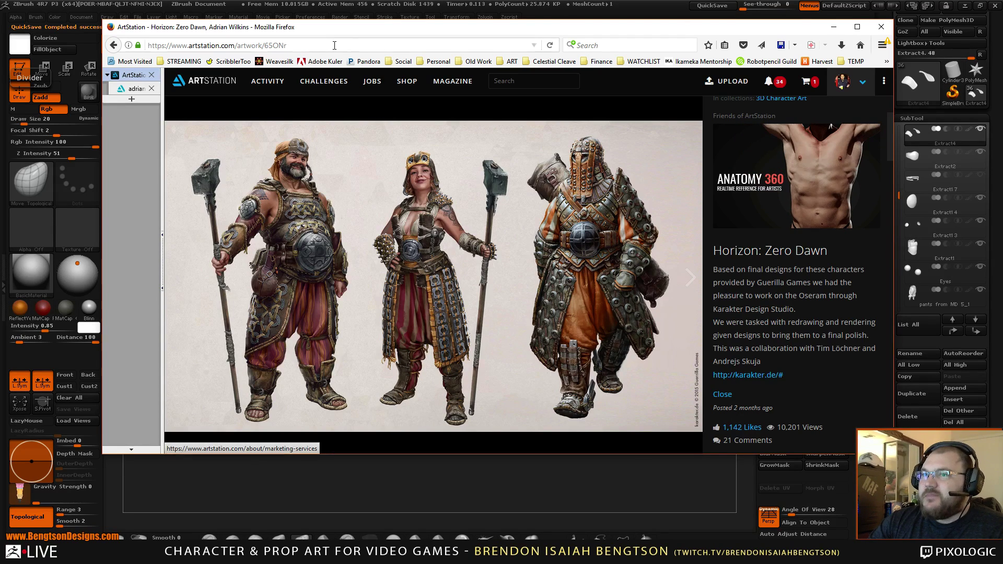
{"action": "left_click", "coordinate": [107, 75]}
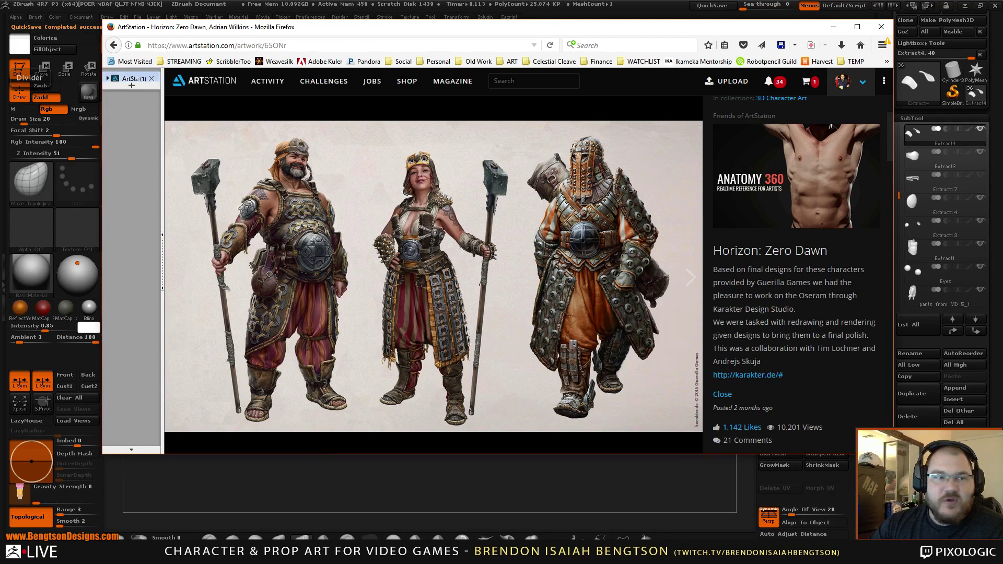
{"action": "key", "text": "ctrl+w"}
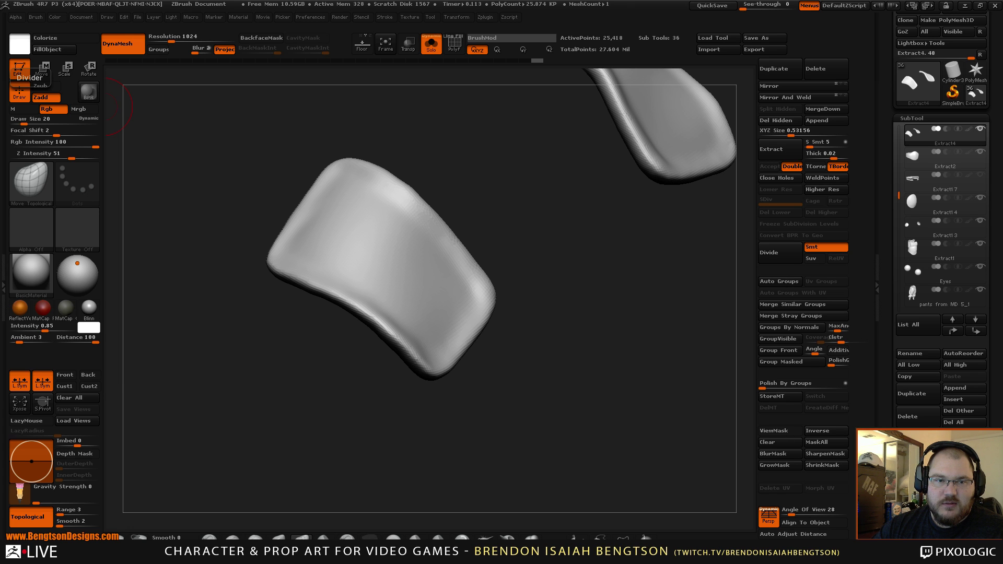
Switch to the artist's ArtStation portfolio in Firefox, open the Drone artwork and look through its renders and viewer.
{"action": "key", "text": "alt+Tab"}
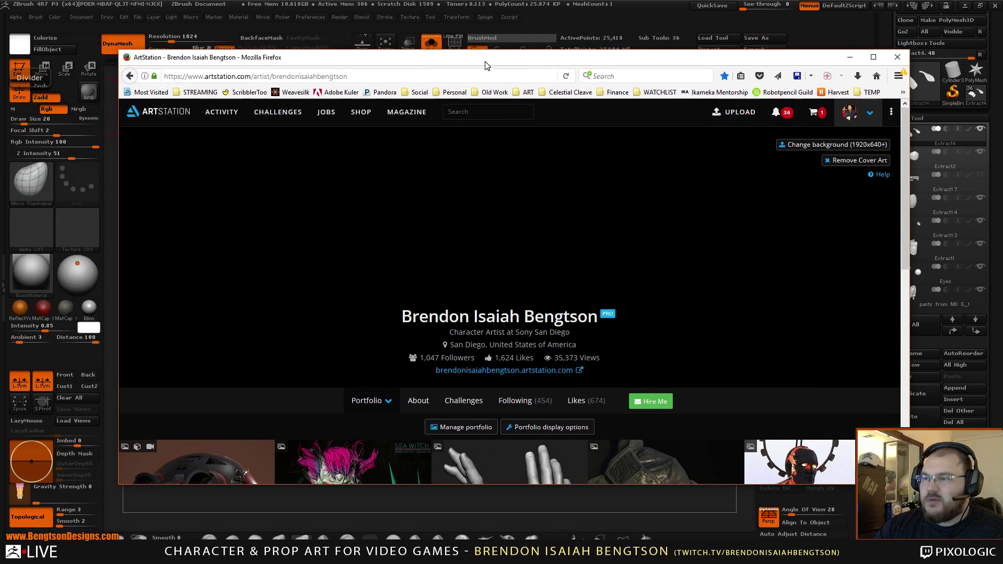
{"action": "scroll", "coordinate": [496, 370], "scroll_direction": "down", "scroll_amount": 2}
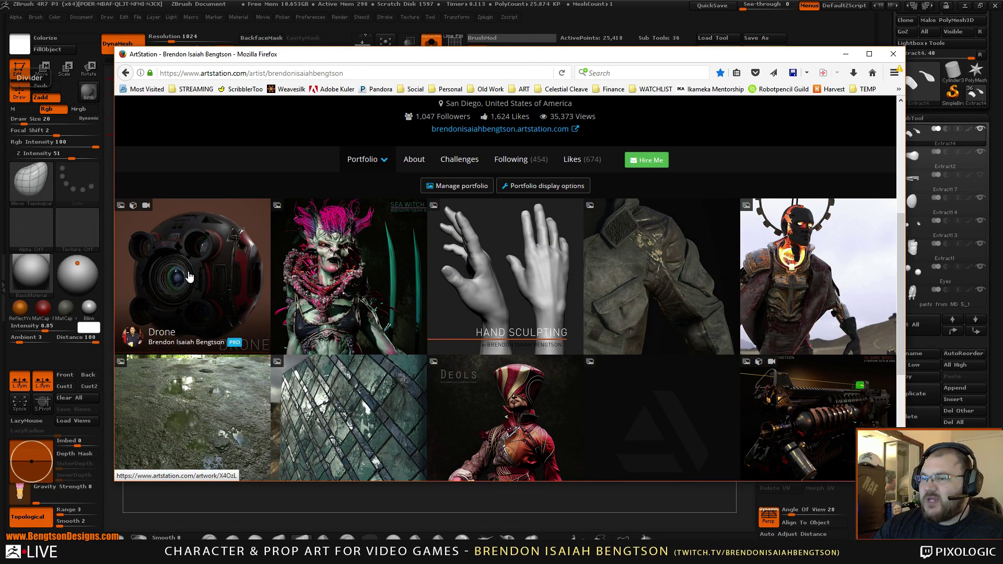
{"action": "left_click", "coordinate": [186, 256]}
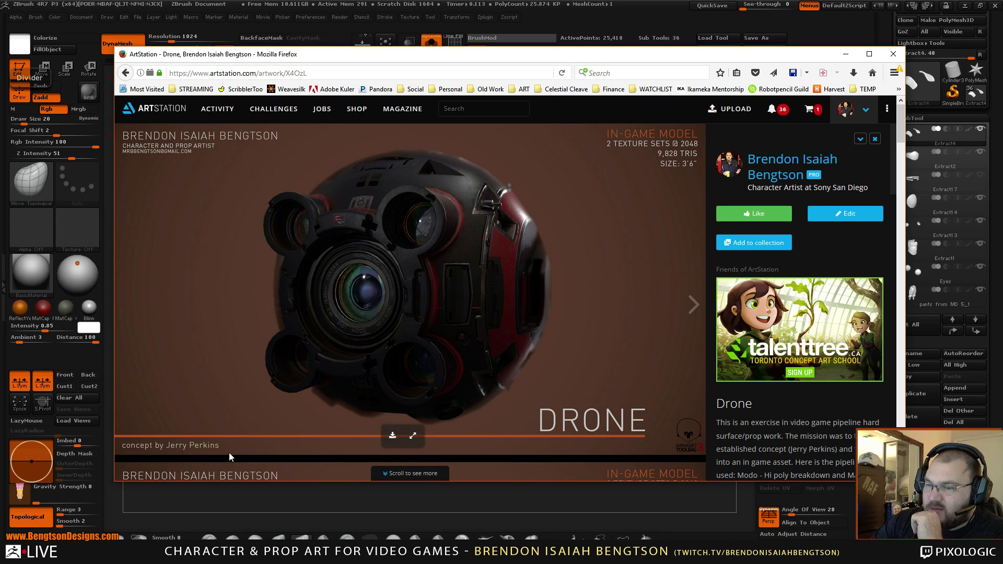
{"action": "scroll", "coordinate": [233, 365], "scroll_direction": "down", "scroll_amount": 5}
{"action": "scroll", "coordinate": [233, 365], "scroll_direction": "up", "scroll_amount": 5}
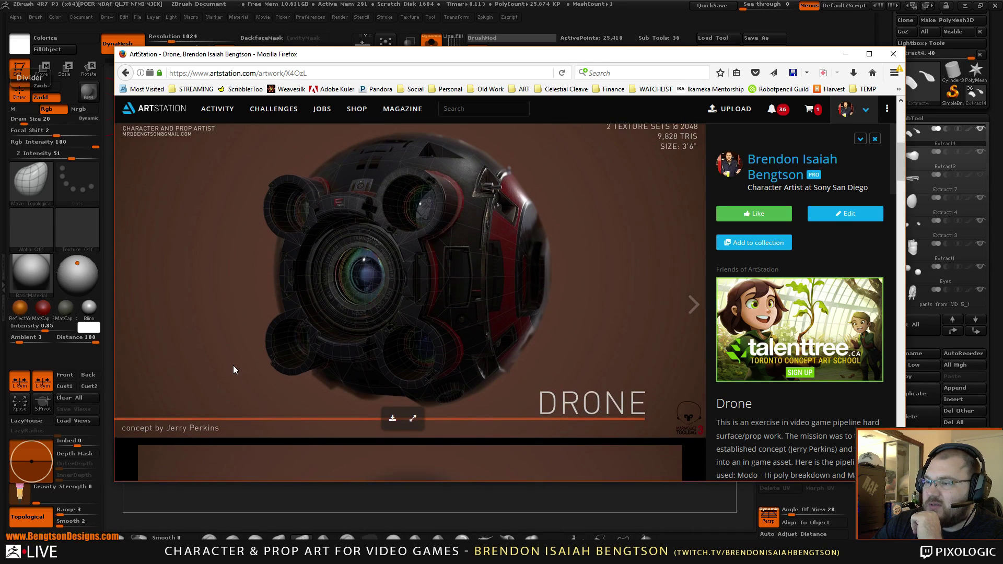
{"action": "scroll", "coordinate": [233, 365], "scroll_direction": "down", "scroll_amount": 2}
{"action": "scroll", "coordinate": [290, 365], "scroll_direction": "down", "scroll_amount": 5}
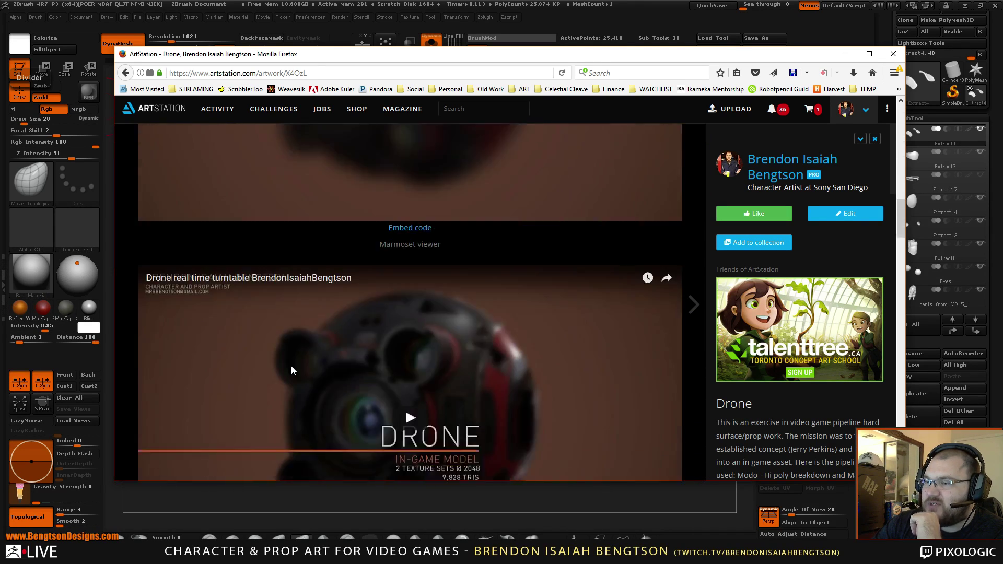
Expand and read the Drone project's pipeline description, then close the browser window to return to ZBrush.
{"action": "scroll", "coordinate": [292, 371], "scroll_direction": "down", "scroll_amount": 2}
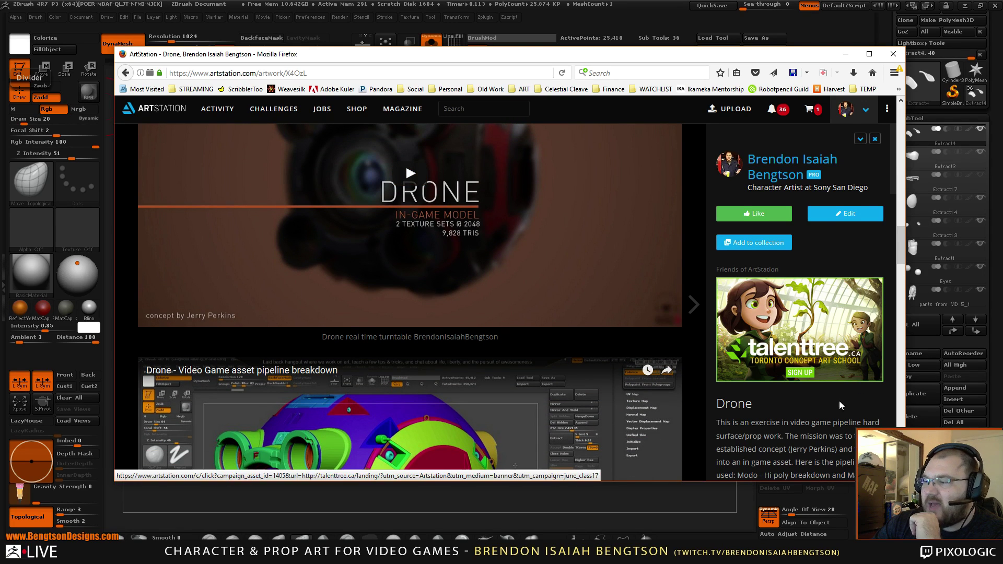
{"action": "scroll", "coordinate": [826, 407], "scroll_direction": "down", "scroll_amount": 2}
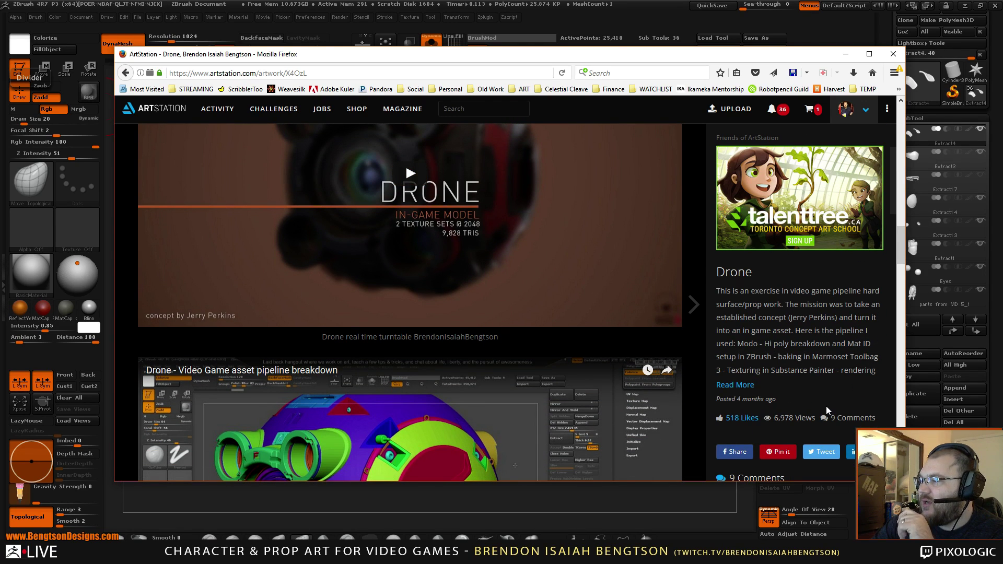
{"action": "left_click", "coordinate": [739, 385]}
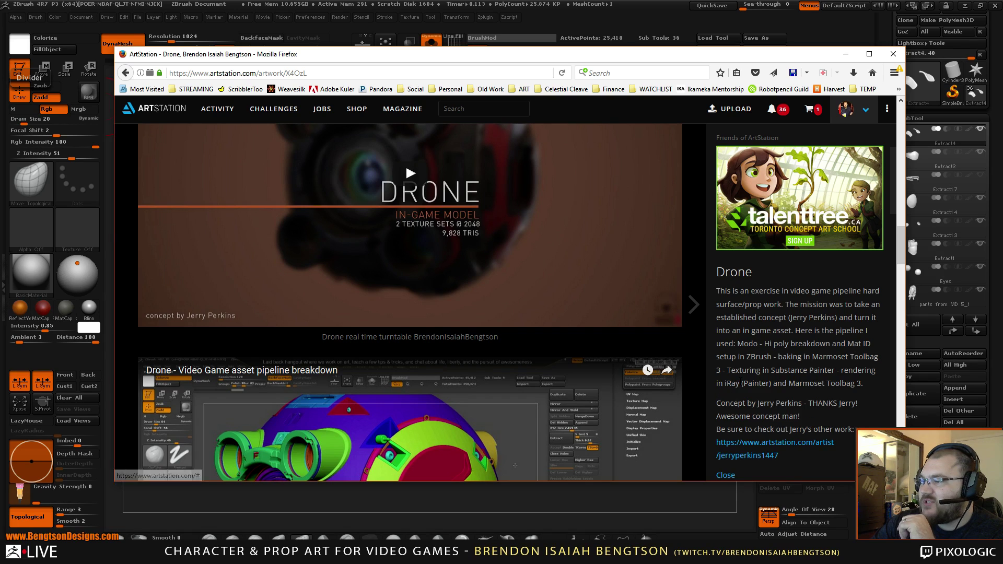
{"action": "scroll", "coordinate": [740, 391], "scroll_direction": "down", "scroll_amount": 2}
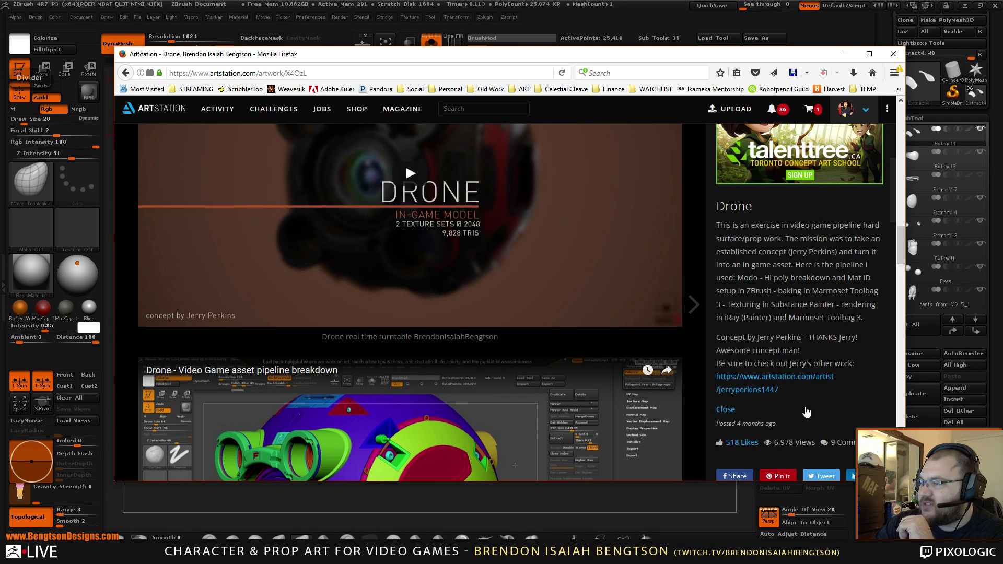
{"action": "scroll", "coordinate": [835, 415], "scroll_direction": "up", "scroll_amount": 1}
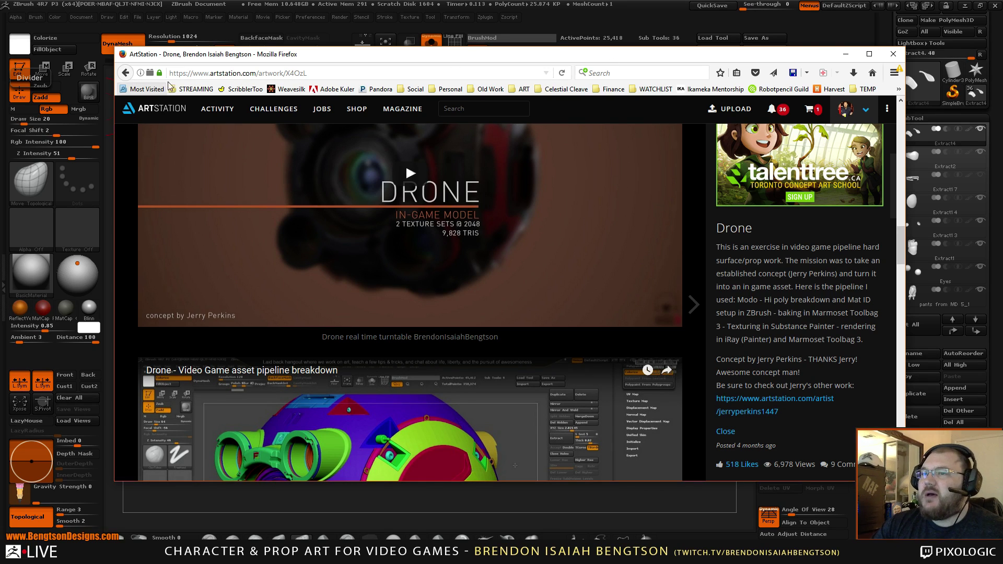
{"action": "left_click", "coordinate": [893, 56]}
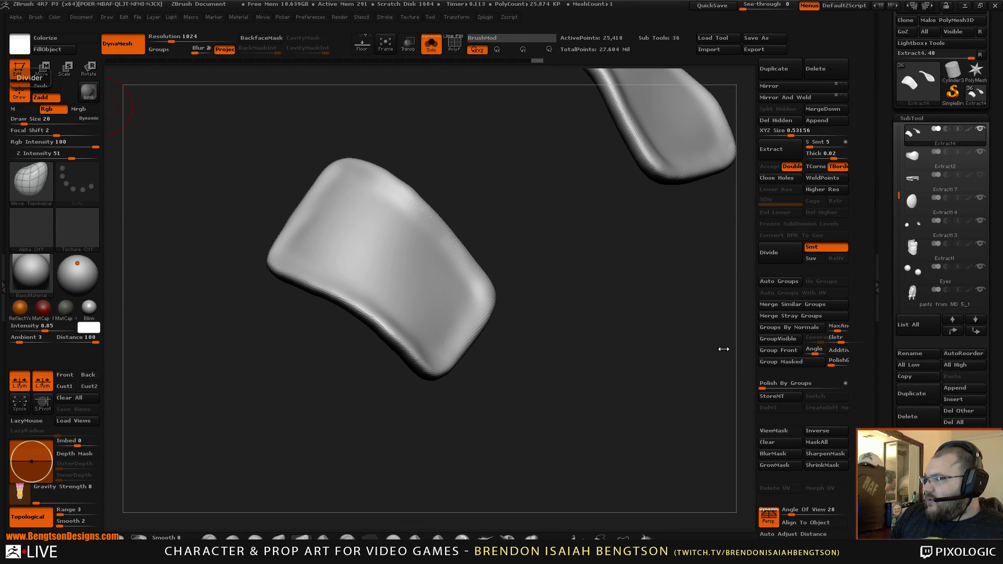
Build up the shoulder pad's edge with ClayBuildup at draw size 19 and backface masking turned on.
{"action": "left_click_drag", "start_coordinate": [651, 353], "coordinate": [650, 394]}
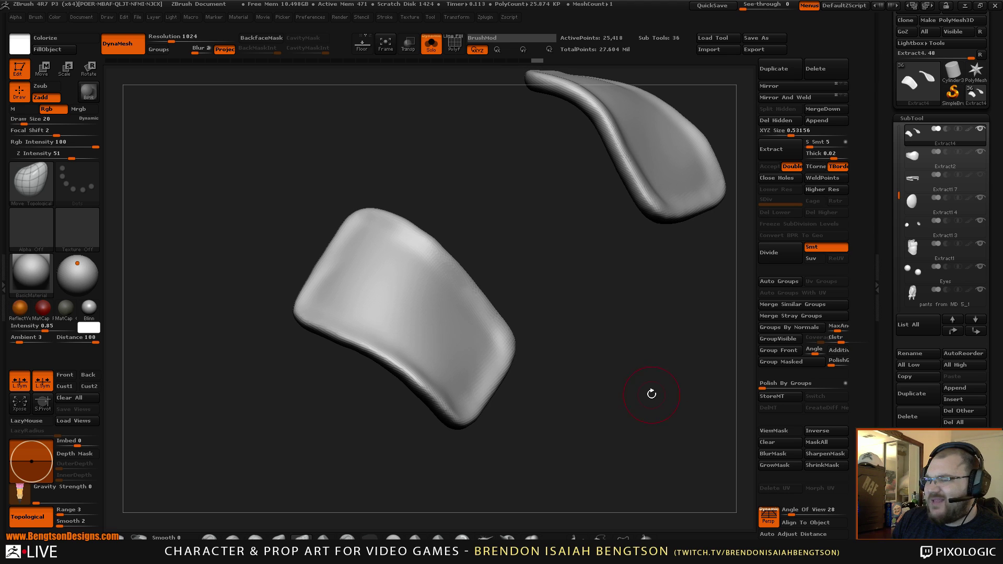
{"action": "key", "text": "b"}
{"action": "key", "text": "c"}
{"action": "key", "text": "b"}
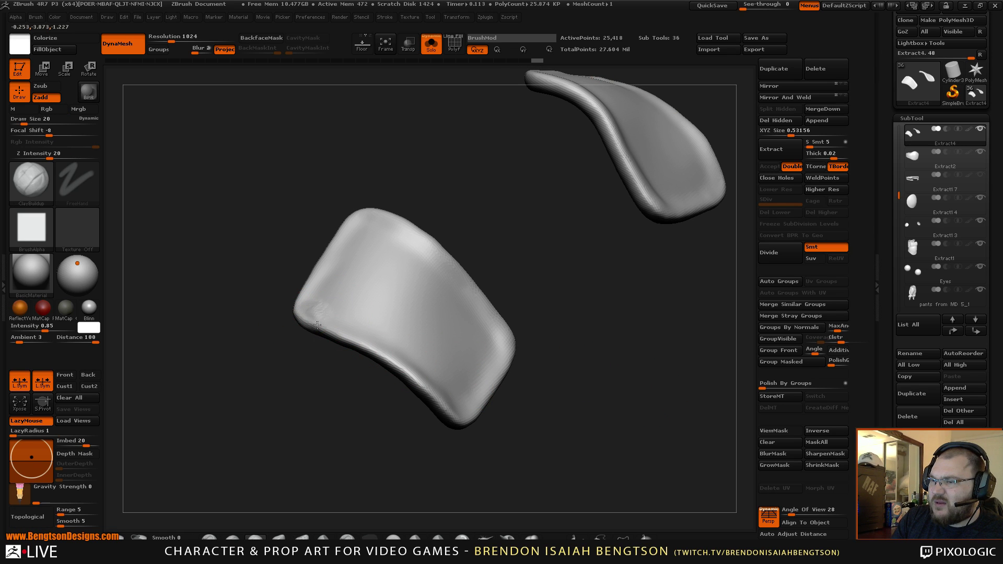
{"action": "left_click", "coordinate": [261, 38]}
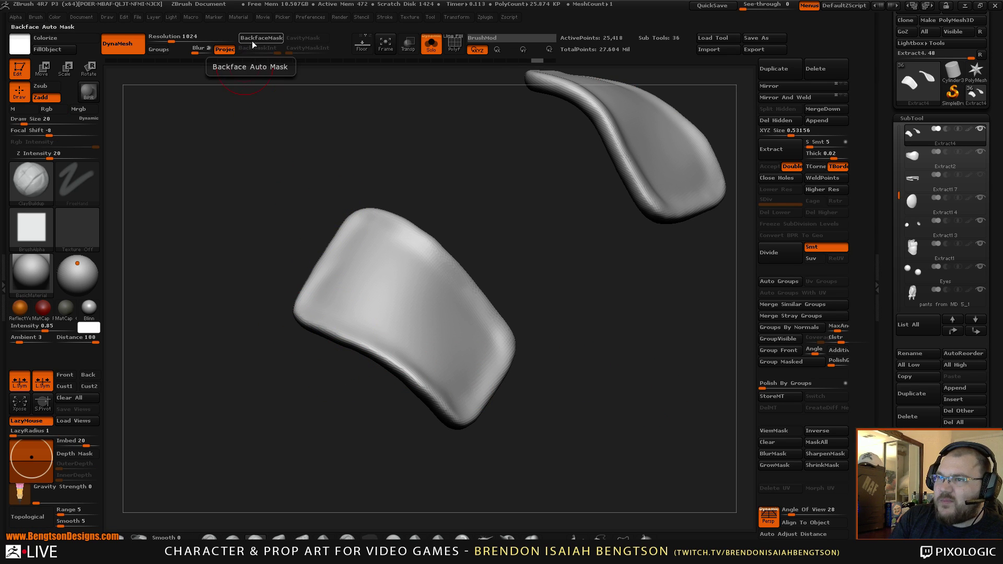
{"action": "key", "text": "space"}
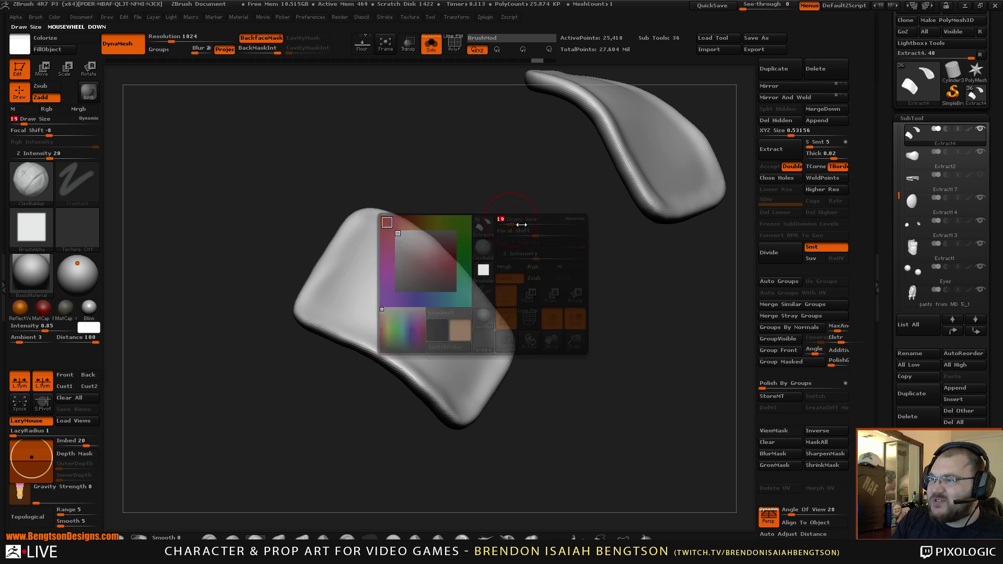
{"action": "mouse_move", "coordinate": [511, 223]}
{"action": "left_mouse_down"}
{"action": "mouse_move", "coordinate": [537, 256]}
{"action": "mouse_move", "coordinate": [515, 217]}
{"action": "left_mouse_up"}
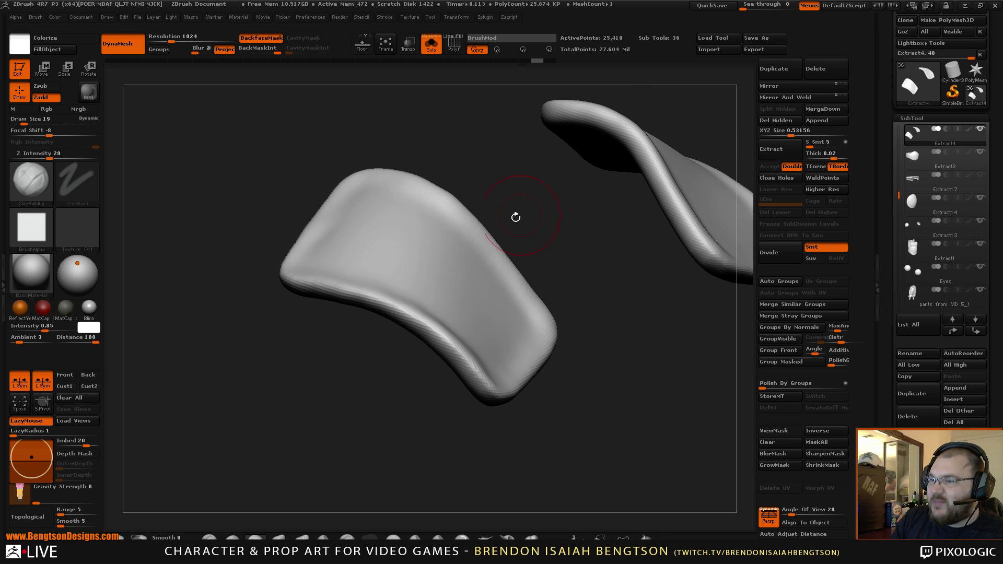
{"action": "mouse_move", "coordinate": [463, 368]}
{"action": "left_mouse_down"}
{"action": "mouse_move", "coordinate": [510, 392]}
{"action": "mouse_move", "coordinate": [543, 334]}
{"action": "mouse_move", "coordinate": [590, 327]}
{"action": "mouse_move", "coordinate": [559, 394]}
{"action": "mouse_move", "coordinate": [531, 425]}
{"action": "mouse_move", "coordinate": [477, 387]}
{"action": "left_mouse_up"}
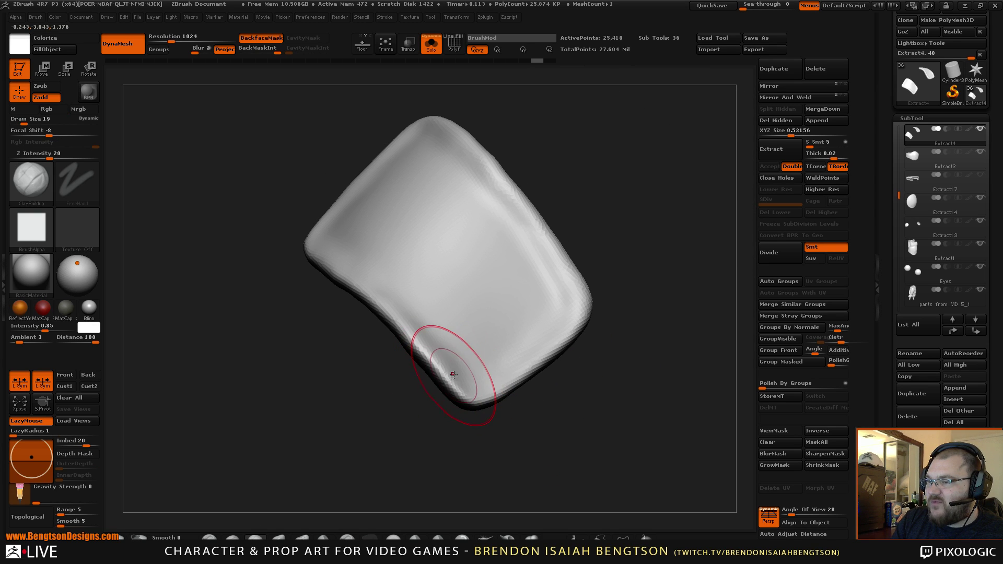
{"action": "key", "text": "ctrl"}
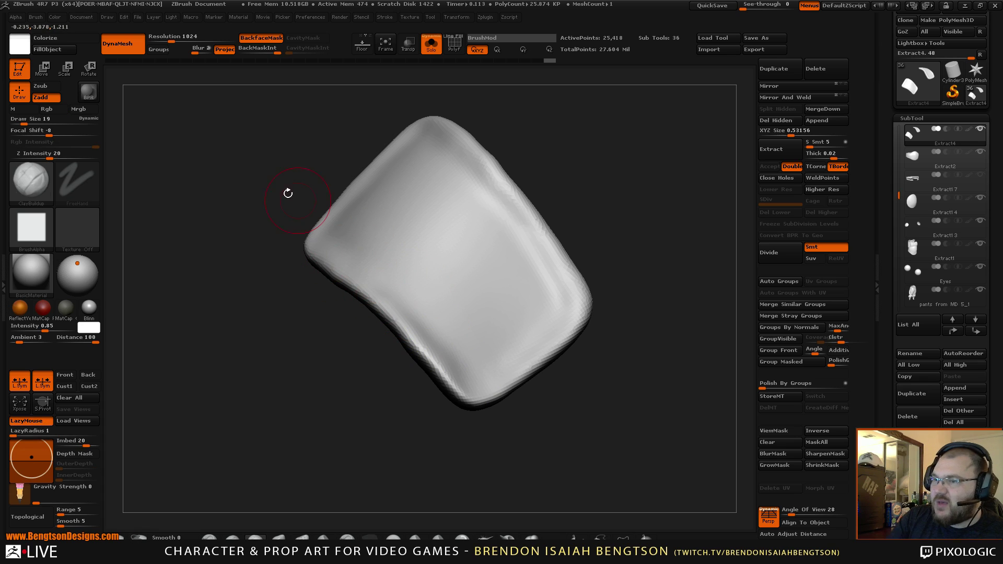
Switch to the Standard brush and turn LazyMouse off for working on the shoulder pad's edge.
{"action": "key", "text": "b"}
{"action": "key", "text": "s"}
{"action": "key", "text": "t"}
{"action": "mouse_move", "coordinate": [52, 430]}
{"action": "left_mouse_down"}
{"action": "mouse_move", "coordinate": [77, 430]}
{"action": "mouse_move", "coordinate": [20, 436]}
{"action": "left_mouse_up"}
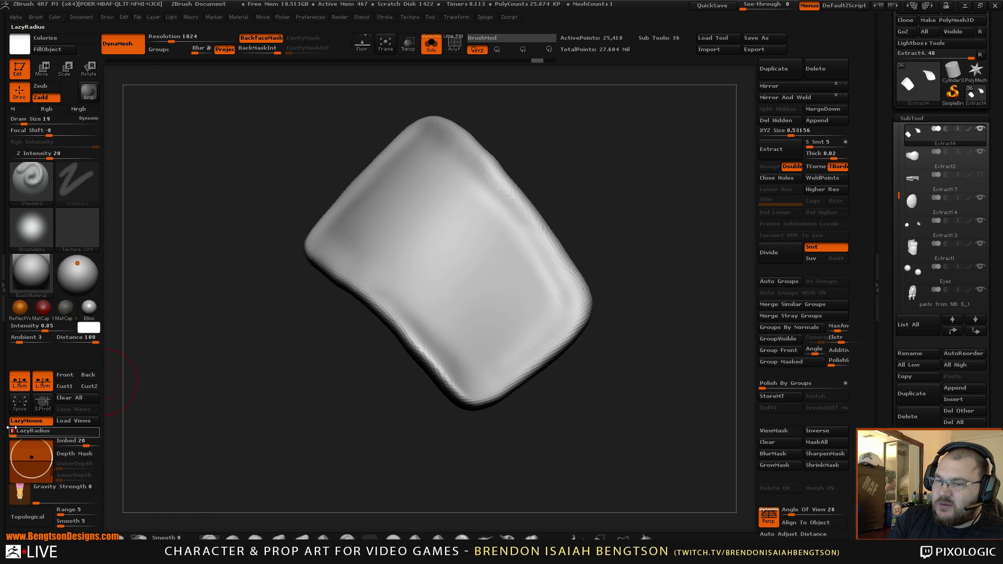
{"action": "left_click", "coordinate": [26, 423]}
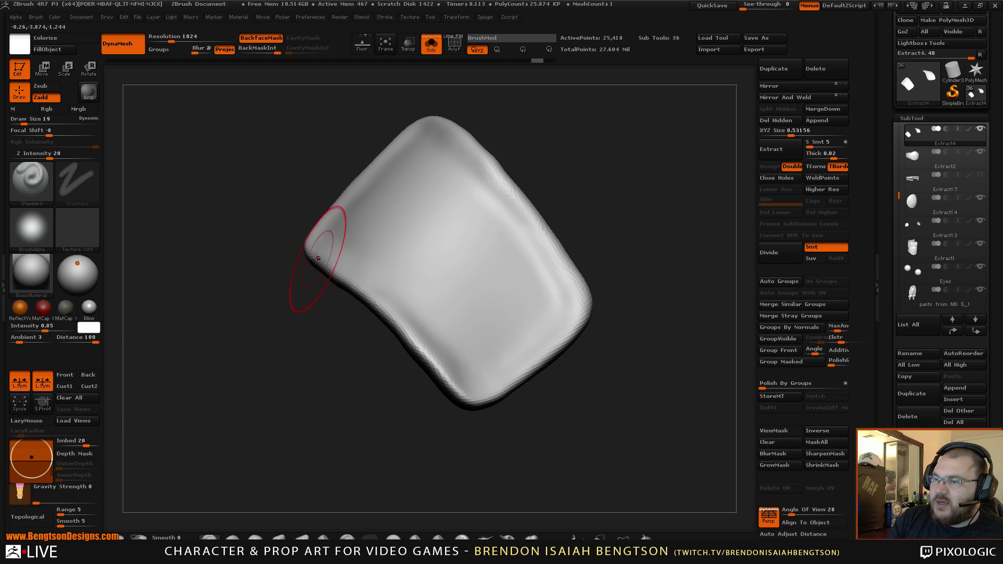
{"action": "left_click_drag", "start_coordinate": [324, 350], "coordinate": [342, 333]}
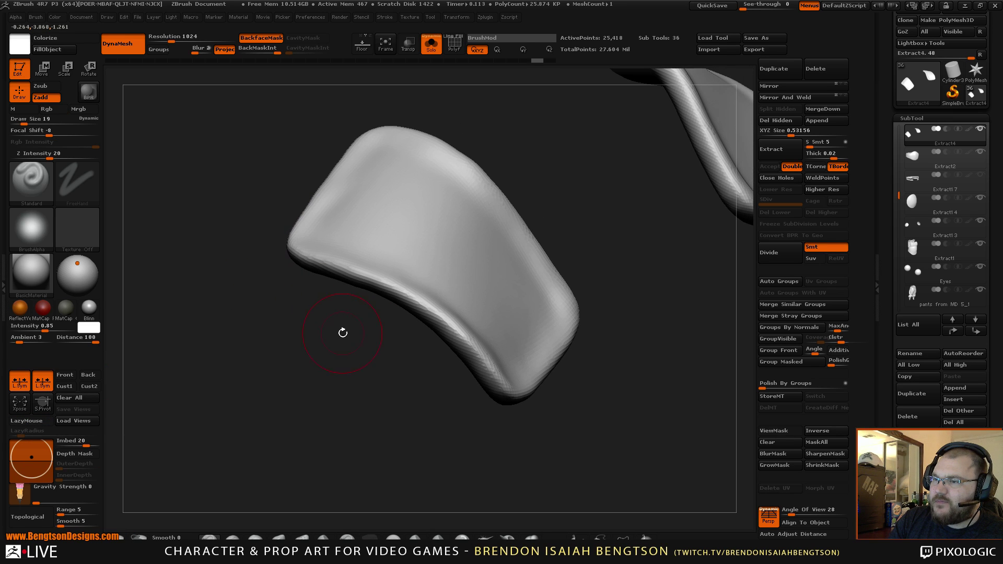
Remesh the shoulder pads with DynaMesh, check the polygroups in the wireframe display and return to the ClayBuildup brush.
{"action": "key", "text": "shift+f"}
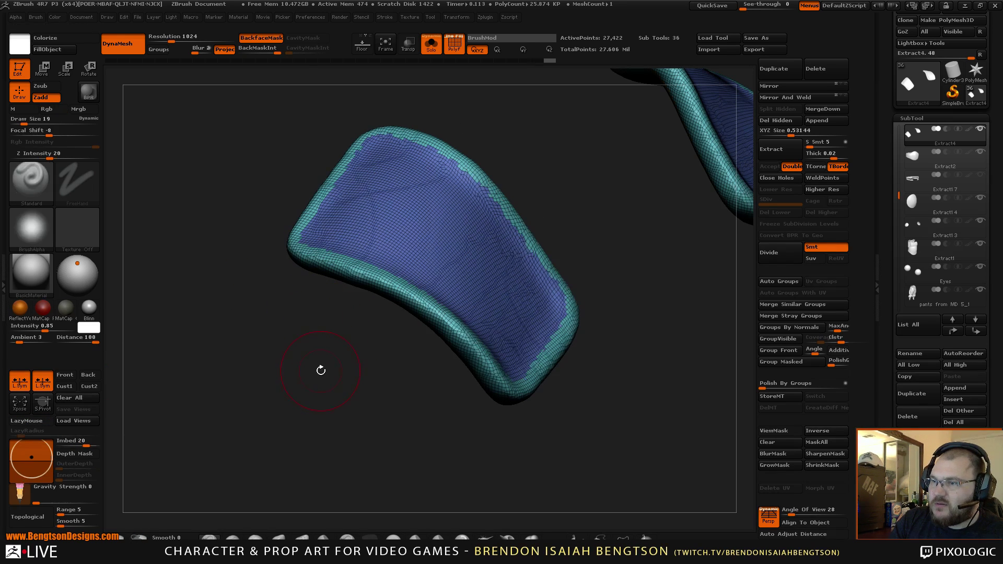
{"action": "mouse_move", "coordinate": [321, 369]}
{"action": "left_mouse_down"}
{"action": "mouse_move", "coordinate": [334, 381]}
{"action": "mouse_move", "coordinate": [397, 341]}
{"action": "left_mouse_up"}
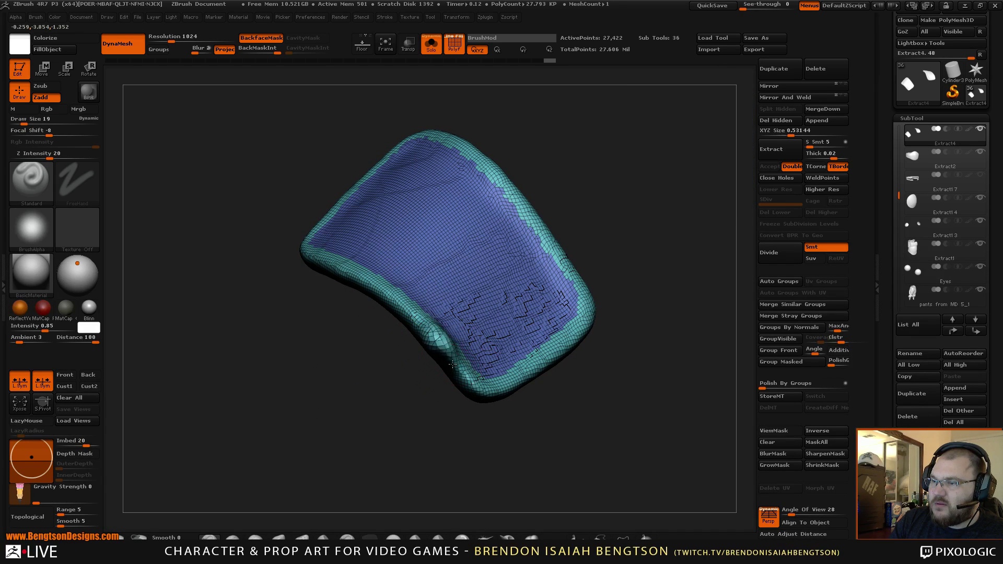
{"action": "key", "text": "b"}
{"action": "key", "text": "c"}
{"action": "key", "text": "b"}
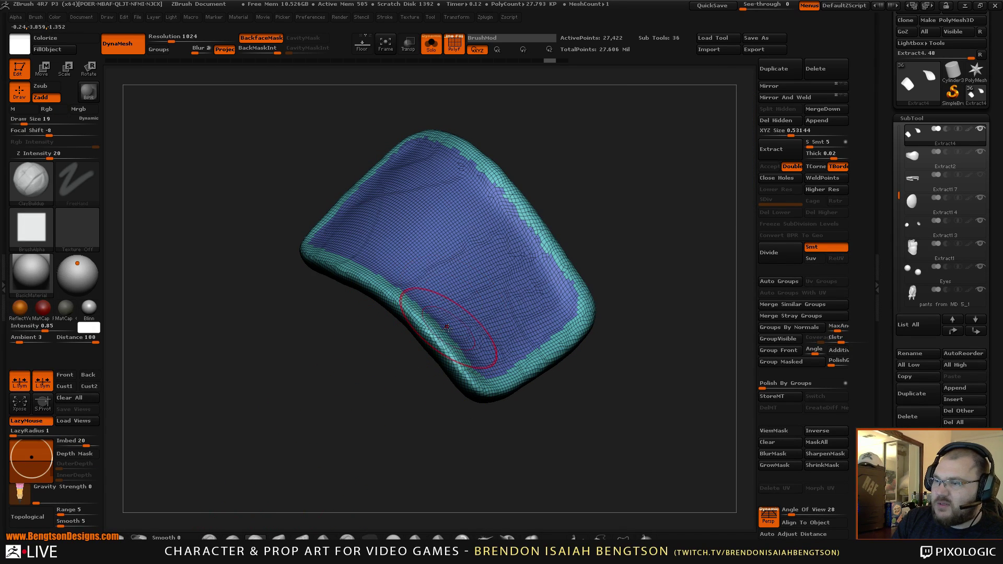
{"action": "key", "text": "shift+f"}
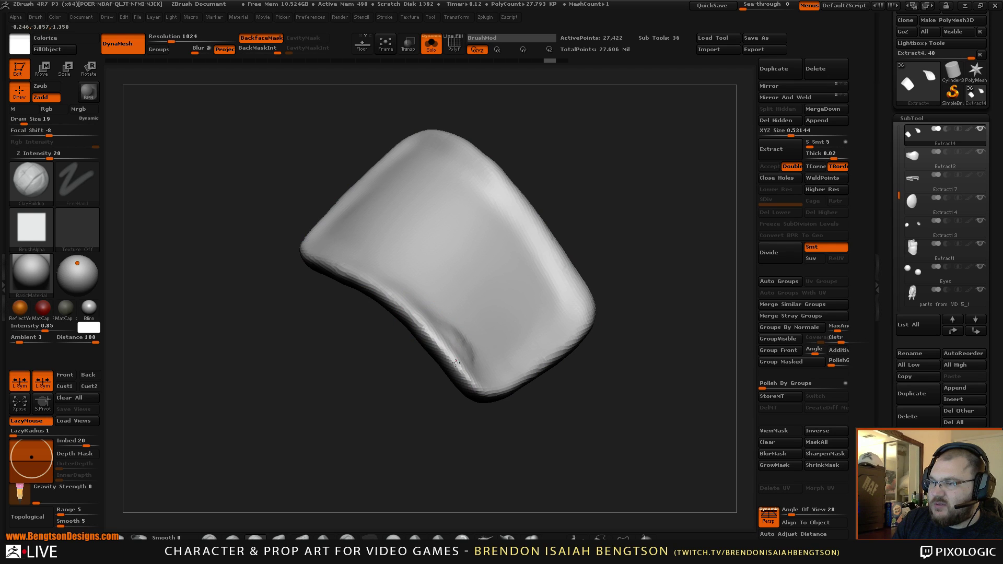
Turn off backface masking, build up the shoulder pad's outer and lower borders with ClayBuildup at draw size 14, and smooth the strokes.
{"action": "left_click_drag", "start_coordinate": [587, 192], "coordinate": [519, 172]}
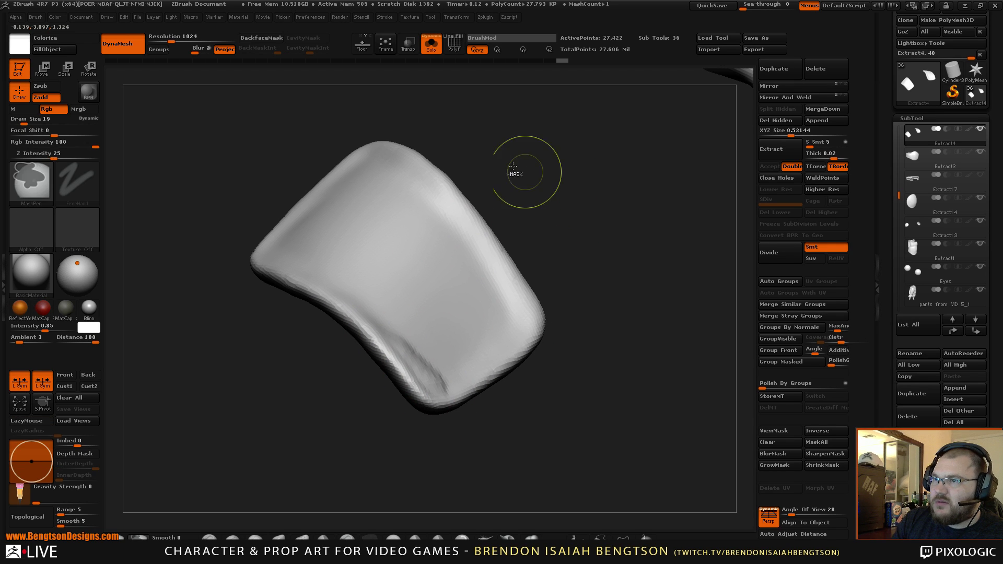
{"action": "left_click", "coordinate": [255, 35]}
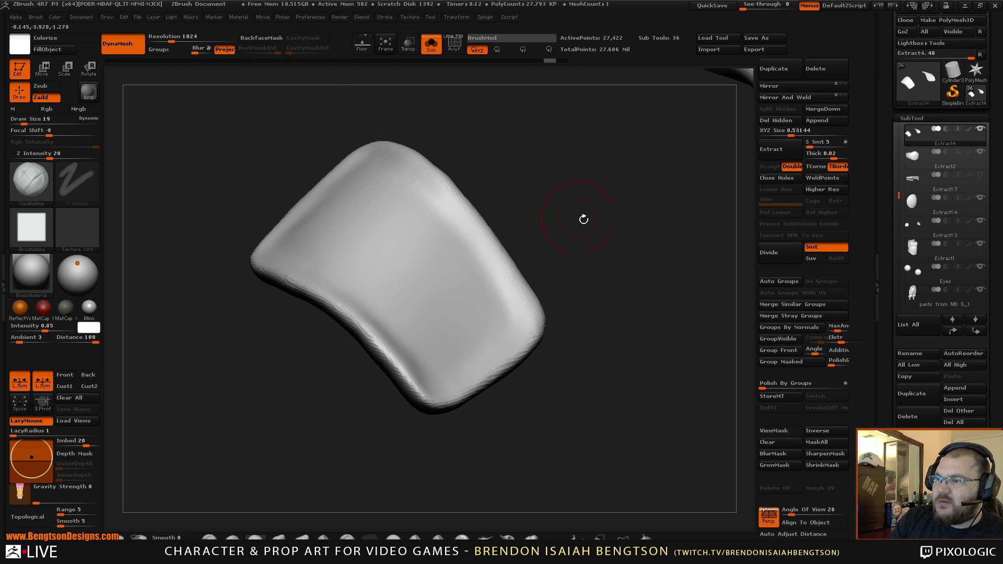
{"action": "left_click_drag", "start_coordinate": [581, 216], "coordinate": [519, 268]}
{"action": "key", "text": "space"}
{"action": "left_click_drag", "start_coordinate": [428, 332], "coordinate": [417, 332]}
{"action": "mouse_move", "coordinate": [574, 293]}
{"action": "left_mouse_down"}
{"action": "mouse_move", "coordinate": [609, 251]}
{"action": "mouse_move", "coordinate": [386, 360]}
{"action": "left_mouse_up"}
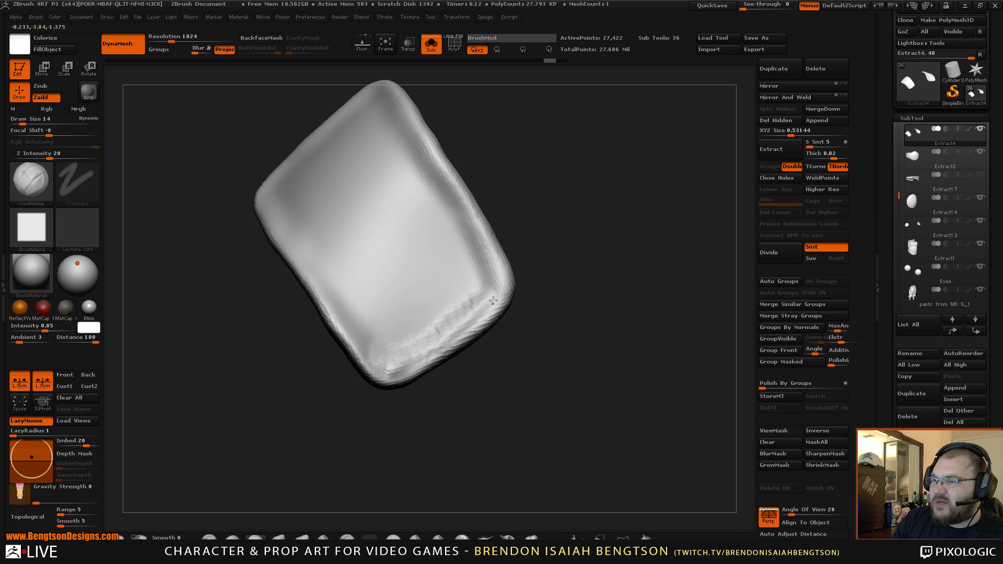
{"action": "key", "text": "shift"}
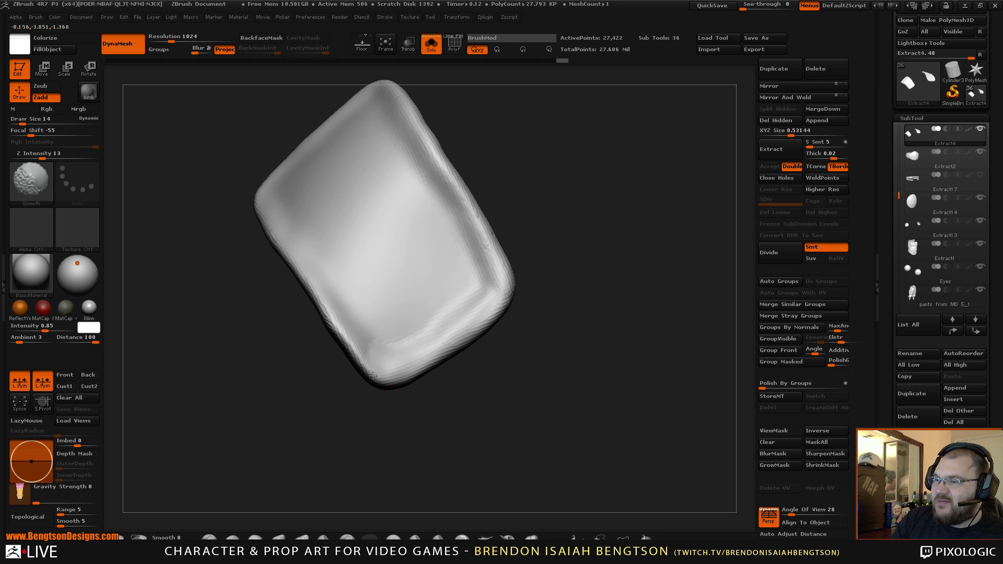
{"action": "mouse_move", "coordinate": [527, 263]}
{"action": "left_mouse_down"}
{"action": "mouse_move", "coordinate": [548, 228]}
{"action": "mouse_move", "coordinate": [557, 242]}
{"action": "mouse_move", "coordinate": [563, 220]}
{"action": "mouse_move", "coordinate": [547, 190]}
{"action": "mouse_move", "coordinate": [501, 273]}
{"action": "left_mouse_up"}
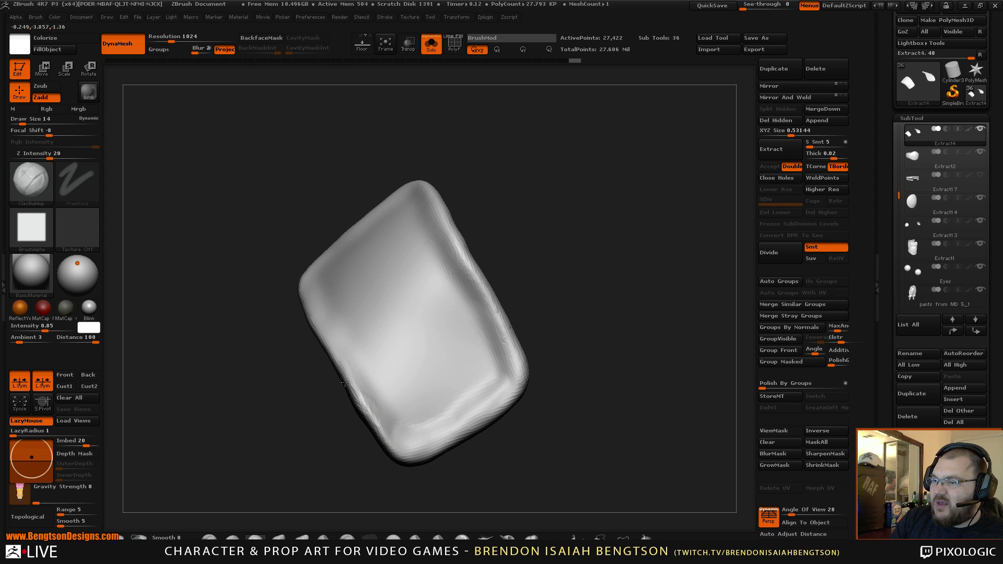
Raise the shoulder pad's inner side border with ClayBuildup and smooth it into an even rim.
{"action": "left_click_drag", "start_coordinate": [344, 383], "coordinate": [343, 386]}
{"action": "left_click_drag", "start_coordinate": [308, 319], "coordinate": [298, 337]}
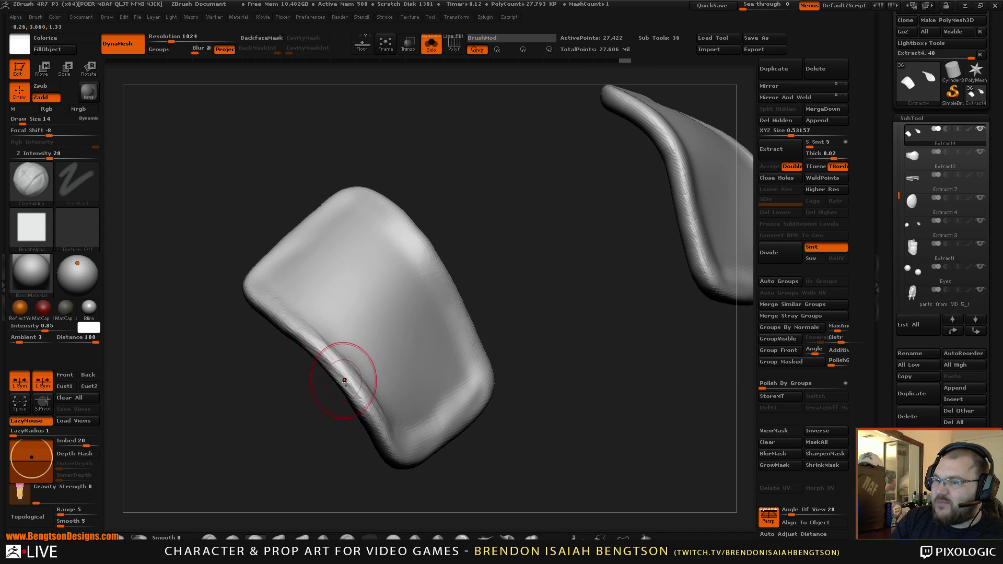
{"action": "left_click_drag", "start_coordinate": [336, 369], "coordinate": [345, 385], "text": "shift"}
{"action": "mouse_move", "coordinate": [486, 303]}
{"action": "left_mouse_down"}
{"action": "mouse_move", "coordinate": [544, 284]}
{"action": "mouse_move", "coordinate": [549, 257]}
{"action": "mouse_move", "coordinate": [557, 284]}
{"action": "mouse_move", "coordinate": [552, 245]}
{"action": "left_mouse_up"}
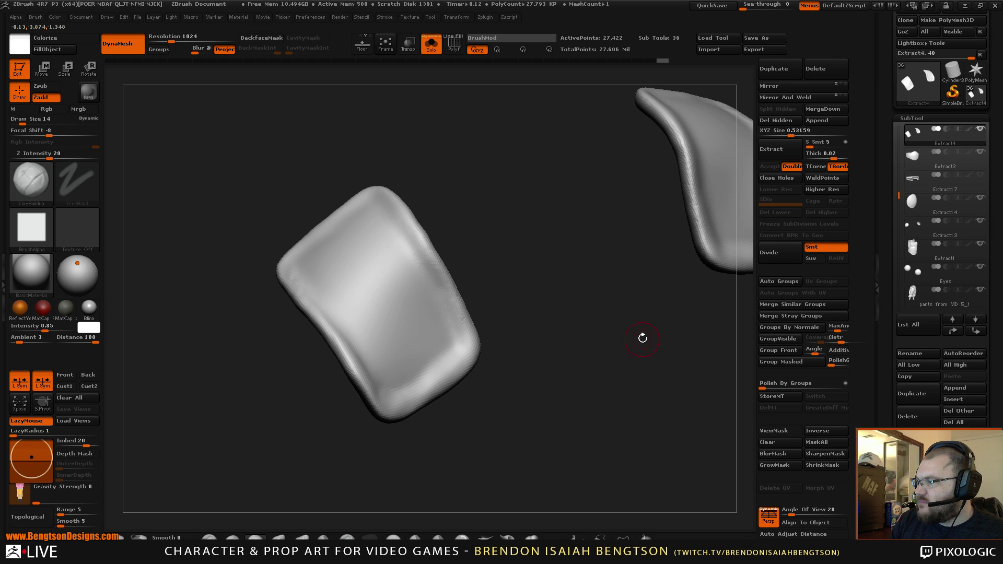
{"action": "mouse_move", "coordinate": [638, 327]}
{"action": "left_mouse_down"}
{"action": "mouse_move", "coordinate": [585, 381]}
{"action": "mouse_move", "coordinate": [595, 381]}
{"action": "mouse_move", "coordinate": [604, 358]}
{"action": "mouse_move", "coordinate": [615, 427]}
{"action": "mouse_move", "coordinate": [620, 383]}
{"action": "left_mouse_up"}
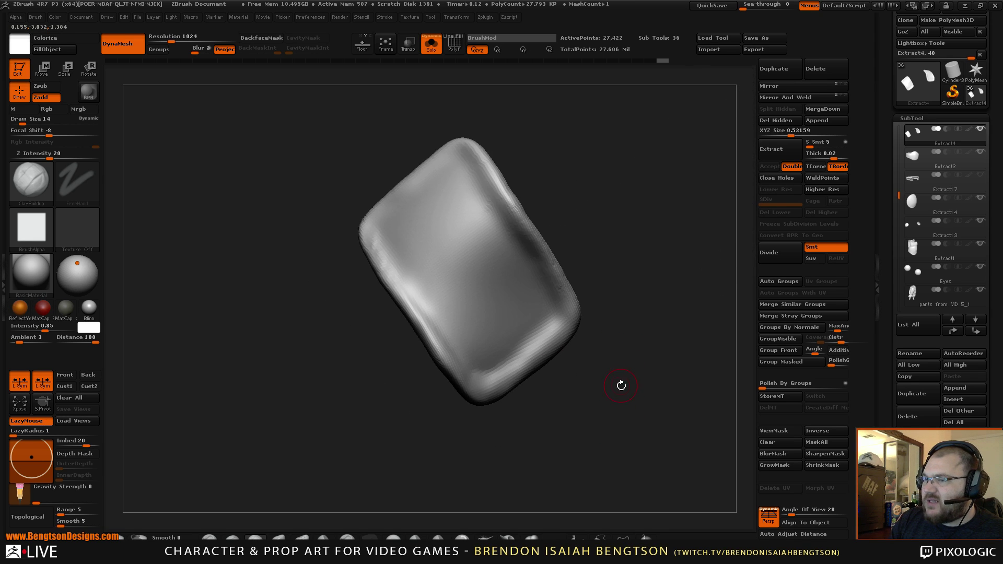
{"action": "mouse_move", "coordinate": [414, 391]}
{"action": "left_mouse_down", "text": "shift"}
{"action": "mouse_move", "coordinate": [425, 302]}
{"action": "mouse_move", "coordinate": [433, 315]}
{"action": "mouse_move", "coordinate": [419, 333]}
{"action": "mouse_move", "coordinate": [421, 314]}
{"action": "left_mouse_up", "text": "shift"}
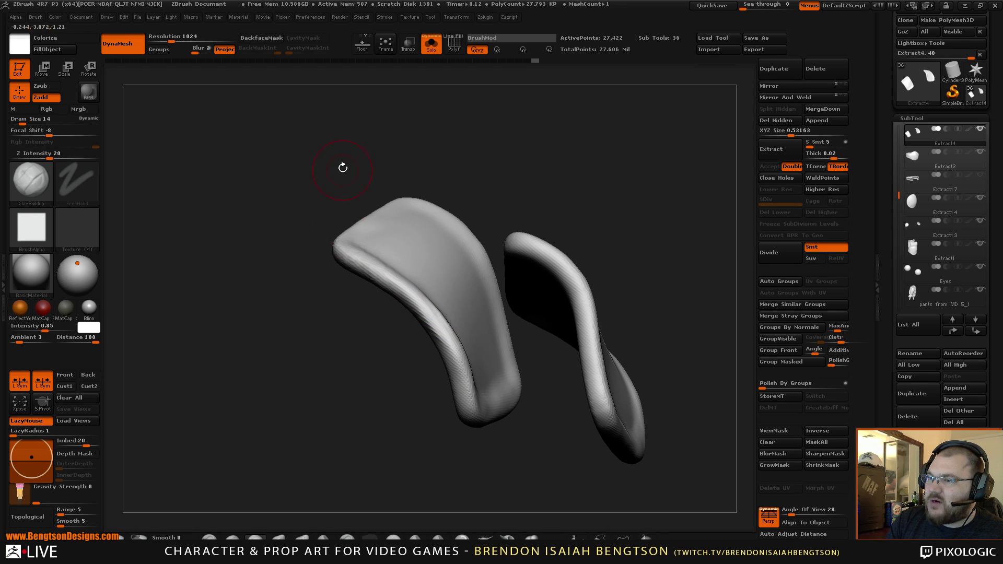
Make the window see-through to compare the shoulder pads with the Oseram concept image, then restore full opacity.
{"action": "left_click_drag", "start_coordinate": [342, 167], "coordinate": [385, 314]}
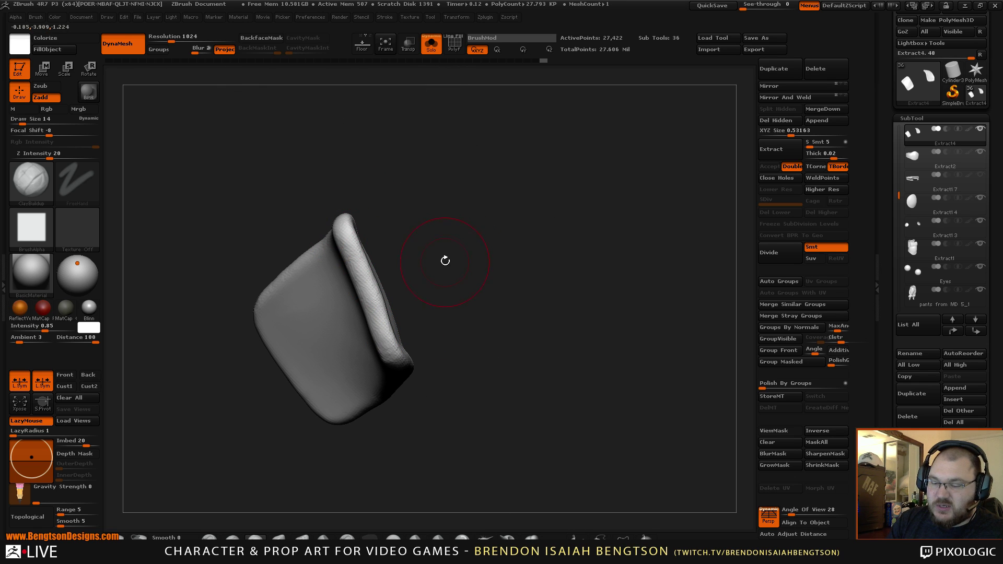
{"action": "left_click_drag", "start_coordinate": [449, 260], "coordinate": [517, 225]}
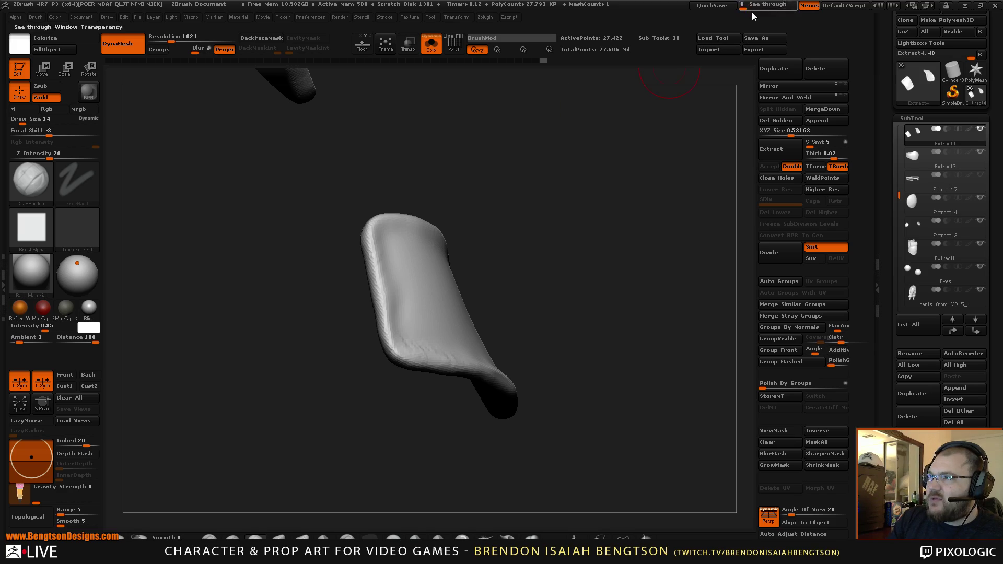
{"action": "left_click_drag", "start_coordinate": [764, 7], "coordinate": [778, 9]}
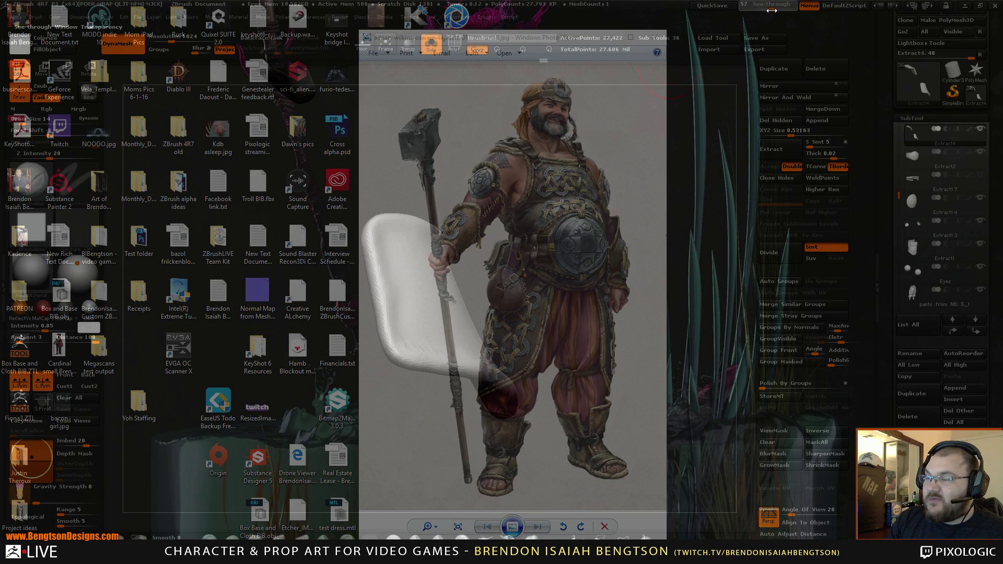
{"action": "left_click_drag", "start_coordinate": [771, 10], "coordinate": [737, 8]}
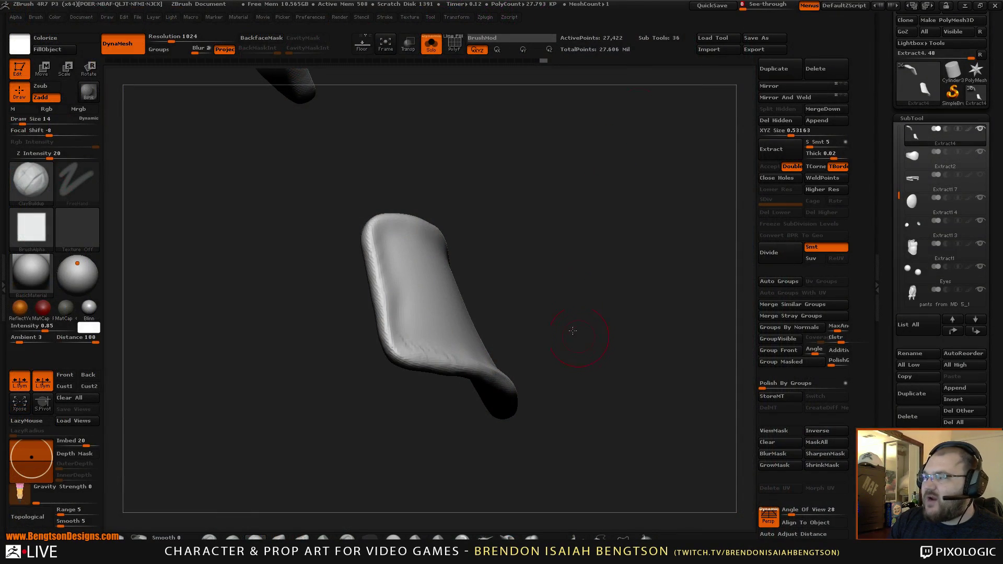
Smooth the lower border and lower corner of the shoulder pad at draw size 14.
{"action": "mouse_move", "coordinate": [571, 331]}
{"action": "left_mouse_down"}
{"action": "mouse_move", "coordinate": [586, 273]}
{"action": "mouse_move", "coordinate": [561, 222]}
{"action": "mouse_move", "coordinate": [535, 199]}
{"action": "mouse_move", "coordinate": [576, 238]}
{"action": "mouse_move", "coordinate": [470, 289]}
{"action": "left_mouse_up"}
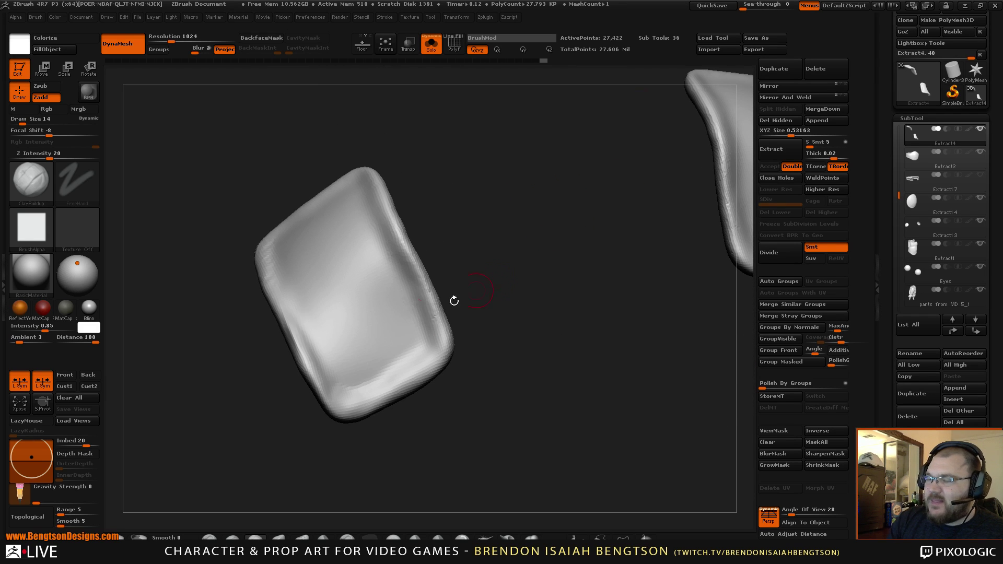
{"action": "key", "text": "shift"}
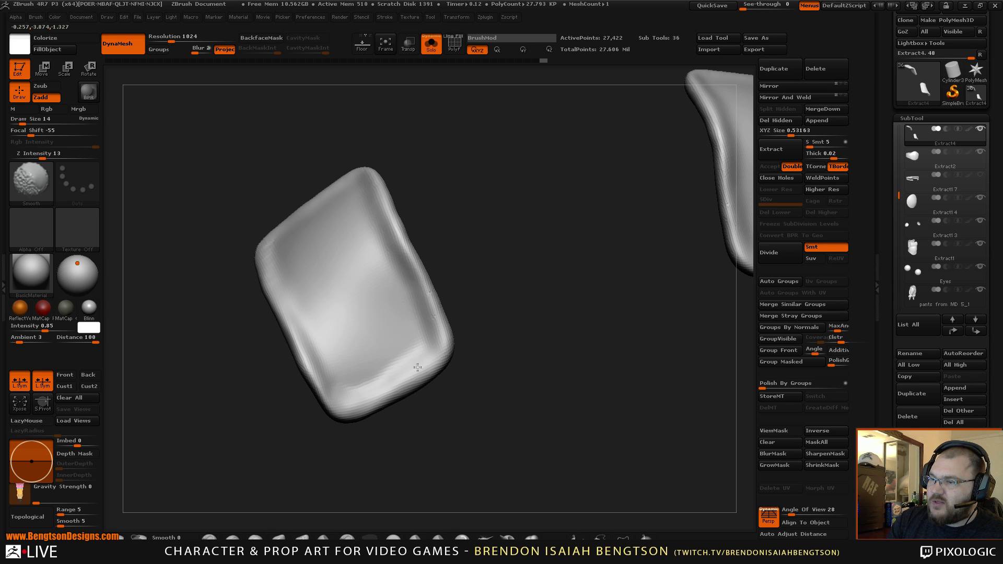
{"action": "mouse_move", "coordinate": [378, 393]}
{"action": "left_mouse_down"}
{"action": "mouse_move", "coordinate": [485, 240]}
{"action": "mouse_move", "coordinate": [519, 242]}
{"action": "mouse_move", "coordinate": [504, 199]}
{"action": "mouse_move", "coordinate": [513, 271]}
{"action": "mouse_move", "coordinate": [488, 230]}
{"action": "mouse_move", "coordinate": [517, 277]}
{"action": "mouse_move", "coordinate": [391, 296]}
{"action": "left_mouse_up"}
{"action": "key", "text": "shift"}
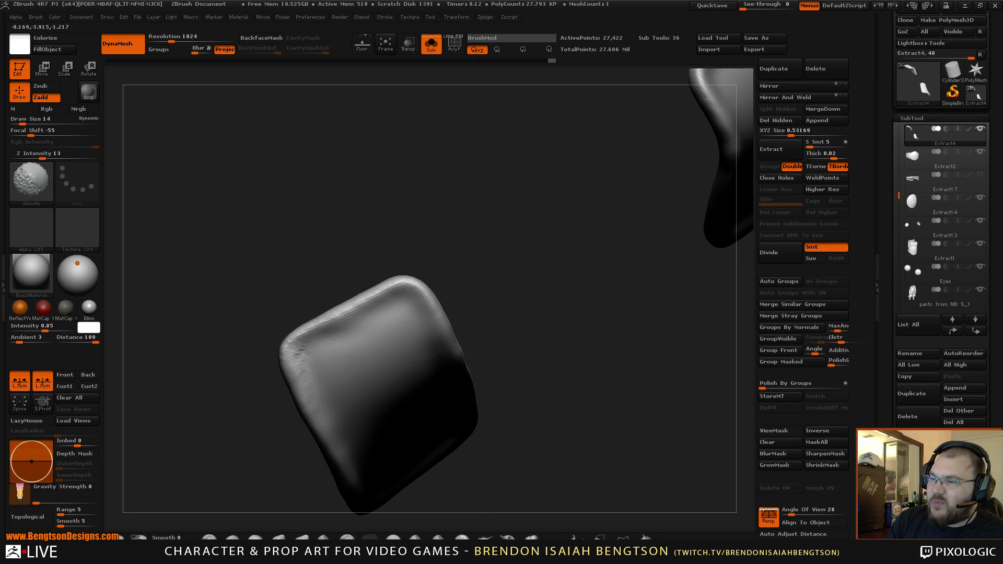
Build up the shoulder pad's upper and inner side borders with ClayBuildup, then smooth the whole raised rim.
{"action": "left_click_drag", "start_coordinate": [288, 362], "coordinate": [291, 336]}
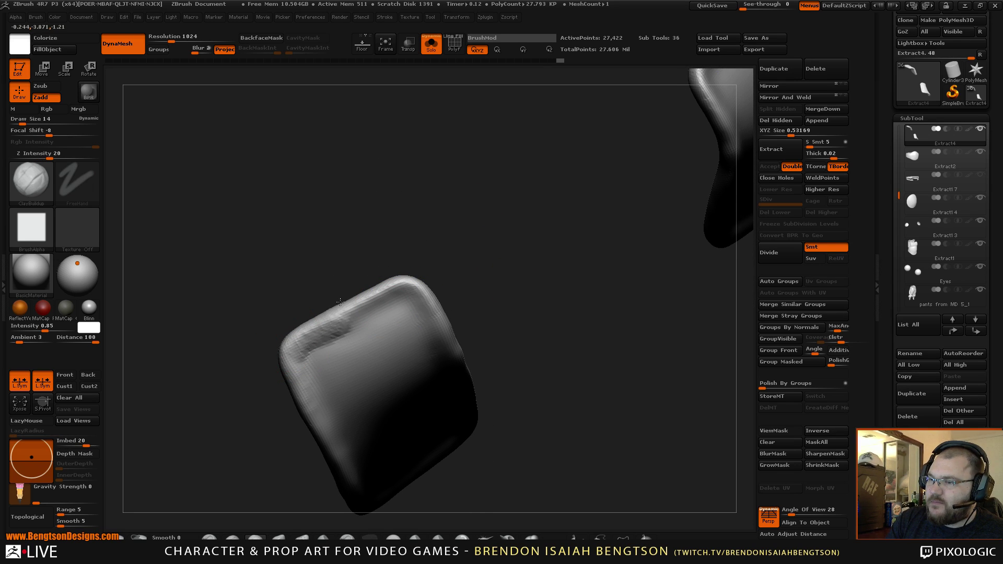
{"action": "left_click_drag", "start_coordinate": [459, 242], "coordinate": [273, 250]}
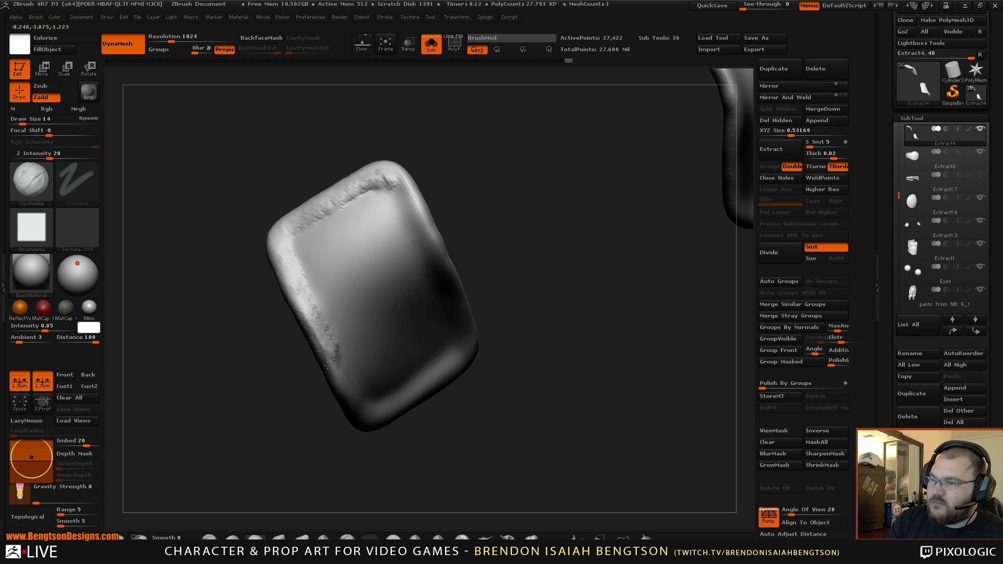
{"action": "mouse_move", "coordinate": [349, 404]}
{"action": "left_mouse_down"}
{"action": "mouse_move", "coordinate": [466, 405]}
{"action": "mouse_move", "coordinate": [302, 381]}
{"action": "left_mouse_up"}
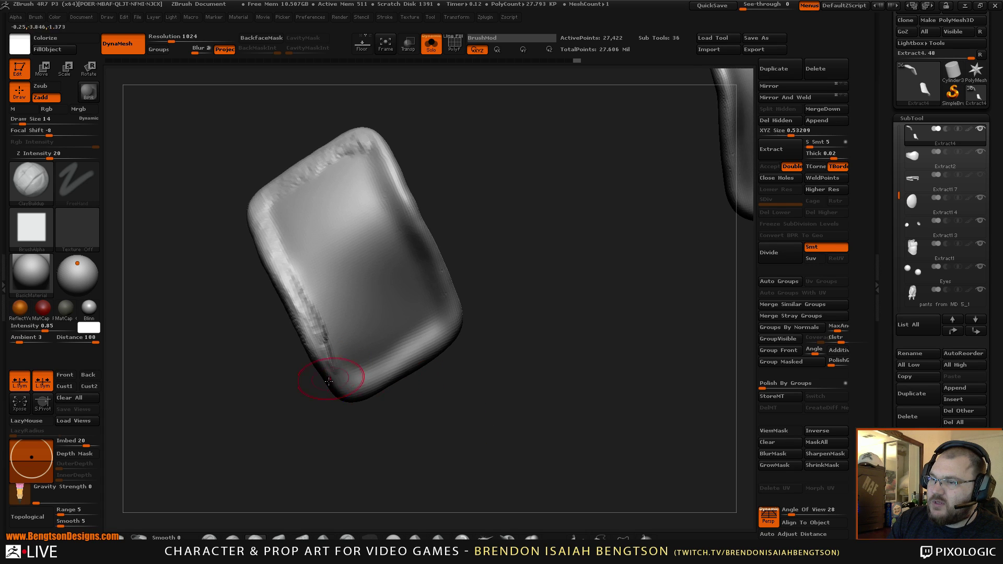
{"action": "key", "text": "shift"}
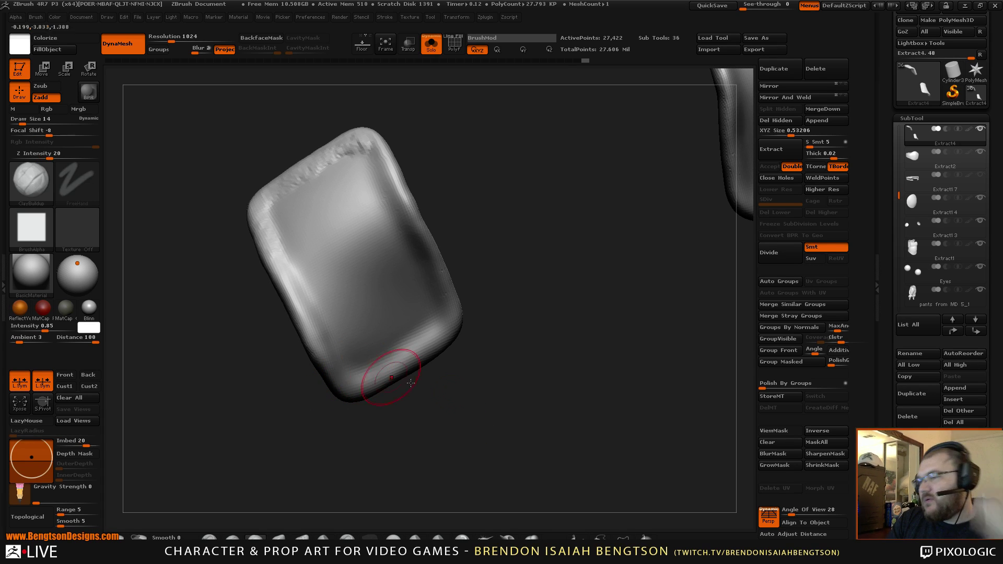
{"action": "left_click_drag", "start_coordinate": [529, 389], "coordinate": [567, 261]}
{"action": "left_click_drag", "start_coordinate": [280, 258], "coordinate": [276, 280], "text": "shift"}
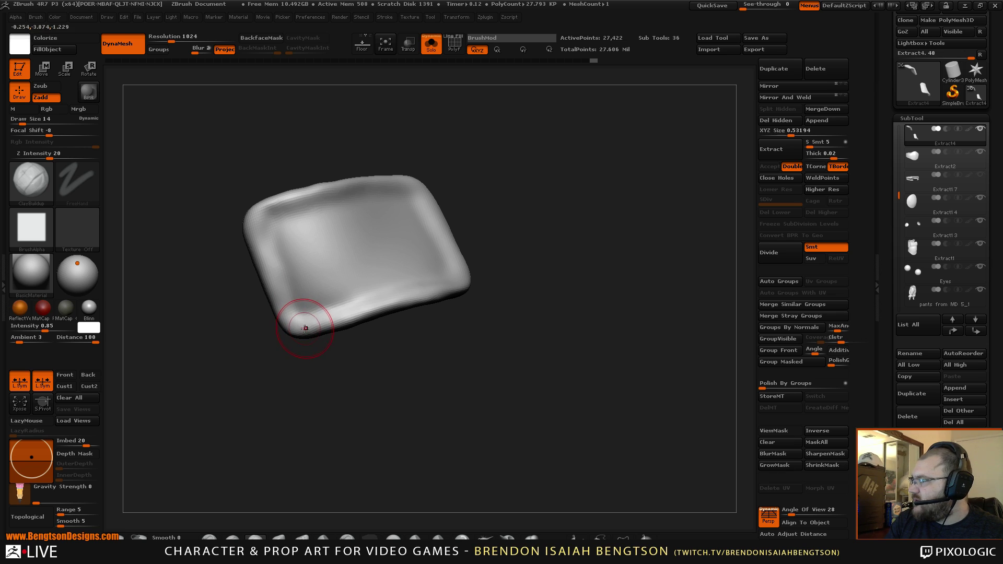
Inspect both shoulder pads from several angles, then turn off Solo to show the rest of the character.
{"action": "left_click_drag", "start_coordinate": [525, 257], "coordinate": [531, 257]}
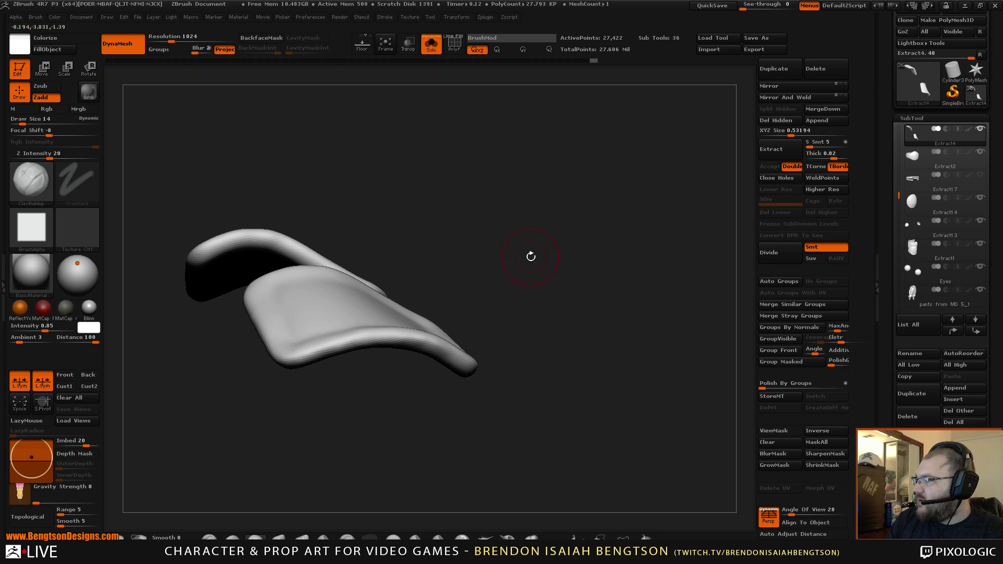
{"action": "left_click_drag", "start_coordinate": [563, 389], "coordinate": [511, 382]}
{"action": "left_click_drag", "start_coordinate": [516, 270], "coordinate": [526, 183]}
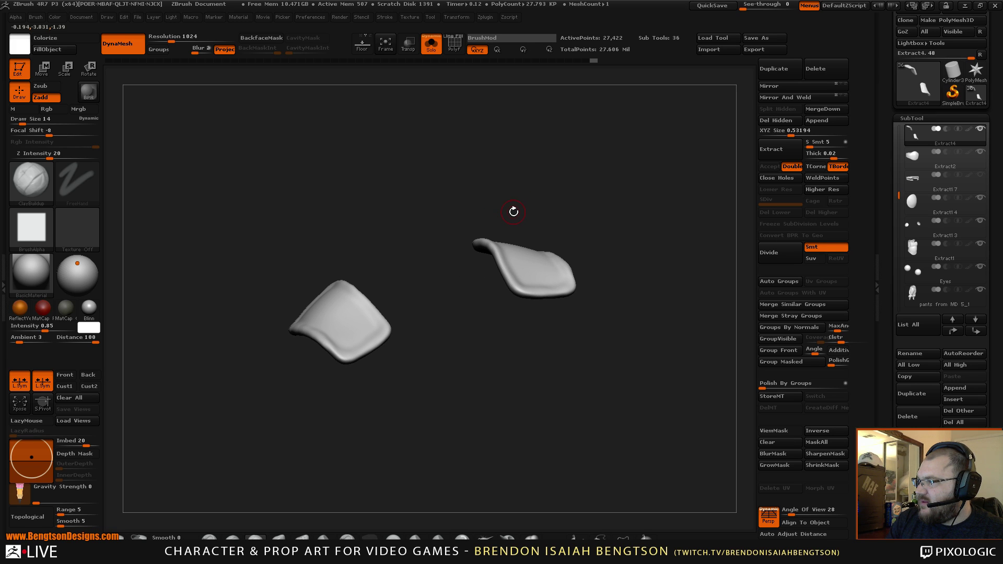
{"action": "left_click_drag", "start_coordinate": [545, 186], "coordinate": [524, 233]}
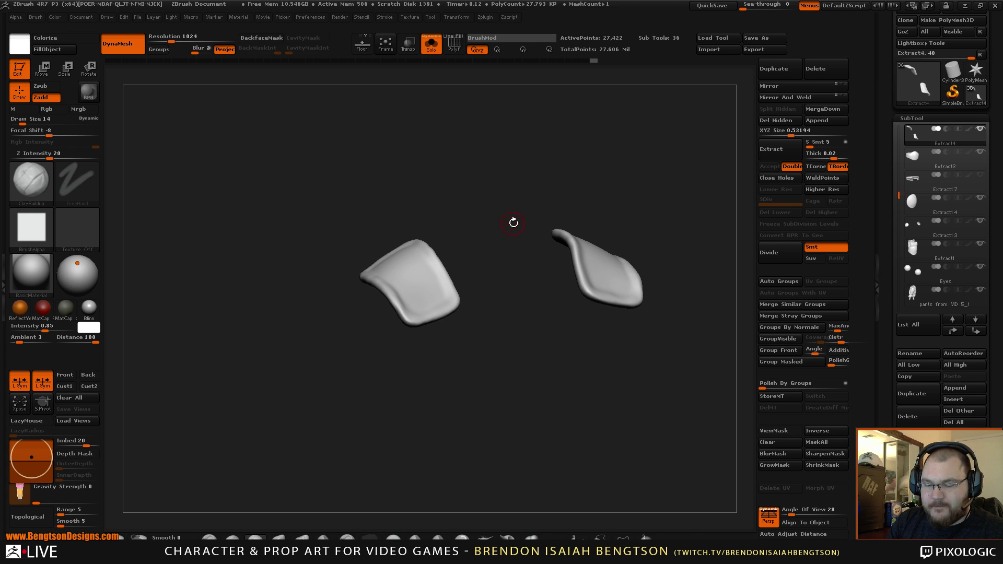
{"action": "key", "text": "ctrl+shift+s"}
{"action": "key", "text": "f"}
Reshape the back edges of the shoulder pads against the upper back with the Move Topological brush at draw size 65.
{"action": "mouse_move", "coordinate": [634, 186]}
{"action": "left_mouse_down"}
{"action": "mouse_move", "coordinate": [661, 176]}
{"action": "mouse_move", "coordinate": [590, 362]}
{"action": "mouse_move", "coordinate": [569, 339]}
{"action": "mouse_move", "coordinate": [365, 272]}
{"action": "mouse_move", "coordinate": [360, 260]}
{"action": "left_mouse_up"}
{"action": "key", "text": "b"}
{"action": "key", "text": "m"}
{"action": "key", "text": "t"}
{"action": "key", "text": "space"}
{"action": "mouse_move", "coordinate": [335, 220]}
{"action": "left_mouse_down"}
{"action": "mouse_move", "coordinate": [336, 190]}
{"action": "mouse_move", "coordinate": [340, 256]}
{"action": "left_mouse_up"}
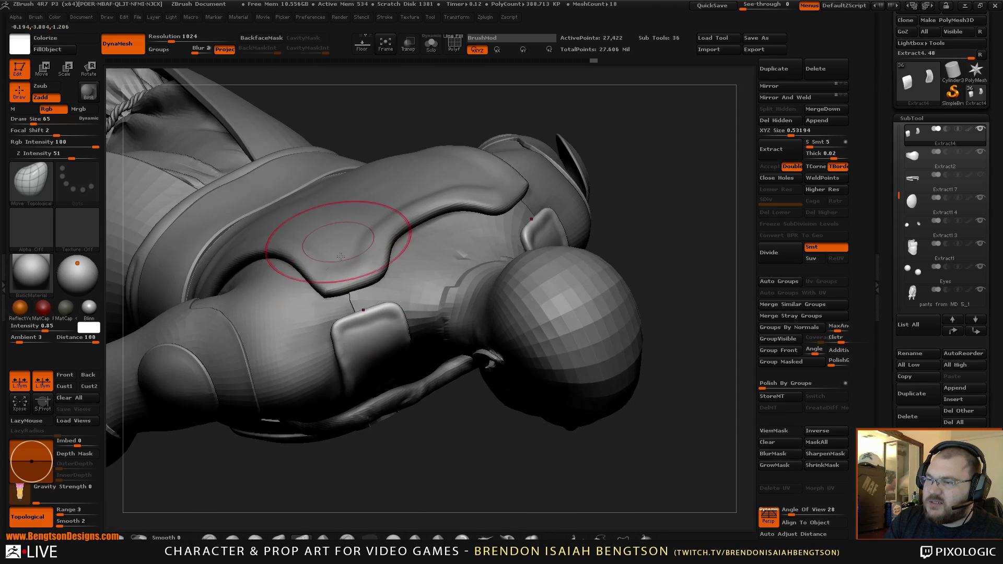
{"action": "left_click_drag", "start_coordinate": [341, 323], "coordinate": [334, 317]}
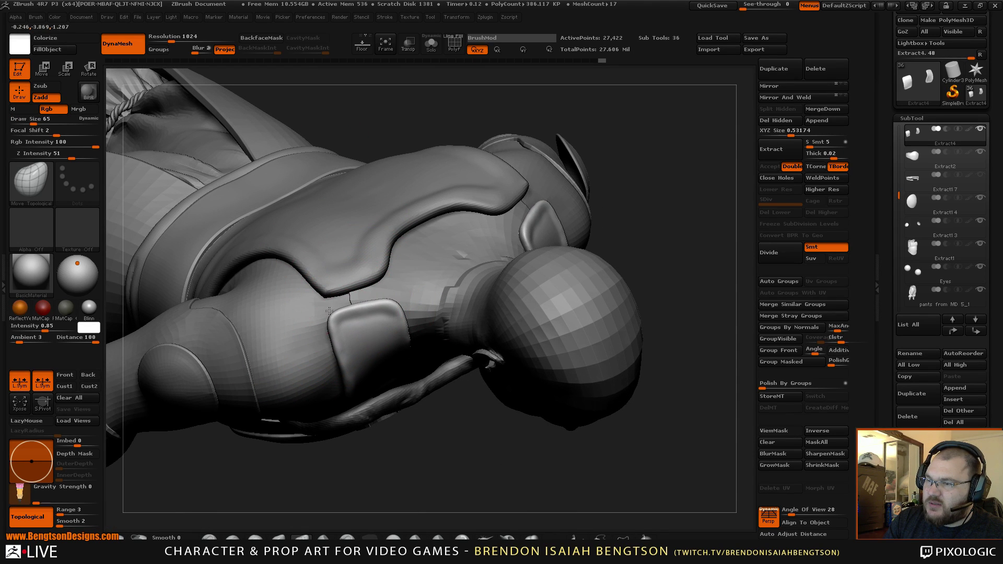
{"action": "left_click_drag", "start_coordinate": [378, 292], "coordinate": [389, 297]}
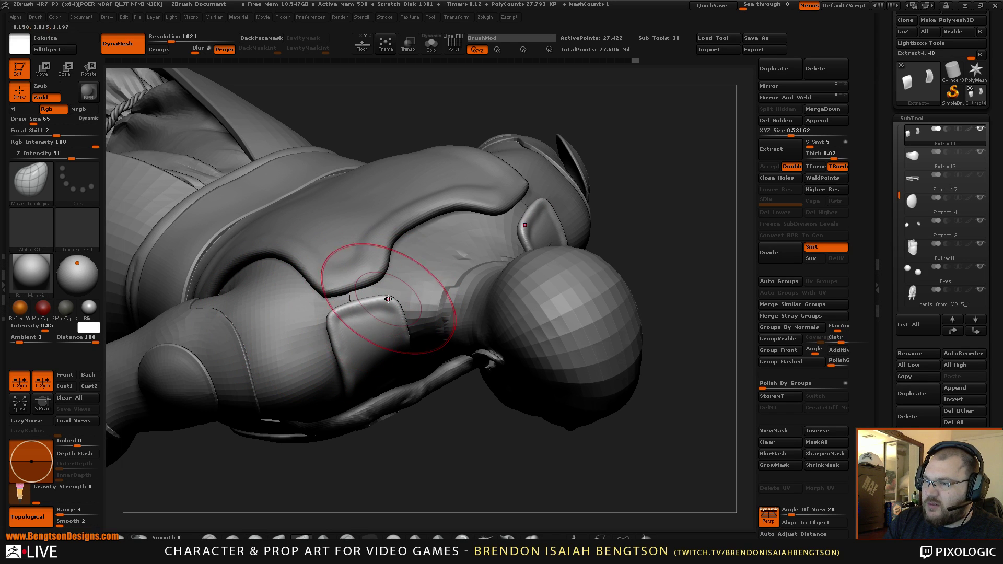
{"action": "left_click_drag", "start_coordinate": [369, 284], "coordinate": [389, 294]}
{"action": "left_click_drag", "start_coordinate": [470, 408], "coordinate": [468, 360]}
{"action": "left_click_drag", "start_coordinate": [412, 334], "coordinate": [363, 408]}
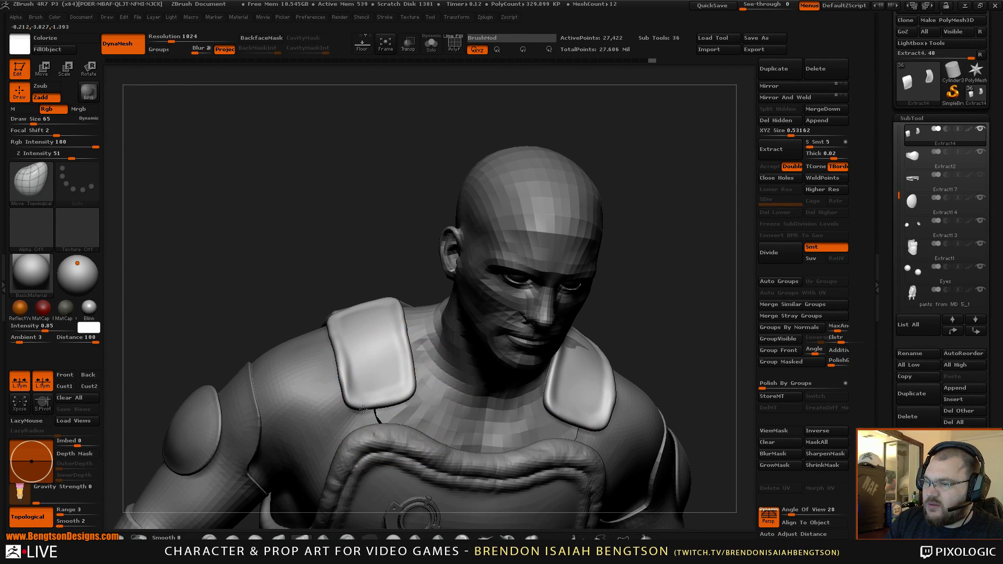
Select the chest piece, adjust its upper border around the shoulder pads with Move Topological, and reduce the draw size to 26.
{"action": "left_click", "coordinate": [363, 411], "text": "alt"}
{"action": "left_click_drag", "start_coordinate": [400, 264], "coordinate": [392, 240]}
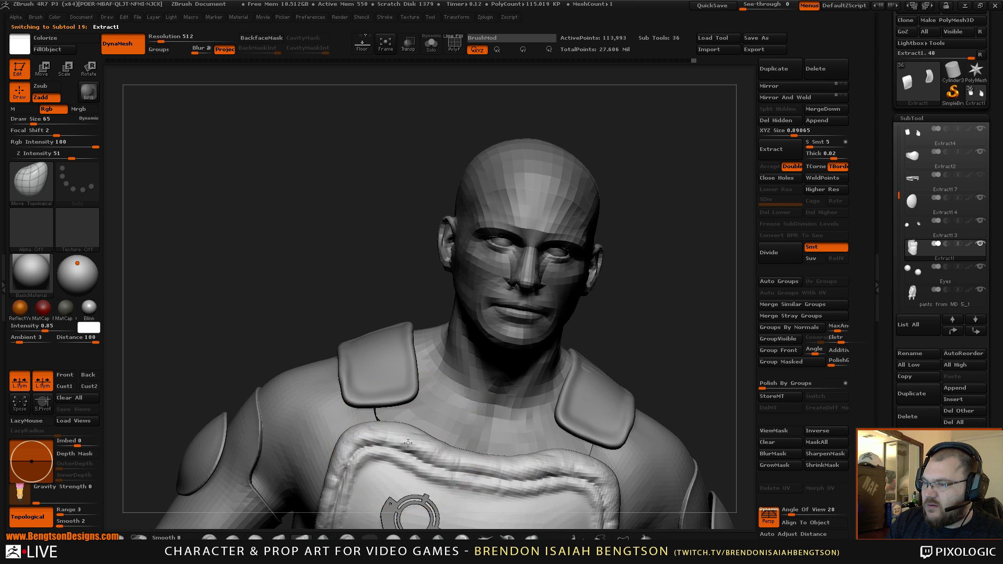
{"action": "mouse_move", "coordinate": [313, 335]}
{"action": "left_mouse_down"}
{"action": "mouse_move", "coordinate": [372, 251]}
{"action": "mouse_move", "coordinate": [364, 392]}
{"action": "left_mouse_up"}
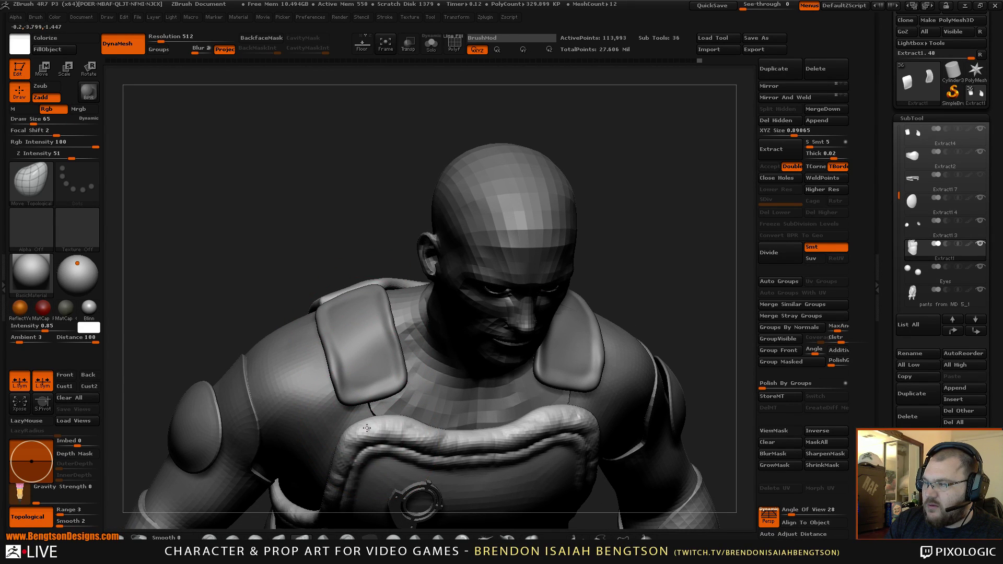
{"action": "mouse_move", "coordinate": [365, 238]}
{"action": "left_mouse_down"}
{"action": "mouse_move", "coordinate": [370, 272]}
{"action": "mouse_move", "coordinate": [365, 252]}
{"action": "left_mouse_up"}
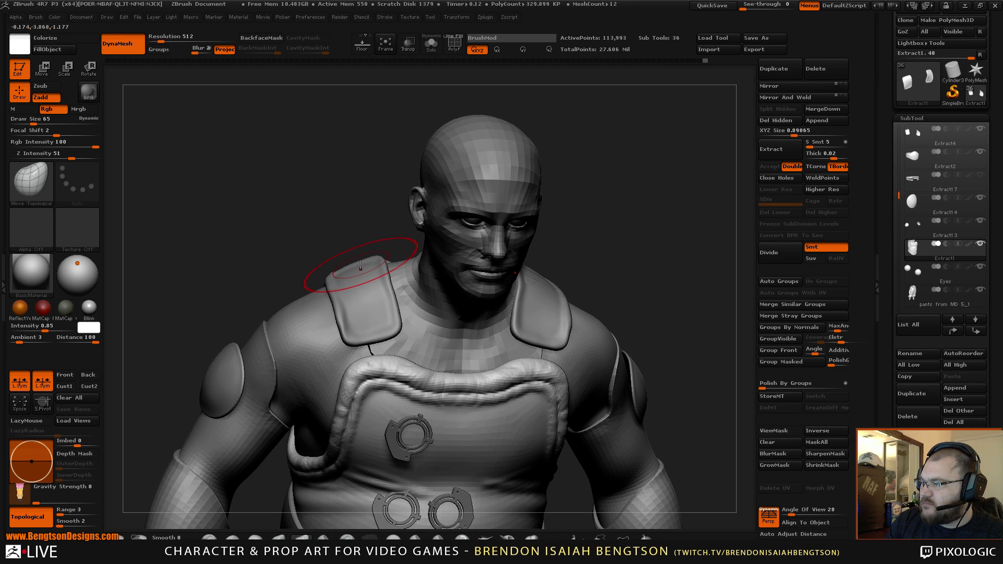
{"action": "mouse_move", "coordinate": [344, 236]}
{"action": "left_mouse_down"}
{"action": "mouse_move", "coordinate": [396, 202]}
{"action": "mouse_move", "coordinate": [357, 180]}
{"action": "mouse_move", "coordinate": [385, 298]}
{"action": "mouse_move", "coordinate": [407, 337]}
{"action": "mouse_move", "coordinate": [441, 218]}
{"action": "mouse_move", "coordinate": [391, 257]}
{"action": "left_mouse_up"}
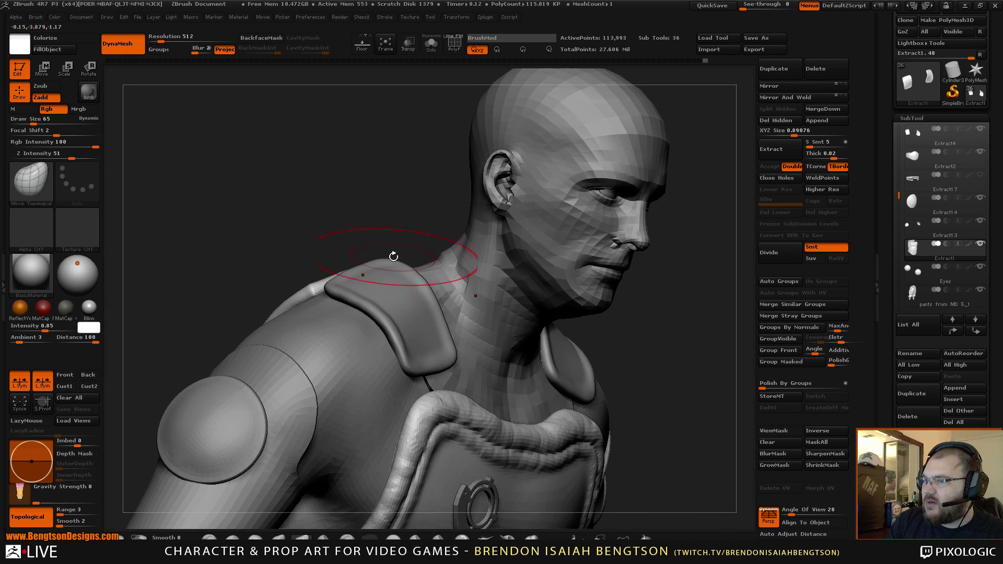
{"action": "key", "text": "space"}
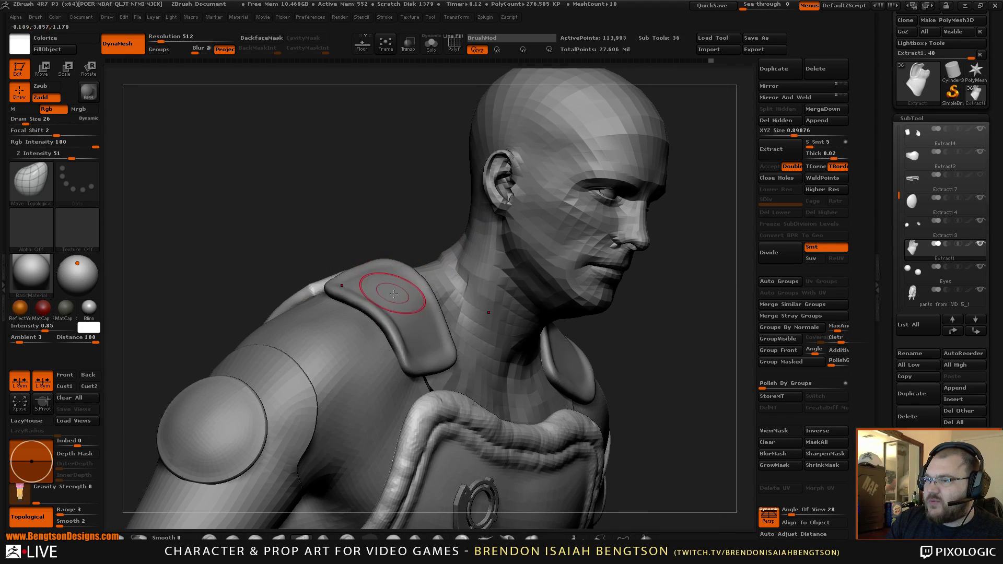
Select the shoulder pads, duplicate them, and move the copies up above the originals as a second pad layer.
{"action": "left_click", "coordinate": [395, 293], "text": "alt"}
{"action": "left_click_drag", "start_coordinate": [396, 292], "coordinate": [634, 256]}
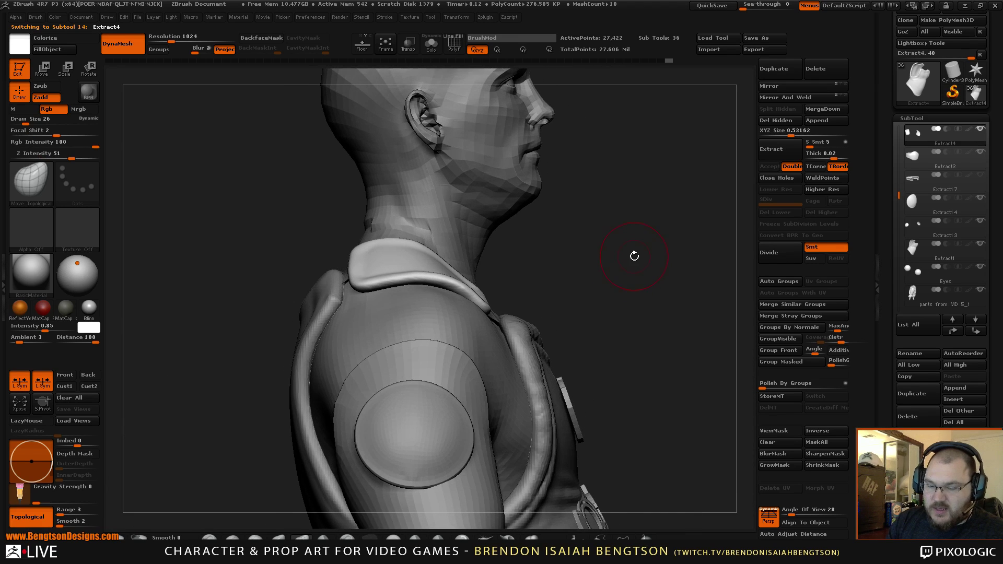
{"action": "left_click", "coordinate": [911, 393]}
{"action": "key", "text": "w"}
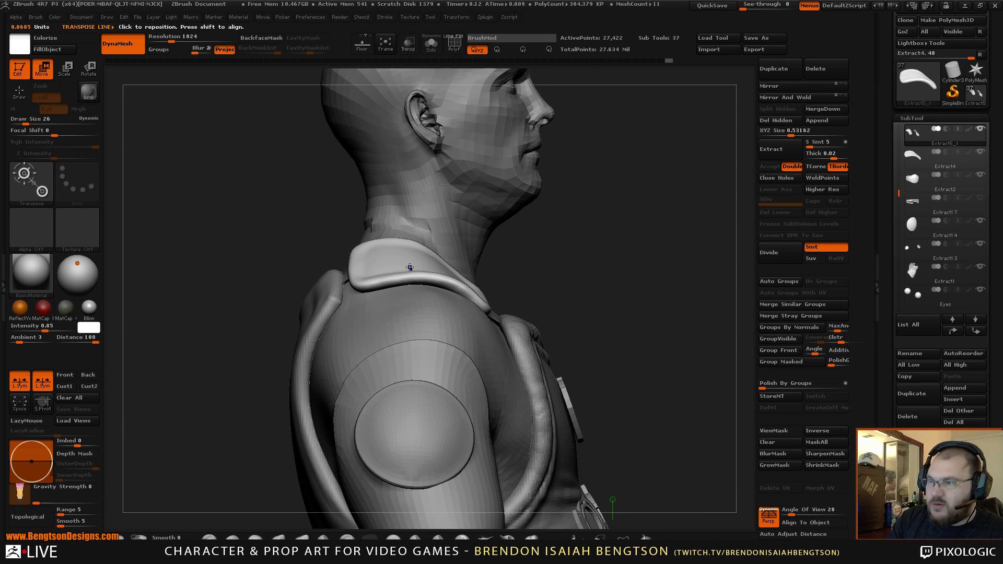
{"action": "mouse_move", "coordinate": [421, 269]}
{"action": "left_mouse_down"}
{"action": "mouse_move", "coordinate": [422, 205]}
{"action": "mouse_move", "coordinate": [422, 220]}
{"action": "left_mouse_up"}
{"action": "left_click_drag", "start_coordinate": [675, 208], "coordinate": [695, 185]}
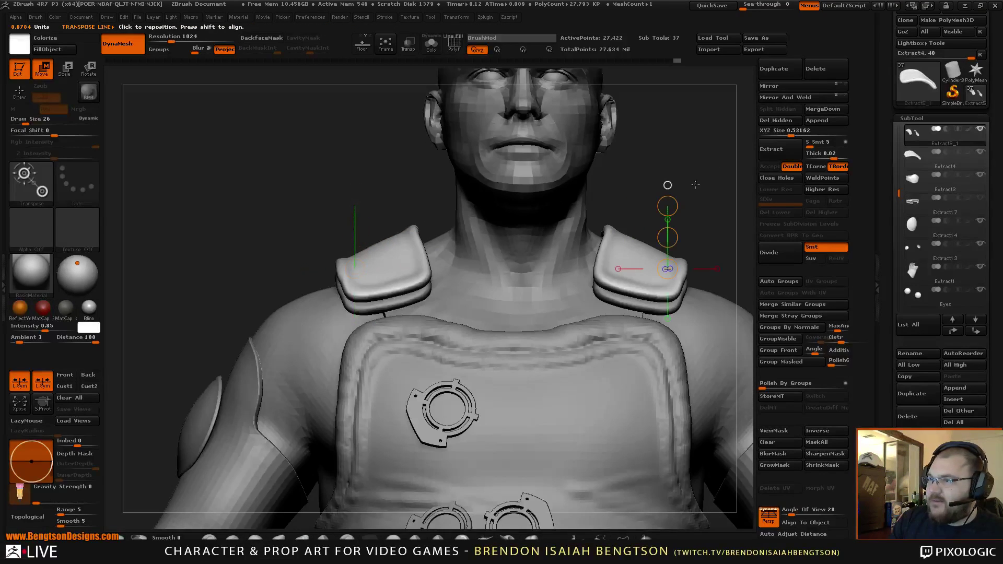
{"action": "key", "text": "q"}
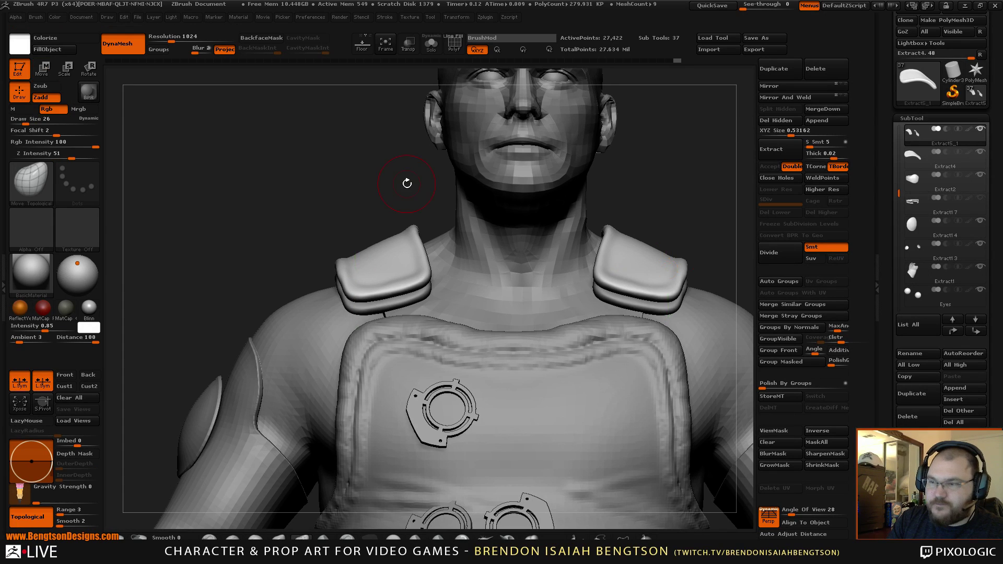
Pull the upper pad layer's edges inside the lower pads' outline with the Move Topological brush at draw size 42.
{"action": "mouse_move", "coordinate": [395, 152]}
{"action": "left_mouse_down"}
{"action": "mouse_move", "coordinate": [395, 228]}
{"action": "mouse_move", "coordinate": [365, 193]}
{"action": "mouse_move", "coordinate": [352, 260]}
{"action": "left_mouse_up"}
{"action": "key", "text": "space"}
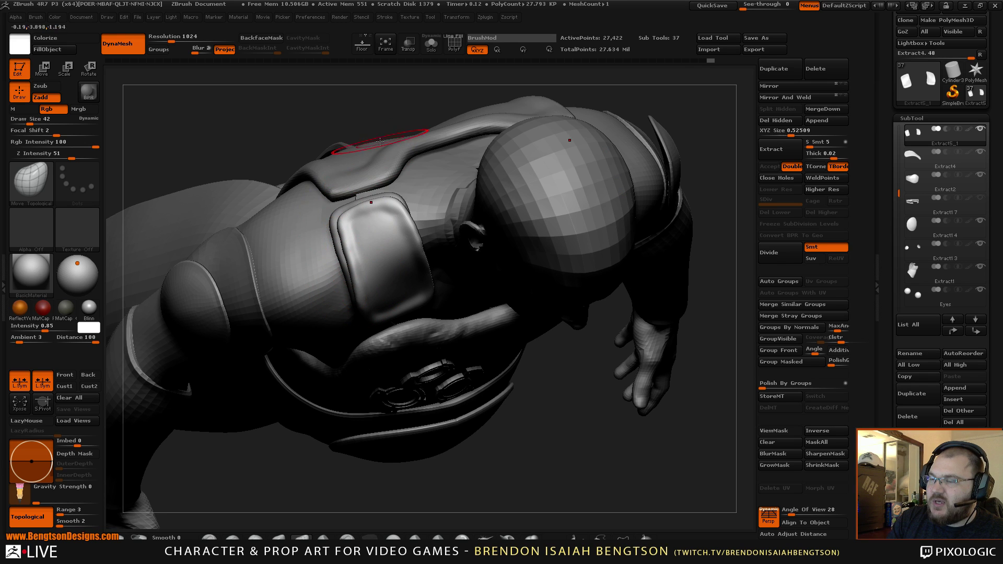
{"action": "left_click_drag", "start_coordinate": [381, 115], "coordinate": [373, 164]}
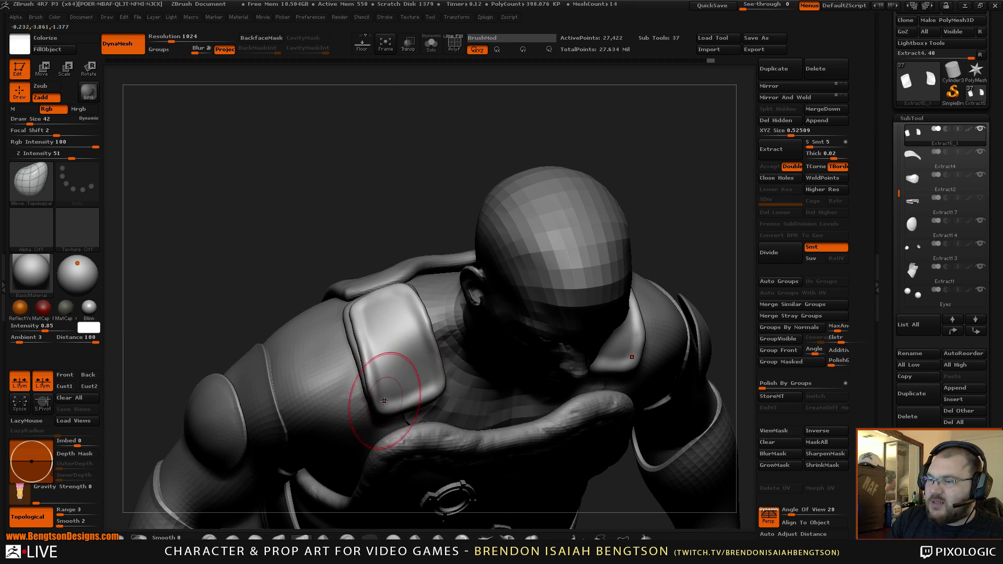
{"action": "left_click_drag", "start_coordinate": [385, 392], "coordinate": [369, 386]}
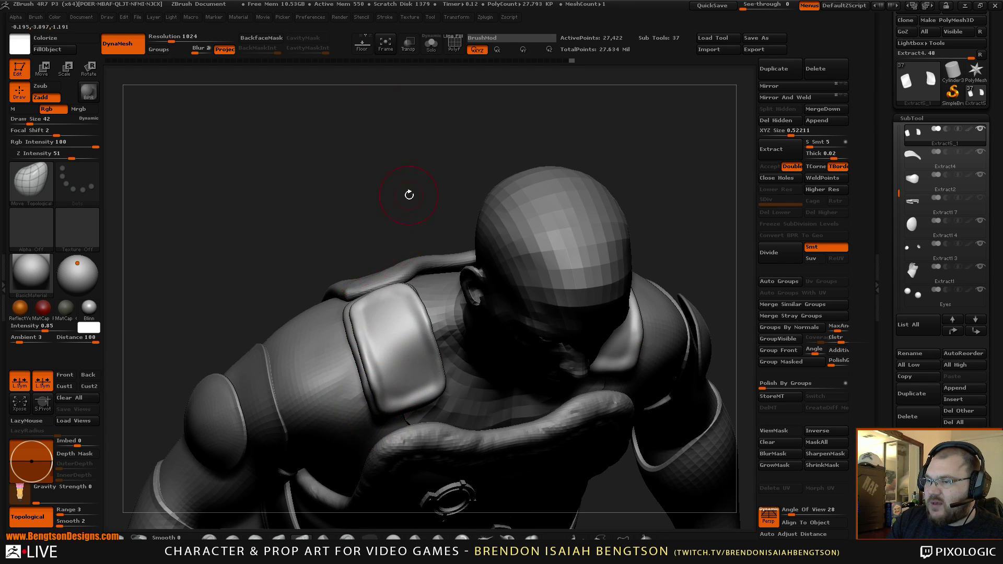
{"action": "left_click_drag", "start_coordinate": [407, 194], "coordinate": [390, 183]}
{"action": "left_click_drag", "start_coordinate": [390, 416], "coordinate": [436, 400]}
{"action": "left_click_drag", "start_coordinate": [416, 253], "coordinate": [419, 326]}
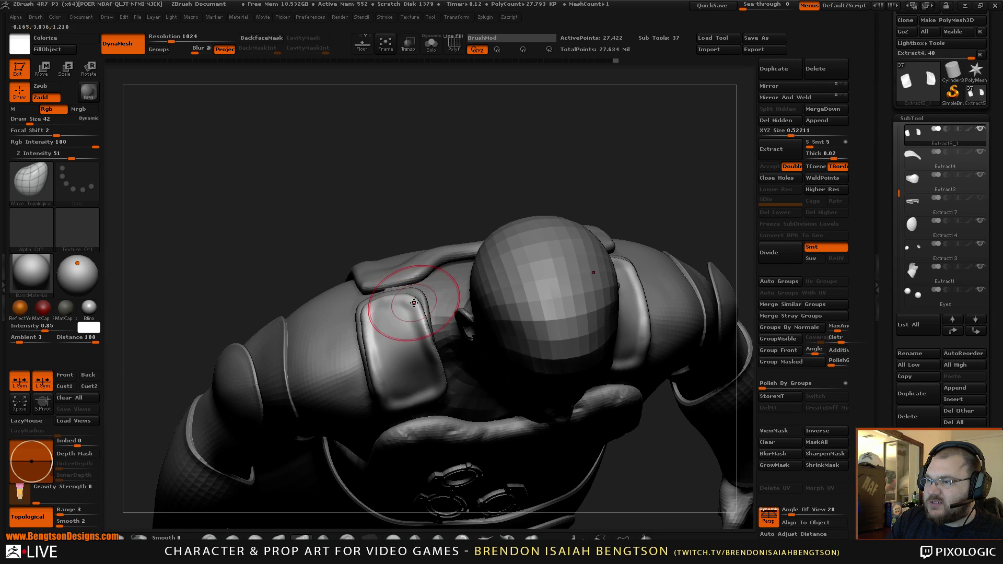
{"action": "left_click_drag", "start_coordinate": [437, 369], "coordinate": [428, 313]}
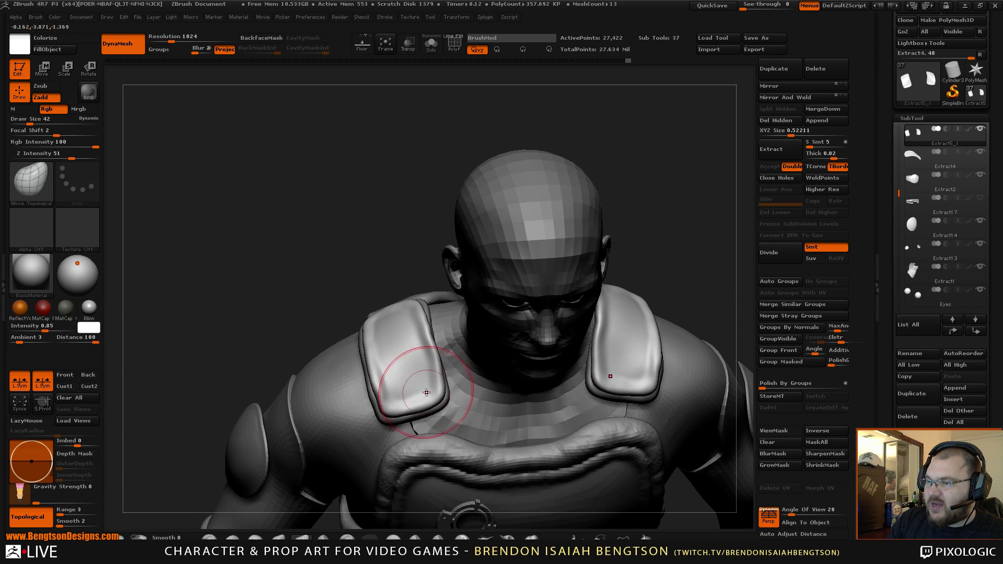
{"action": "mouse_move", "coordinate": [429, 383]}
{"action": "left_mouse_down"}
{"action": "mouse_move", "coordinate": [418, 337]}
{"action": "mouse_move", "coordinate": [425, 350]}
{"action": "left_mouse_up"}
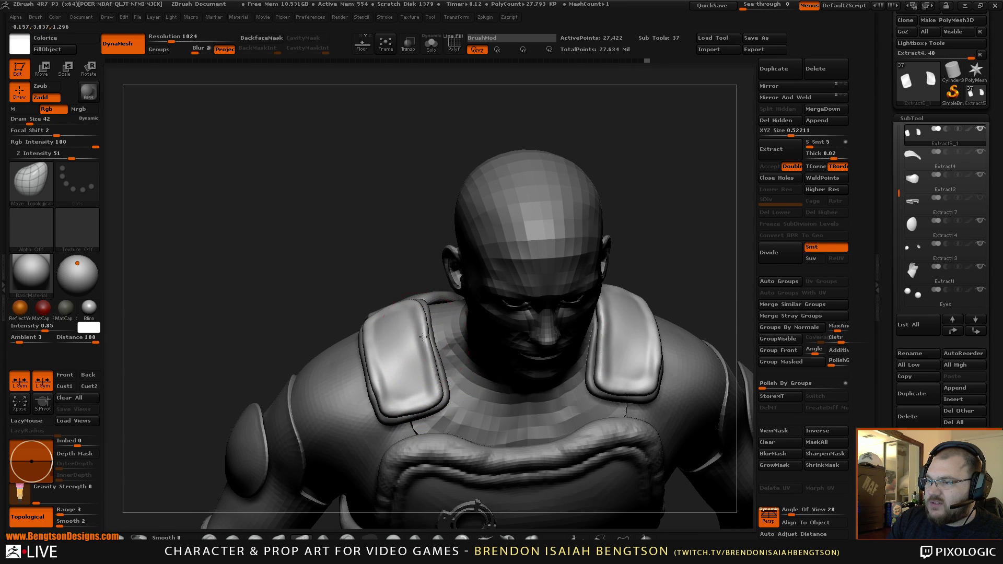
Reshape the upper pads' outer side edge with Move Topological so it follows the curve of the lower pads.
{"action": "left_click_drag", "start_coordinate": [407, 246], "coordinate": [386, 351]}
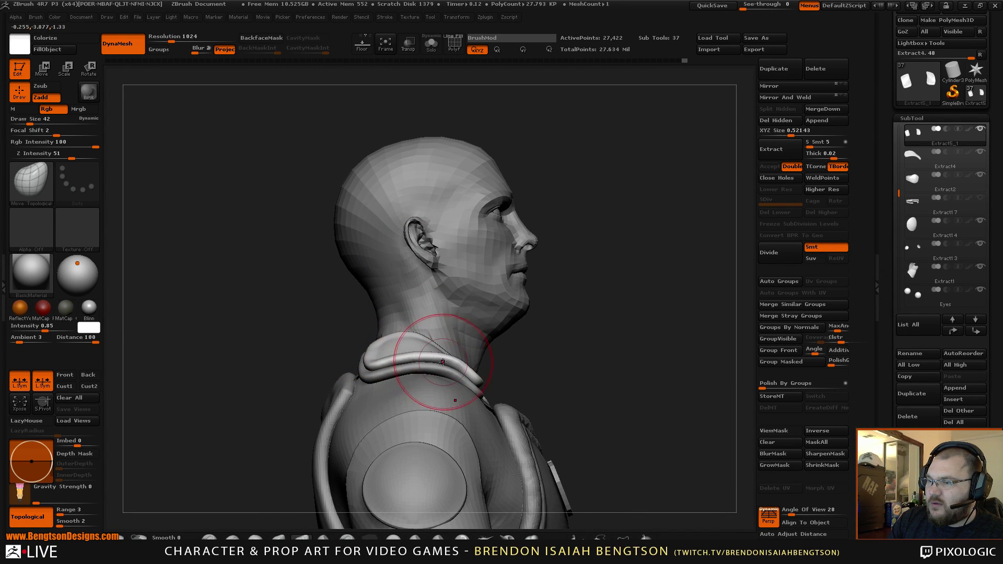
{"action": "left_click_drag", "start_coordinate": [527, 365], "coordinate": [659, 369]}
{"action": "left_click_drag", "start_coordinate": [687, 311], "coordinate": [448, 258]}
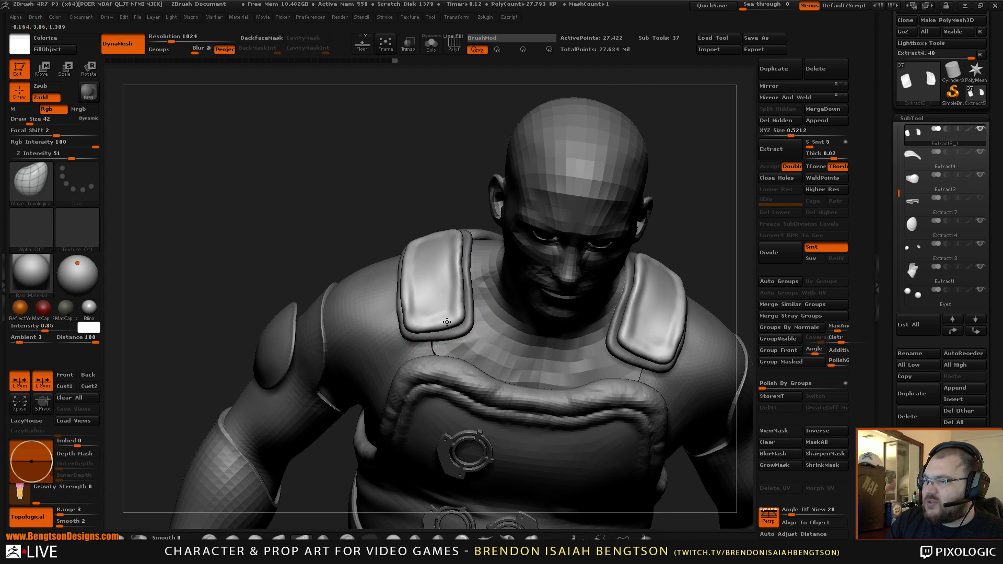
{"action": "mouse_move", "coordinate": [421, 305]}
{"action": "left_mouse_down"}
{"action": "mouse_move", "coordinate": [417, 234]}
{"action": "mouse_move", "coordinate": [486, 284]}
{"action": "mouse_move", "coordinate": [414, 314]}
{"action": "left_mouse_up"}
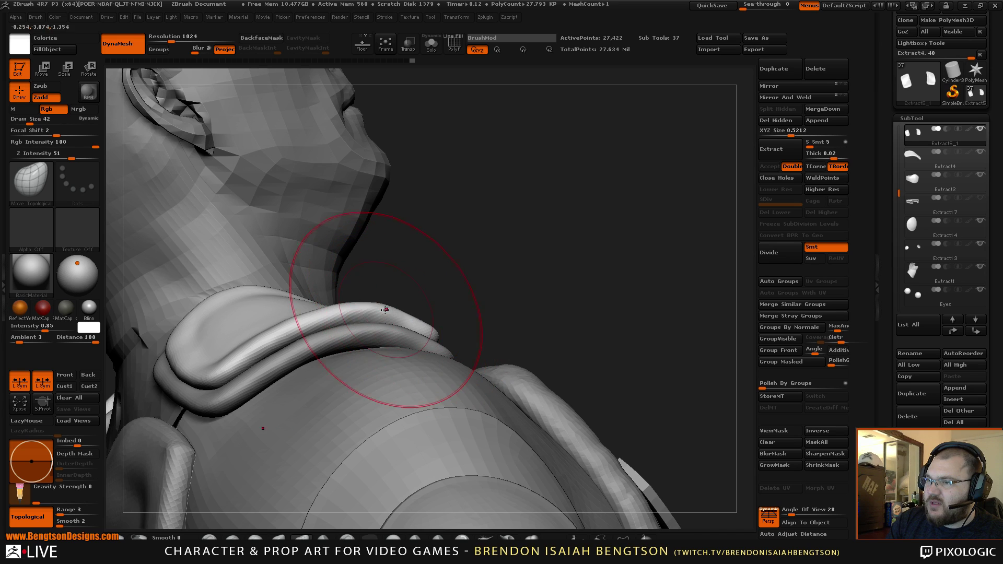
{"action": "left_click_drag", "start_coordinate": [369, 291], "coordinate": [426, 271]}
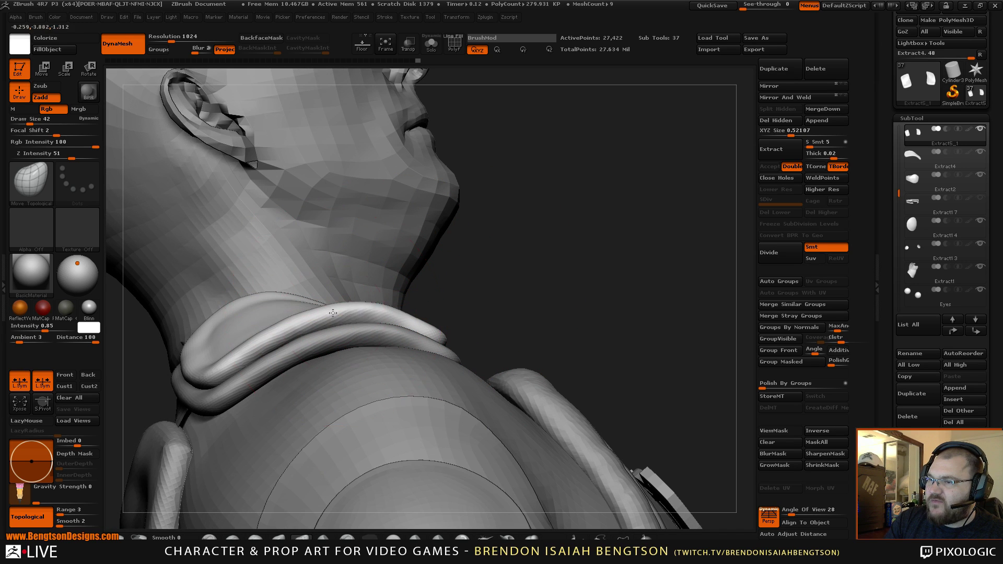
{"action": "left_click_drag", "start_coordinate": [332, 313], "coordinate": [324, 312]}
{"action": "left_click_drag", "start_coordinate": [278, 342], "coordinate": [276, 340]}
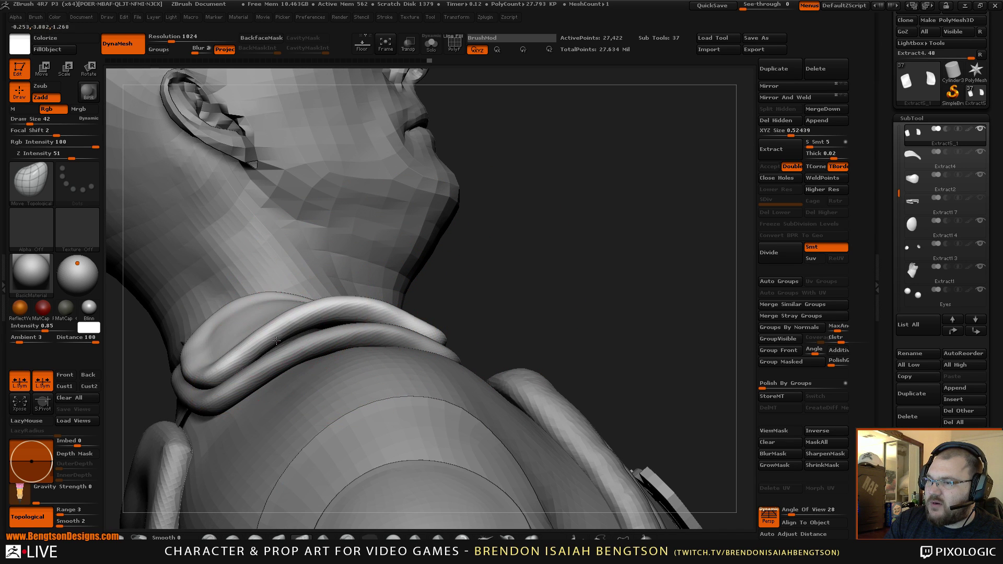
Adjust the front edge and corners of the upper pads with Move Topological at draw size 30, checking the chest from the front.
{"action": "mouse_move", "coordinate": [538, 251]}
{"action": "left_mouse_down"}
{"action": "mouse_move", "coordinate": [552, 246]}
{"action": "mouse_move", "coordinate": [346, 287]}
{"action": "left_mouse_up"}
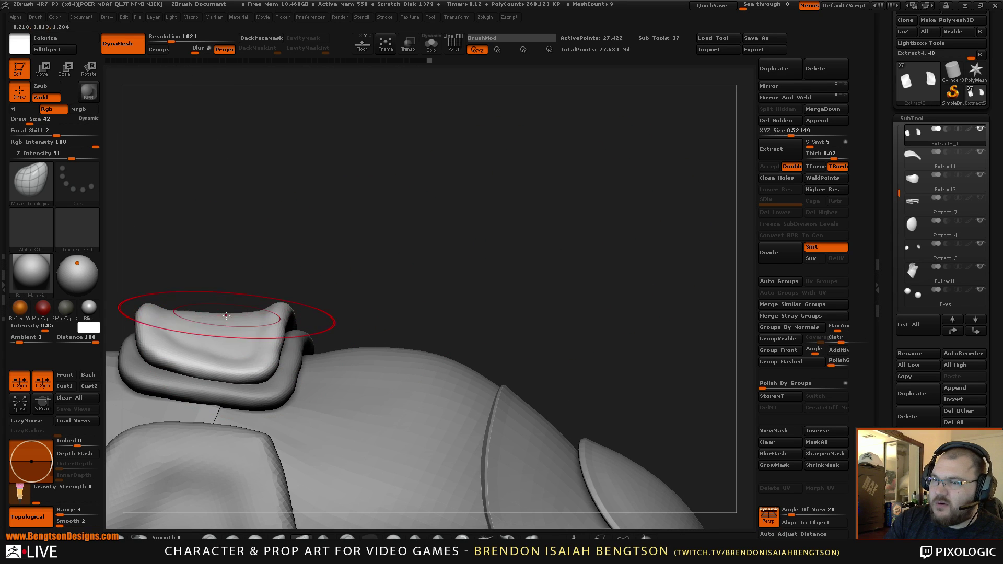
{"action": "key", "text": "space"}
{"action": "key", "text": "space"}
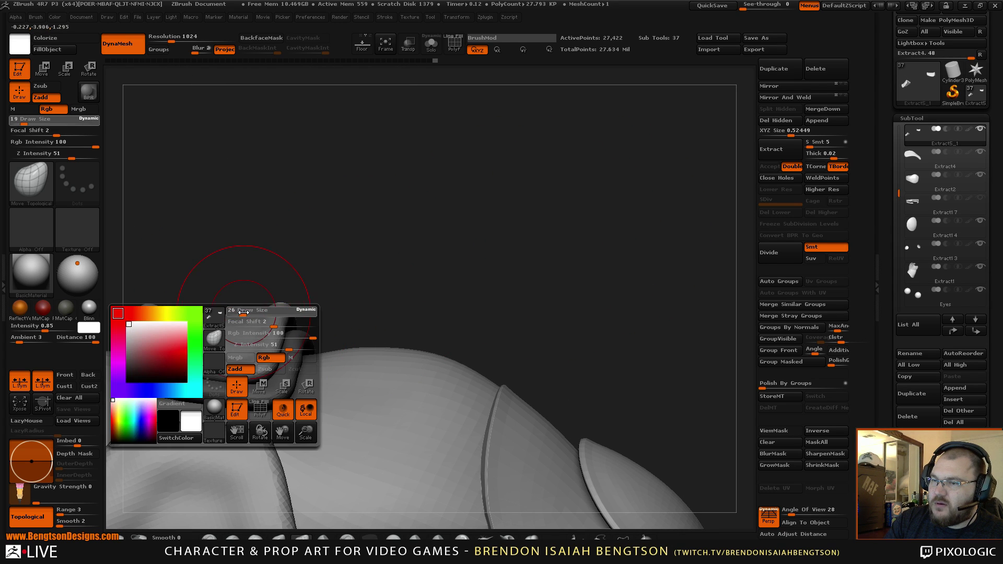
{"action": "left_click_drag", "start_coordinate": [243, 313], "coordinate": [193, 323]}
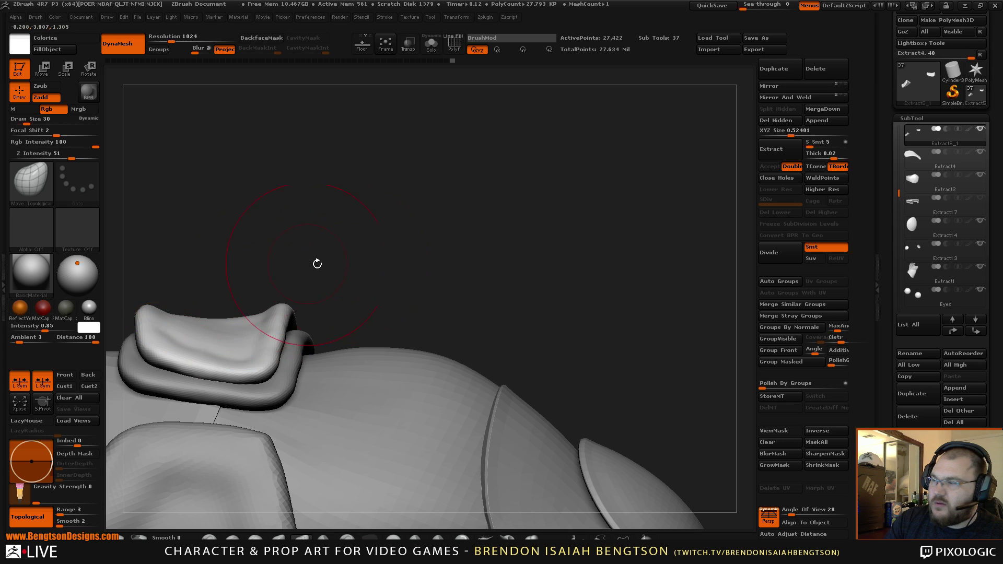
{"action": "left_click_drag", "start_coordinate": [317, 264], "coordinate": [507, 242]}
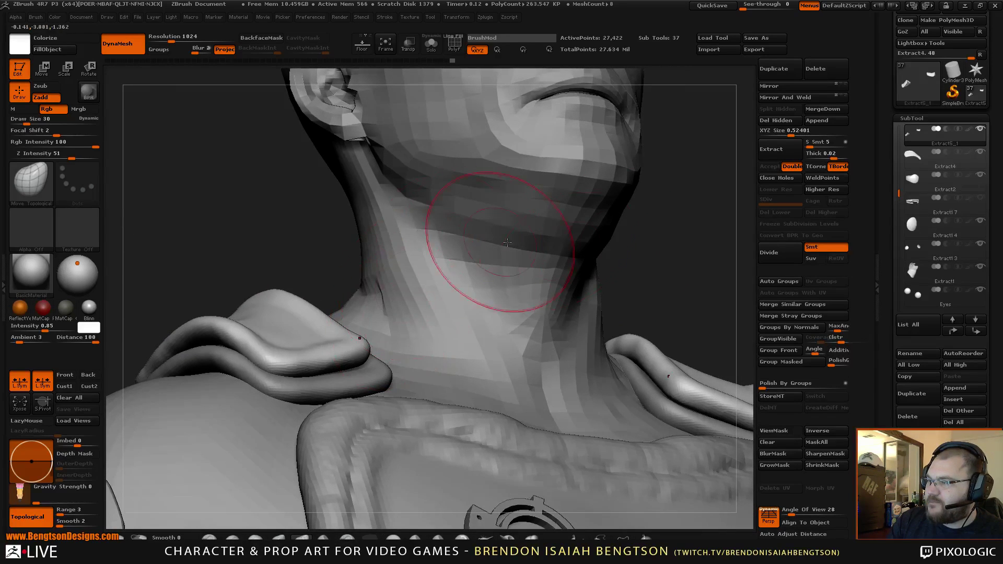
{"action": "left_click_drag", "start_coordinate": [660, 249], "coordinate": [674, 228]}
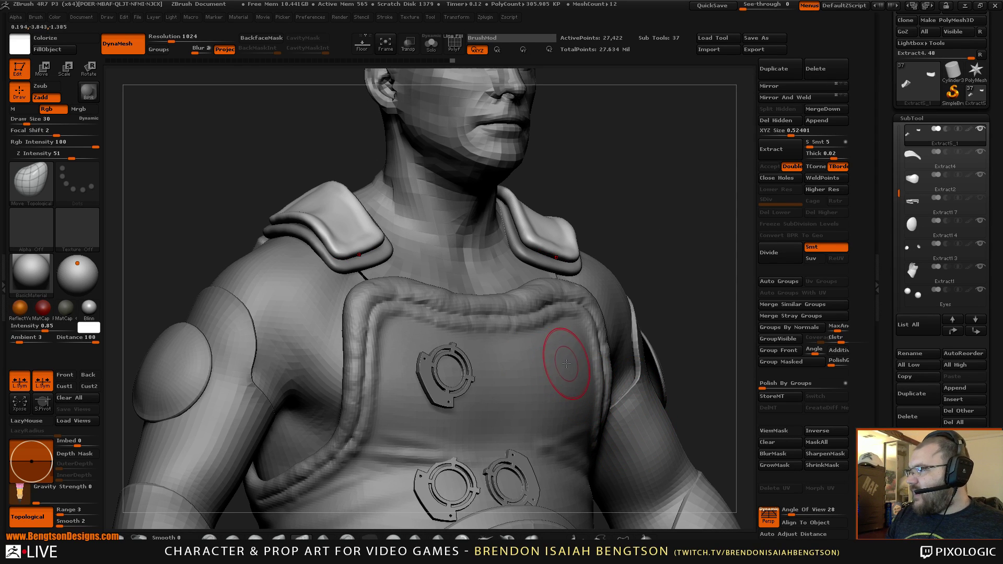
{"action": "mouse_move", "coordinate": [626, 222]}
{"action": "left_mouse_down"}
{"action": "mouse_move", "coordinate": [663, 239]}
{"action": "mouse_move", "coordinate": [698, 218]}
{"action": "mouse_move", "coordinate": [676, 208]}
{"action": "mouse_move", "coordinate": [753, 211]}
{"action": "left_mouse_up"}
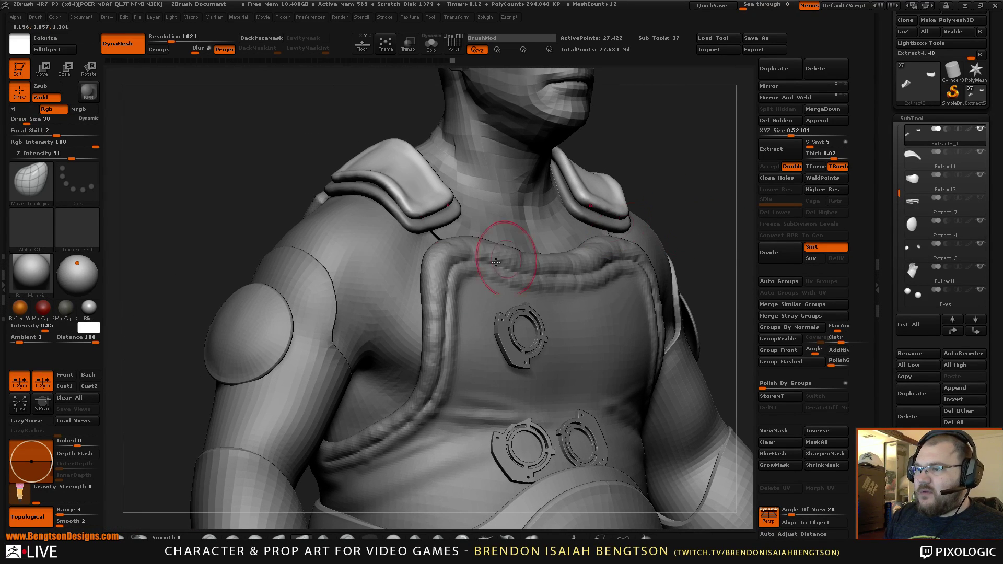
Refine the upper pad's outer rim with Move Topological at draw size 15, and check its mesh and polygroups with PolyFrame.
{"action": "left_click_drag", "start_coordinate": [235, 195], "coordinate": [296, 283], "text": "alt"}
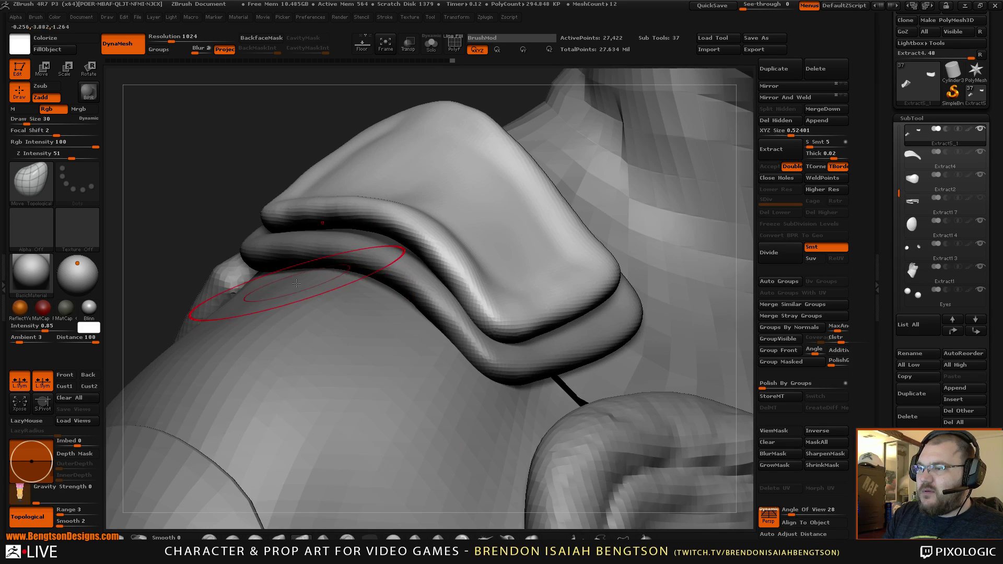
{"action": "key", "text": "space"}
{"action": "left_click_drag", "start_coordinate": [407, 215], "coordinate": [402, 215]}
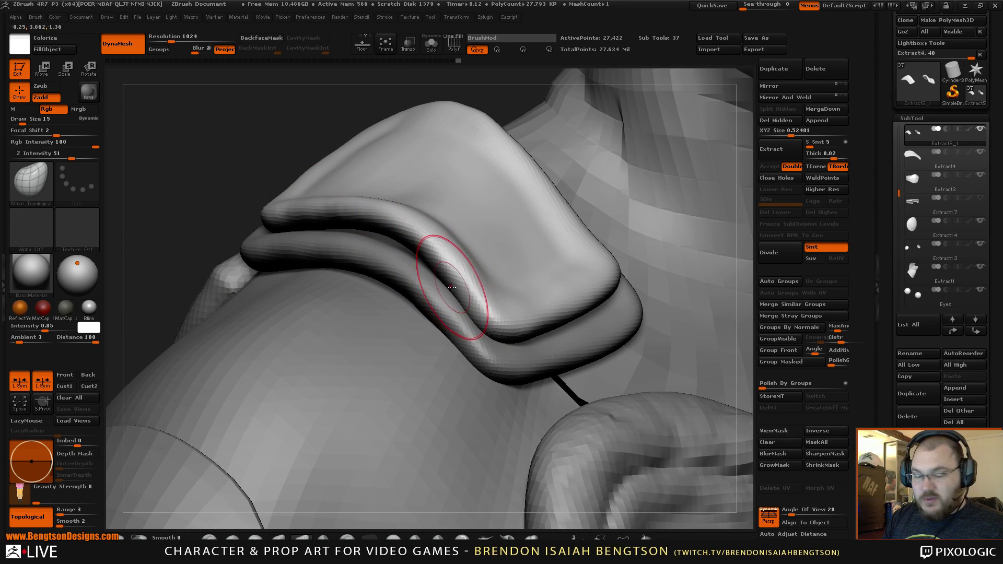
{"action": "key", "text": "shift+f"}
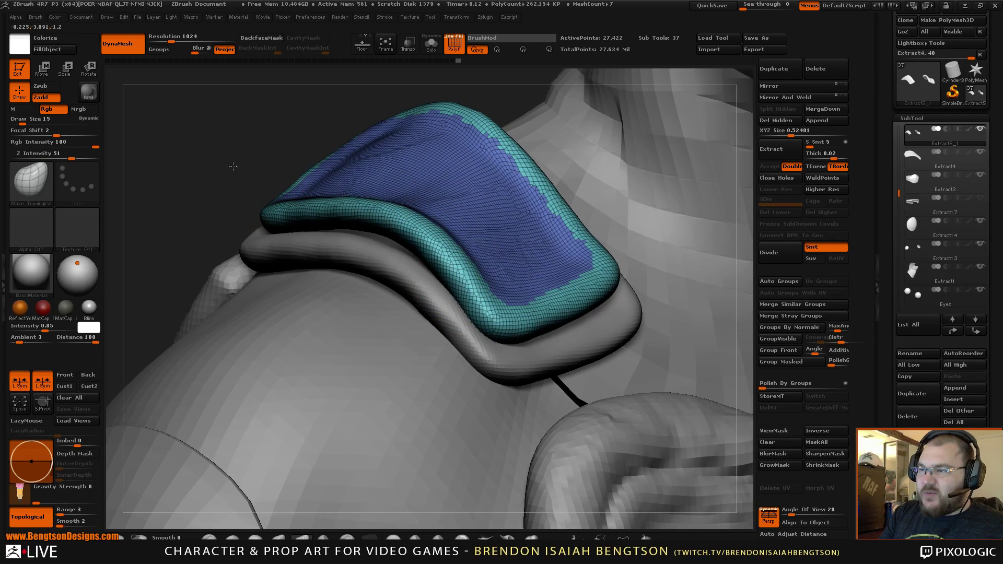
{"action": "left_click_drag", "start_coordinate": [233, 166], "coordinate": [257, 167]}
{"action": "left_click_drag", "start_coordinate": [703, 175], "coordinate": [634, 249]}
{"action": "key", "text": "shift+f"}
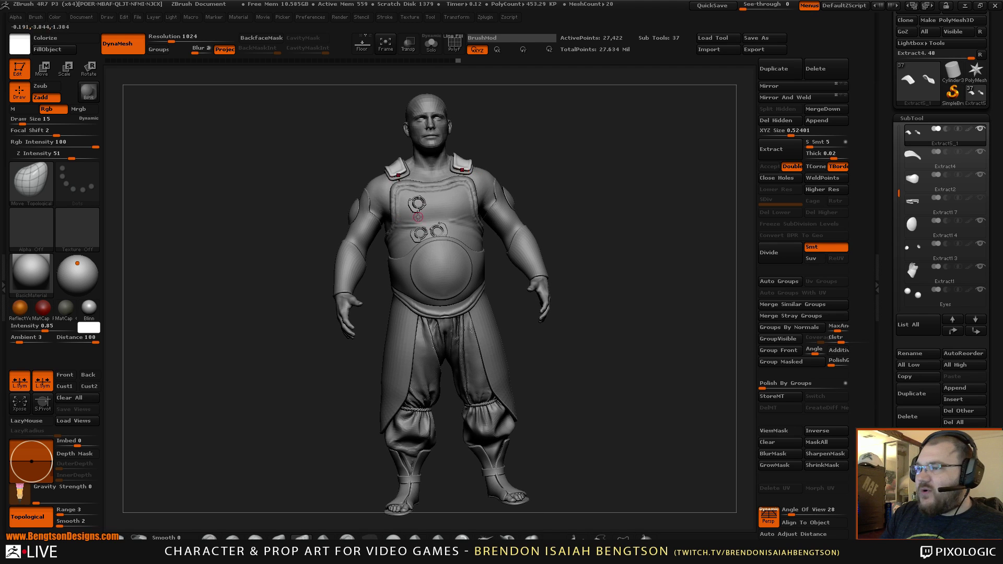
Inspect the full character from several angles, using See-through to look at what is behind the window.
{"action": "left_click_drag", "start_coordinate": [563, 162], "coordinate": [586, 164]}
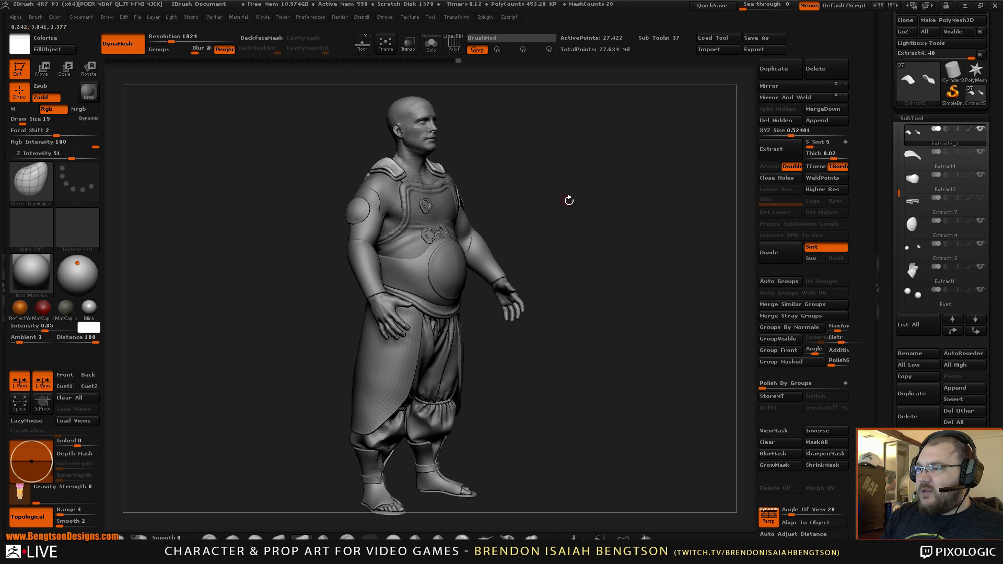
{"action": "left_click_drag", "start_coordinate": [569, 200], "coordinate": [409, 159]}
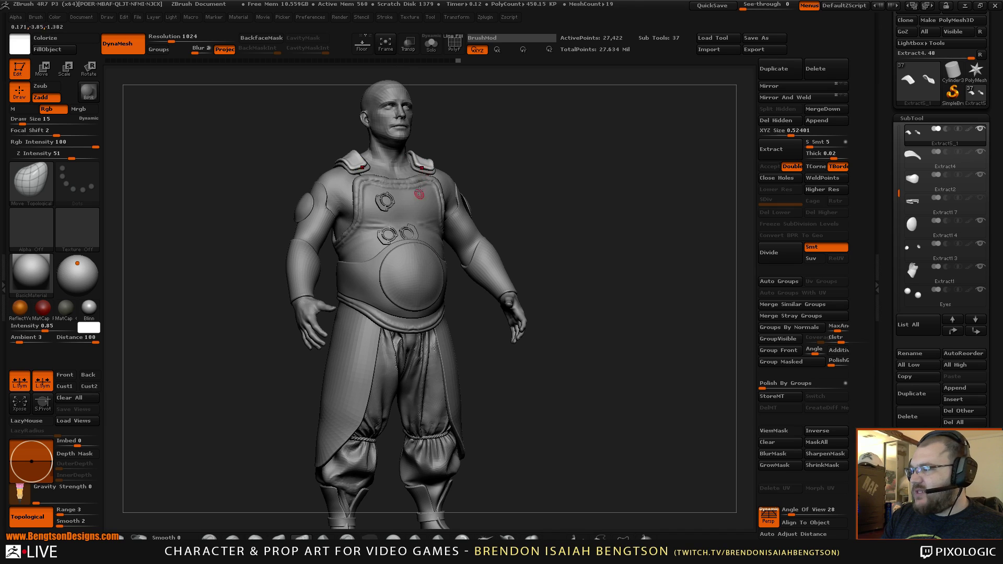
{"action": "mouse_move", "coordinate": [585, 204]}
{"action": "left_mouse_down"}
{"action": "mouse_move", "coordinate": [604, 201]}
{"action": "mouse_move", "coordinate": [525, 199]}
{"action": "mouse_move", "coordinate": [570, 187]}
{"action": "mouse_move", "coordinate": [385, 183]}
{"action": "left_mouse_up"}
{"action": "left_click_drag", "start_coordinate": [517, 142], "coordinate": [496, 146]}
{"action": "left_click_drag", "start_coordinate": [741, 5], "coordinate": [759, 10]}
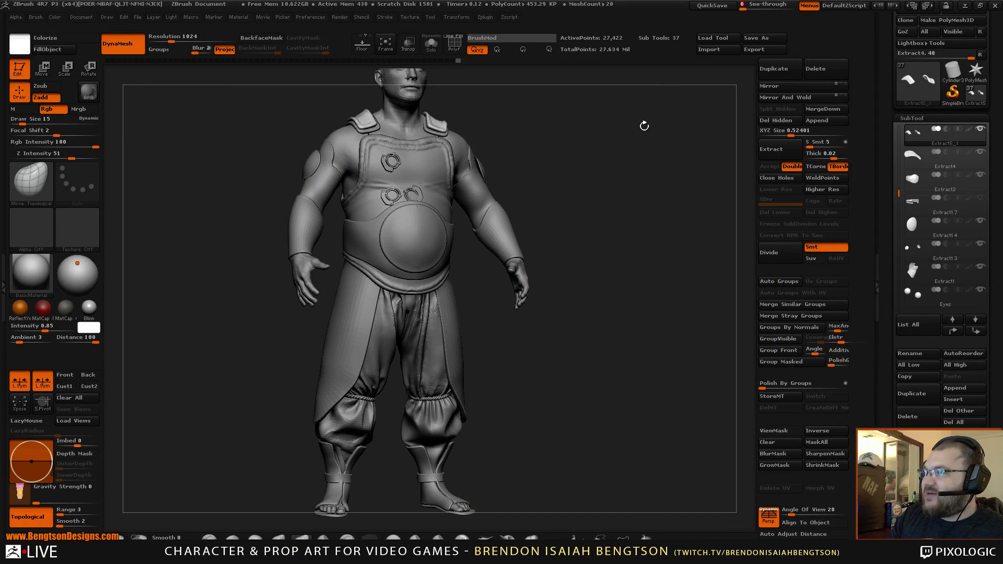
{"action": "mouse_move", "coordinate": [644, 126]}
{"action": "left_mouse_down"}
{"action": "mouse_move", "coordinate": [562, 267]}
{"action": "mouse_move", "coordinate": [582, 271]}
{"action": "mouse_move", "coordinate": [563, 264]}
{"action": "mouse_move", "coordinate": [575, 284]}
{"action": "mouse_move", "coordinate": [576, 269]}
{"action": "left_mouse_up"}
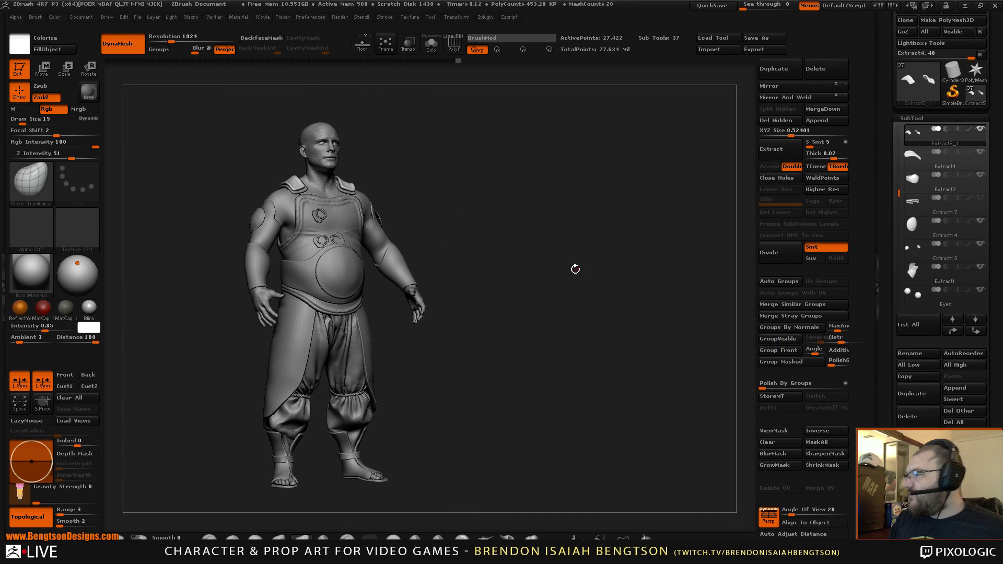